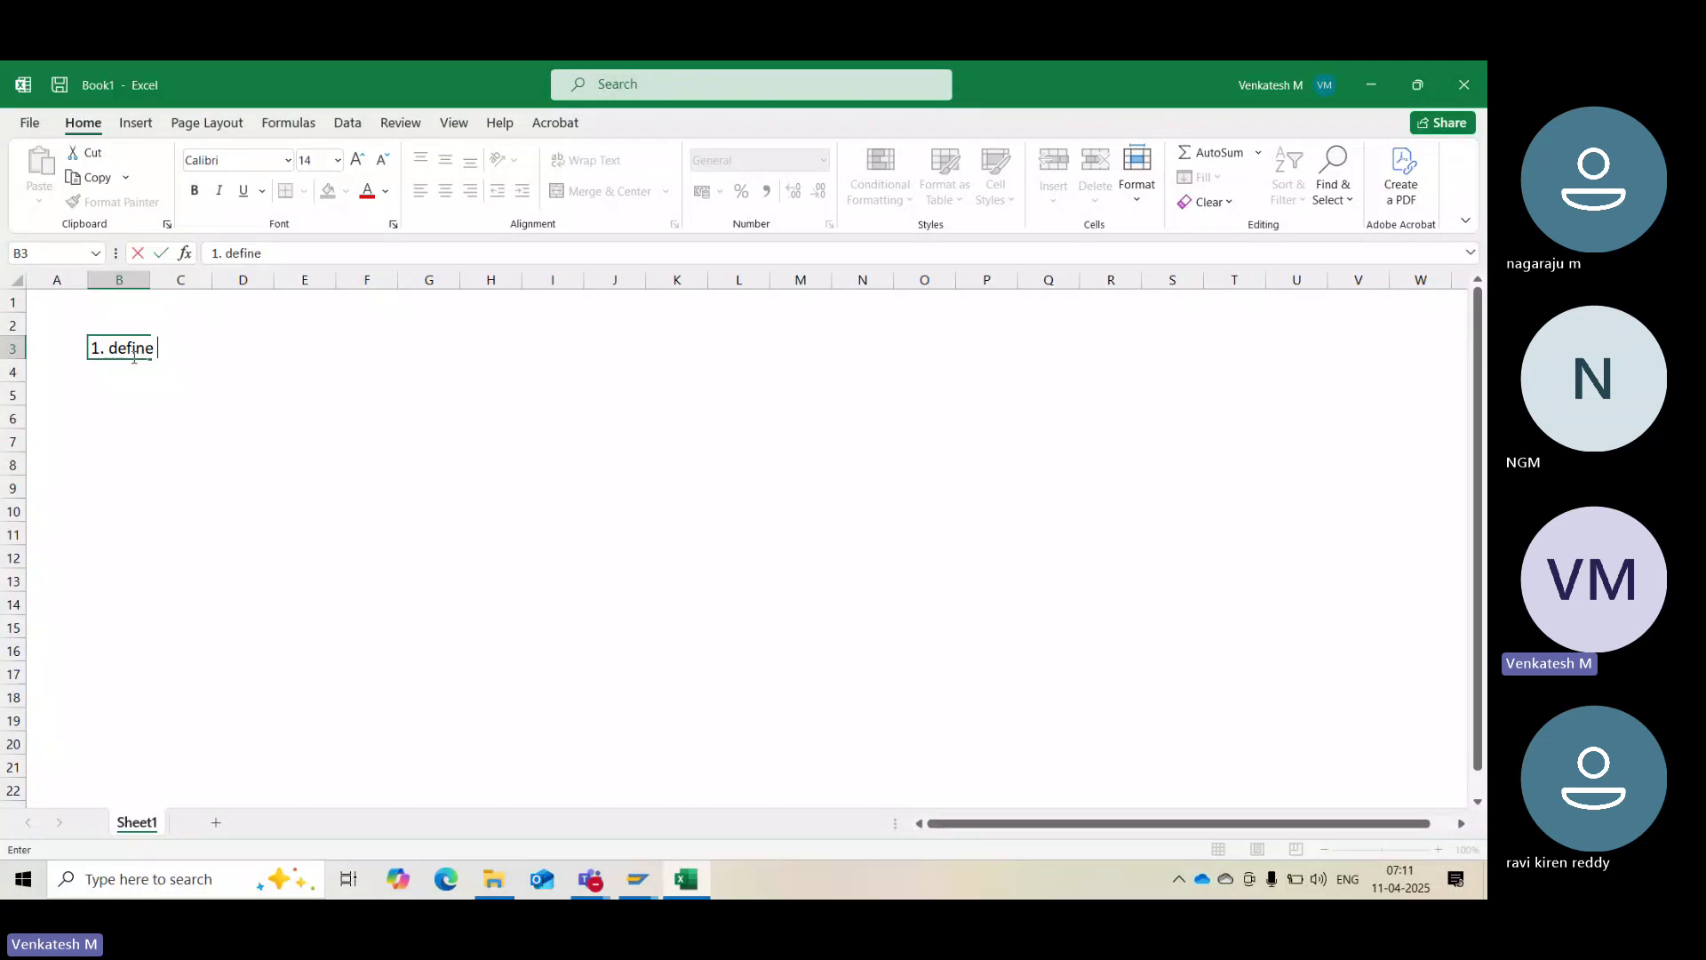
Rewrite the heading in cell B3 in capitals as "1. DEFINE ACCOUNT GROUP FOR VENDOR"
key("BackSpace")
key("BackSpace")
key("BackSpace")
key("BackSpace")
key("BackSpace")
key("BackSpace")
key("BackSpace")
type("DEFINE ACC")
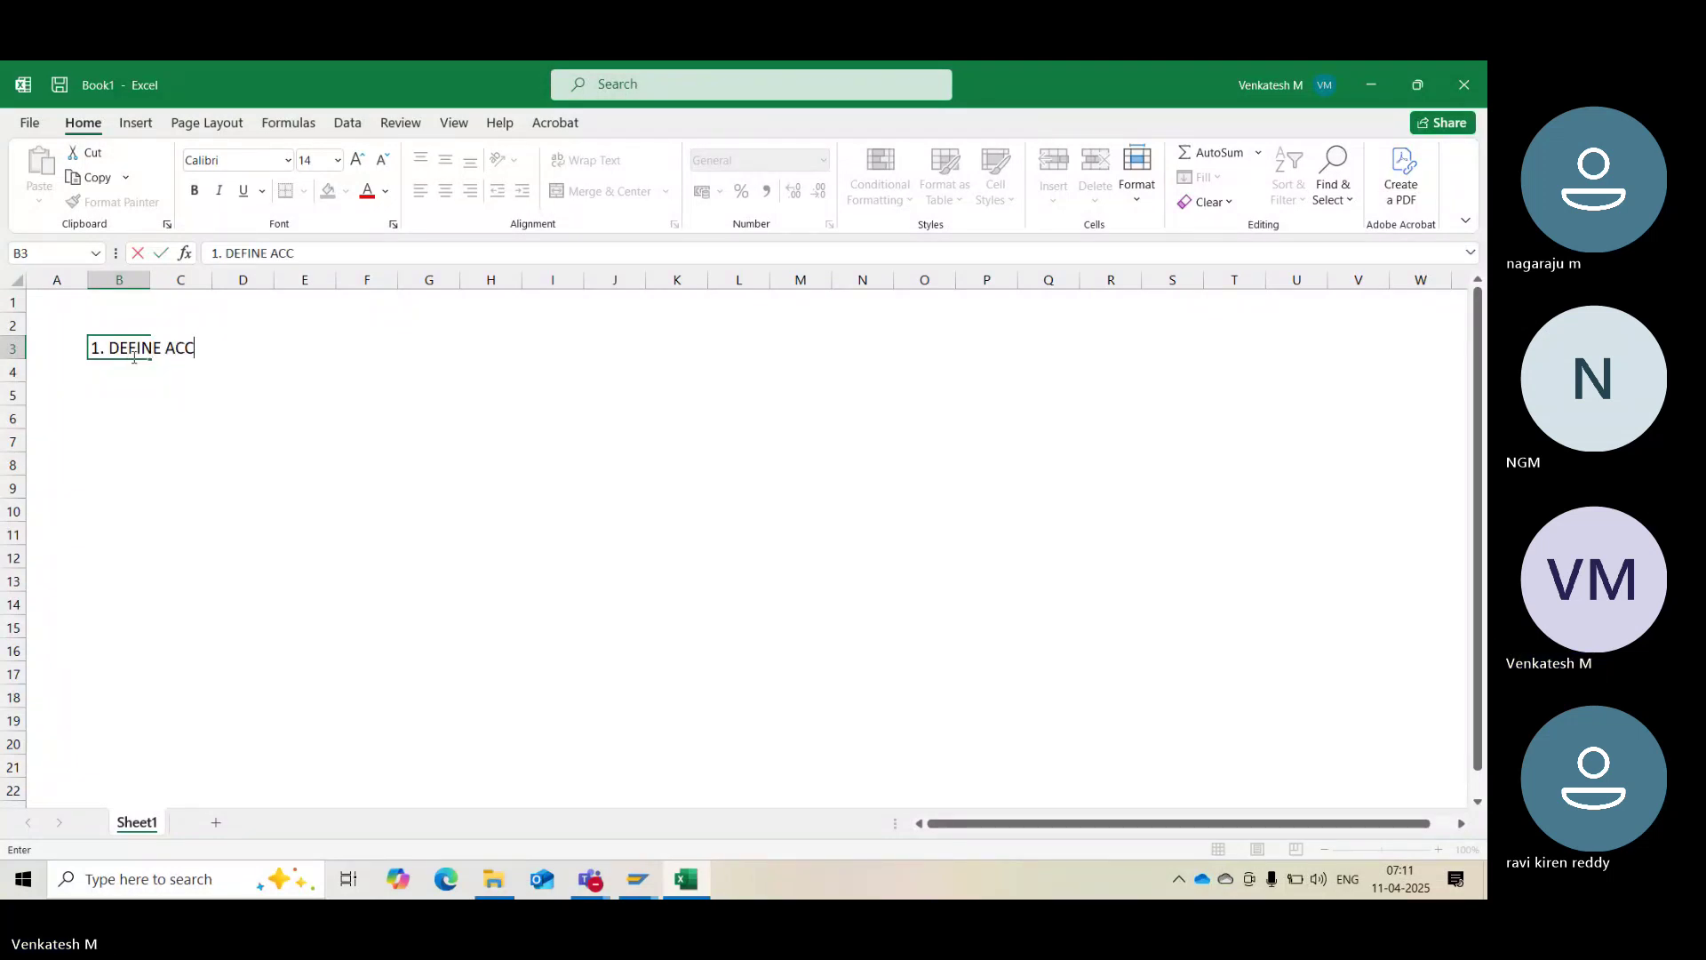
type("OUNT GROUP FOR ")
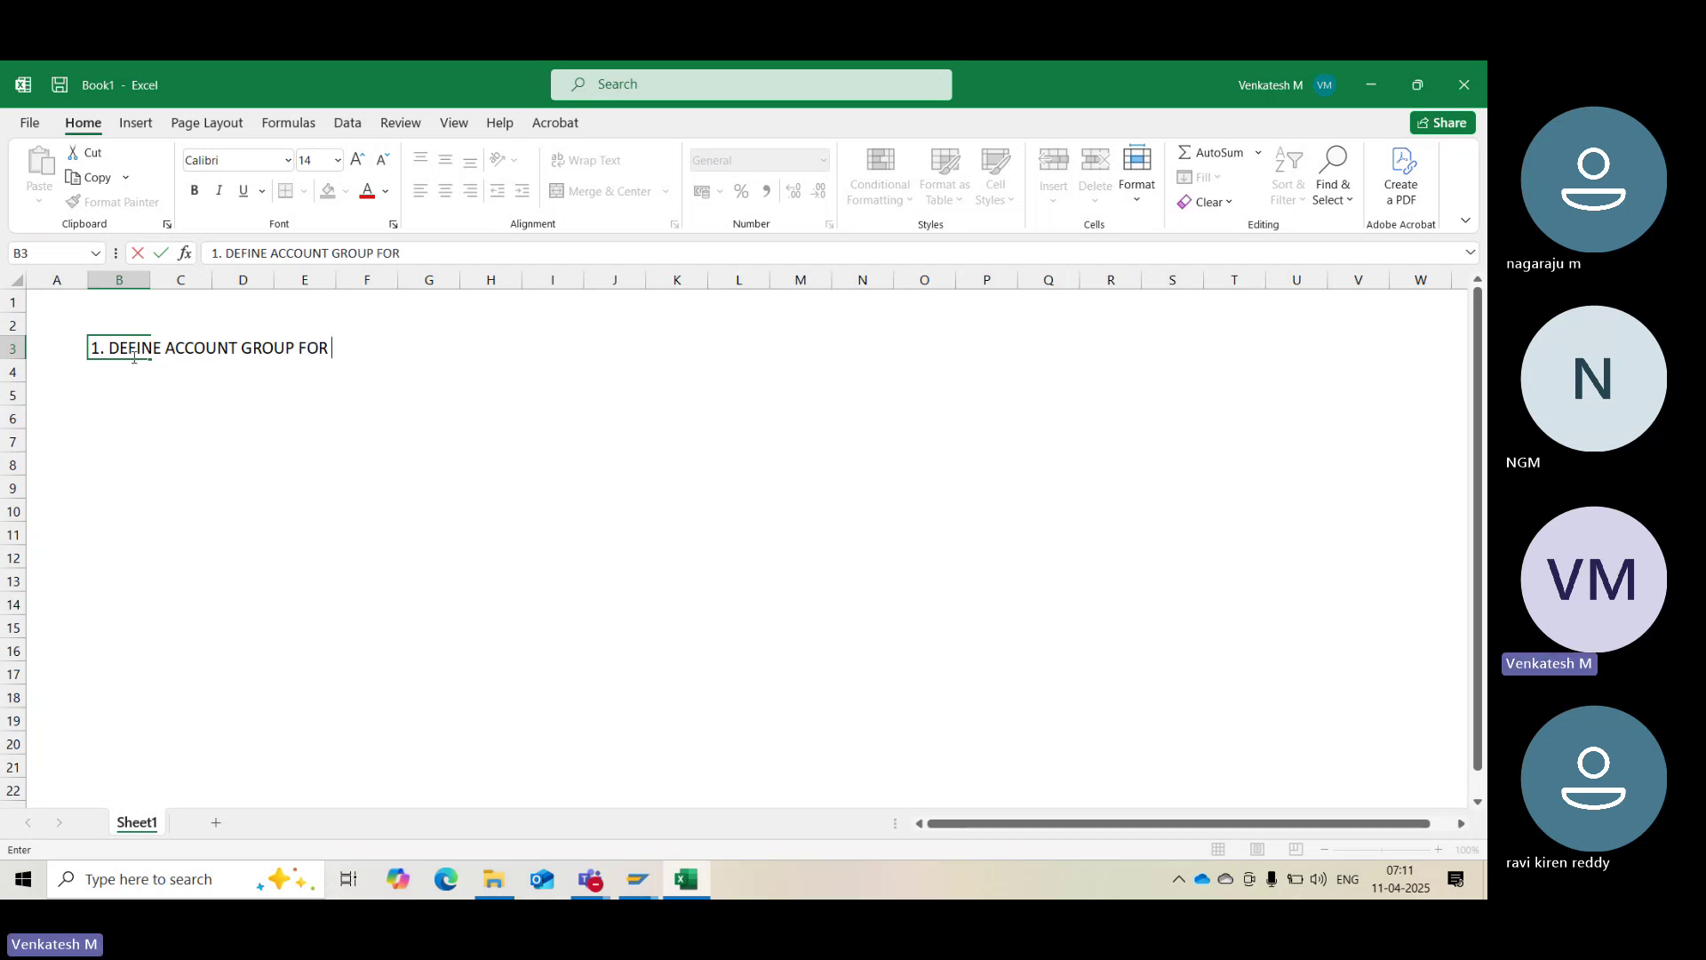
type("VENDE")
key("BackSpace")
key("BackSpace")
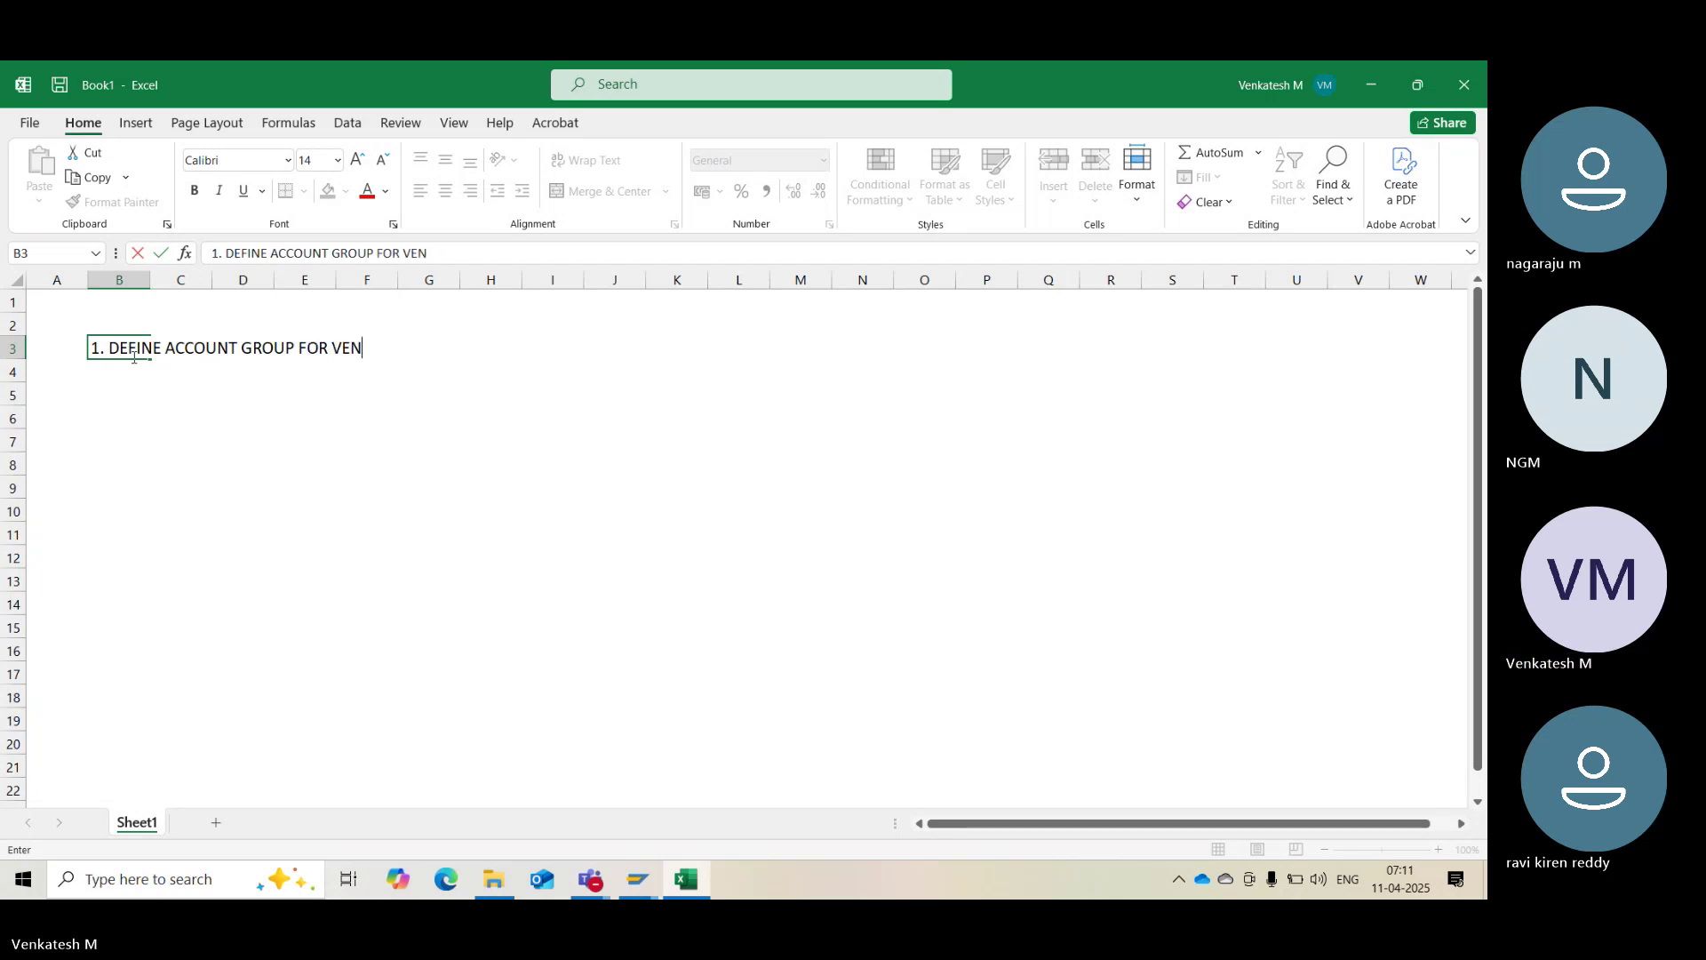
type("DOR")
key("Return")
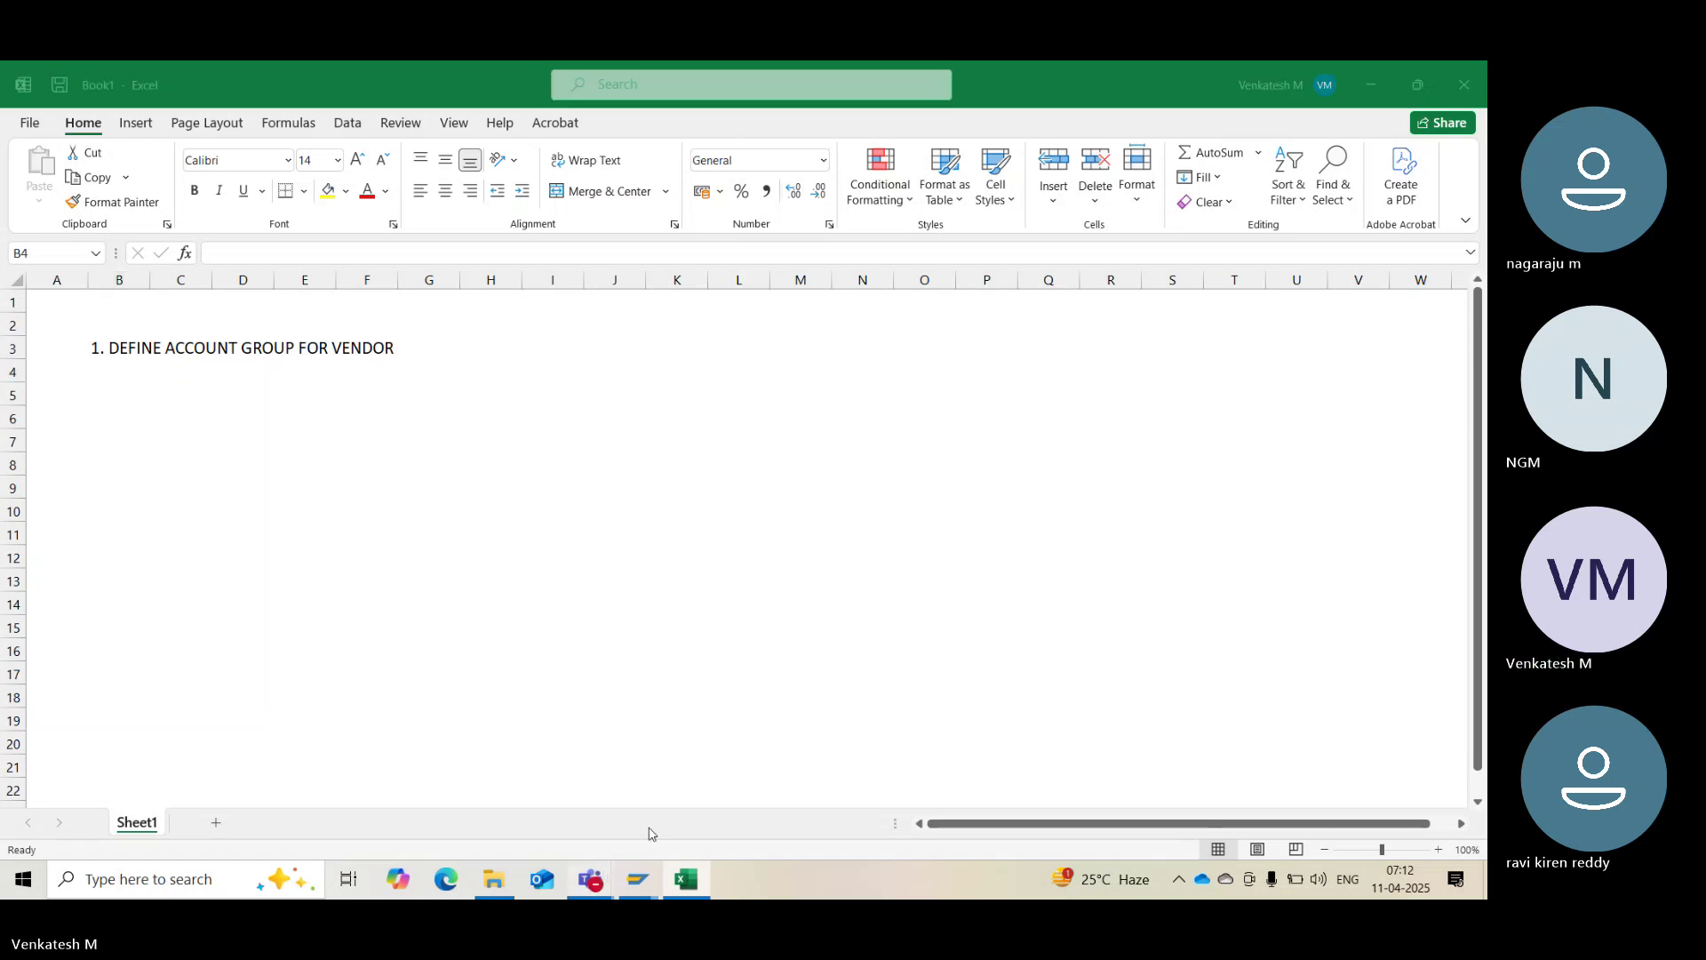
Switch to the Teams meeting, admit the participant waiting in the lobby, and return to the Excel workbook
mouse_move(604, 877)
left_click(659, 780)
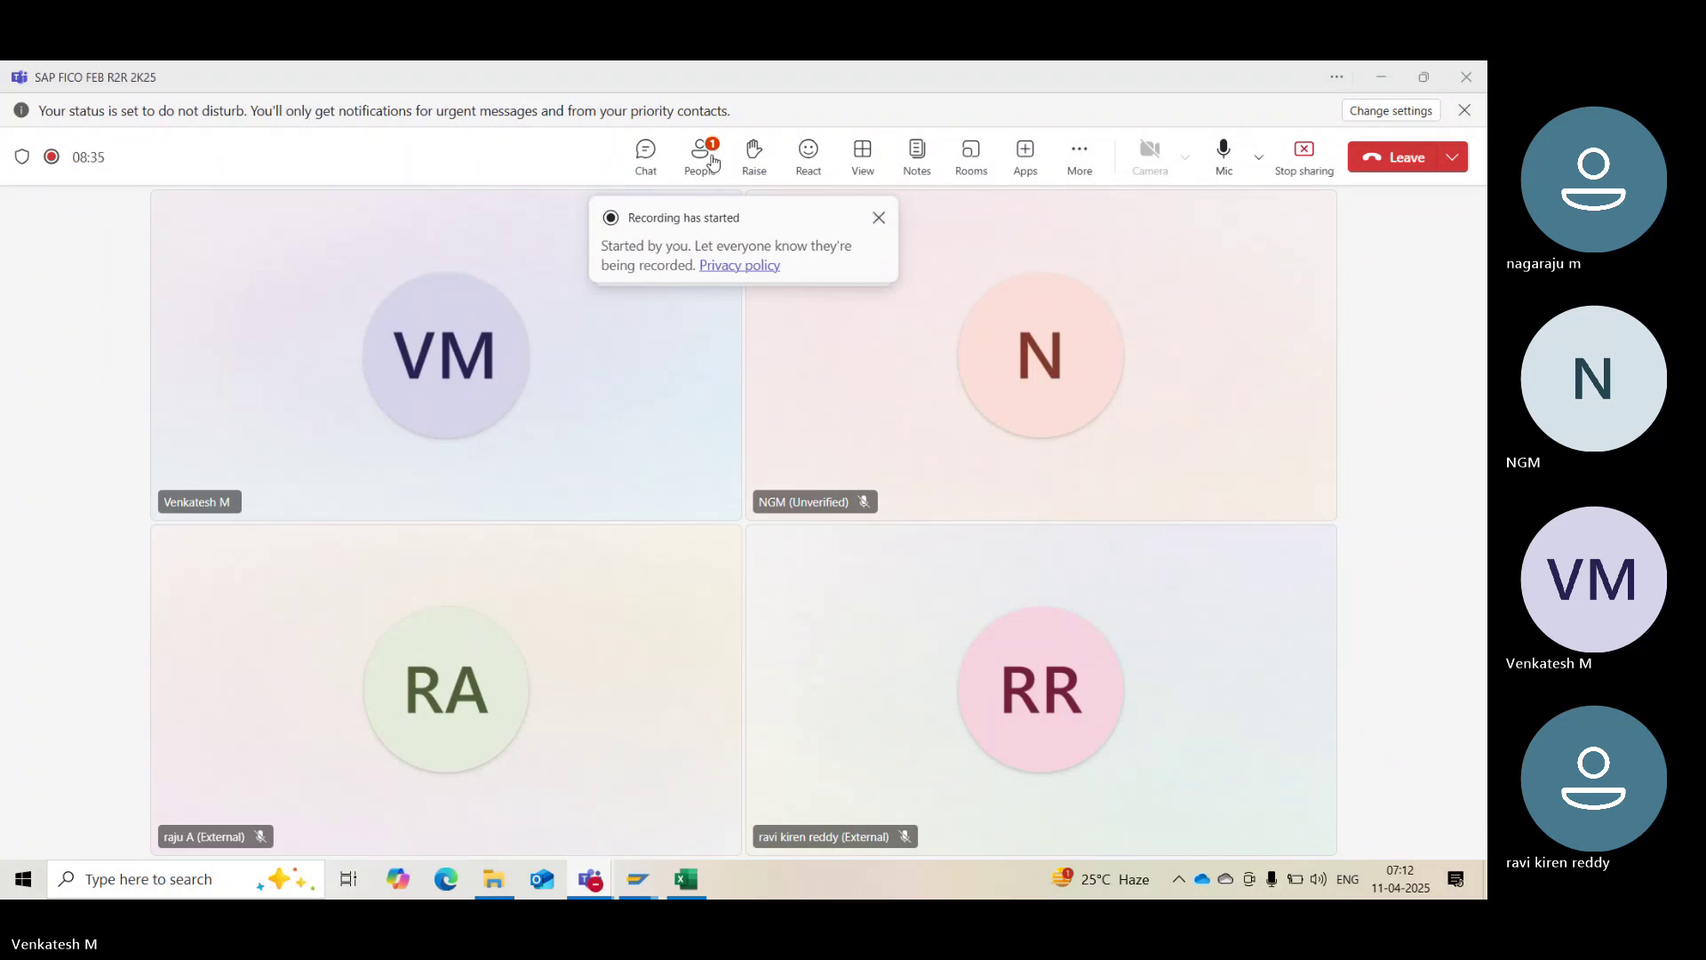
left_click(712, 161)
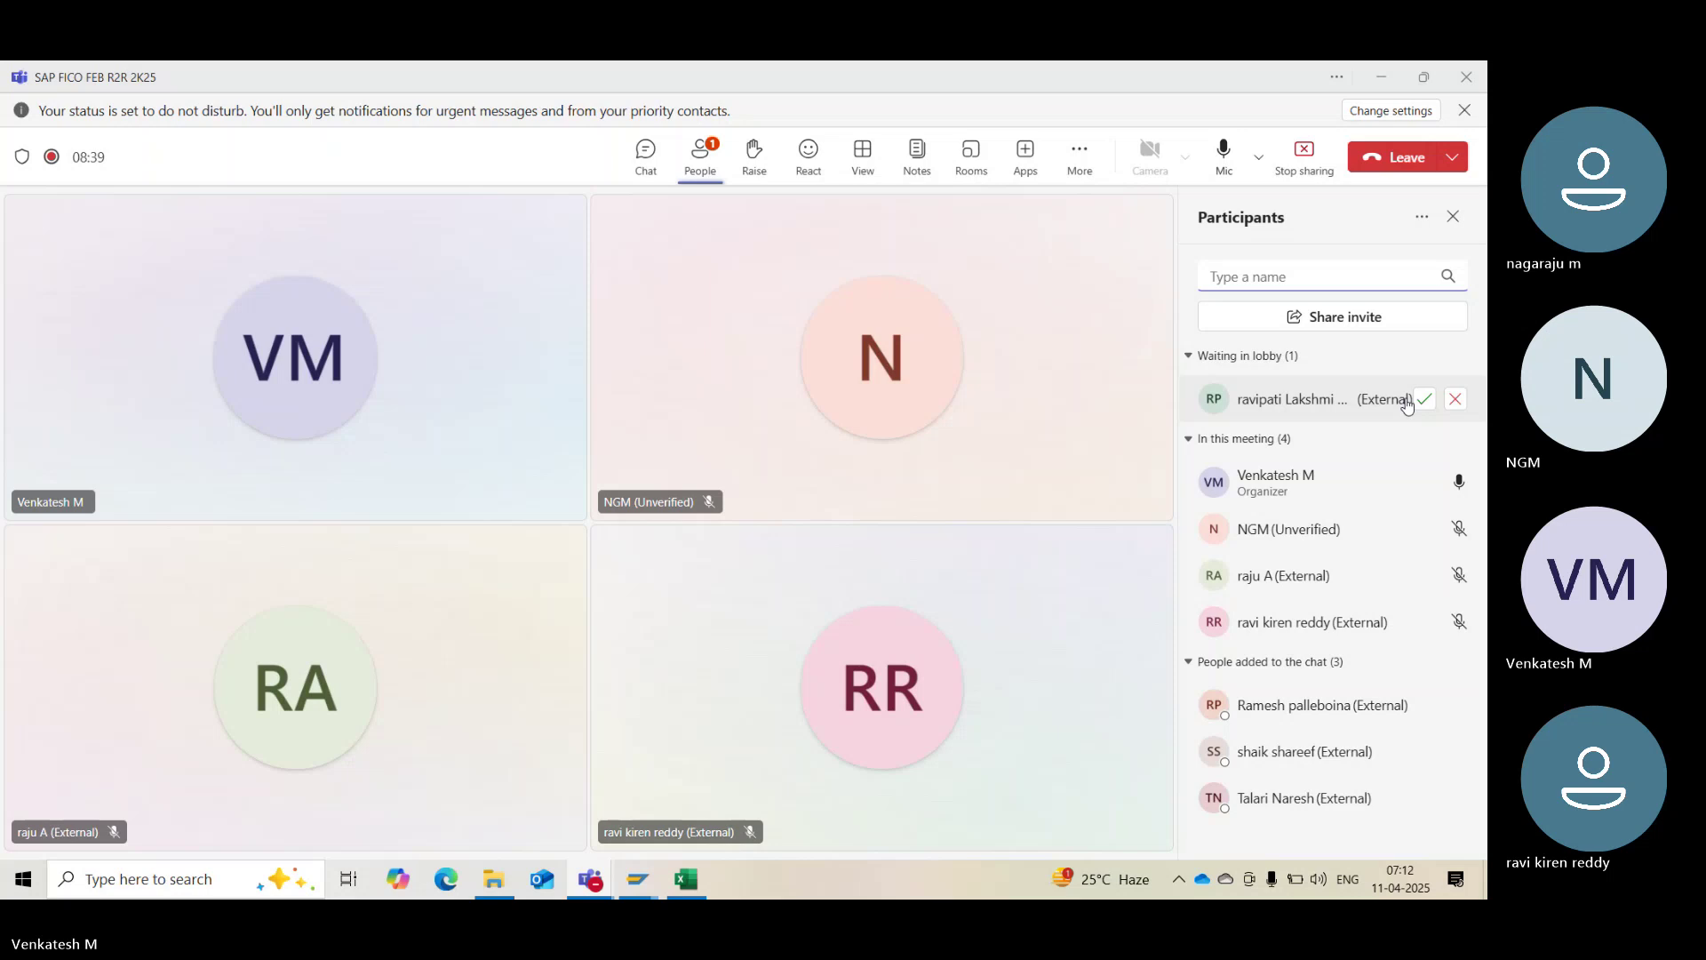
left_click(1425, 399)
left_click(1454, 217)
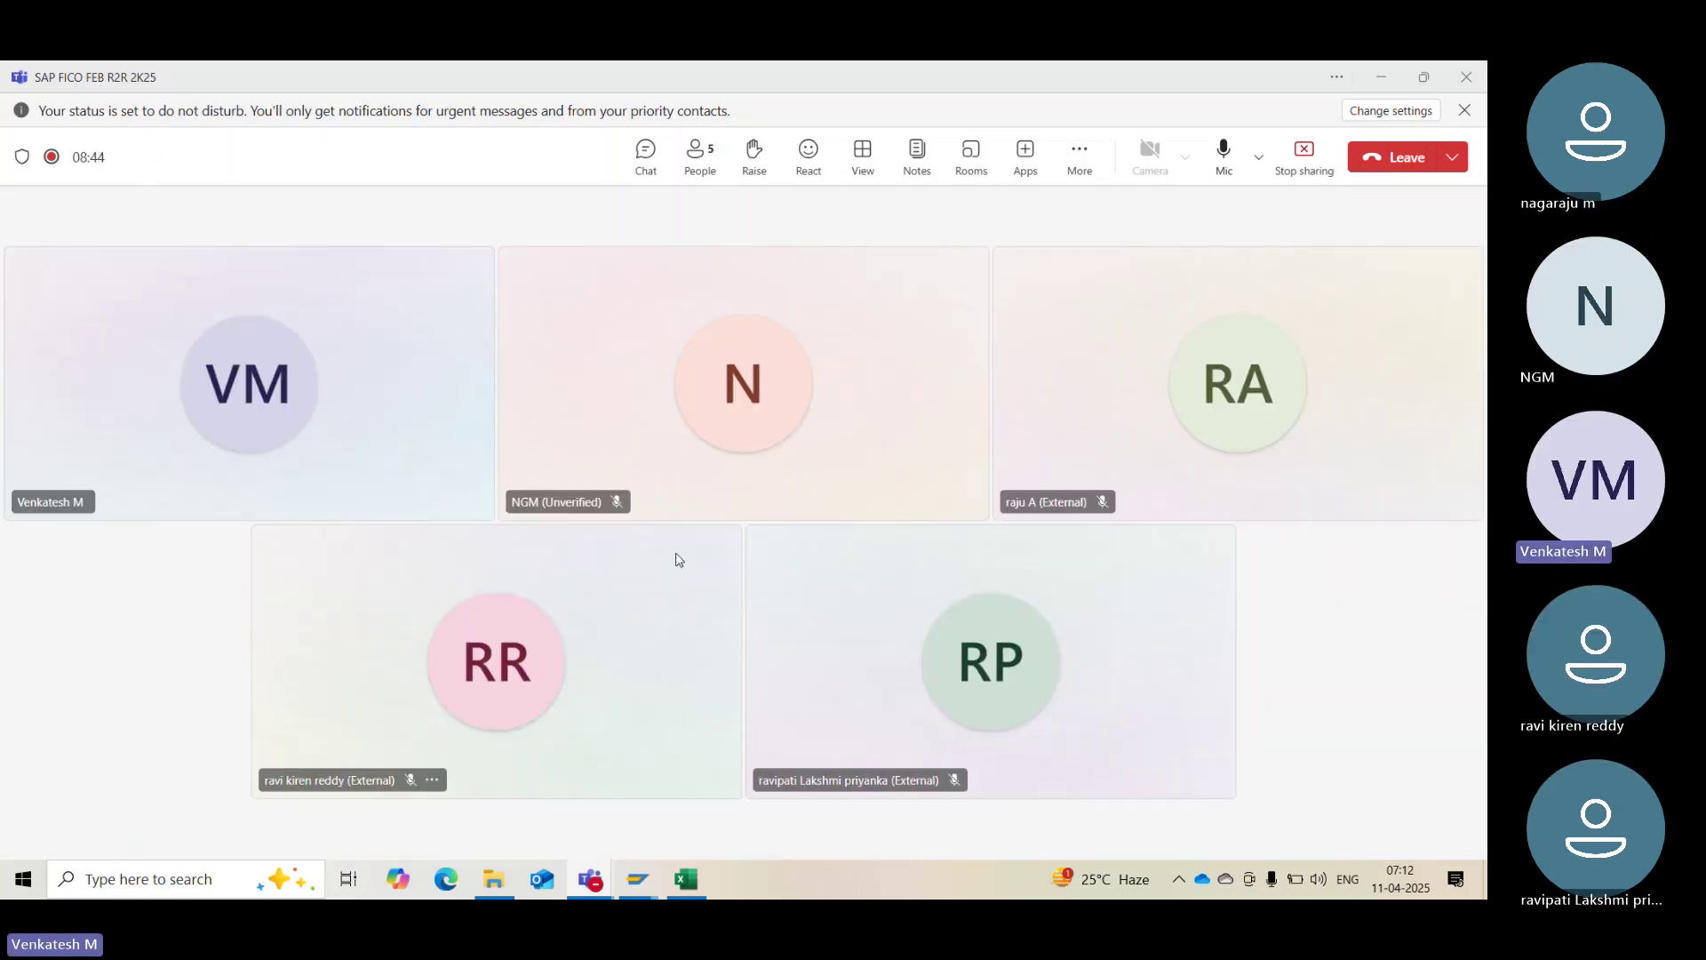
left_click(687, 879)
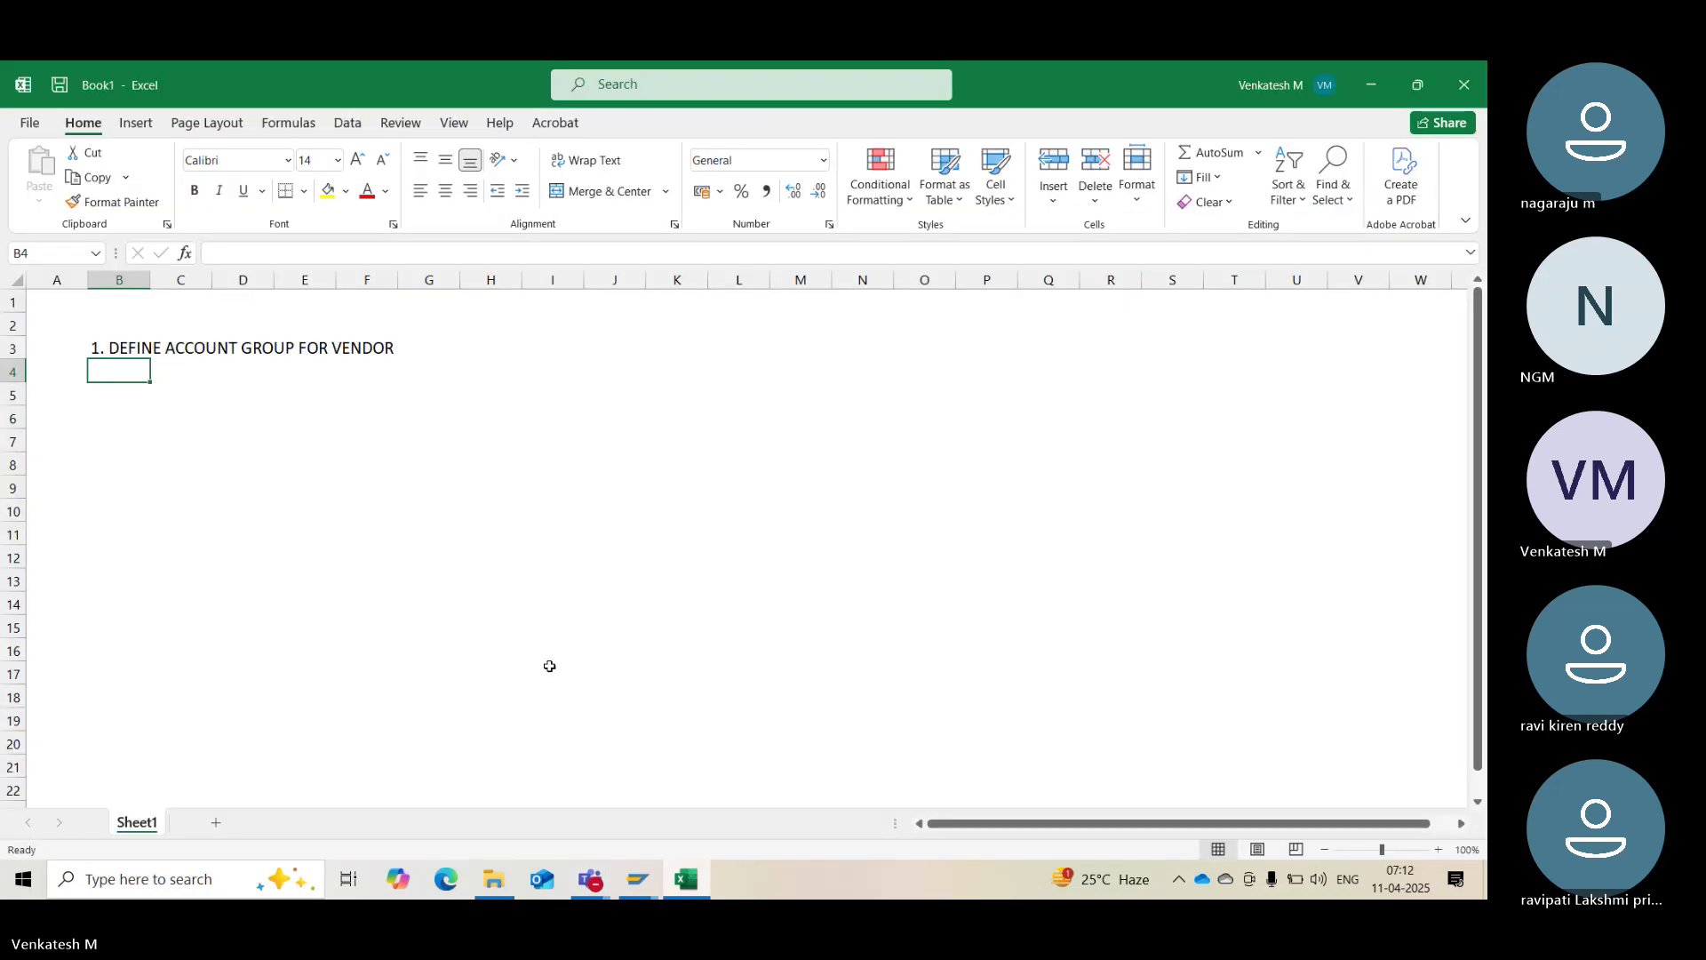
List the ranges "LAIB - 1000-1999", "ASST-2000-2999", "INCO-3000-3999" and "EXPE-4000-4999" in cells N4 to N7
left_click(548, 694)
left_click(442, 548)
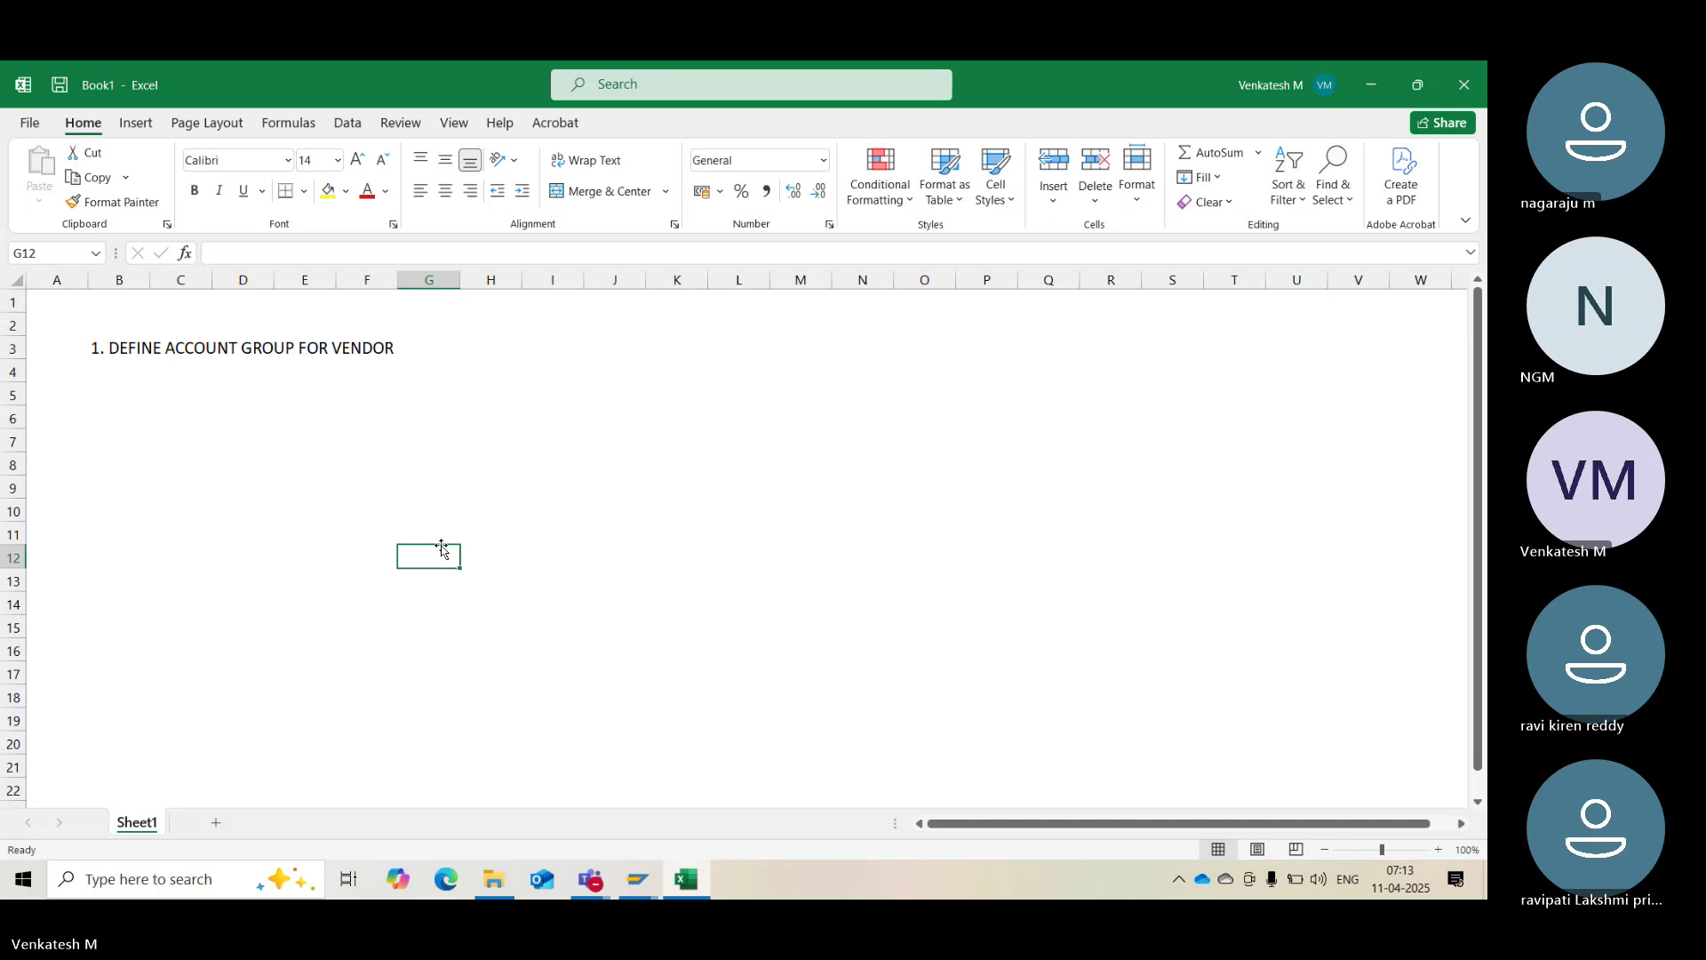
left_click(854, 371)
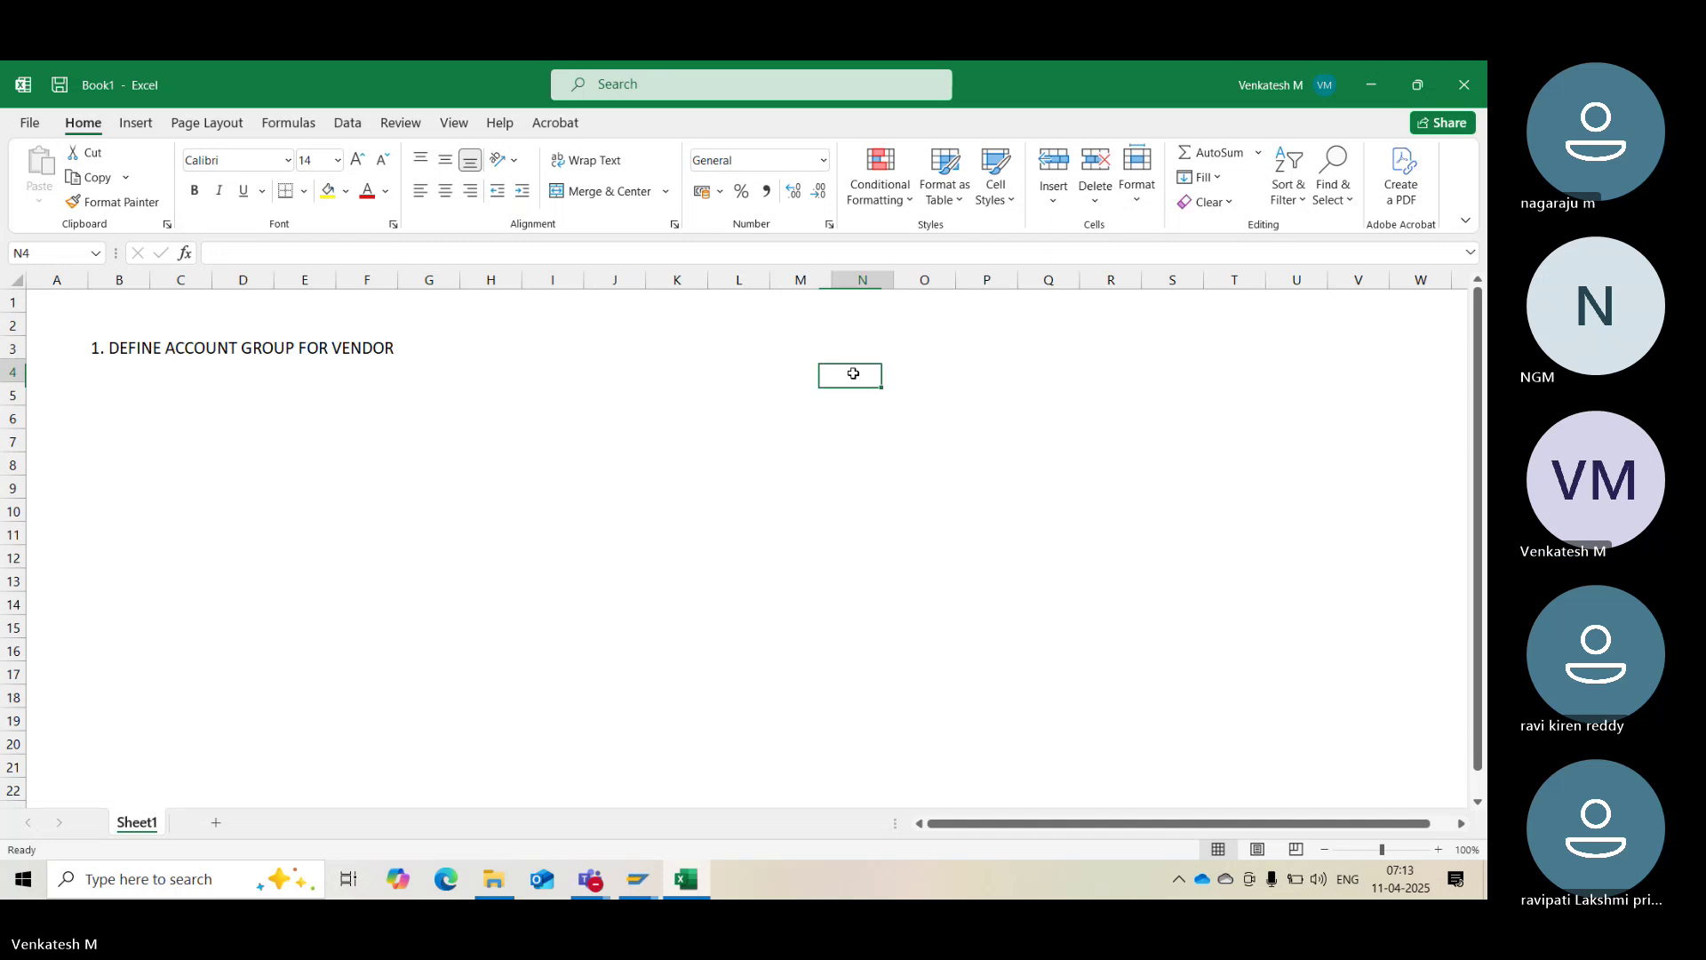
type("LAIB ")
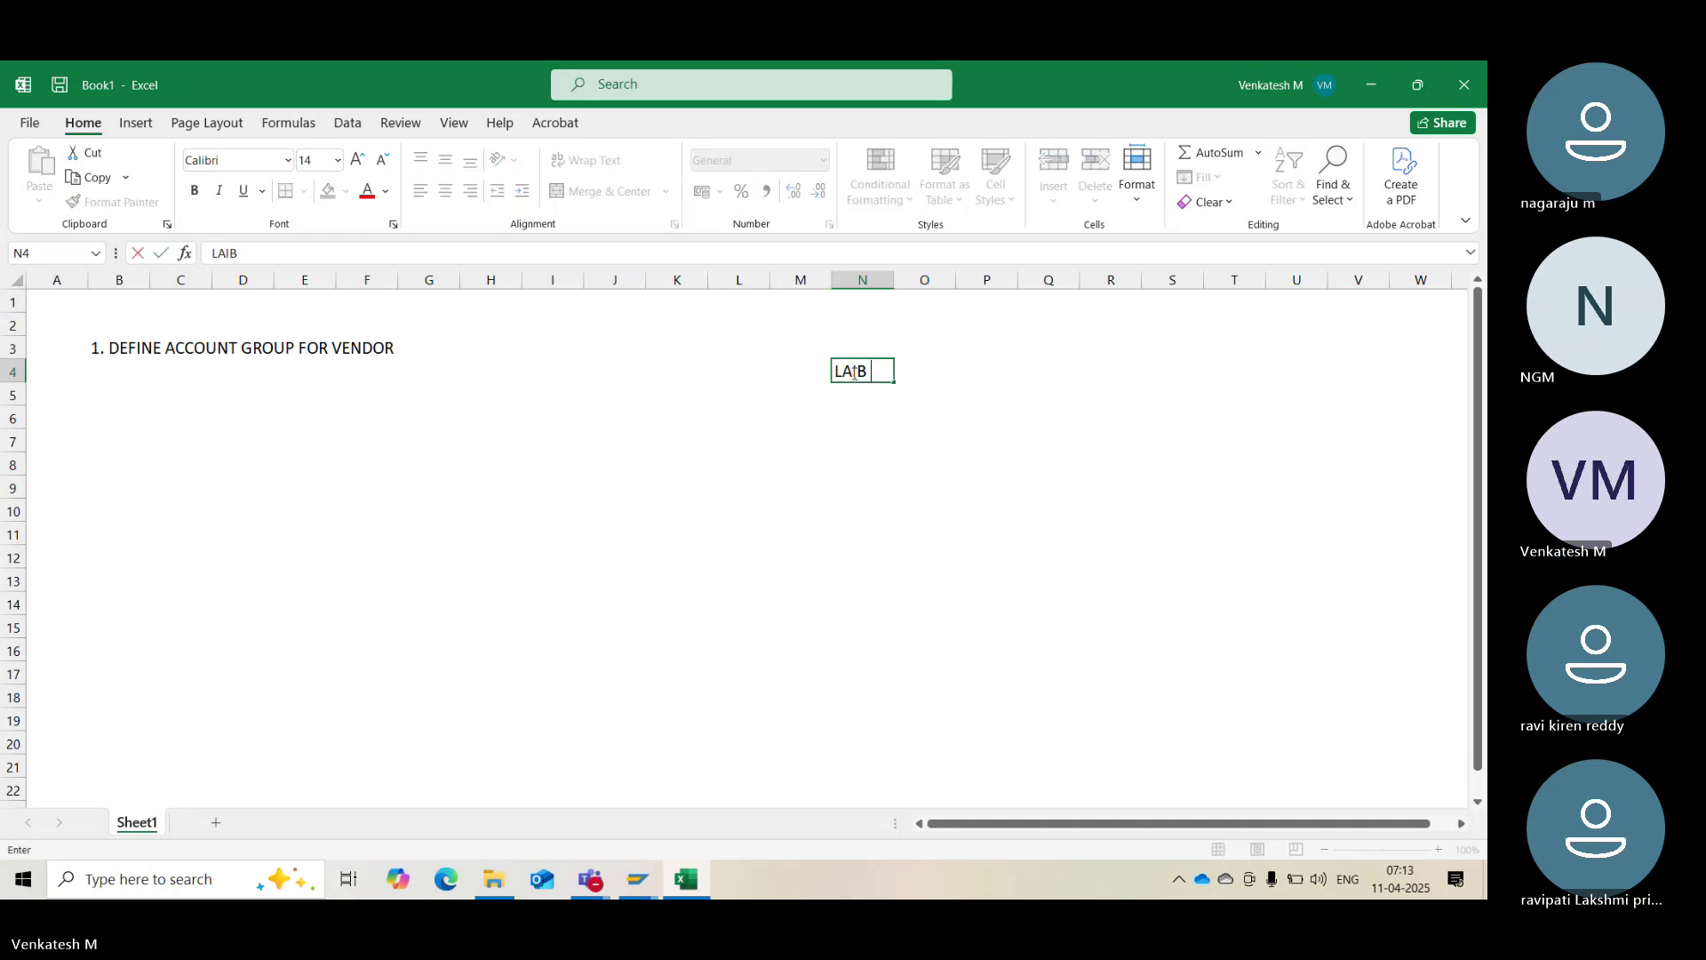
type("- 1000-1999")
key("Return")
type("ASS")
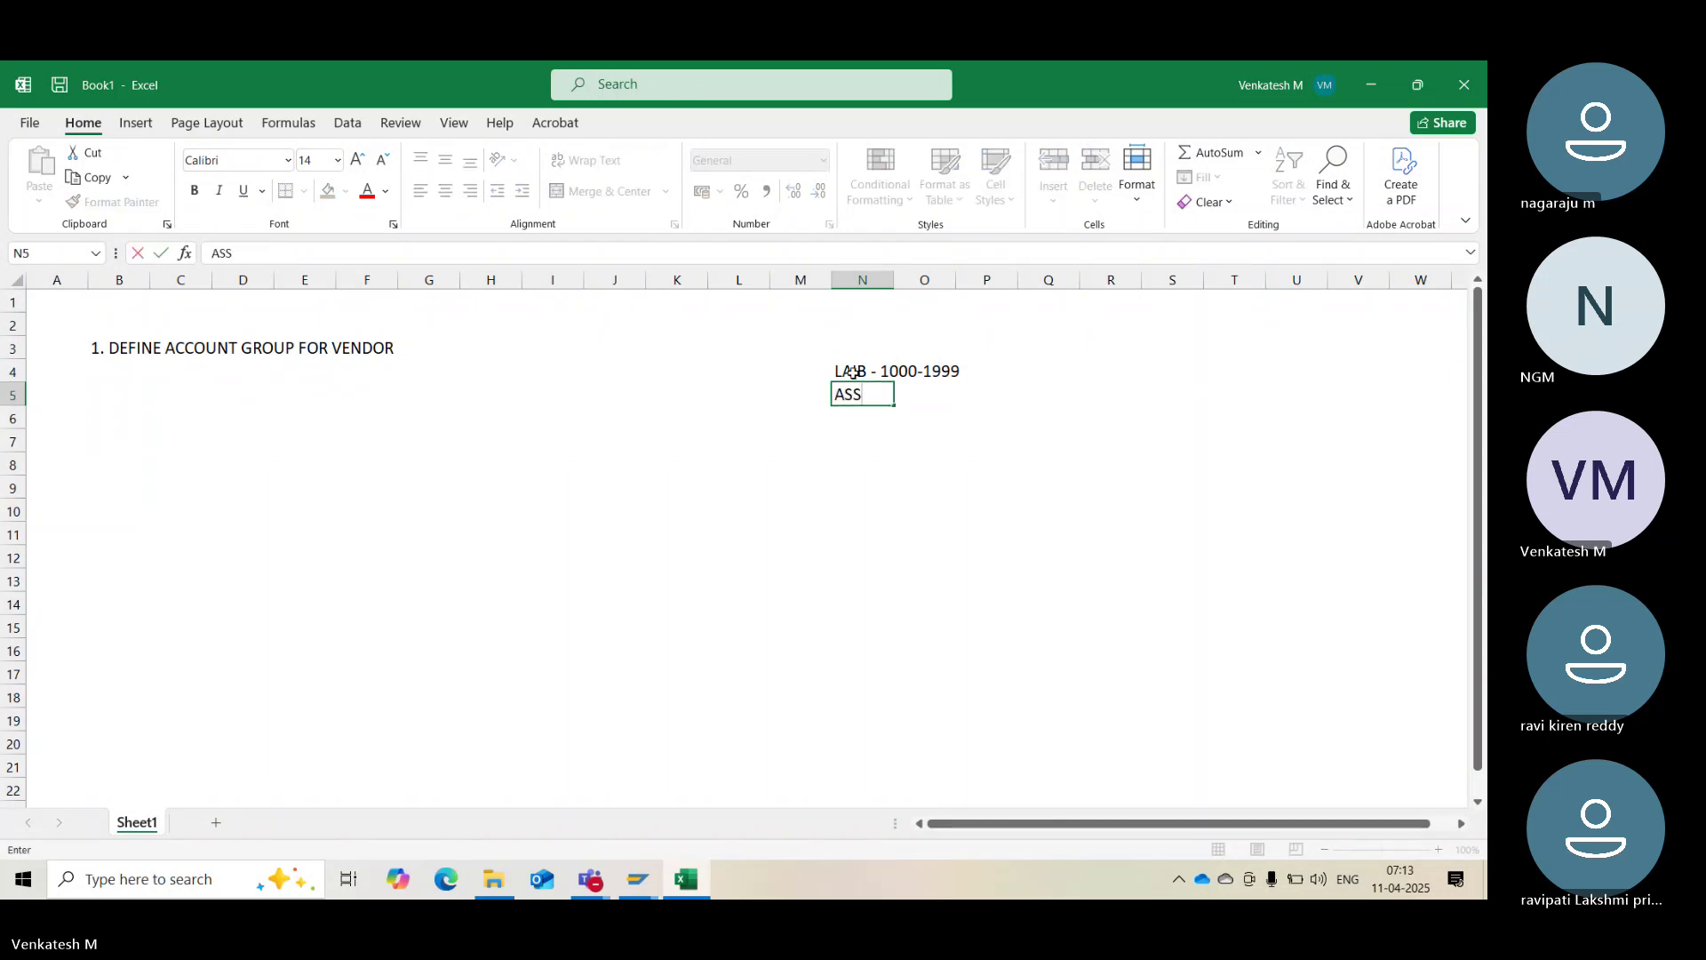
type("T-2000-2999")
key("Return")
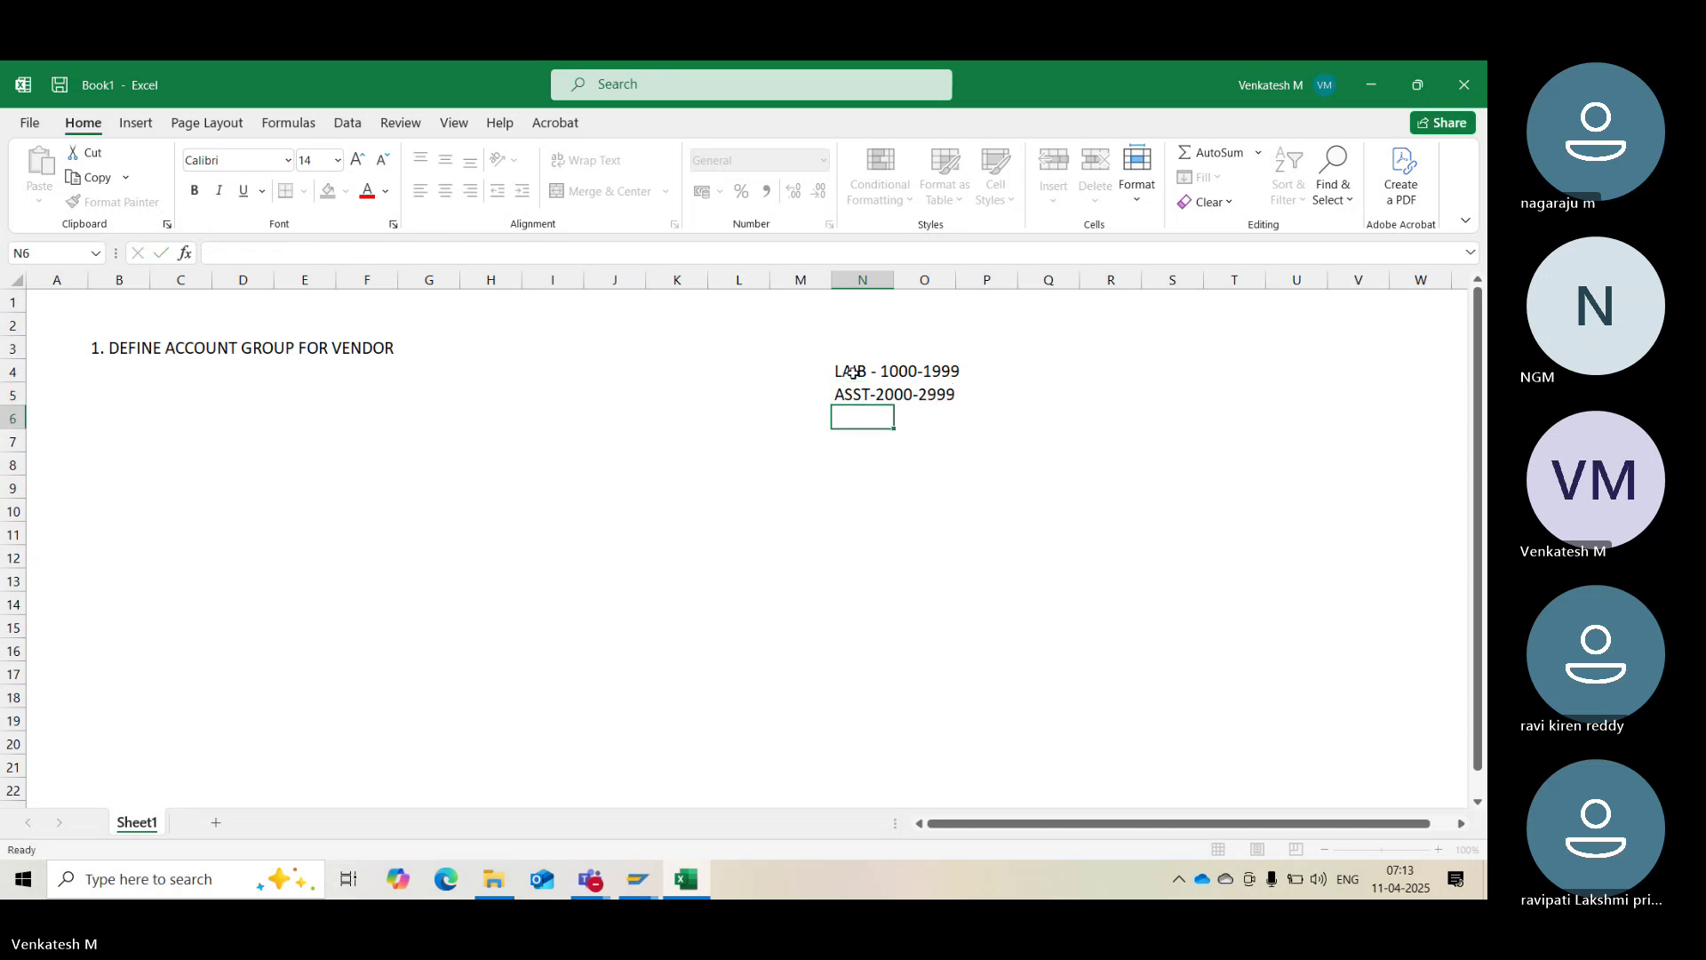
type("IN")
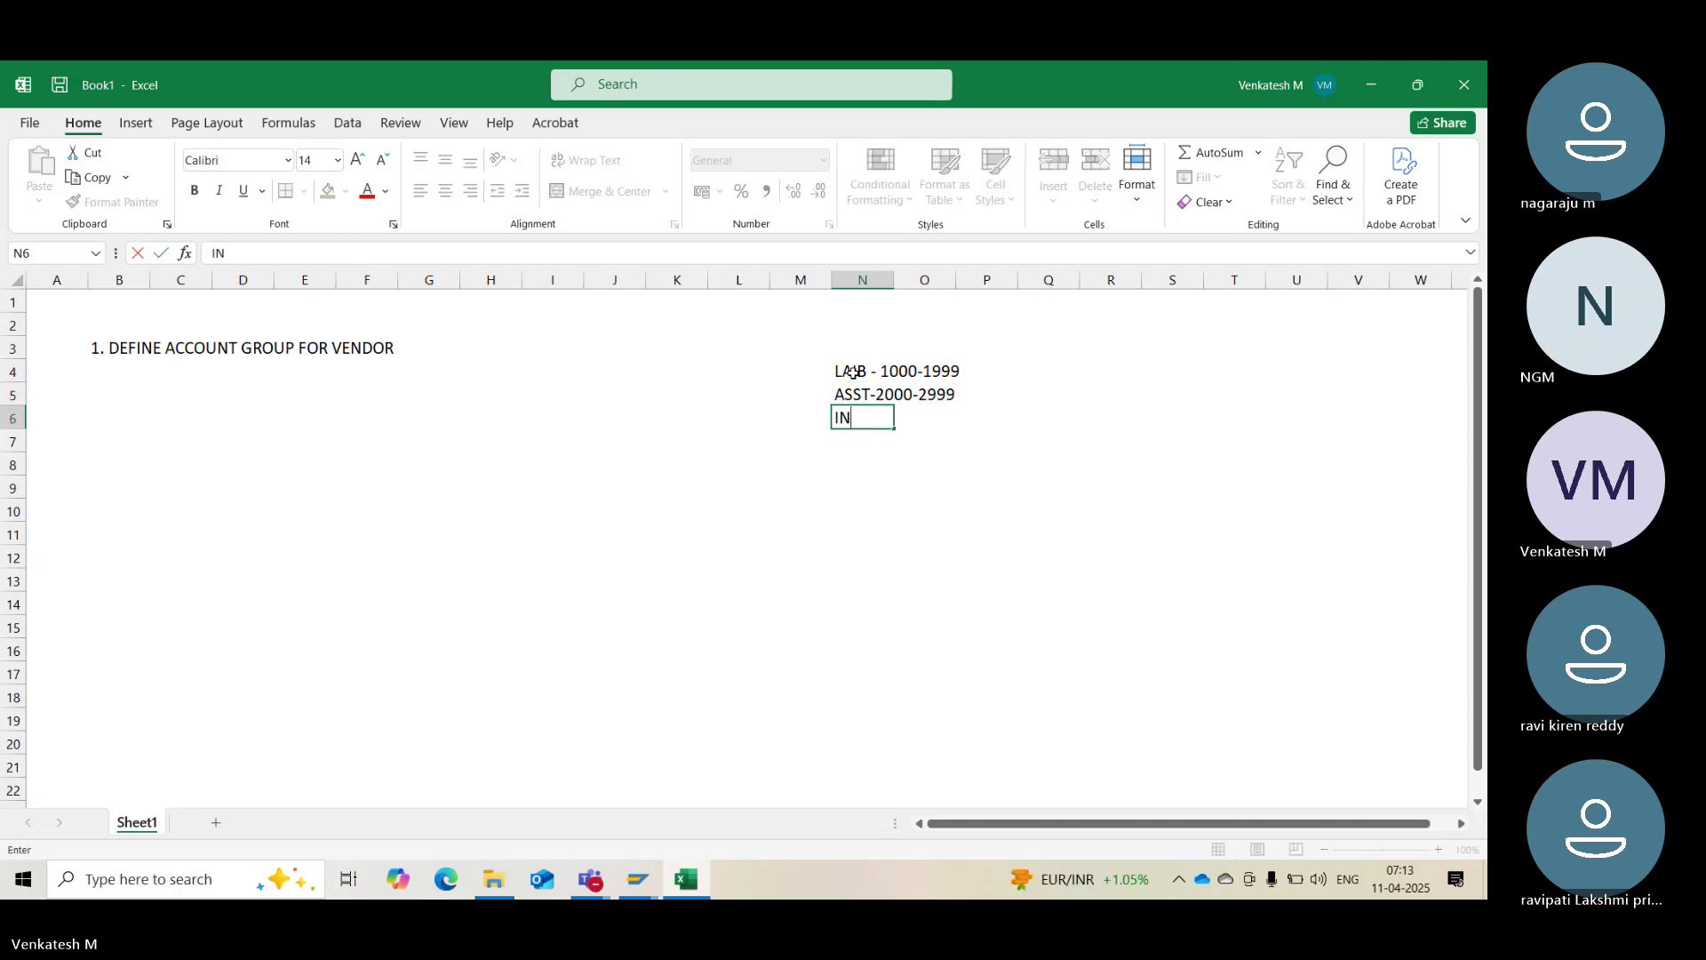
type("CO-3000-3999")
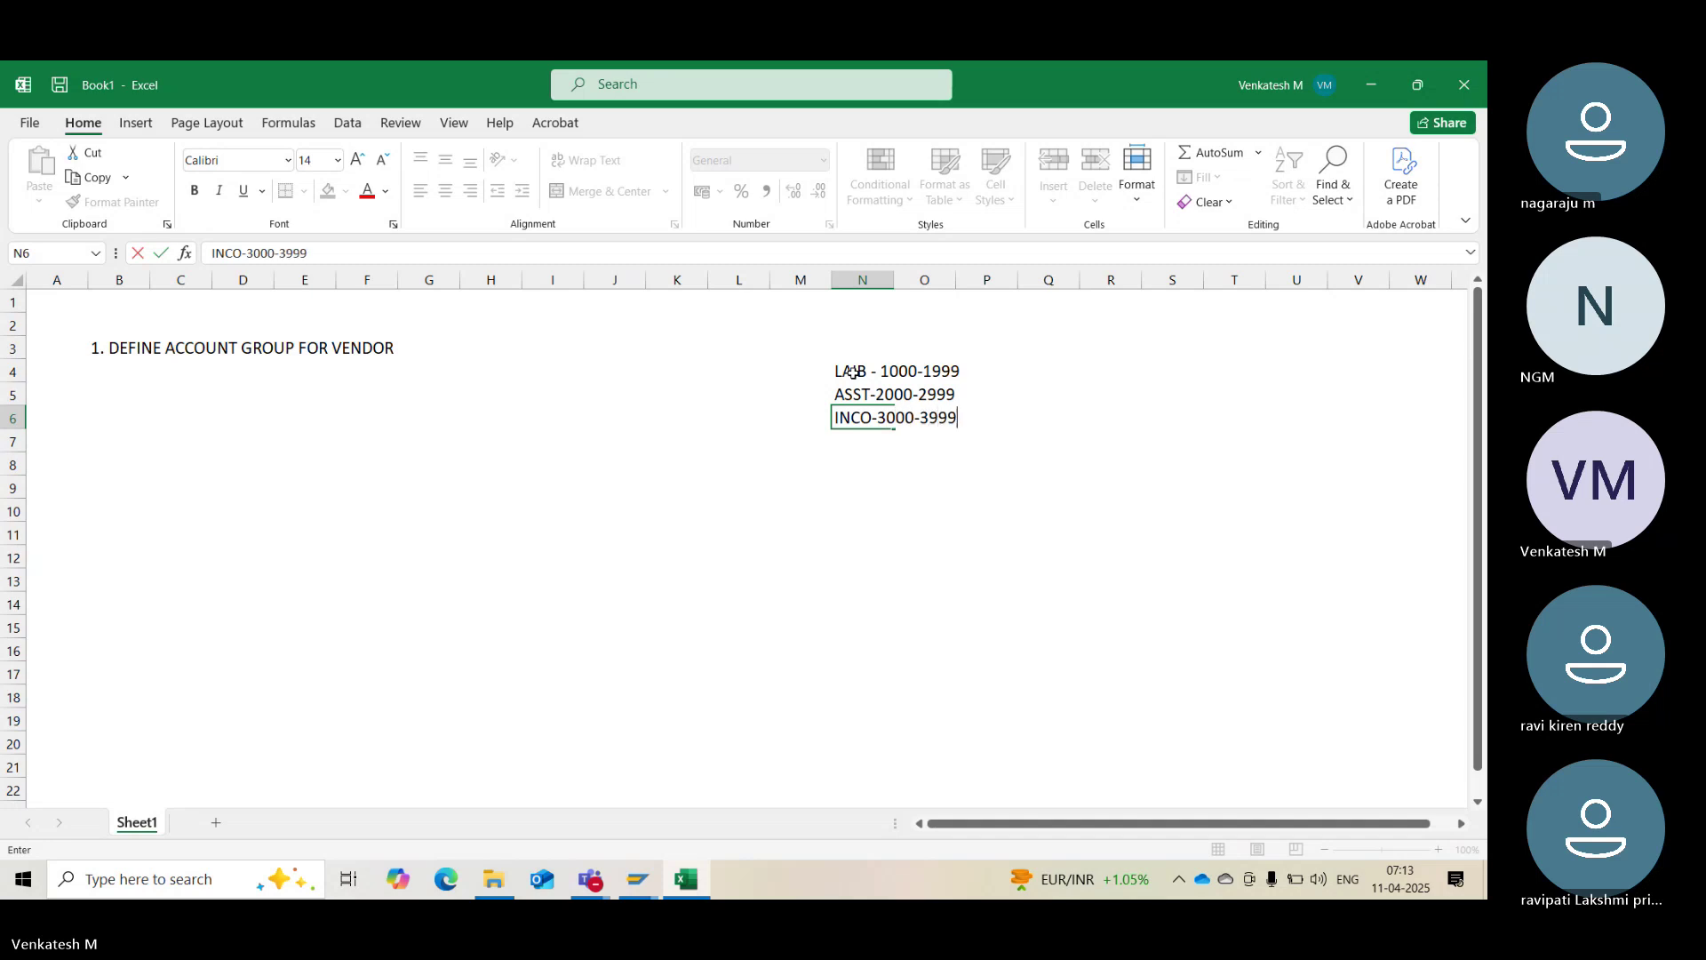
key("Return")
type("EXPE")
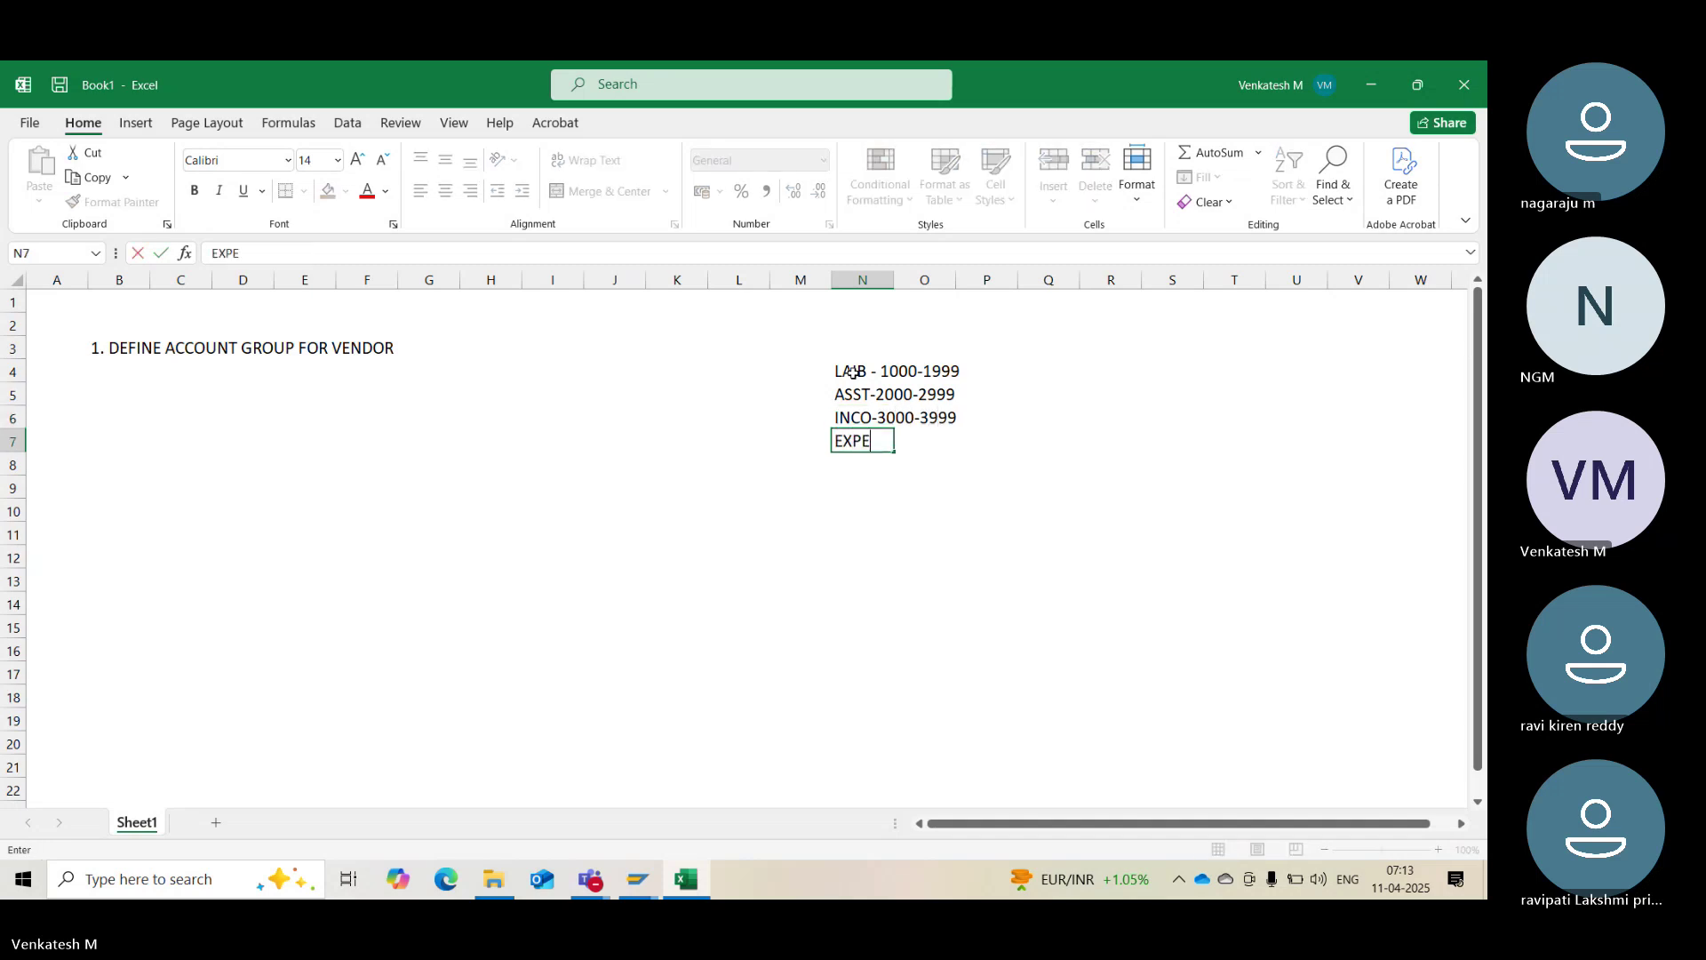
type("-4000-4999")
key("Return")
Clear the account number range notes from cells N4:P8
left_click_drag(853, 372, 964, 456)
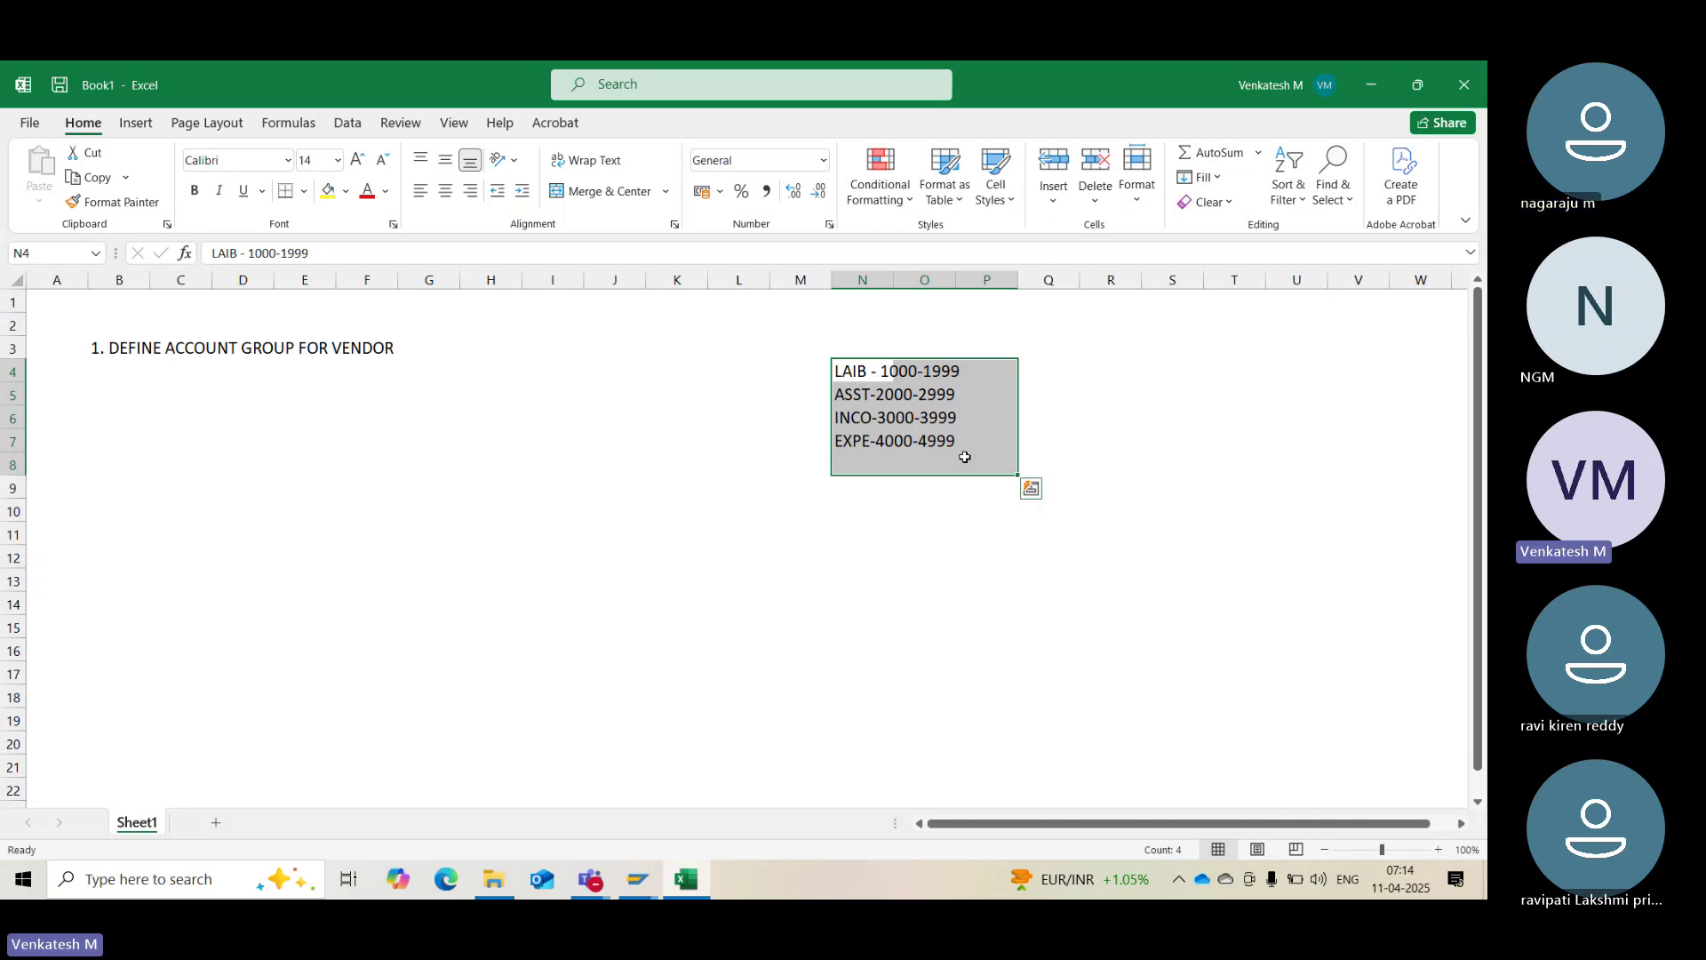
key("Delete")
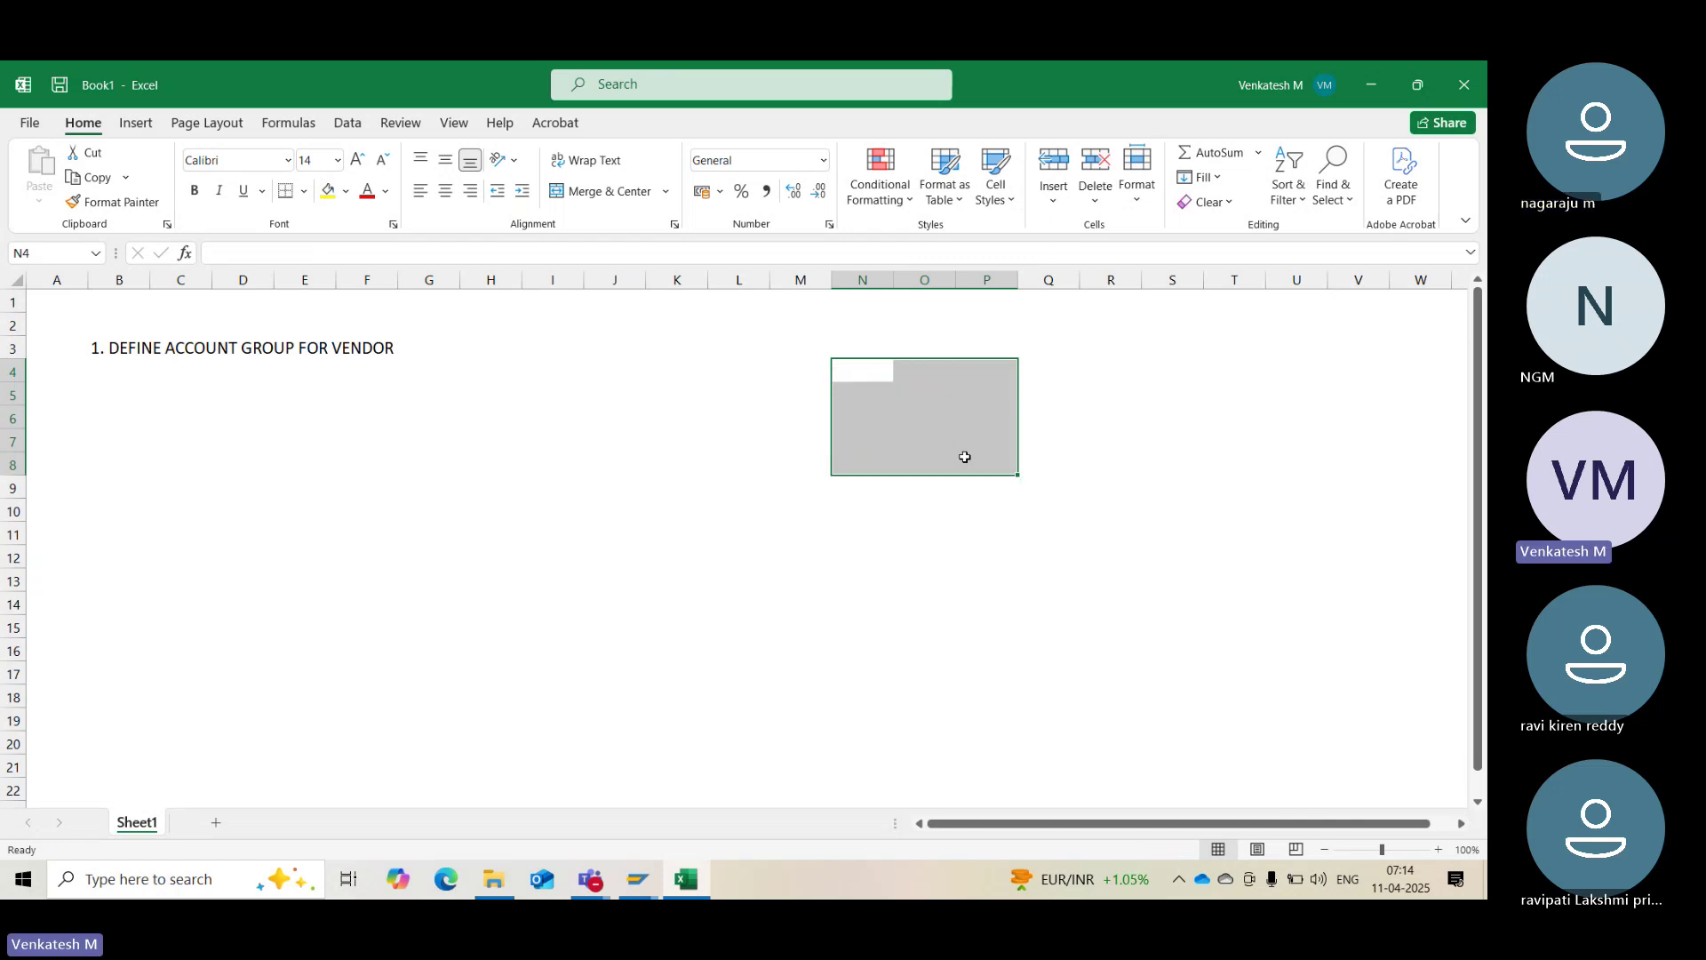
Append the transaction code "- OBD3" to the end of the heading in cell B3
left_click(105, 341)
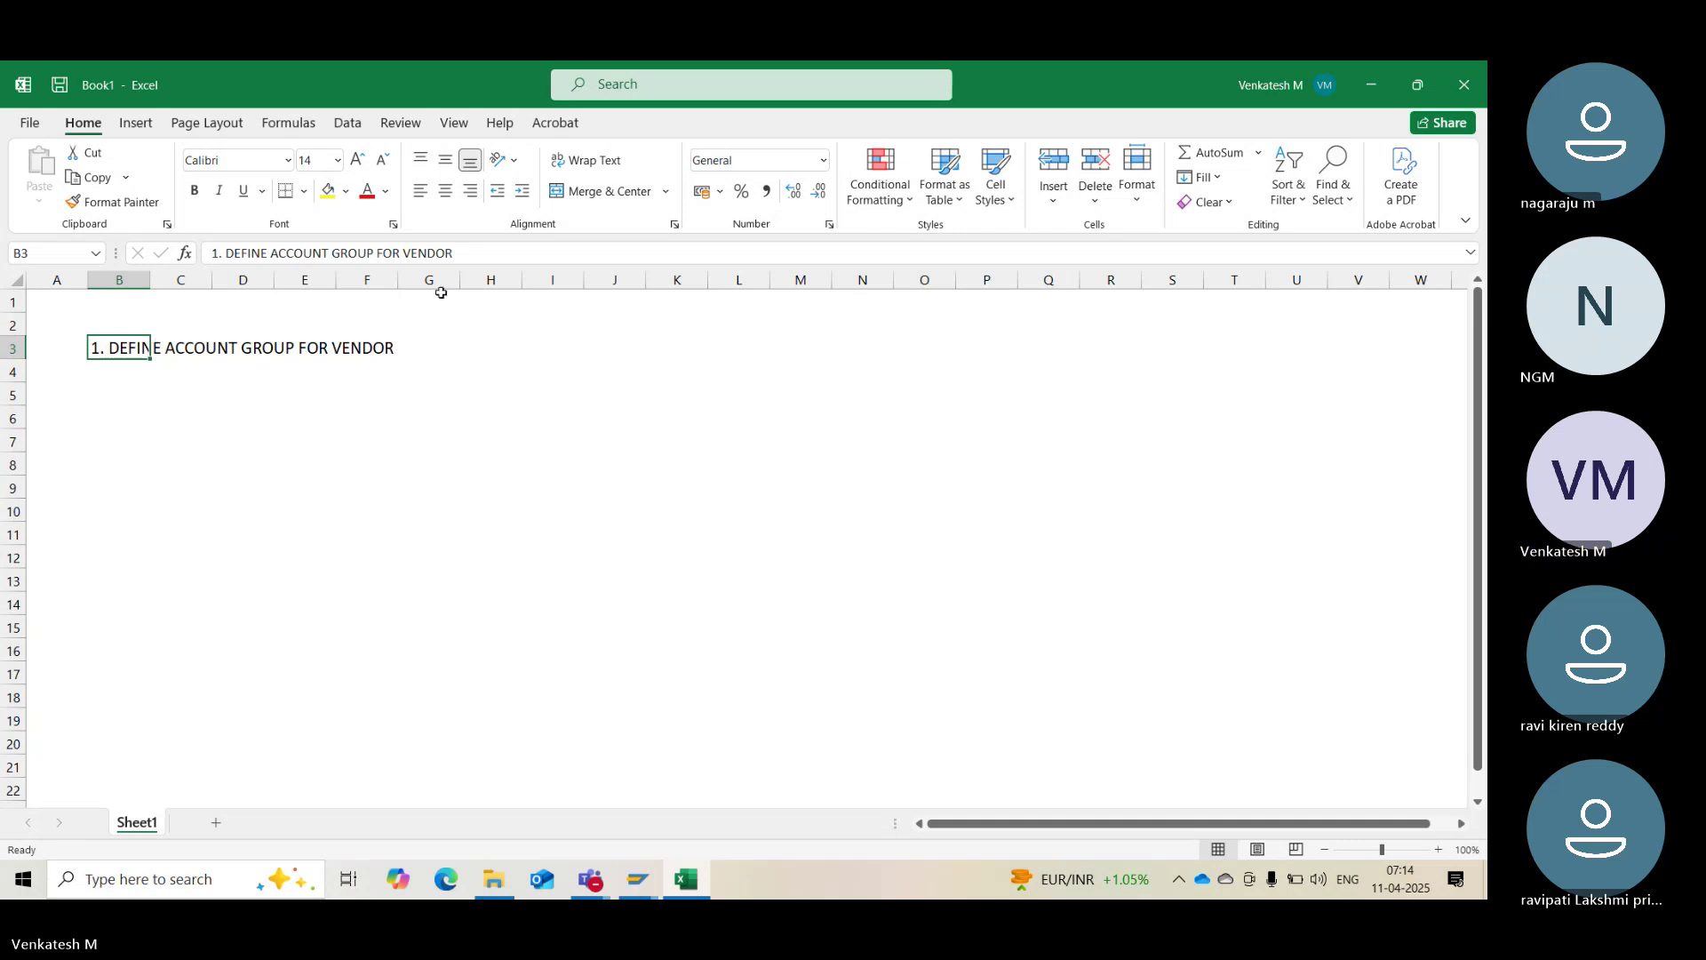
left_click(468, 254)
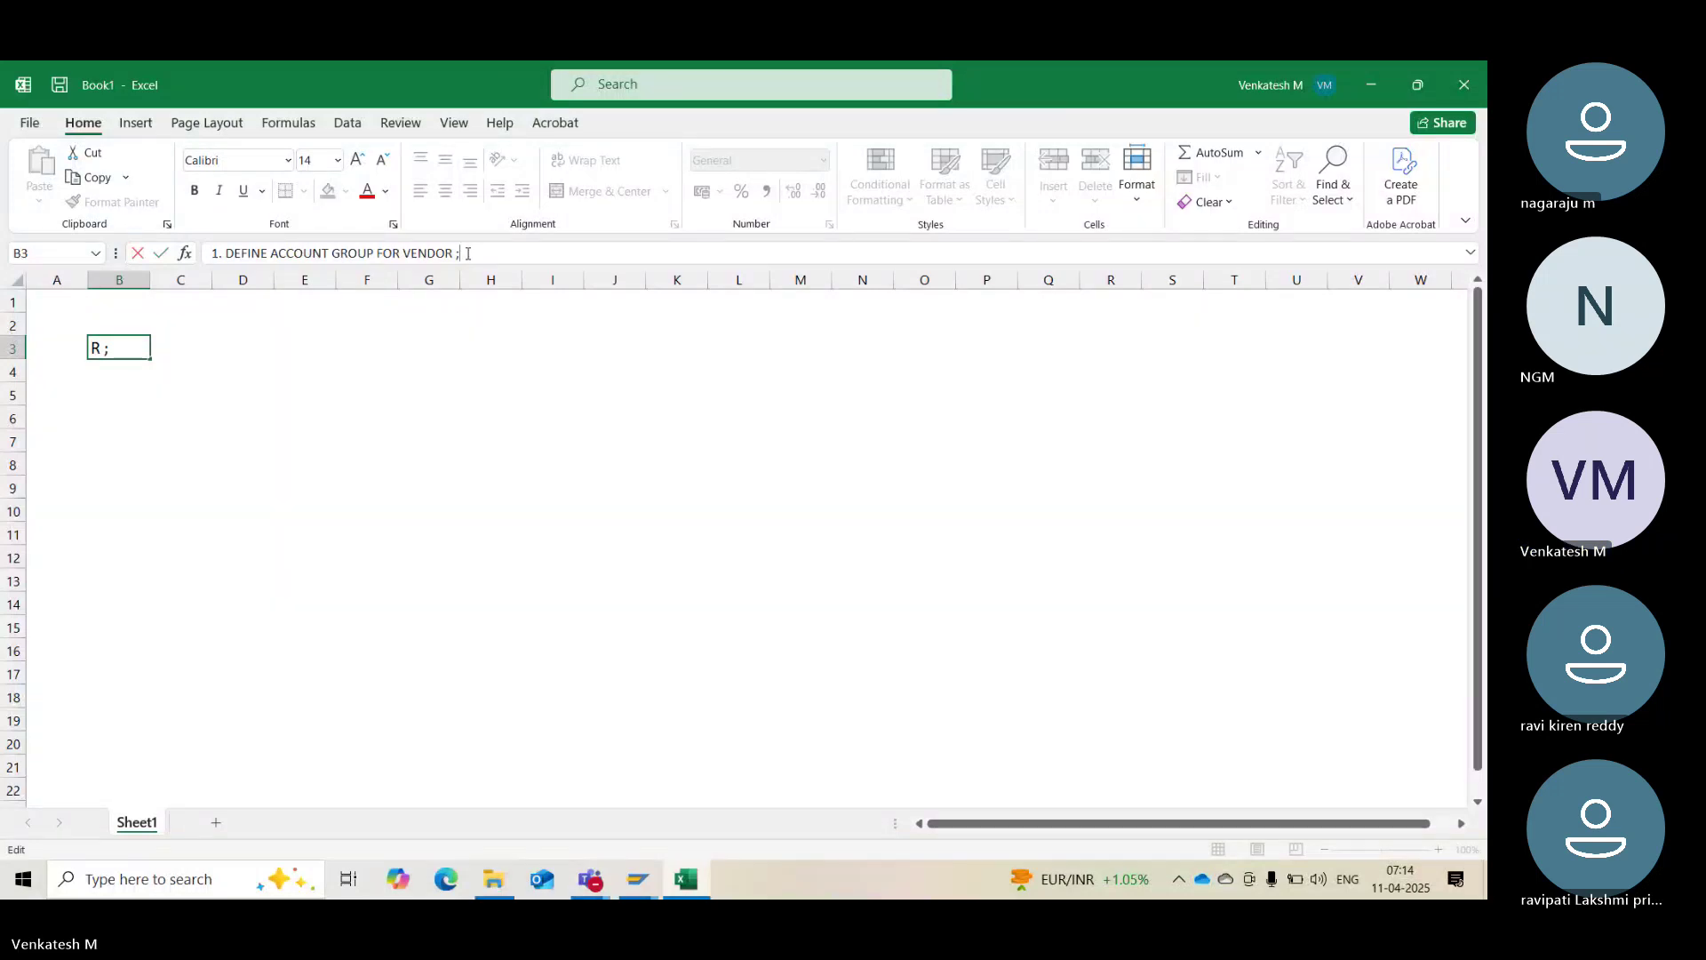
key("BackSpace")
type("- OBD3")
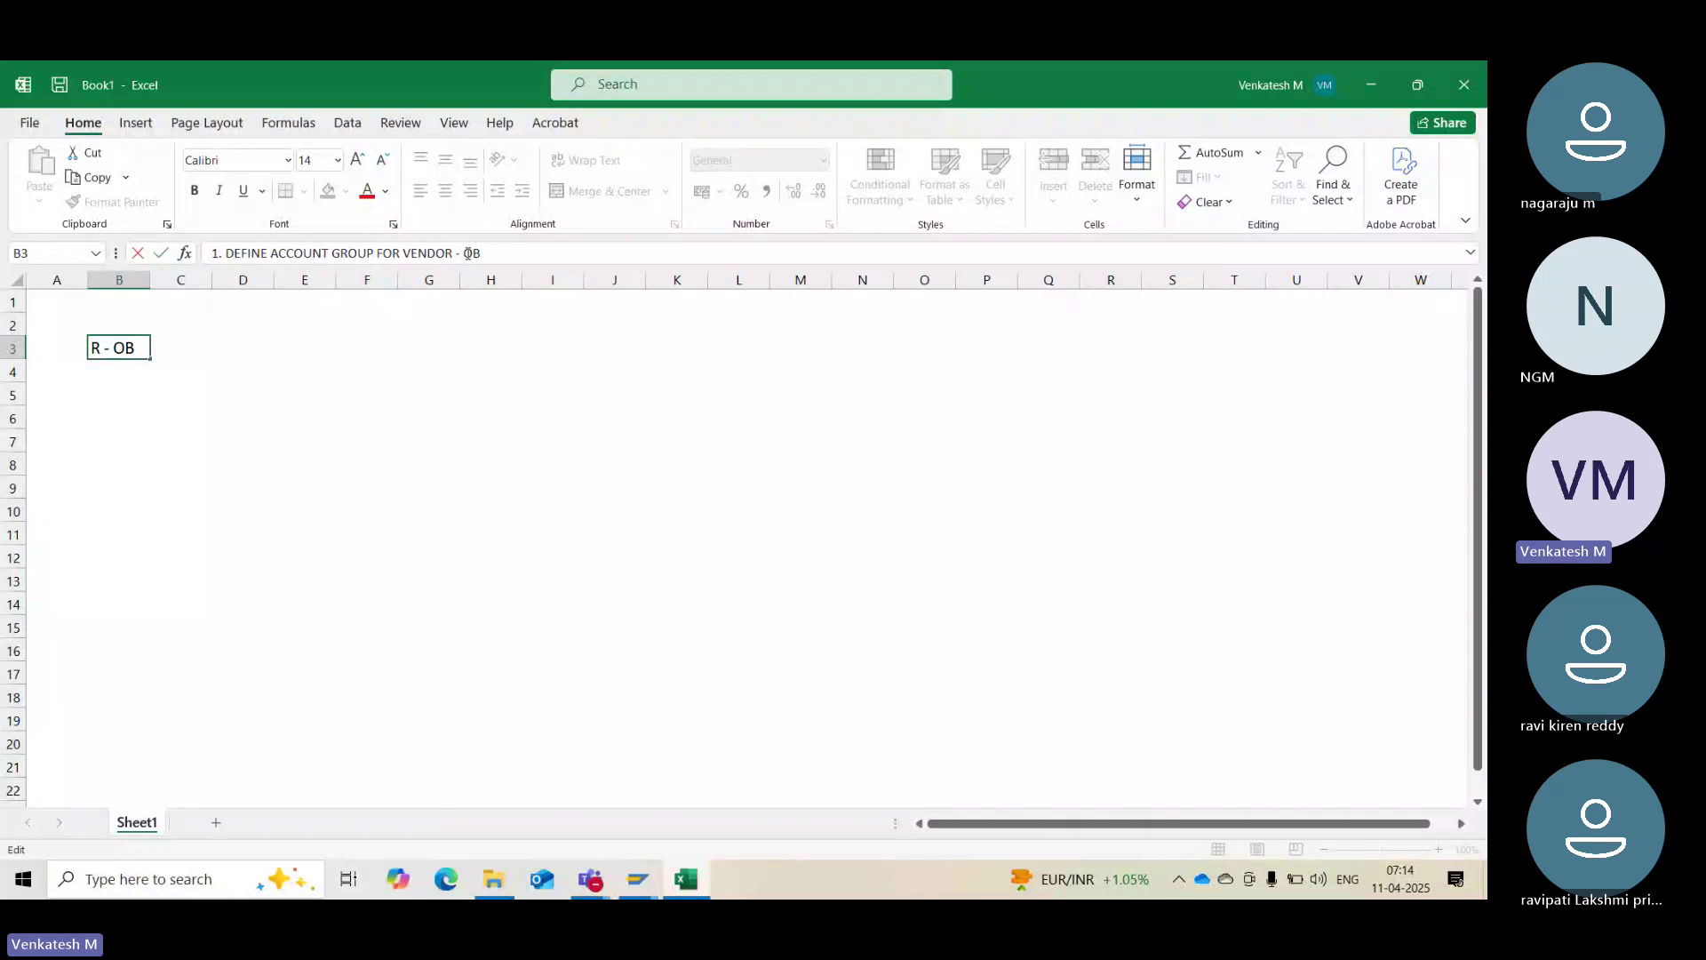
key("Return")
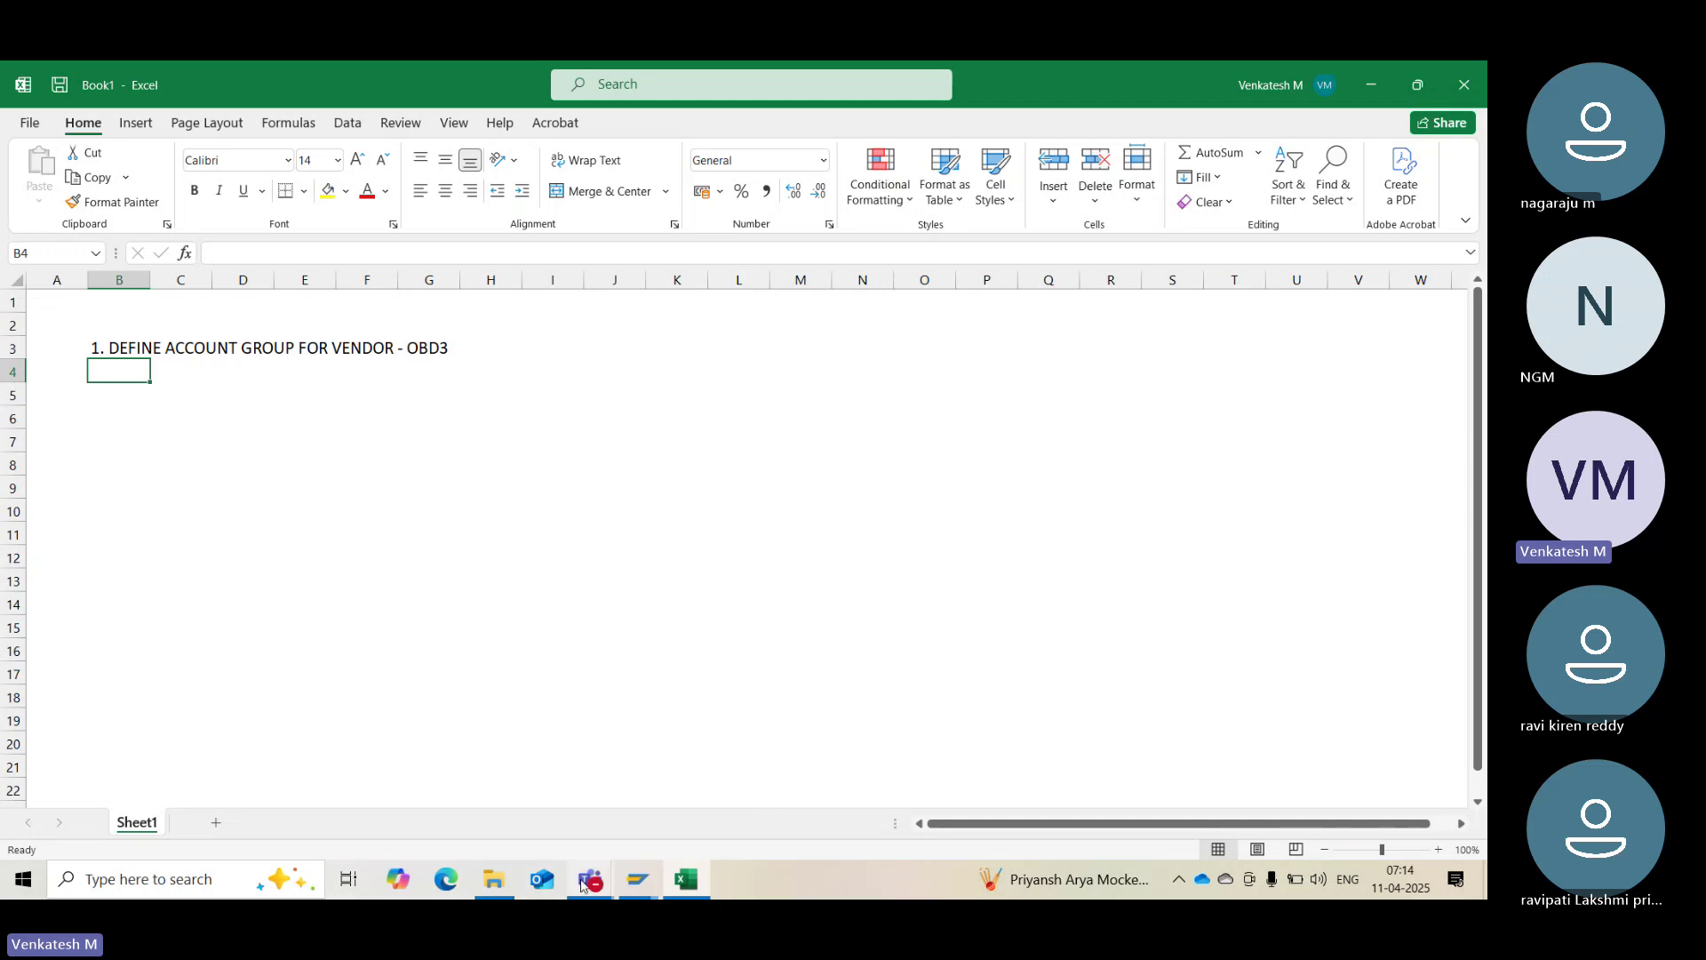
Switch to SAP and open the vendor account groups overview with transaction OBD3
mouse_move(648, 882)
left_click(731, 798)
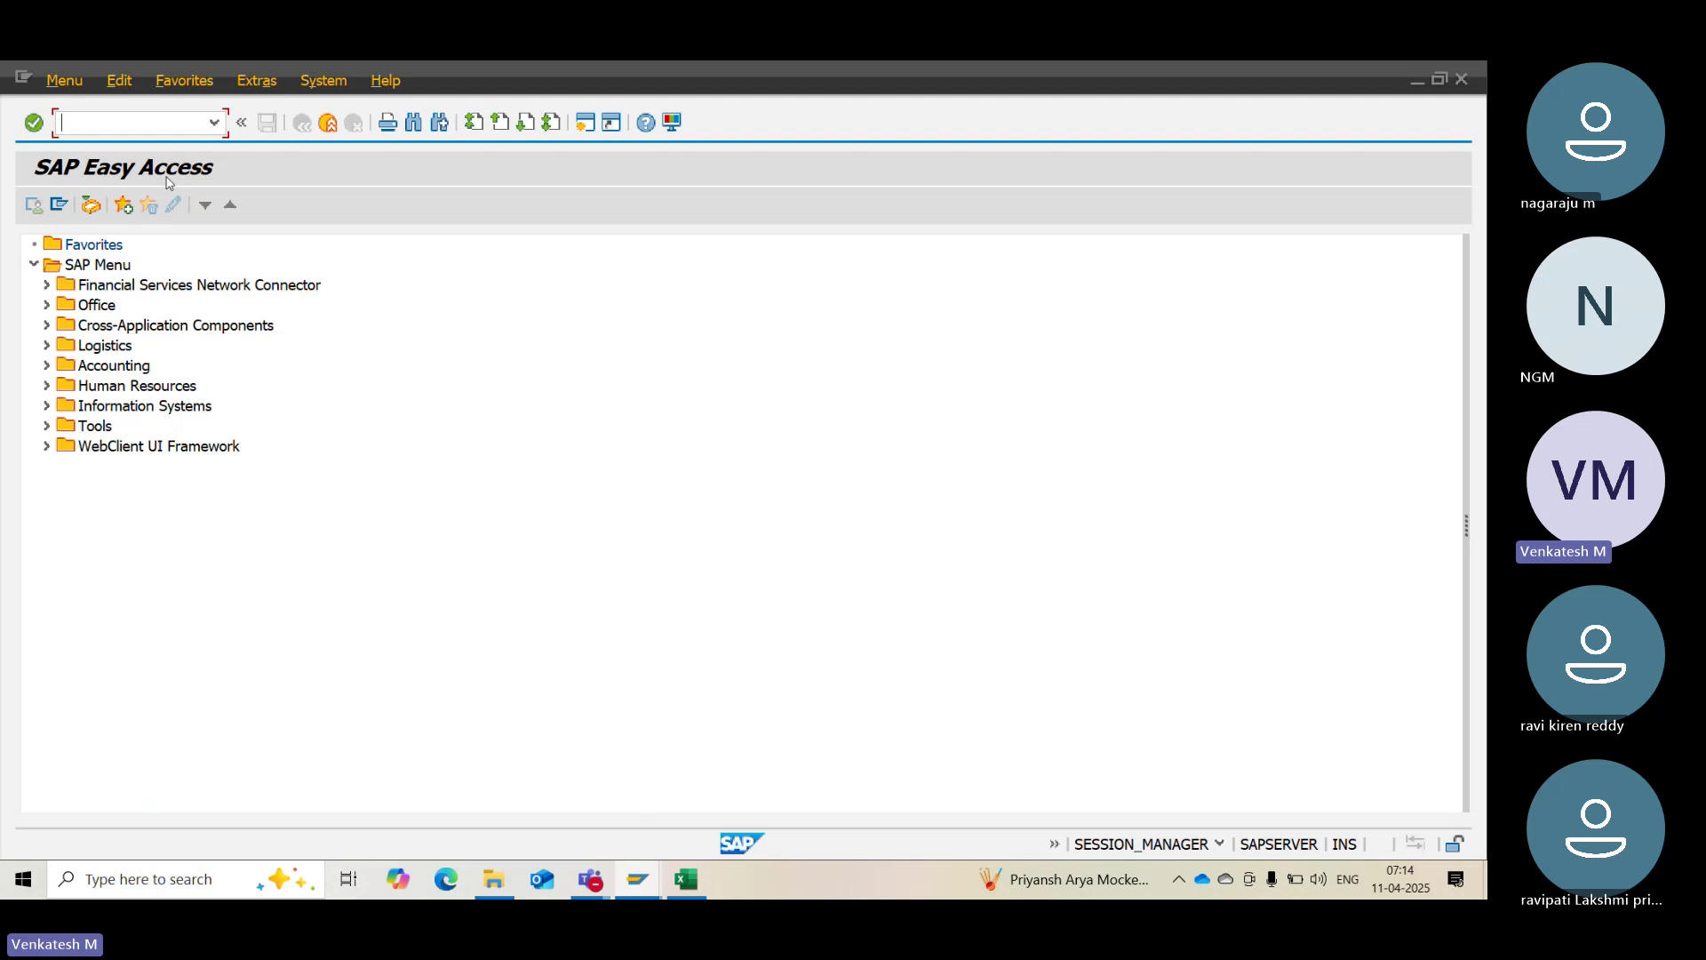
type("OBD3")
key("Return")
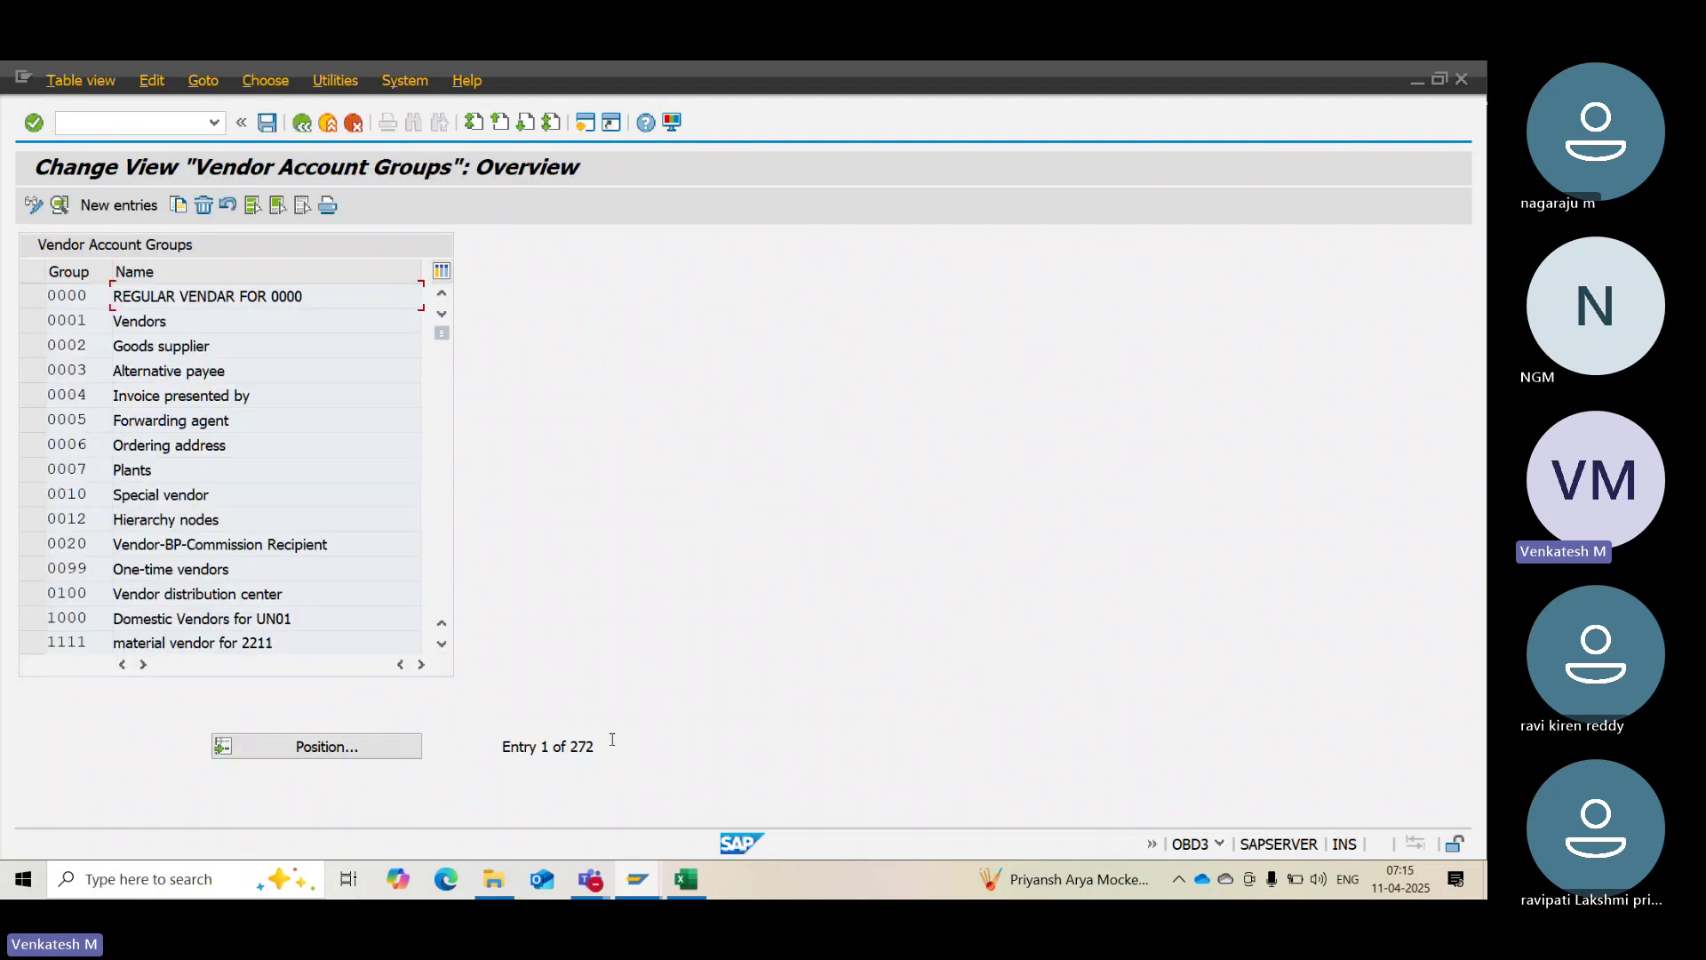
Switch back to Excel and list the vendor types "REGULER VENDIR" in F5 and "ONE TIME VENDOR" in F6
key("alt+Tab")
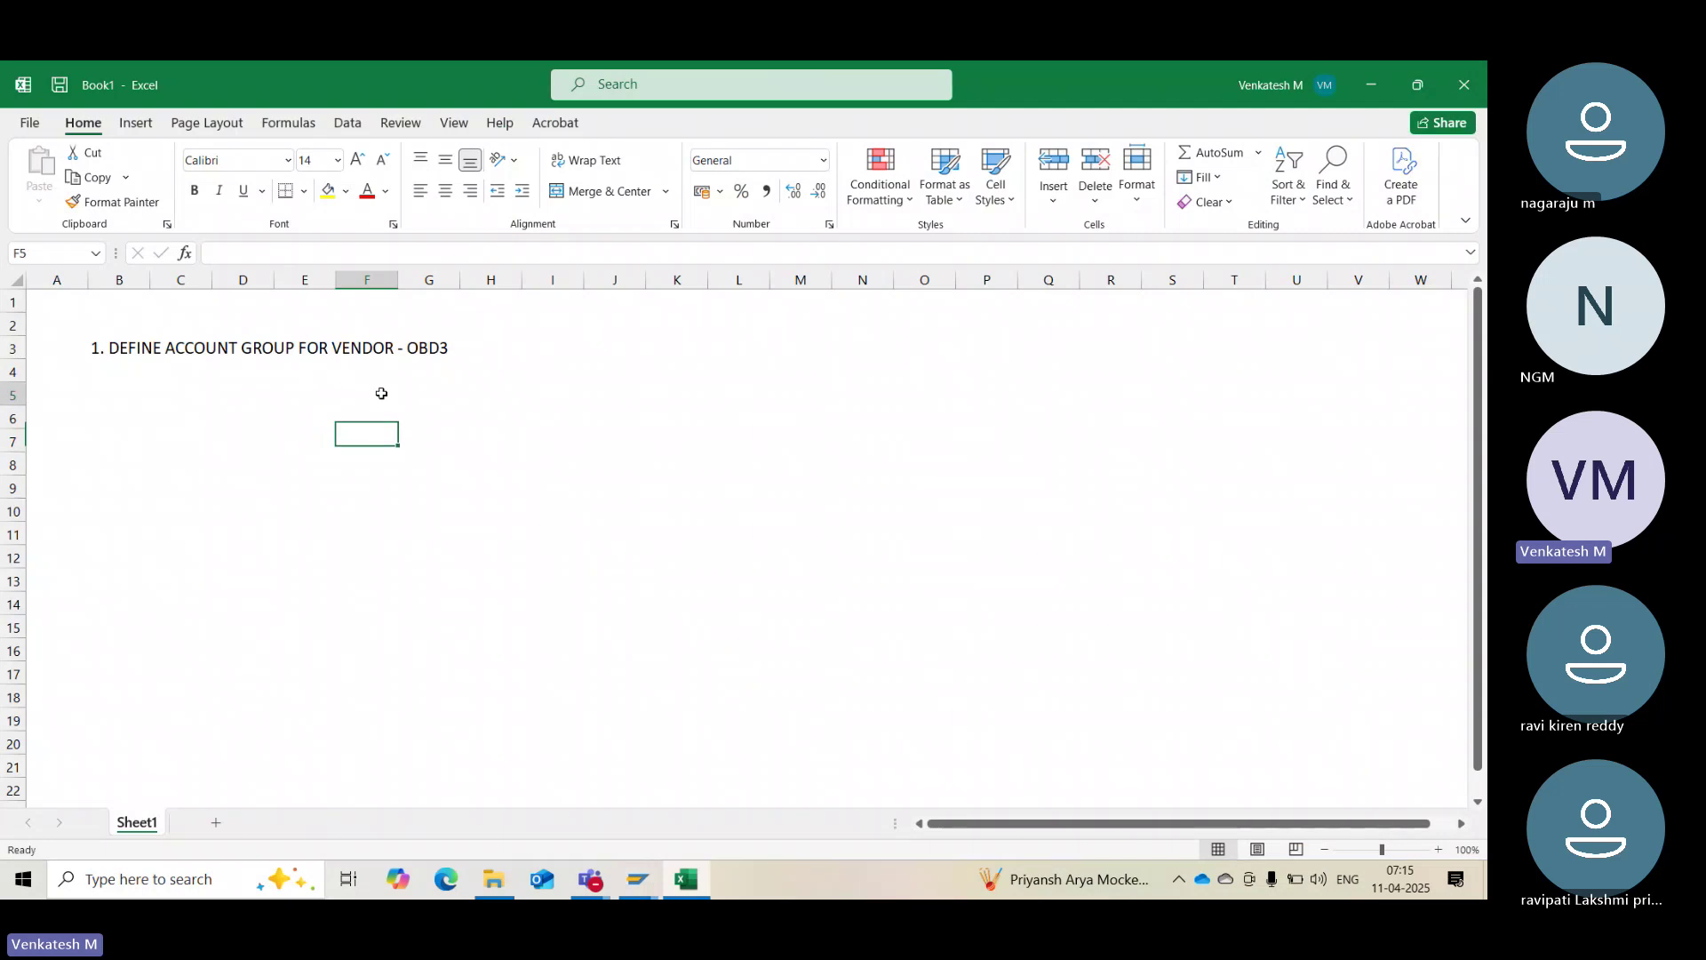
left_click(381, 392)
type("REG")
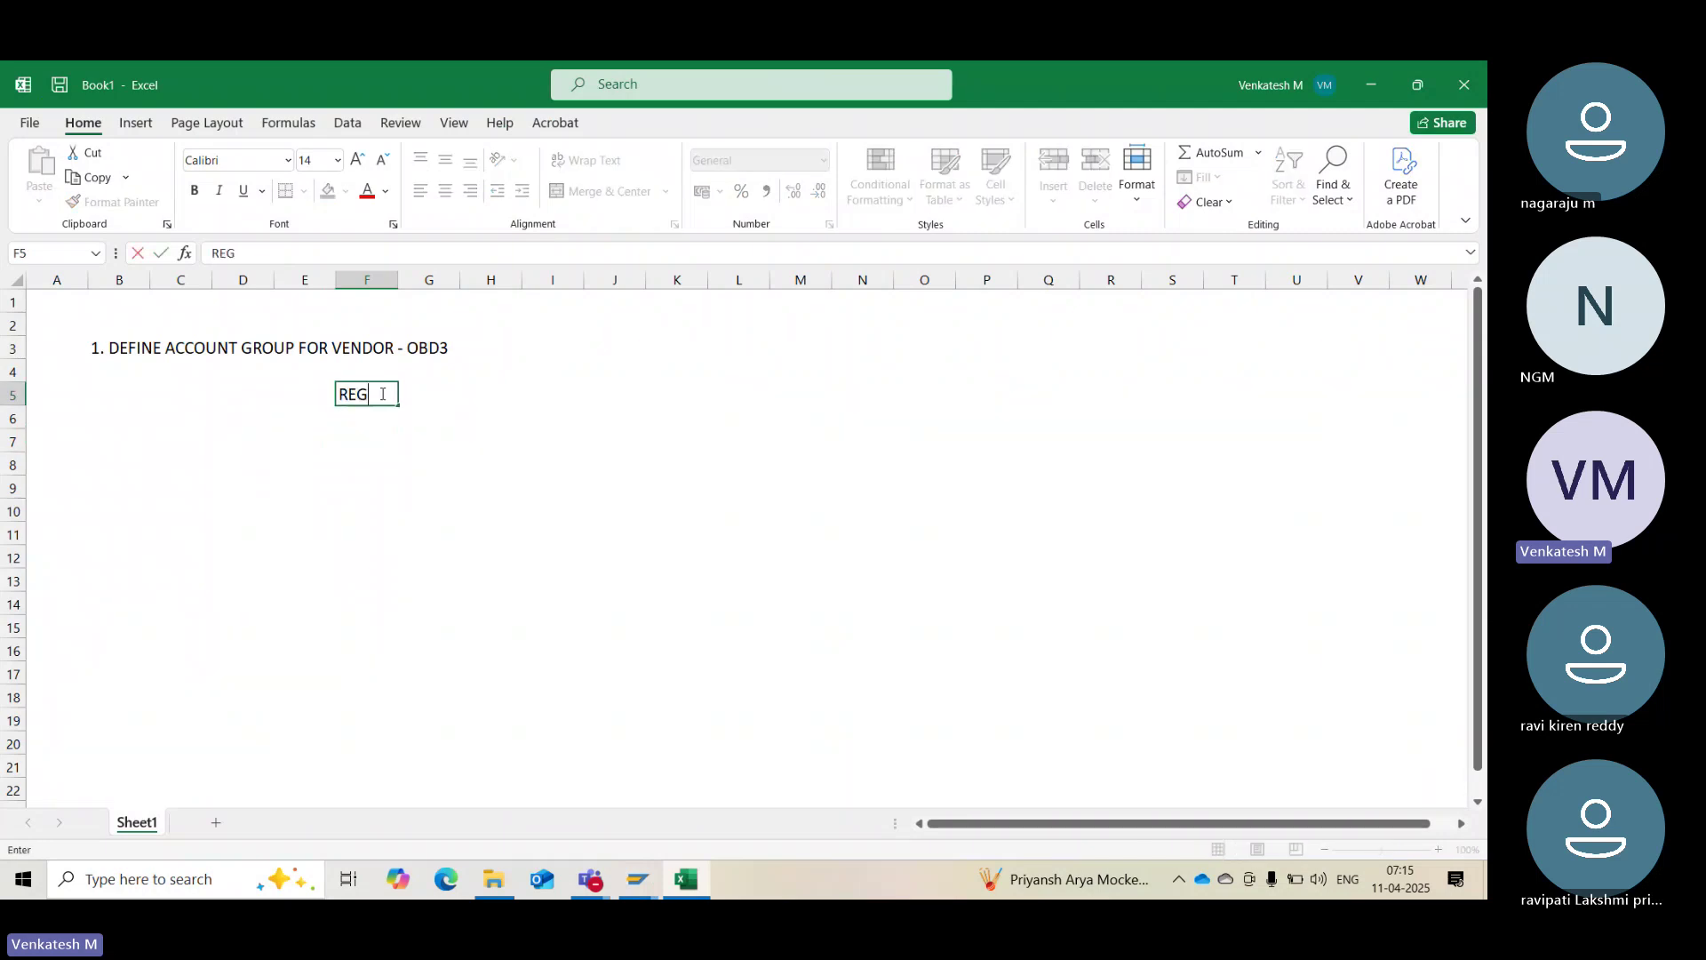
type("ULER VENDIR")
key("Return")
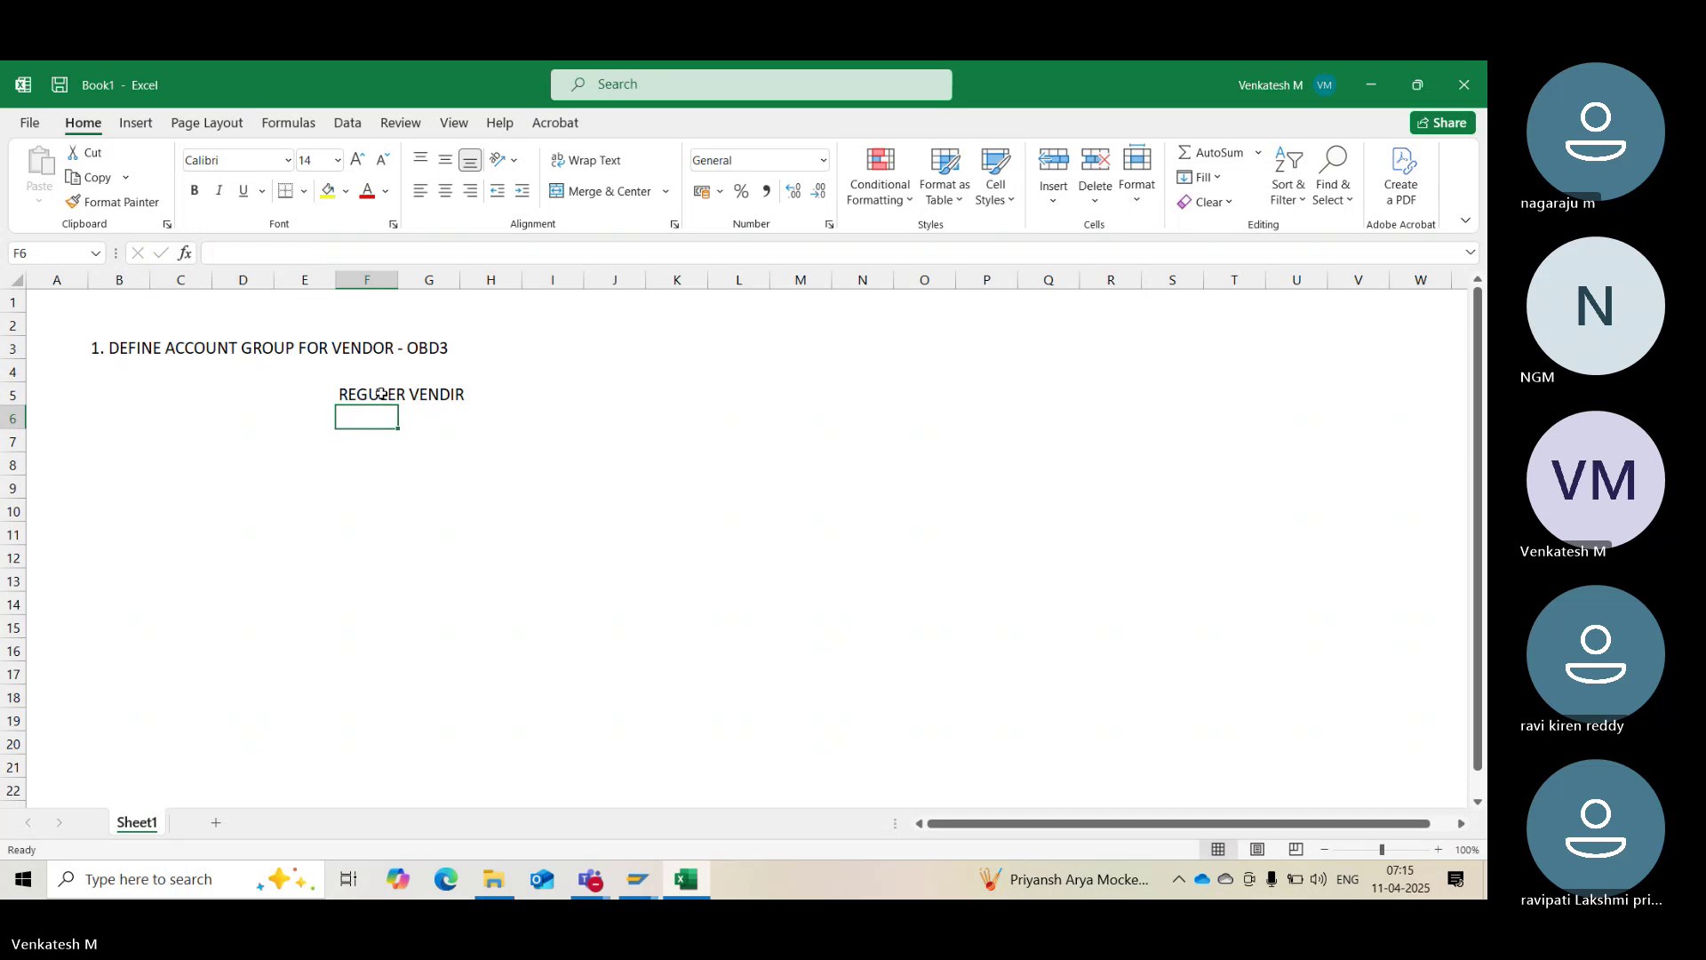
type("ONE TIME VENDOR")
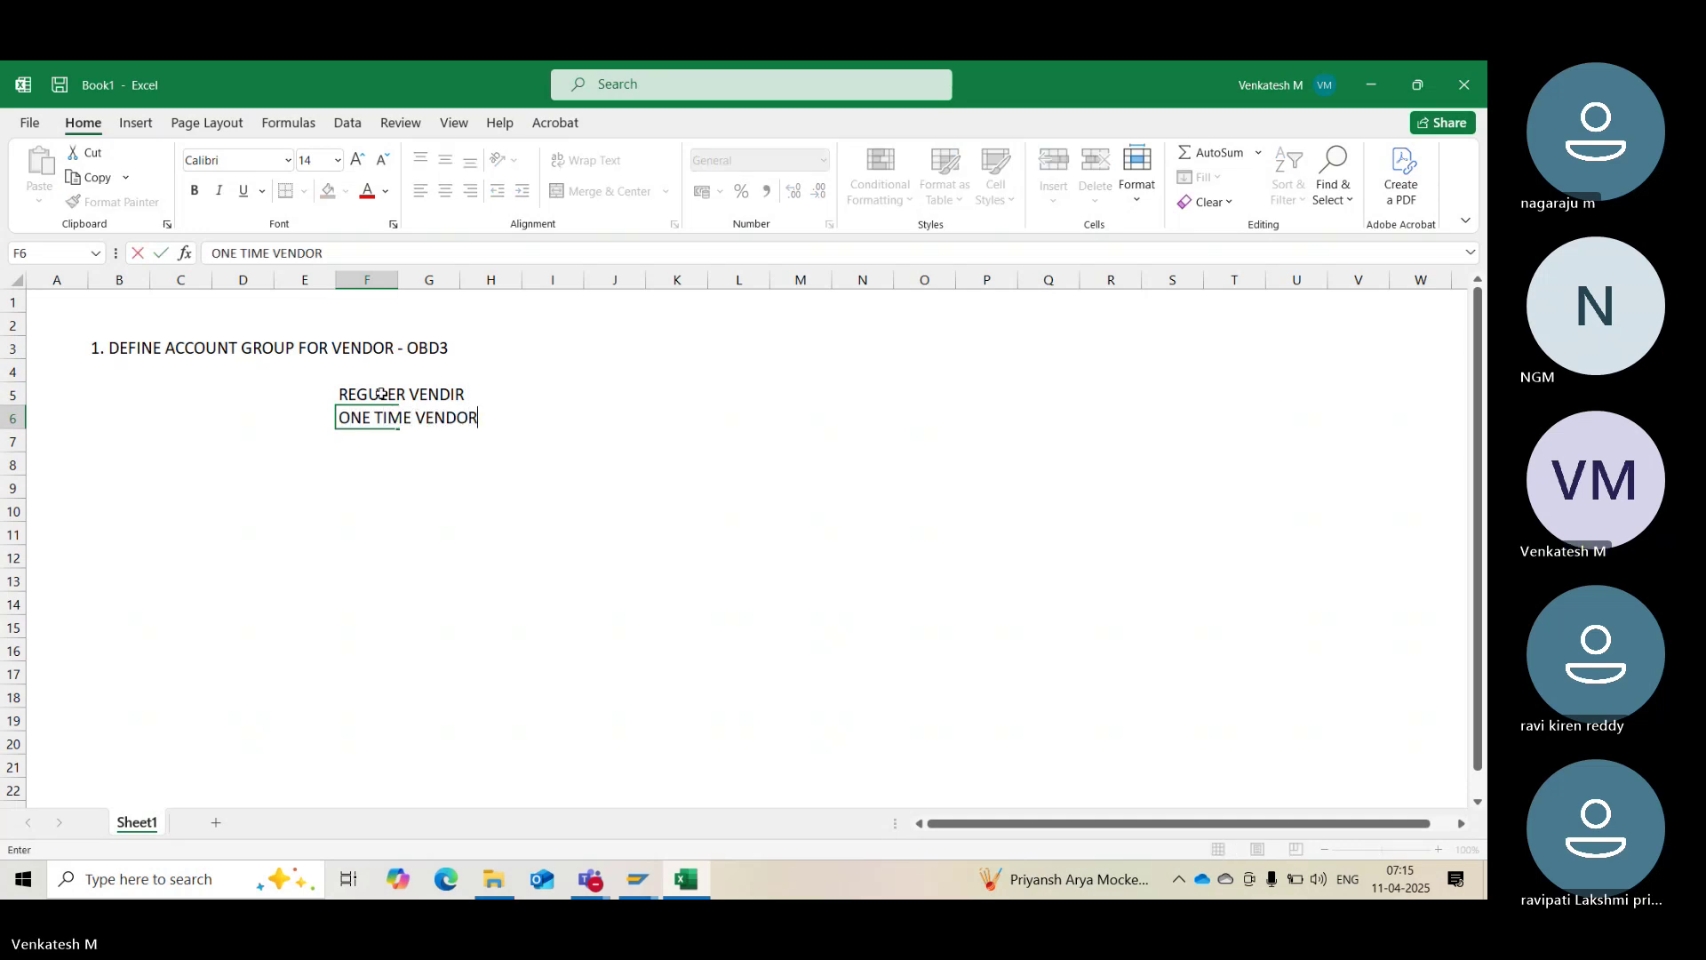
key("Return")
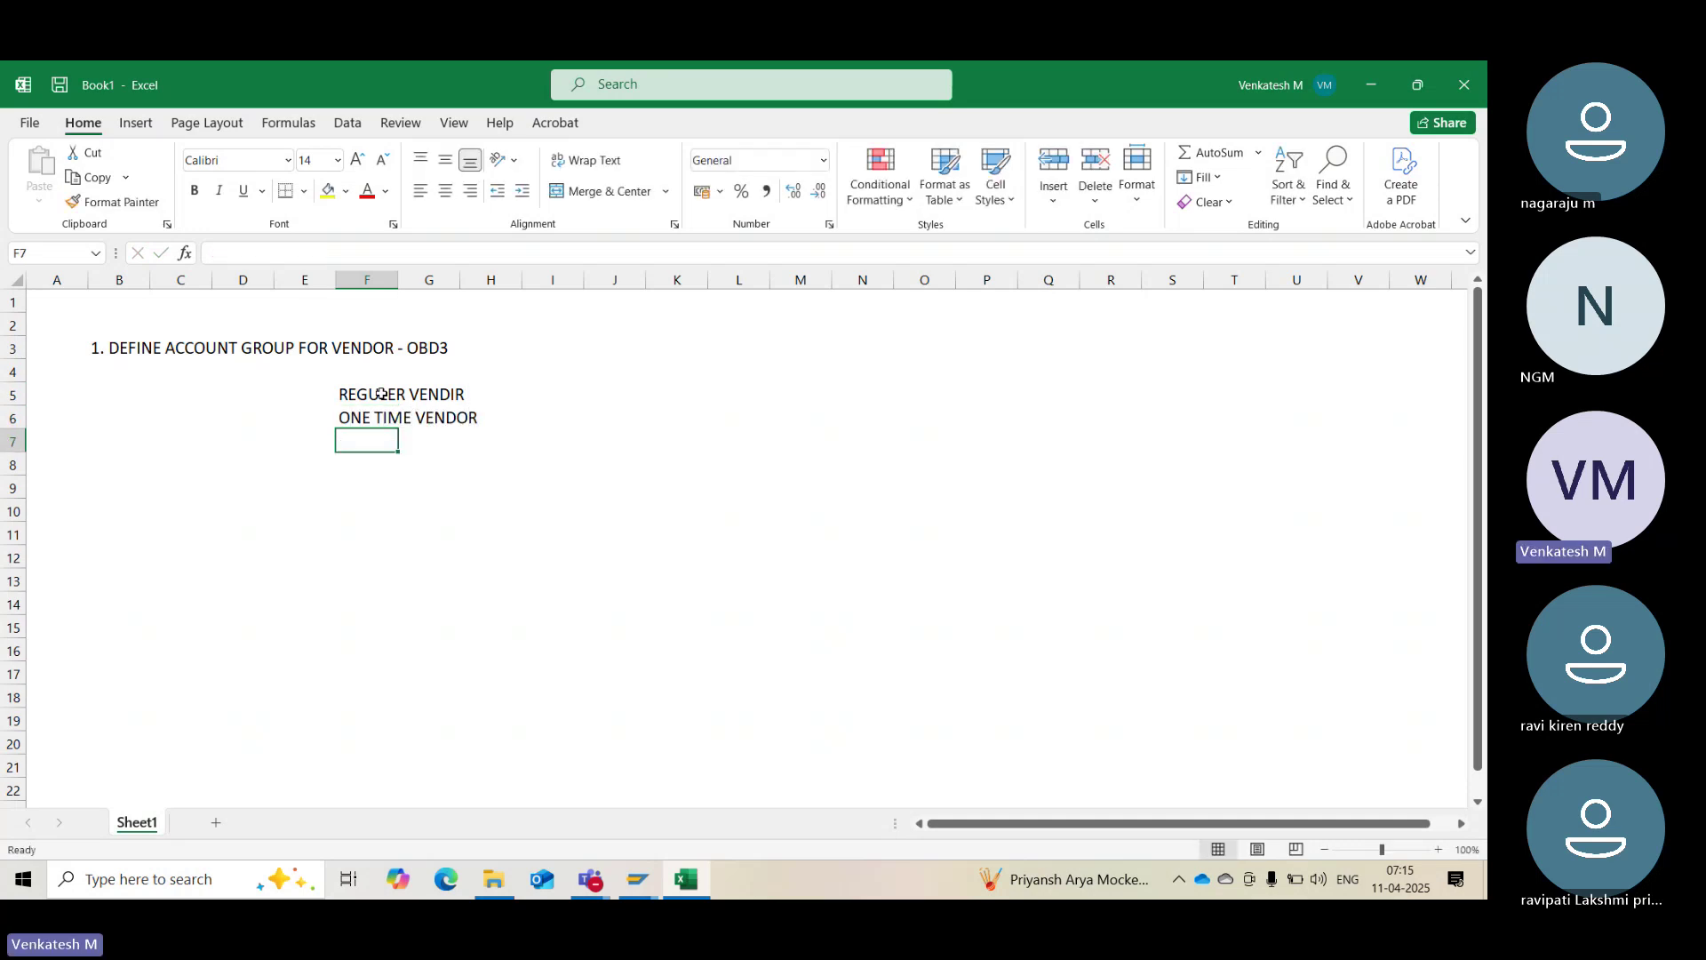
left_click_drag(380, 394, 449, 418)
Return to SAP and start a new vendor account group entry with the account group key XYRV
key("alt+Tab")
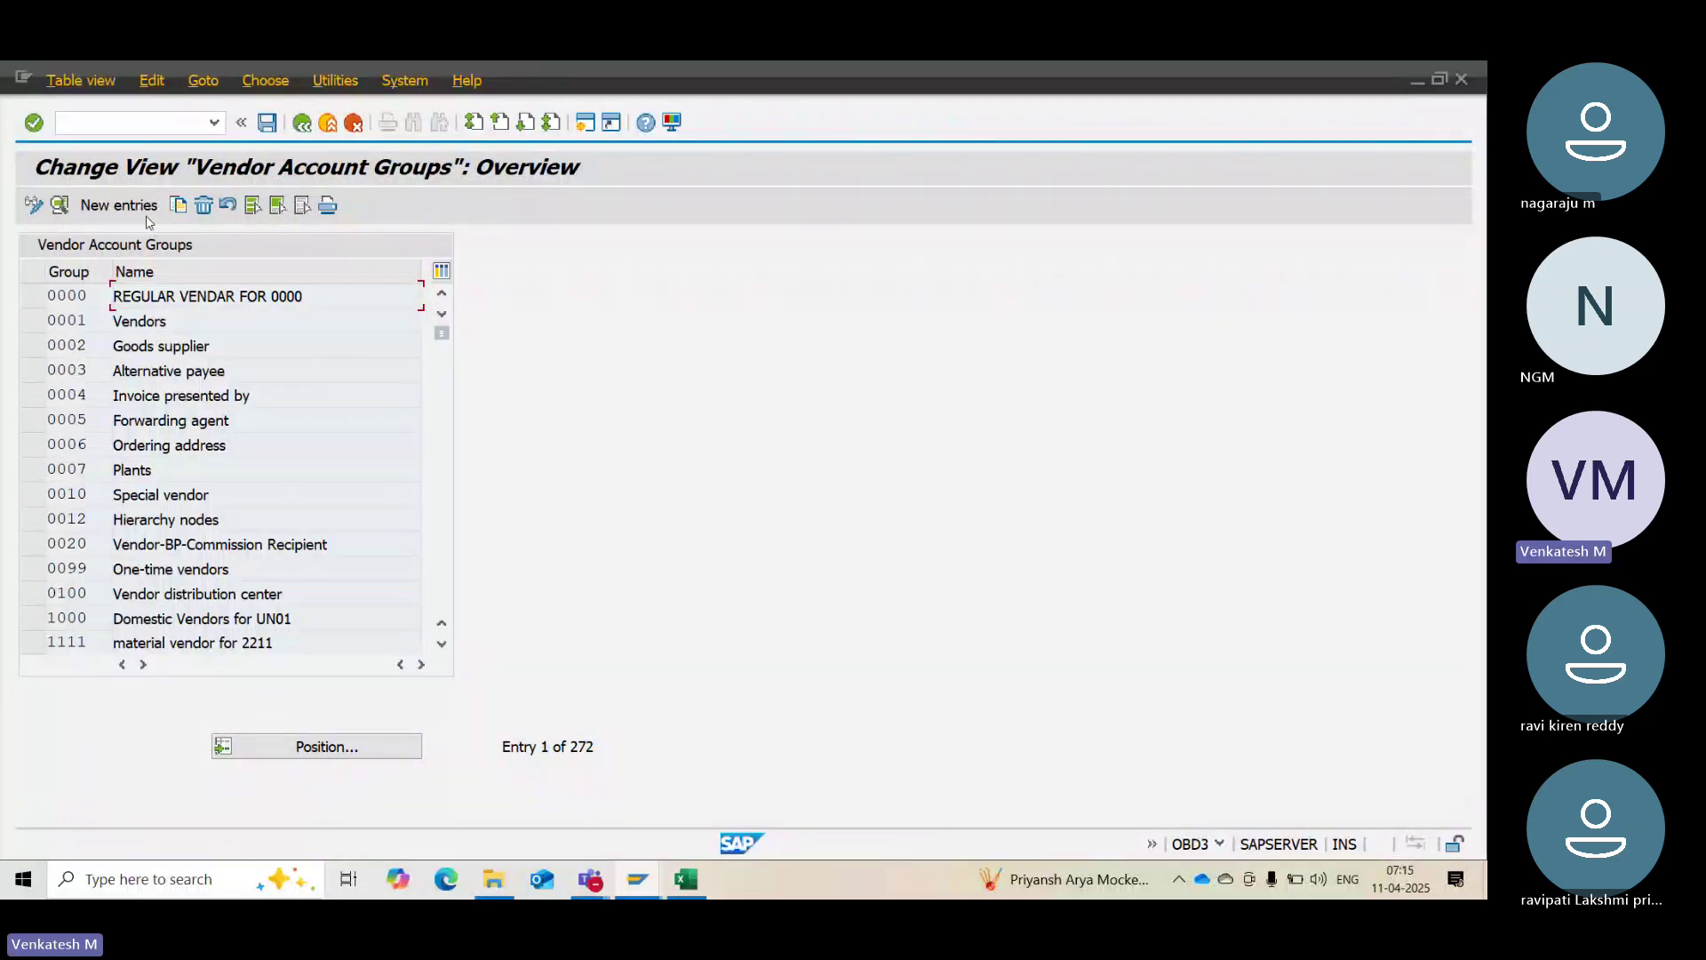
left_click(142, 208)
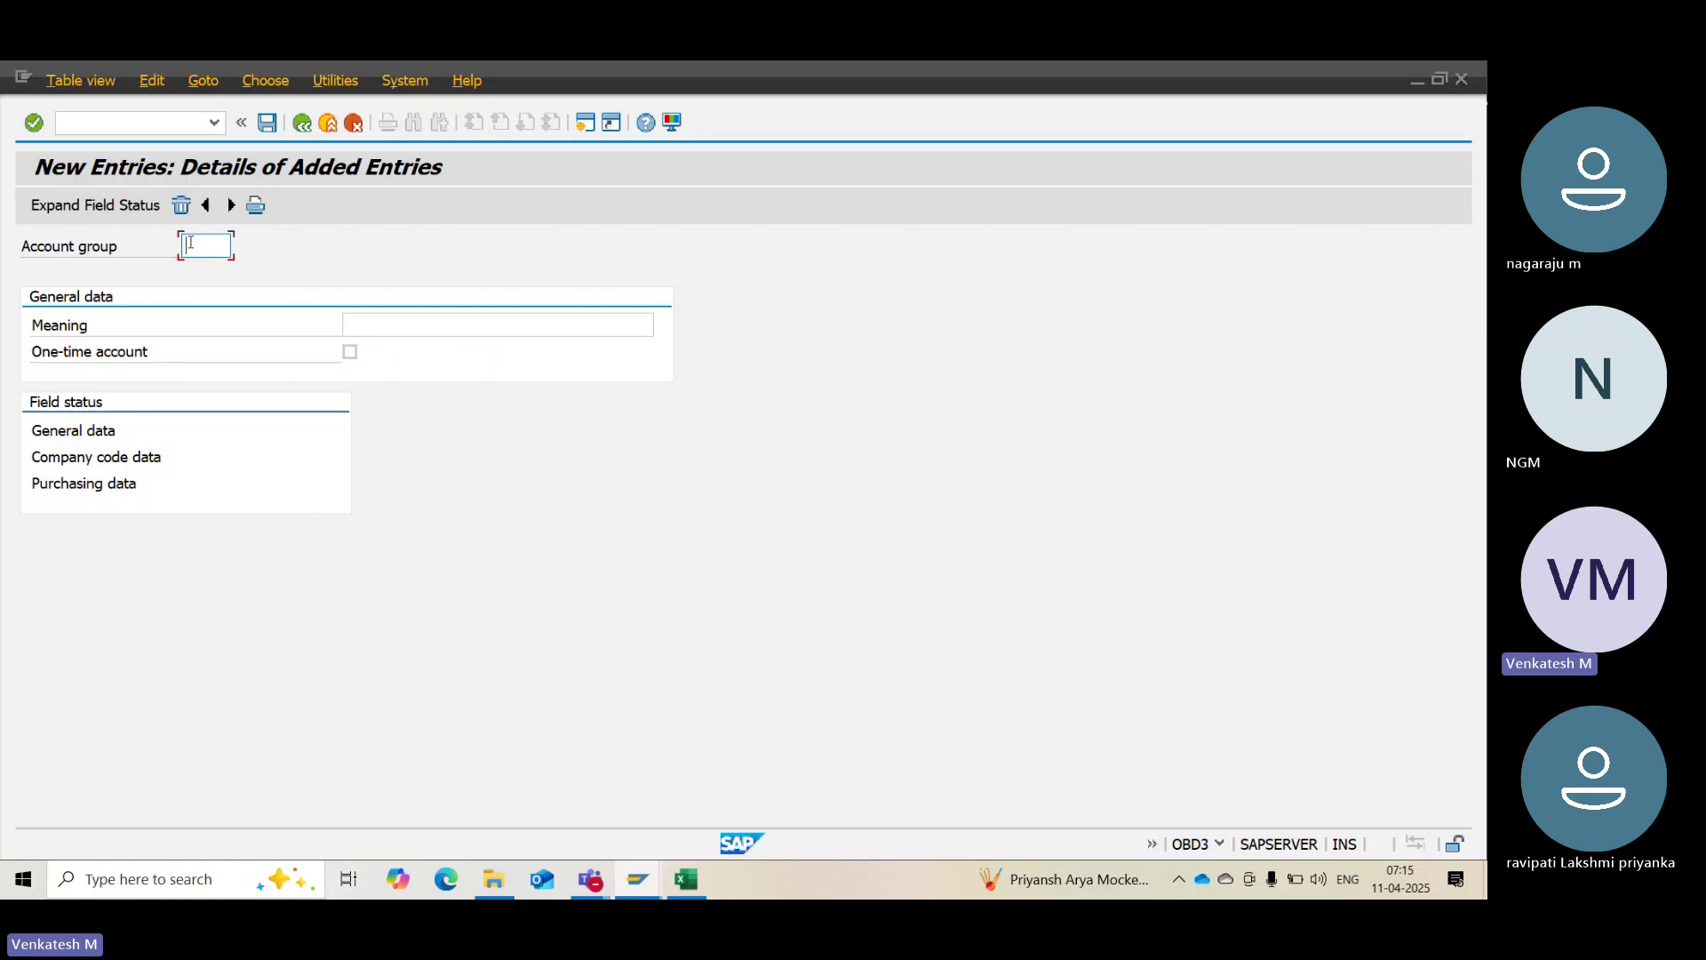
type("z")
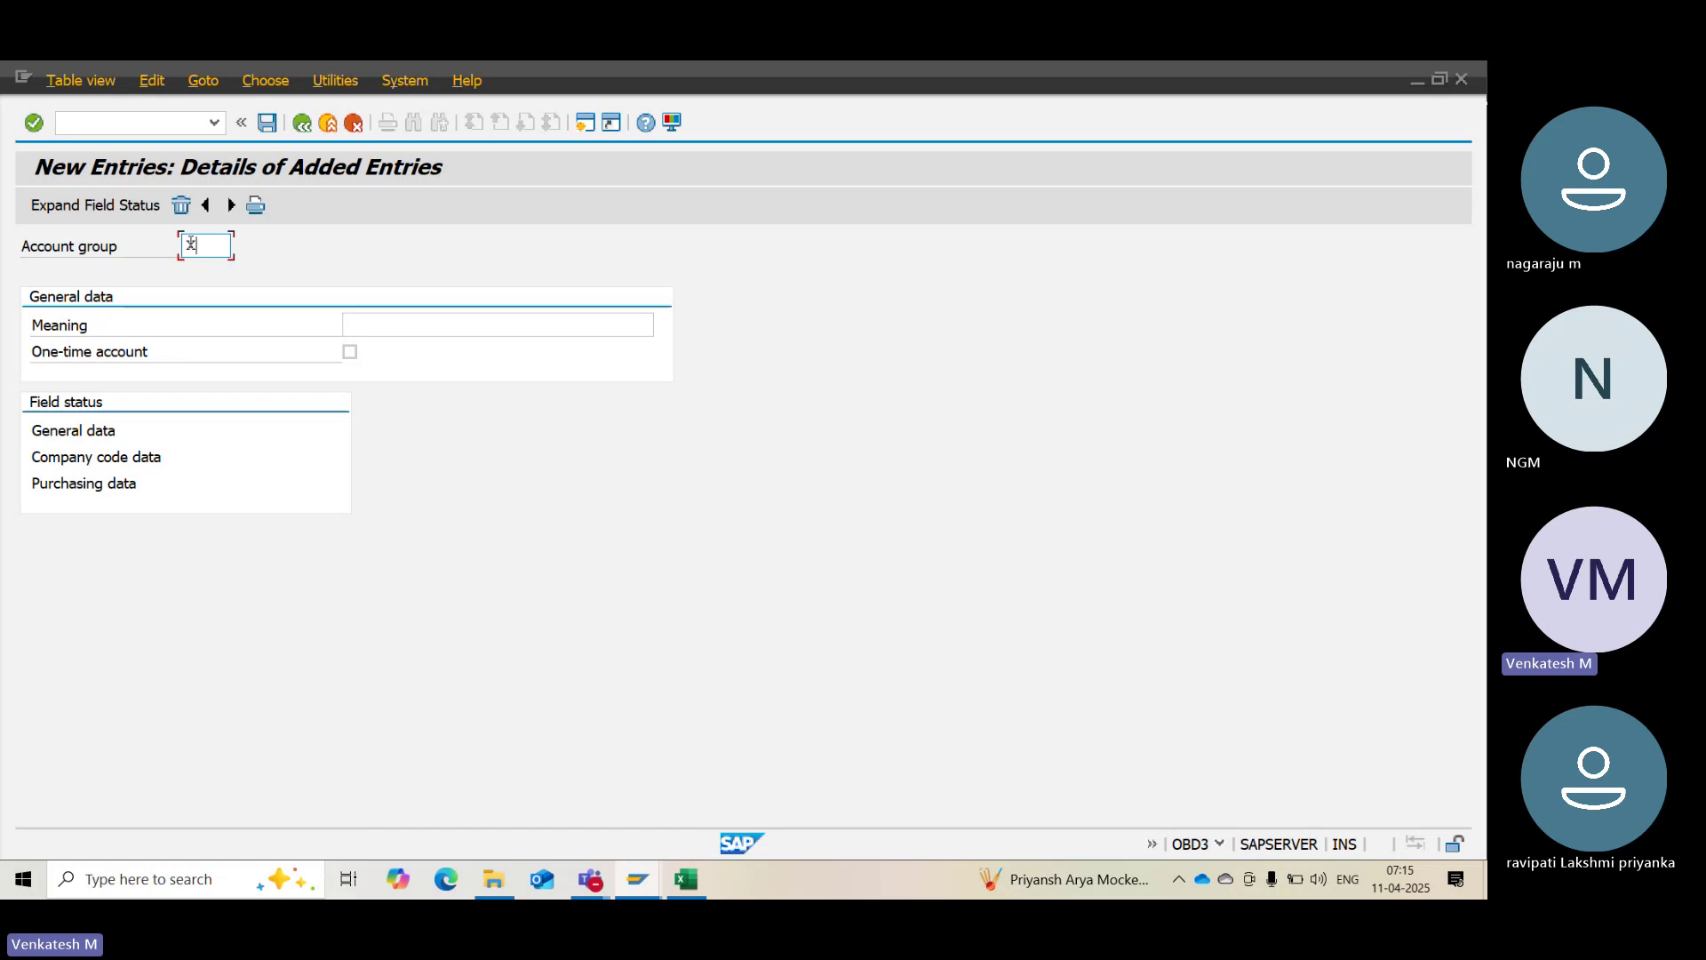
type("YRV")
key("Tab")
Set the new account group's meaning to "REGULER VENDOR FOR XYZ", adapting the suggested previous entry
type("REG")
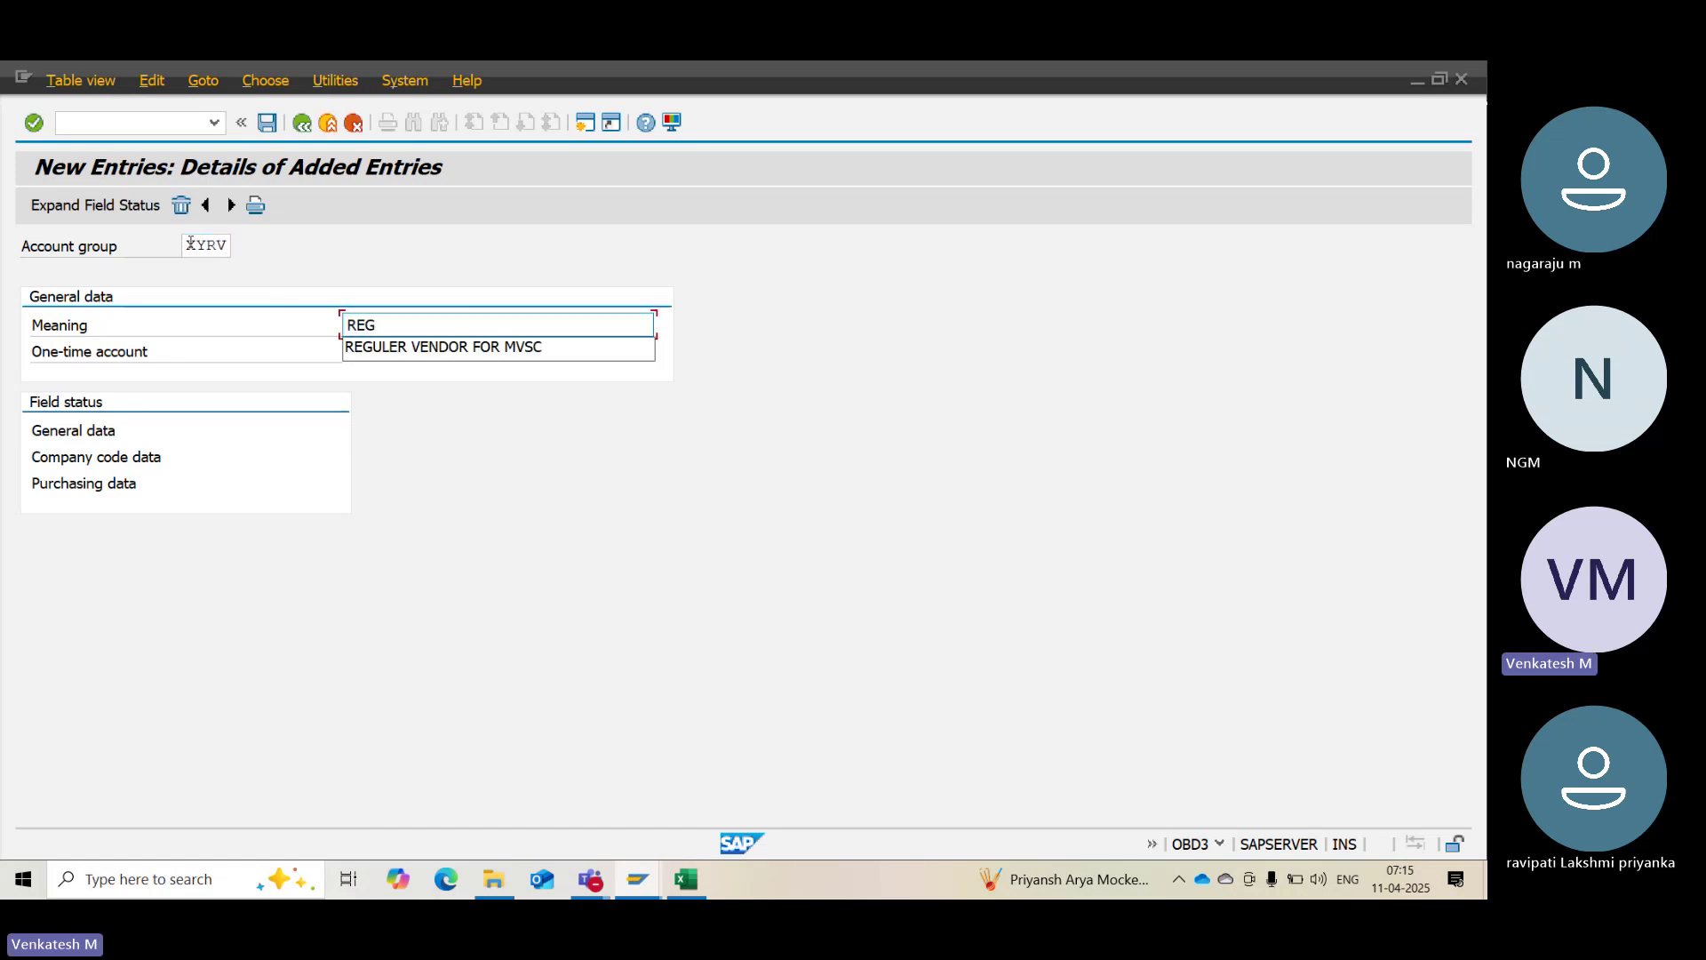
key("Down")
key("Return")
key("BackSpace")
key("BackSpace")
key("BackSpace")
key("BackSpace")
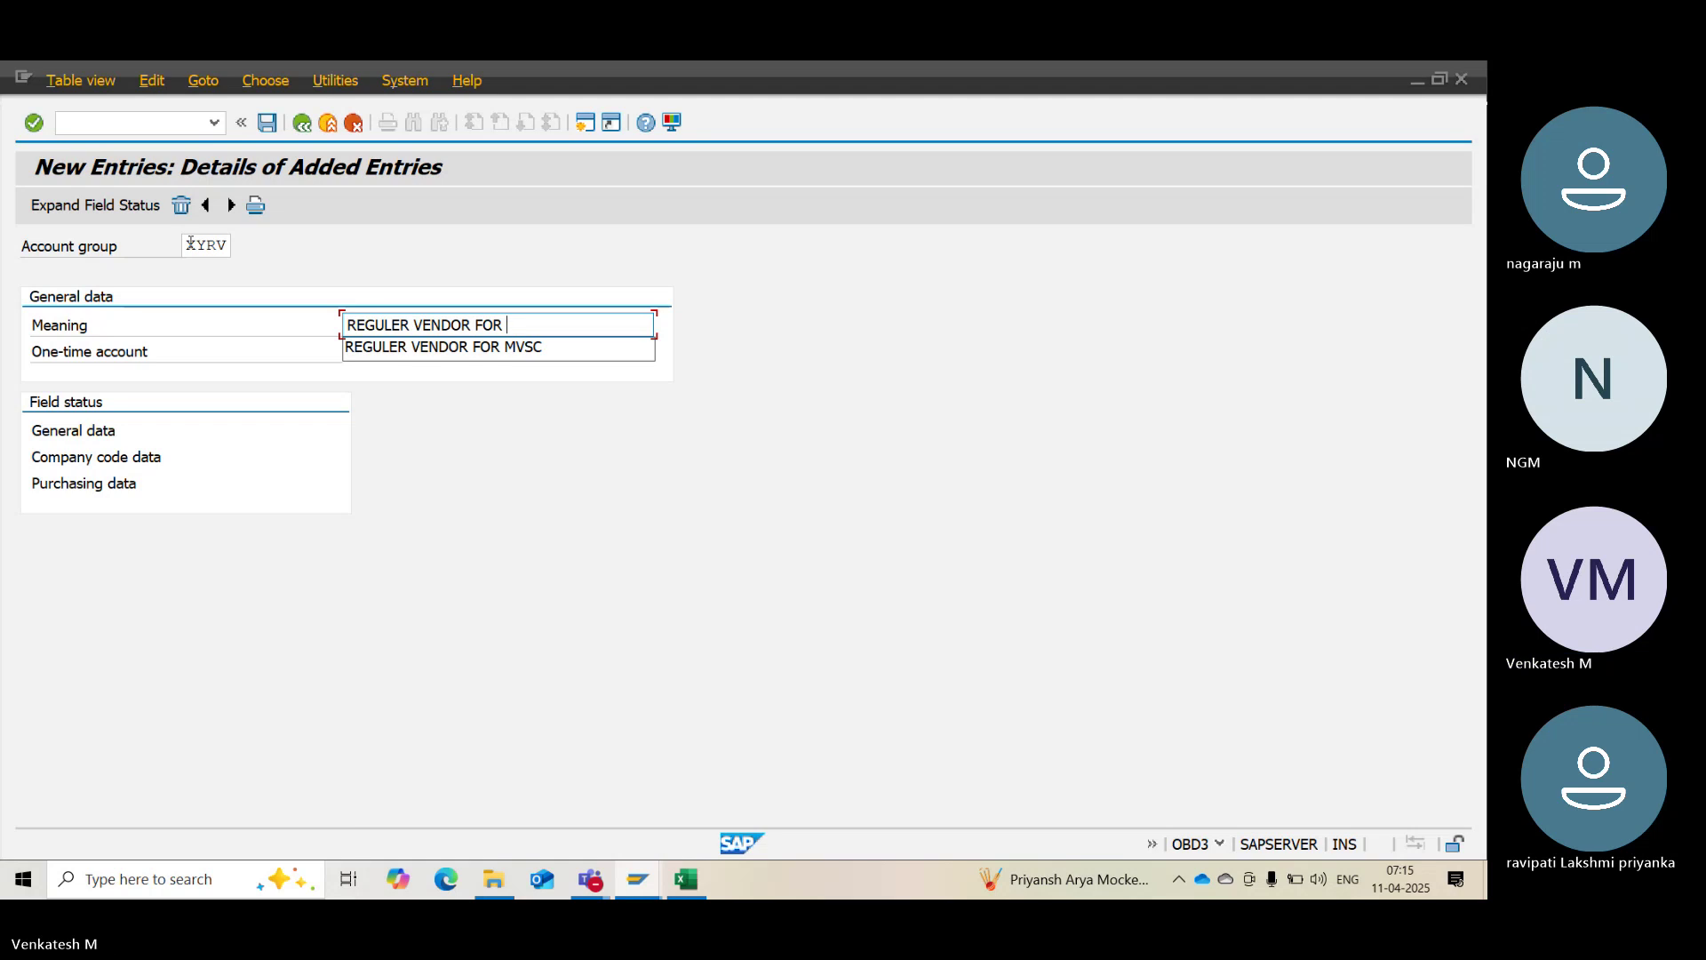
type("XYZ")
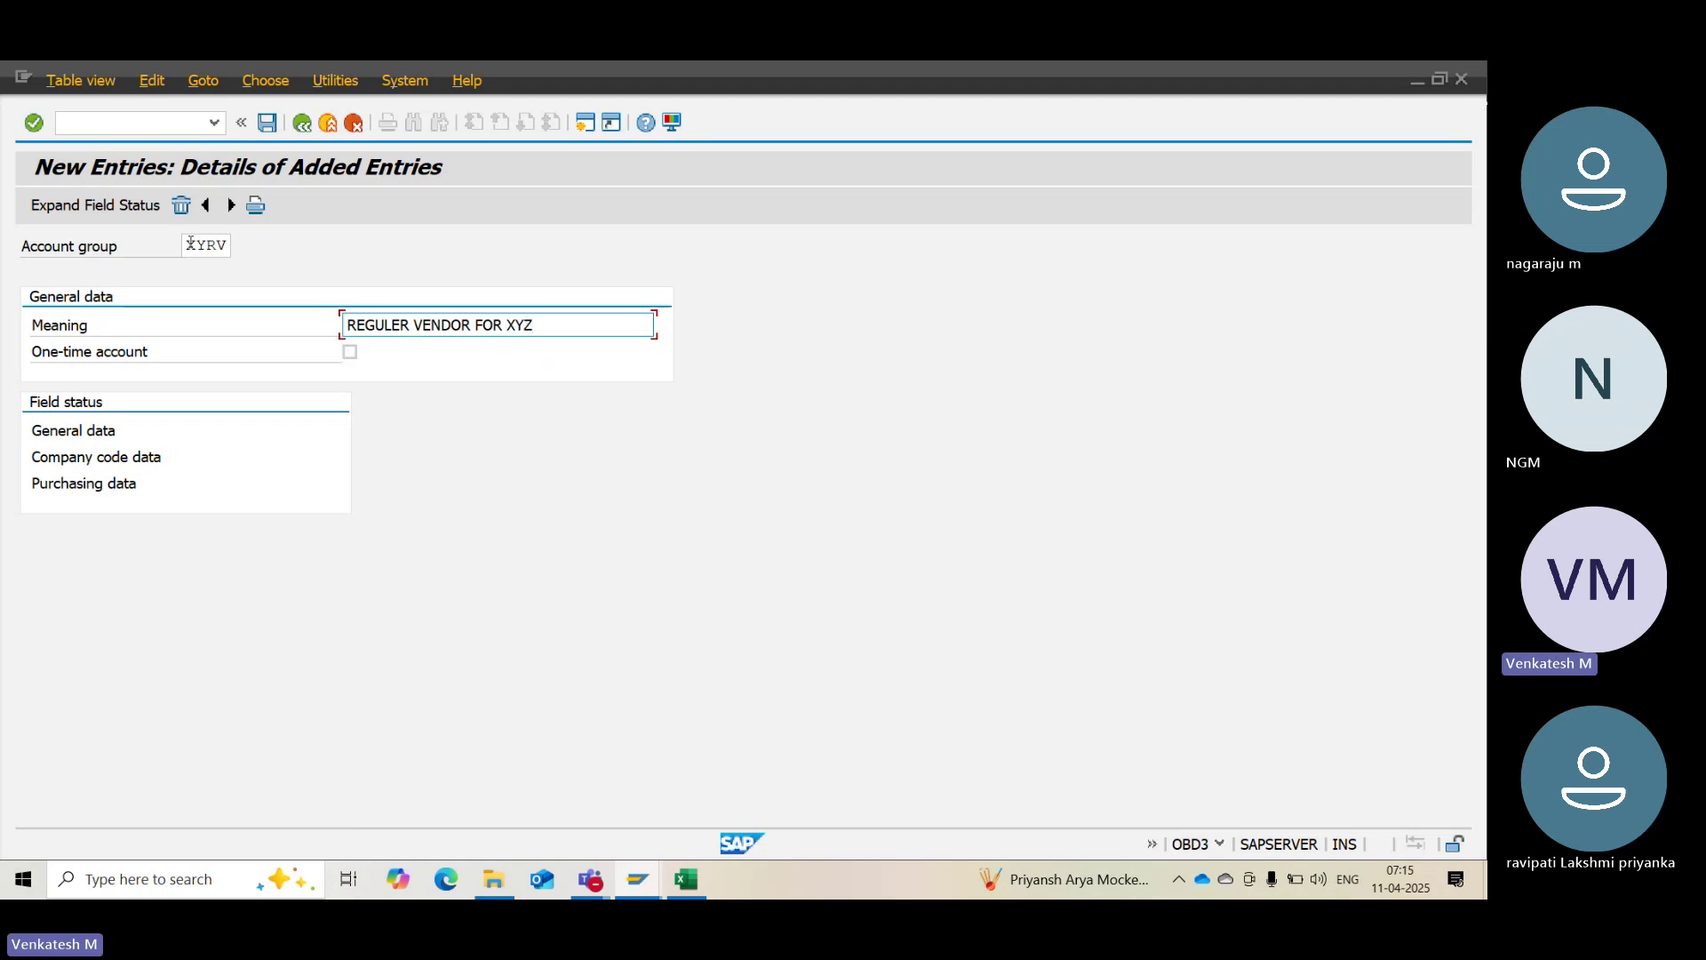
Complete the meaning as "REGULER VENDOR FOR XYZC" and save account group XYRV under customizing request EH7K902174
type("C")
key("Return")
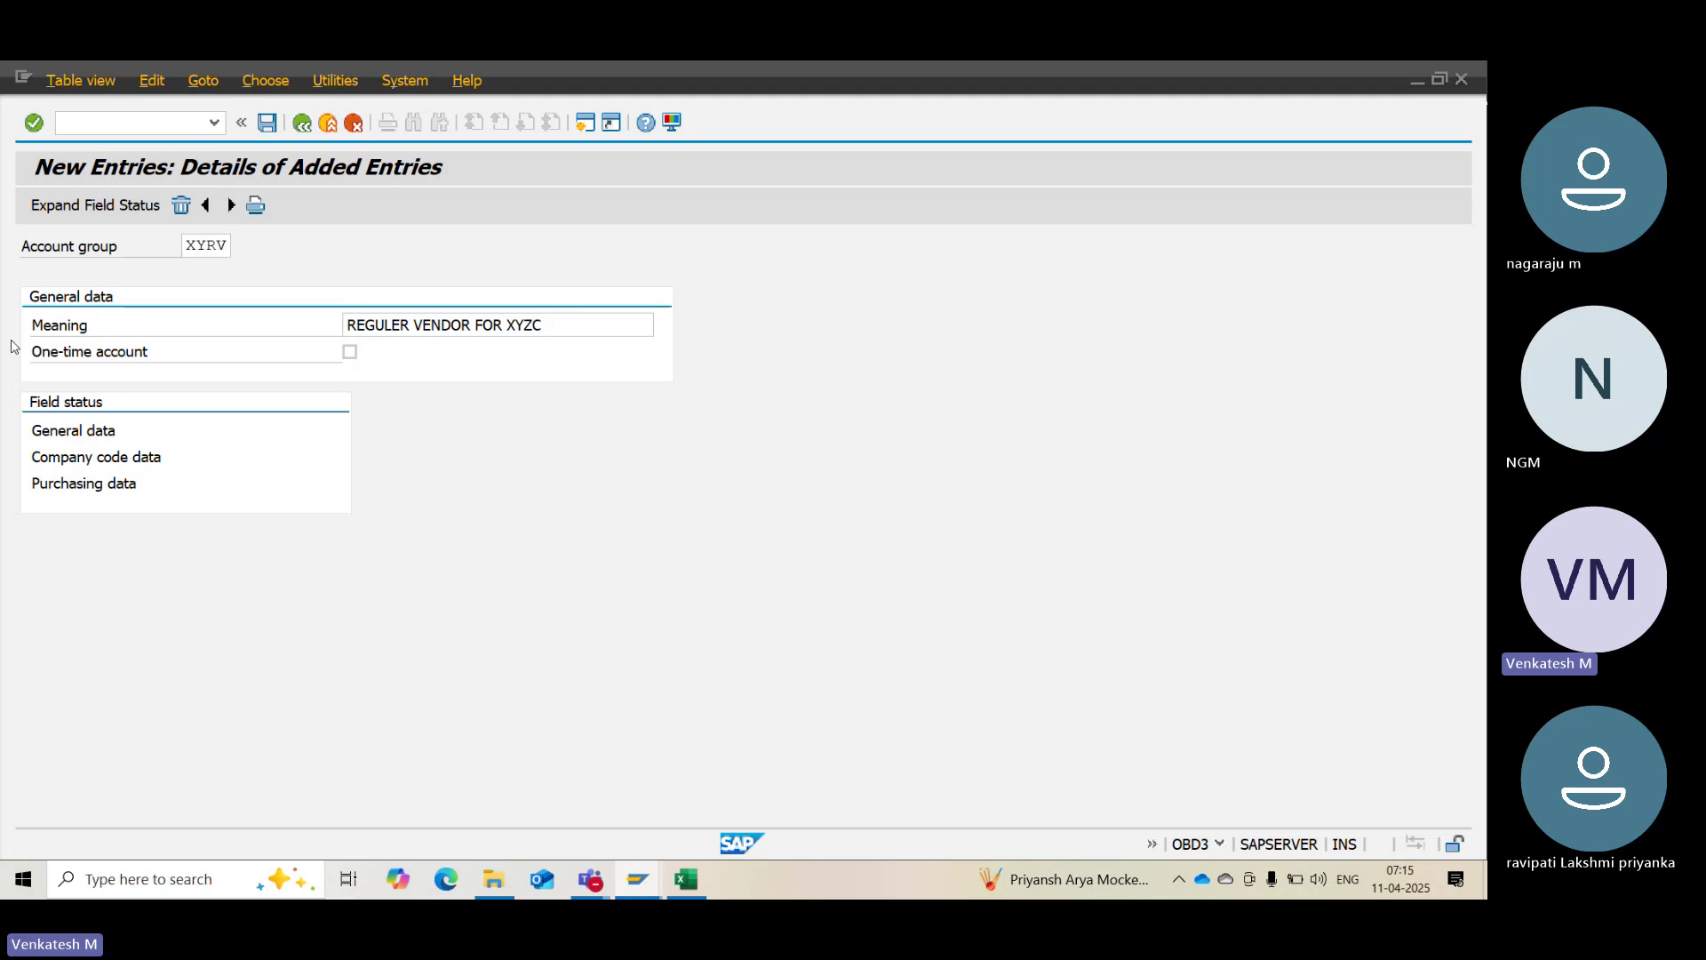
key("ctrl+s")
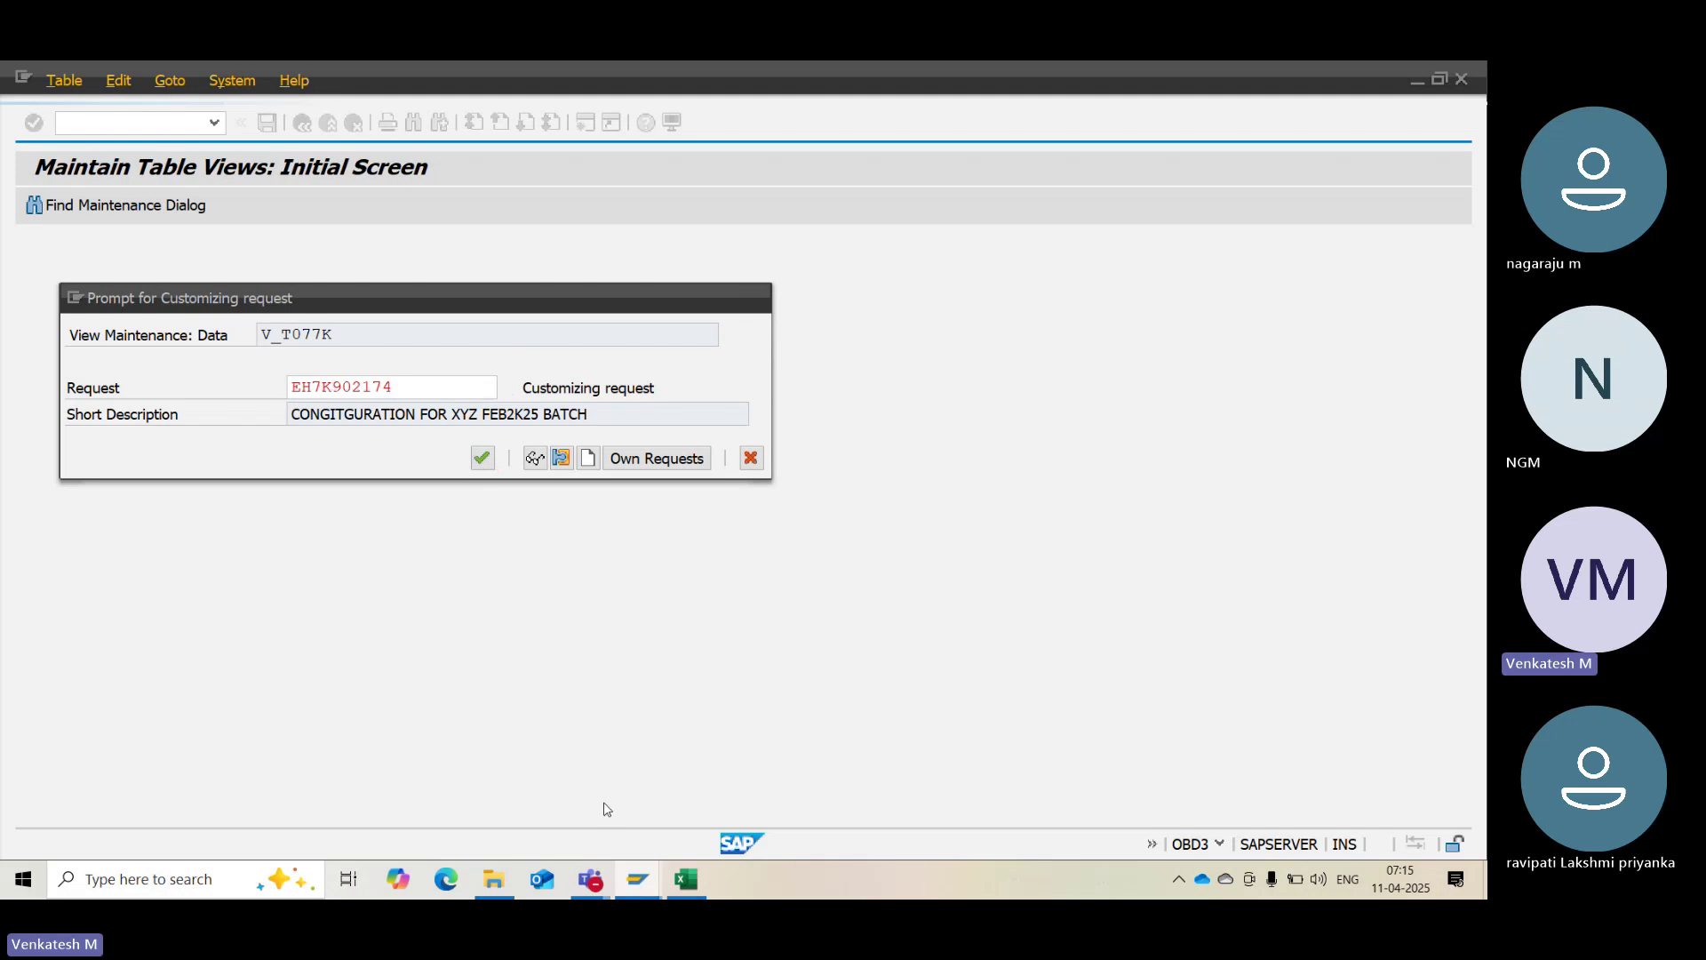
key("Return")
Switch to Excel and record the account group key XYRV in J5 for the regular vendor
left_click(685, 879)
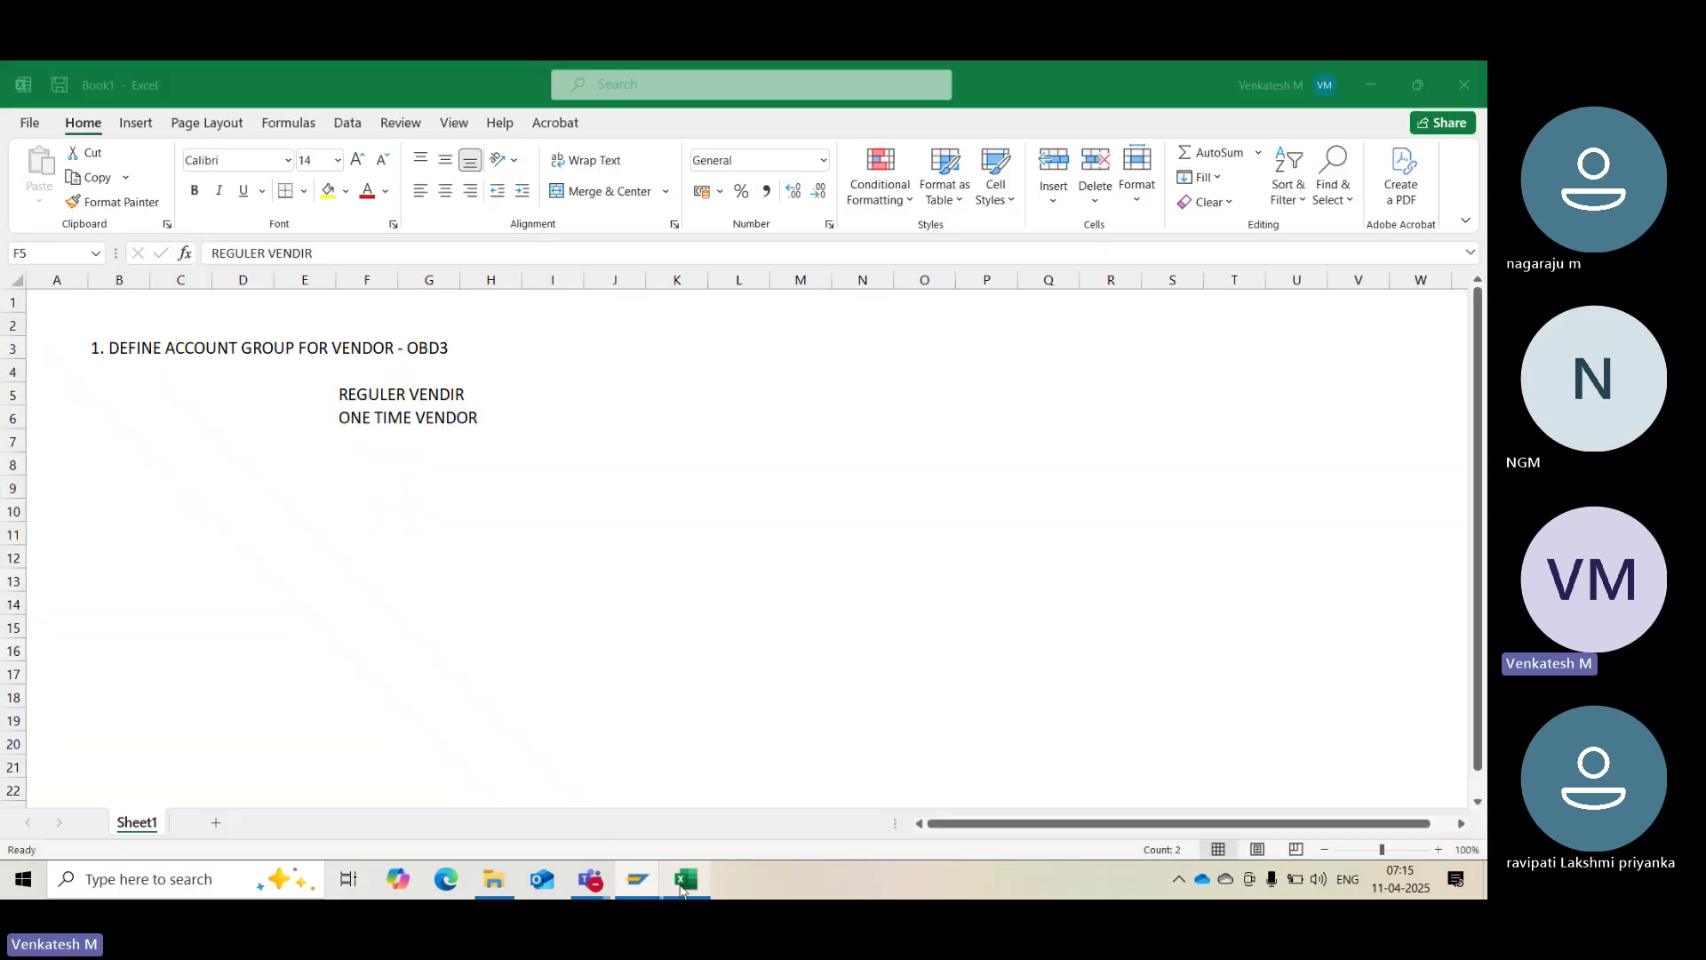
left_click(591, 412)
left_click(594, 389)
type("XYRV")
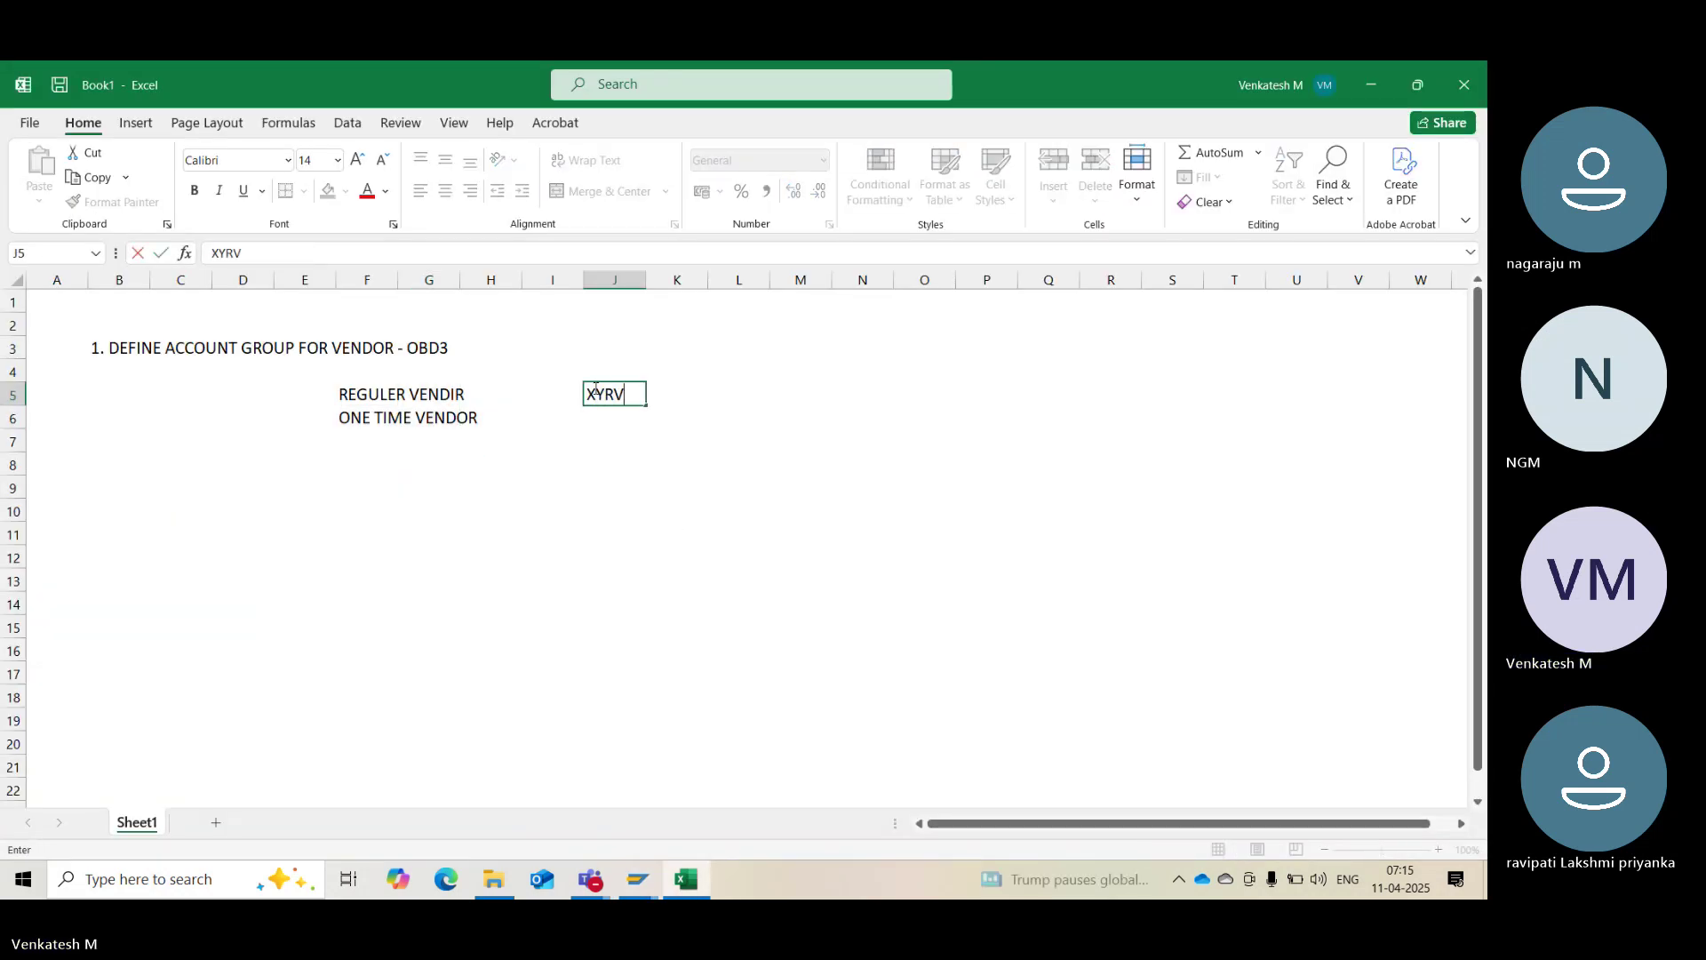
key("Return")
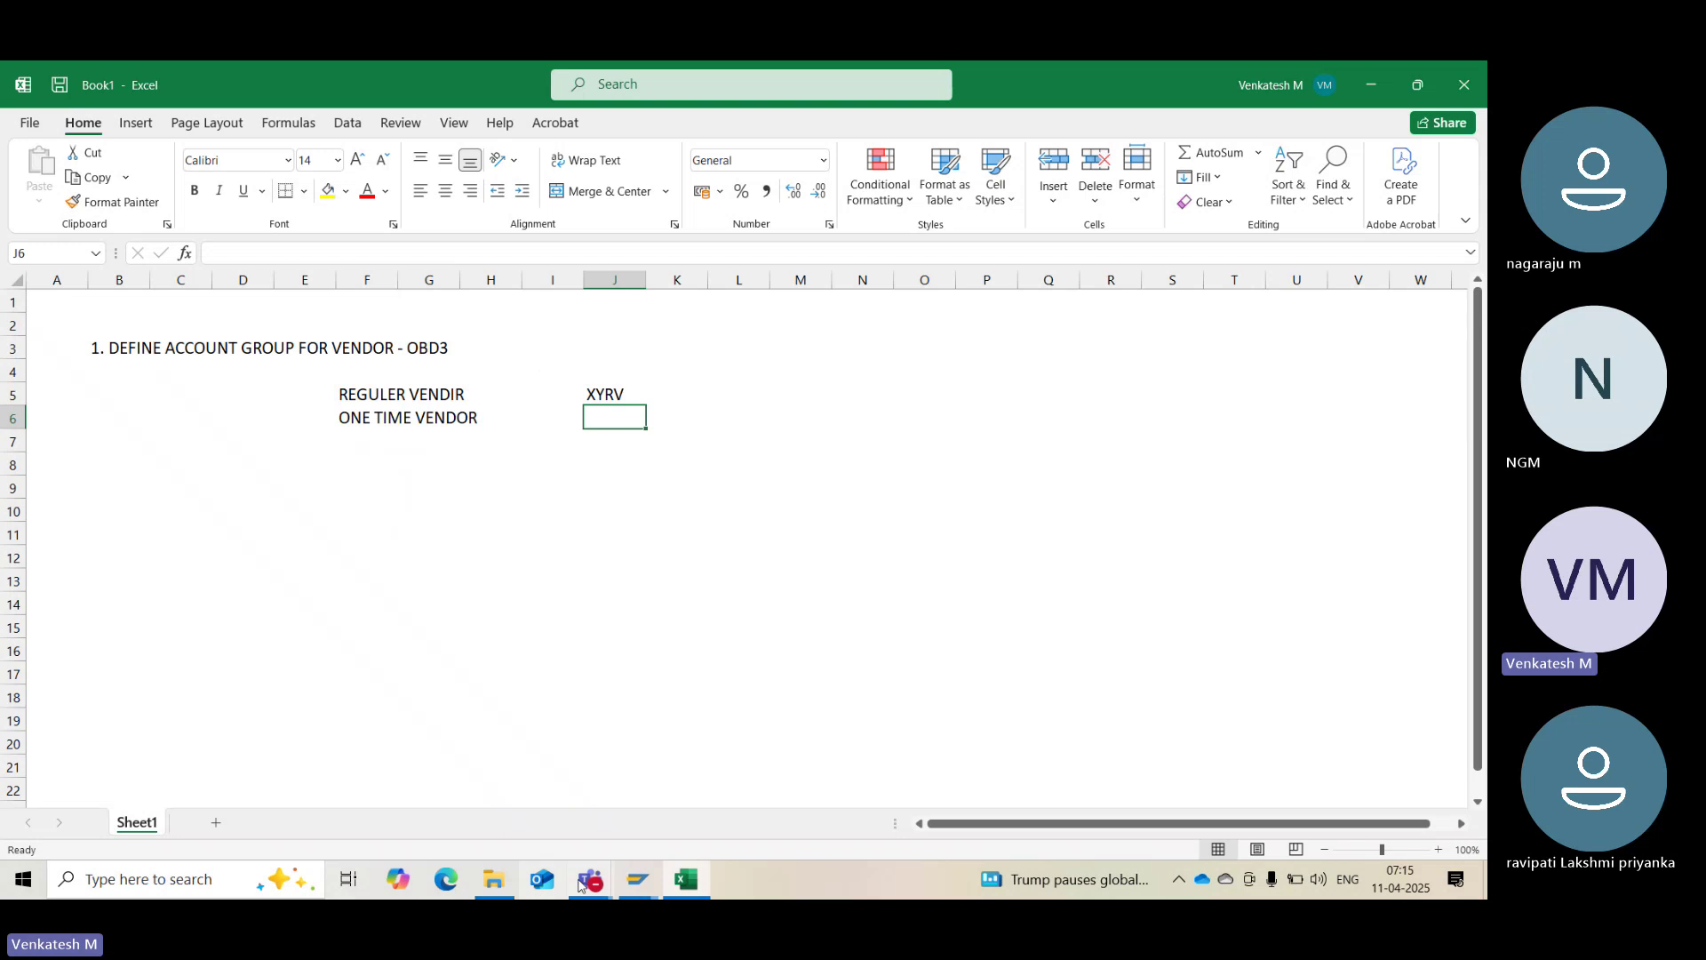
Switch to the Teams meeting and admit the participant waiting in the lobby
mouse_move(590, 878)
left_click(623, 809)
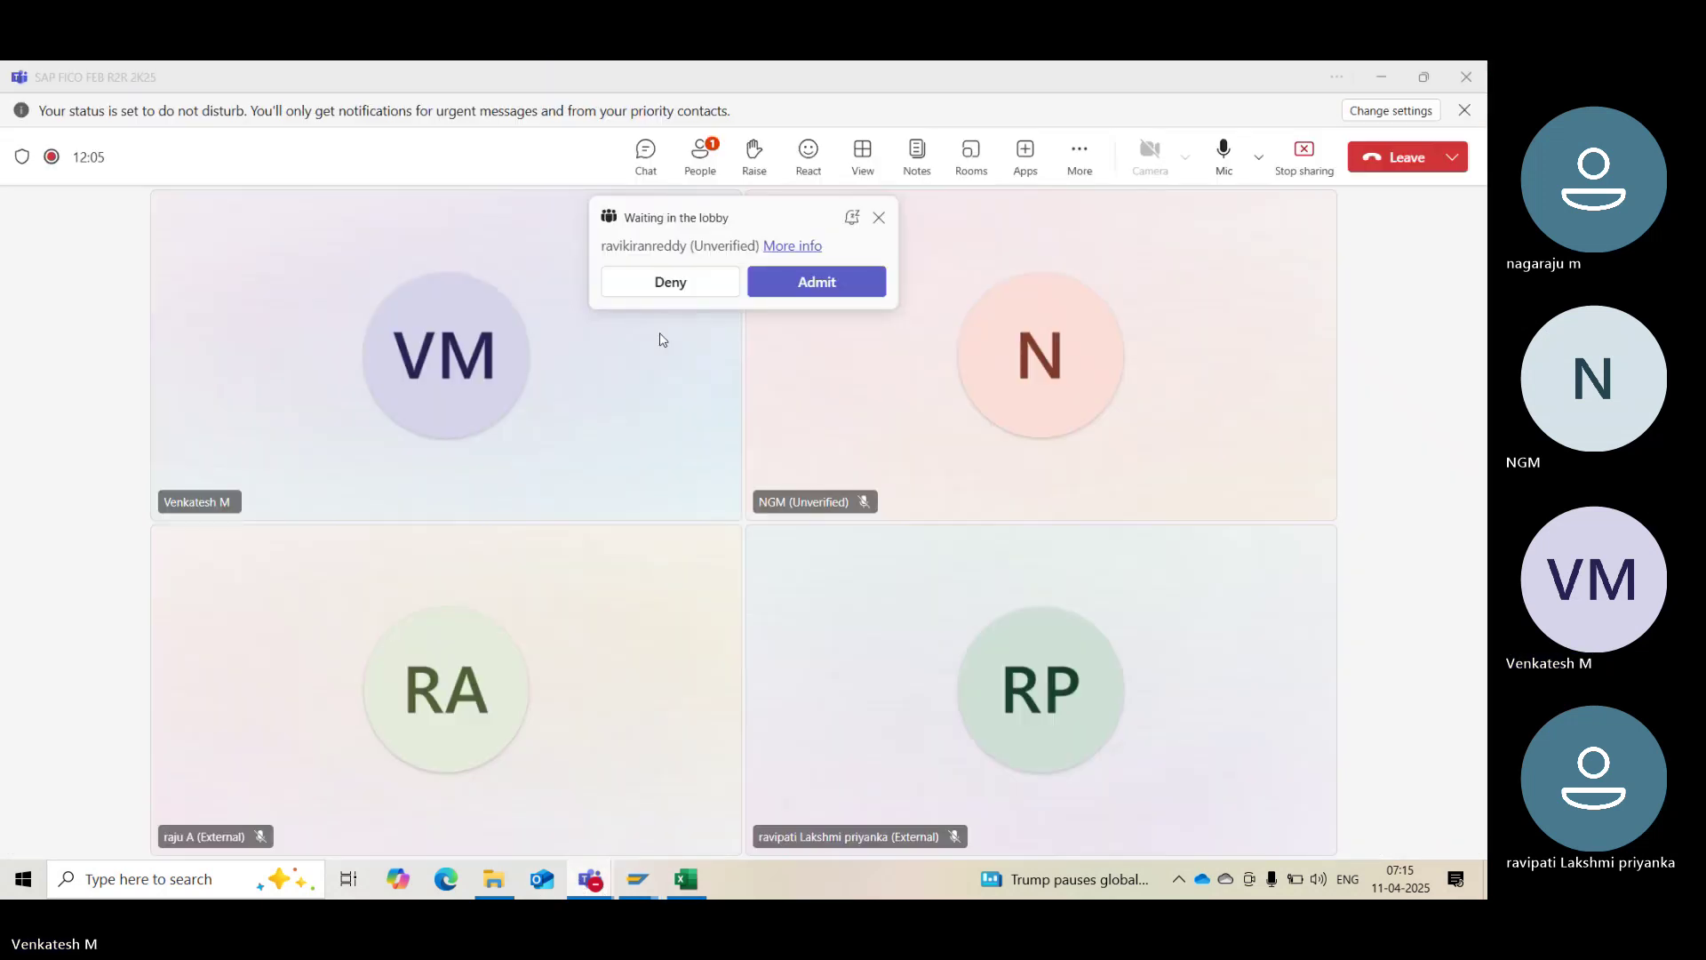
left_click(817, 282)
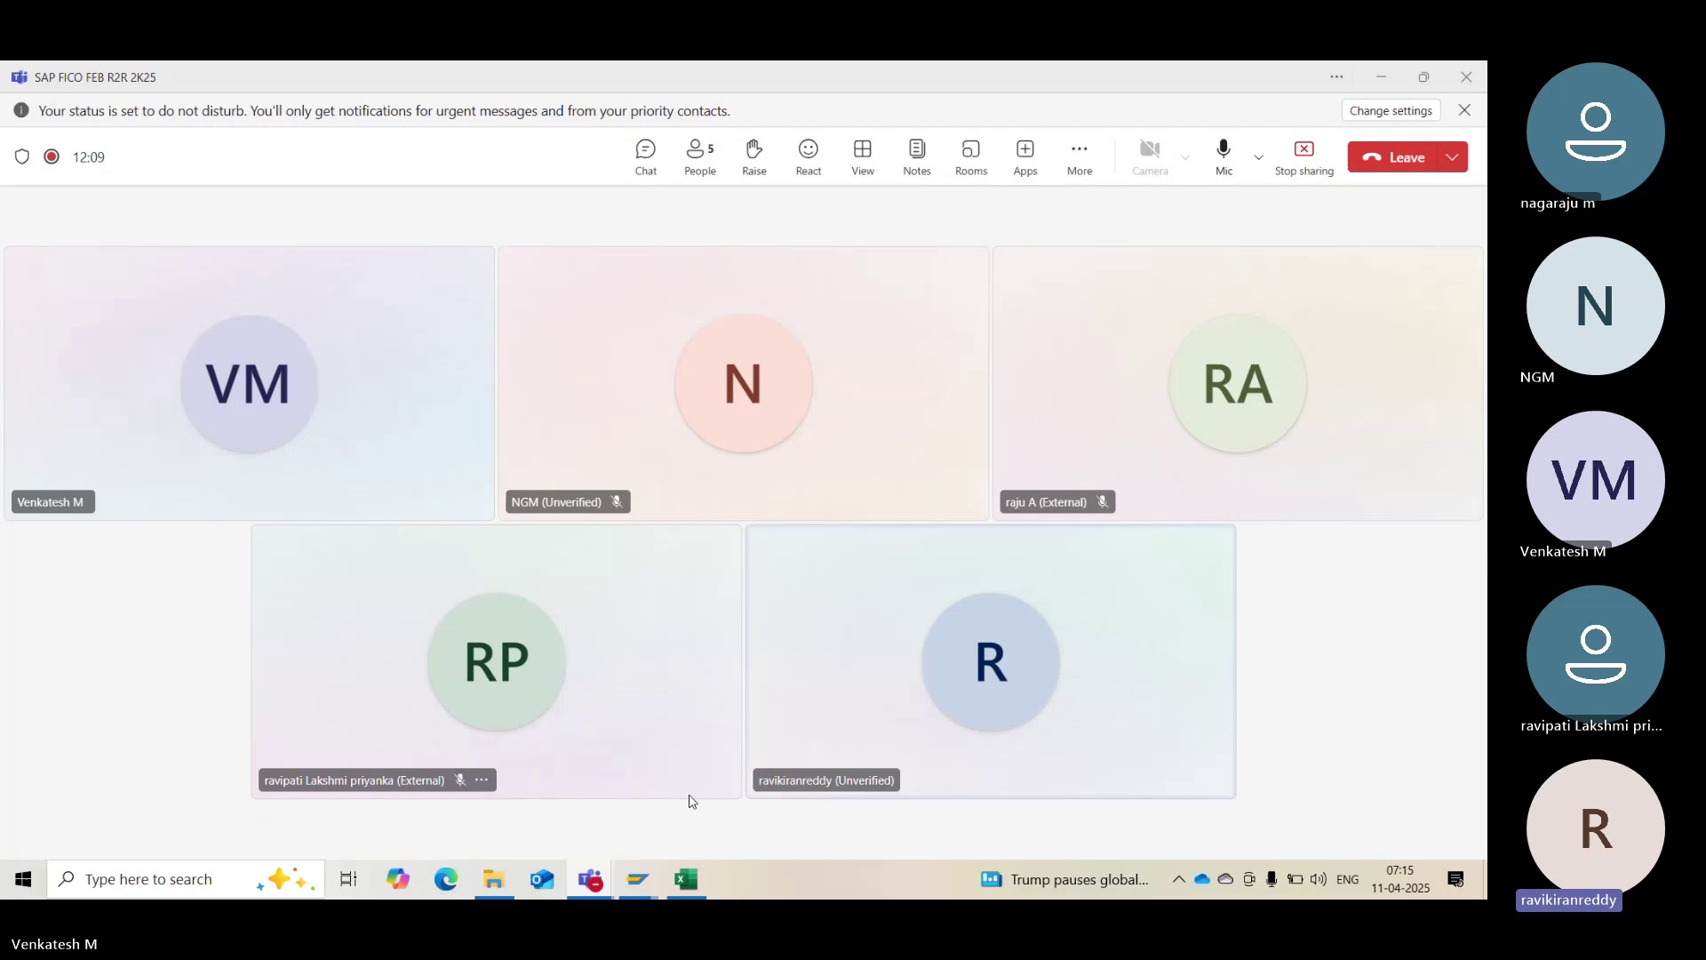
Return to SAP and start another new vendor account group entry with the account group key XYOV
left_click(686, 879)
left_click(642, 888)
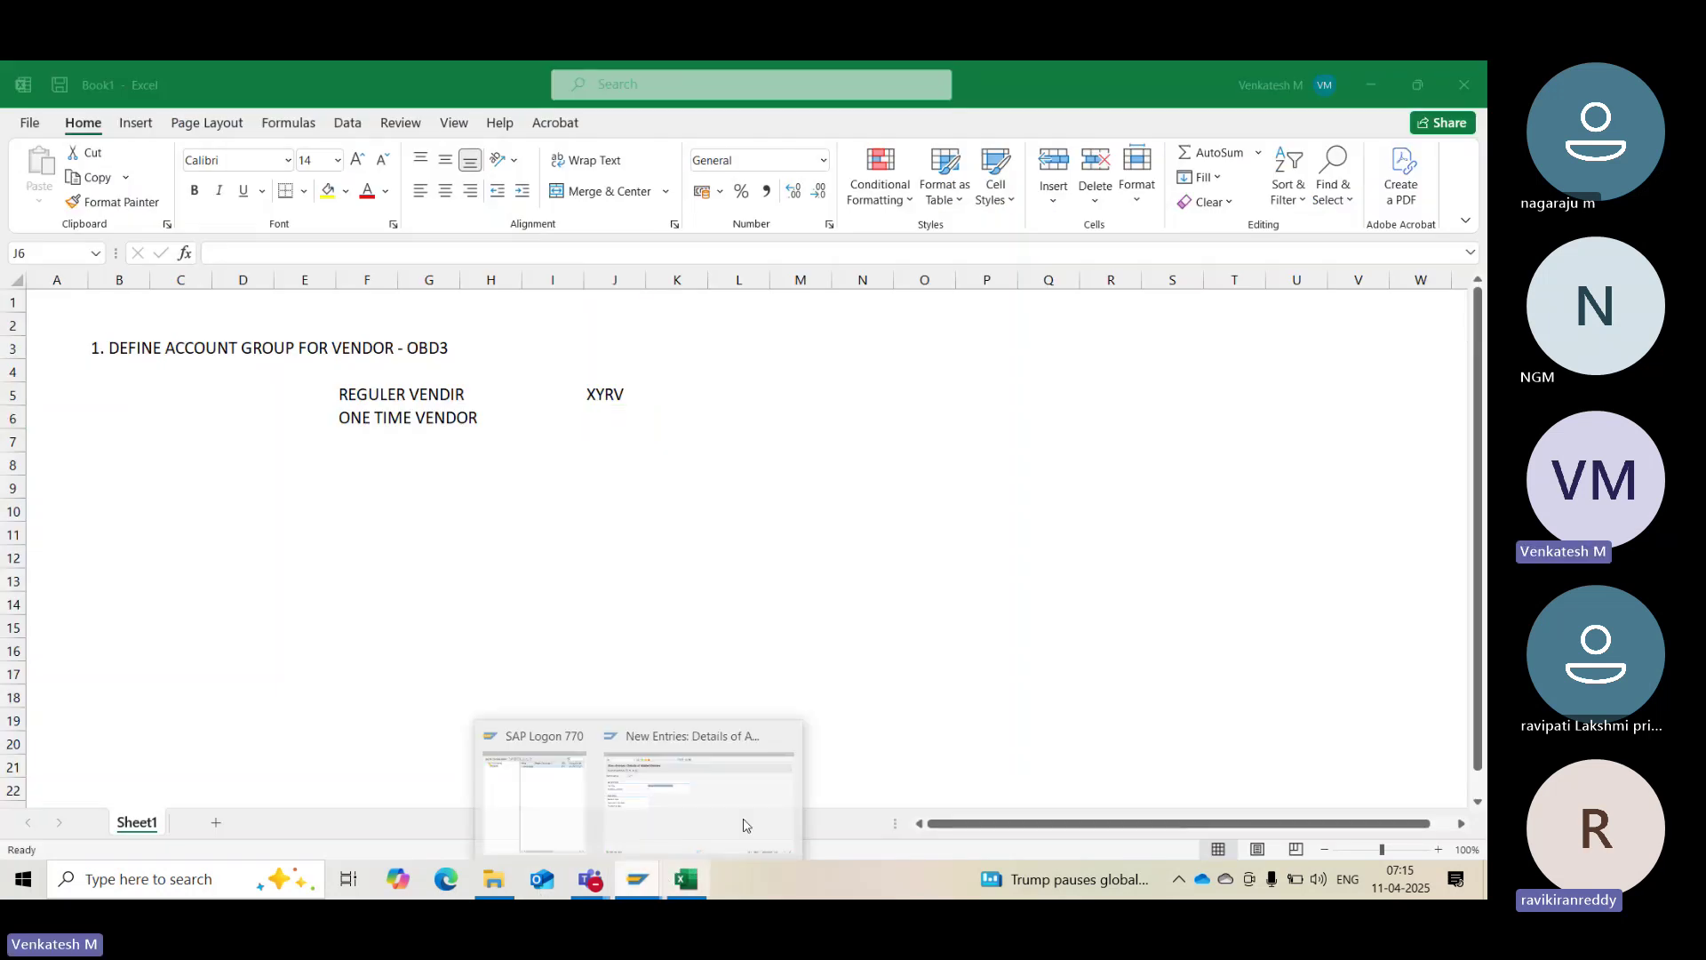
left_click(744, 825)
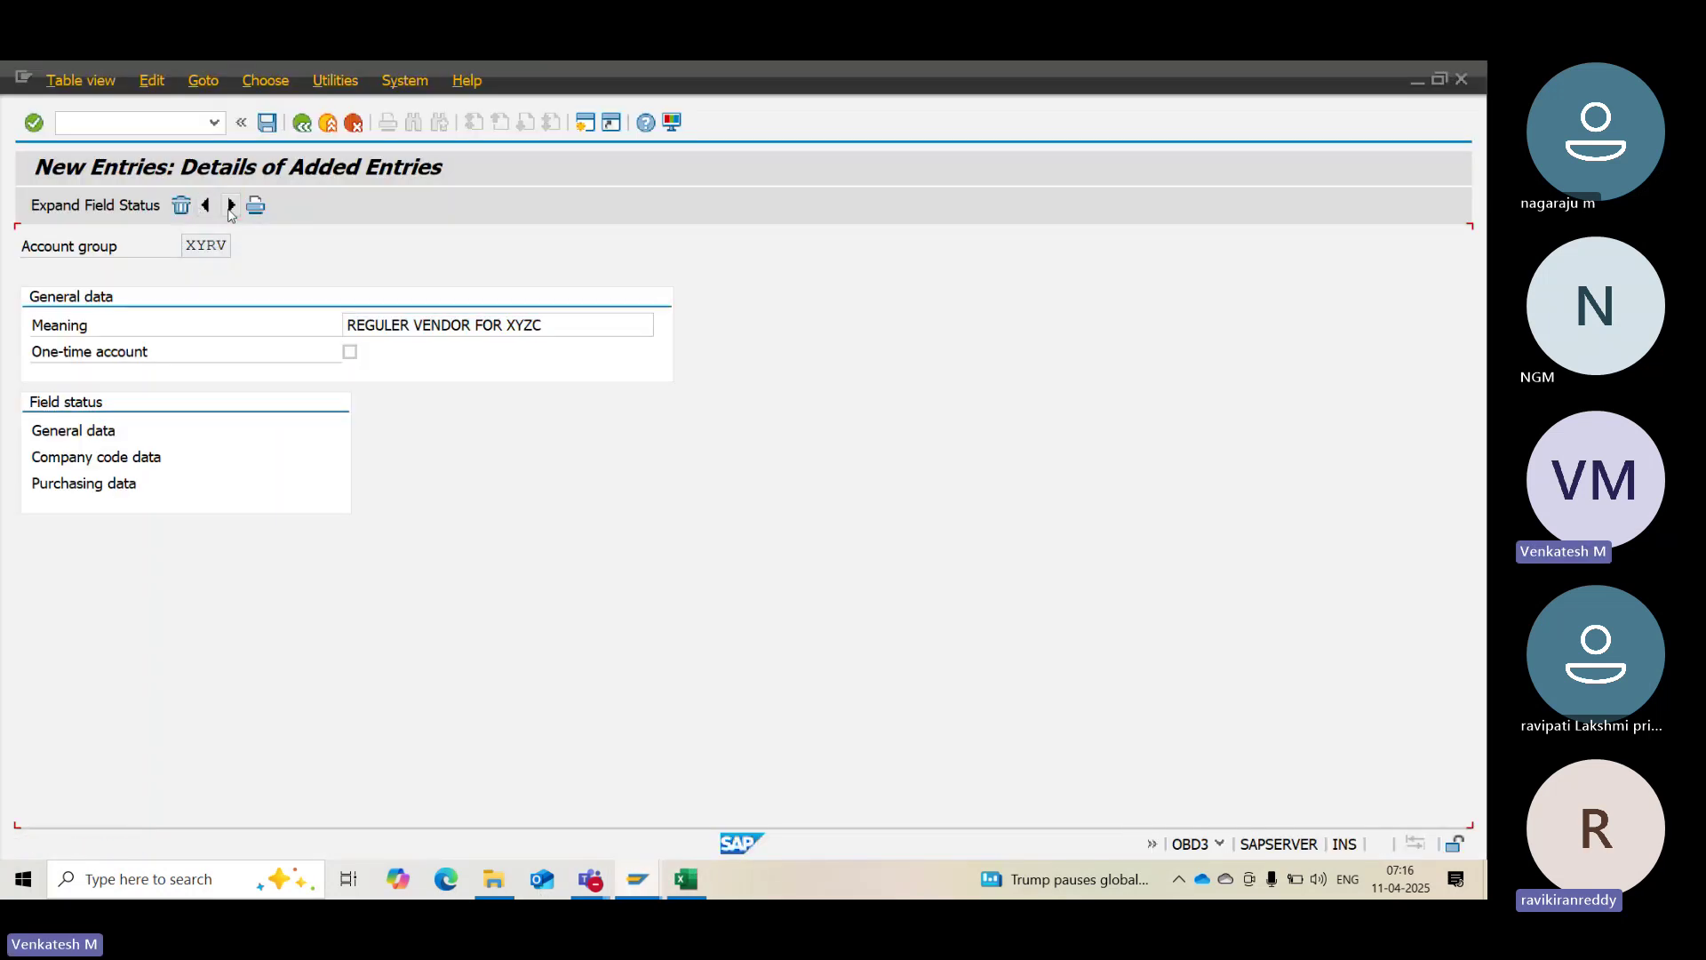
left_click(230, 208)
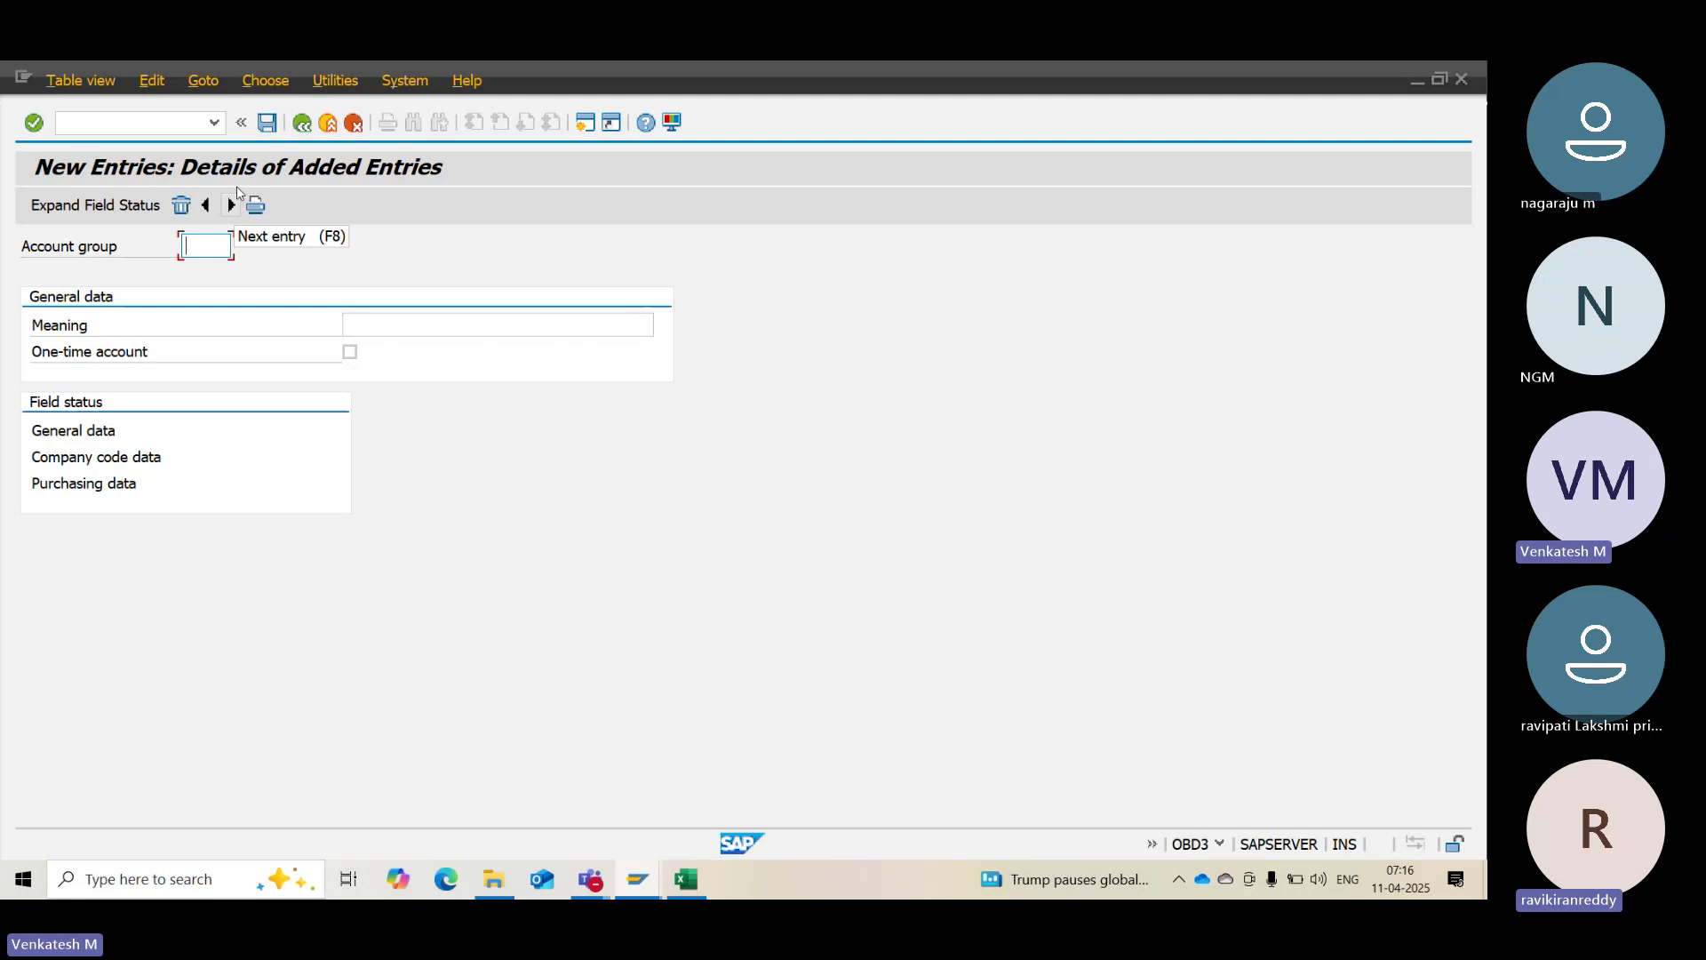
left_click(306, 124)
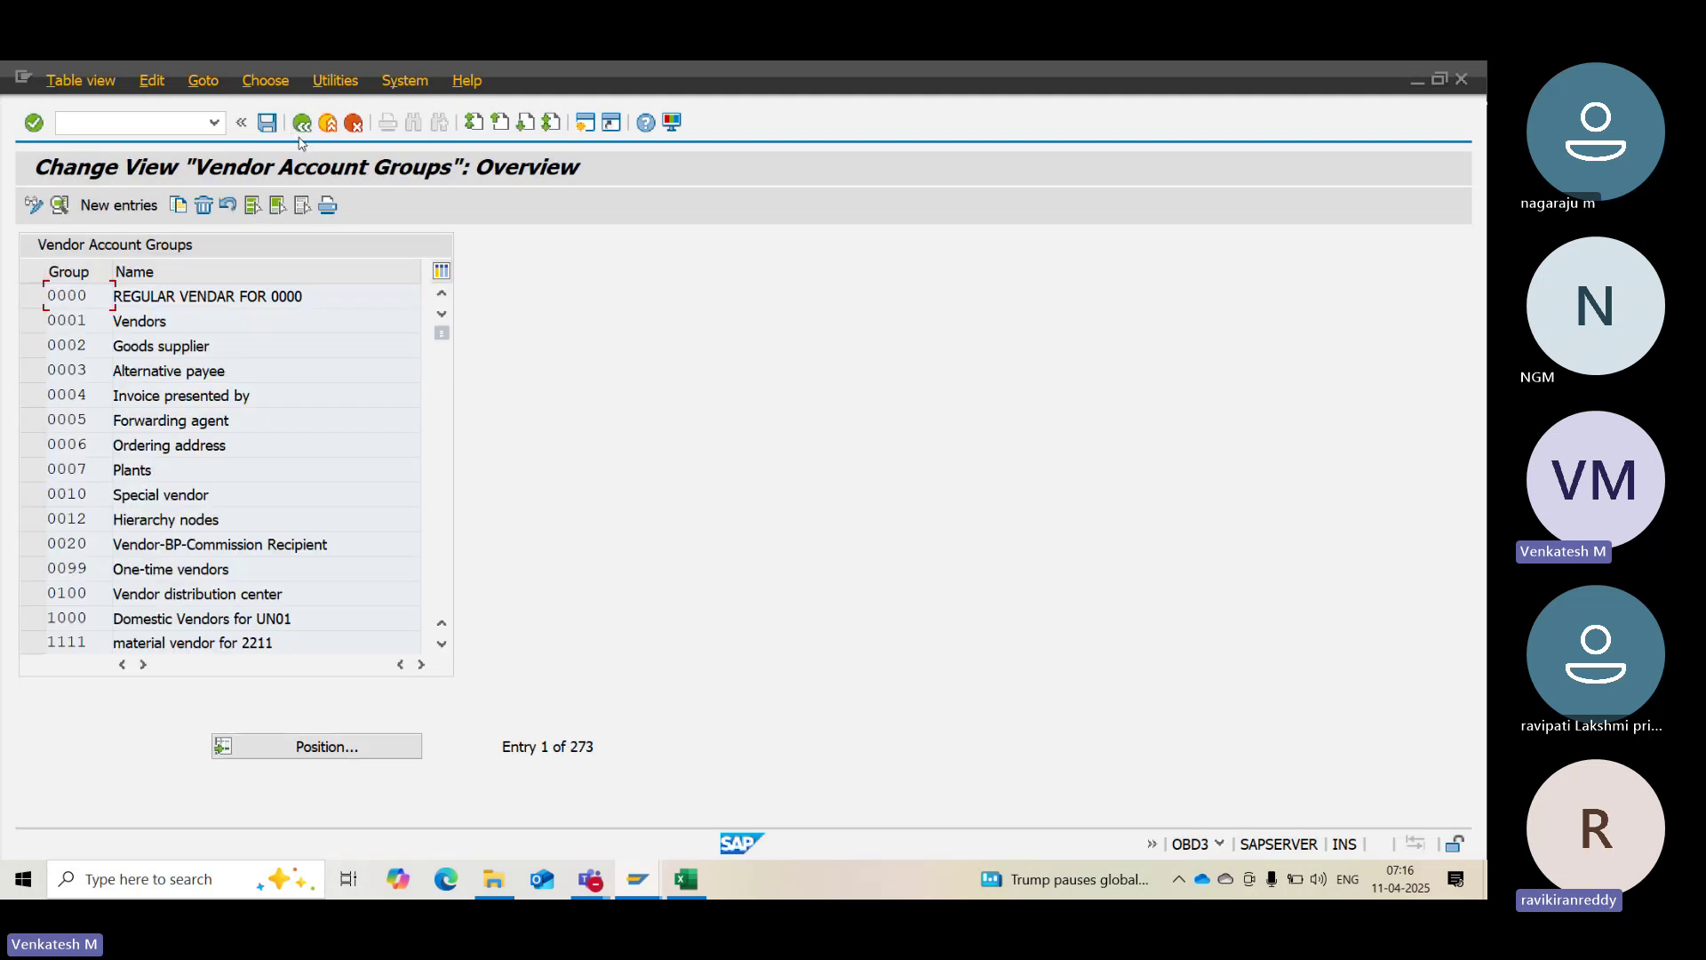
left_click(122, 205)
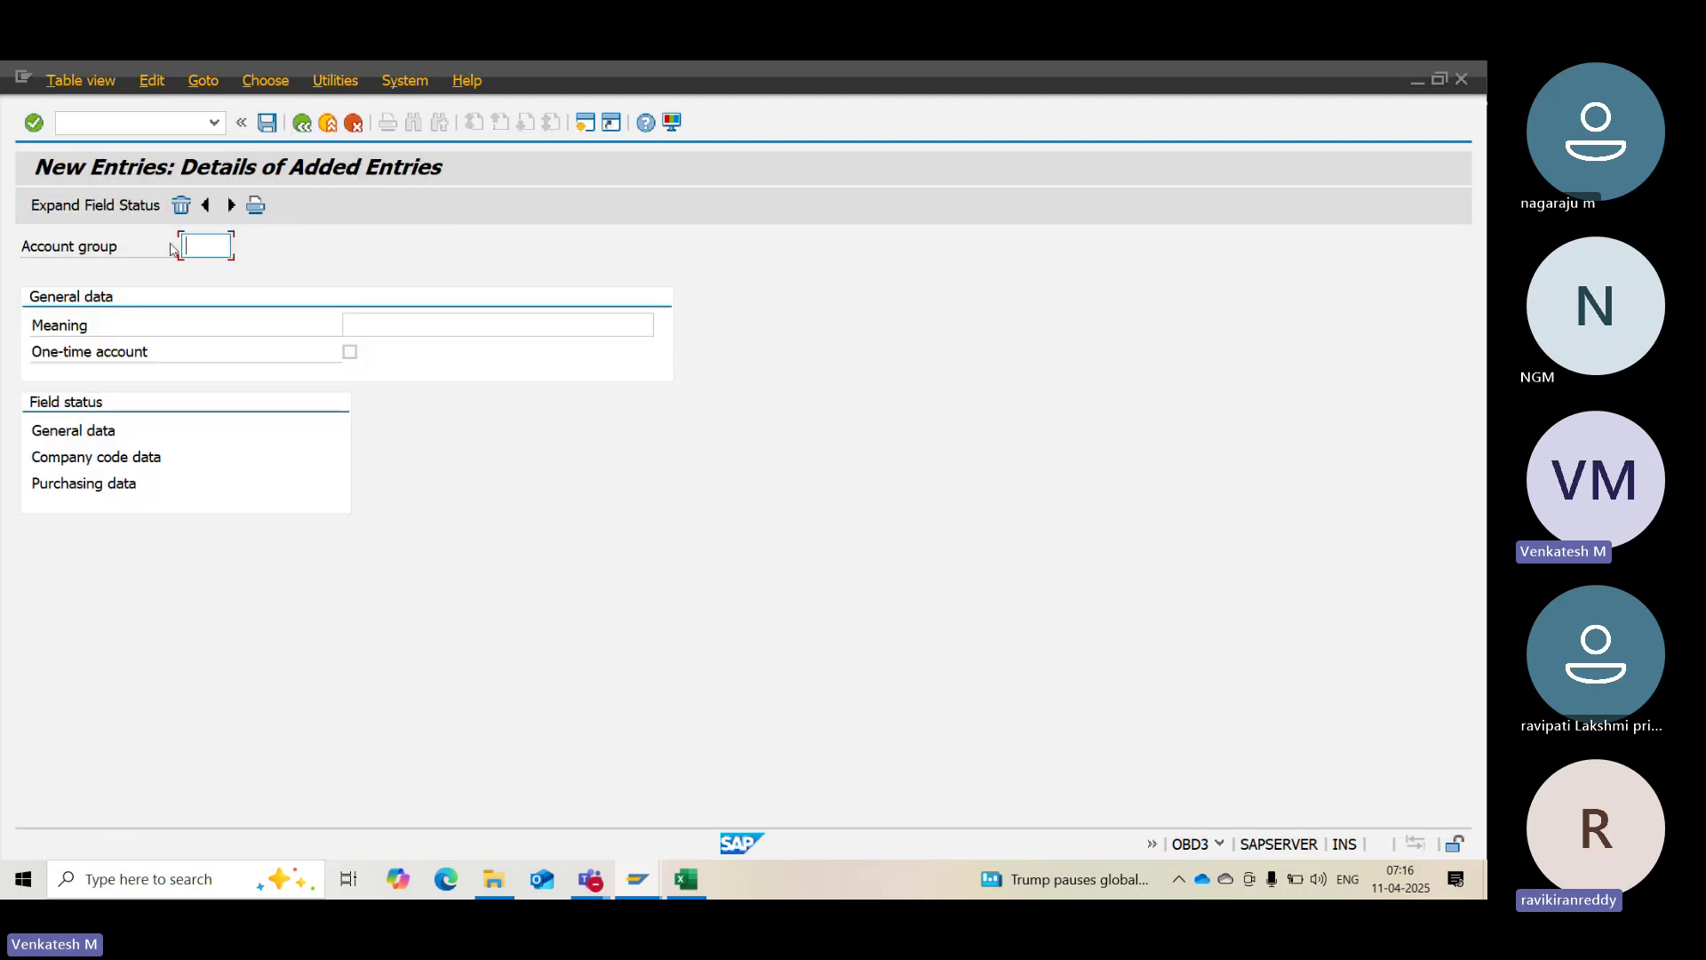
type("XYOV")
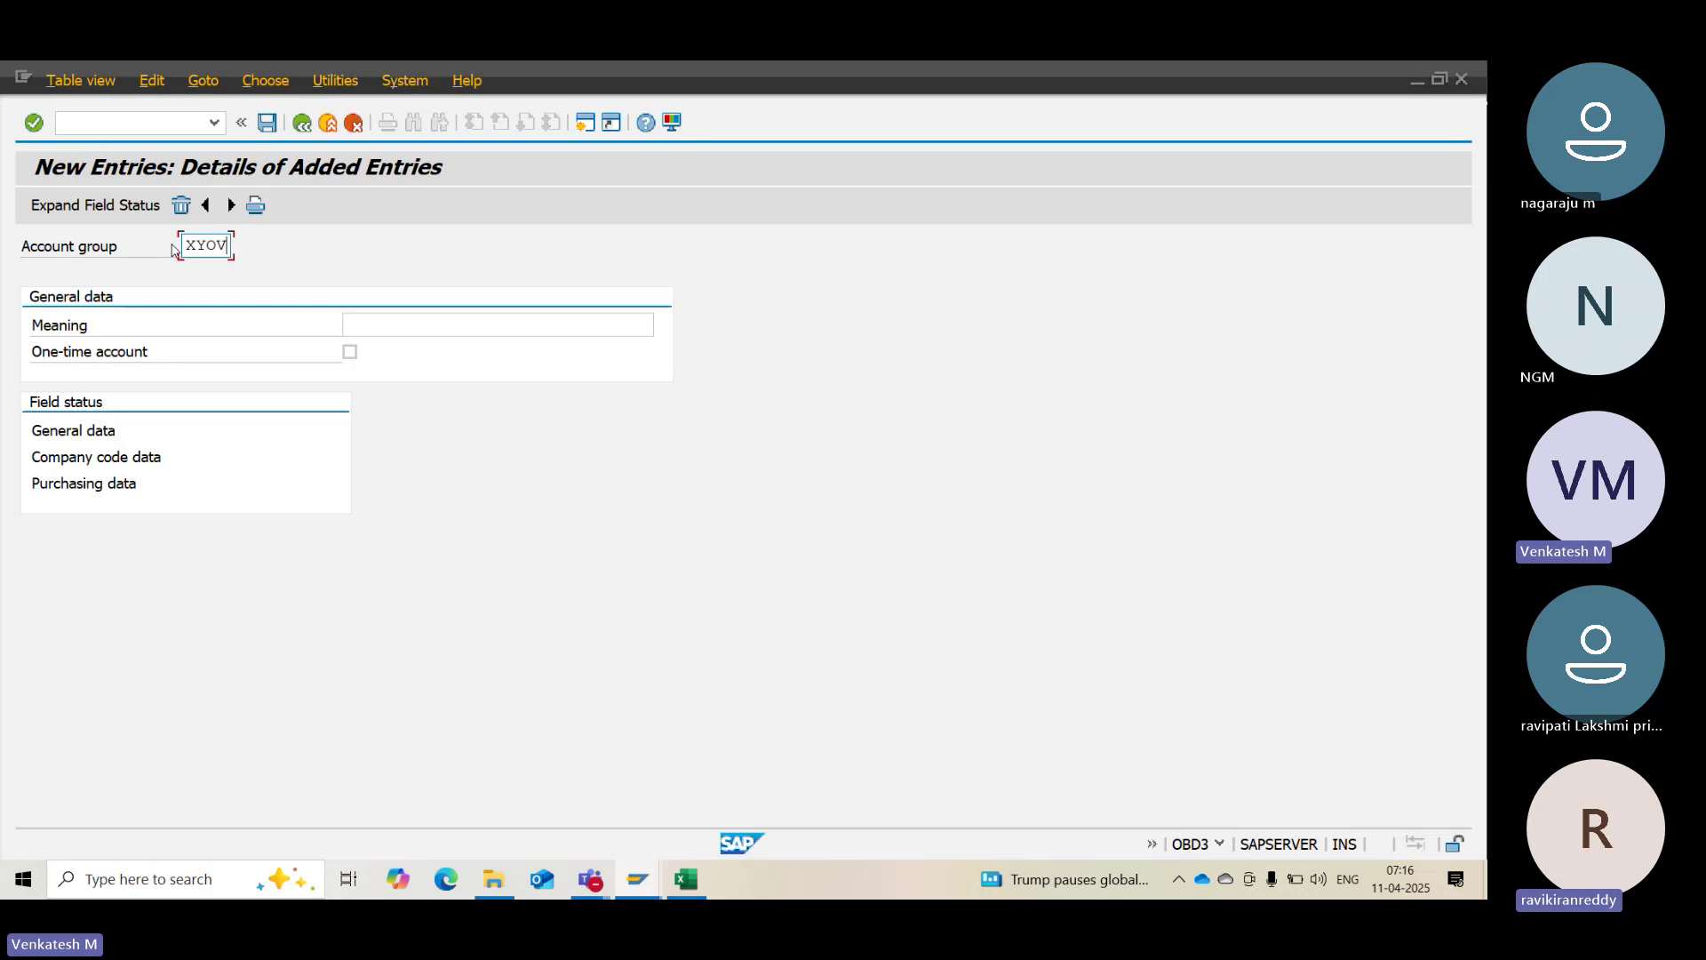
Set the meaning of account group XYOV to "ONE TIME VENDOR FOR XYZC"
key("Tab")
type("OB")
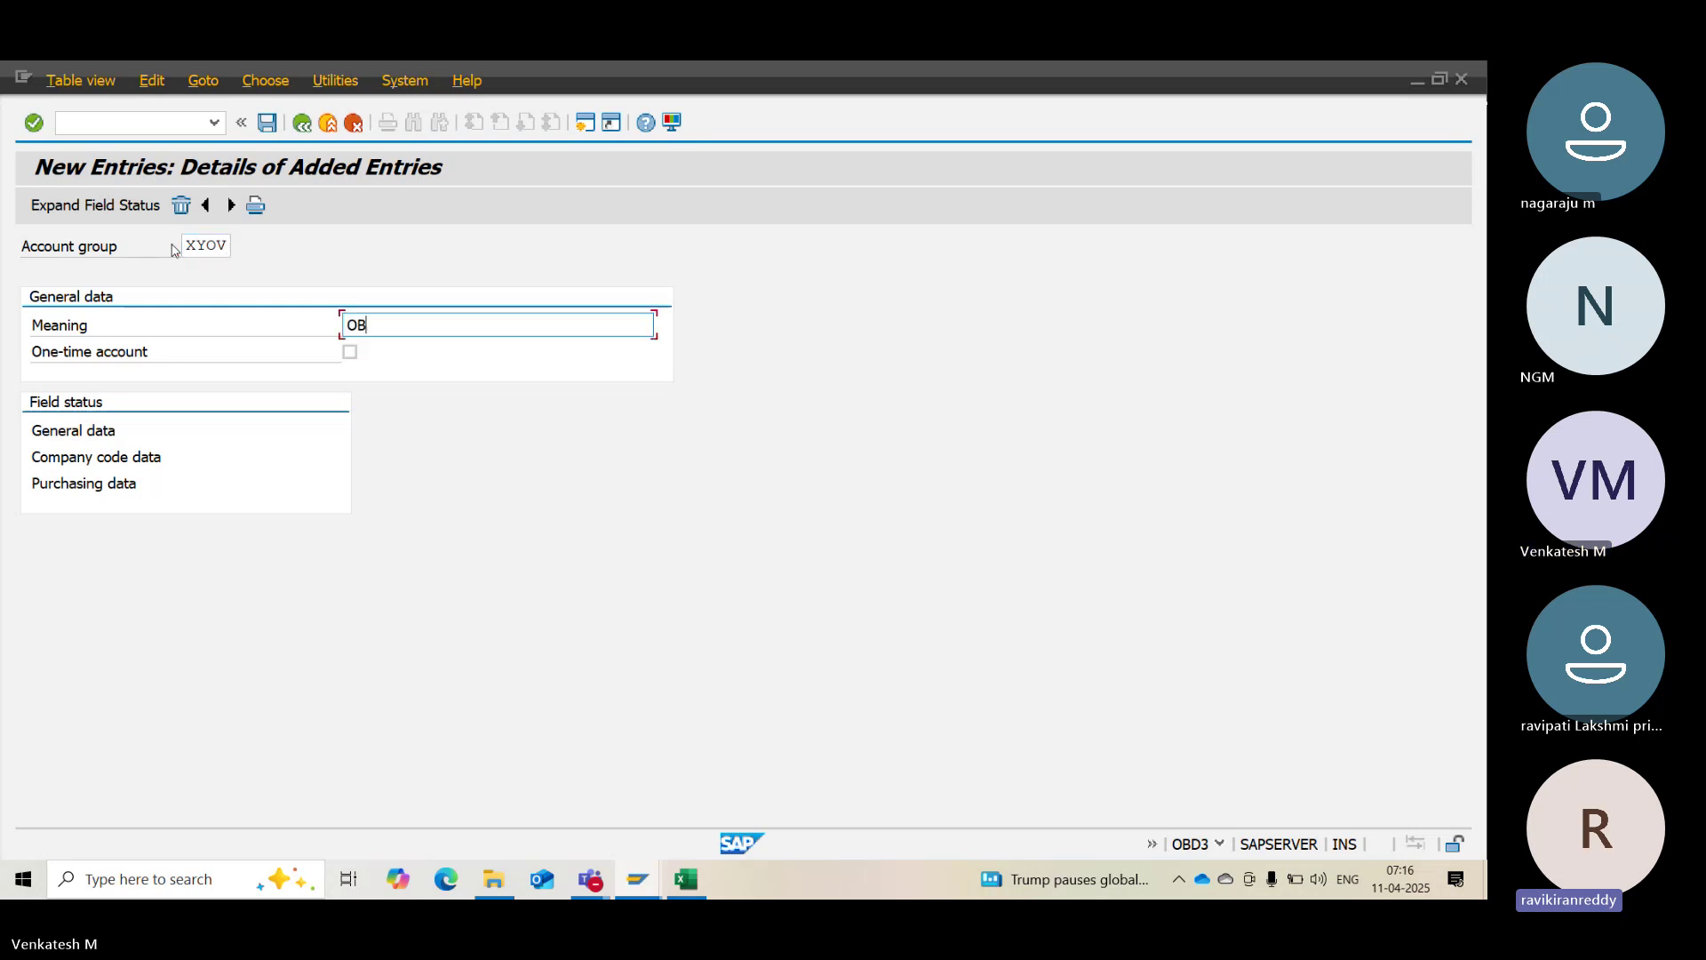
key("BackSpace")
type("NE TI")
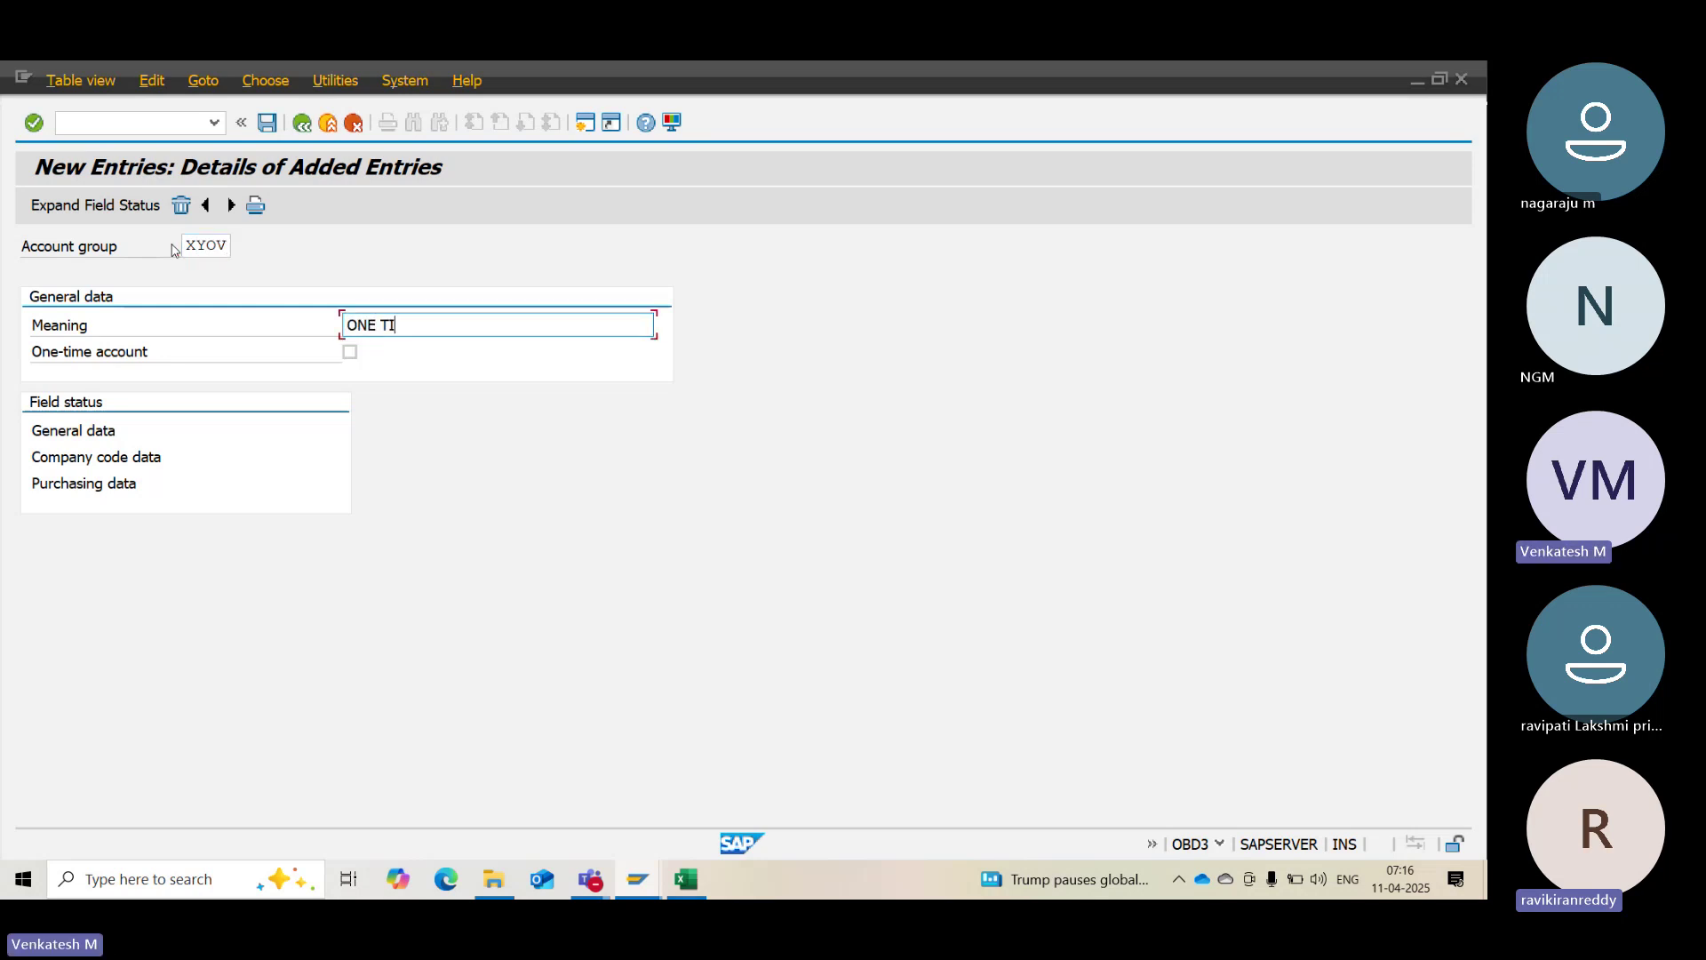
type("ME E")
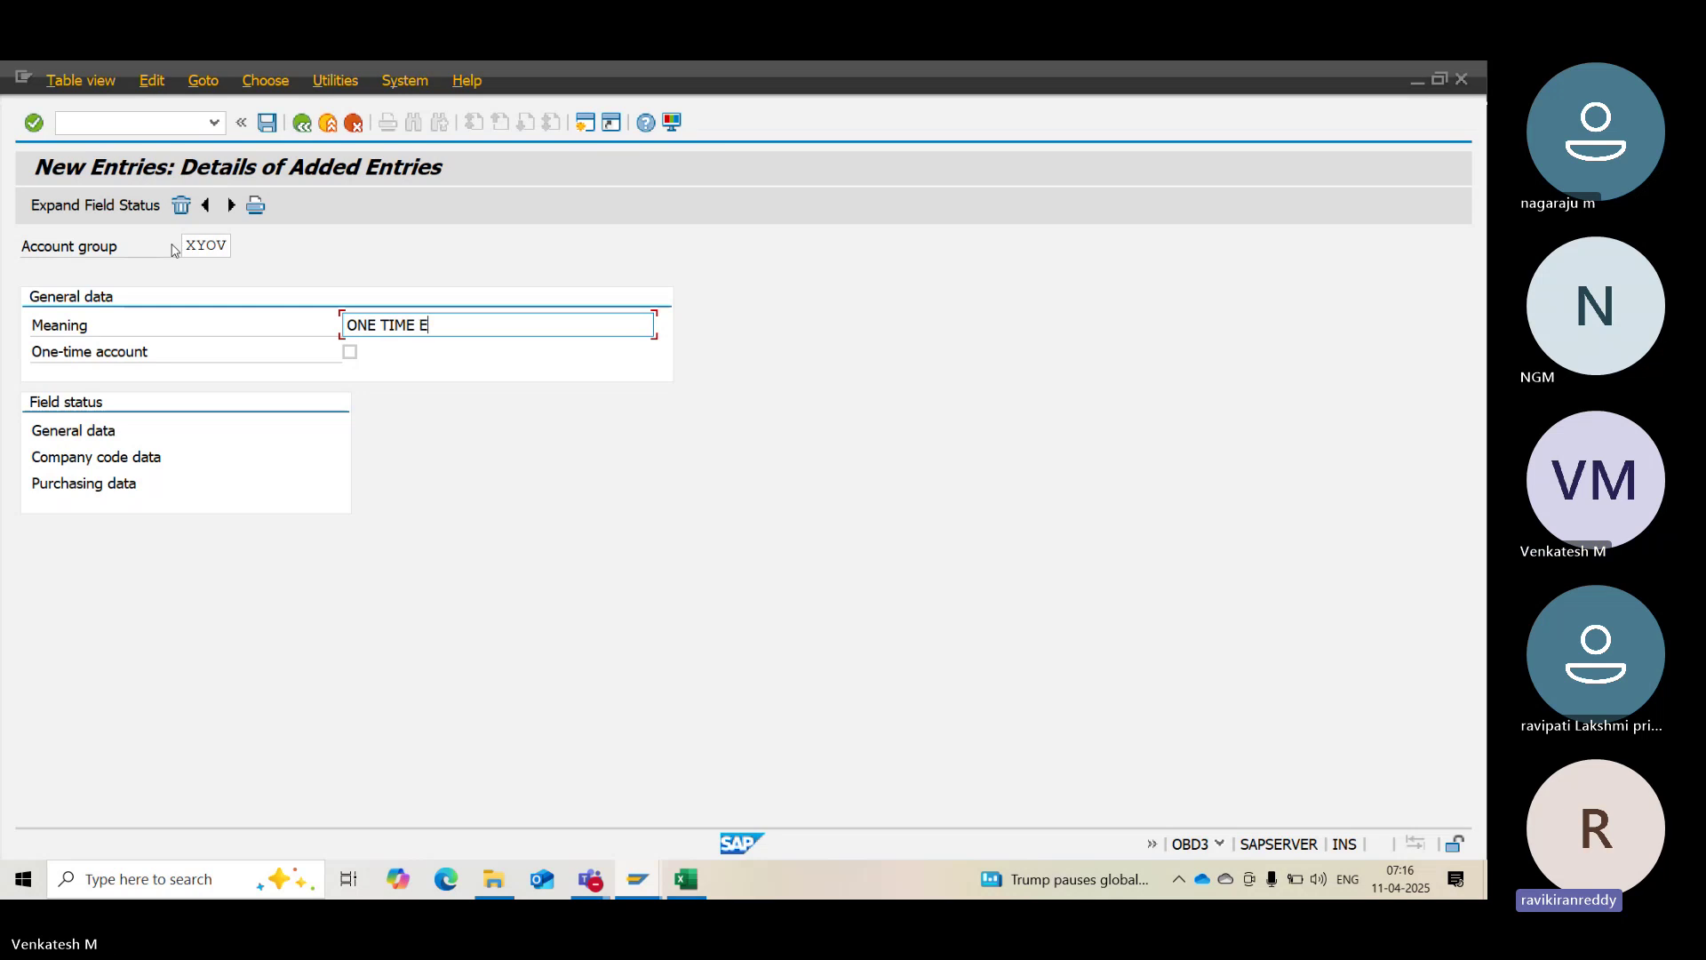
key("BackSpace")
type("VENDO")
key("BackSpace")
type("OR FOR XYZC")
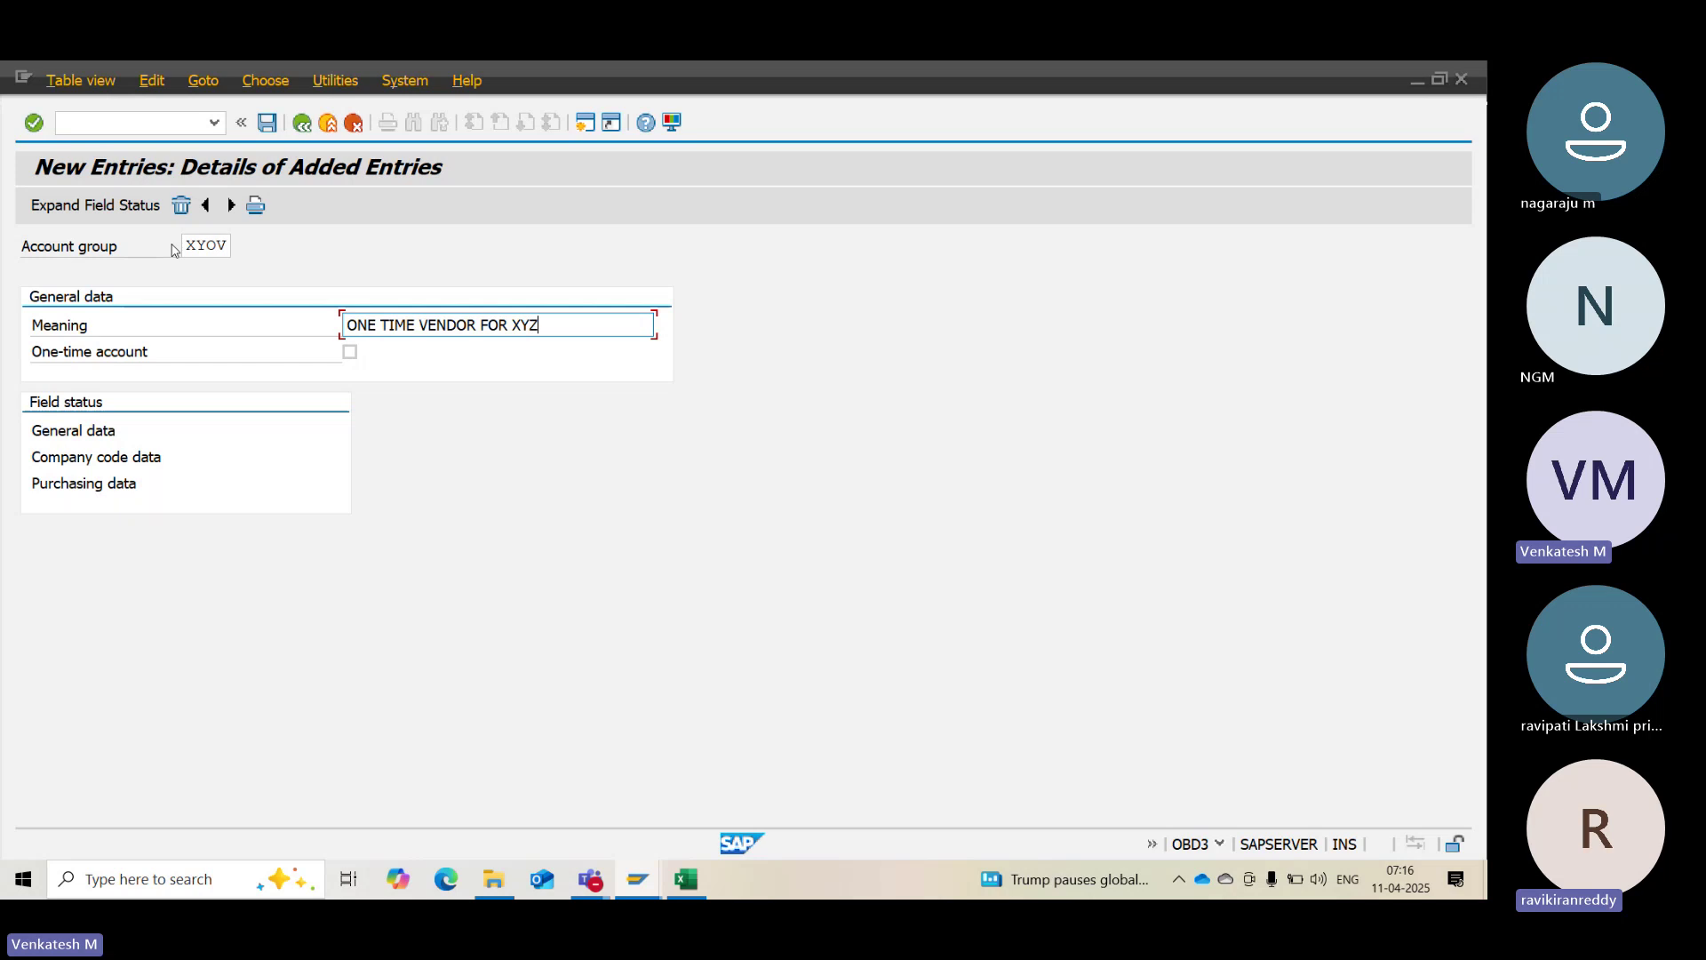
key("Return")
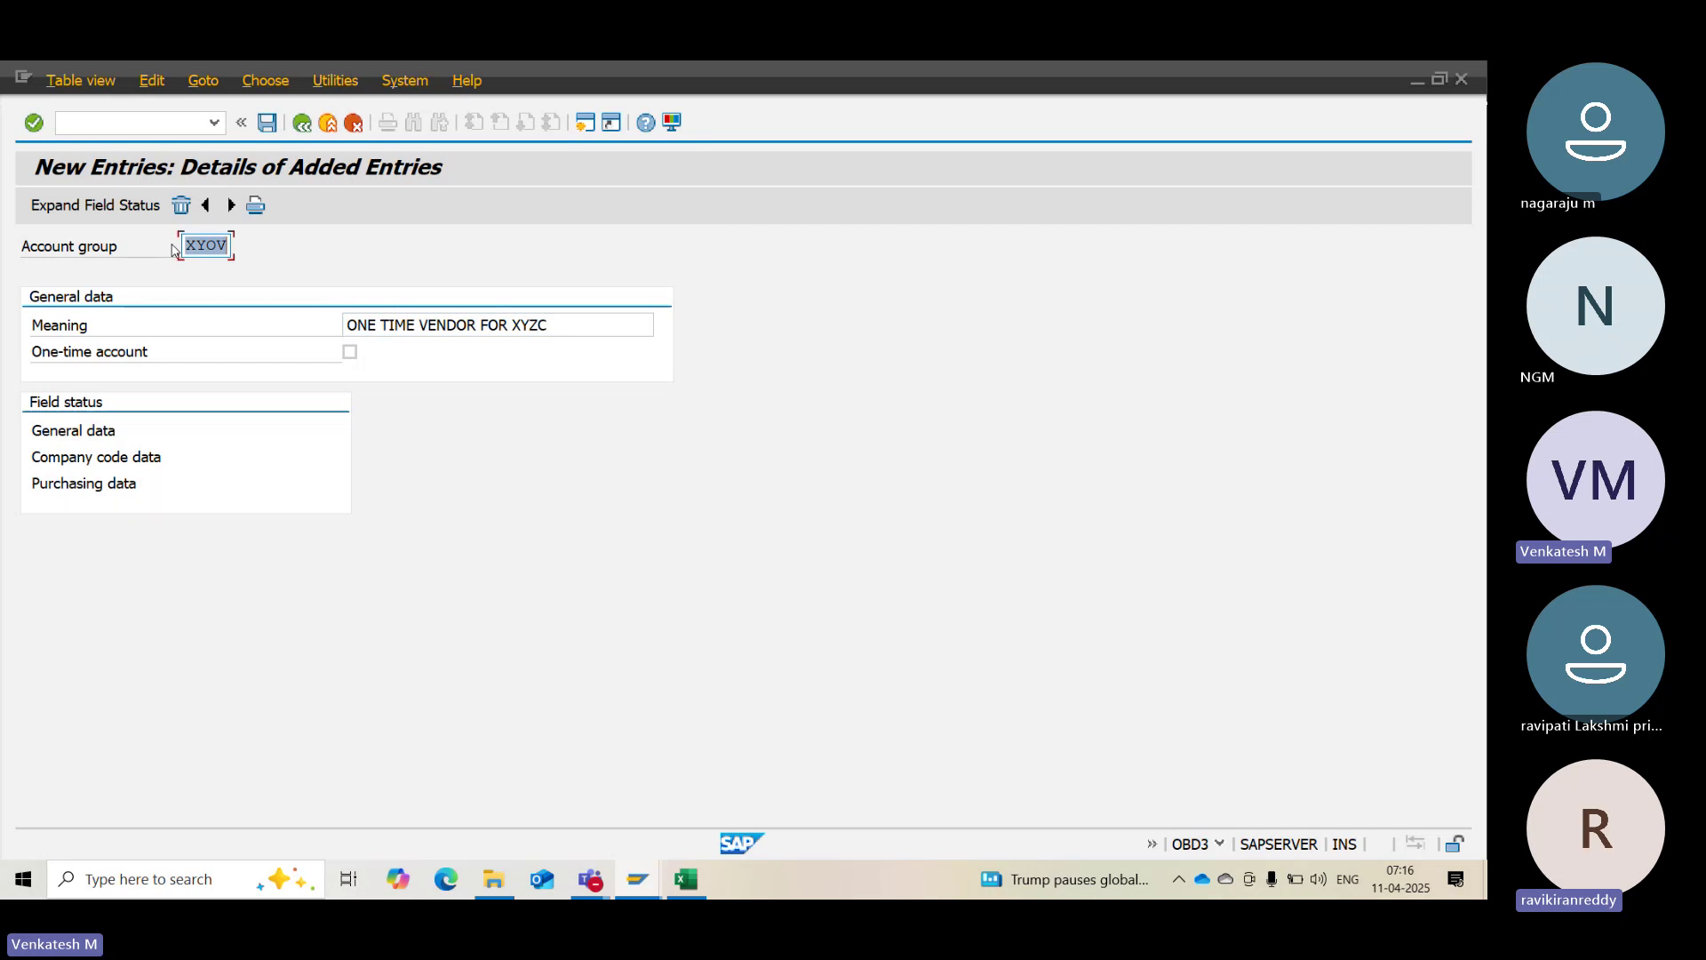
Mark account group XYOV as a one-time account and save the entry
left_click(124, 349)
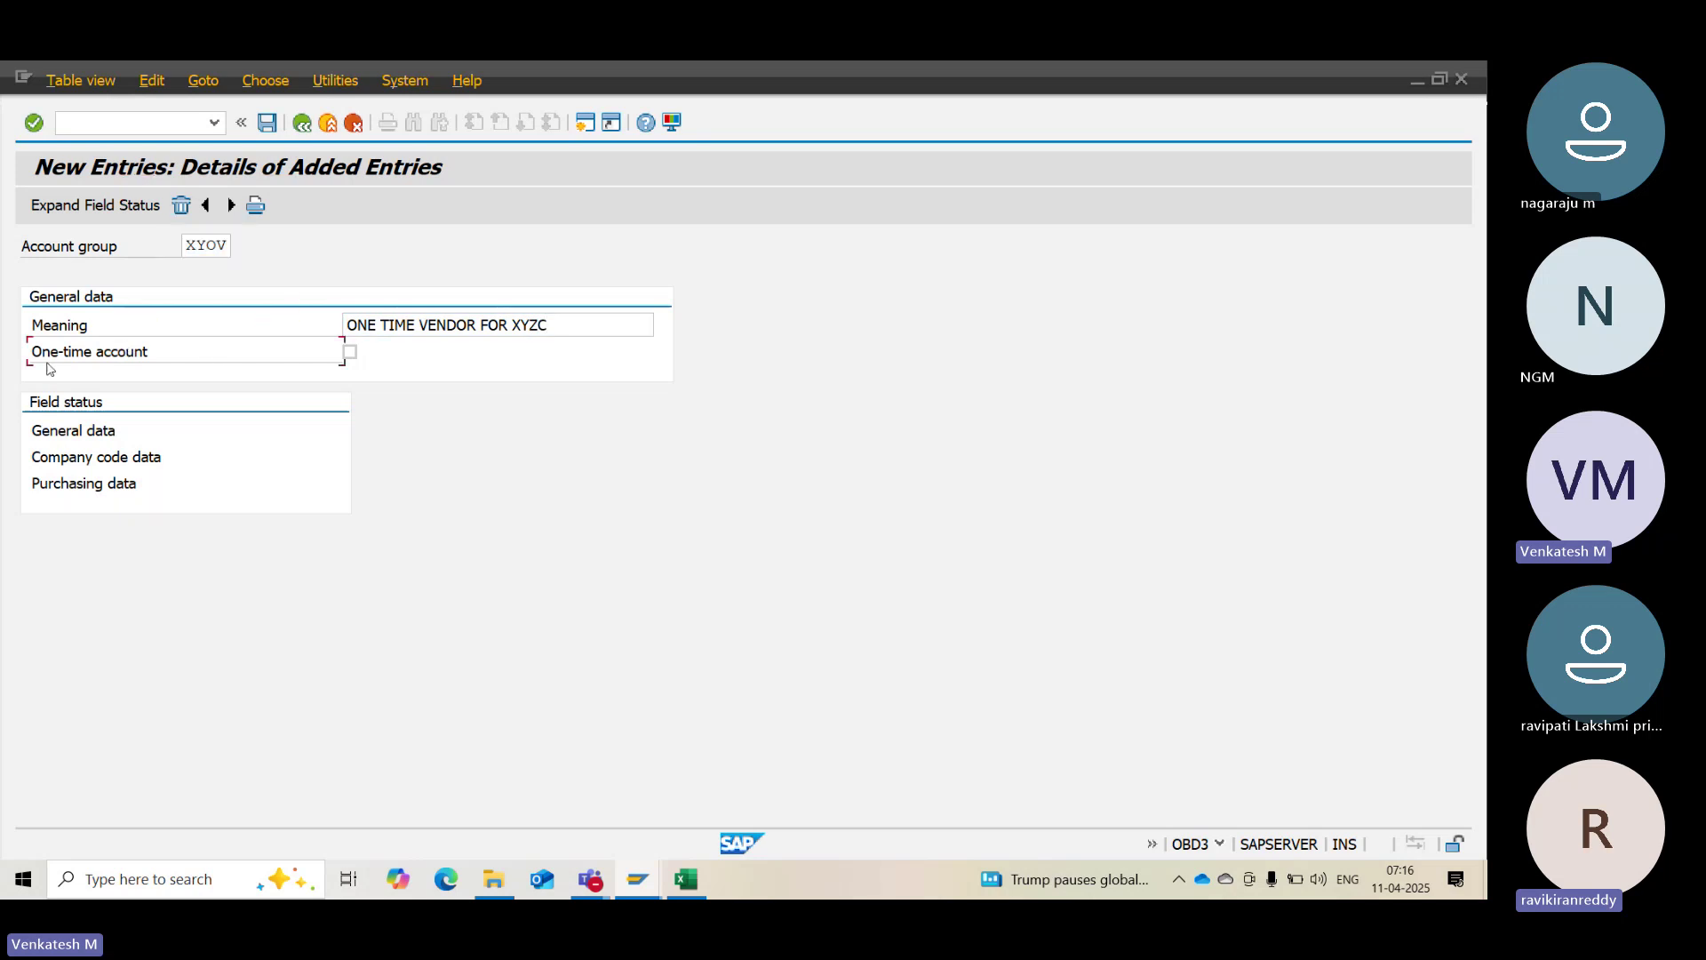
left_click(350, 352)
key("ctrl+s")
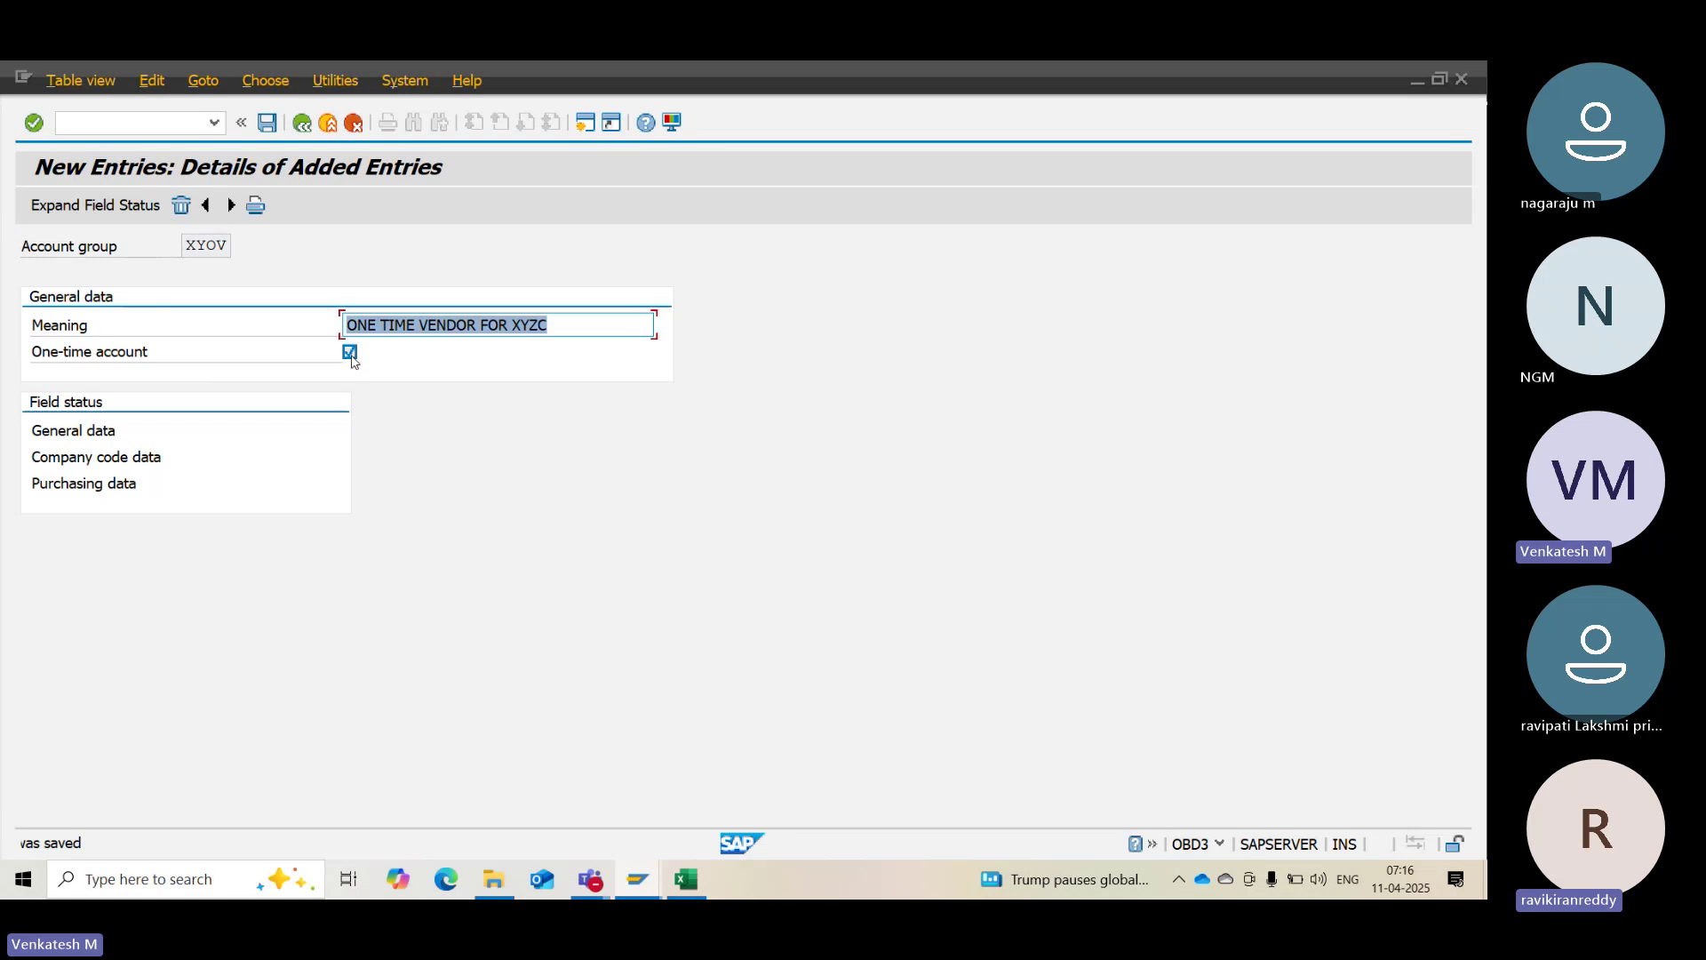
Switch to Excel and record the account group key XYOV in J6 for the one-time vendor
left_click(685, 879)
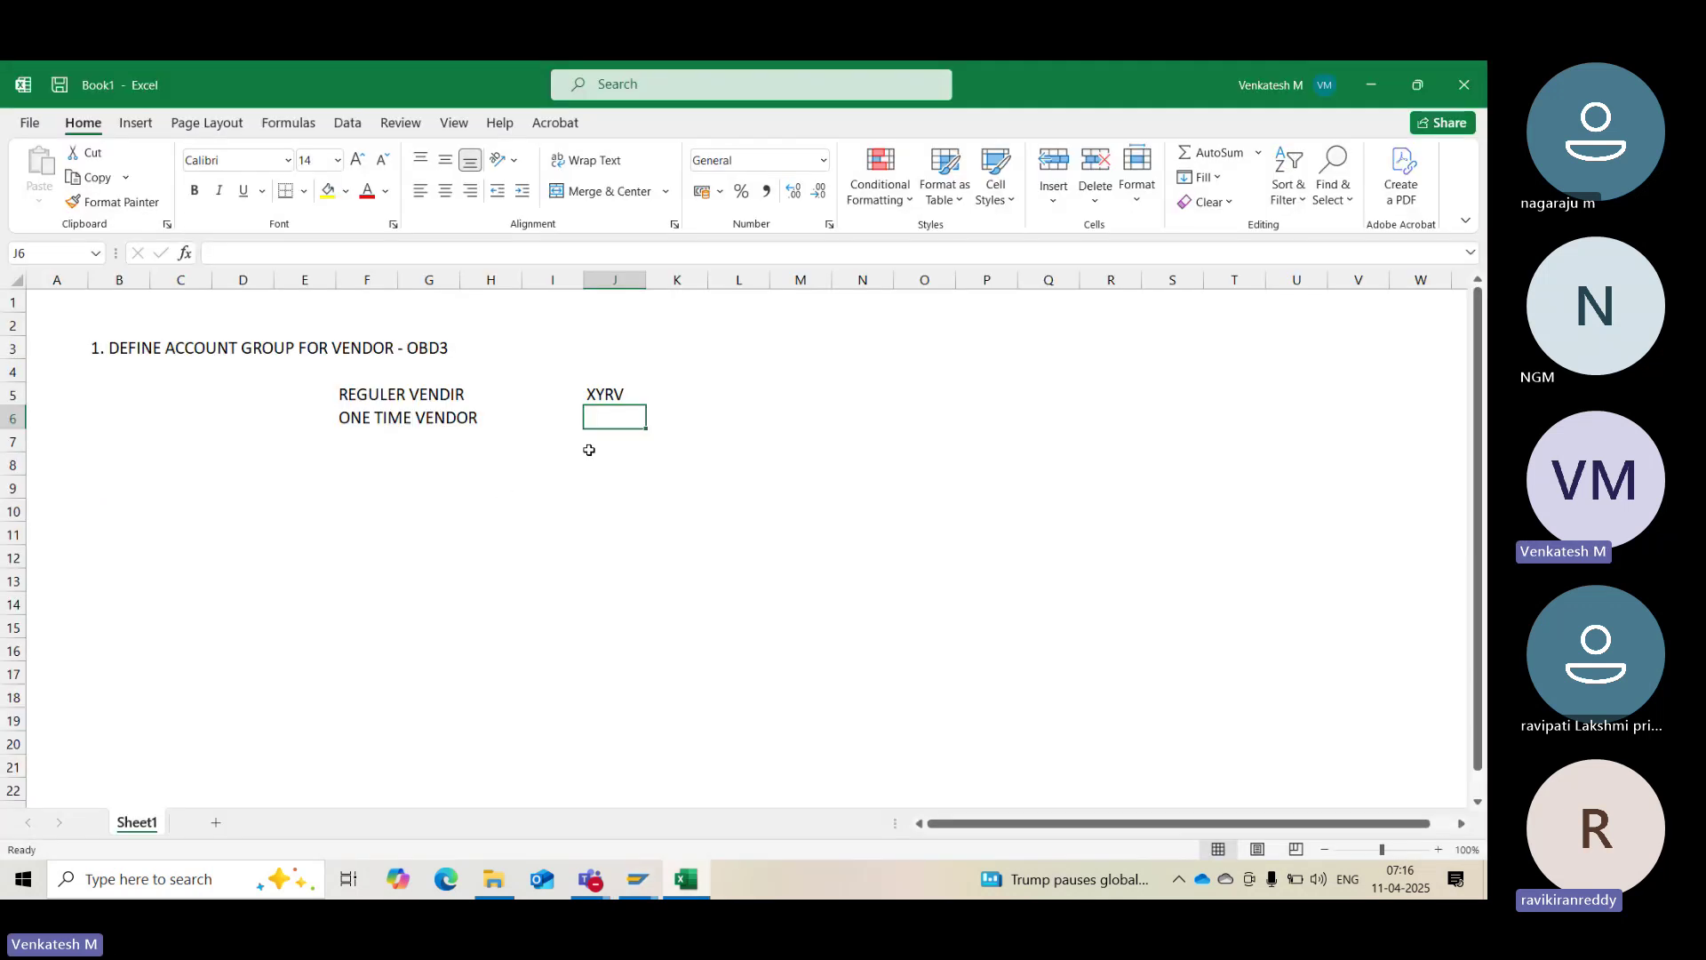
type("XYOV")
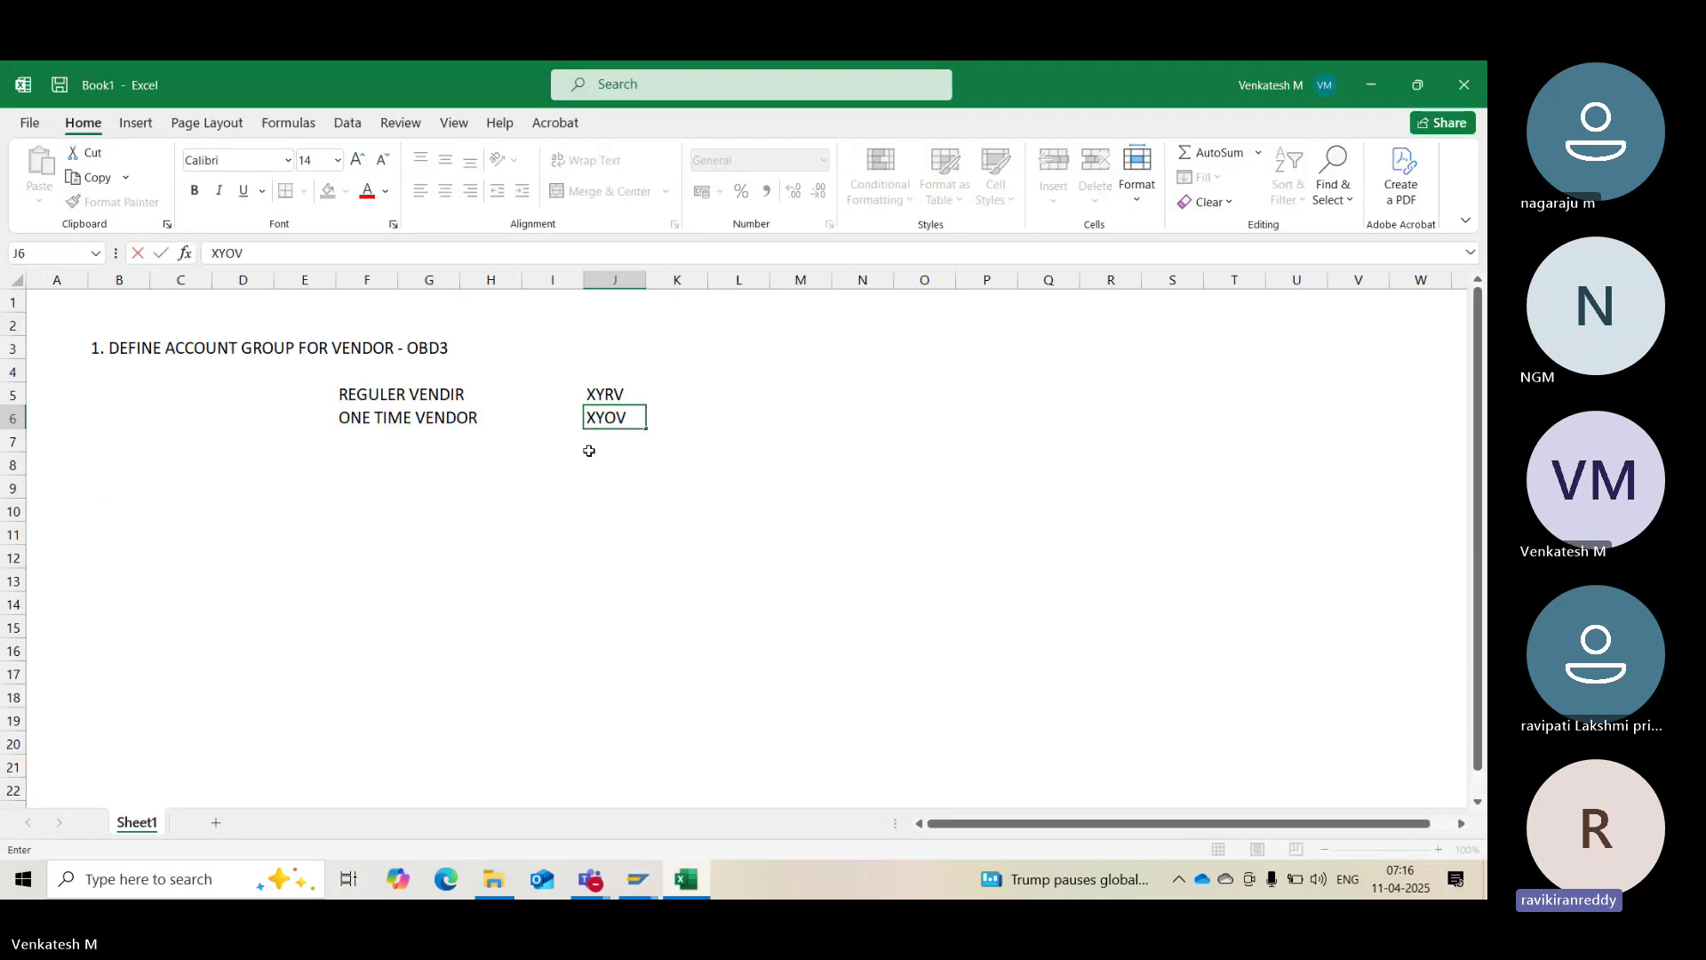
key("Return")
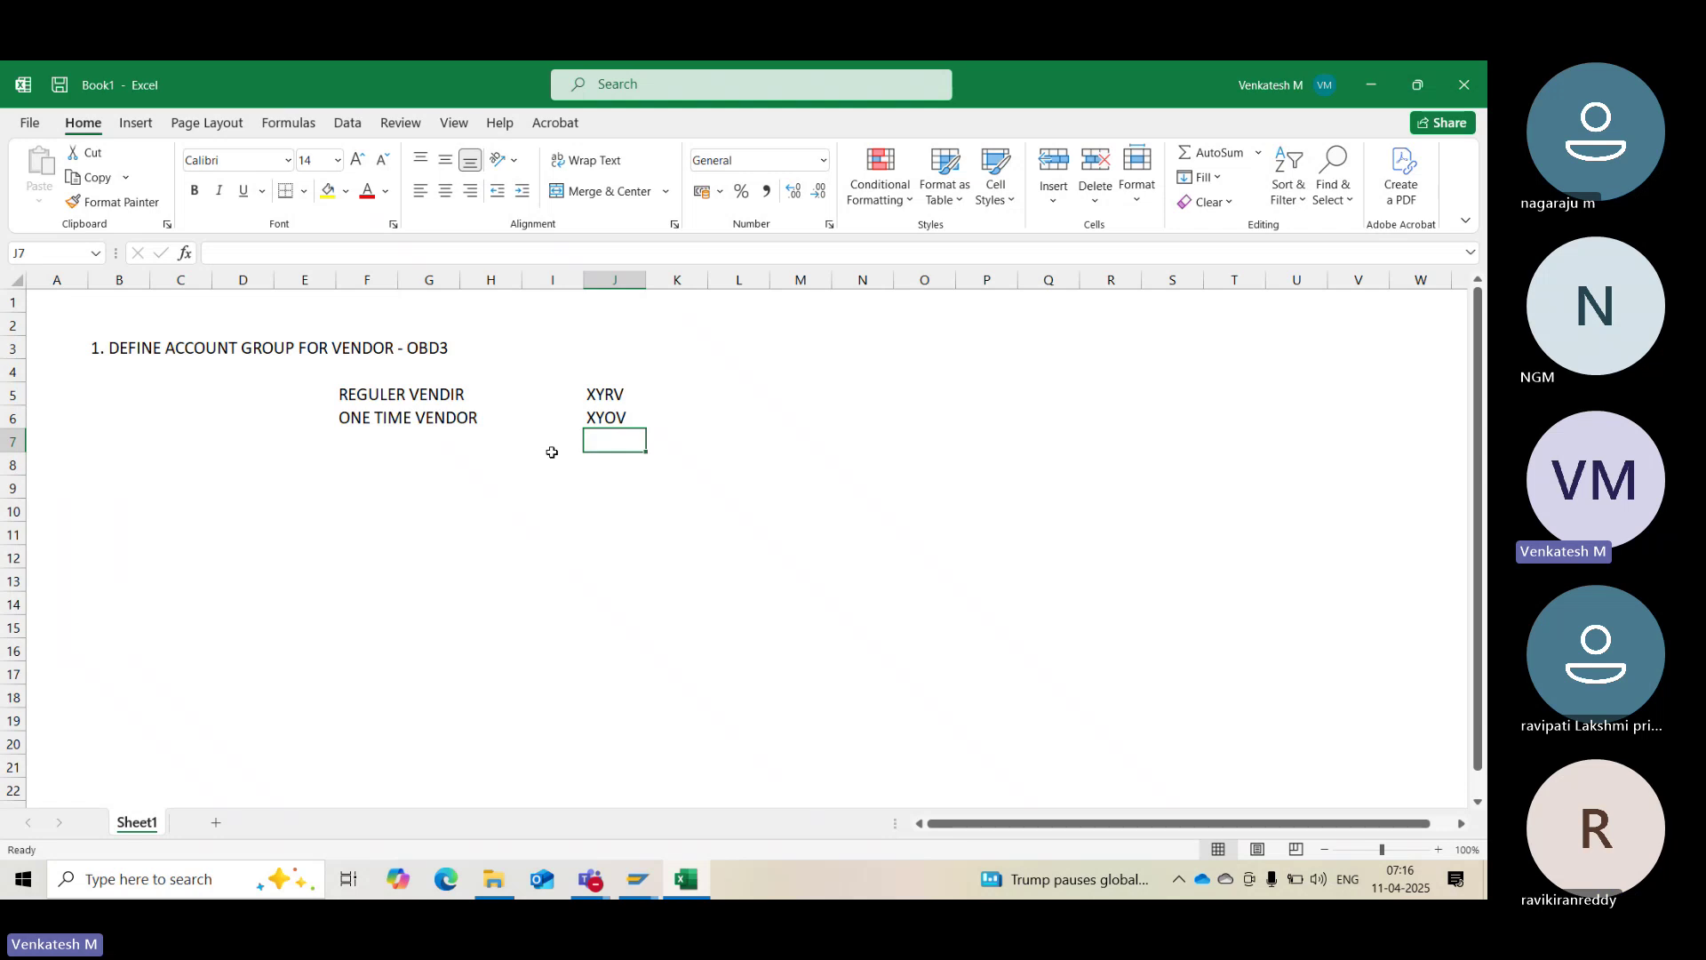
Review the regular and one-time vendor rows with their account group keys in F5:J6
left_click(440, 487)
left_click_drag(371, 398, 570, 455)
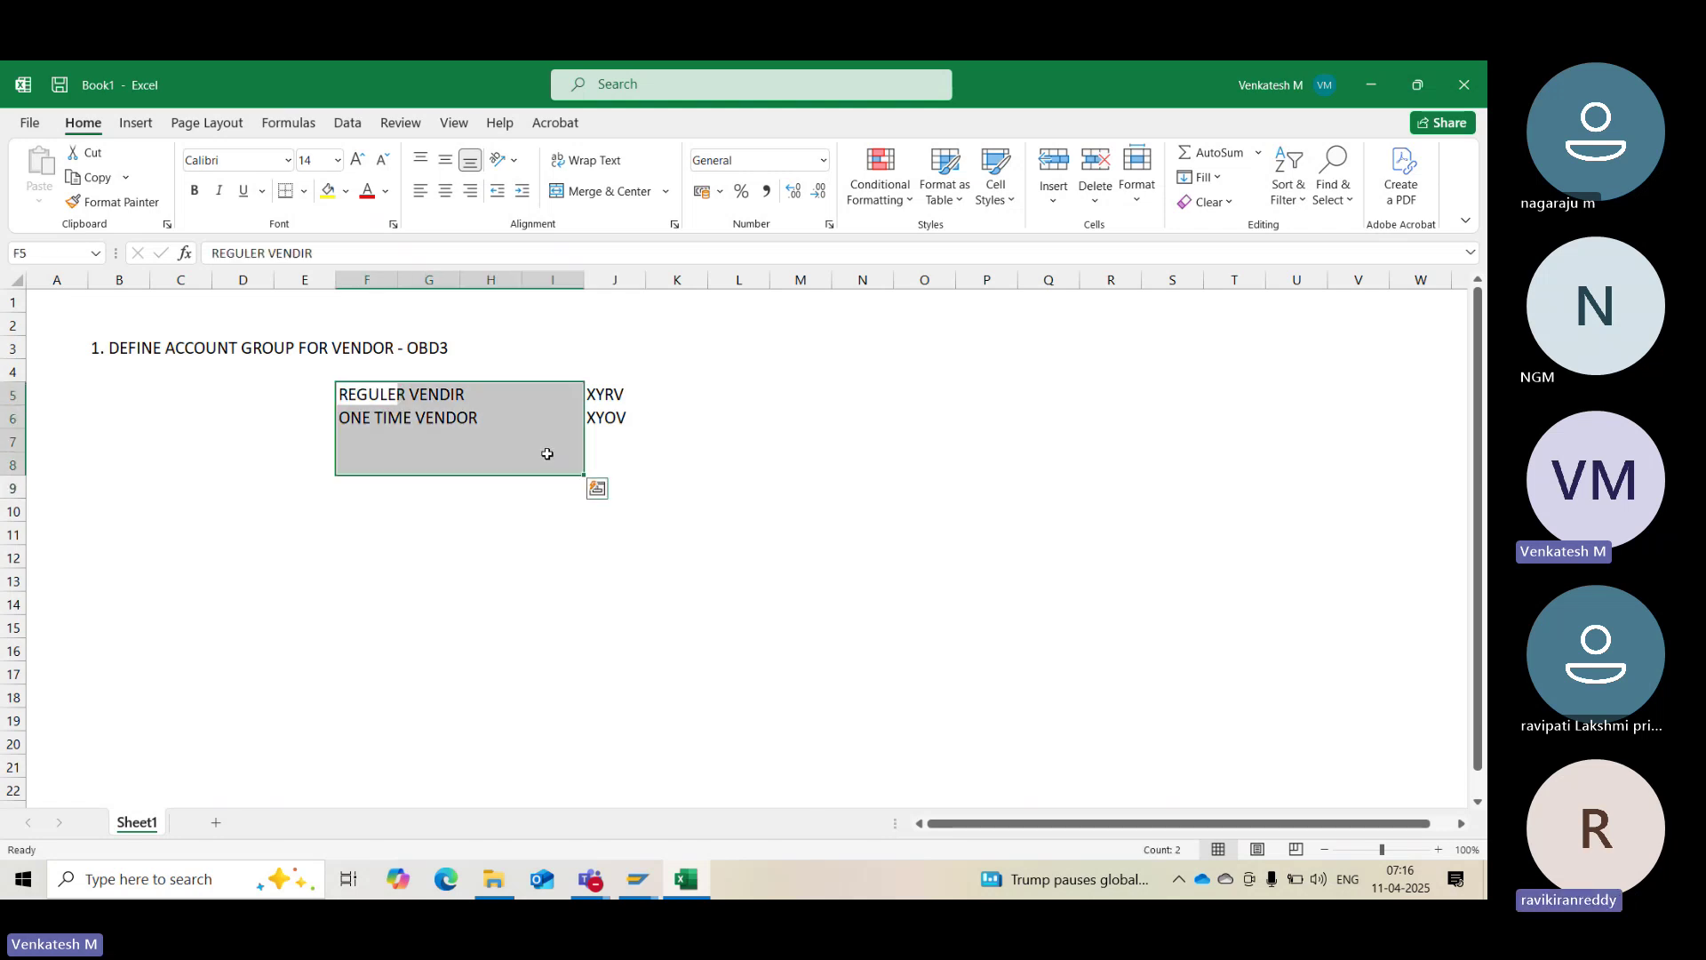
left_click(517, 419)
left_click_drag(392, 406, 598, 426)
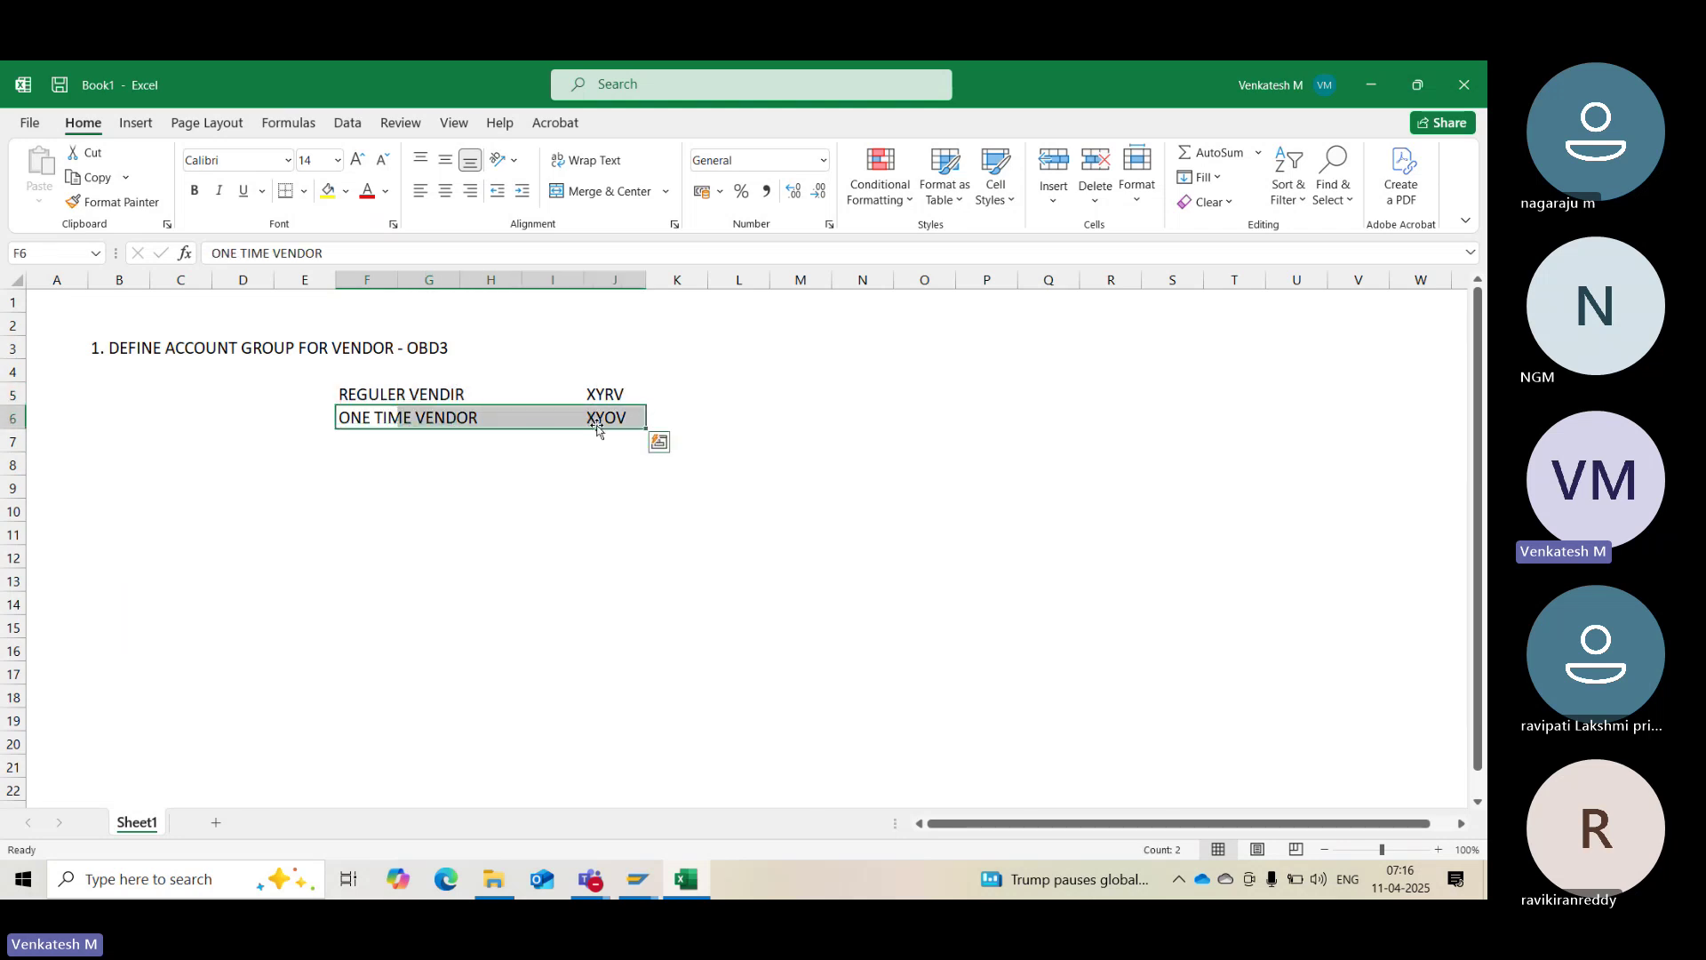
left_click_drag(366, 391, 638, 406)
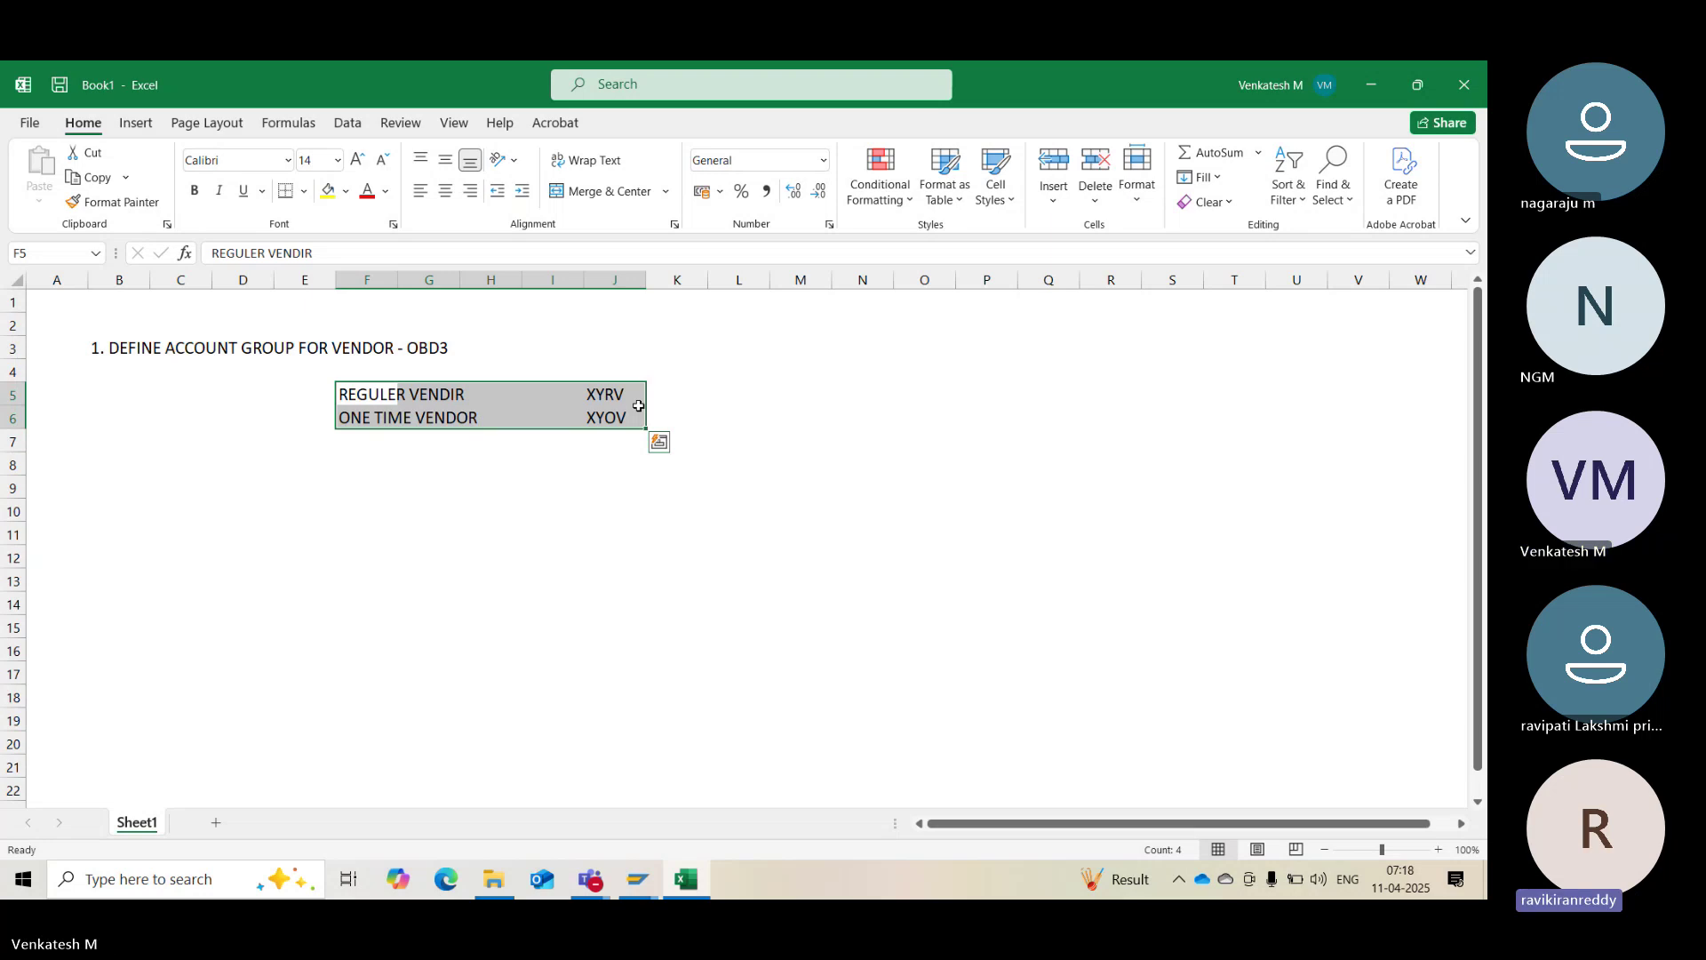
key("Down")
key("Down")
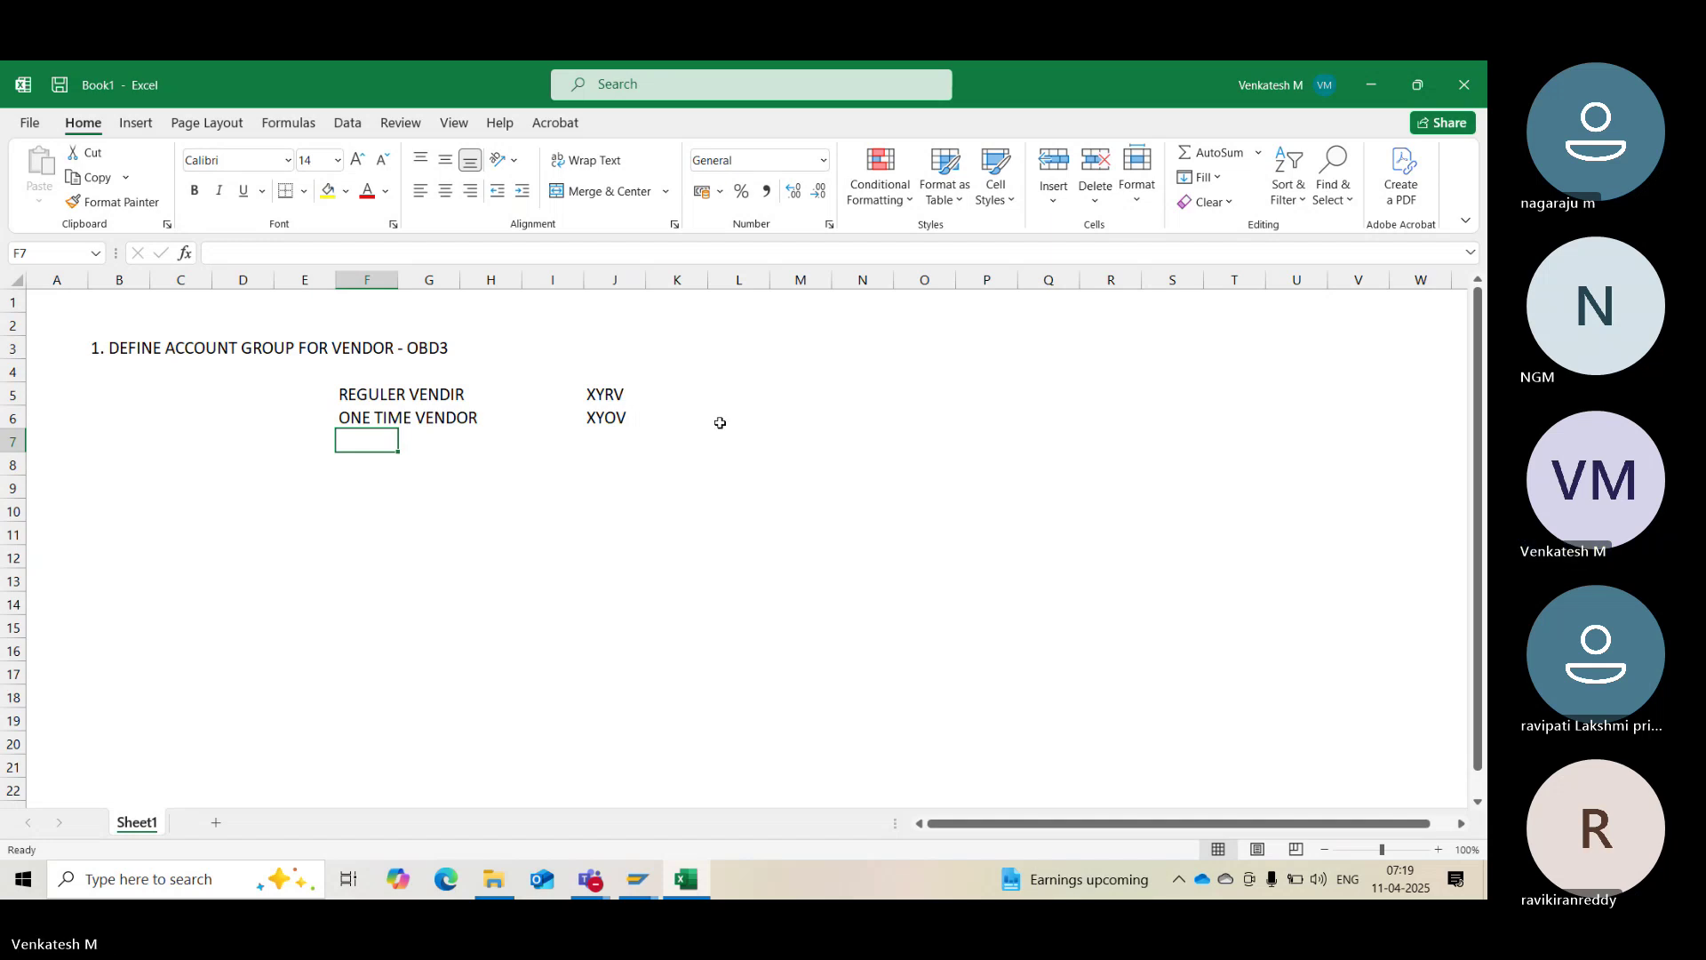
left_click(805, 441)
left_click(967, 457)
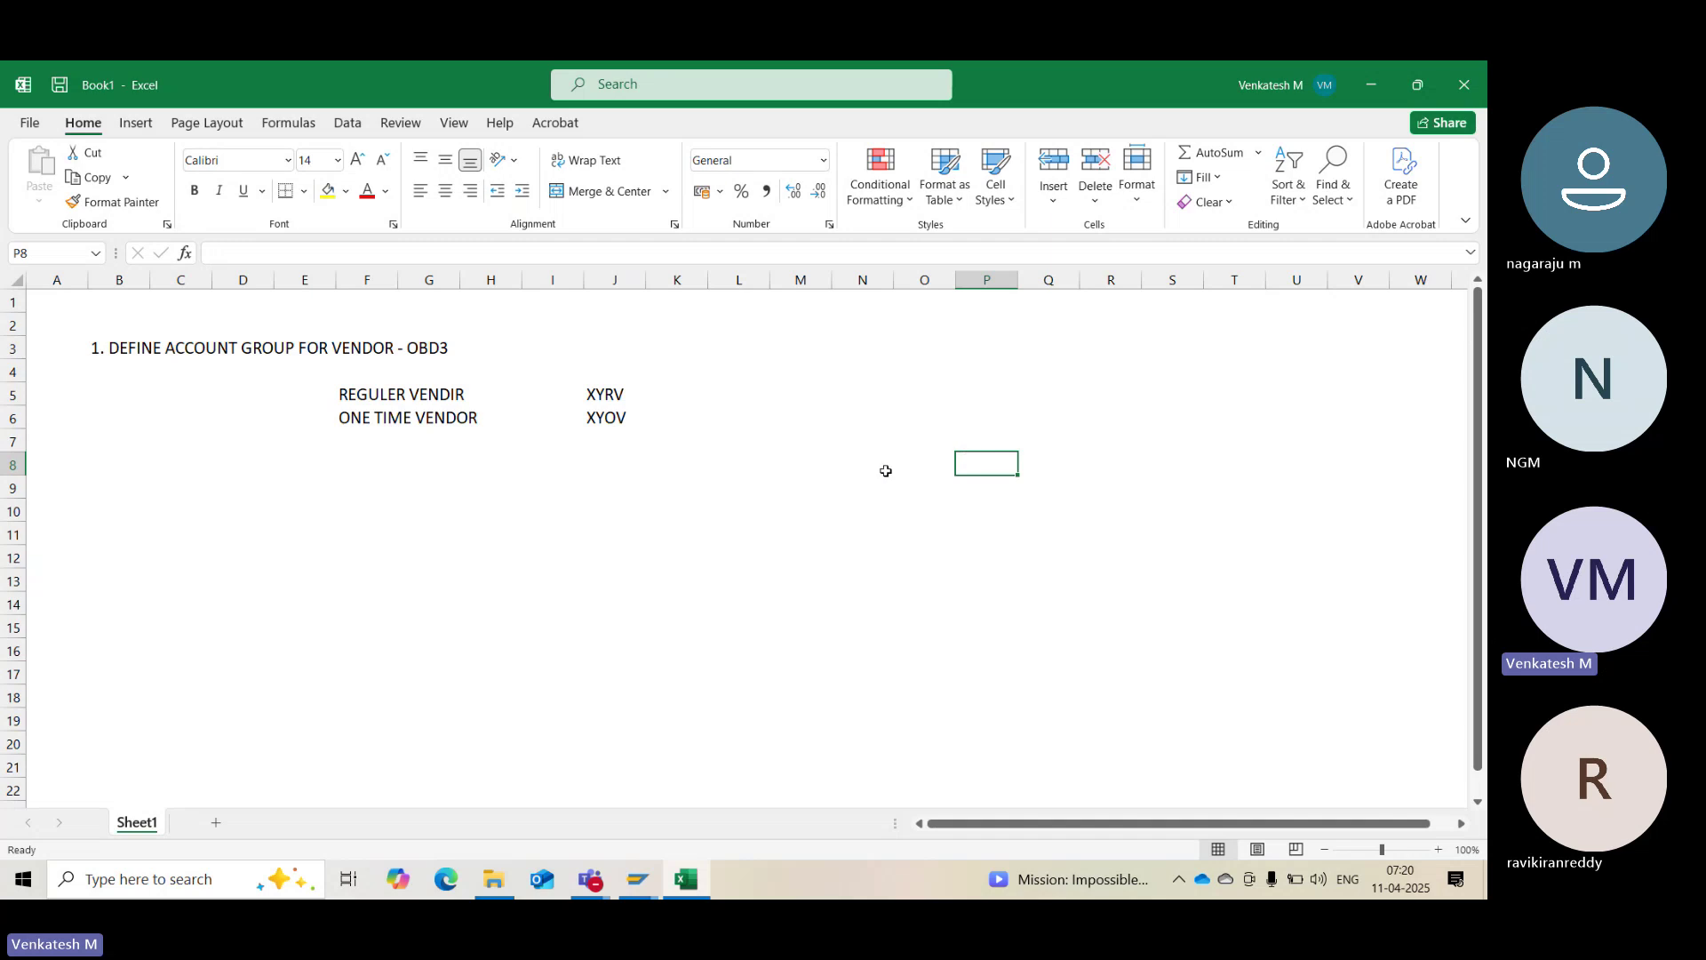
left_click_drag(344, 395, 608, 385)
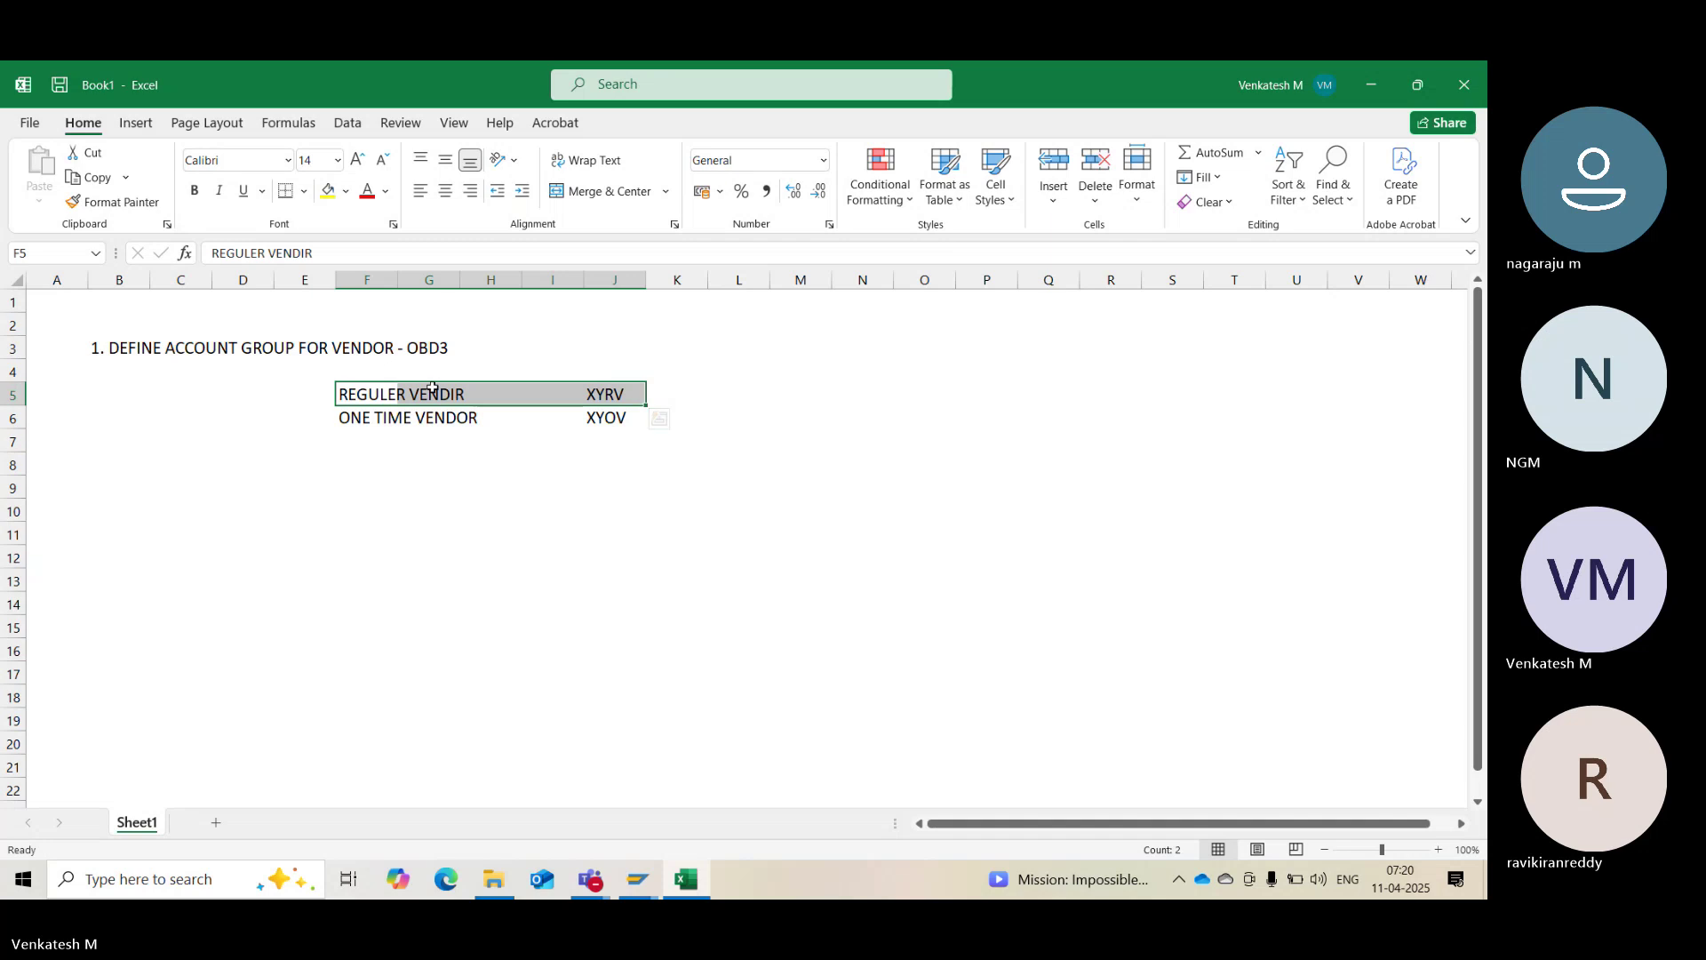
left_click_drag(369, 414, 638, 424)
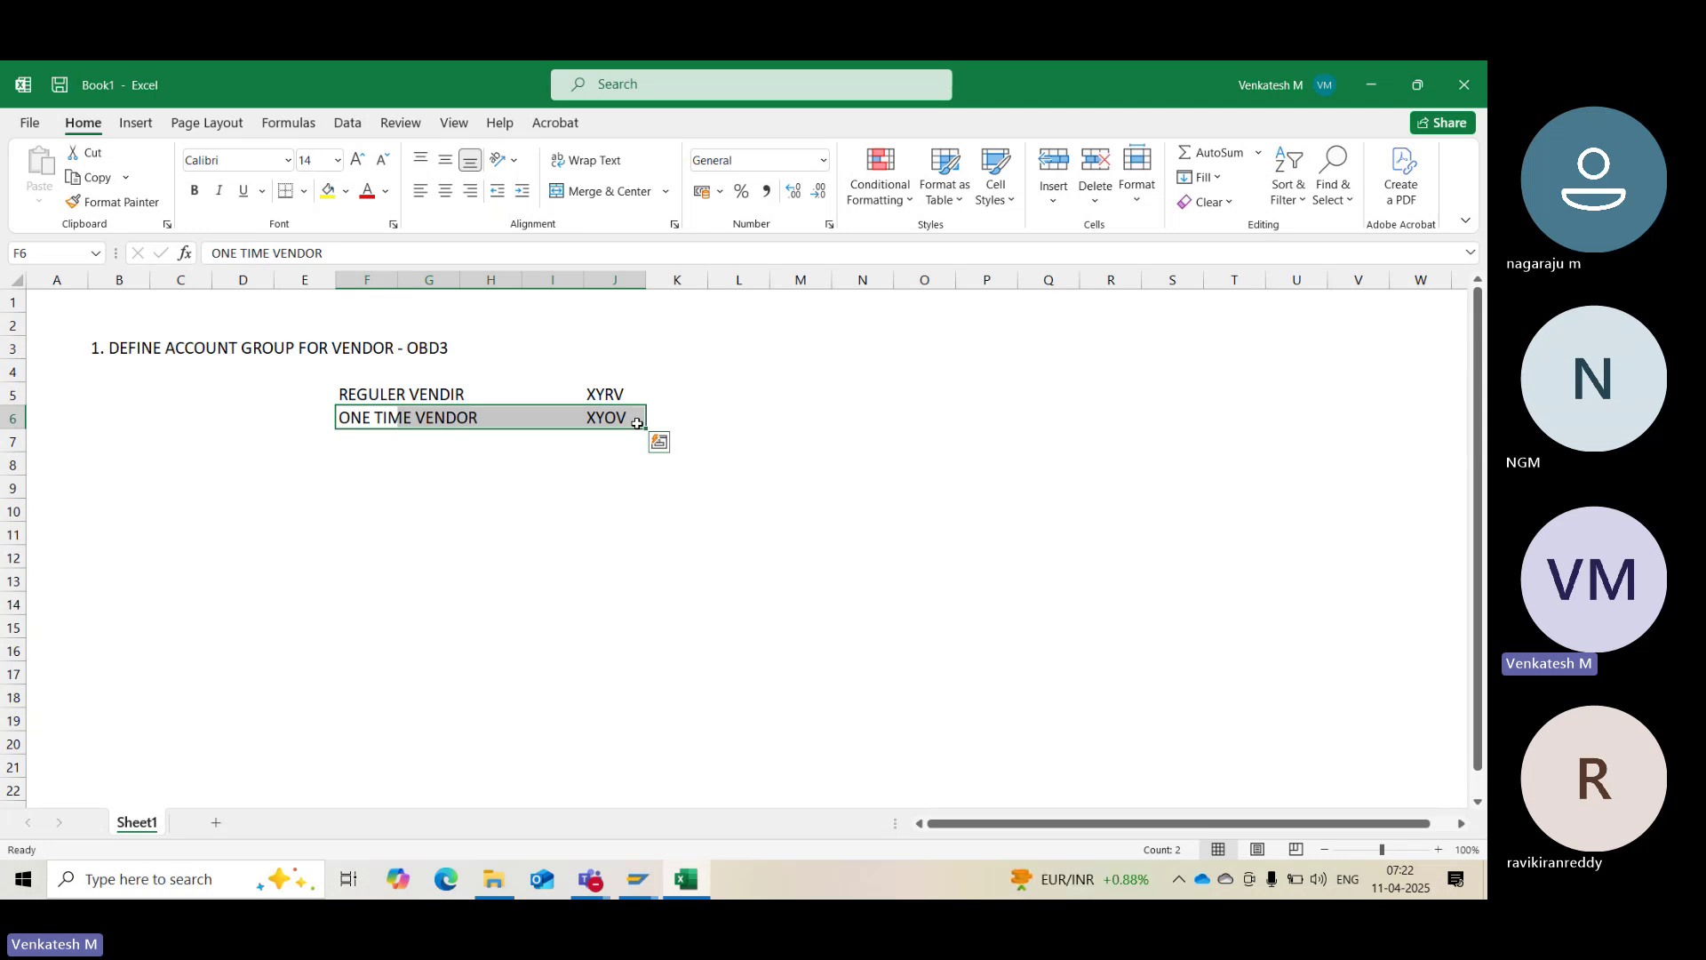
left_click(355, 438)
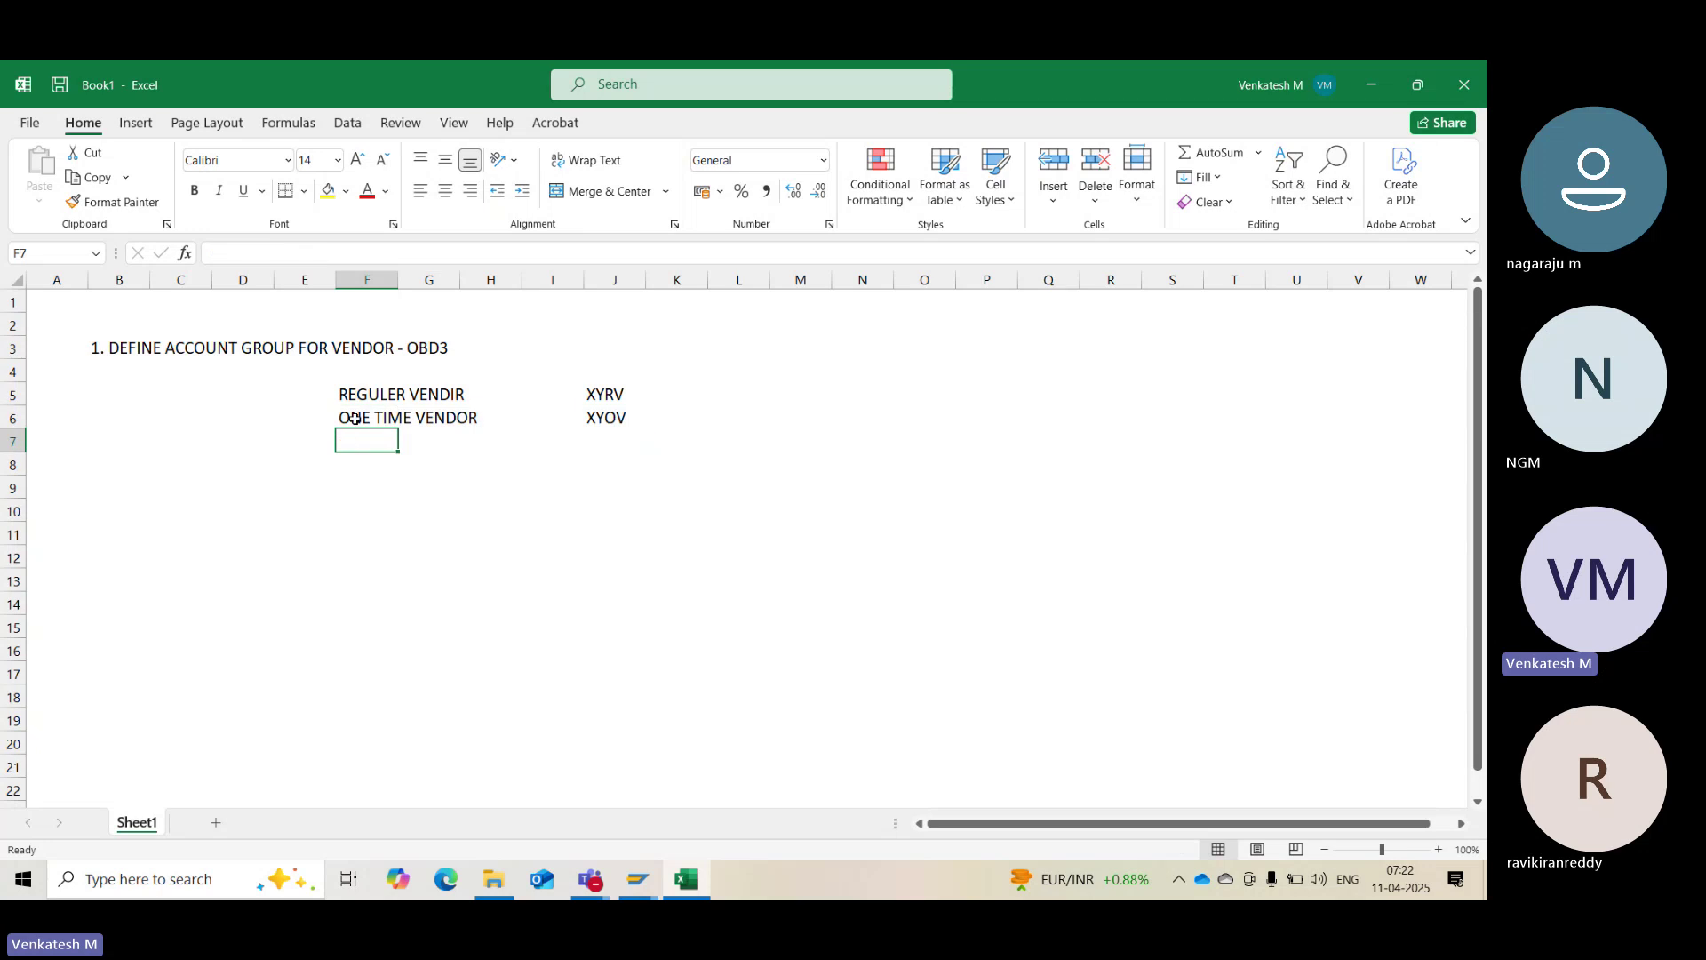
left_click_drag(355, 418, 597, 418)
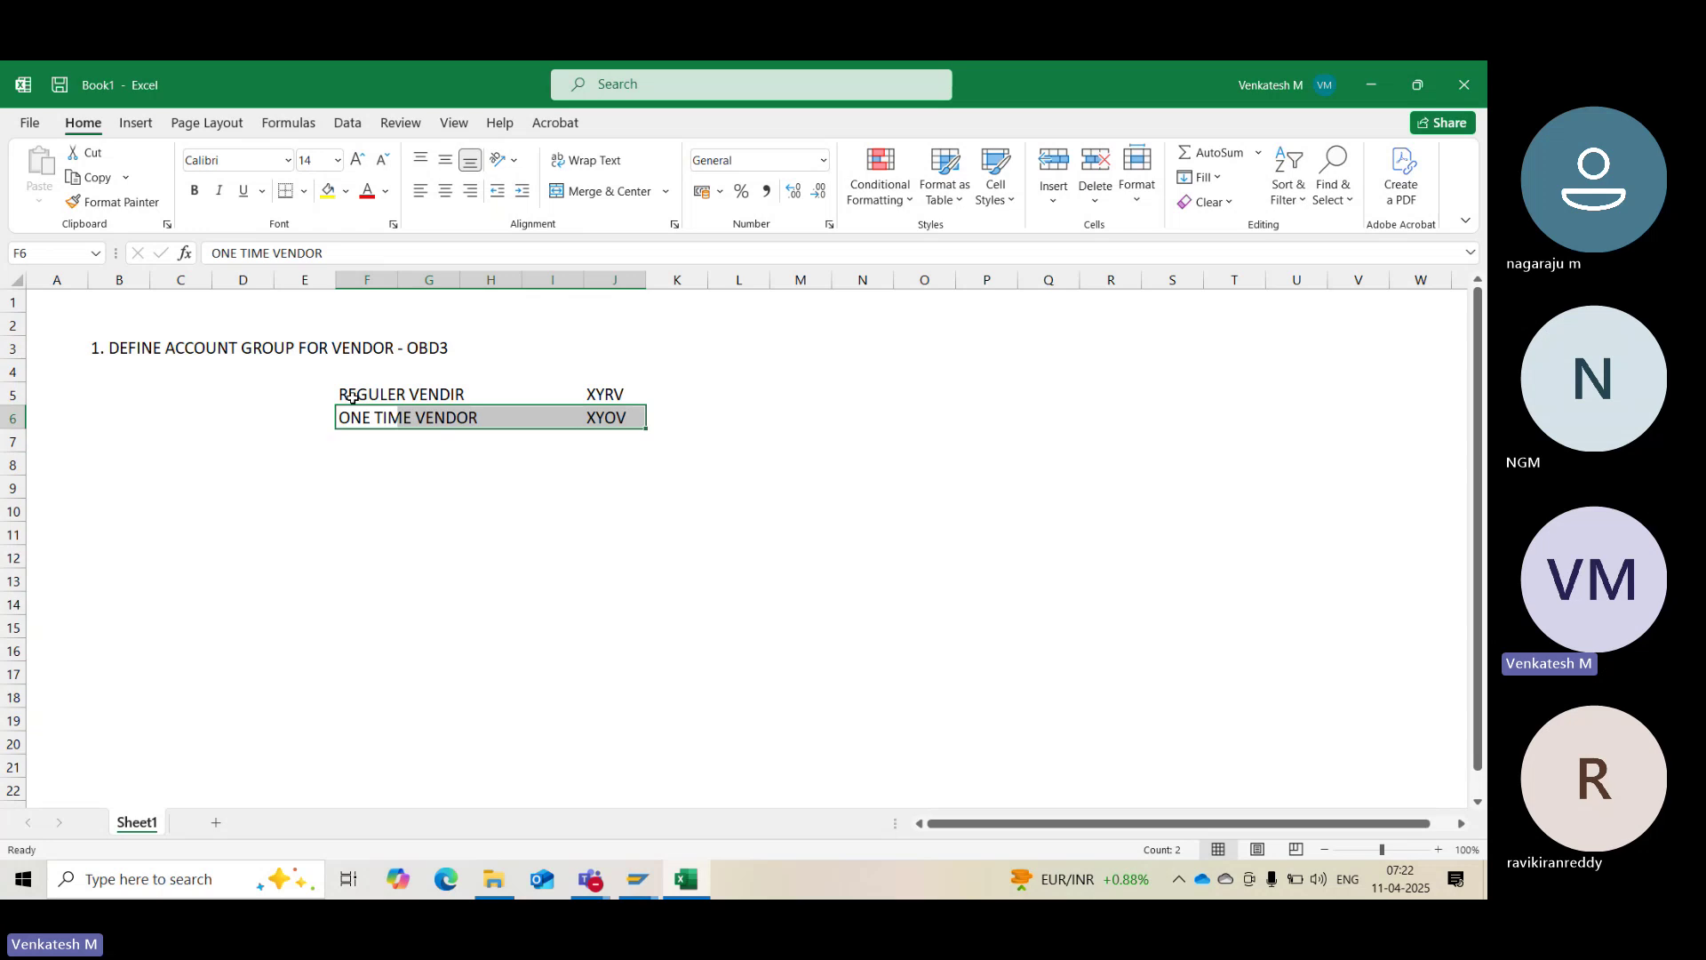
left_click_drag(367, 414, 595, 418)
Enter the step heading "2. CREATE NUMBER RANGES FOR THE ACCOUNT GROUP" in B9
left_click(112, 496)
type("2. ")
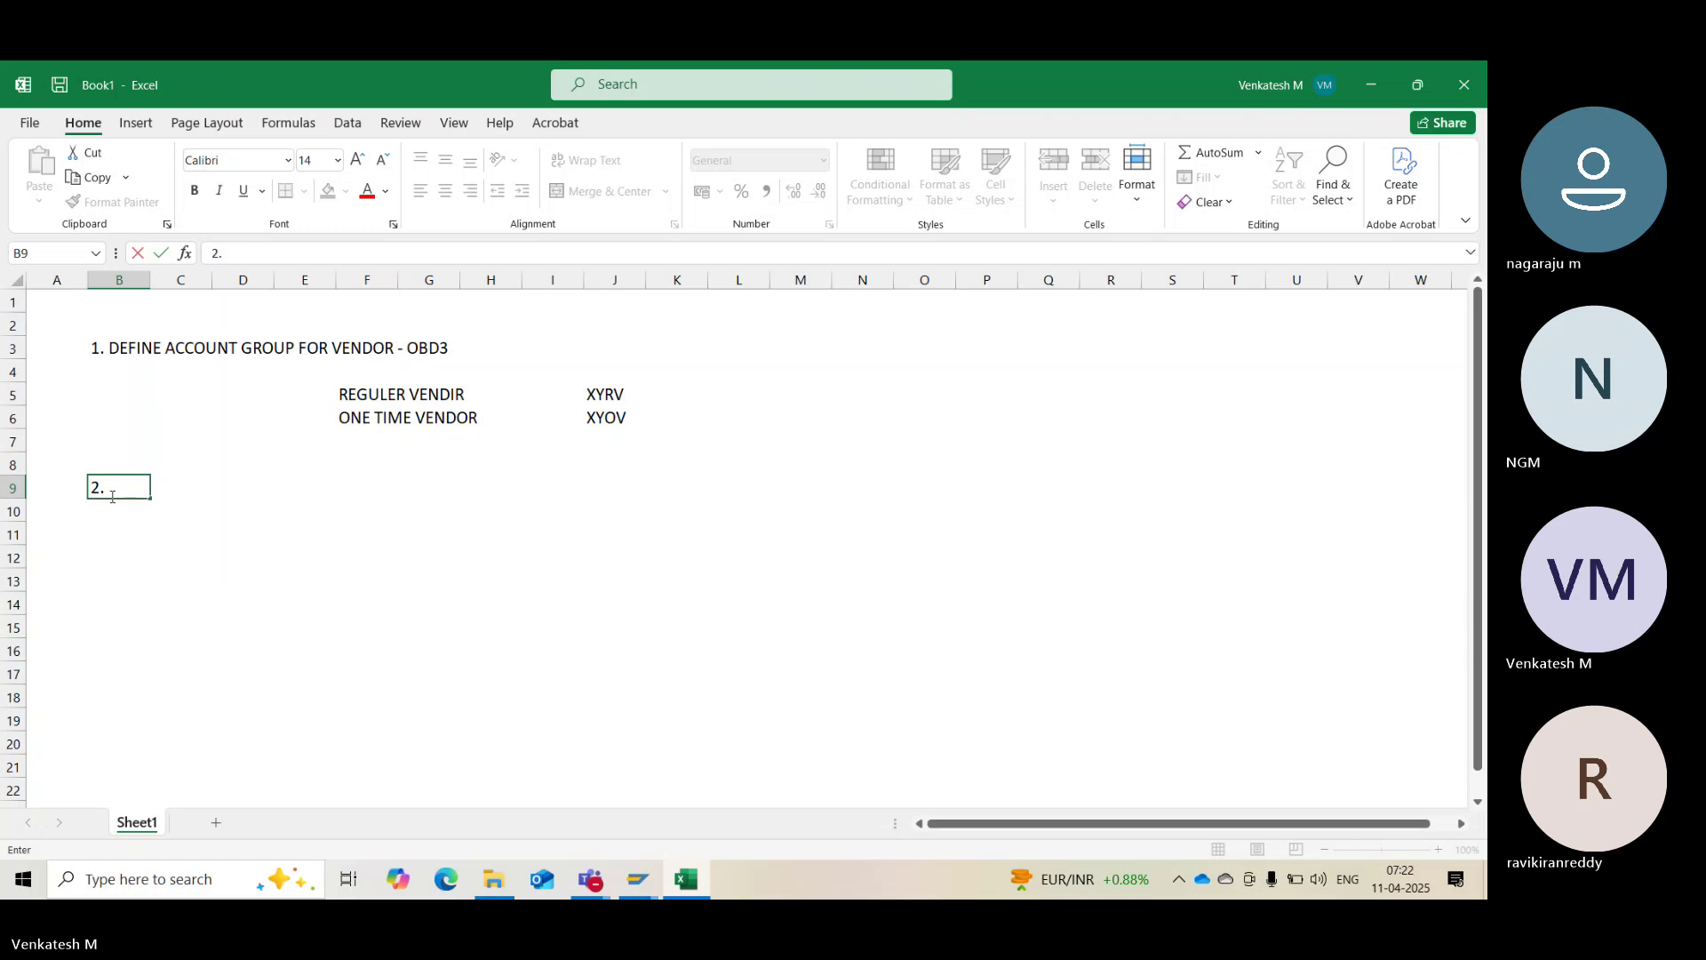
type("CREATE N")
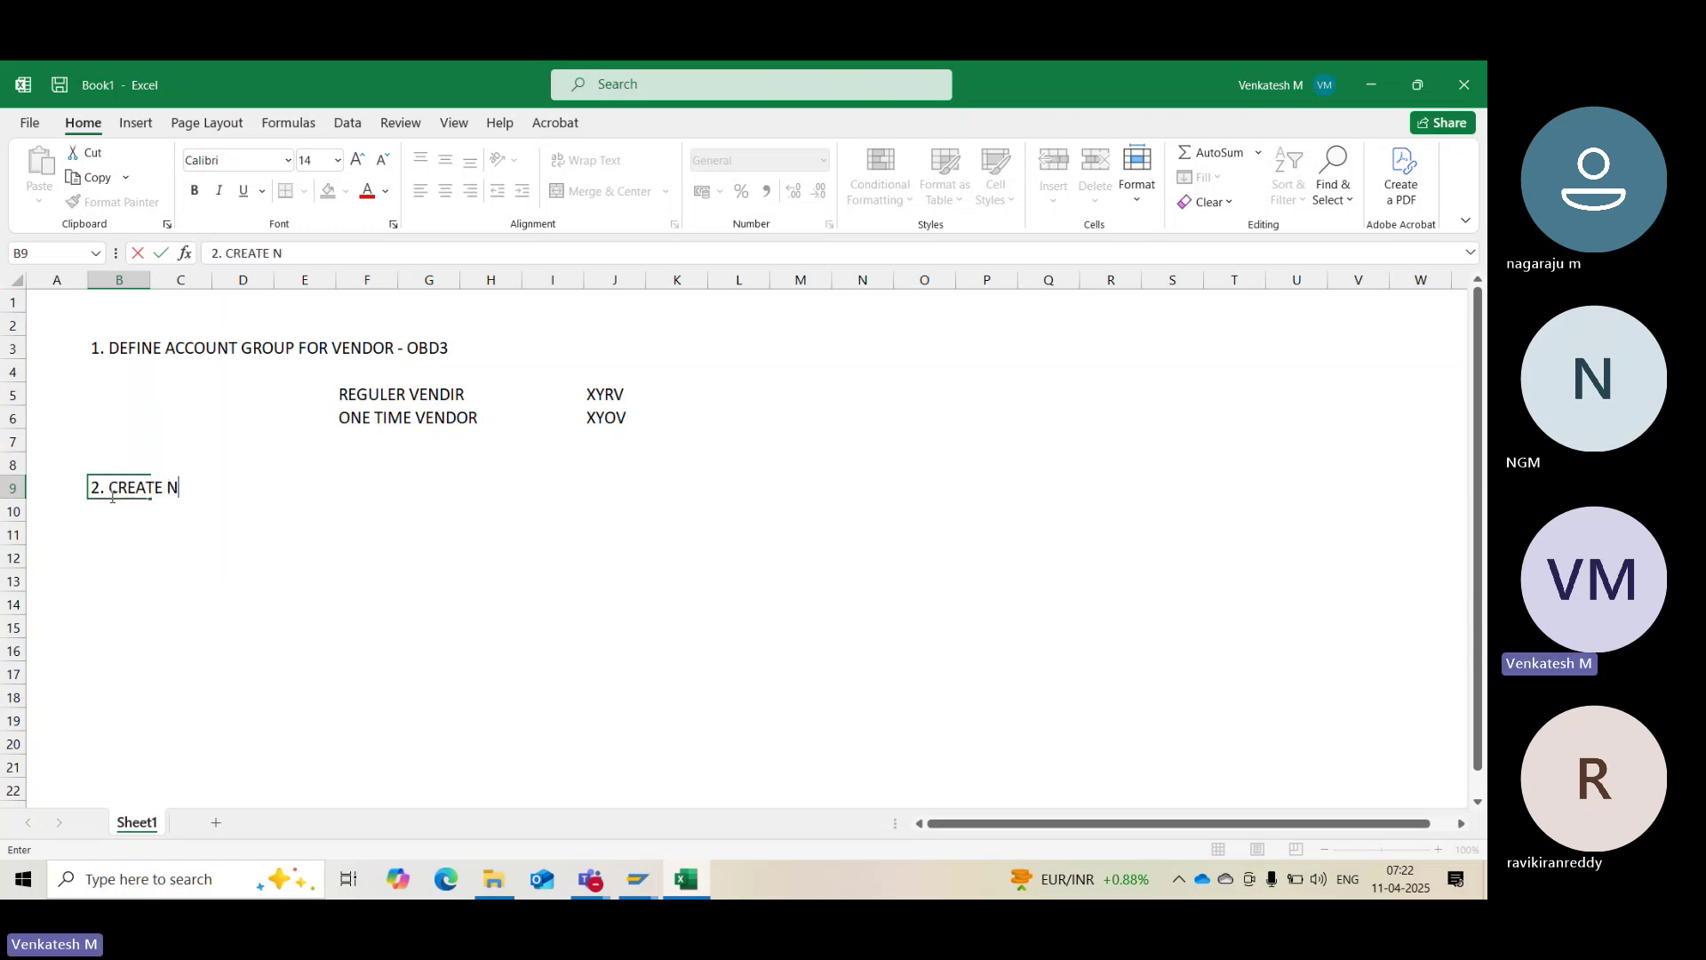
type("UMBER RANGE")
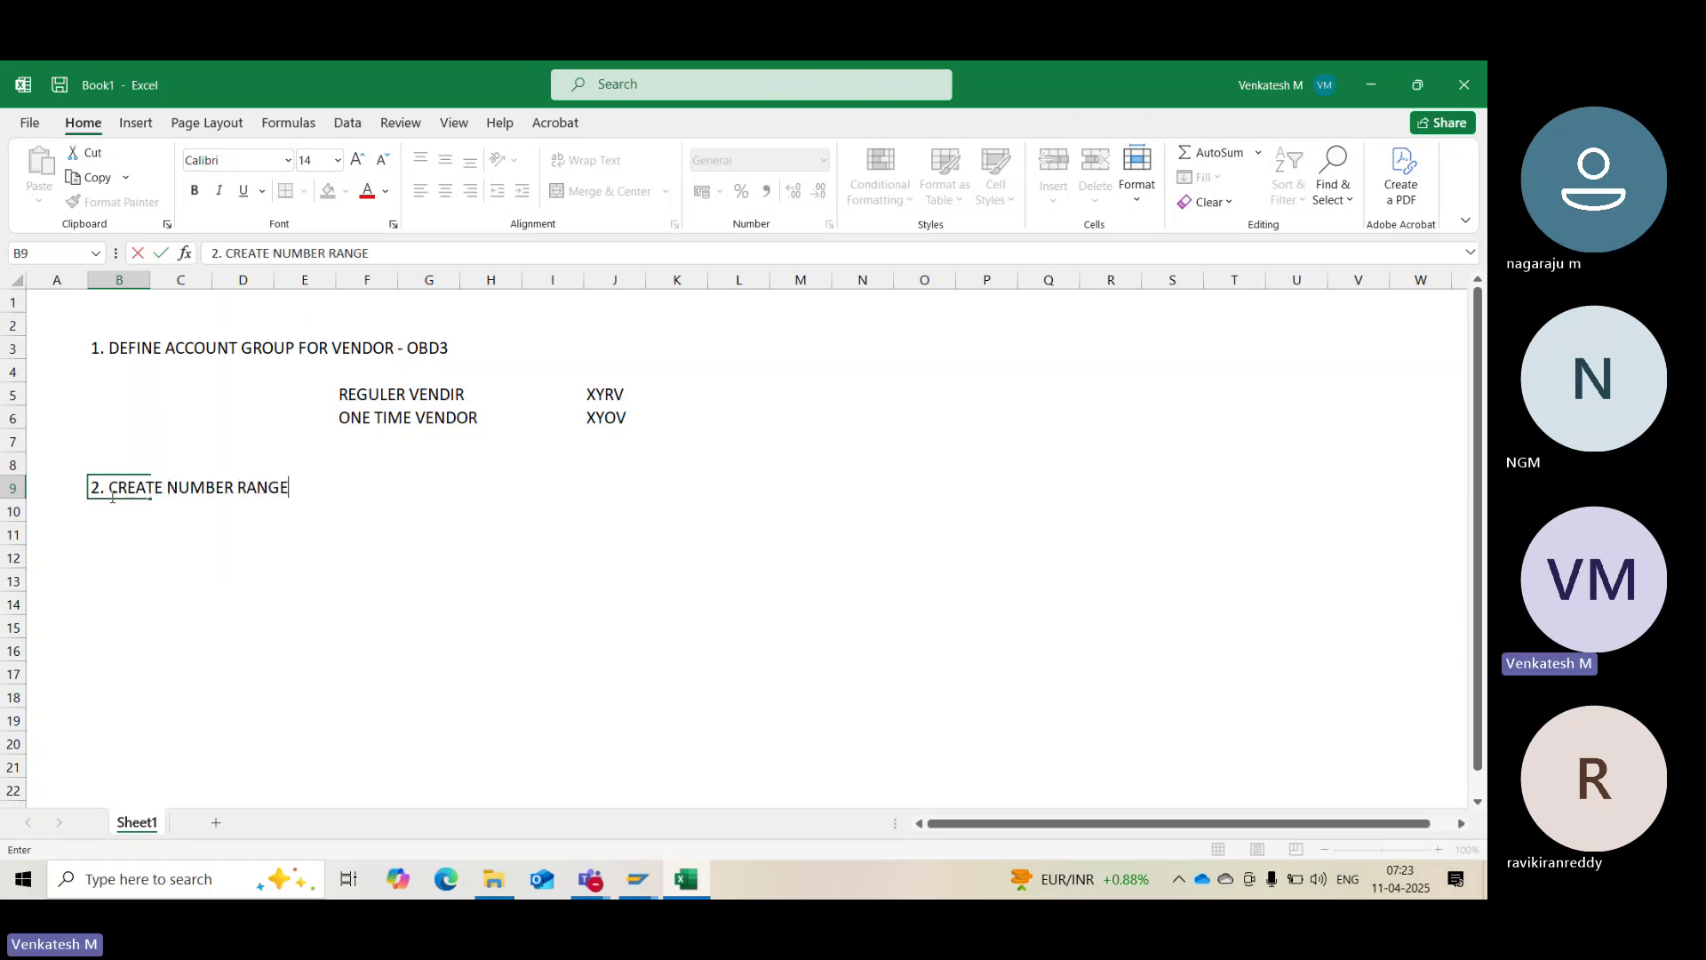
type("S FOR")
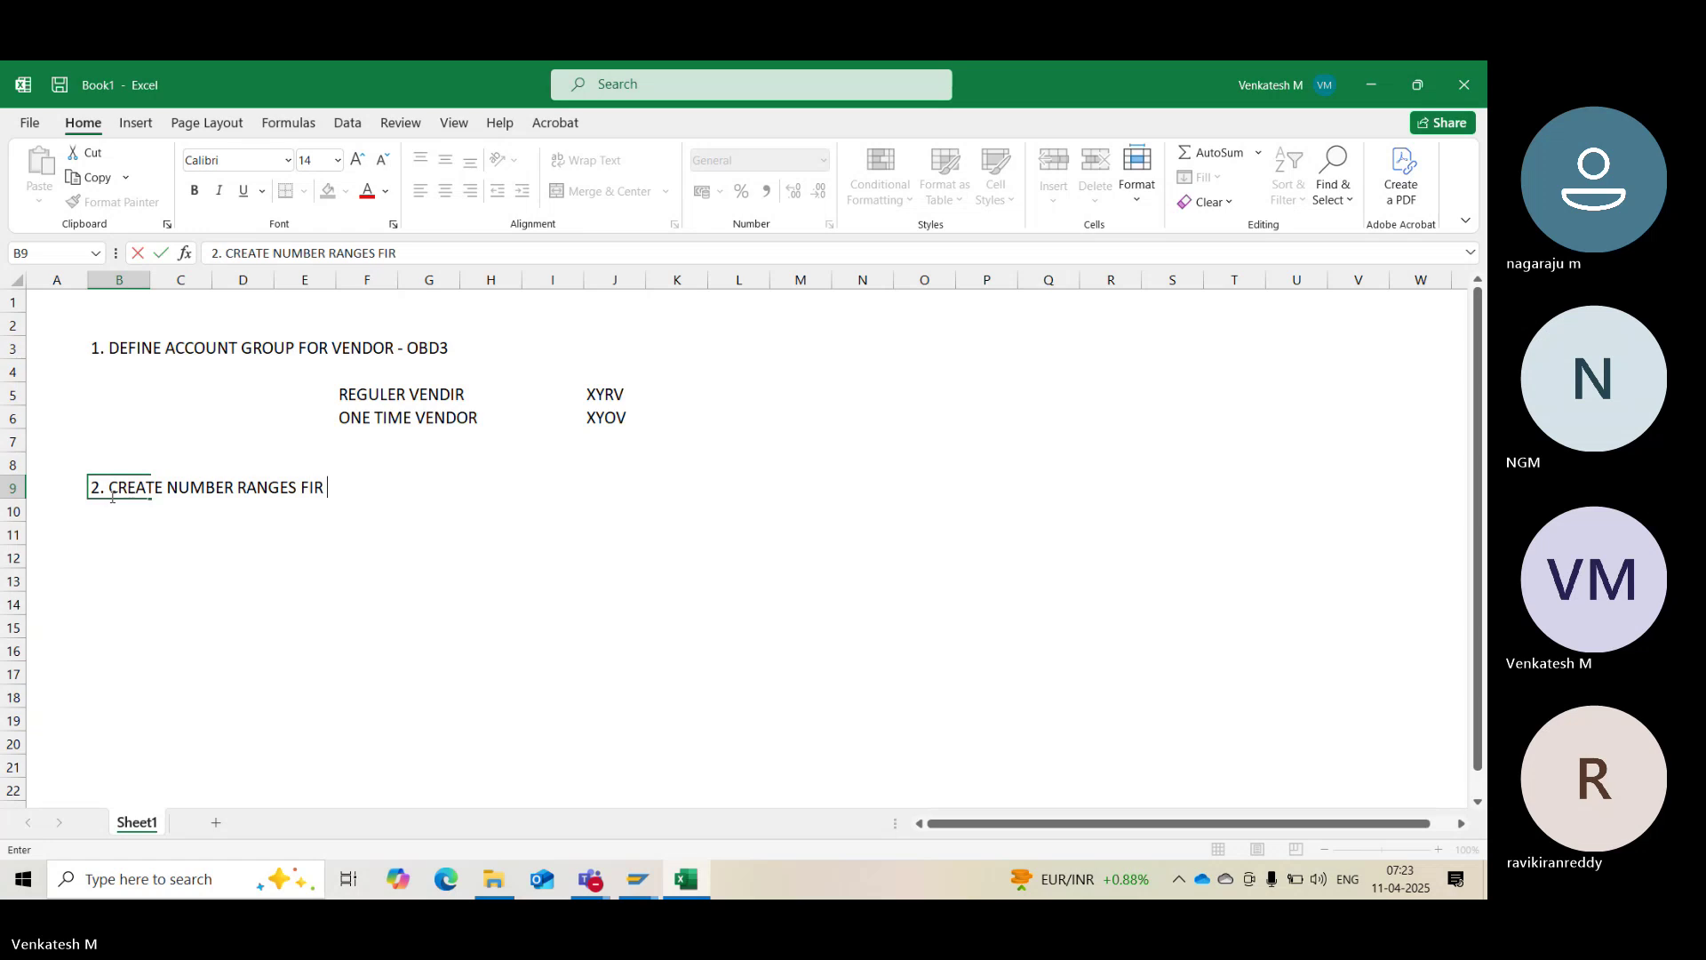
key("BackSpace")
key("BackSpace")
type("OR T")
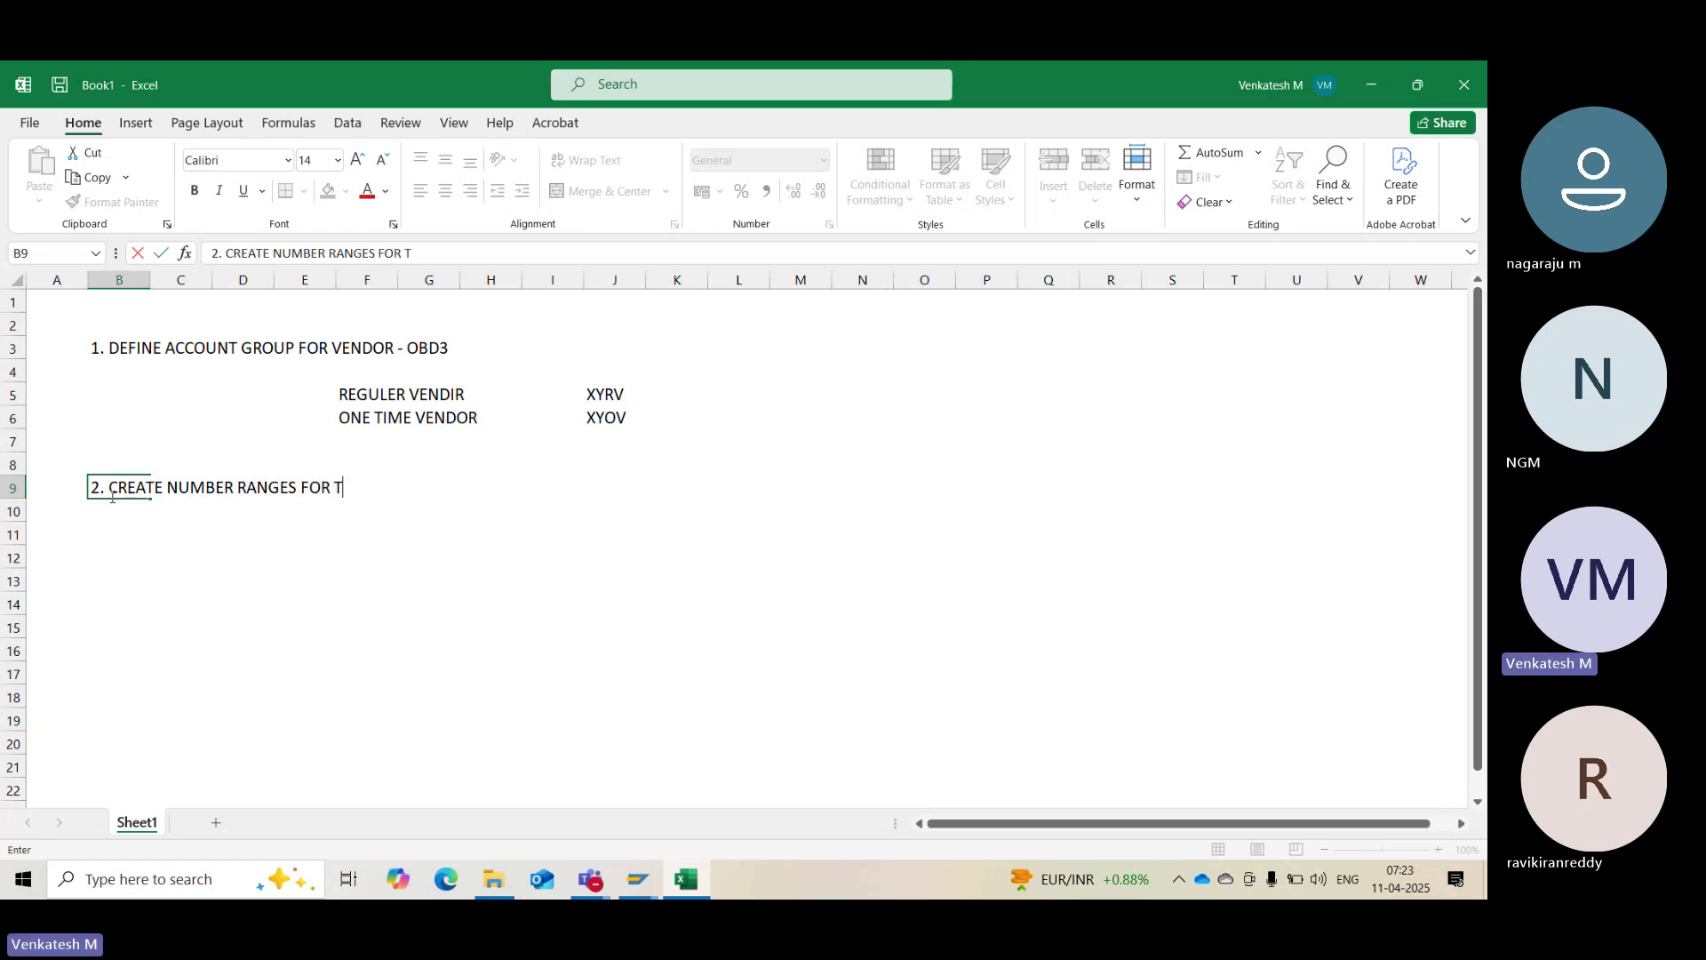
type("HE ACCOUNT GROUP")
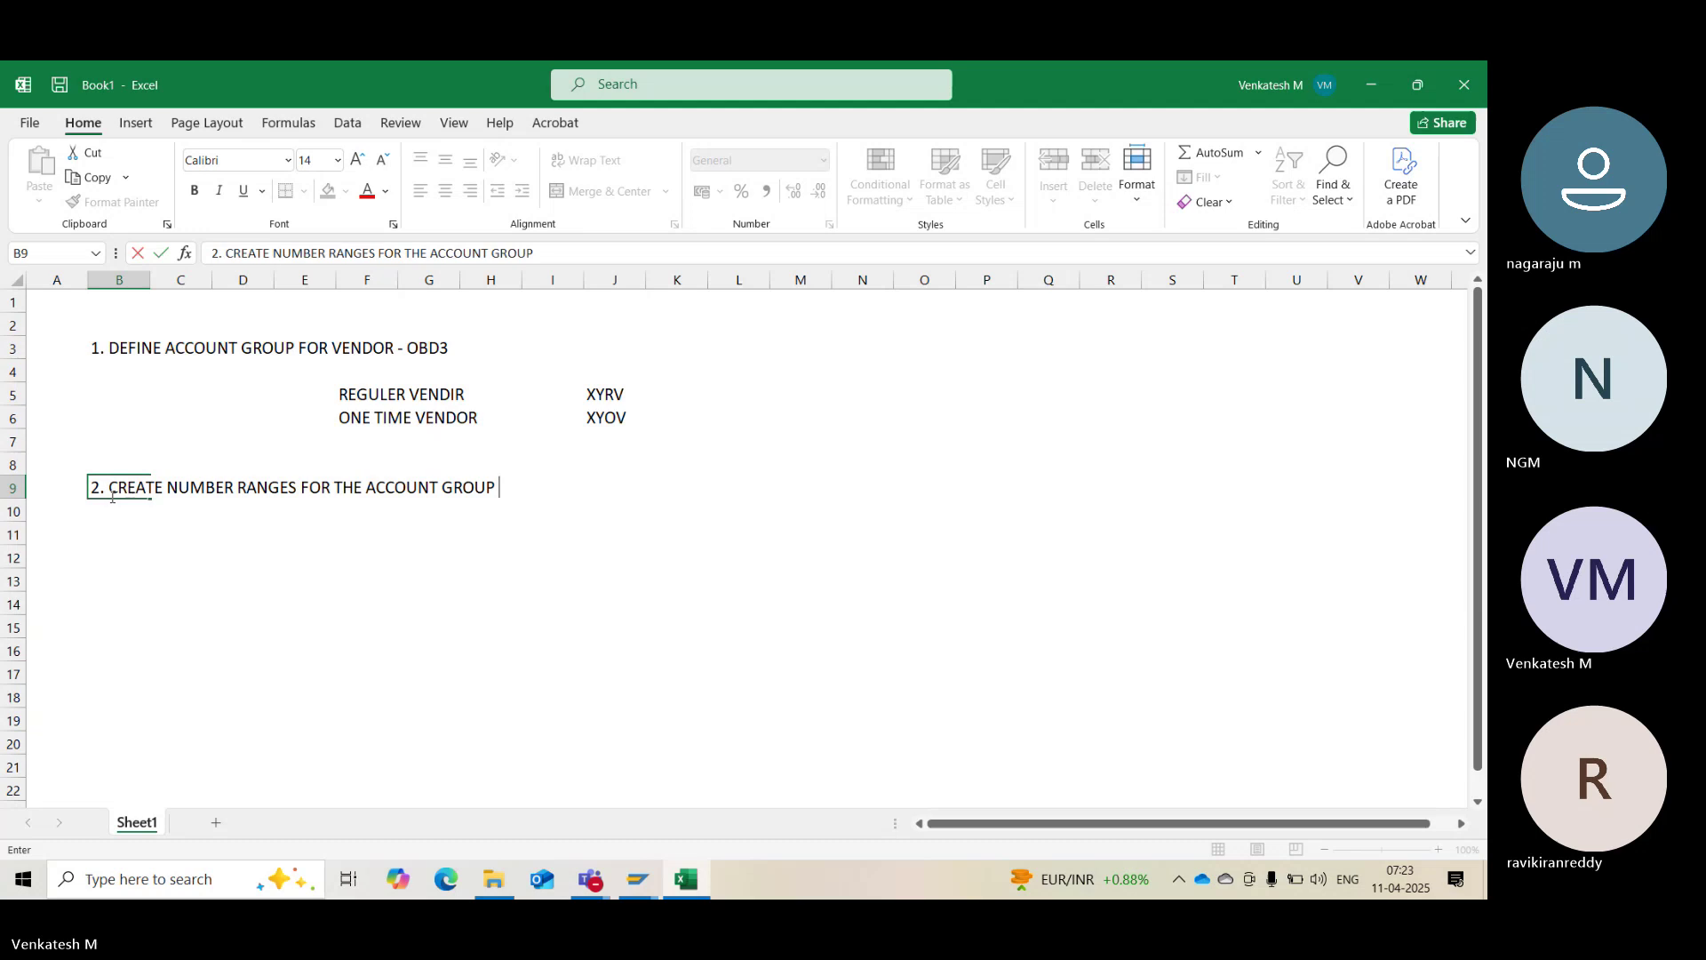
key("Return")
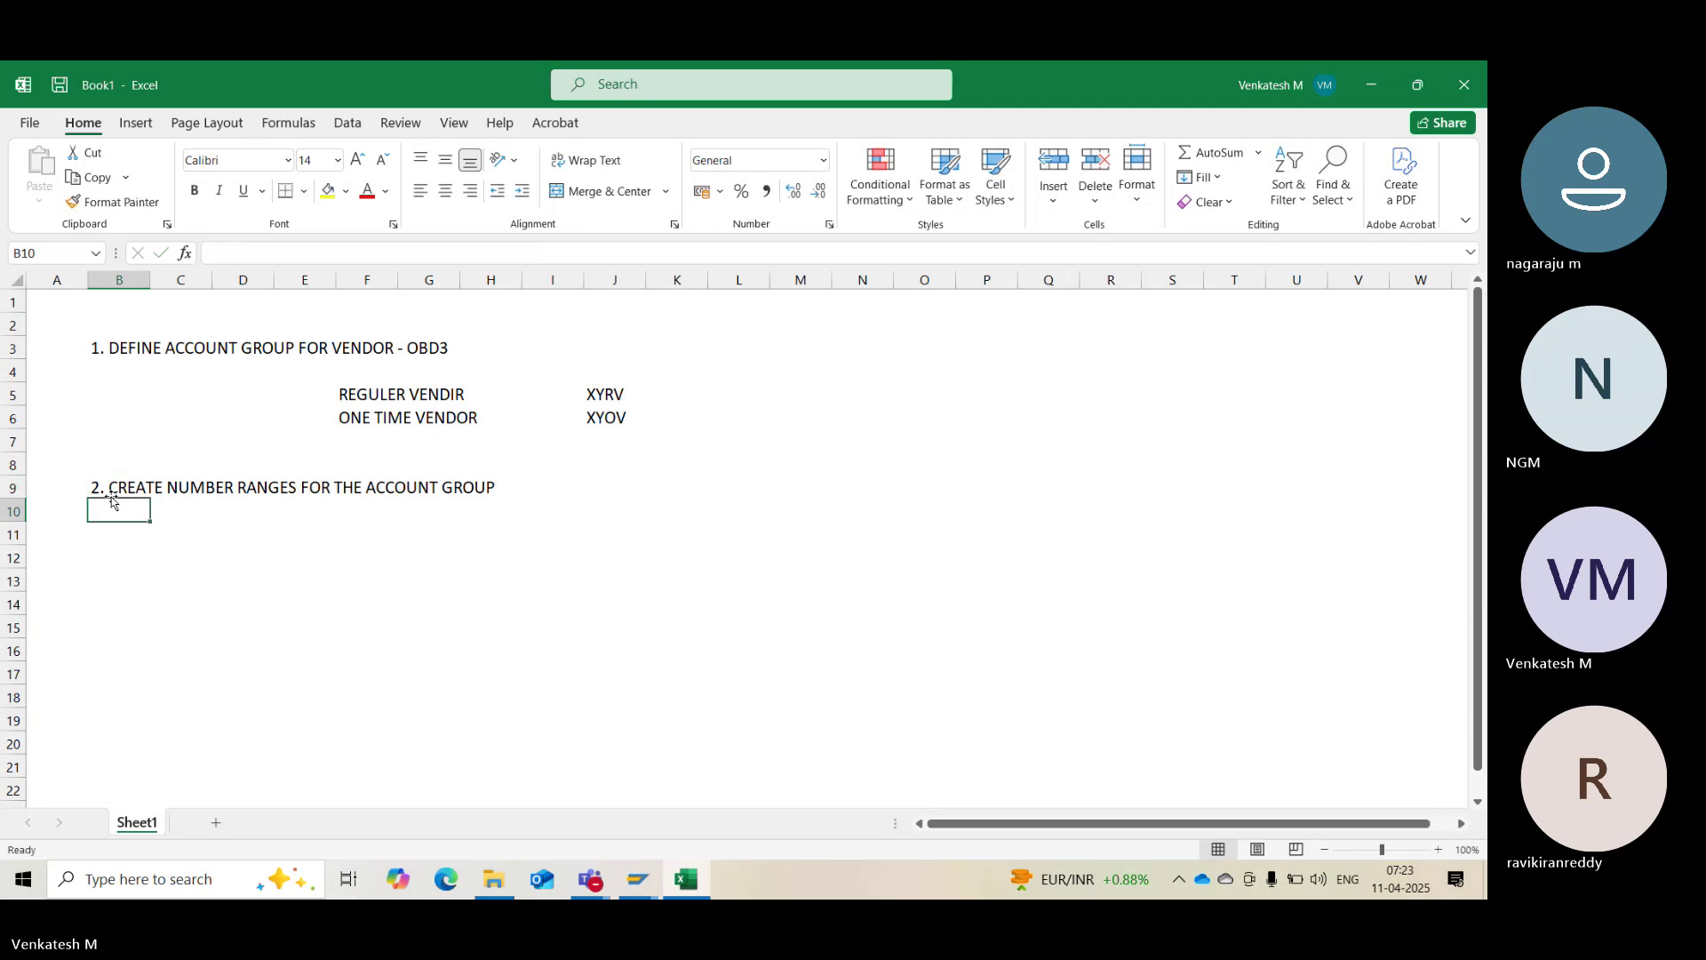
Add the heading "GL ACCOUNT GROUPS" in P8 for a comparison example
left_click(995, 491)
left_click(1000, 458)
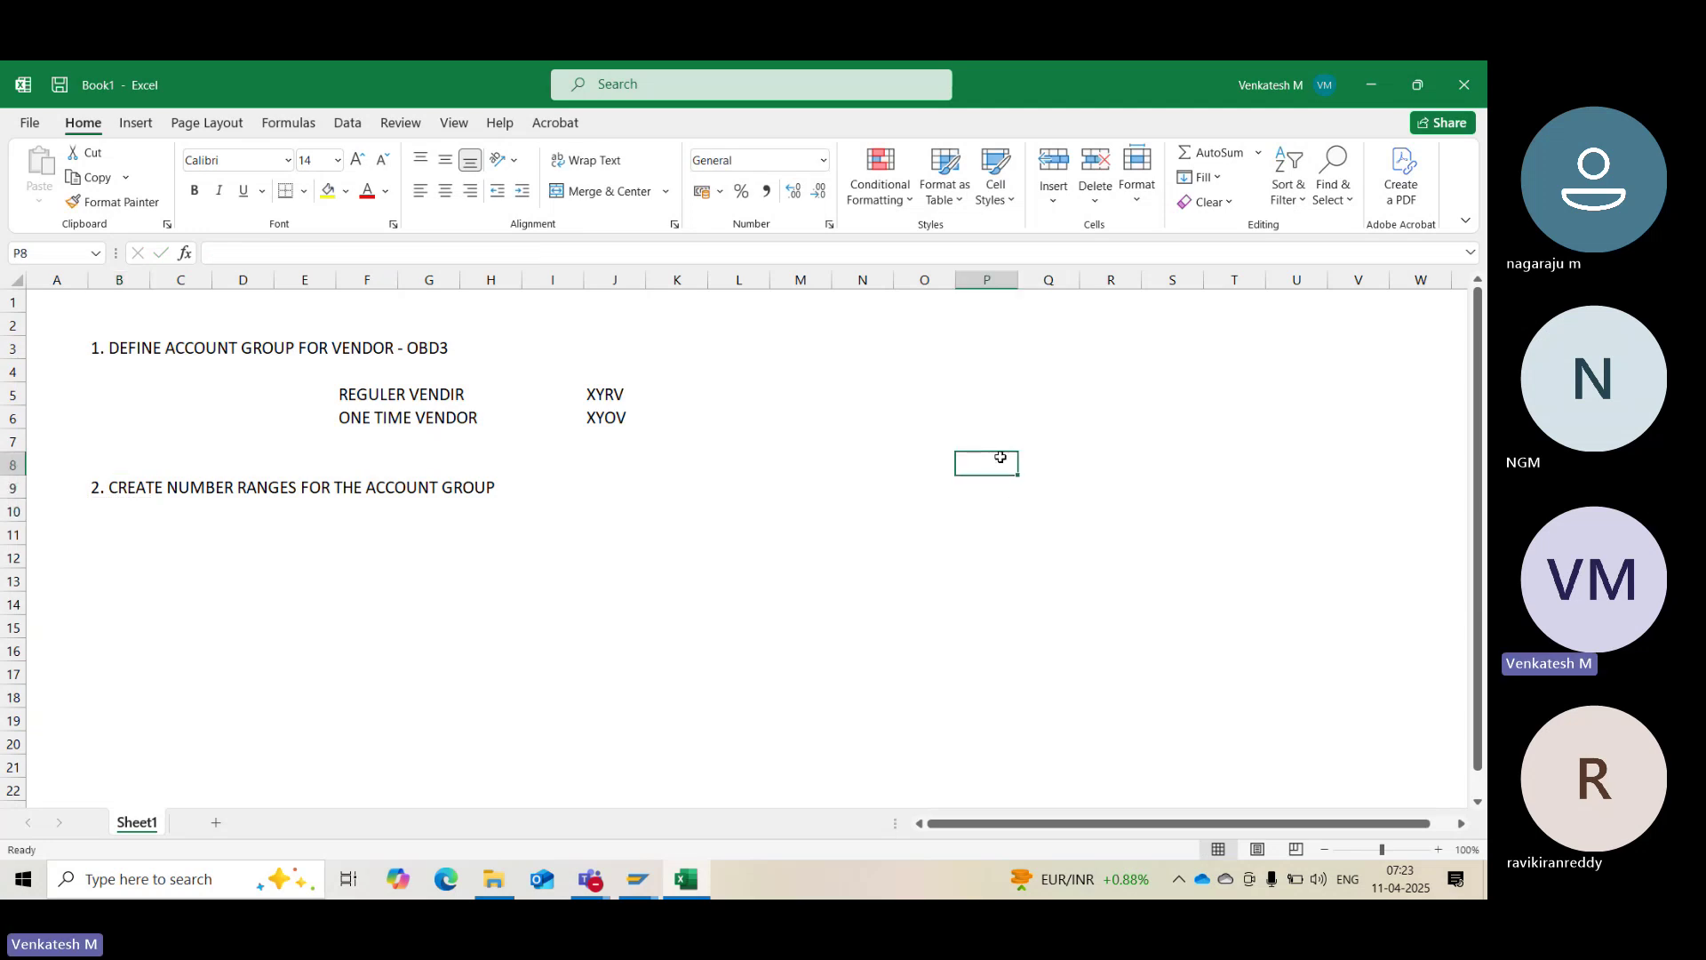
type("GL A")
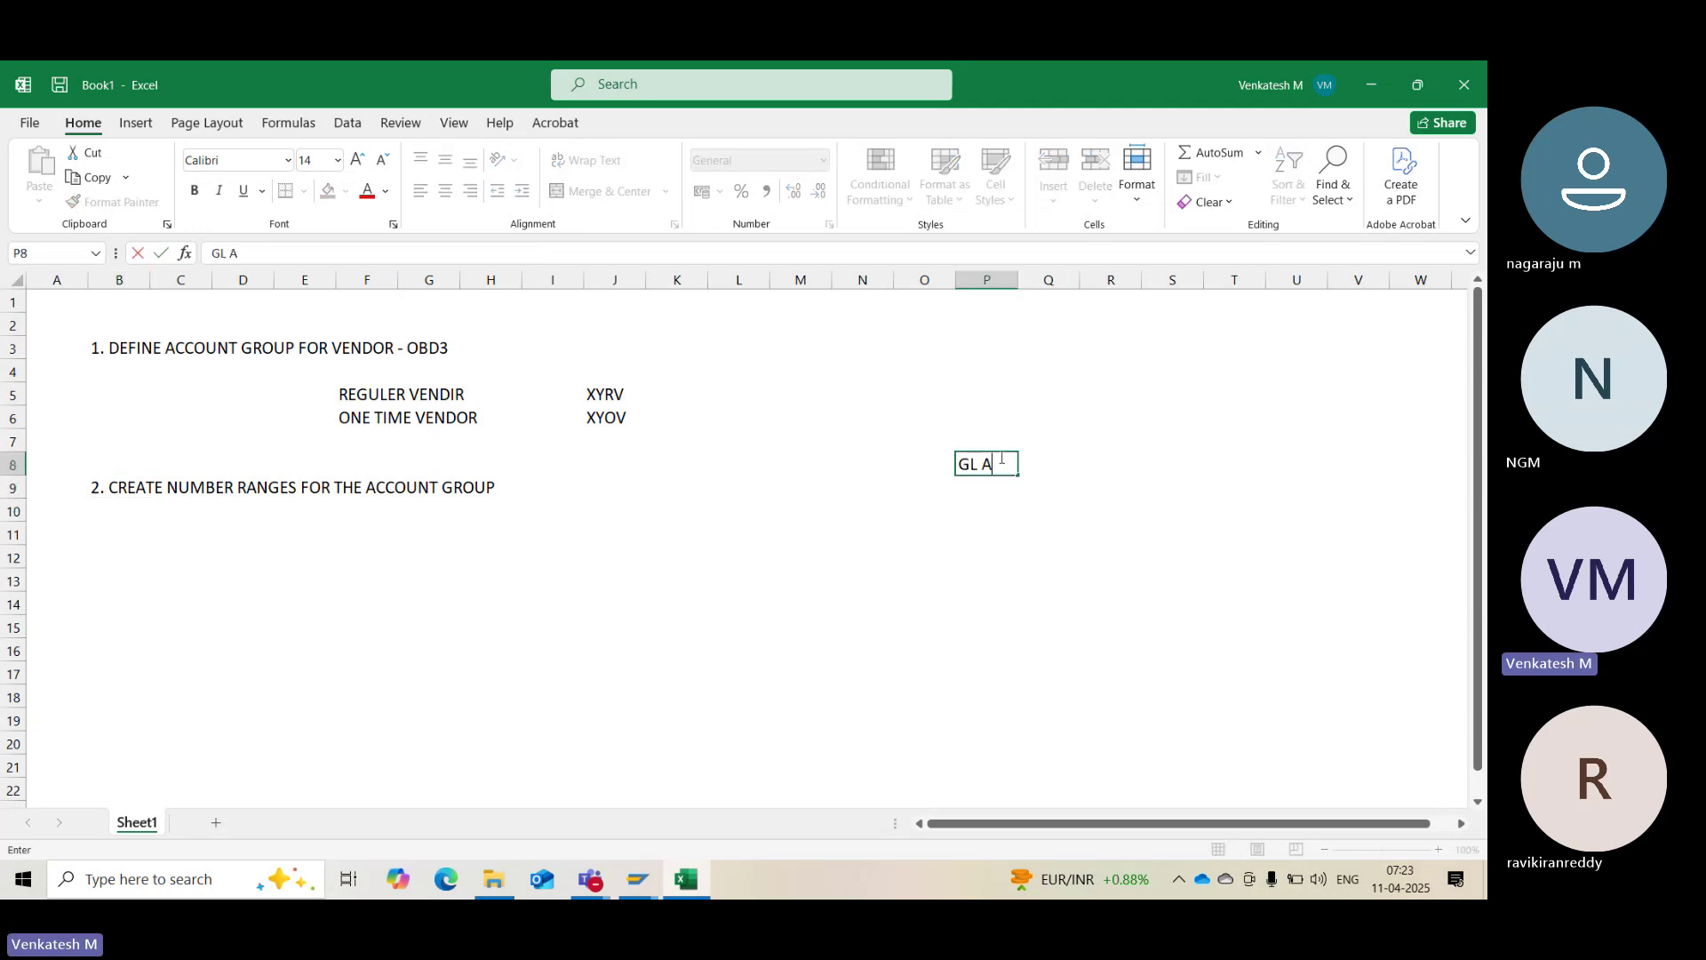
type("CCOUNT GROUPS")
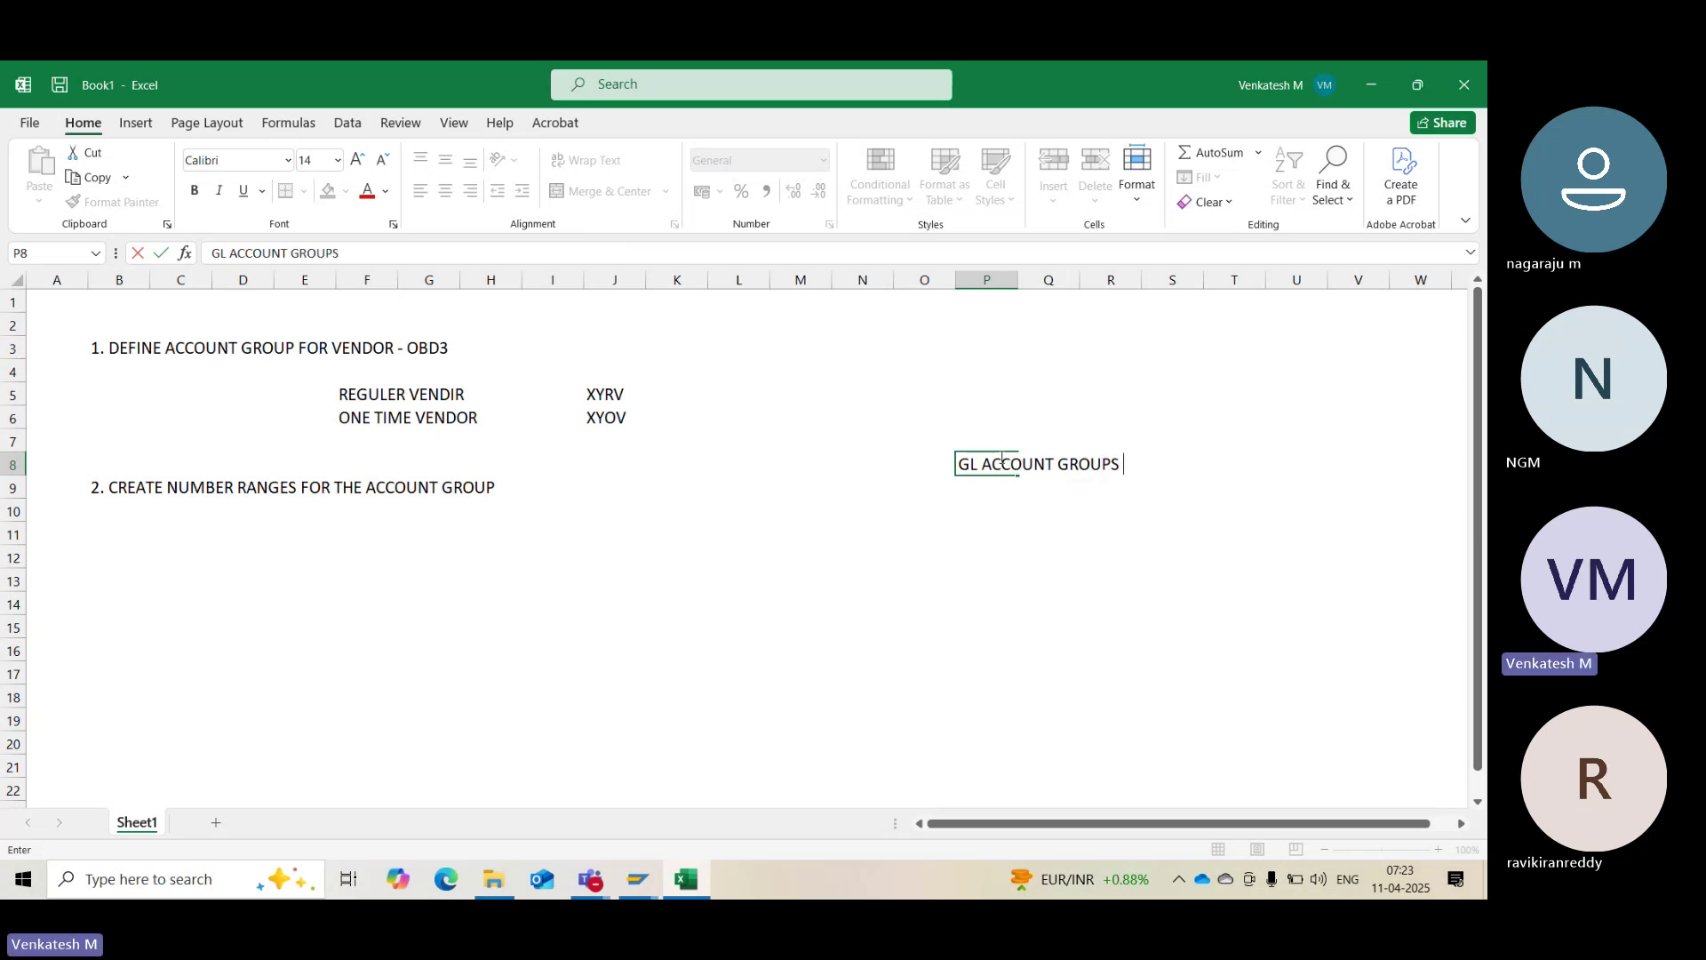
key("Return")
key("Return")
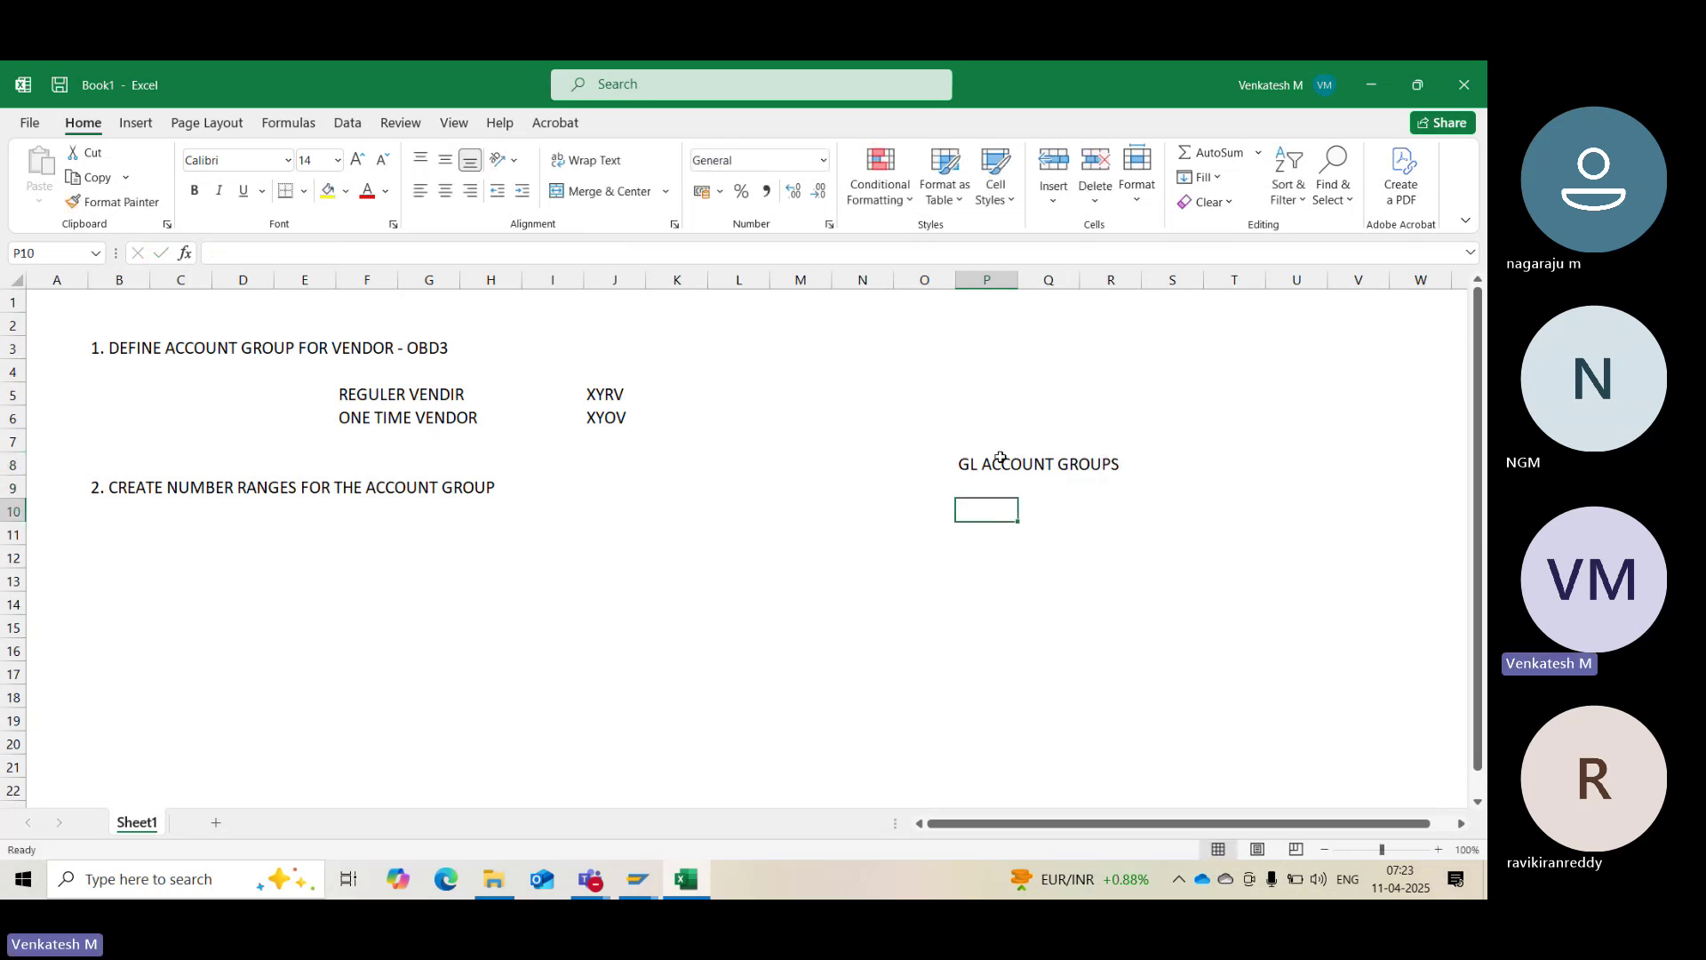
List the example ranges "LAIB - 1000-1999" in P10 and "ASST - 2000-2999" in P11
type("LAIB - 1")
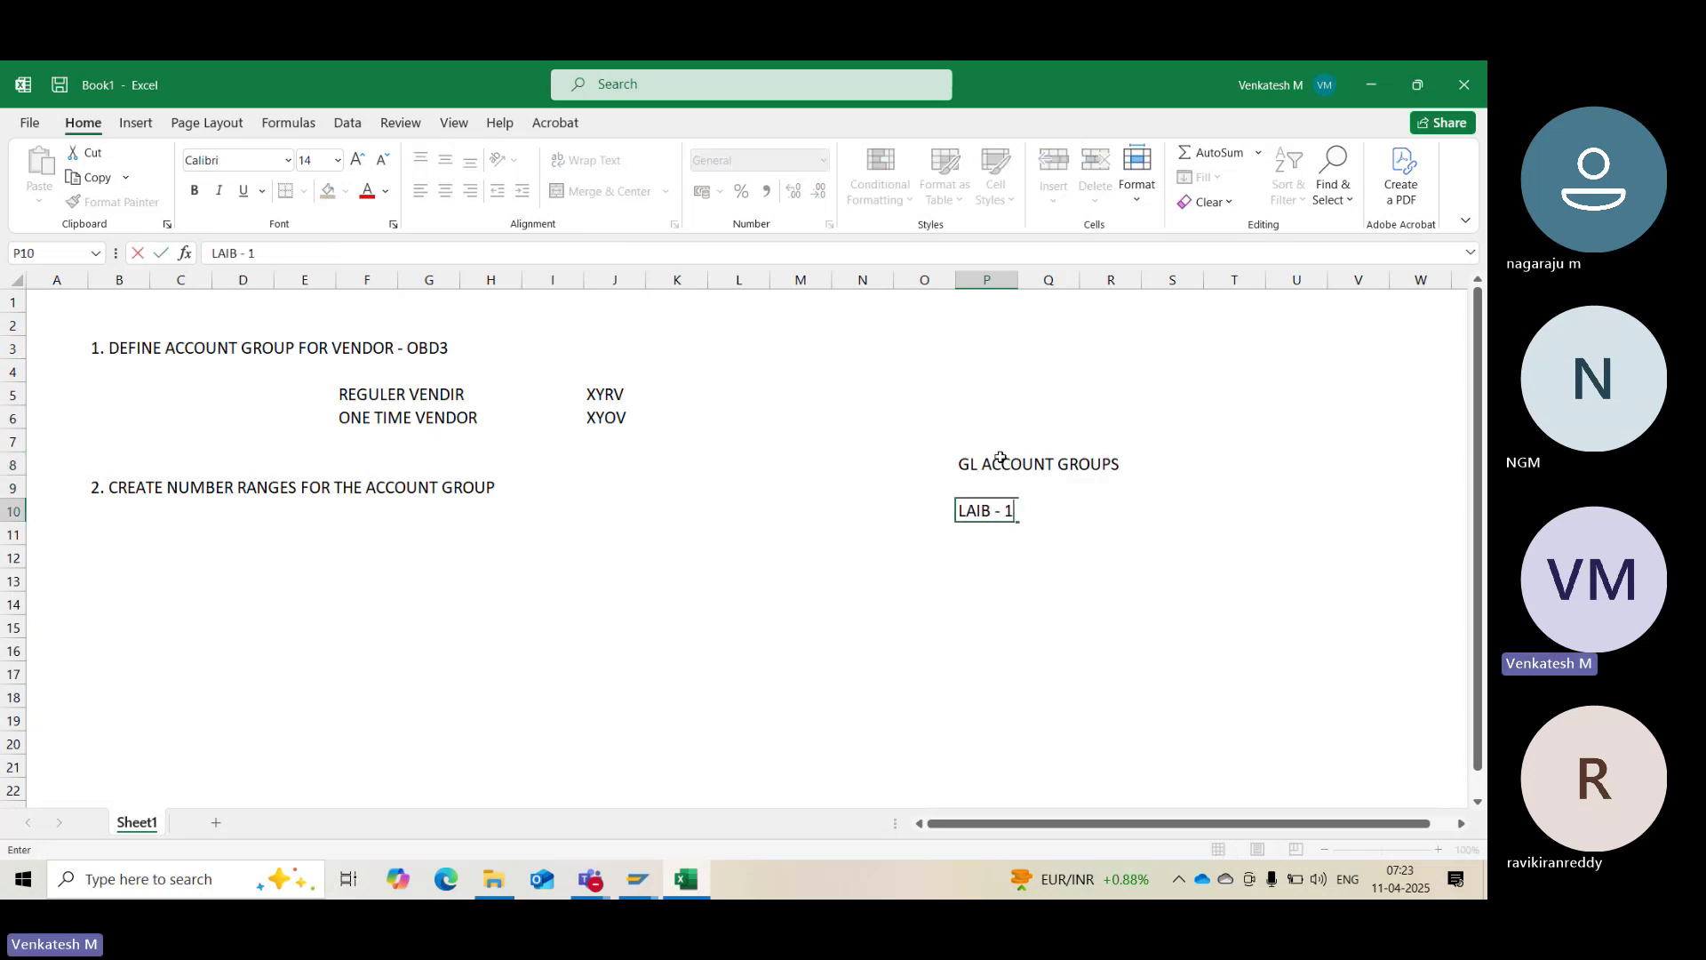
type("000-1999")
key("Return")
type("AS")
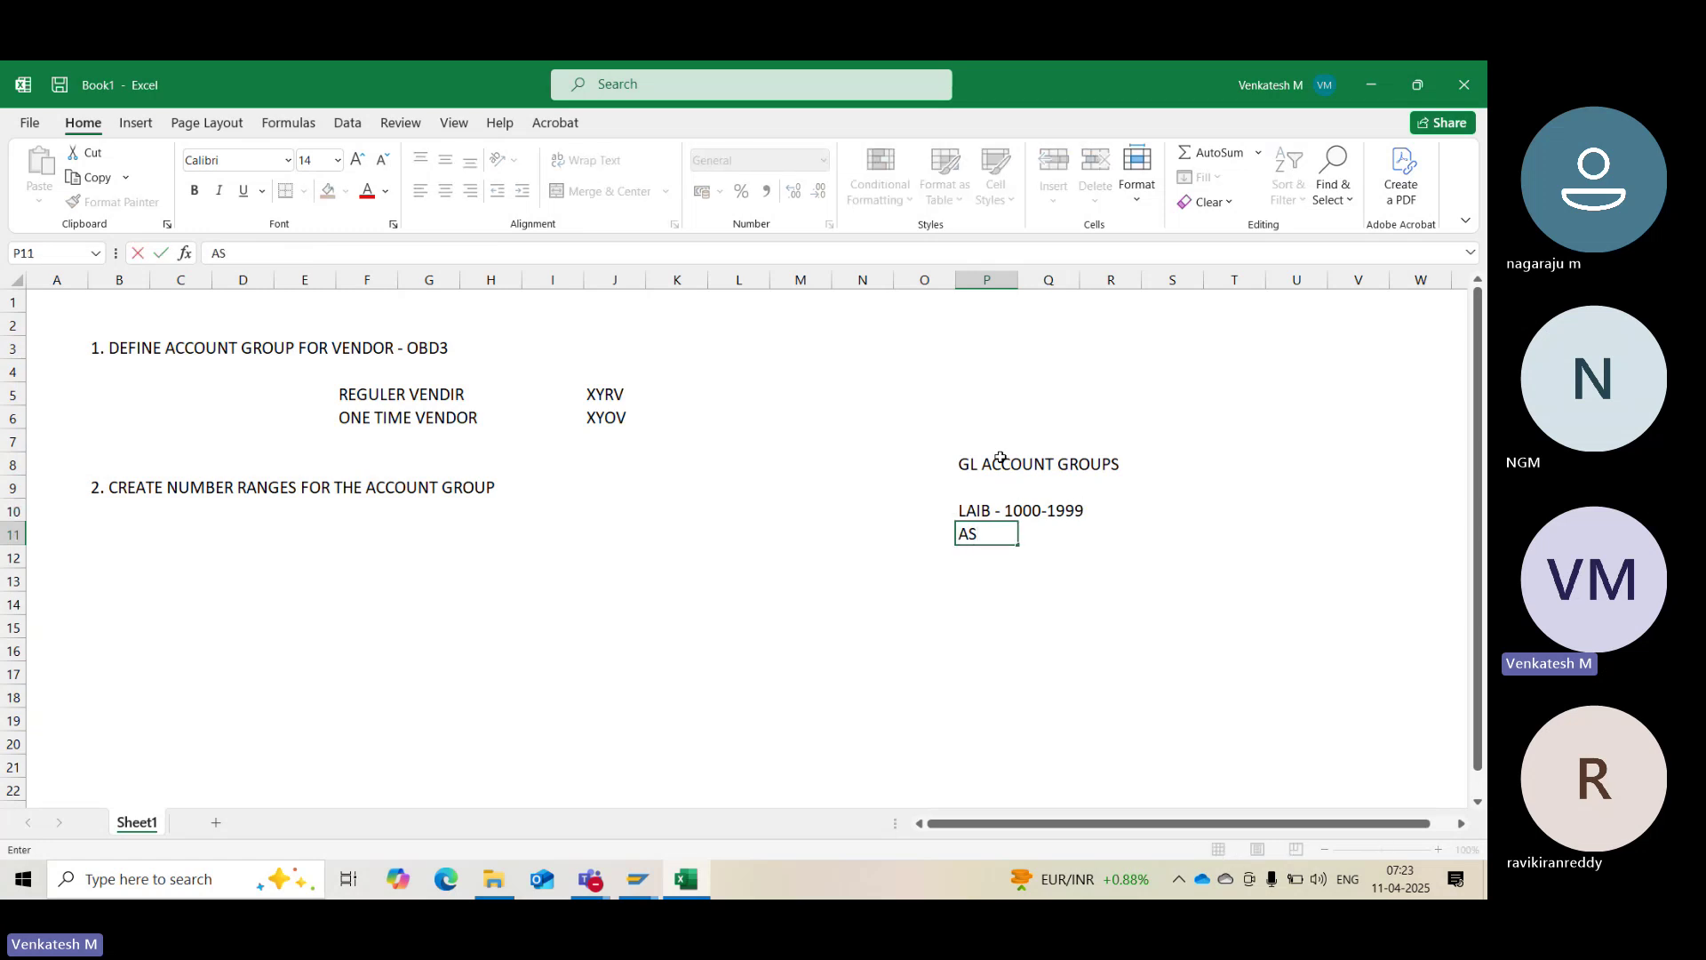
type("ST - 2000-299")
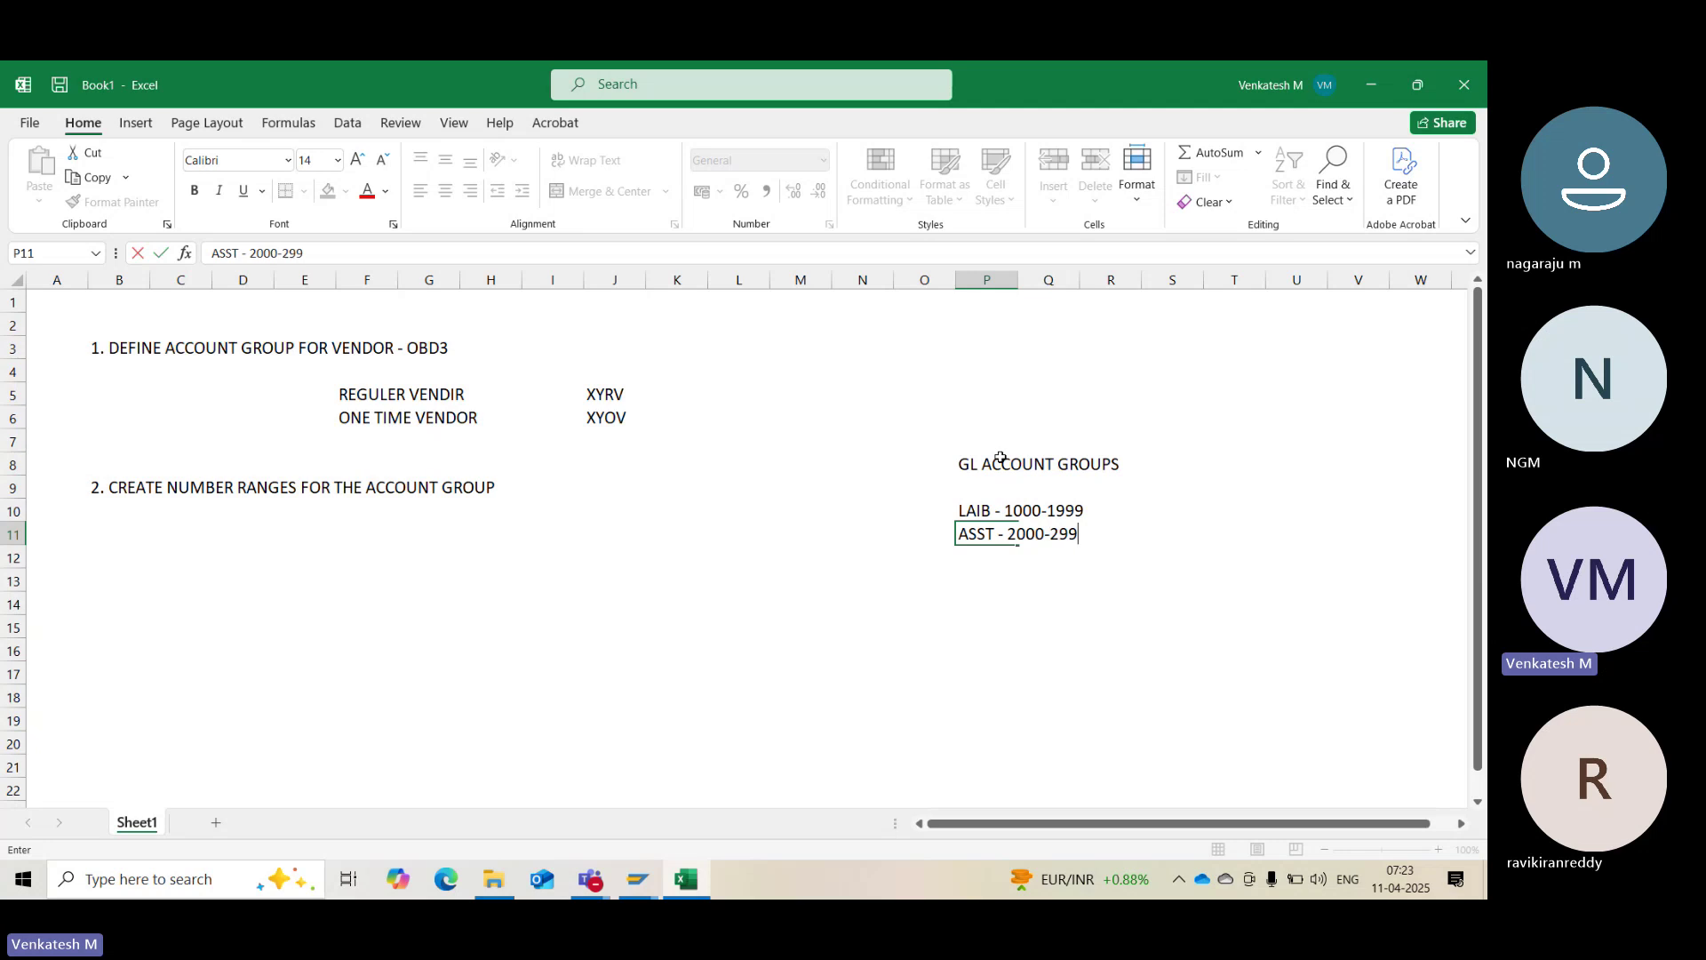
type("9")
key("Return")
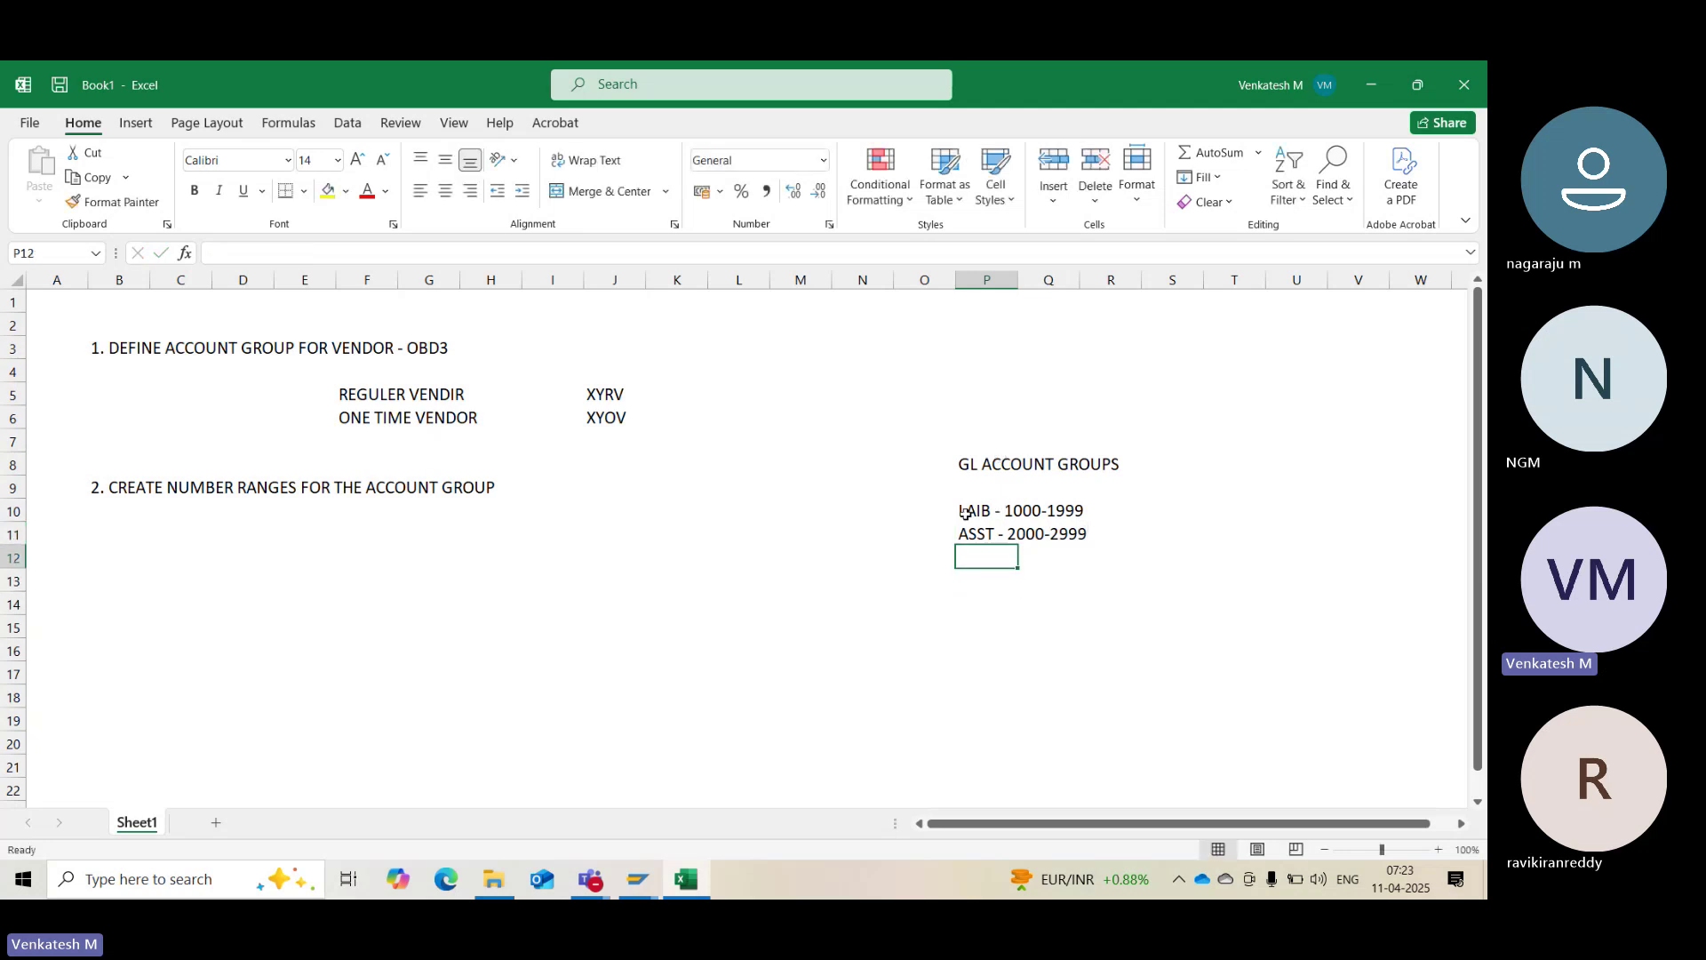
Compare the GL account group ranges in P8:R11 with the vendor account groups and the number range heading in B9
left_click_drag(964, 514, 1127, 560)
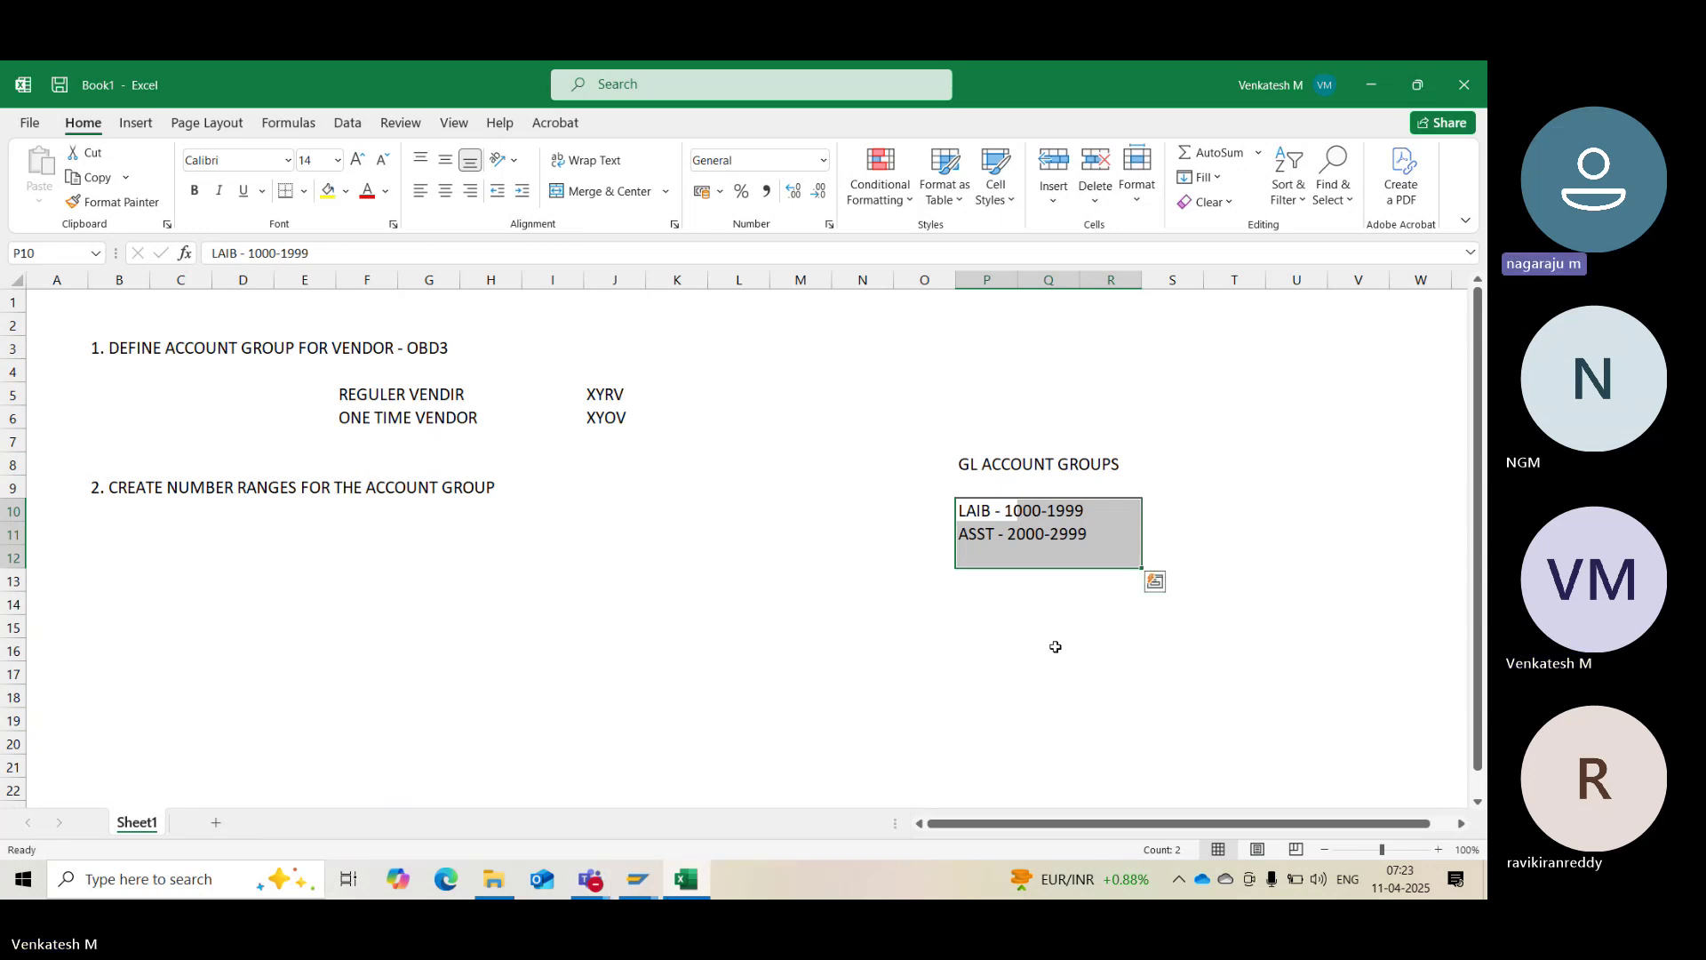
left_click_drag(986, 514, 1084, 536)
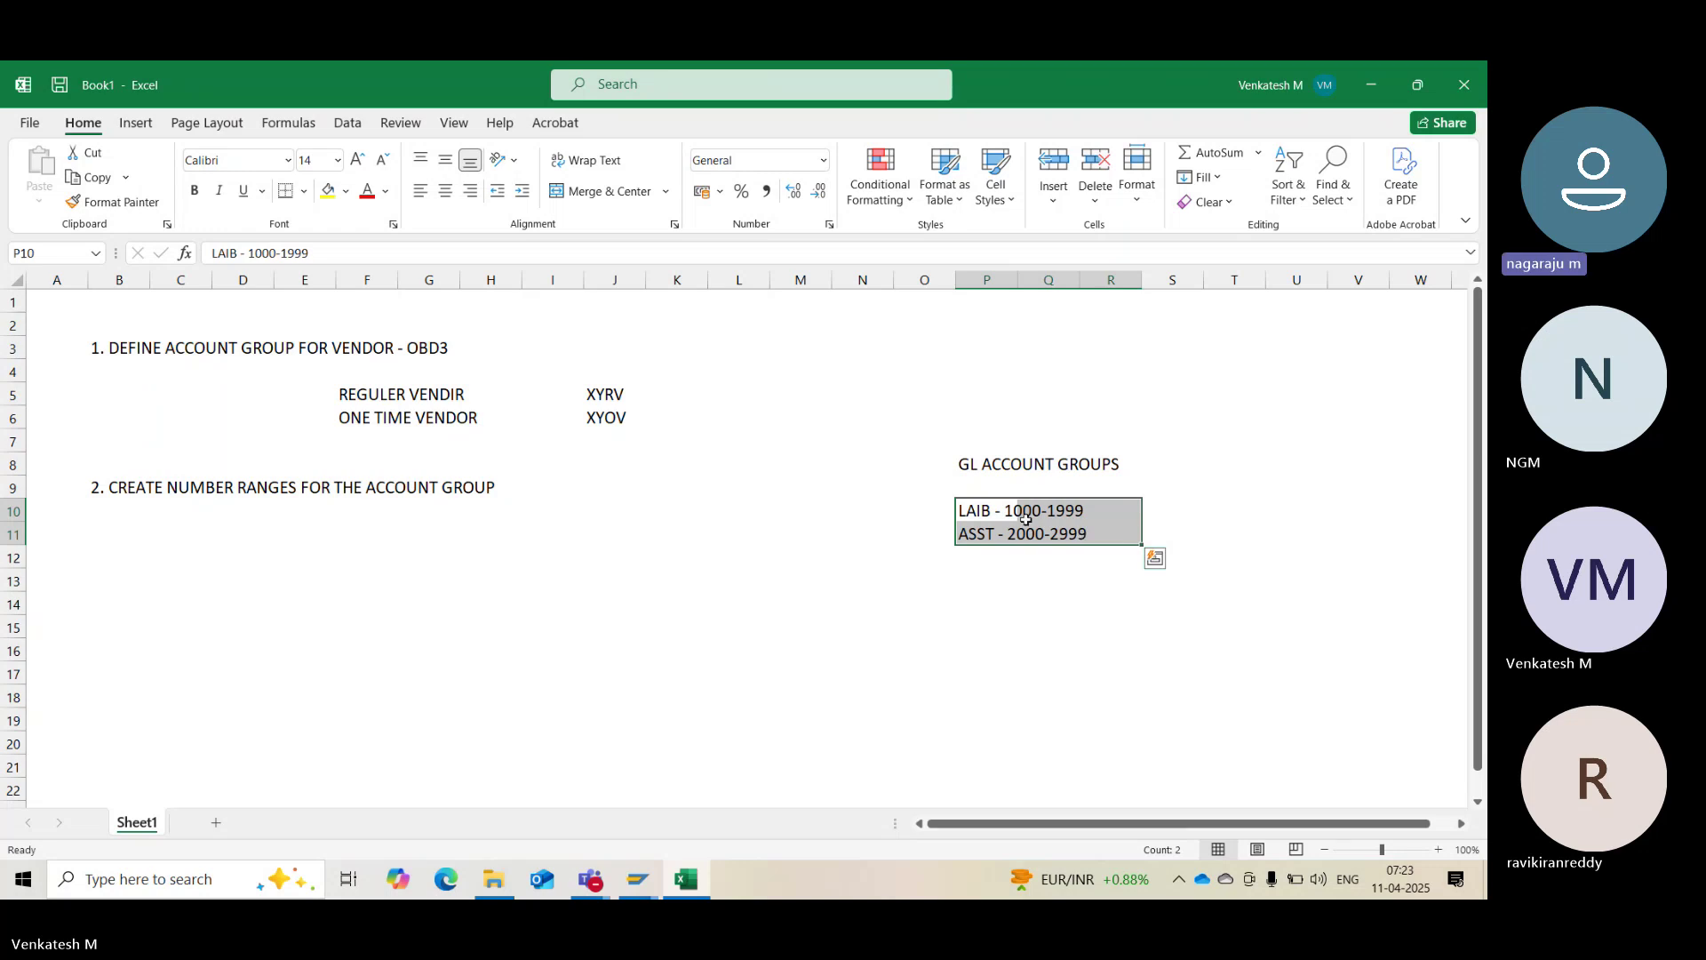
left_click(993, 511)
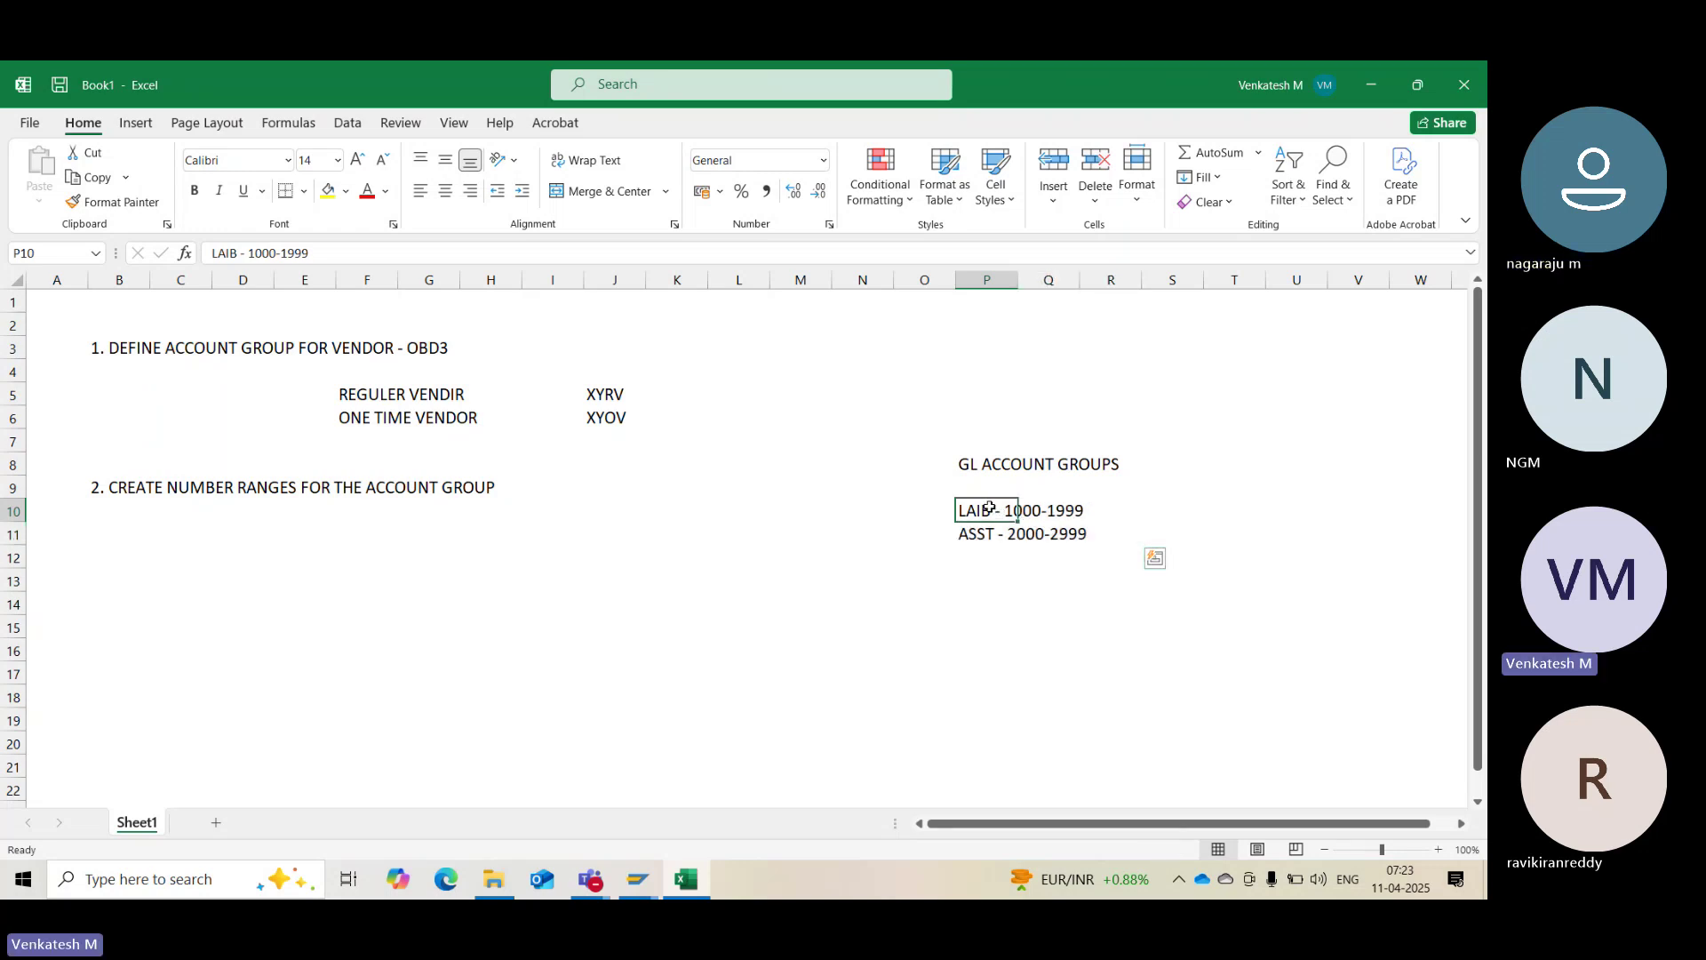
left_click_drag(977, 510, 1102, 510)
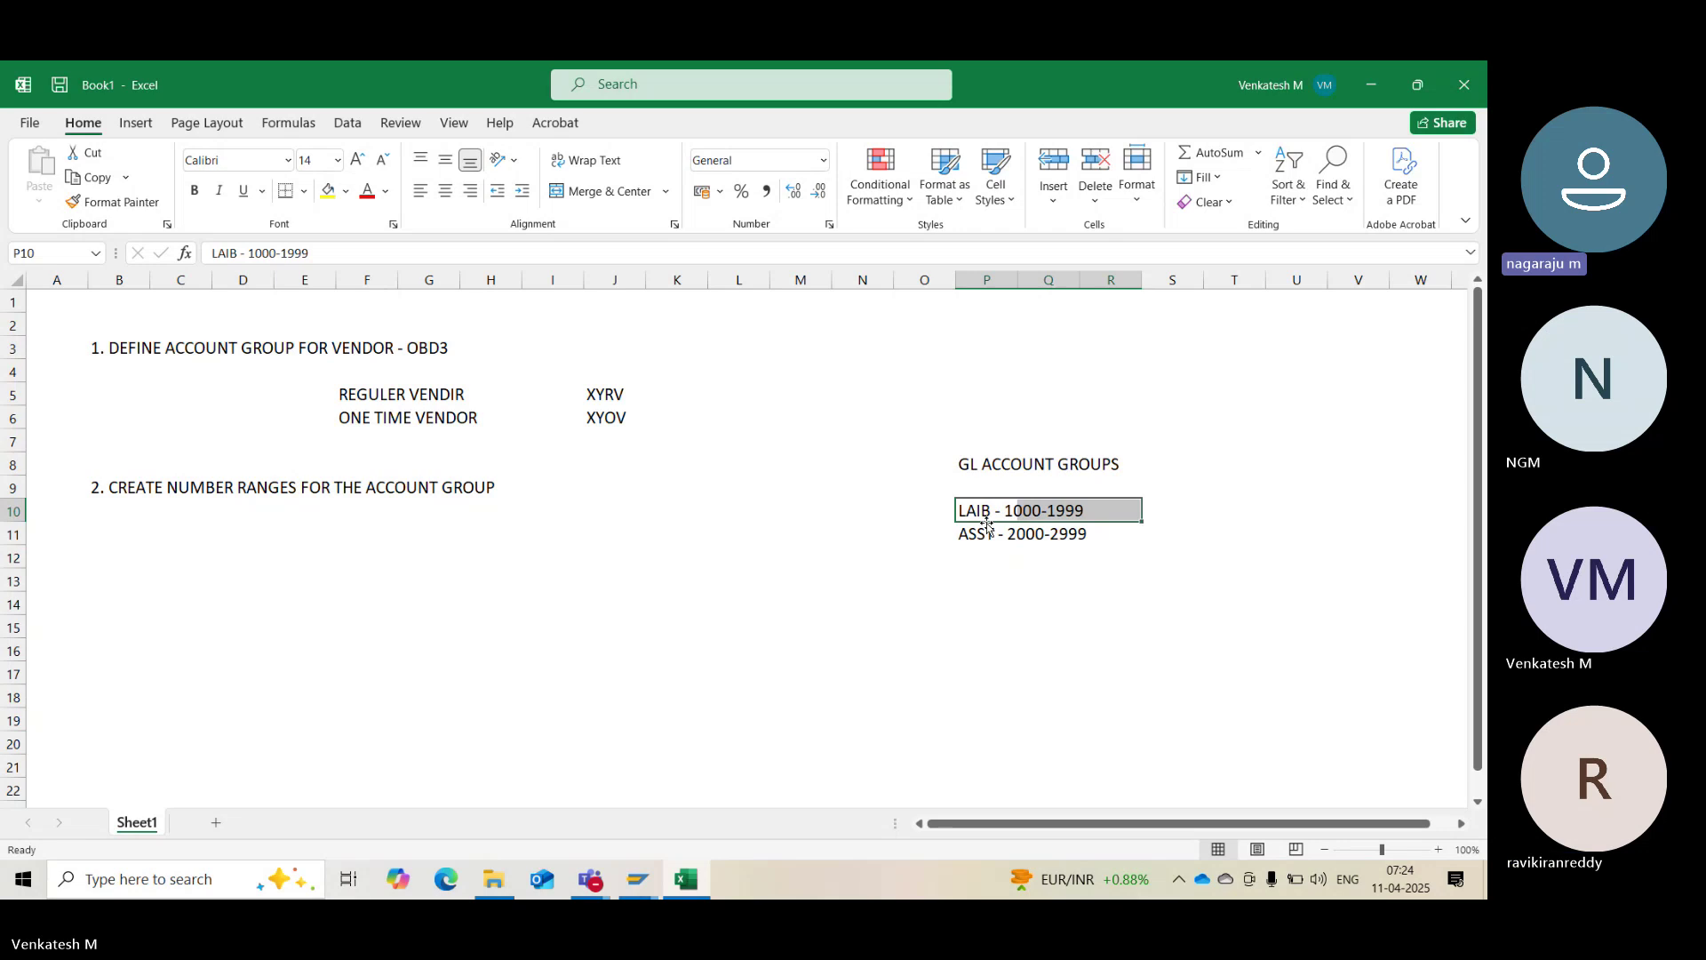
left_click(917, 526)
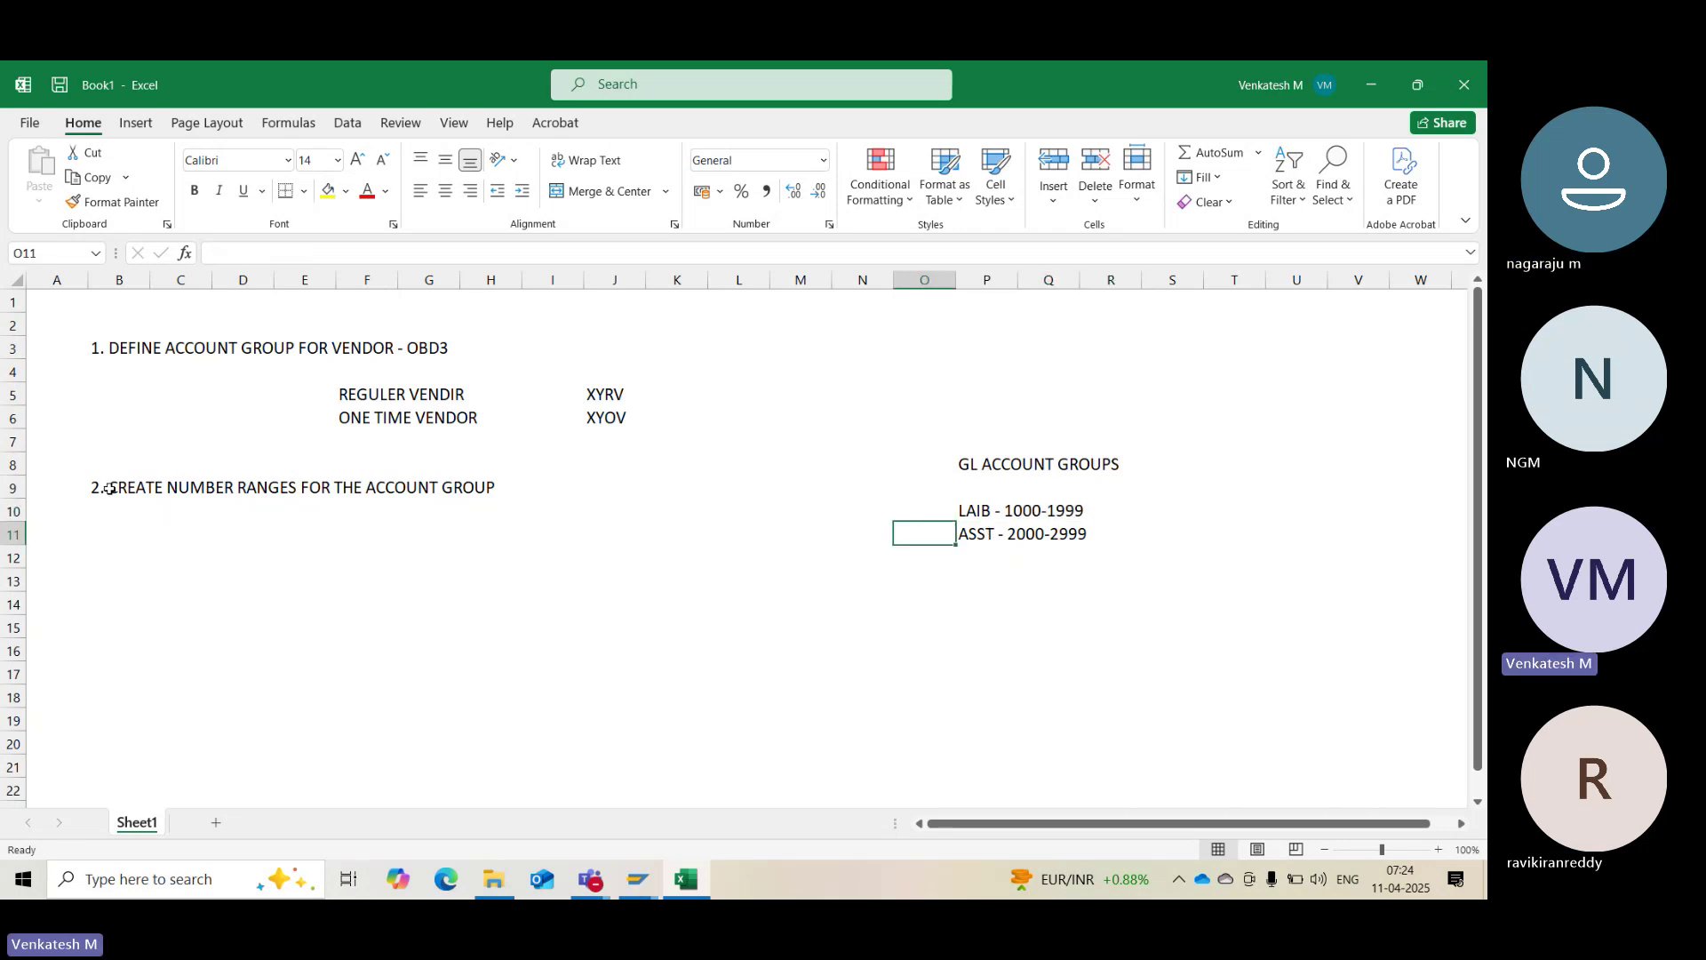
left_click_drag(115, 487, 448, 487)
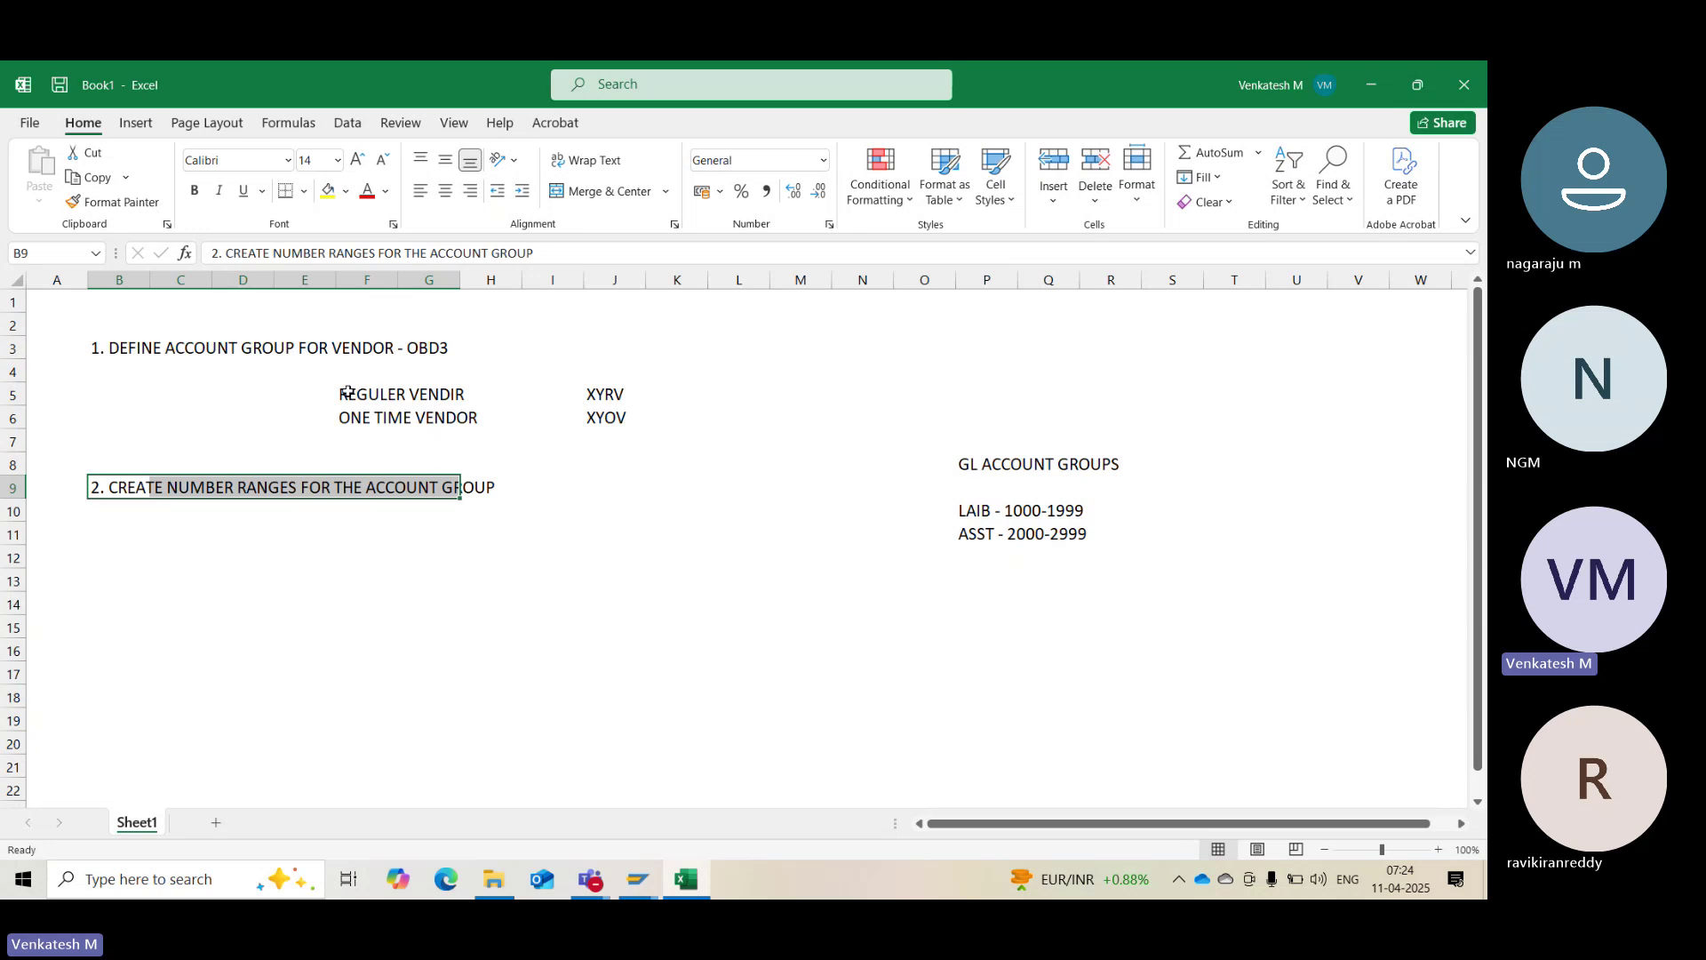
left_click_drag(347, 392, 478, 408)
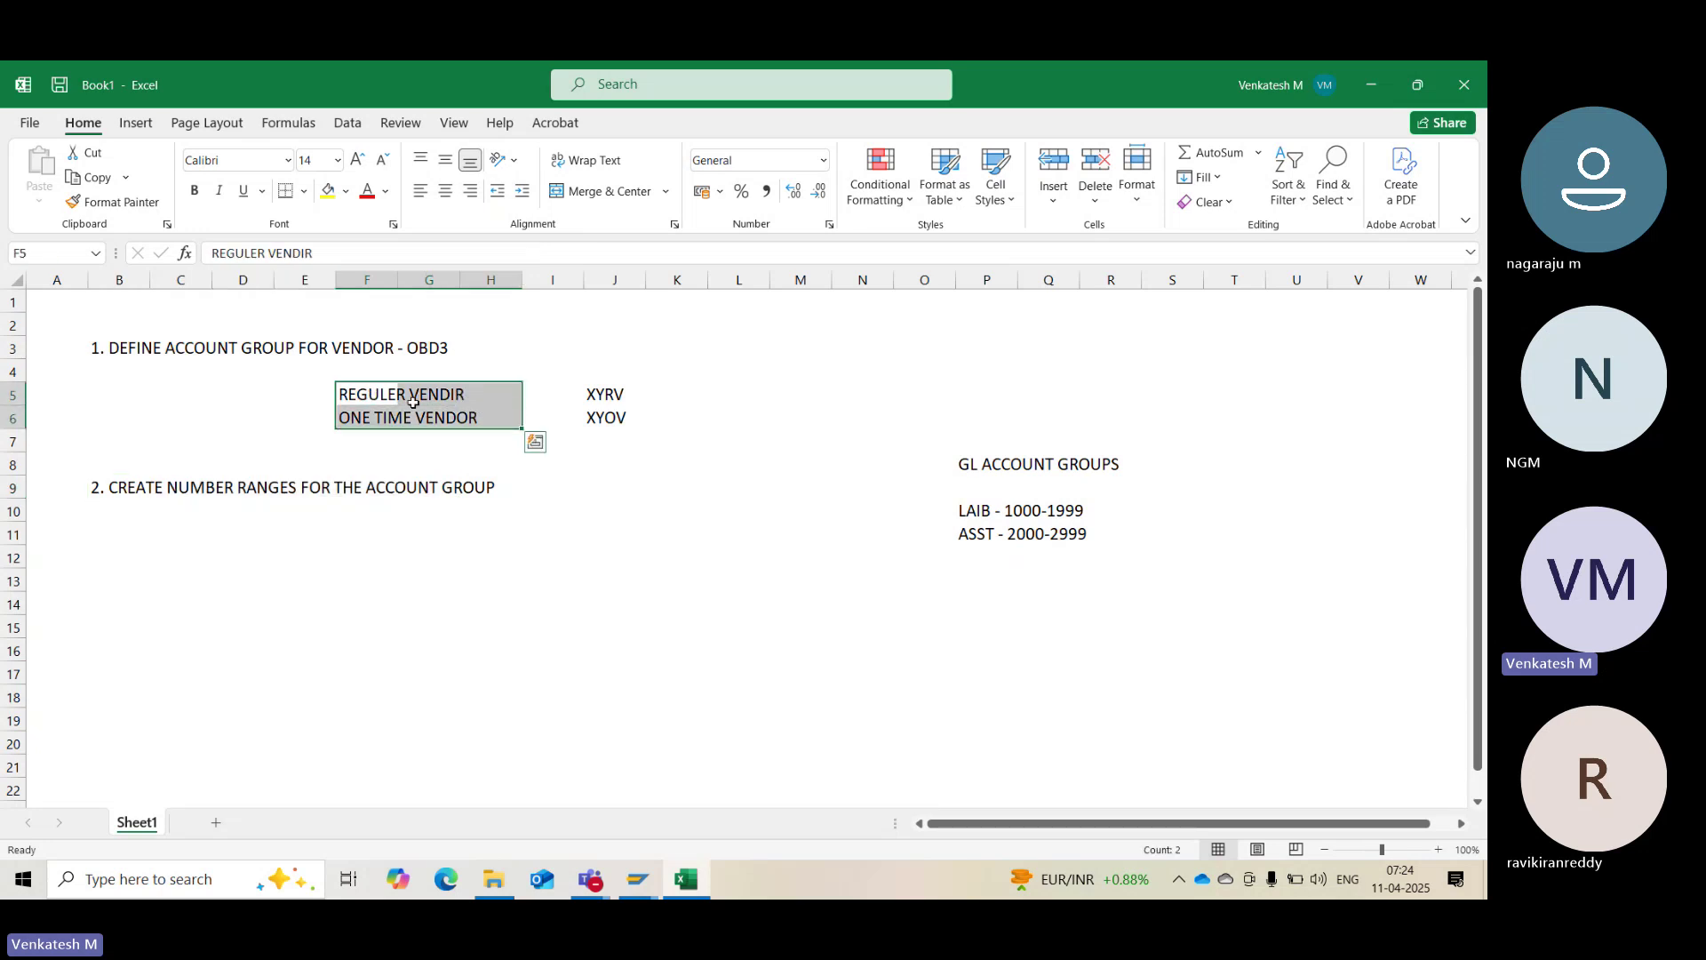
left_click_drag(367, 392, 458, 400)
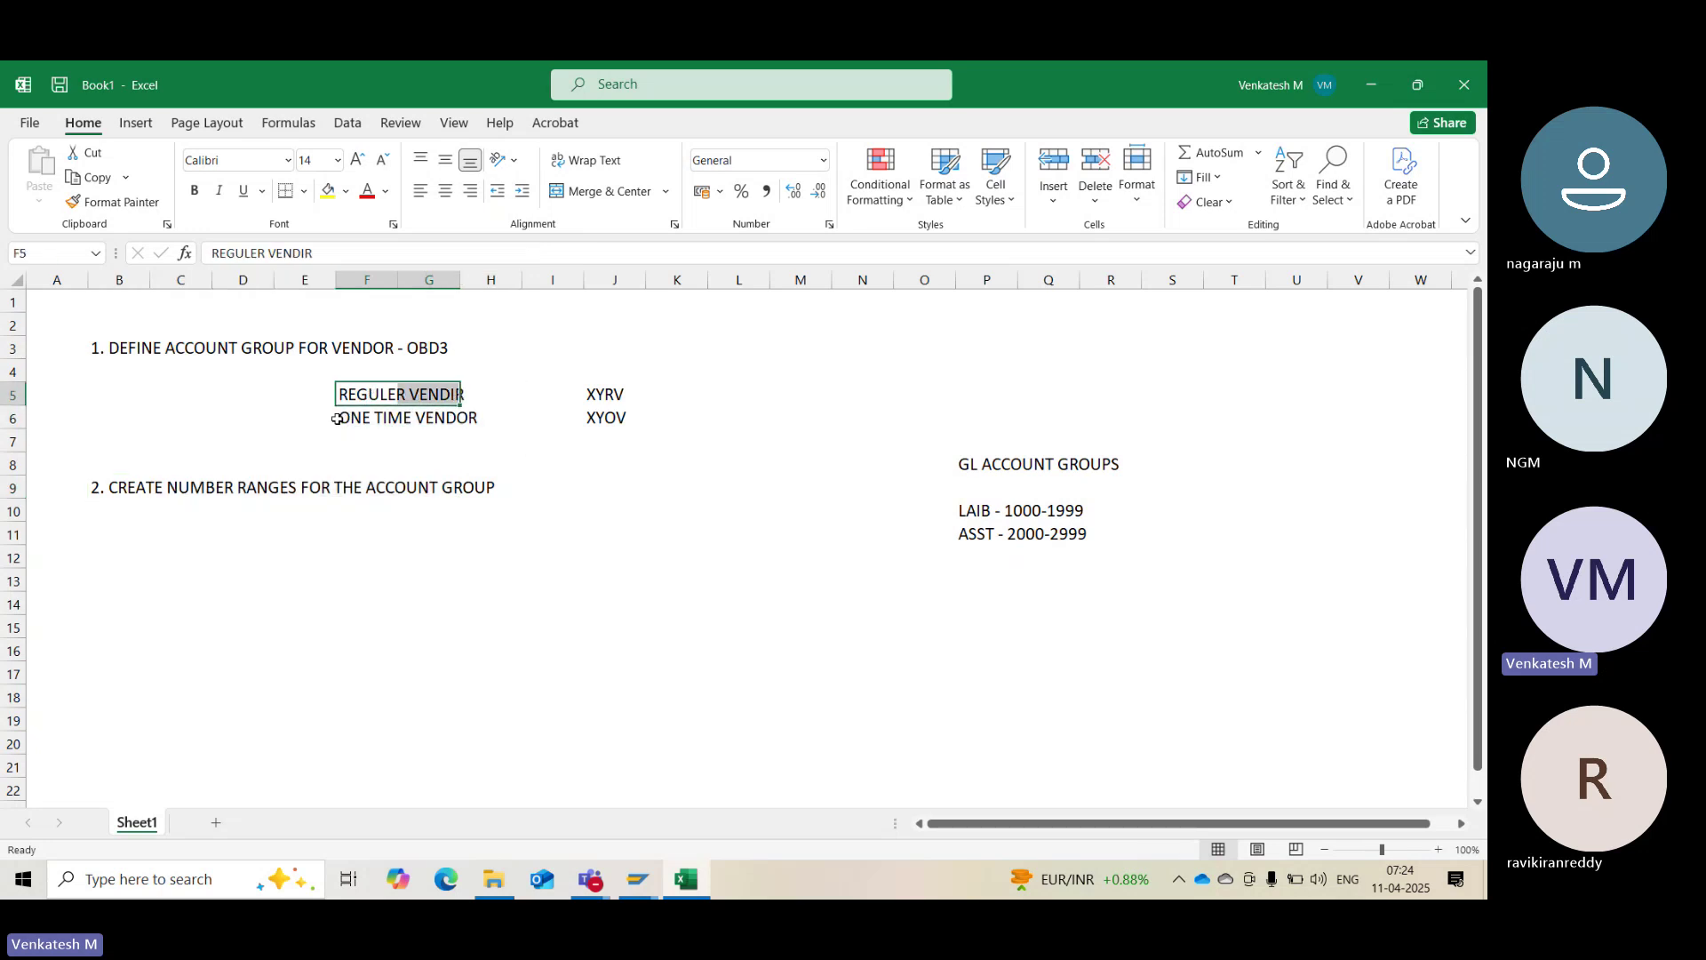
left_click_drag(338, 418, 476, 413)
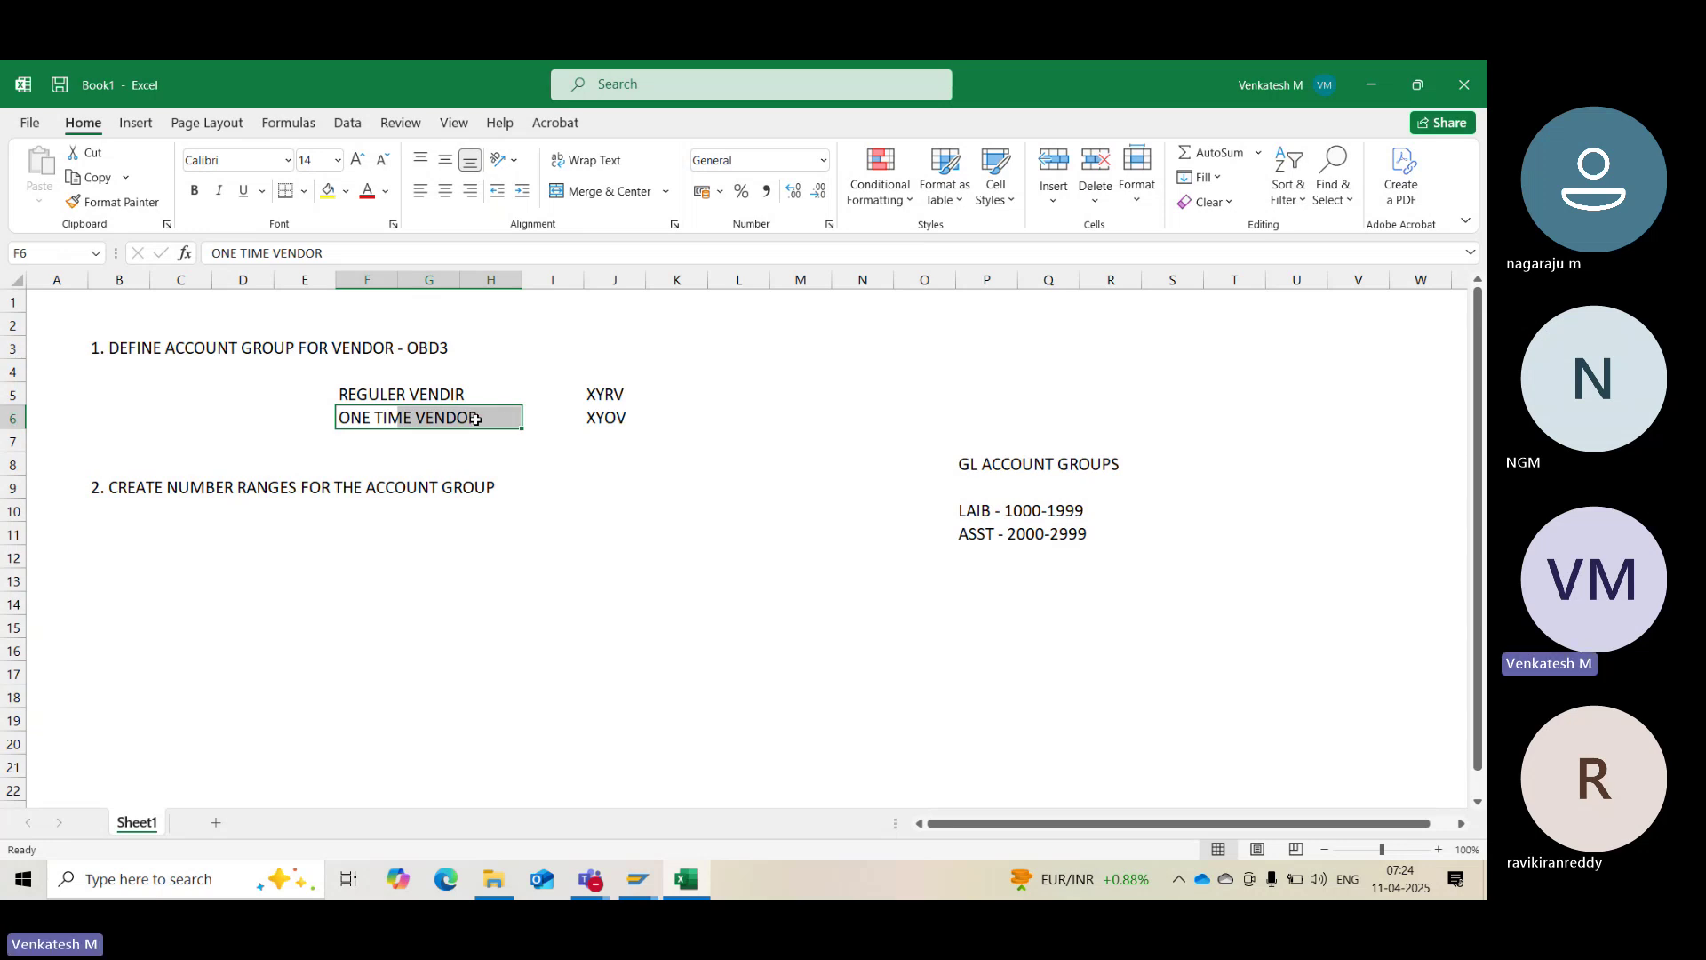
left_click_drag(966, 461, 1117, 545)
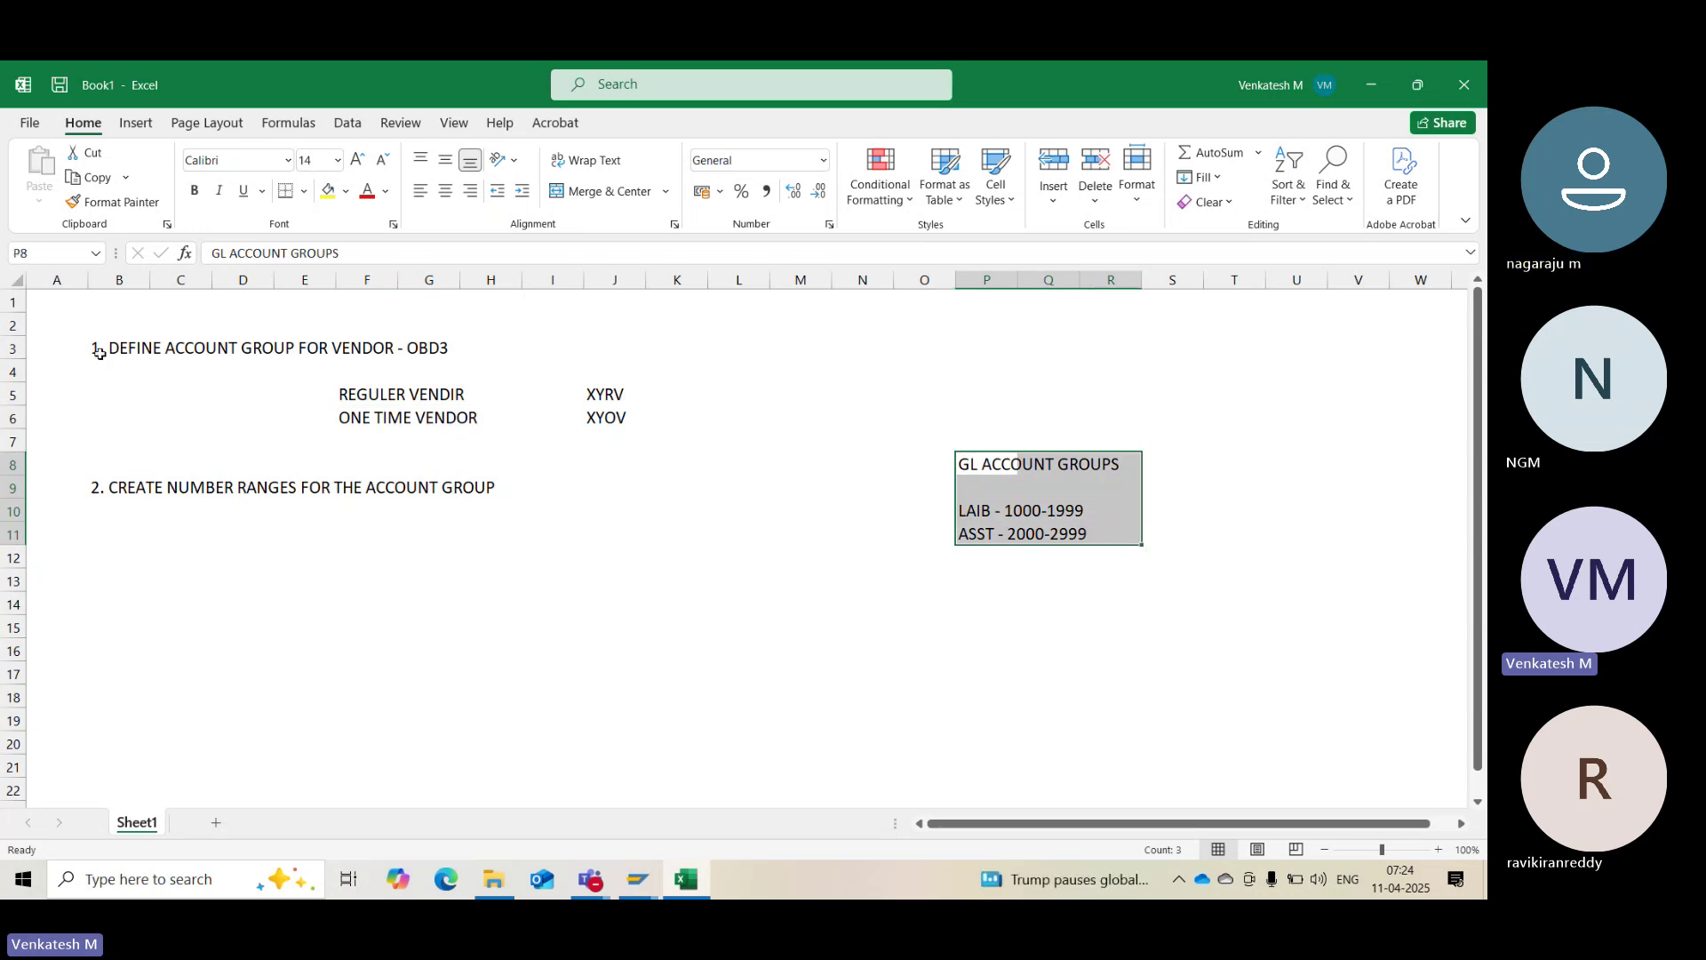
left_click_drag(98, 351, 635, 423)
left_click_drag(94, 487, 482, 502)
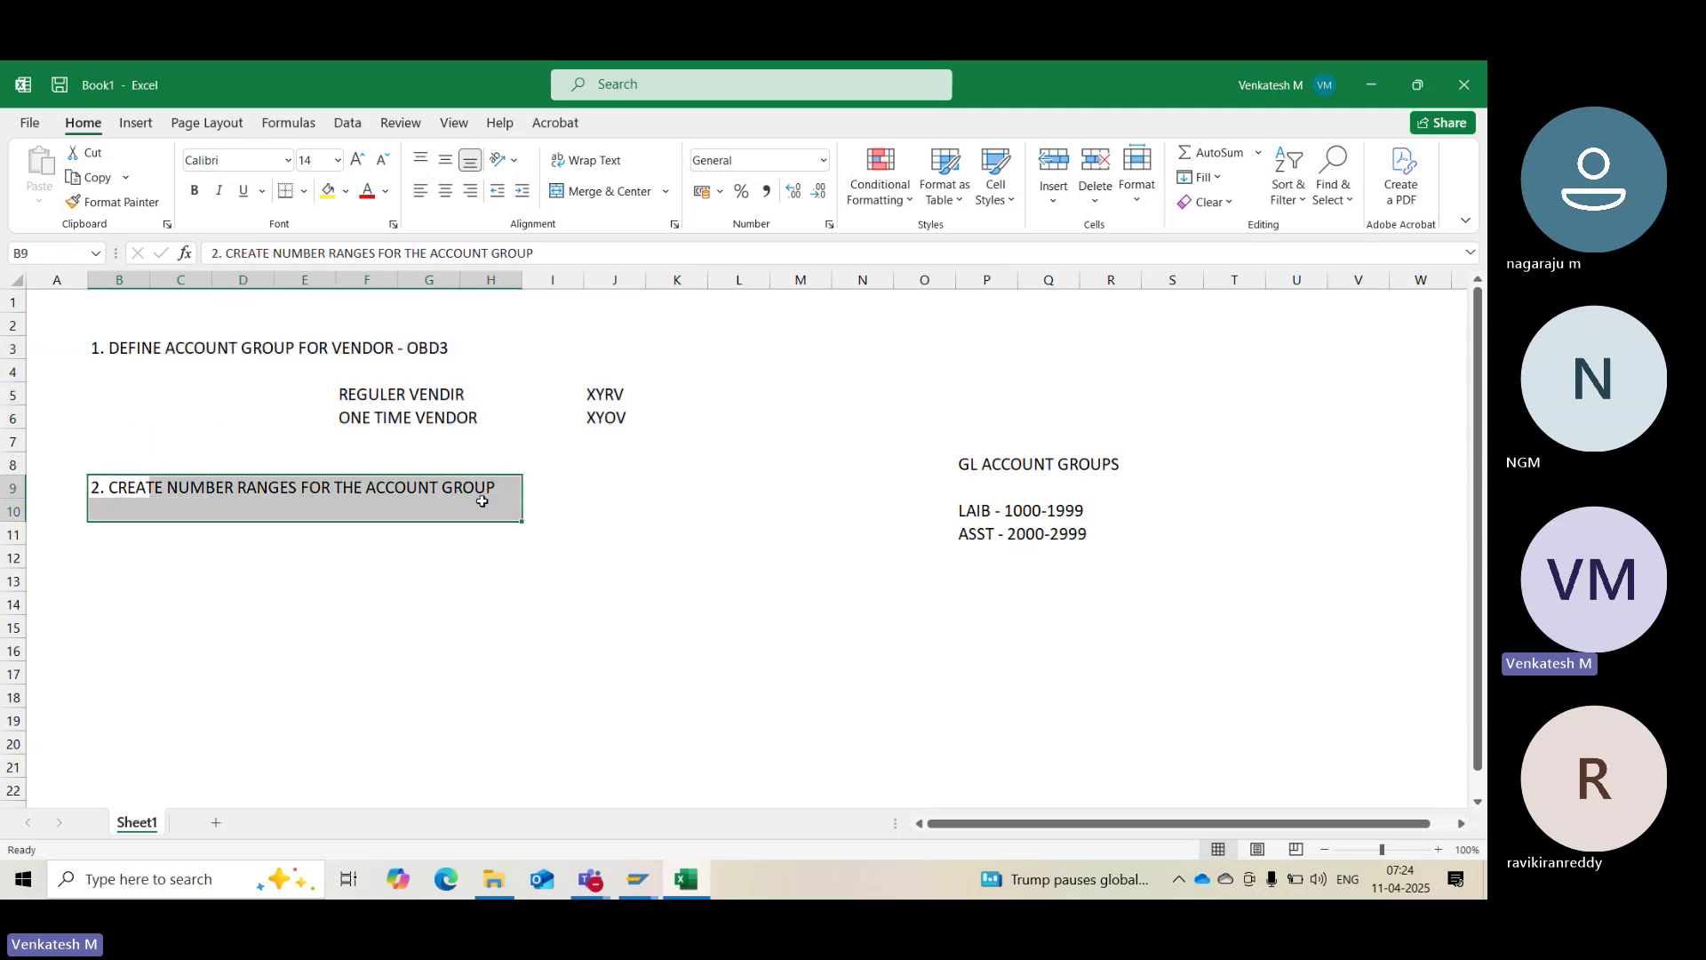
Append the transaction code "- XDN1" to the number range heading in B9
left_click(548, 250)
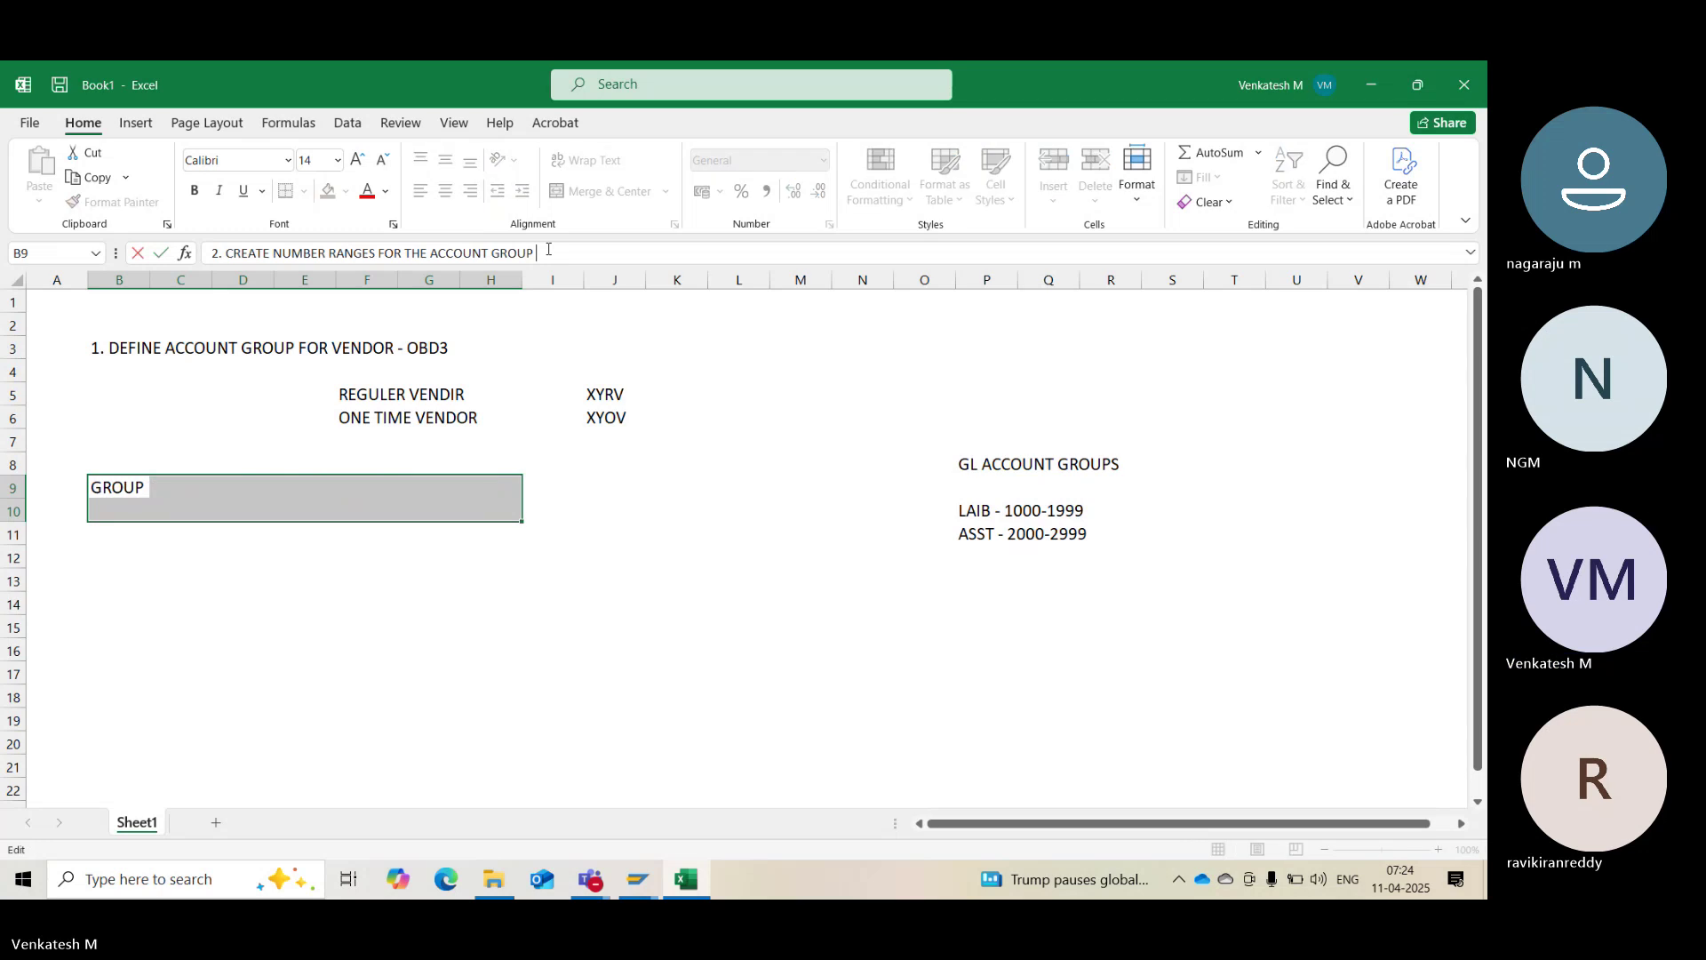
type("-")
type("XDN1")
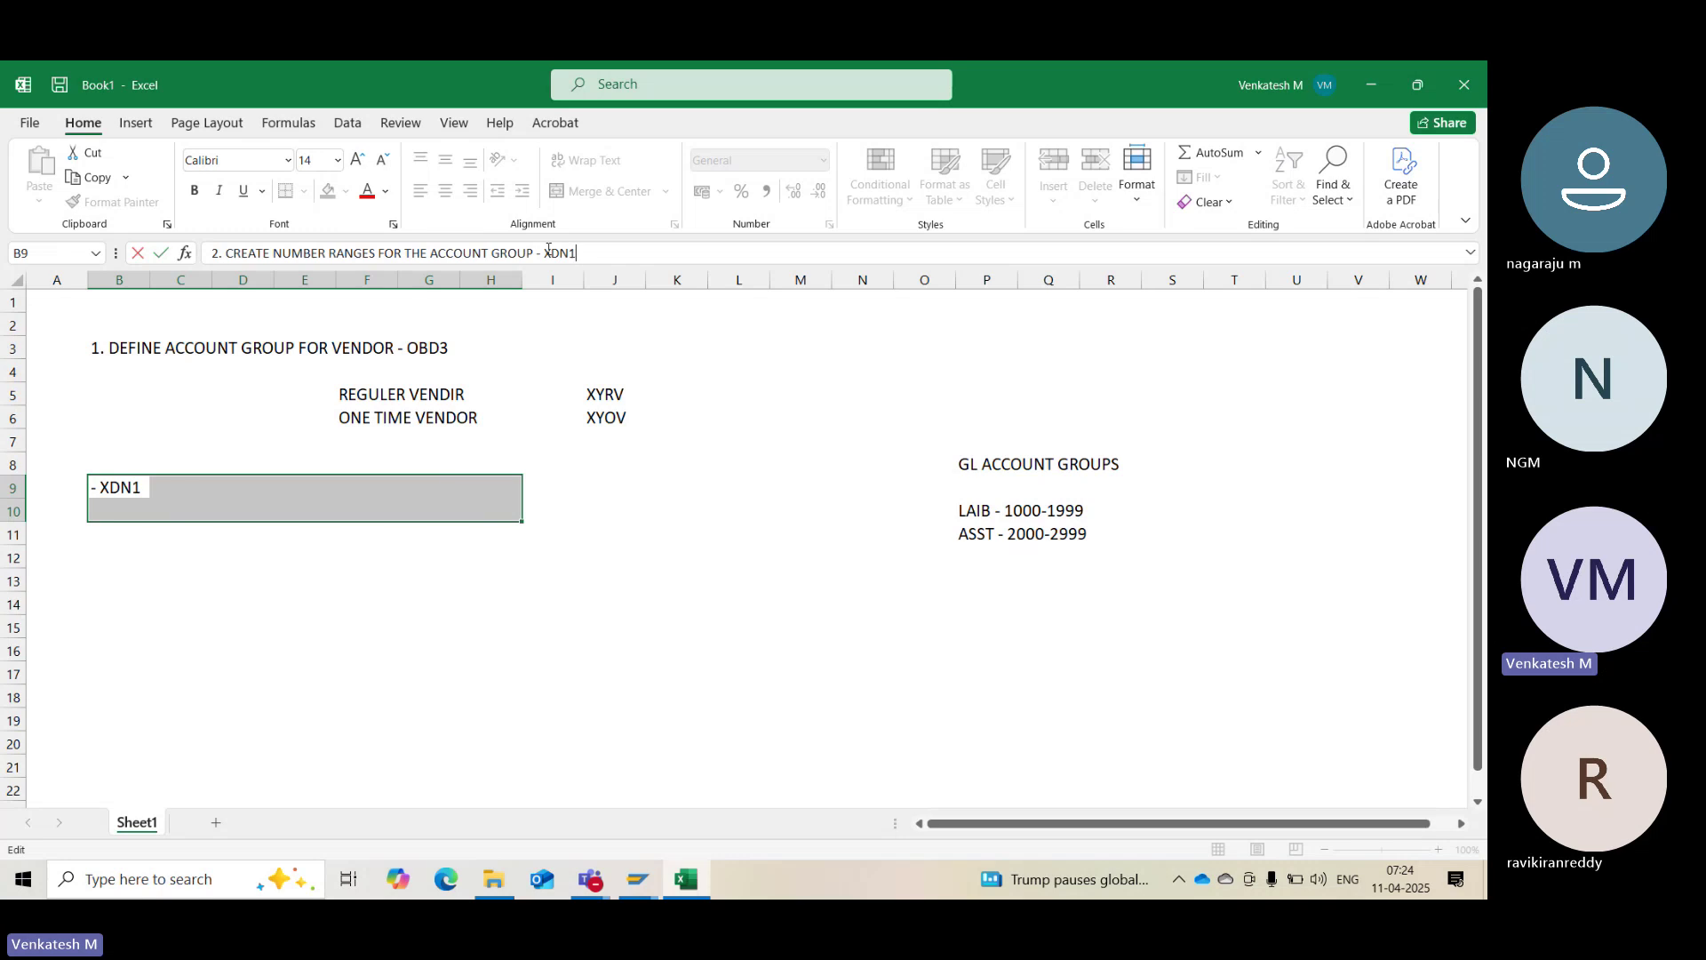
key("Return")
left_click(615, 558)
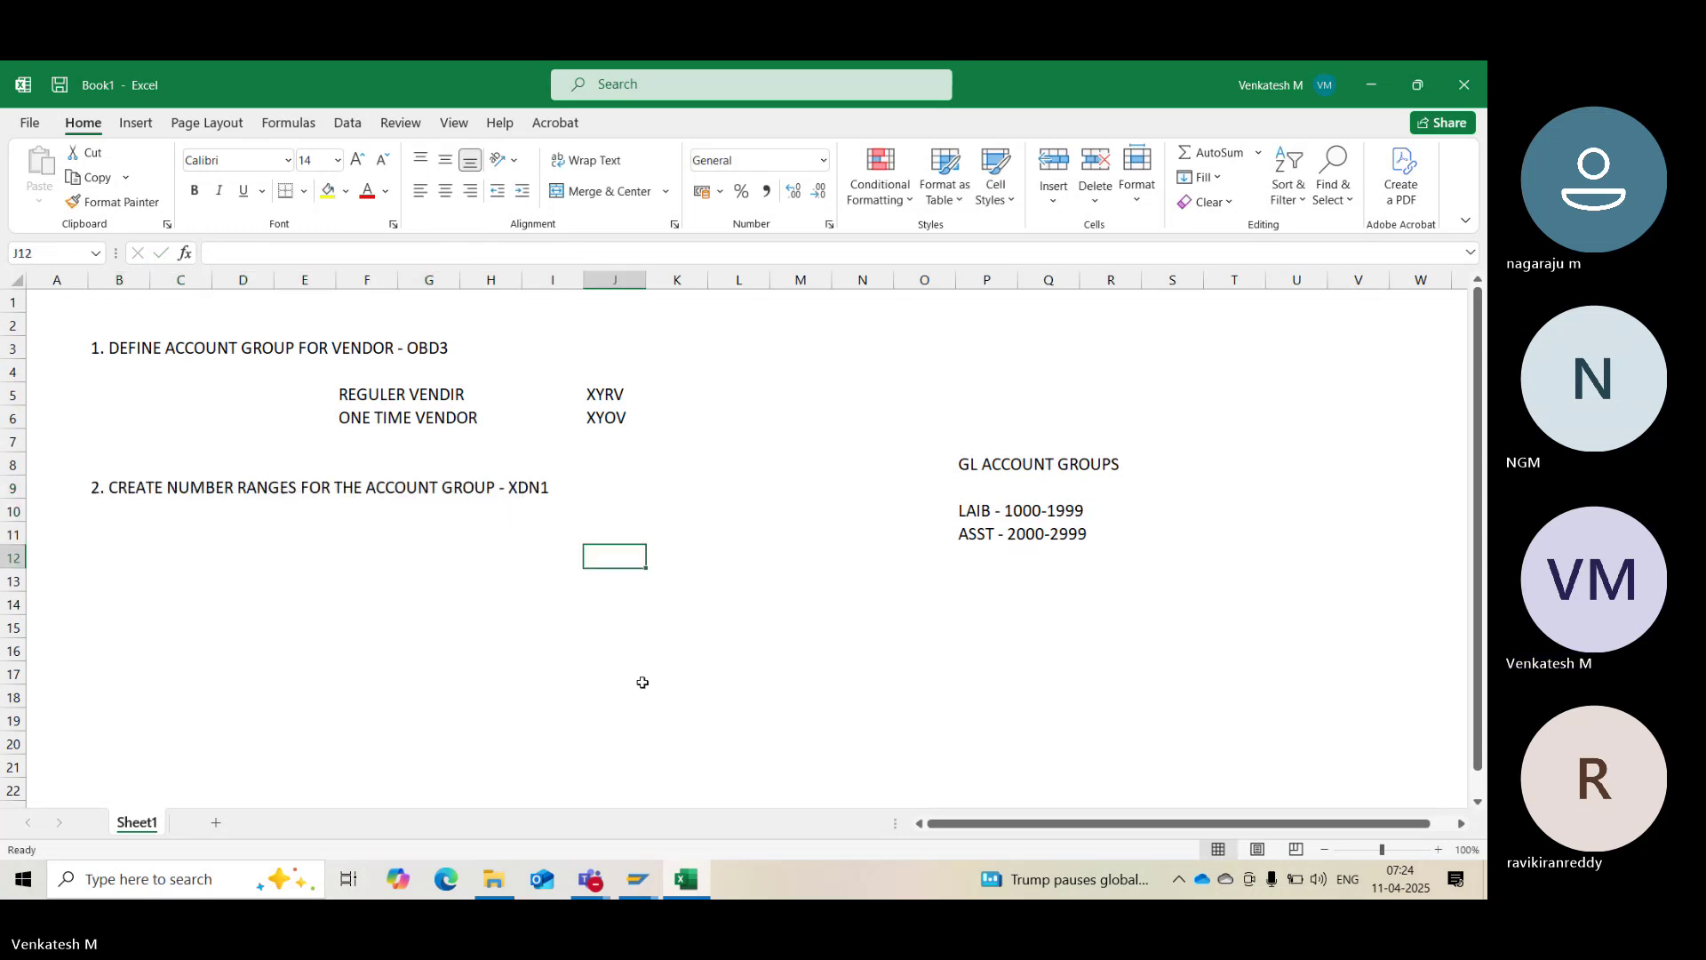
Switch to SAP, run transaction /NXDN1 and display the existing number range intervals
left_click(637, 879)
left_click(749, 814)
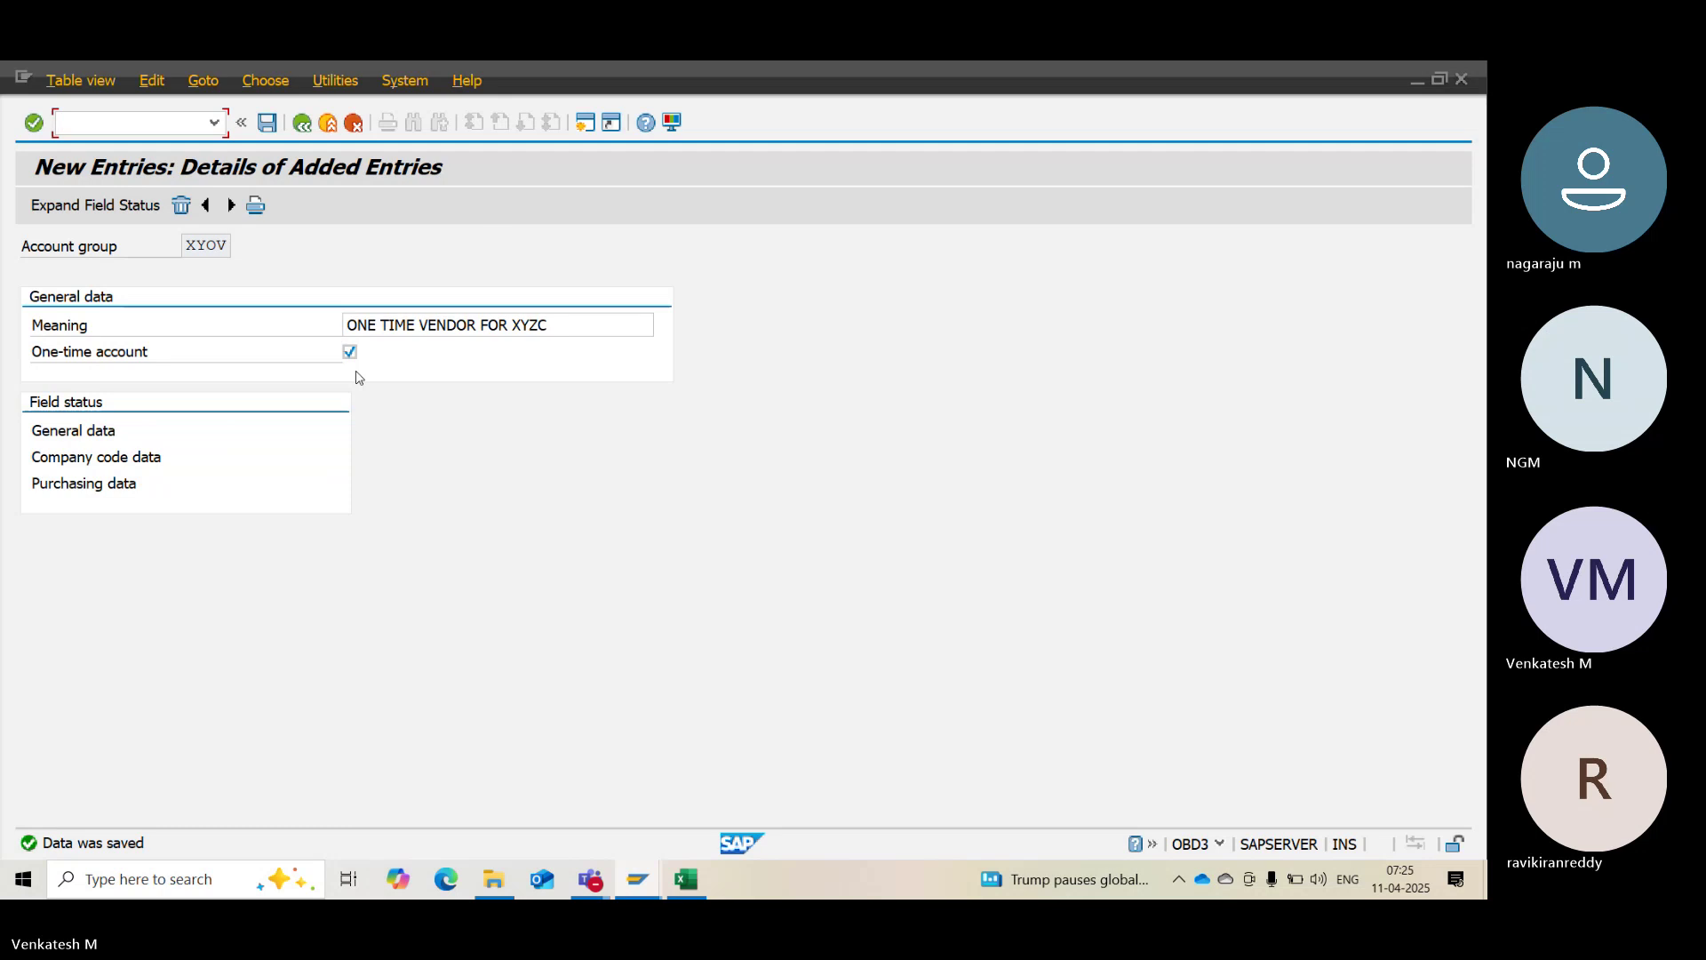
type("XK")
key("BackSpace")
key("BackSpace")
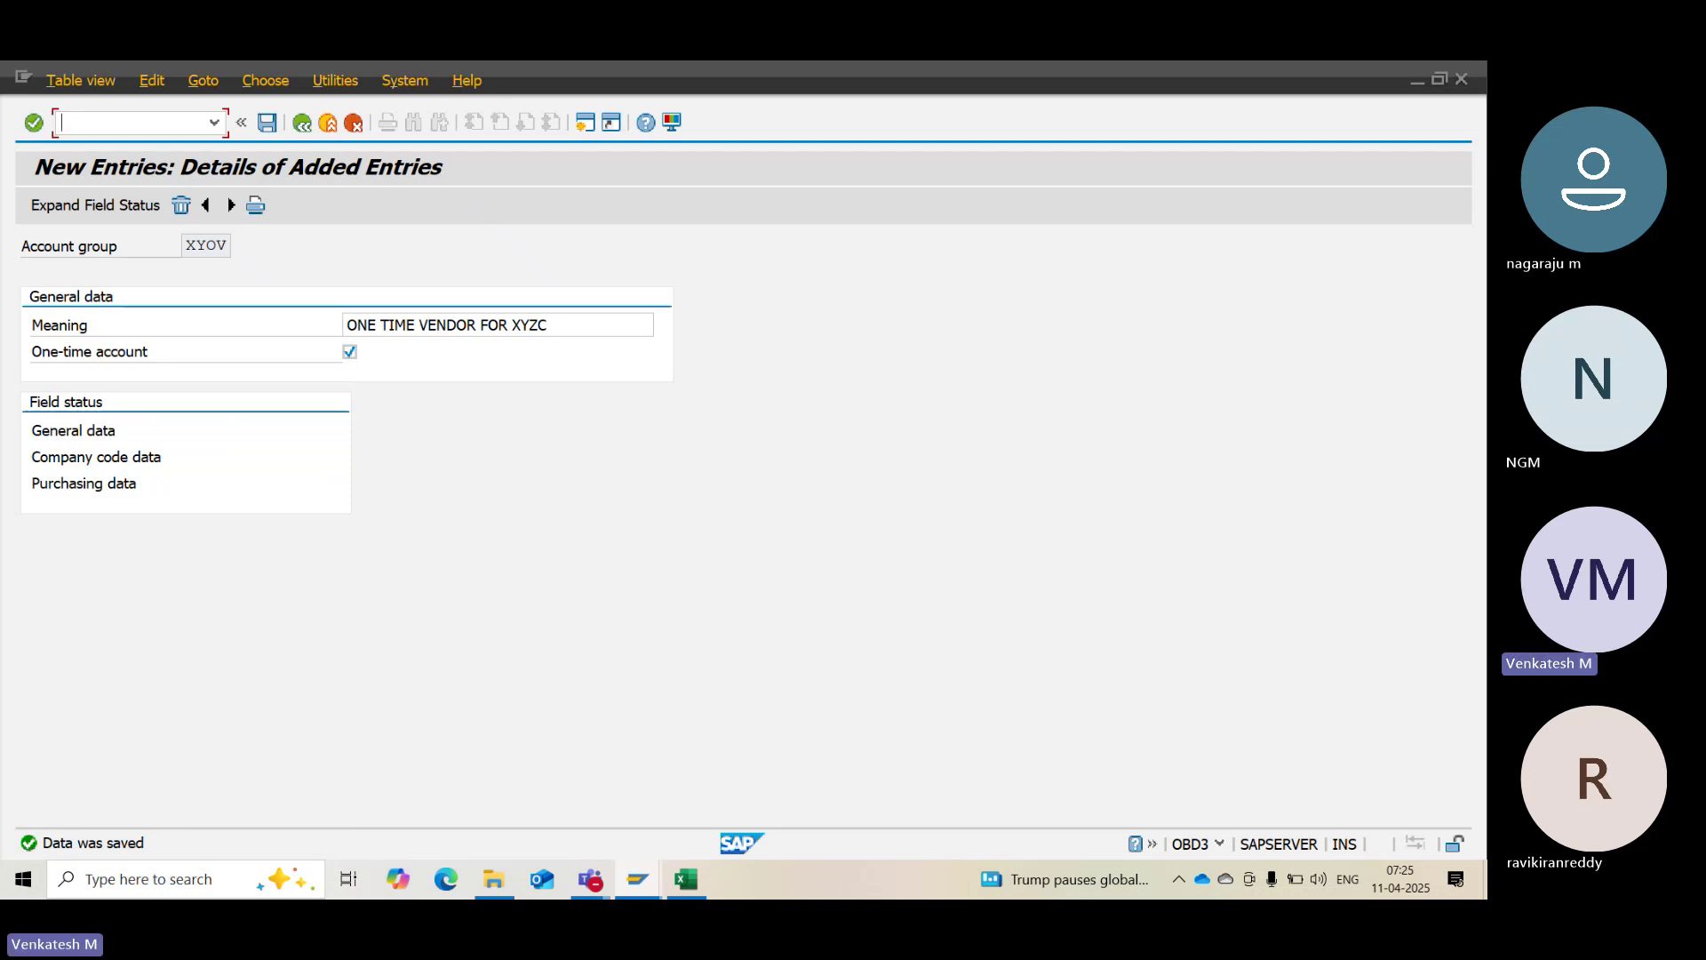
type("/")
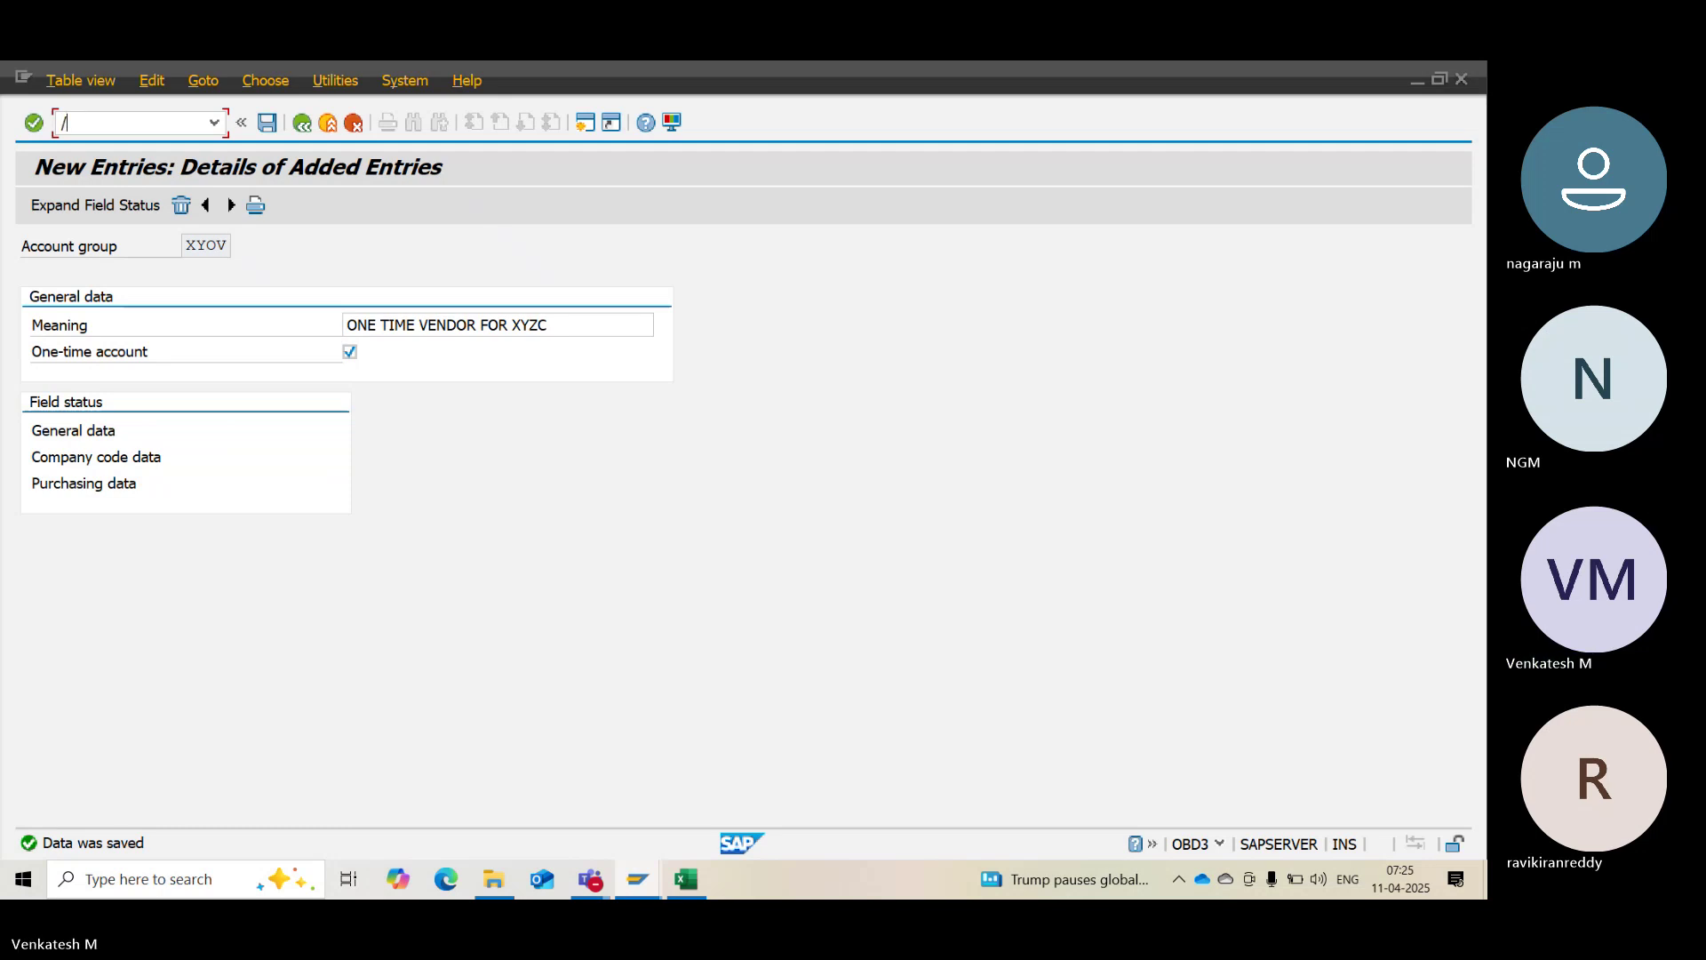
type("NXDN1")
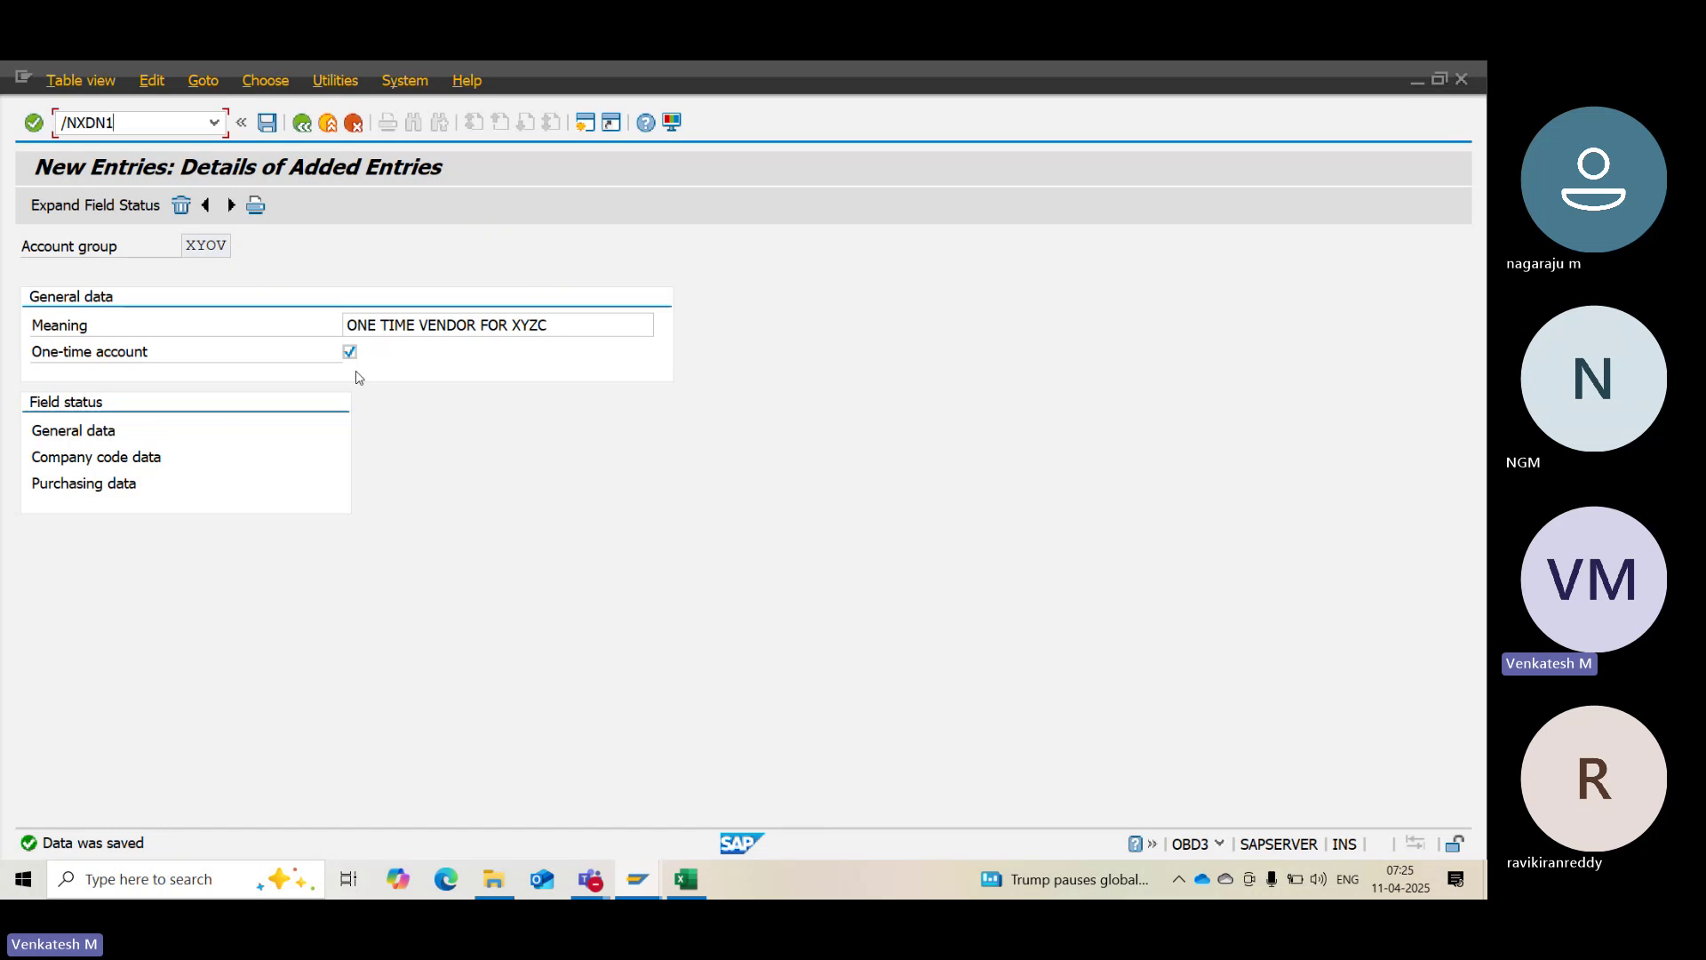
key("Return")
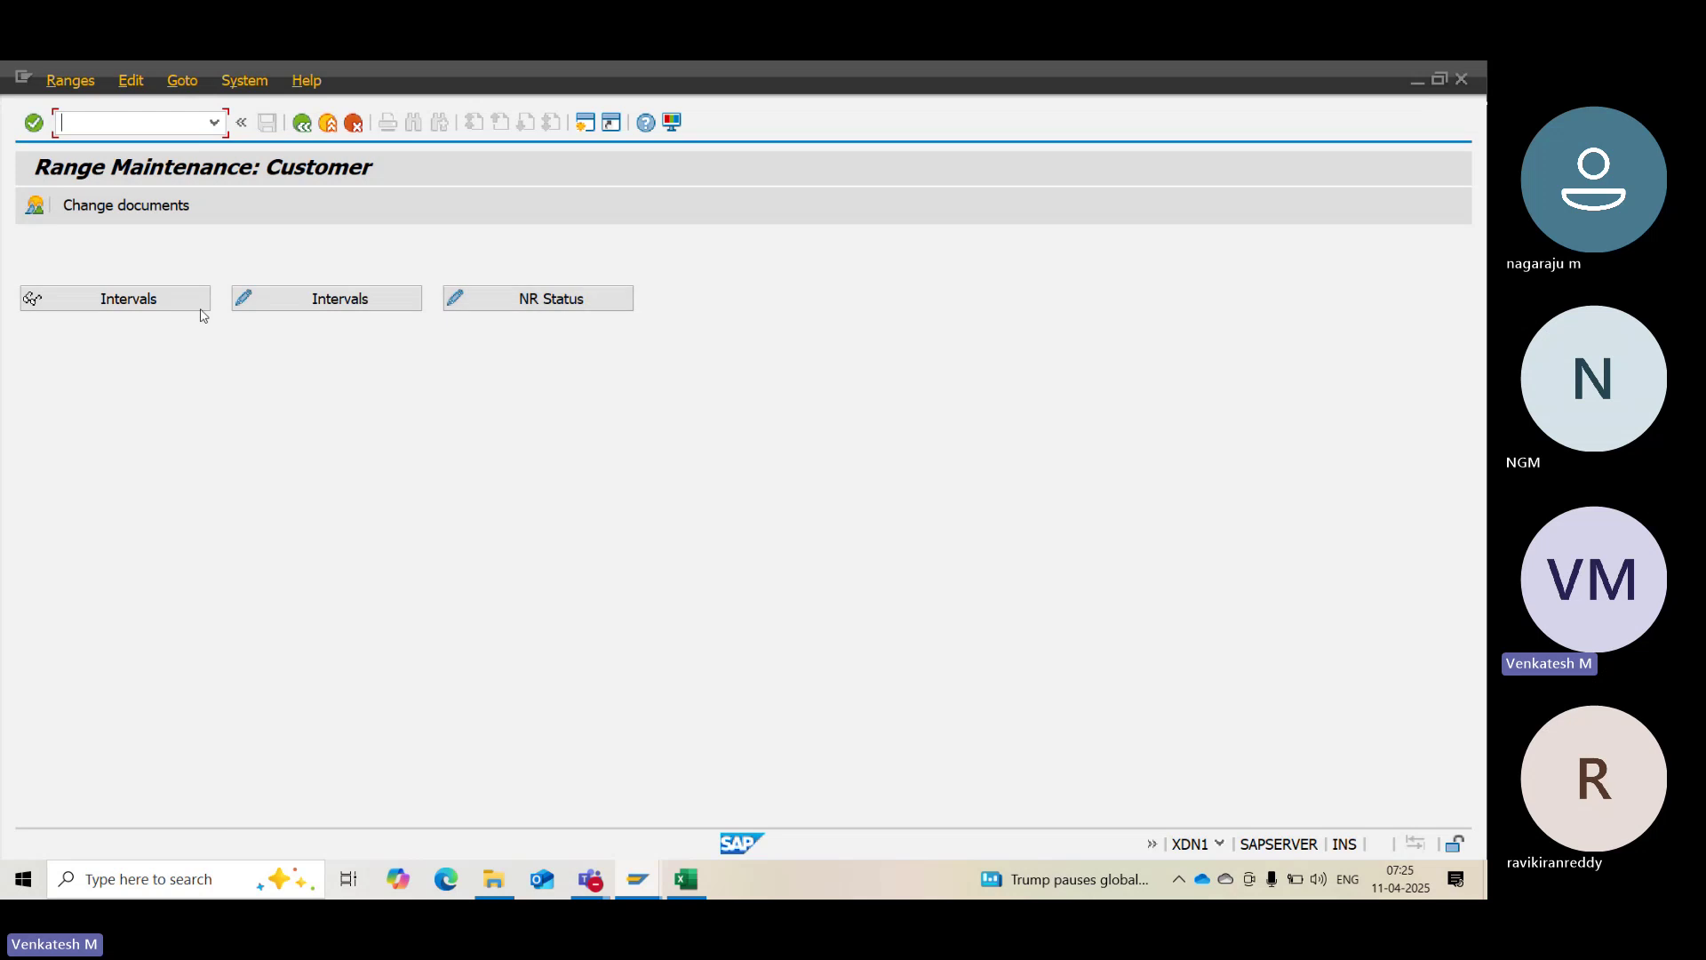
left_click(151, 313)
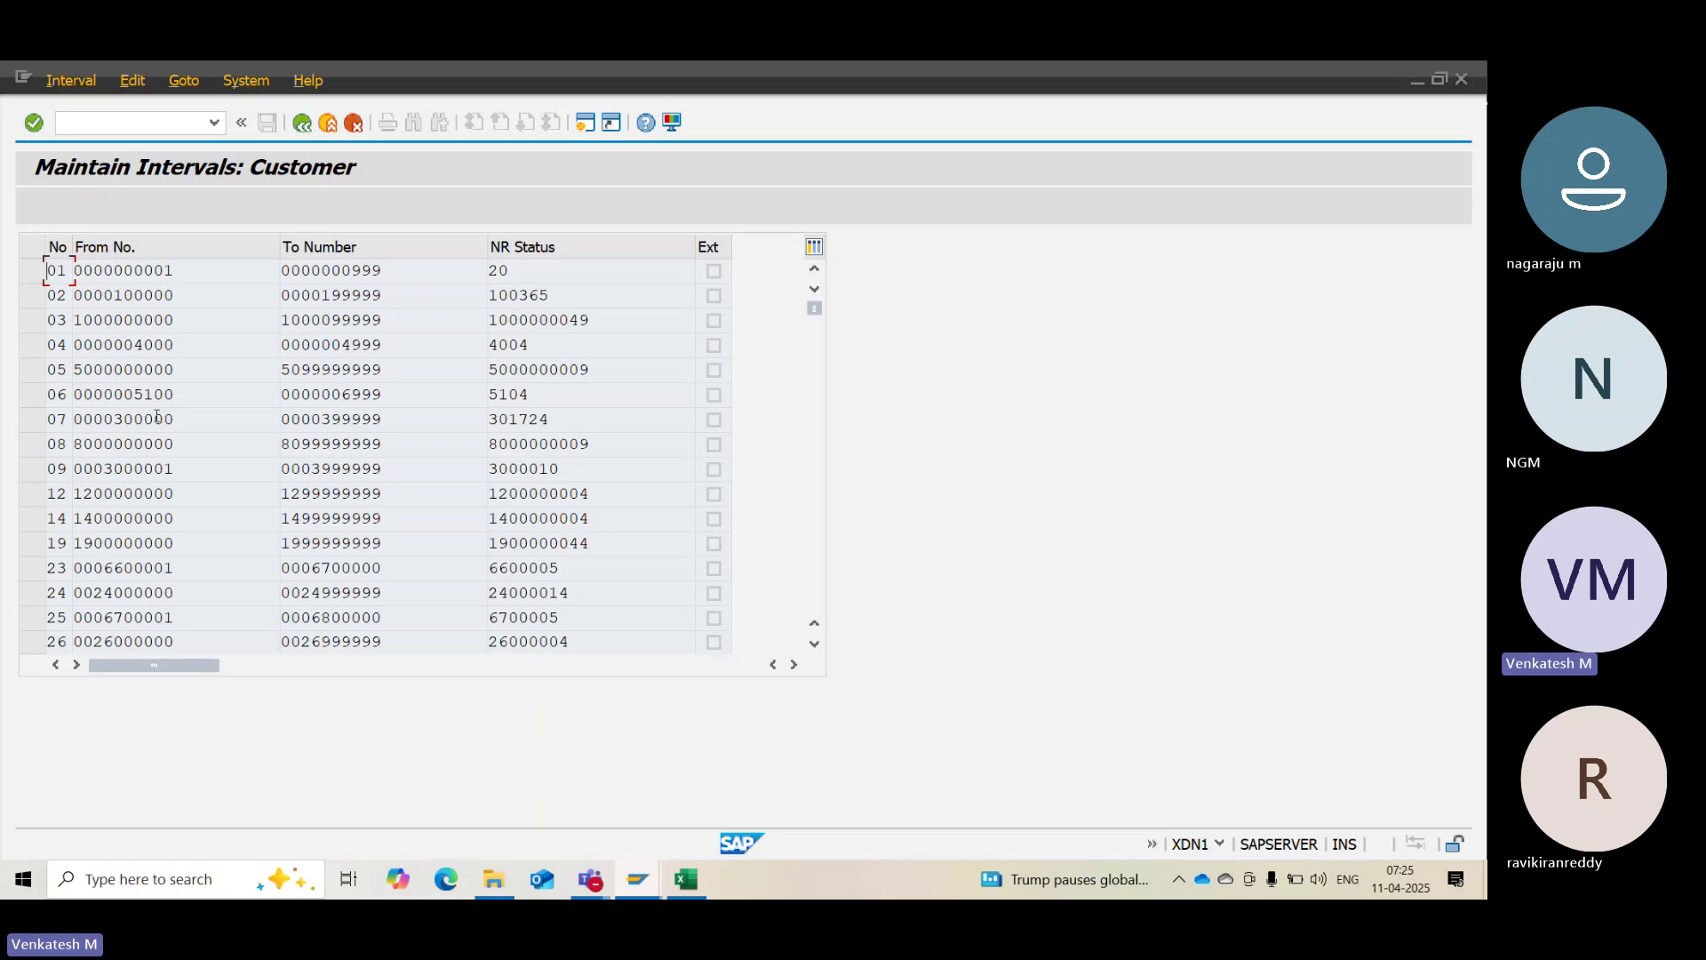
Examine the From and To numbers of the existing customer number range intervals, including intervals 01, 02, 04 and 06
key("Tab")
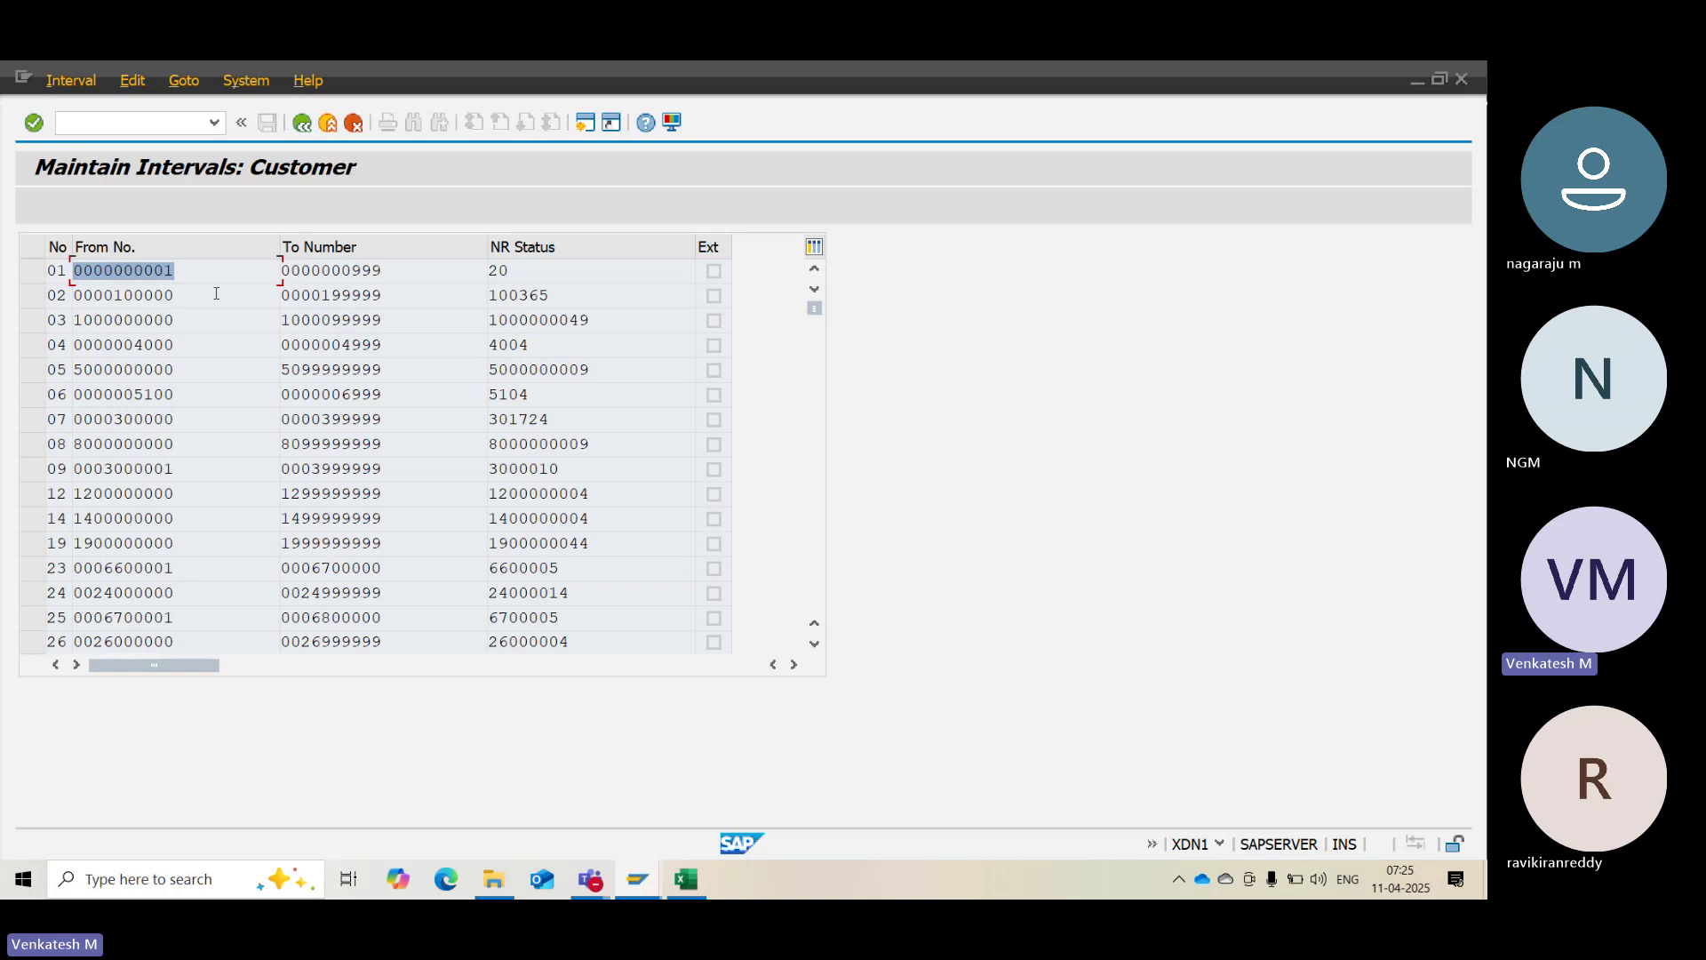
key("Down")
key("Tab")
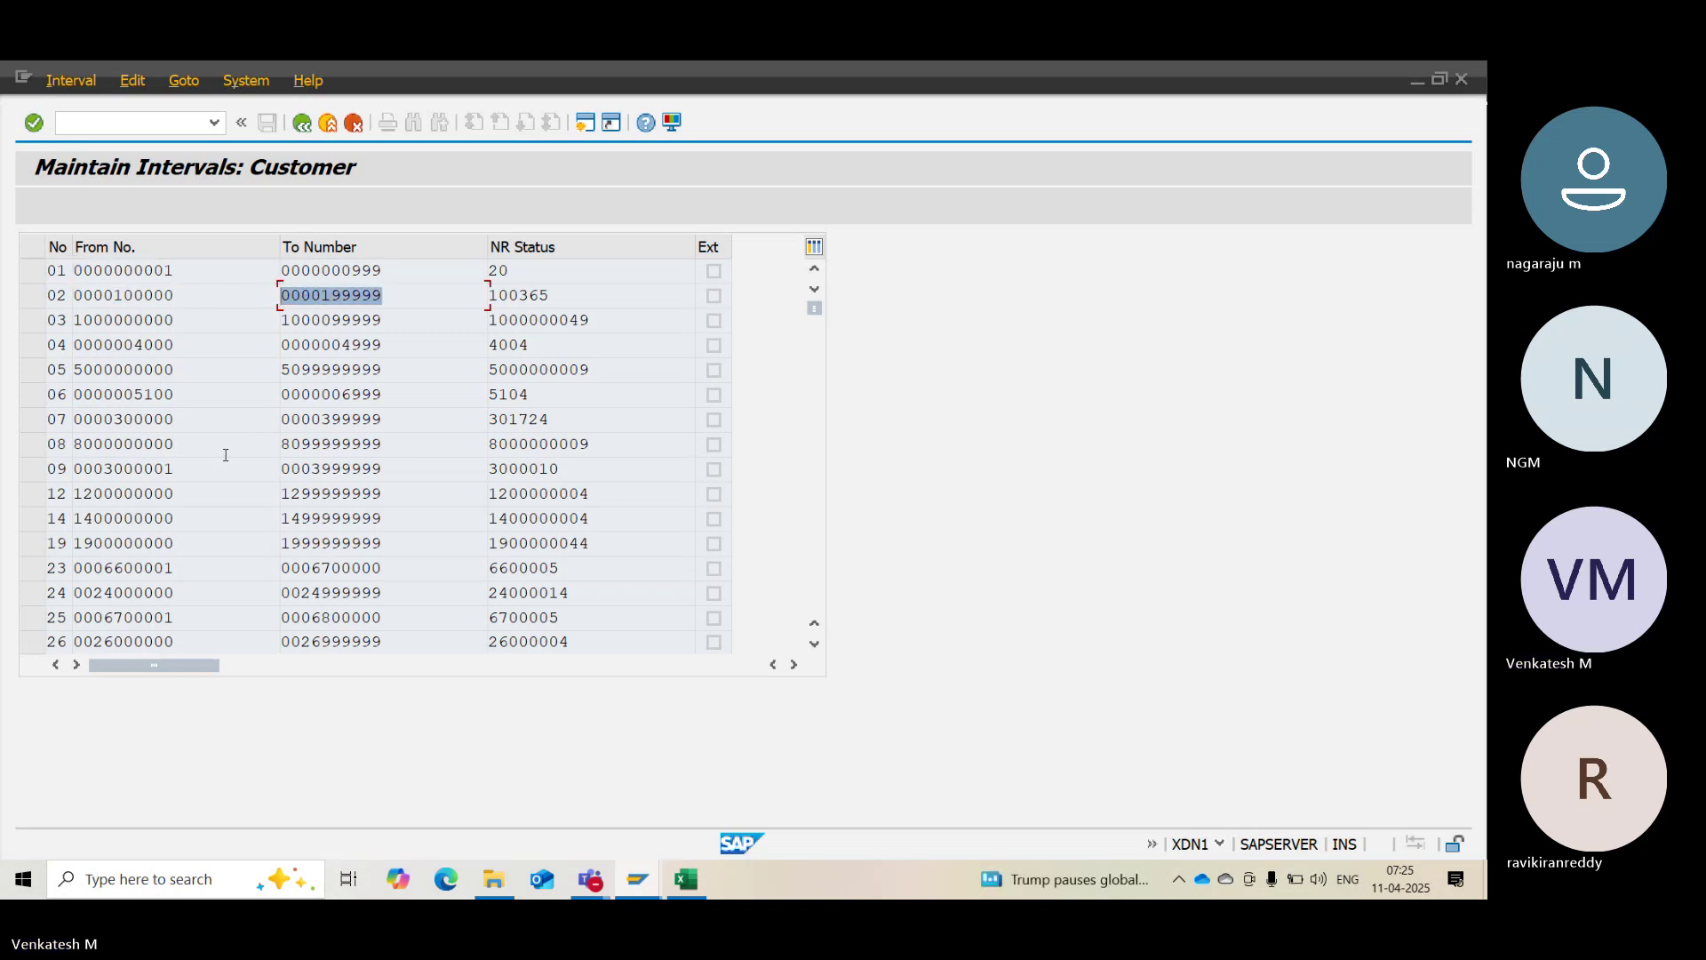
left_click(189, 352)
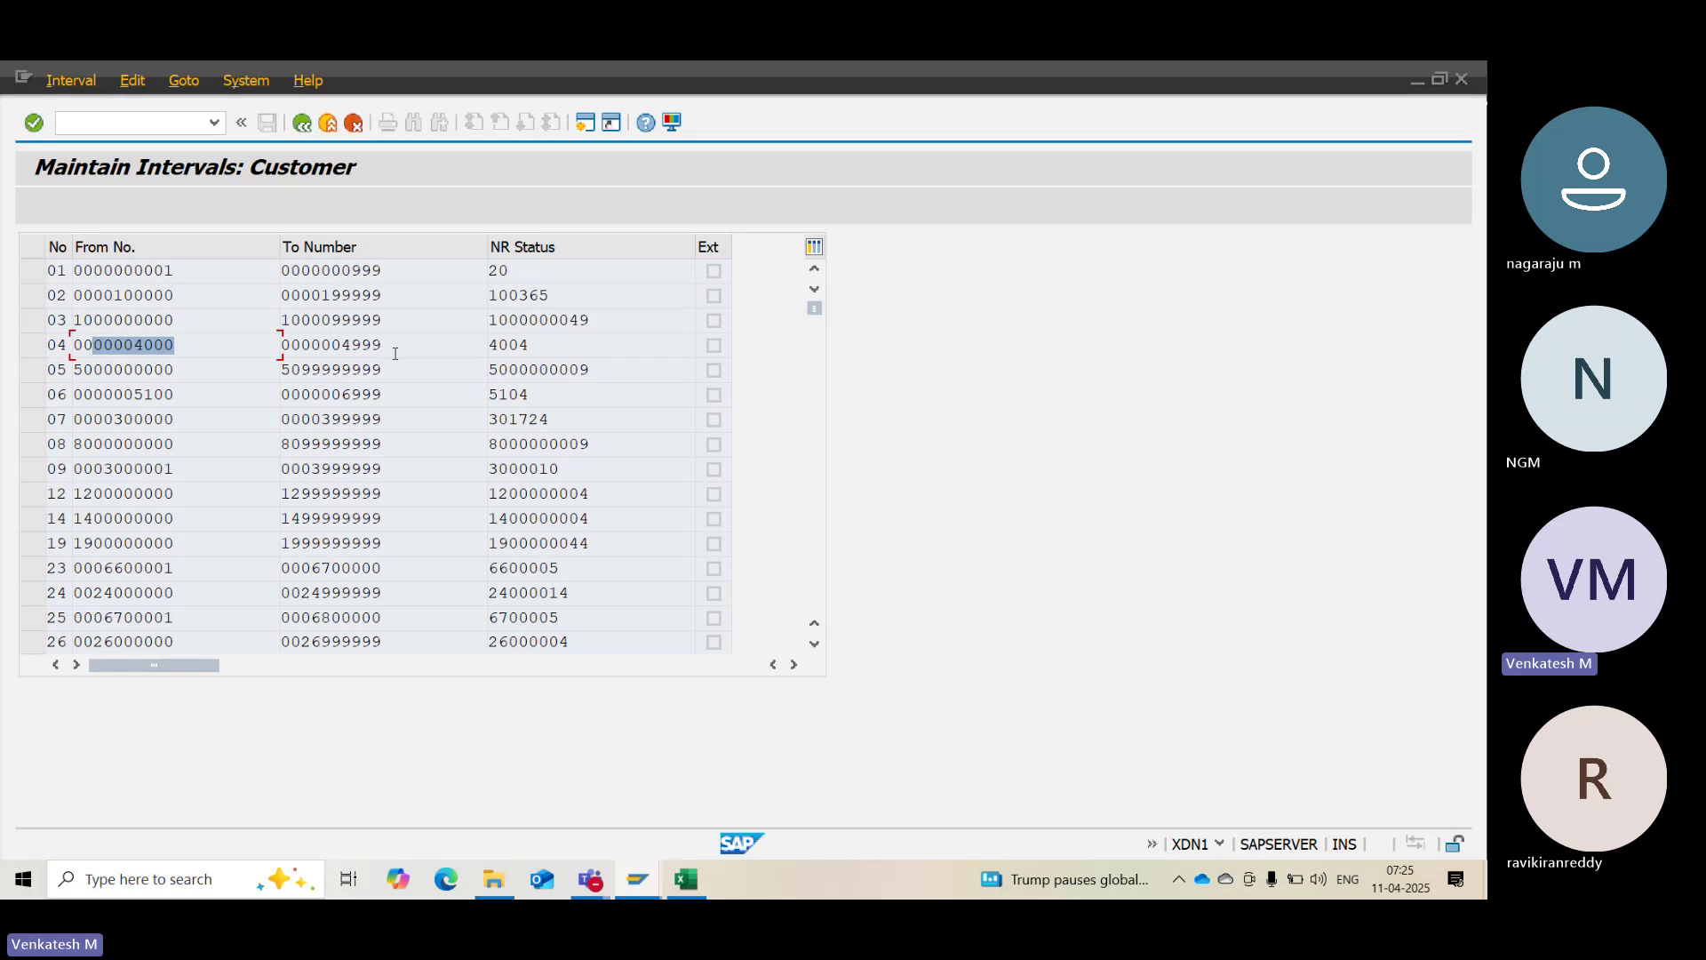
key("Tab")
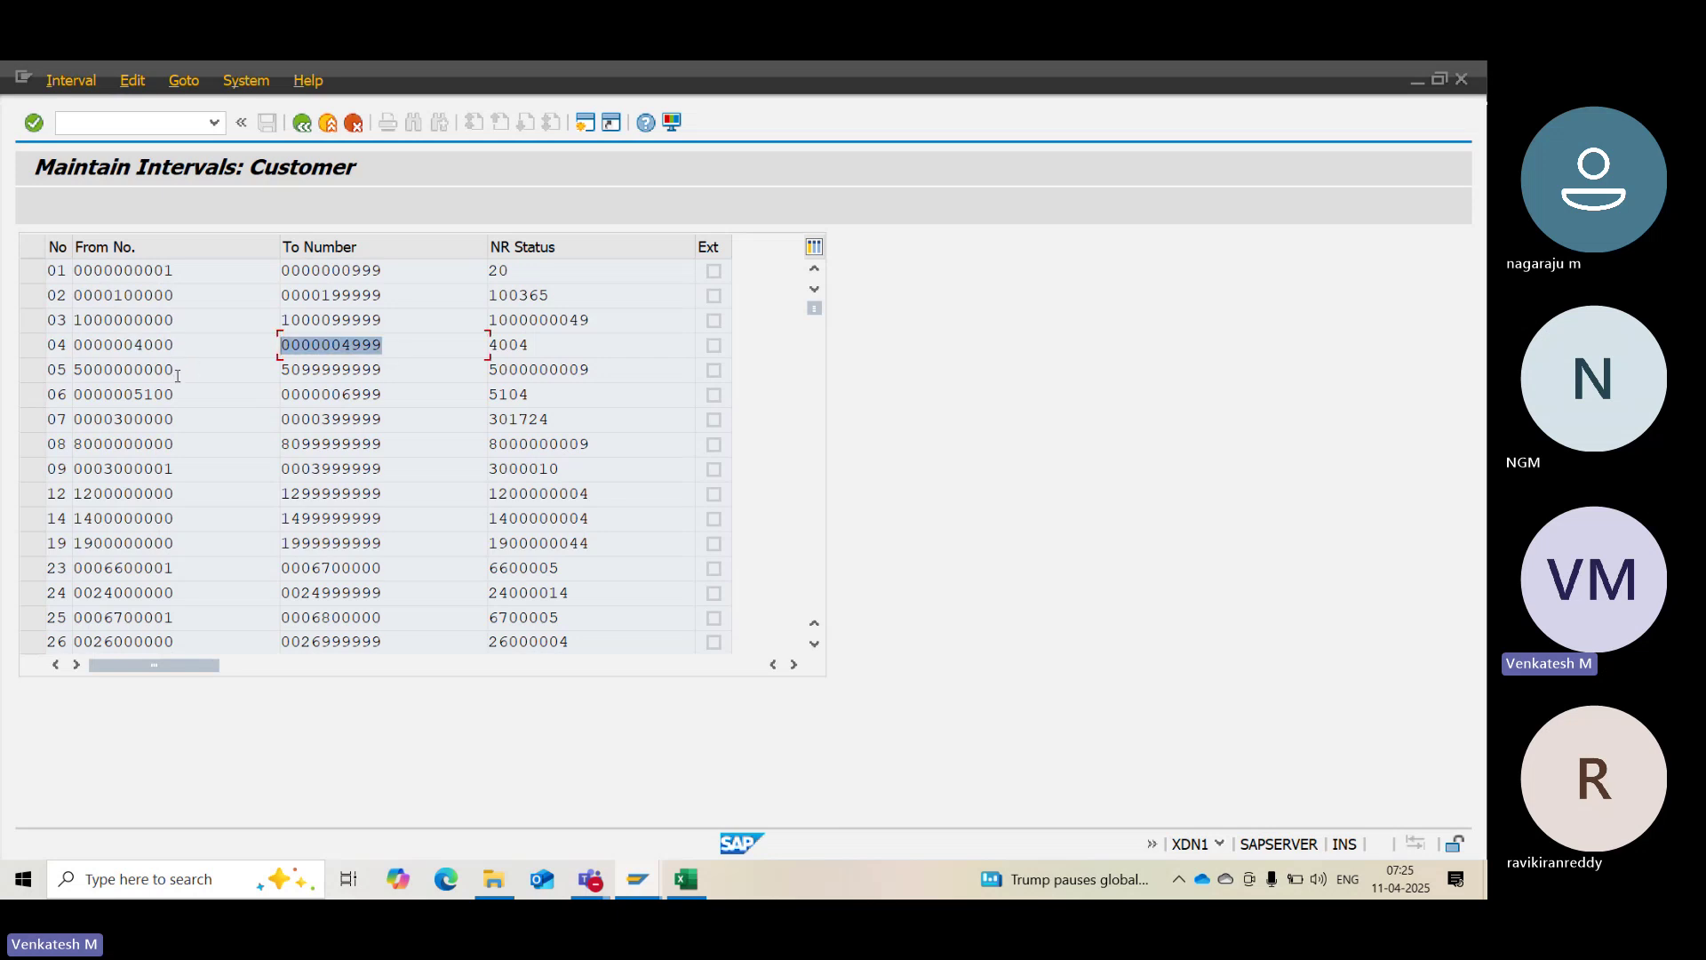
left_click_drag(176, 395, 130, 395)
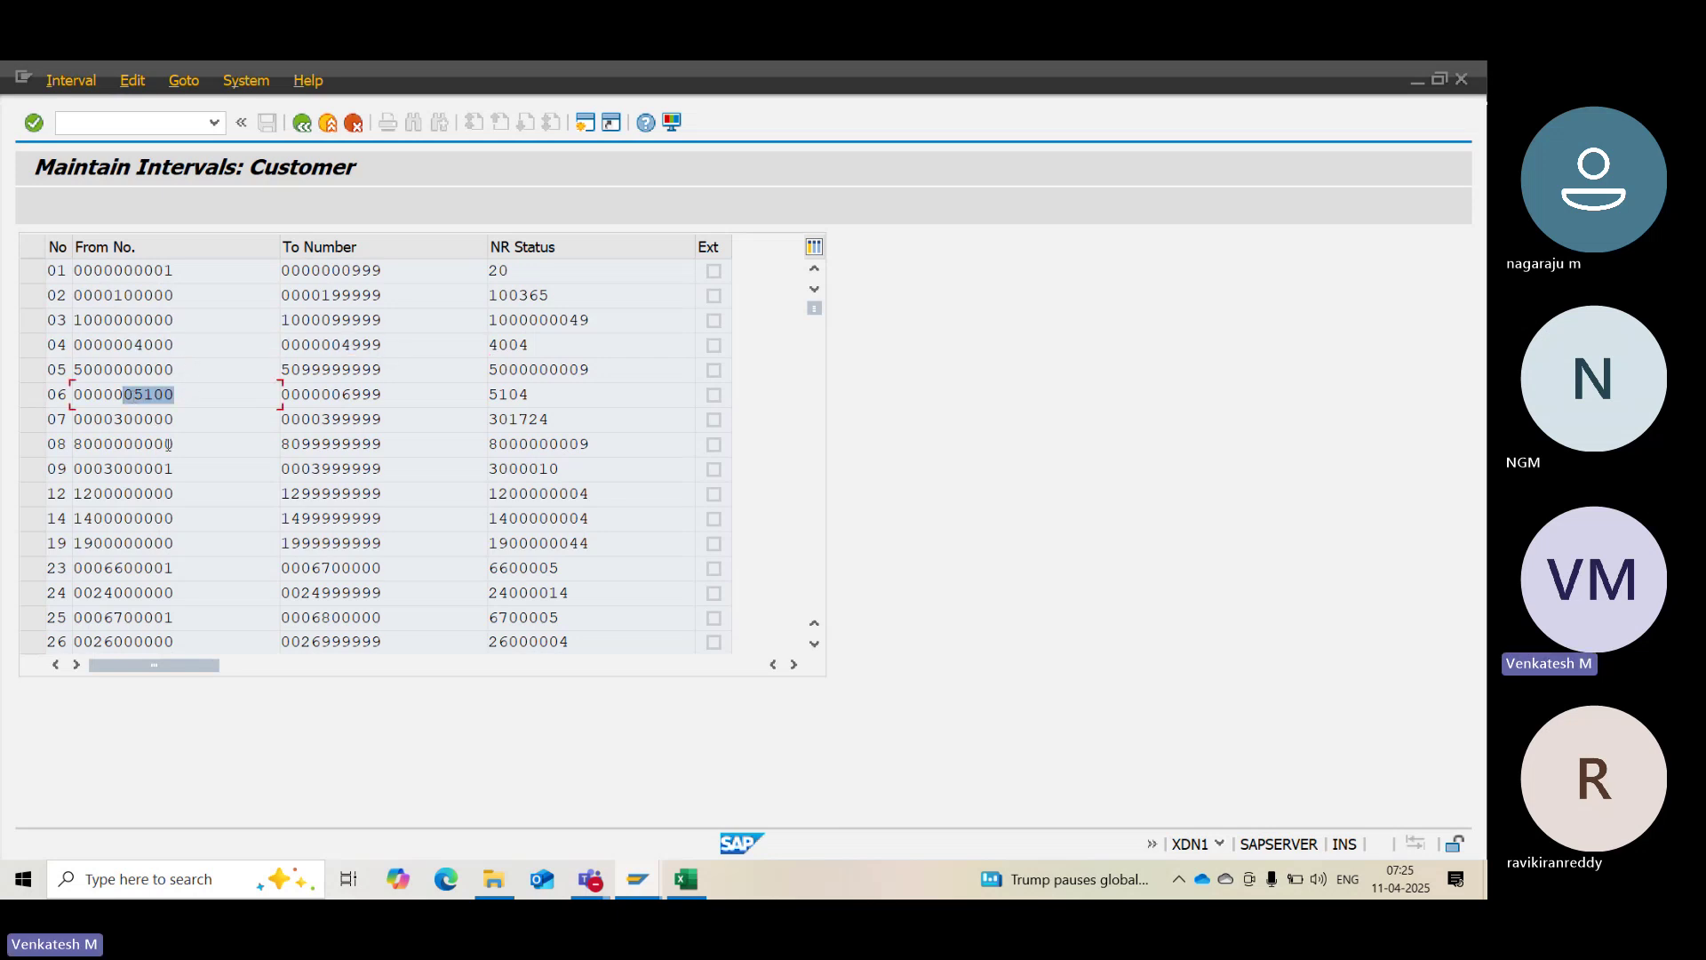
scroll(175, 457, "down", 3)
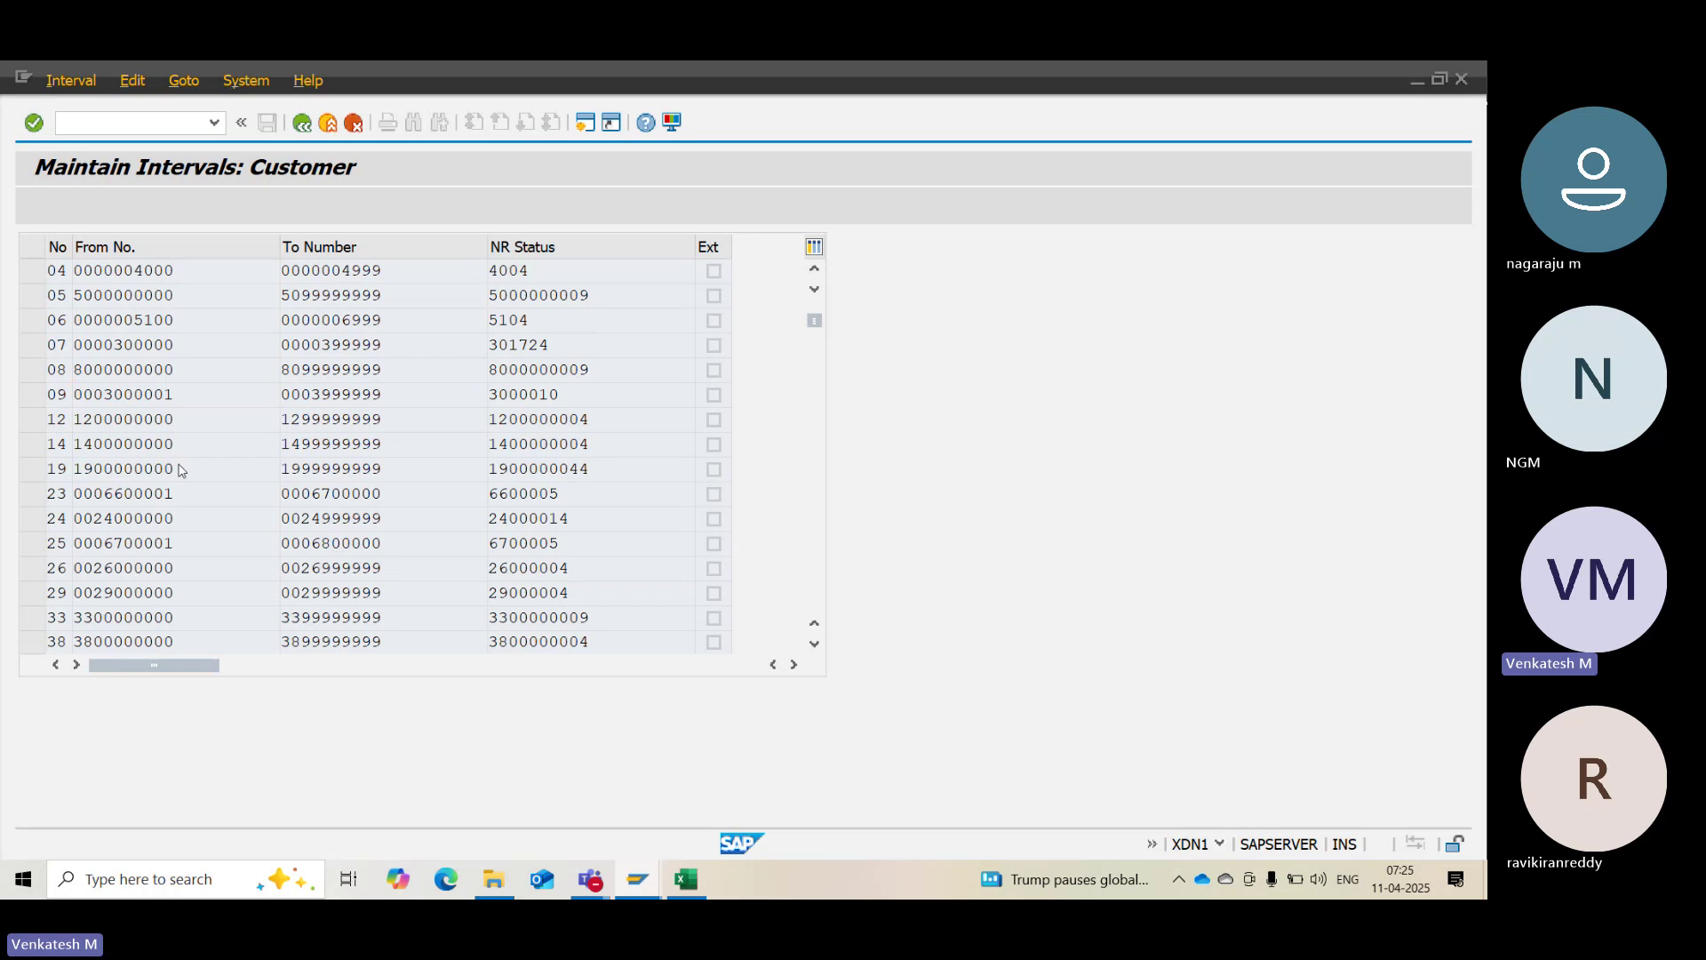
scroll(180, 464, "down", 1)
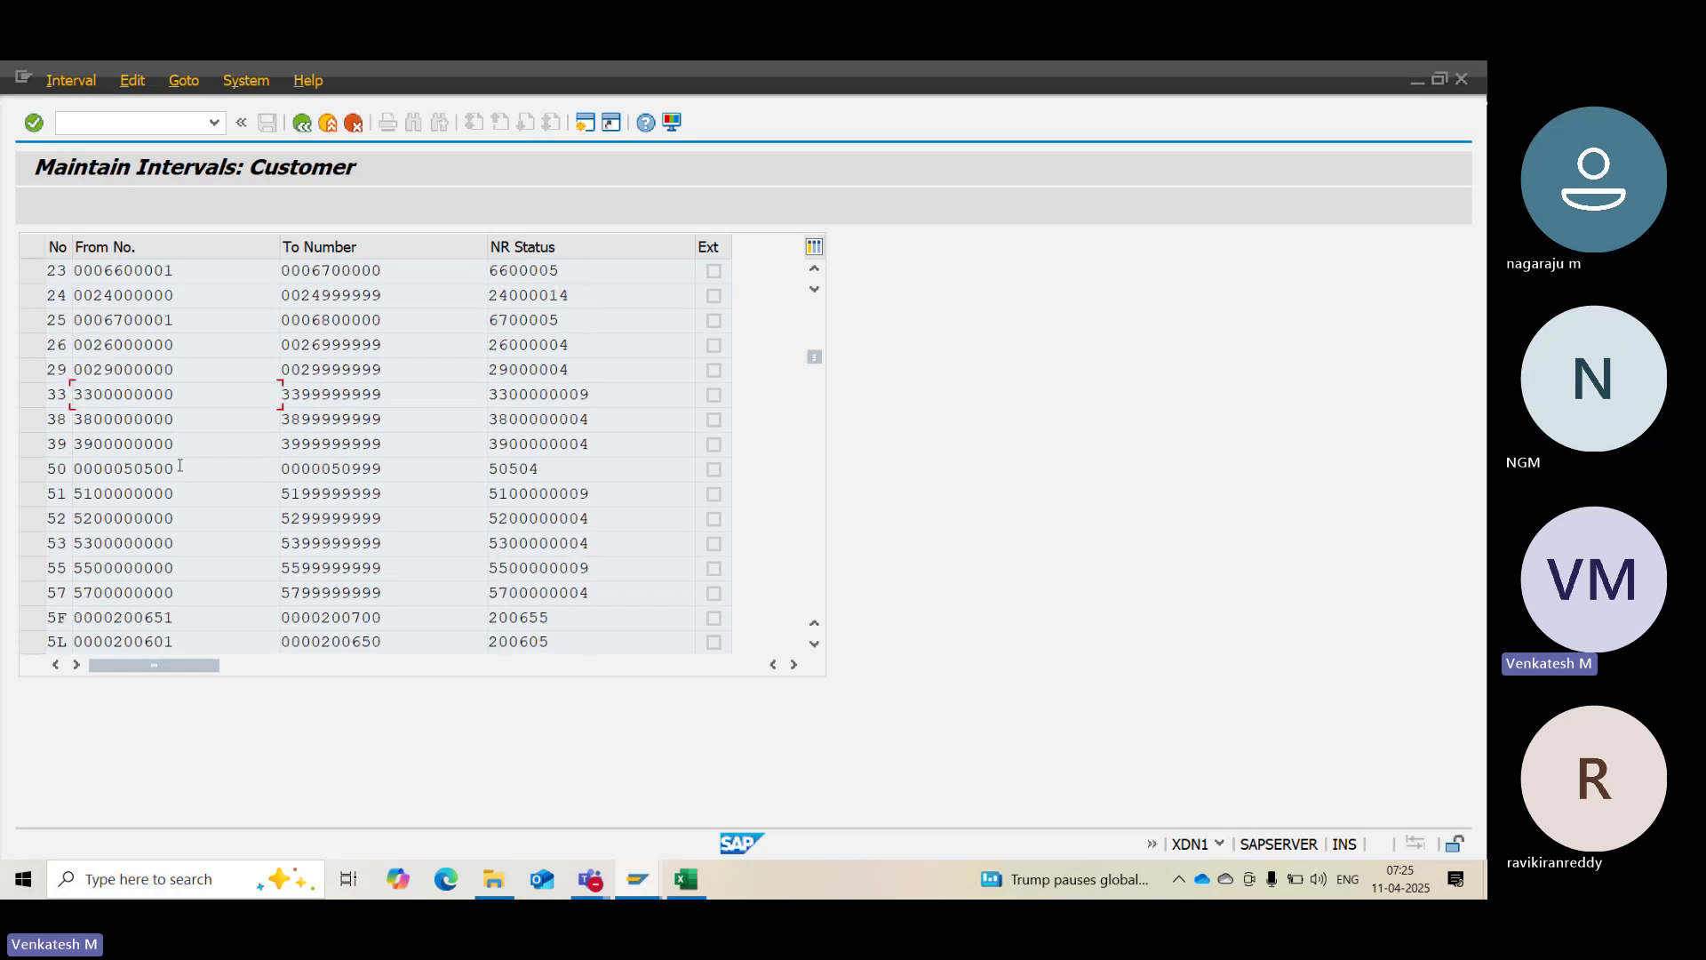
scroll(180, 465, "up", 4)
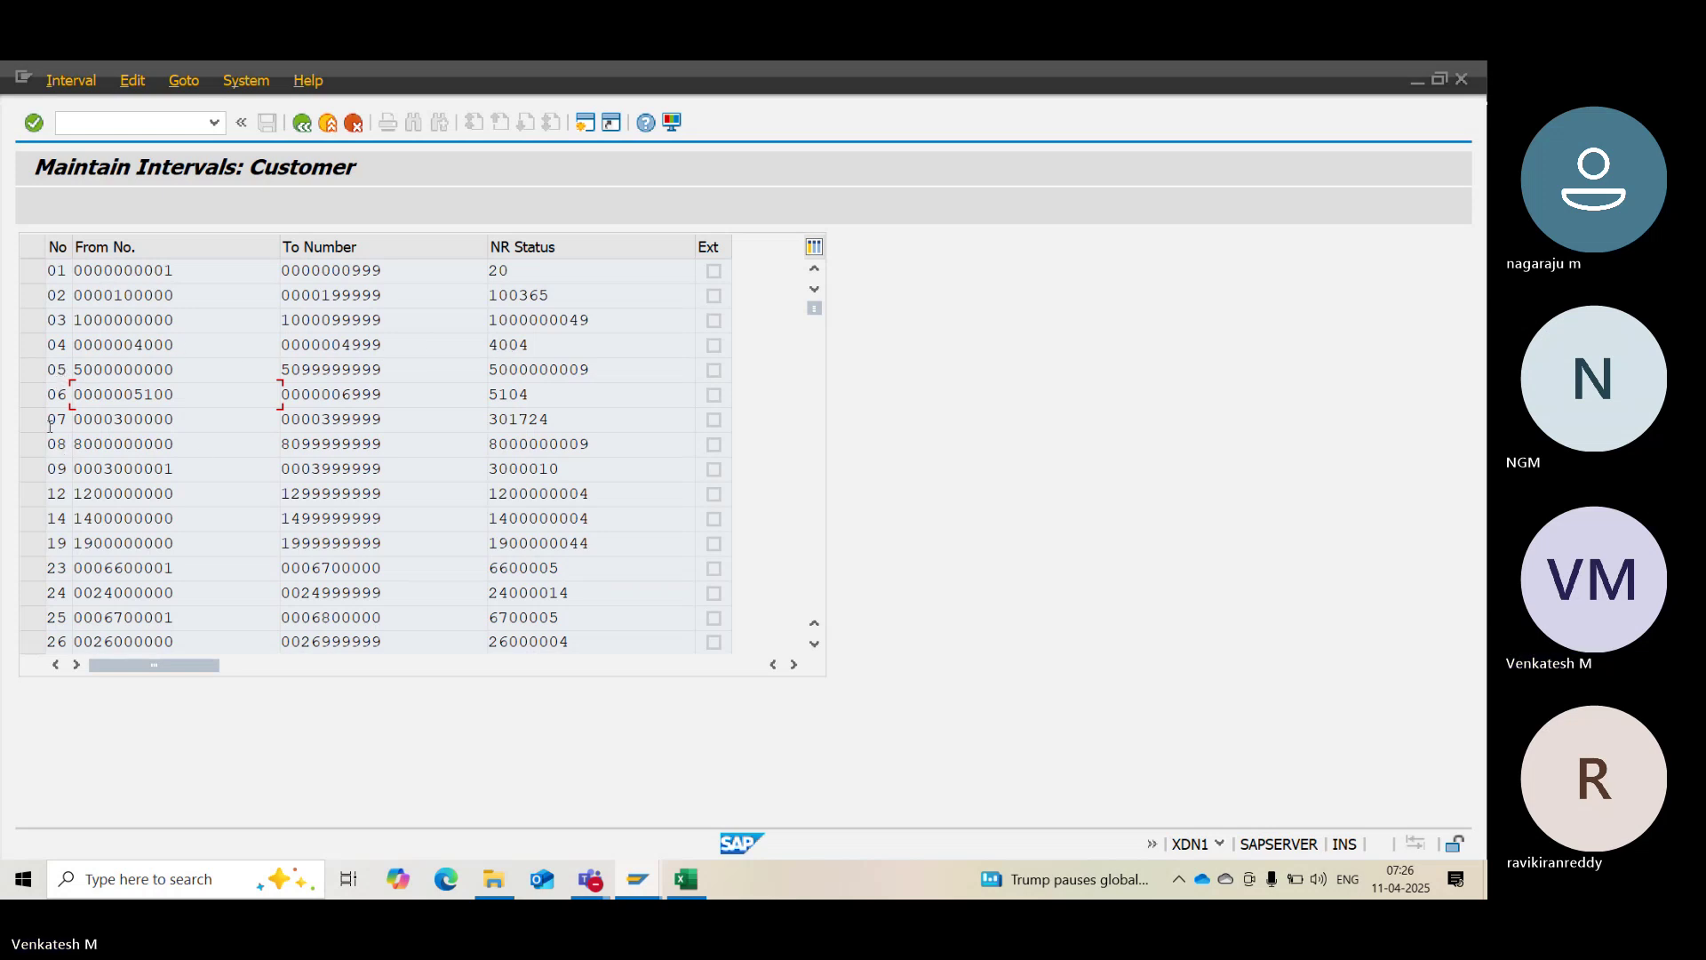
Compare the number limits and the NR status of intervals 04 and 06
double_click(196, 345)
key("Tab")
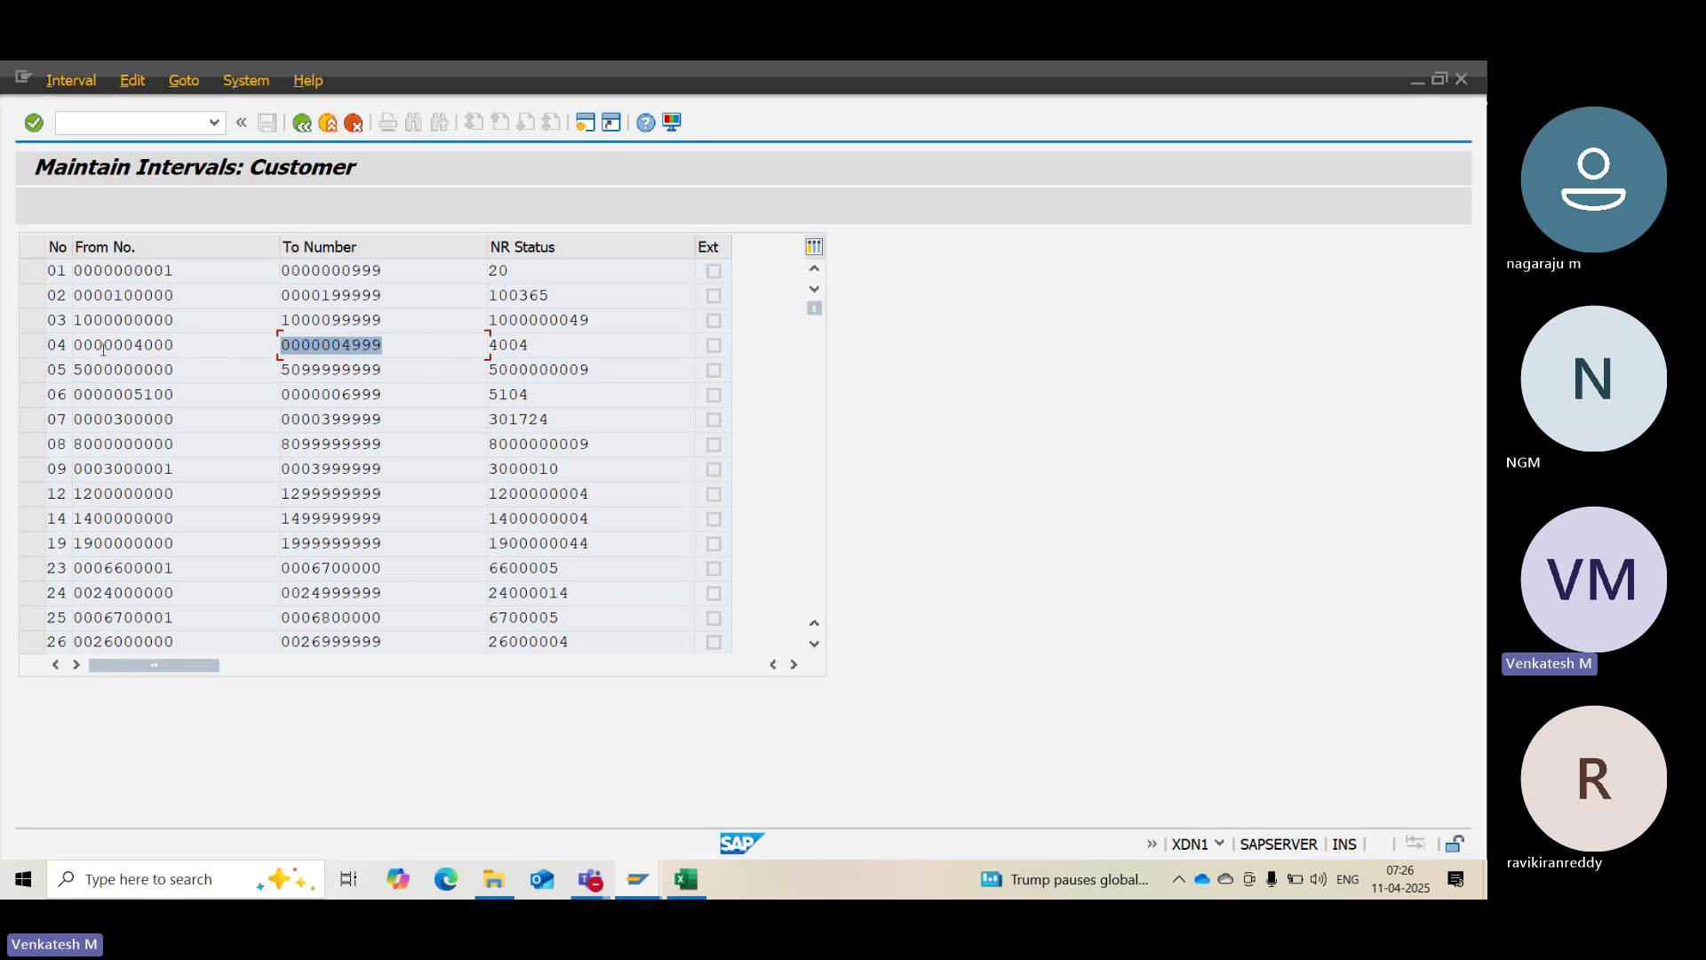
double_click(186, 349)
key("Tab")
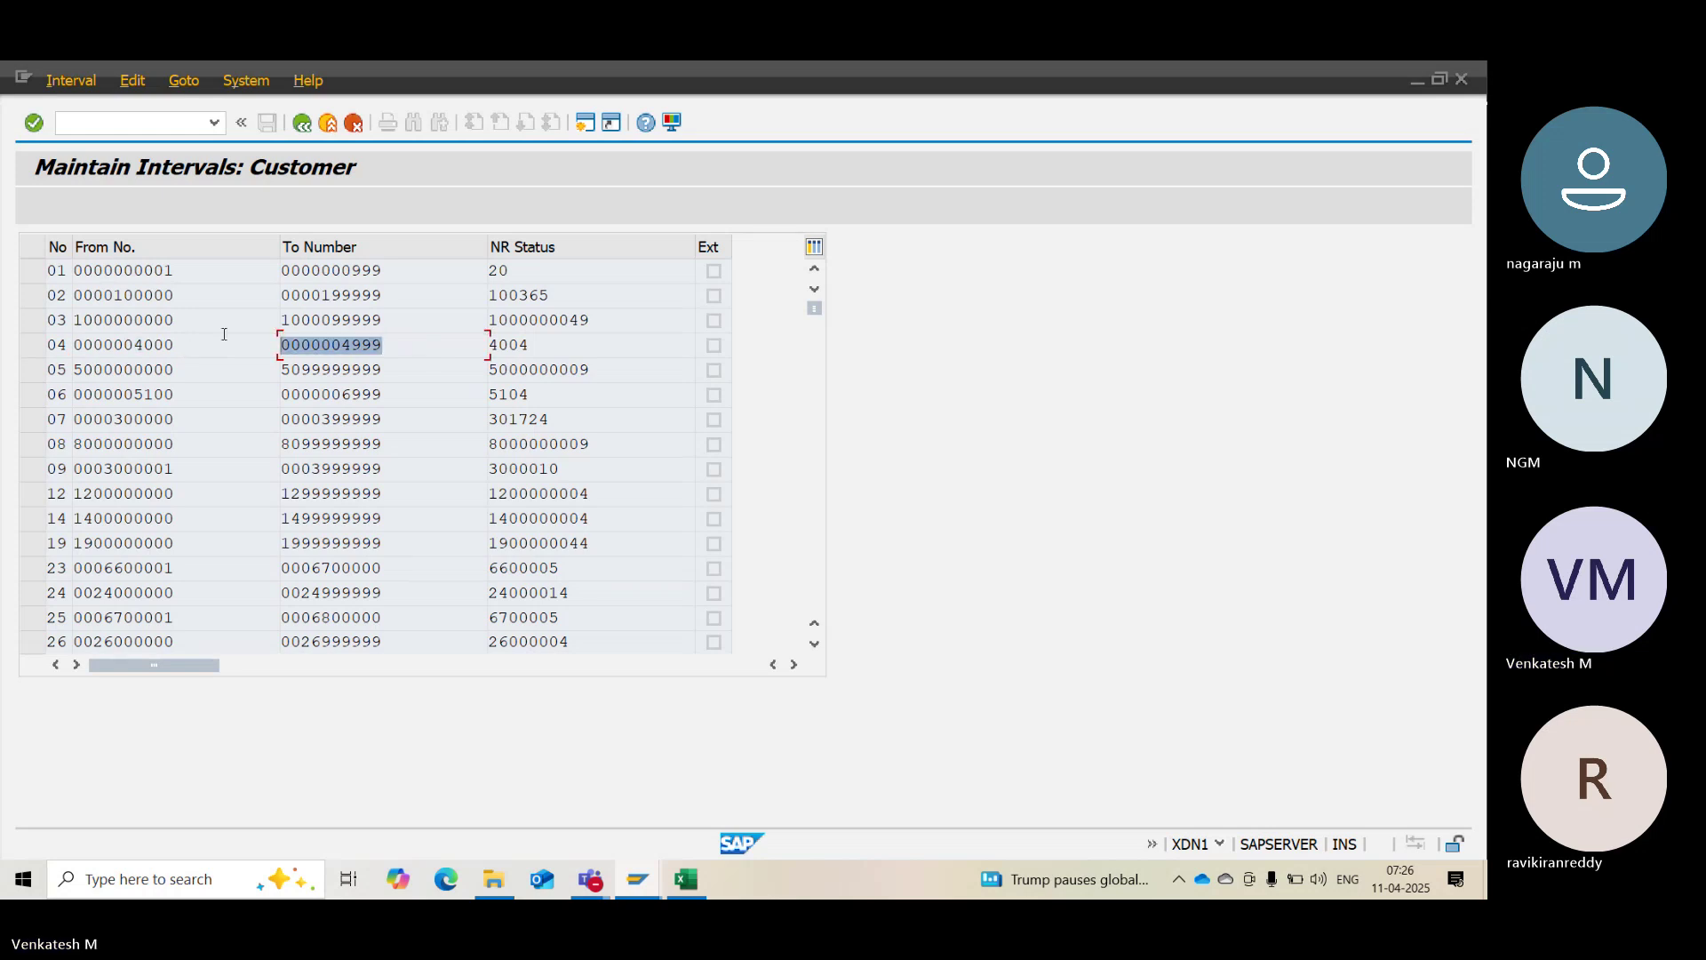
key("Tab")
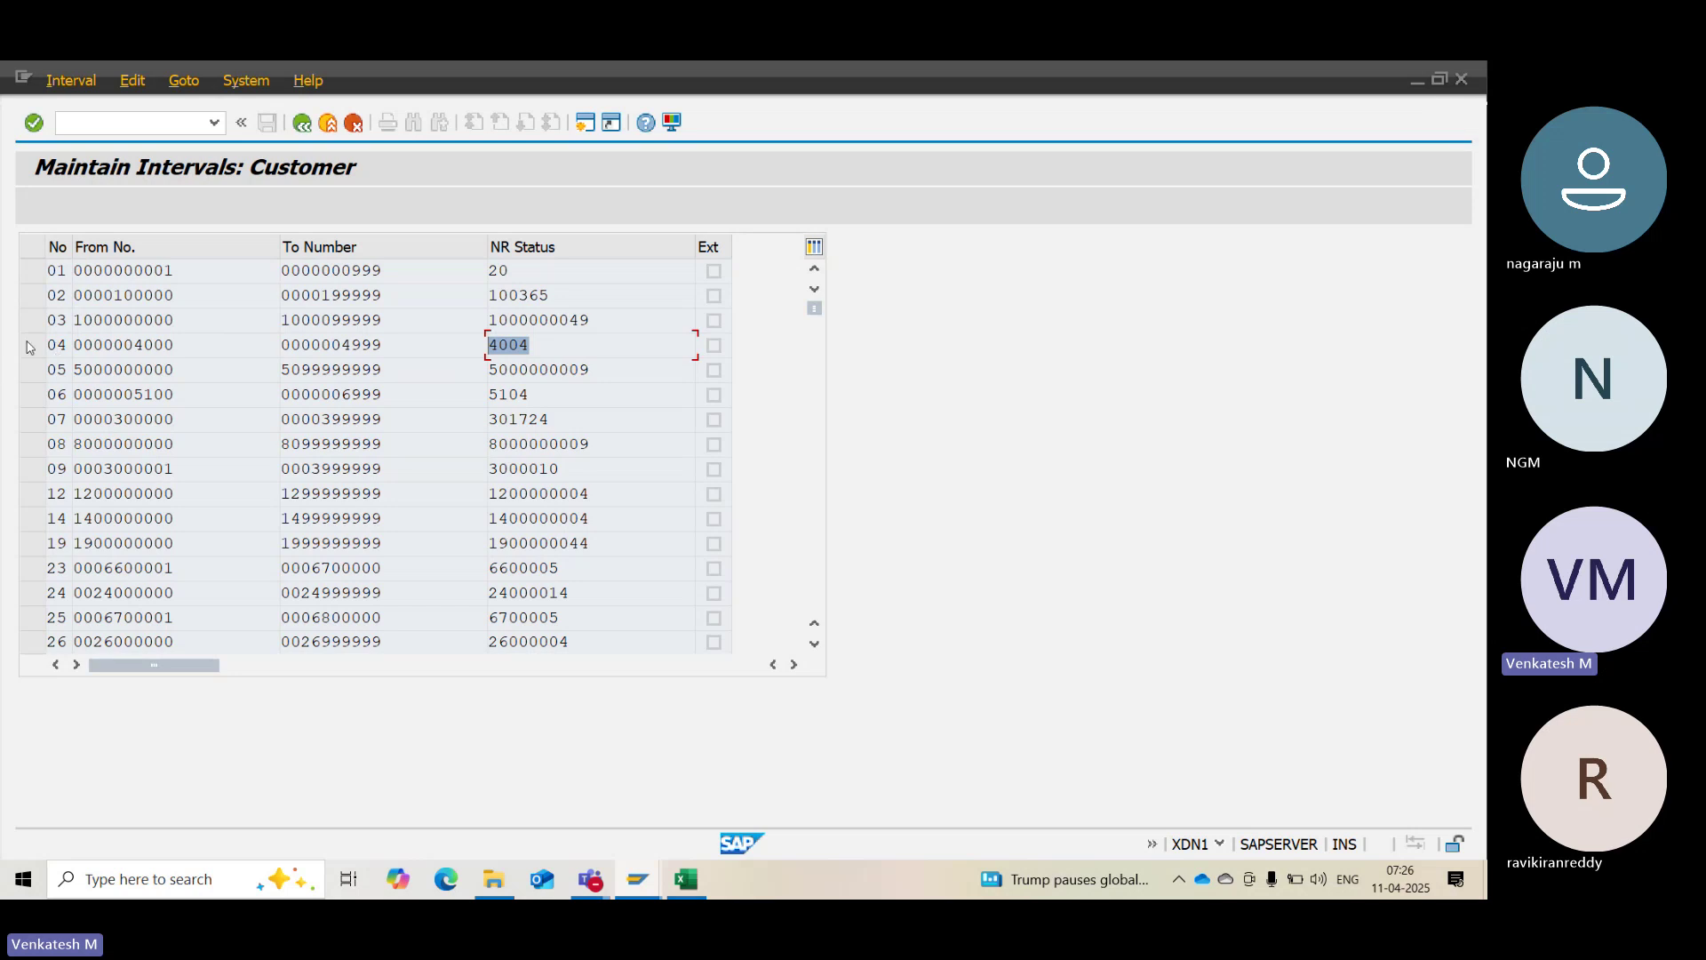
double_click(200, 354)
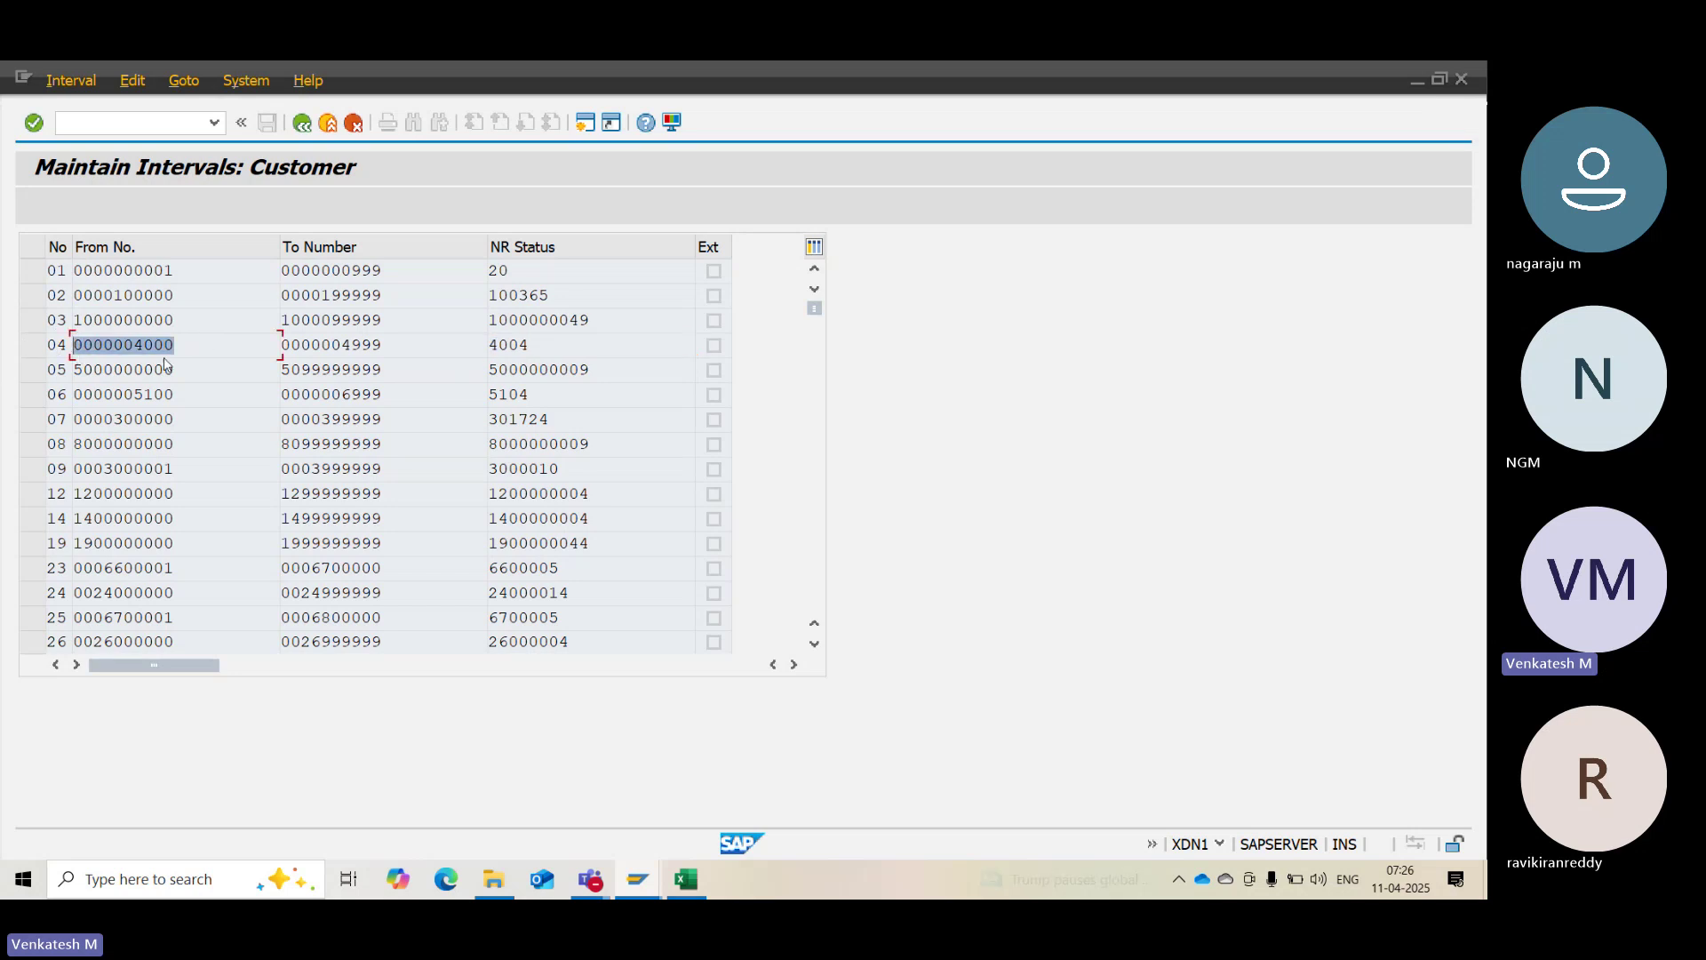
double_click(180, 393)
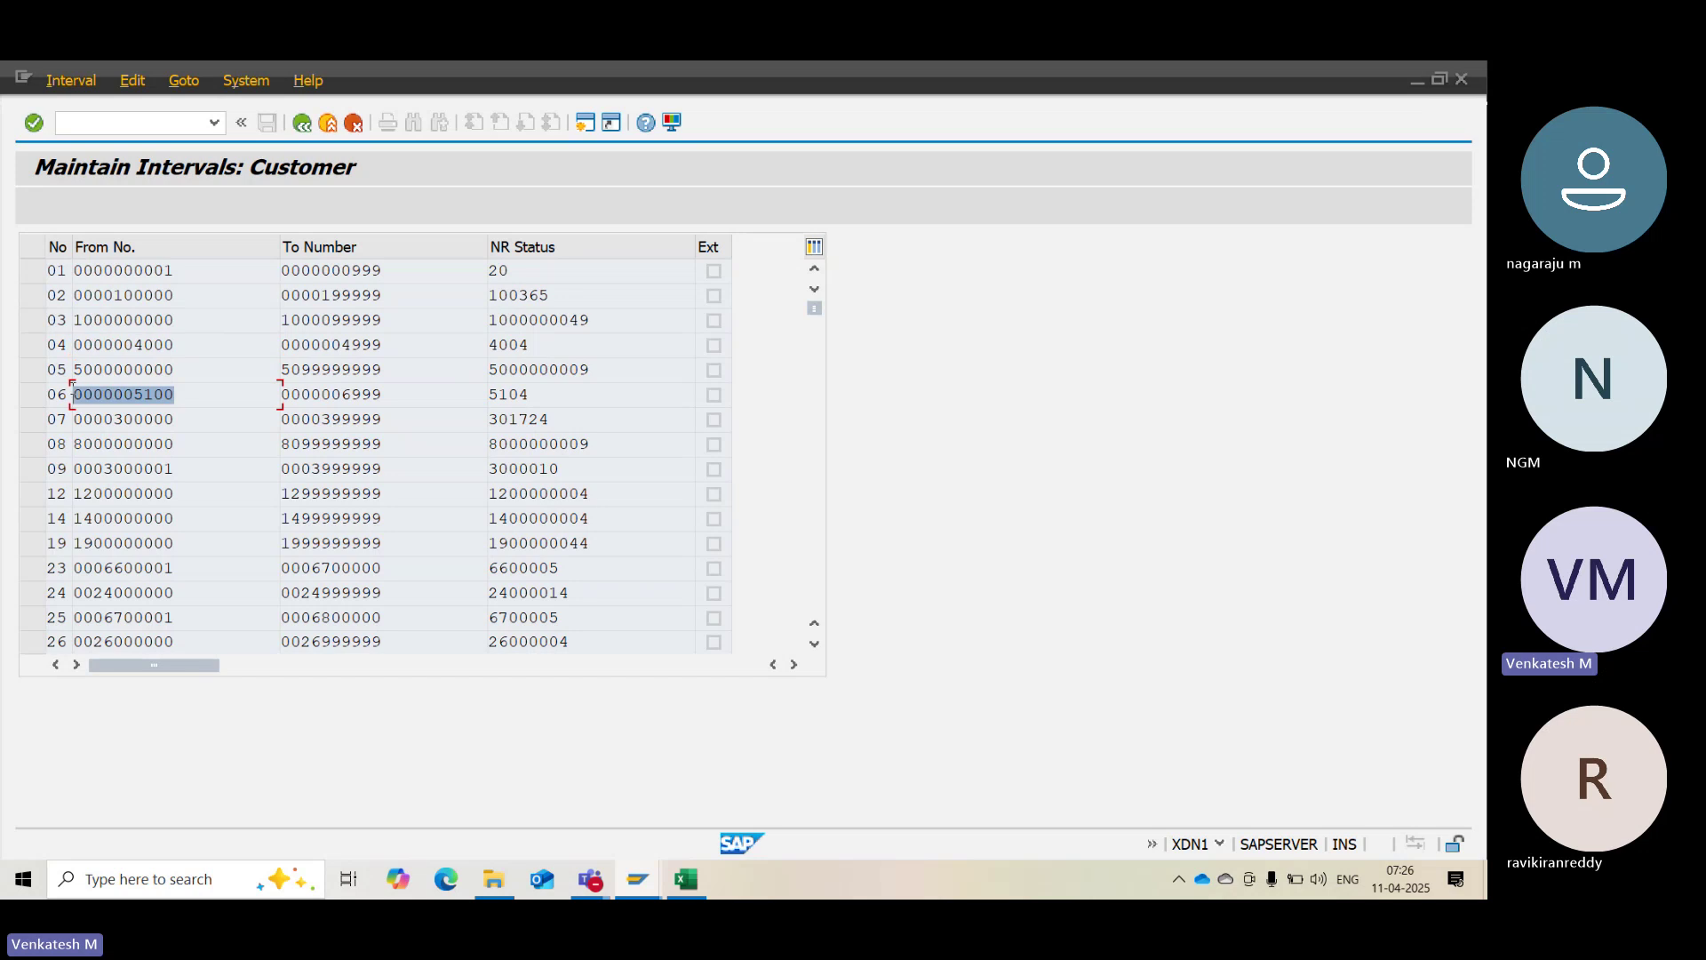
key("Tab")
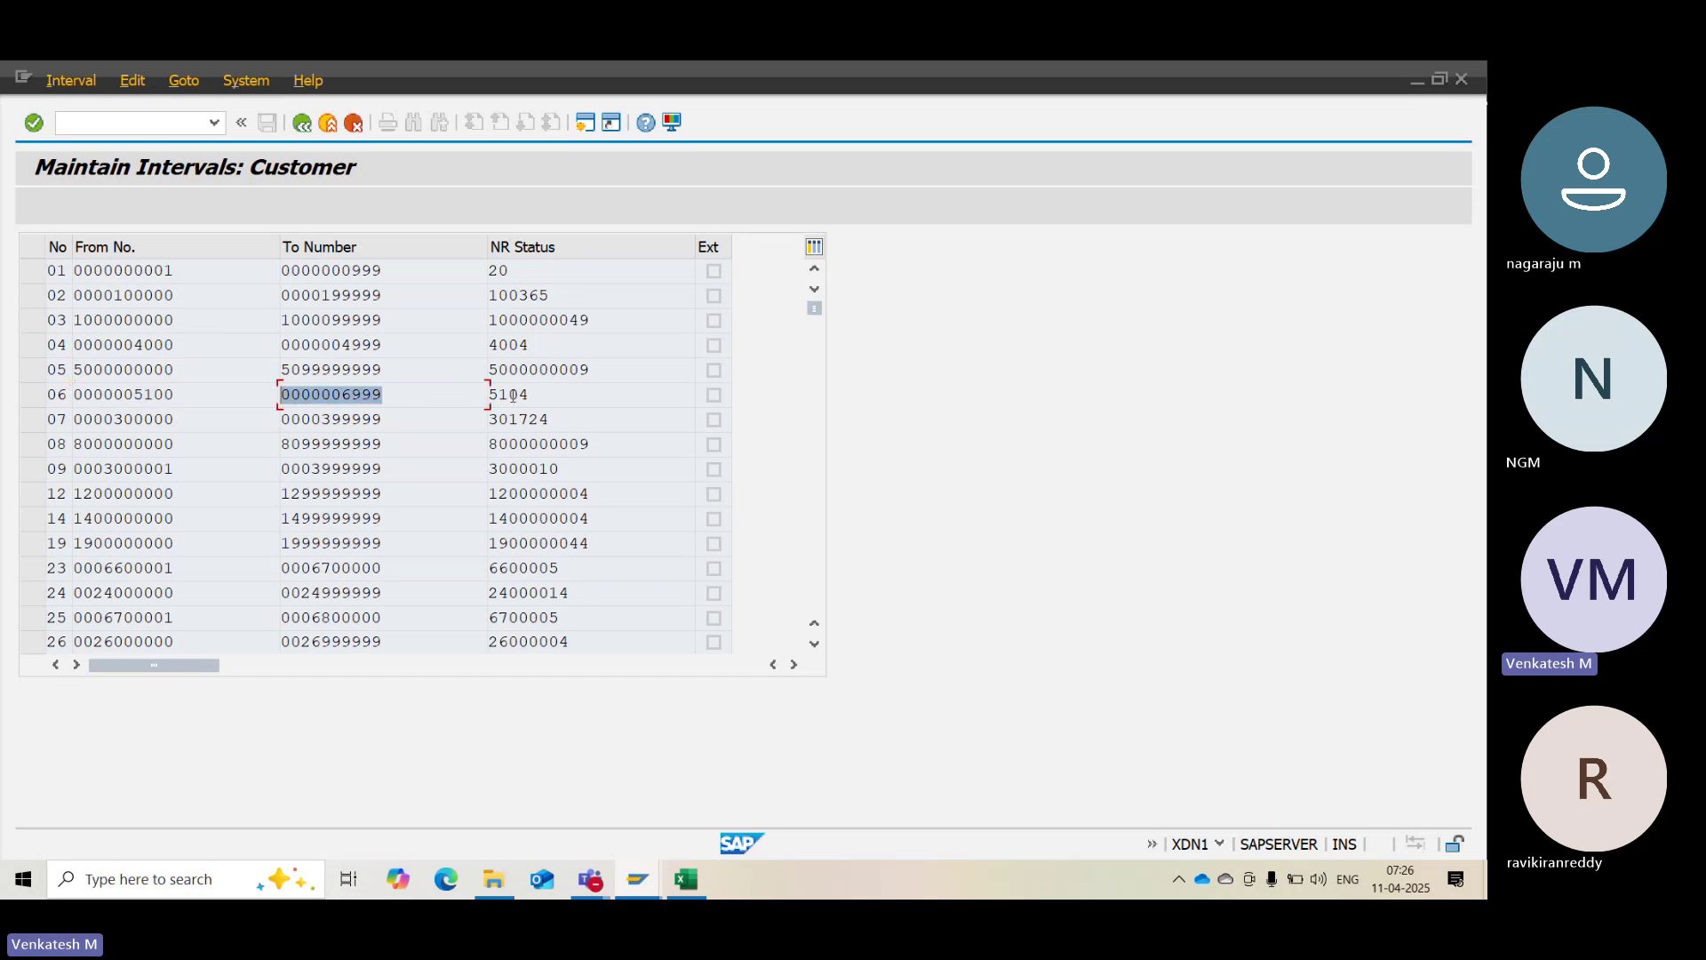
key("Tab")
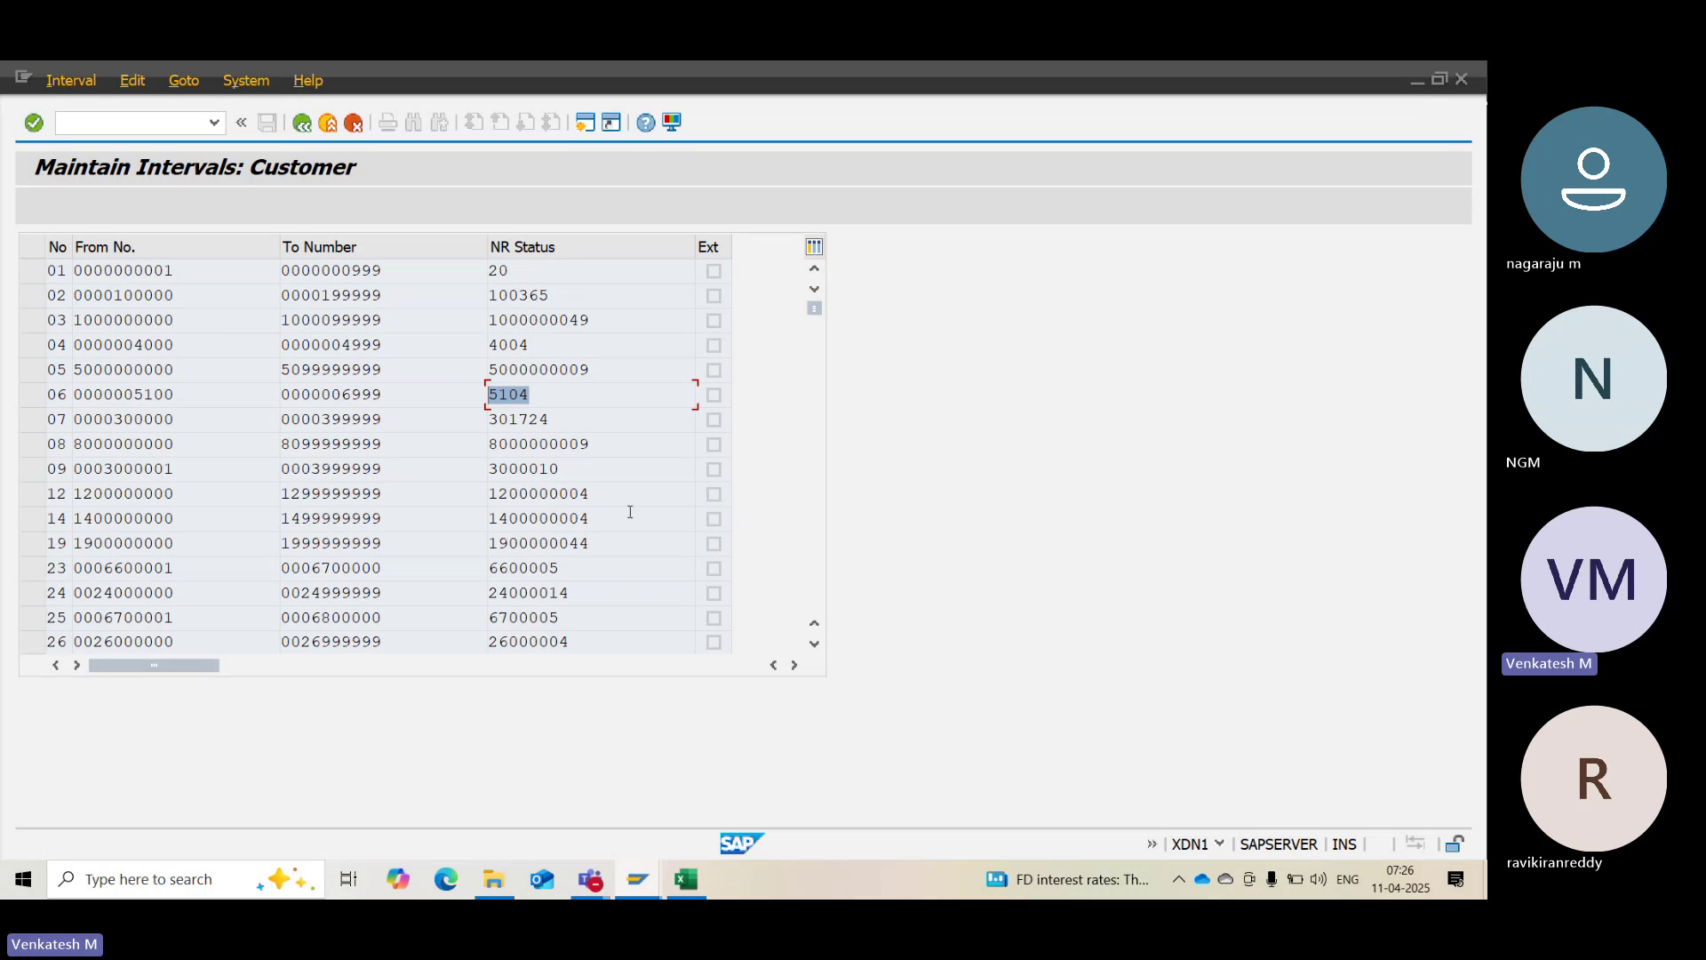
Open the intervals for editing and try to add the range 2000 to 2999 as number 55, and again as number 99
left_click(297, 128)
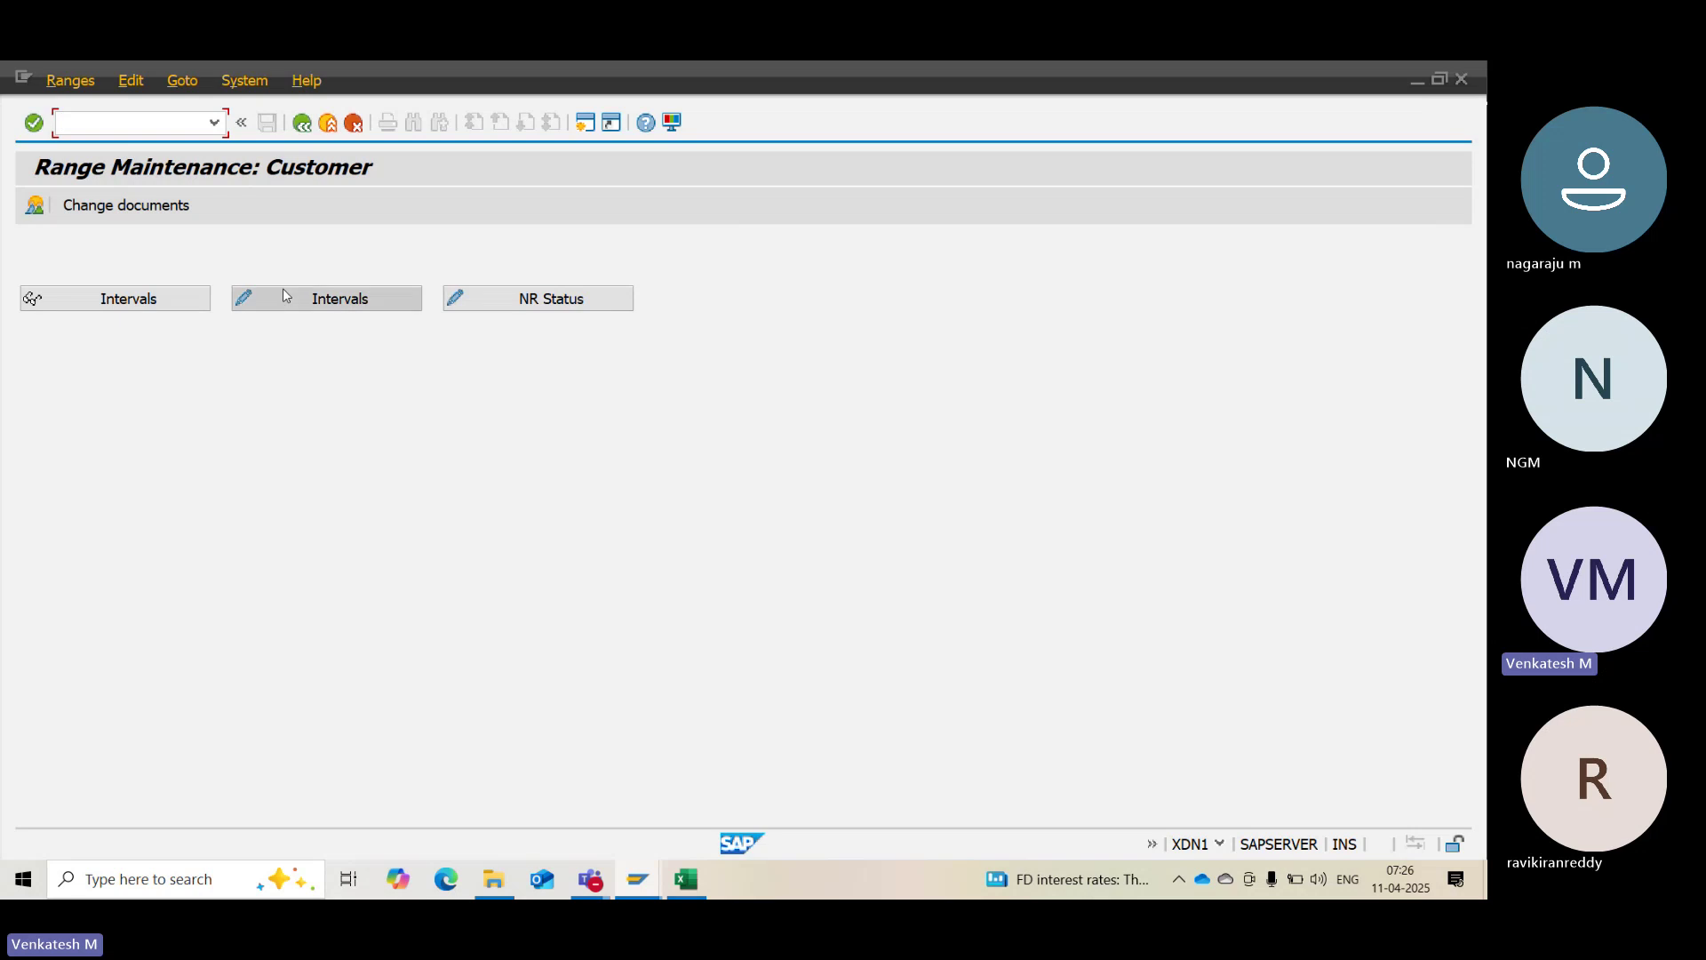
left_click(291, 296)
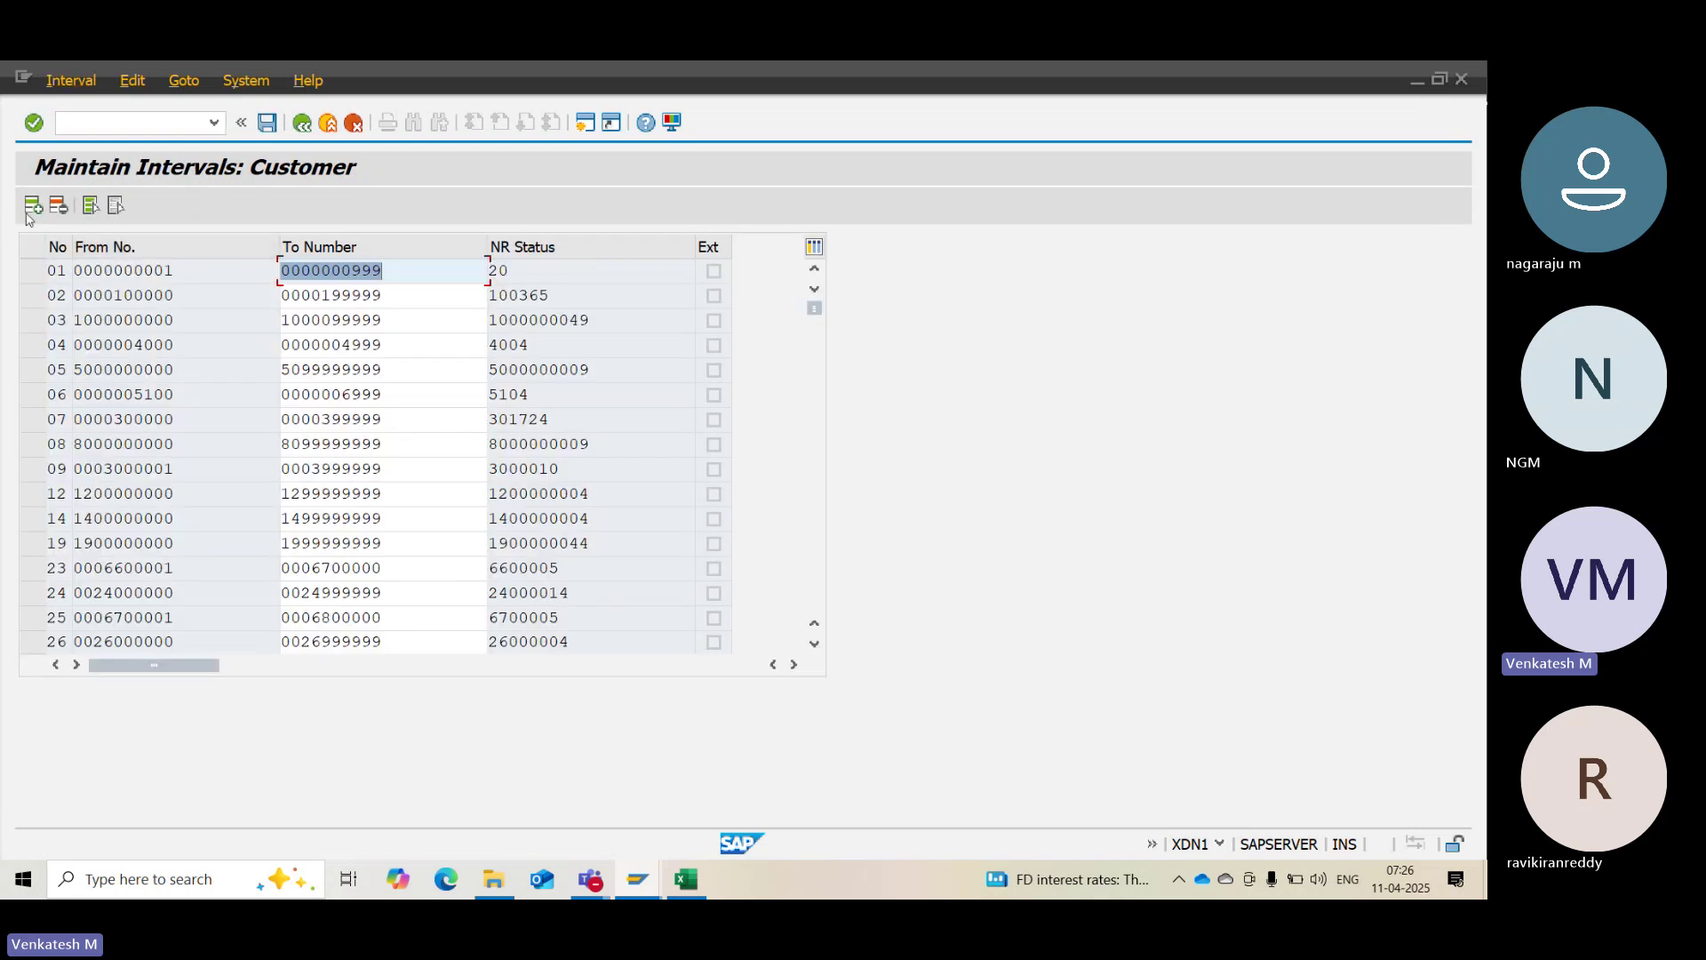
left_click(32, 205)
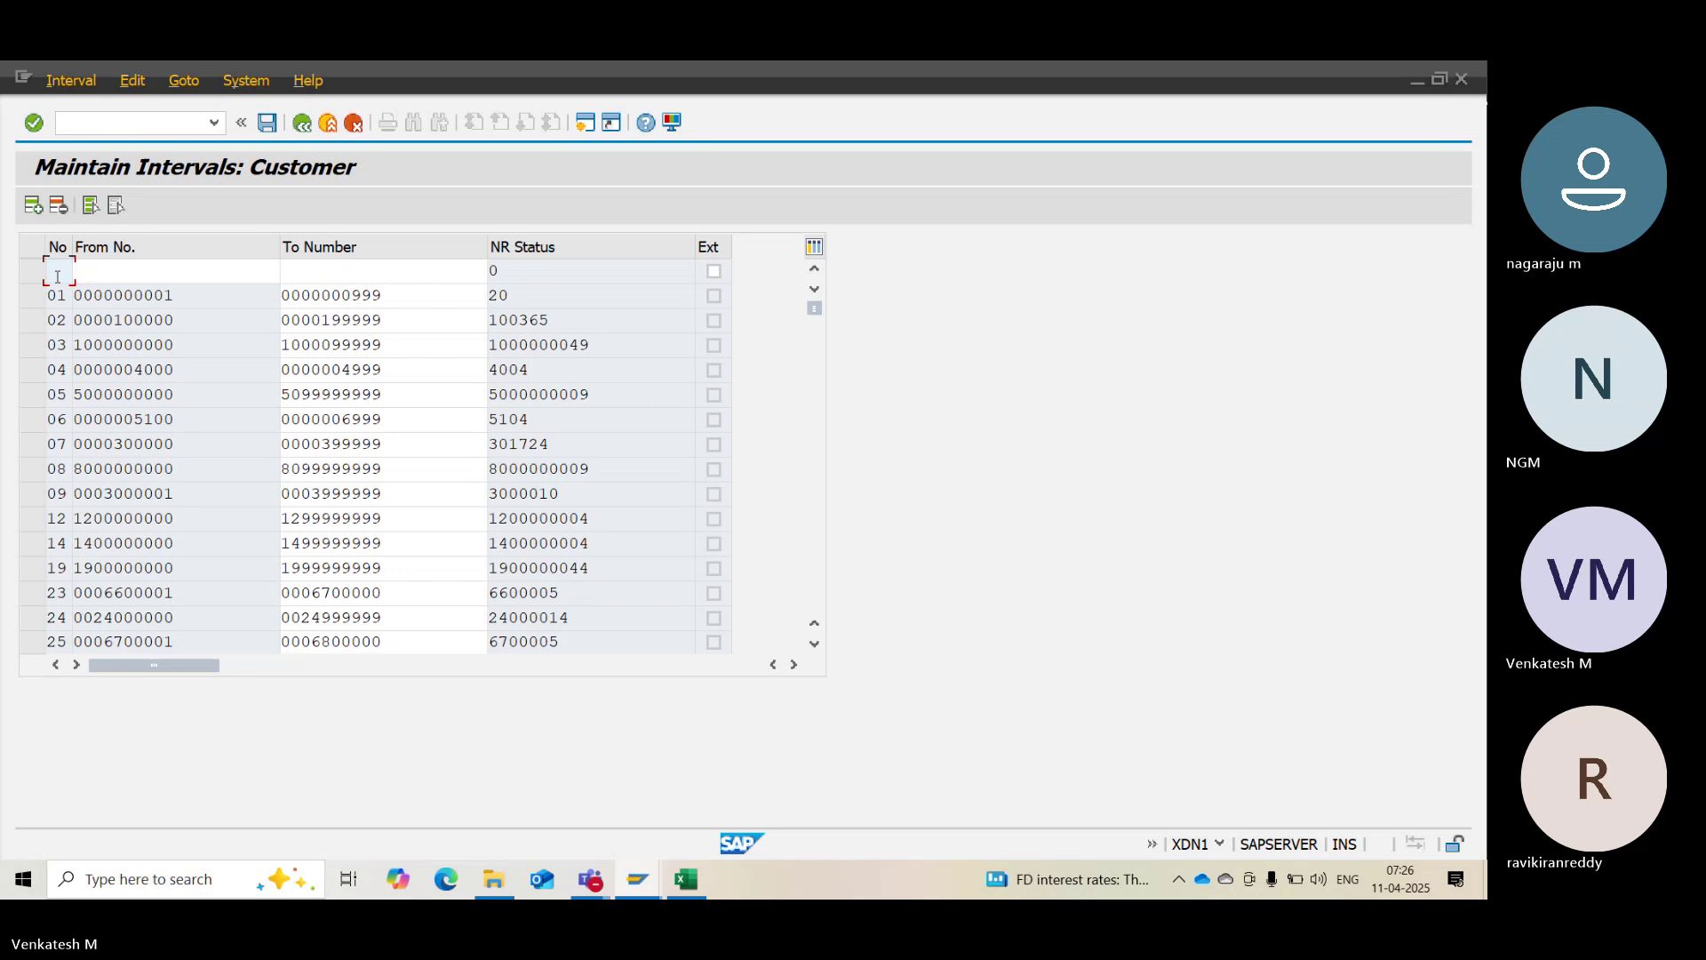
type("55")
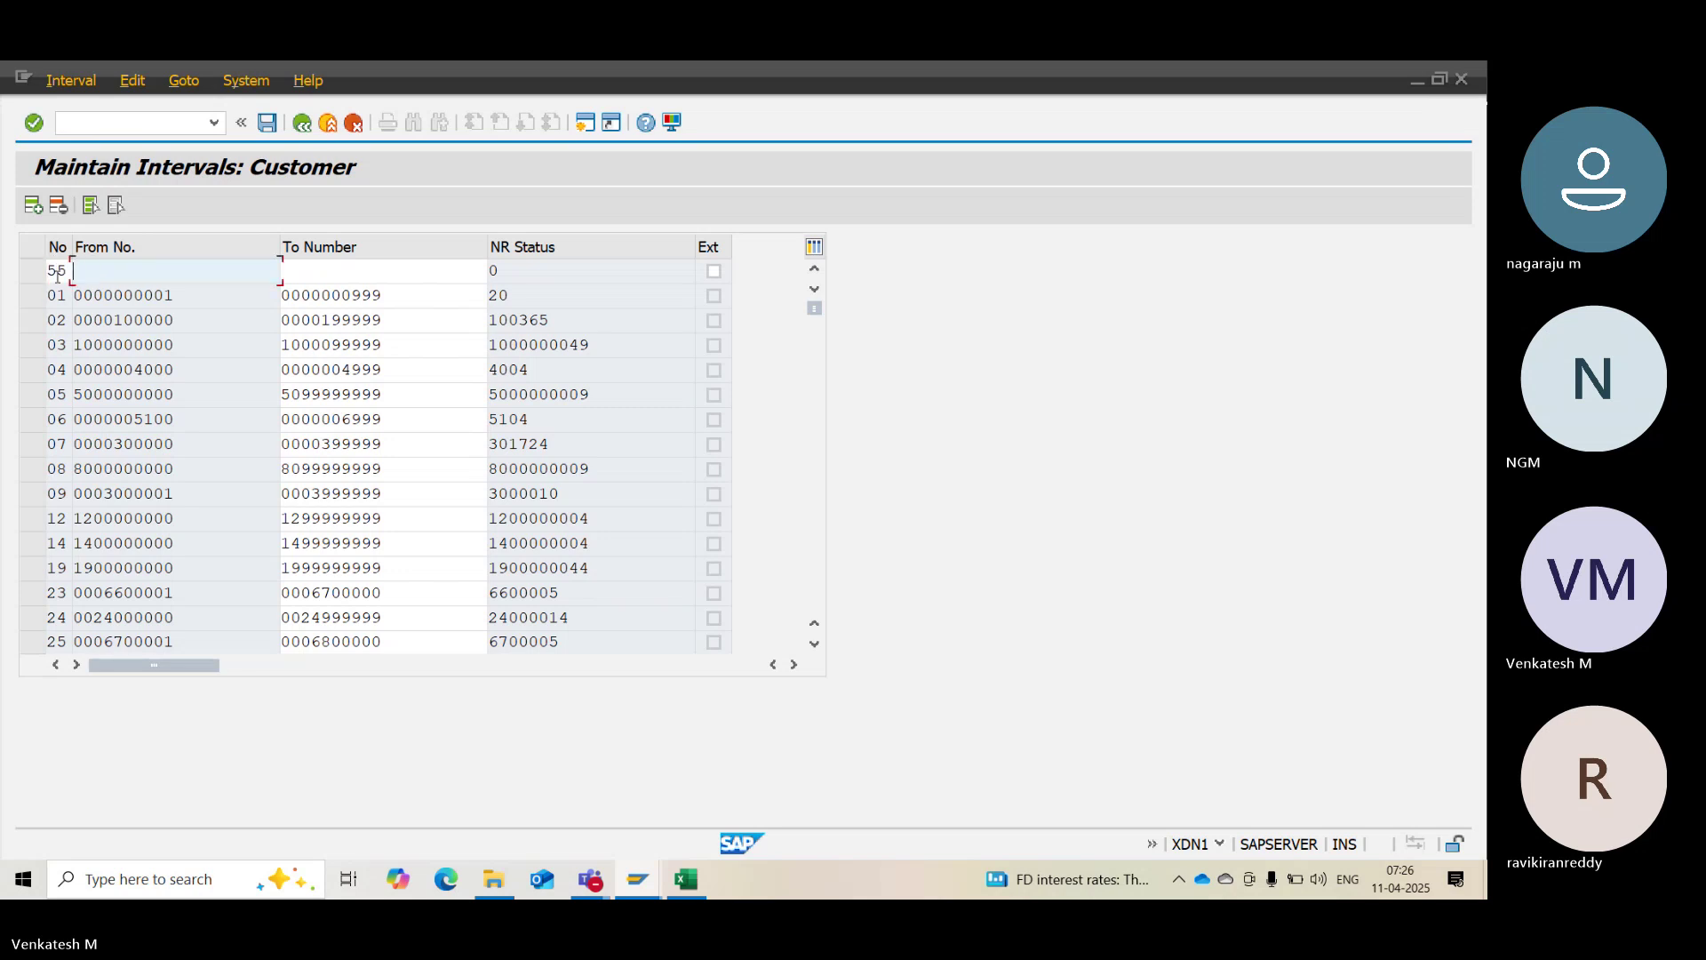
type("2000")
key("Tab")
type("2999")
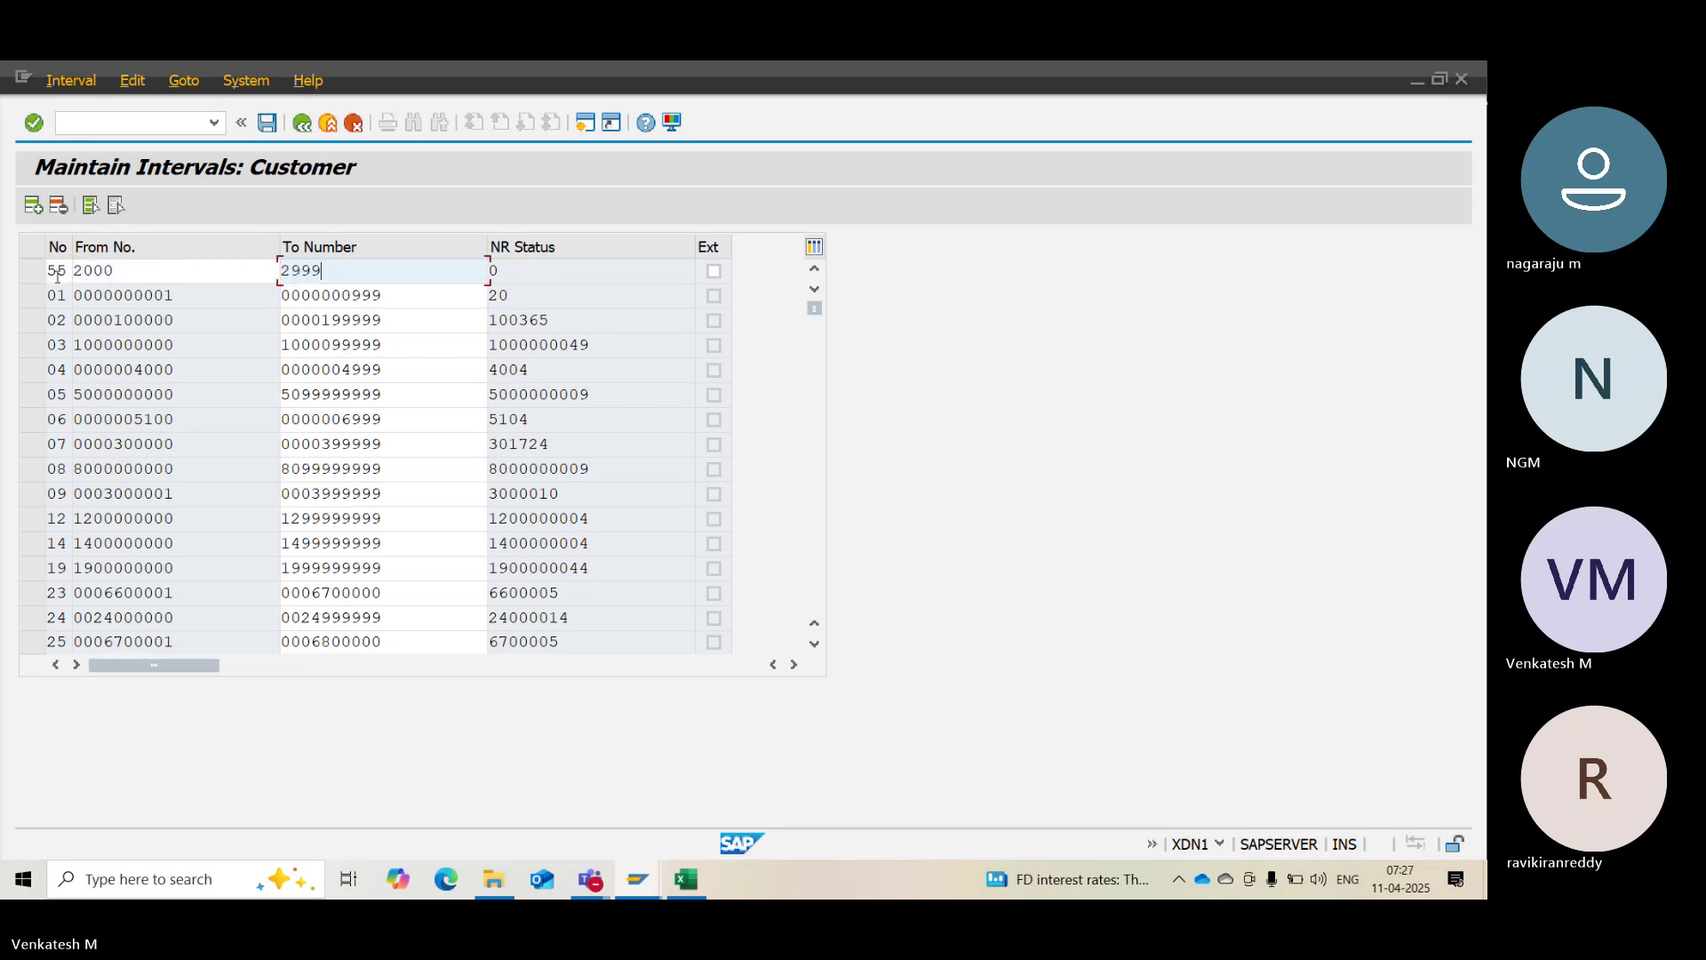
key("Return")
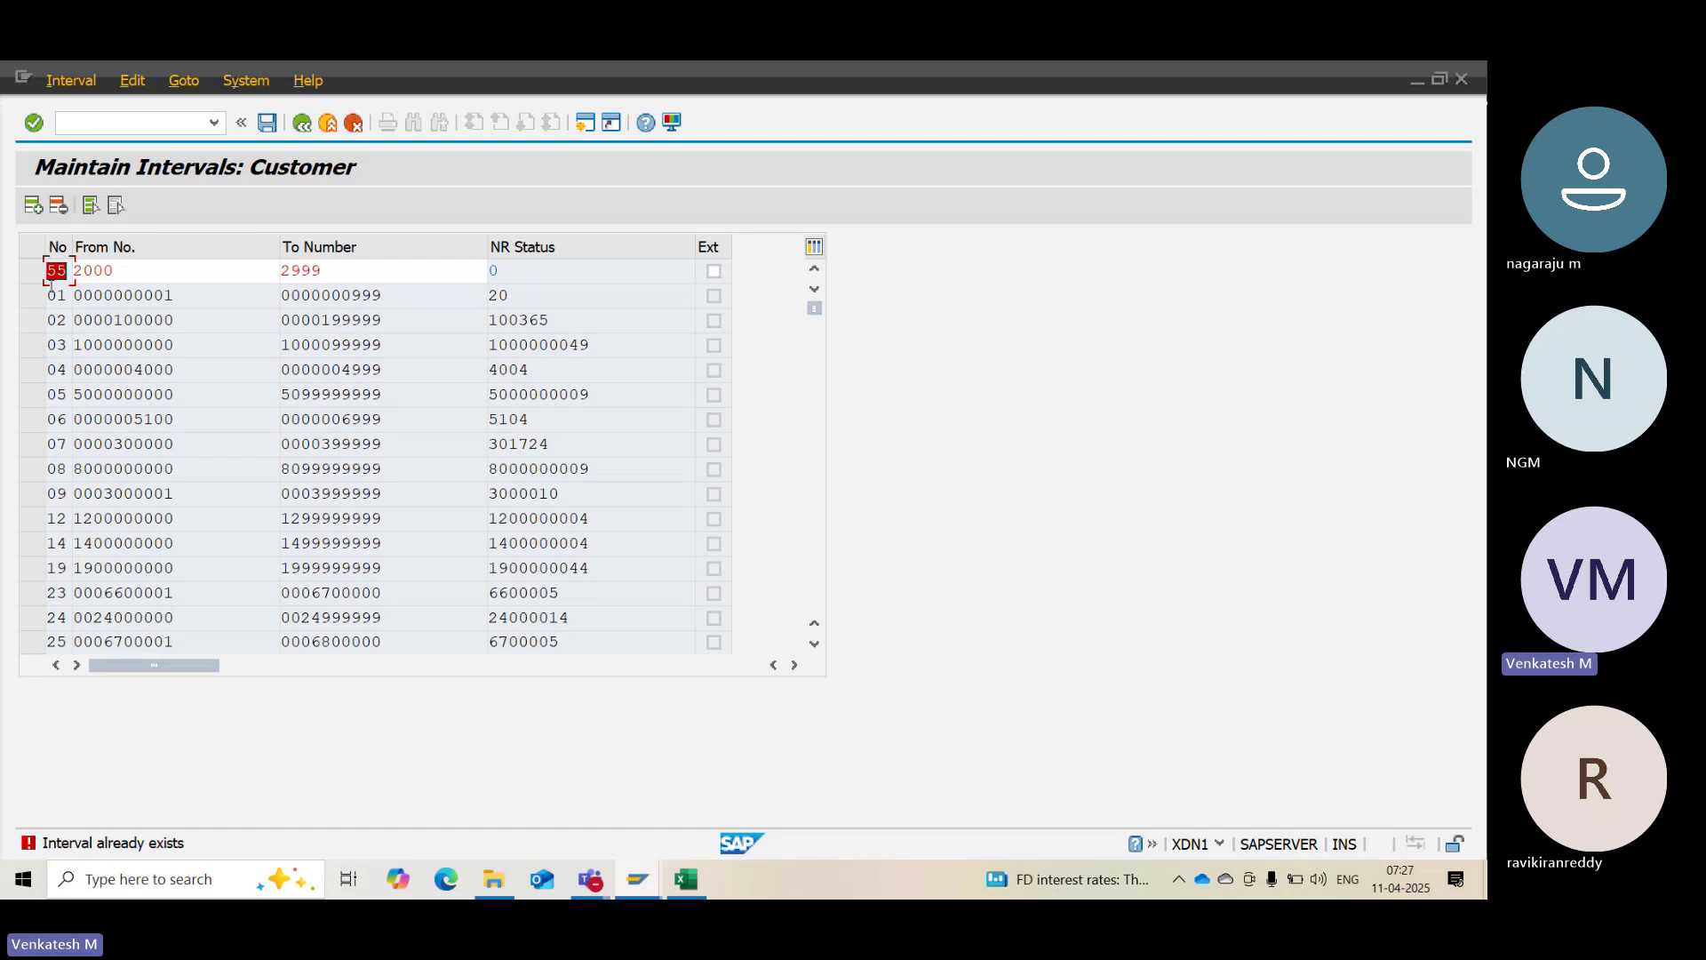
type("99")
key("Return")
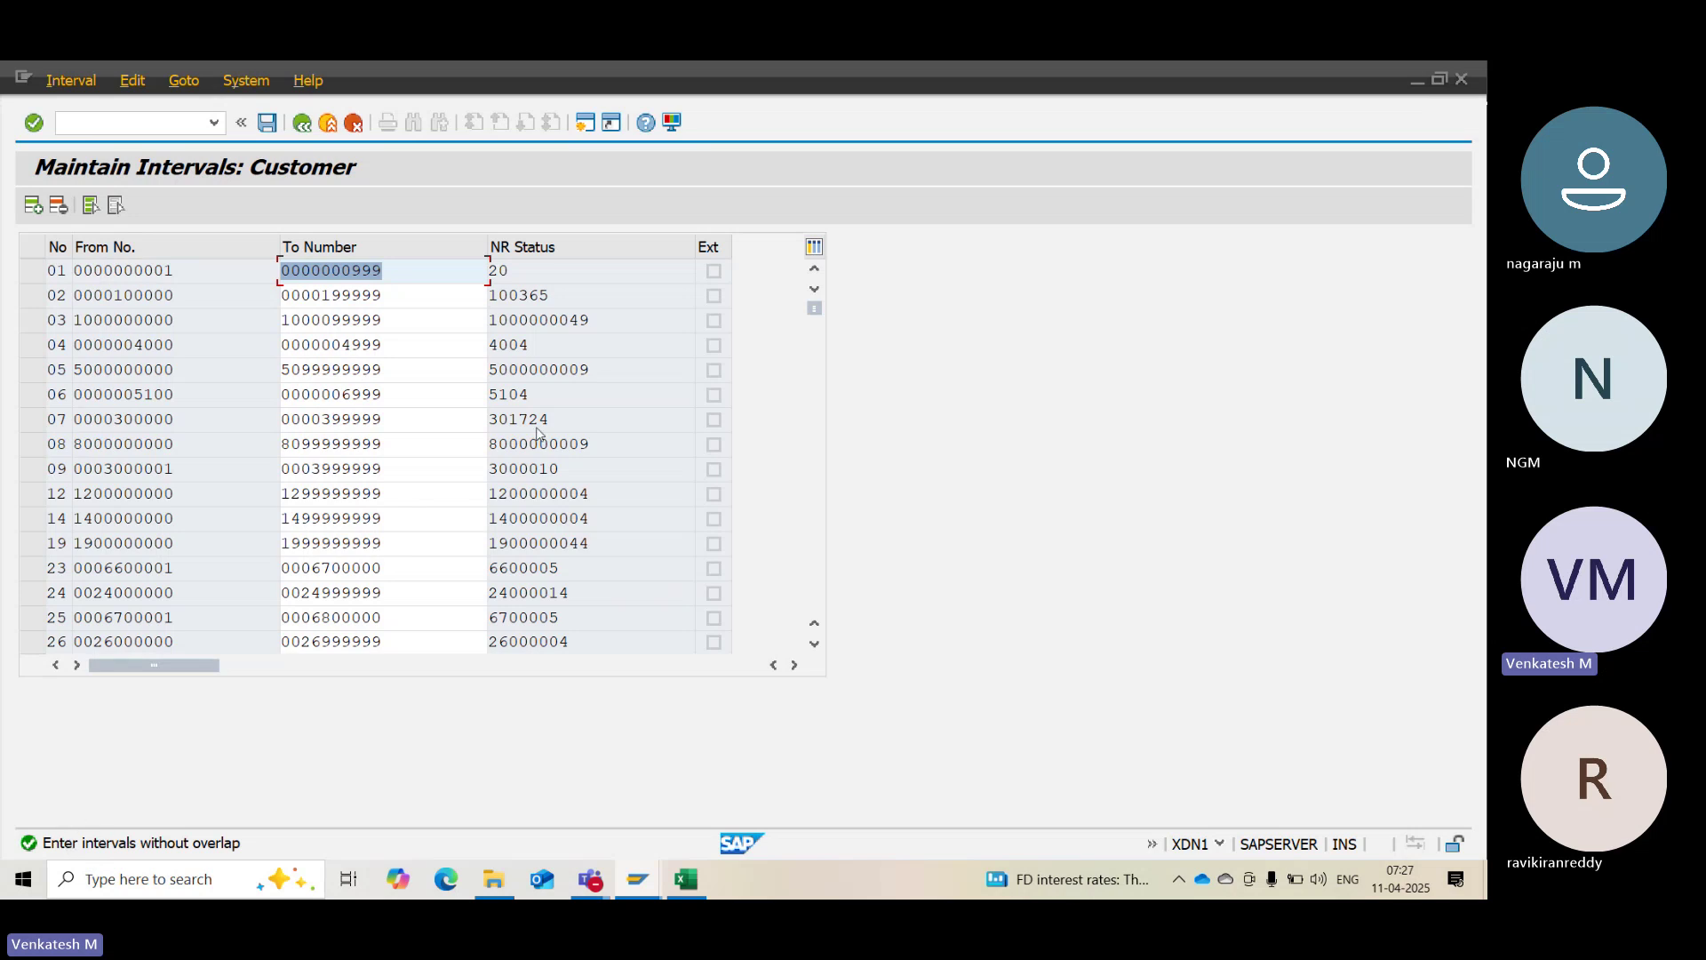
Exit interval editing and return to the customer range maintenance screen
left_click(430, 271)
left_click_drag(430, 271, 274, 268)
left_click(413, 279)
left_click_drag(413, 279, 274, 255)
left_click(300, 125)
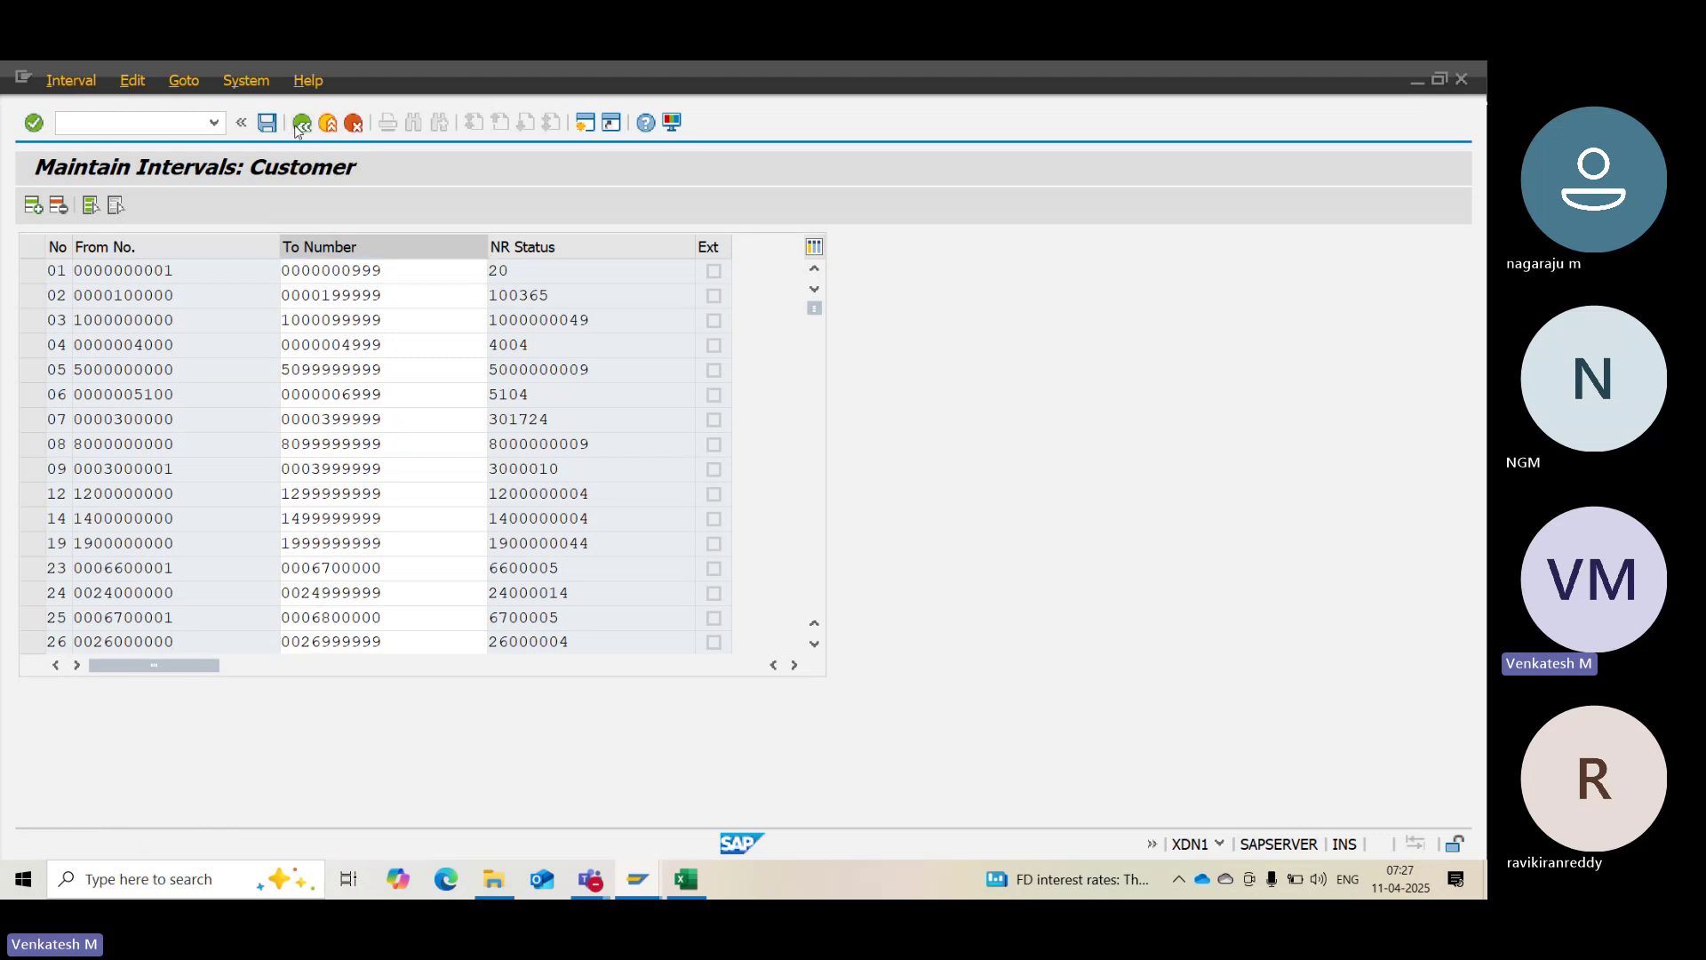
left_click(300, 125)
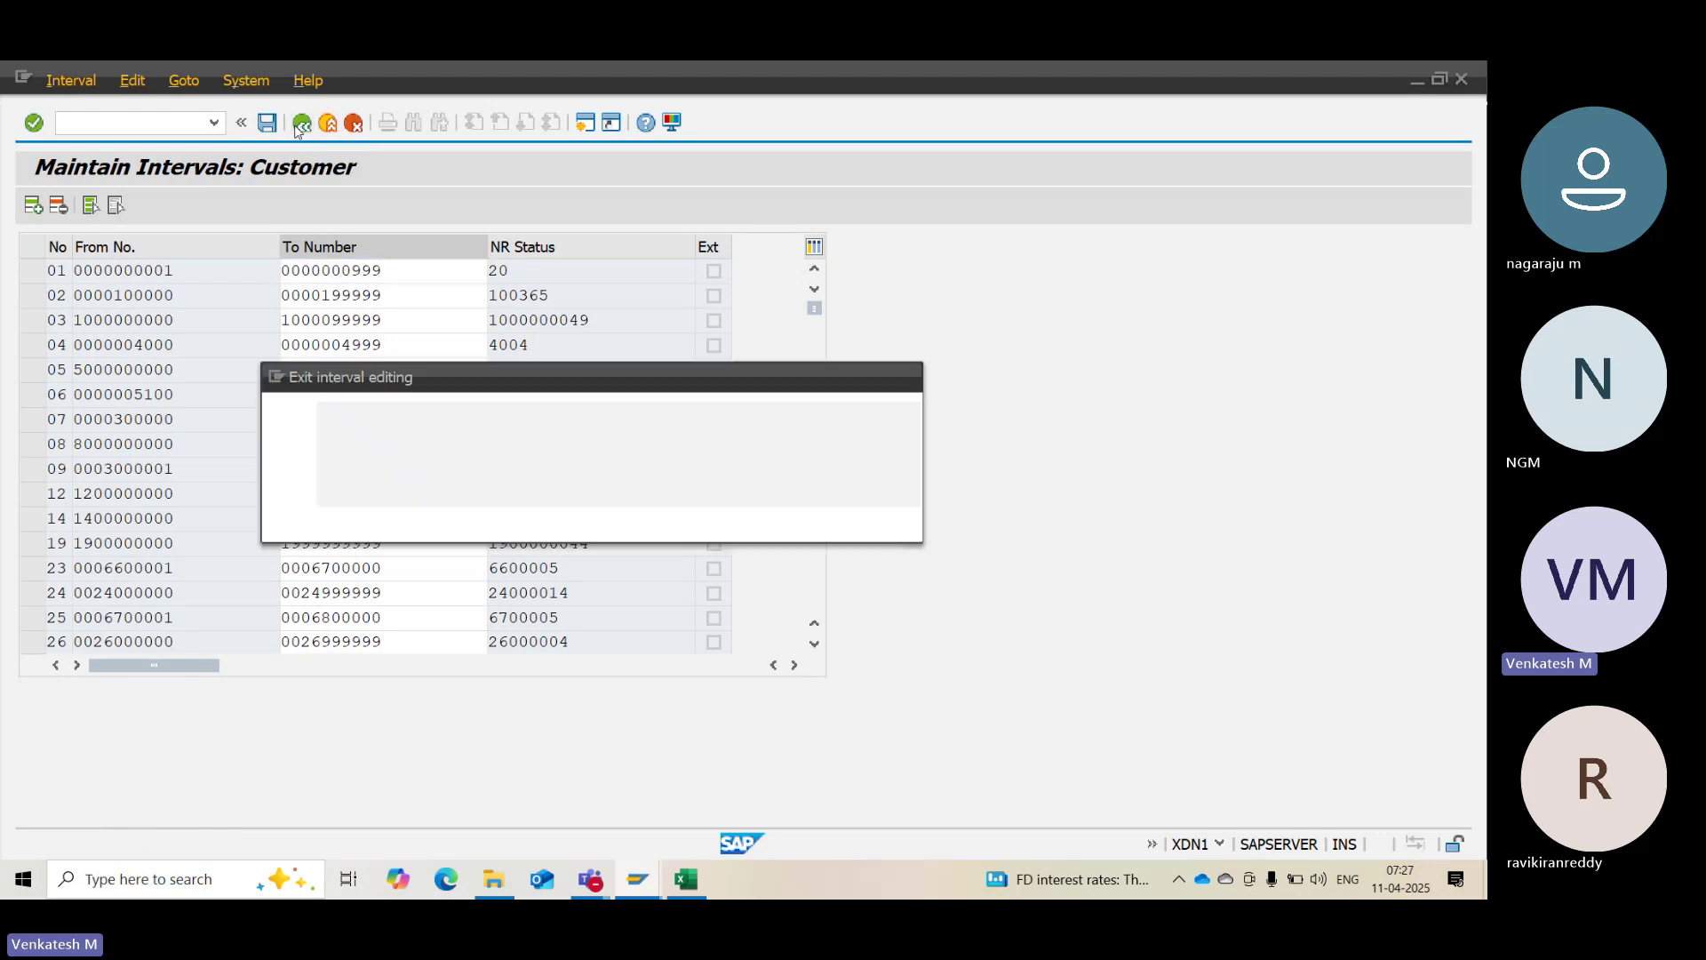
key("Return")
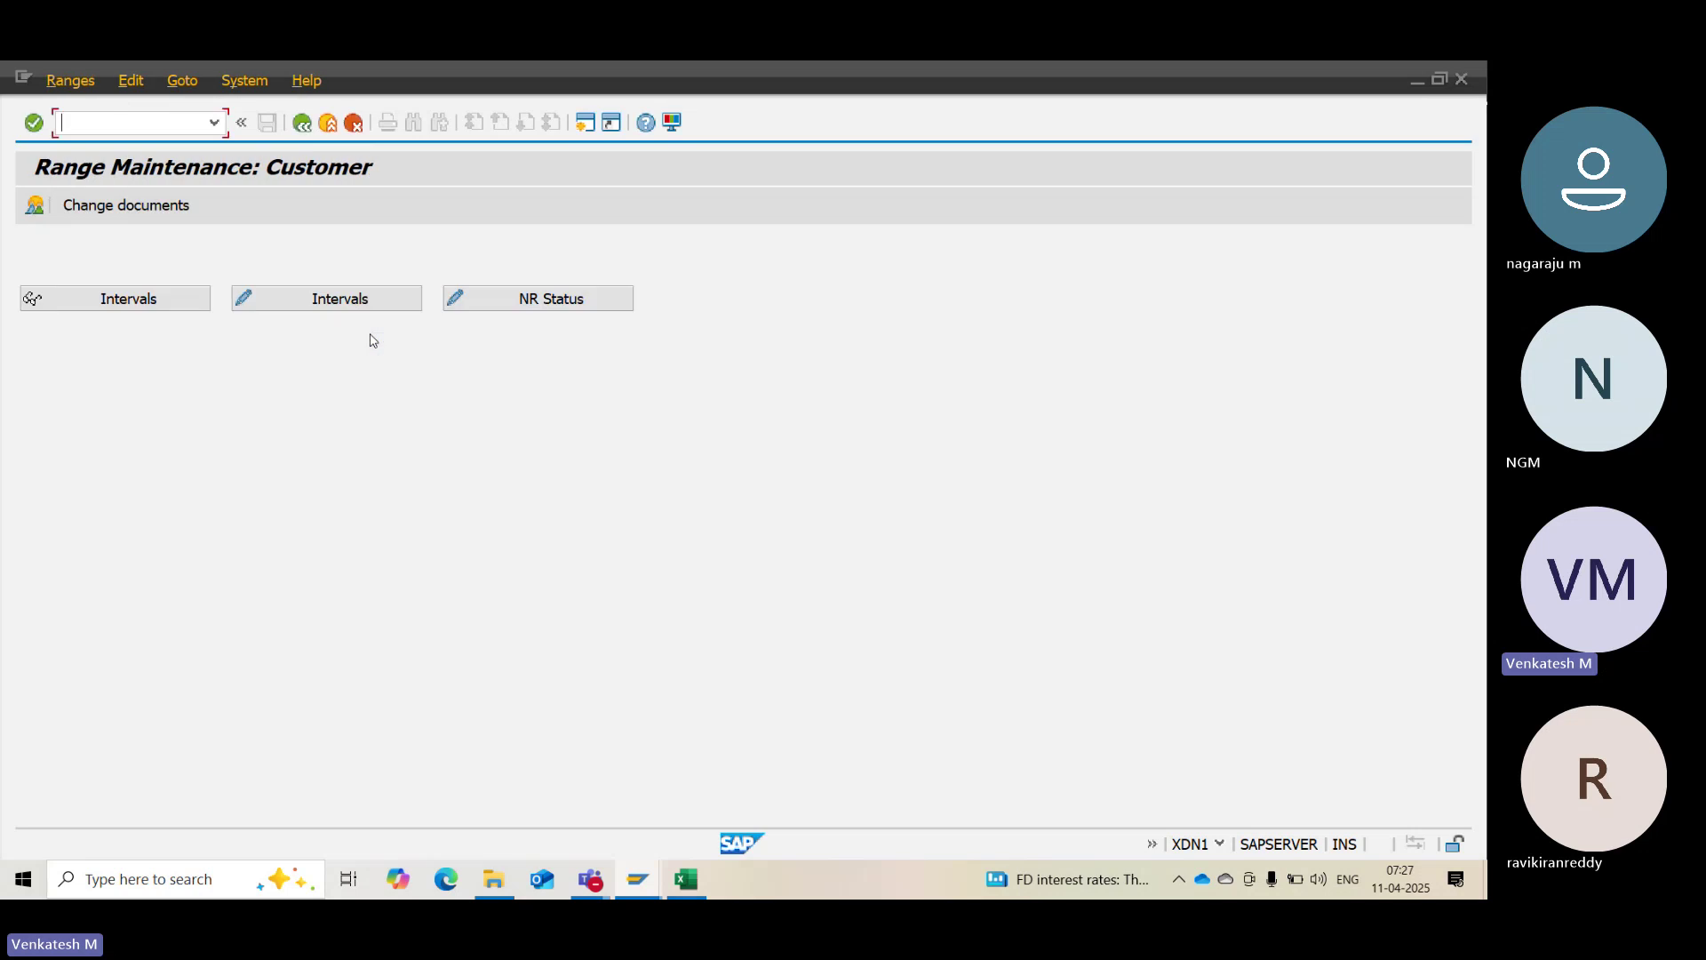
Switch to Excel and enter the heading "3. ASSIGN NUMBER RANGES TO THE ACCOUNT GROUP - OBAR" in B11
left_click(692, 895)
left_click(107, 531)
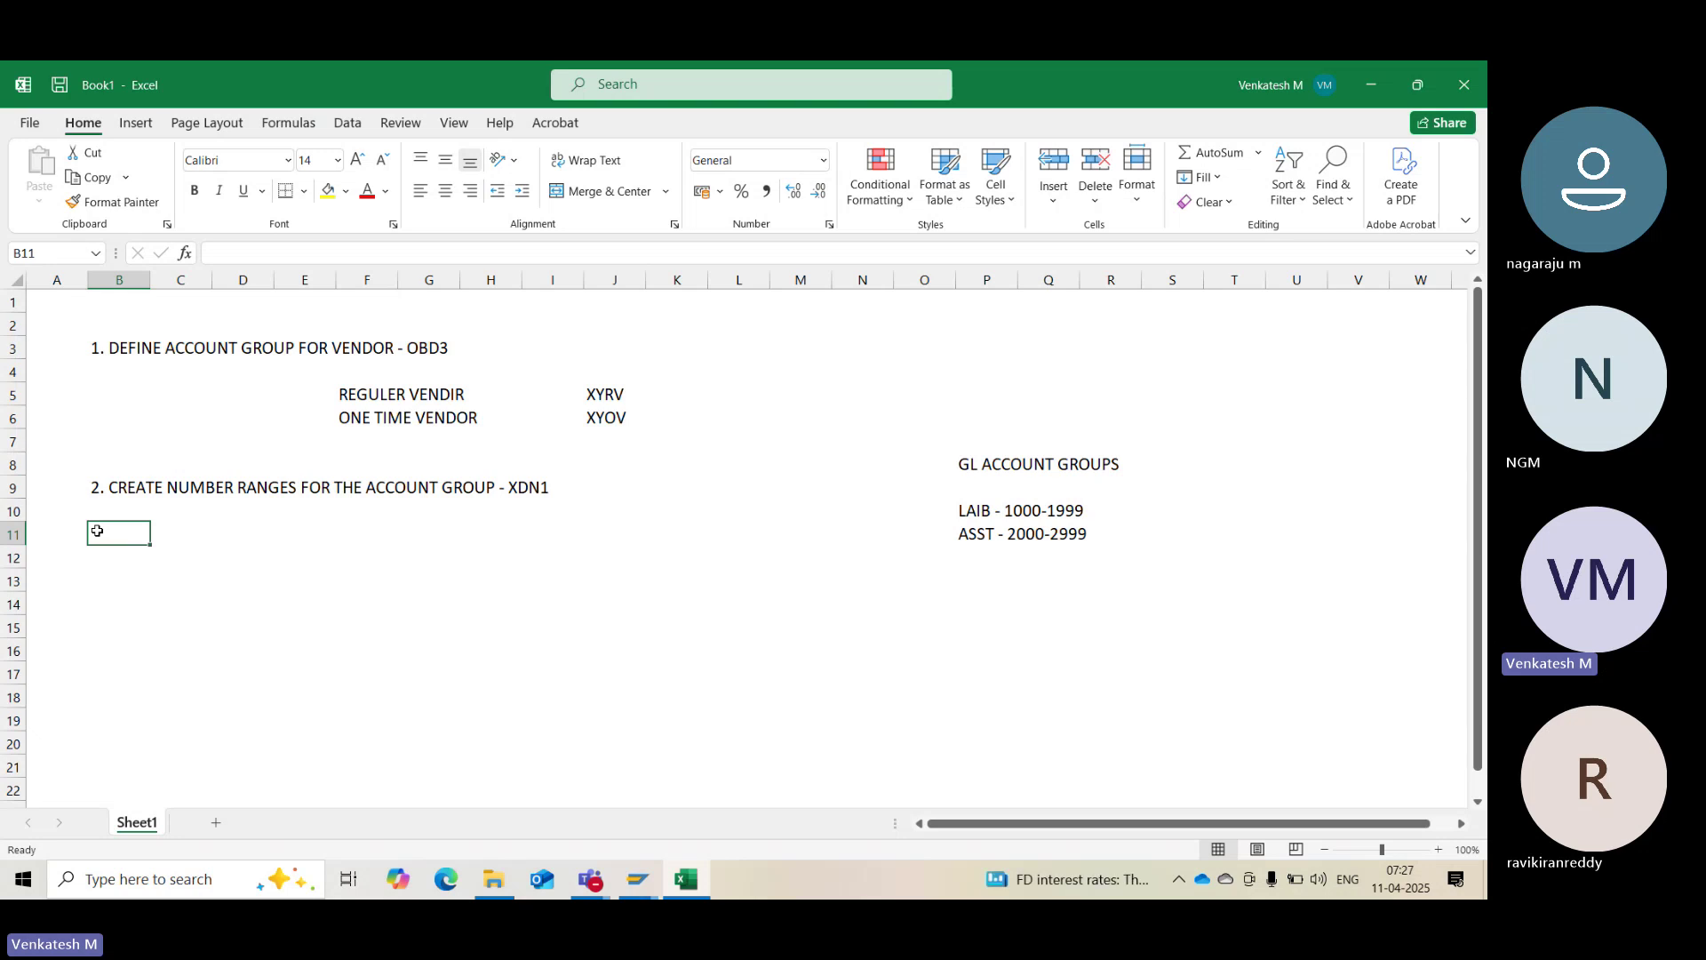
type("3.")
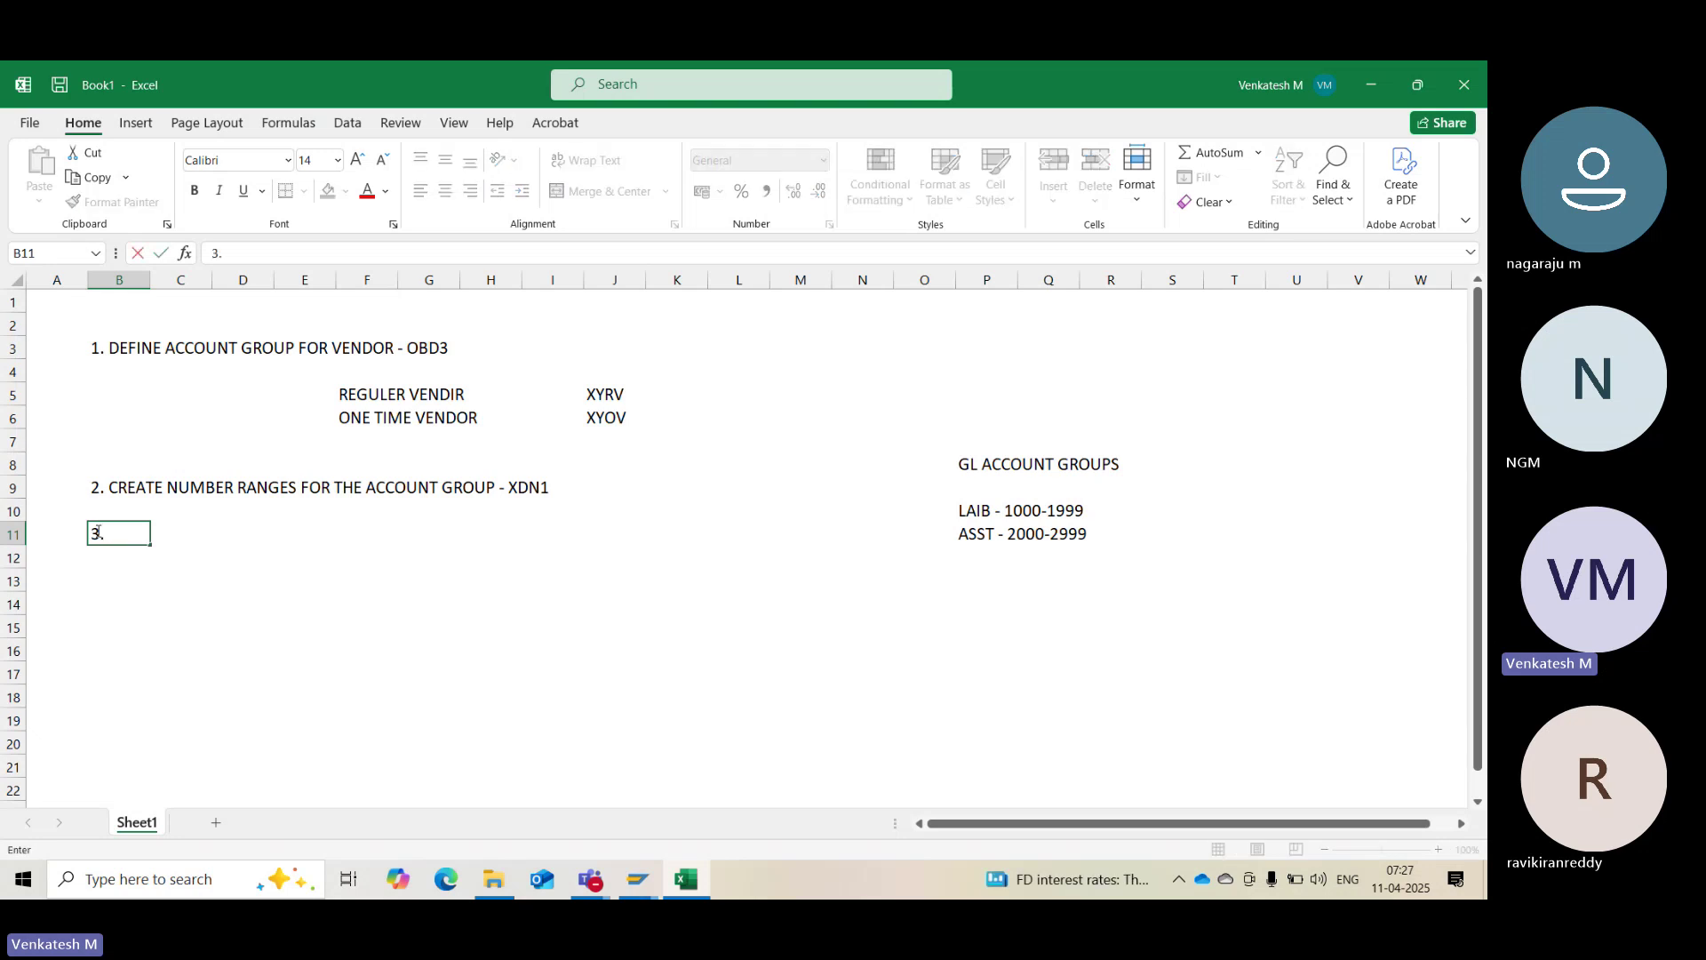
type(" ASSIGN NUMBER R")
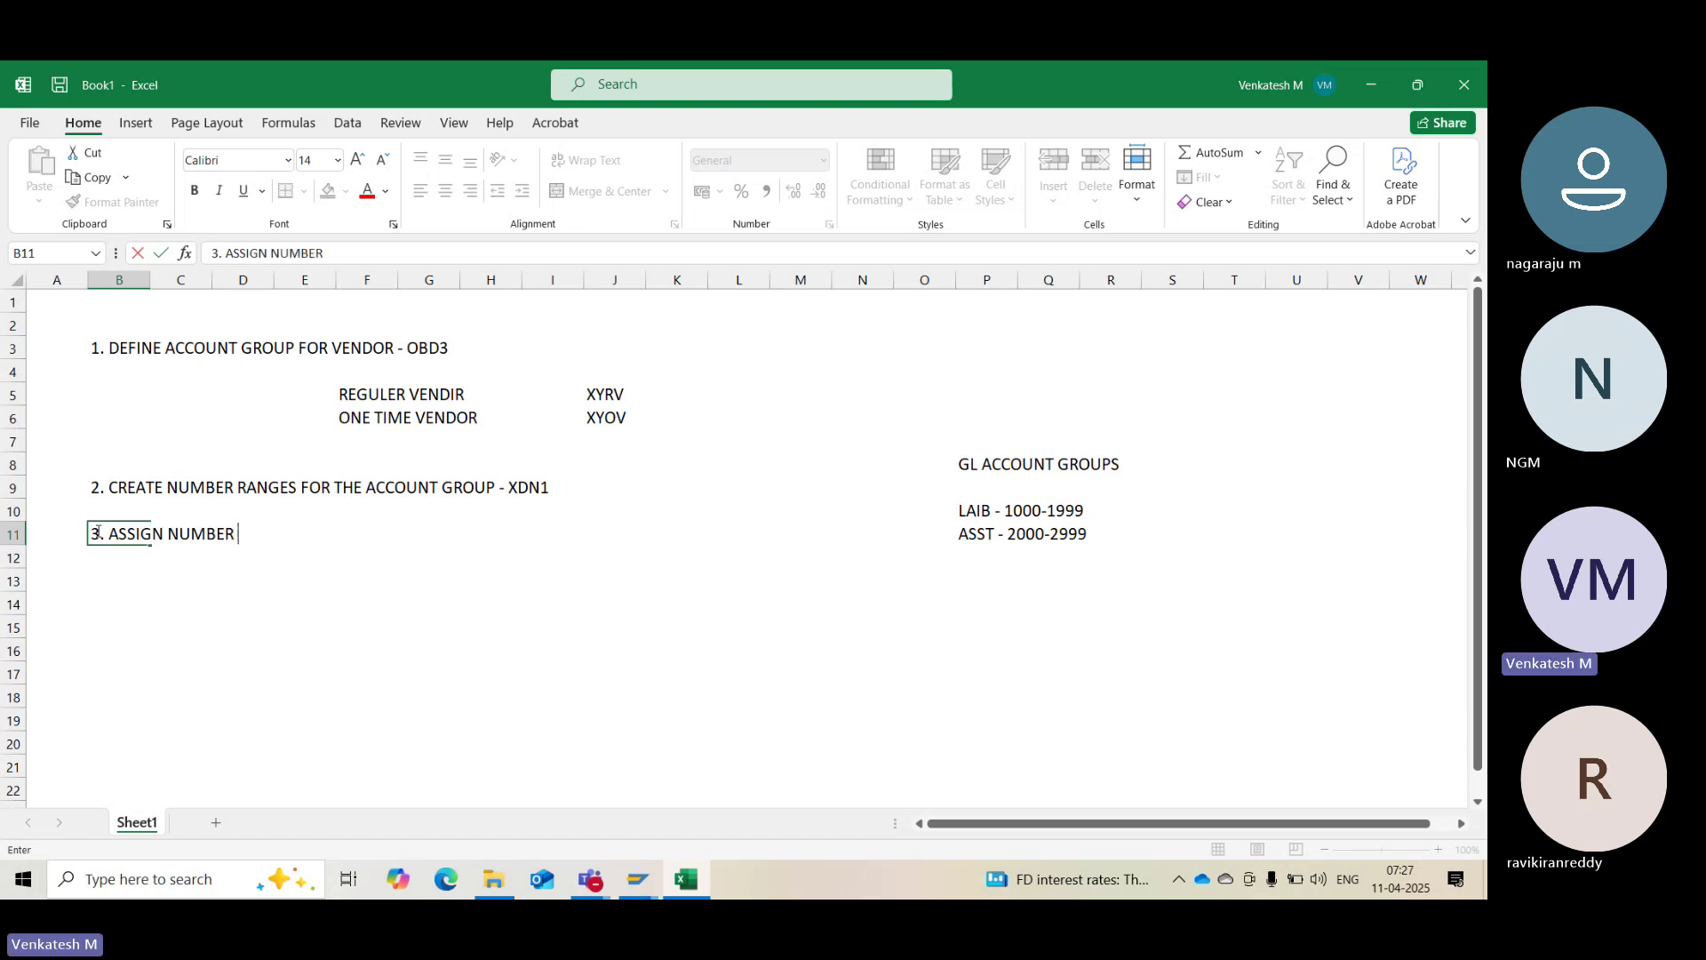
type("ES TO THE ")
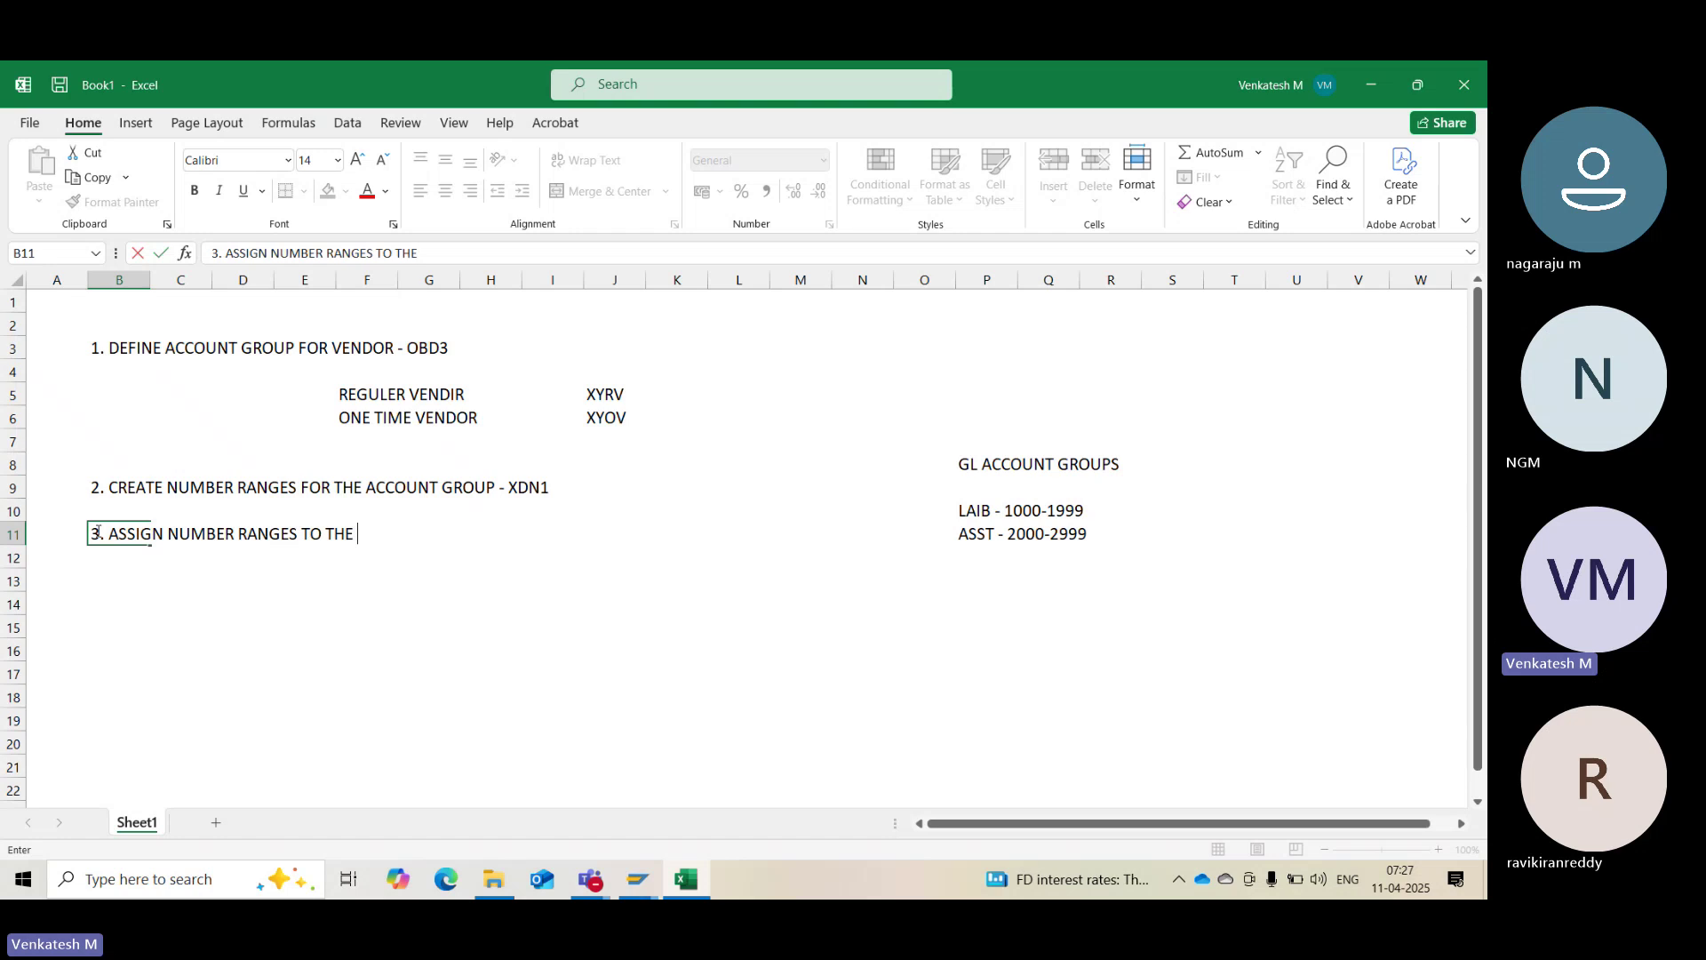
type("ACCOUNT GROUP -")
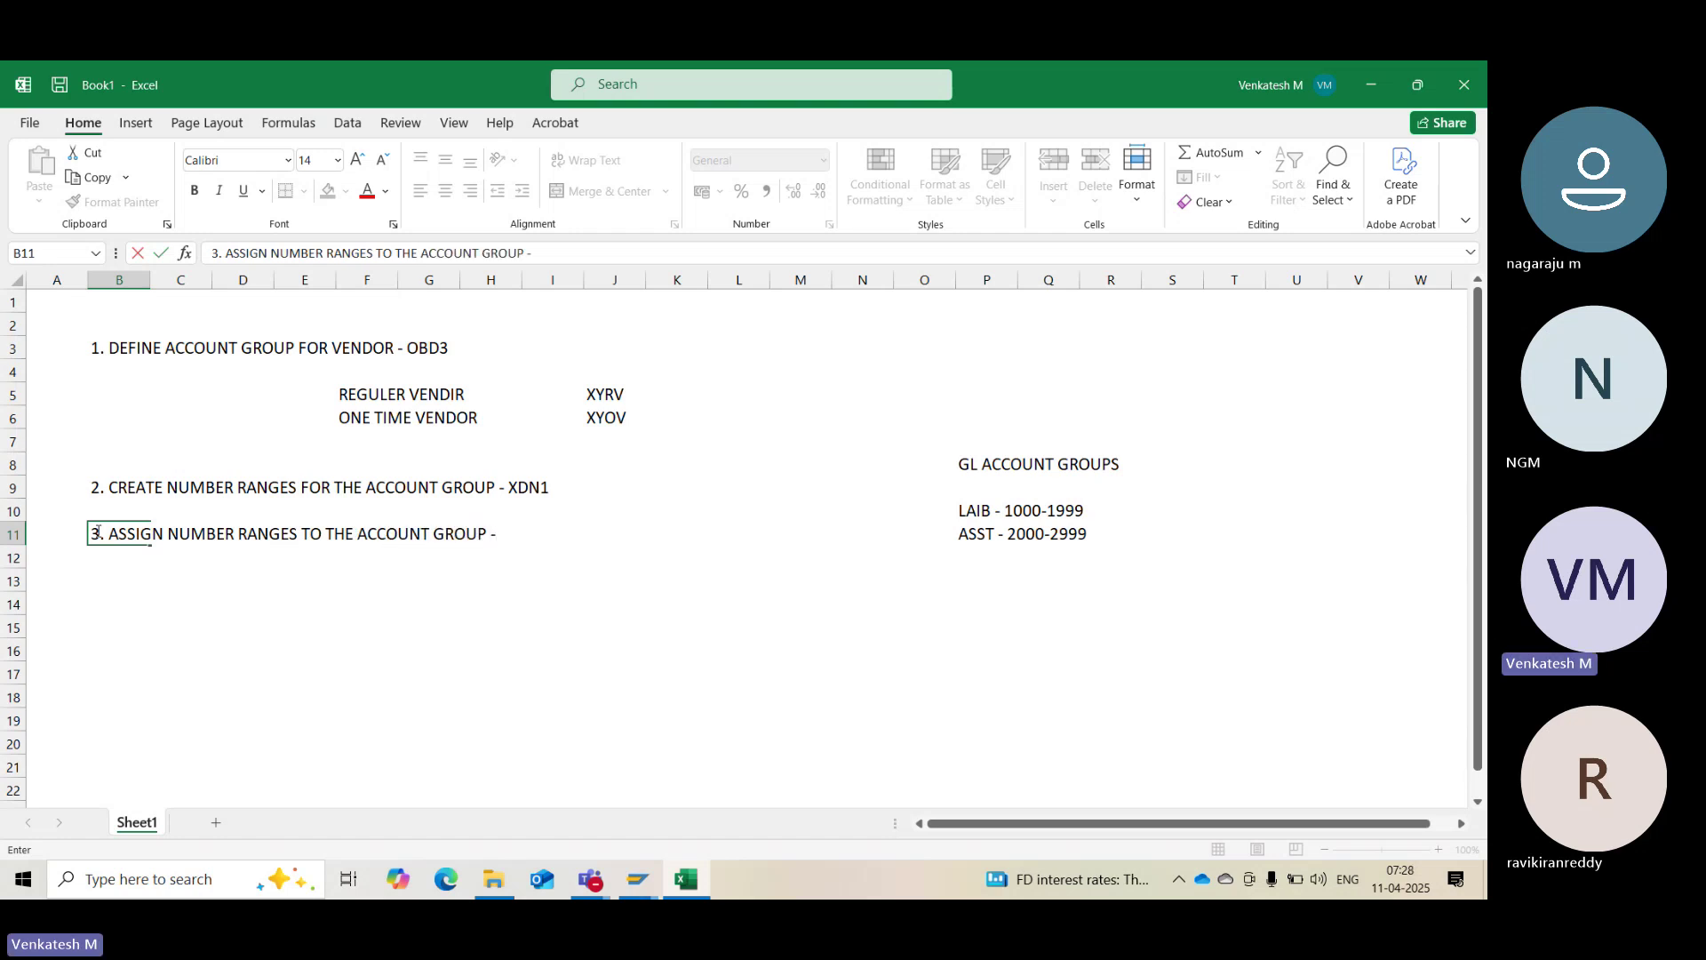
type(" OBAR")
key("Return")
Switch to SAP, start transaction OBAR and open the account group lookup in the number range assignment list
key("alt+Tab")
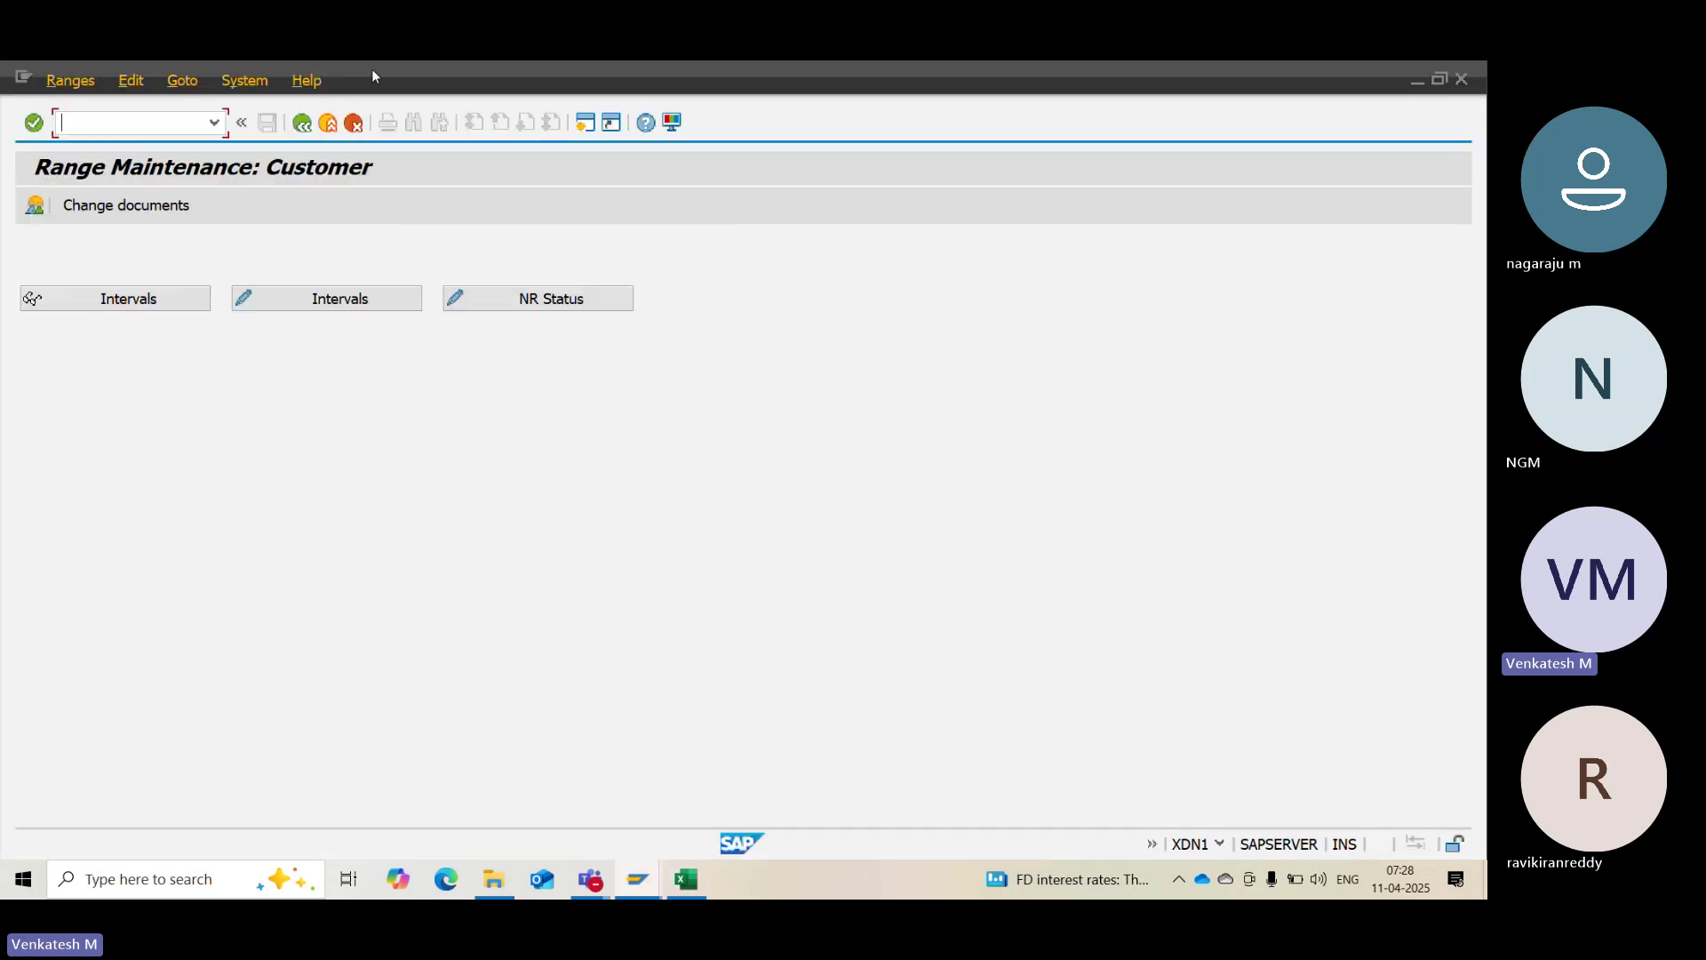
type("/NOBAR")
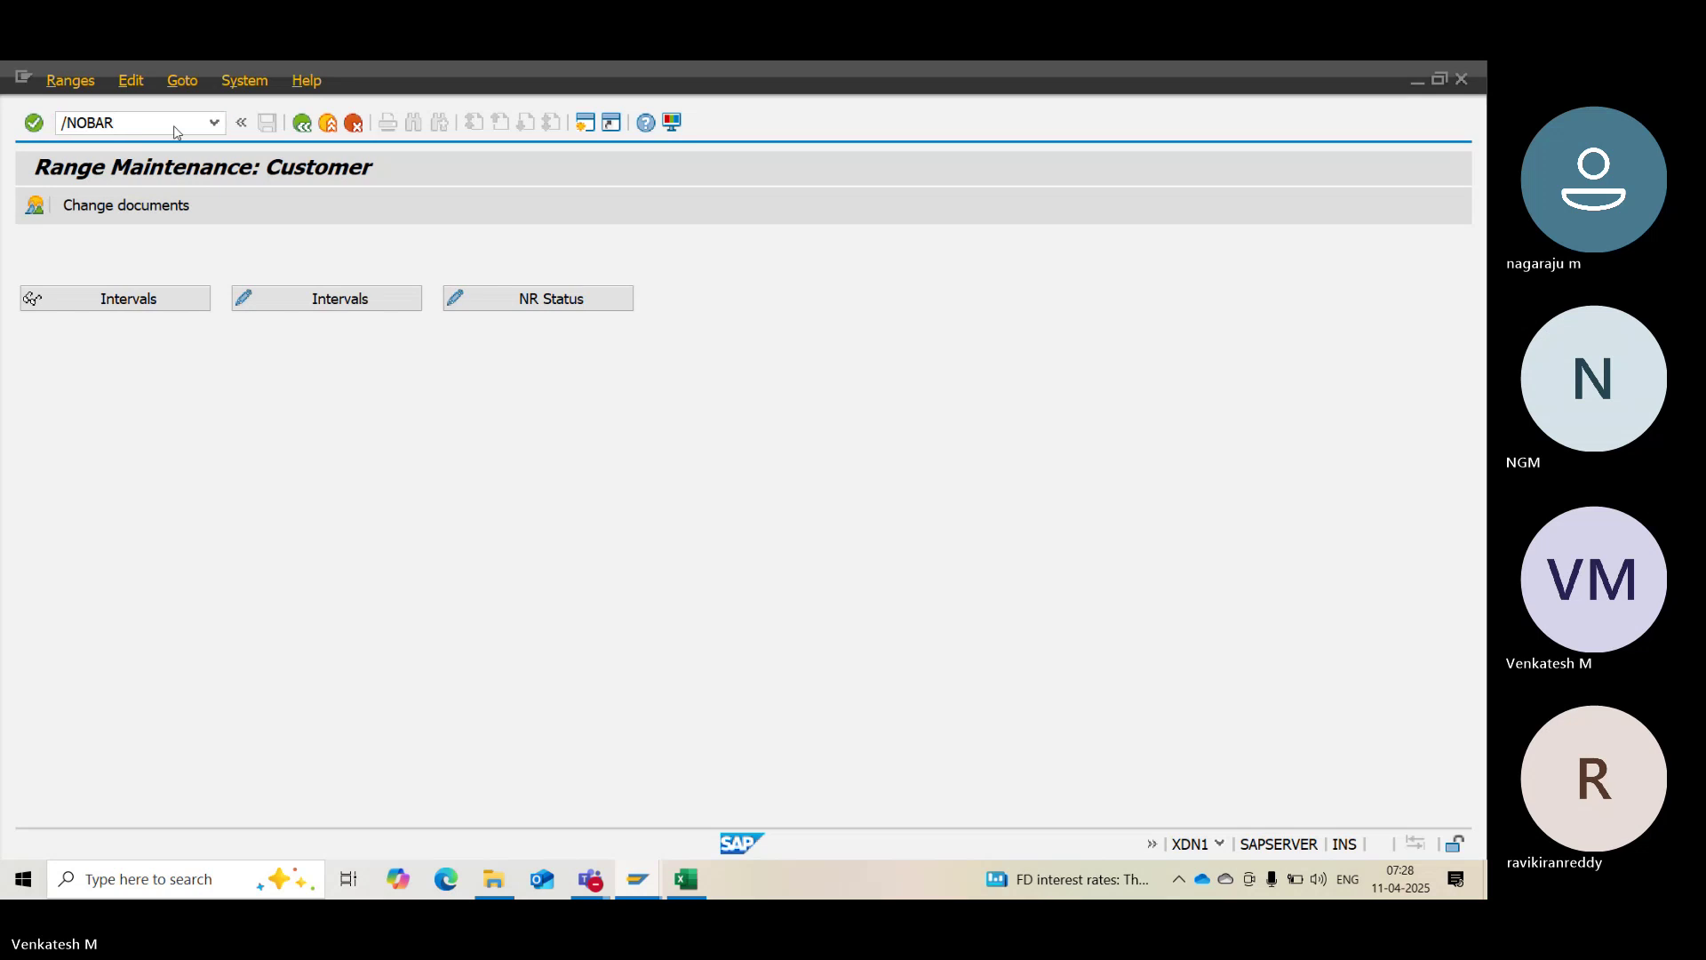
key("Return")
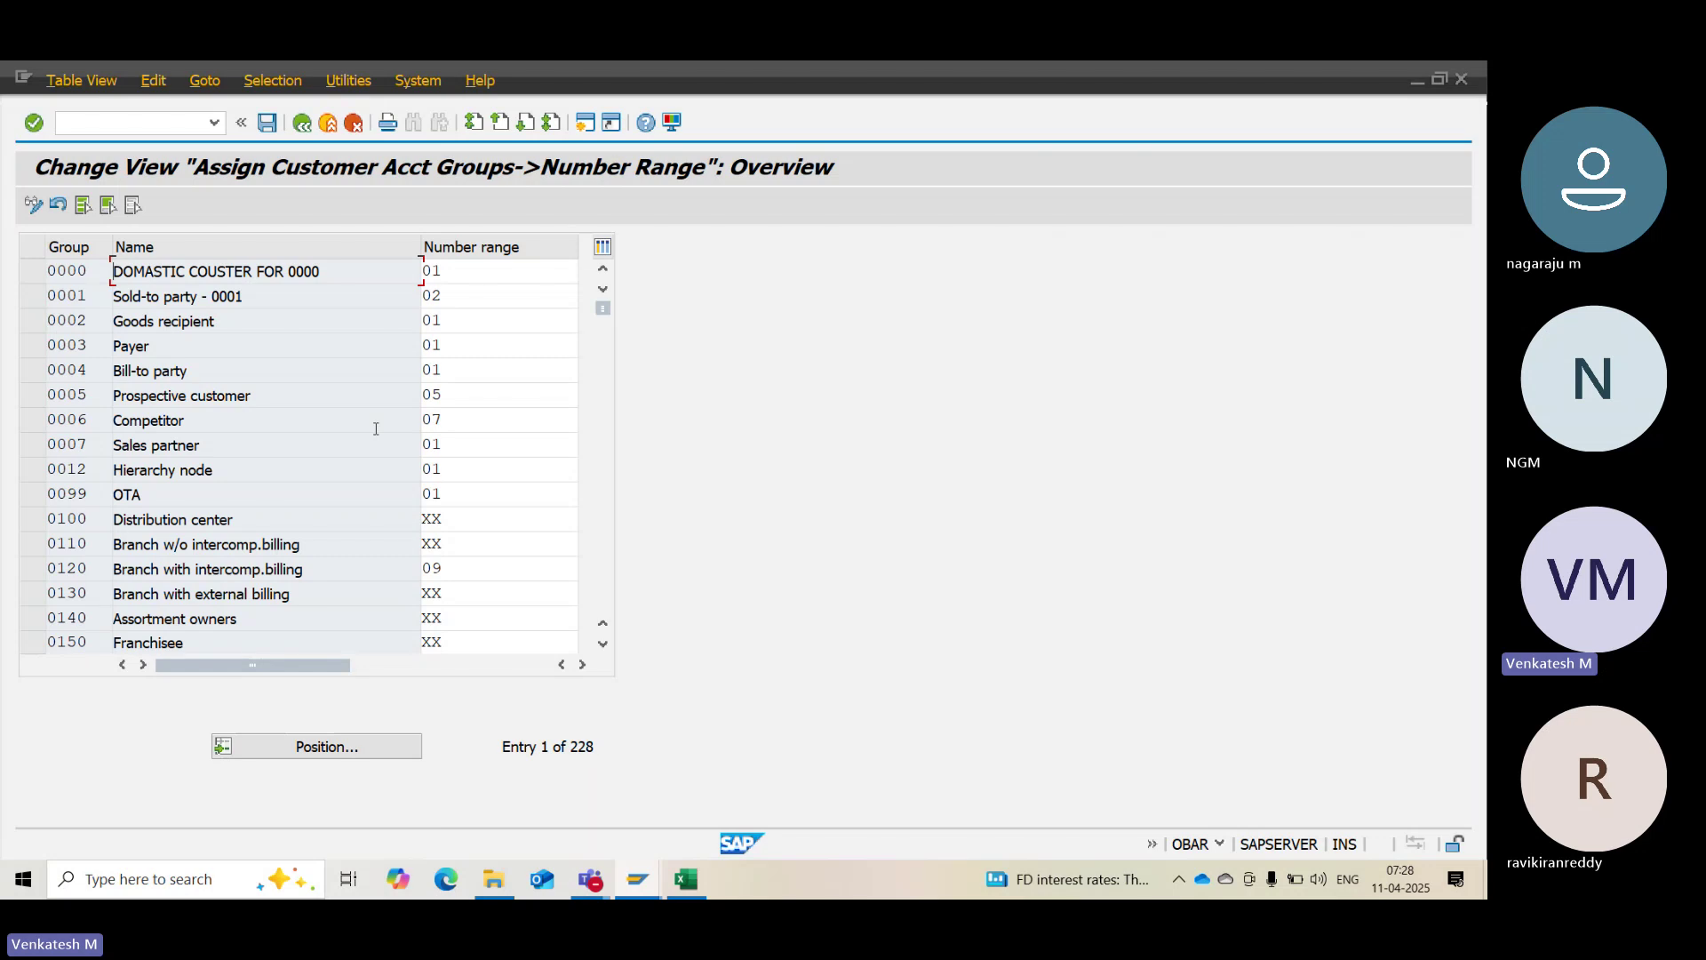
left_click(375, 739)
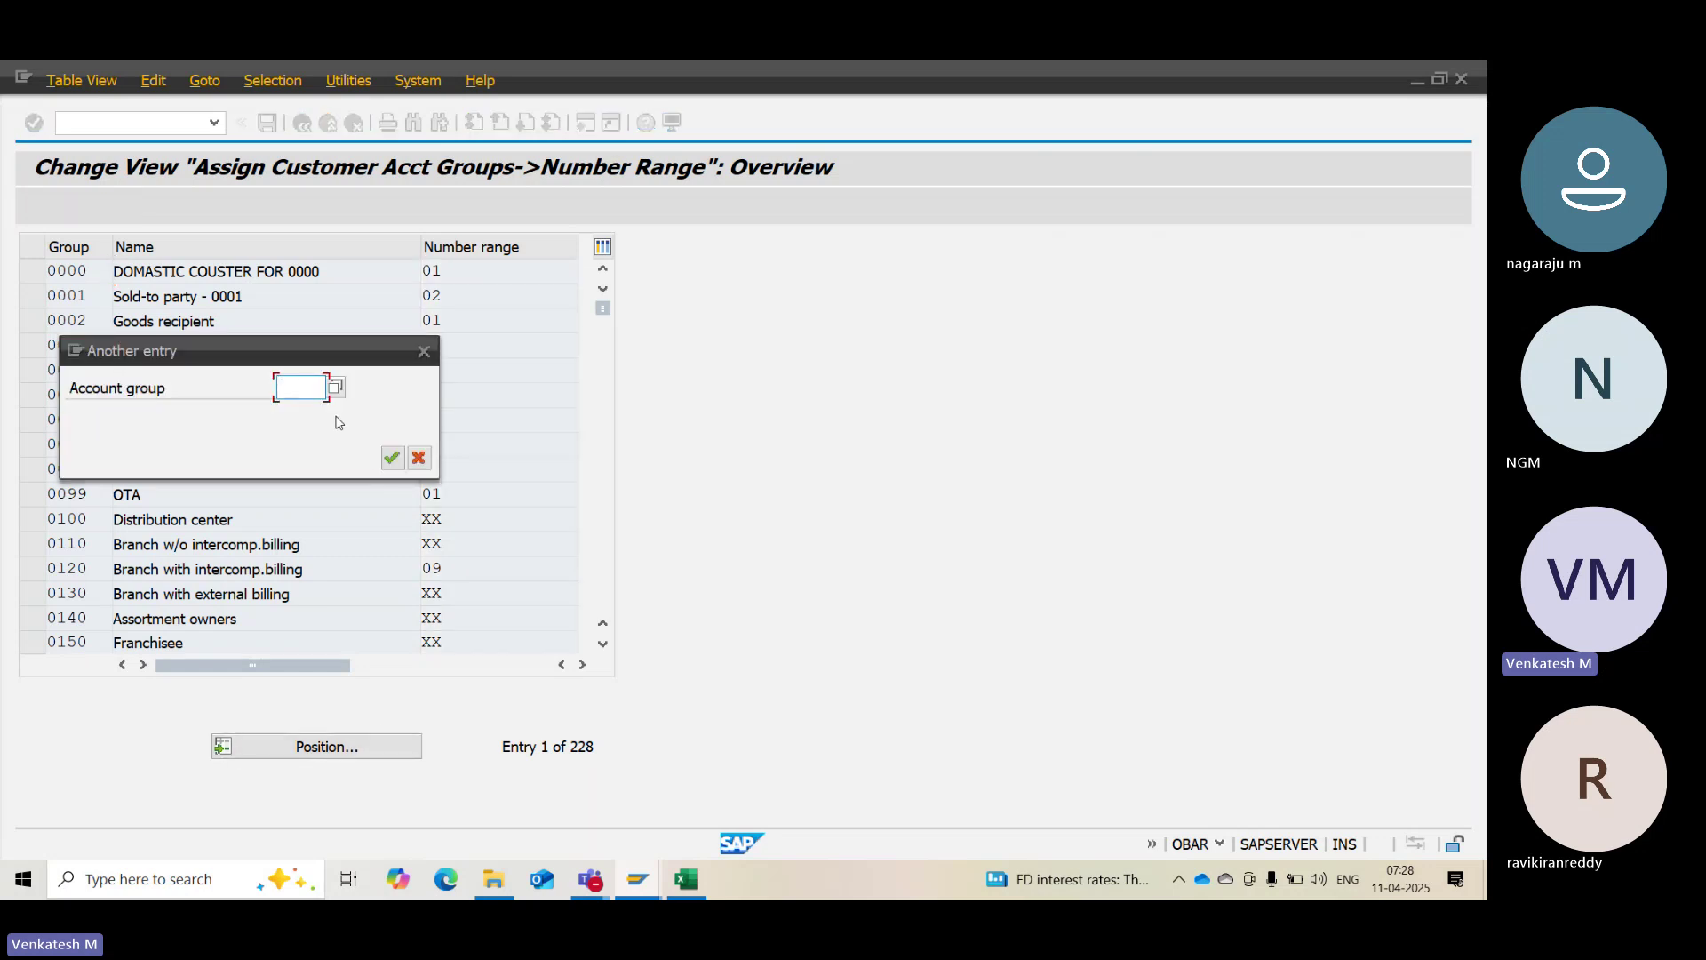
Check the vendor account group codes in Excel, return to SAP and look up account group XYRV
left_click(685, 879)
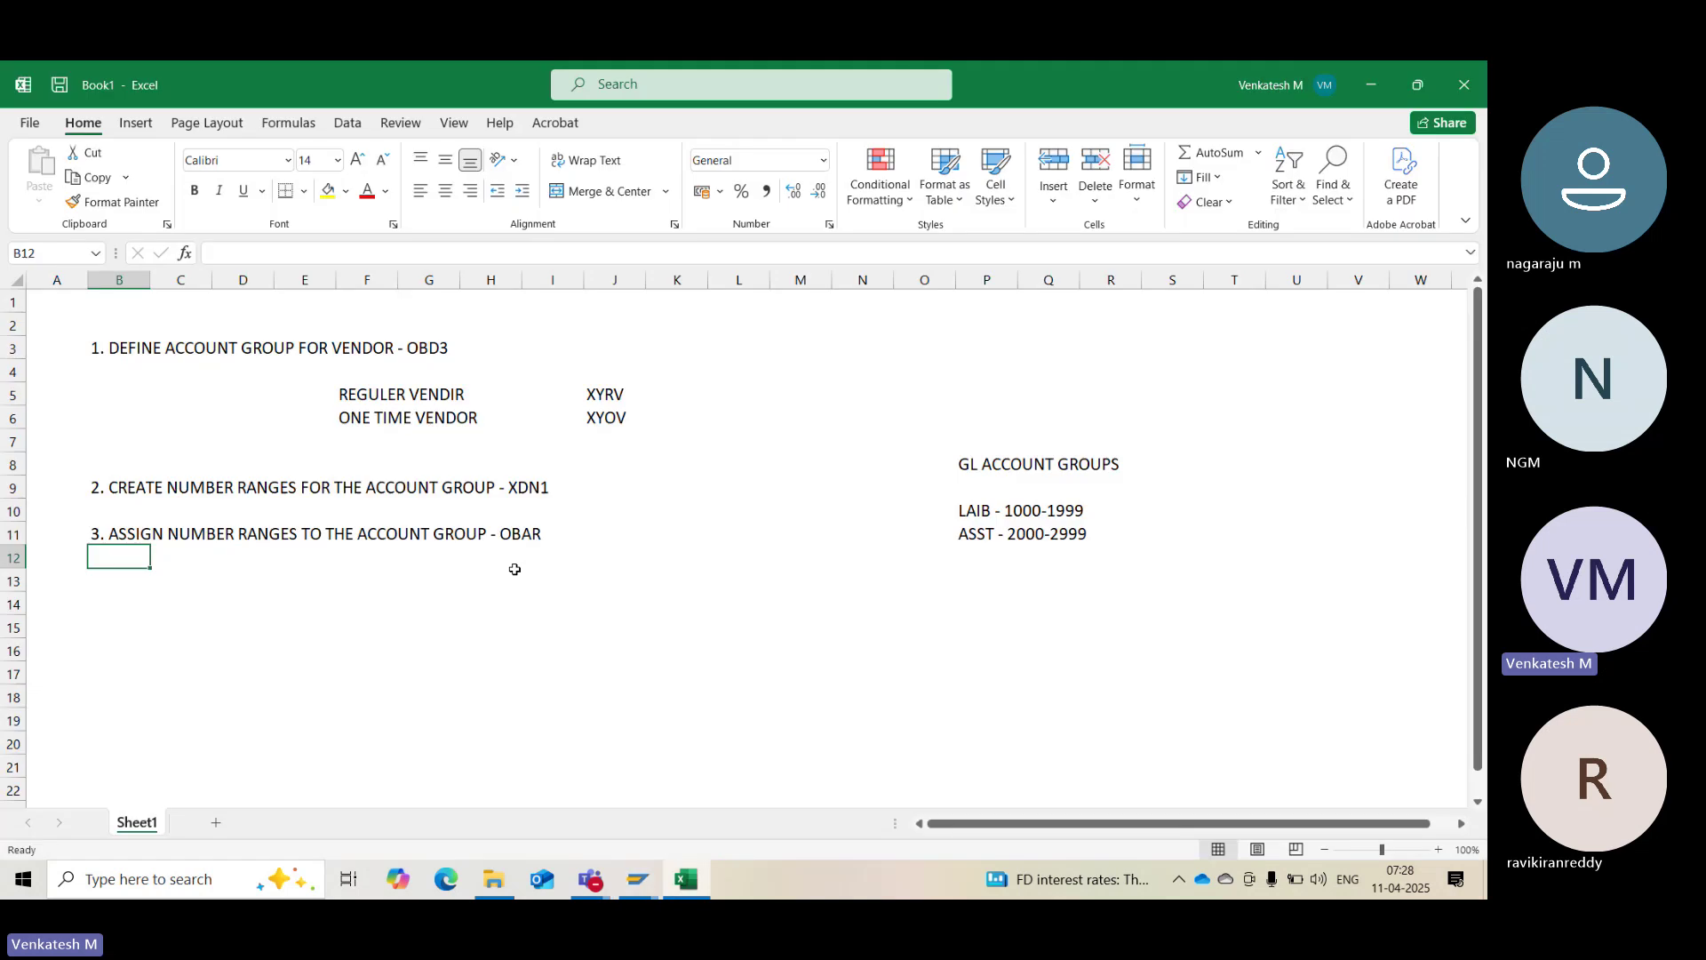
left_click_drag(594, 393, 600, 416)
left_click_drag(99, 487, 580, 488)
left_click(584, 394)
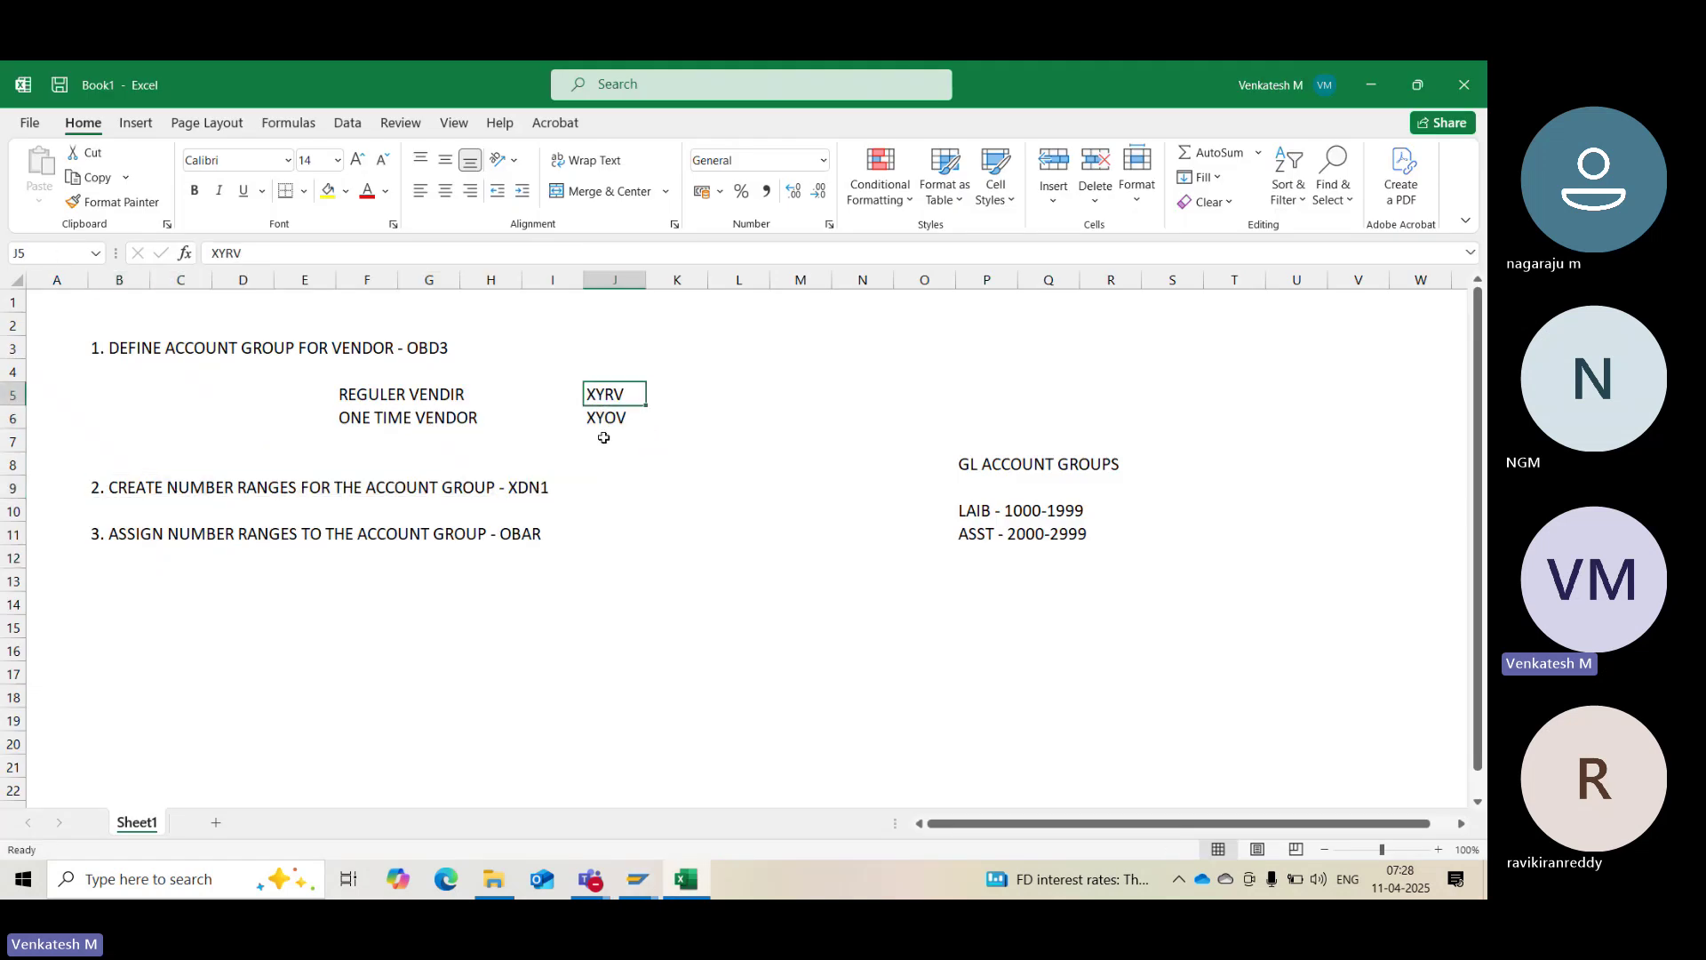
key("alt+Tab")
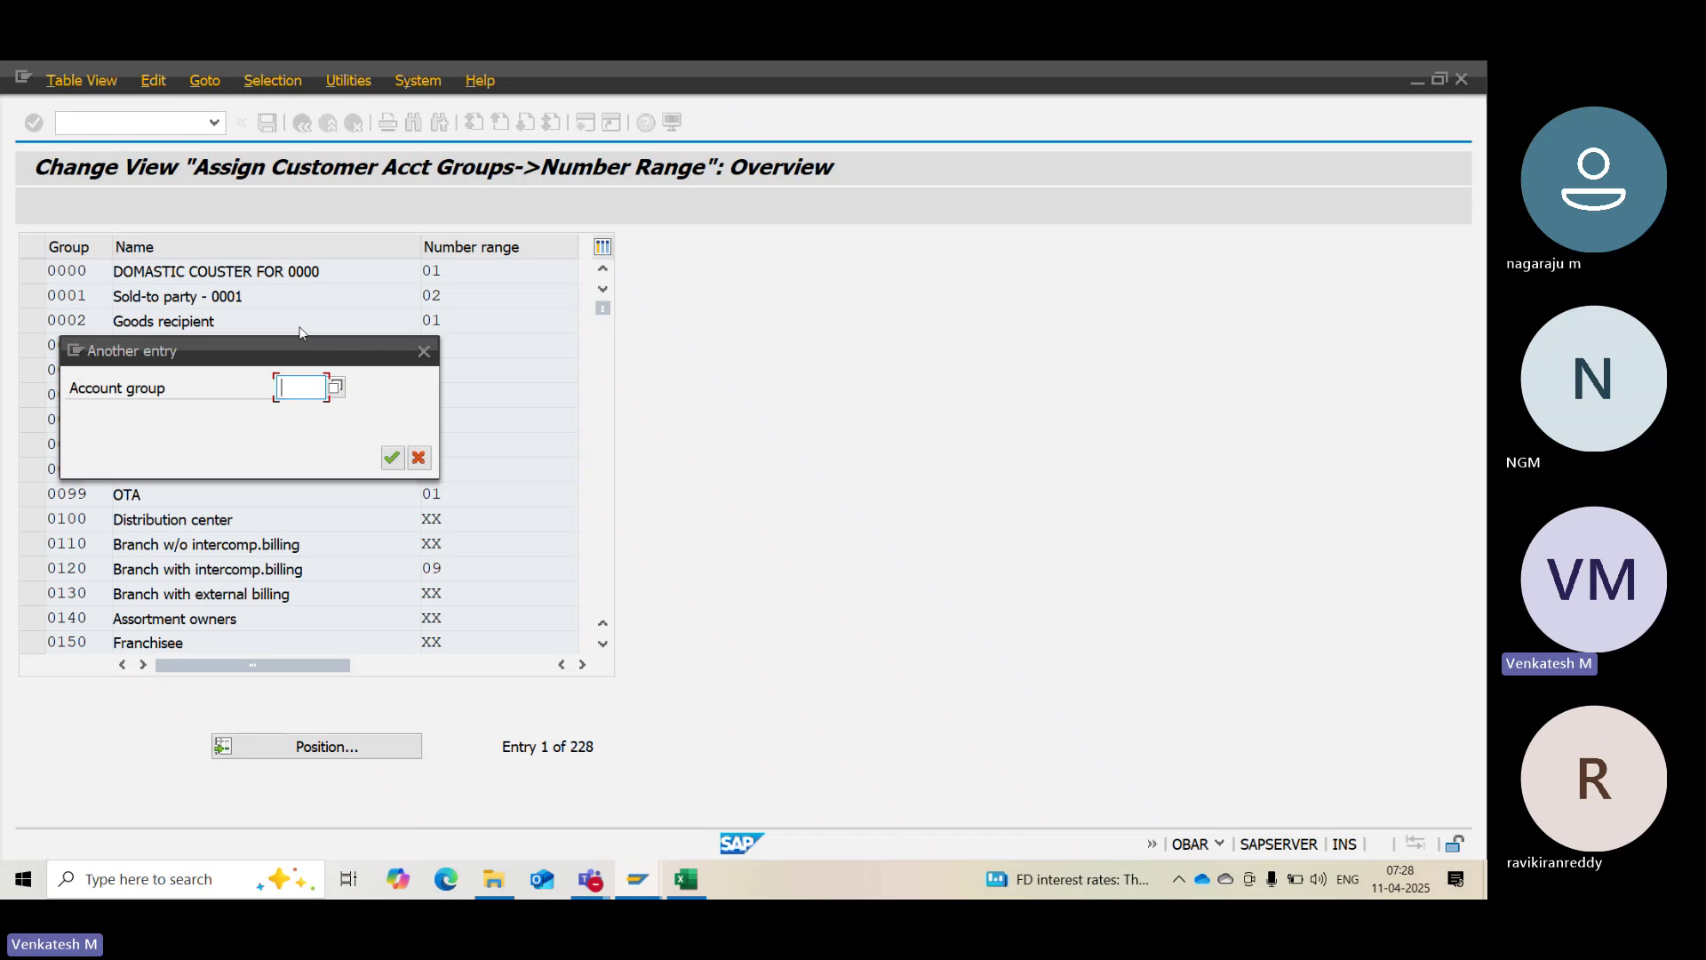
type("XYRV")
key("Return")
left_click(468, 275)
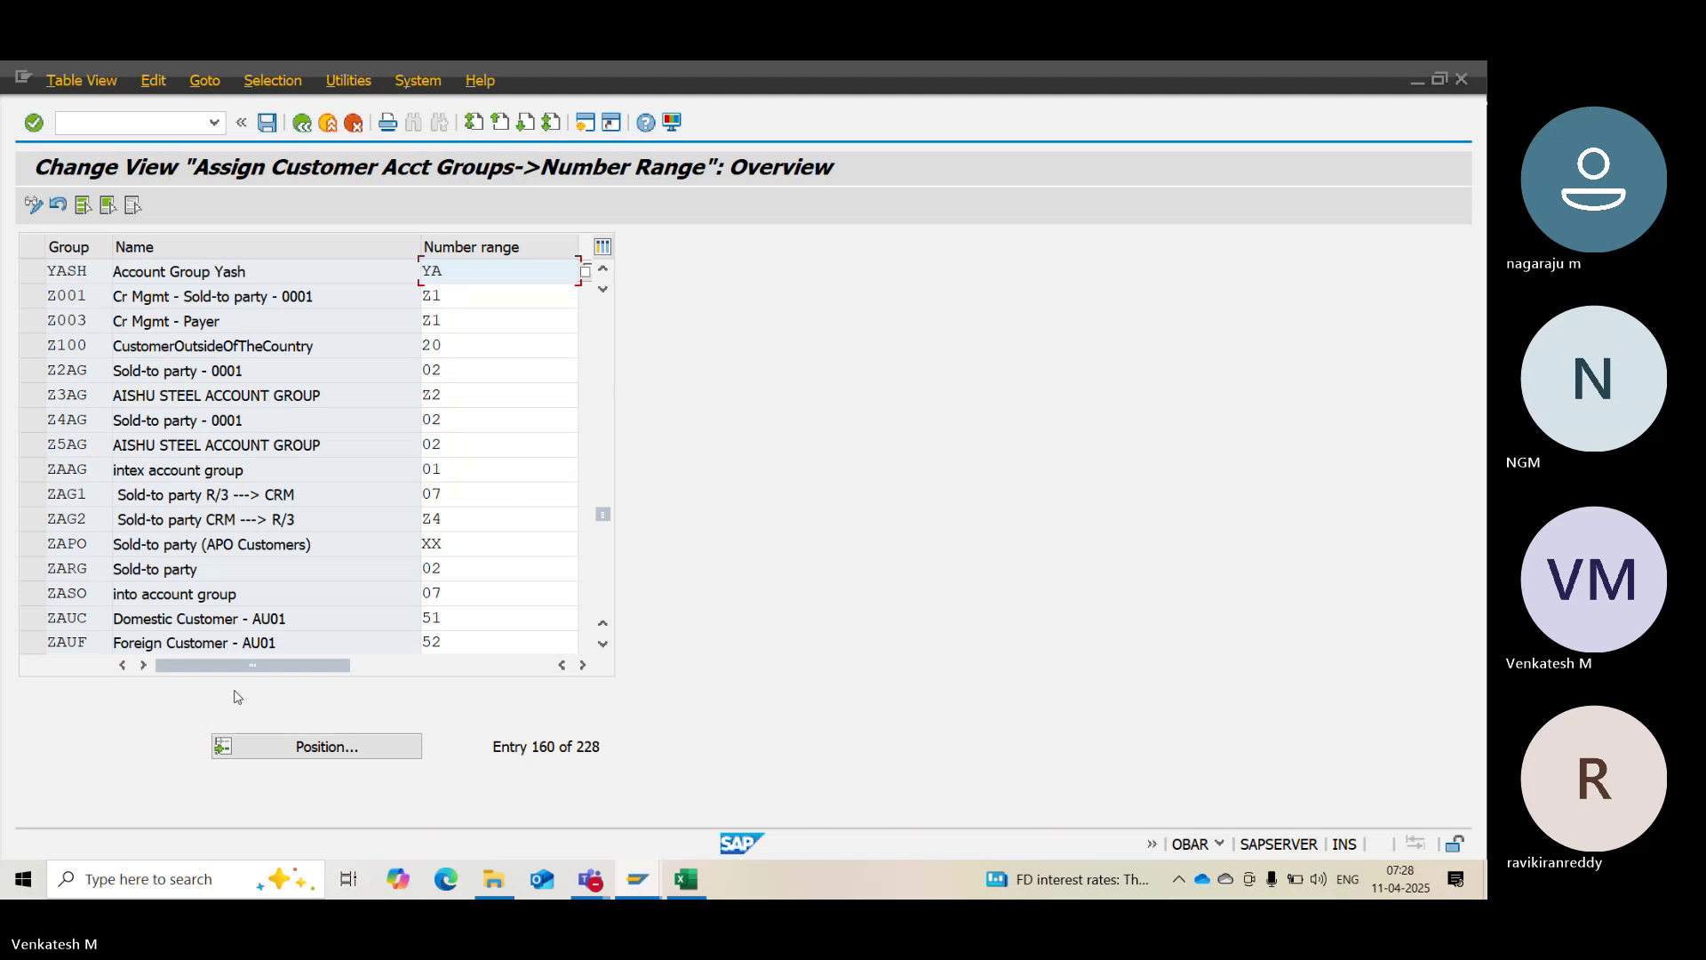
Look up account group XYRV again and check the neighbouring groups in the customer assignment list
left_click(226, 746)
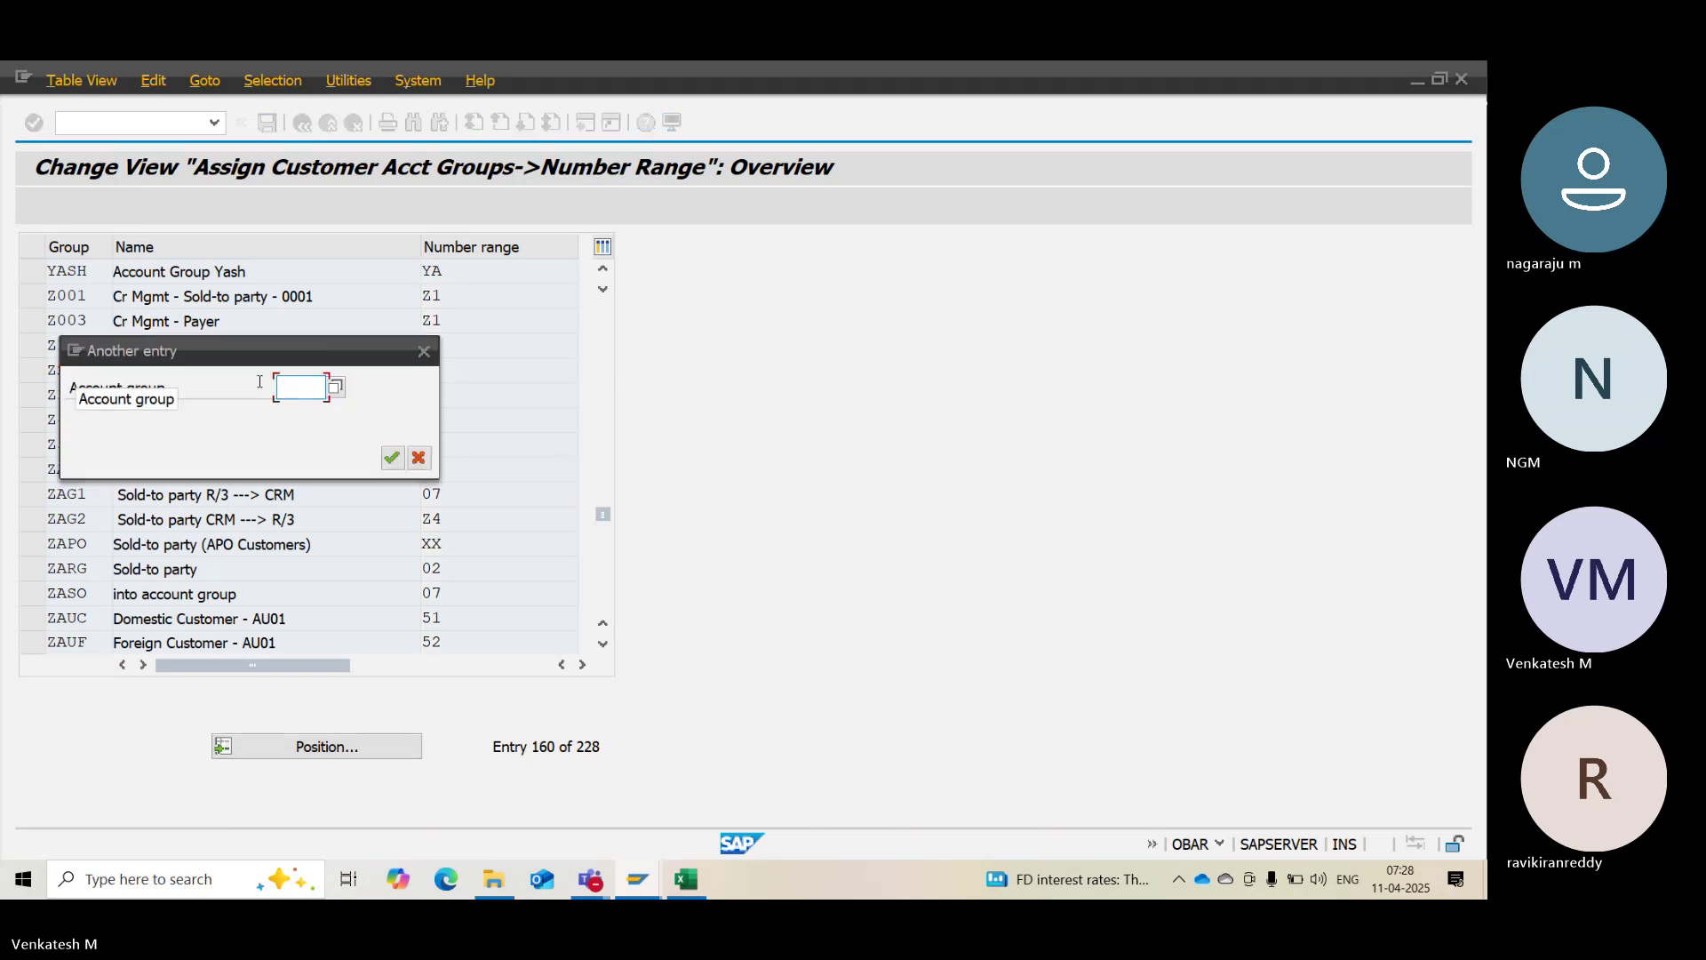
type("XYRV")
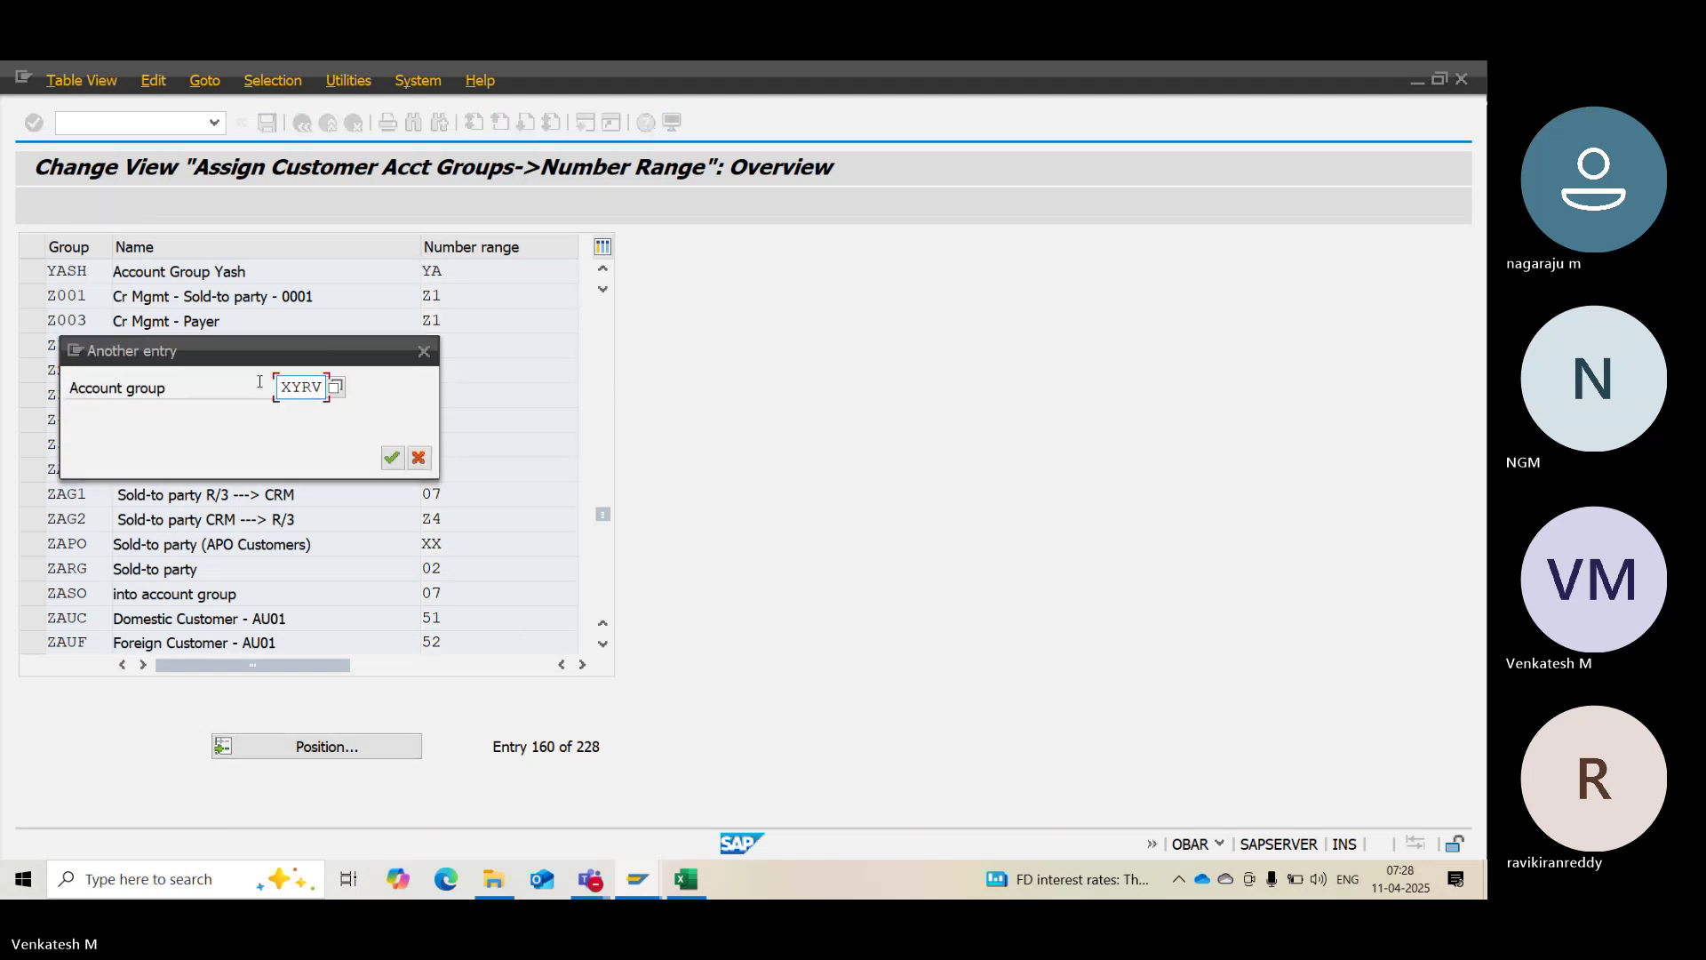
key("Return")
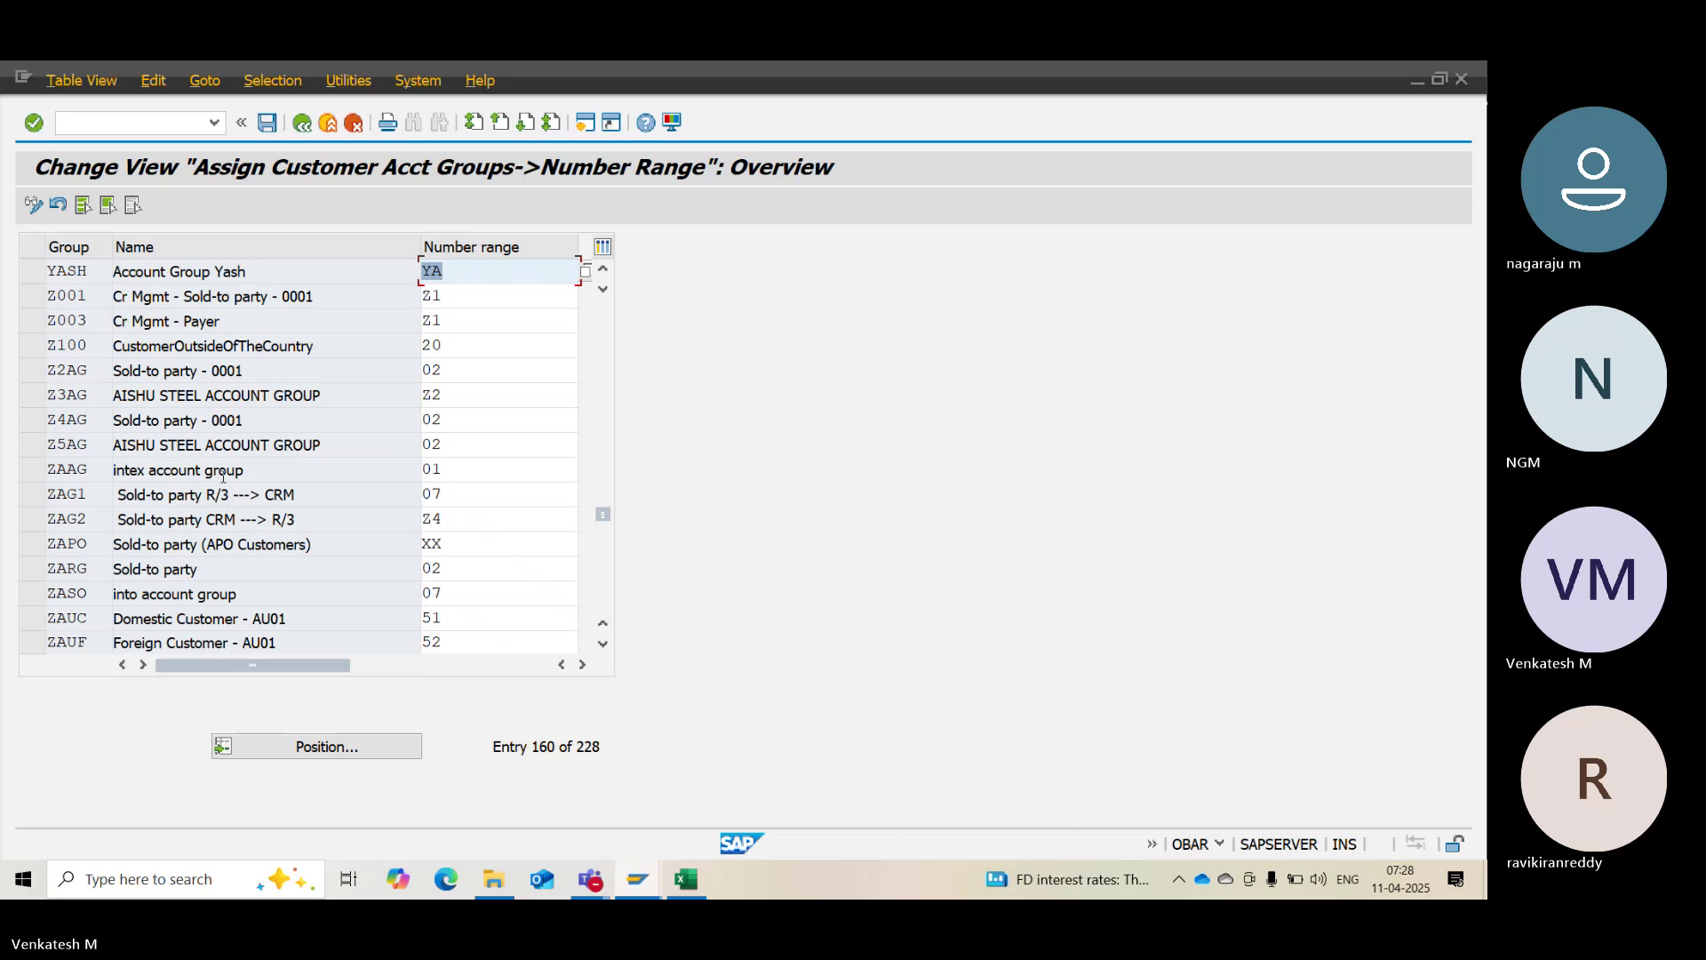
scroll(222, 477, "up", 1)
scroll(222, 406, "up", 1)
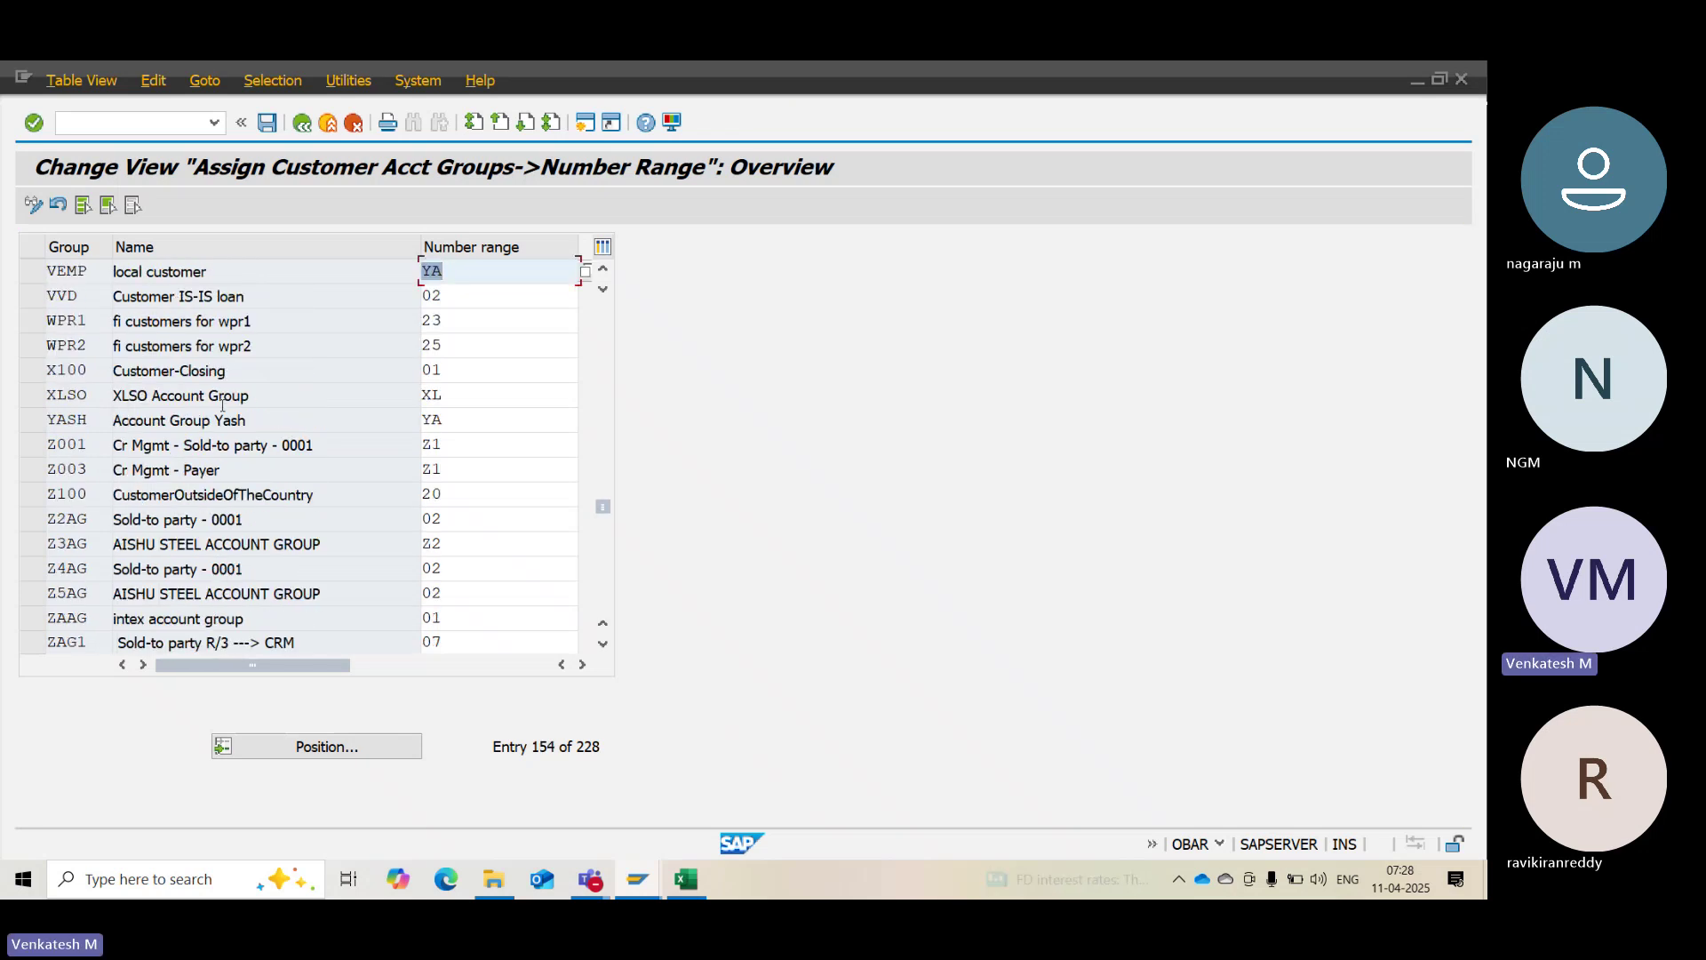
scroll(222, 406, "down", 1)
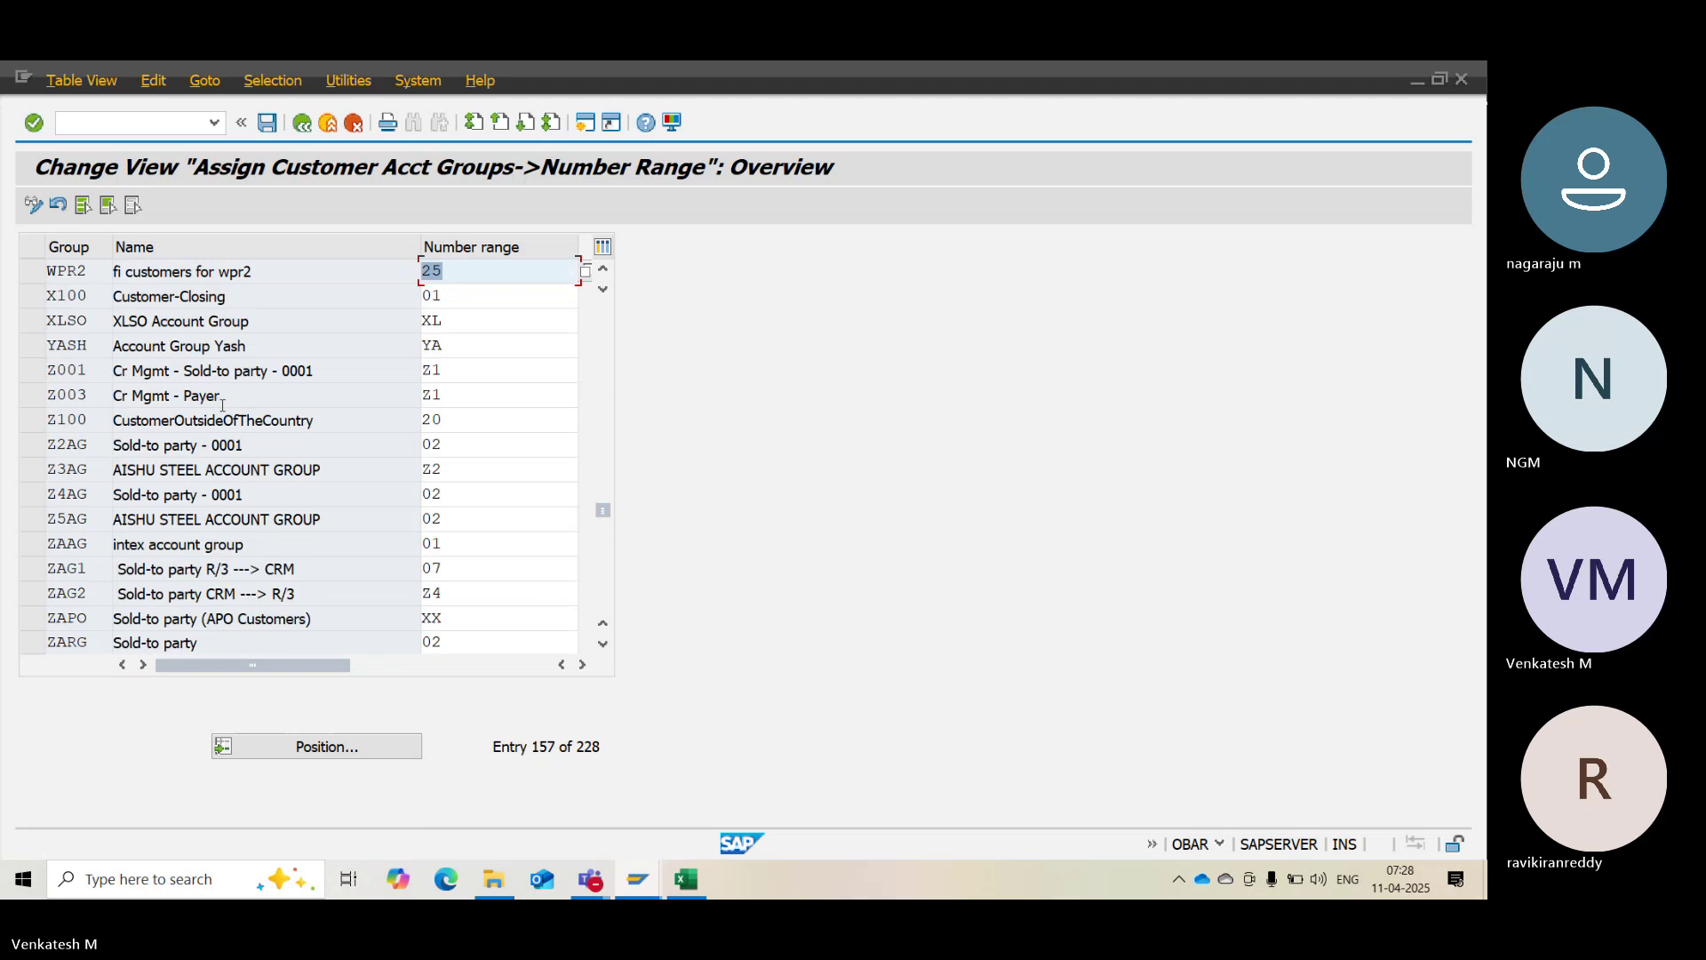
Look up account group XYZC in the customer assignment list and check the entries around it
key("alt+Tab")
key("alt+Tab")
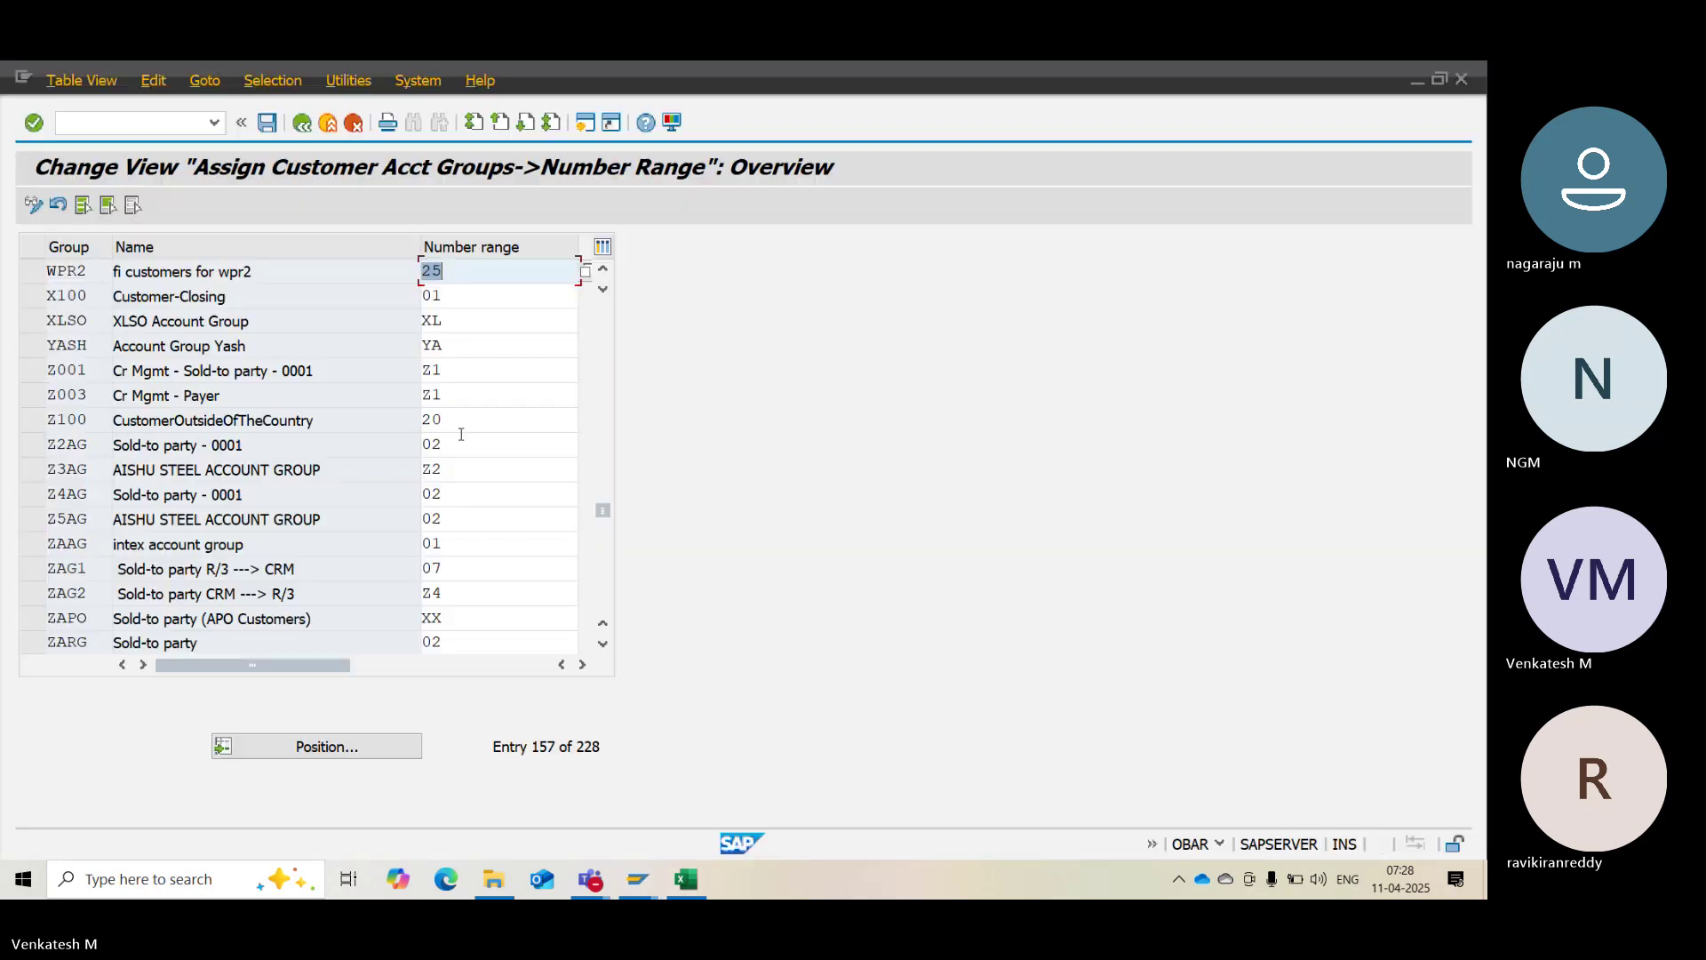
left_click(312, 737)
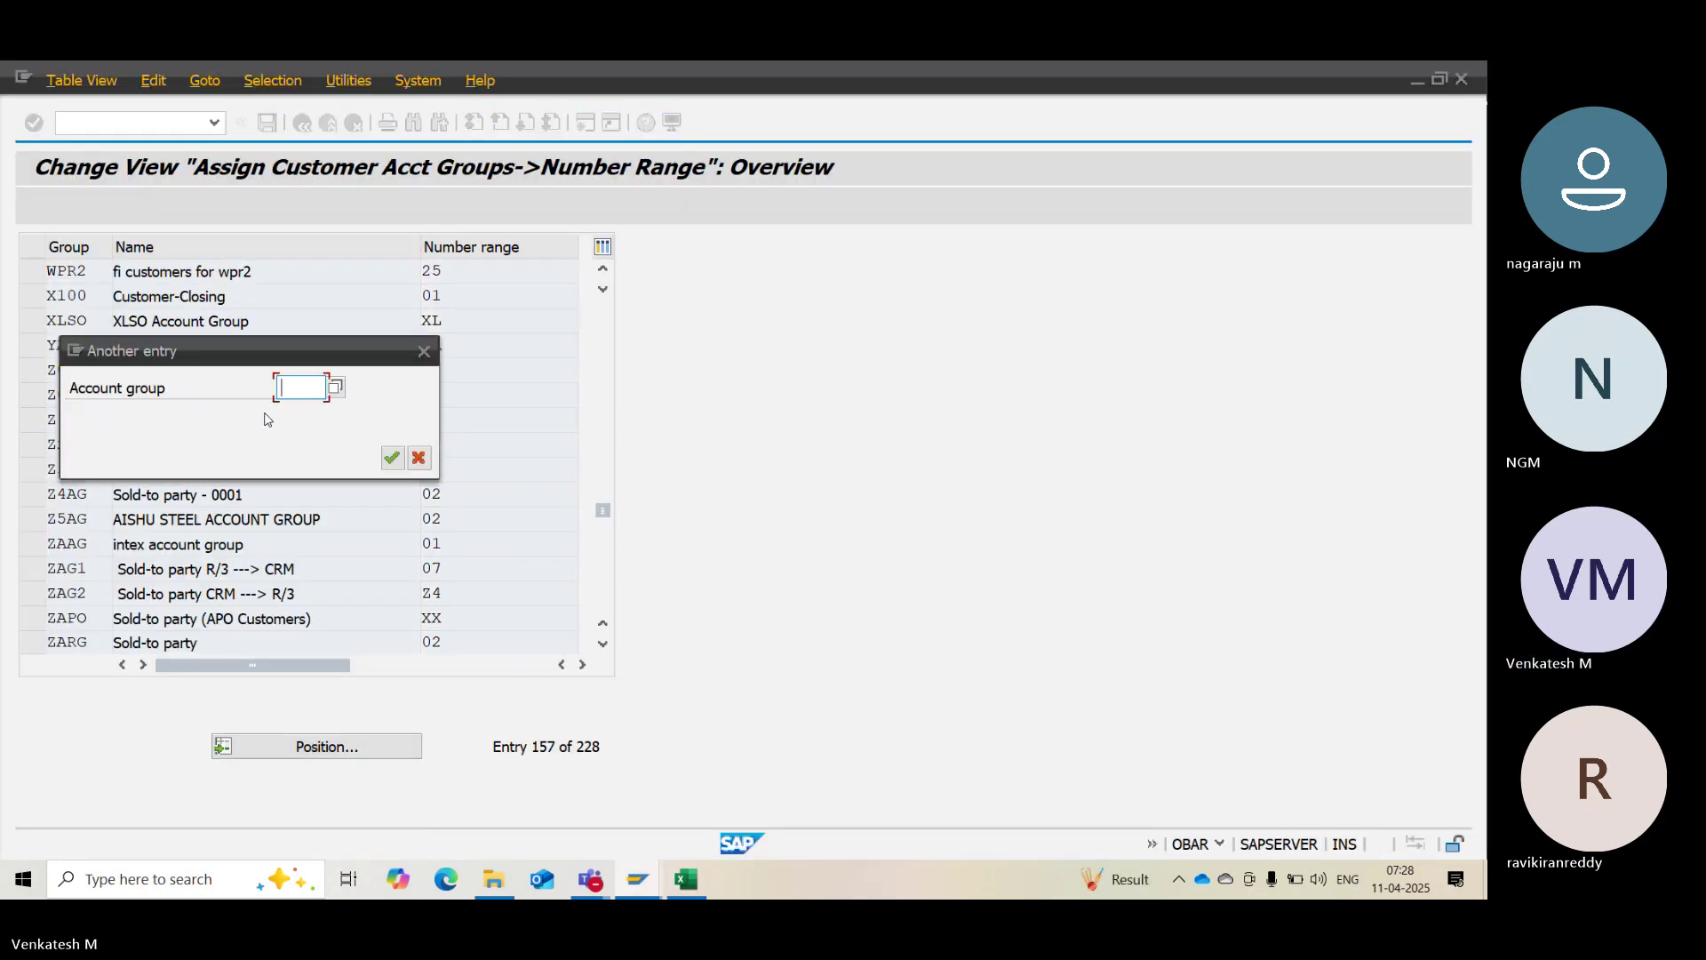
type("XYZC")
key("Return")
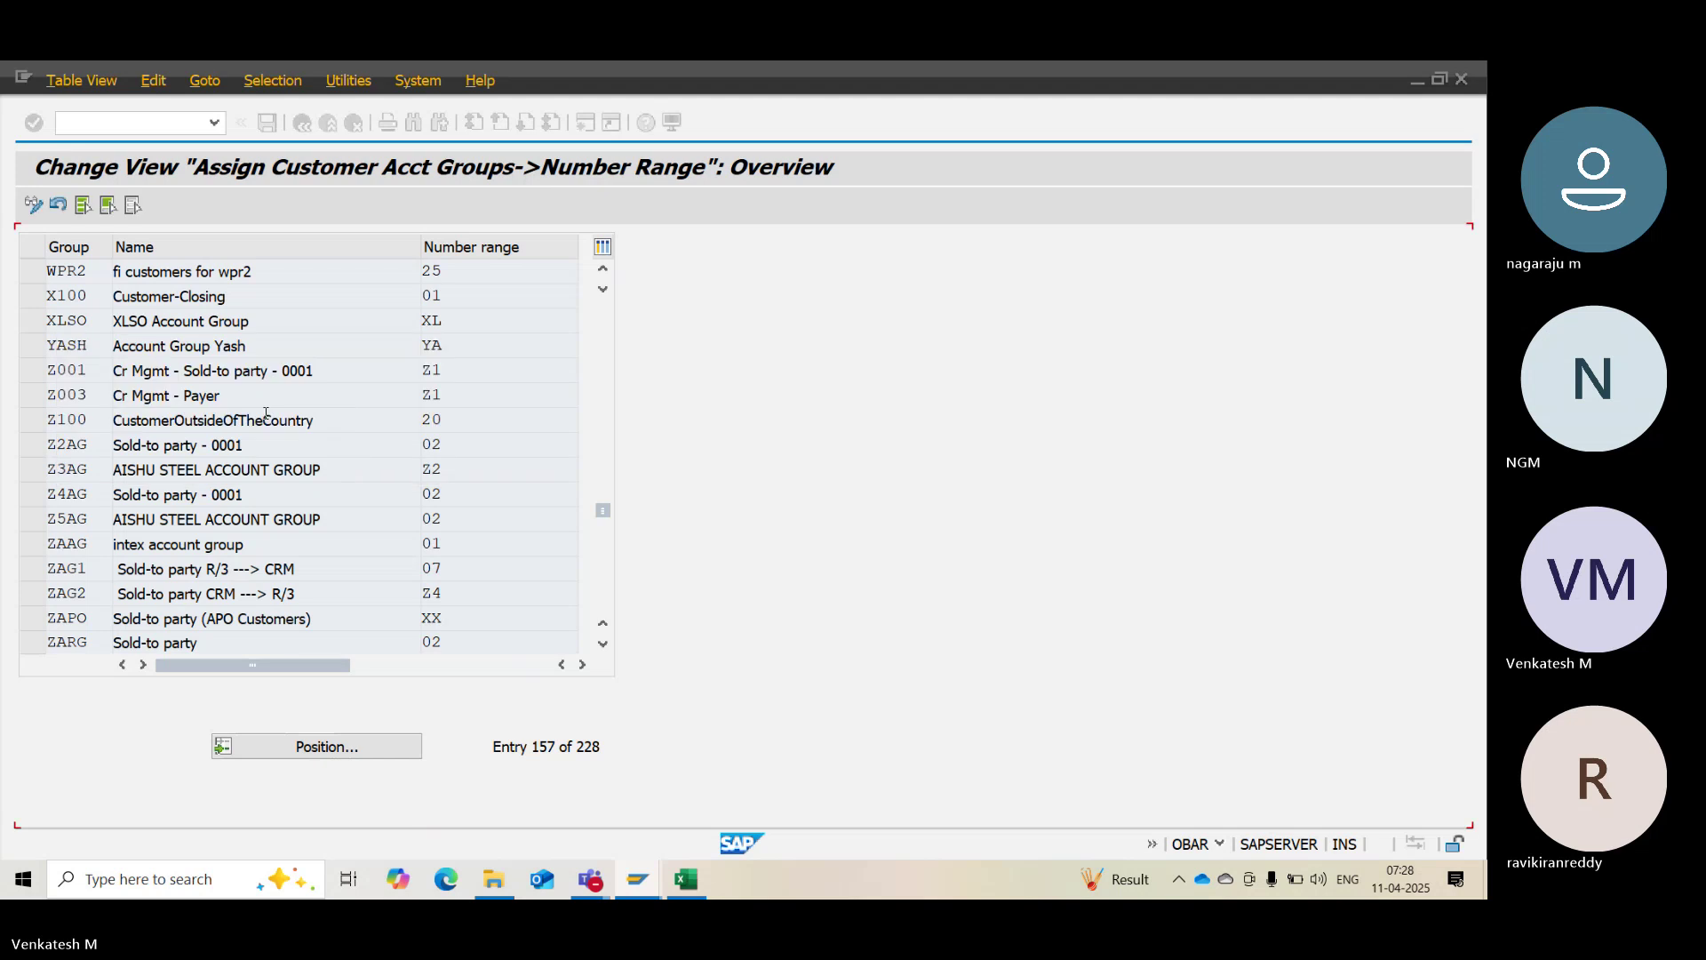
scroll(295, 420, "up", 2)
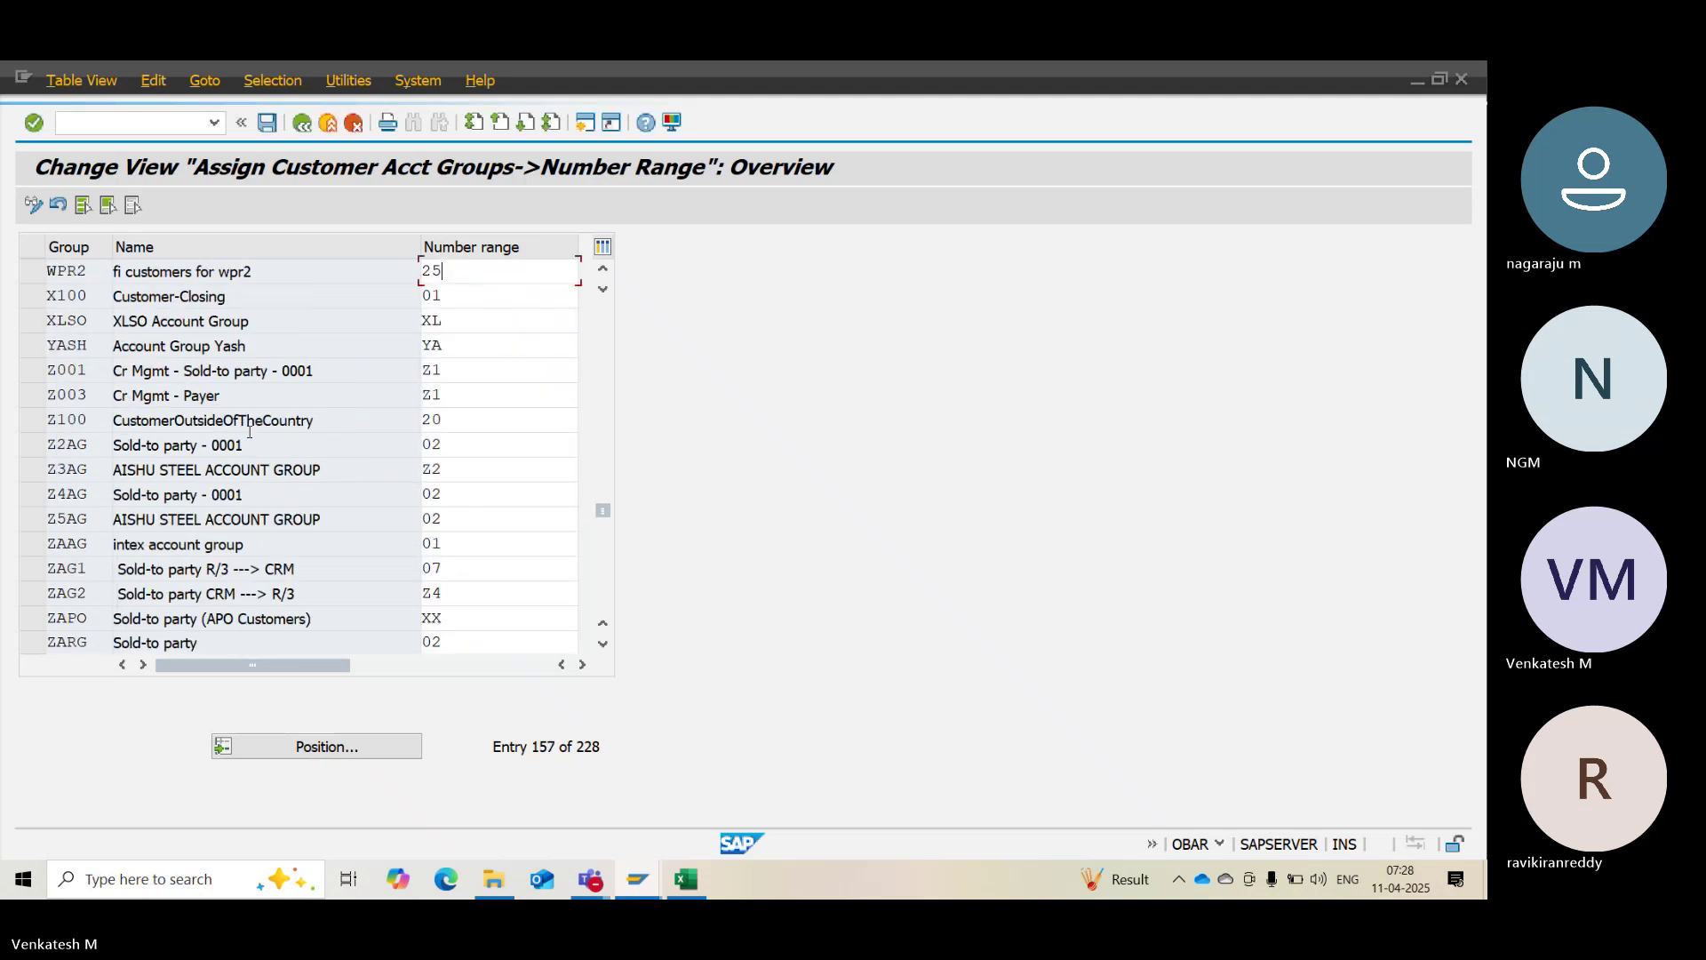
scroll(250, 432, "down", 3)
scroll(250, 431, "up", 3)
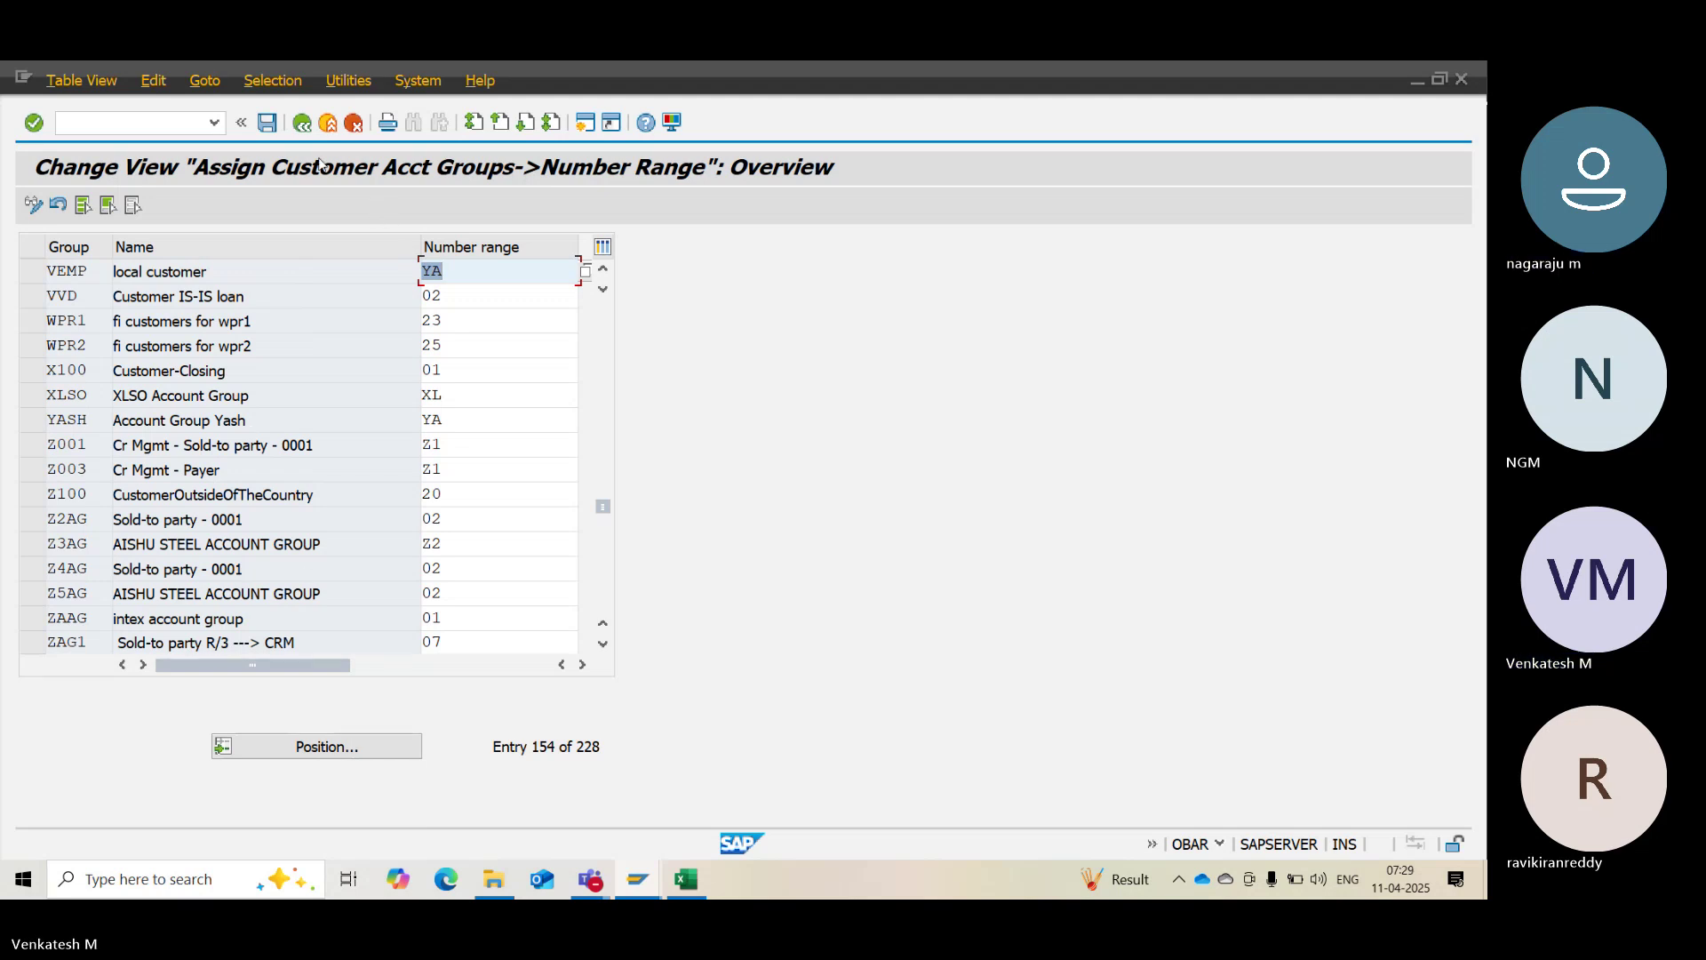
Start transaction OBAS to open the number range assignment for vendor account groups
left_click(215, 122)
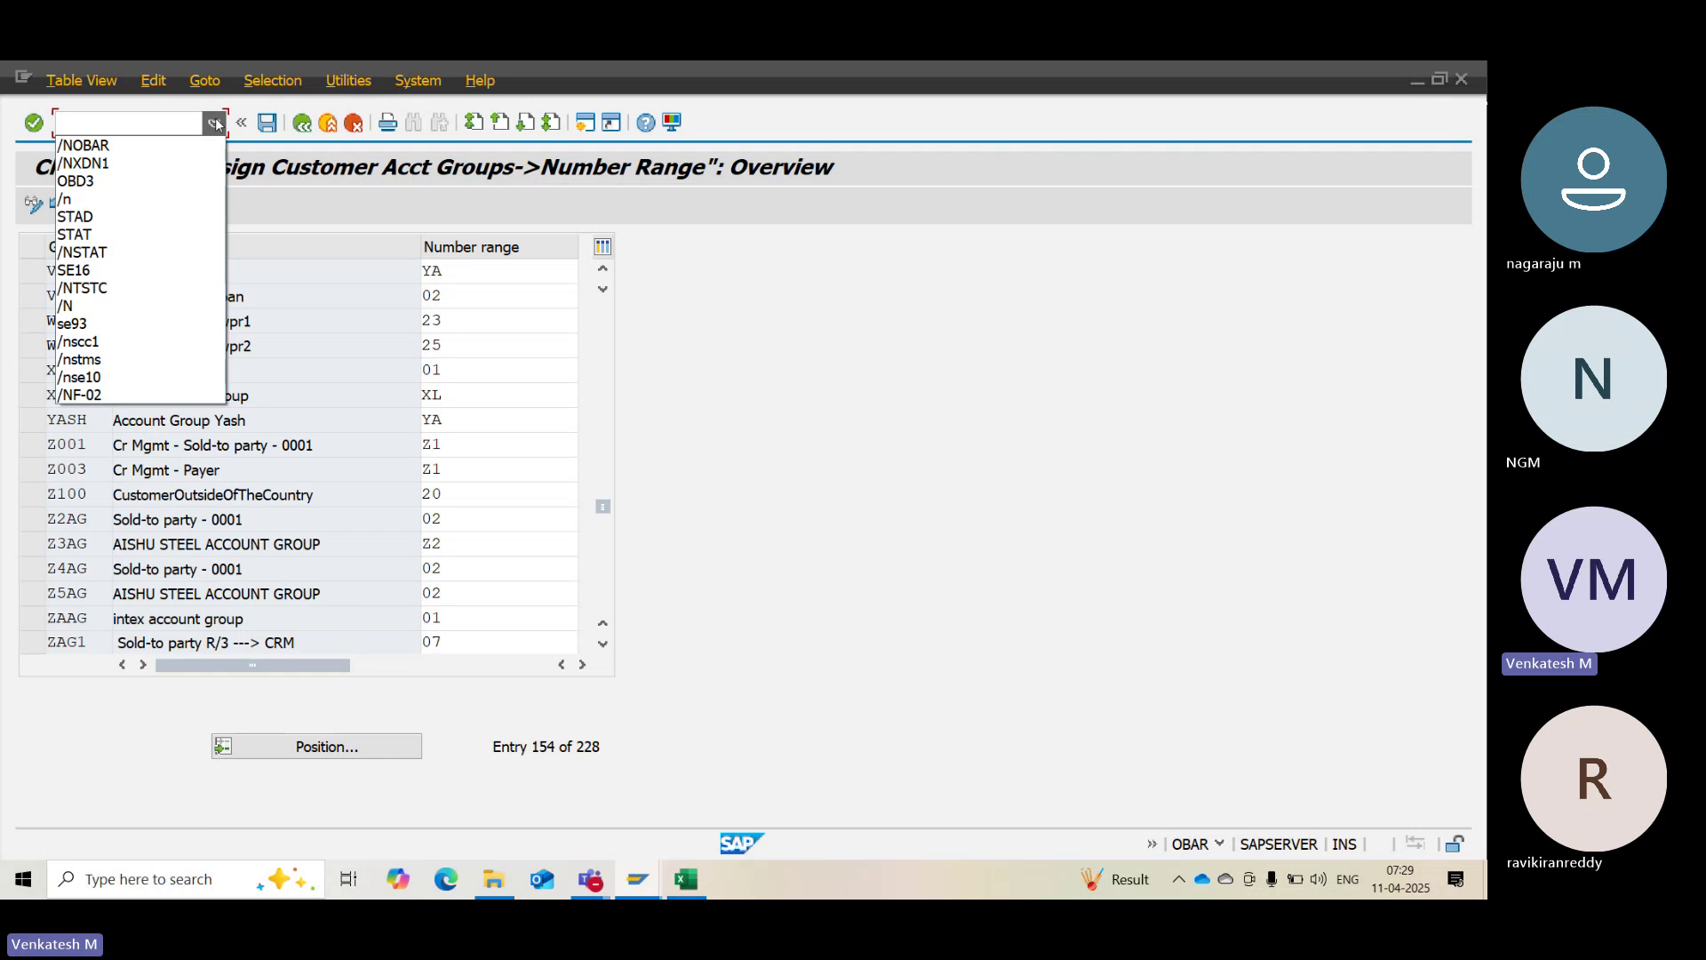
left_click(896, 242)
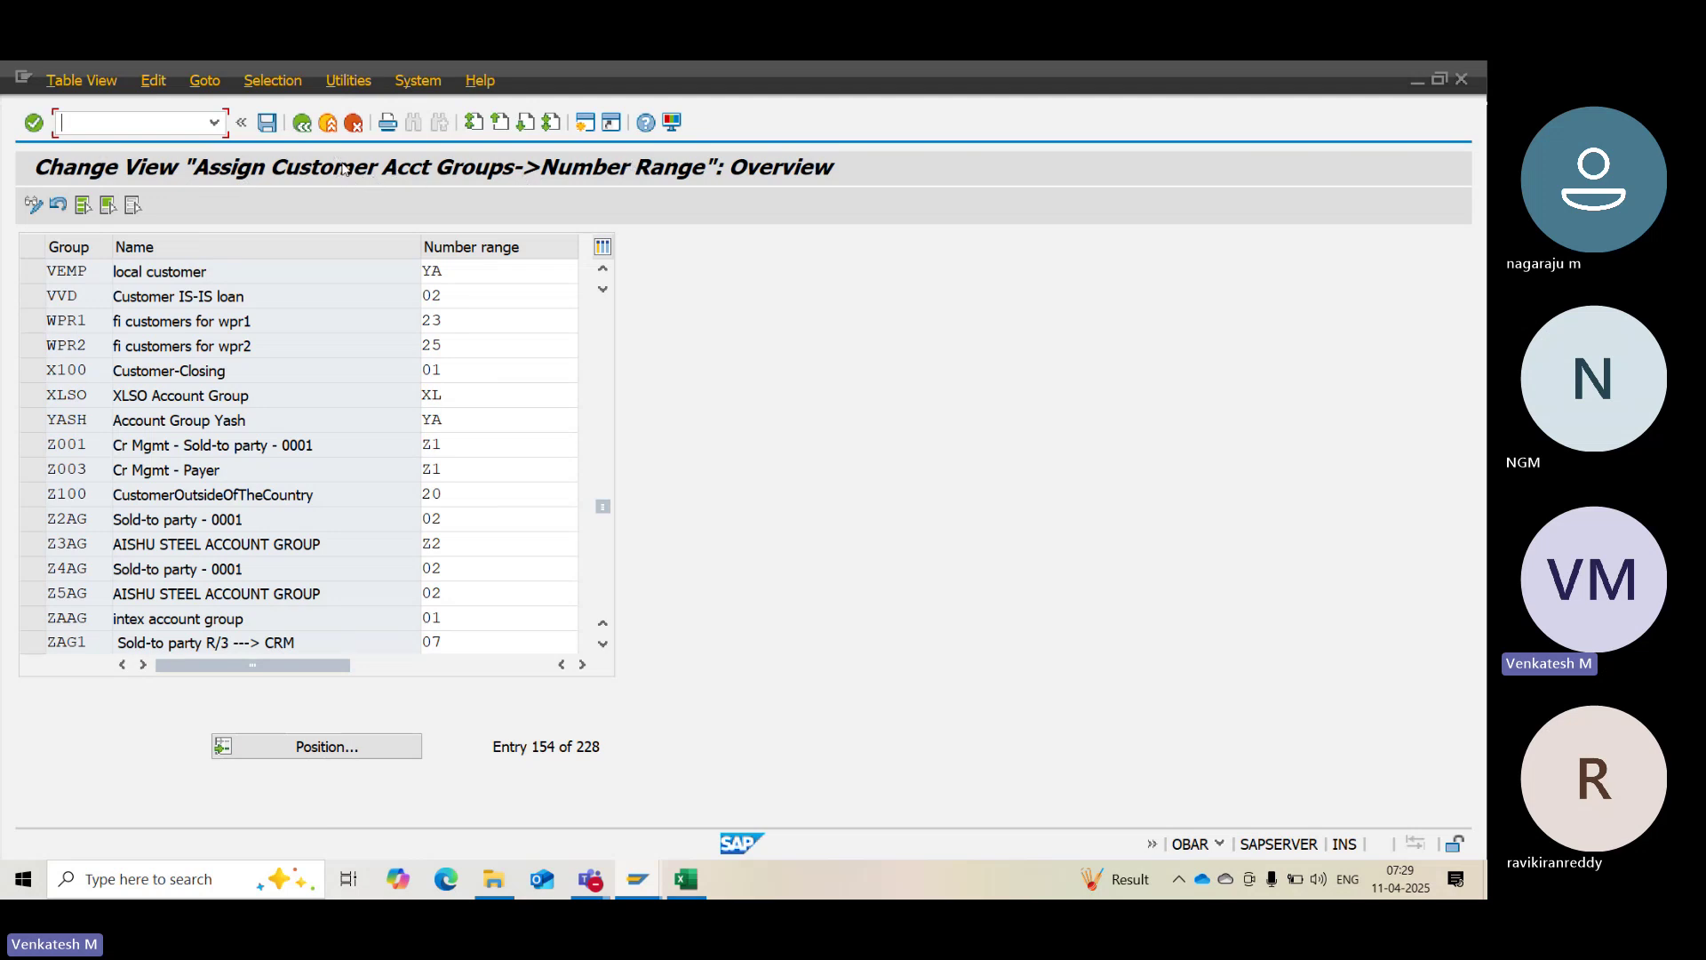
left_click(169, 122)
type("/NOBAS")
key("Return")
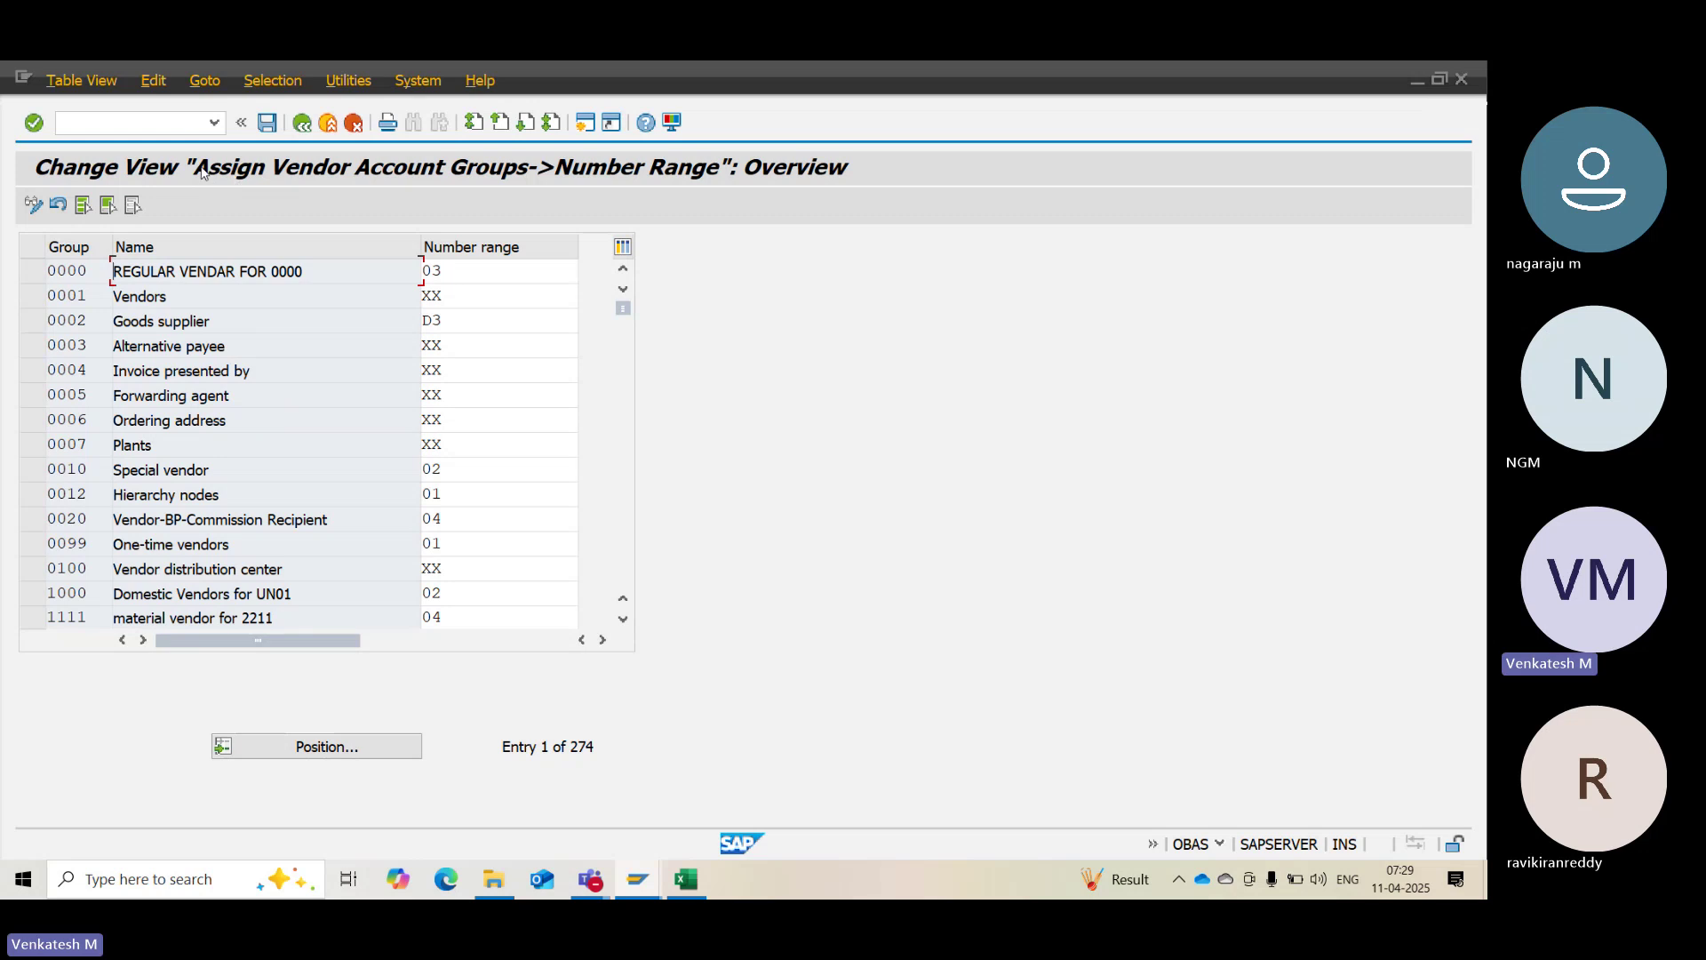
Check the group code in Excel and position the vendor assignment list at account group XYRV
left_click(335, 749)
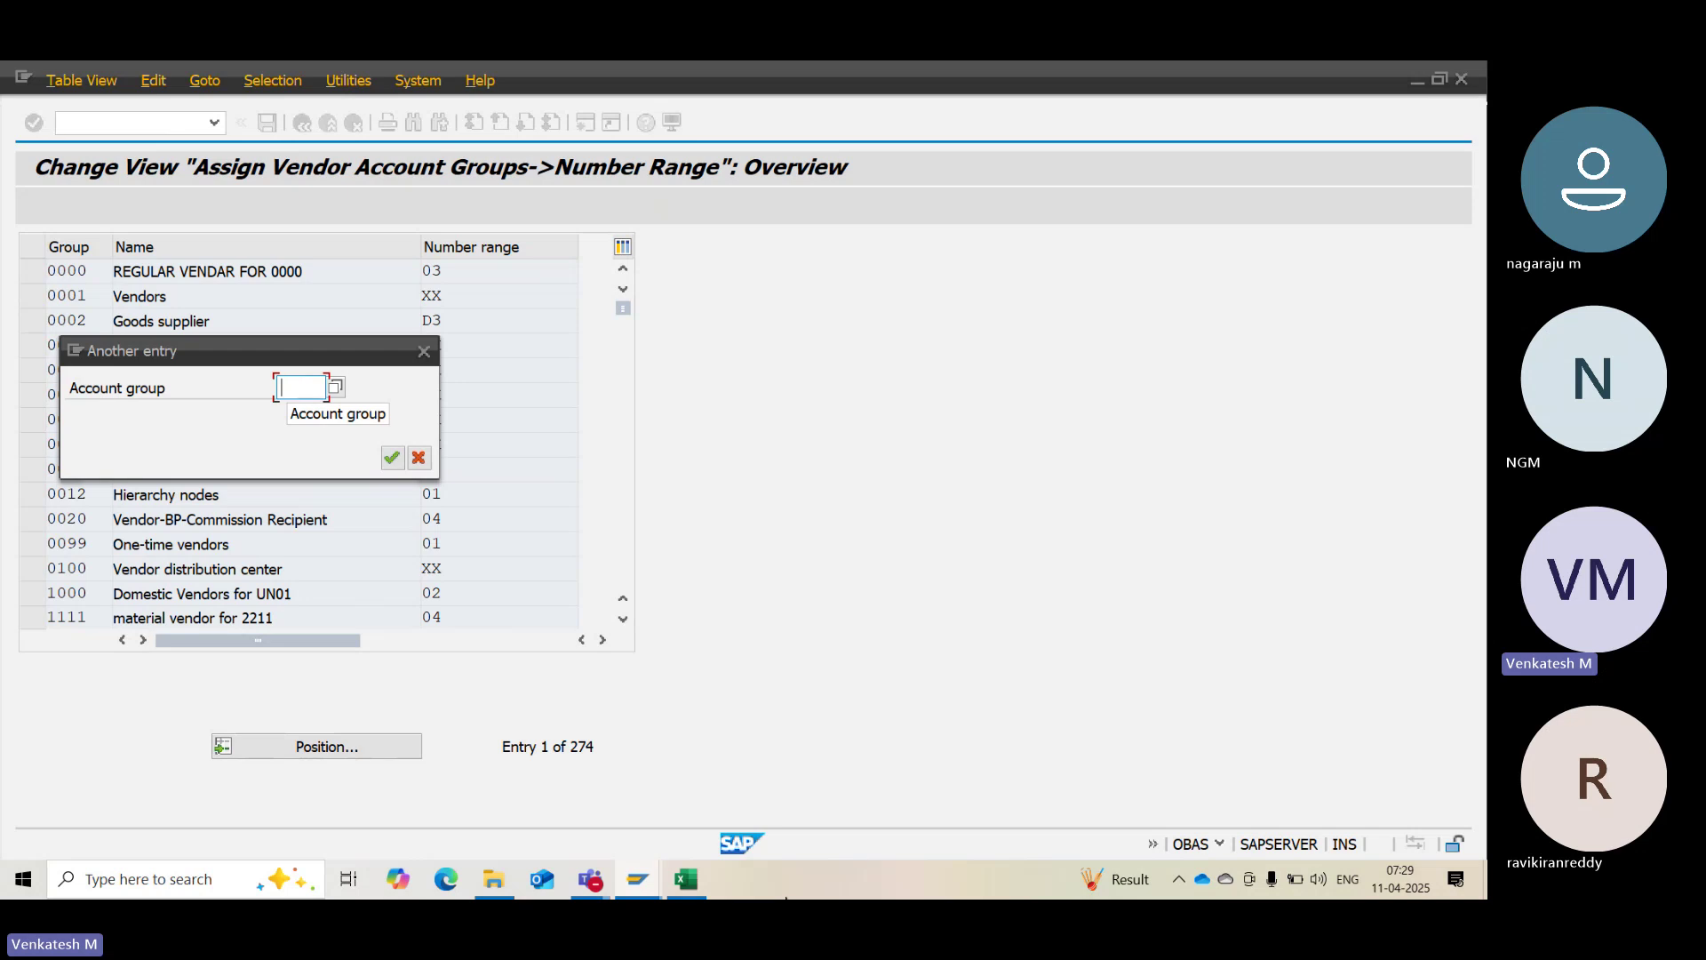
left_click(685, 879)
key("alt+Tab")
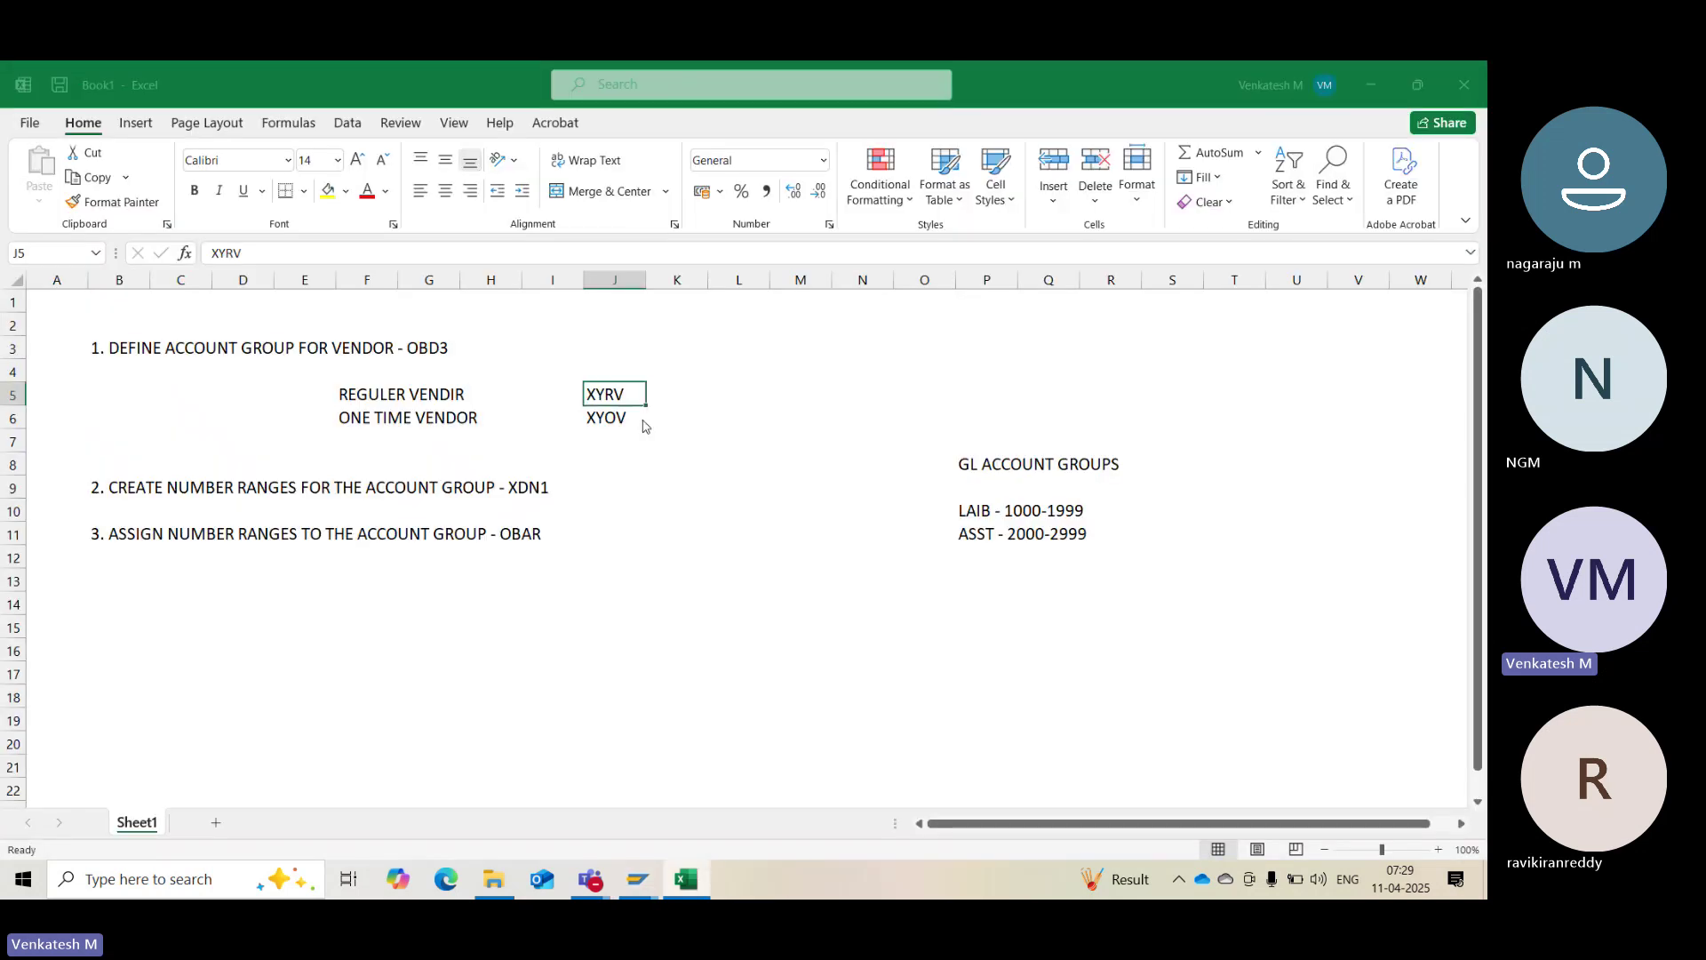
type("XYRV")
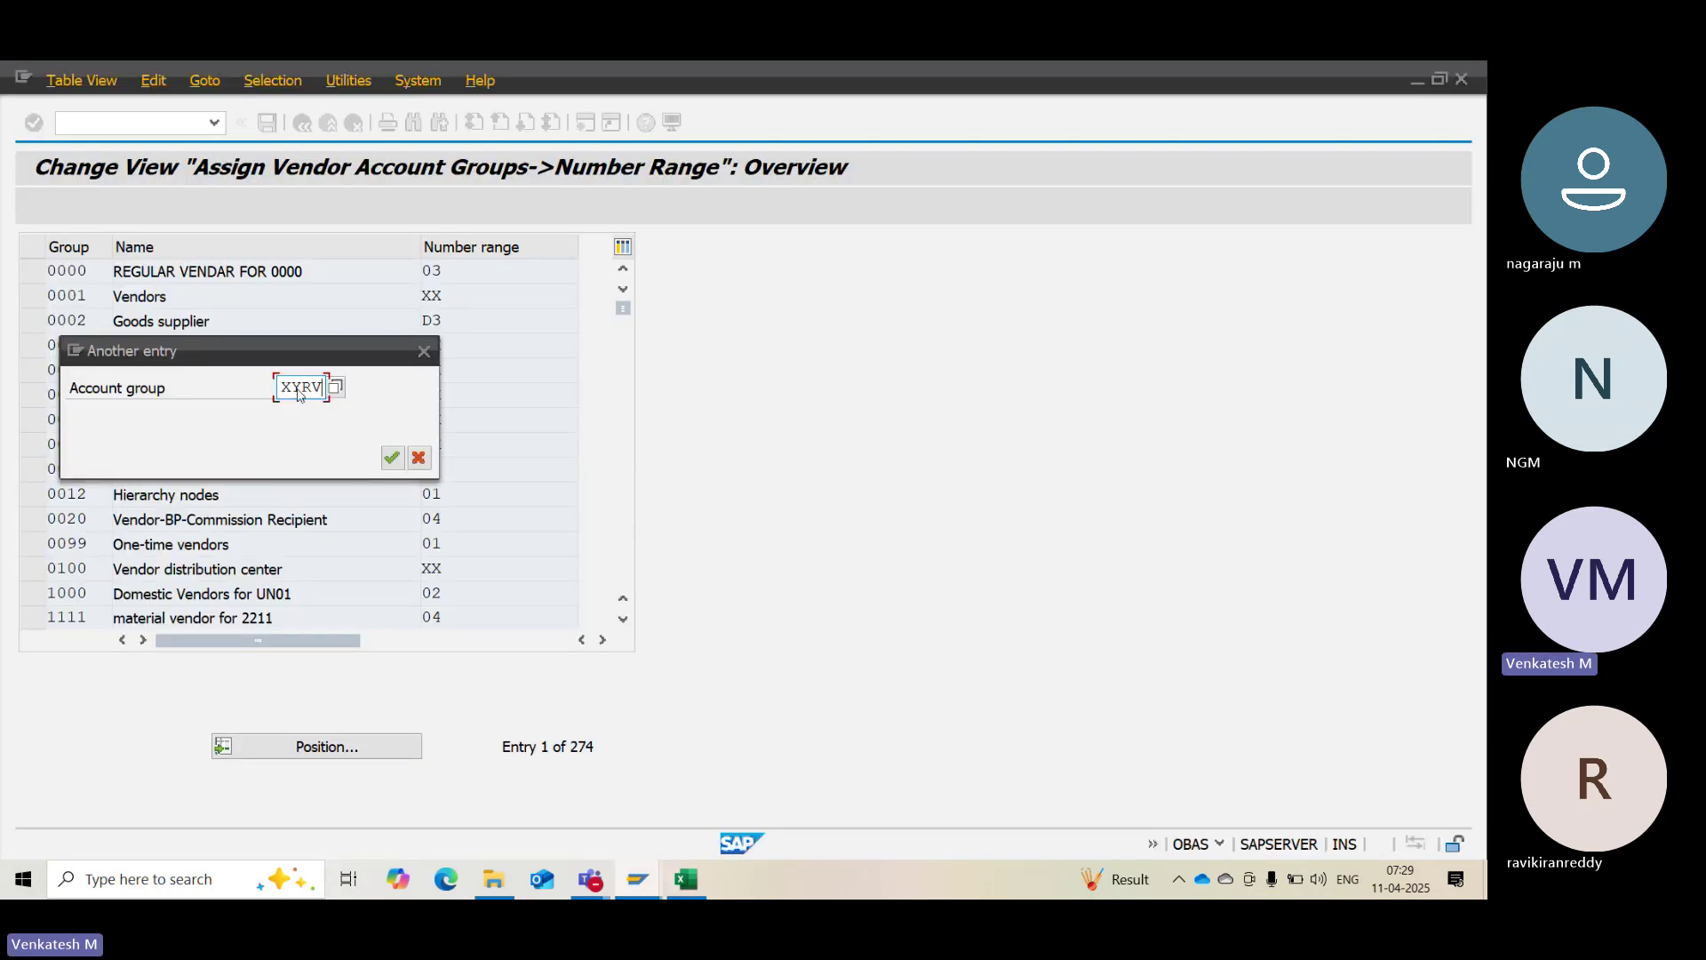
key("Return")
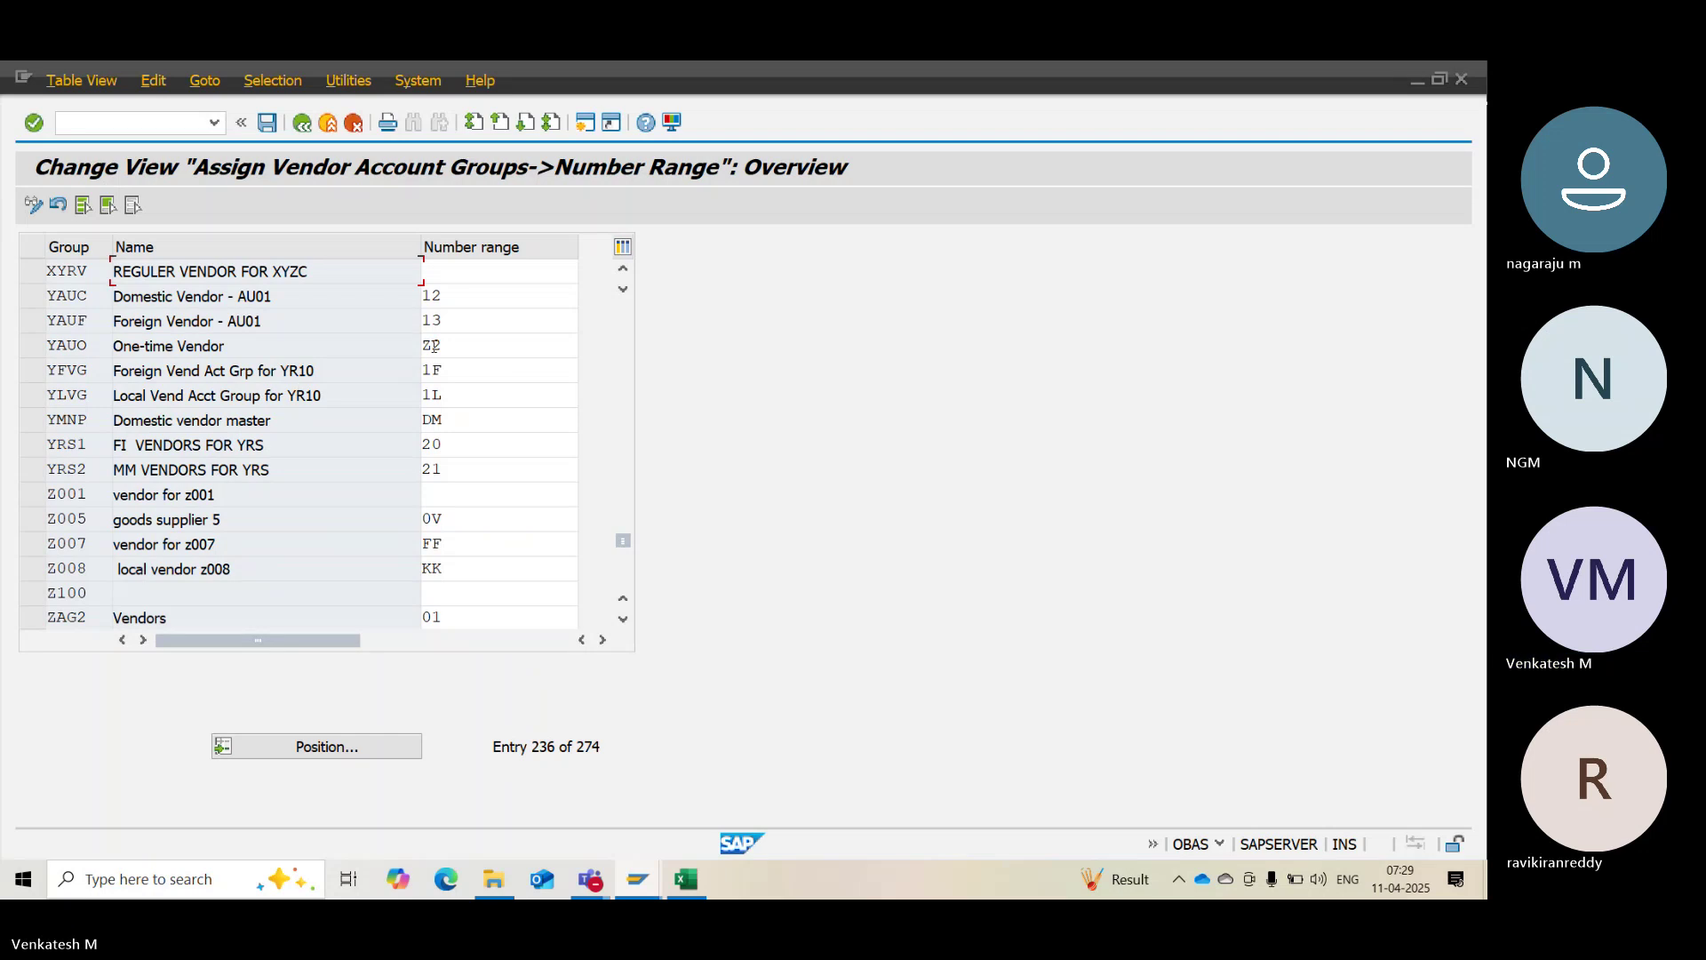
Assign number range 02 to vendor account group XYRV from the list of available ranges
left_click(480, 273)
left_click(590, 273)
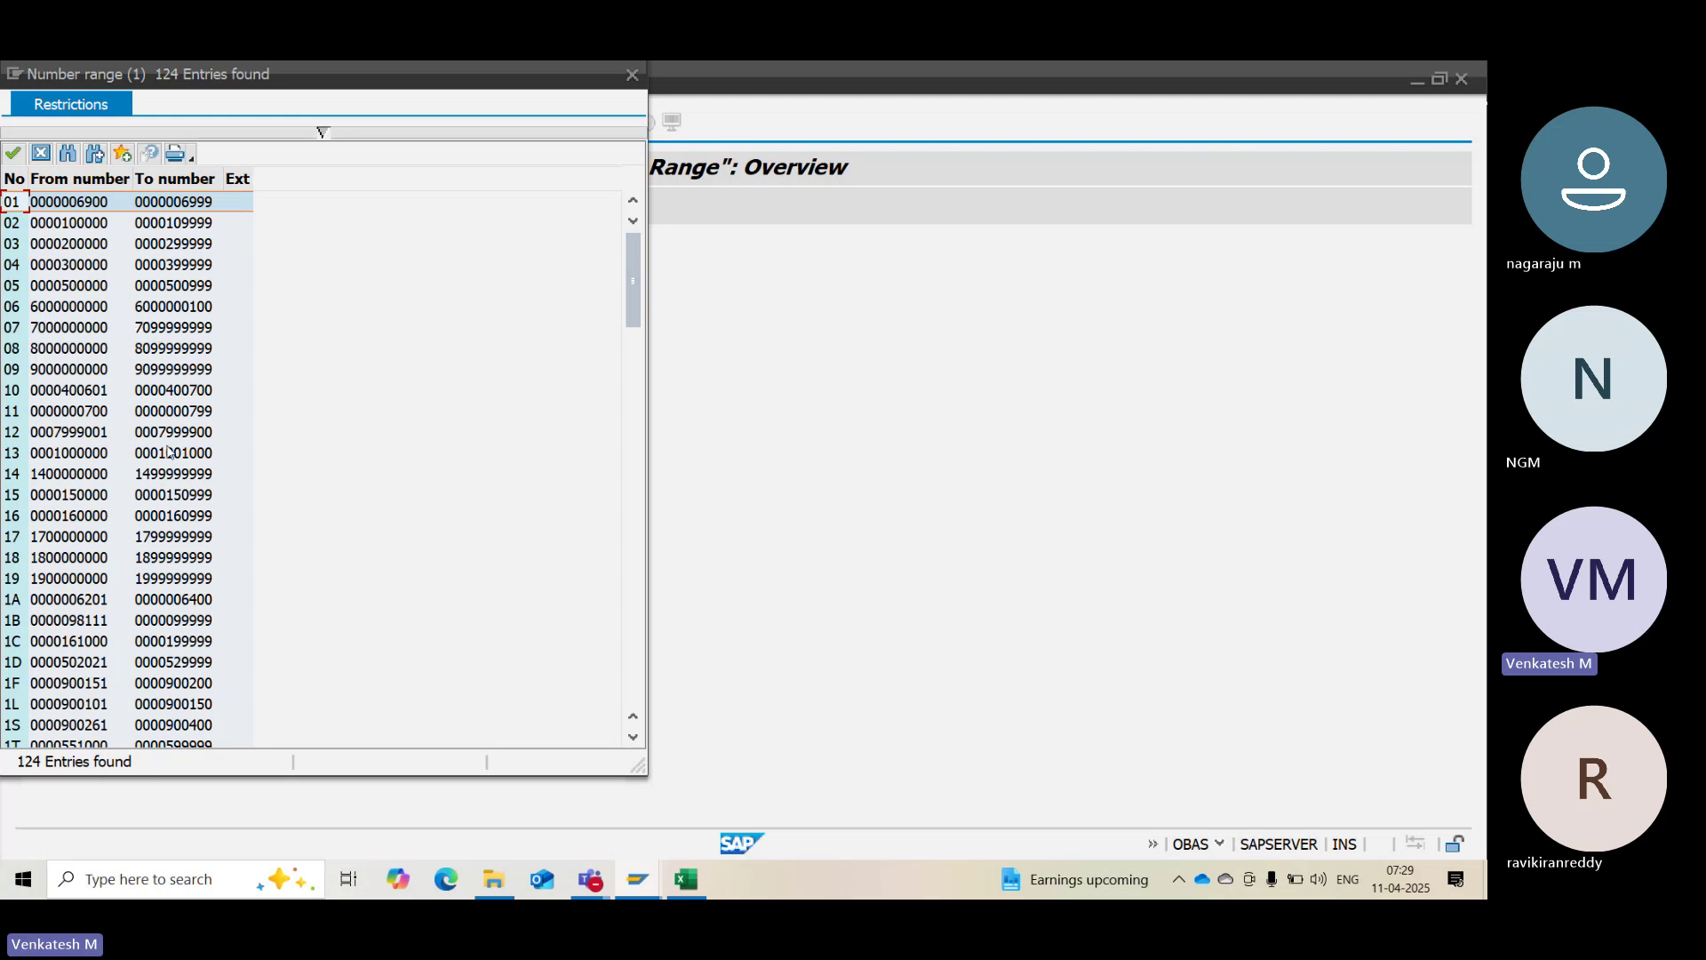
left_click(89, 228)
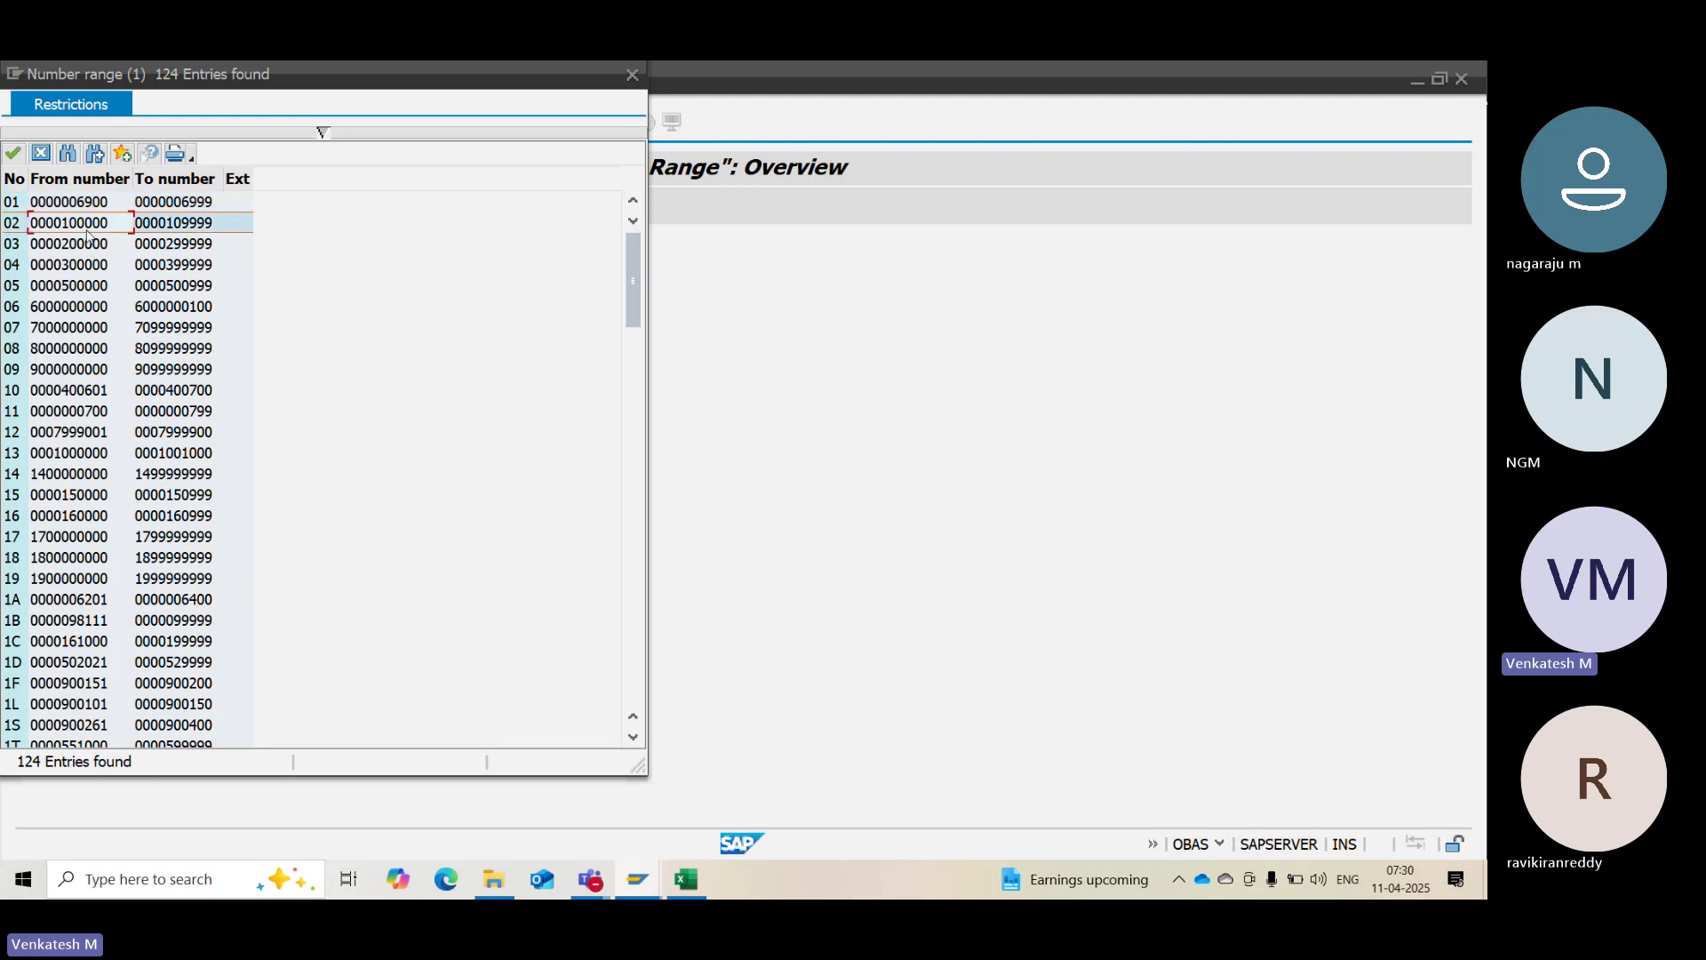
left_click(88, 249)
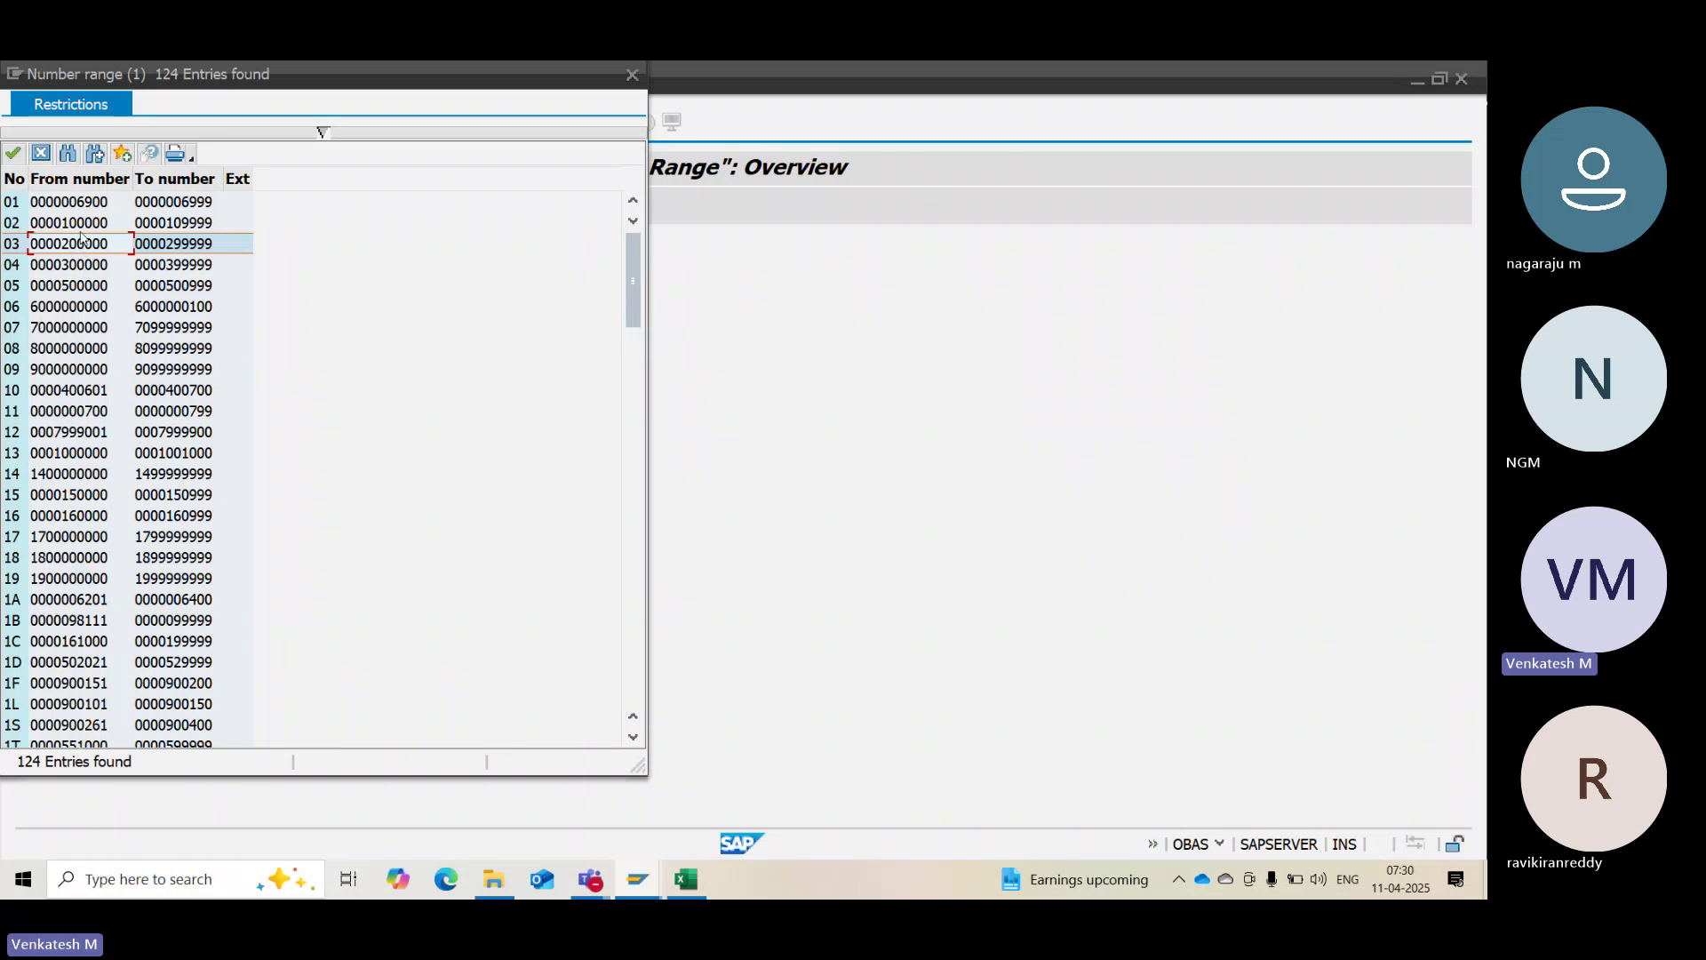
double_click(80, 223)
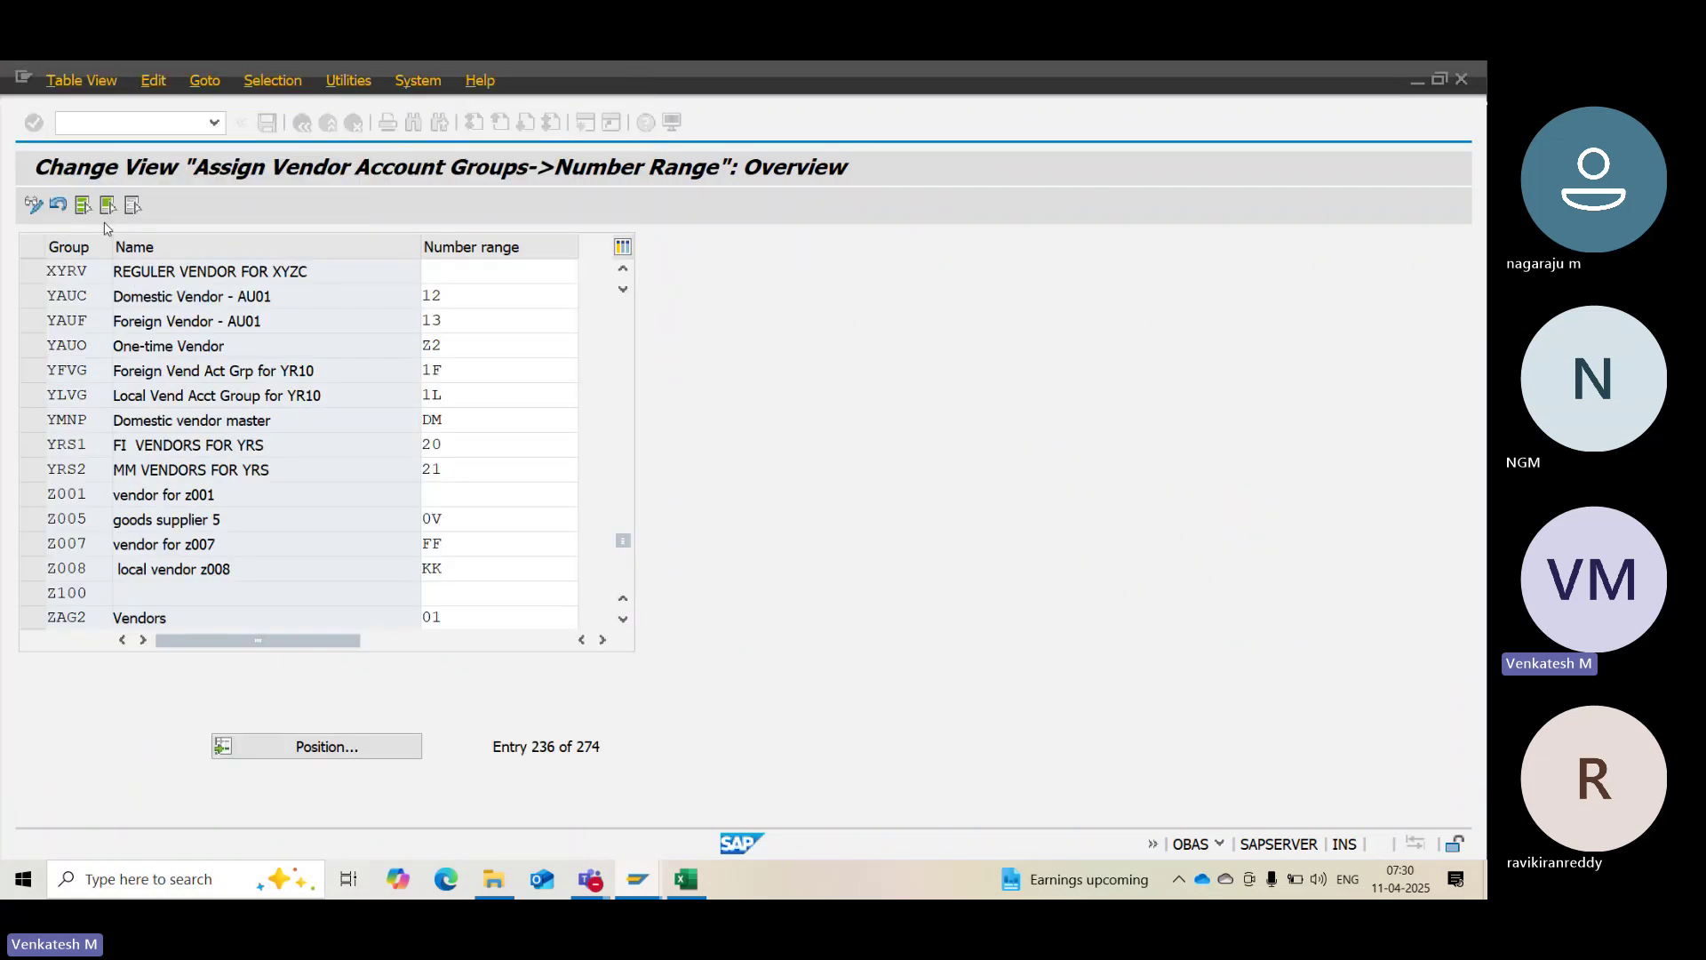
Replace the undefined number range of account group Z005 (goods supplier 5) with 02 and proceed to the account group lookup
left_click(684, 880)
key("alt+Tab")
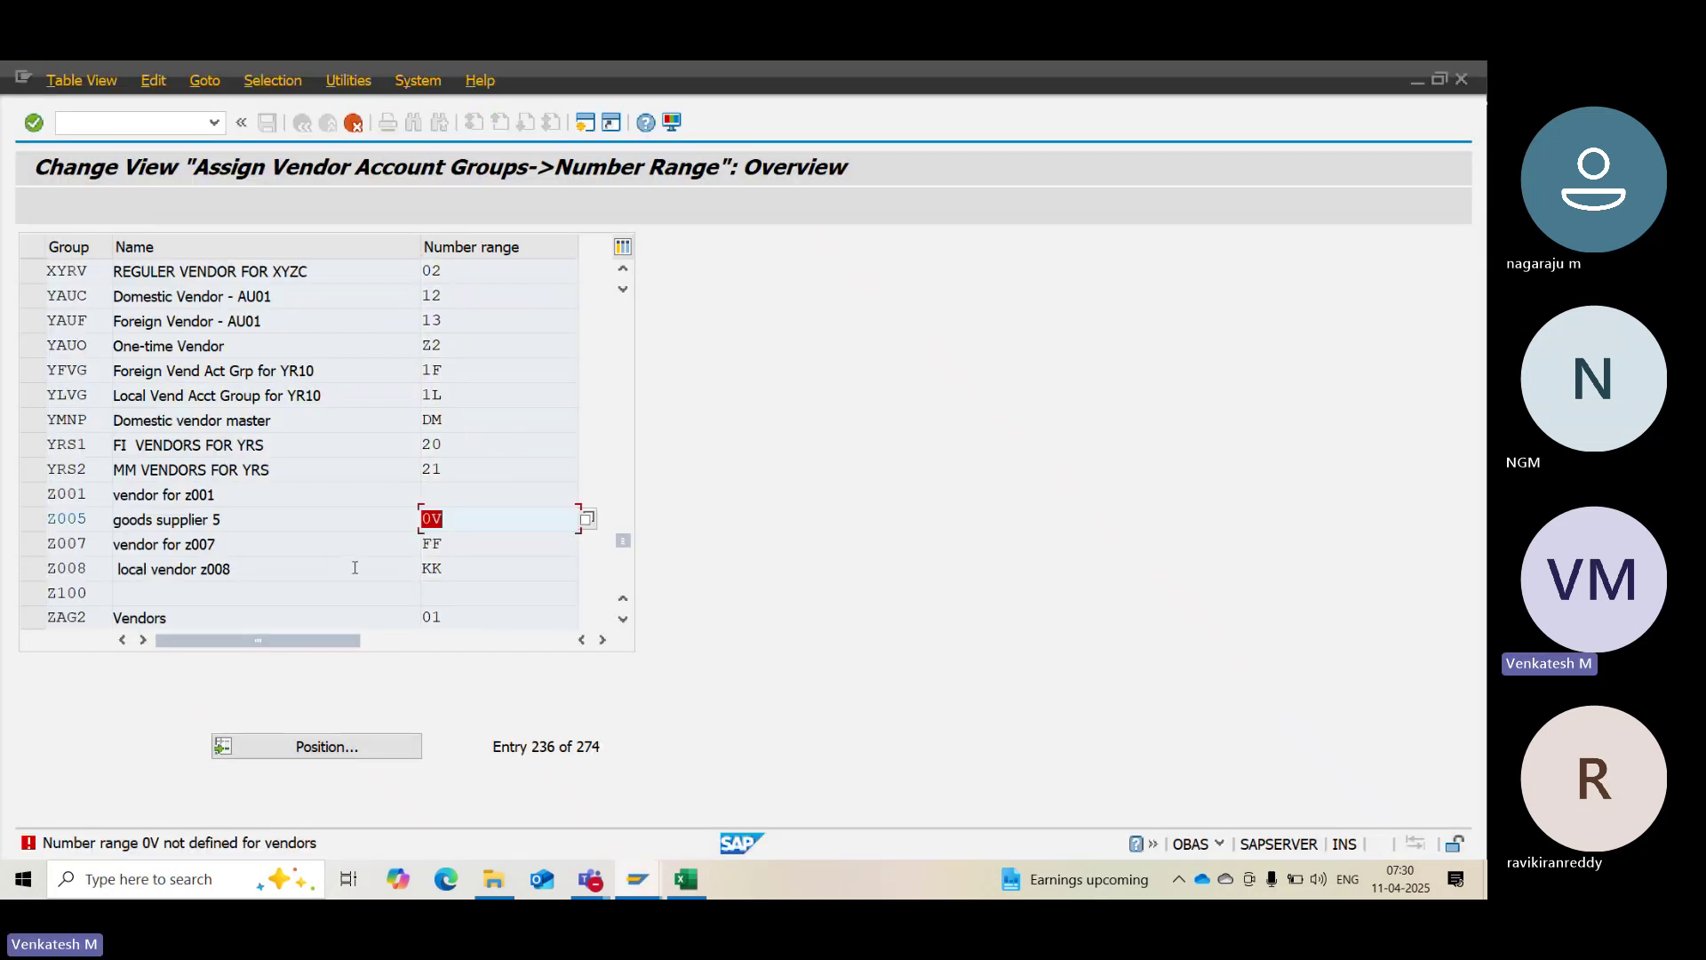
key("Return")
key("Return")
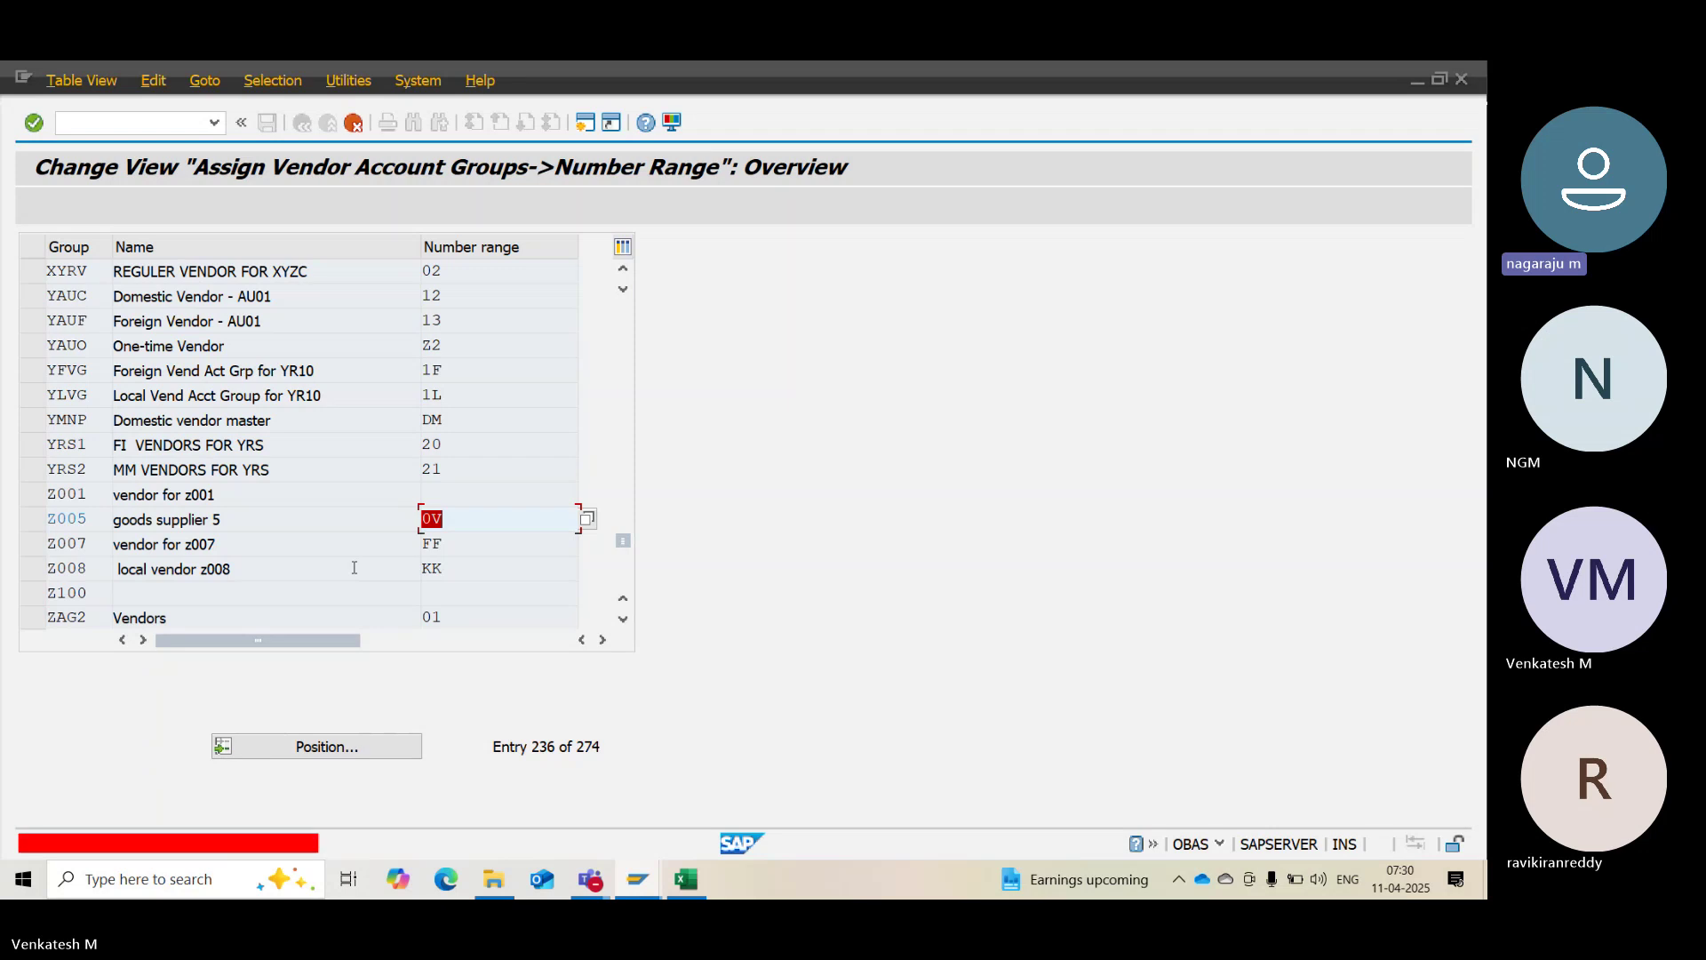
key("Return")
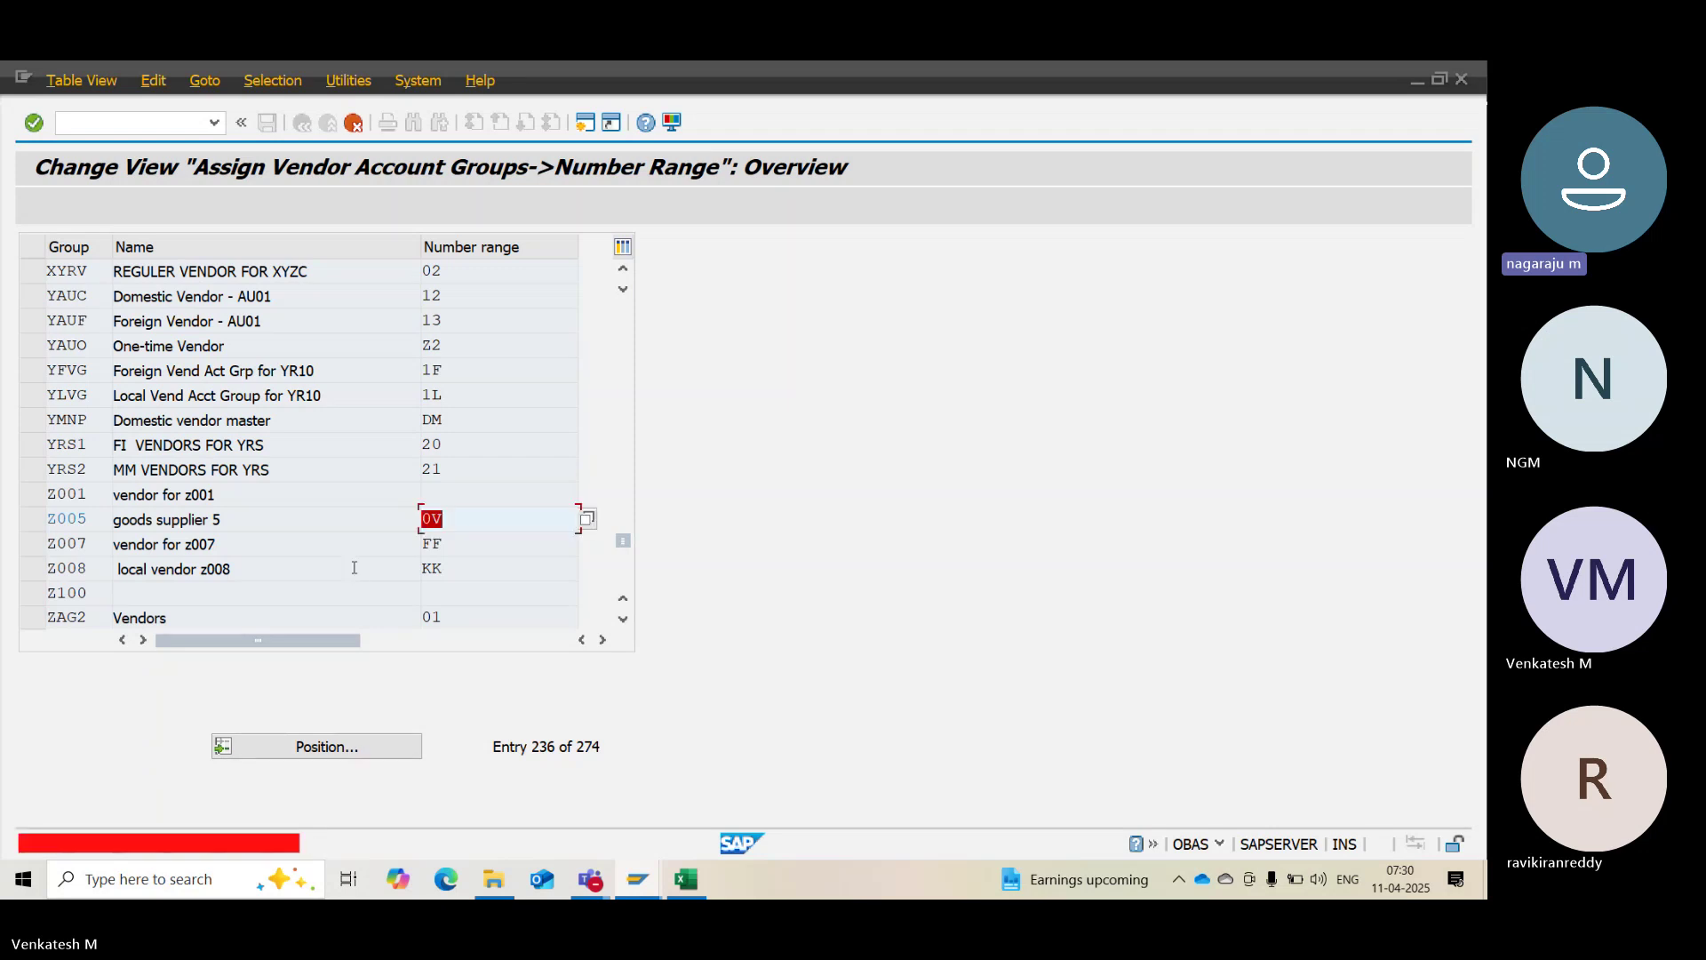
key("Return")
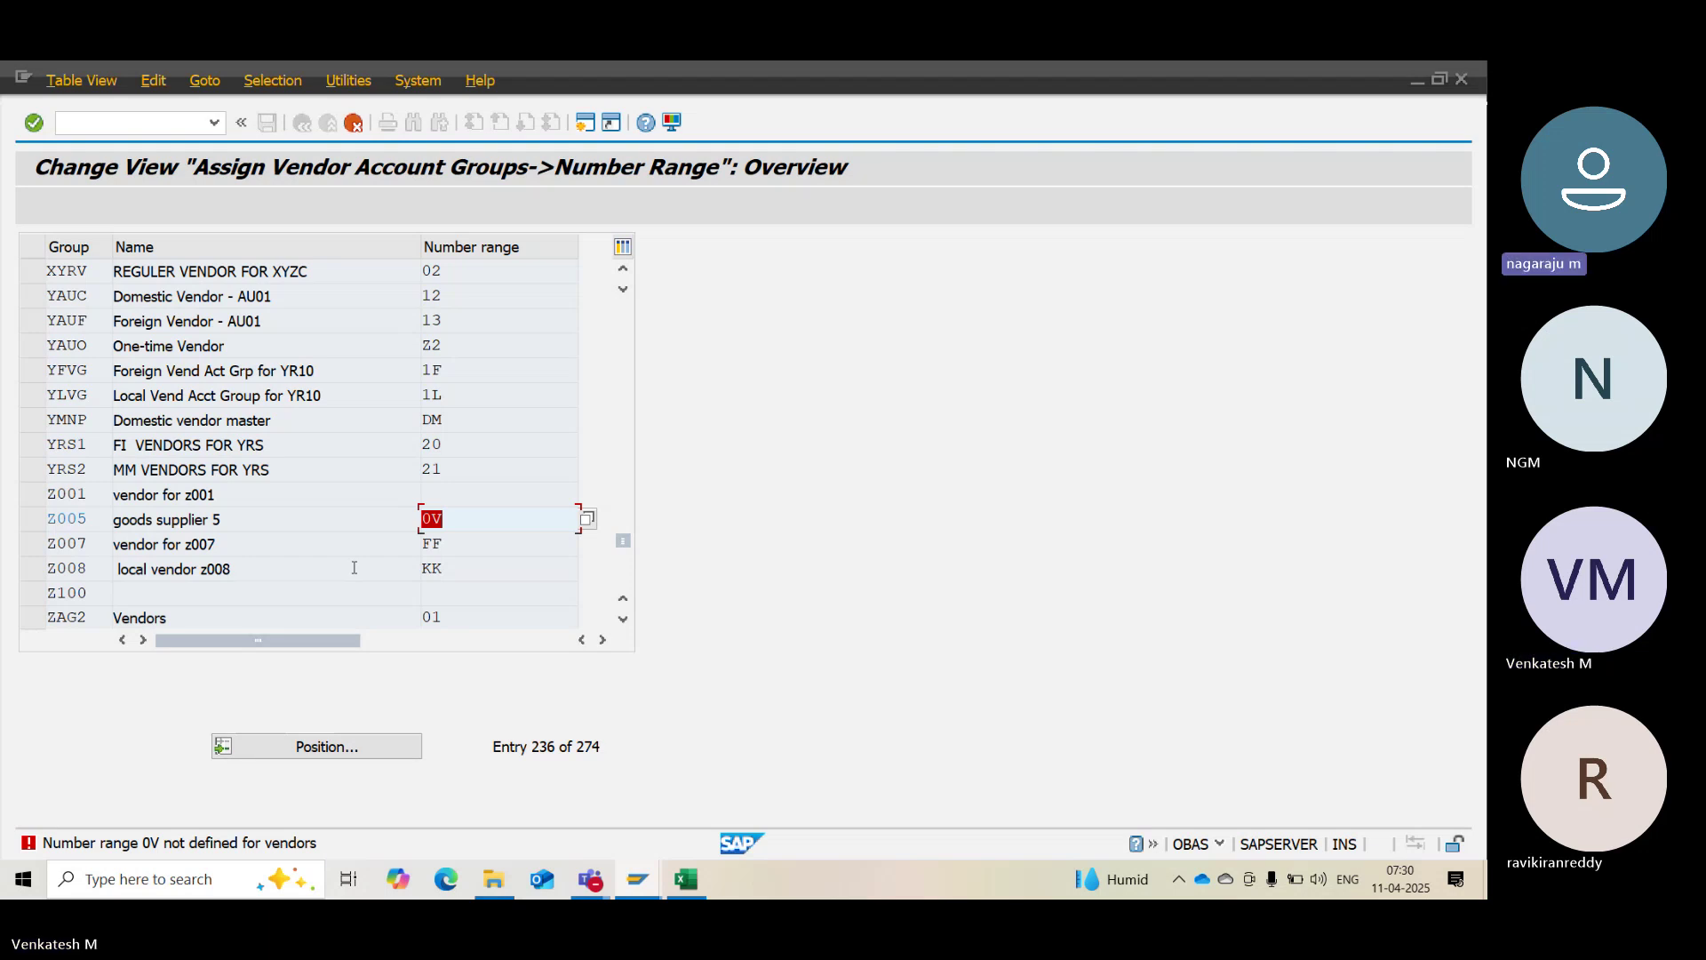
key("Return")
key("Return")
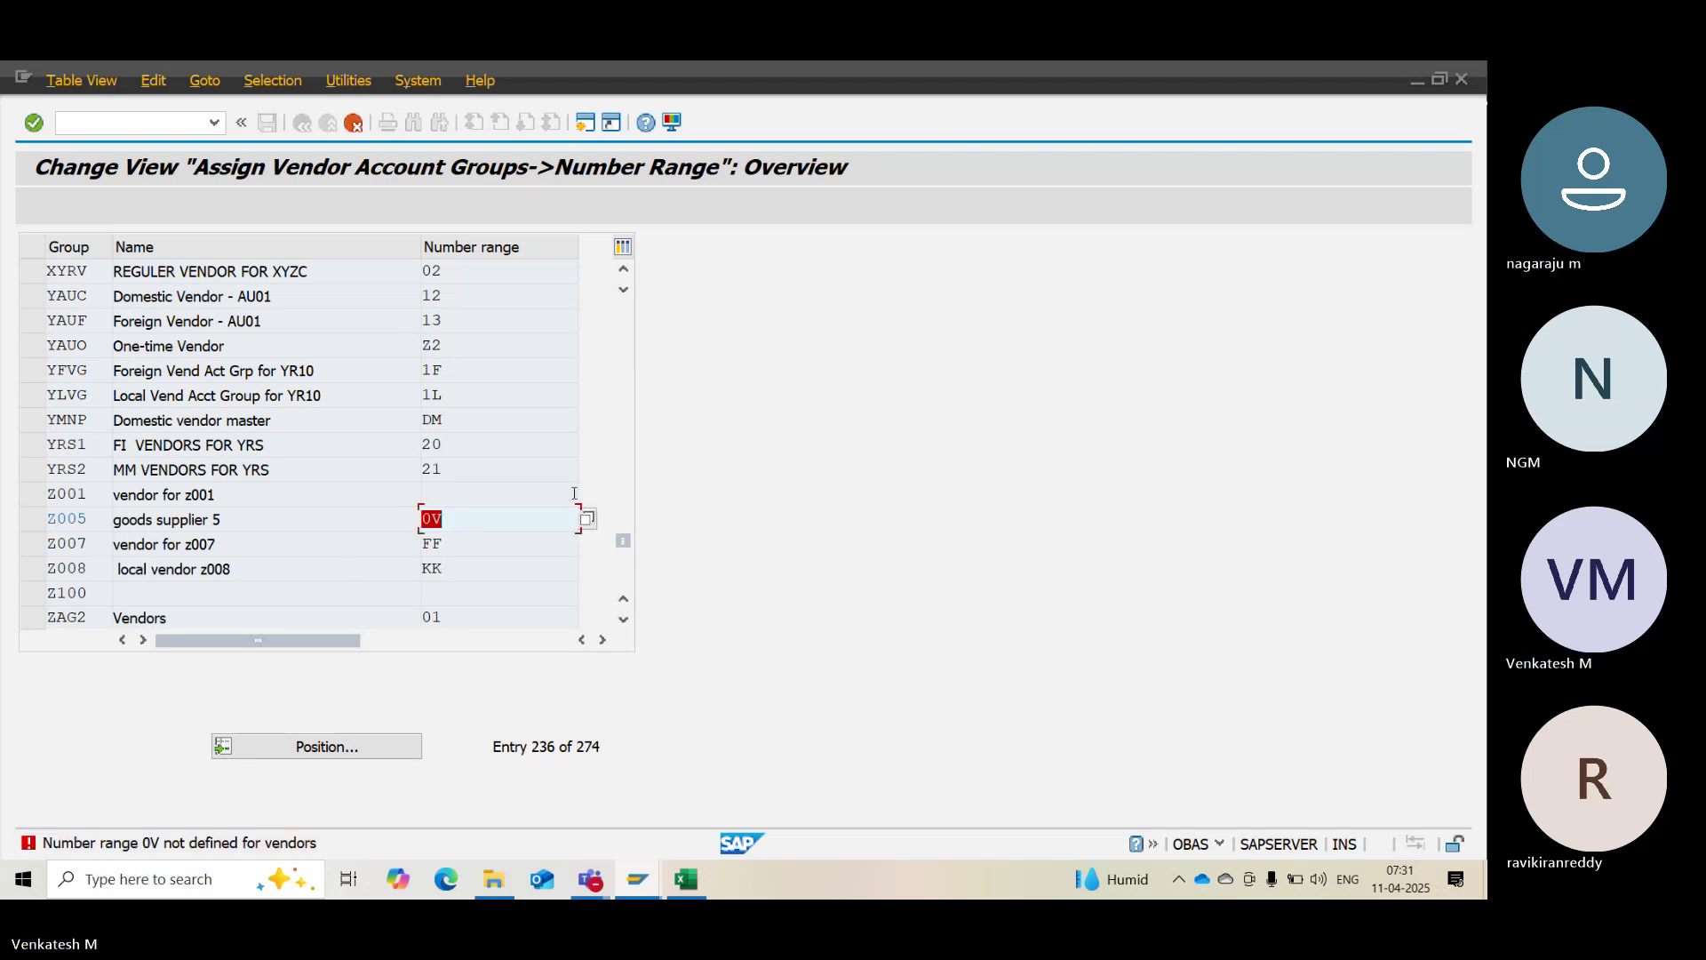
type("02")
key("Return")
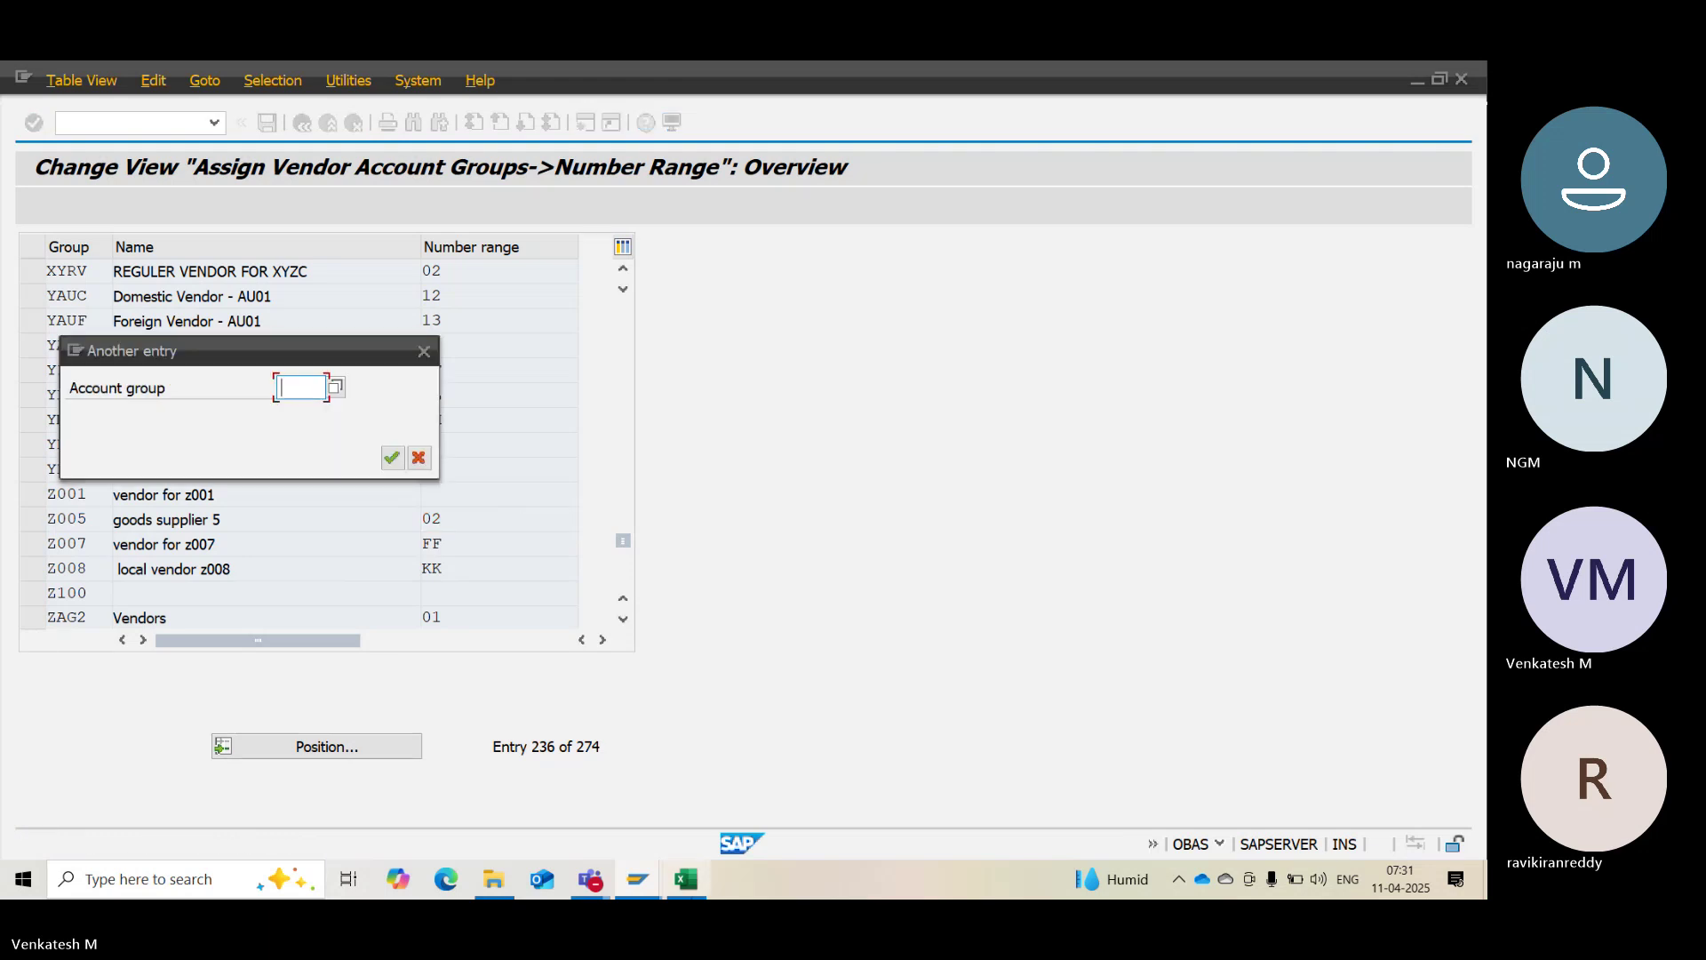
Check the one-time vendor code in Excel and position SAP's vendor assignment list at account group XYOV
left_click(685, 879)
left_click(604, 423)
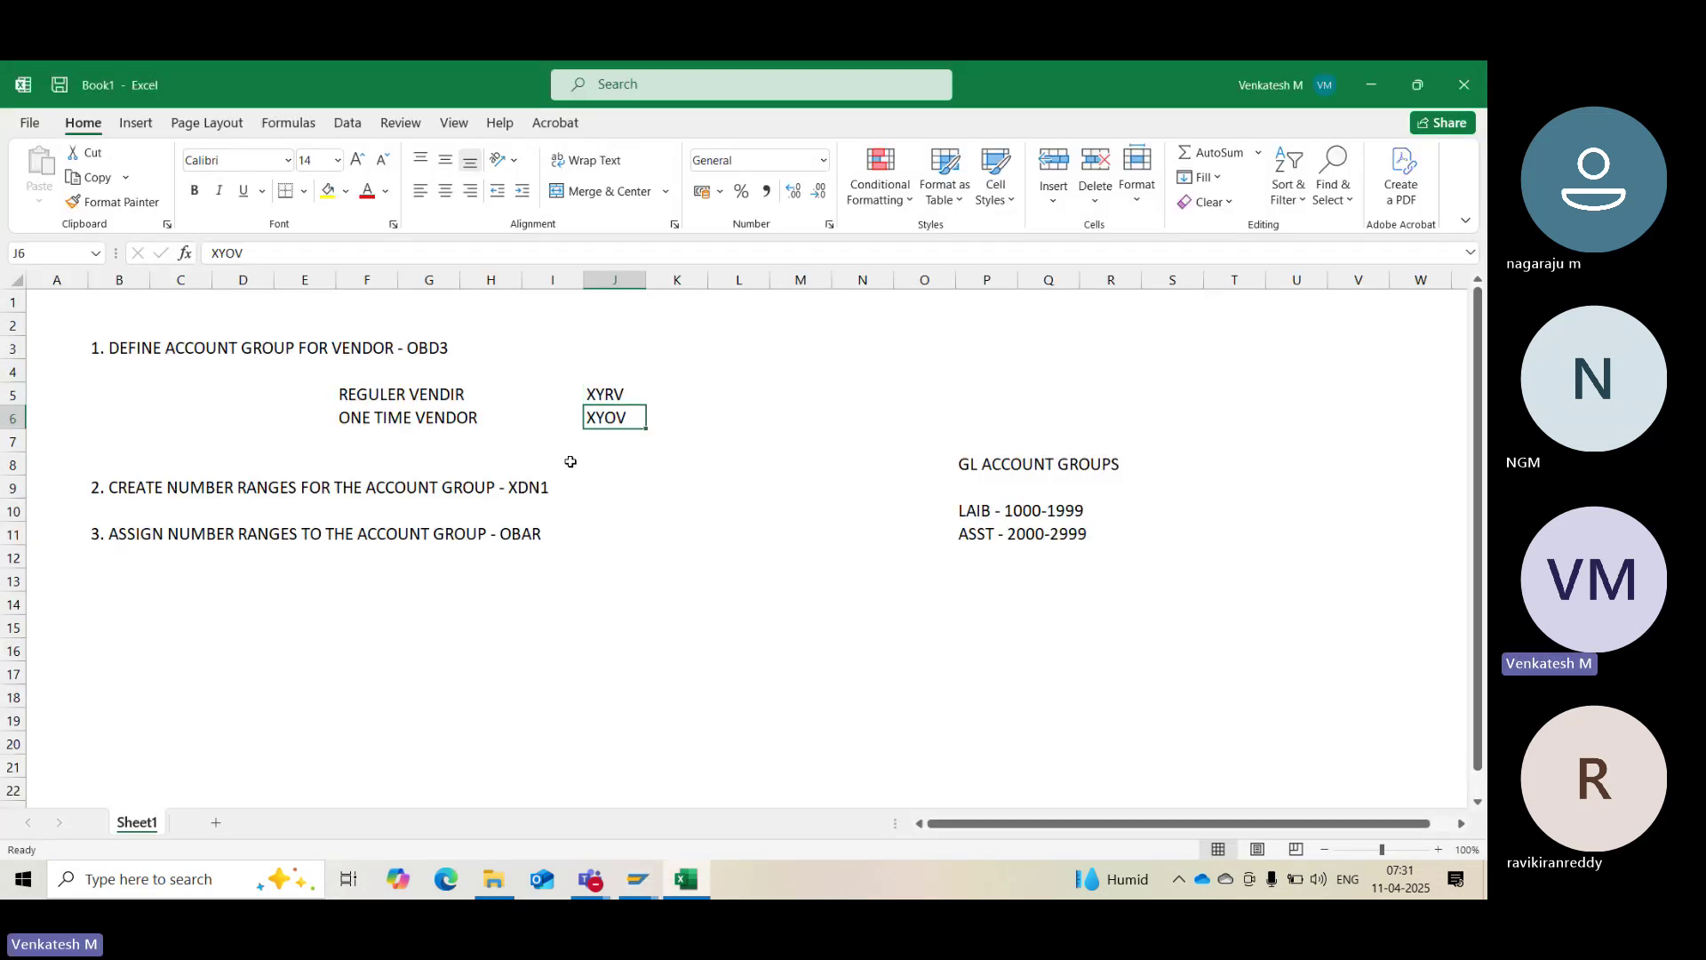
key("alt+Tab")
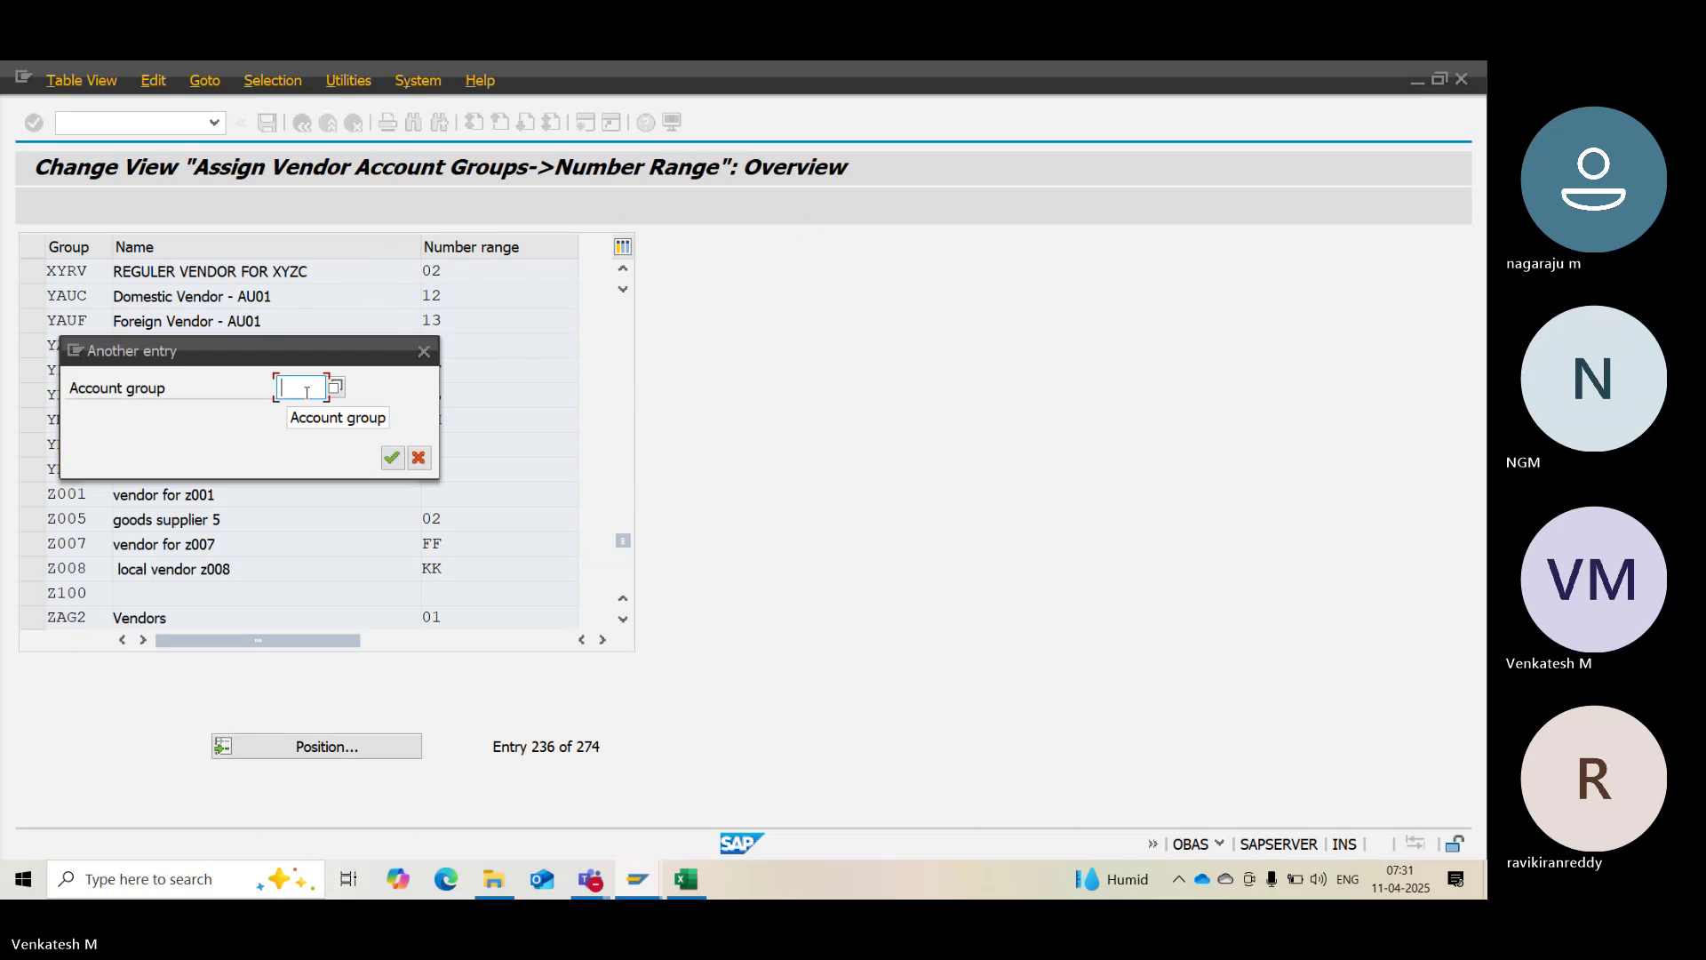
type("XYOV")
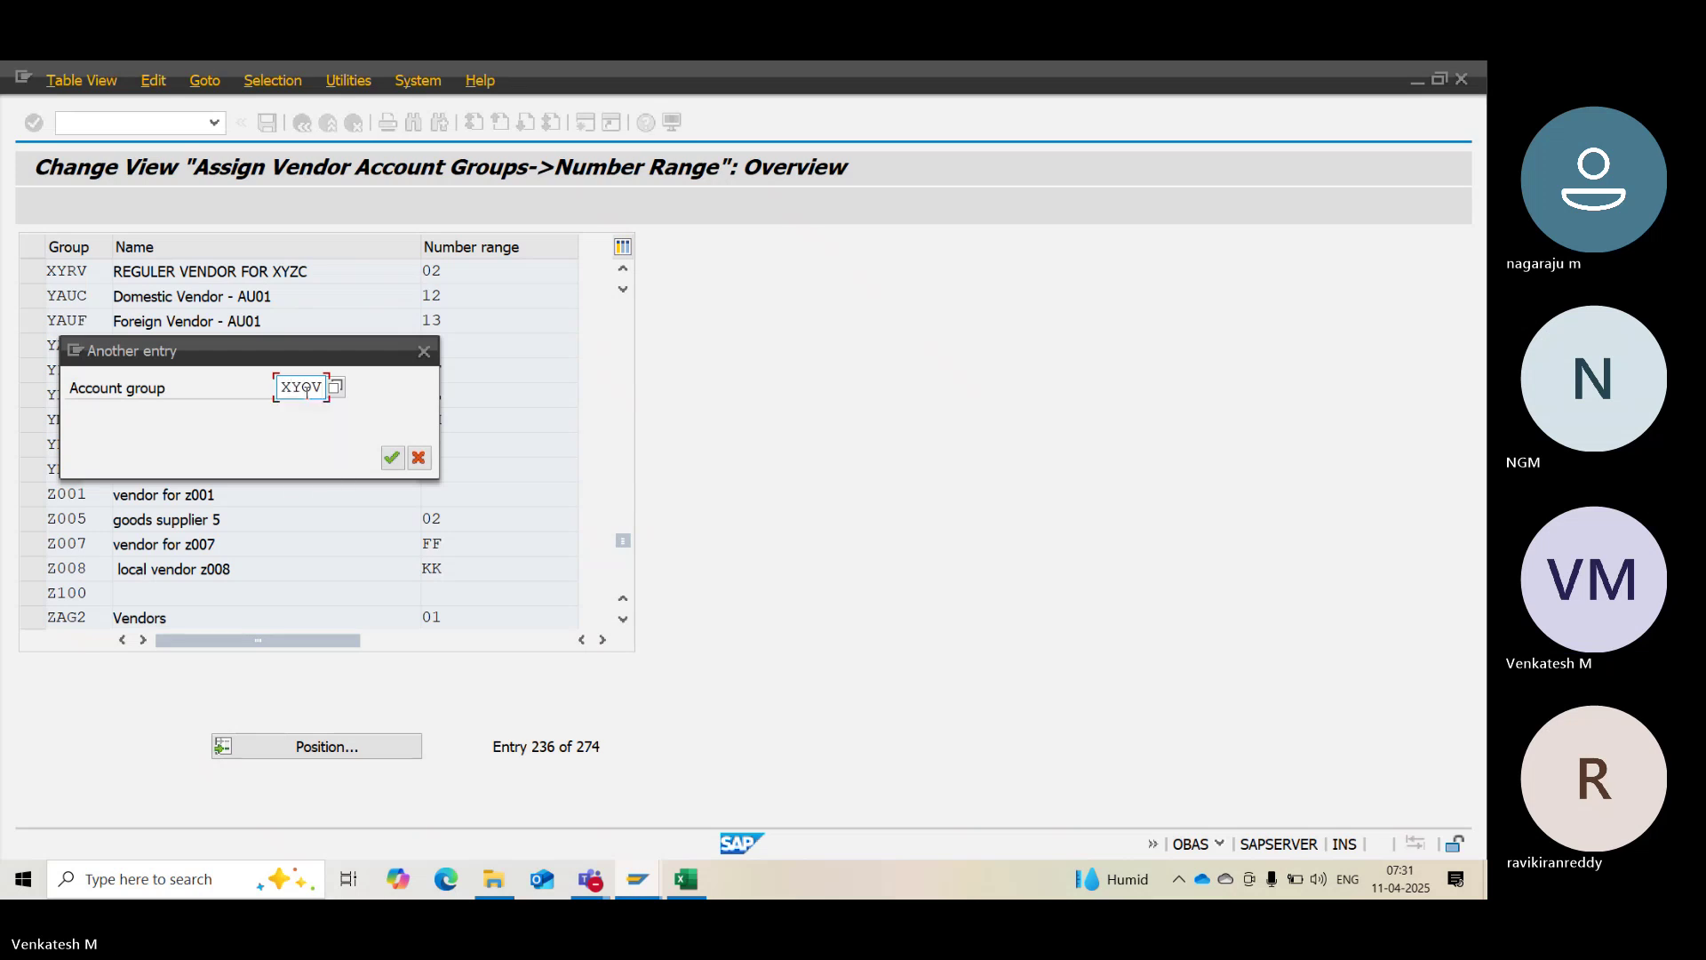
key("Return")
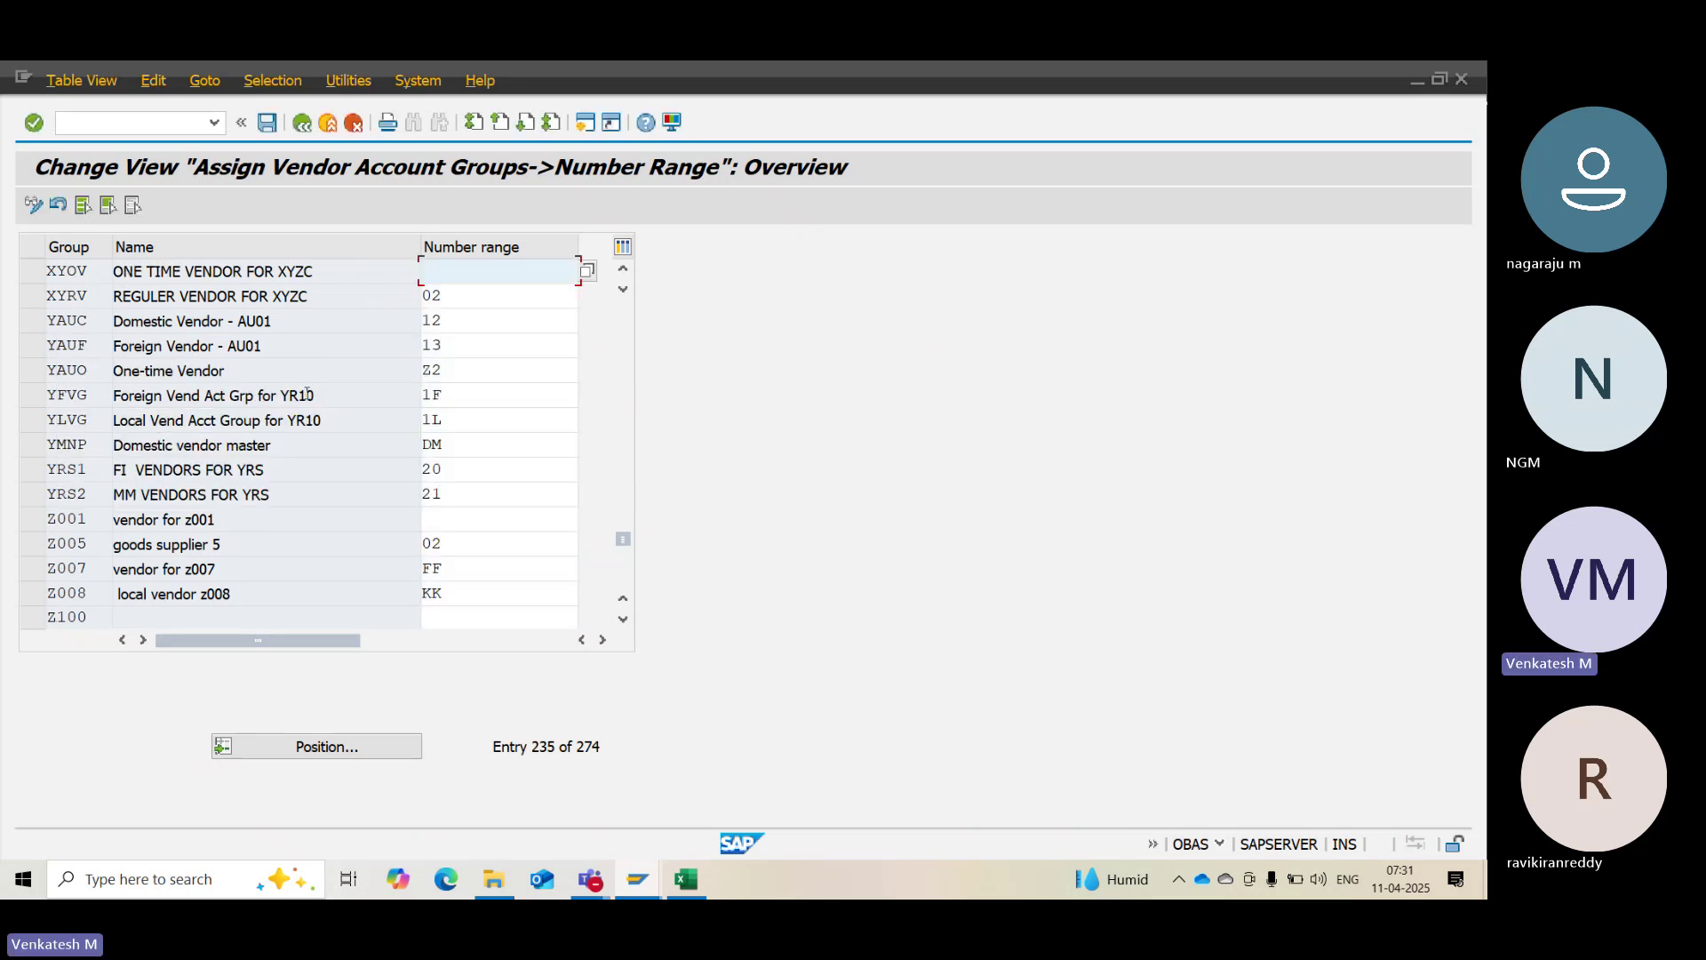
Assign number range 05 to vendor account group XYOV and save the assignments under the proposed customizing request
left_click(587, 272)
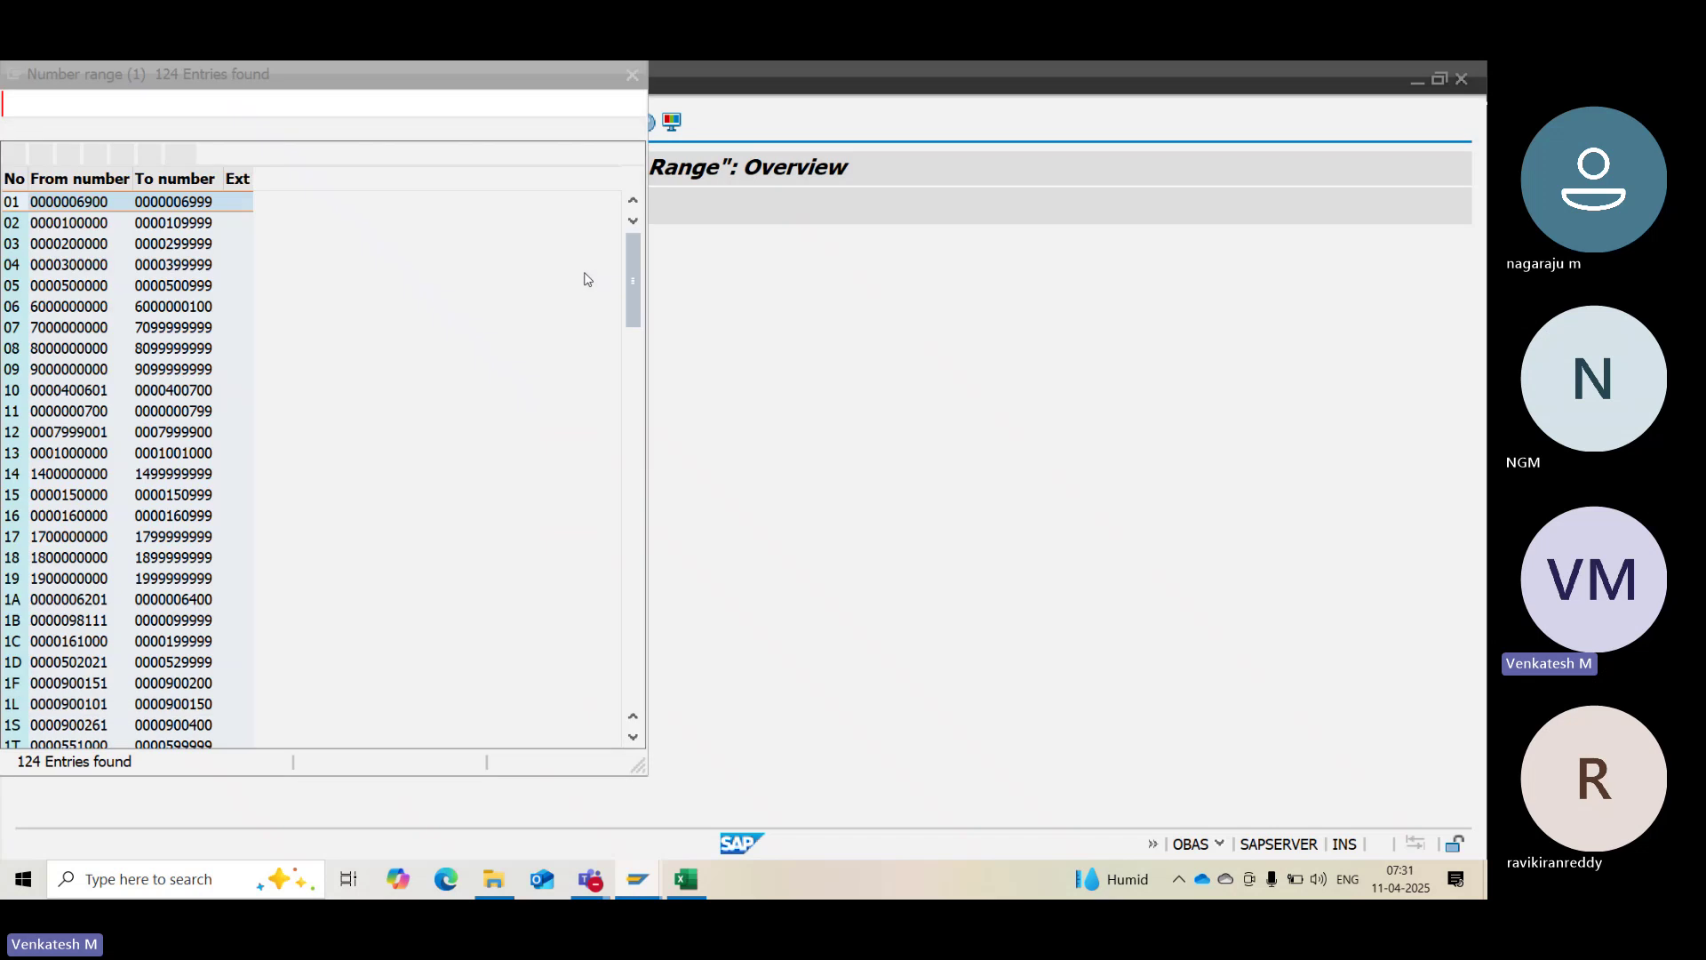
left_click(78, 249)
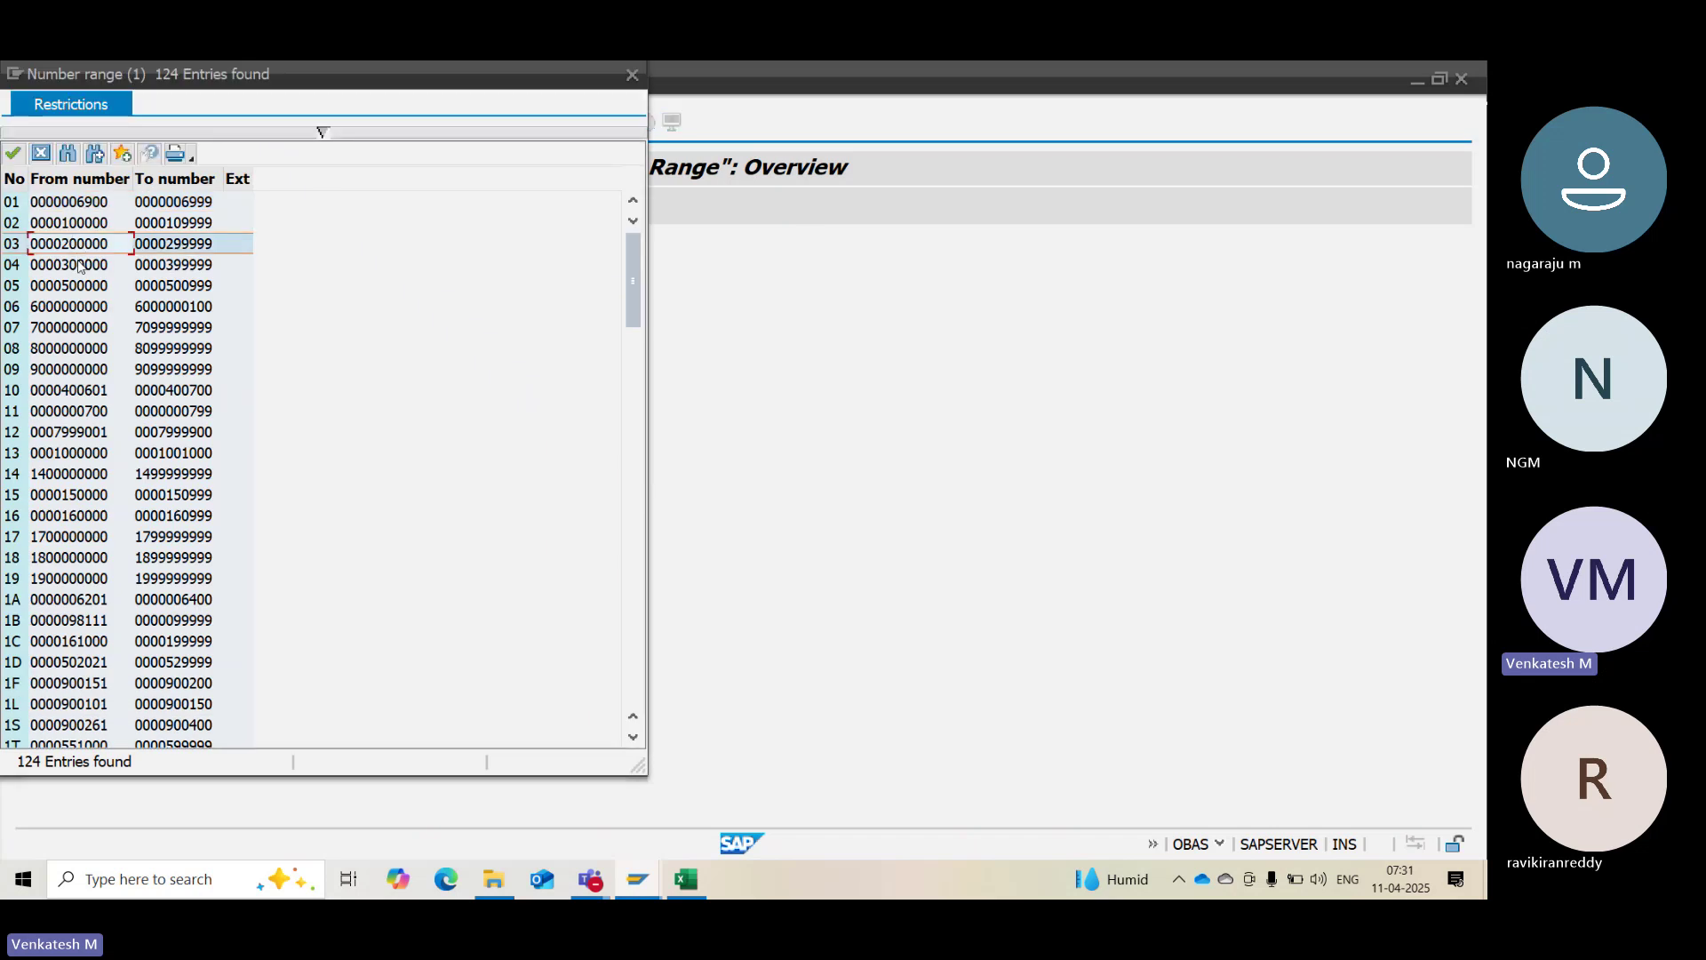
double_click(84, 285)
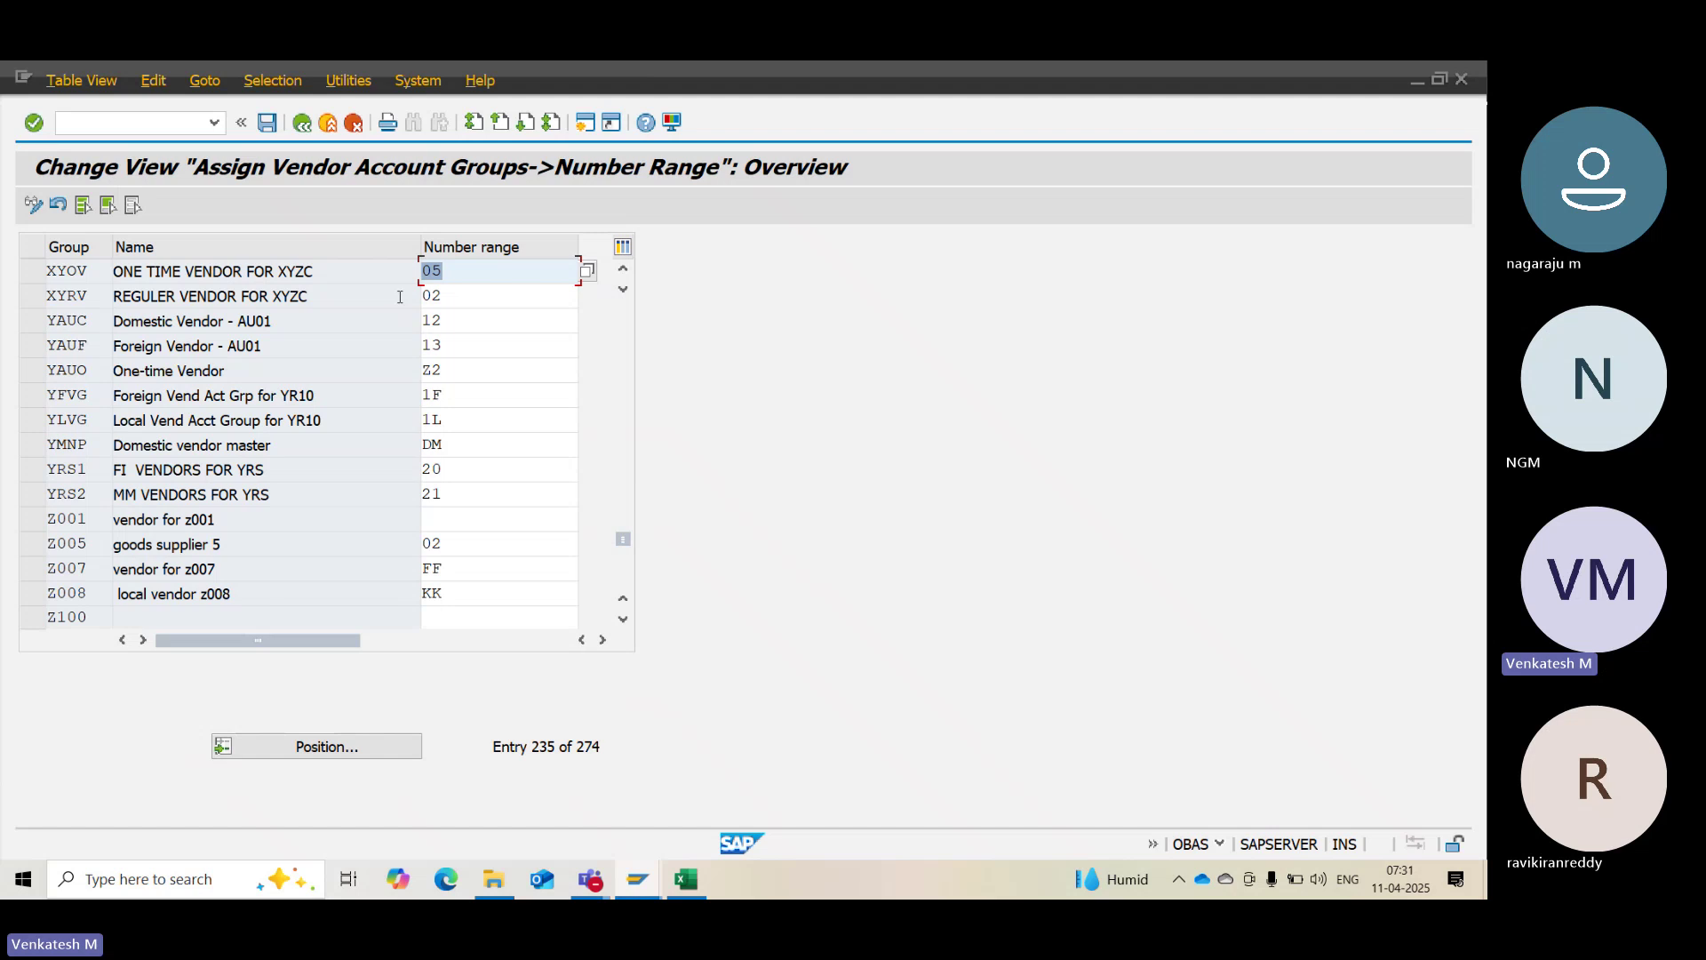
key("ctrl+s")
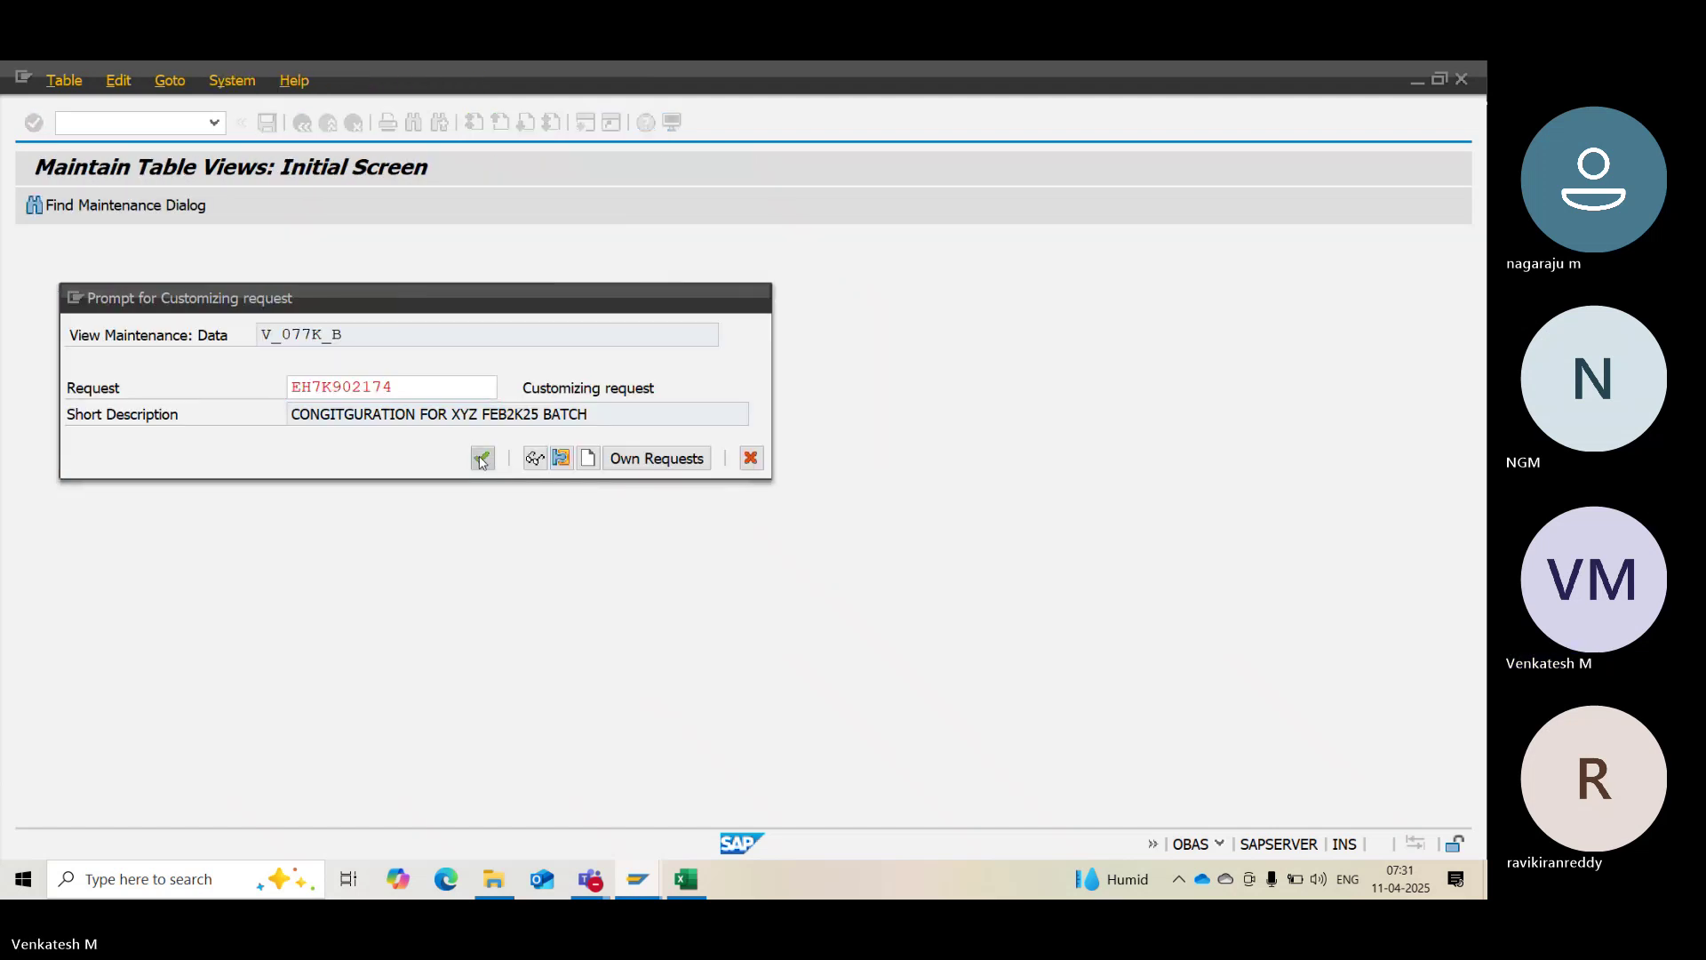
left_click(480, 455)
Switch to Excel and enter "4. DEFINE TOLRENCE GROUP FOR CUSTOMER AND VENDOR - OBA3" in cell B13
left_click(685, 879)
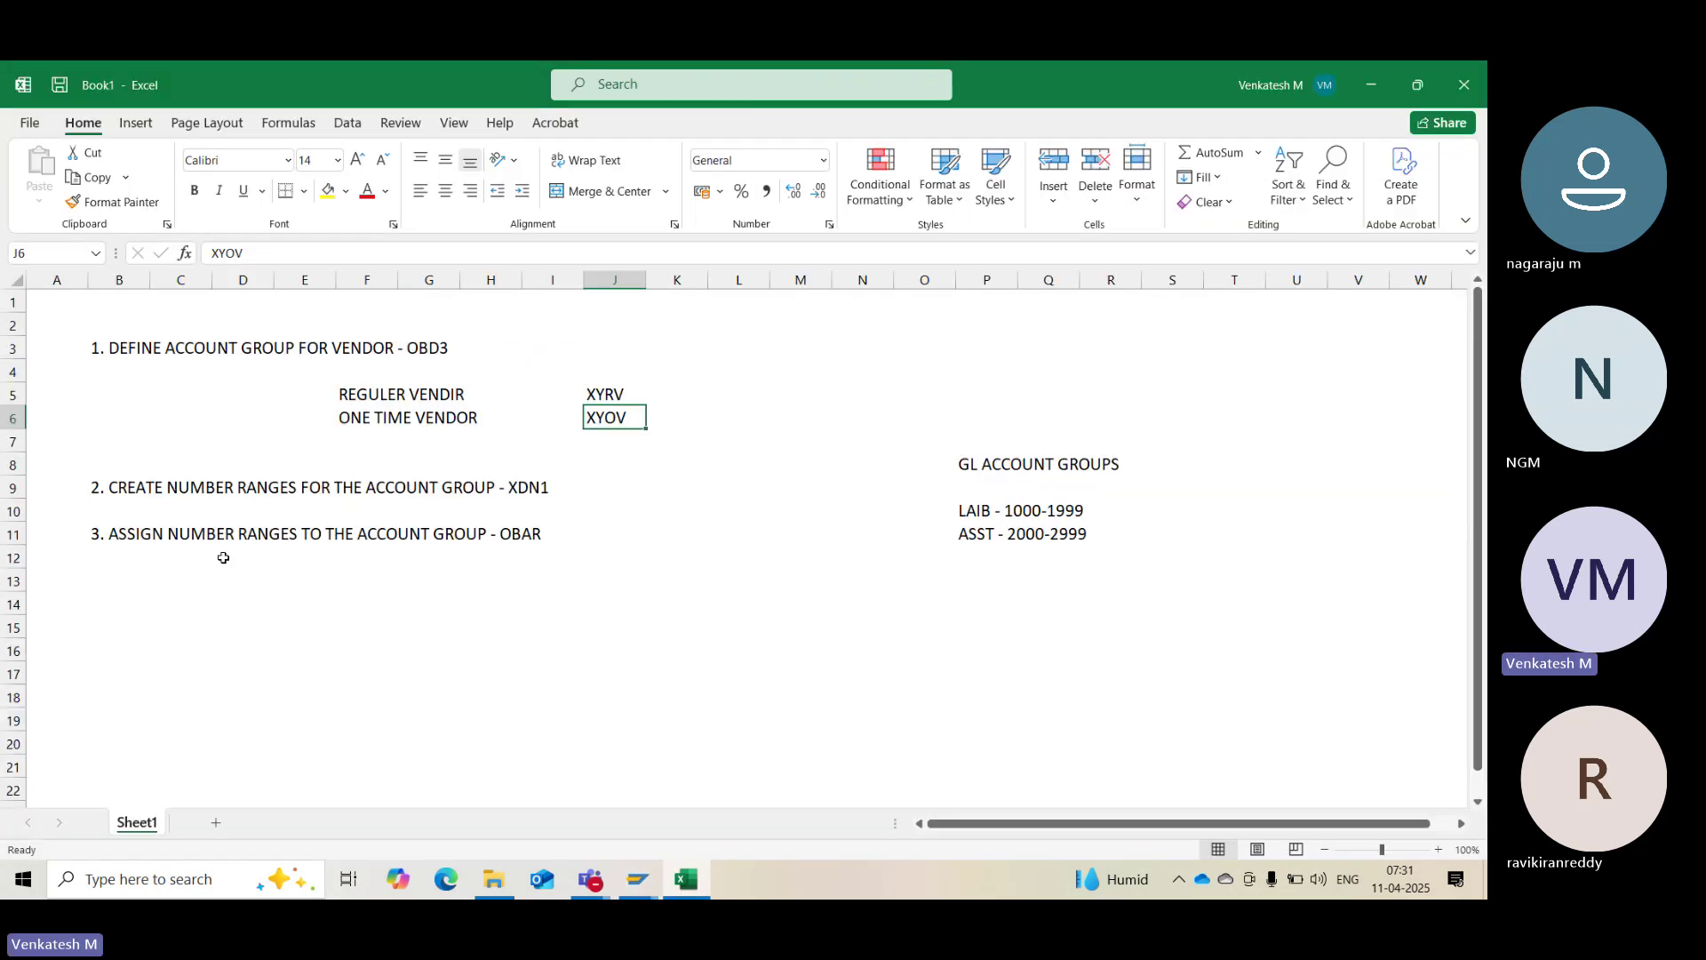
left_click_drag(242, 558, 242, 581)
left_click_drag(92, 532, 559, 555)
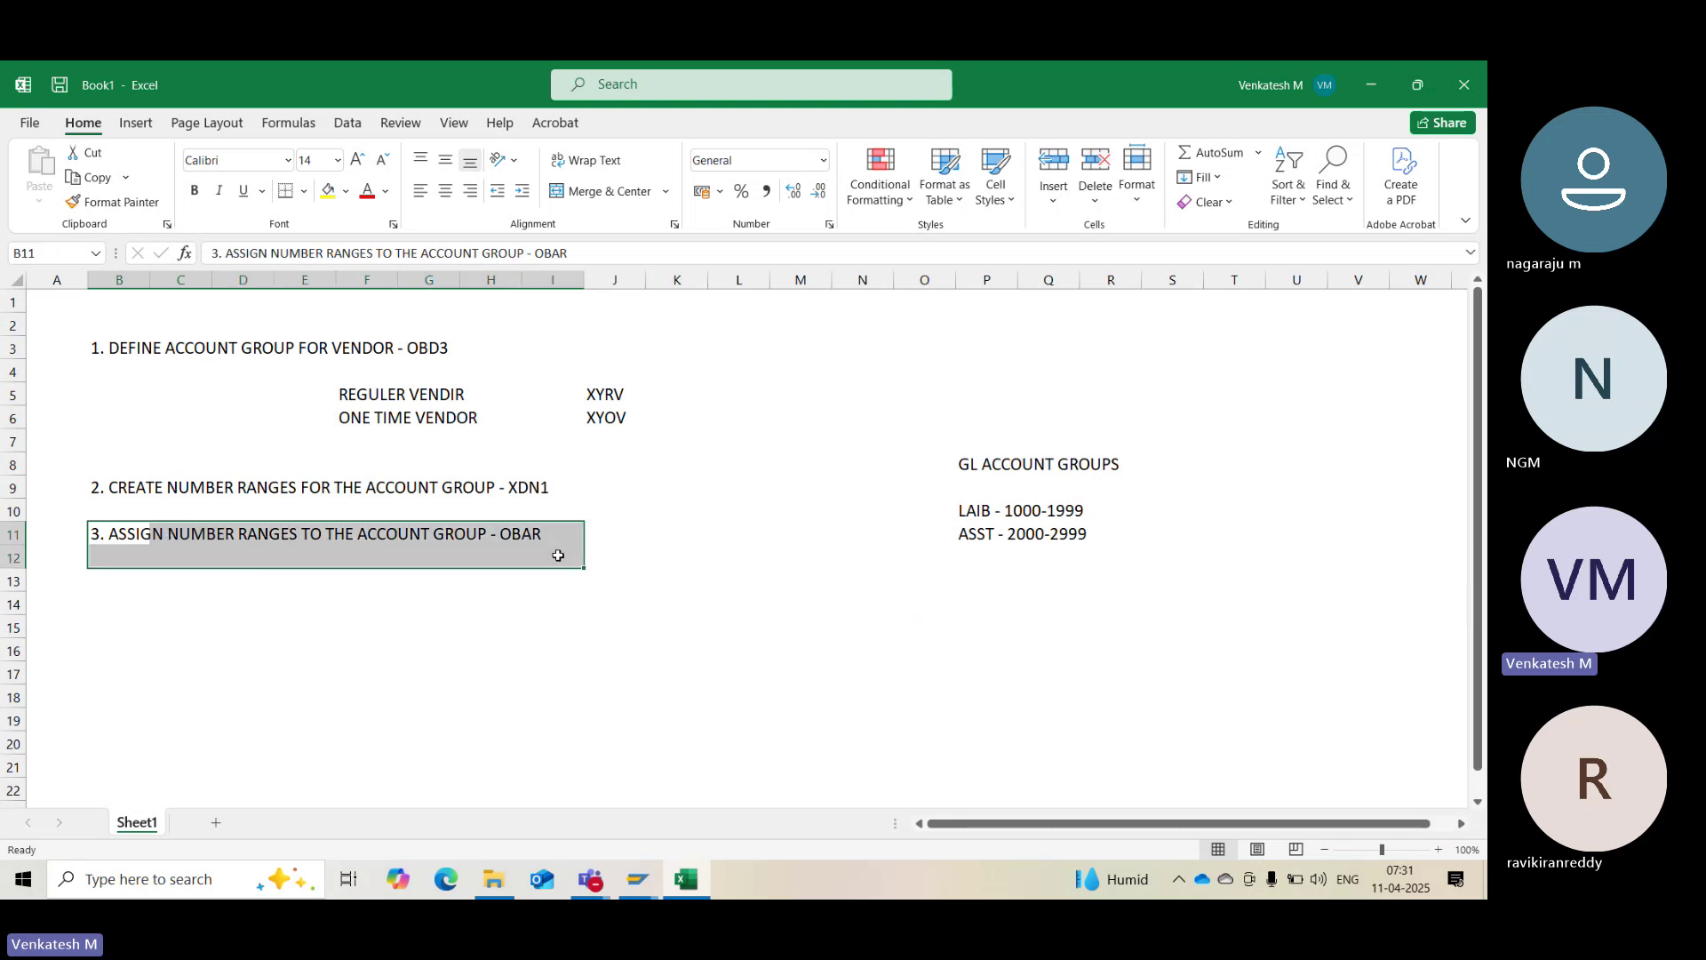
left_click(96, 590)
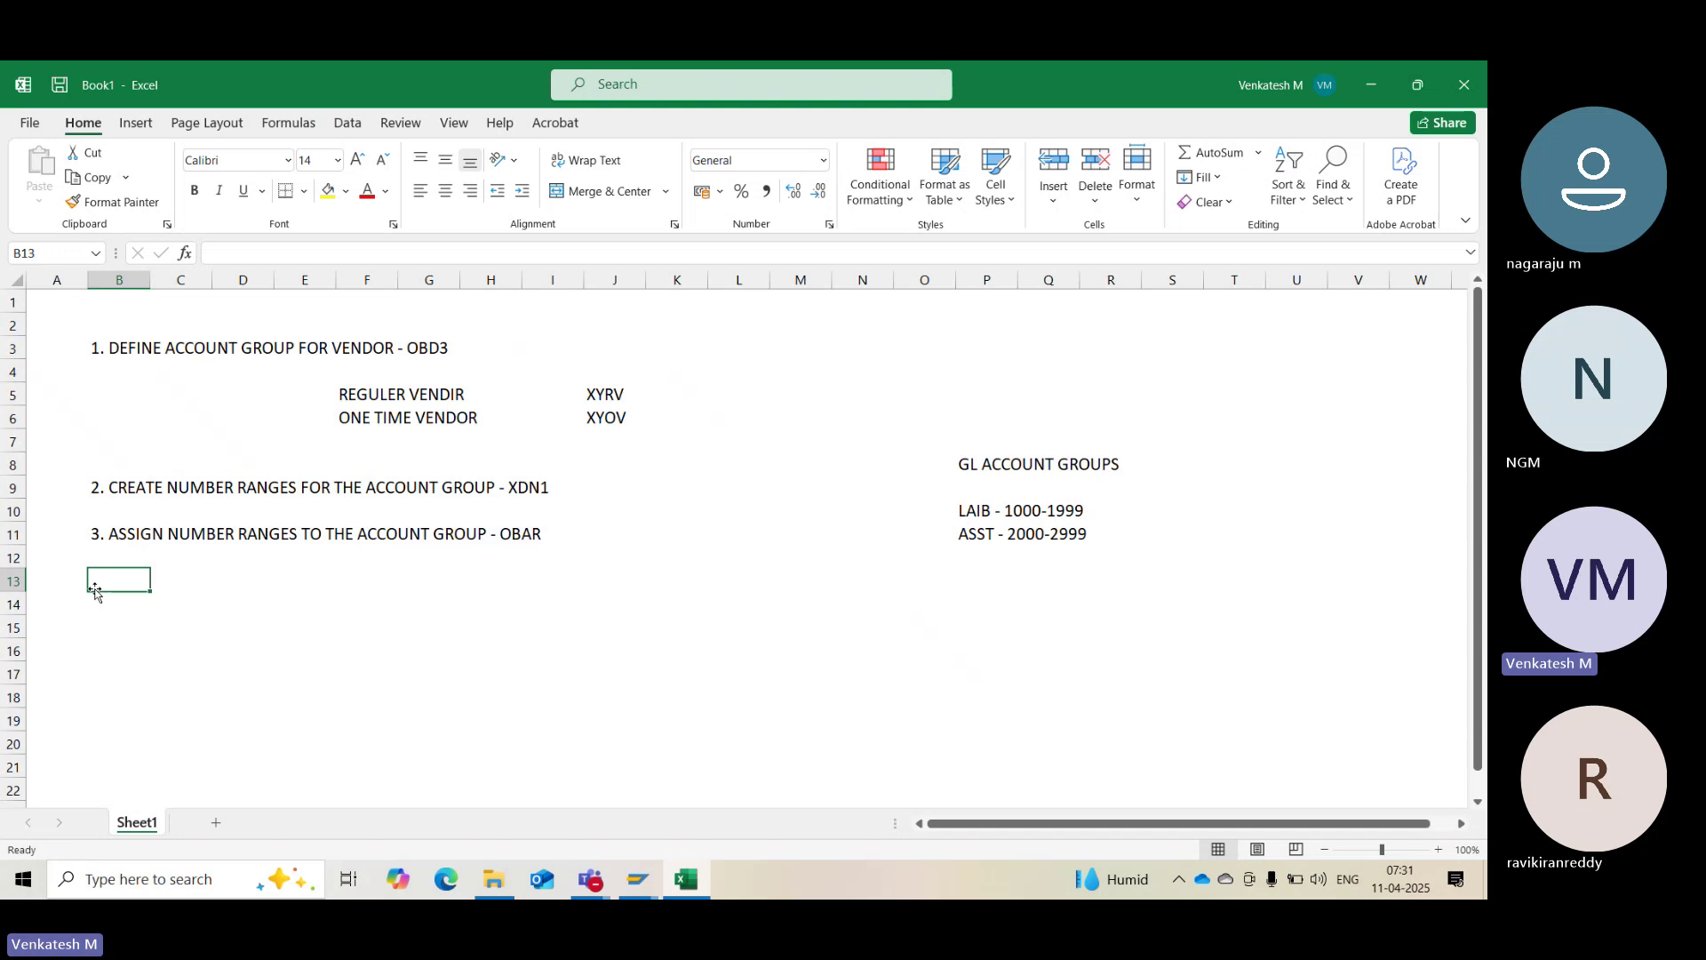
type("4. DEF")
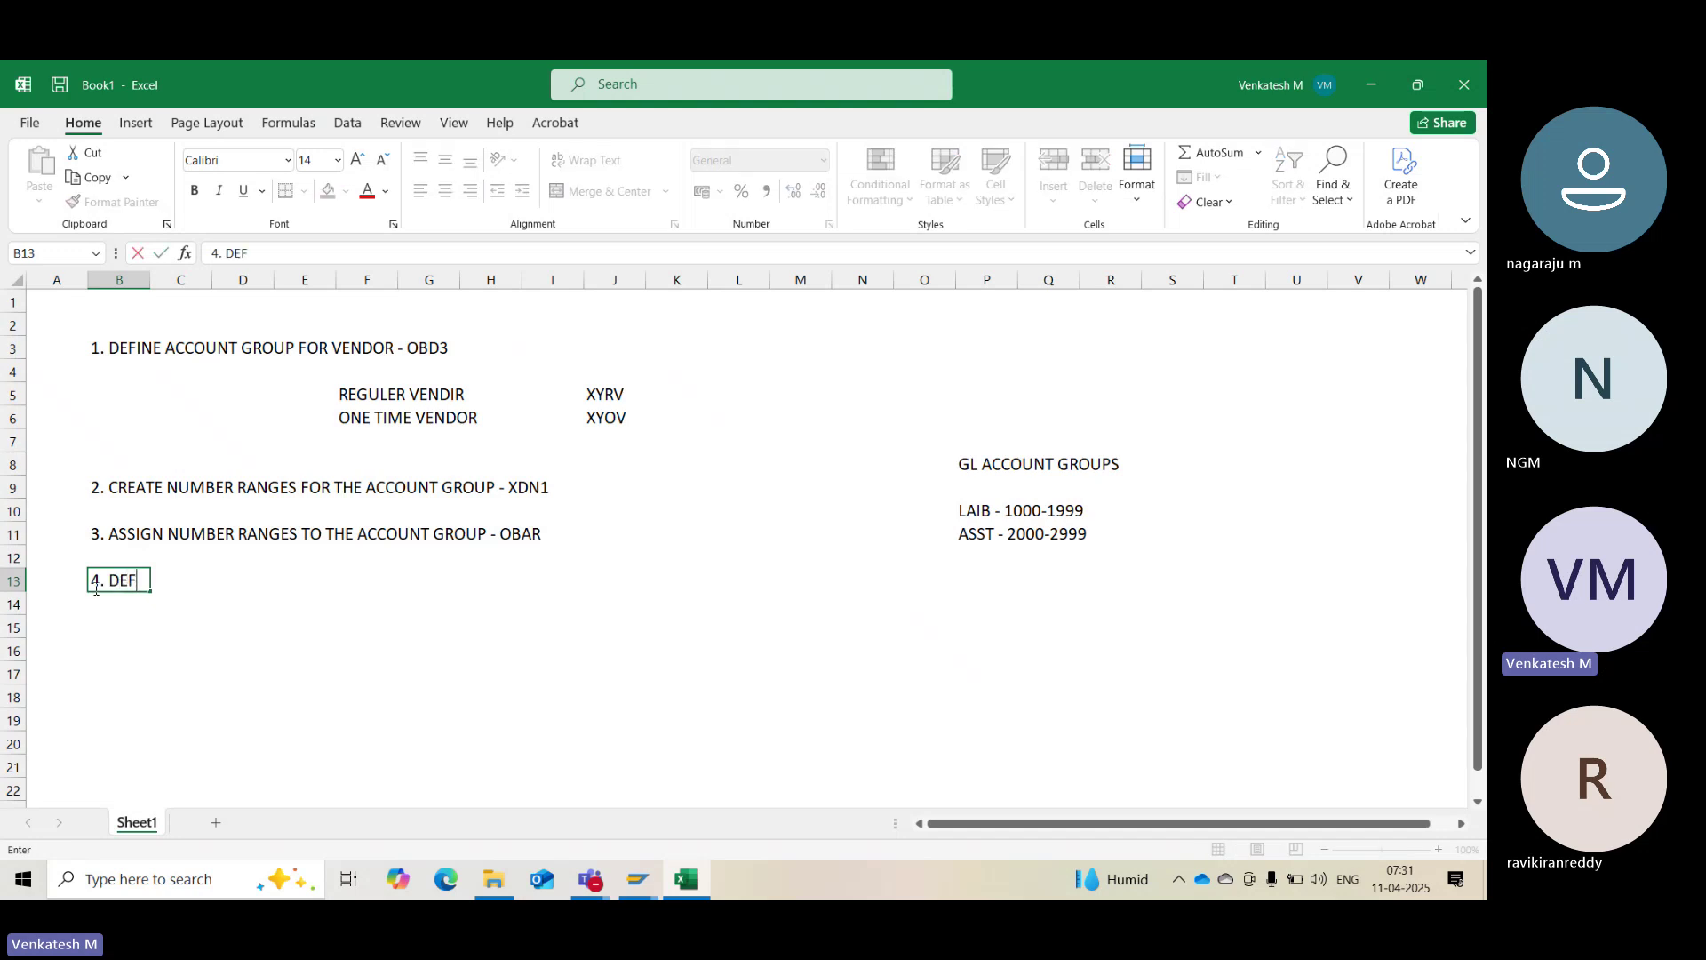
type("INE TOL")
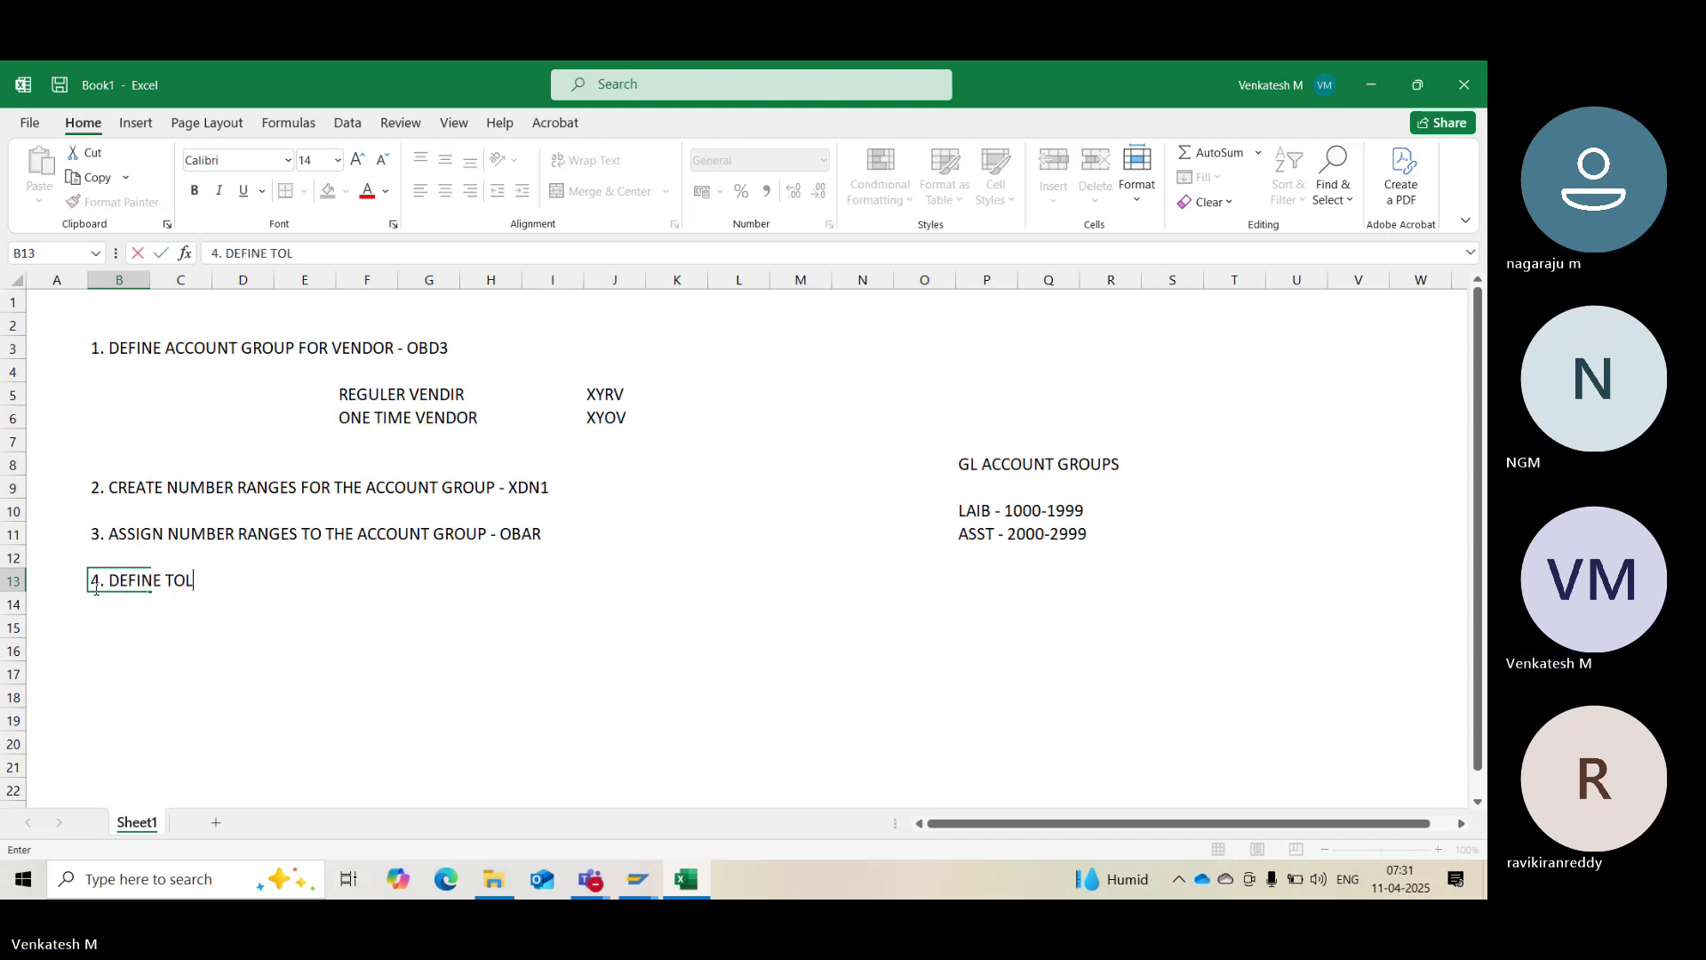
type("RENCE R ")
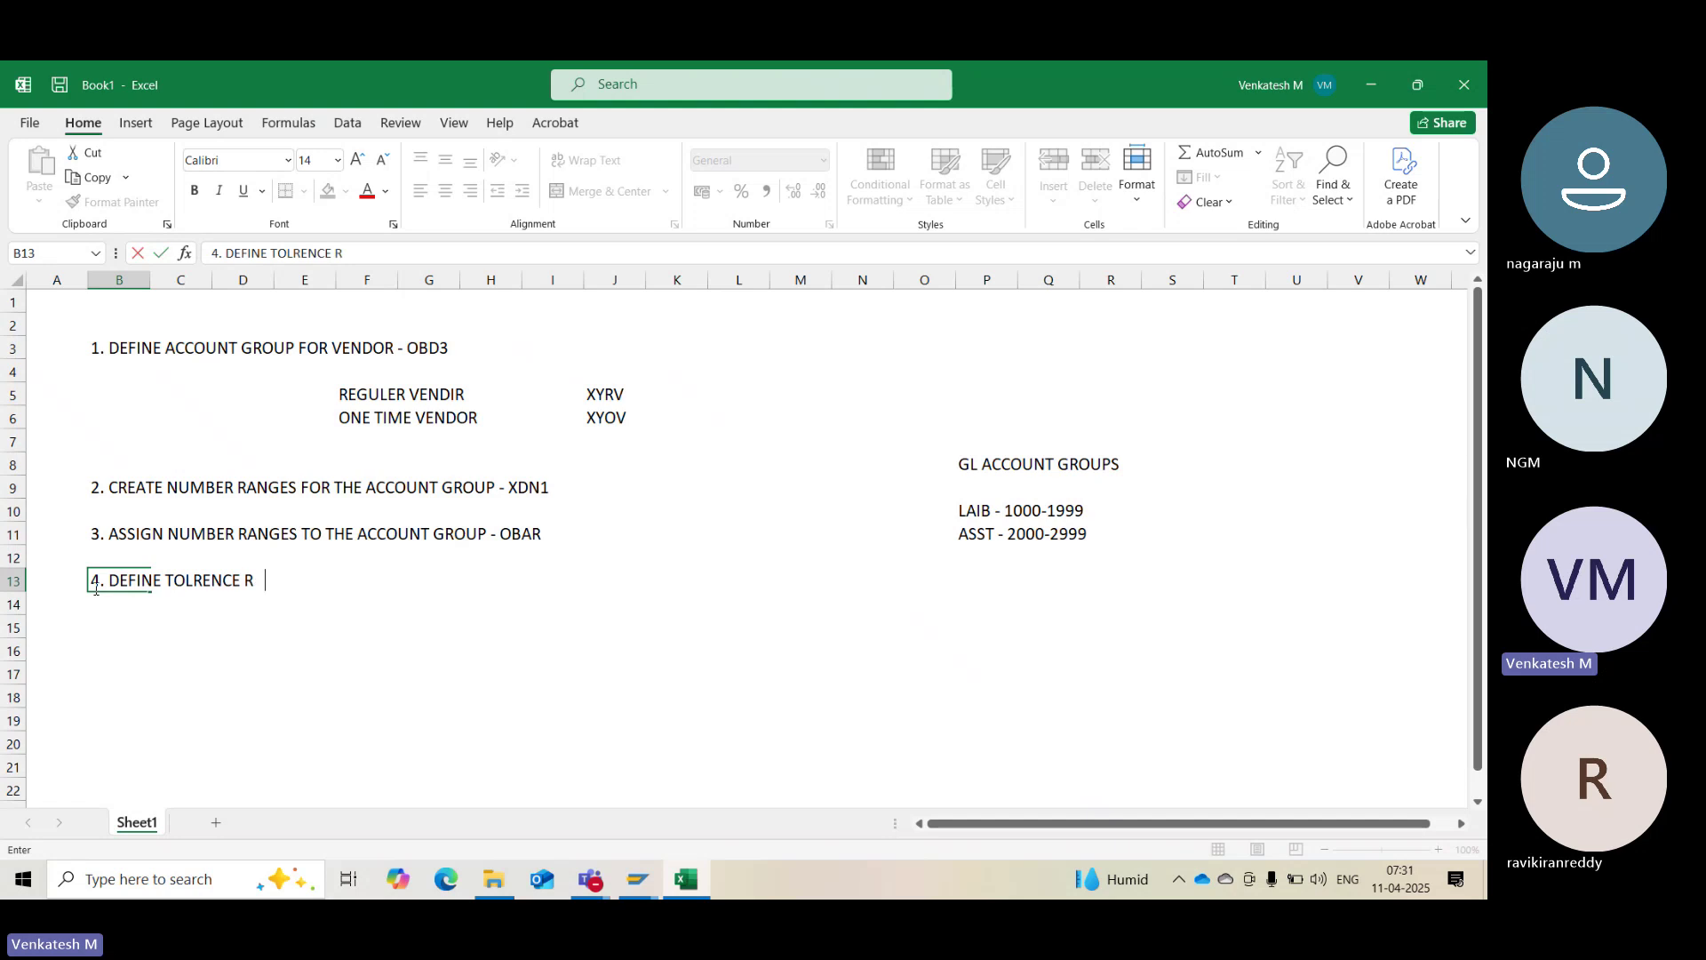
type("OUP F")
key("BackSpace")
key("BackSpace")
key("BackSpace")
key("BackSpace")
key("BackSpace")
key("BackSpace")
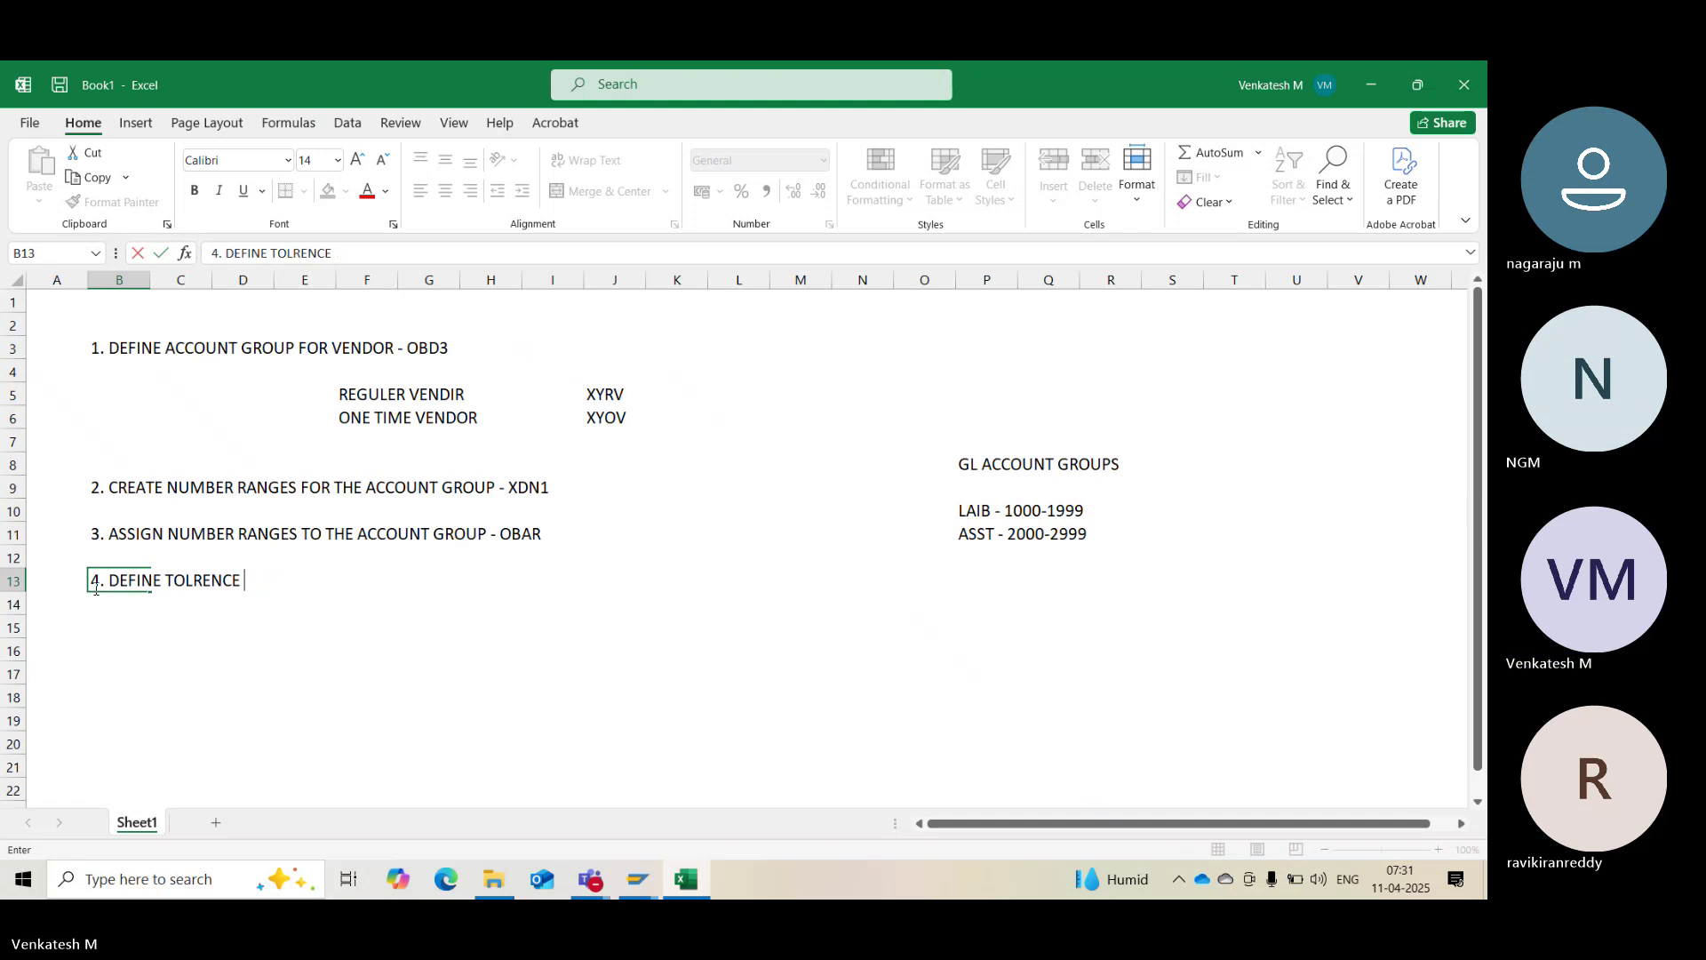
type("GROUP FOR CUS")
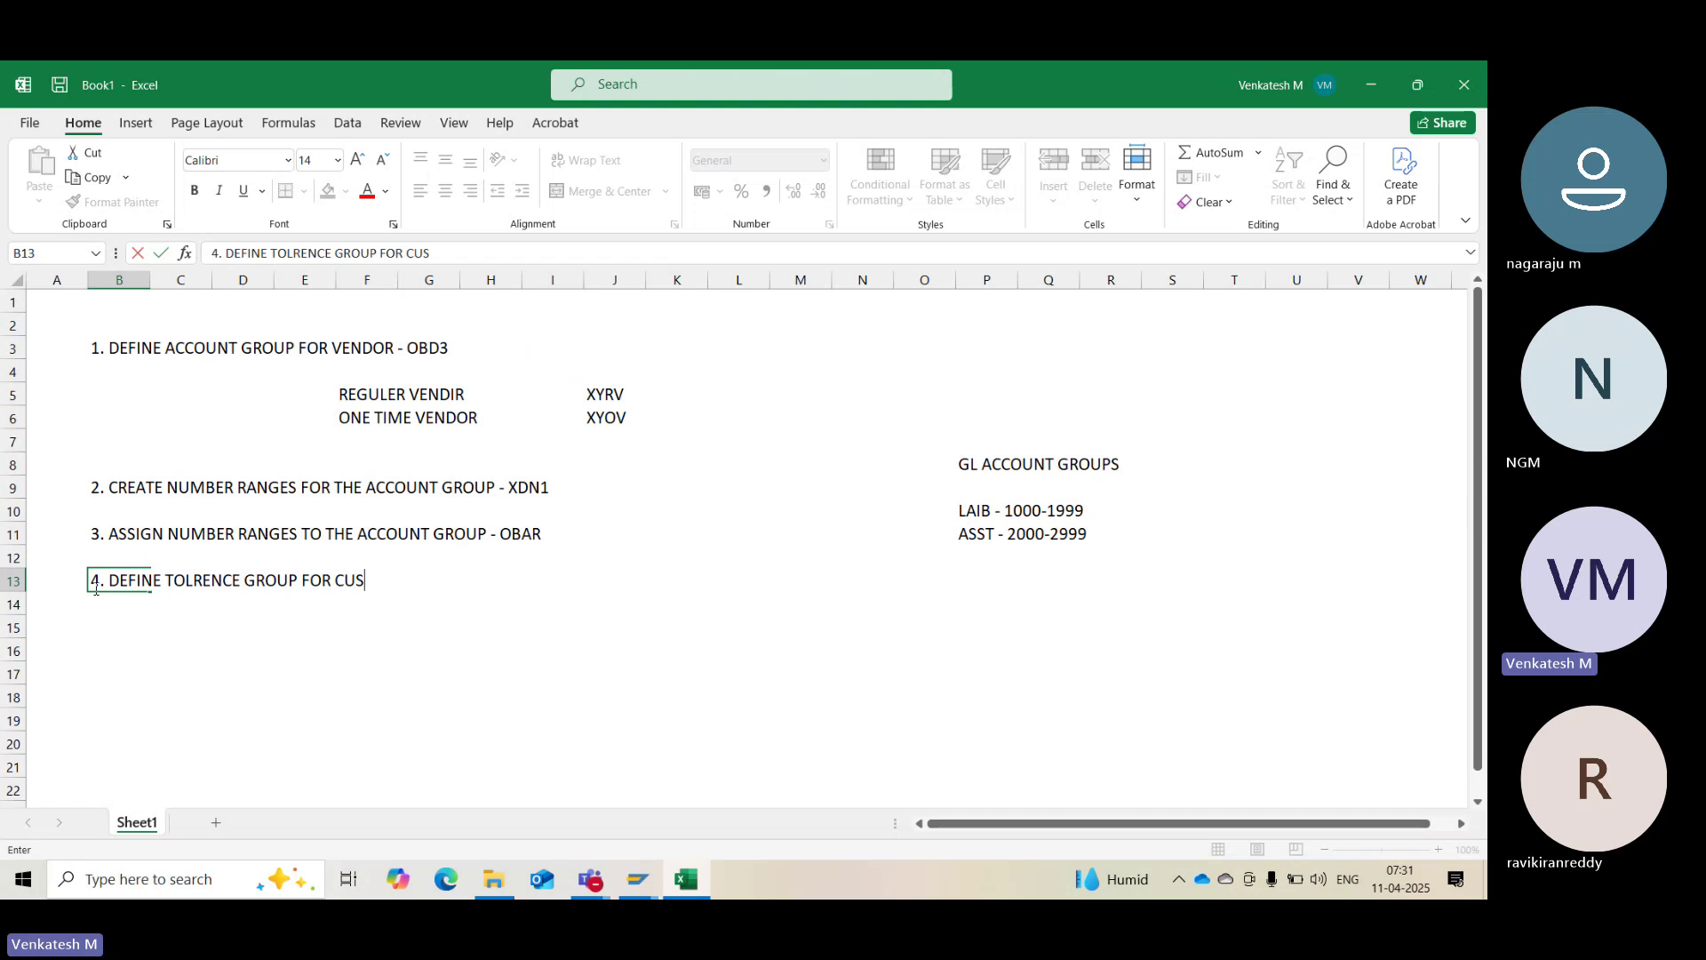
type("TOMER AND V")
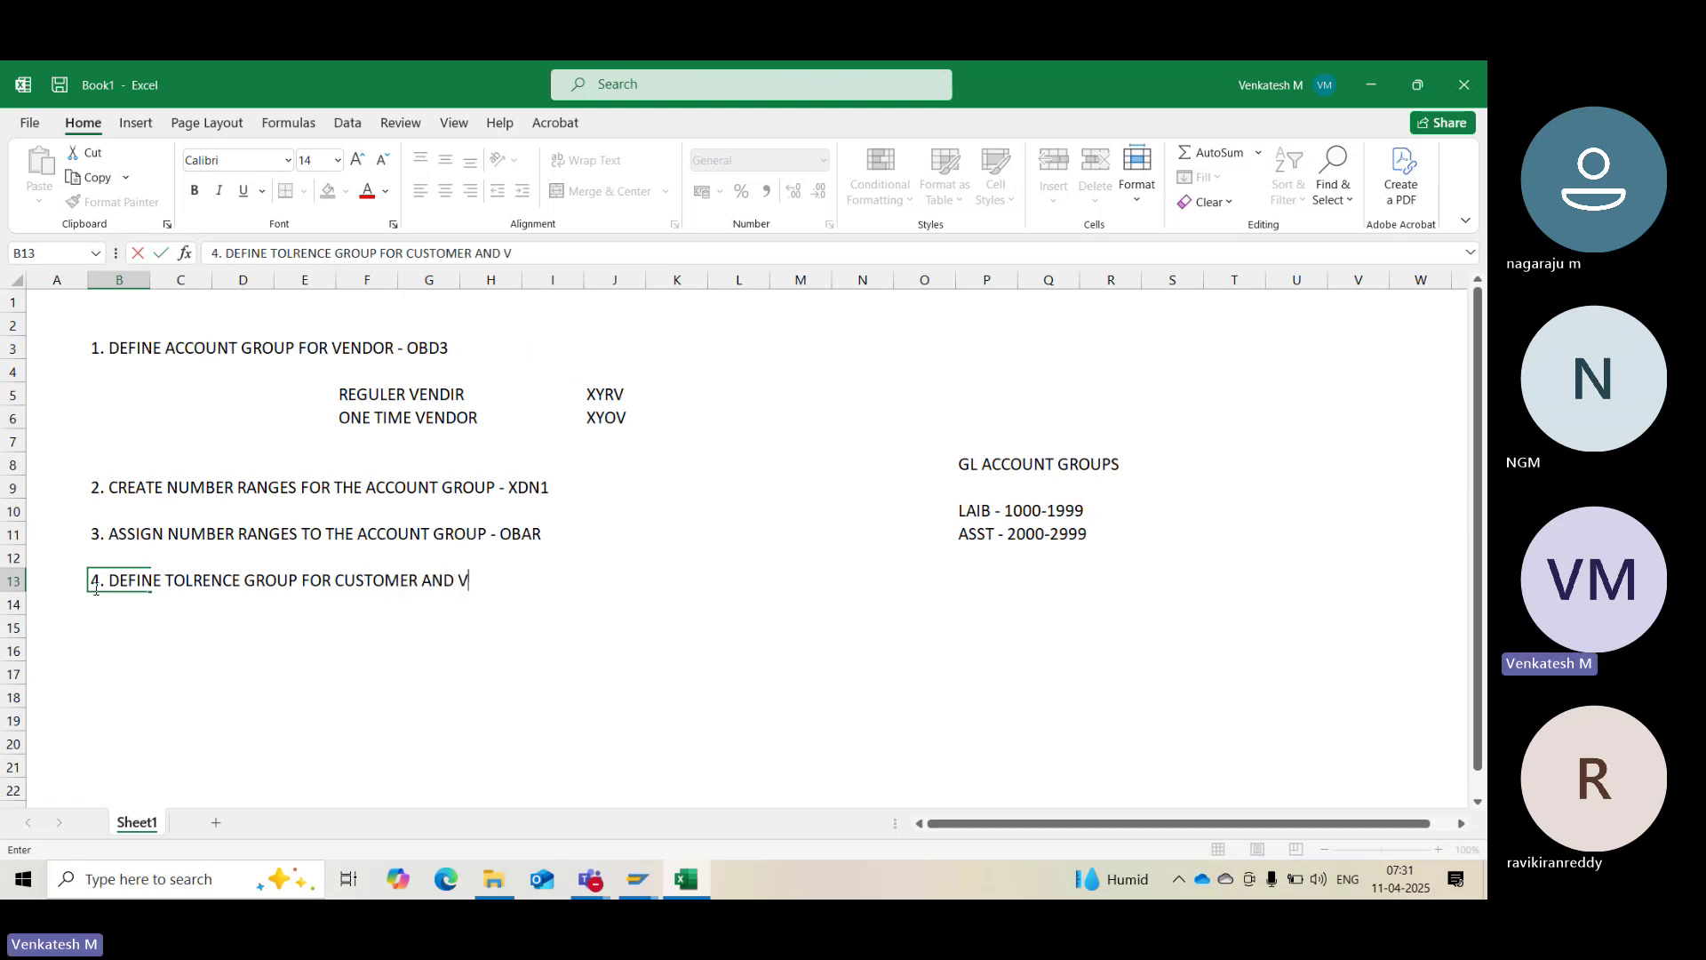
type("ENDOR - OBA3")
key("Return")
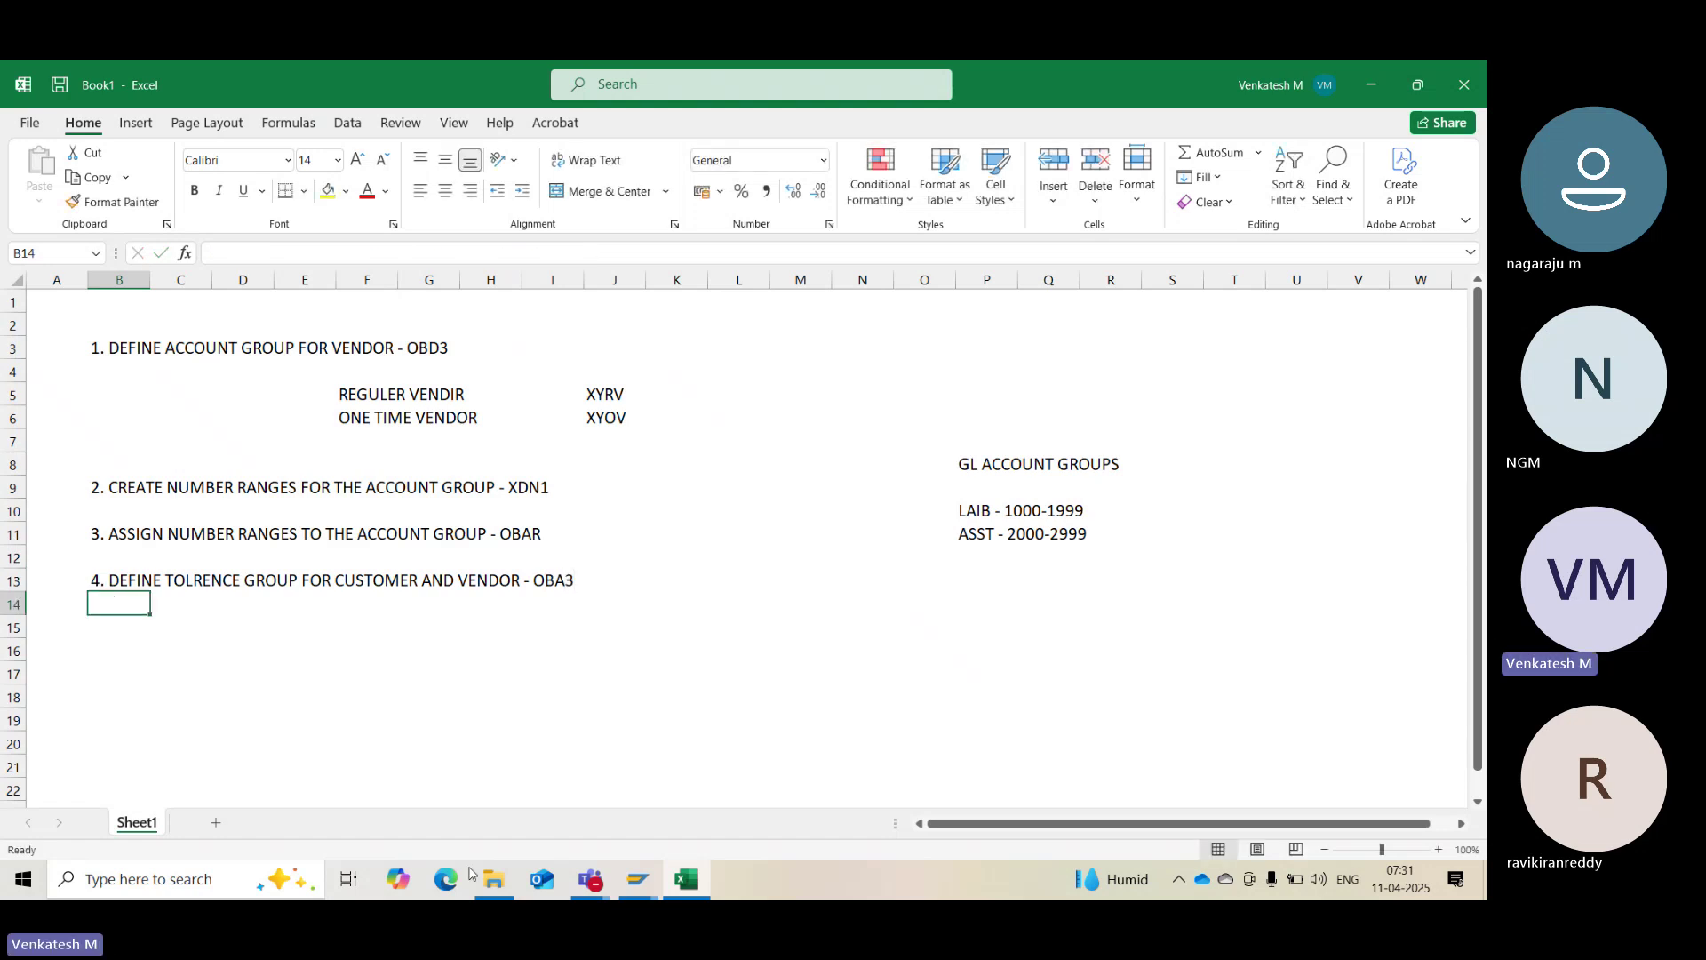
Switch to SAP and start transaction OBA3 to open the customer/vendor tolerances overview
mouse_move(685, 878)
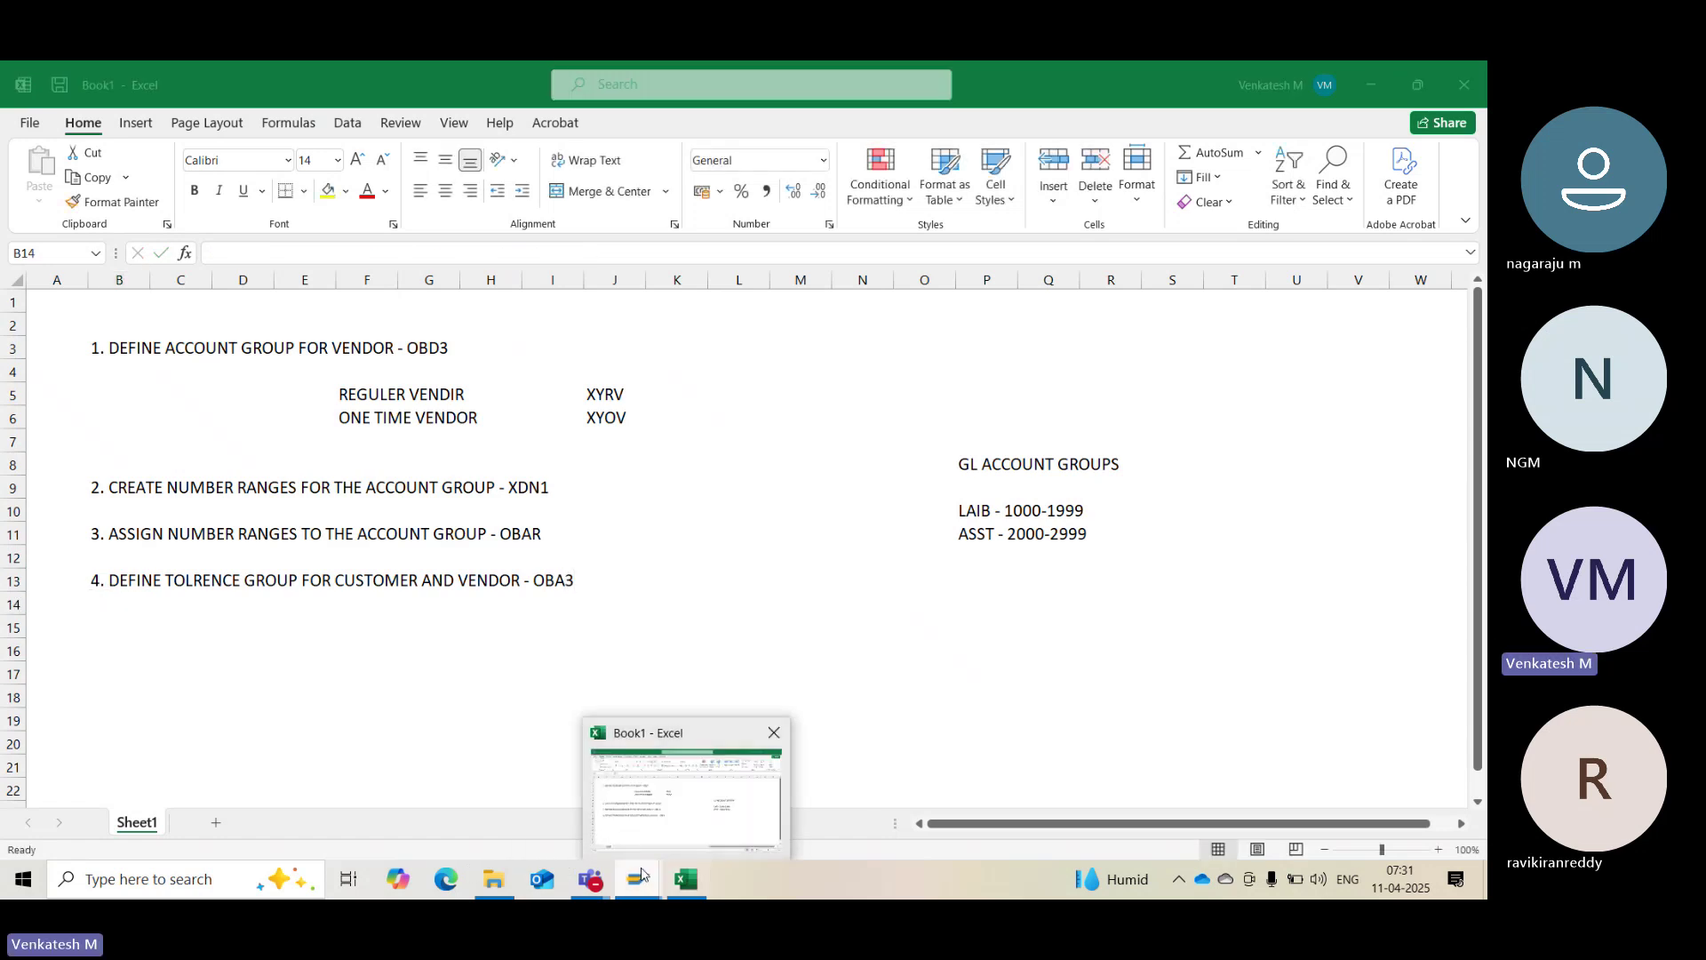
left_click(711, 782)
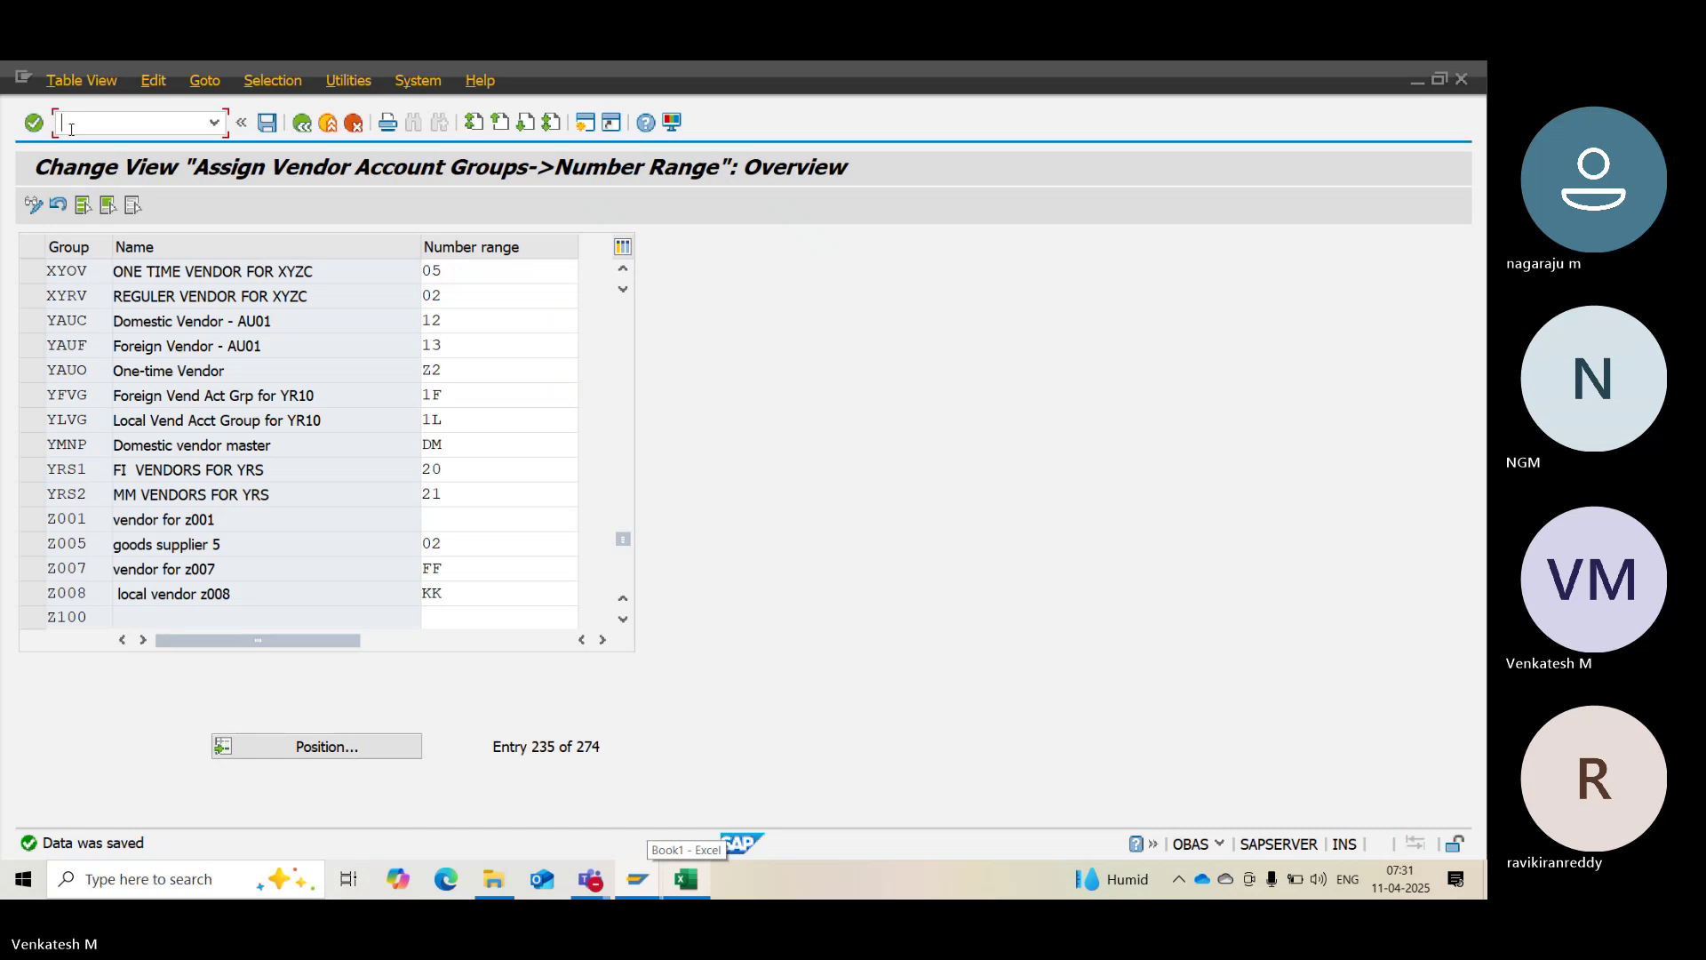
type("/NOBA3")
key("Return")
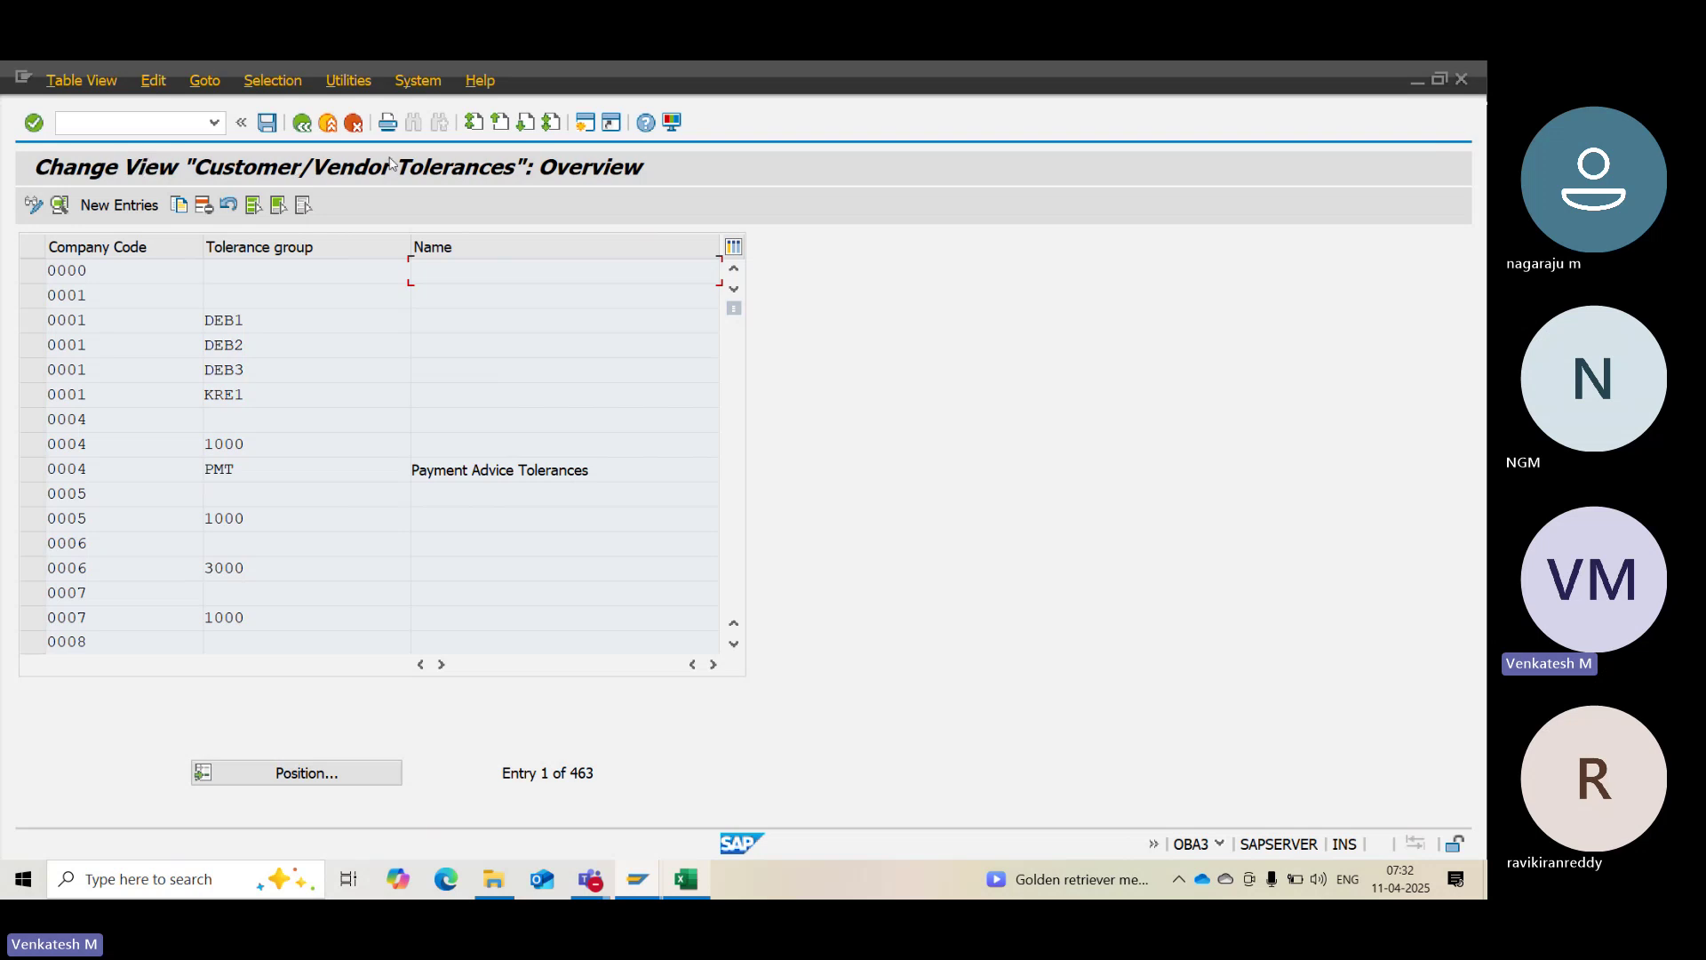
Create a tolerance entry for company code XYZC with a blank tolerance group and save it under the proposed customizing request
left_click(142, 207)
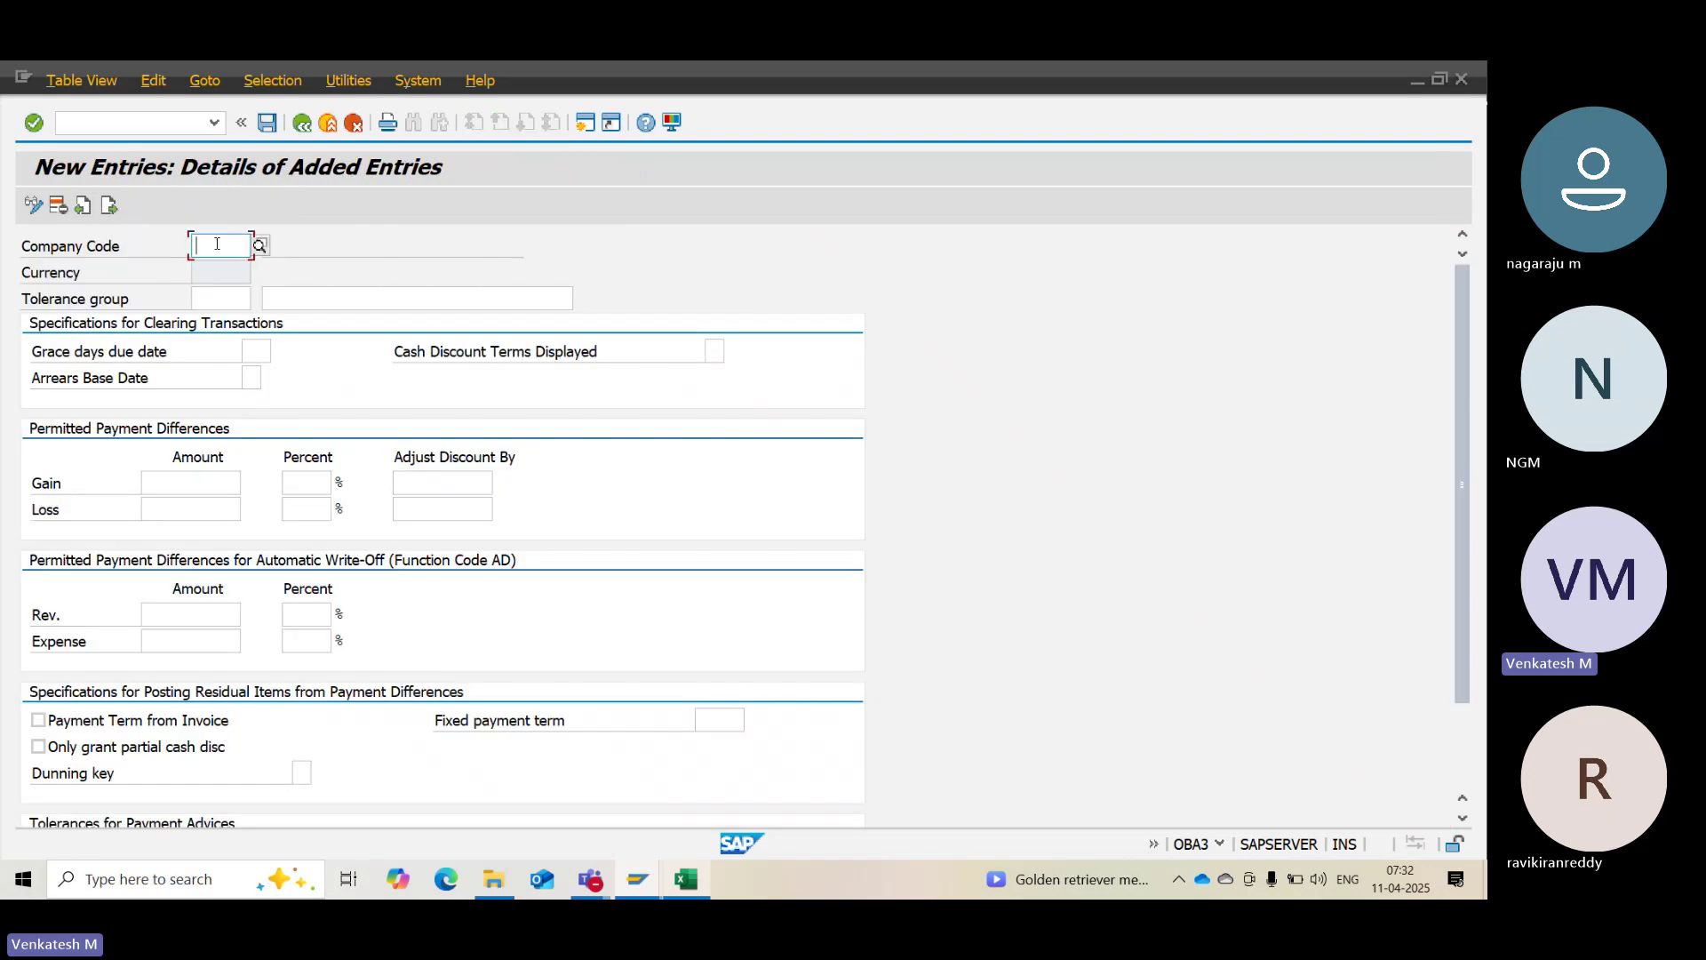
type("XYZC")
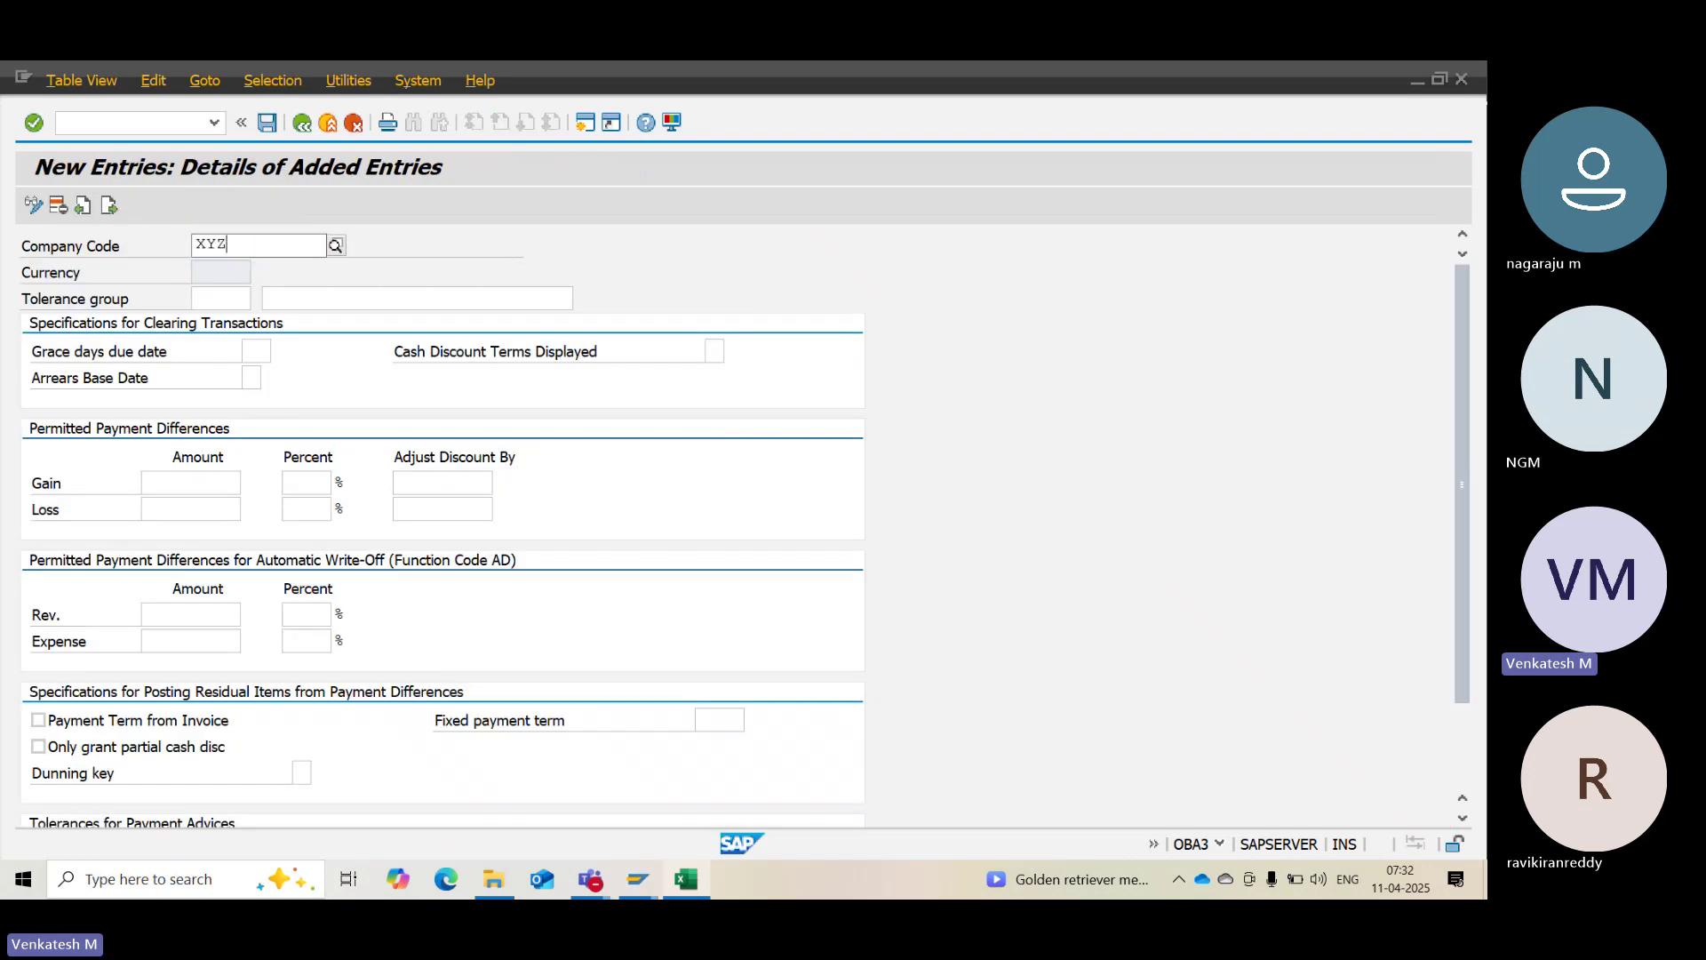
key("Return")
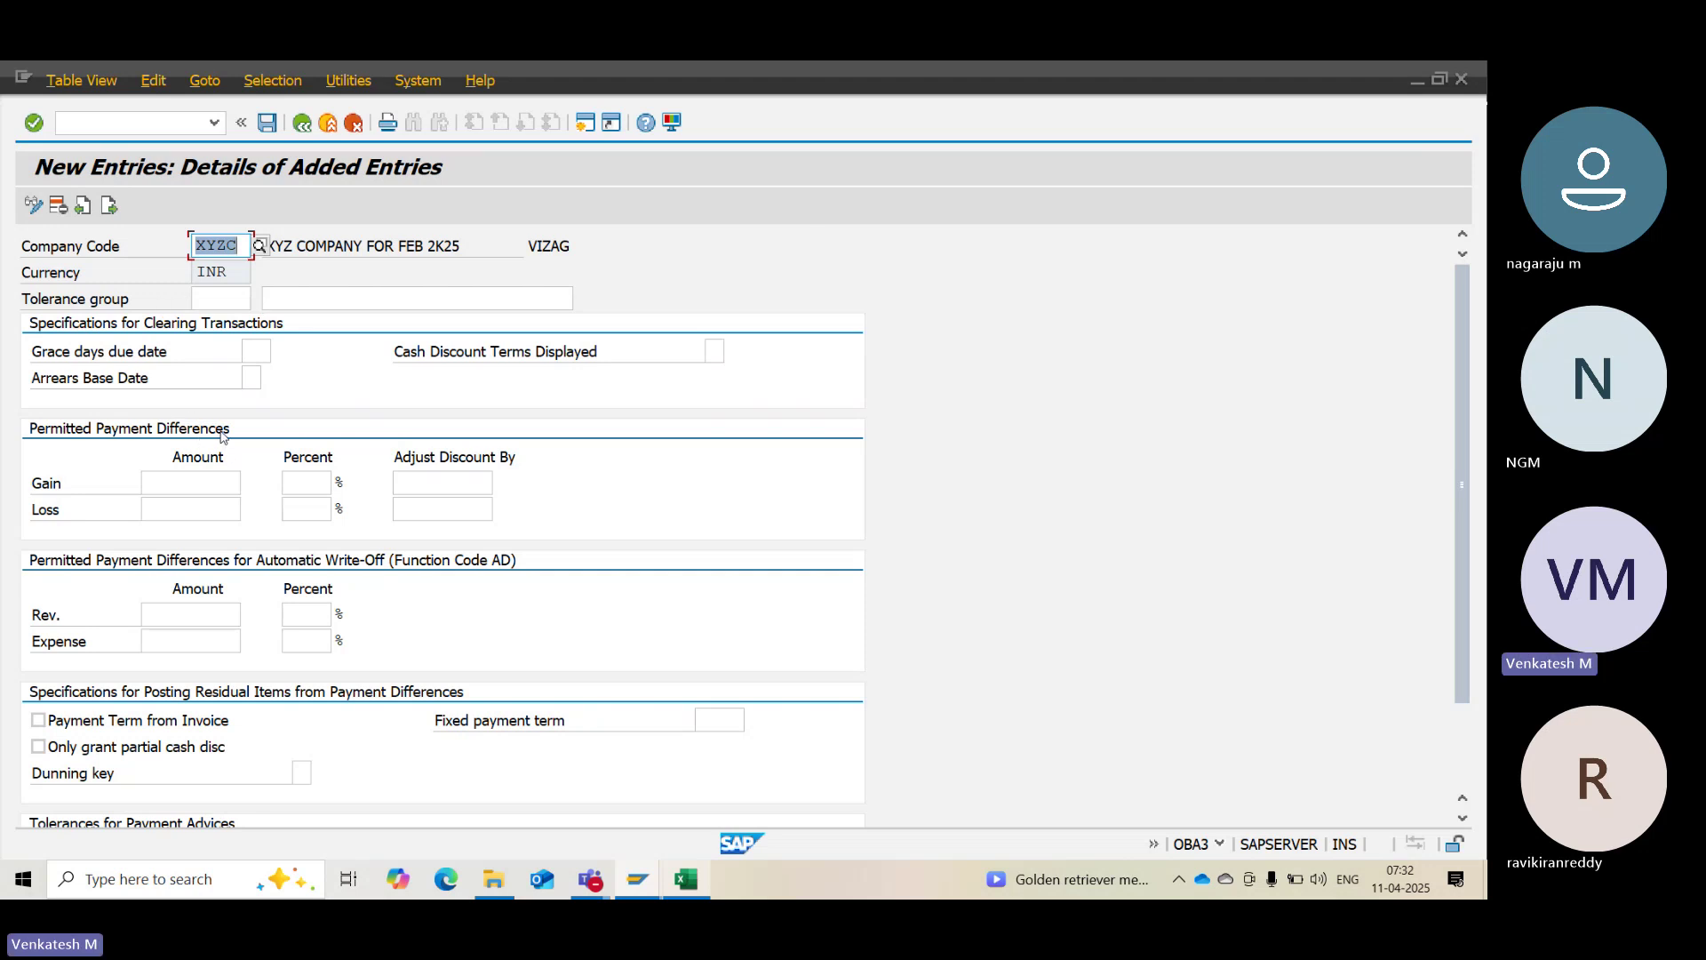
key("Return")
key("Return")
key("Return")
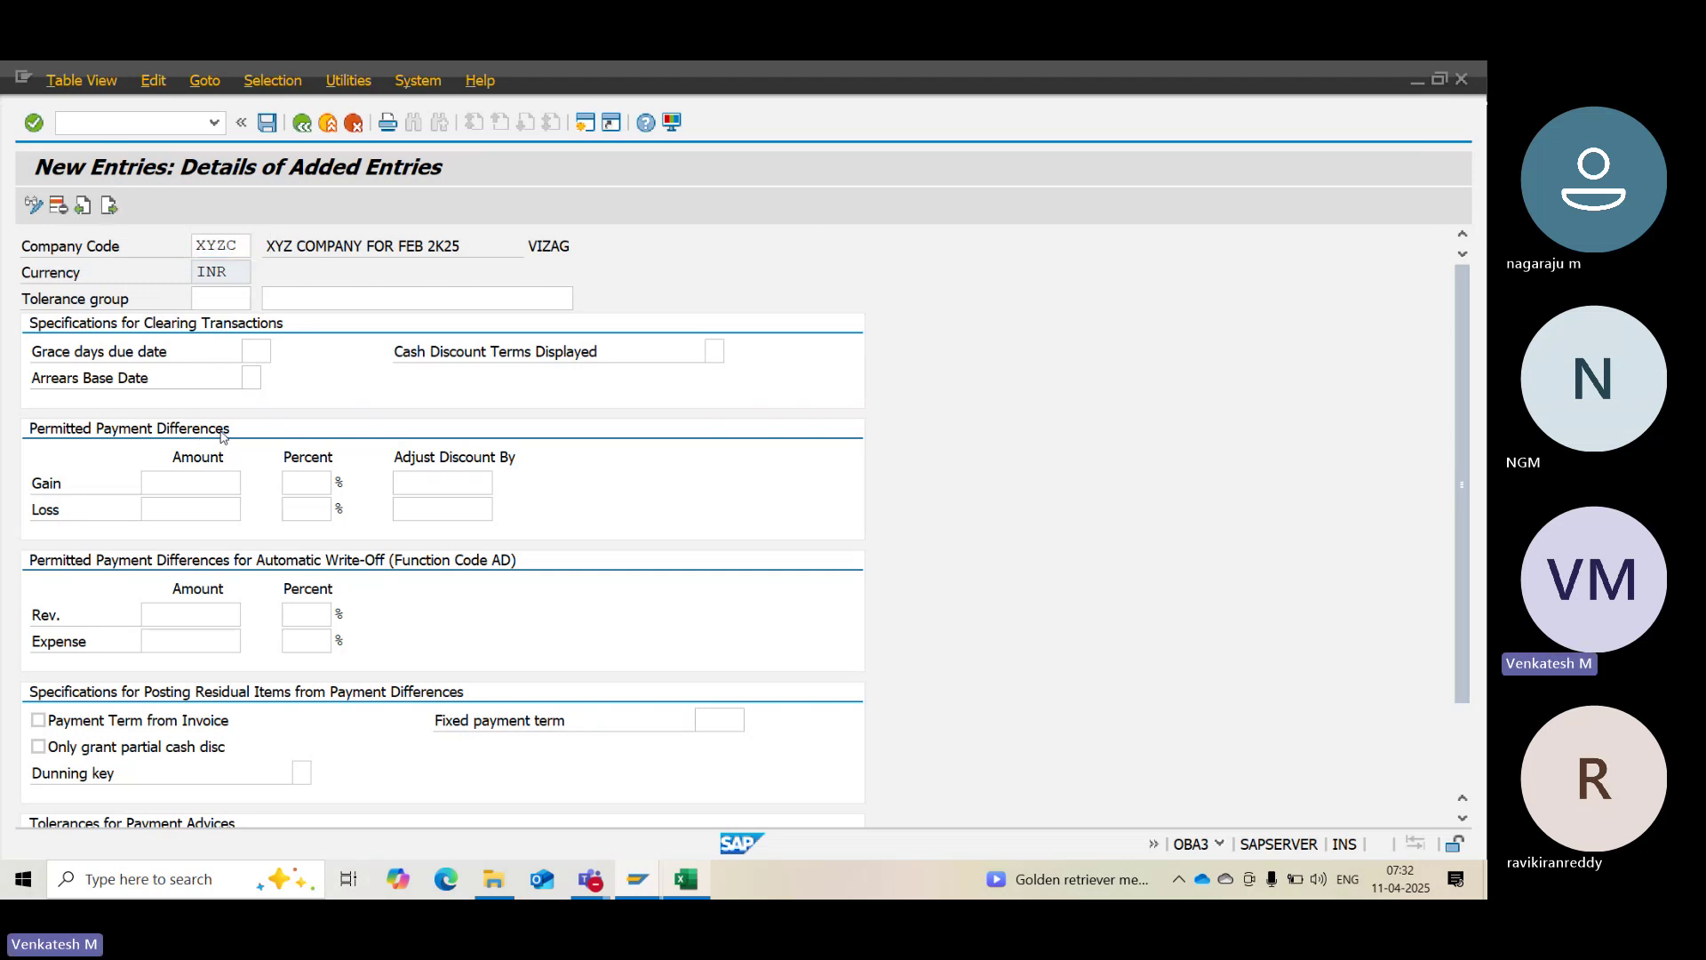
key("ctrl+s")
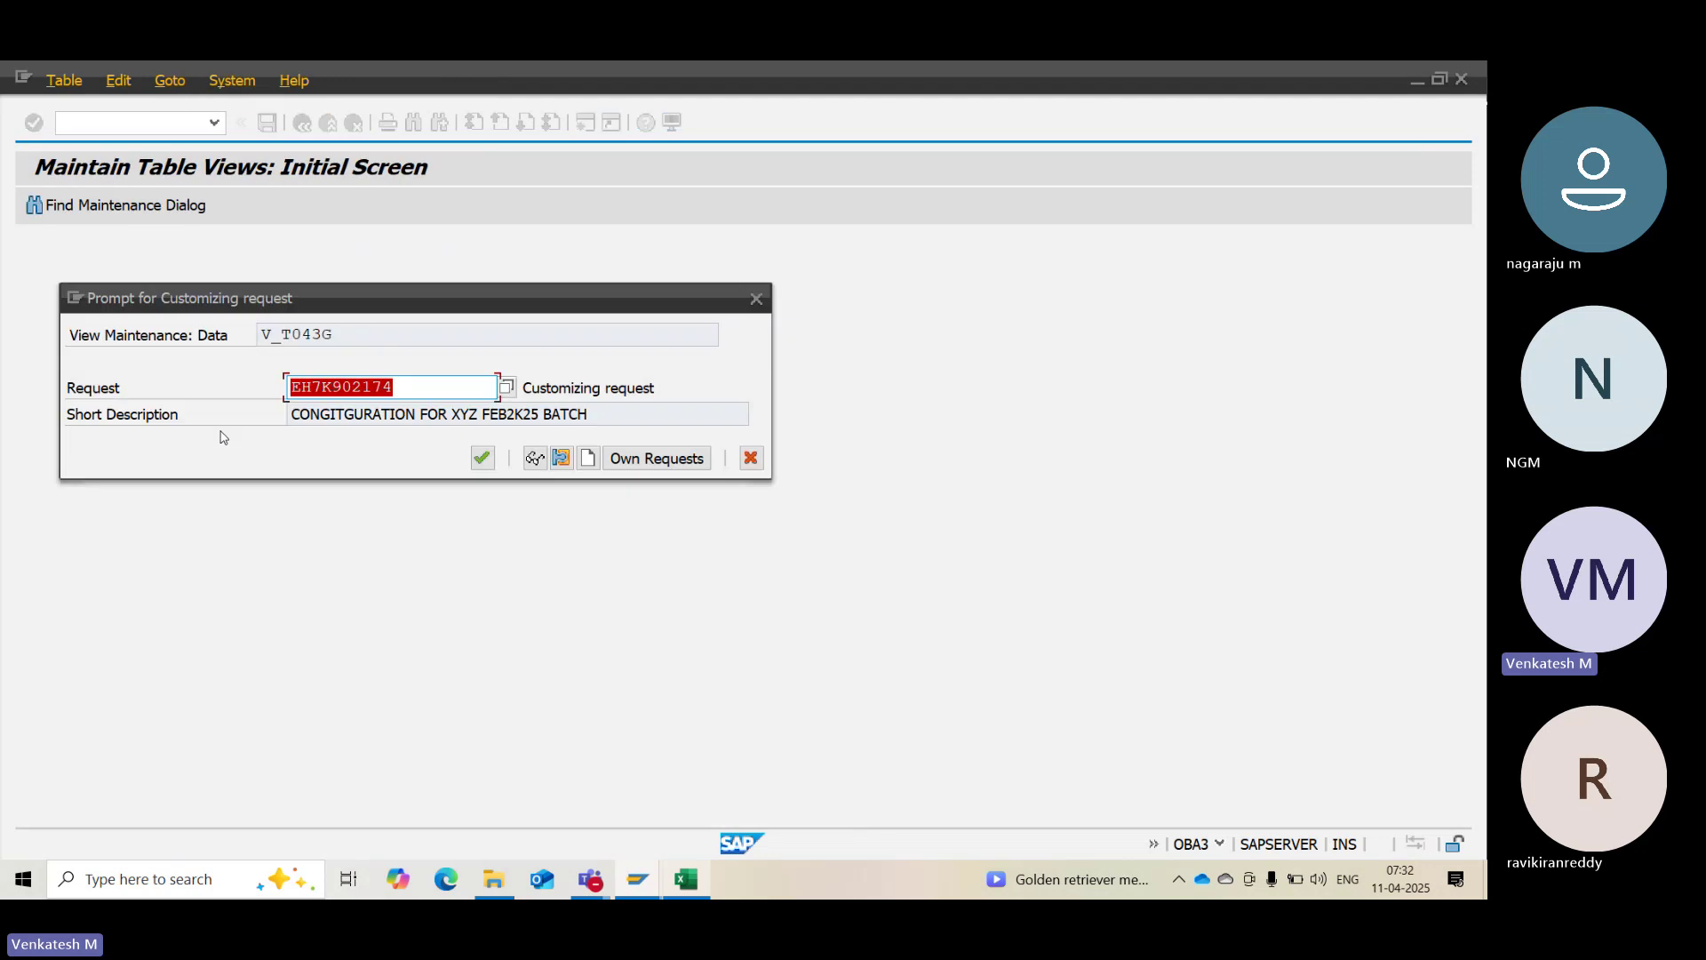
key("Return")
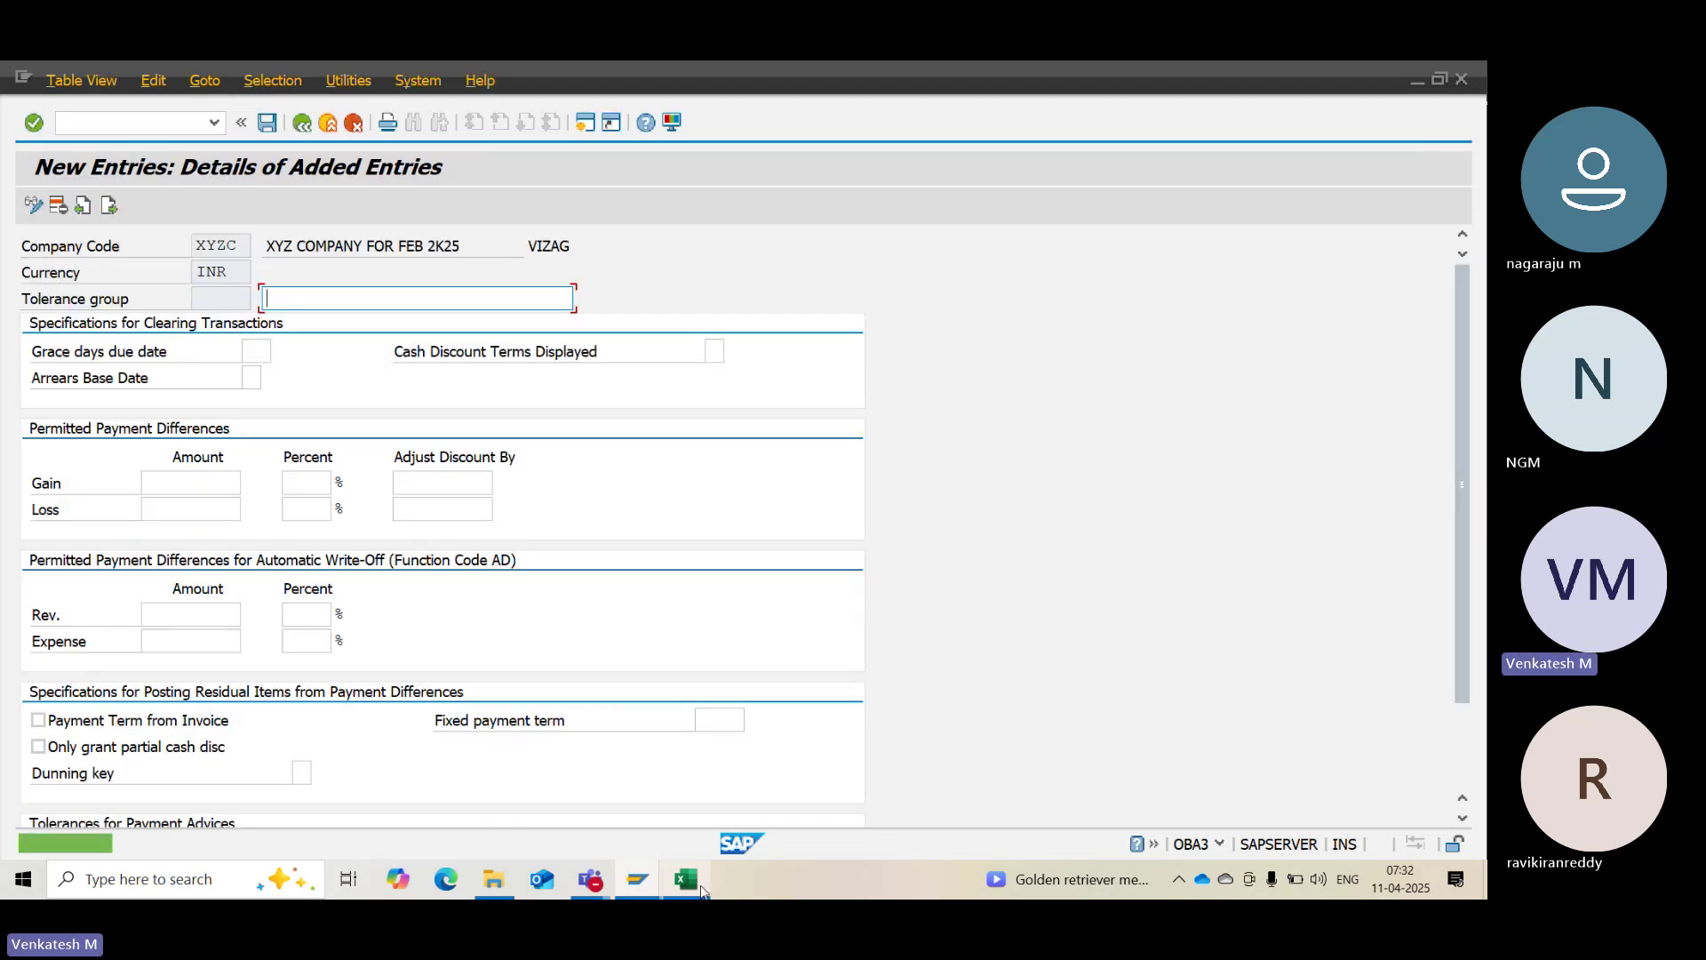
Switch to Excel and enter "5.CREATE RECONCILIATION GL ACCOUNT - FS00" in cell B15
left_click(702, 890)
left_click(120, 629)
type("5")
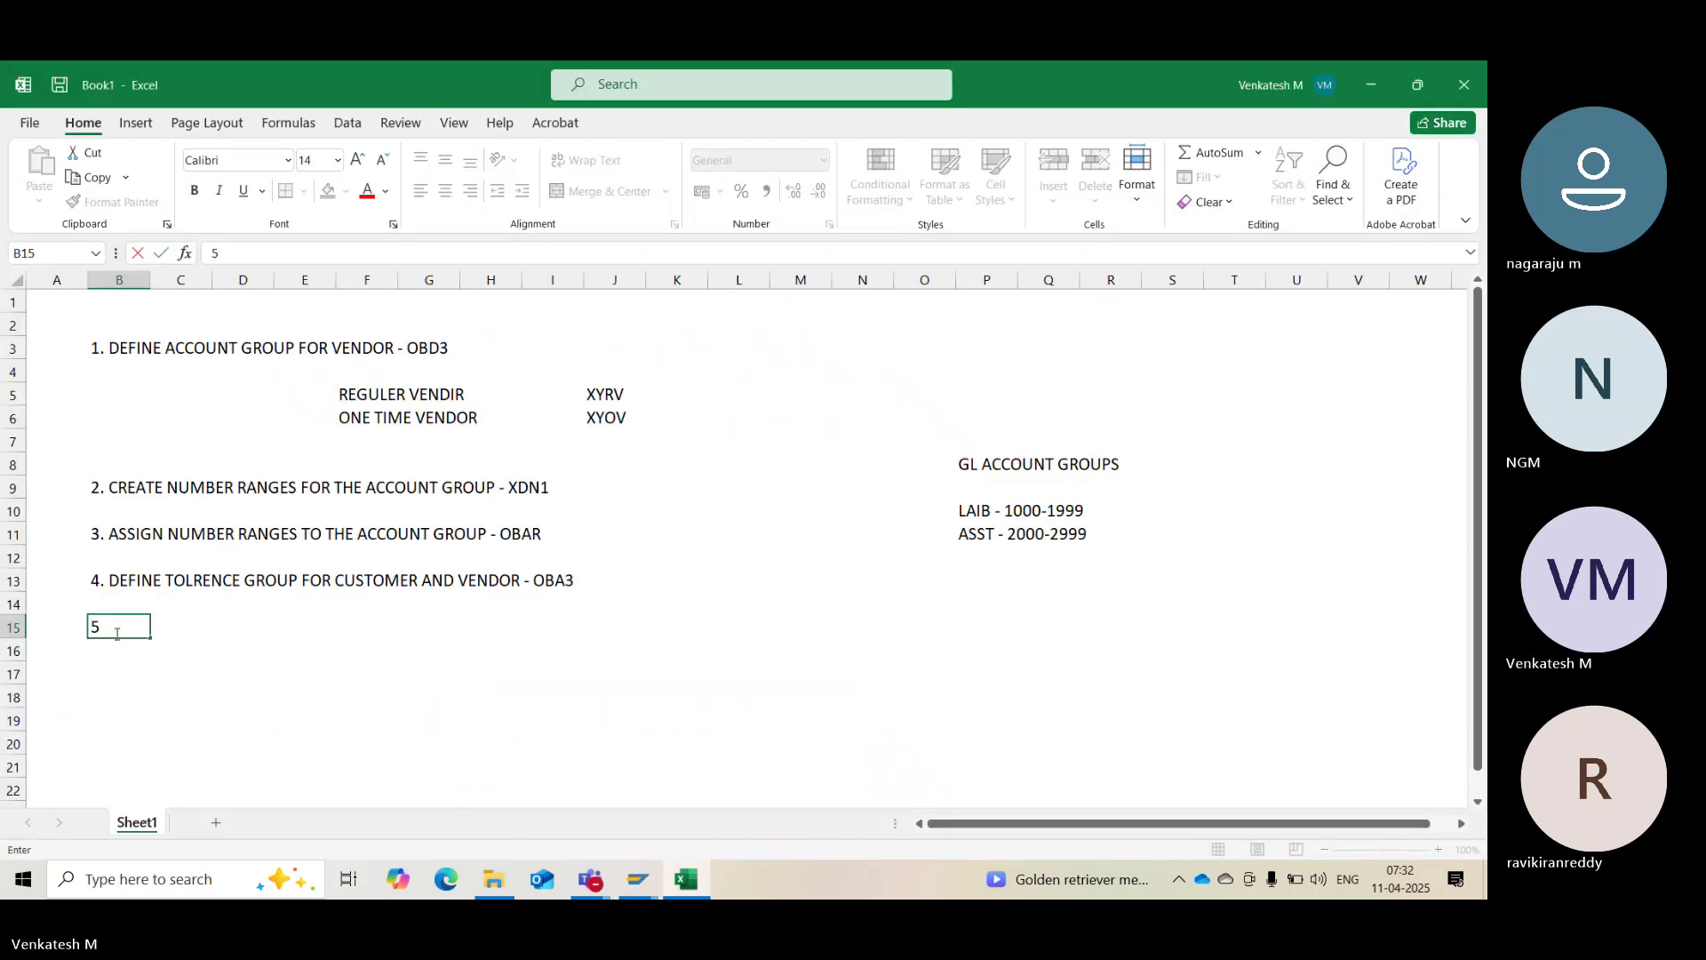
type(".")
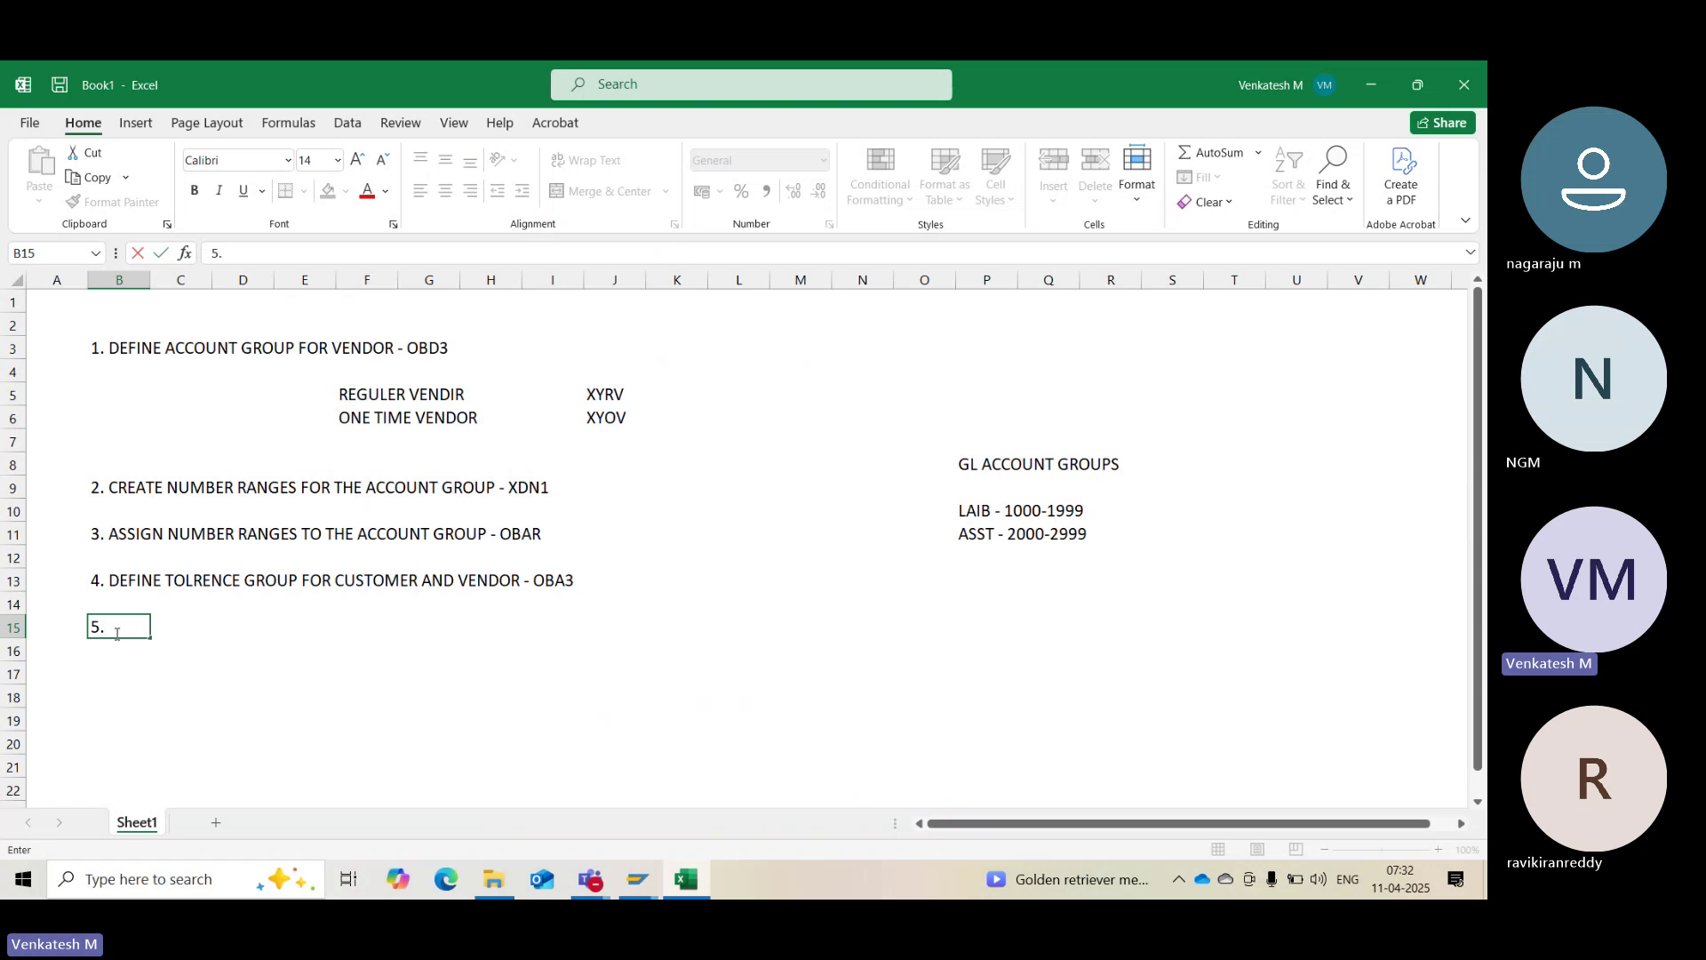
type("CREATE RECO")
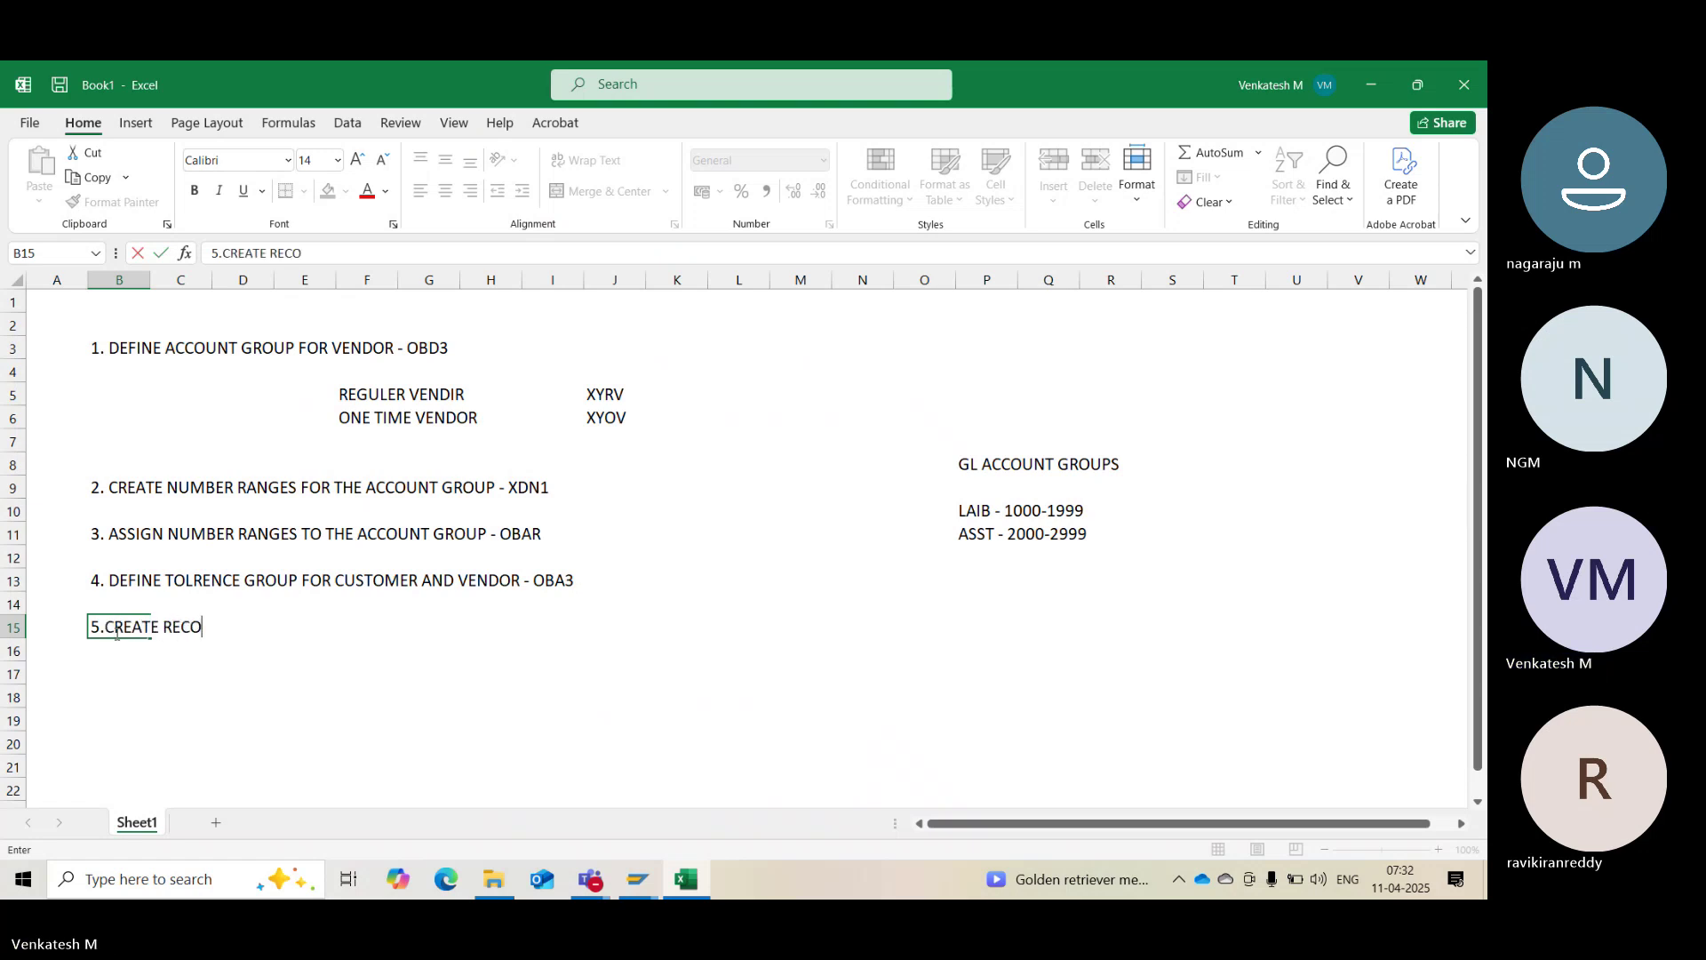
type("NCILIATION ")
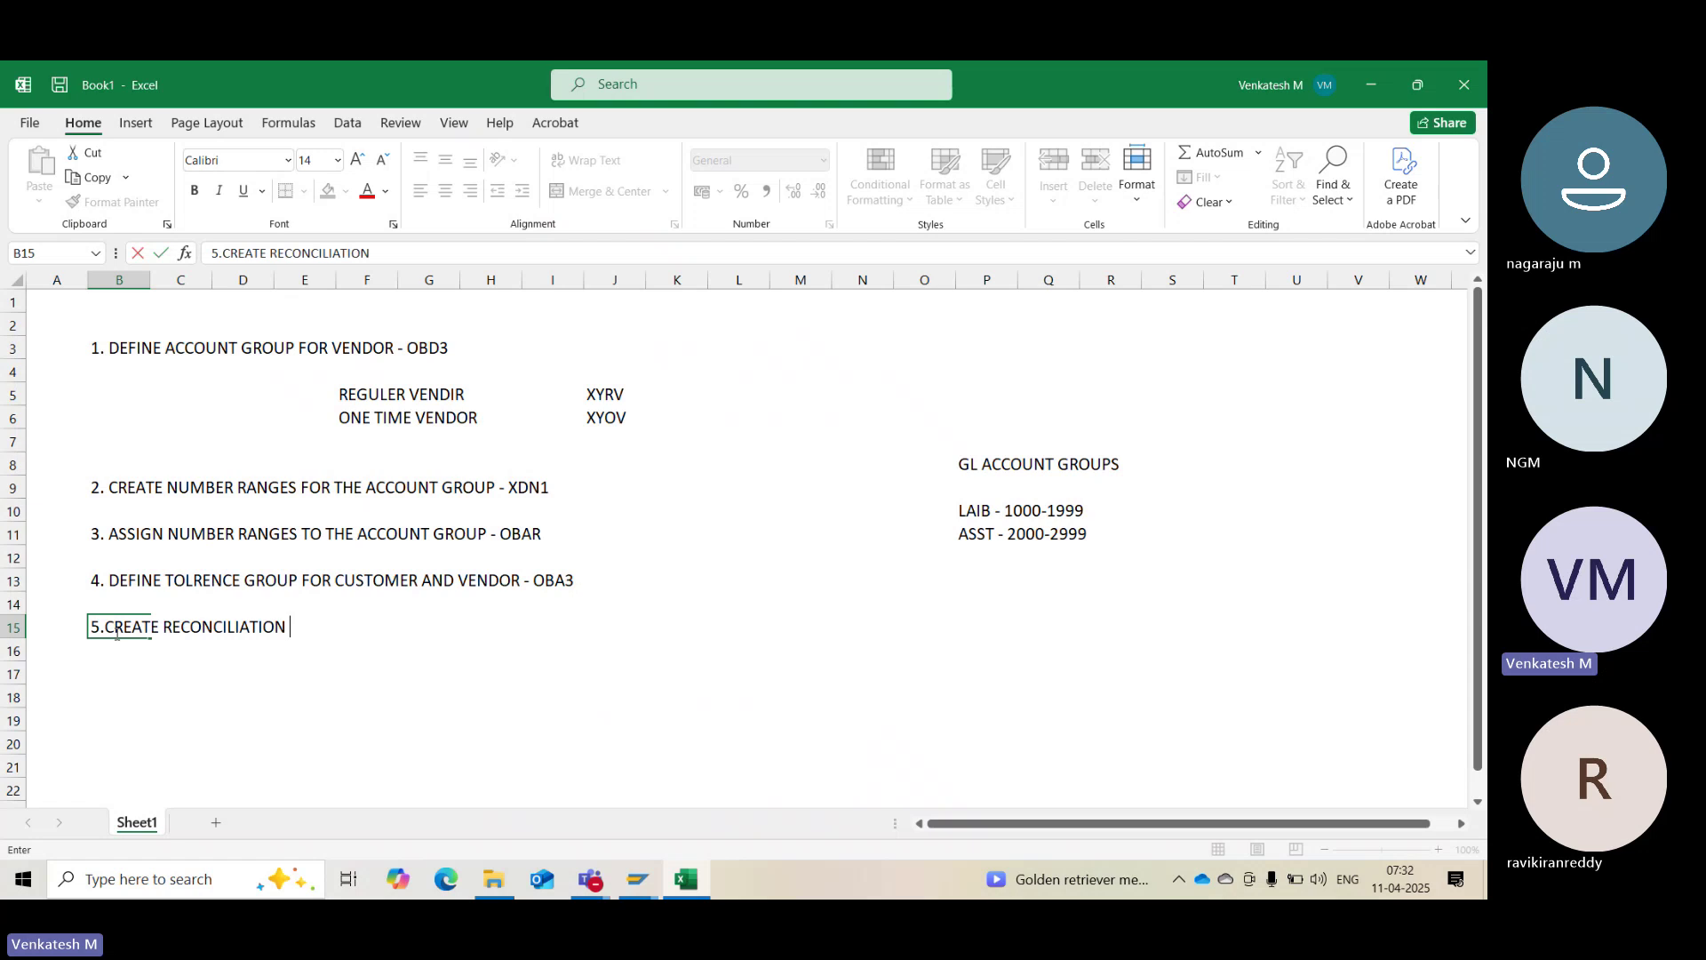
type("GL ACCOUN")
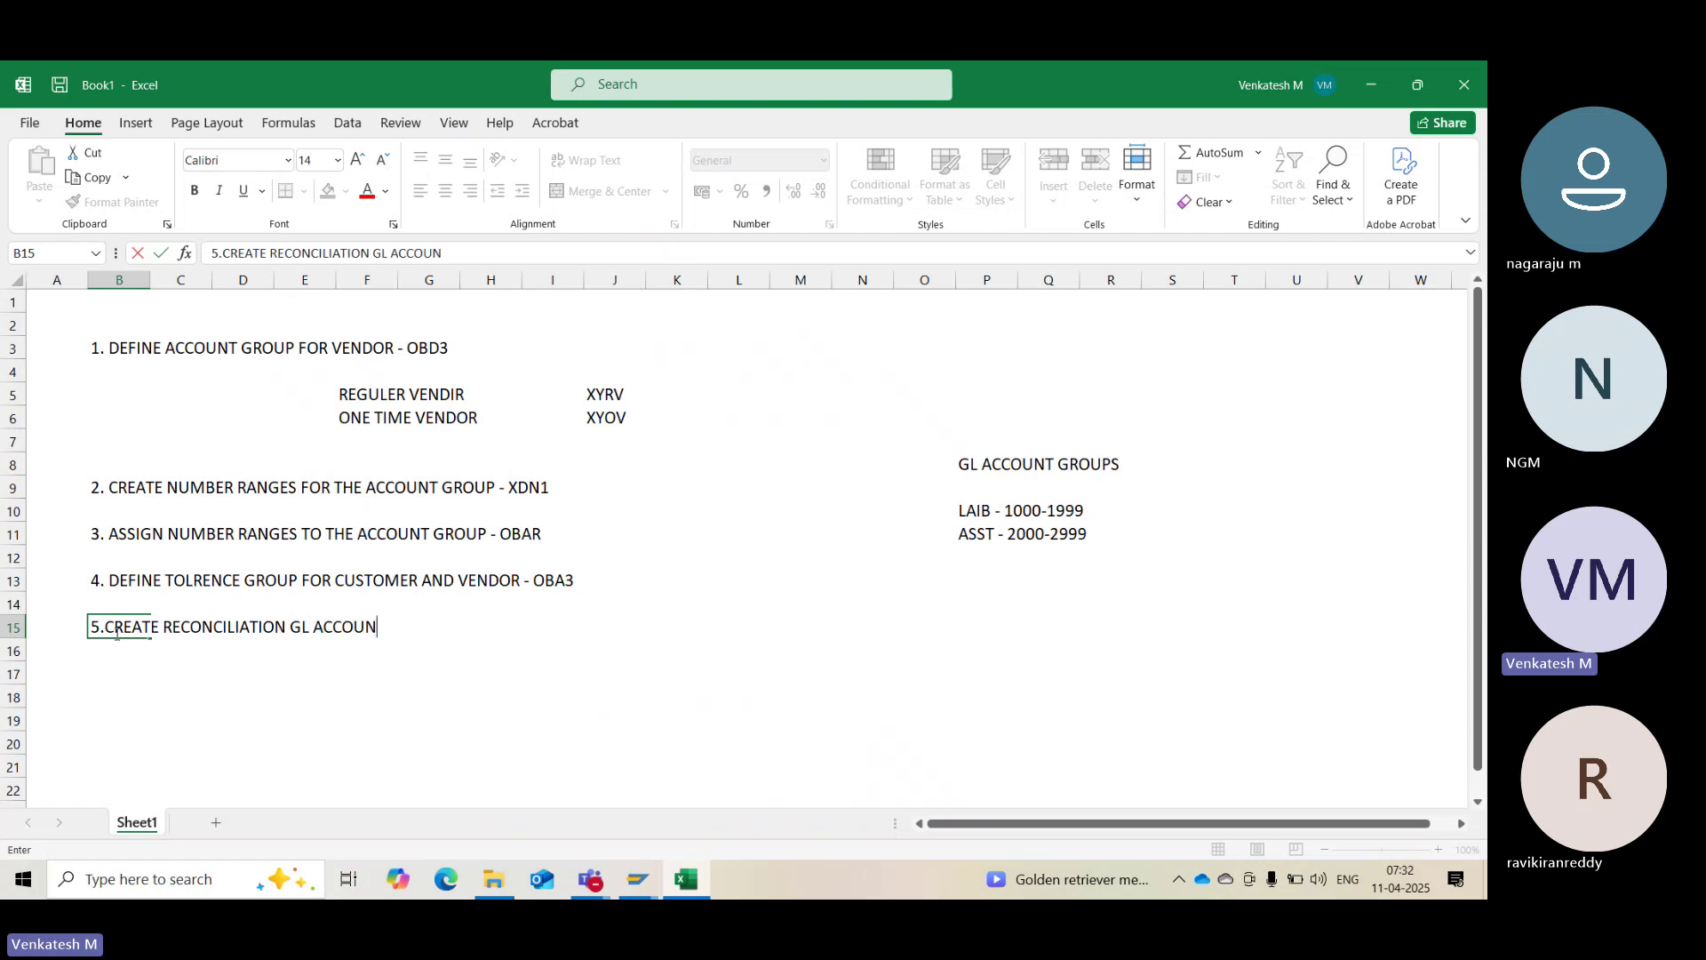
type("T :")
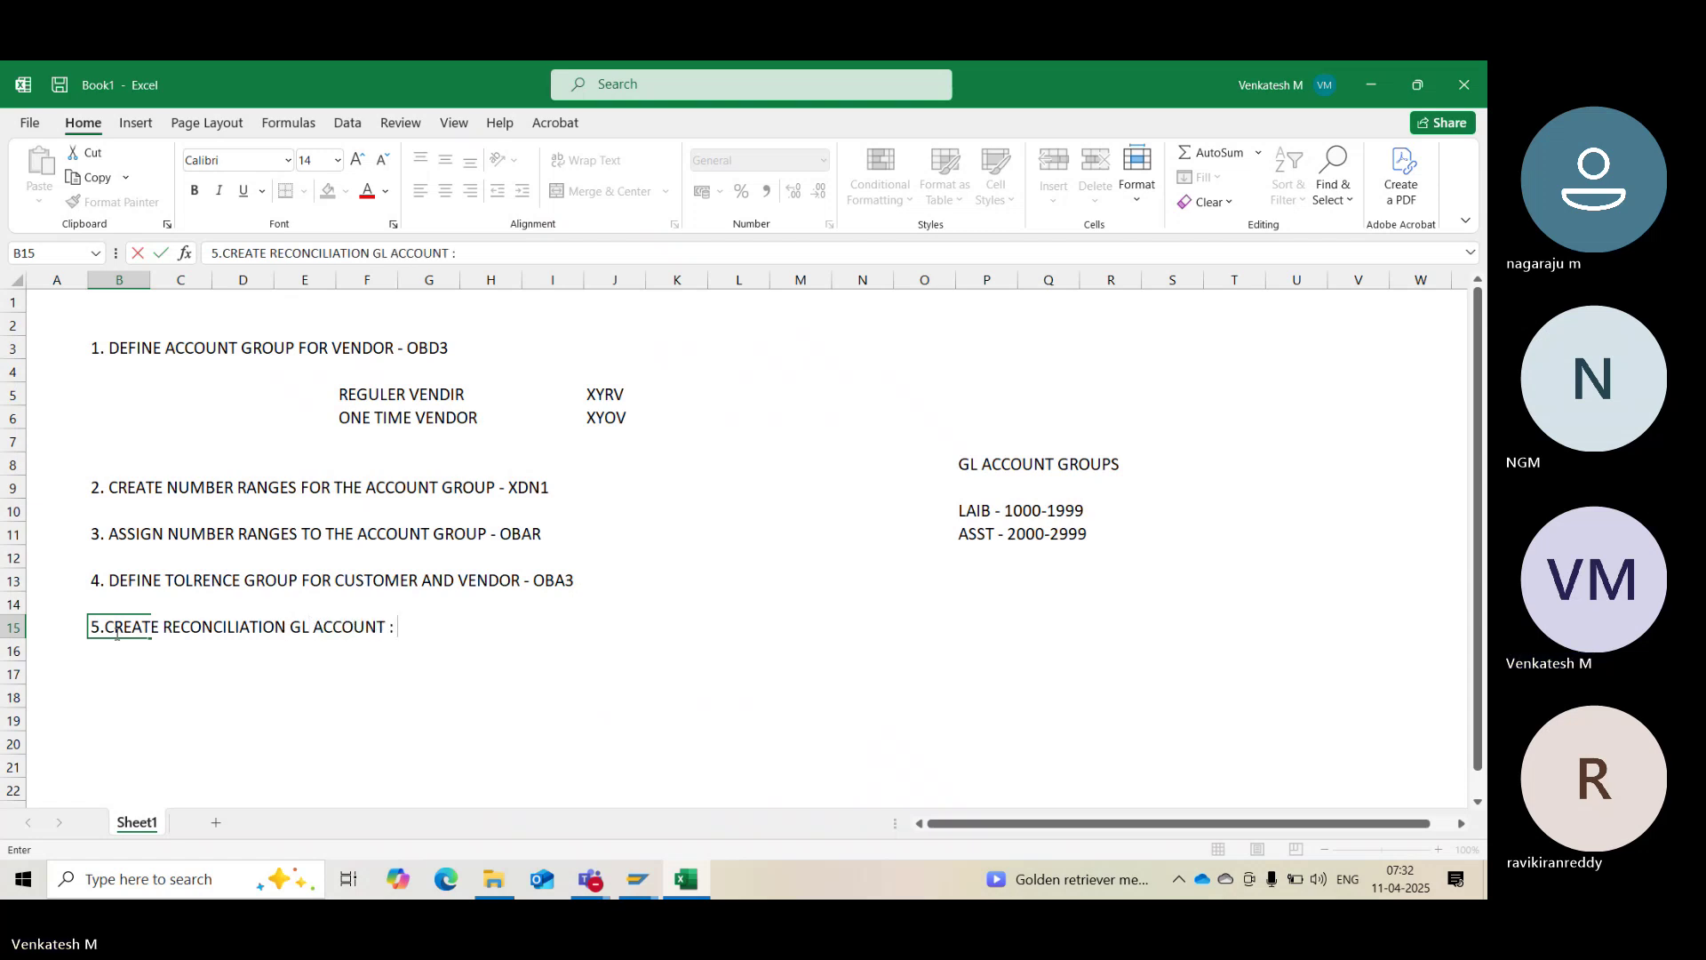
key("BackSpace")
type("- ")
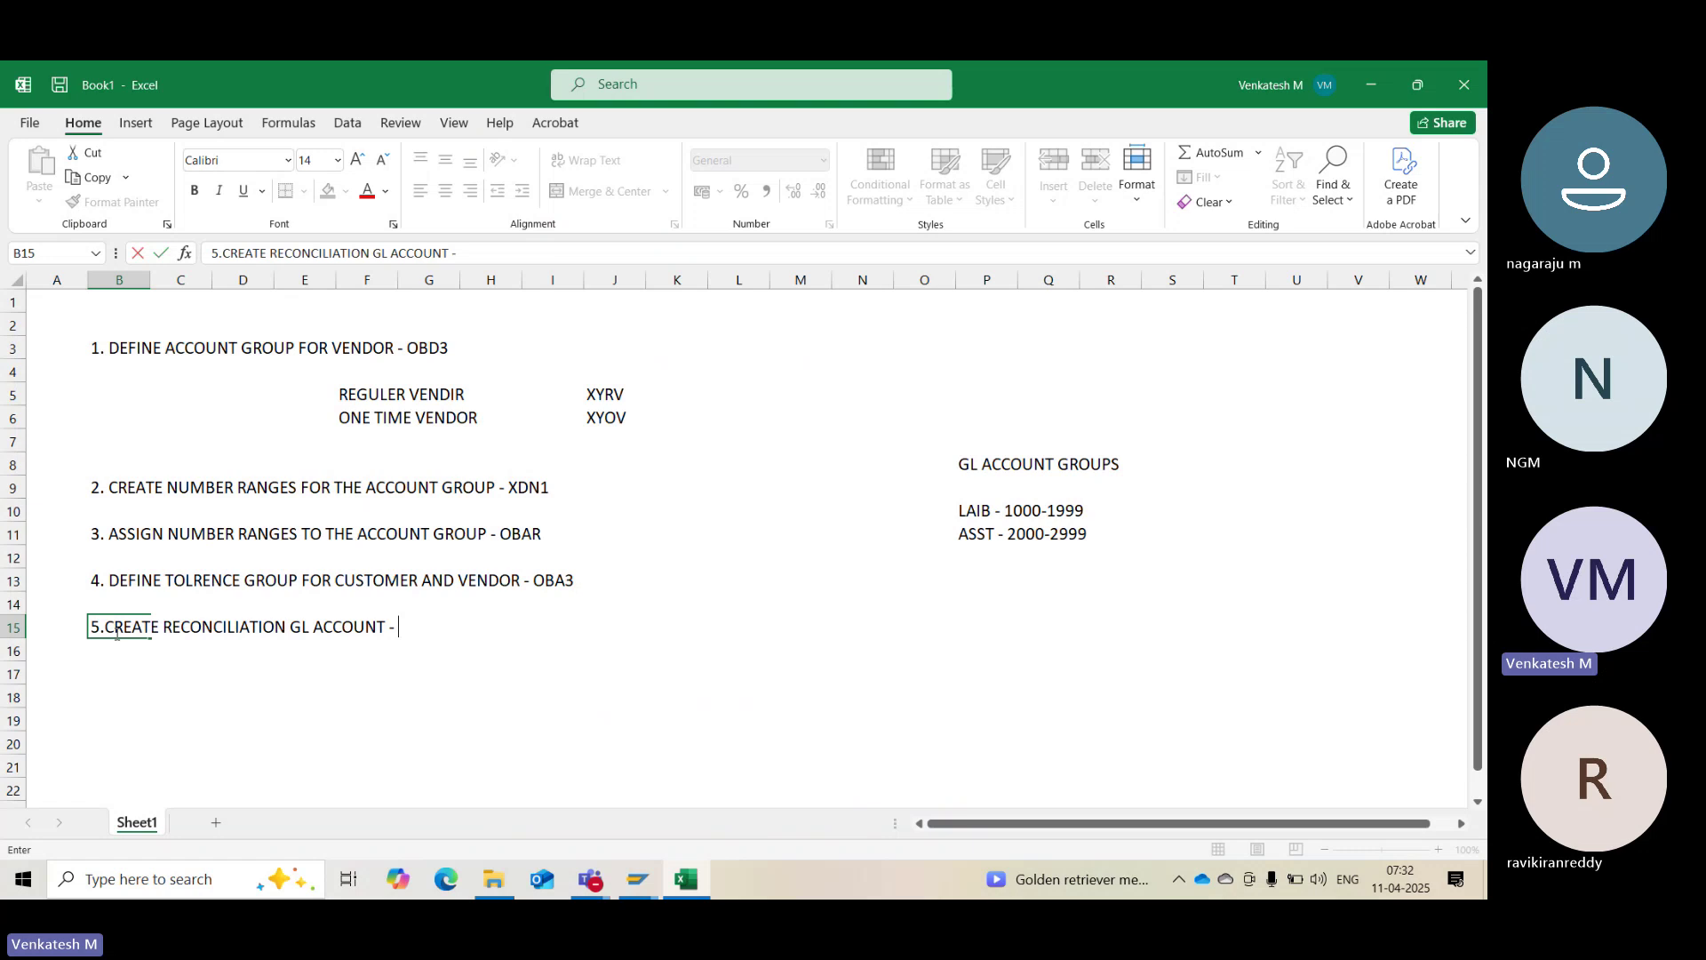
type("FS00")
key("Return")
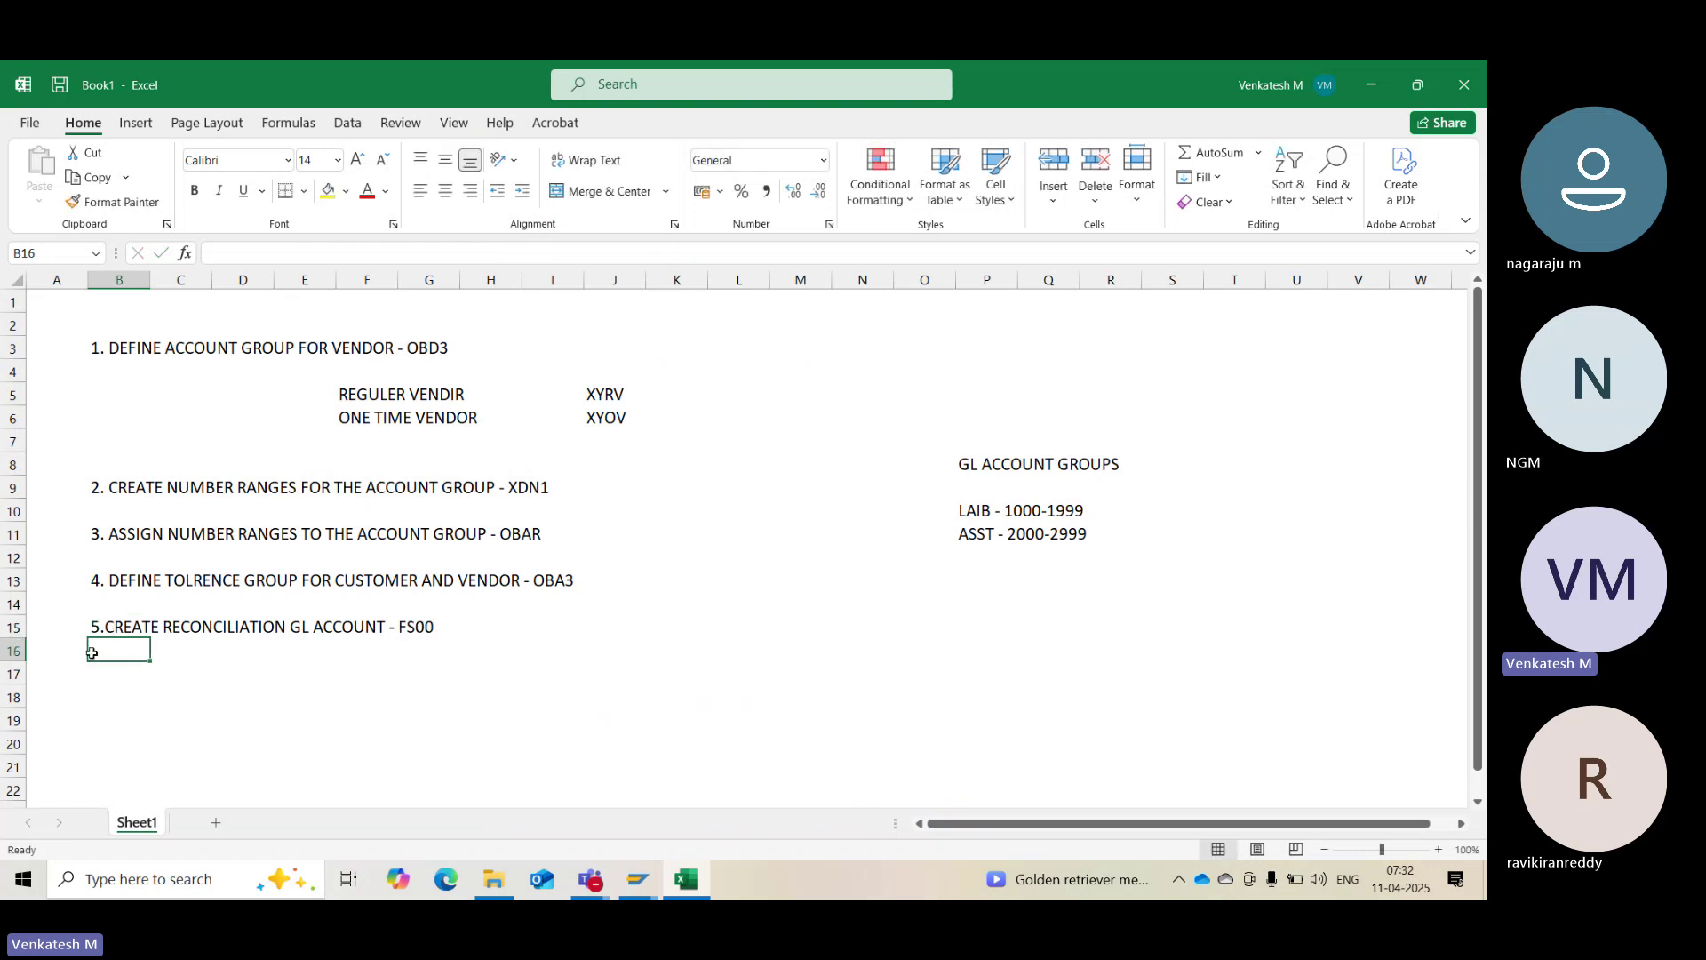
Switch to SAP and start transaction FS00 for central G/L account editing
left_click_drag(95, 627, 469, 627)
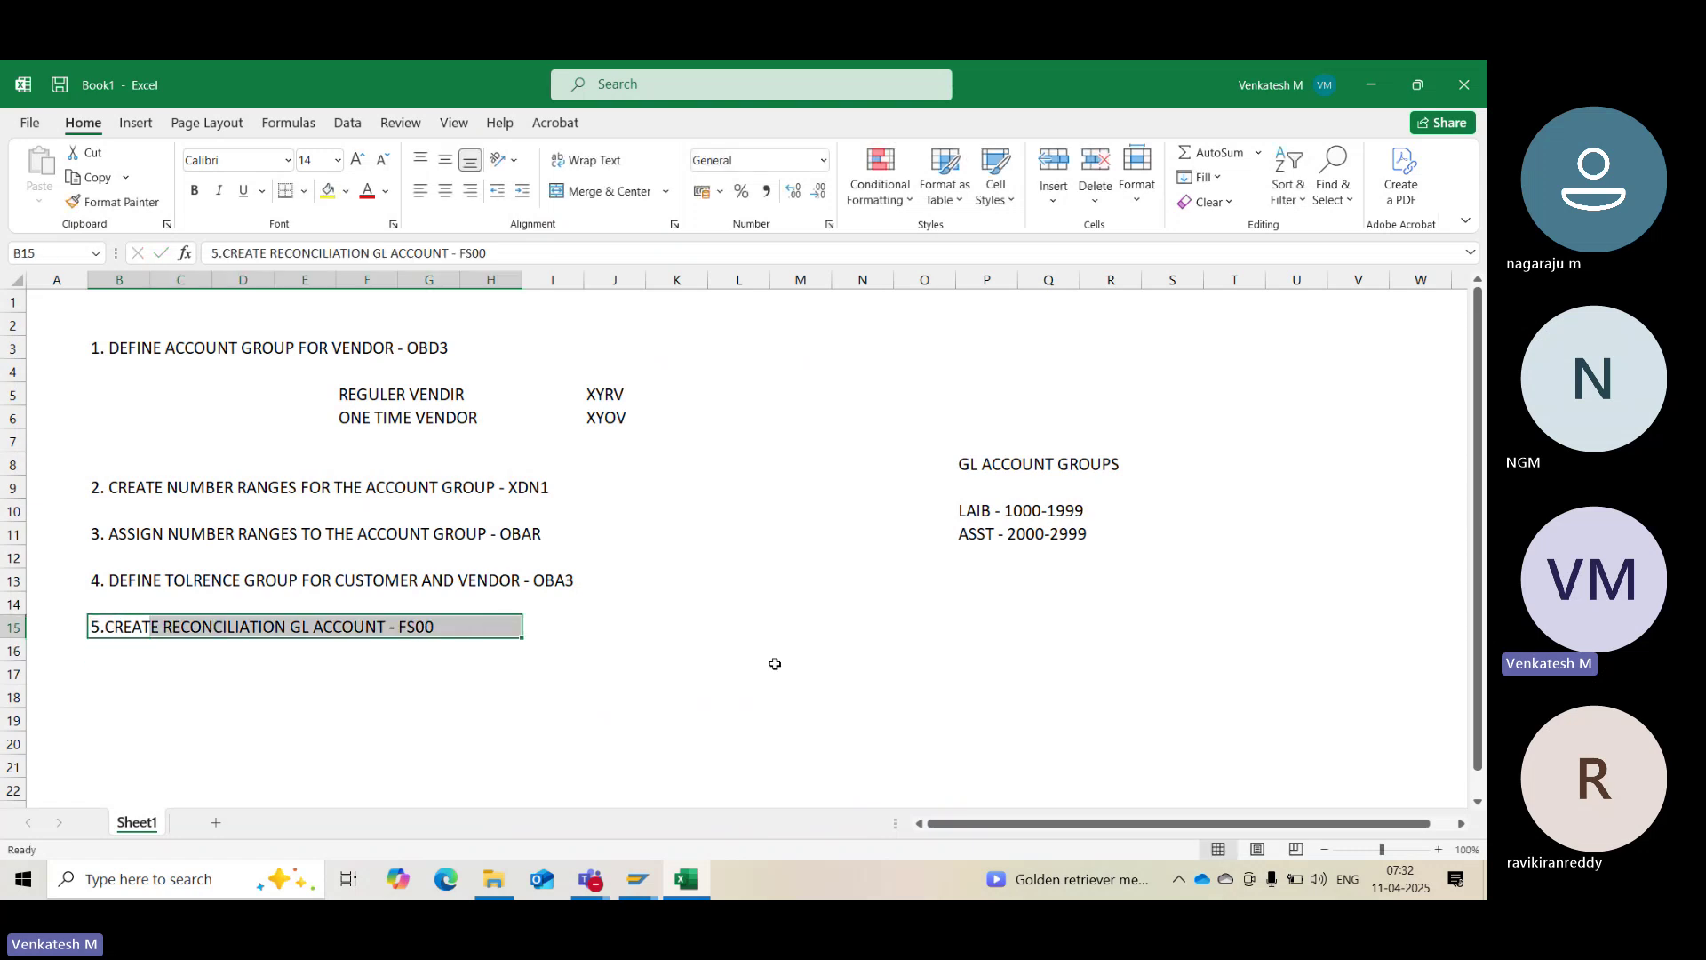
left_click(638, 879)
left_click(727, 777)
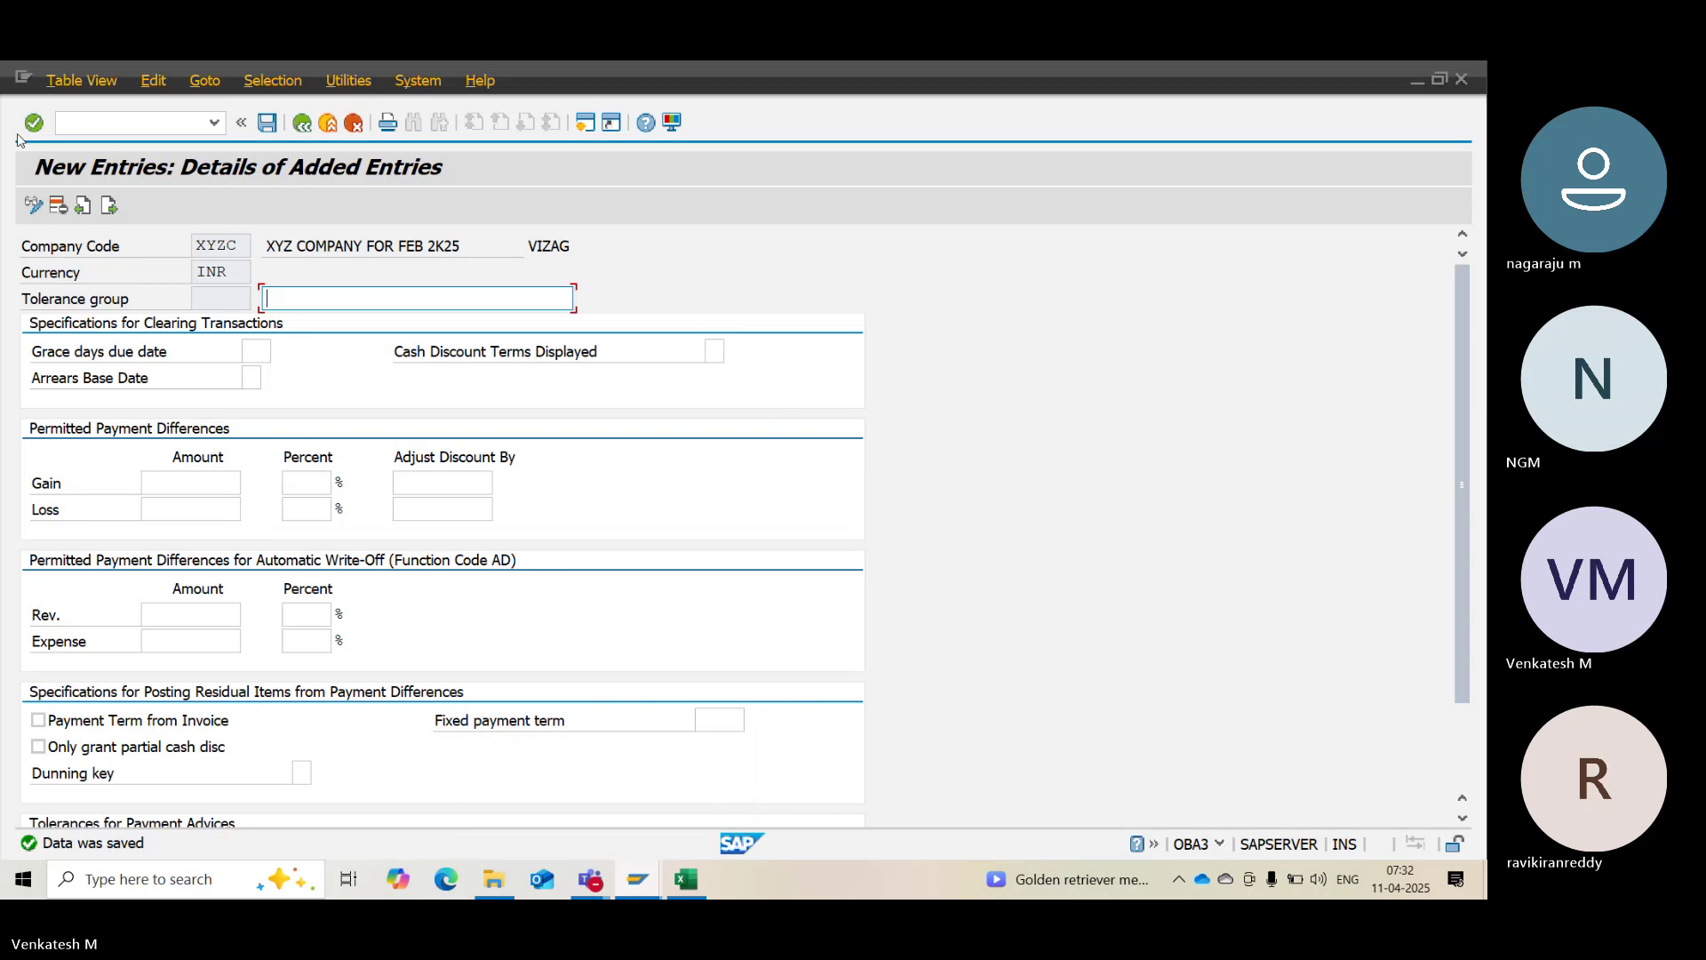
left_click(80, 122)
type("/N")
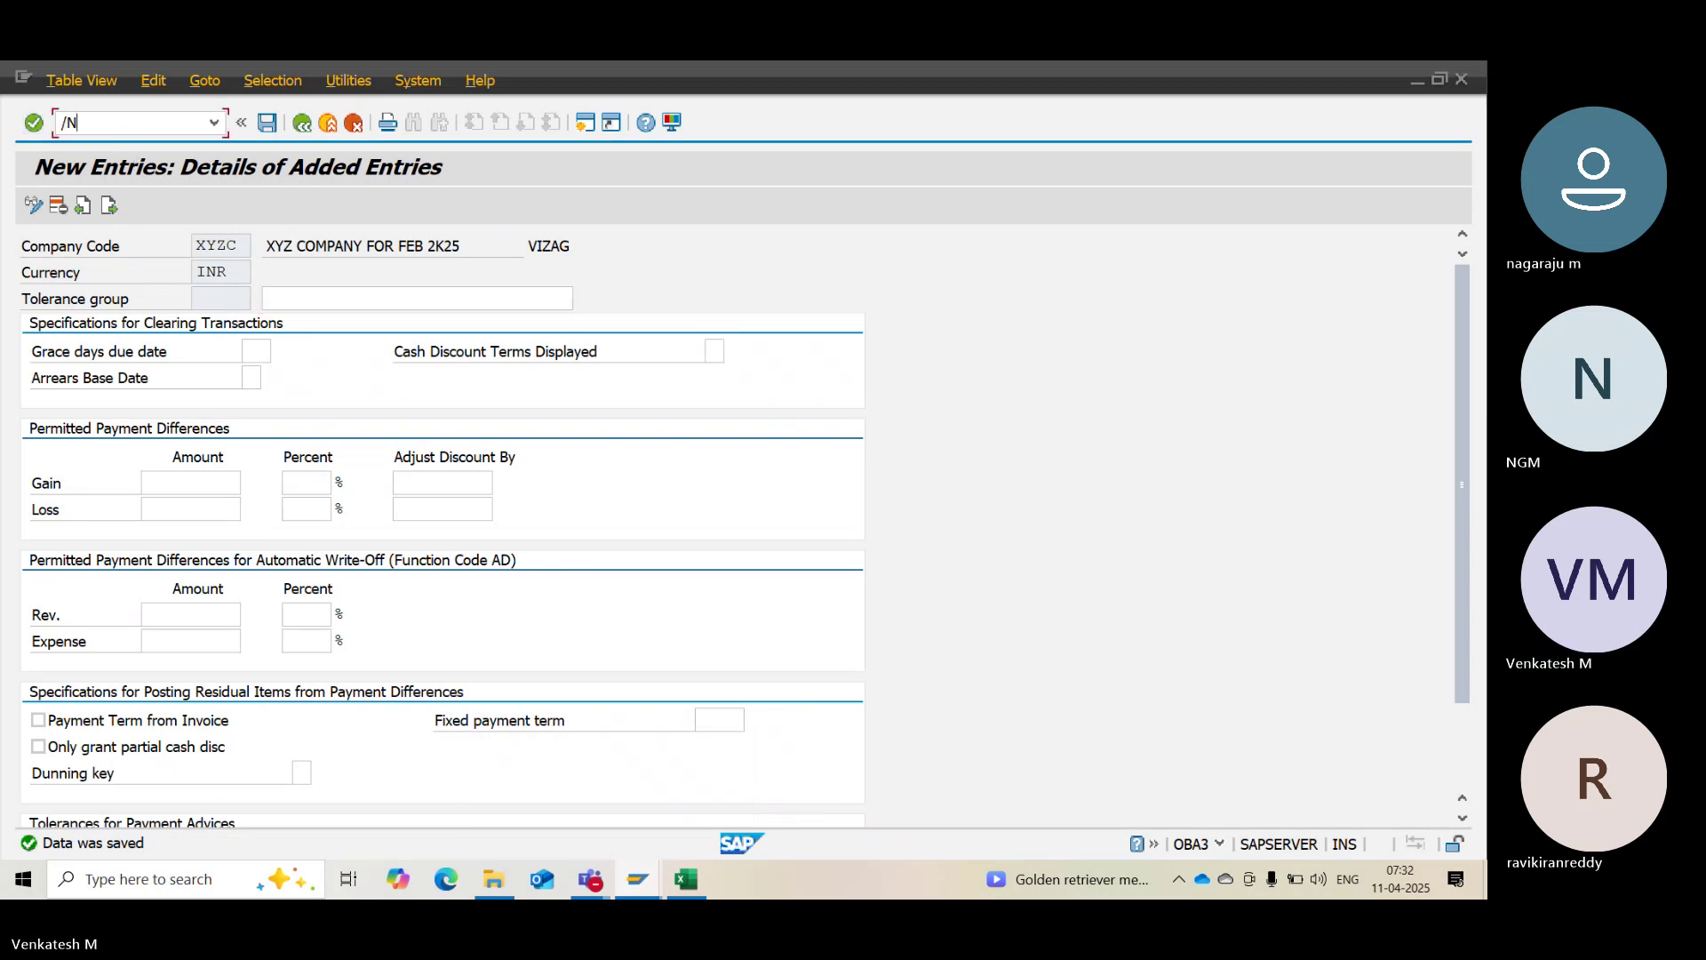
type("FS00")
key("Return")
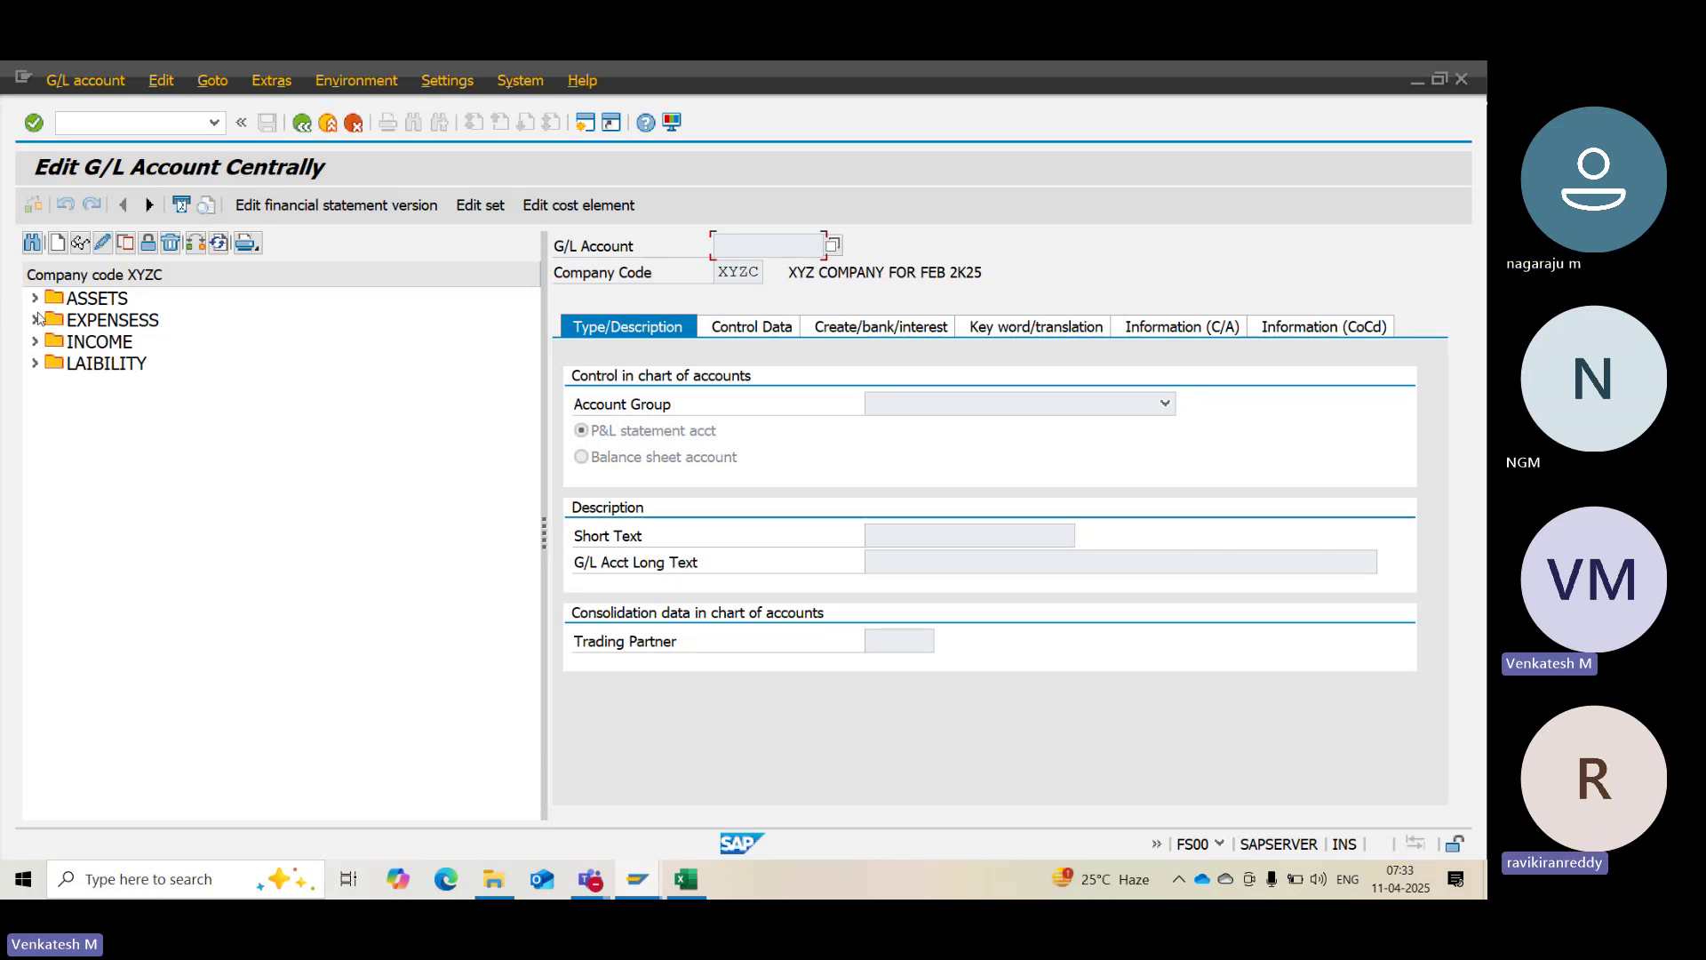
Expand the LAIBILITY account group and start creating G/L account 1002 in company code XYZC
left_click(118, 485)
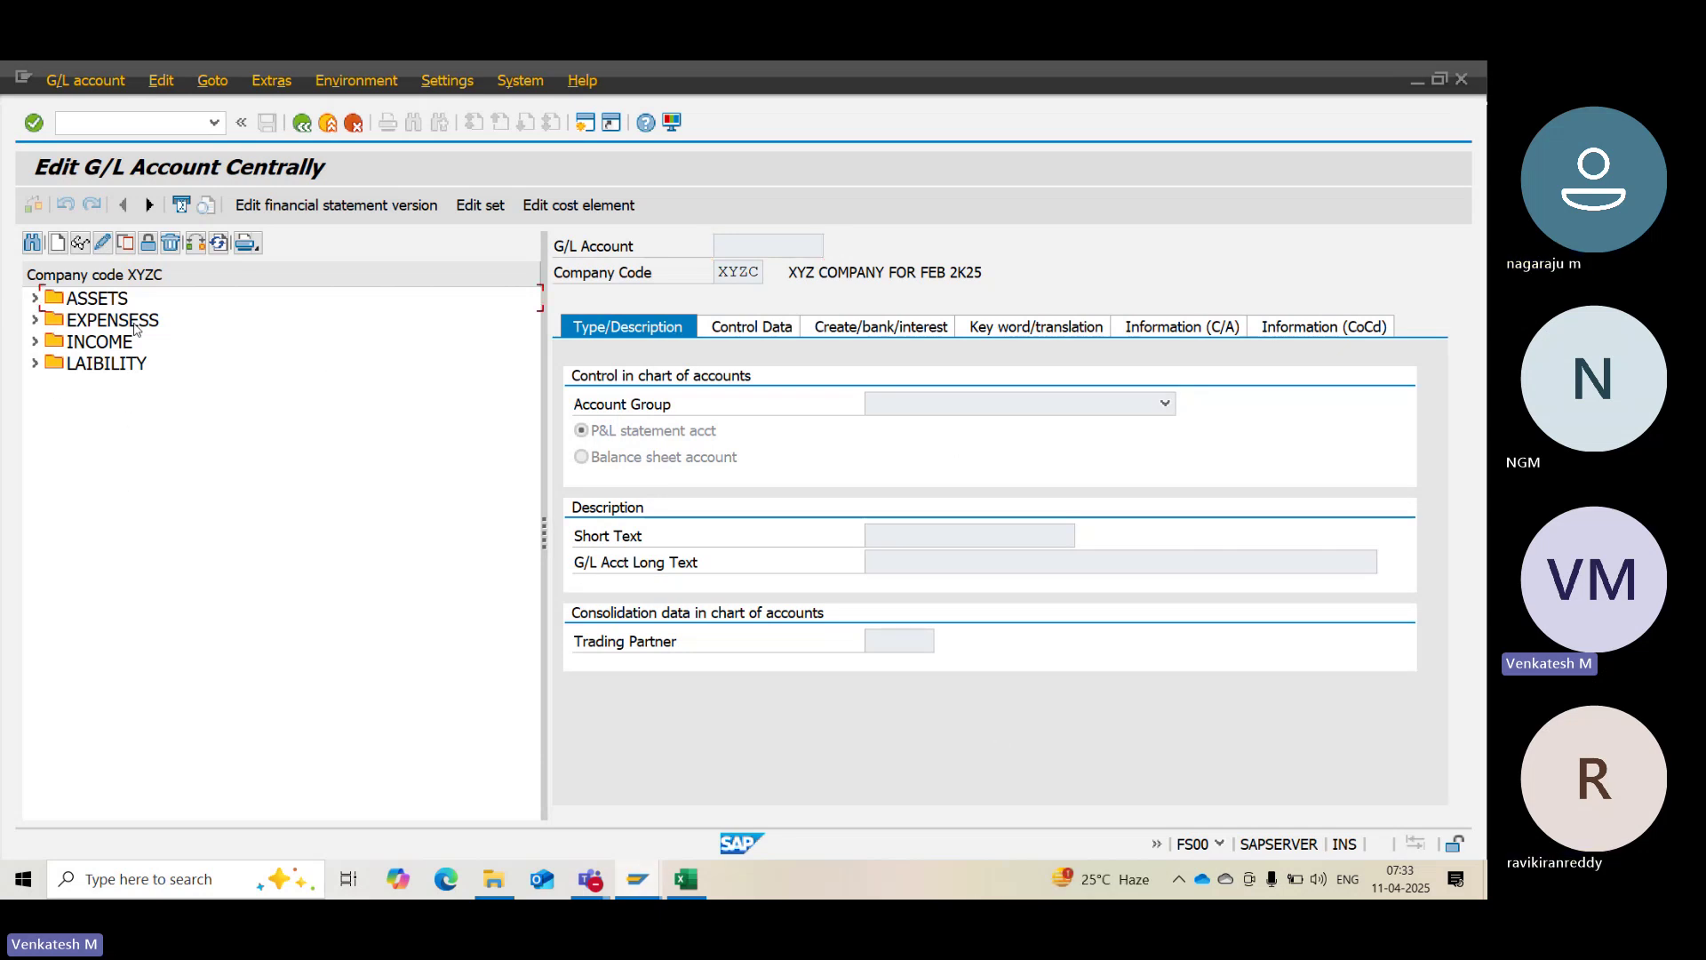
left_click(42, 304)
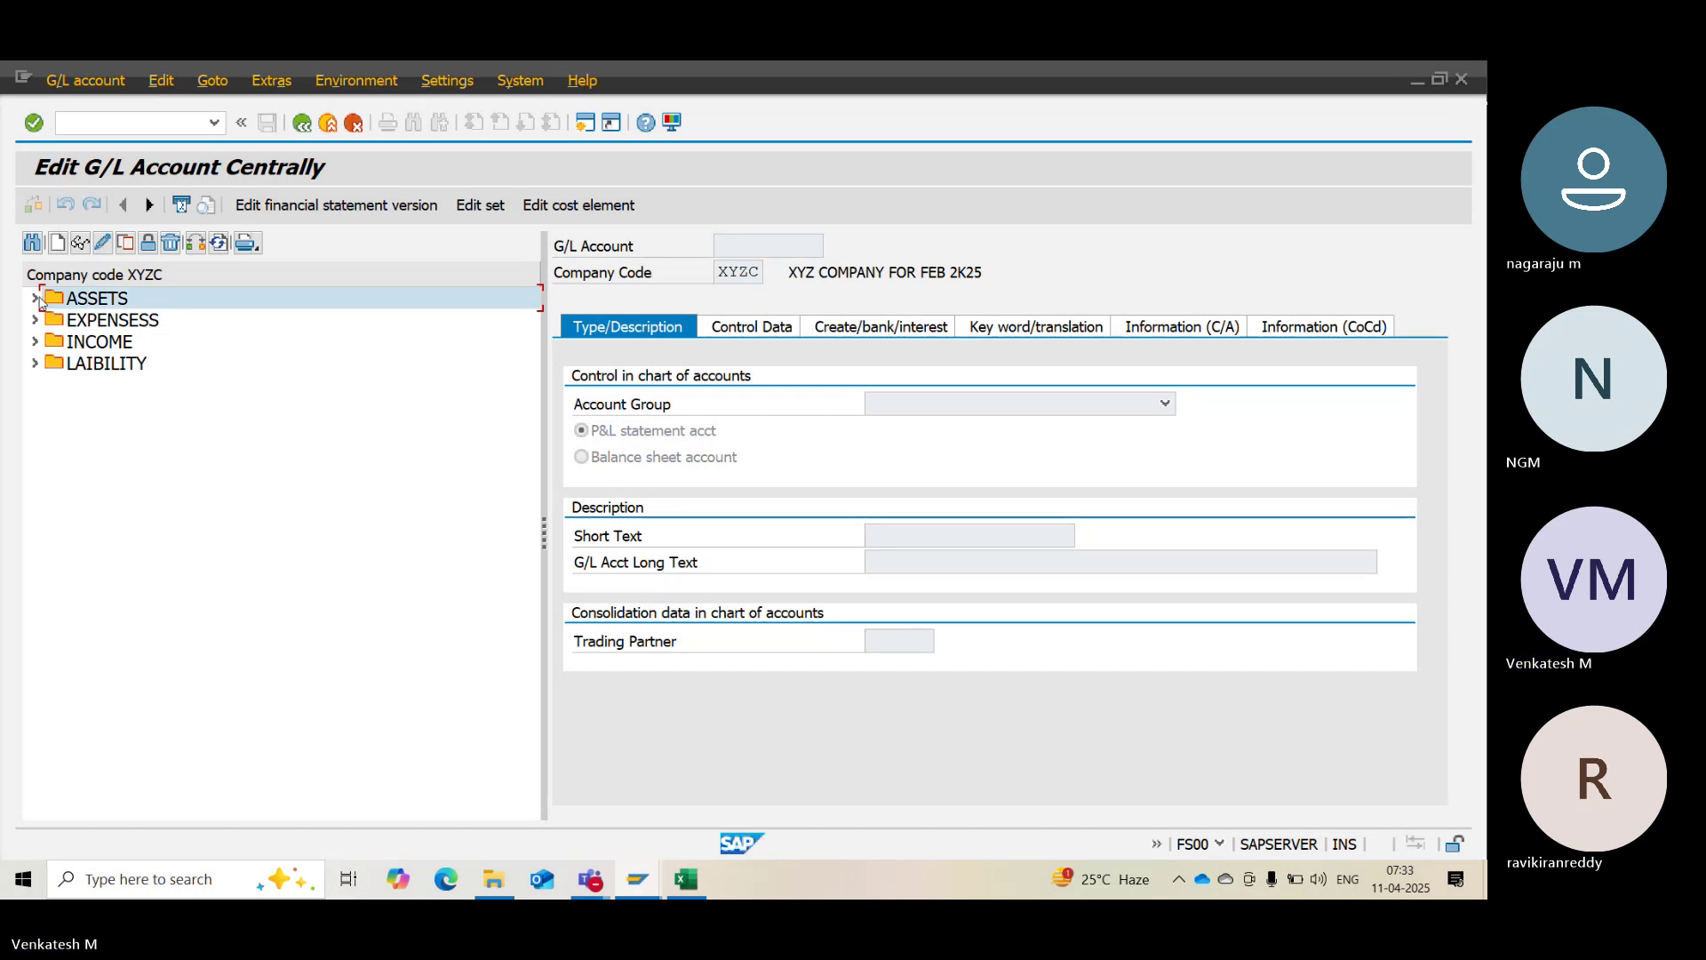
left_click(34, 299)
left_click(34, 300)
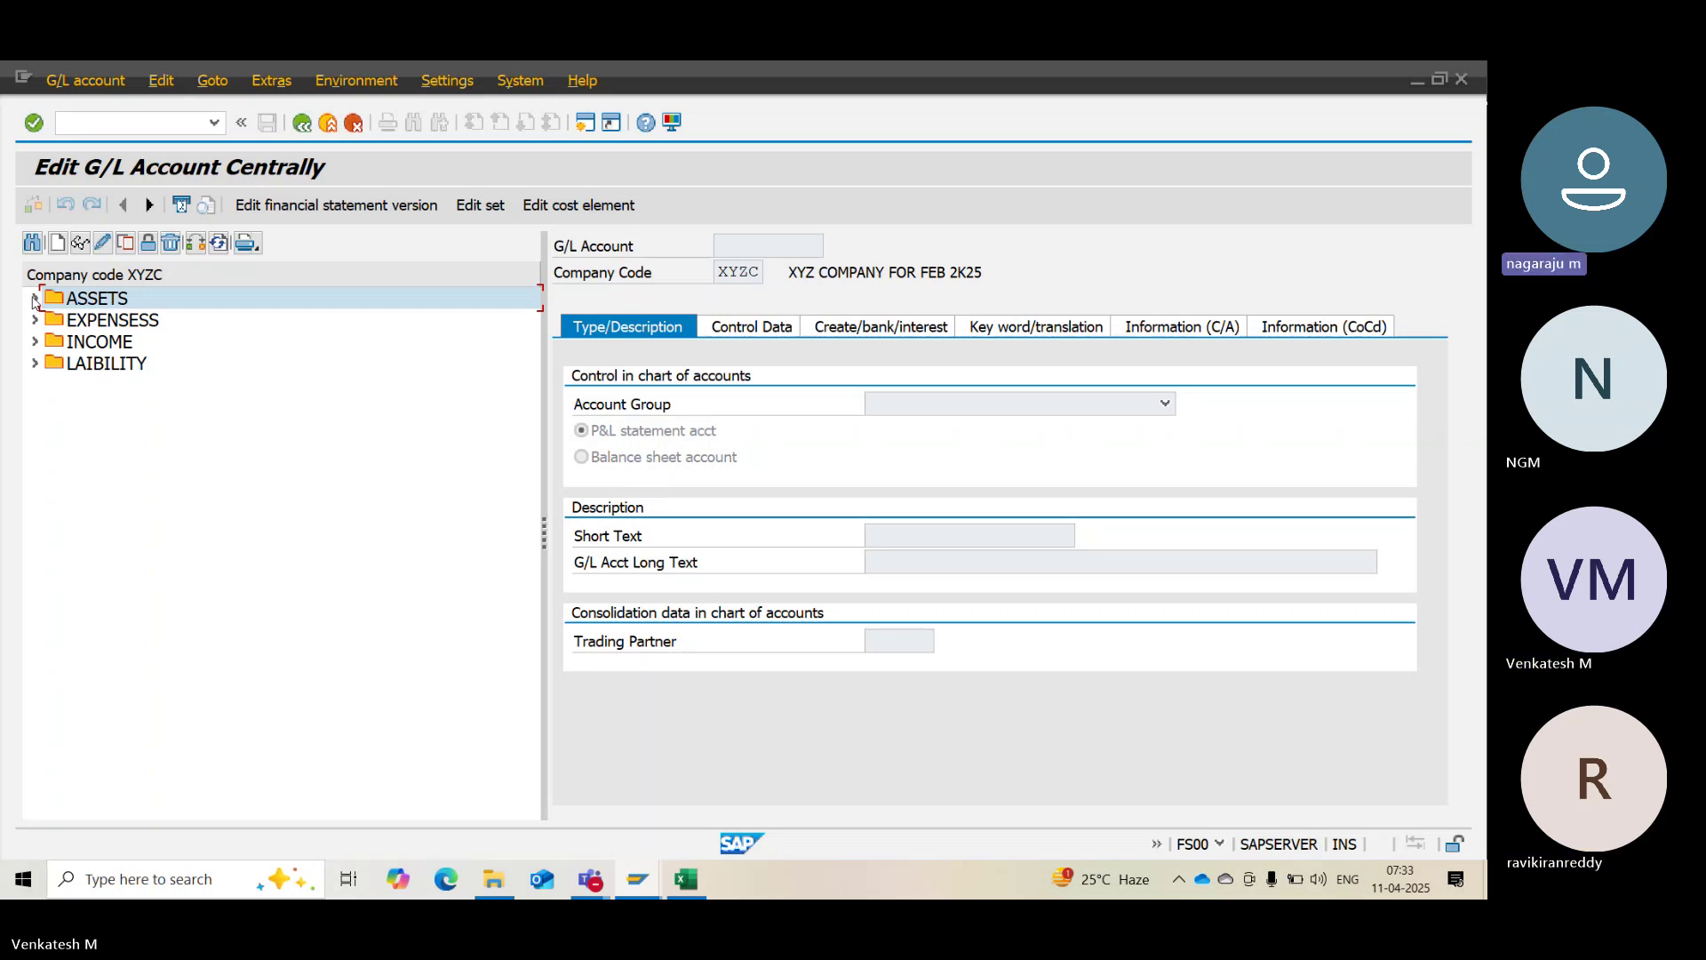
left_click(34, 364)
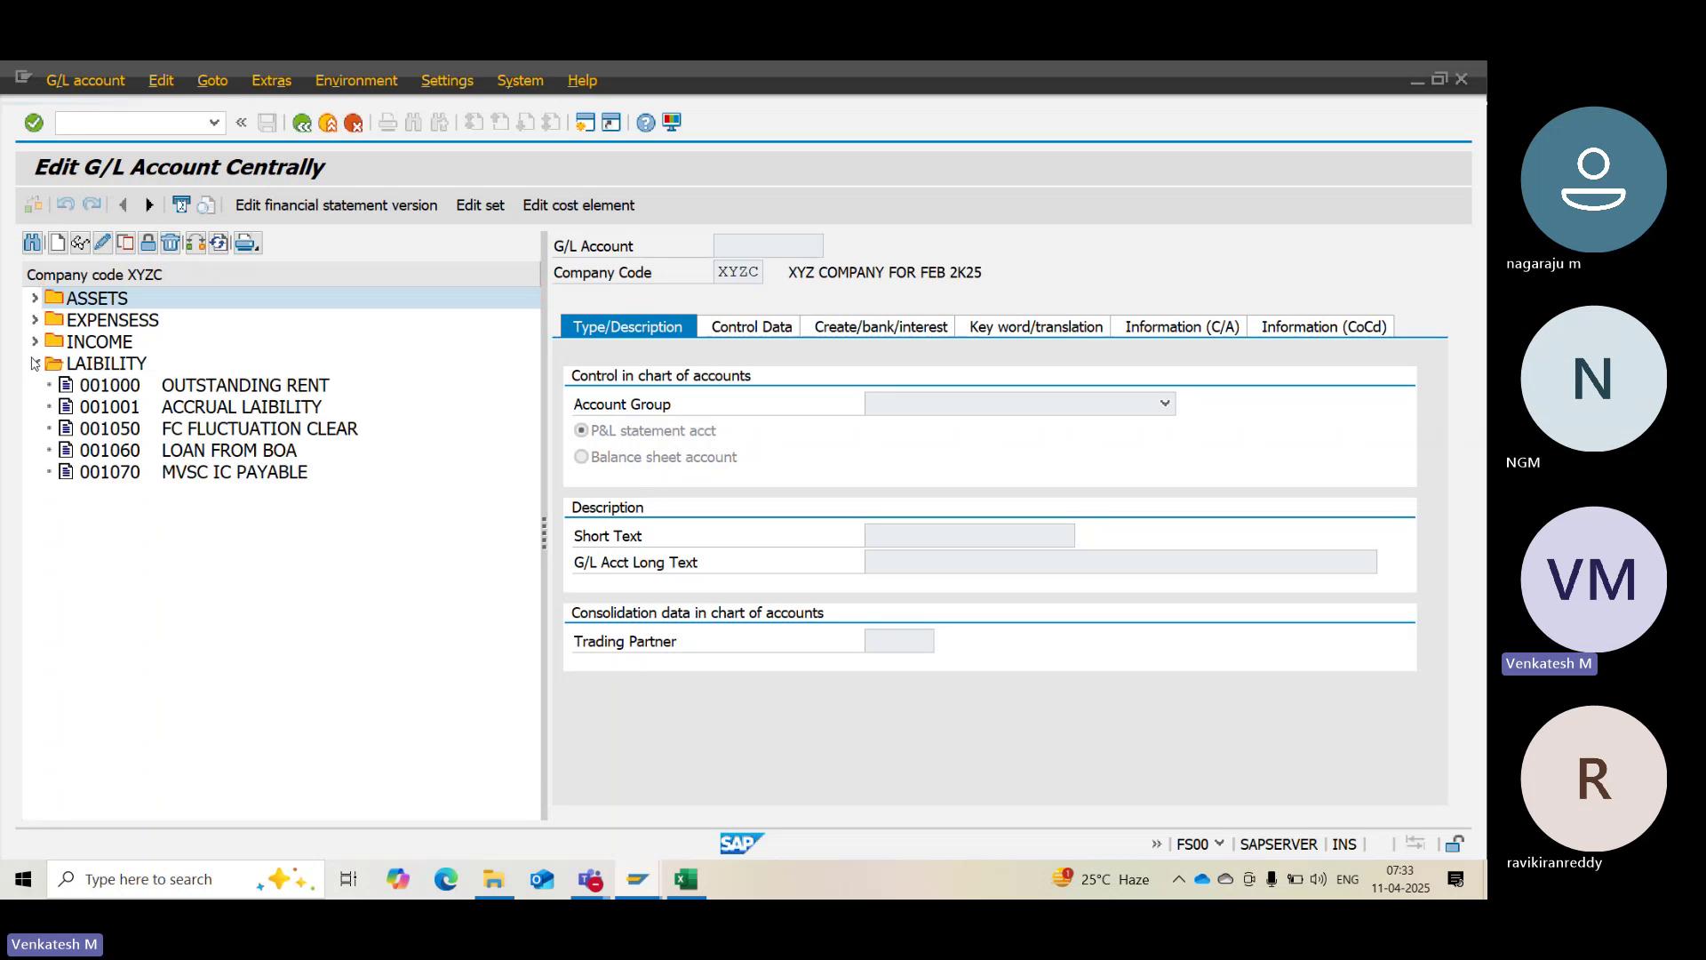
left_click(56, 242)
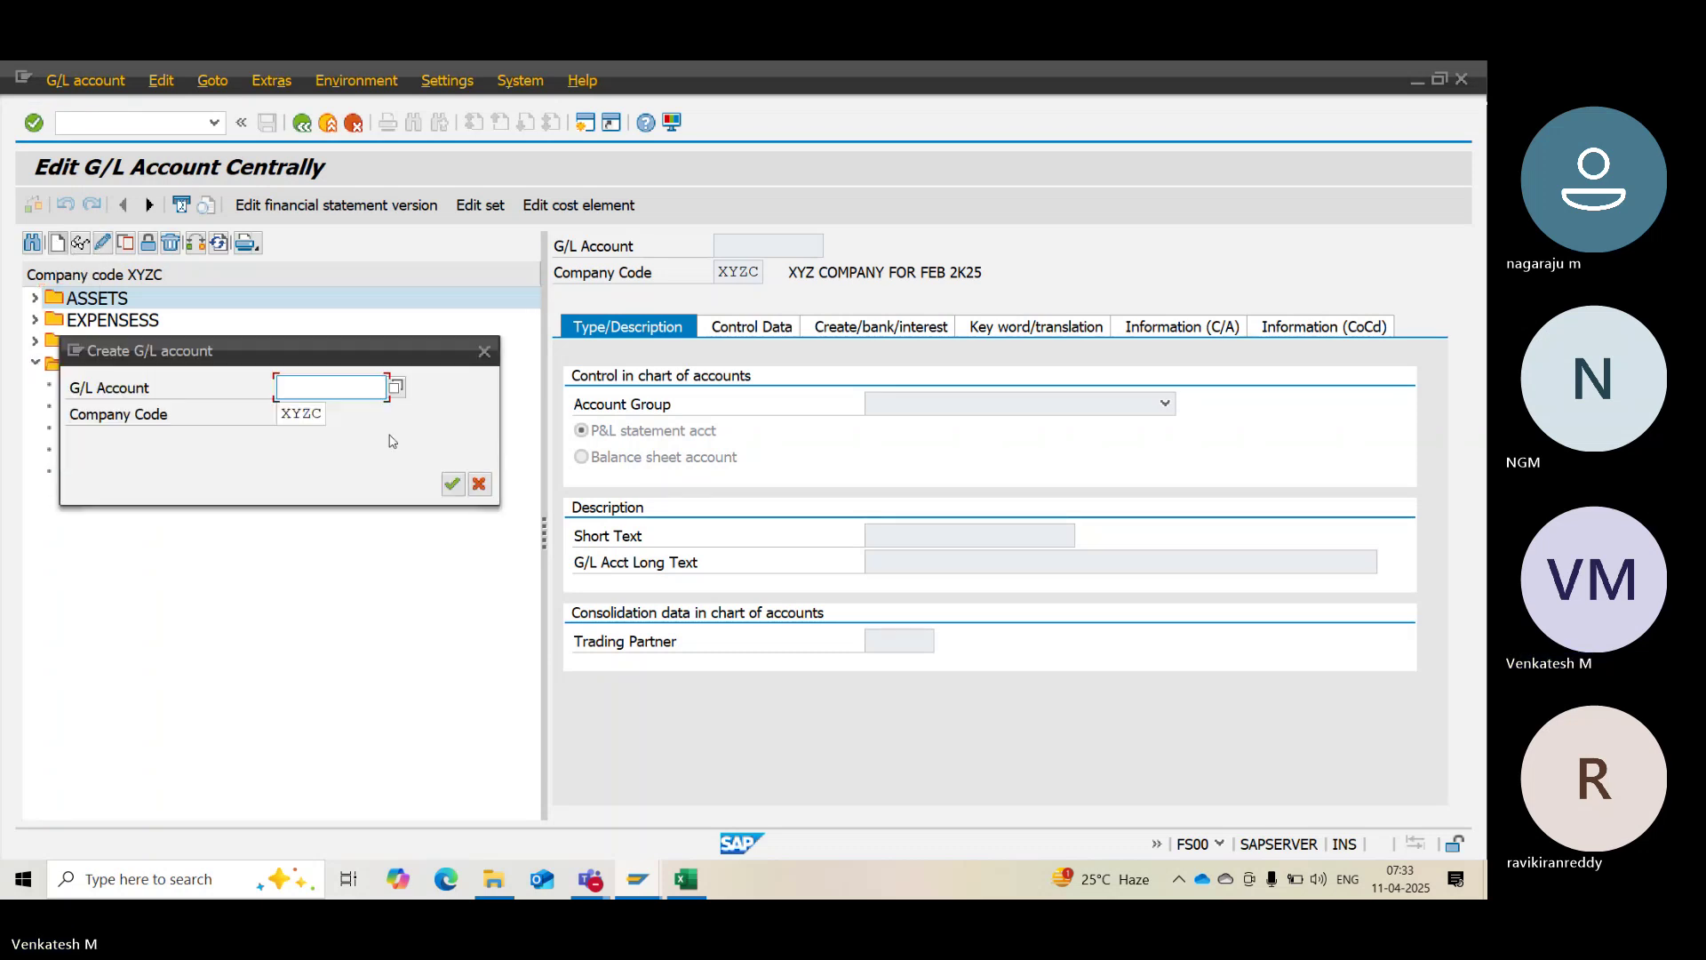
type("1002")
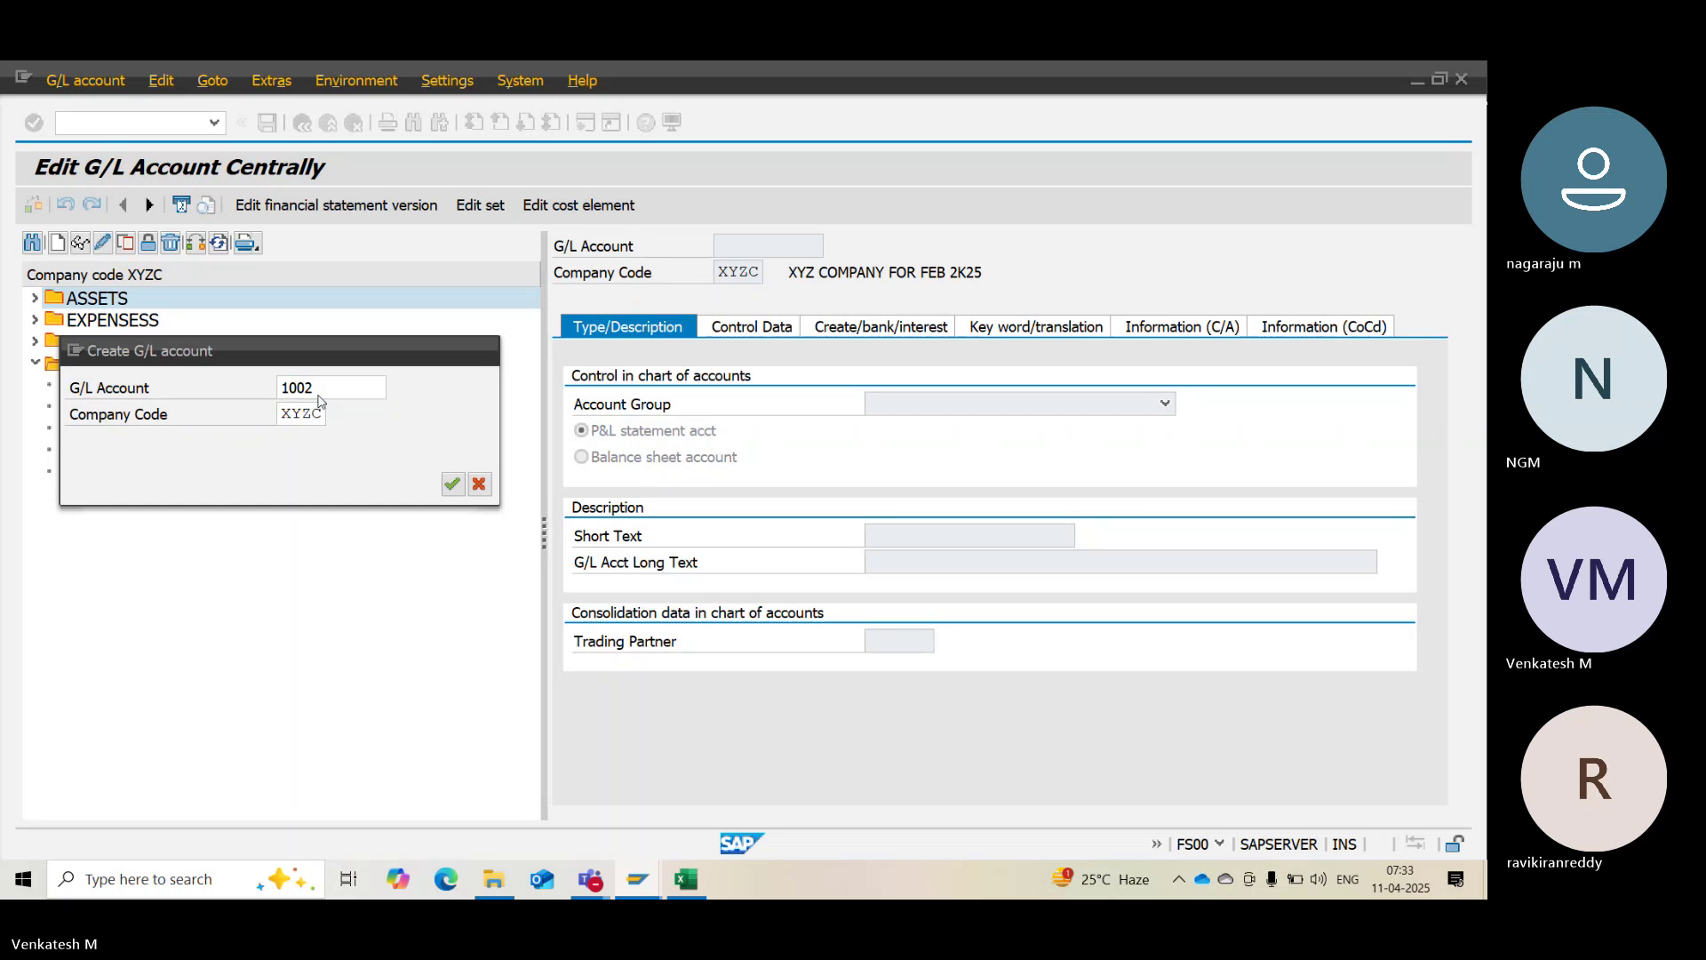
key("Return")
Assign account group LAIBILITY to the new account and classify it as a balance sheet account
left_click(903, 417)
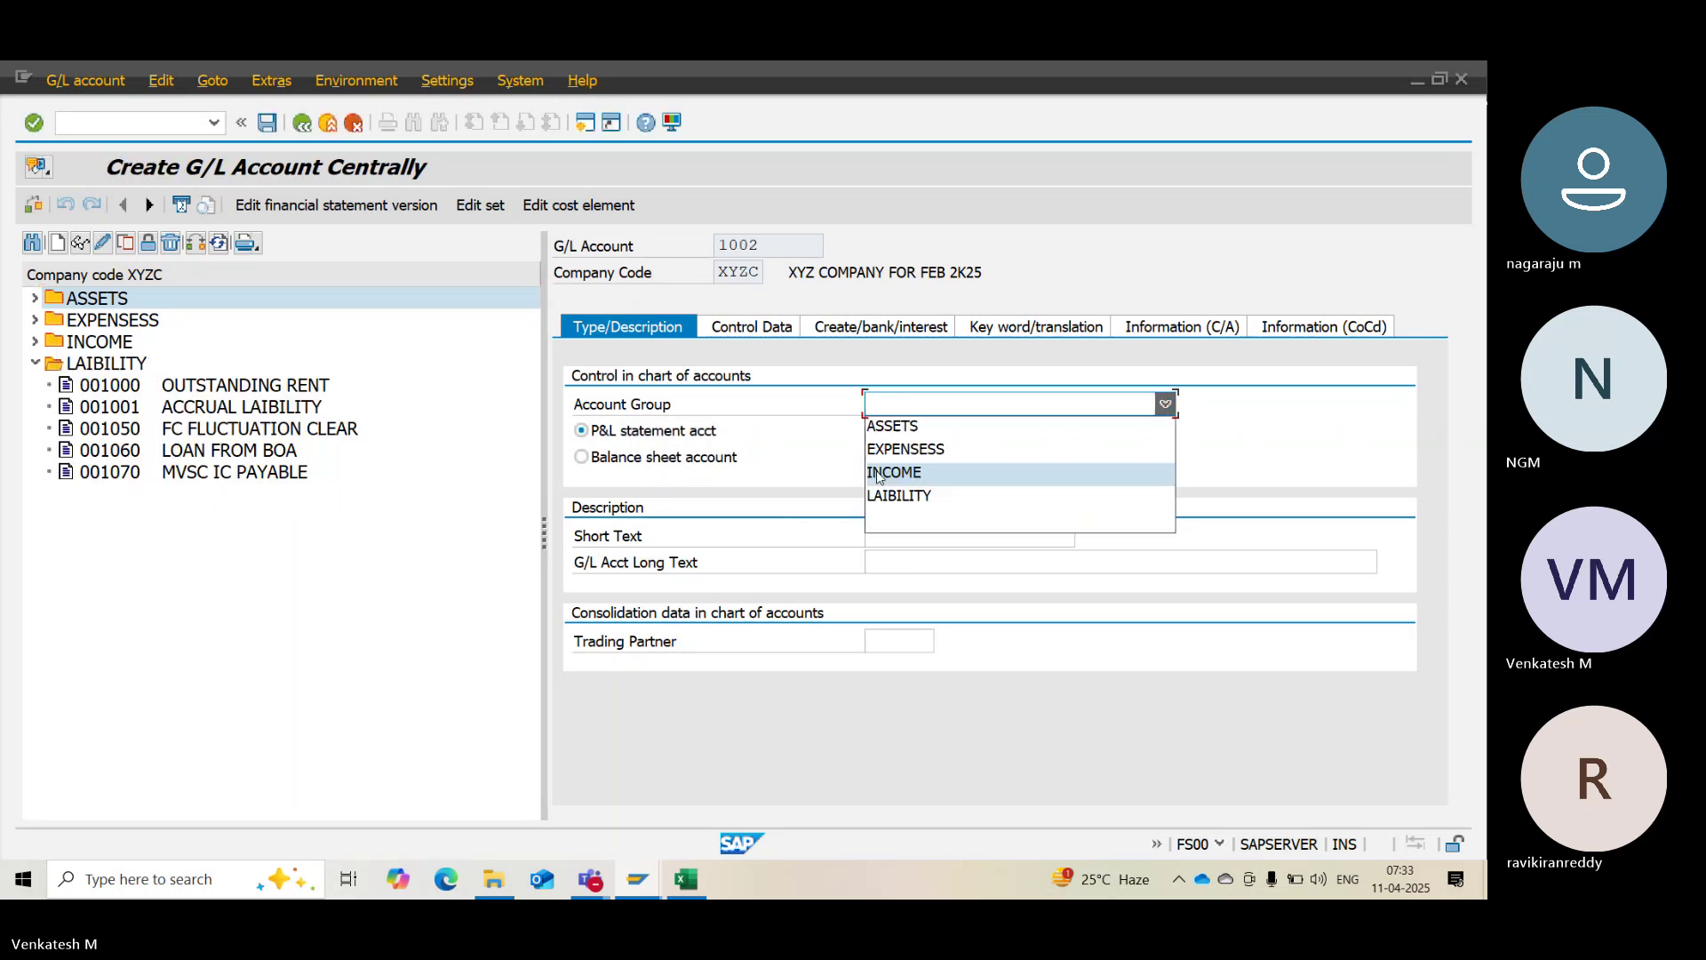
left_click(900, 476)
left_click(899, 404)
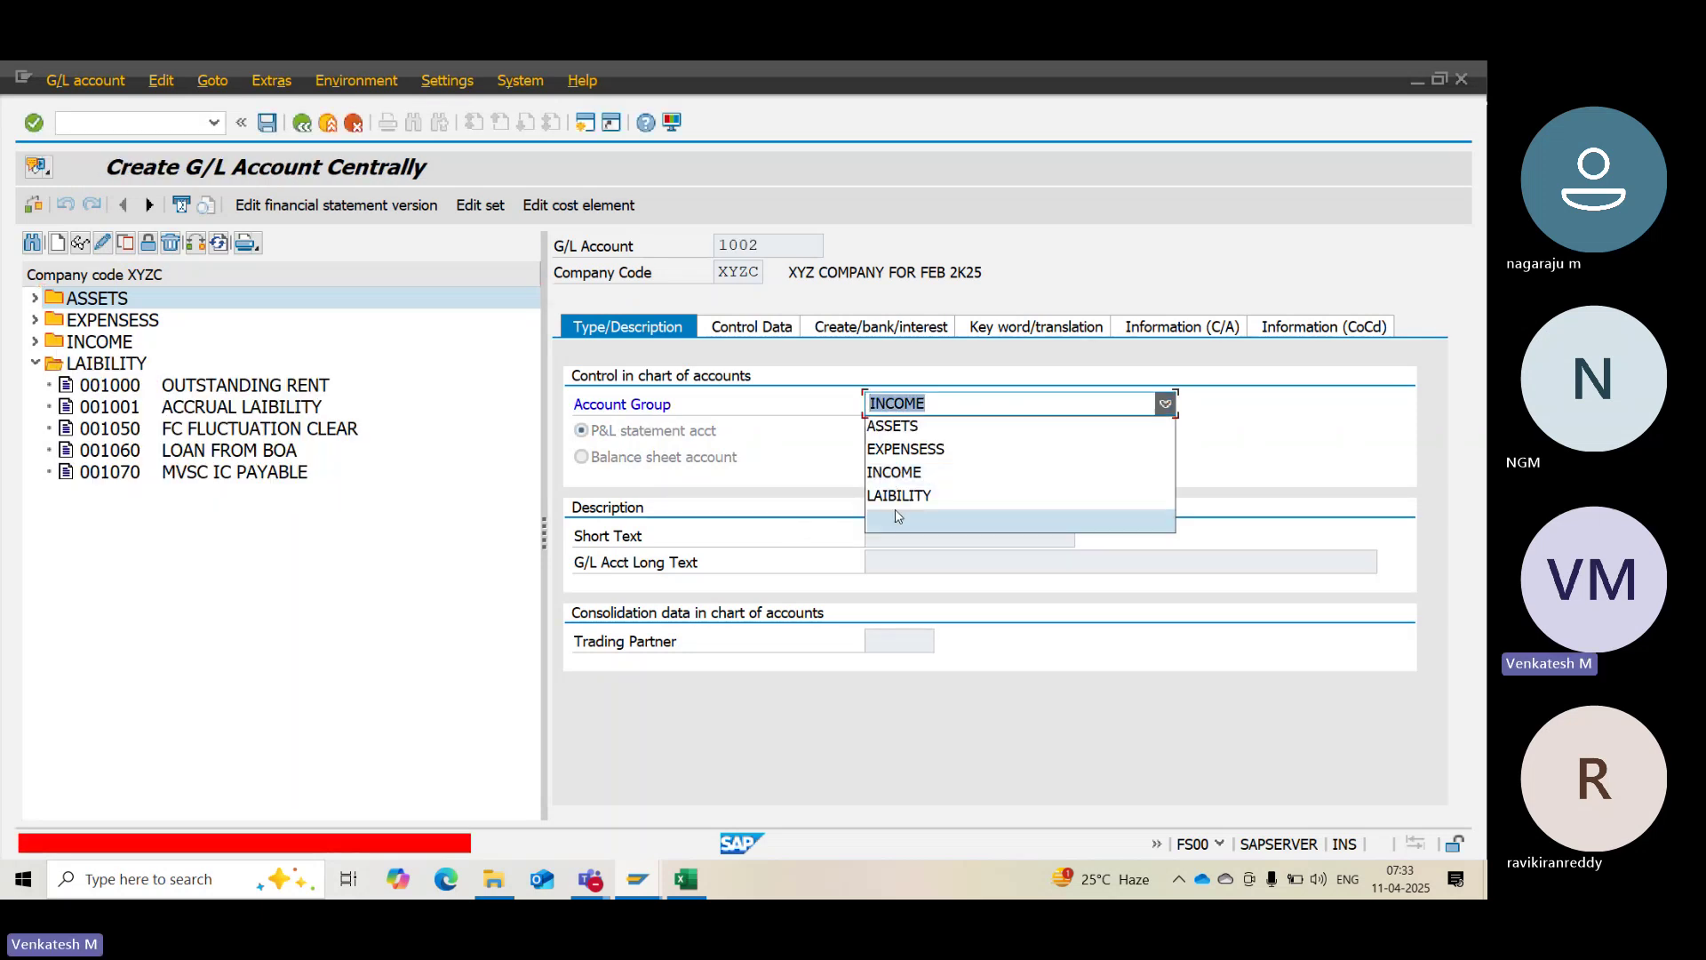
left_click(897, 495)
left_click(625, 458)
left_click(869, 405)
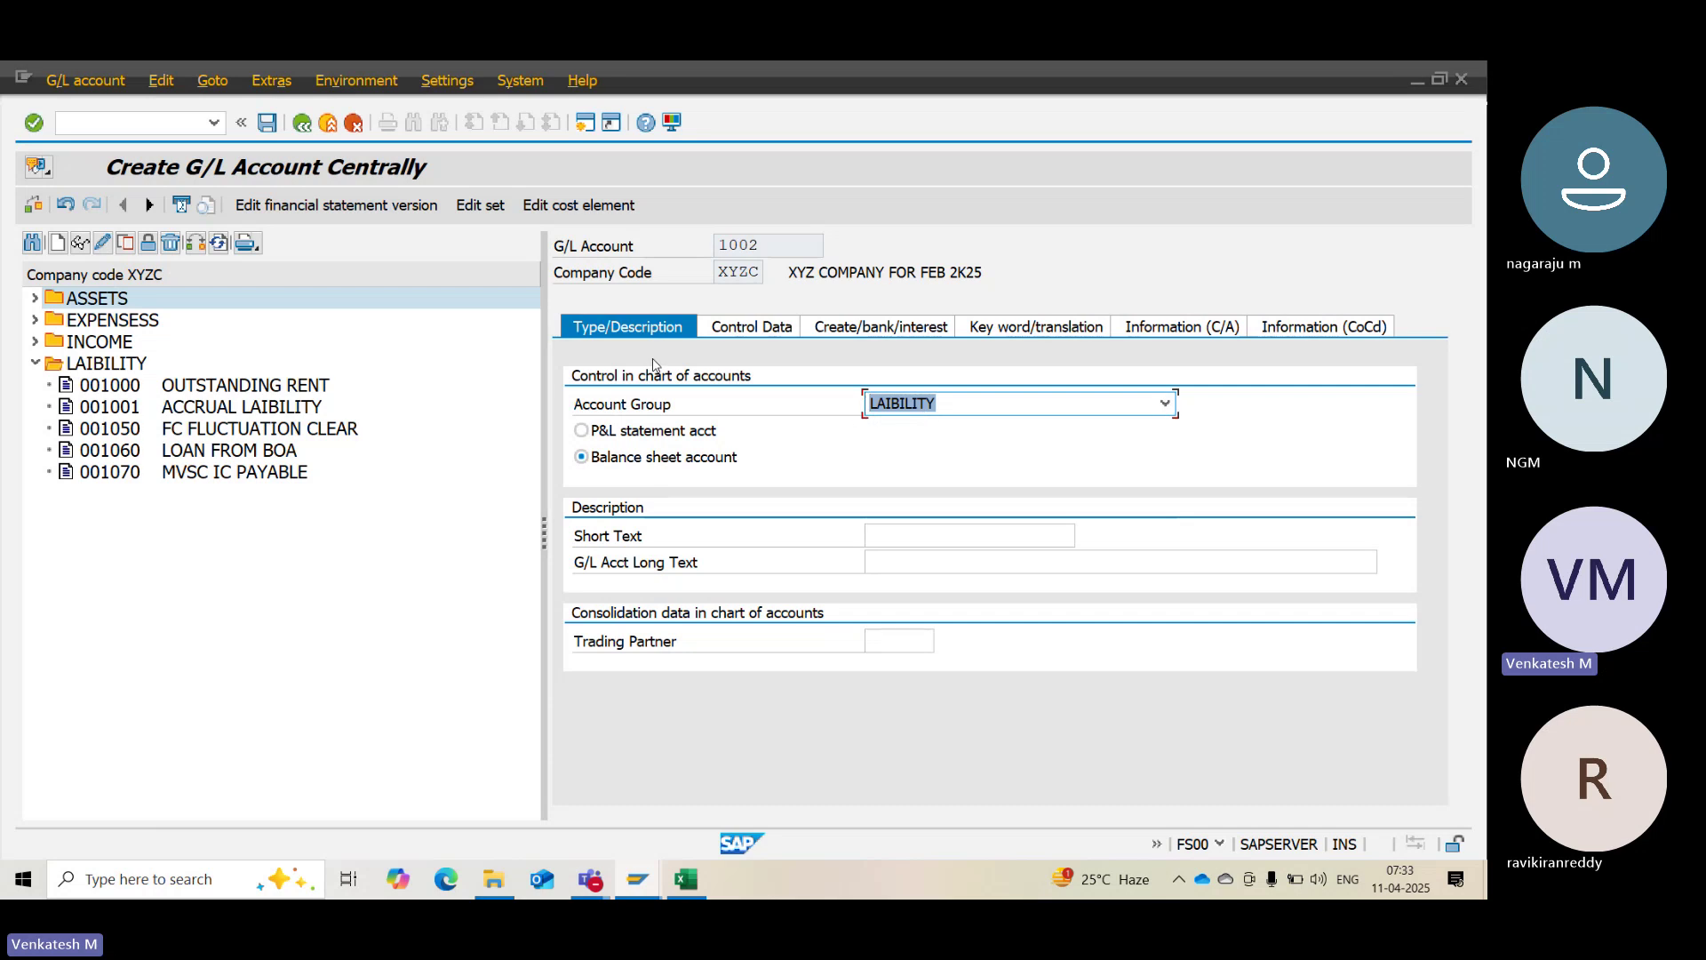
Enter the short text "SUNDRY CREDITOR A/C" and the long text "SUNDRY CREDITOR ACCOUNT"
left_click(877, 538)
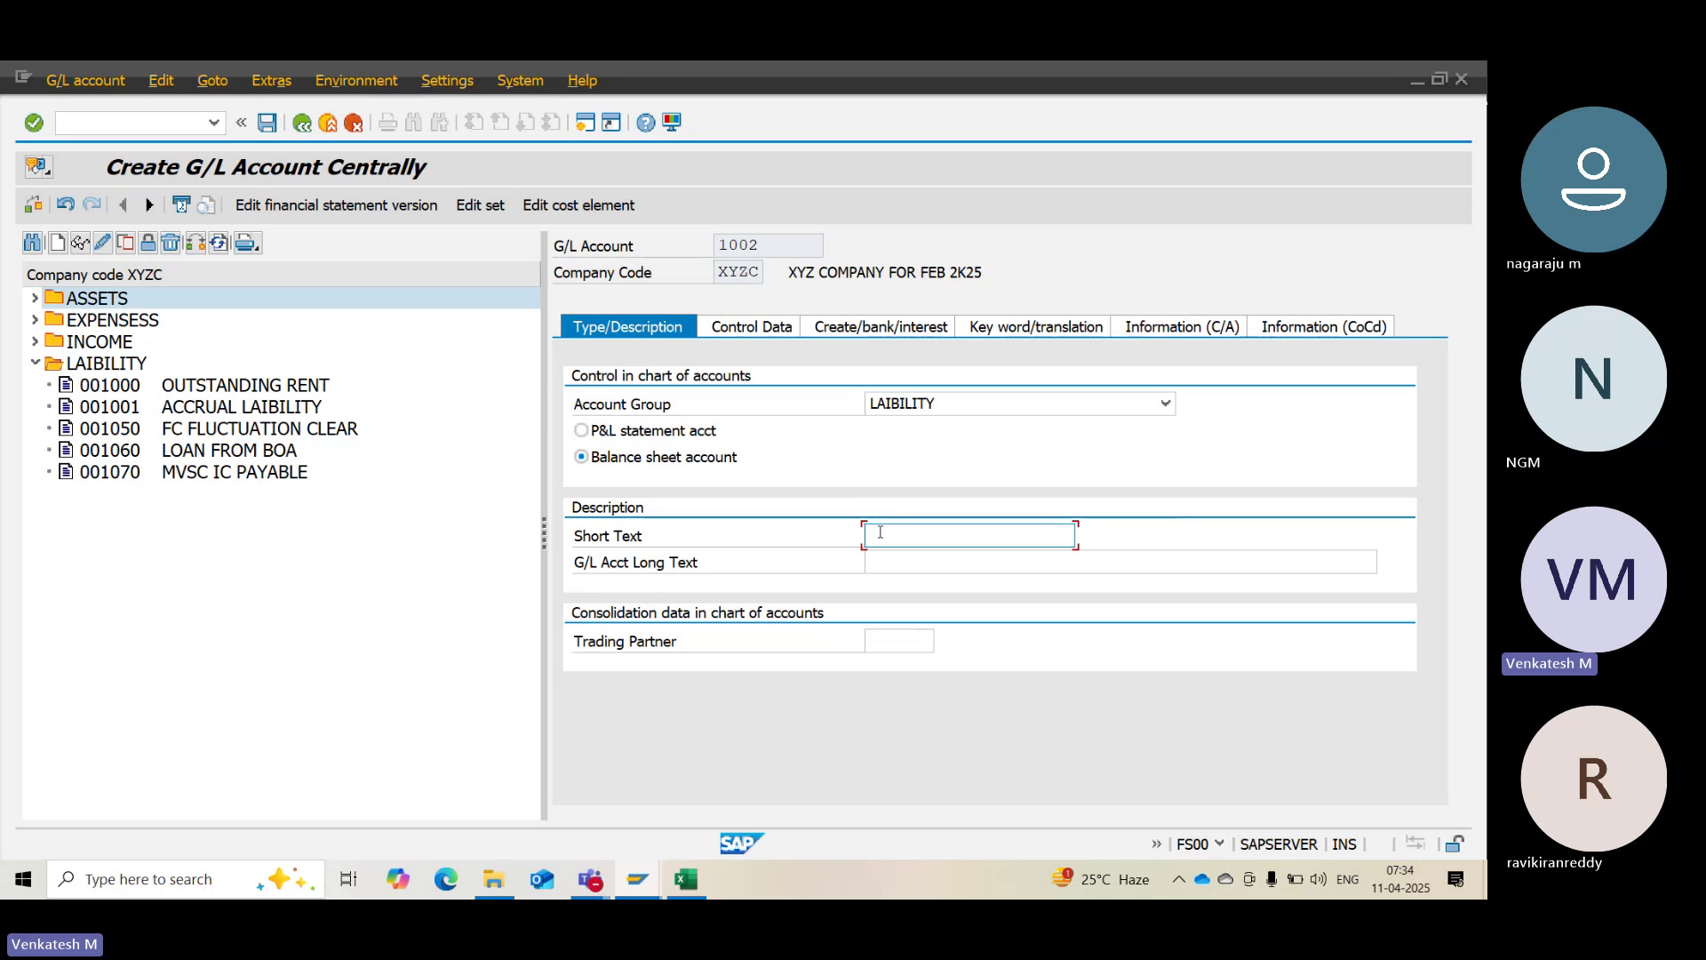
type("SUNDRY CREDITOR A/C")
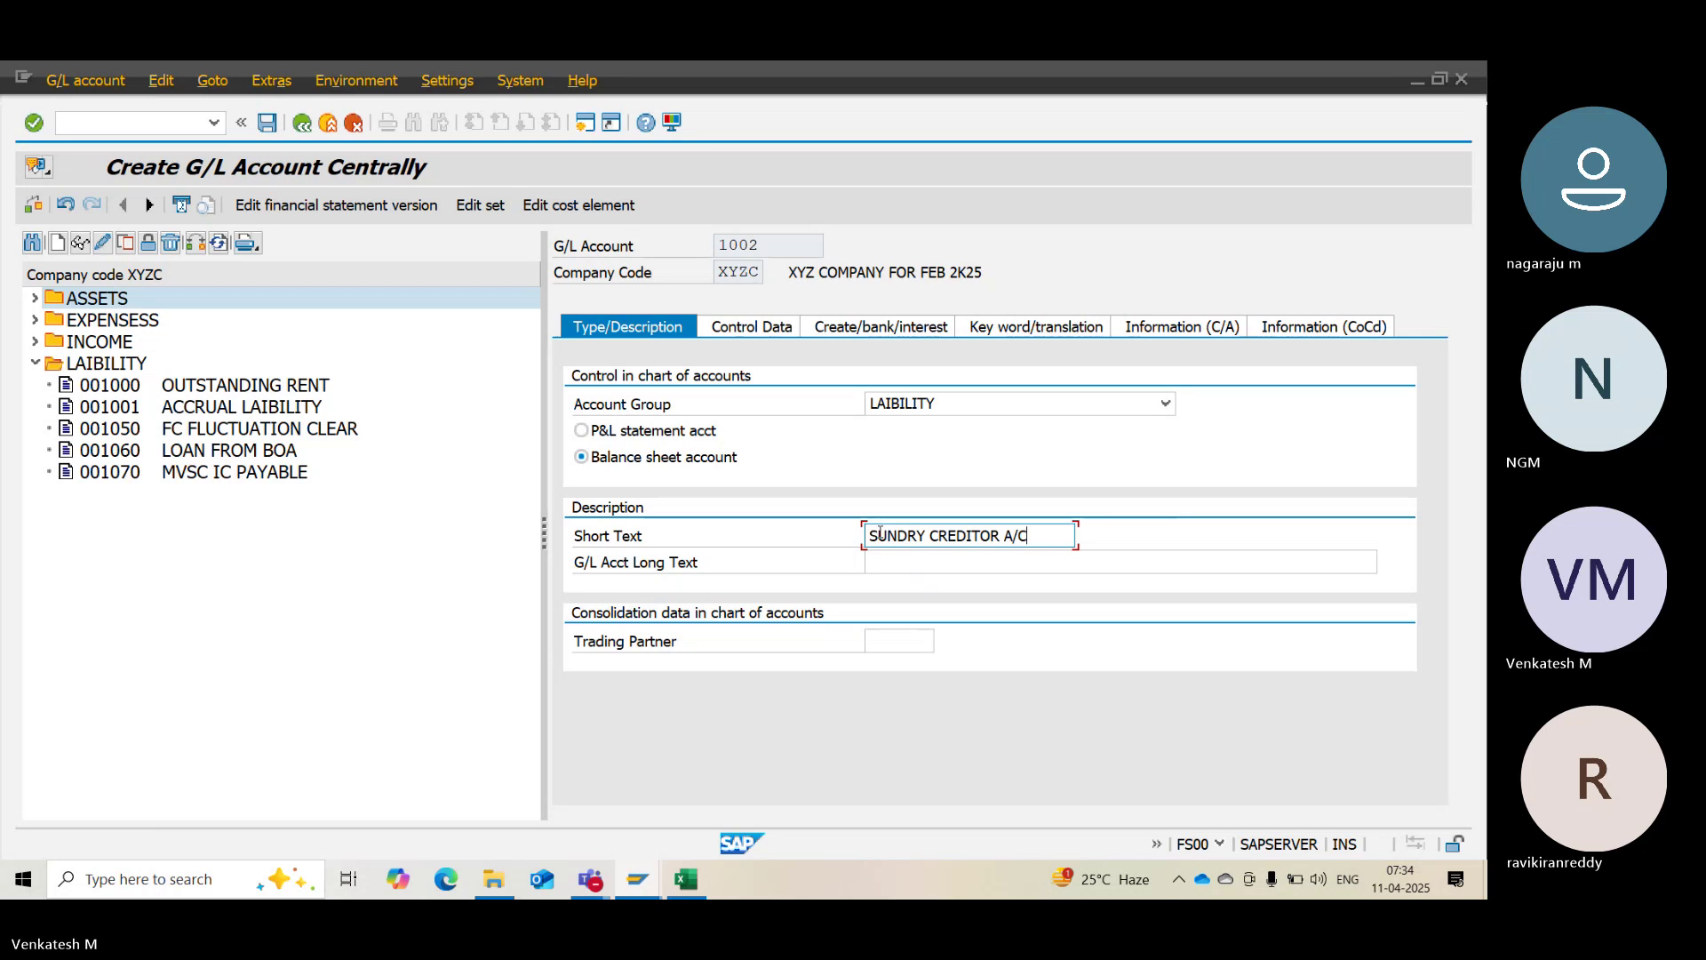
key("Tab")
type("SUNDRY")
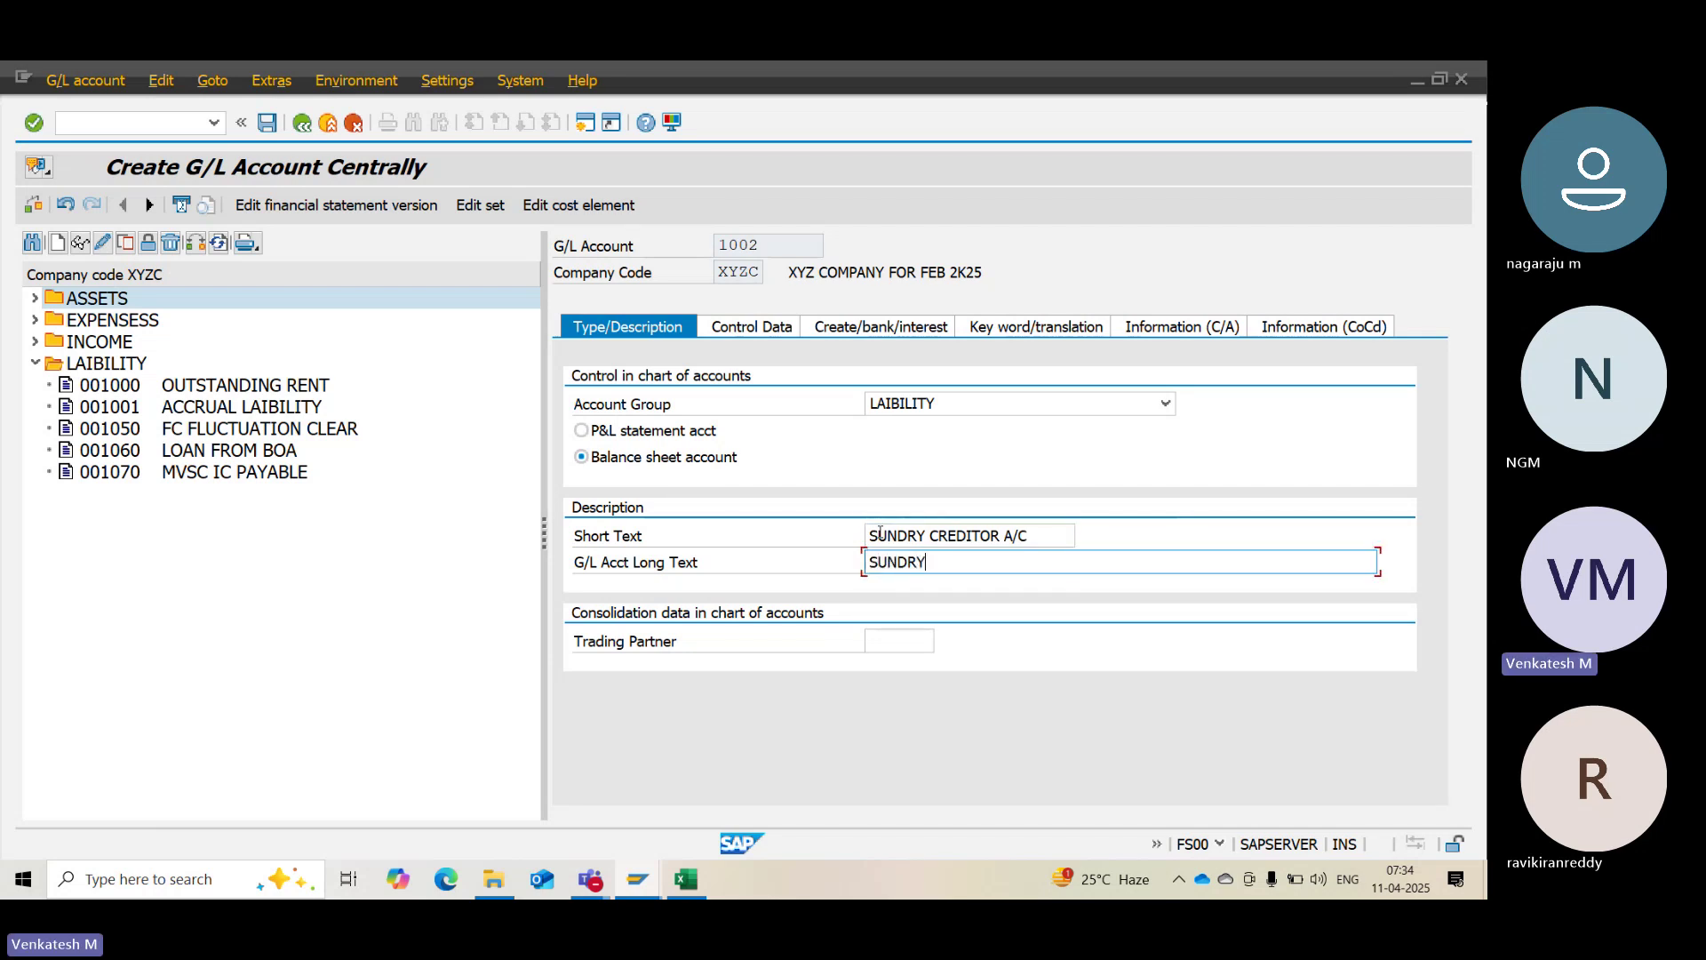
type(" CREDITOR ACC")
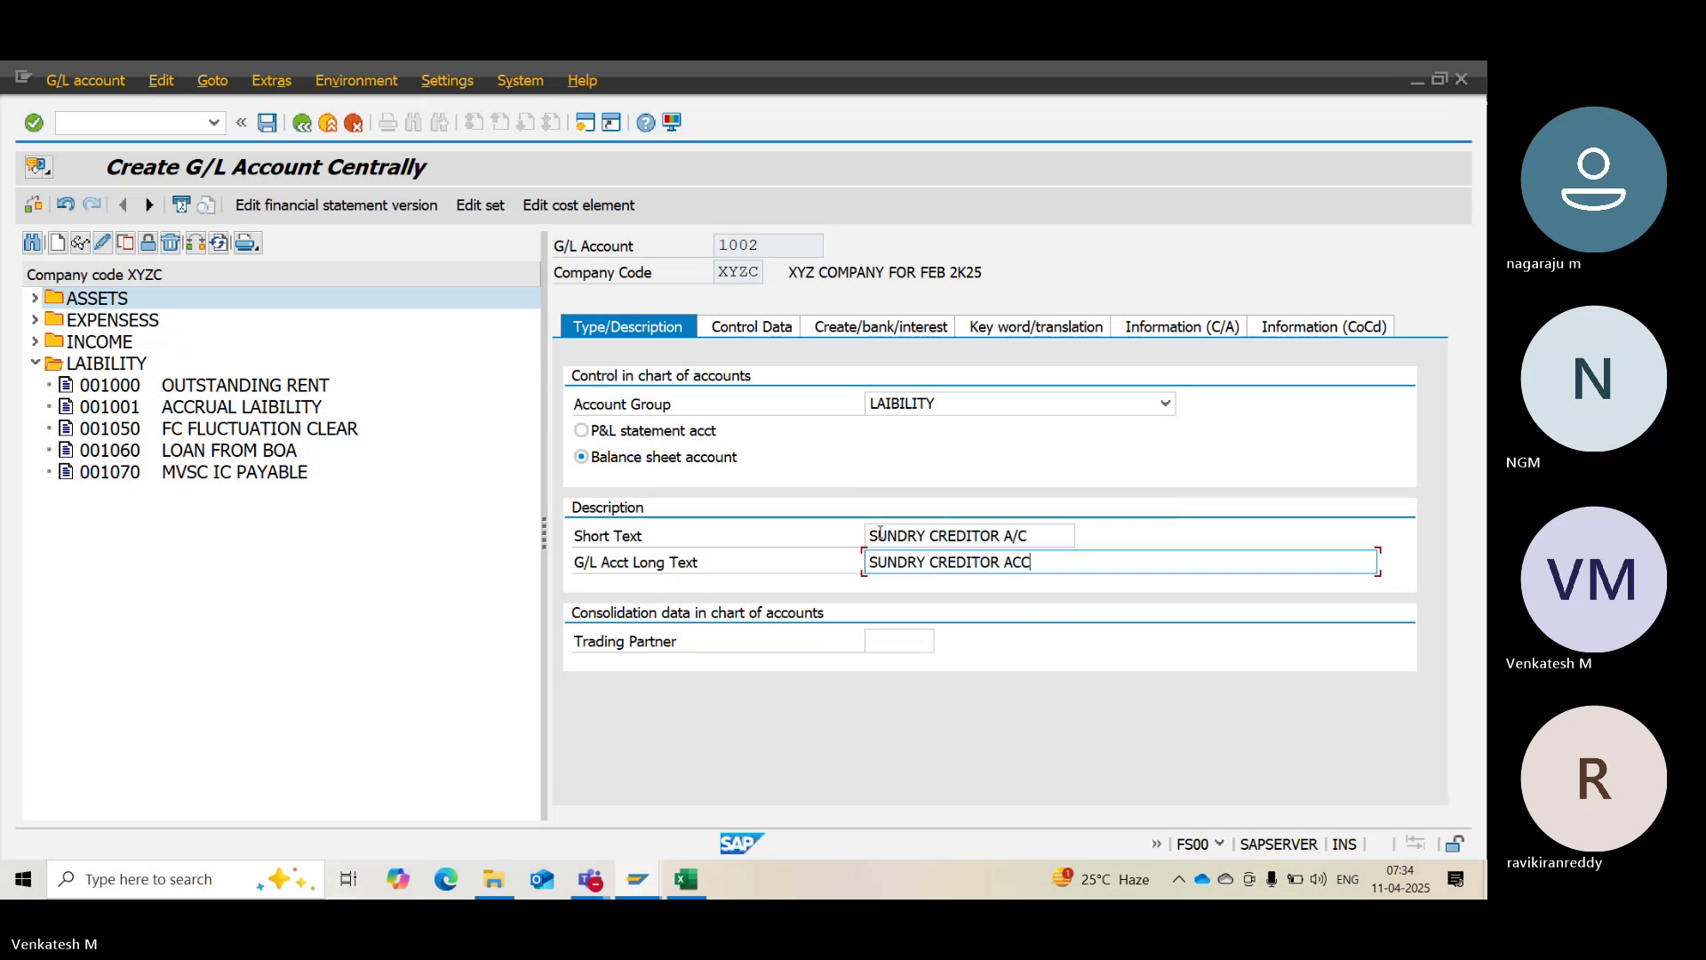
type("OUNT")
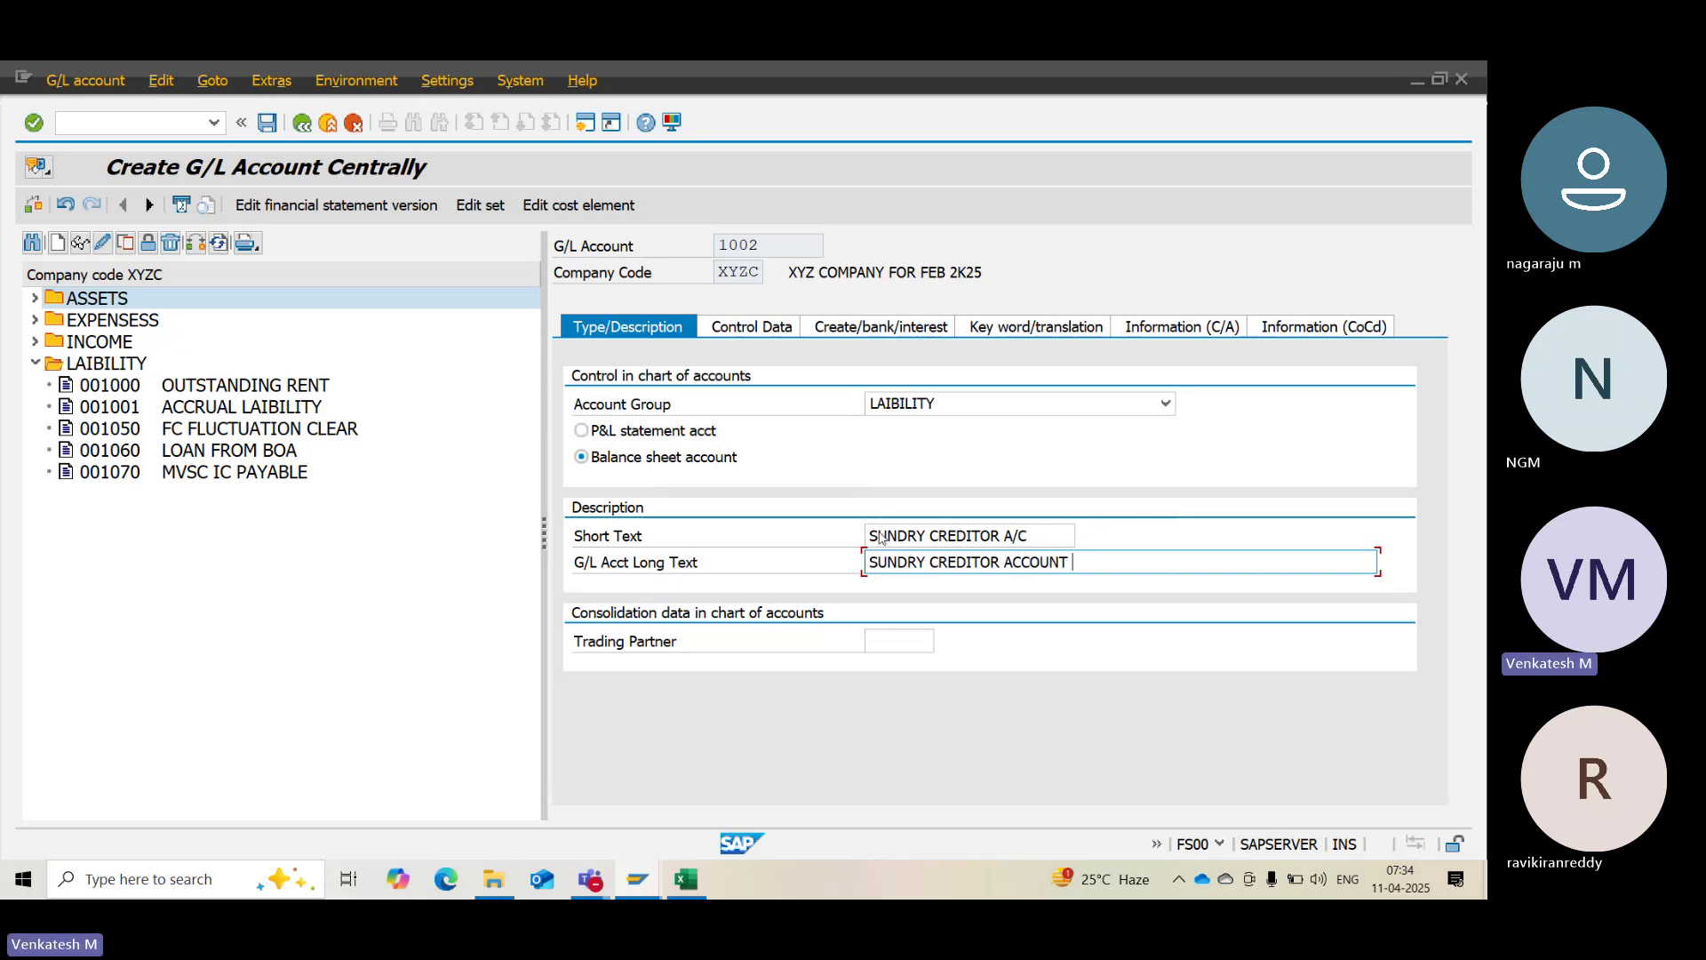
key("Return")
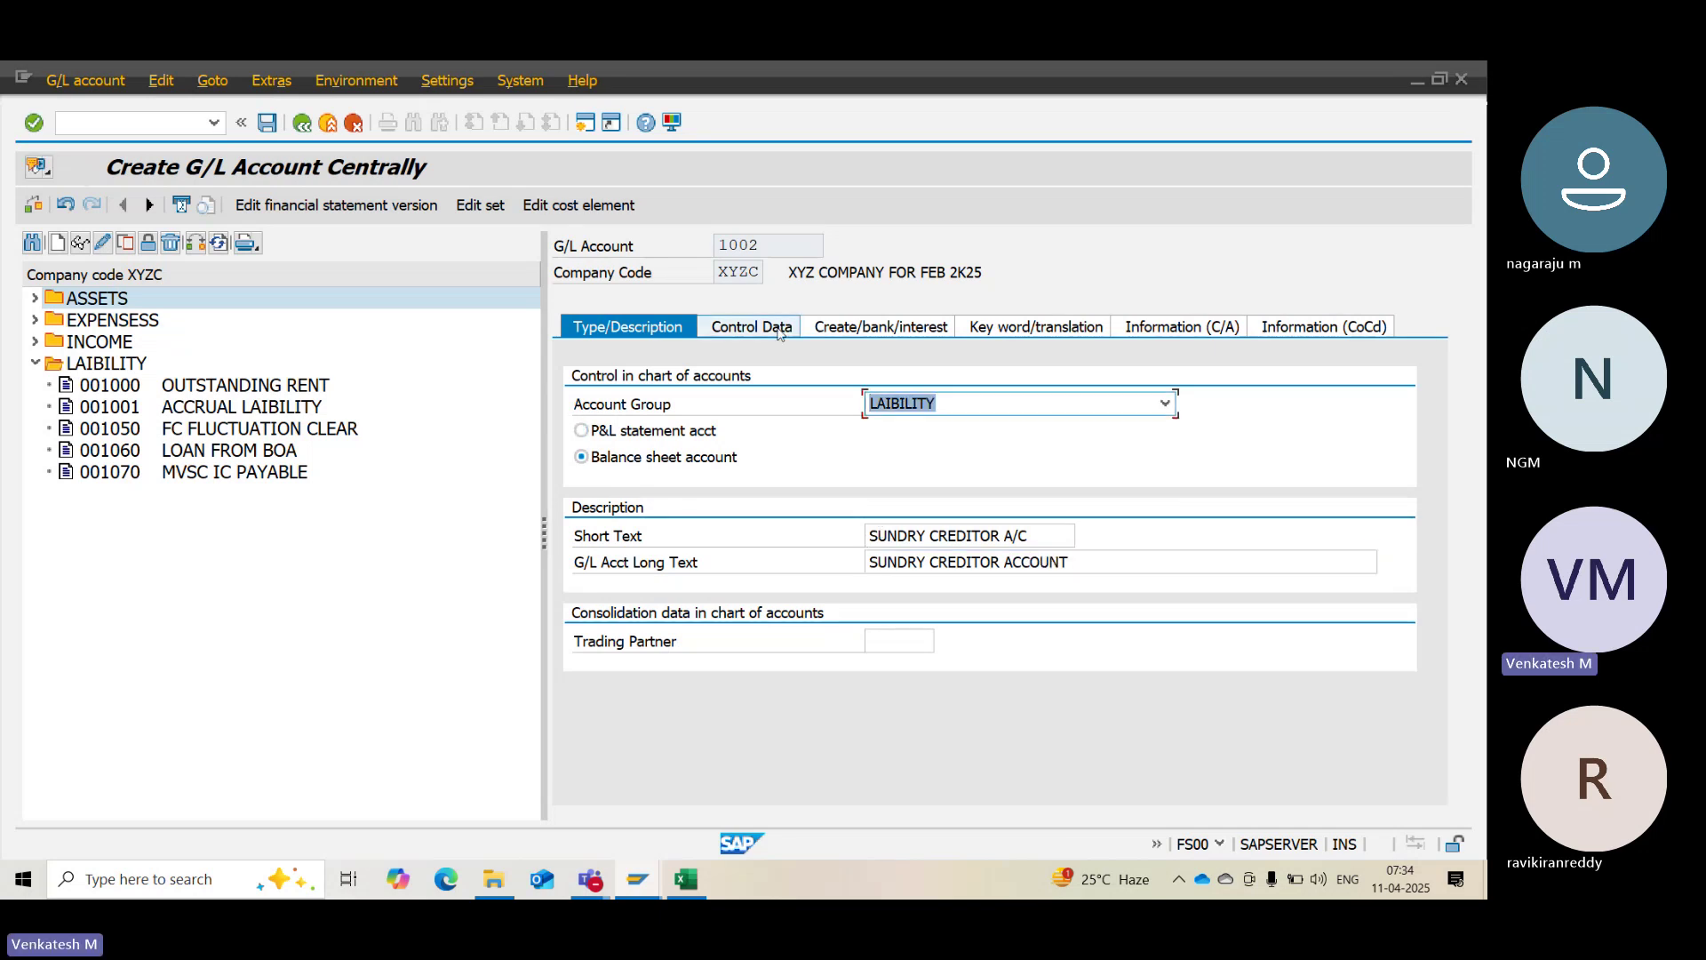
In the account's control data, enable balances in local currency only and line item display, and set the sort key to 001
left_click(751, 327)
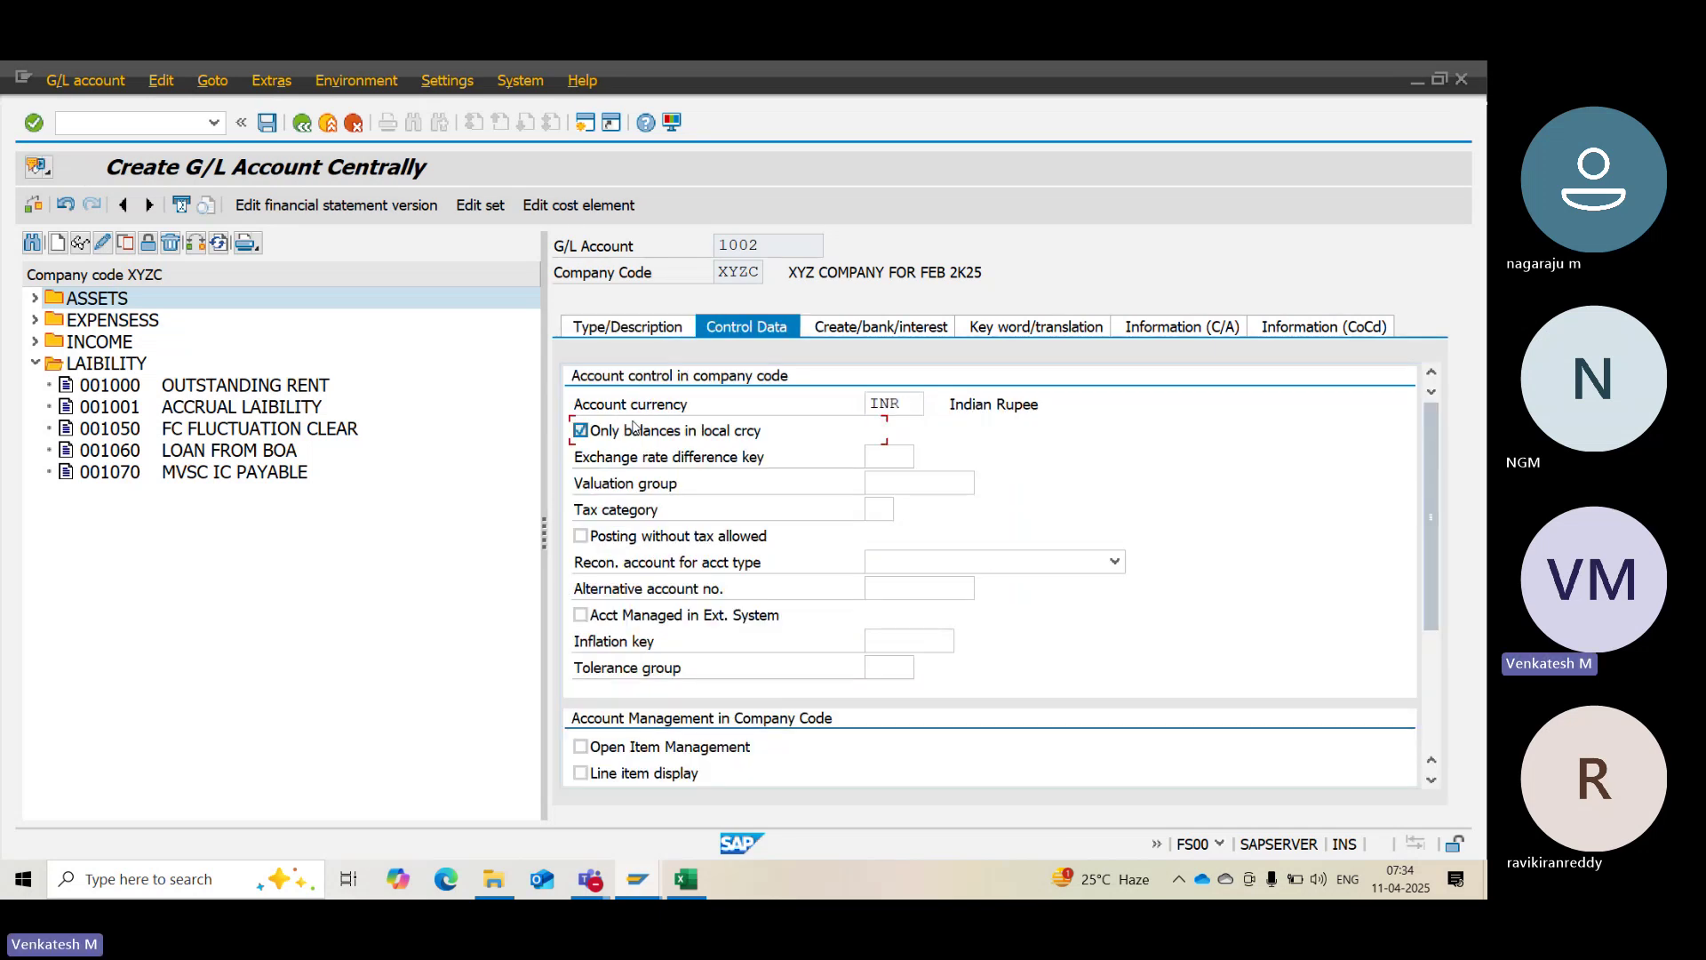
left_click(616, 773)
scroll(851, 755, "down", 3)
left_click(882, 598)
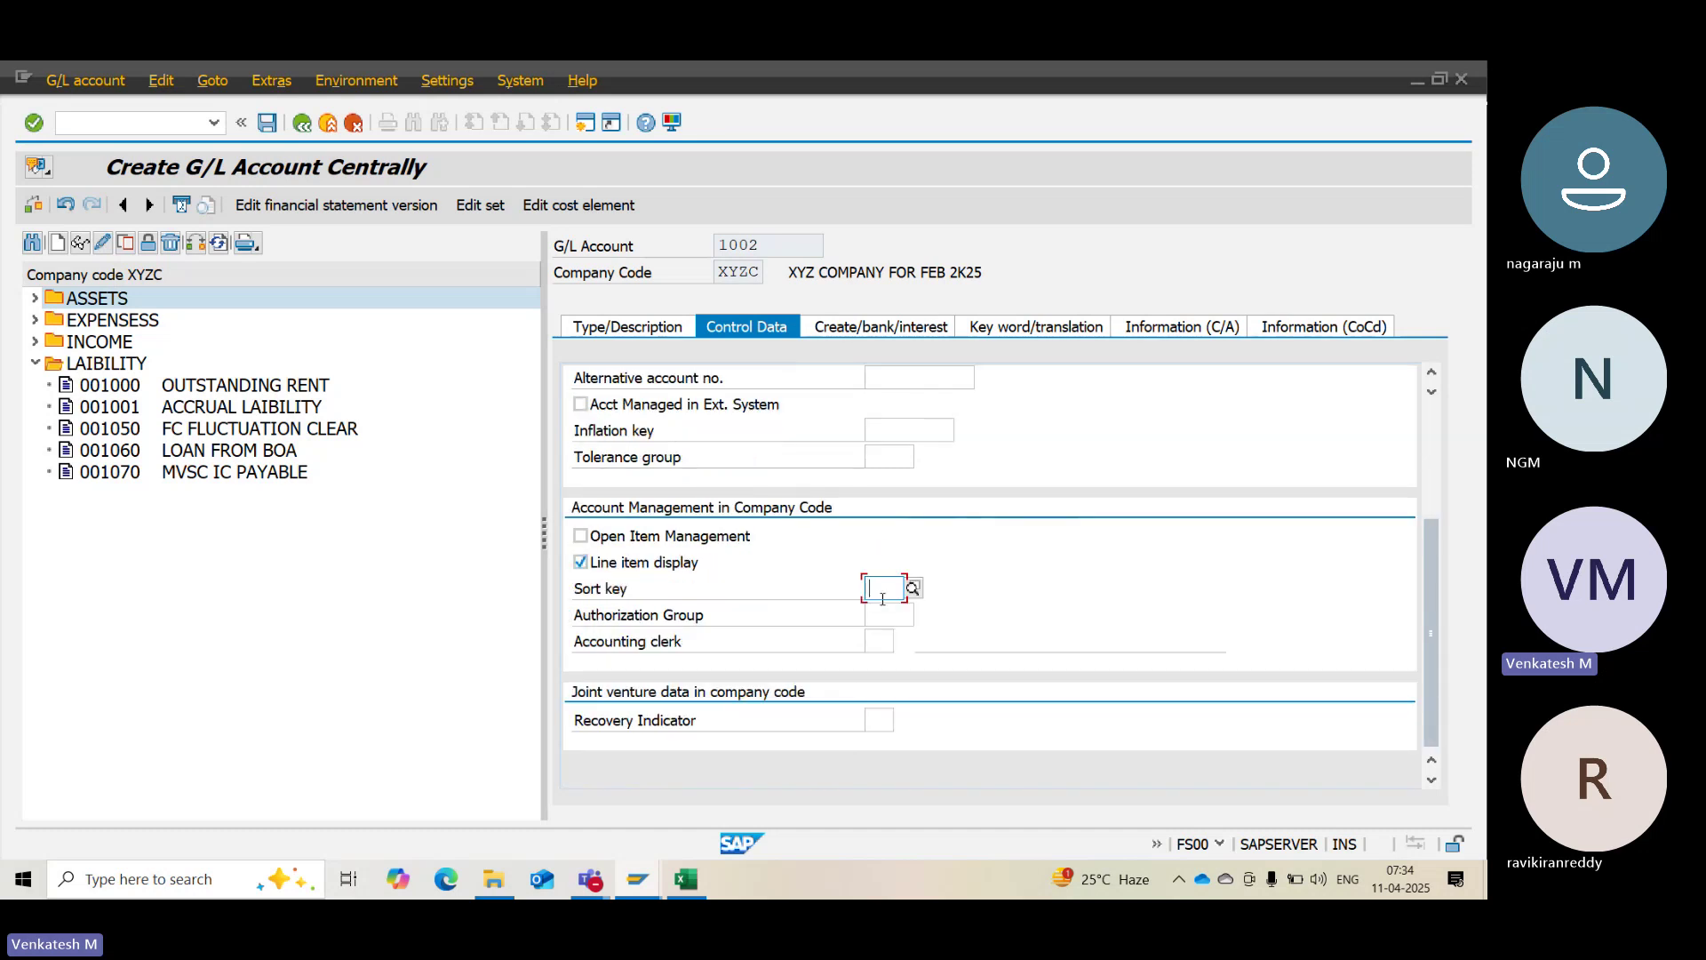
type("001")
key("Return")
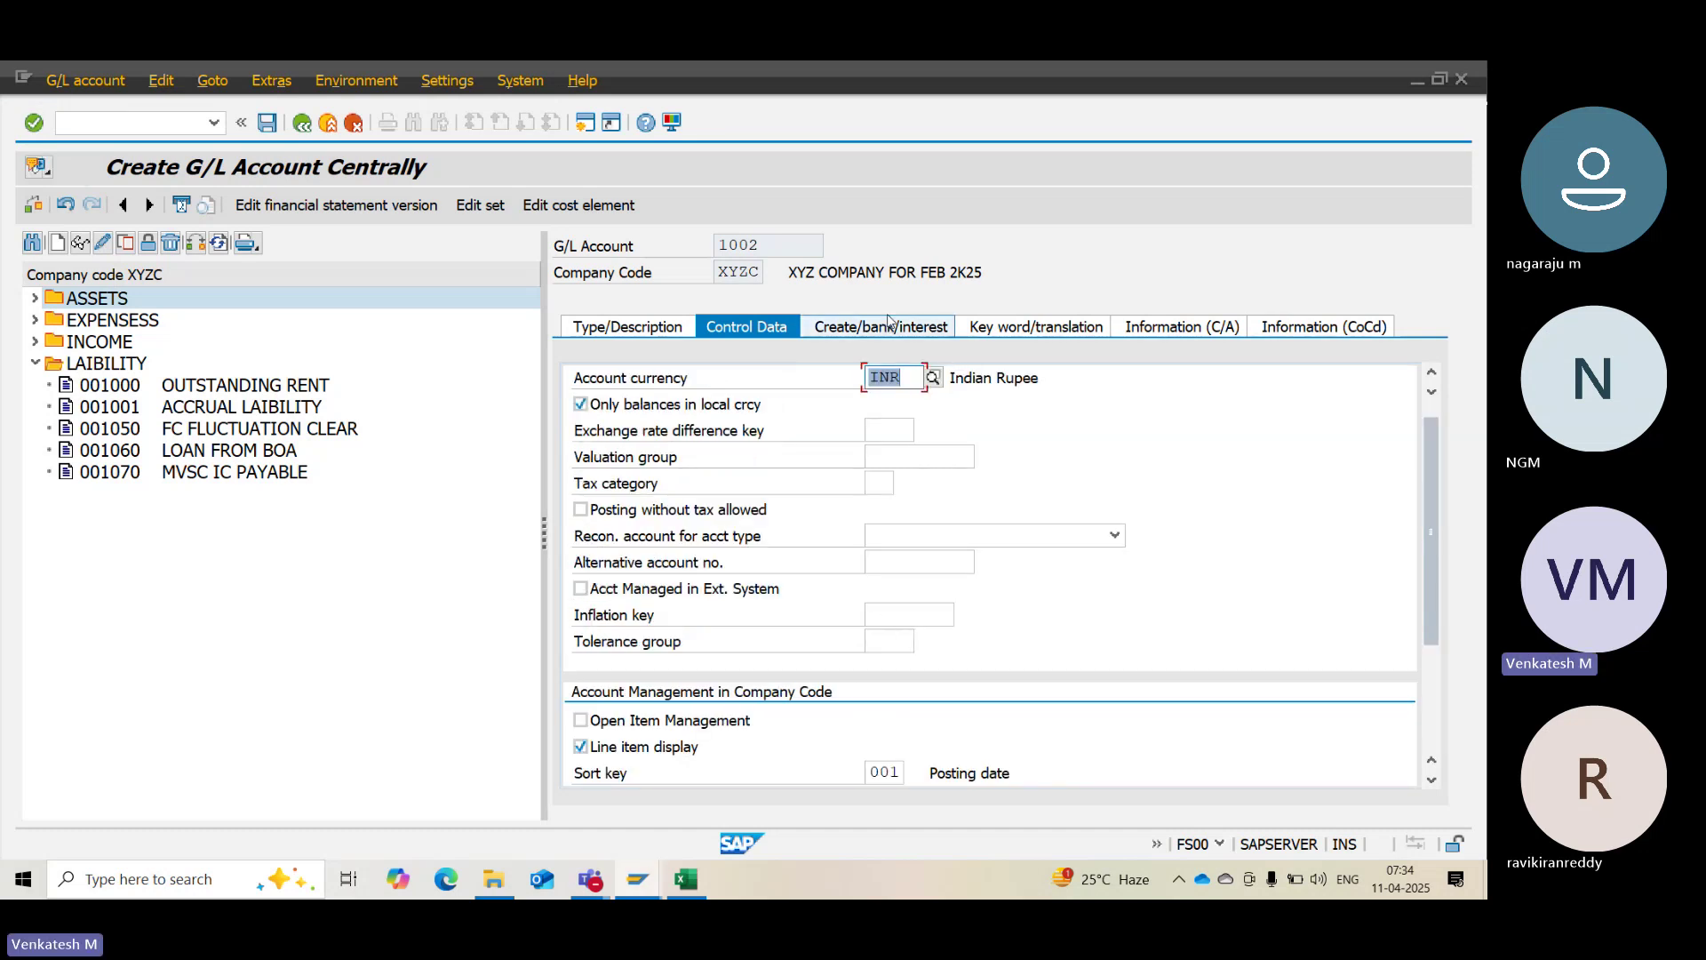
Set the account's field status group to G067 for reconciliation accounts
left_click(888, 323)
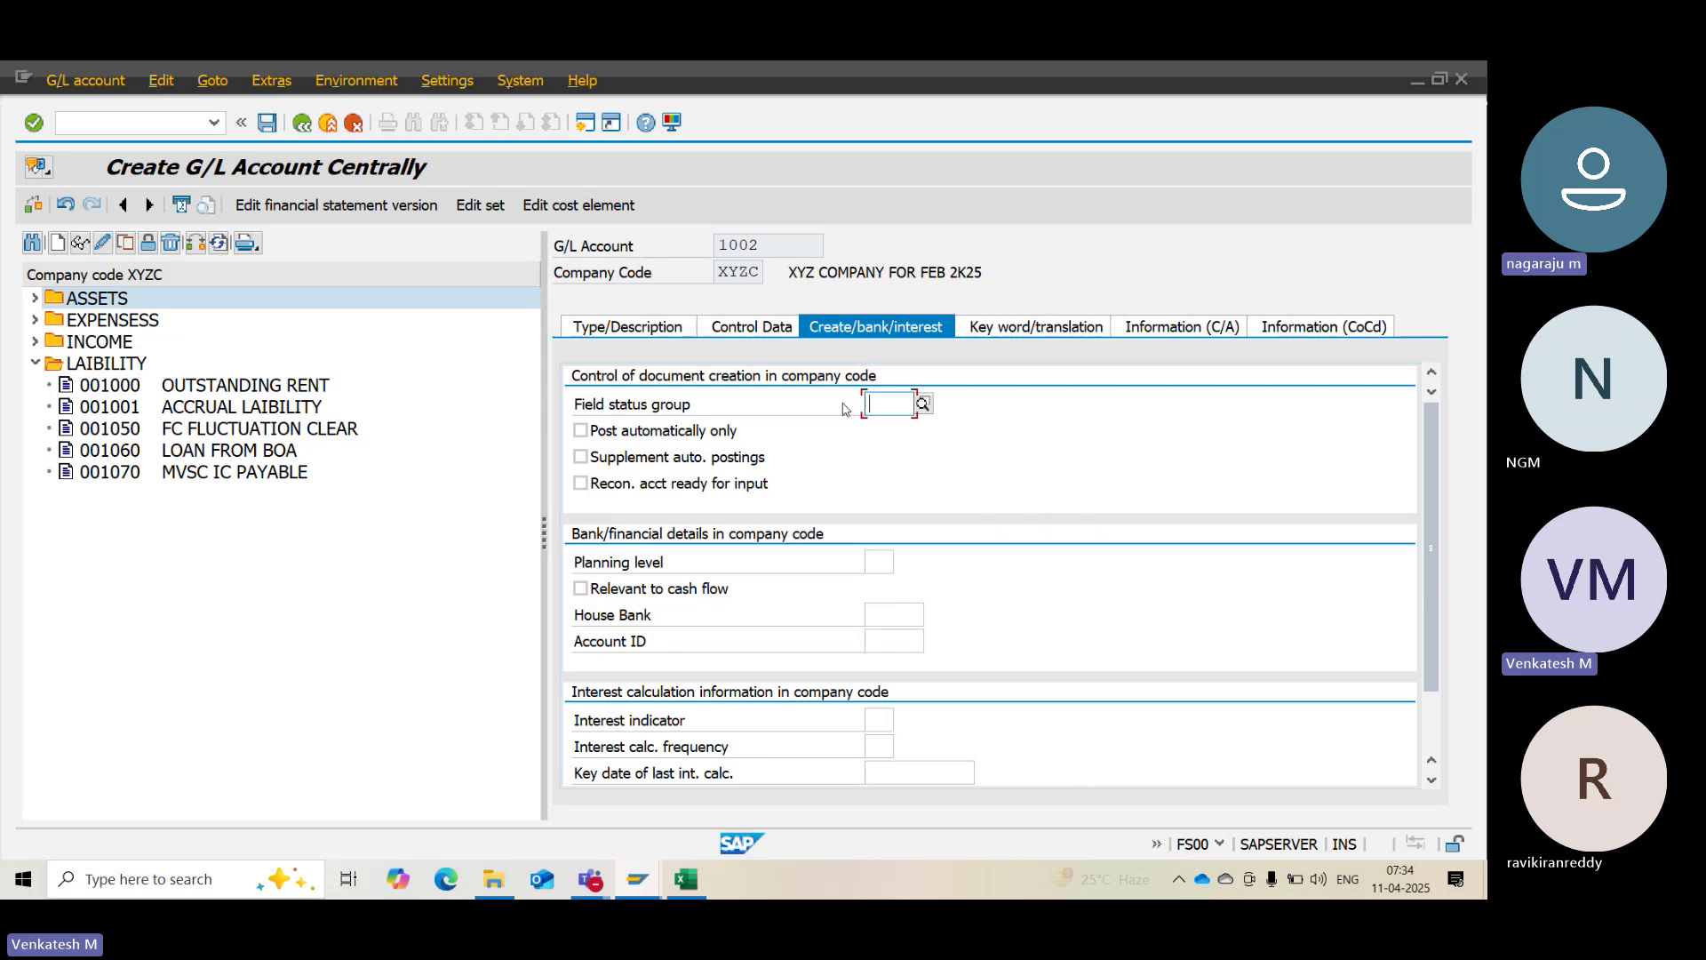
type("G001")
key("Return")
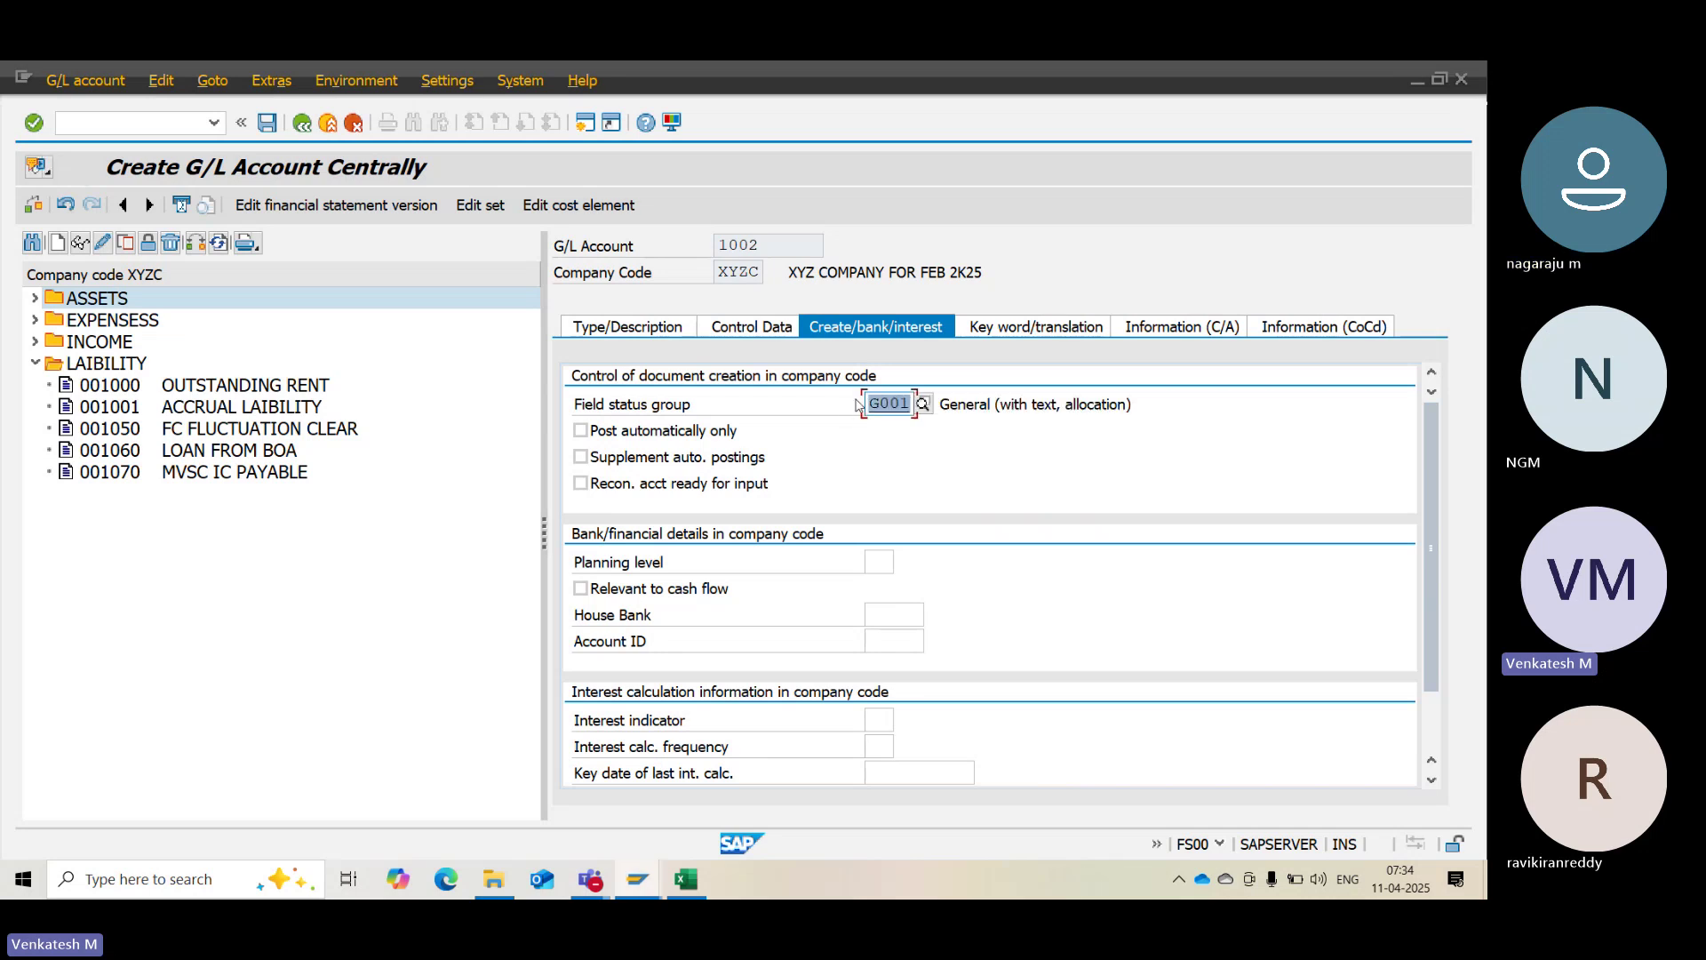
type("G067")
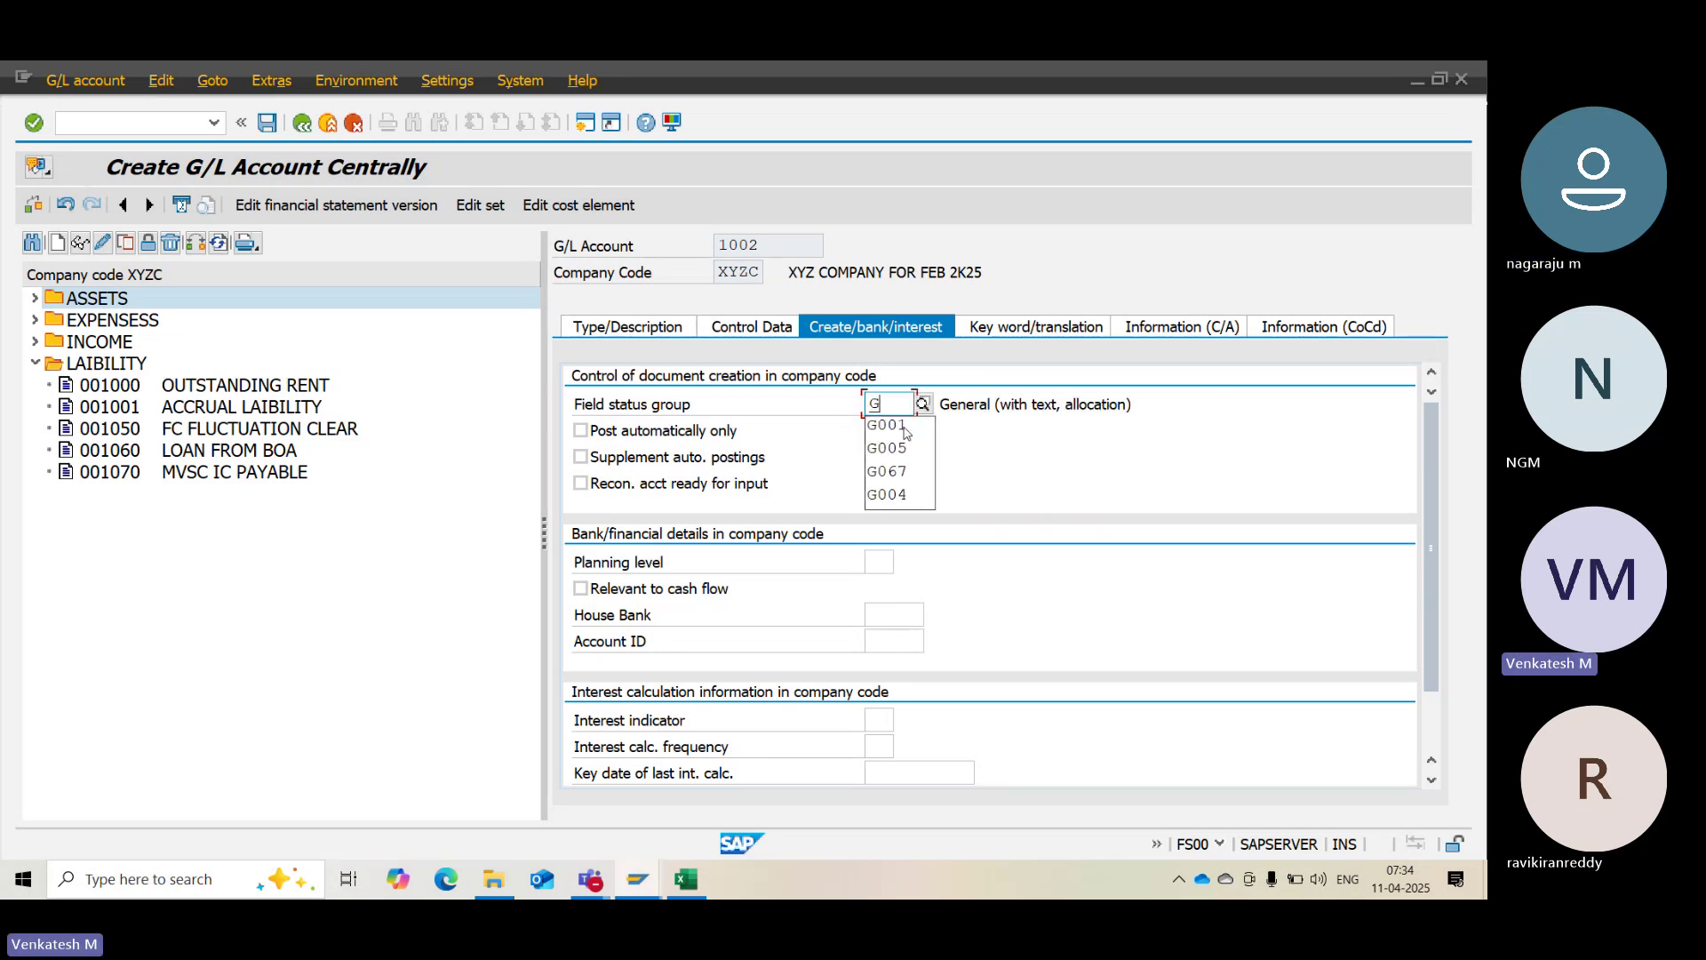
key("Return")
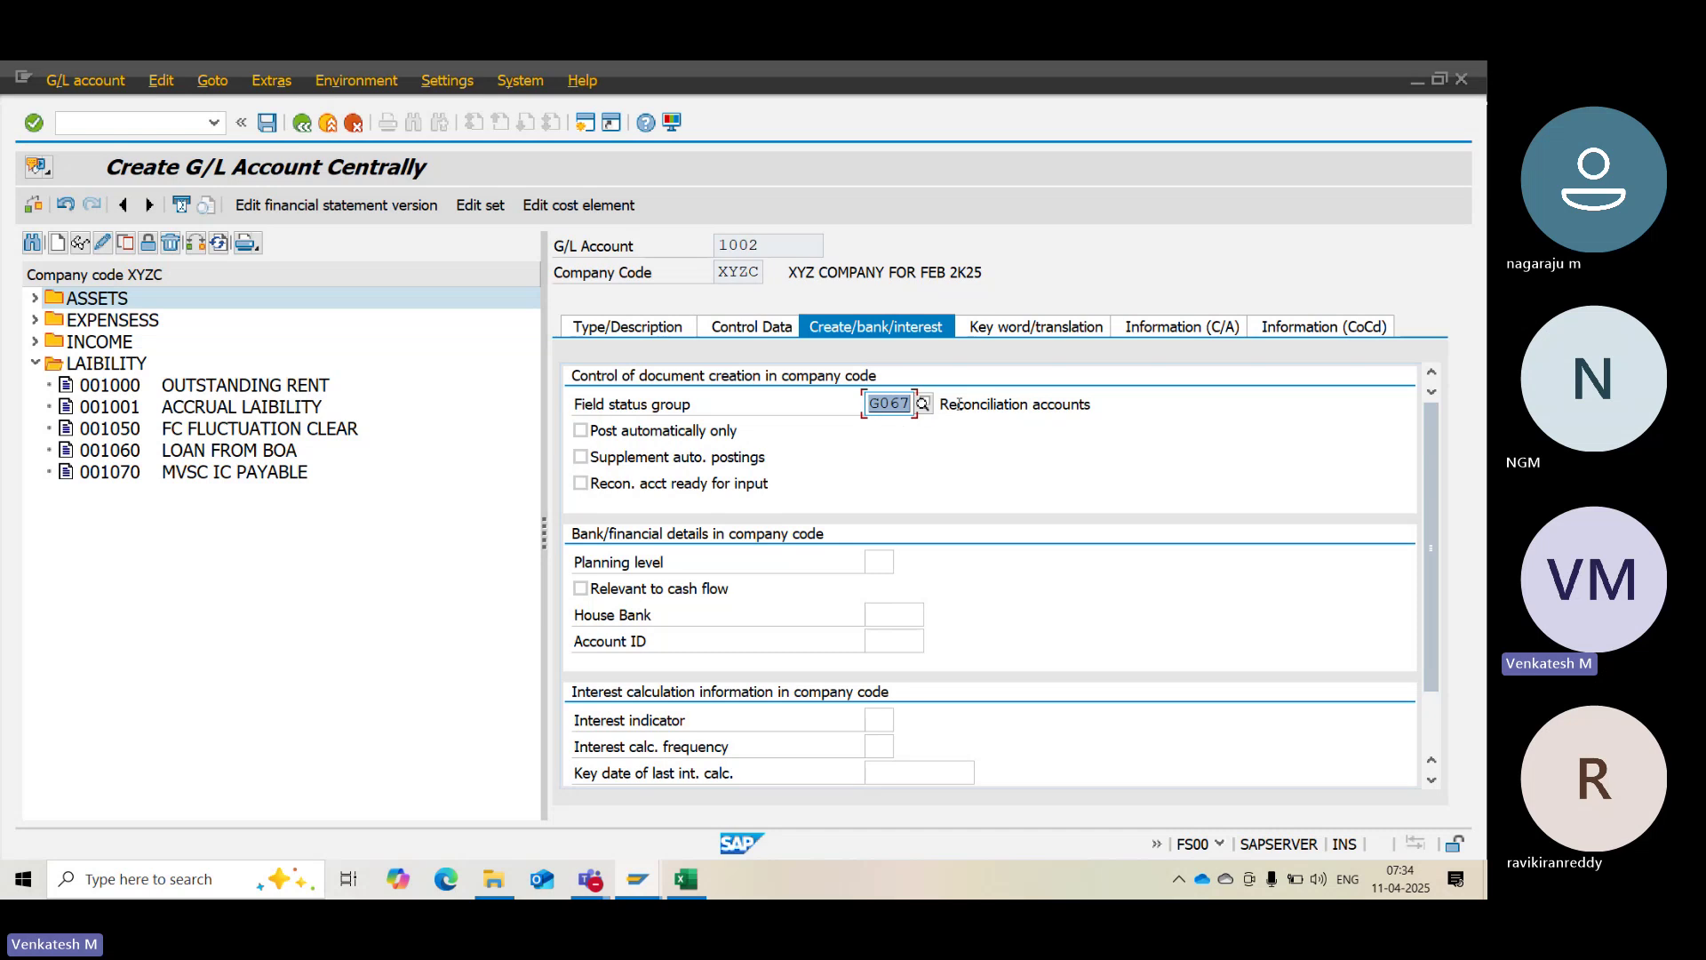
left_click_drag(962, 404, 1113, 411)
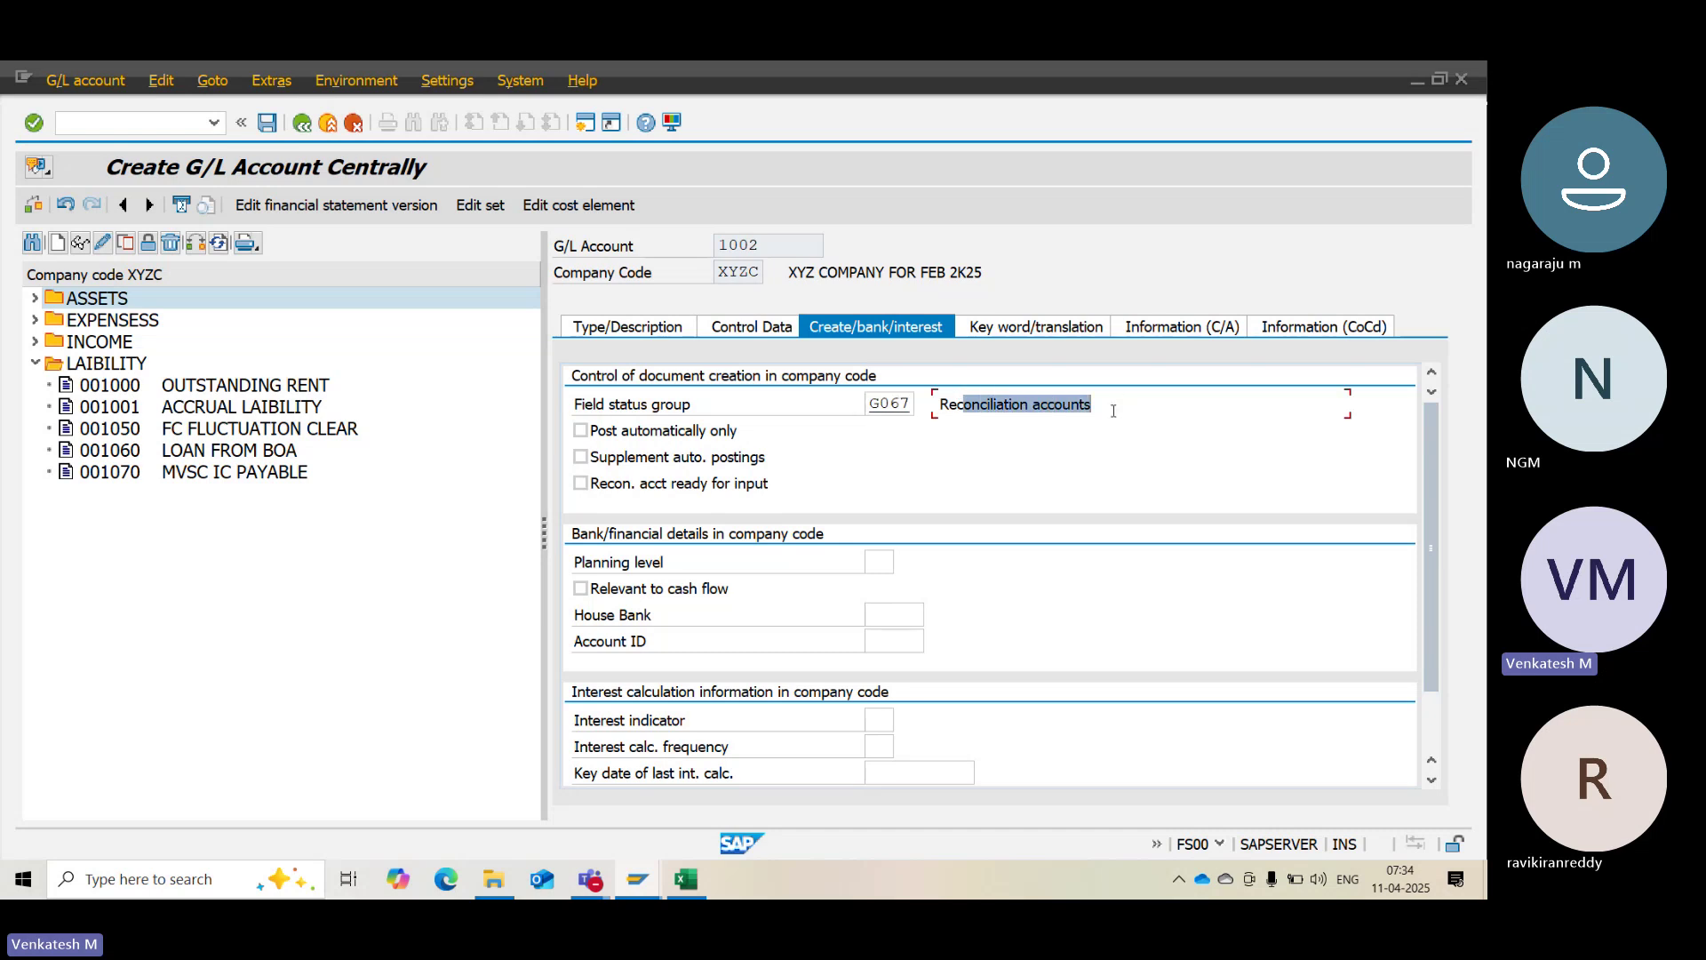
In the control data, set the reconciliation account type to Vendors
left_click(746, 325)
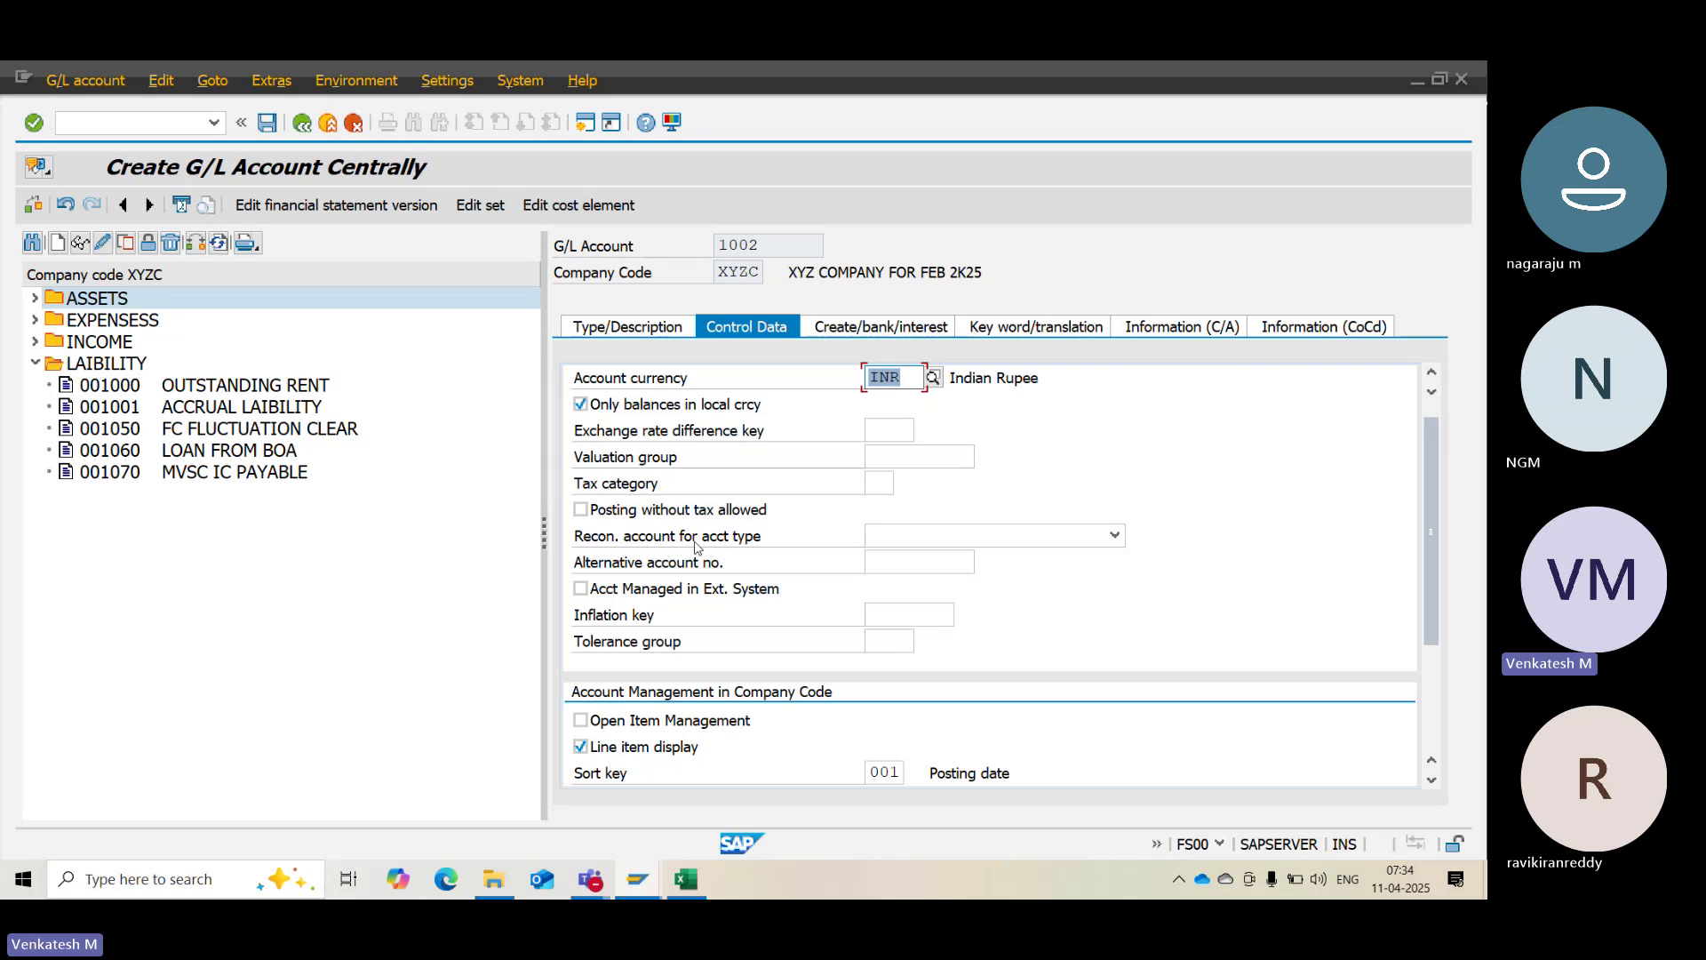
left_click(918, 539)
left_click(899, 604)
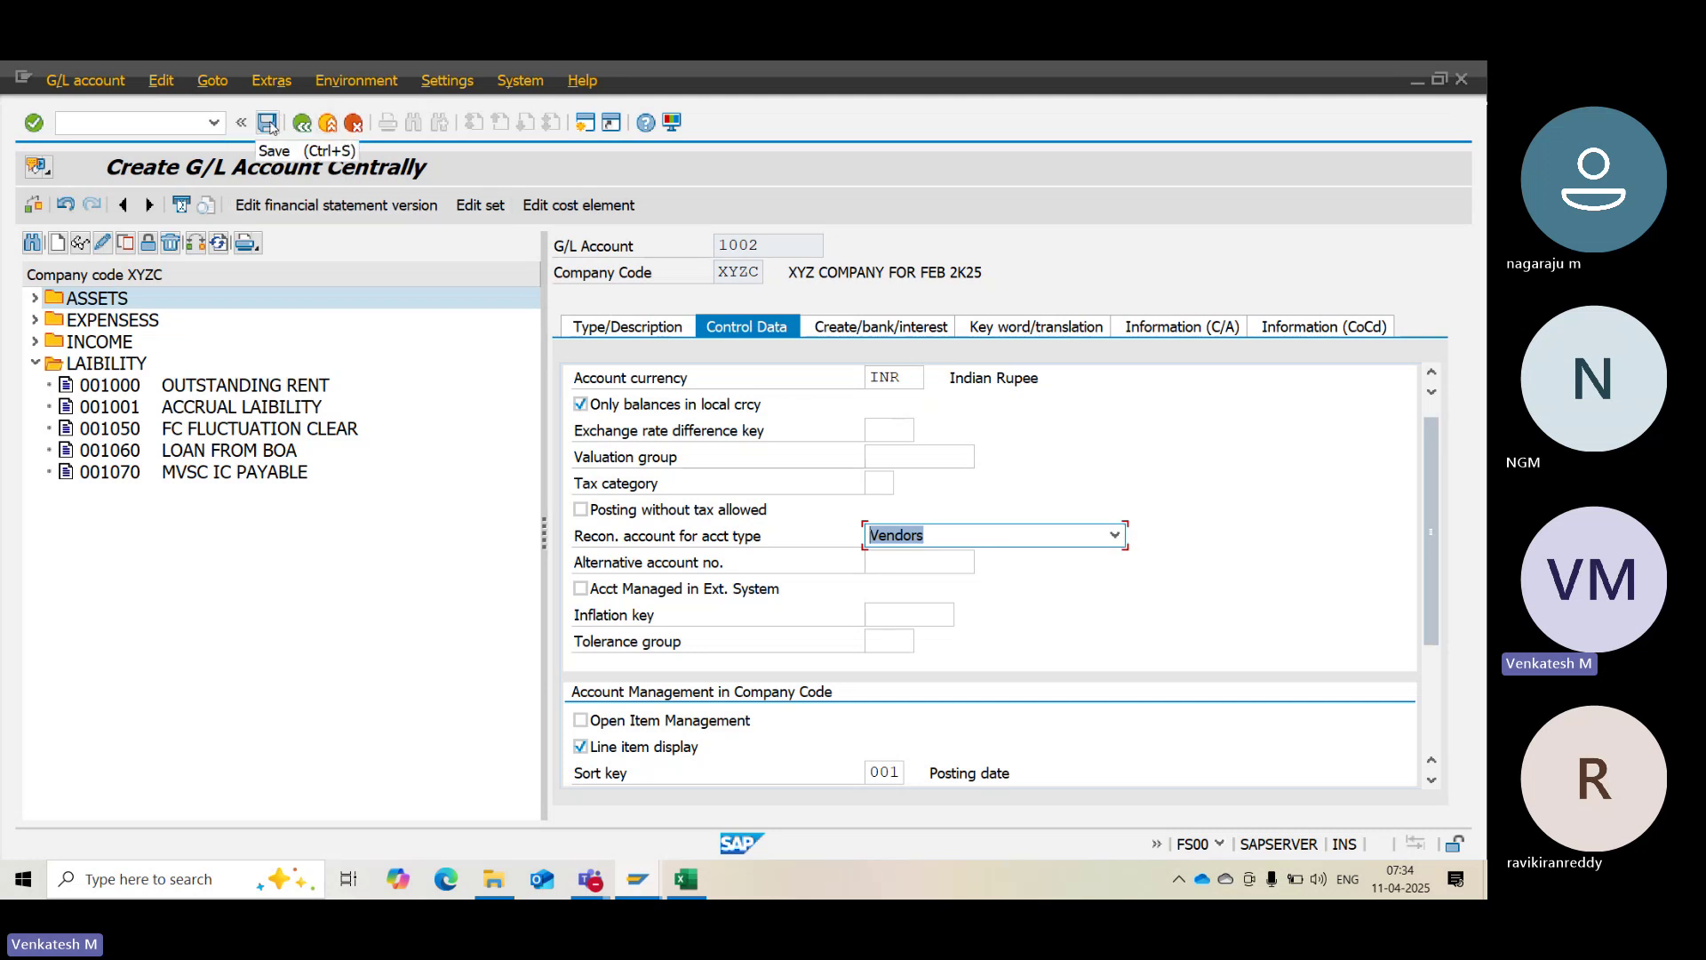
Disable balances in local currency only and save G/L account 1002
left_click(268, 124)
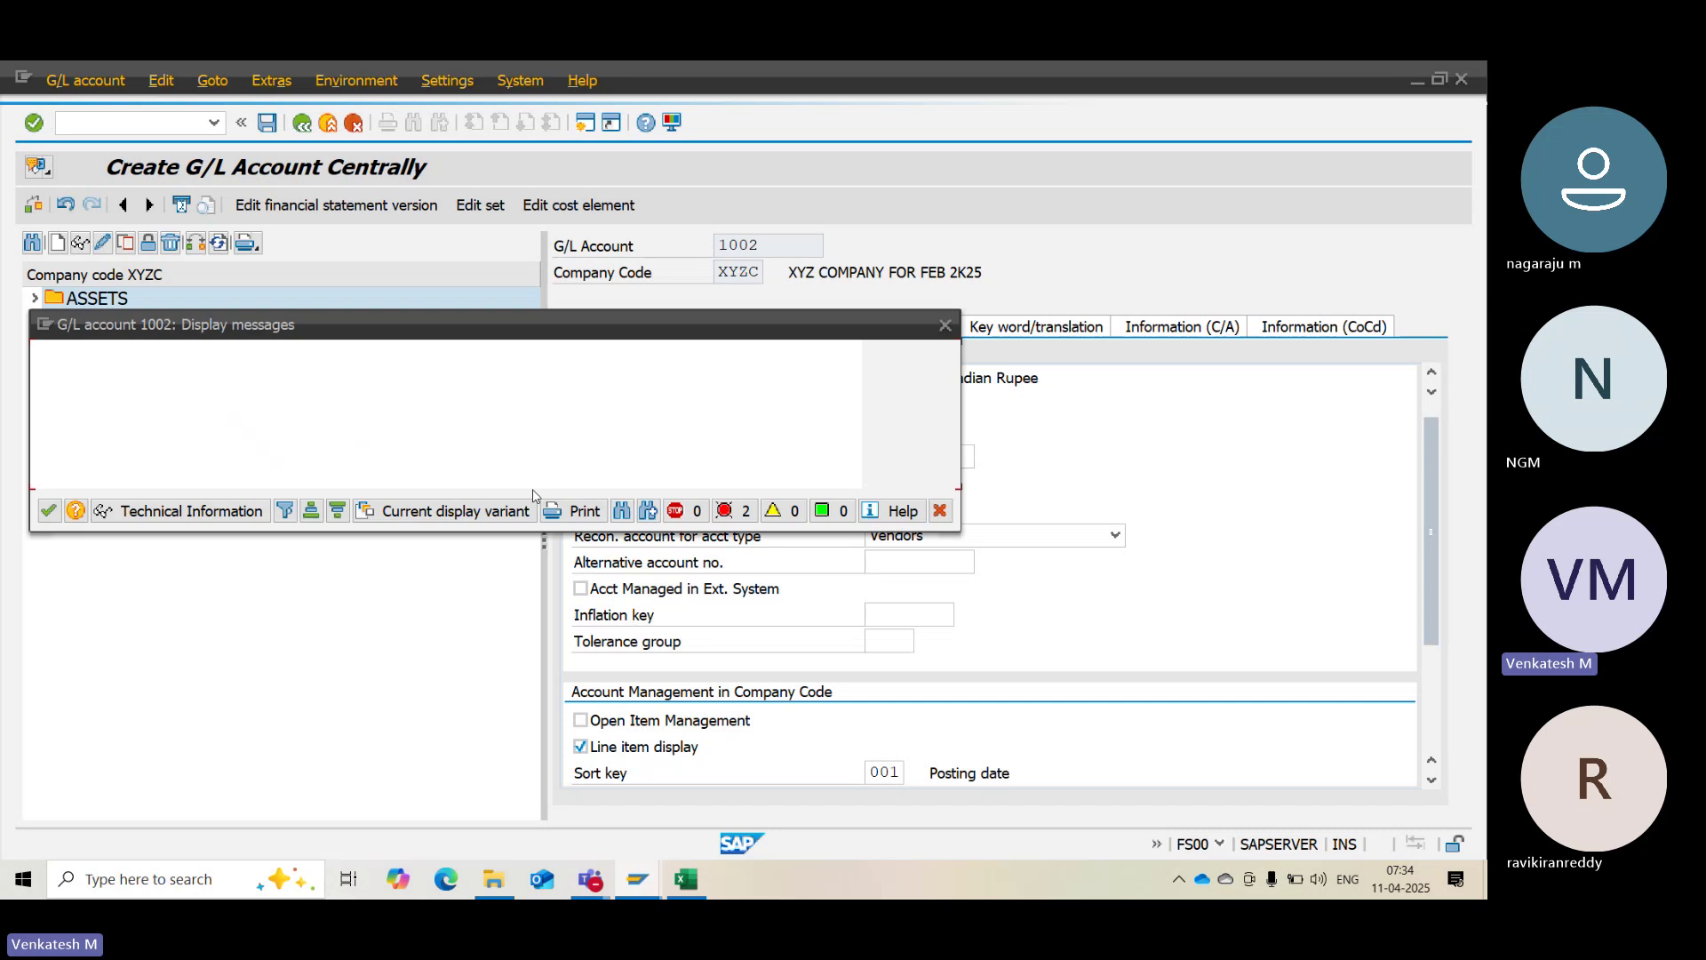
left_click(48, 510)
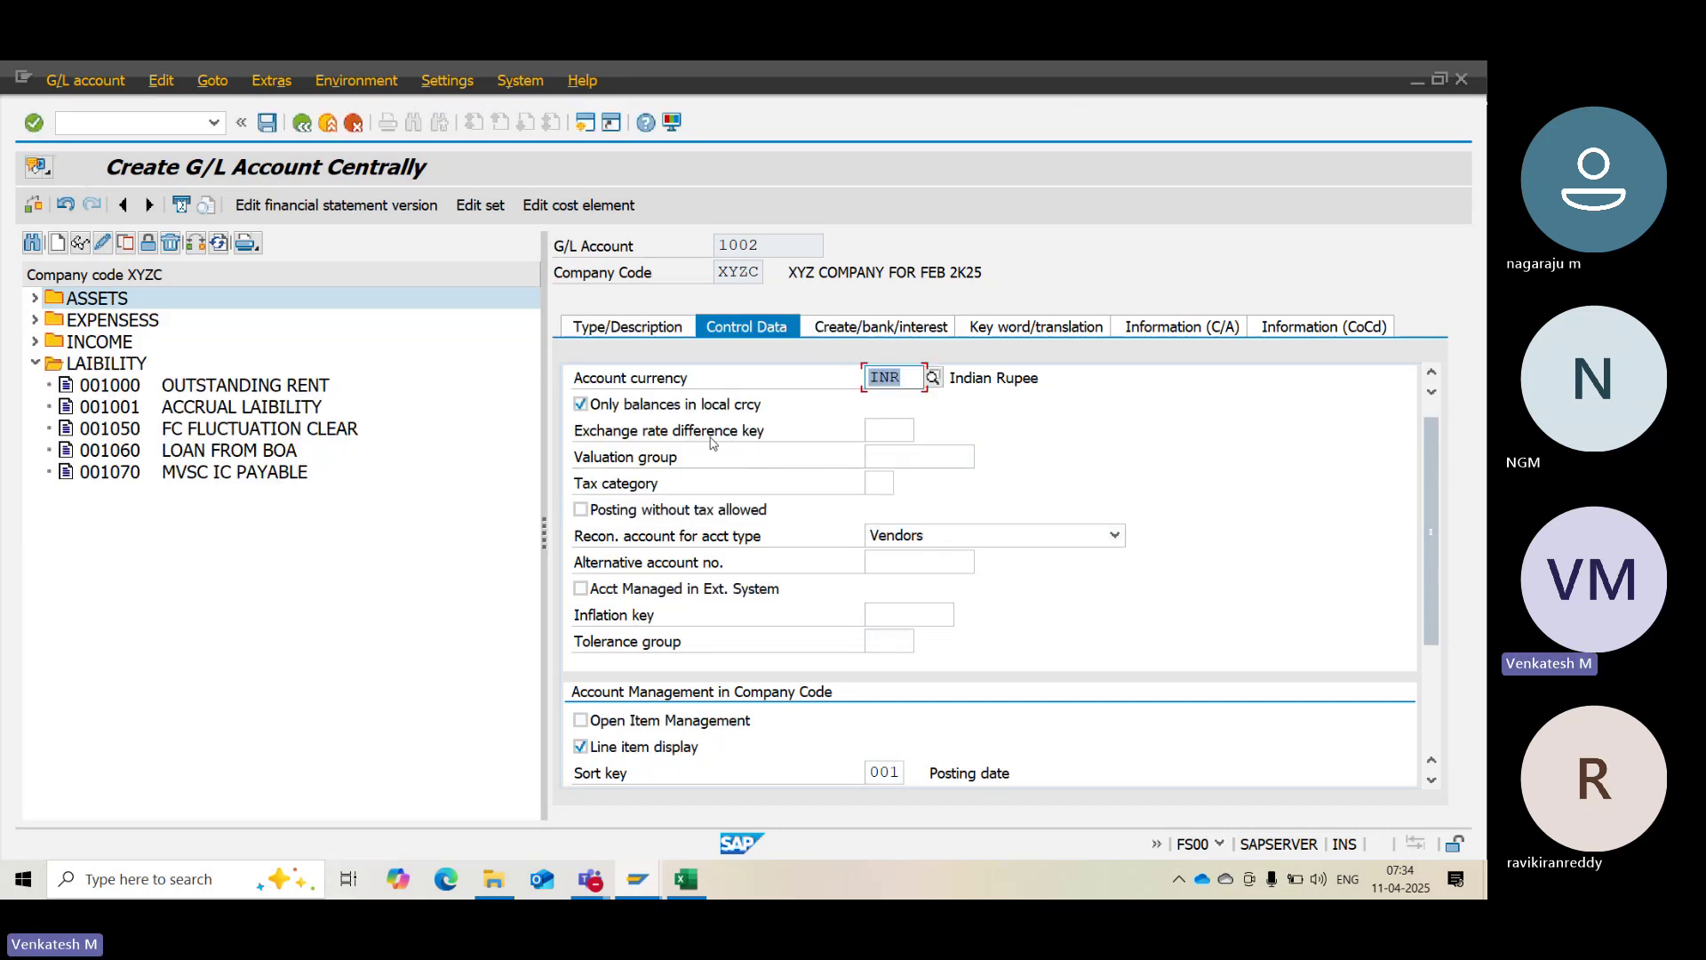
left_click(625, 409)
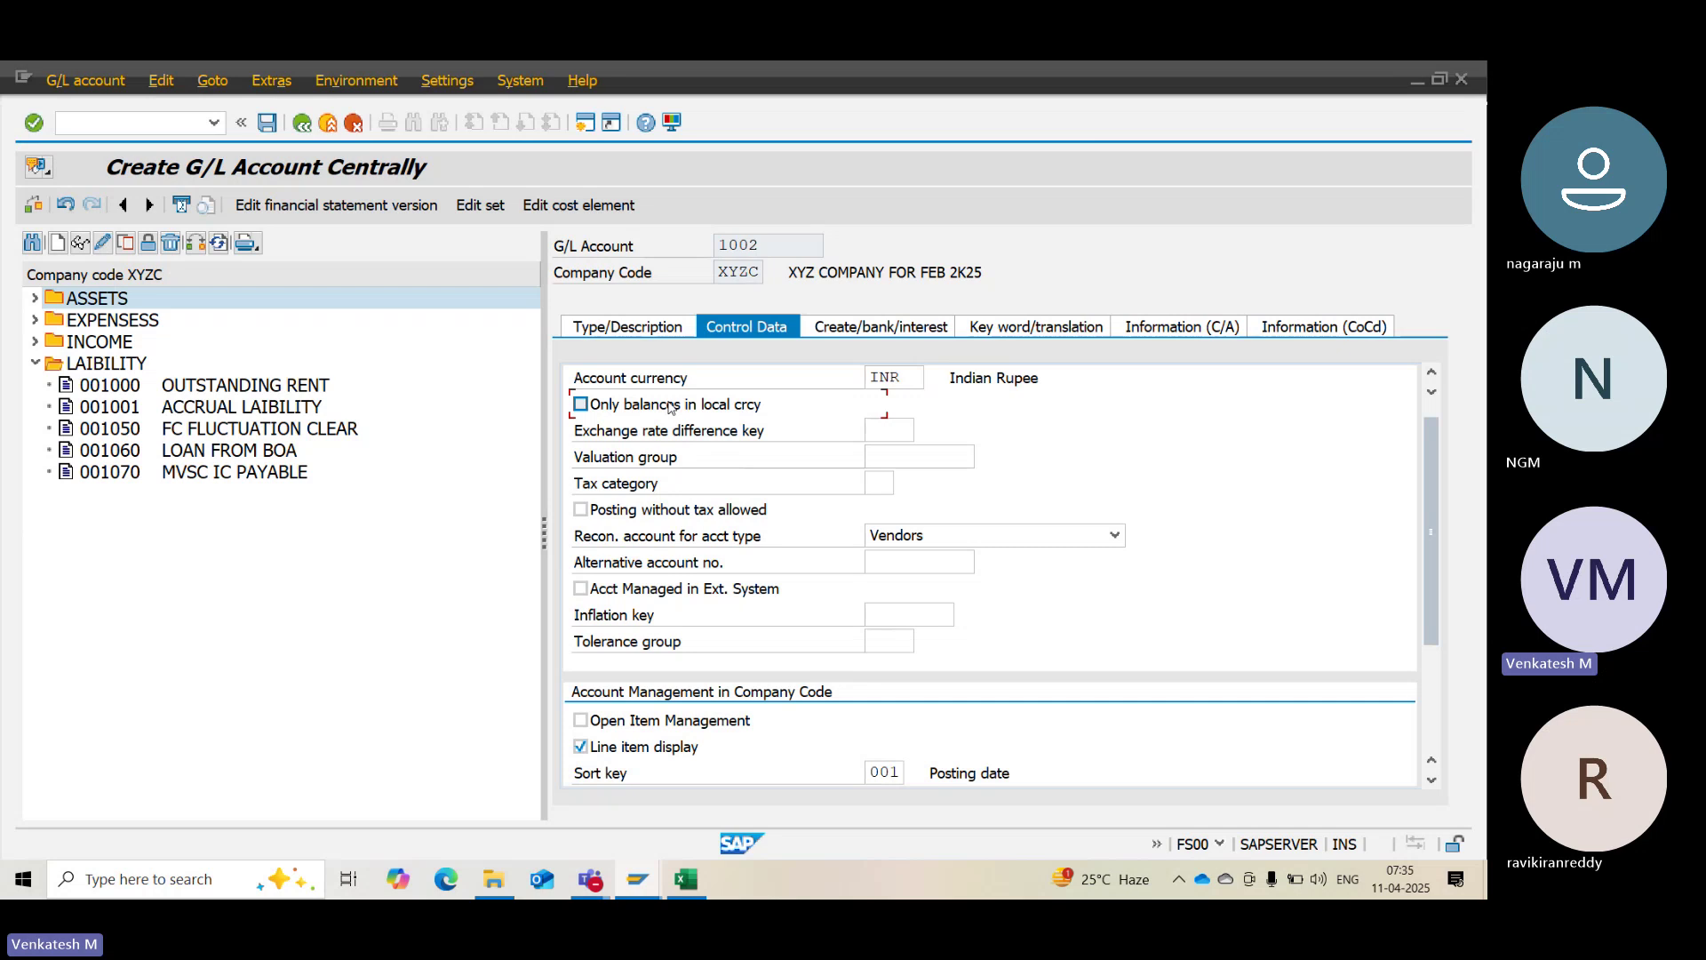
left_click(270, 125)
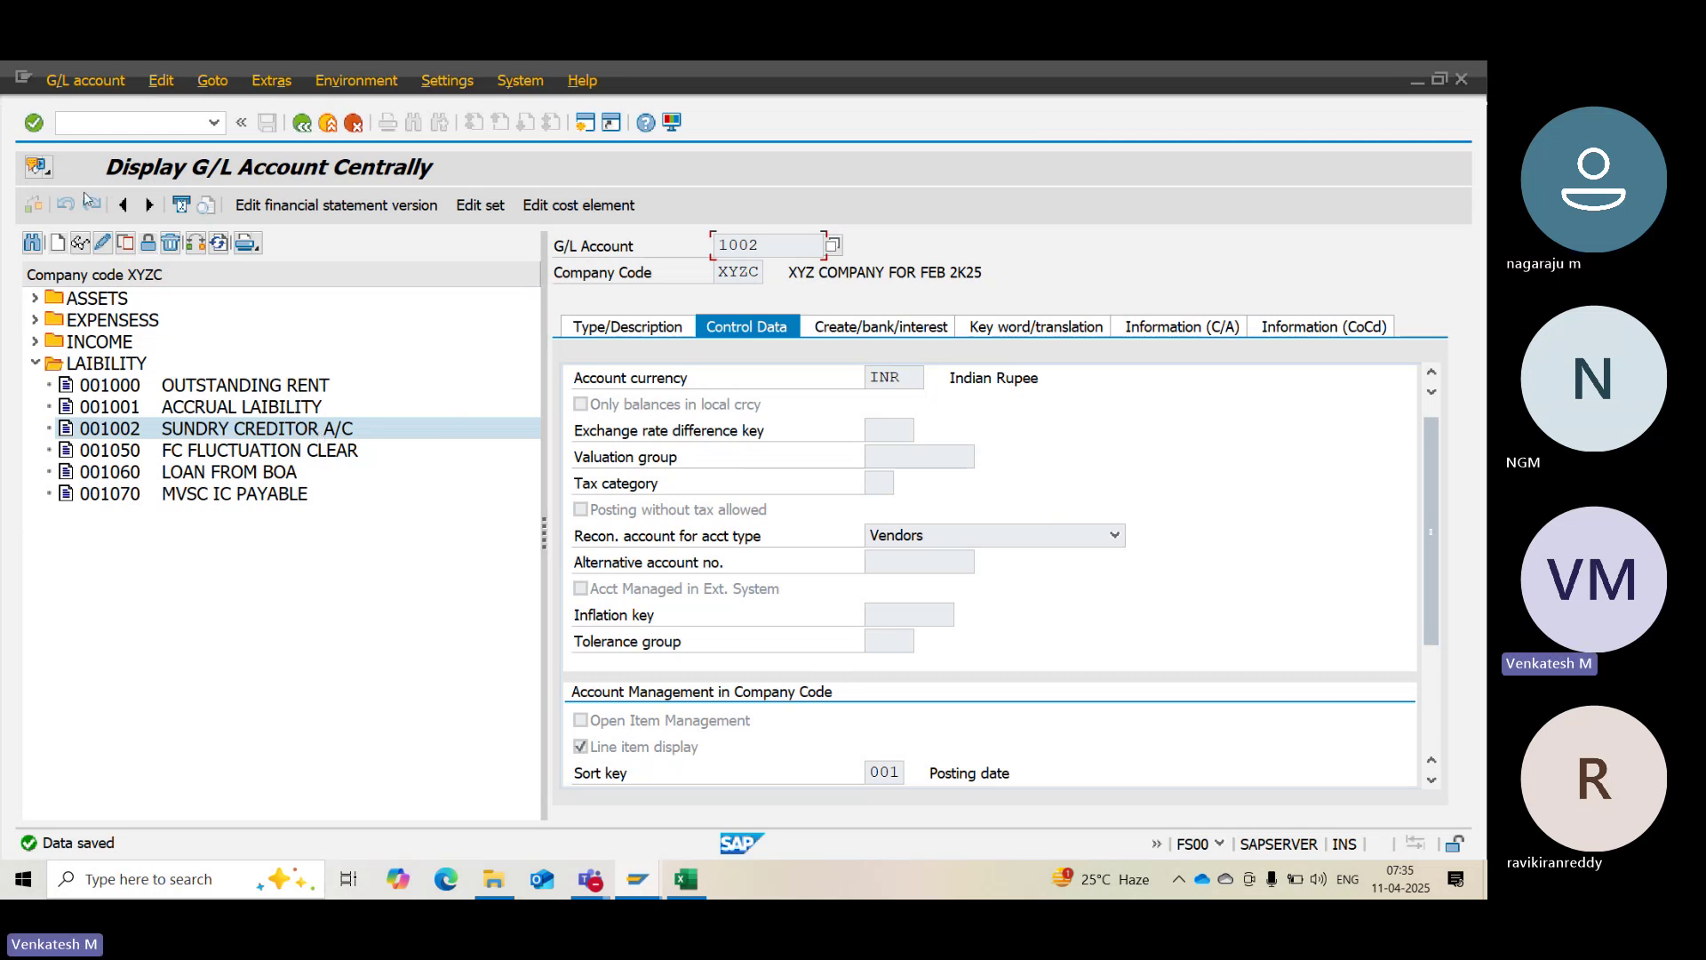
left_click(686, 879)
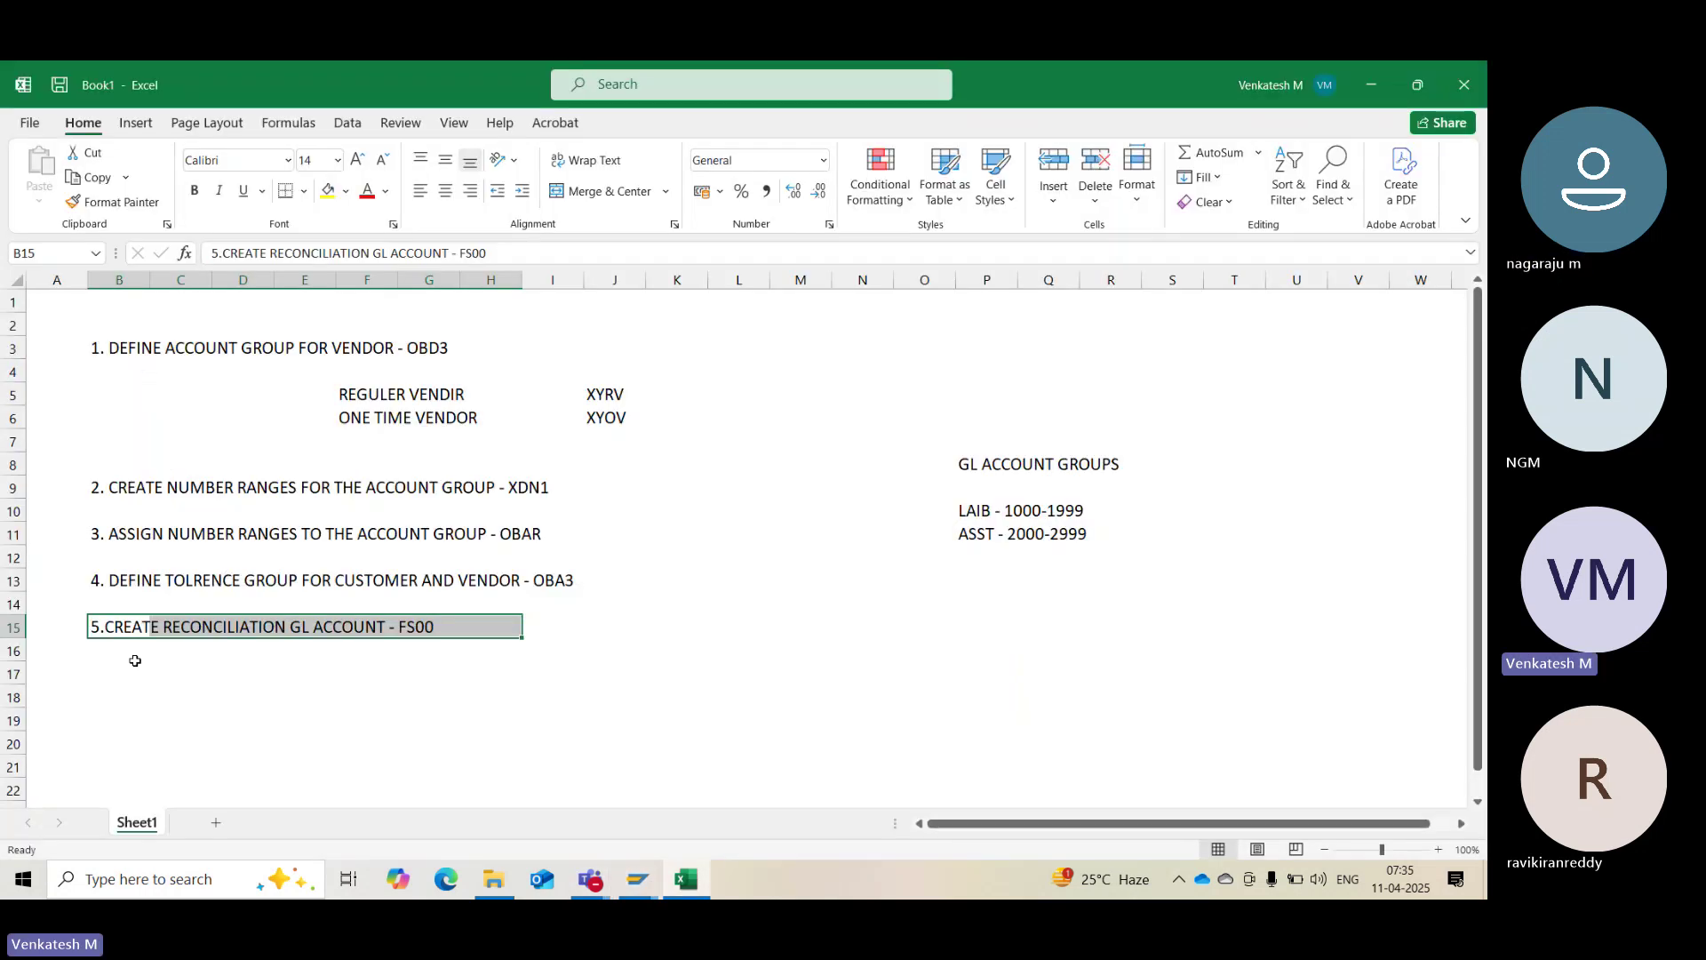
mouse_move(638, 879)
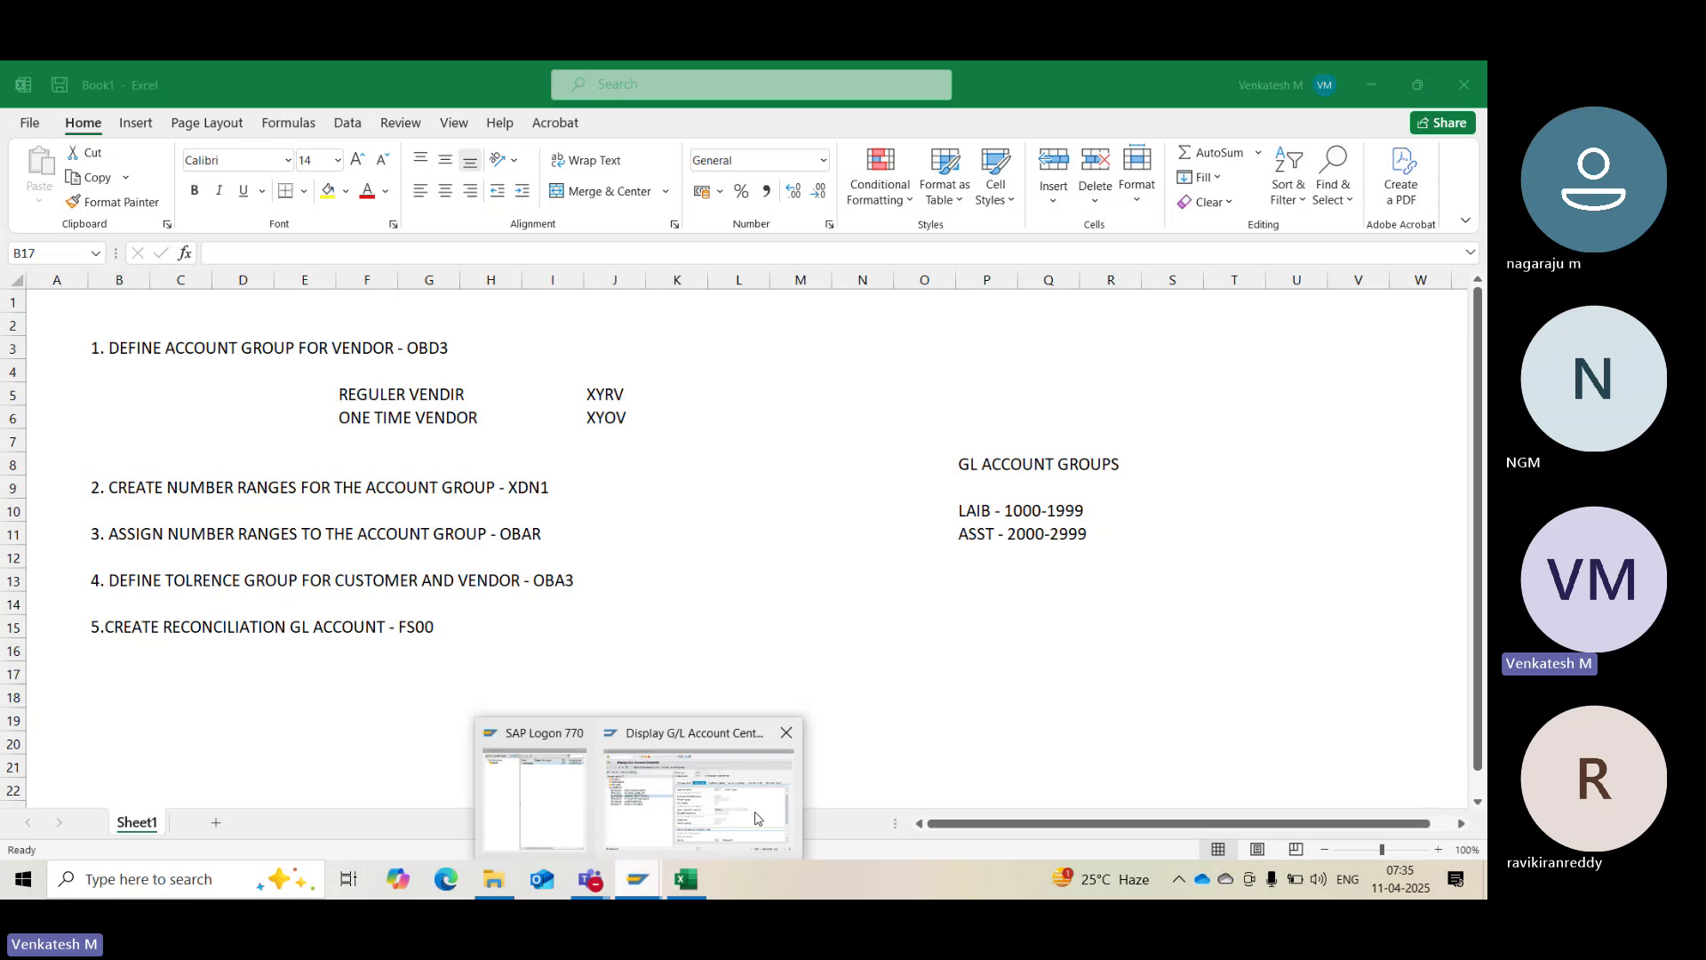
left_click(737, 773)
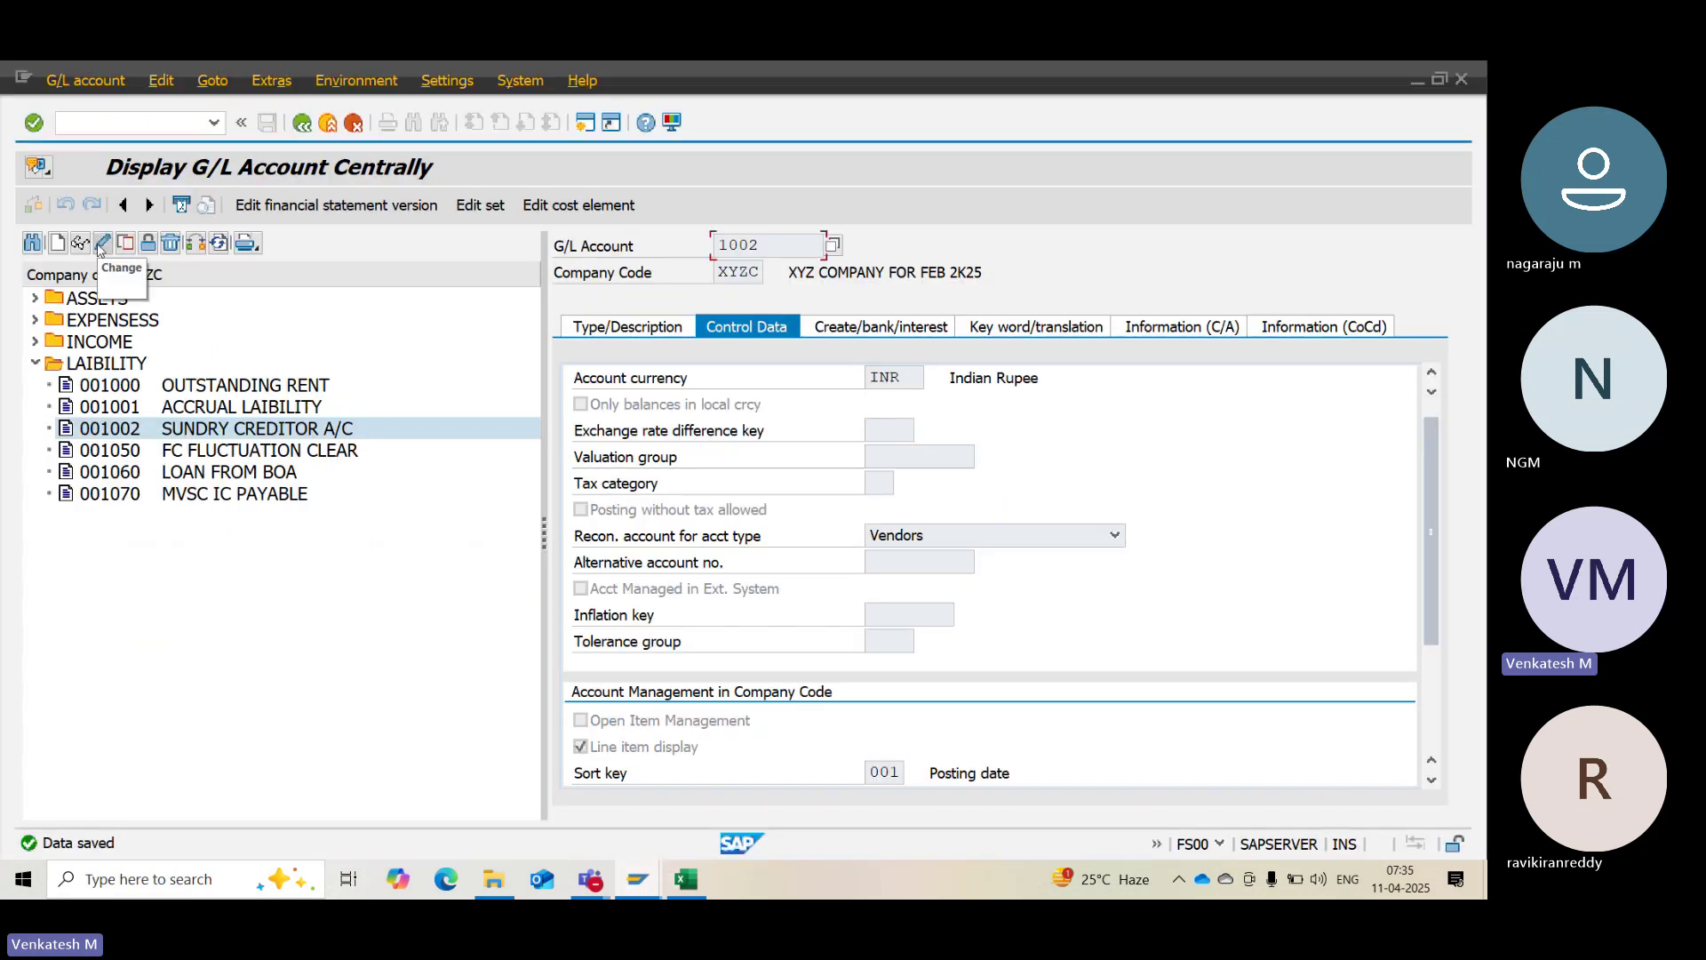
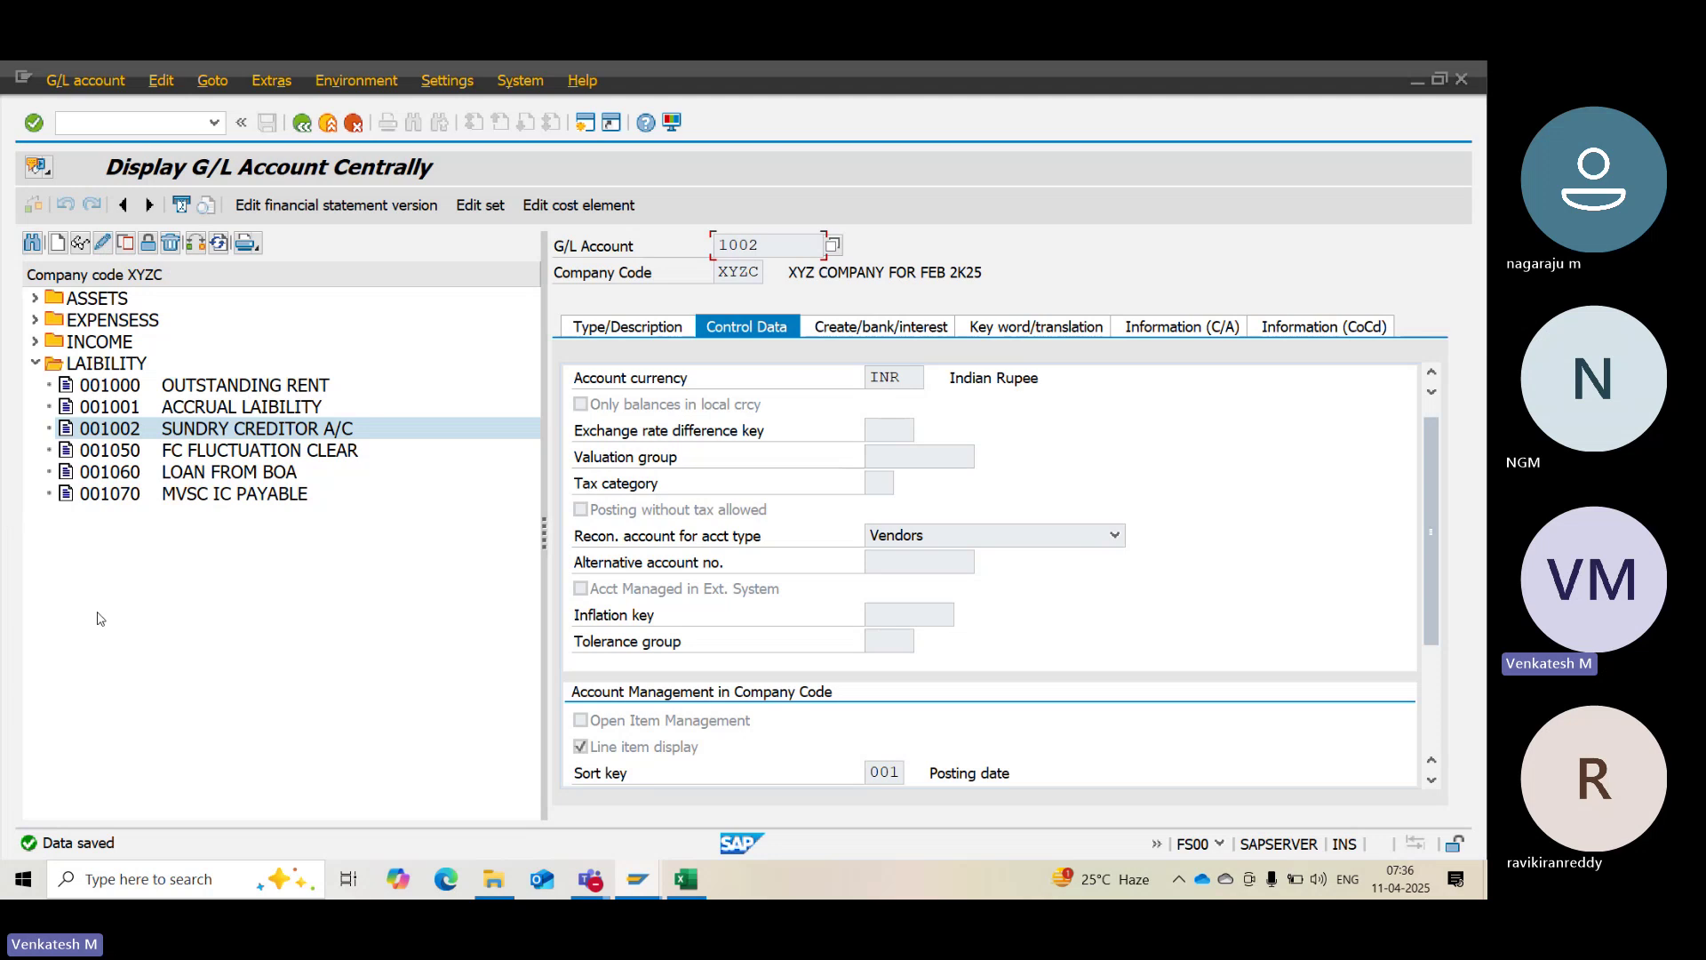
Collapse the liability accounts, expand the income accounts and start creating G/L account 4004 in company code XYZC
left_click(34, 365)
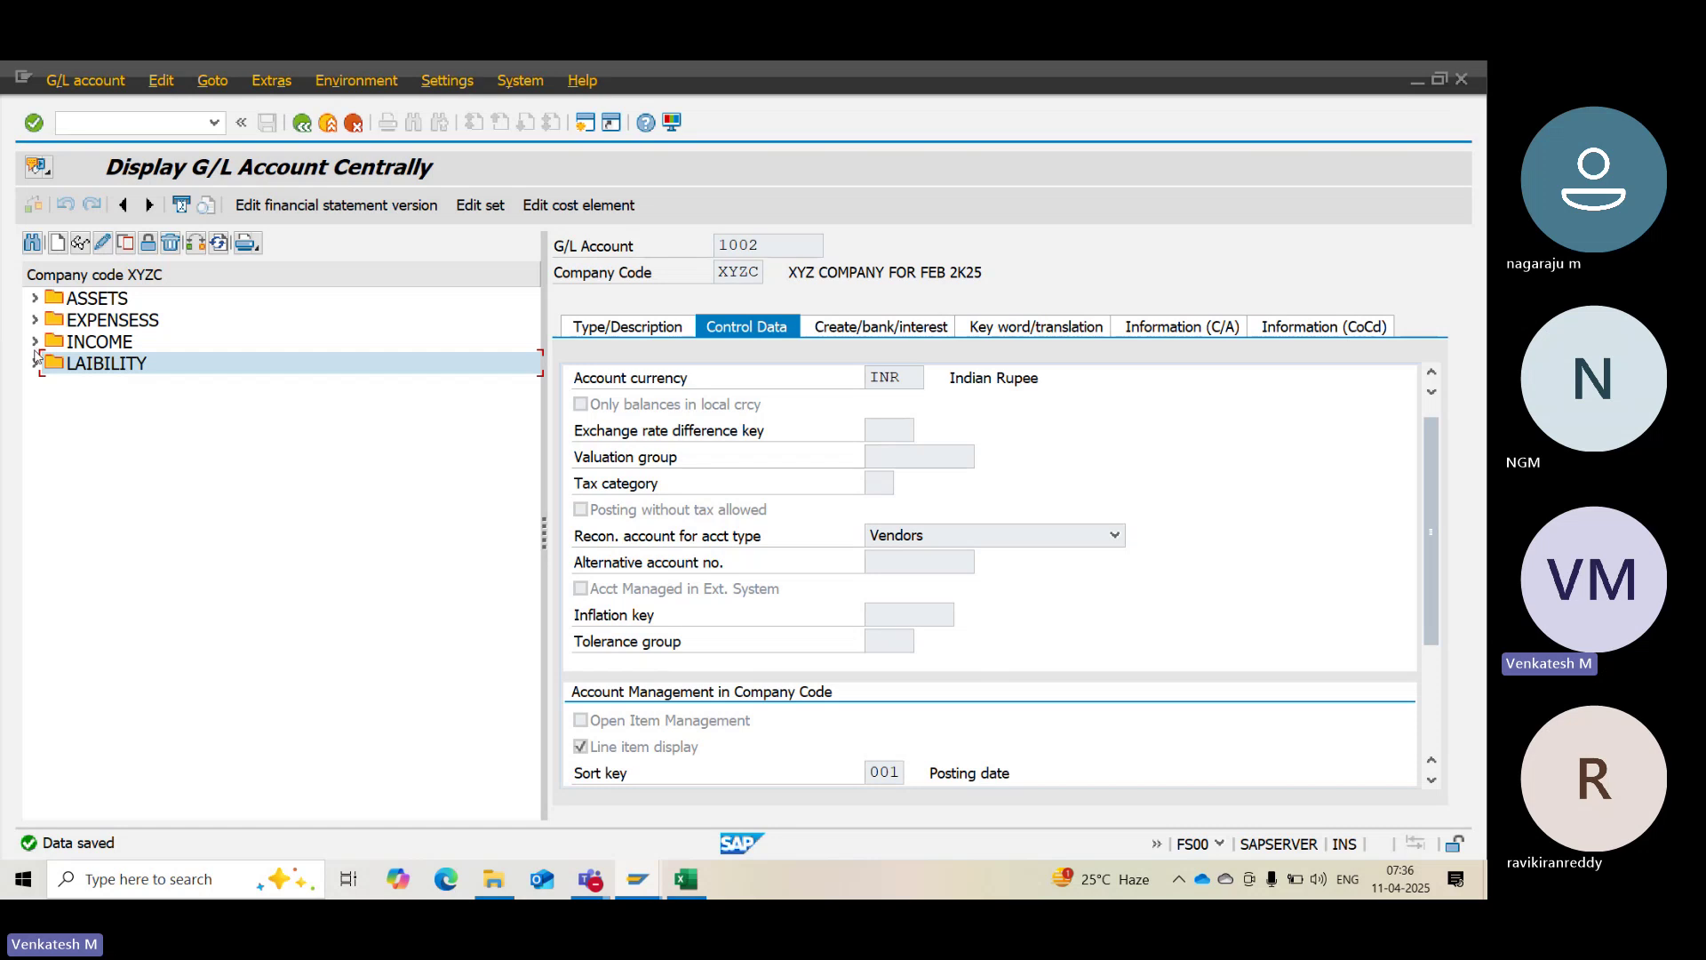
left_click(35, 343)
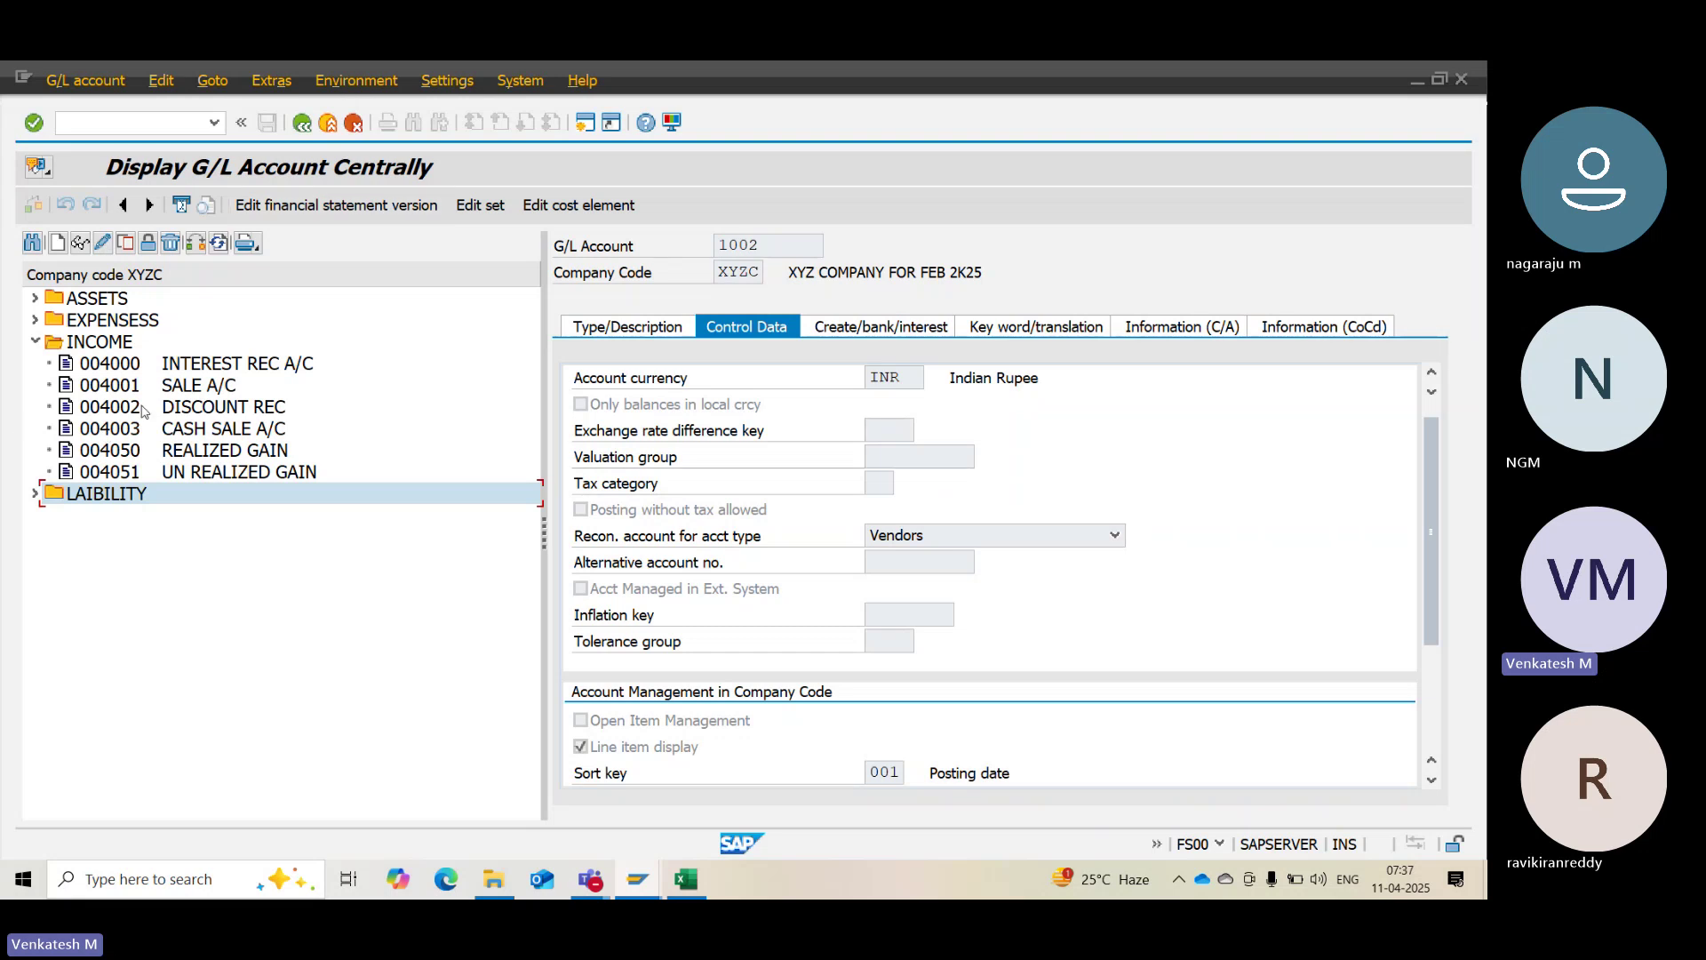
left_click(57, 243)
left_click_drag(282, 340, 536, 413)
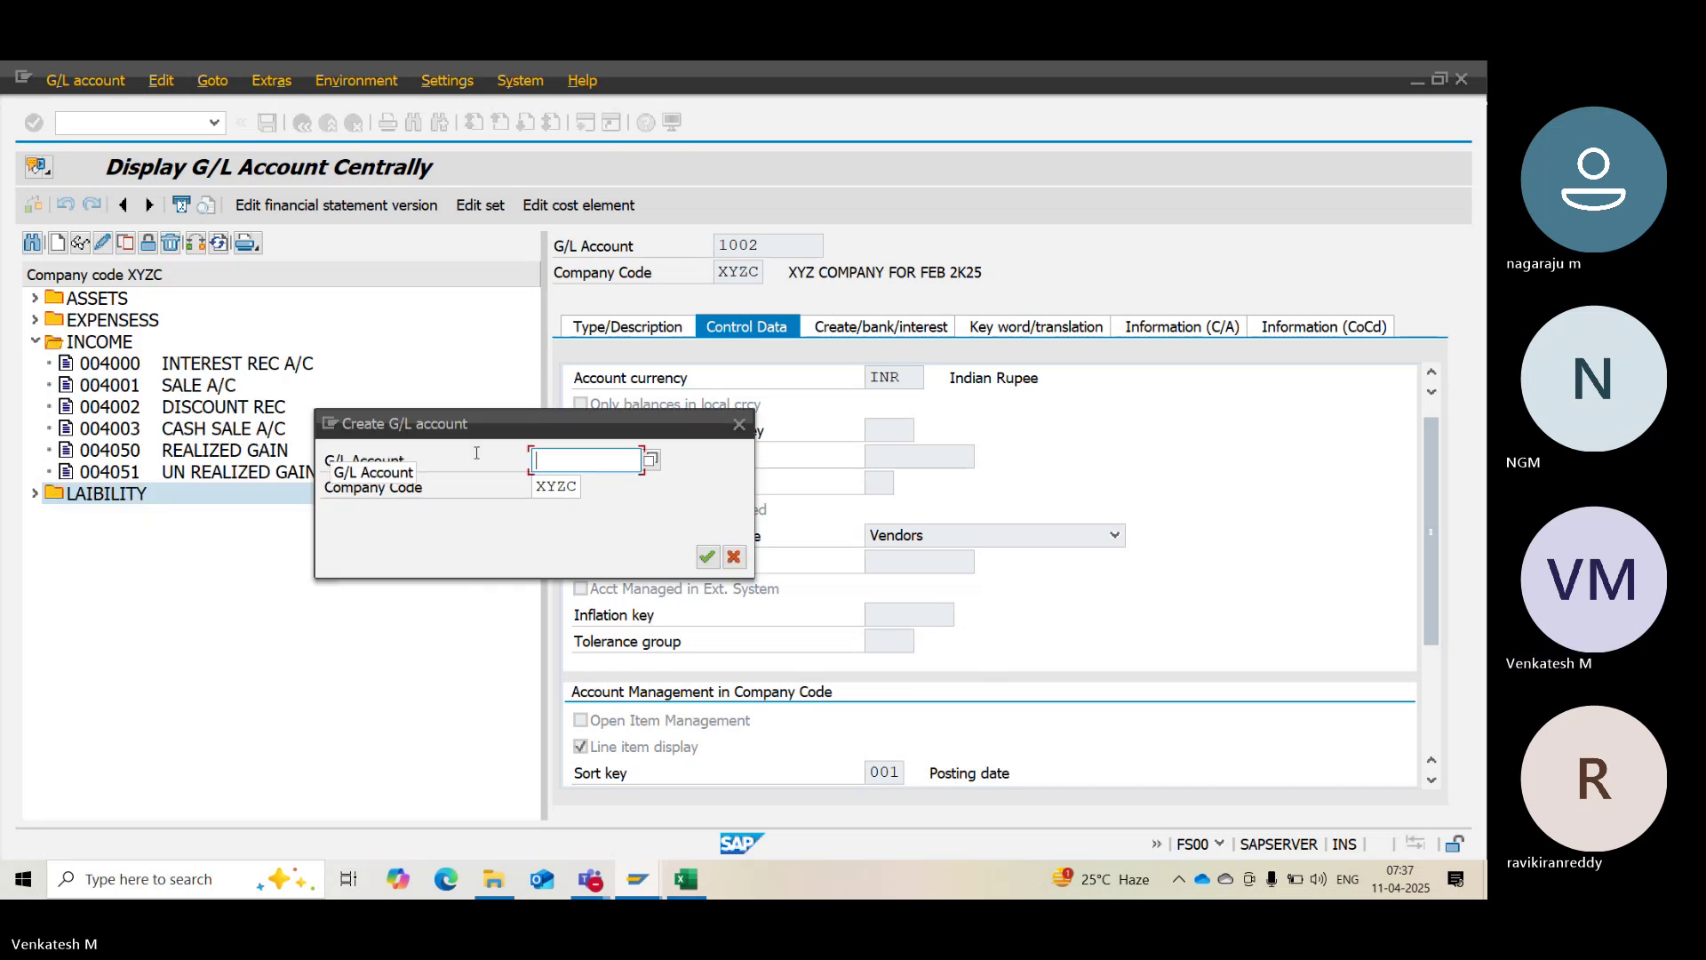
type("4004")
key("Return")
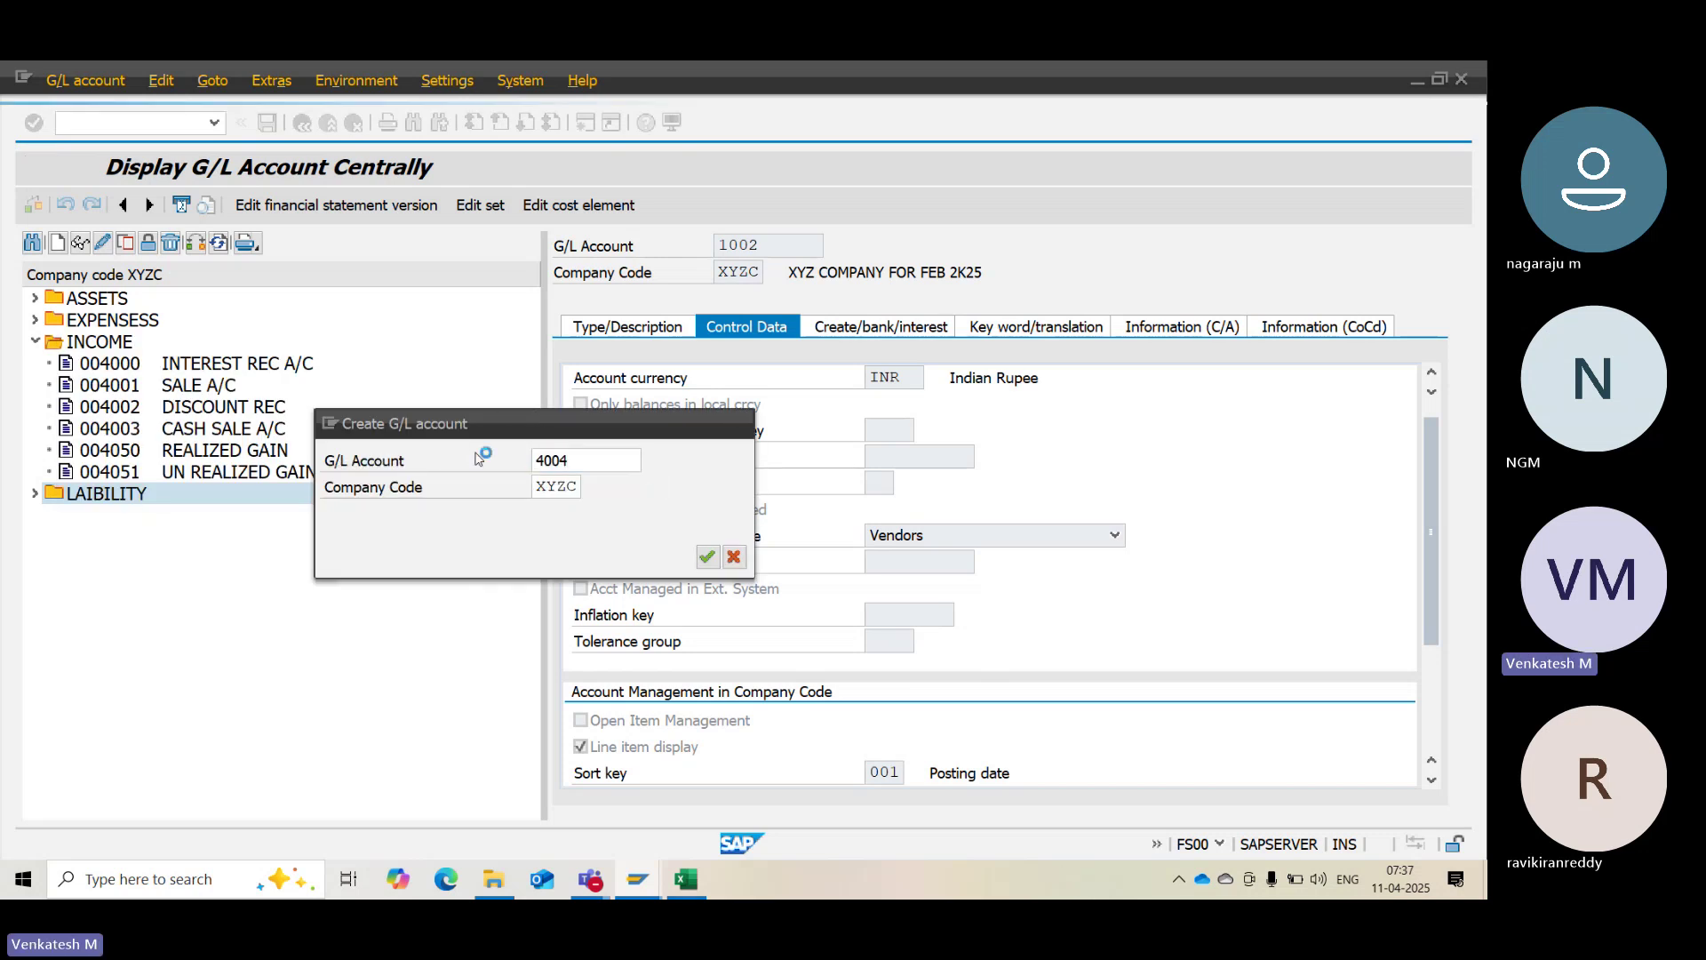
Assign the new account to the INCOME account group and enter the short text RAW METRIAL A/C
left_click(914, 397)
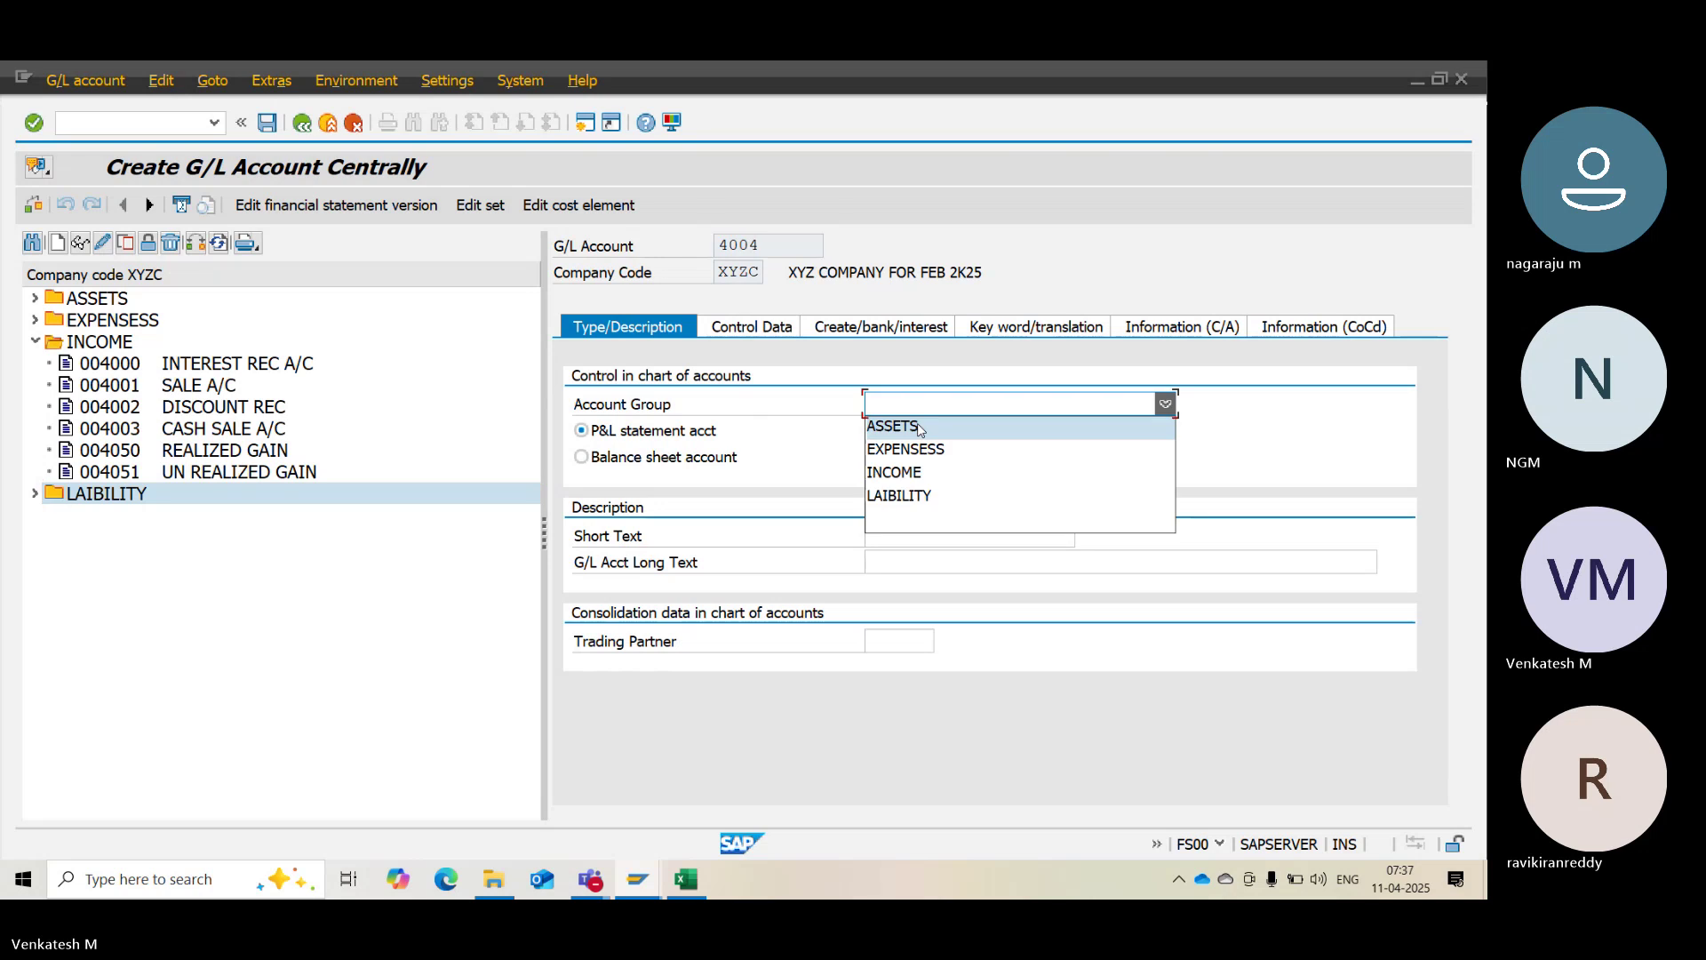
left_click(910, 470)
left_click(884, 535)
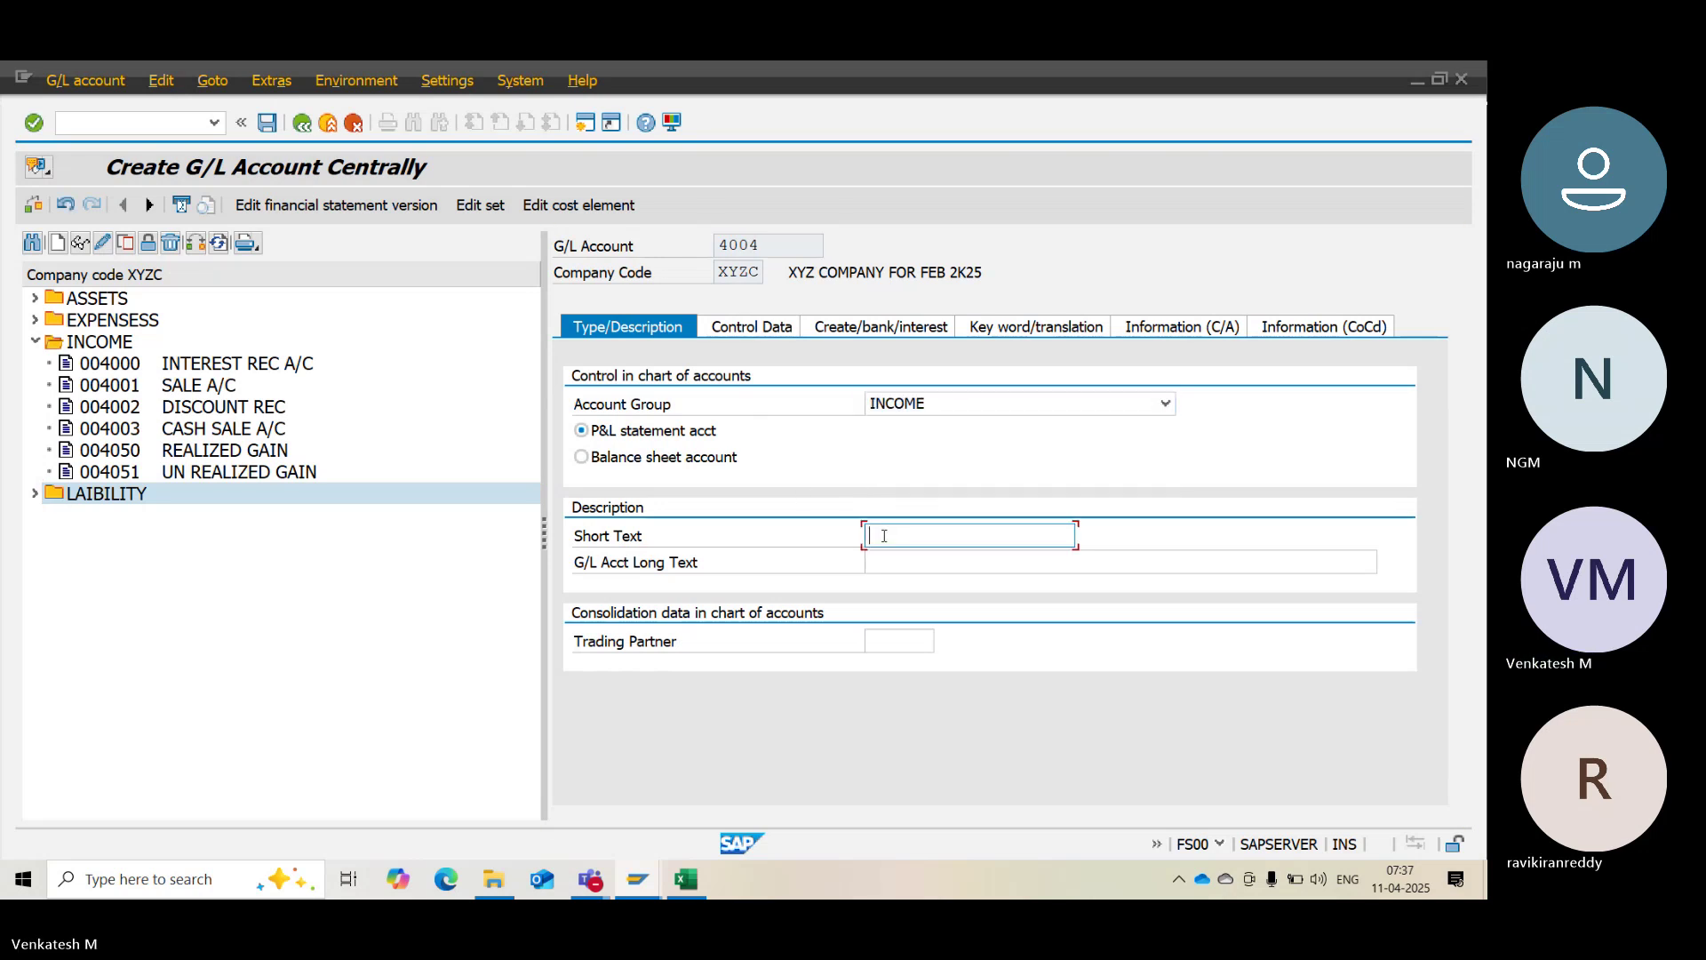
type("RAW ")
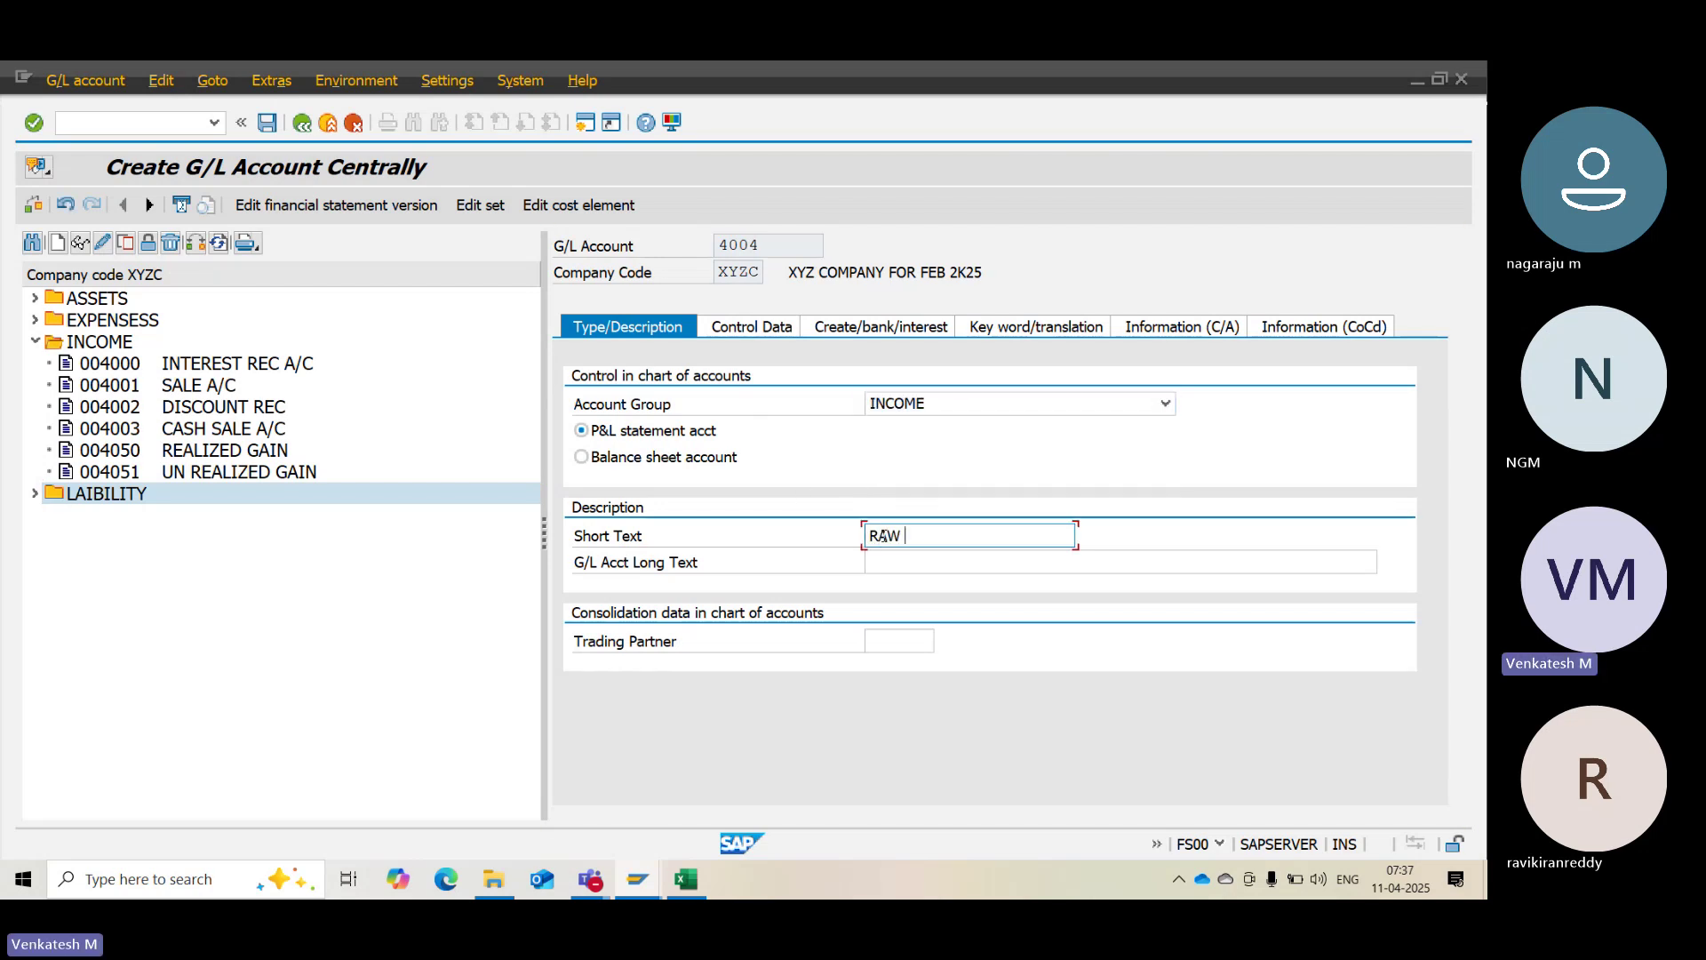
type("METRIAL A/C")
key("Tab")
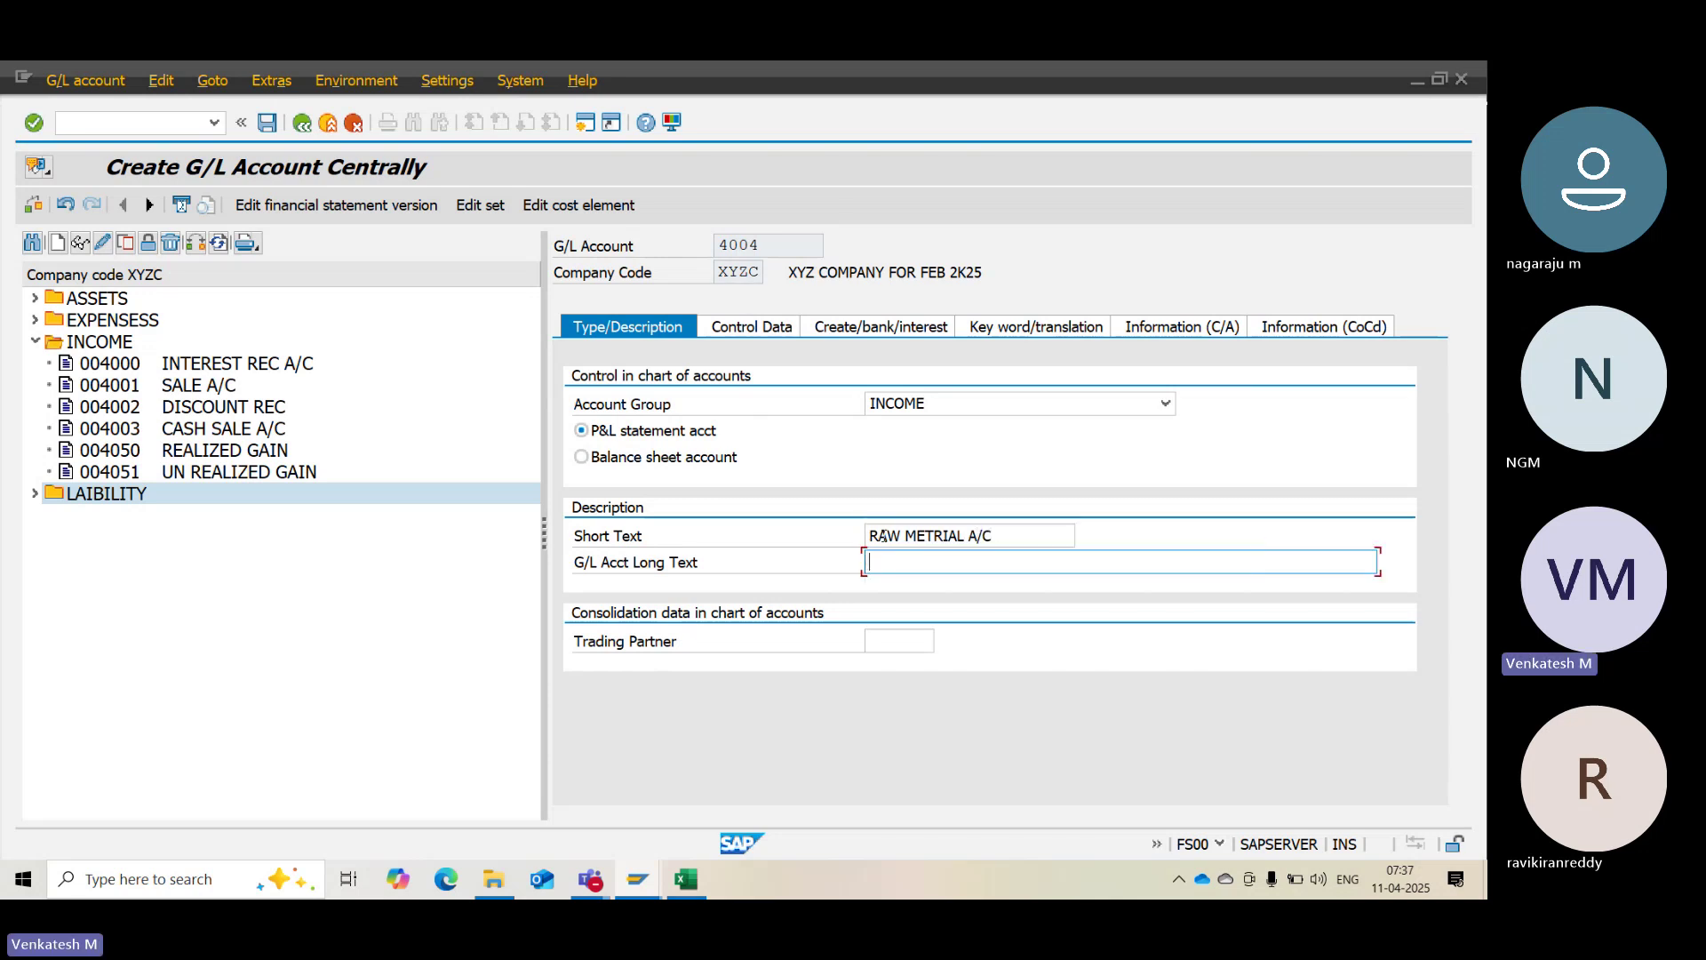
Enter RAW METERIAL ACCOUNT as the G/L account long text
type("RASW METER")
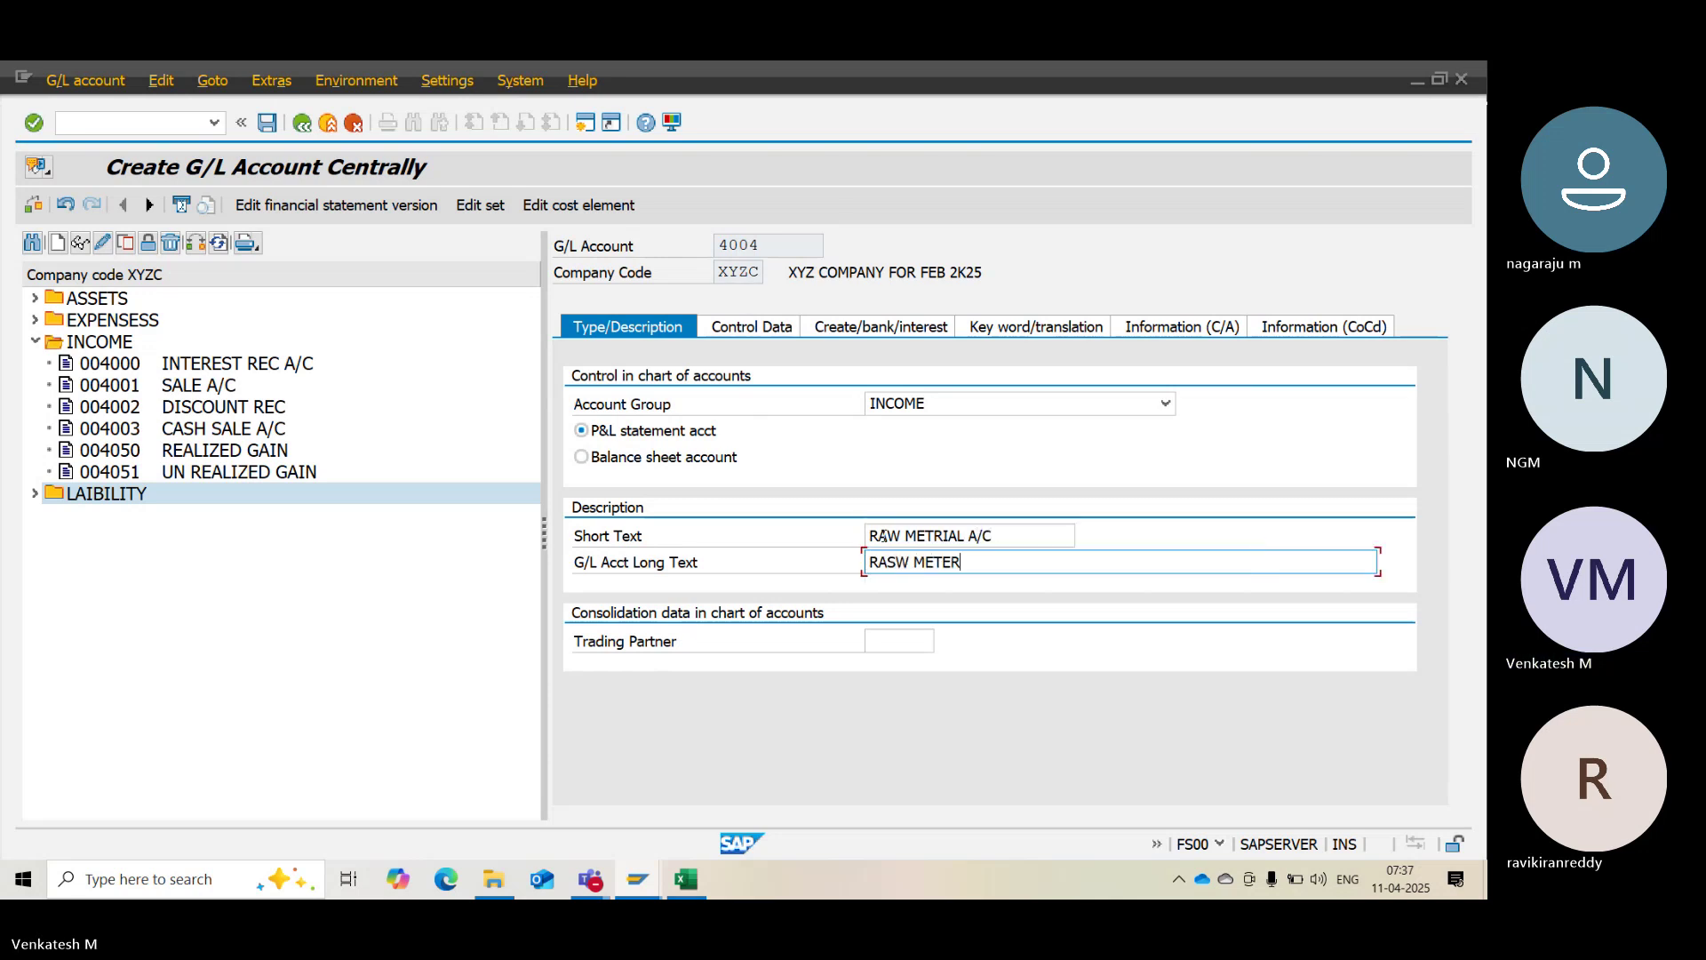
type("IAL ACCOUNT")
key("Return")
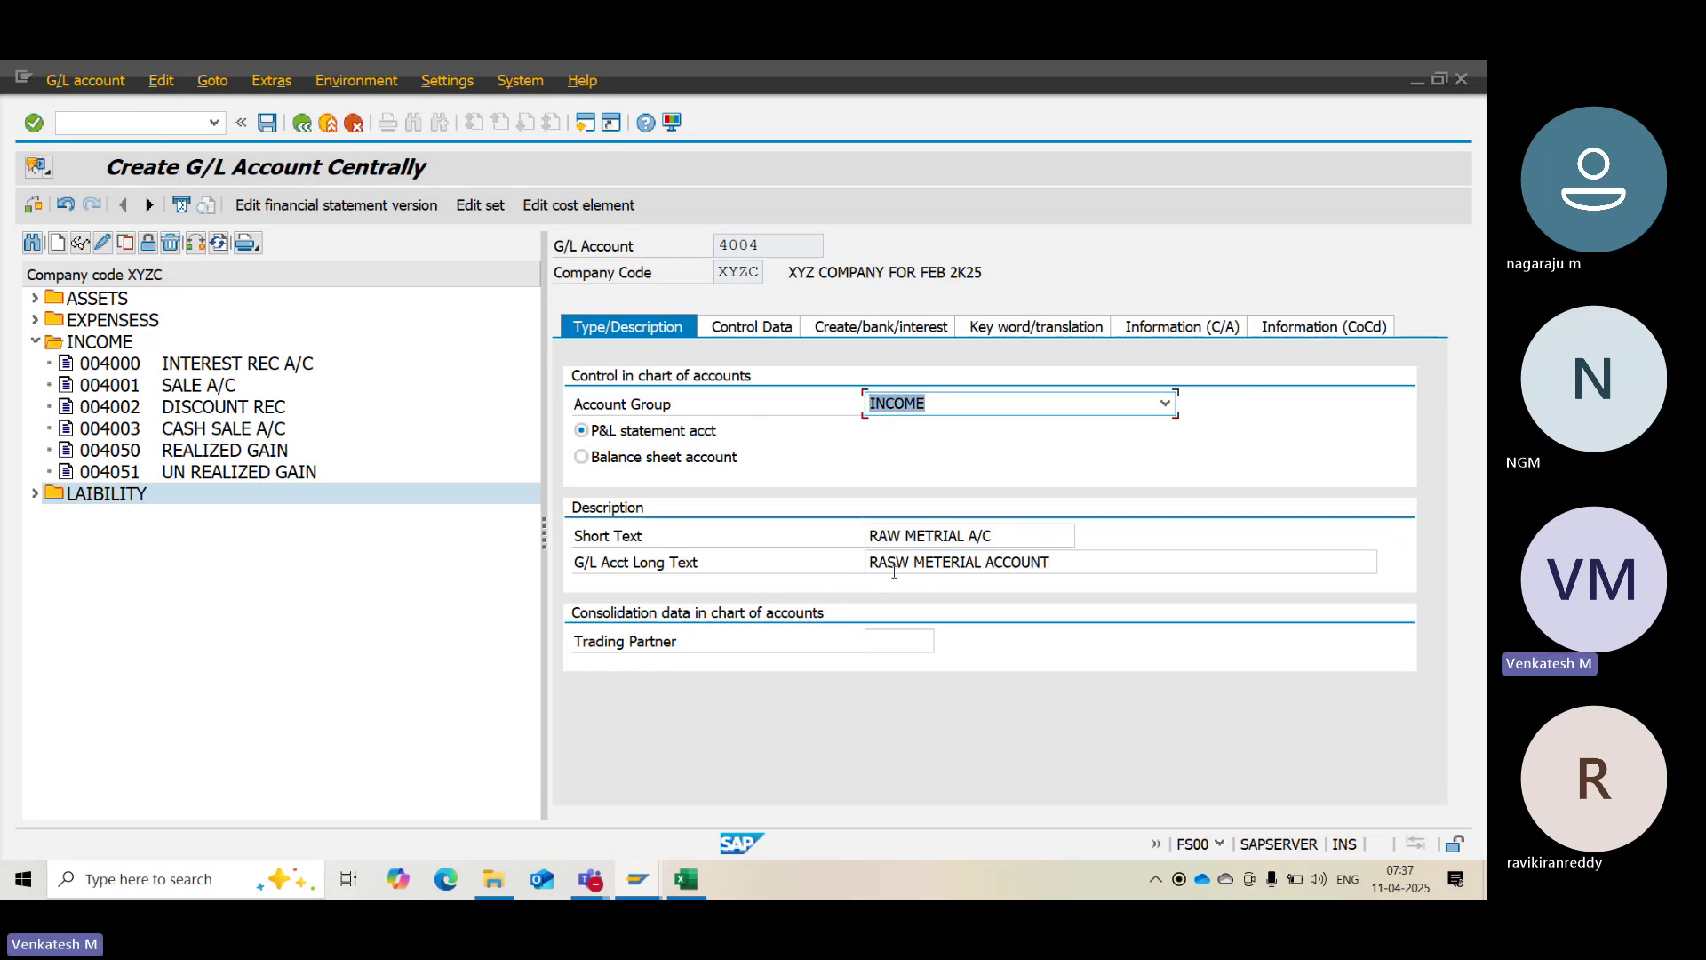
left_click(894, 563)
key("BackSpace")
key("Return")
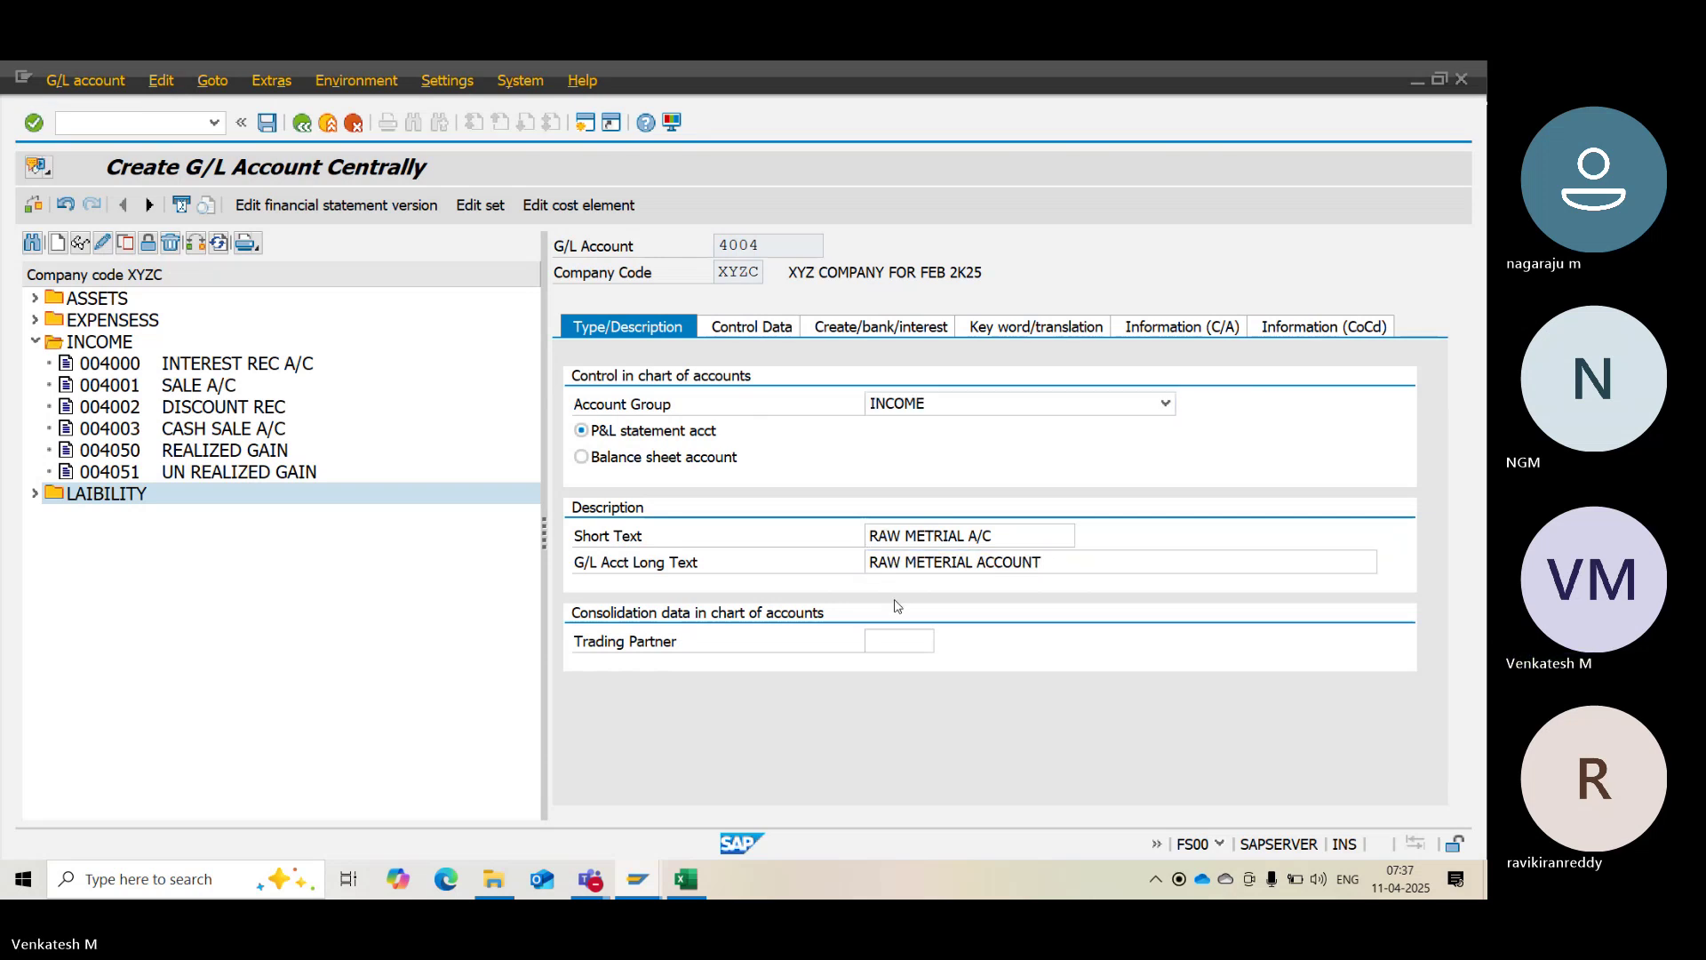
In the control data of account 4004, enable balances in local currency only and line item display, and set the sort key to 001
left_click(778, 334)
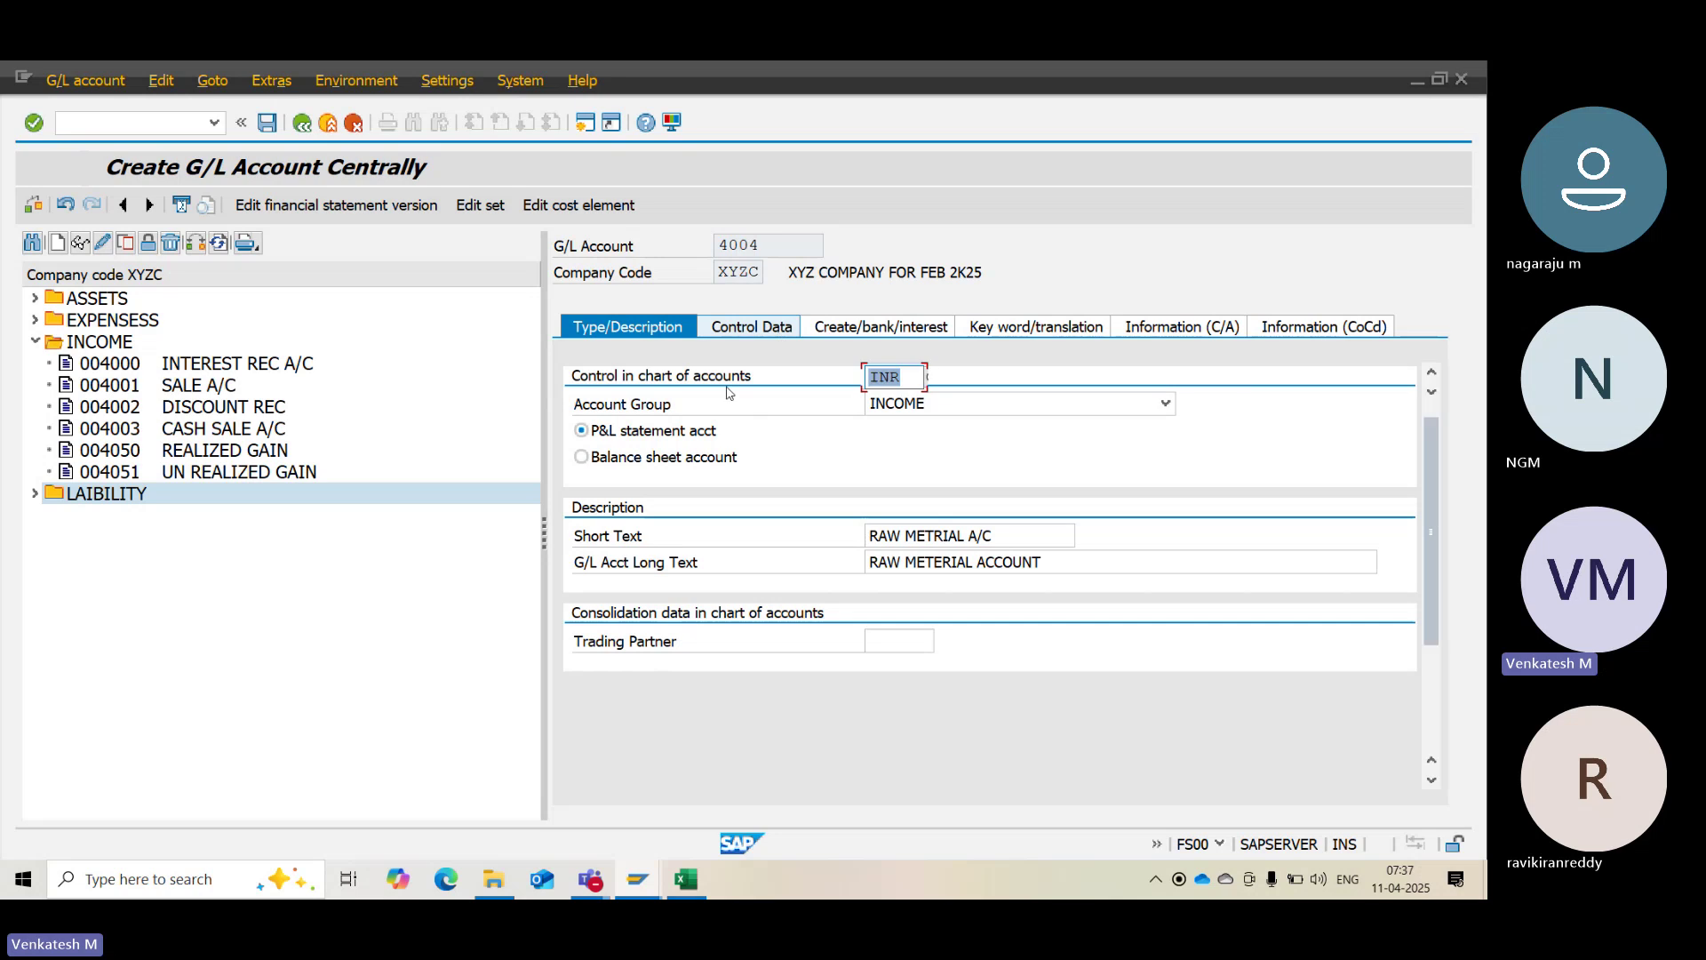
left_click(672, 407)
left_click(581, 747)
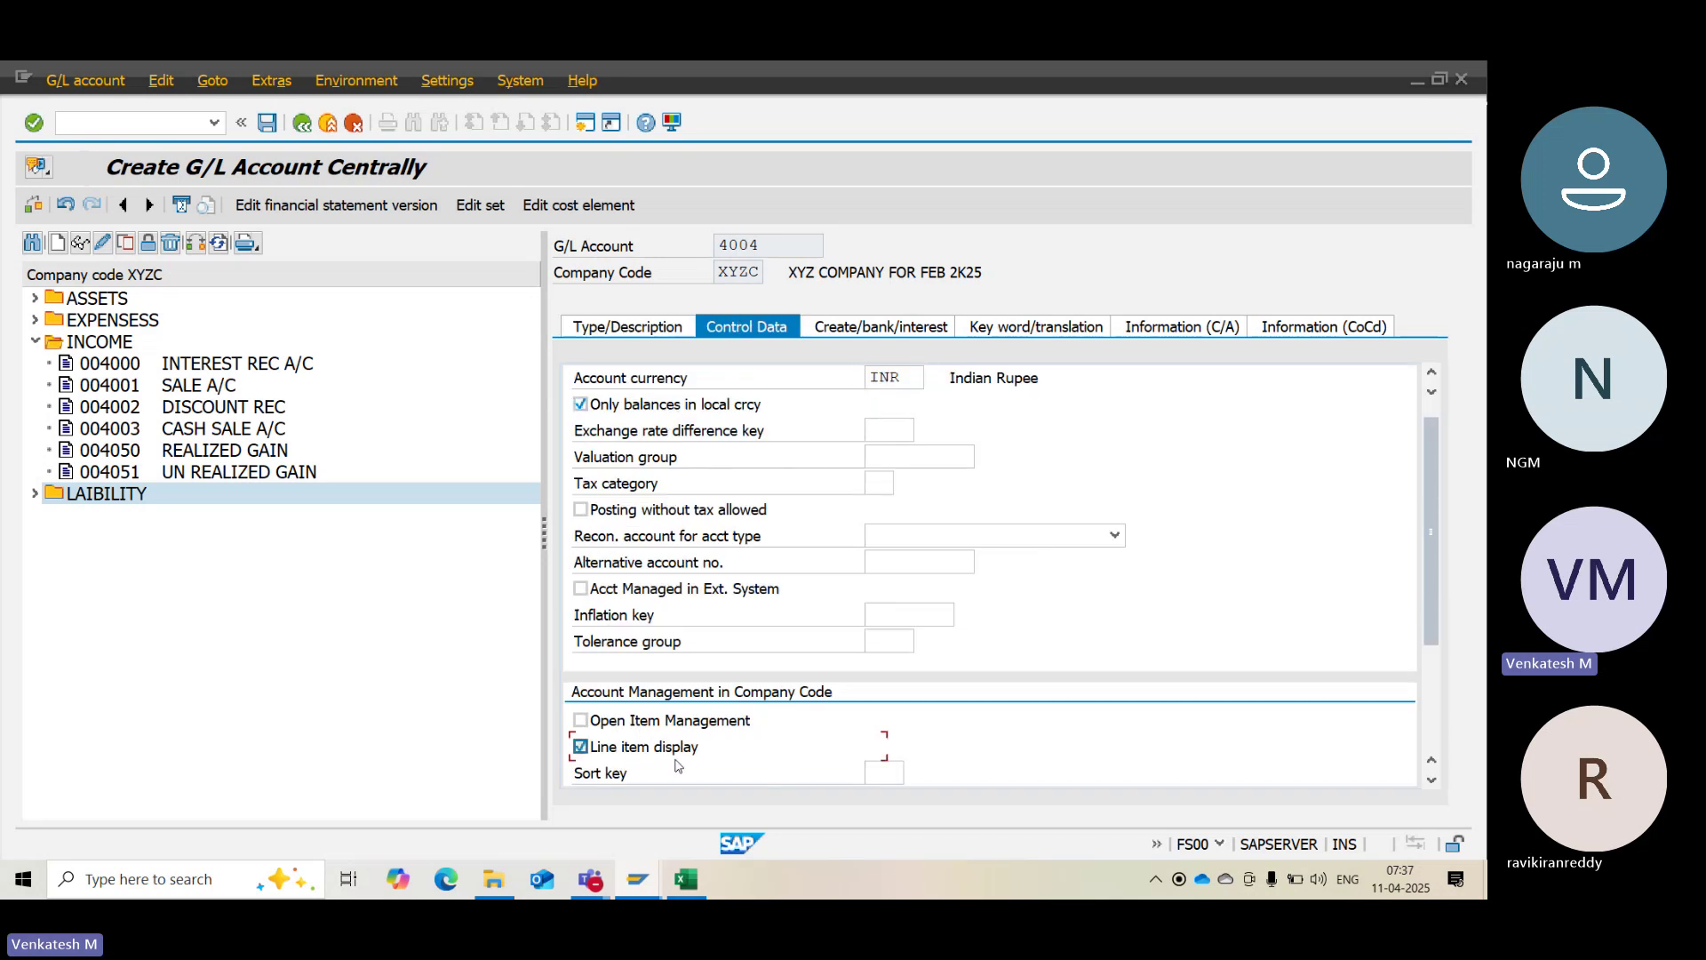
left_click(892, 772)
type("001")
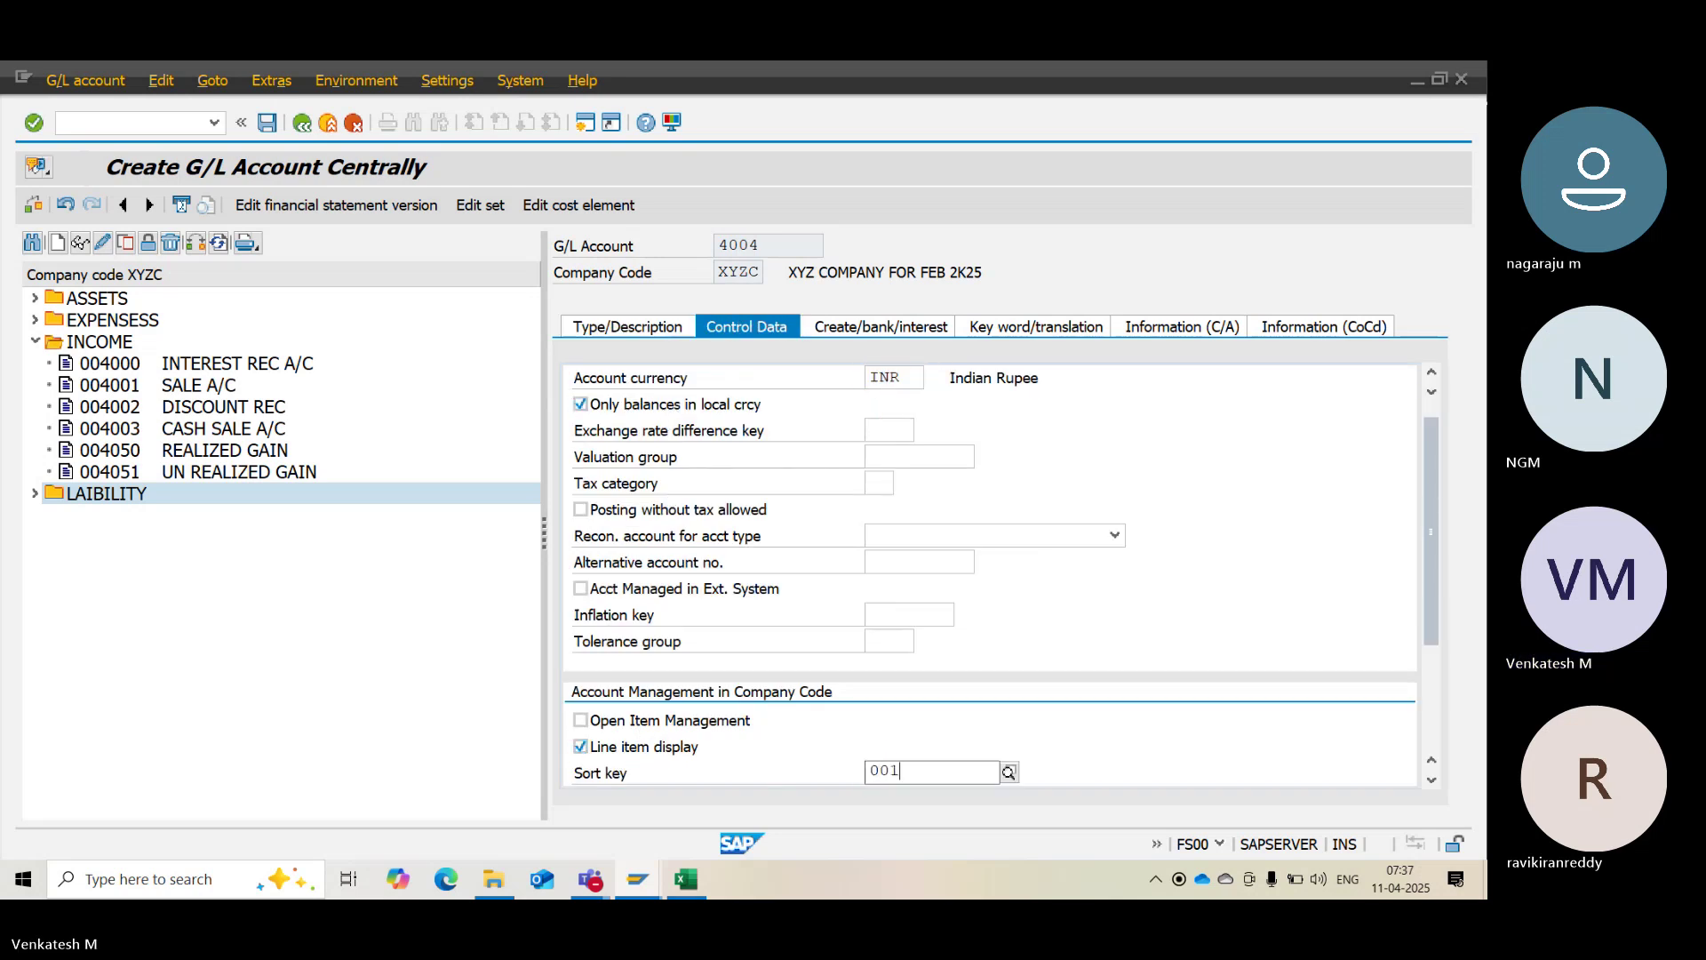
key("Return")
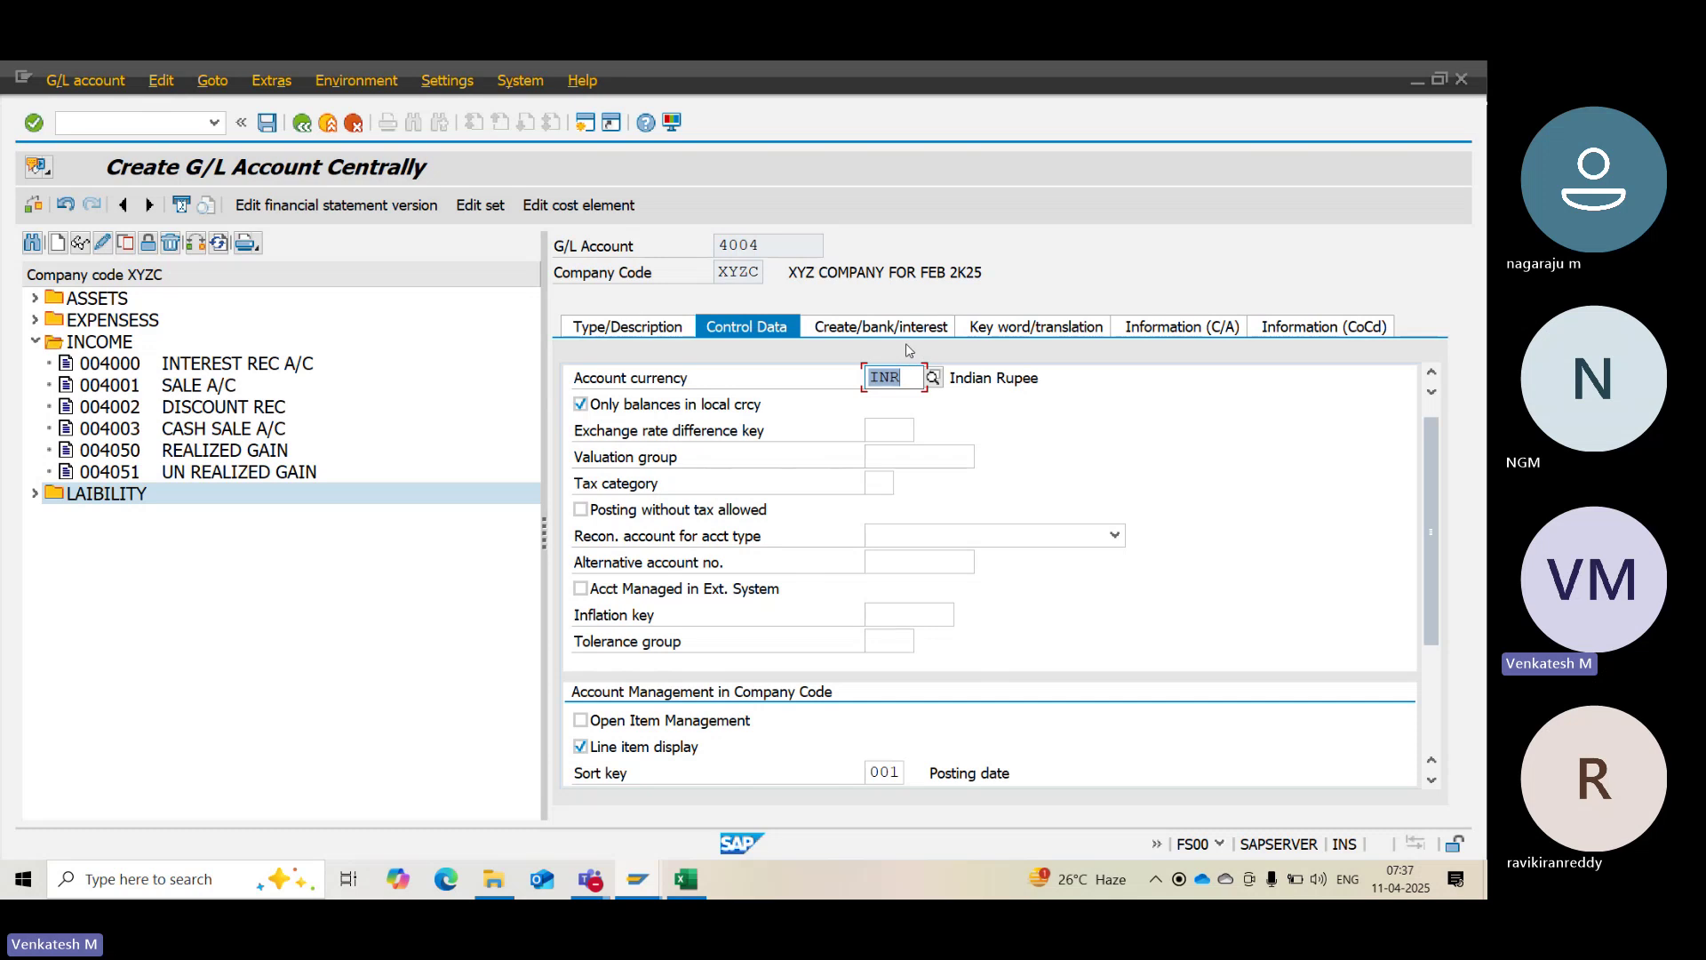
Set the field status group to G001 and save G/L account 4004
left_click(907, 329)
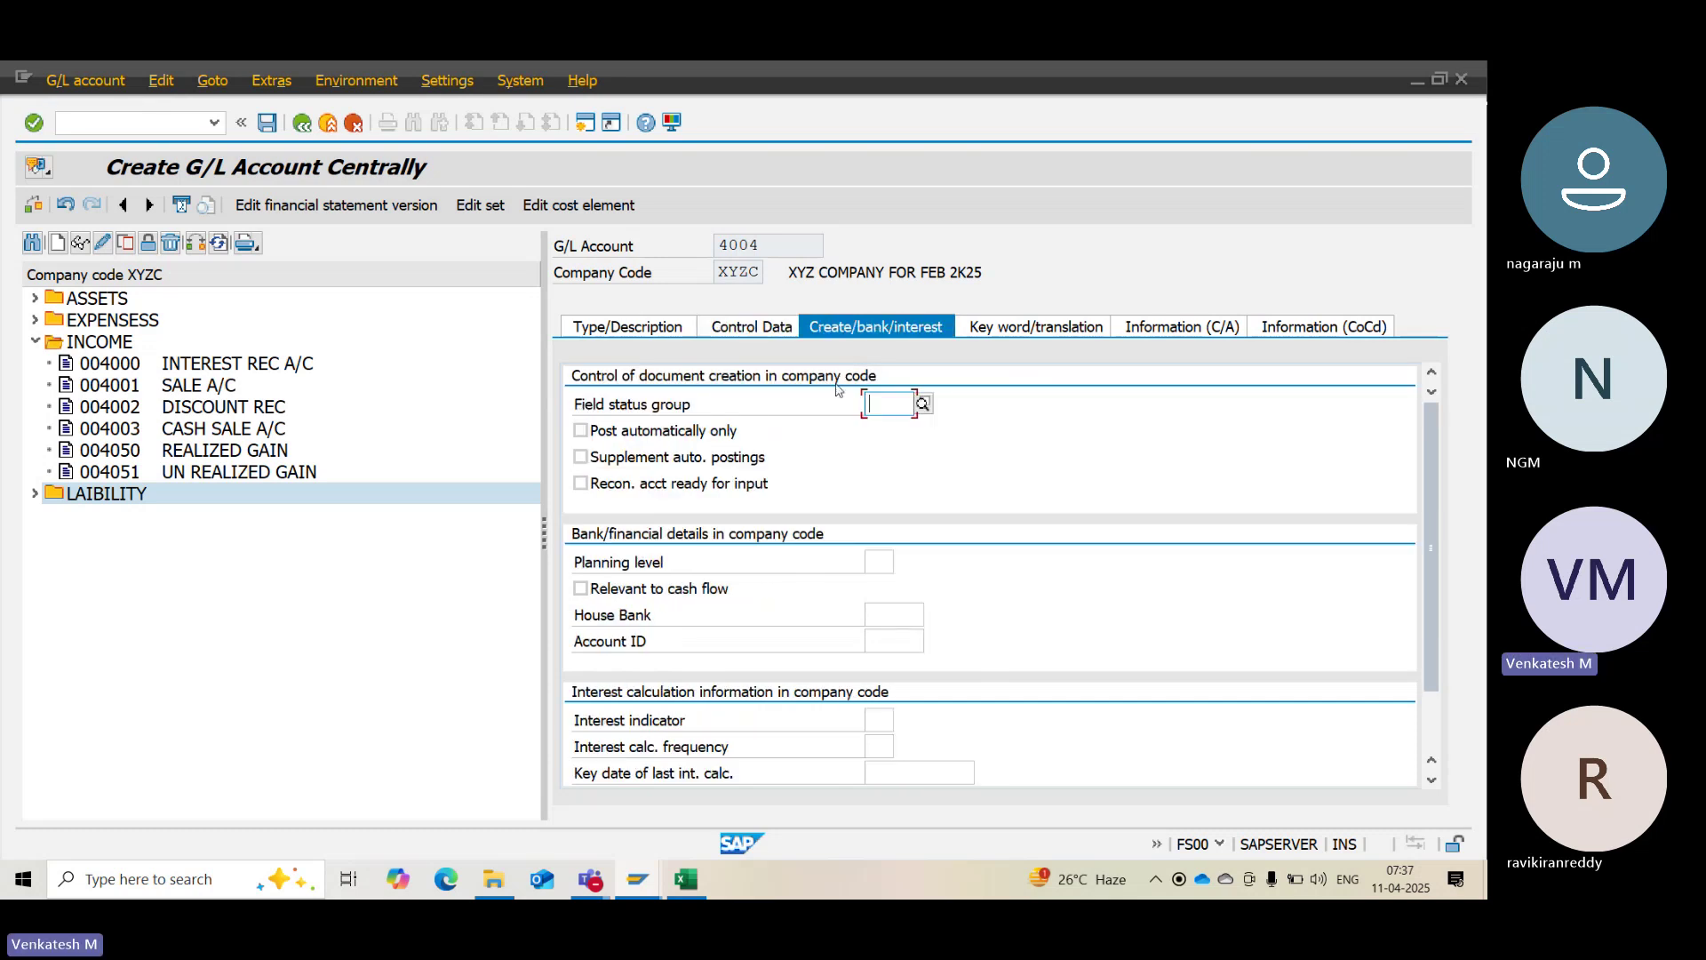
left_click(914, 402)
type("G001")
key("Return")
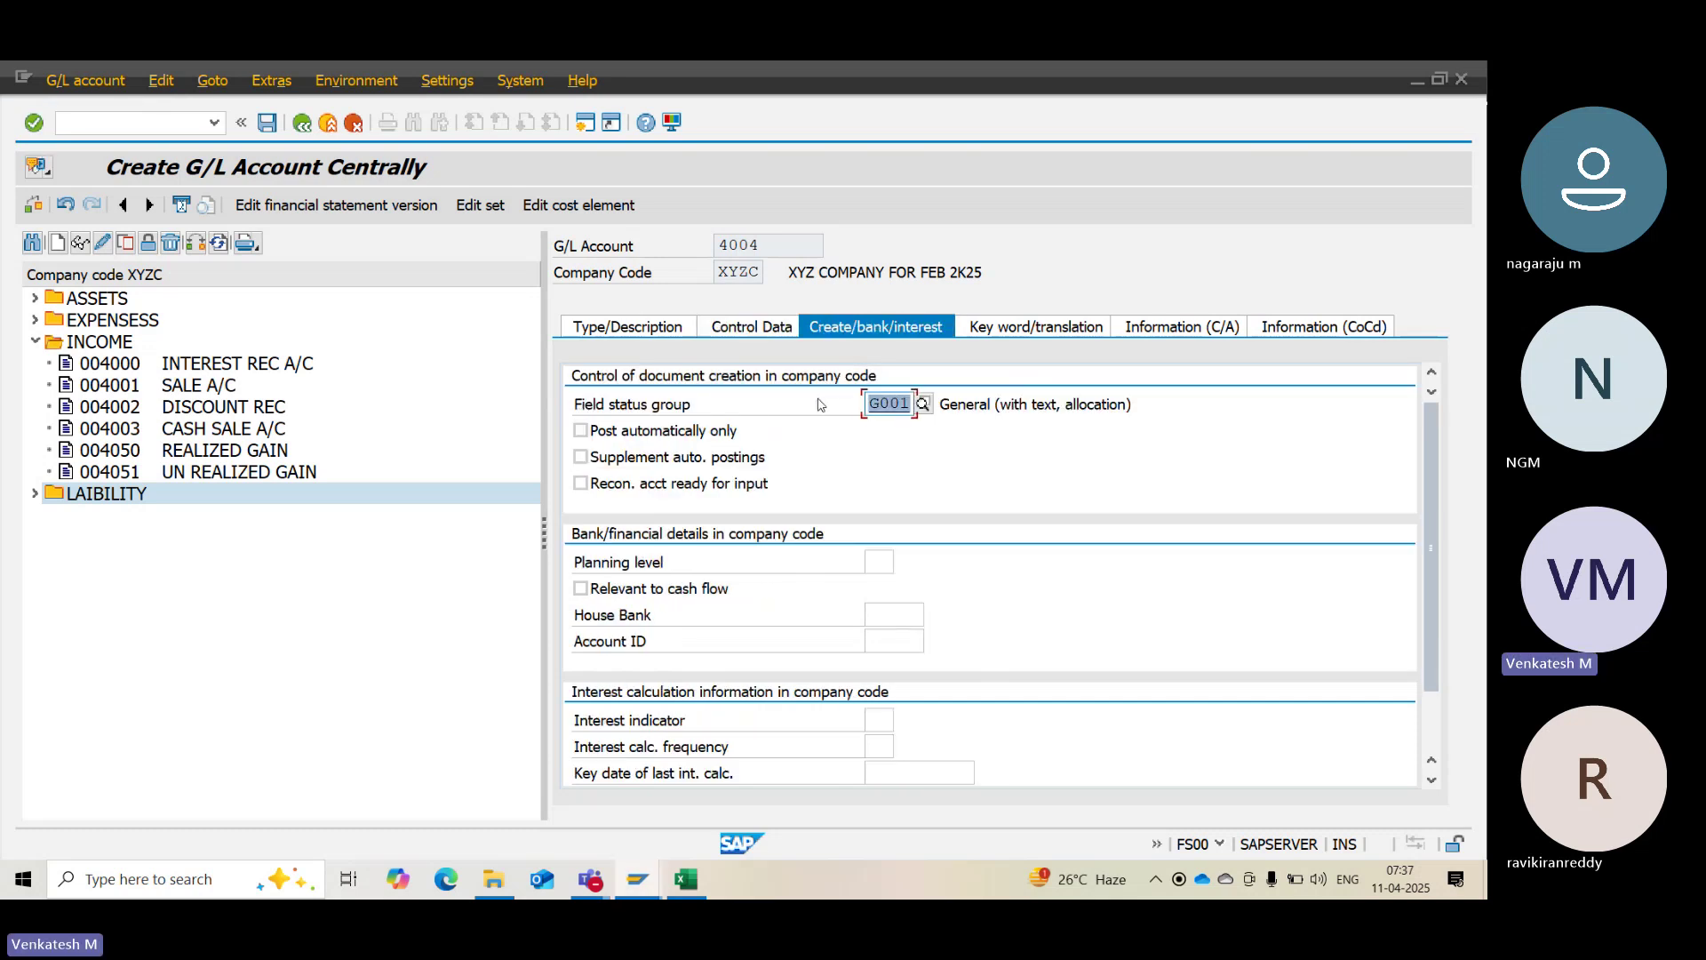
key("ctrl+s")
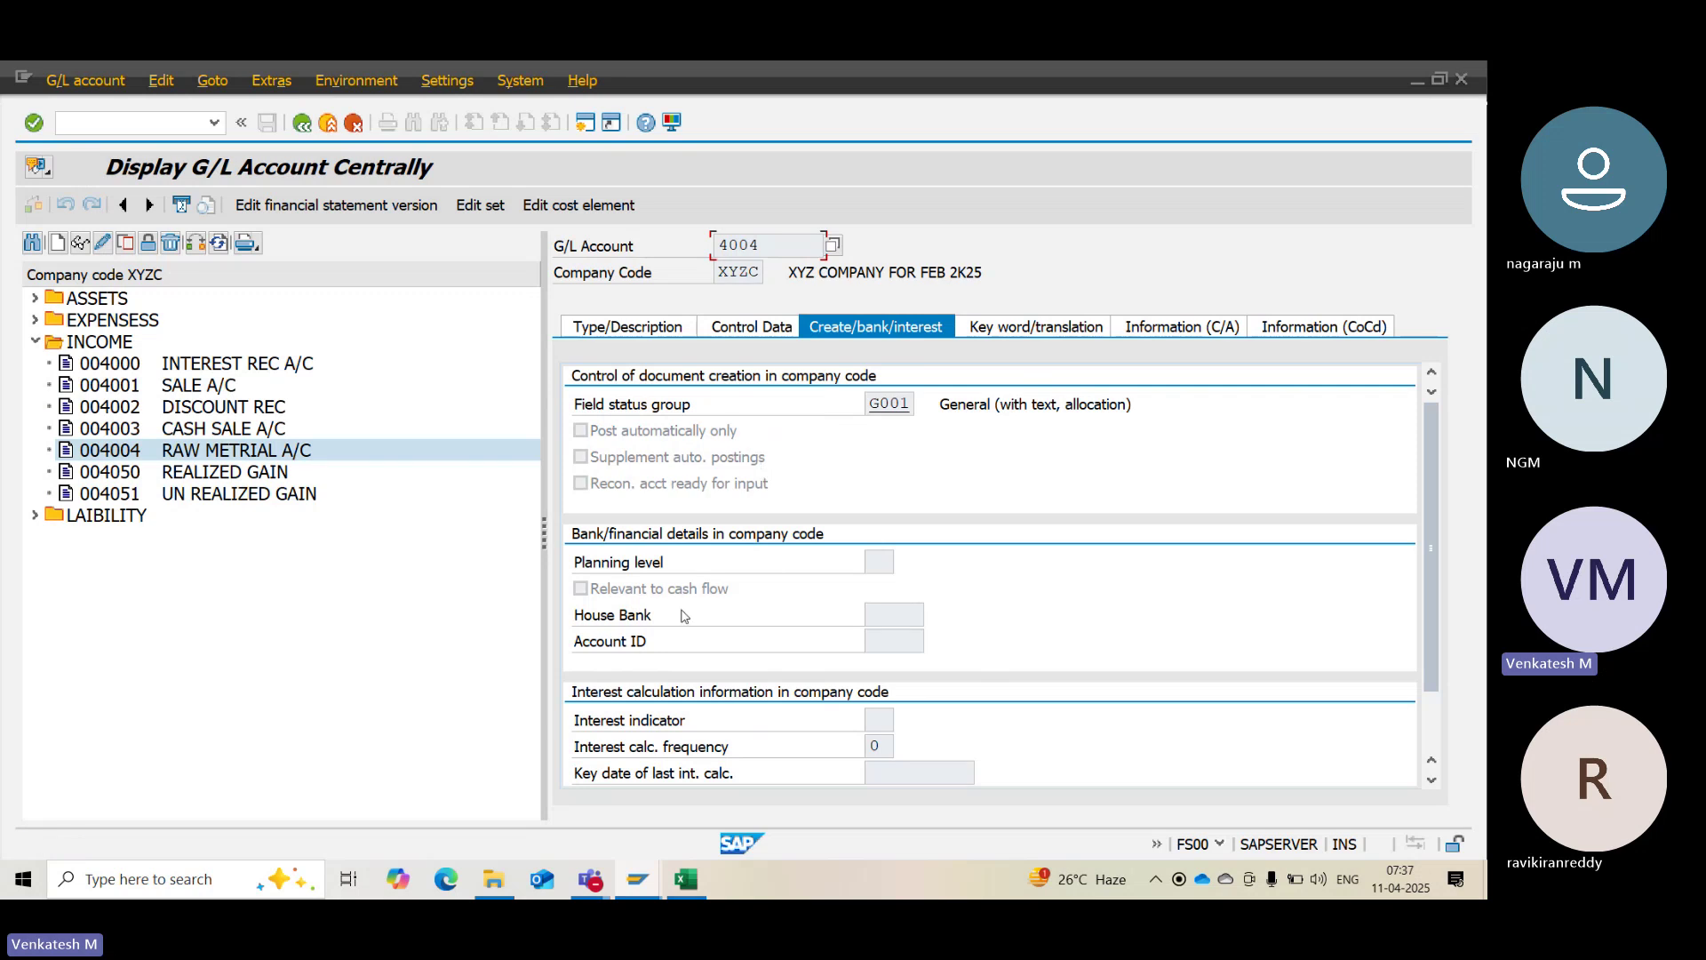
Switch to the Excel notes and enter SUNDRY CREDITOR GL in cell E17, below the reconciliation account step
left_click(692, 893)
left_click(320, 674)
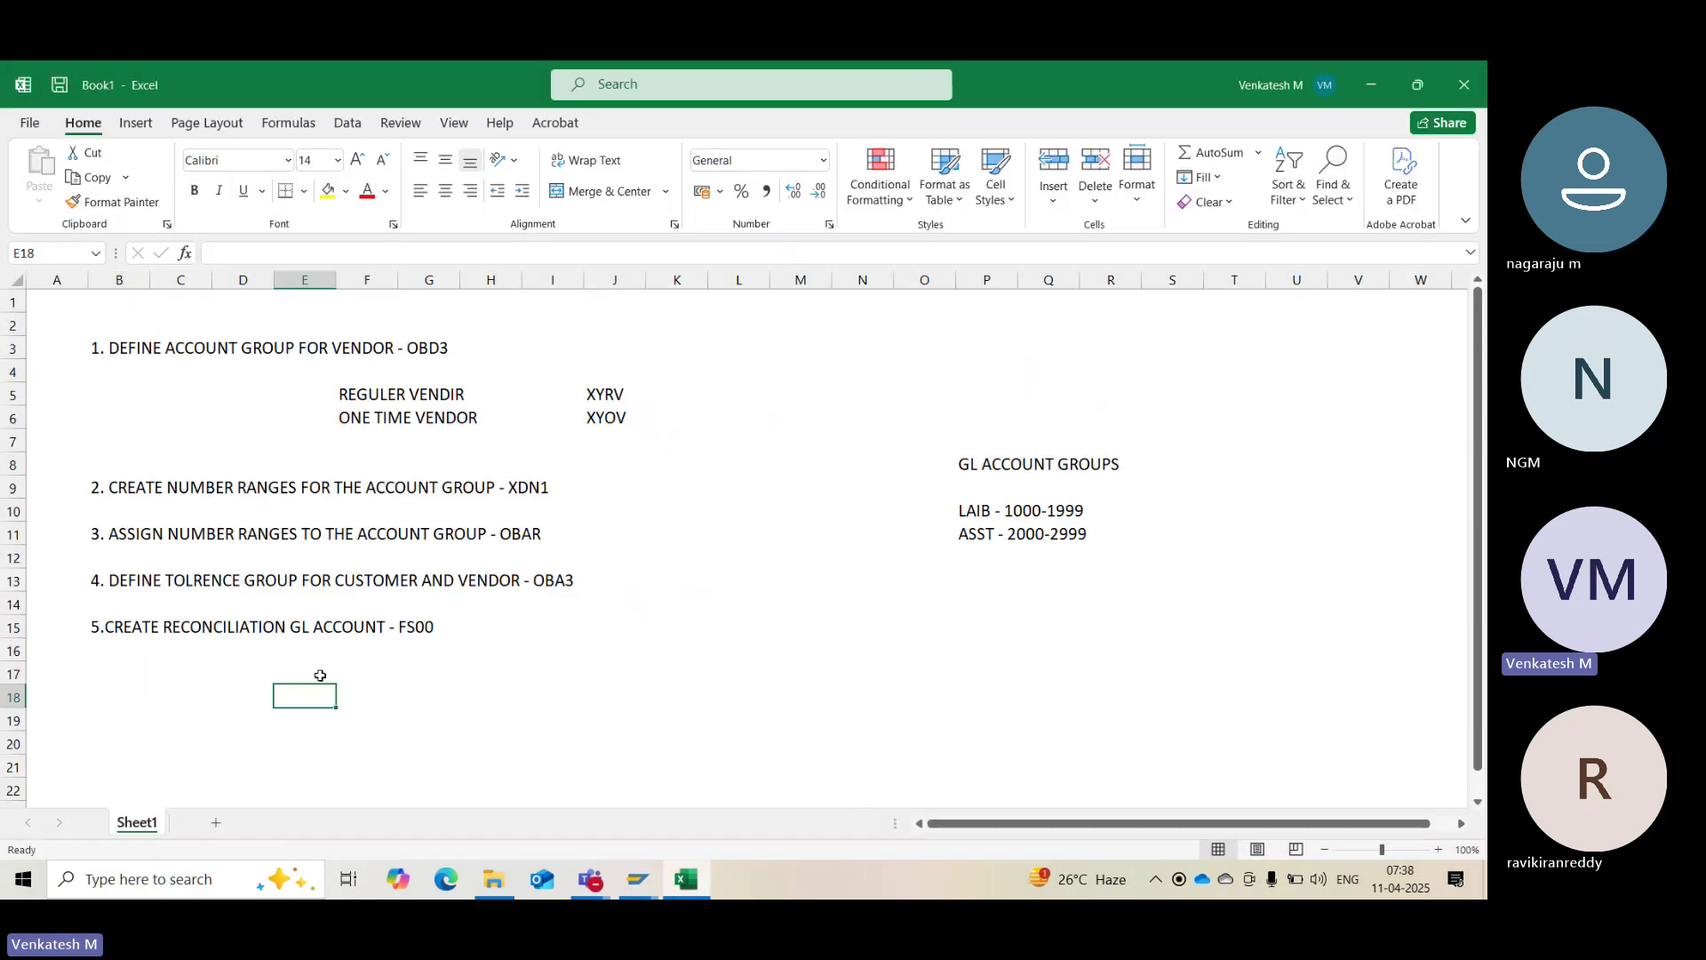
type("SUN")
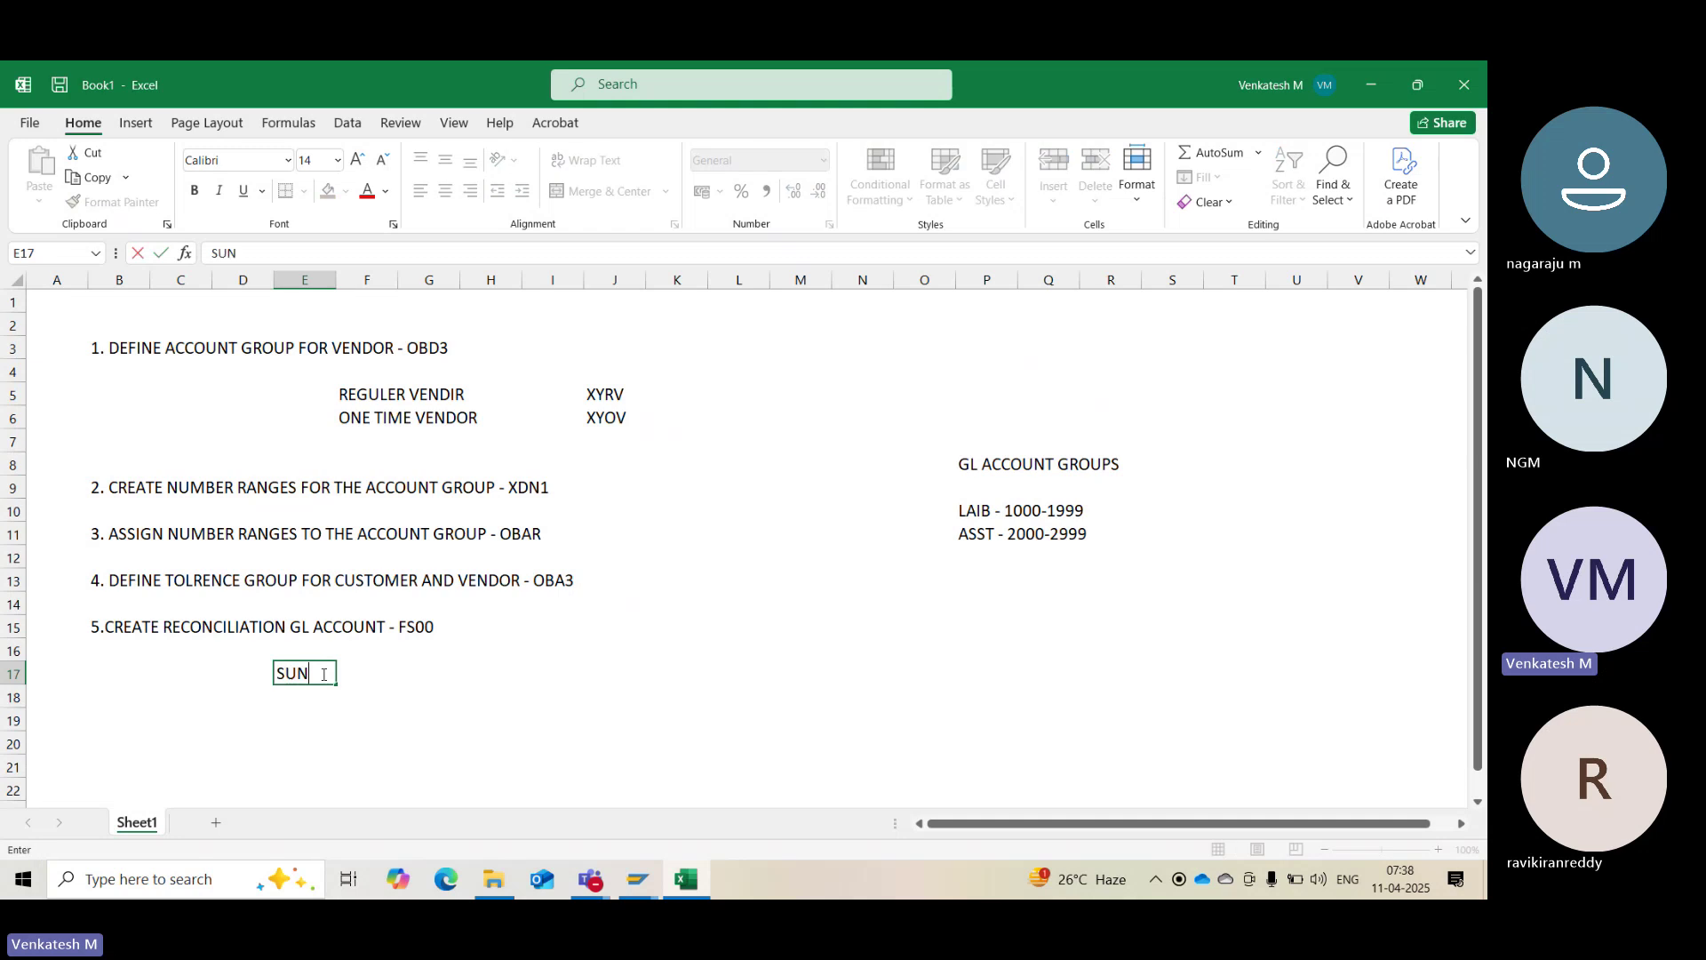
type("DRY CREDITO")
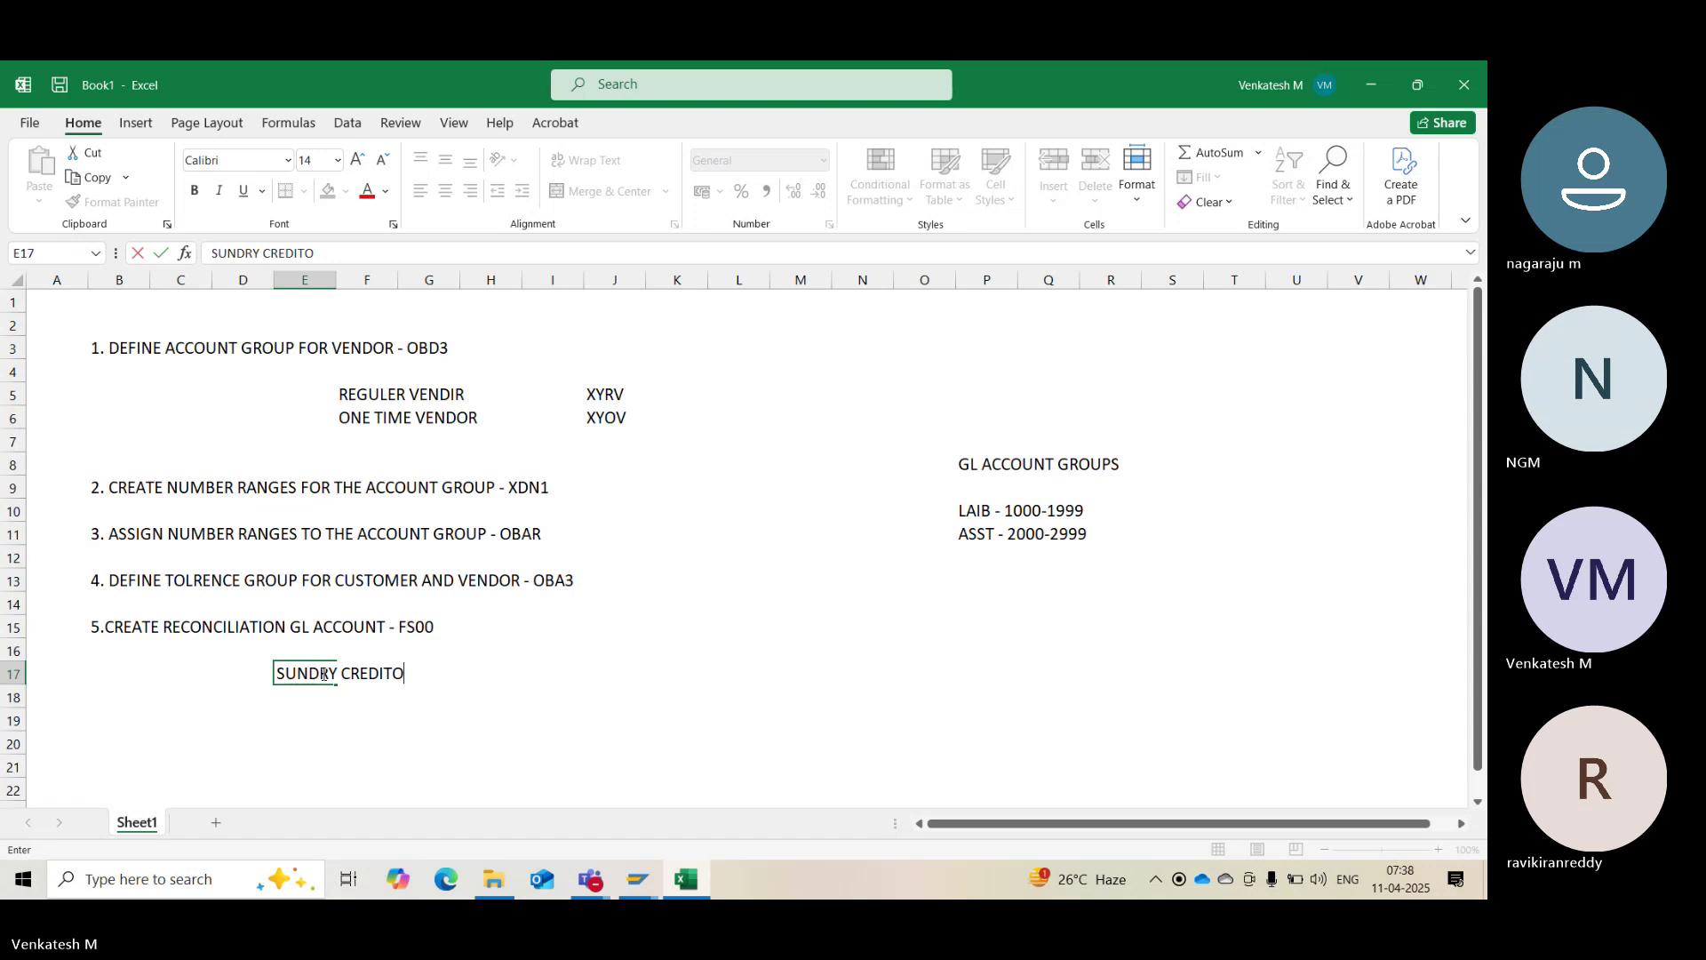
type("R GL")
key("Return")
key("Return")
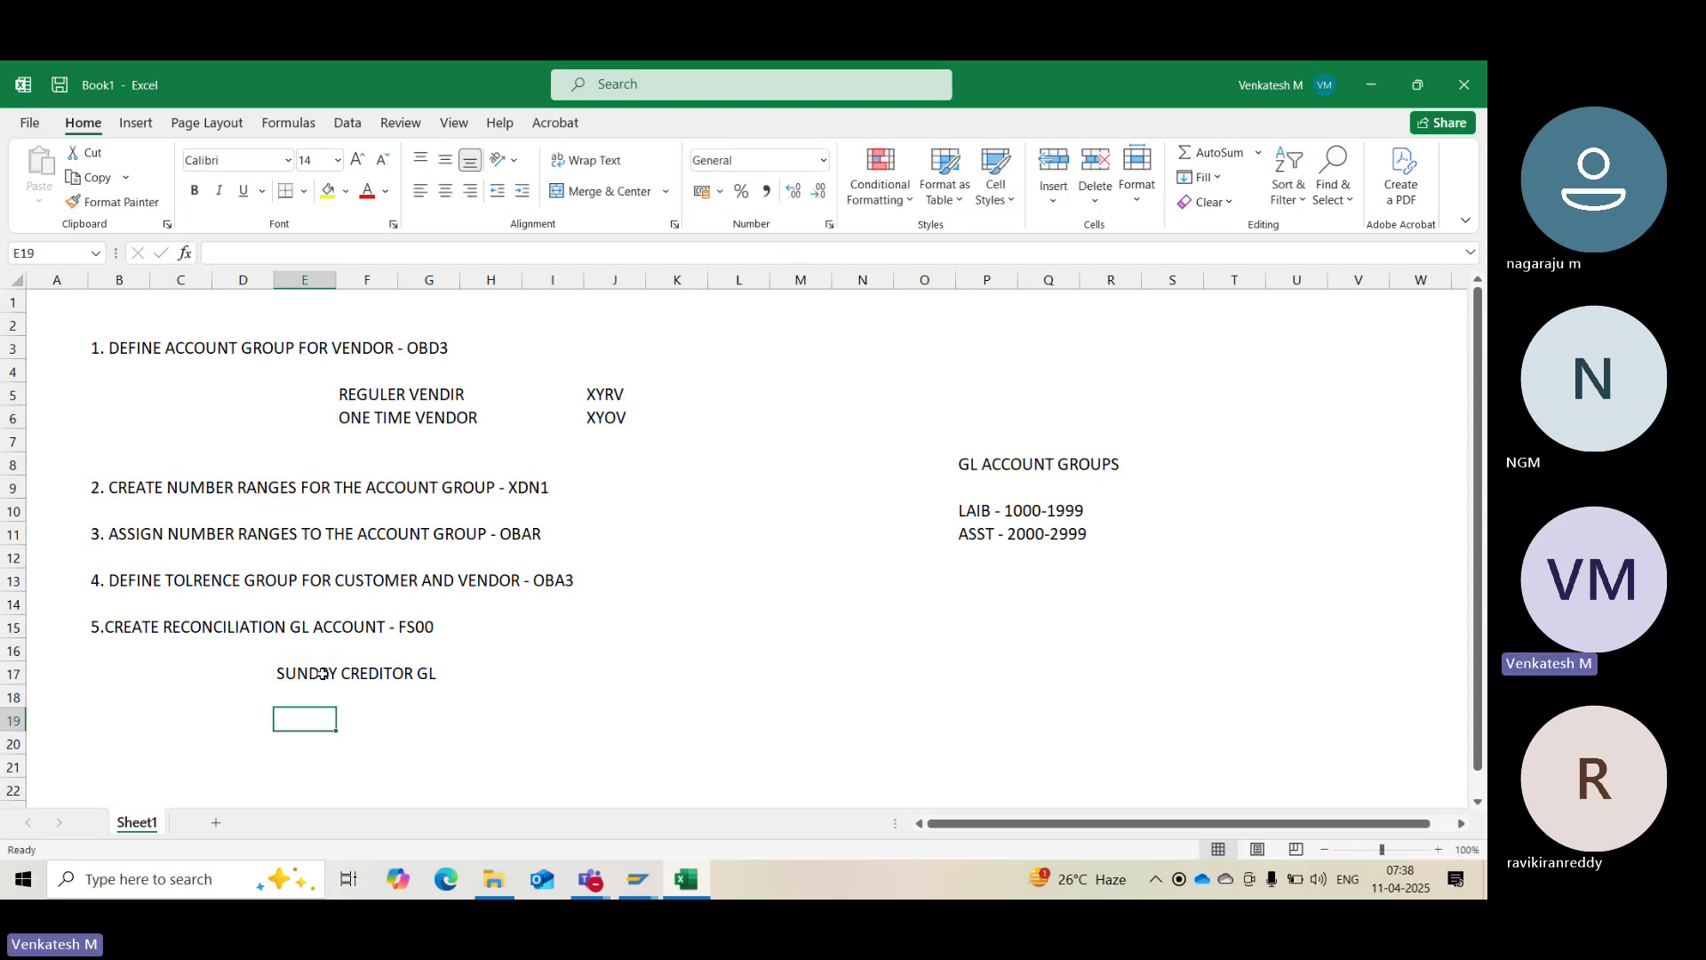
Enter RAW METERIAL in cell E18, below the sundry creditor note
key("Up")
type("RAW ")
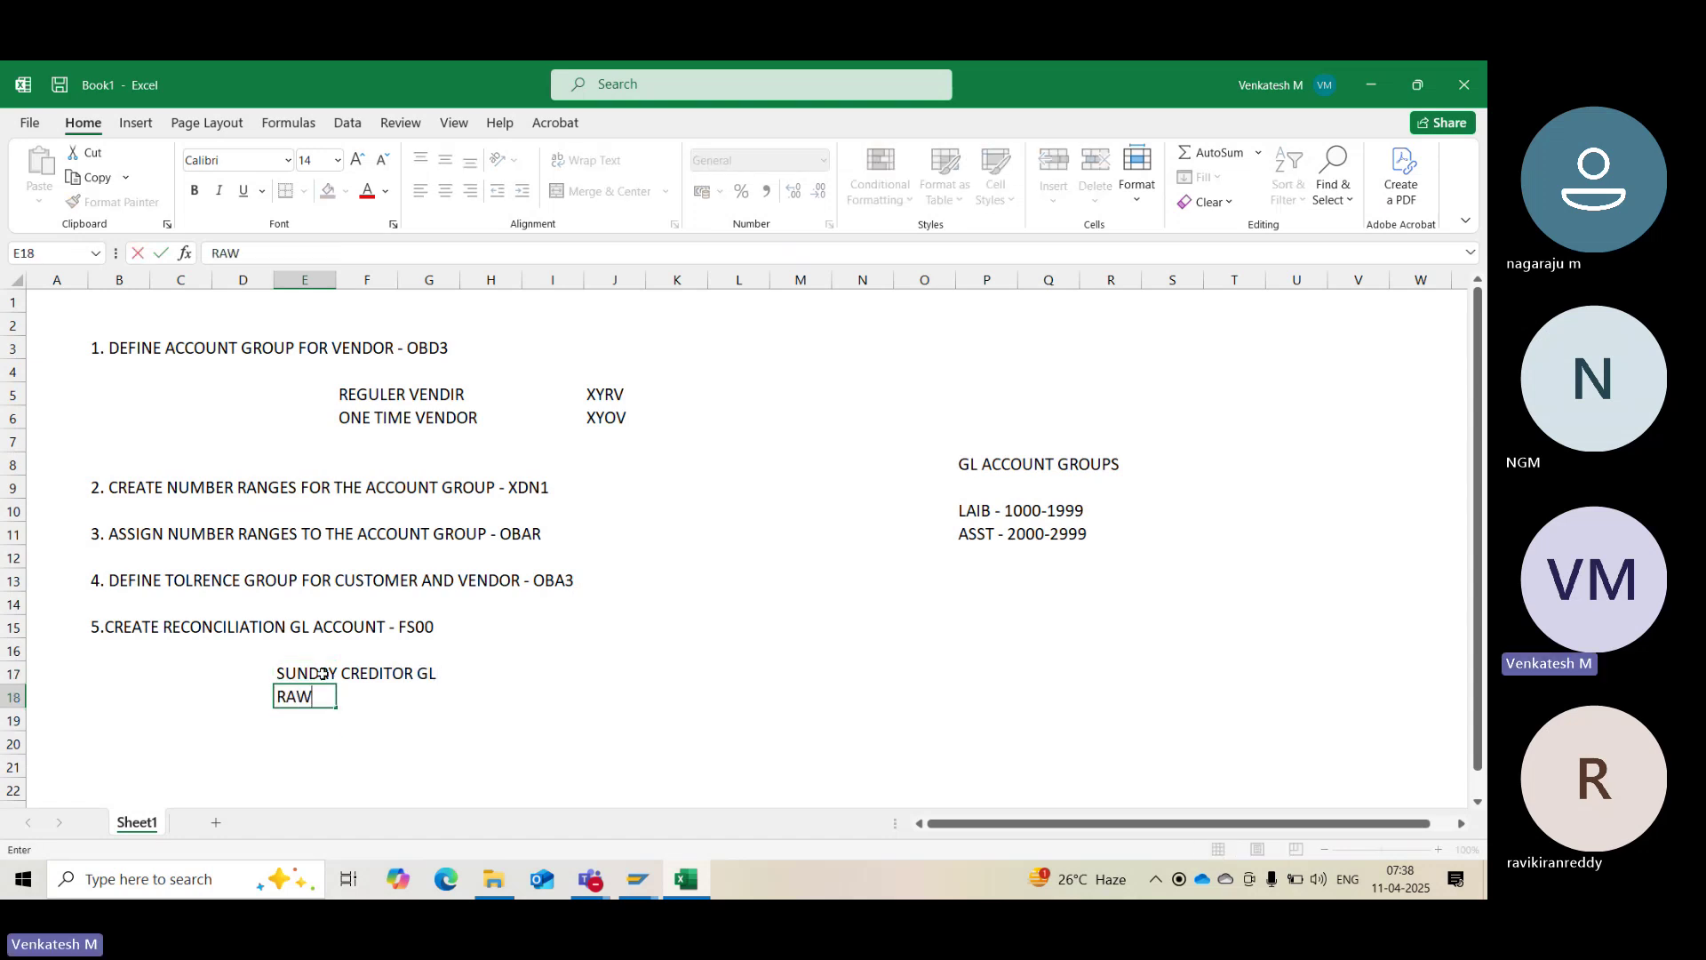
type("METERIAL")
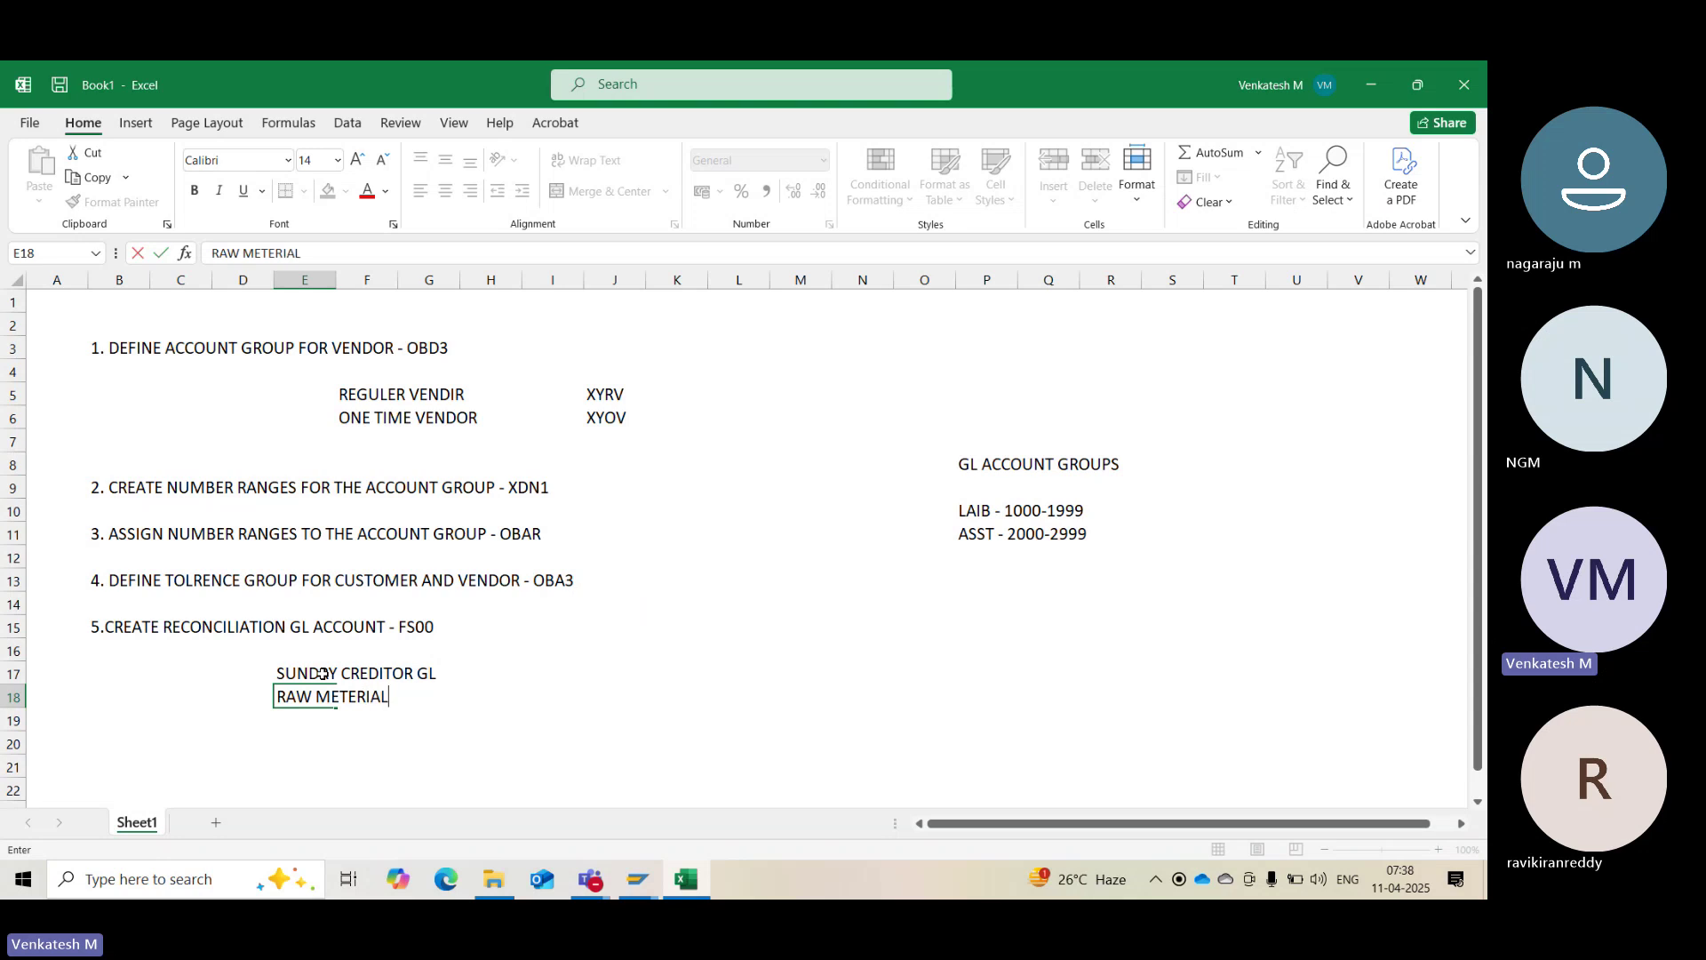
Look up the sundry creditor account number in SAP, note 1002 in cell H17 of the Excel sheet and return to SAP
key("alt+Tab")
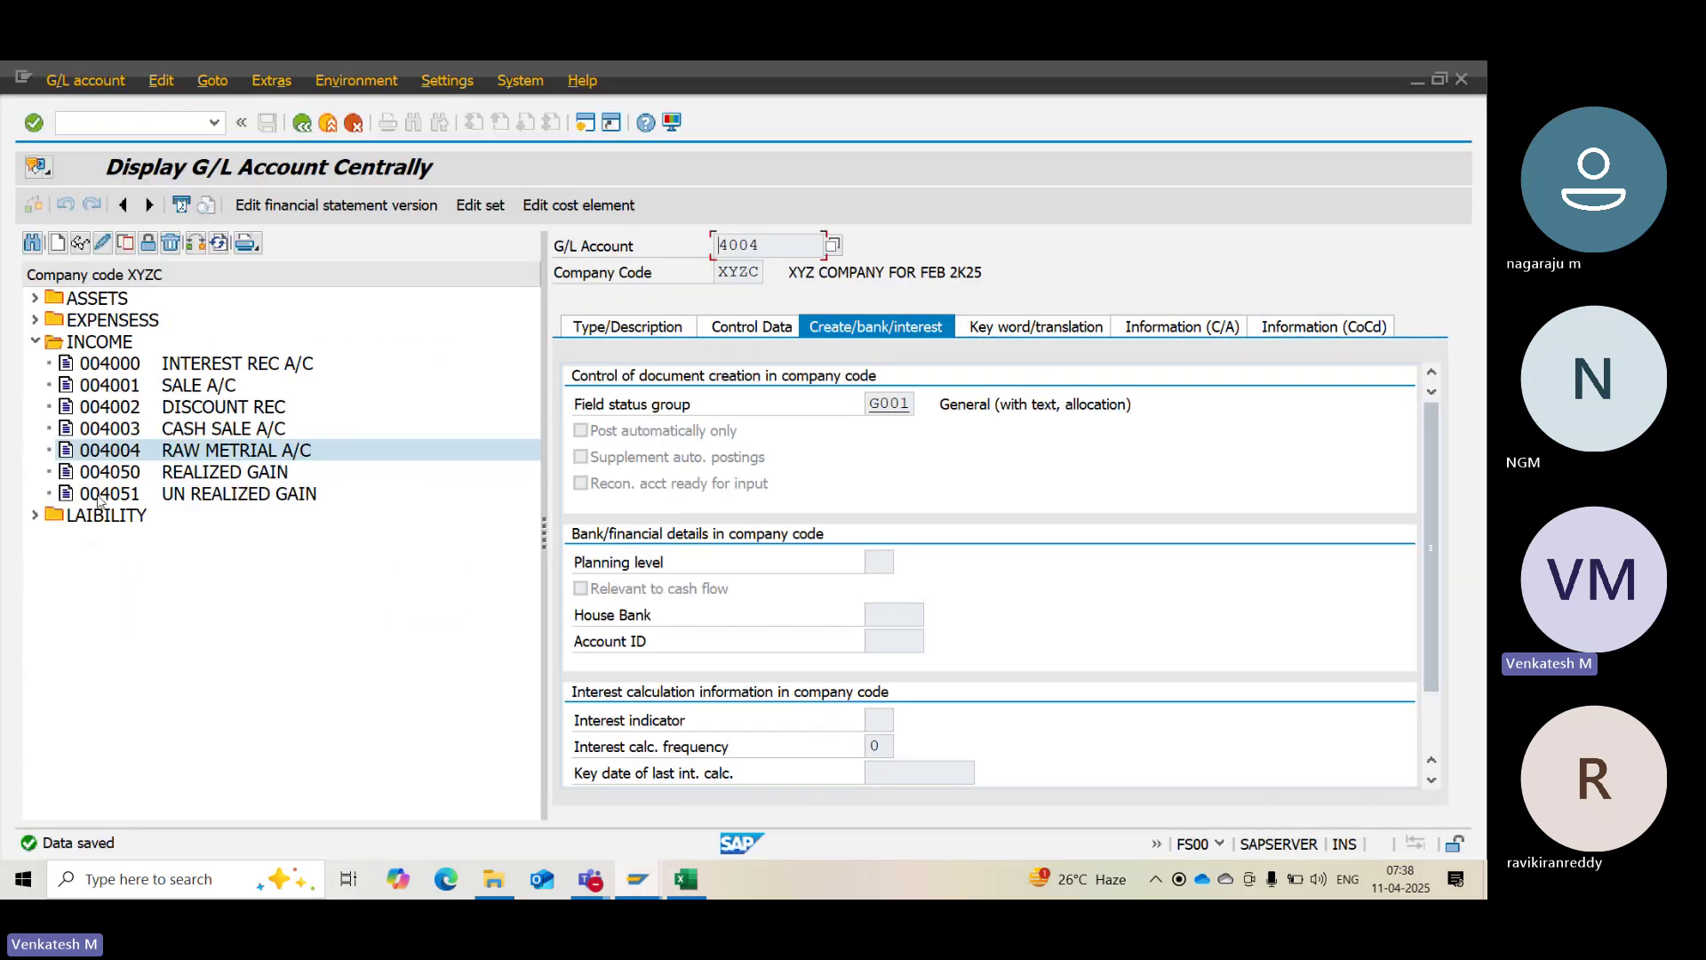
left_click(37, 516)
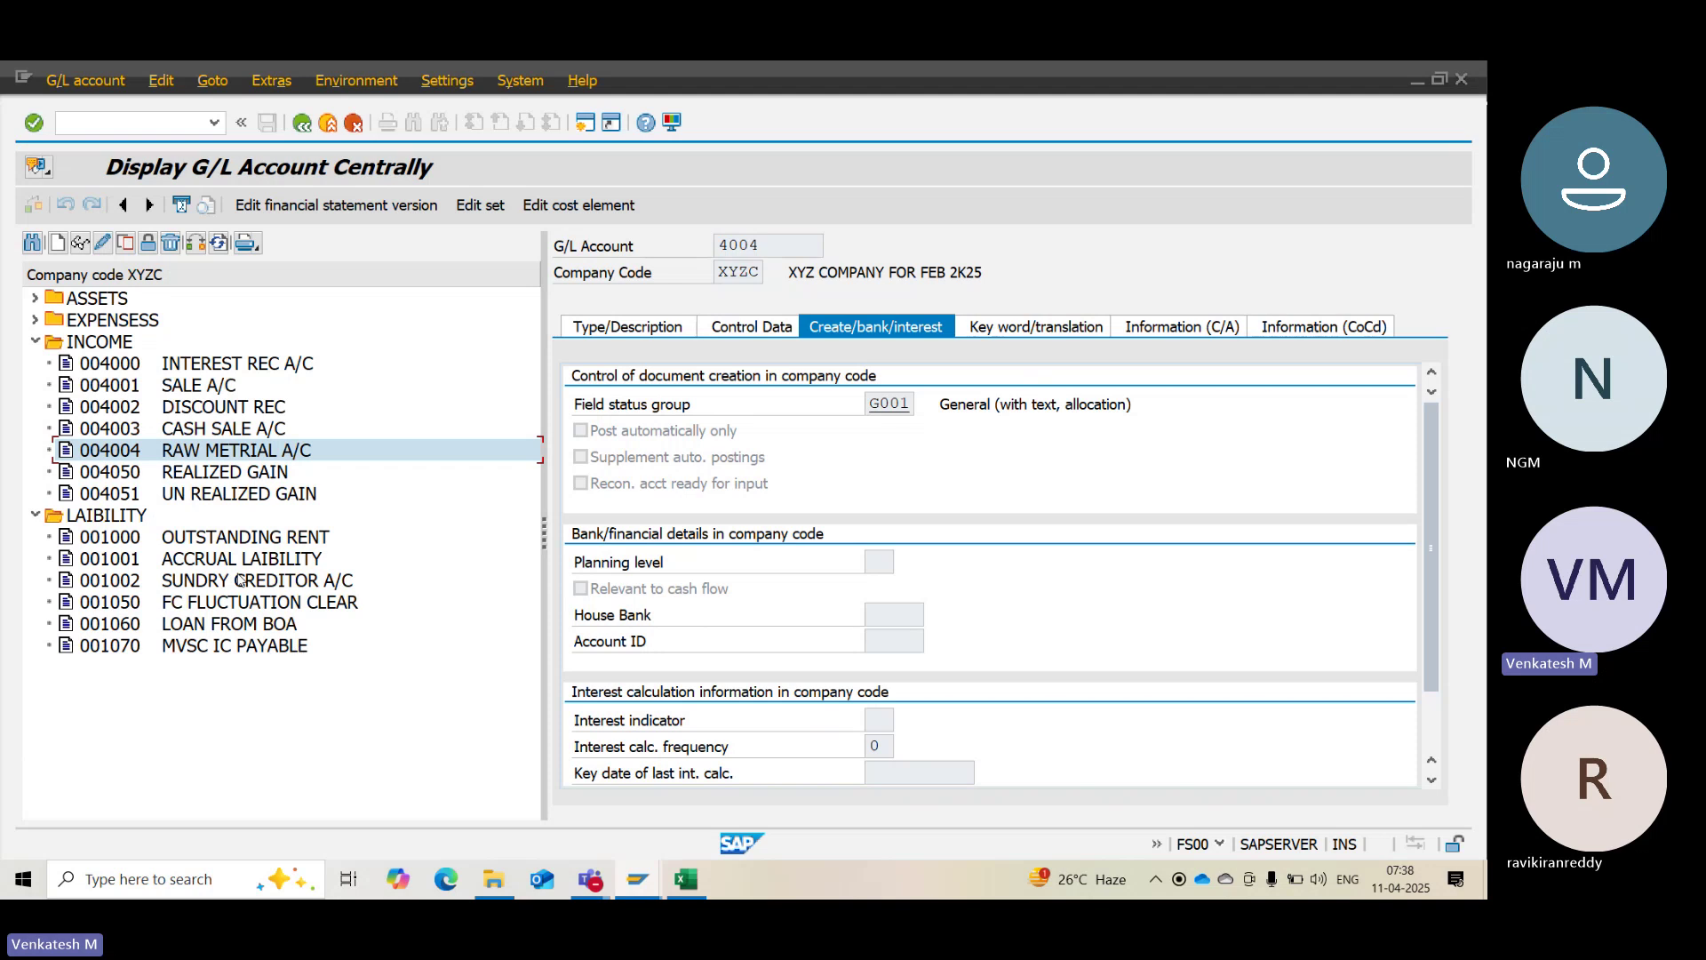
left_click(231, 653)
left_click(197, 582)
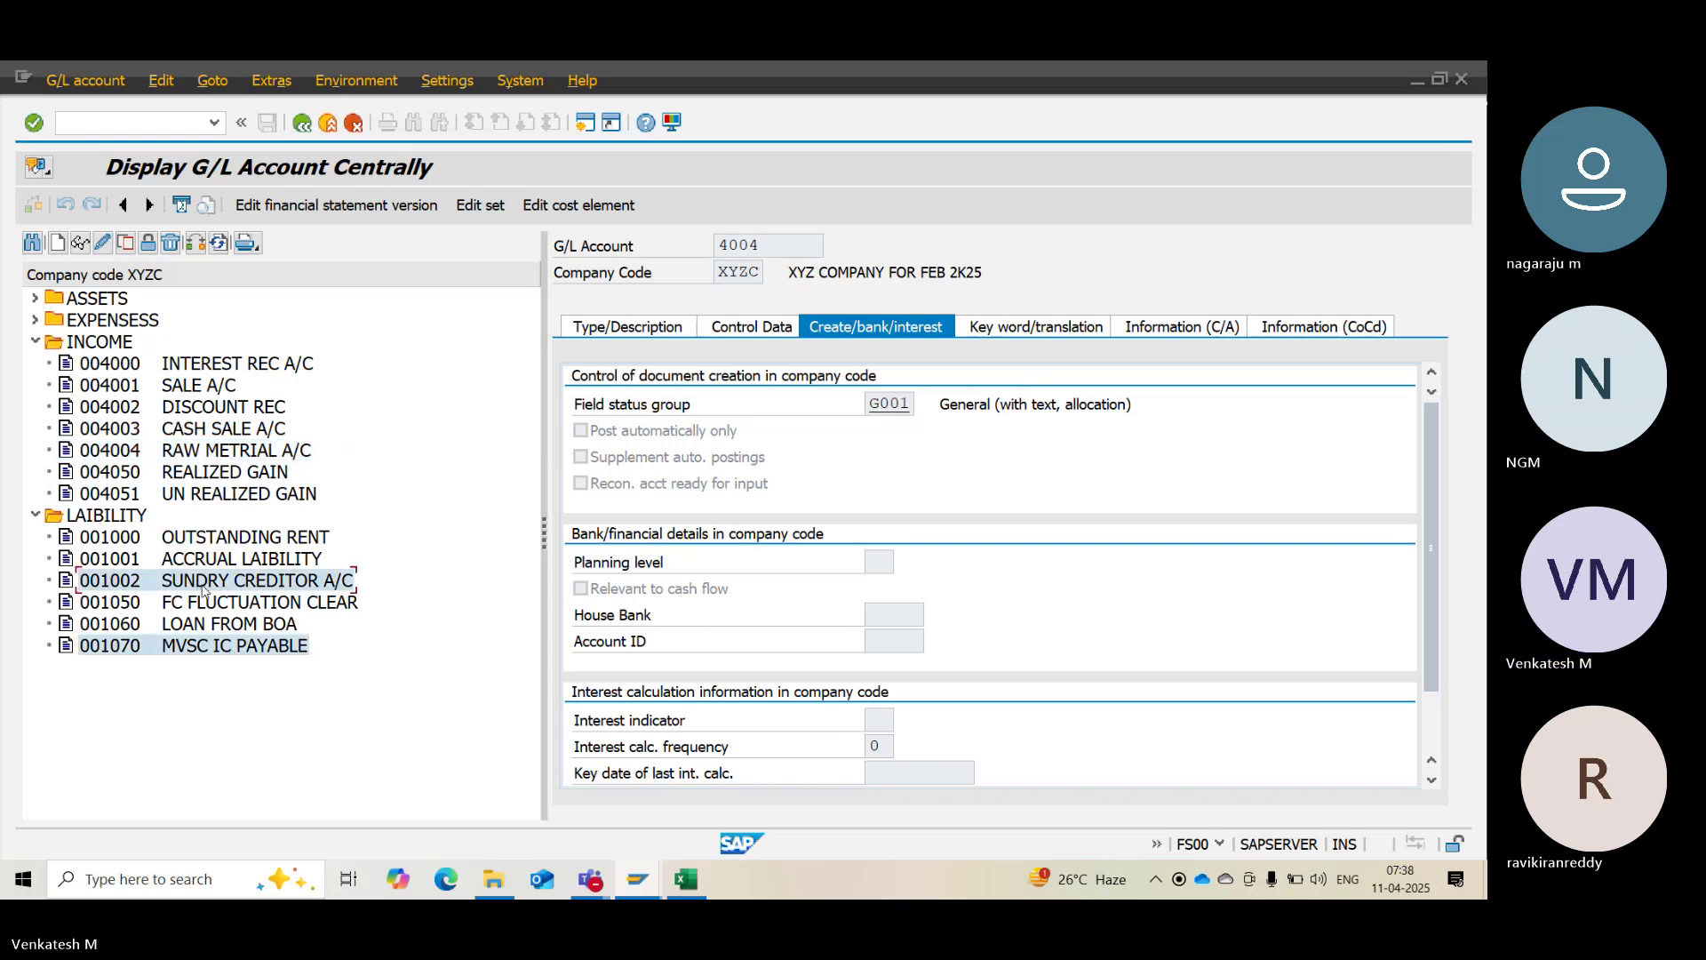
key("alt+Tab")
key("alt+Tab")
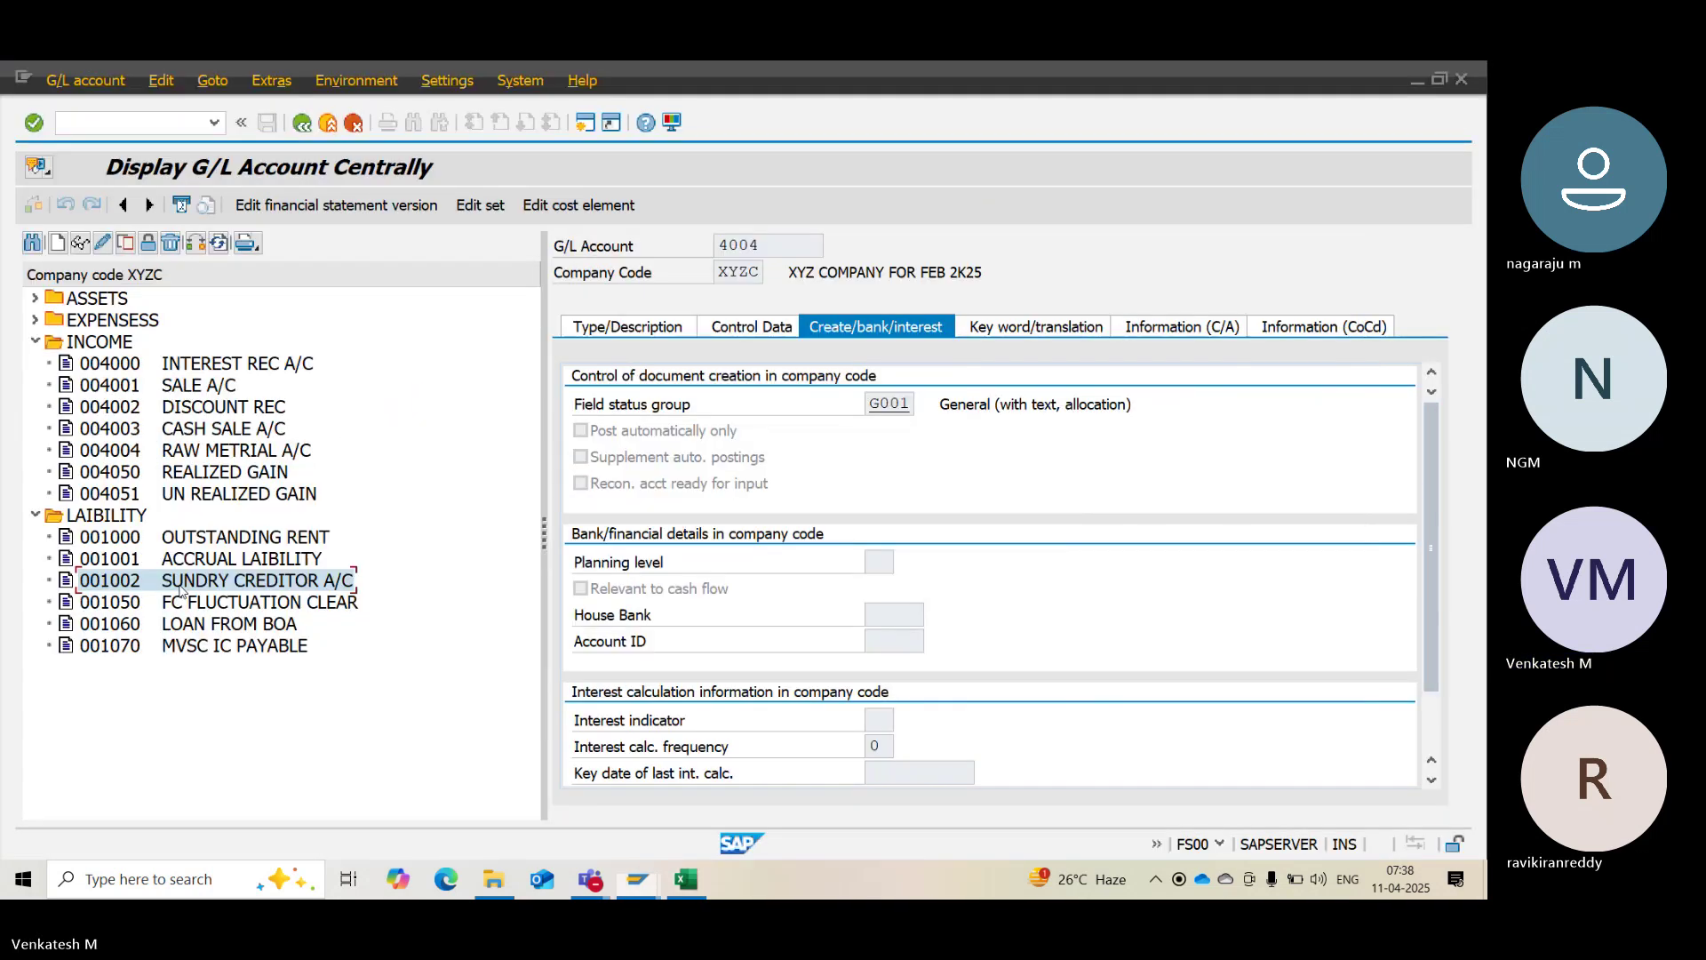
key("alt+Tab")
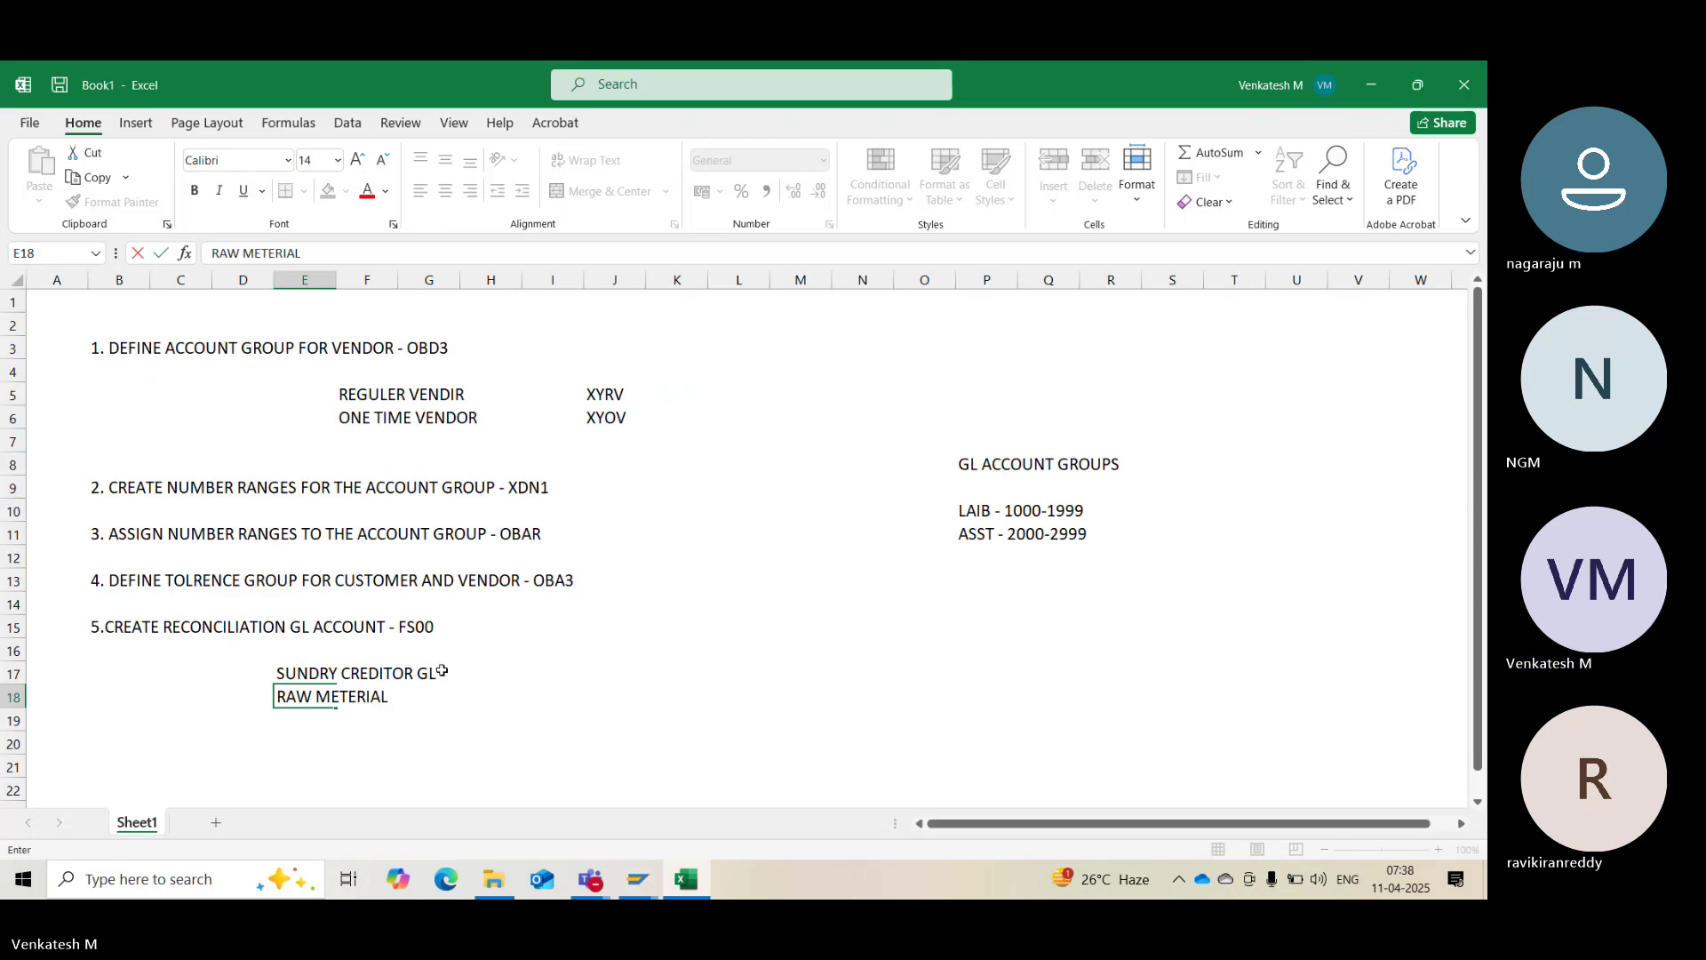
left_click(518, 673)
type("1002")
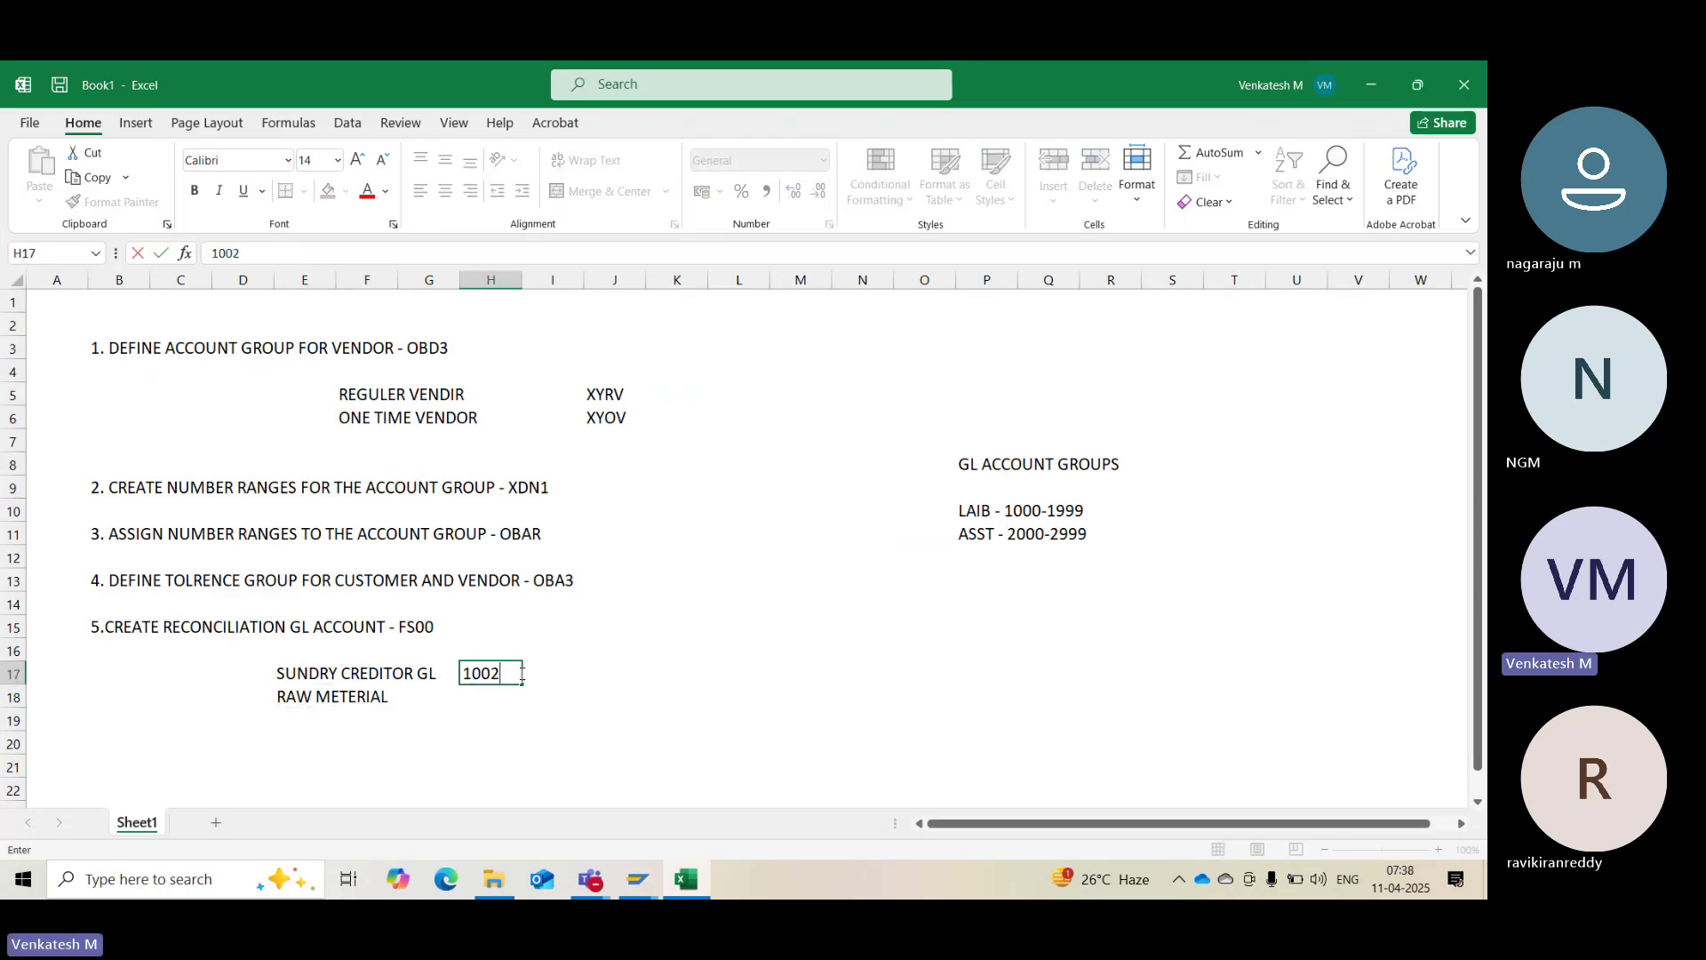
key("Return")
key("alt+Tab")
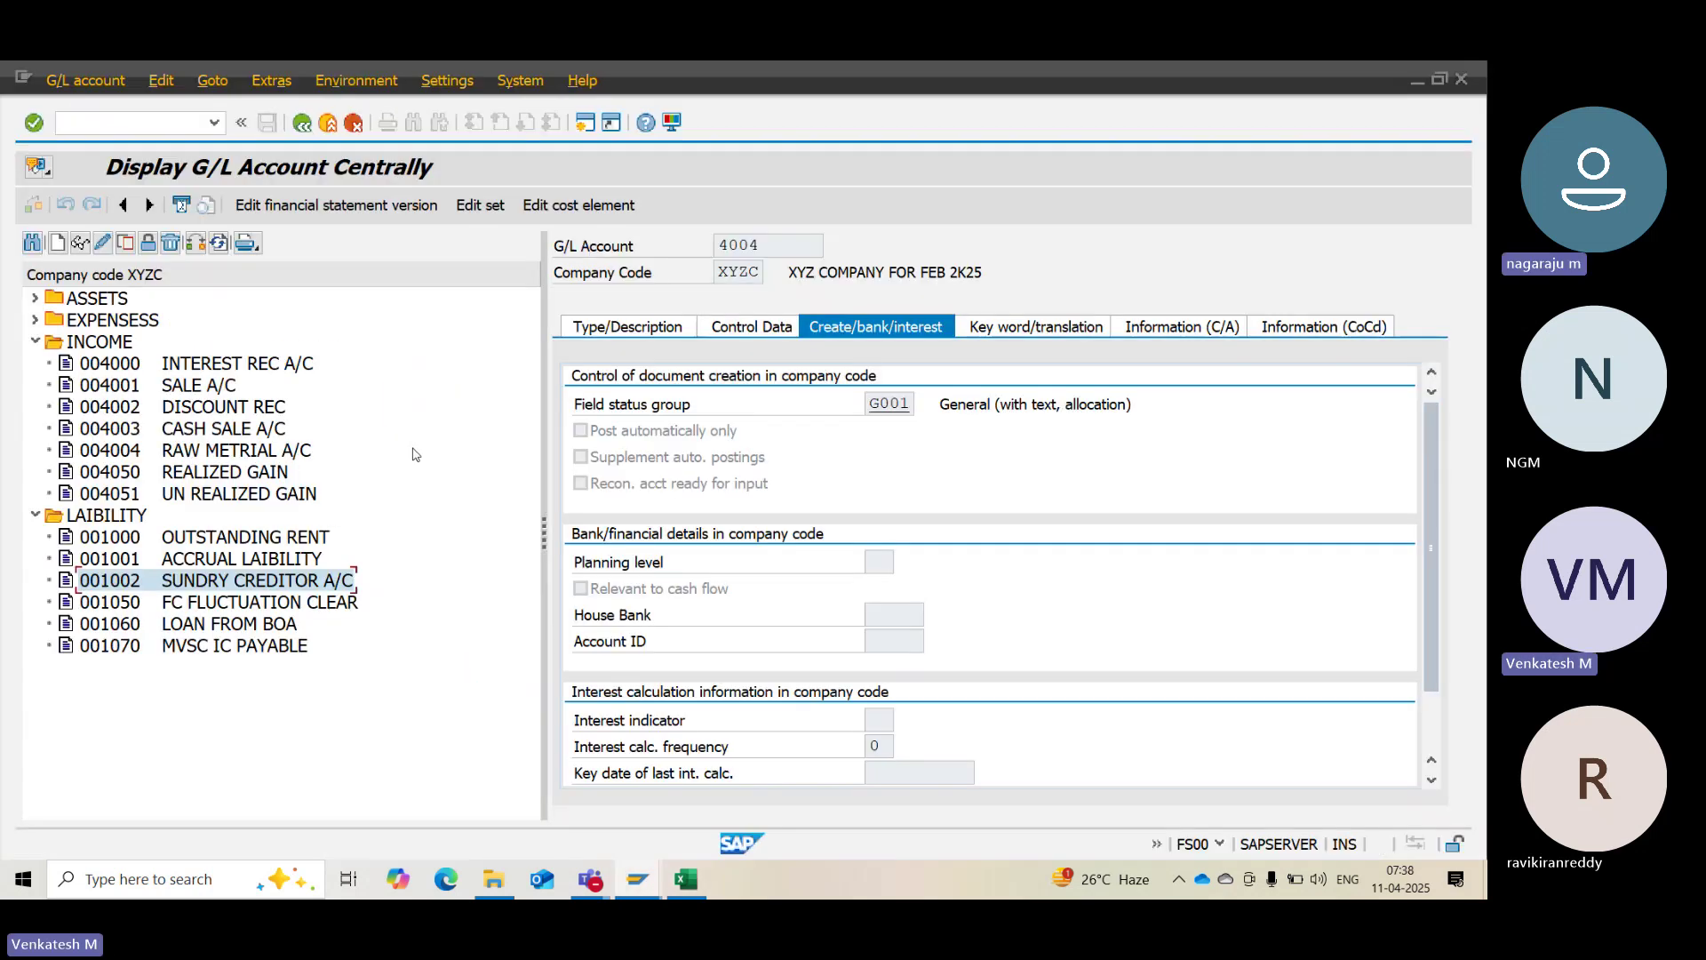
Look up the raw material account number in SAP and note 4004 in cell H18 of the Excel sheet
left_click(211, 451)
key("alt+Tab")
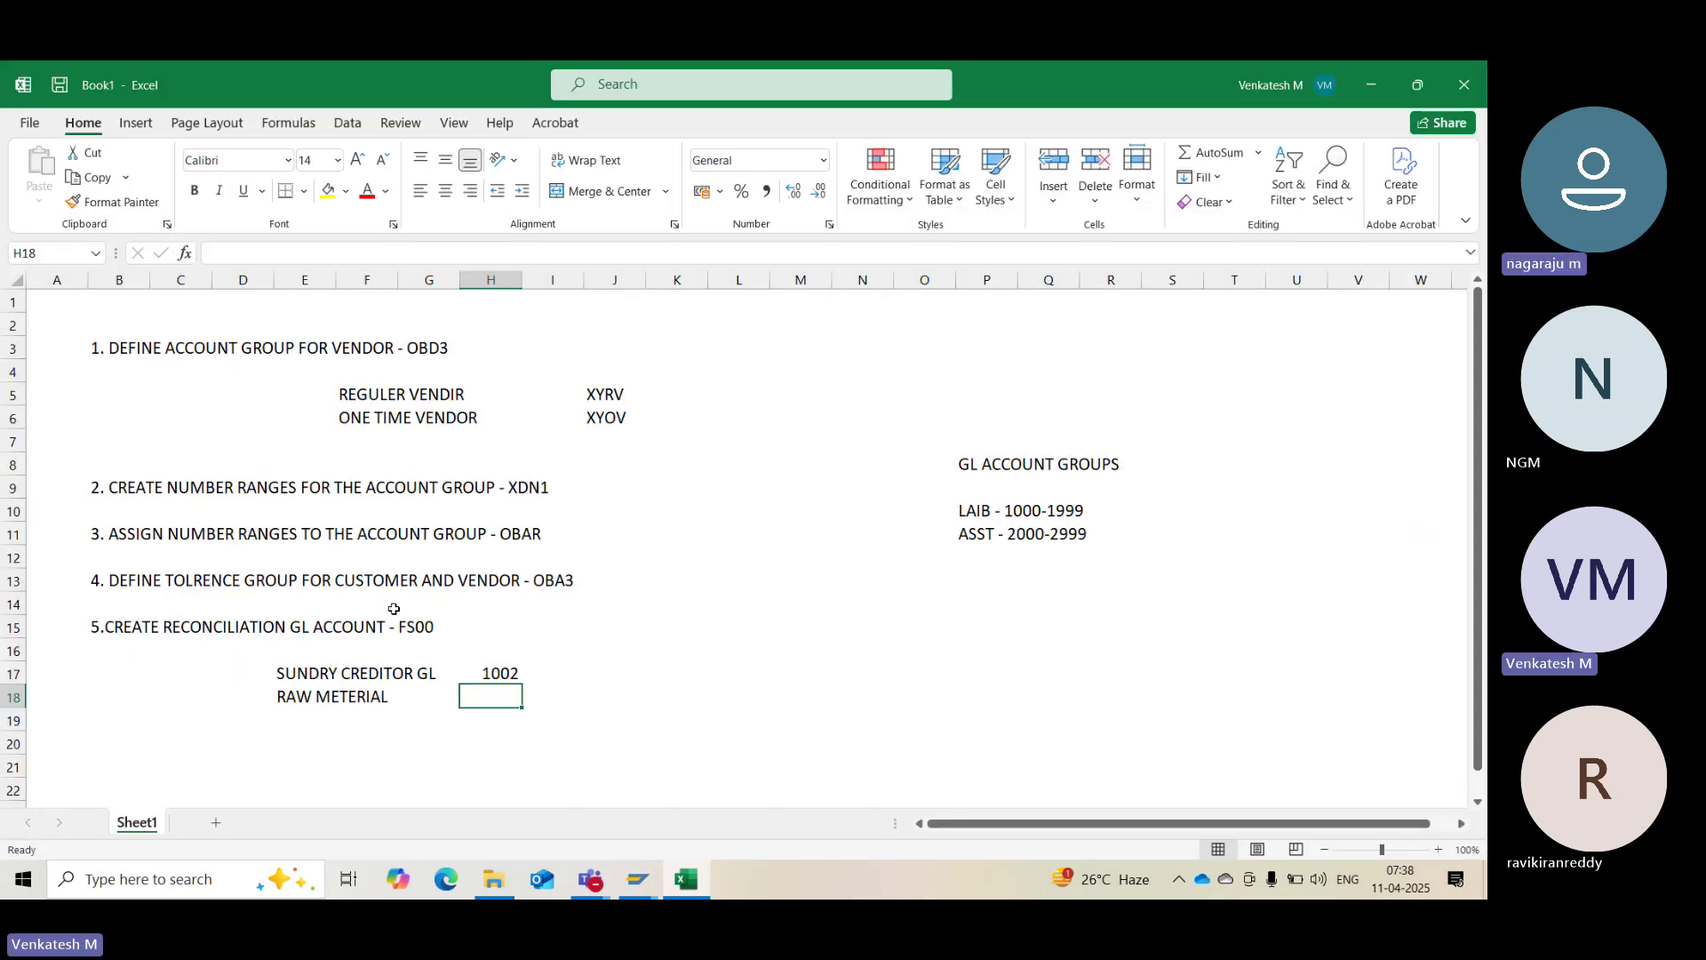
type("4004")
key("Return")
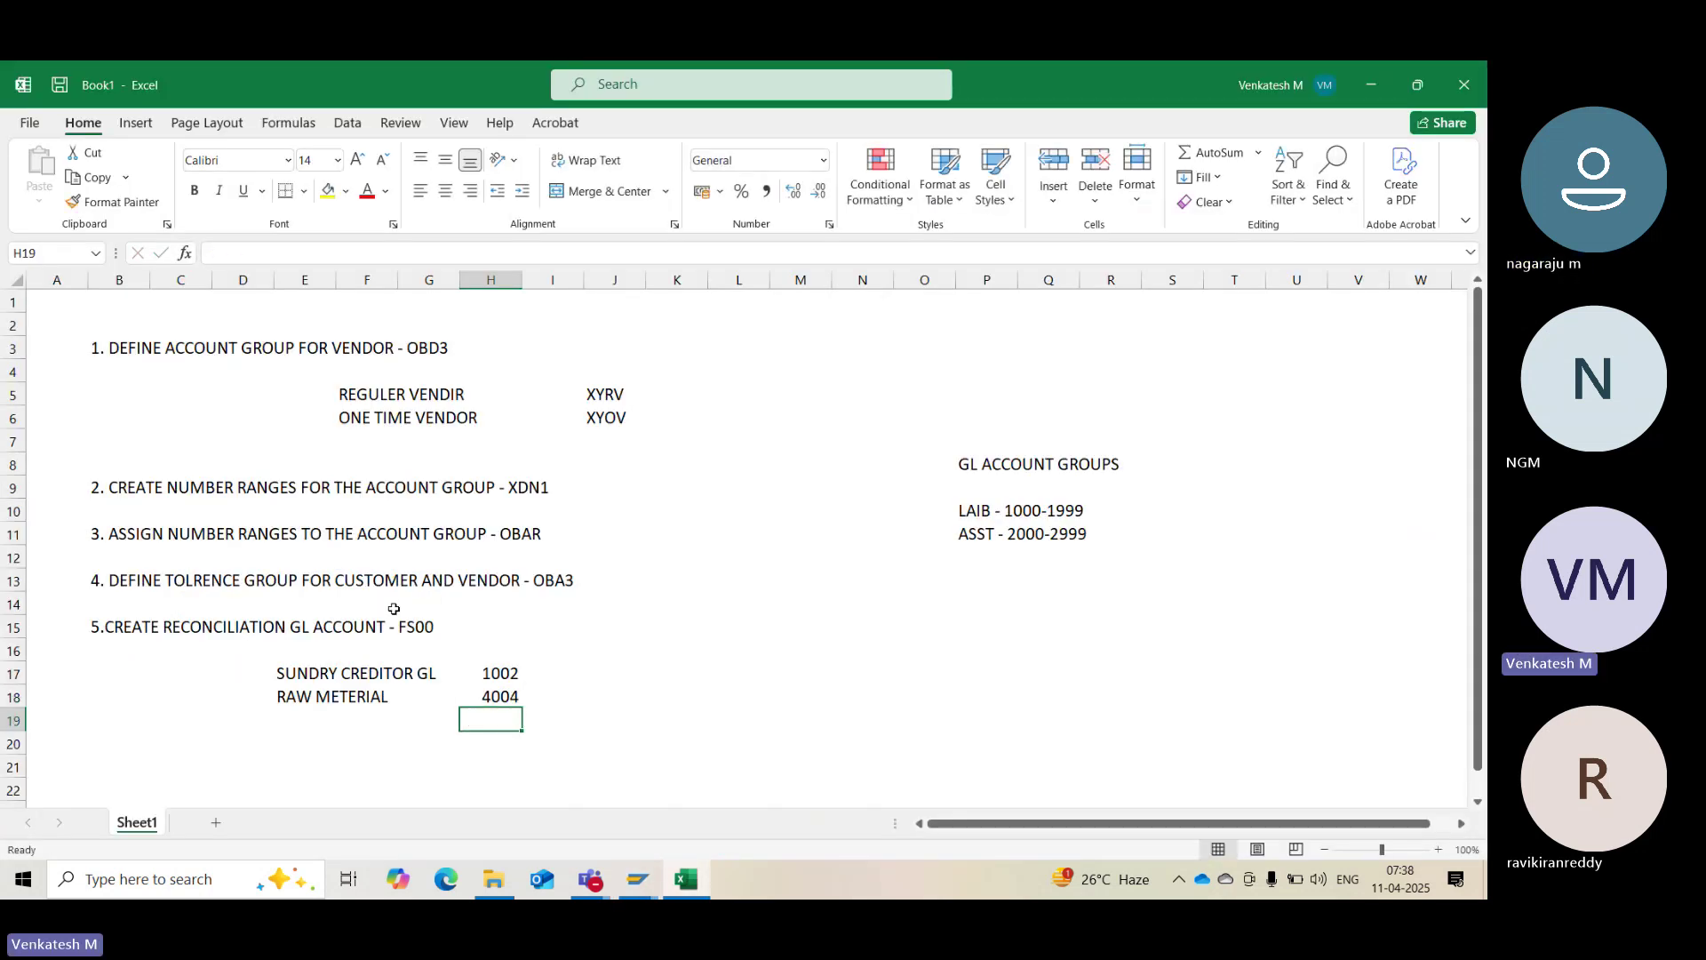
left_click_drag(213, 649, 689, 718)
left_click(796, 732)
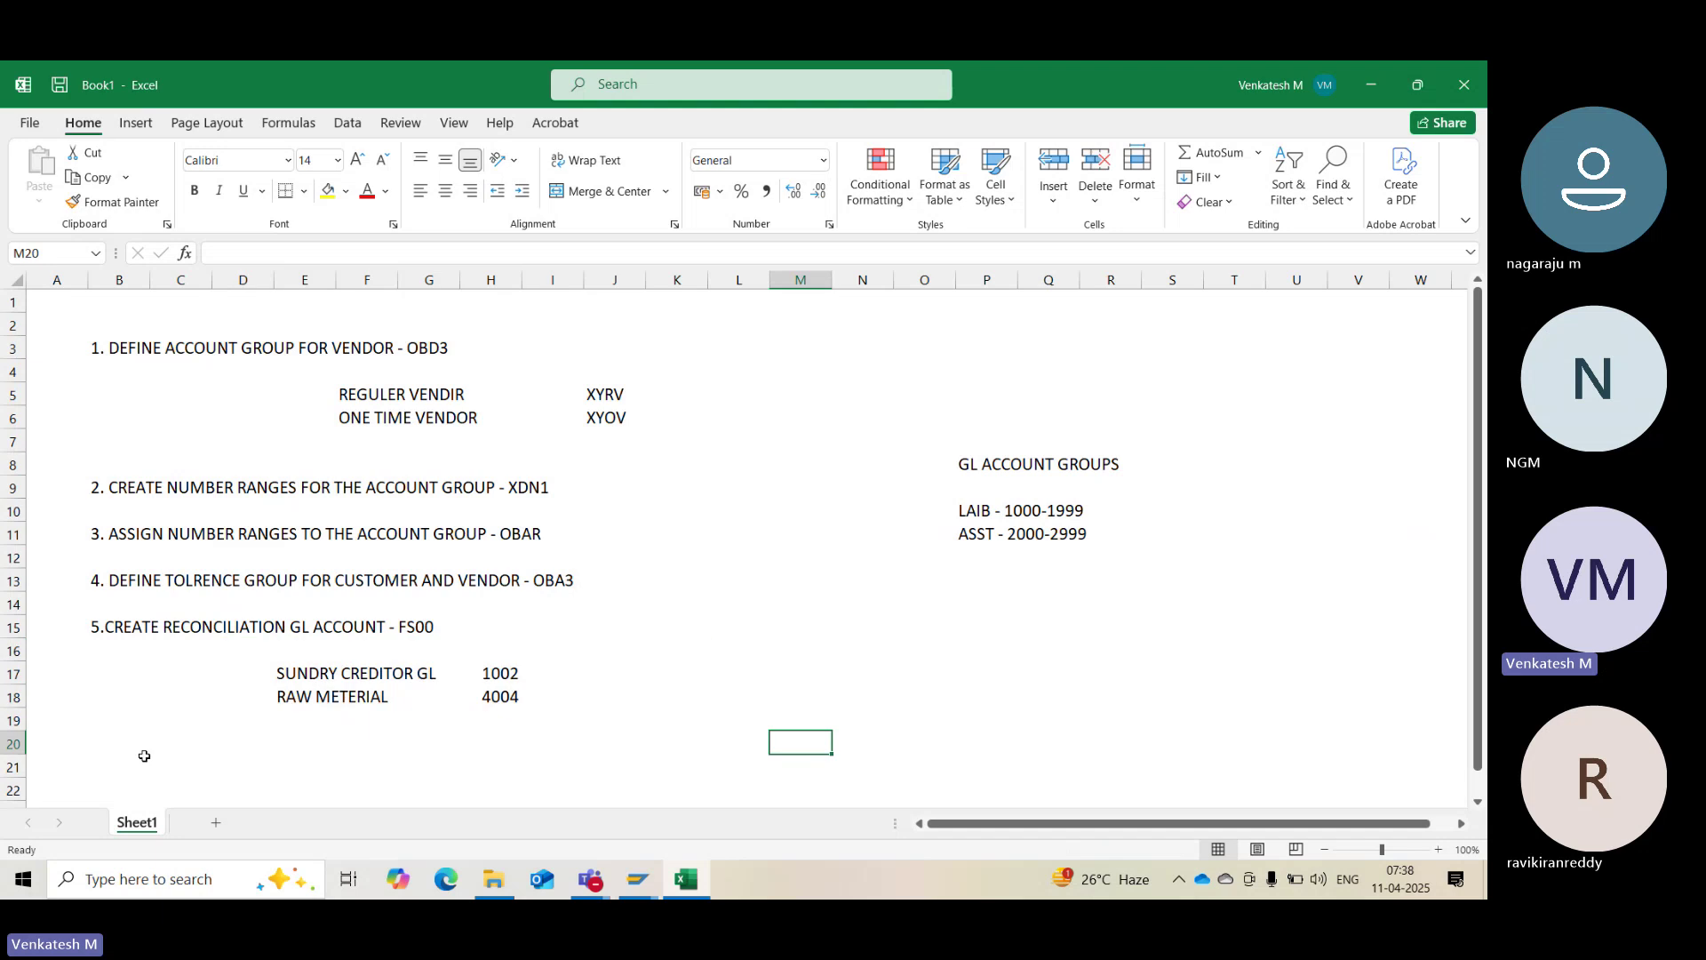
Enter the sixth step heading, 6. CREATE VENDOR ACCOUNTS -, in cell B21 below the G/L account notes
left_click(118, 760)
type("6. ")
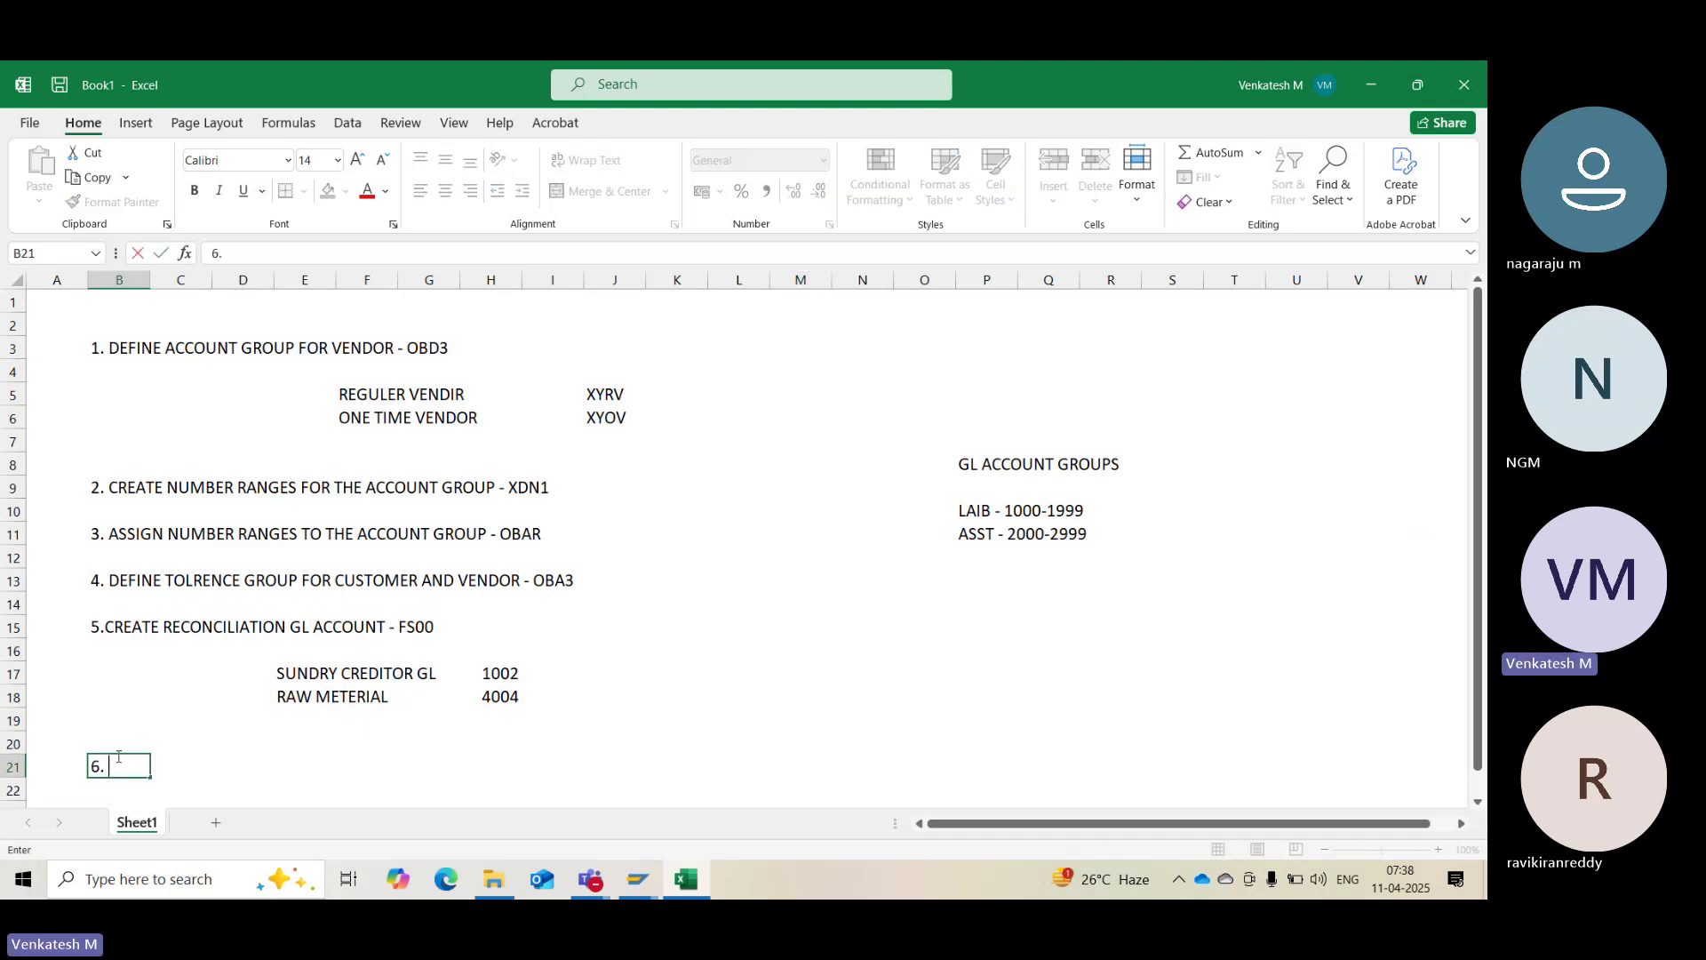
type("CREATE VEN")
type("DOR A")
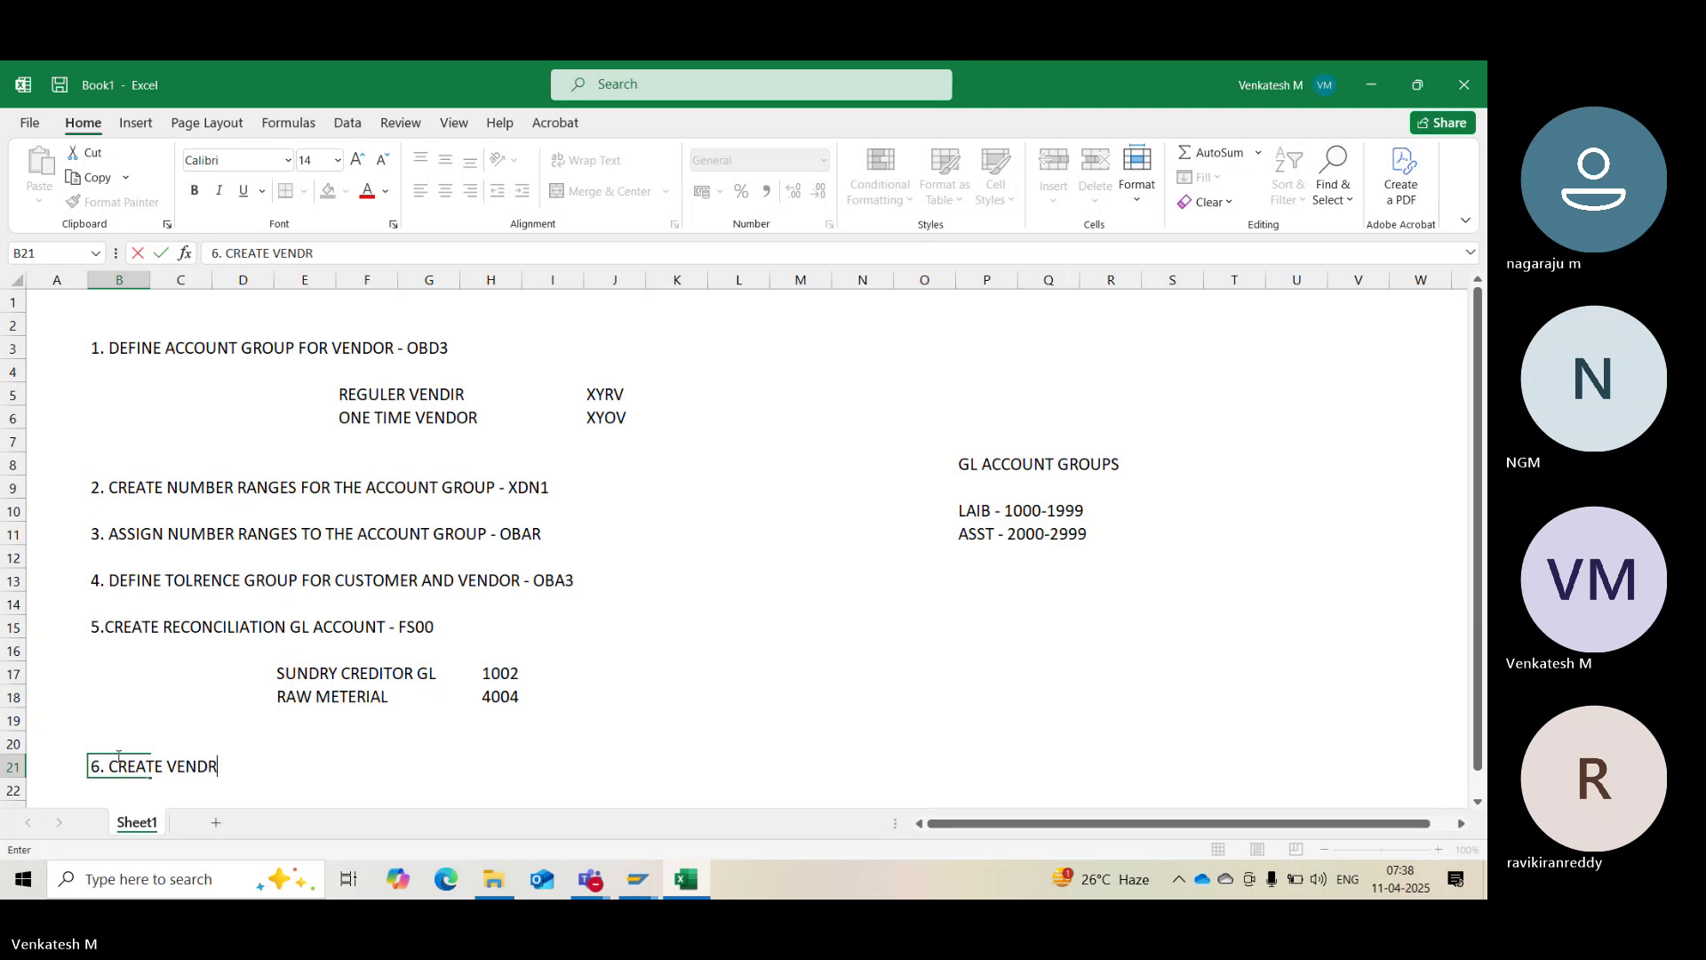
type("CCOUNTS -")
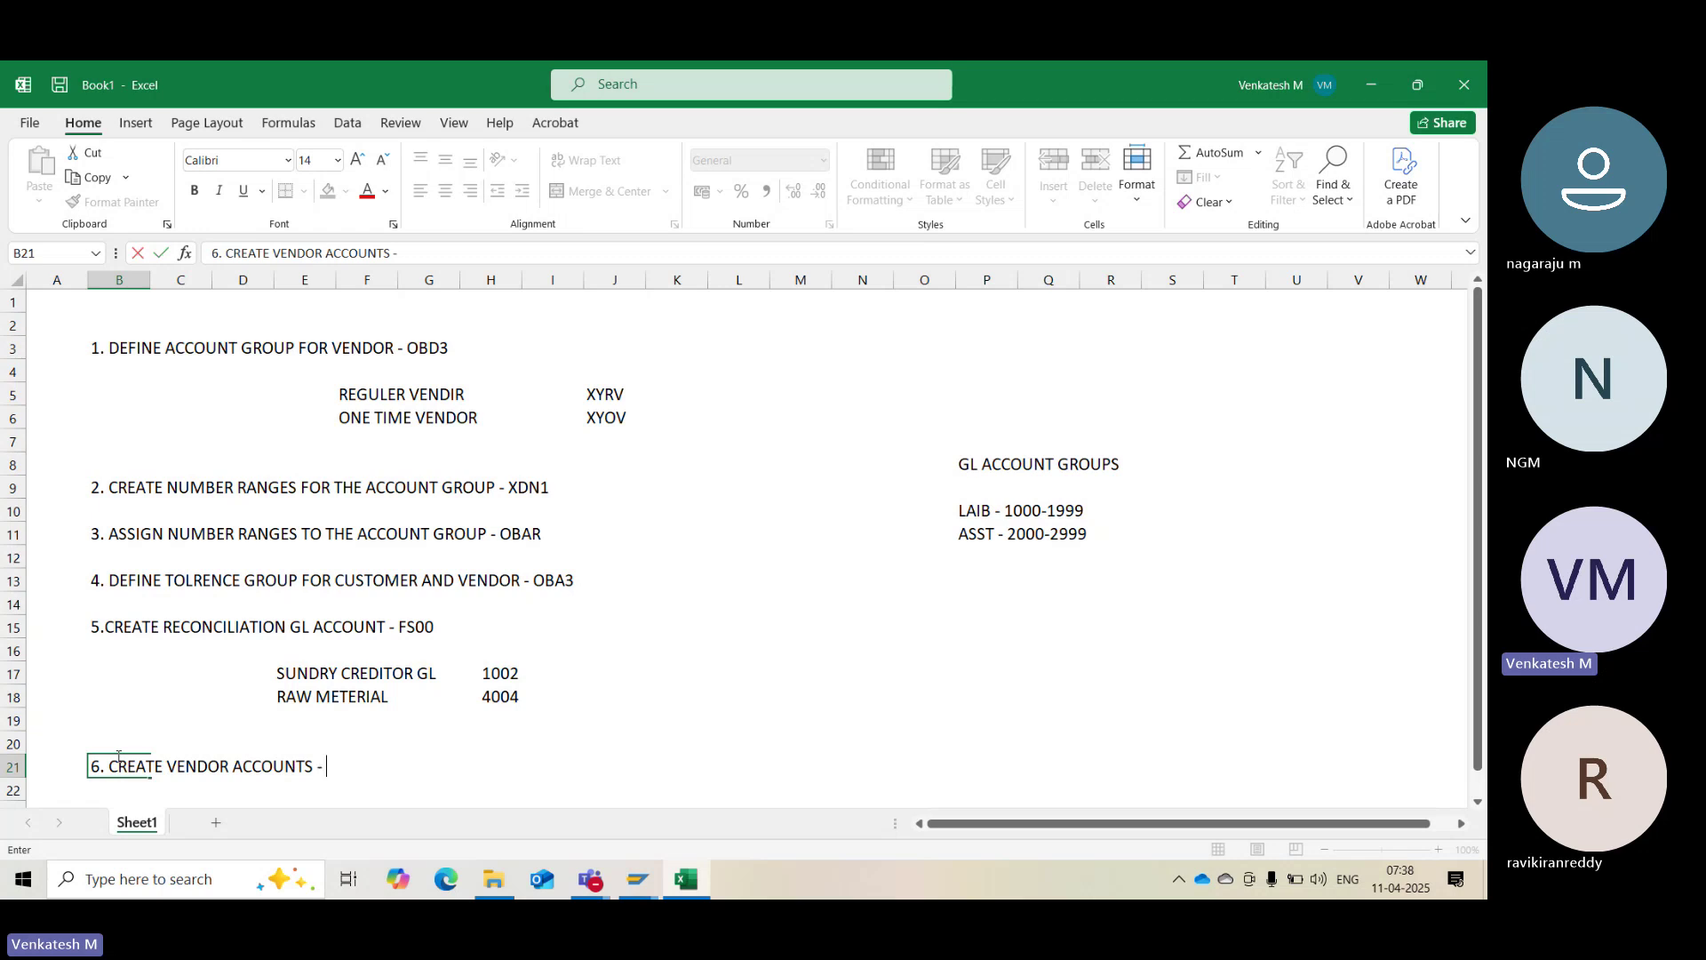
Replace the ending ACCOUNTS - with MASTER DATA so the heading in cell B21 reads 6. CREATE VENDOR MASTER DATA
key("BackSpace")
key("BackSpace")
key("BackSpace")
key("BackSpace")
key("BackSpace")
key("BackSpace")
key("BackSpace")
key("BackSpace")
key("BackSpace")
key("BackSpace")
key("BackSpace")
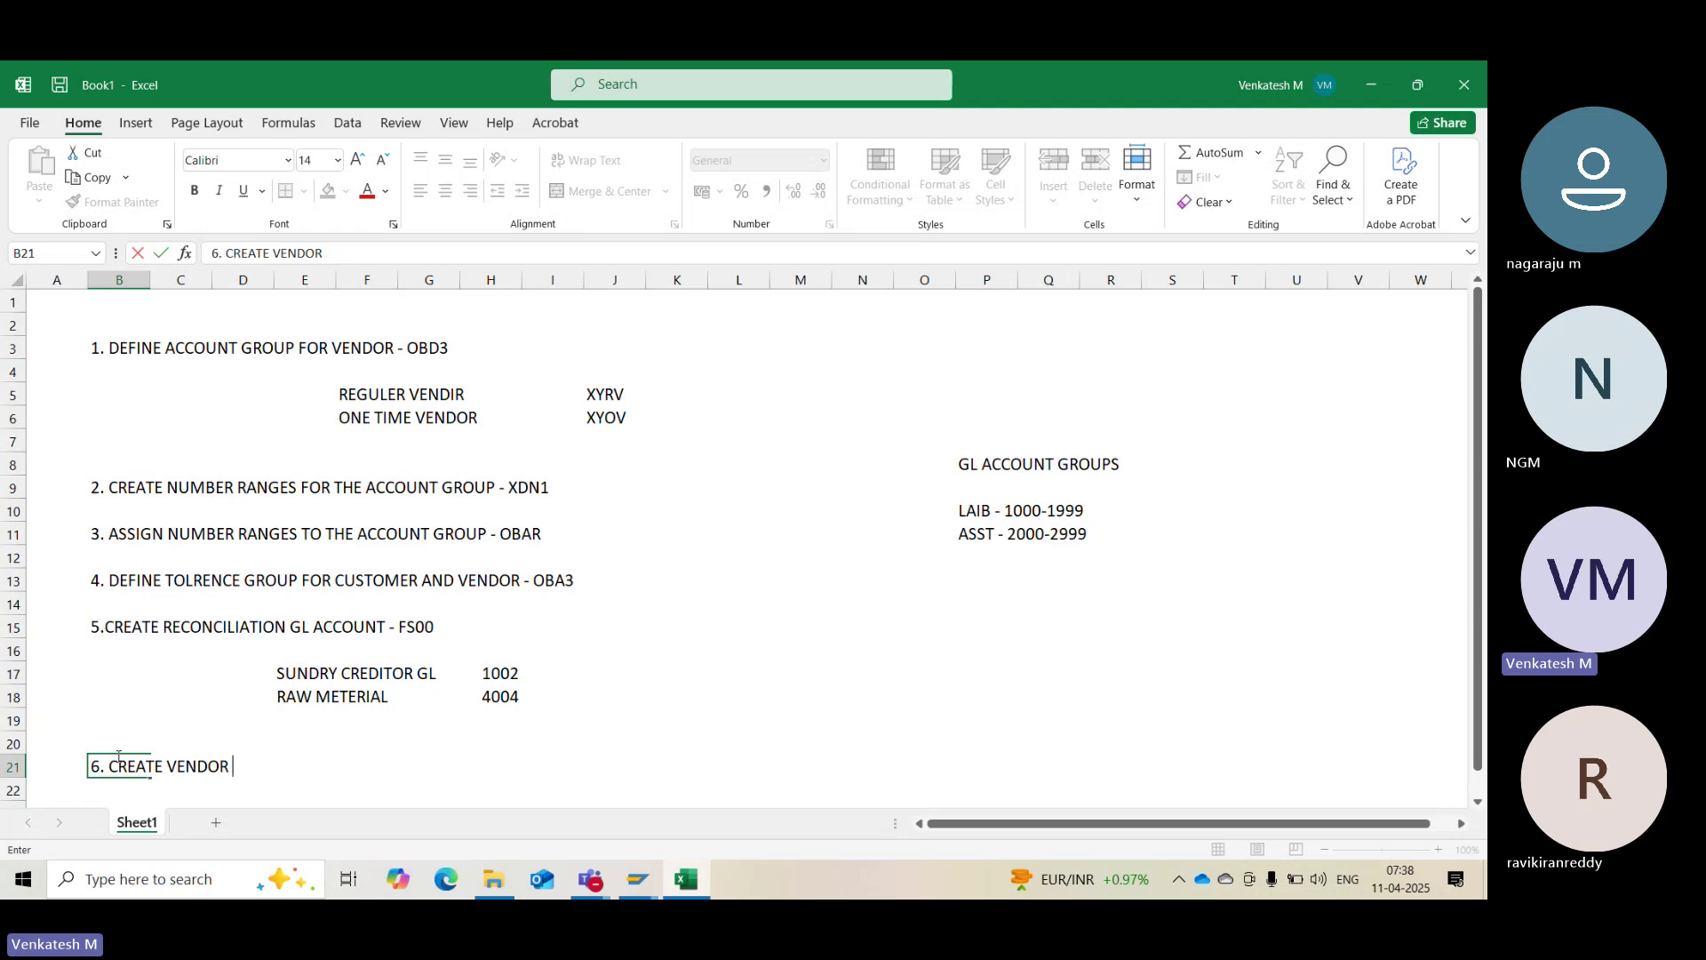
type("MASTER DATA")
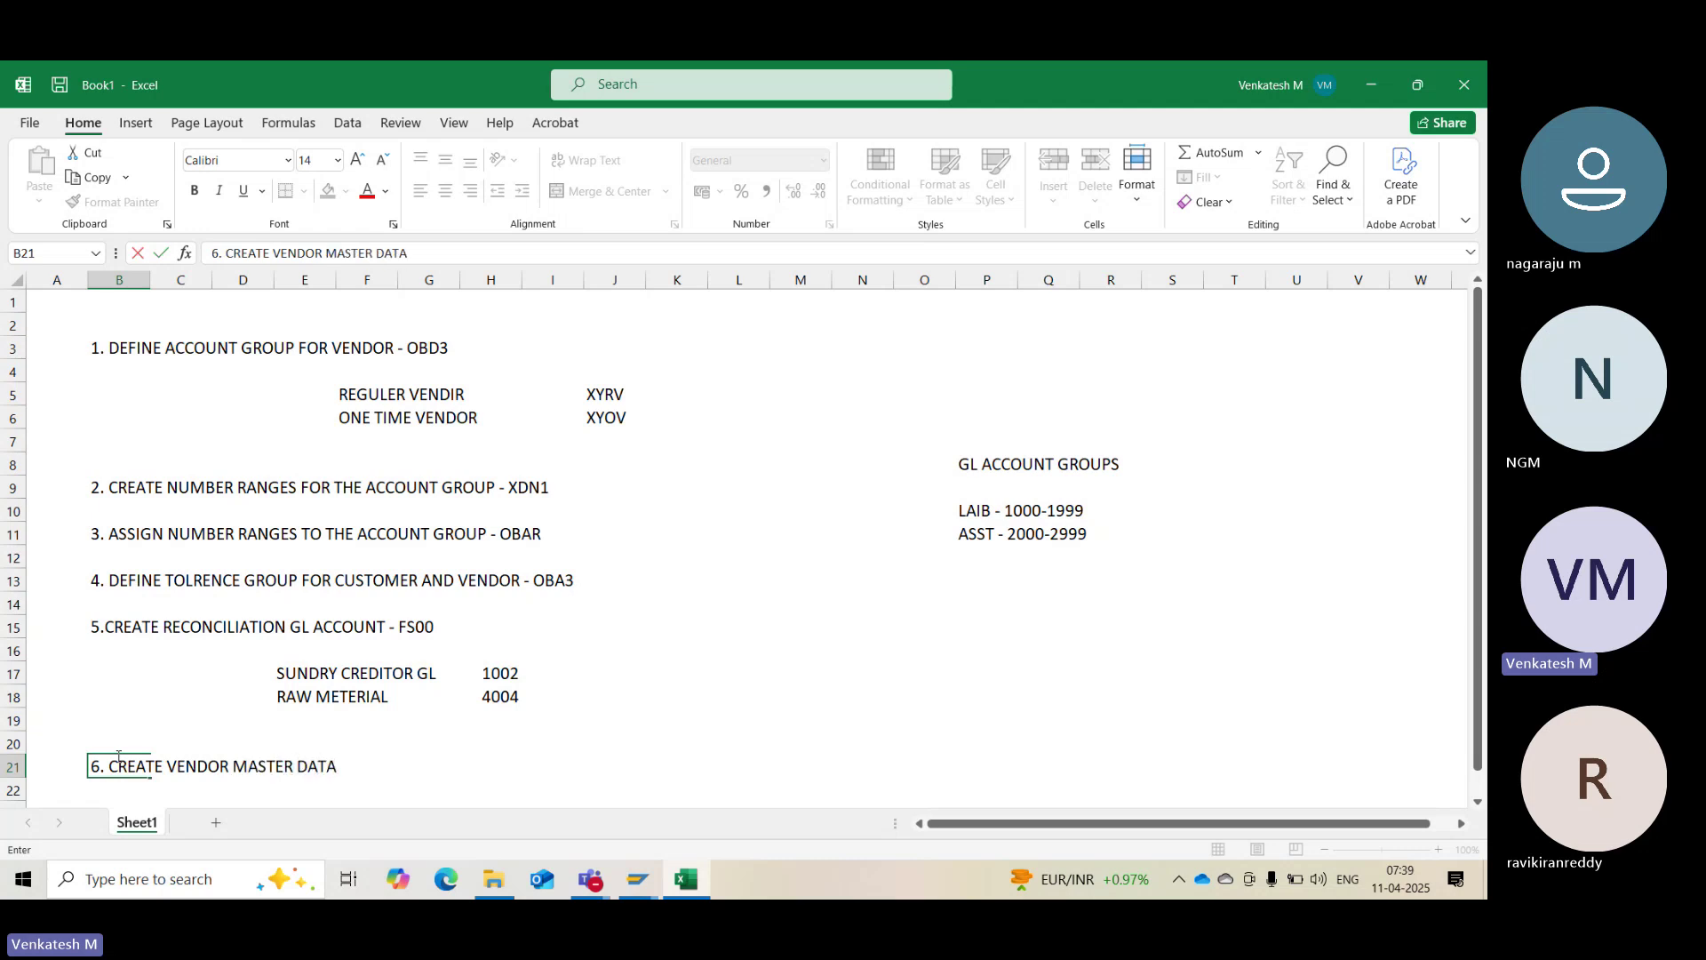
Complete the note in cell B21 so it reads "6. CREATE VENDOR MASTER DATA- FK01"
type("- FK01")
key("Return")
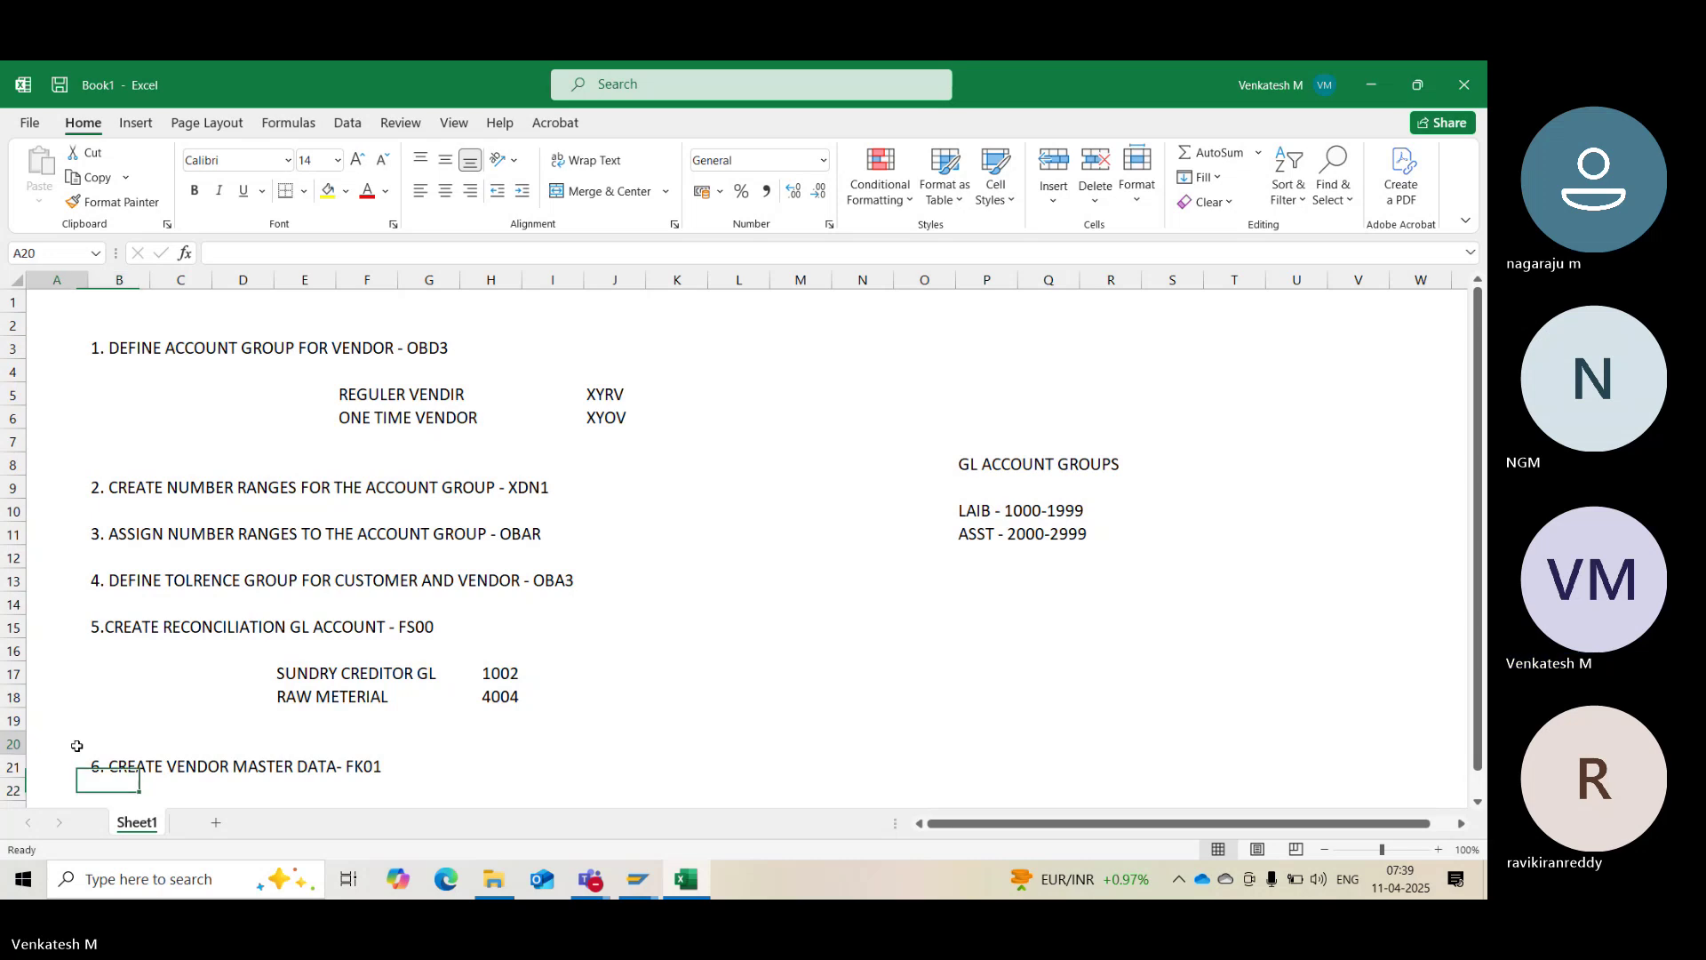
left_click_drag(72, 750, 394, 771)
Switch to the open SAP session and start transaction FK01 for creating a vendor
mouse_move(638, 879)
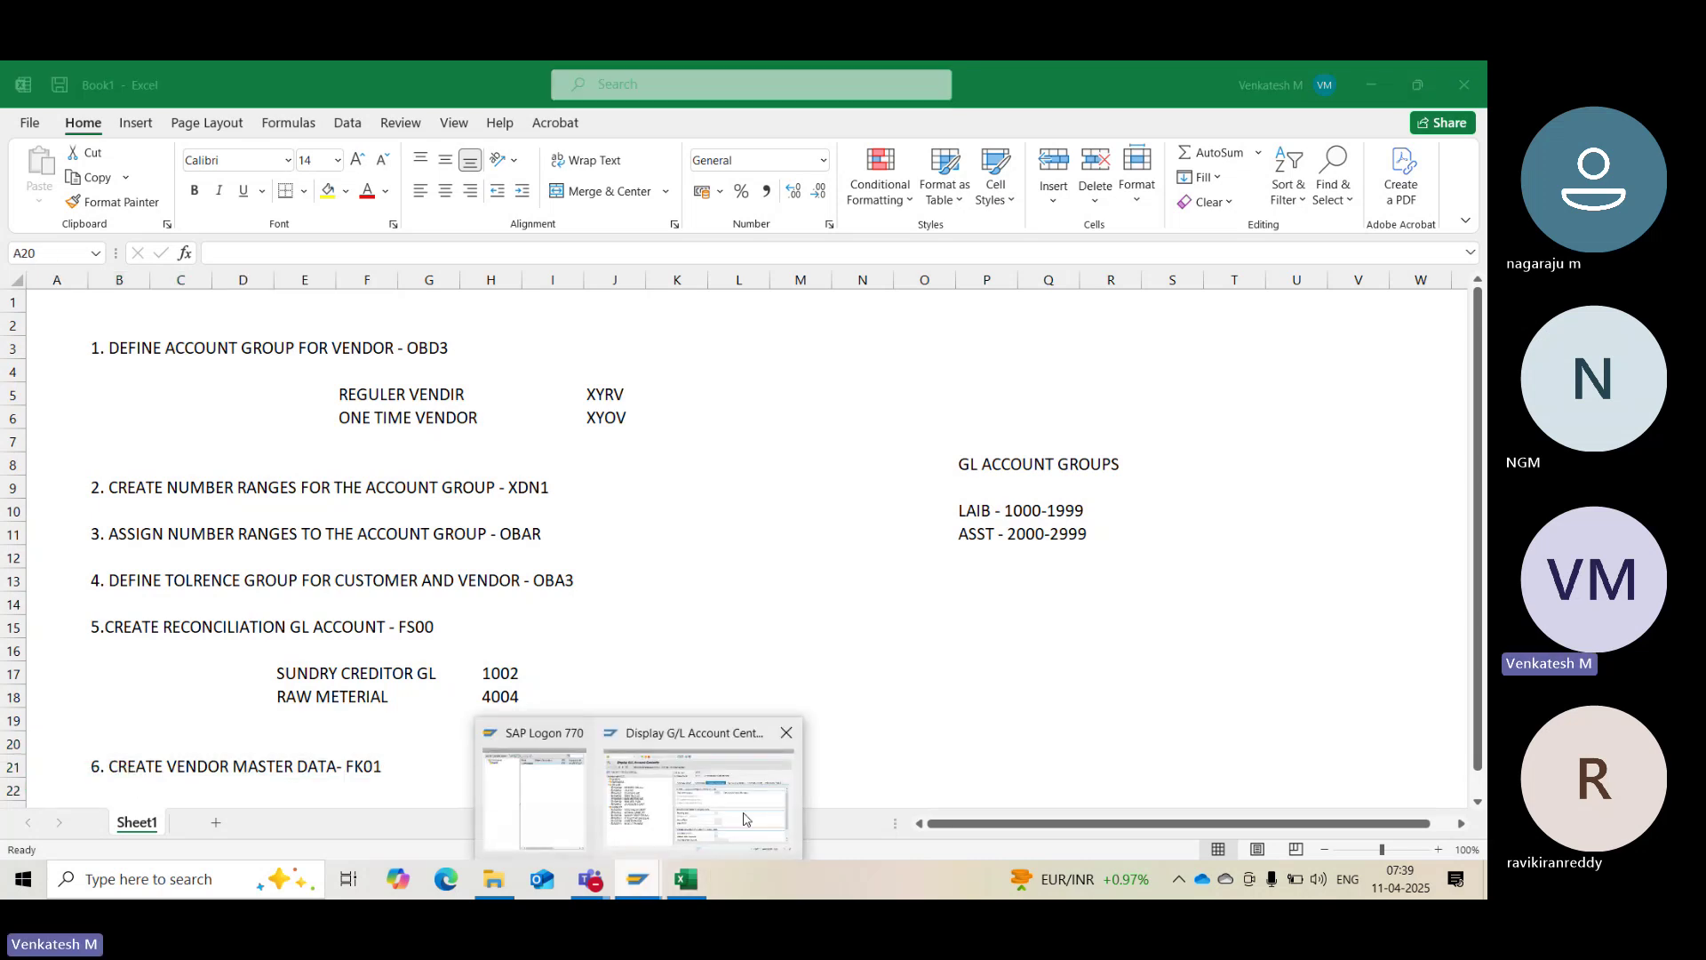
left_click(733, 804)
type("/NFK")
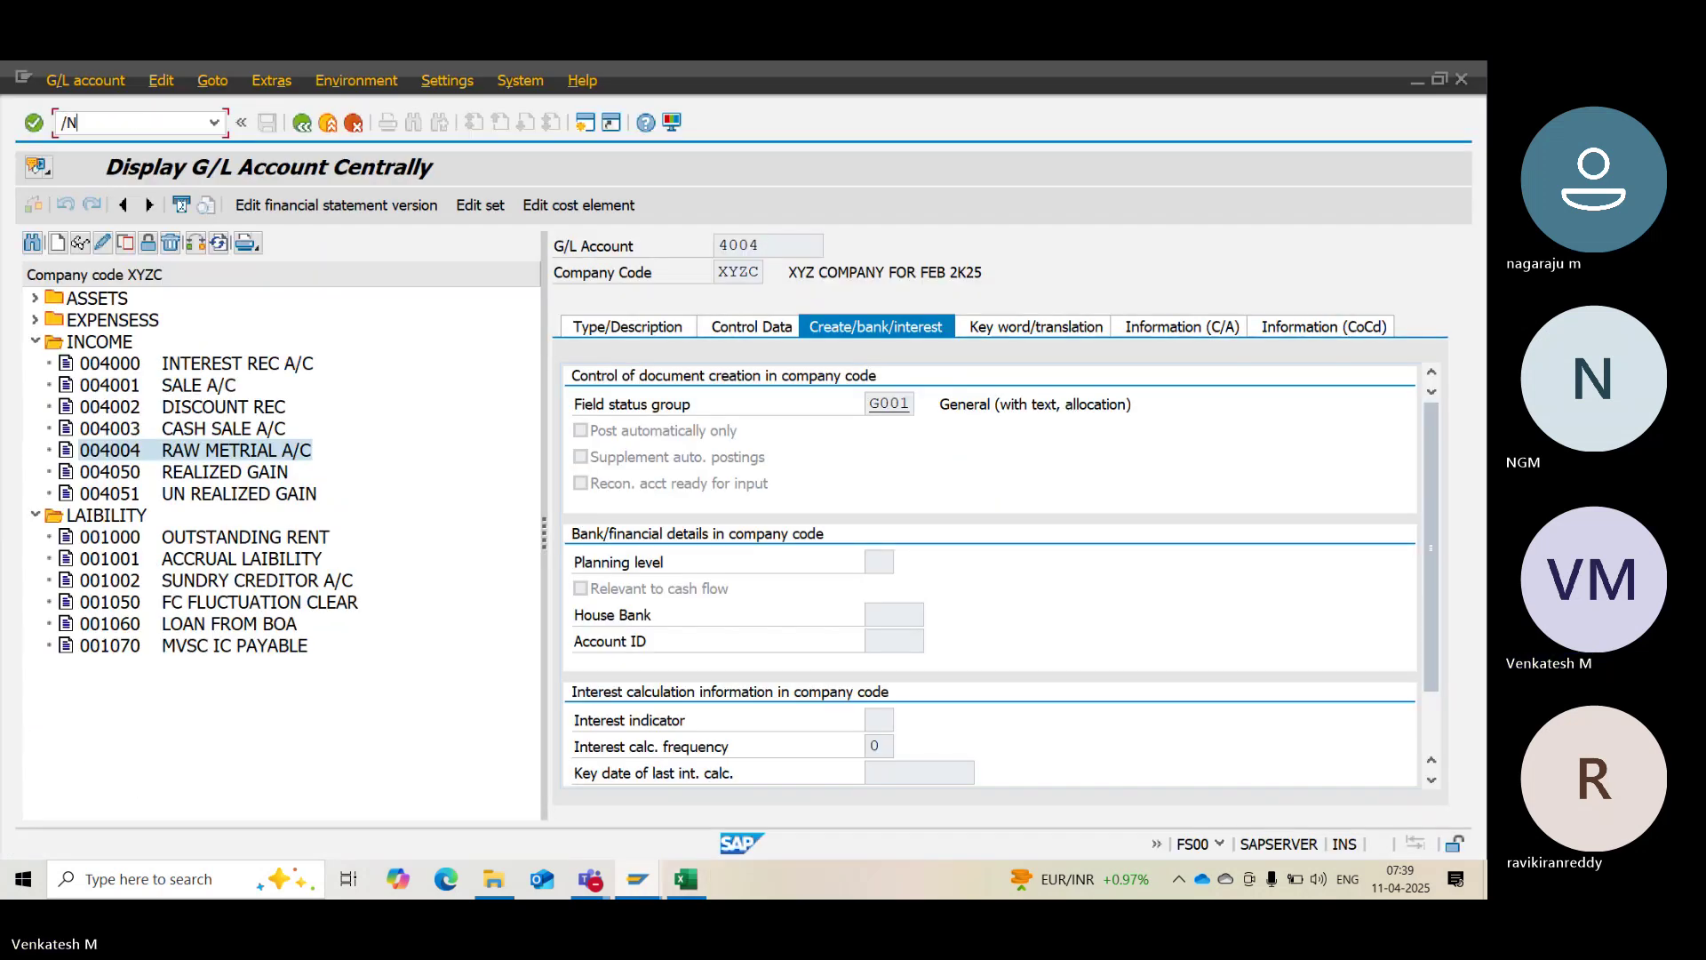
type("01")
key("Return")
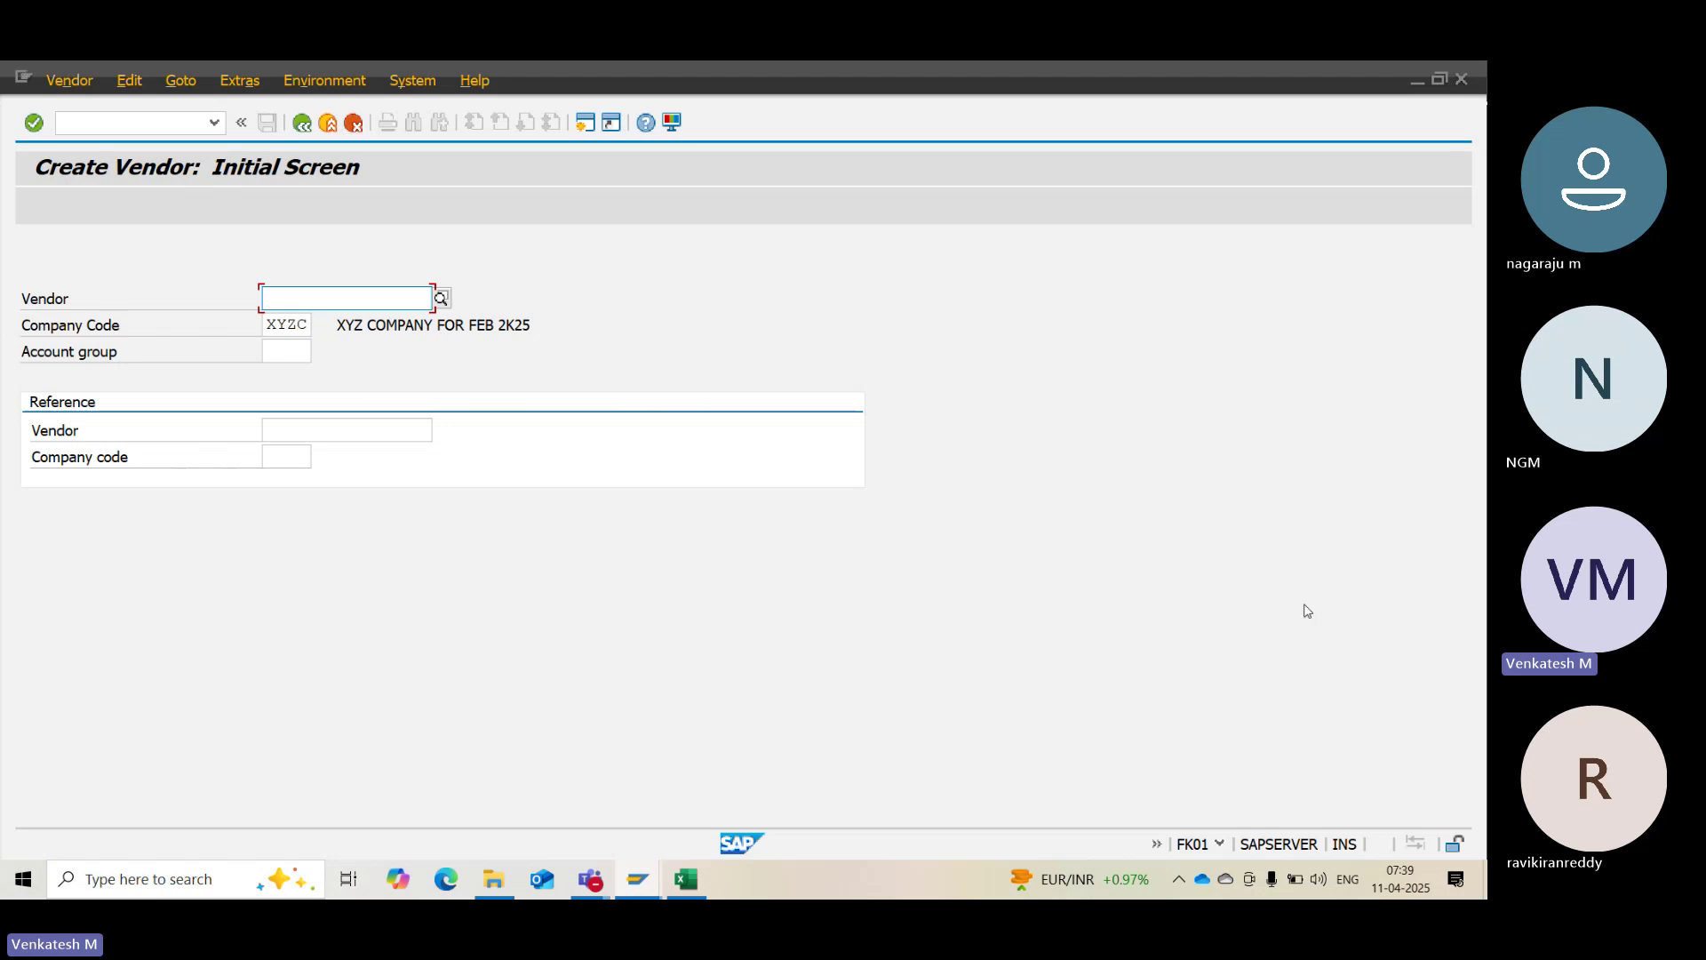
Look up the regular vendor's account group code in the Excel notes, and return to SAP
left_click(700, 885)
left_click_drag(92, 342, 761, 431)
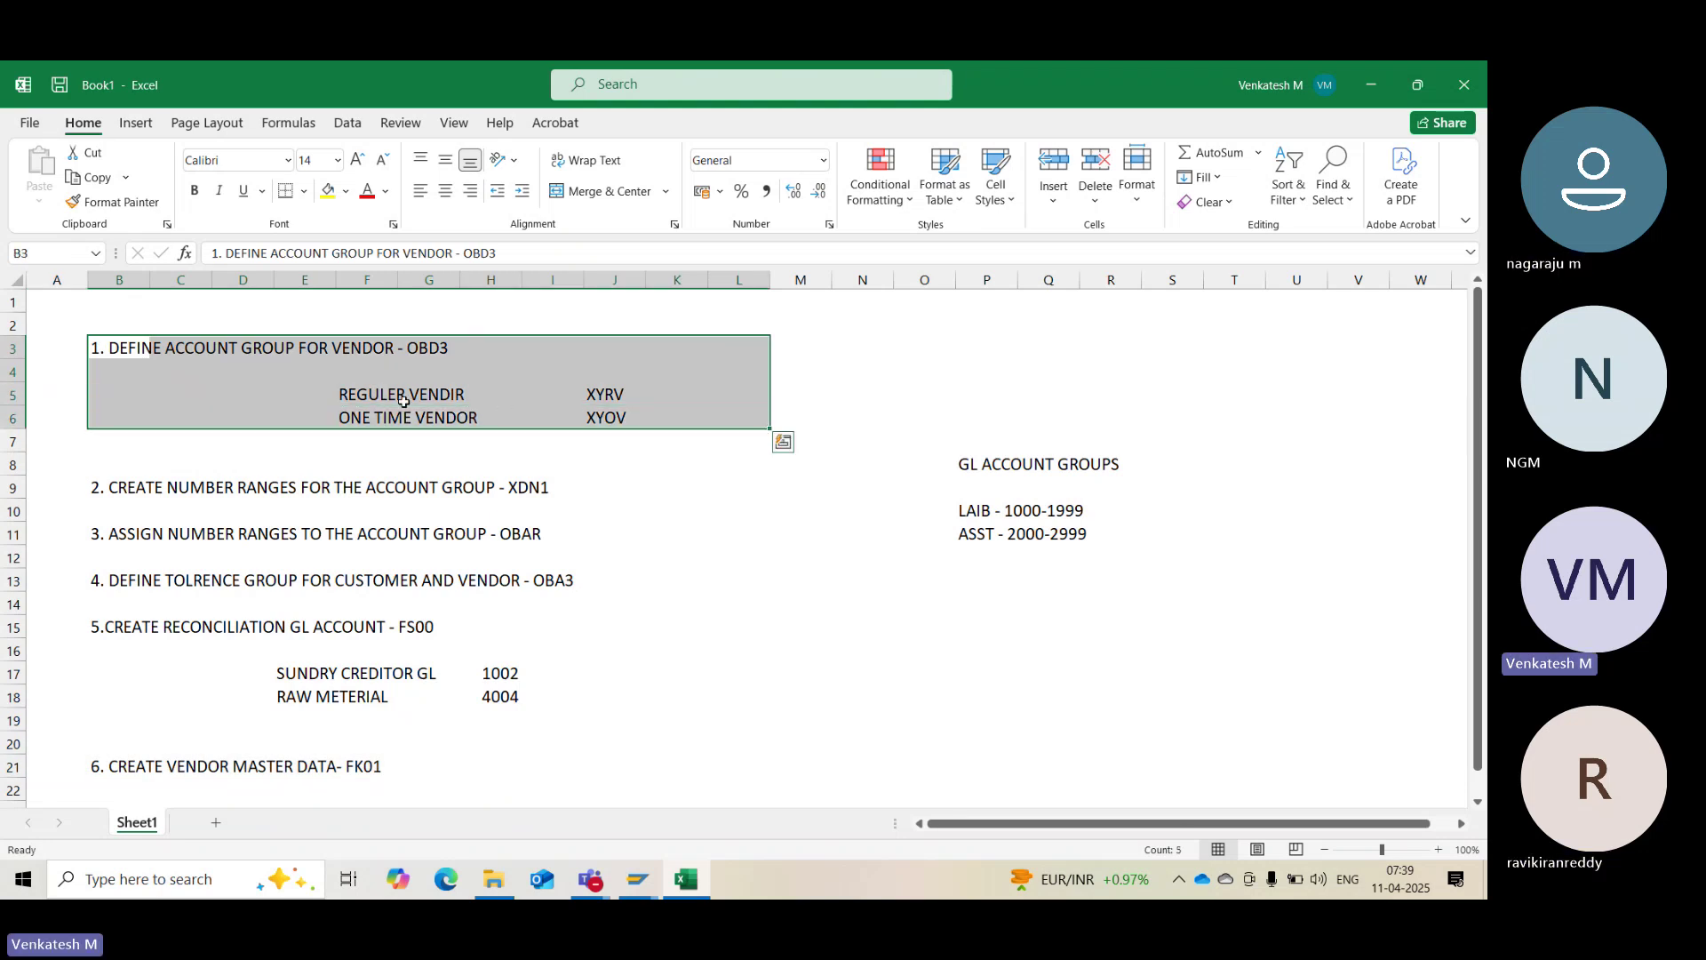
mouse_move(398, 396)
left_mouse_down()
mouse_move(589, 393)
mouse_move(640, 426)
mouse_move(615, 395)
mouse_move(368, 379)
left_mouse_up()
left_click(594, 394)
key("alt+Tab")
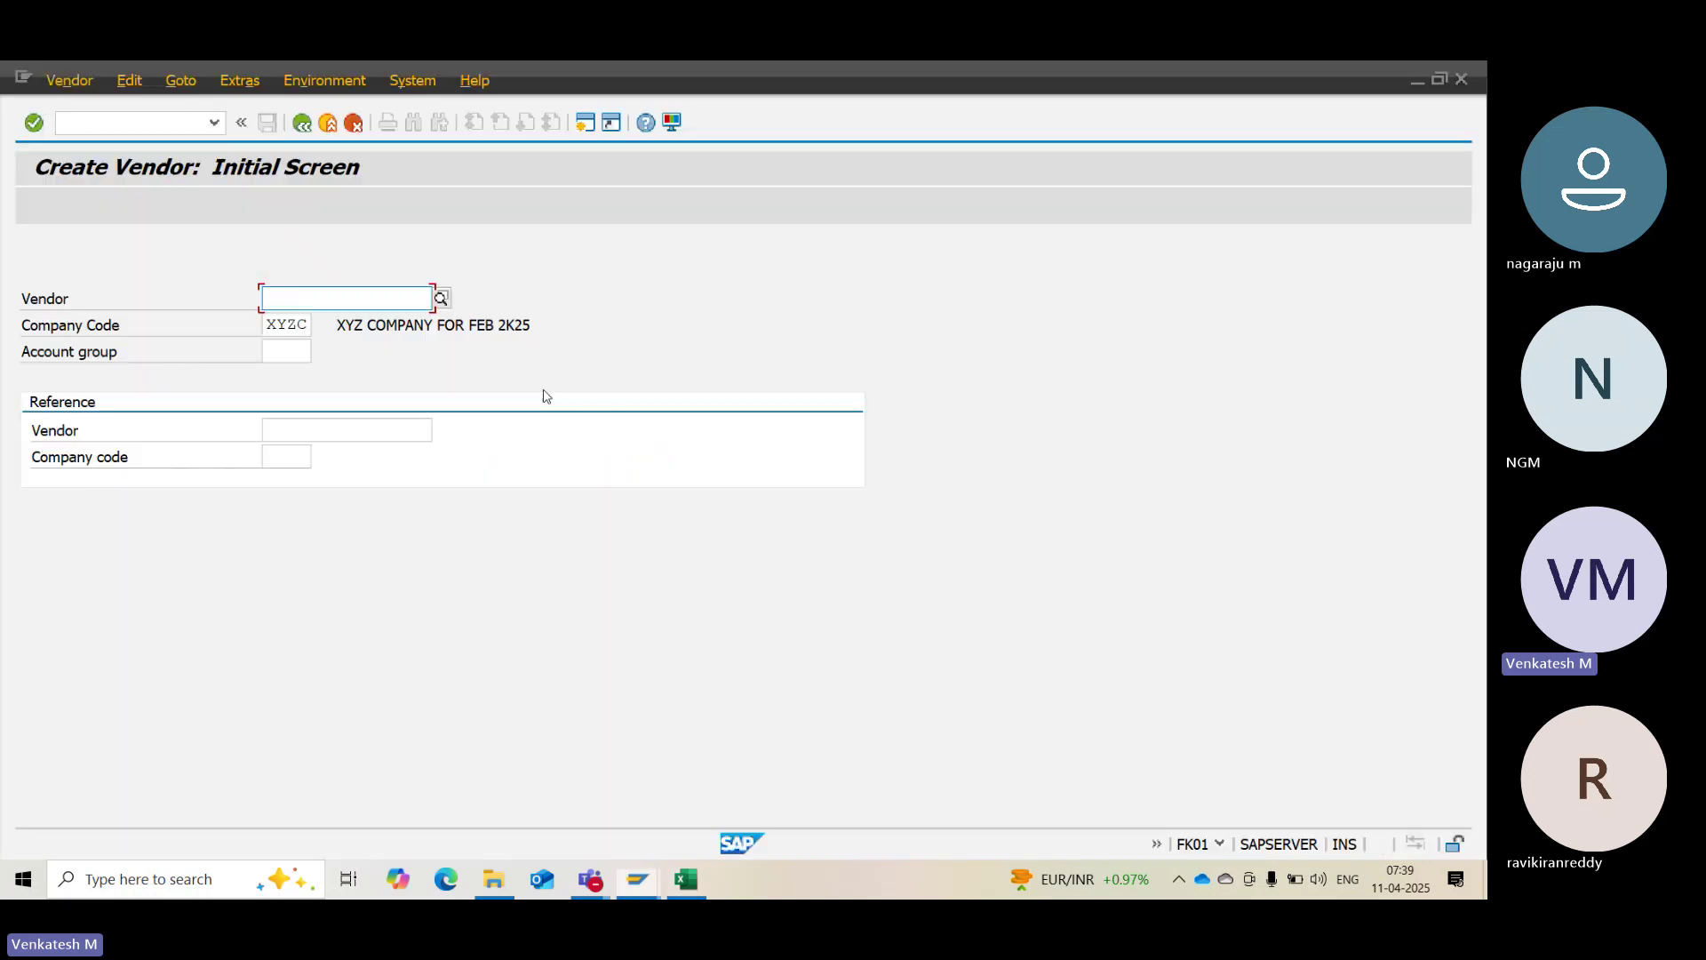
Set the account group to XYRV on the initial vendor screen and continue to the address data
left_click(278, 352)
key("alt+Tab")
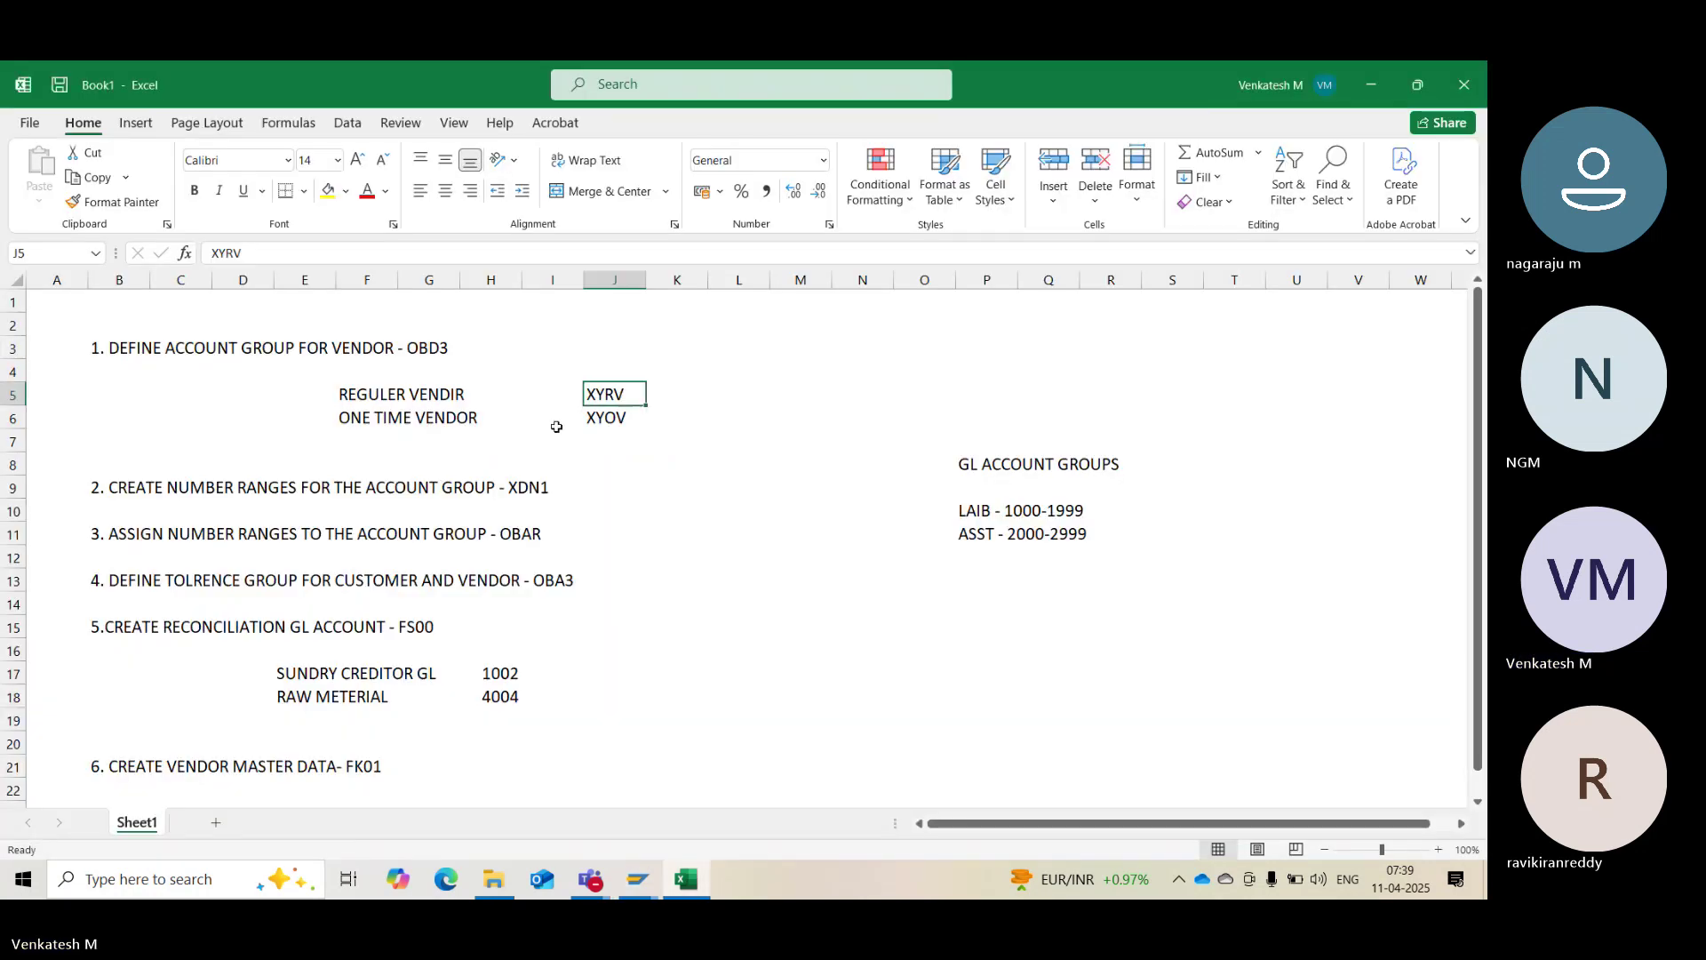
key("alt+Tab")
type("XY")
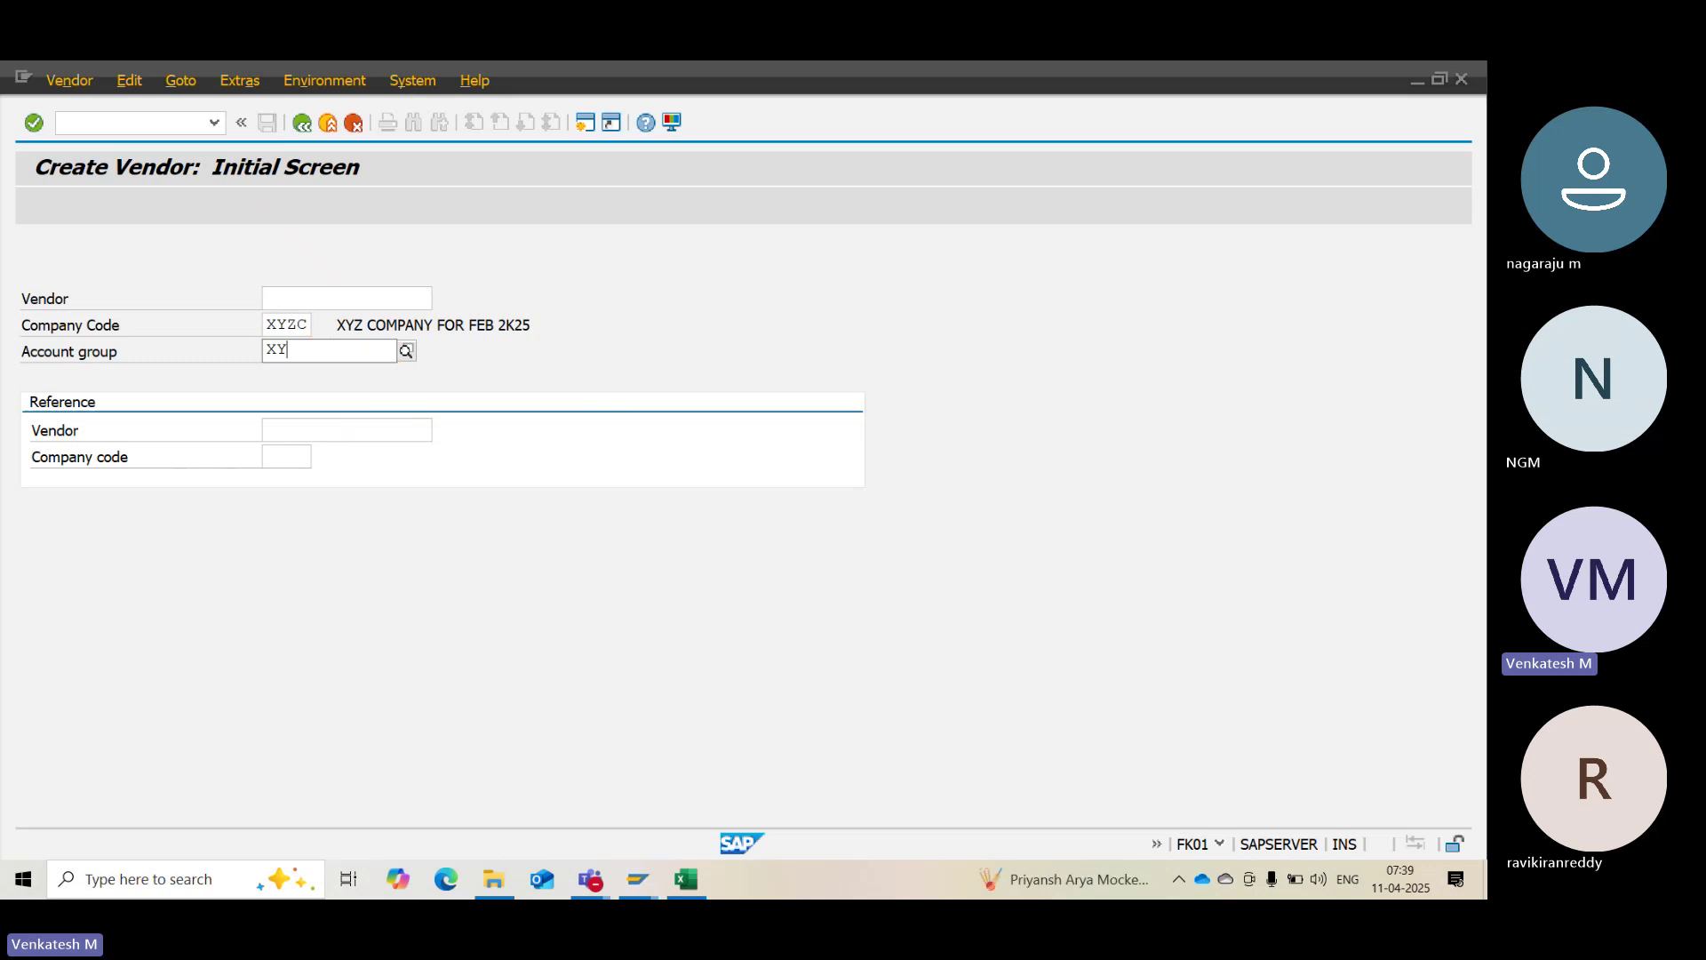
type("RV")
key("Return")
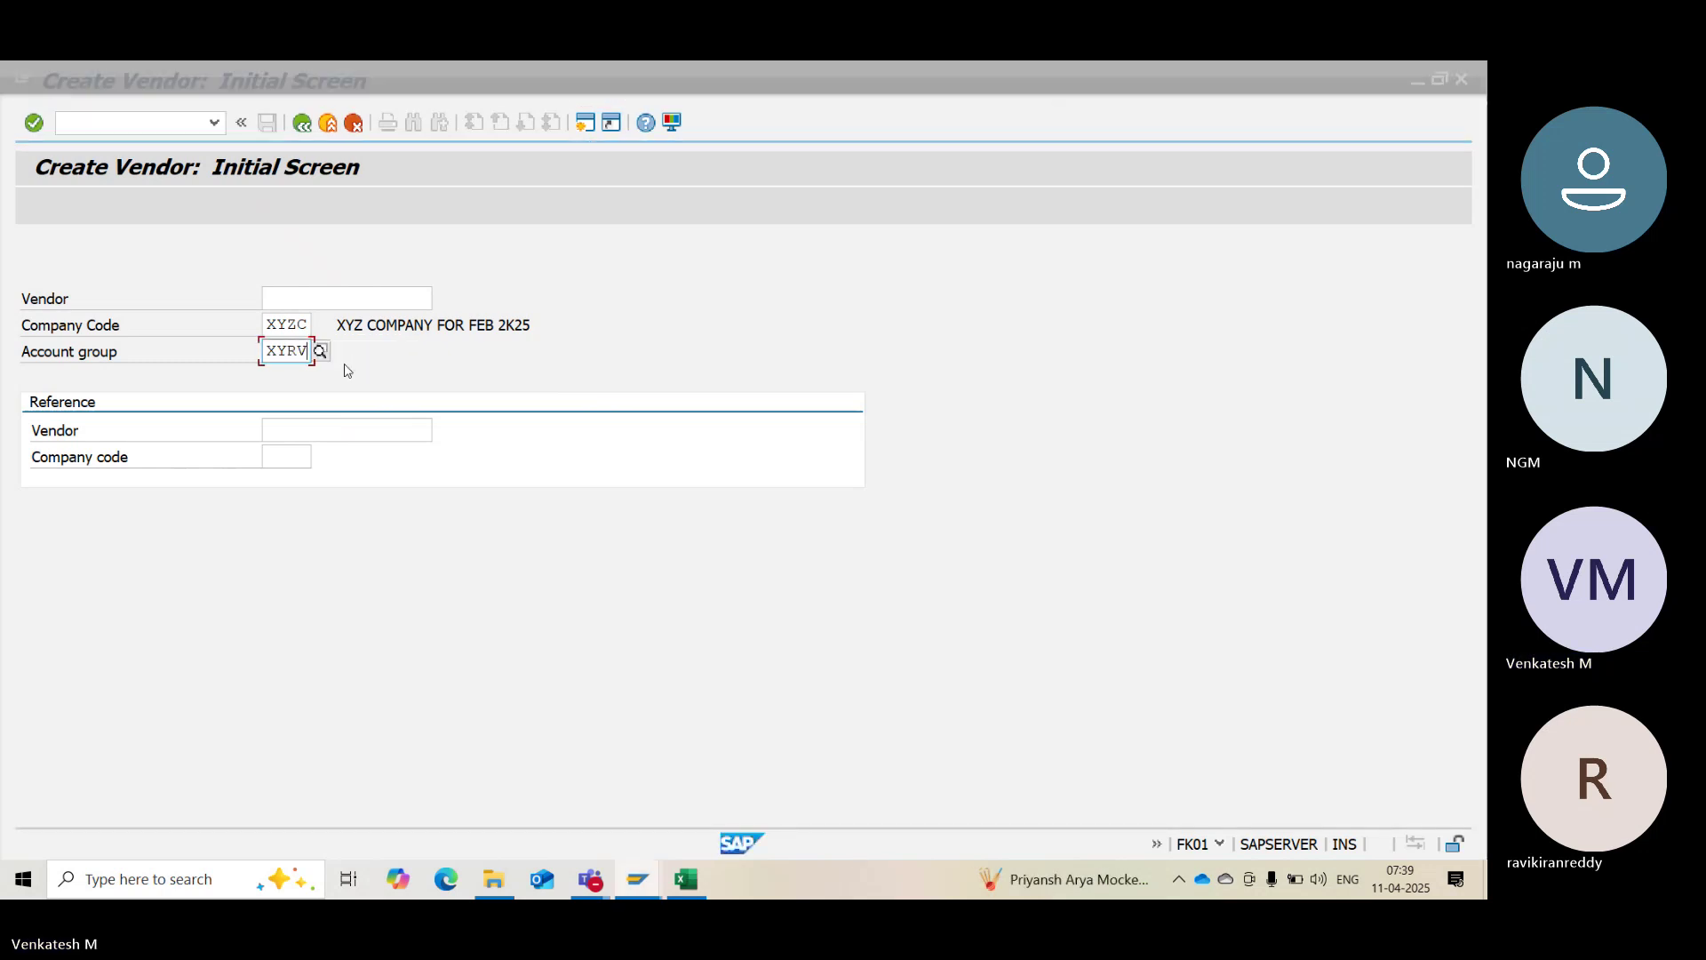
key("alt+Tab")
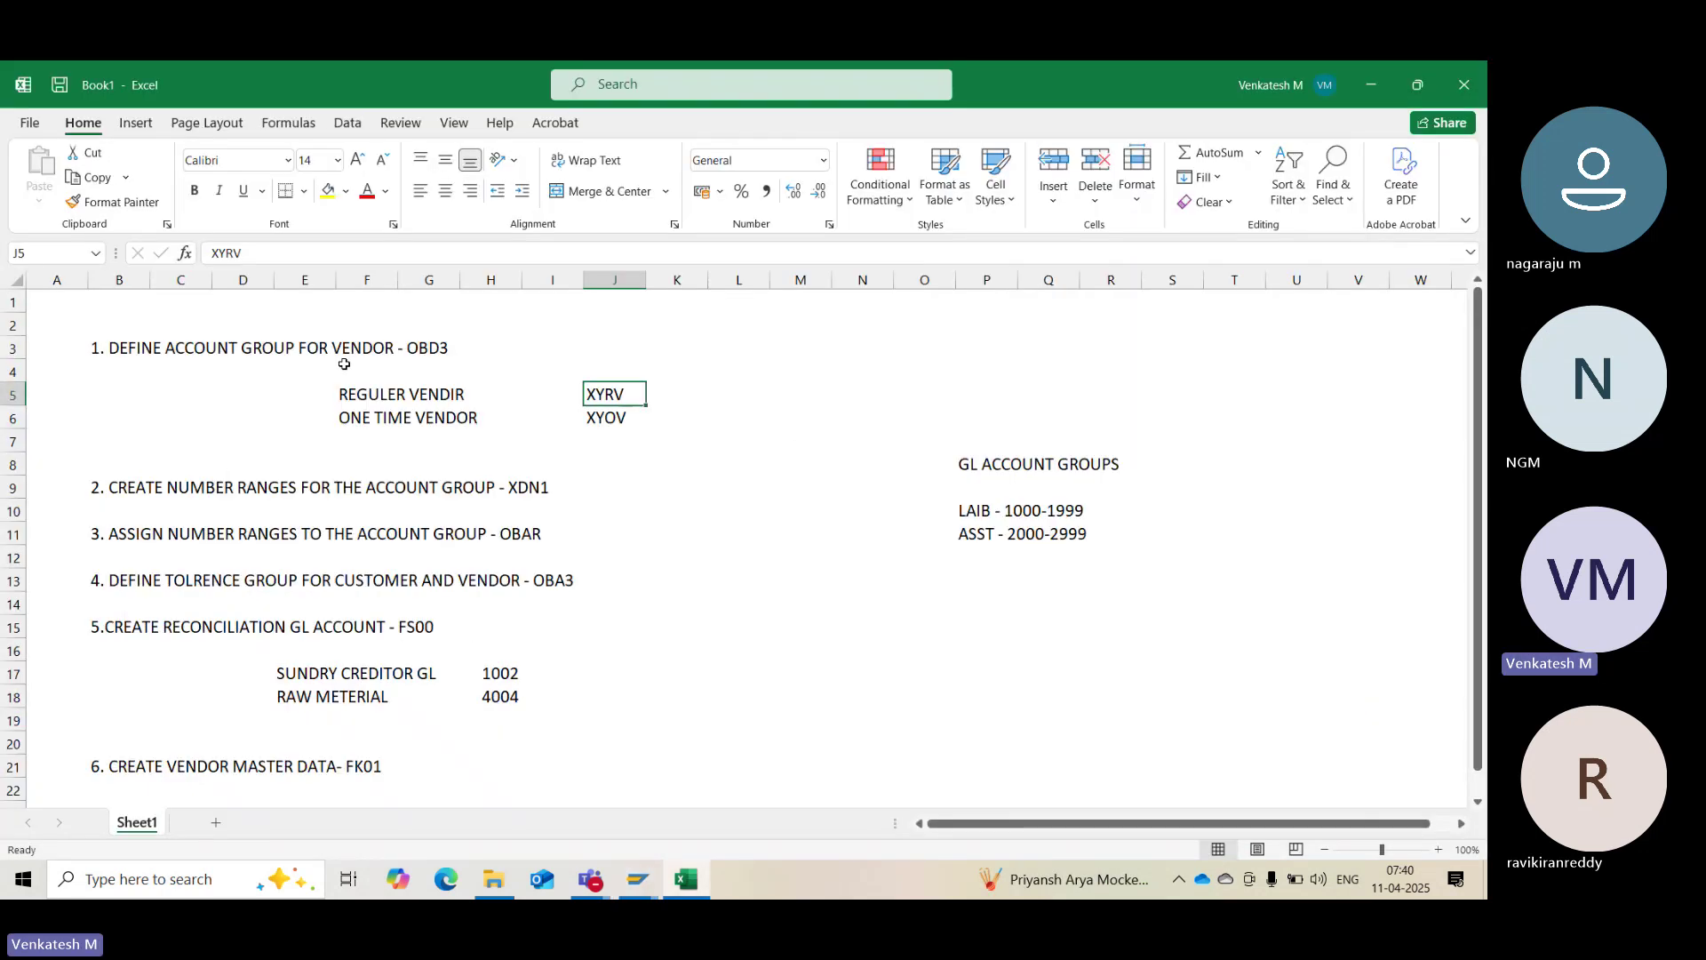
key("alt+Tab")
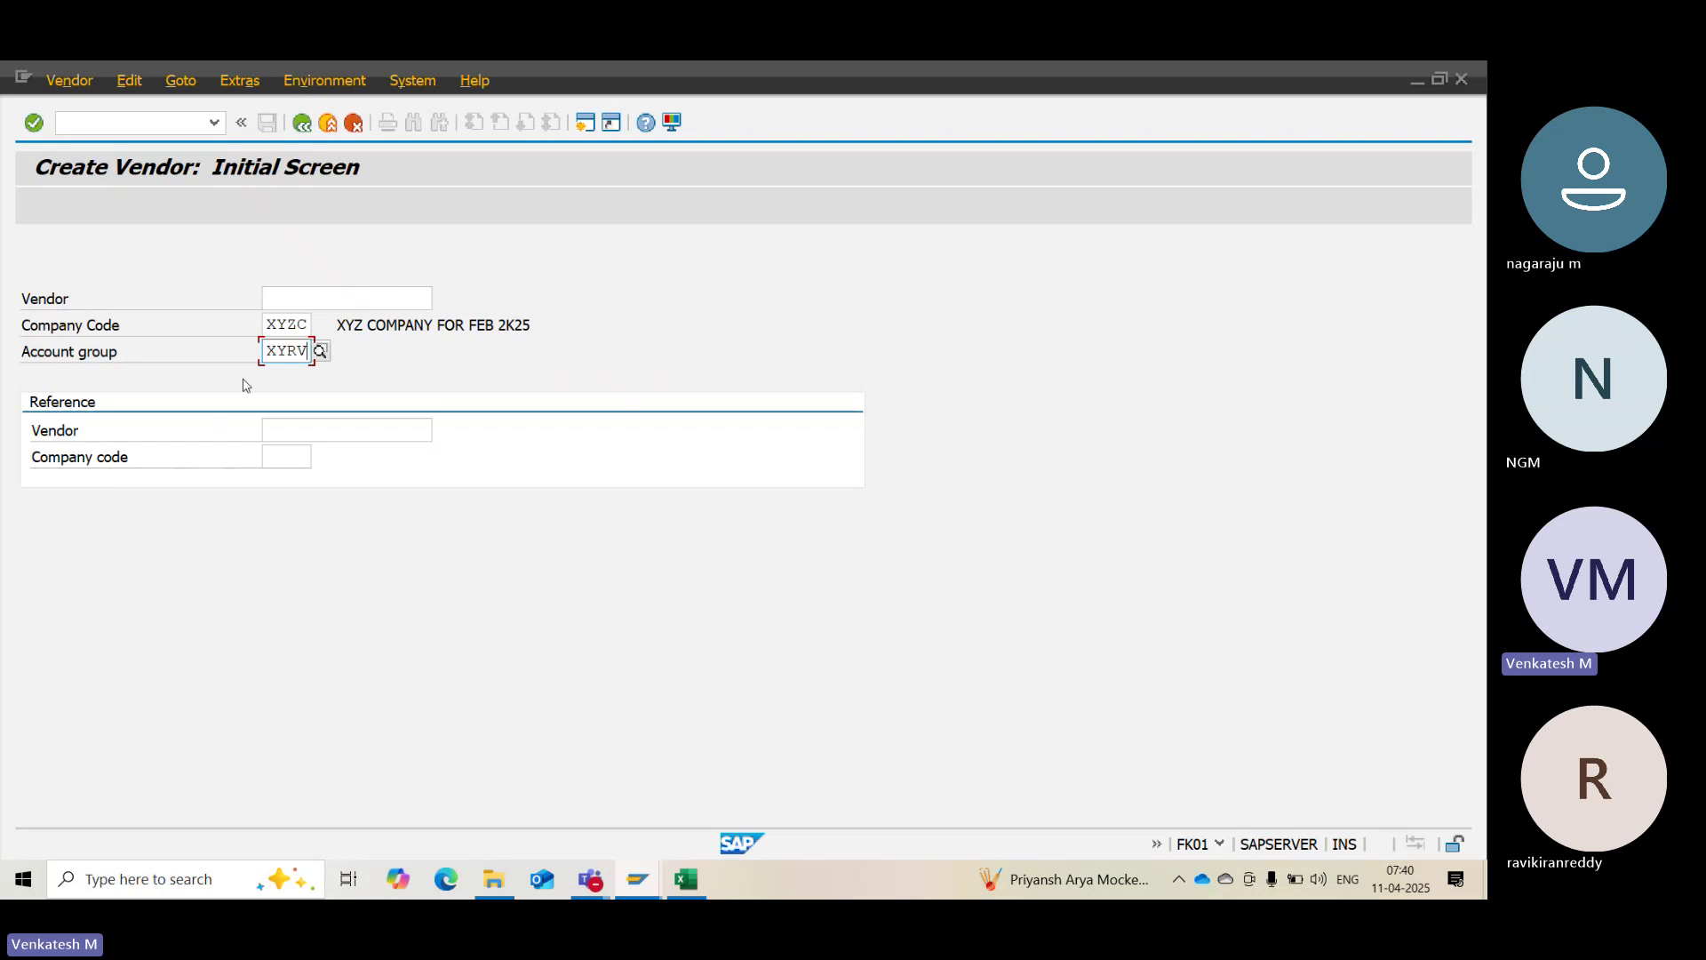
left_click(131, 339)
key("Return")
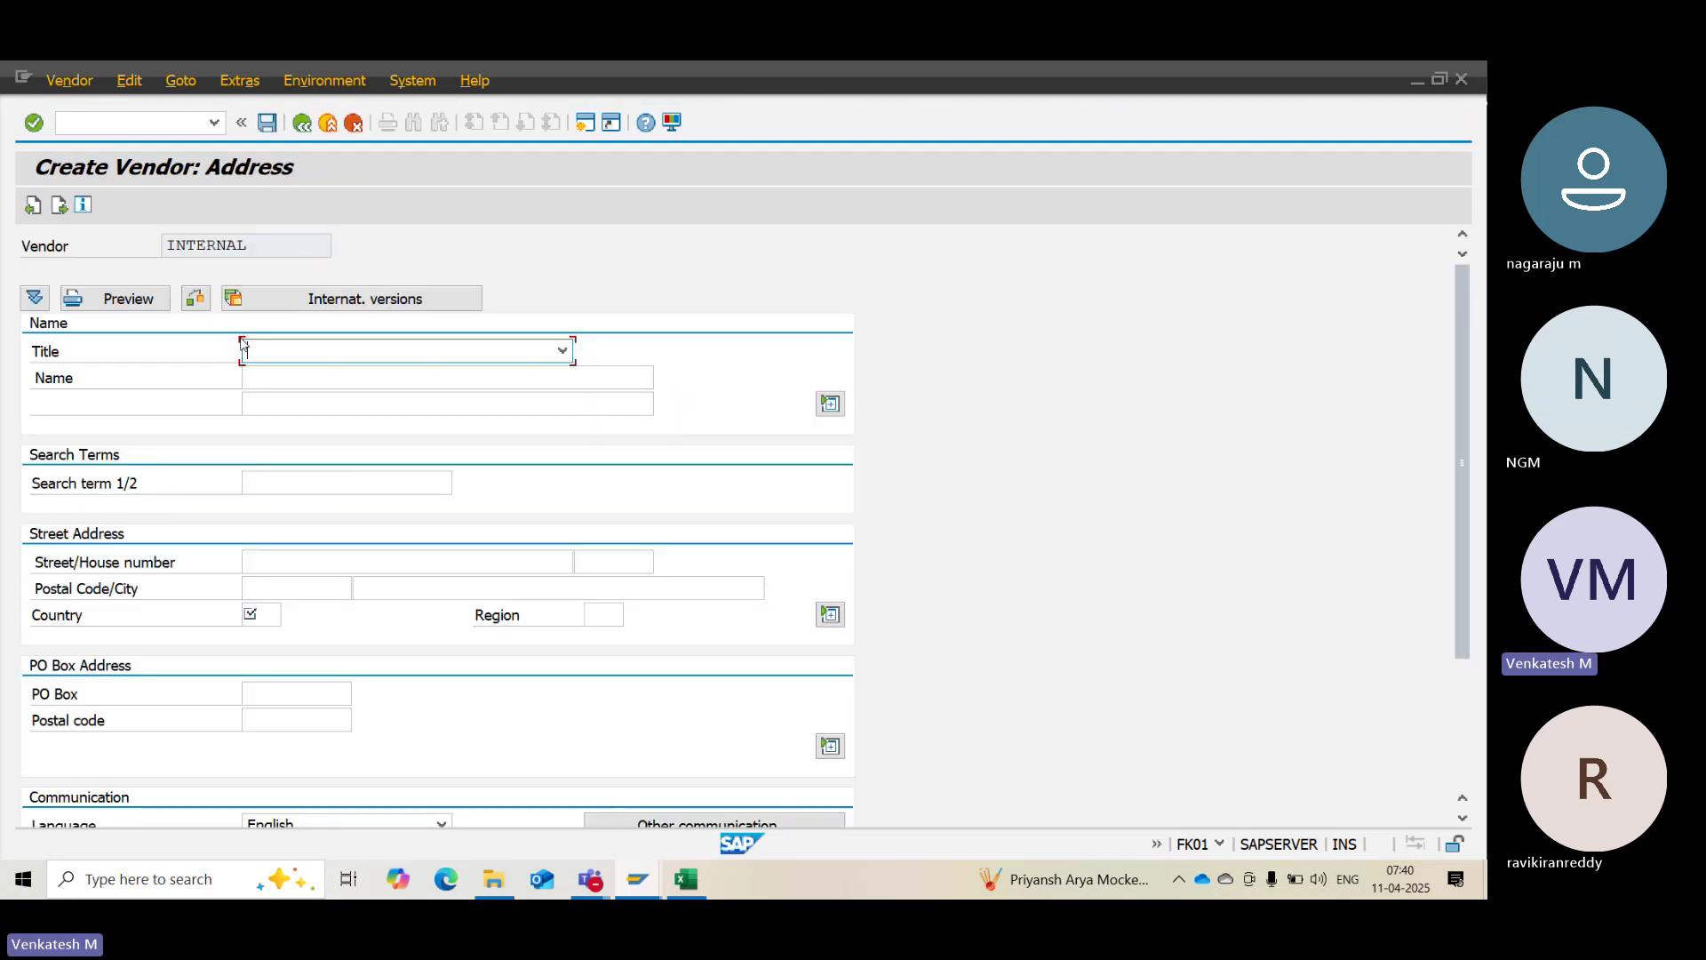
Set the vendor's title to Company and its name to SK INDUSTIRES
left_click(245, 349)
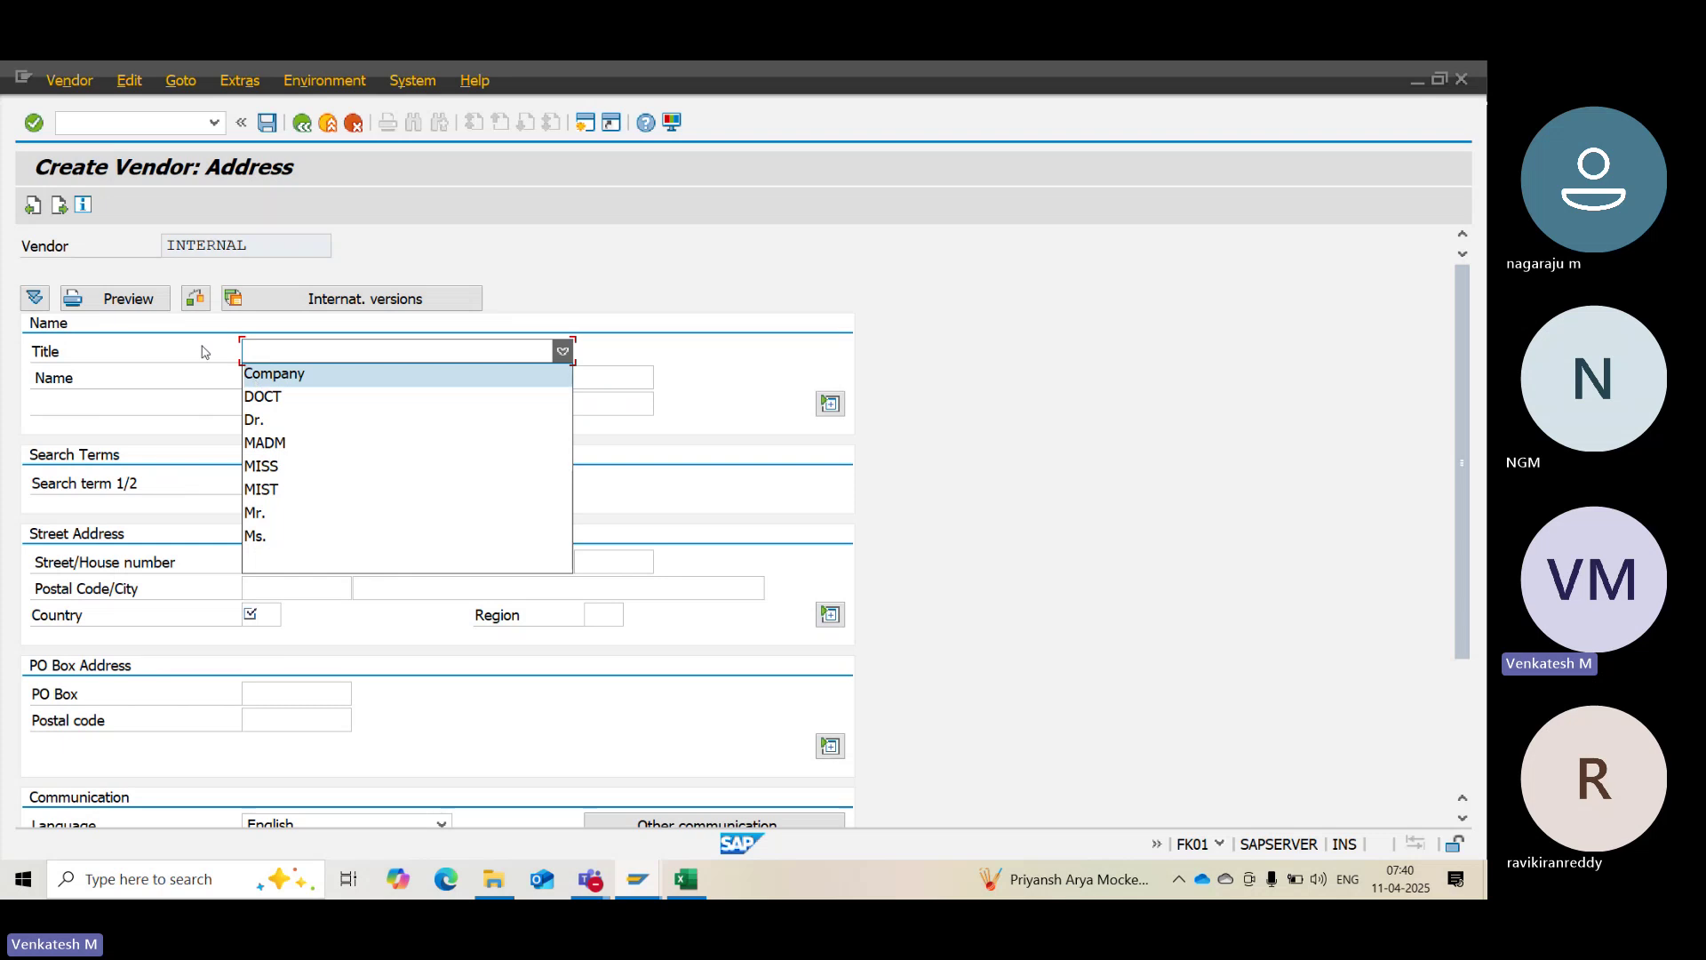
left_click(264, 379)
left_click(309, 368)
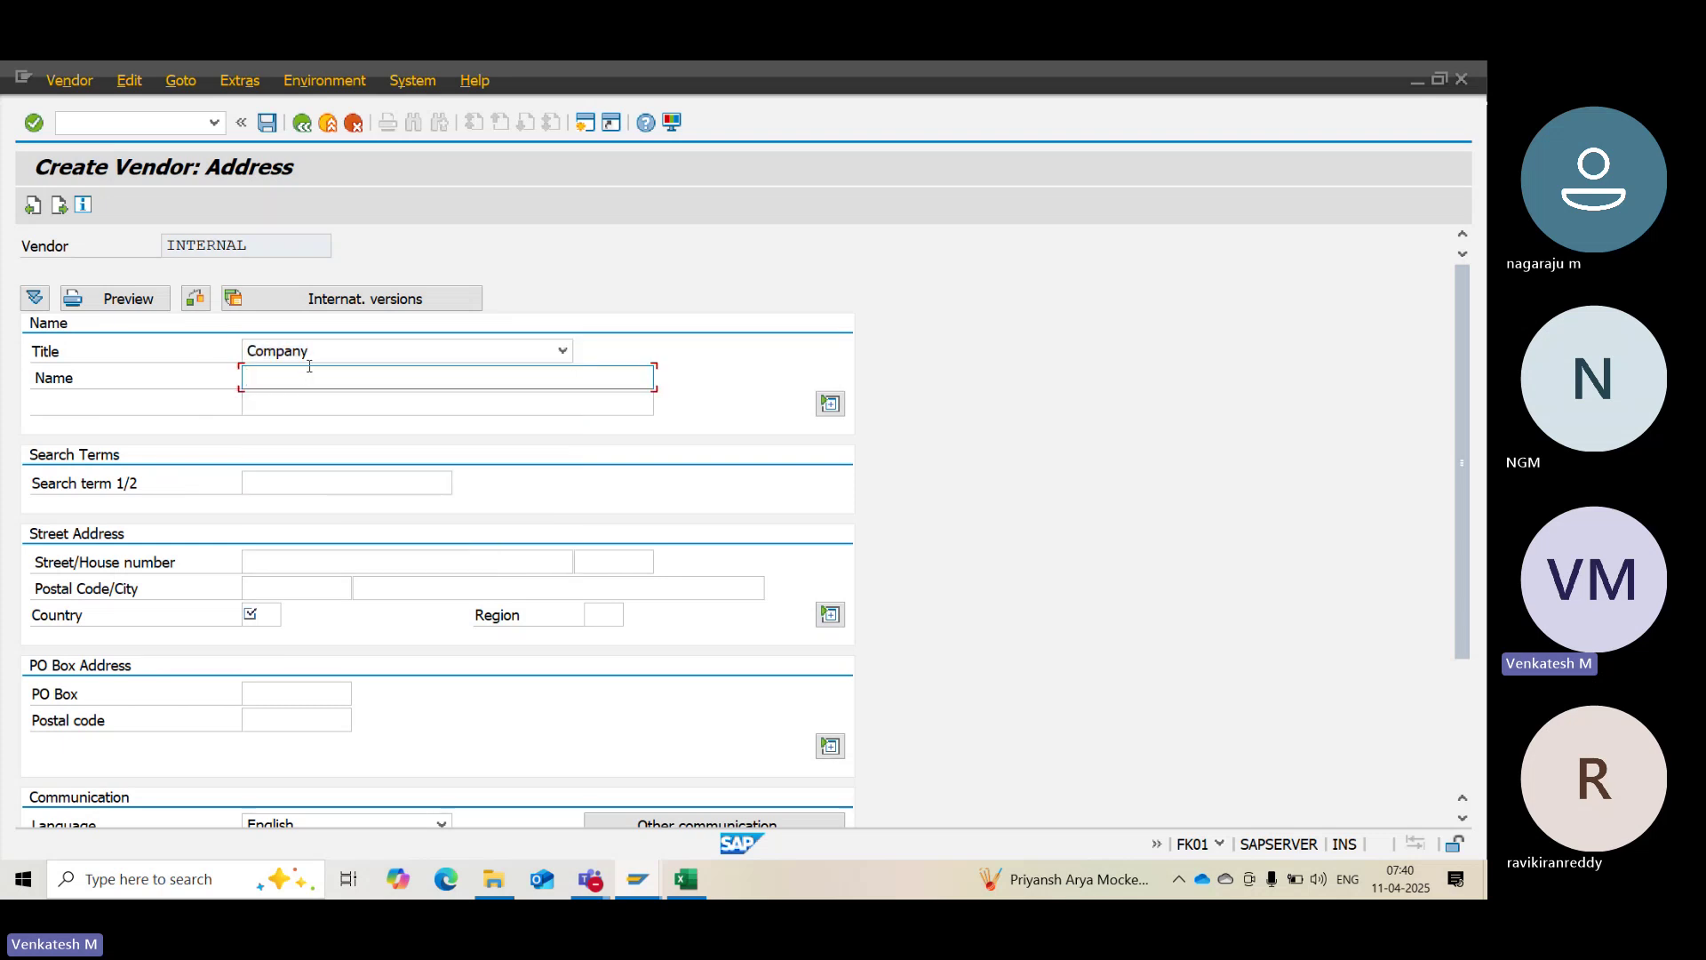
type("A")
key("BackSpace")
type("SK")
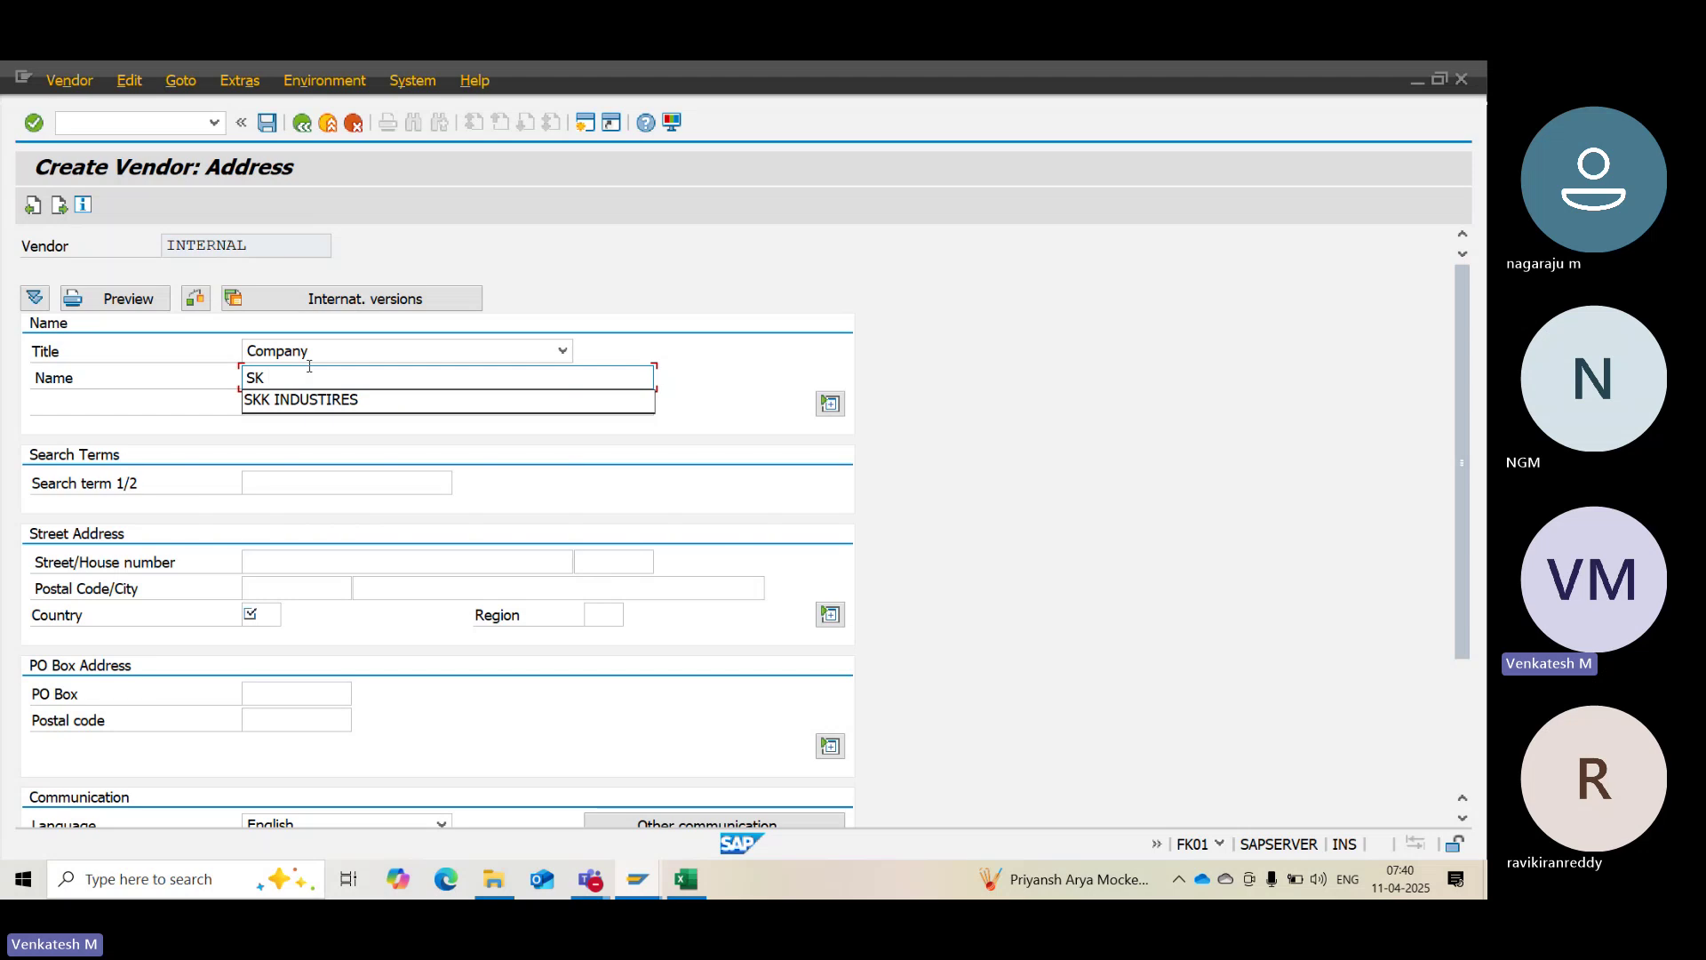
key("Down")
key("Return")
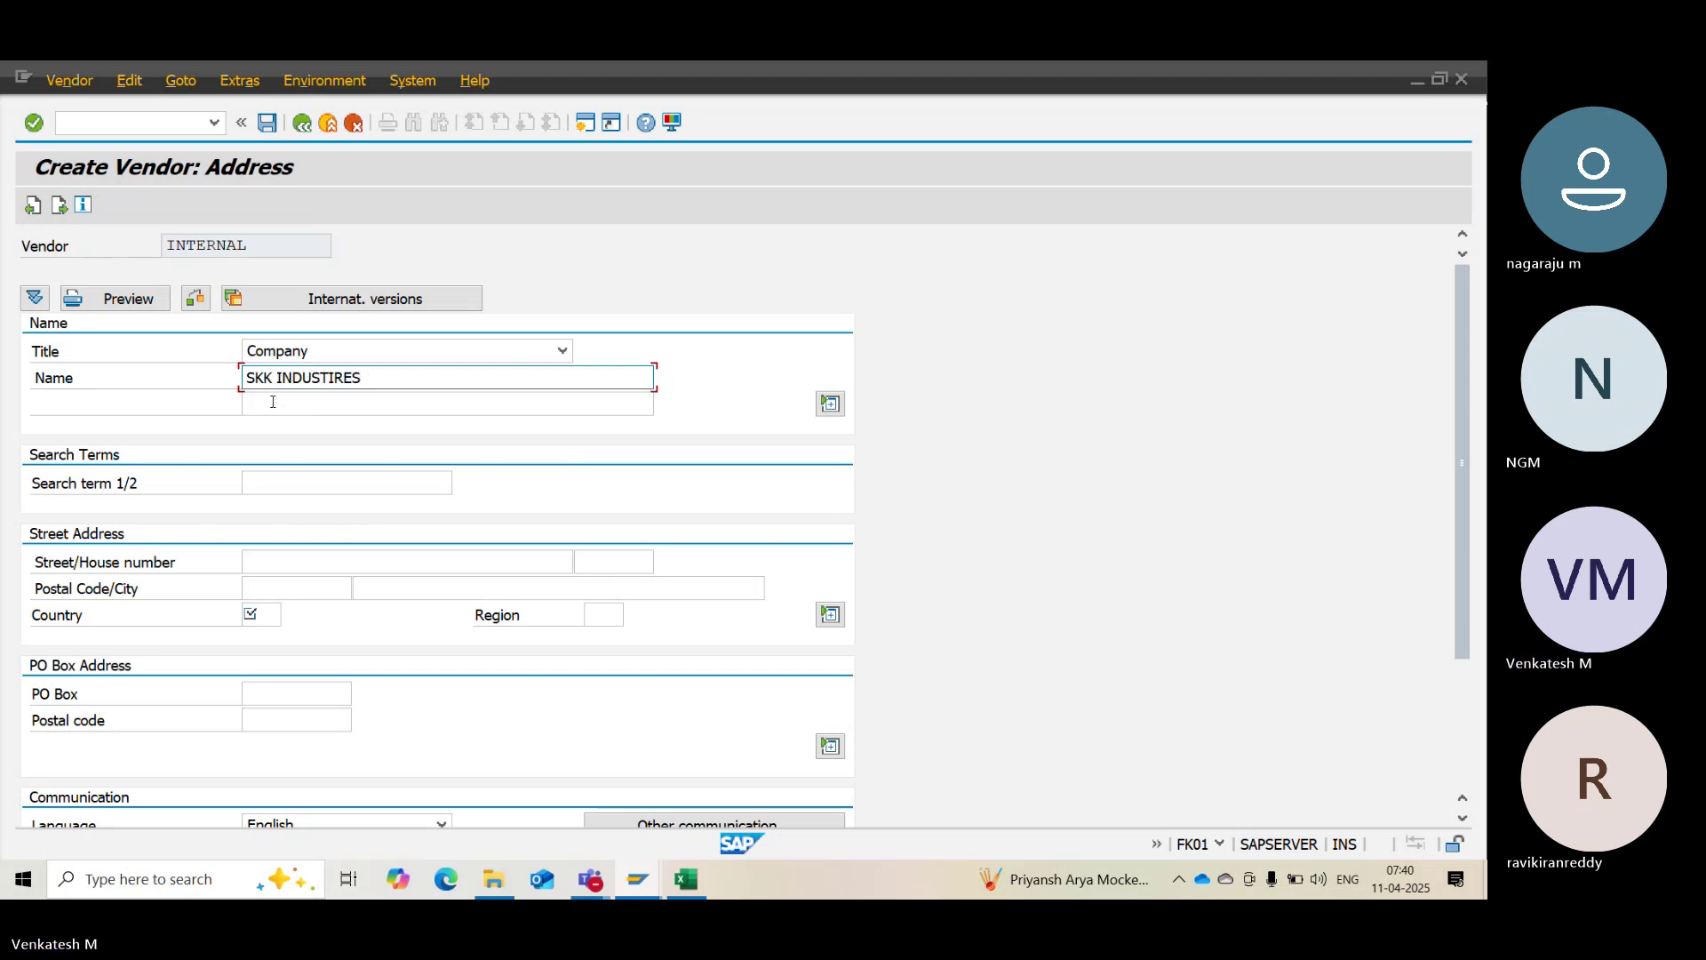
key("BackSpace")
left_click_drag(383, 383, 122, 348)
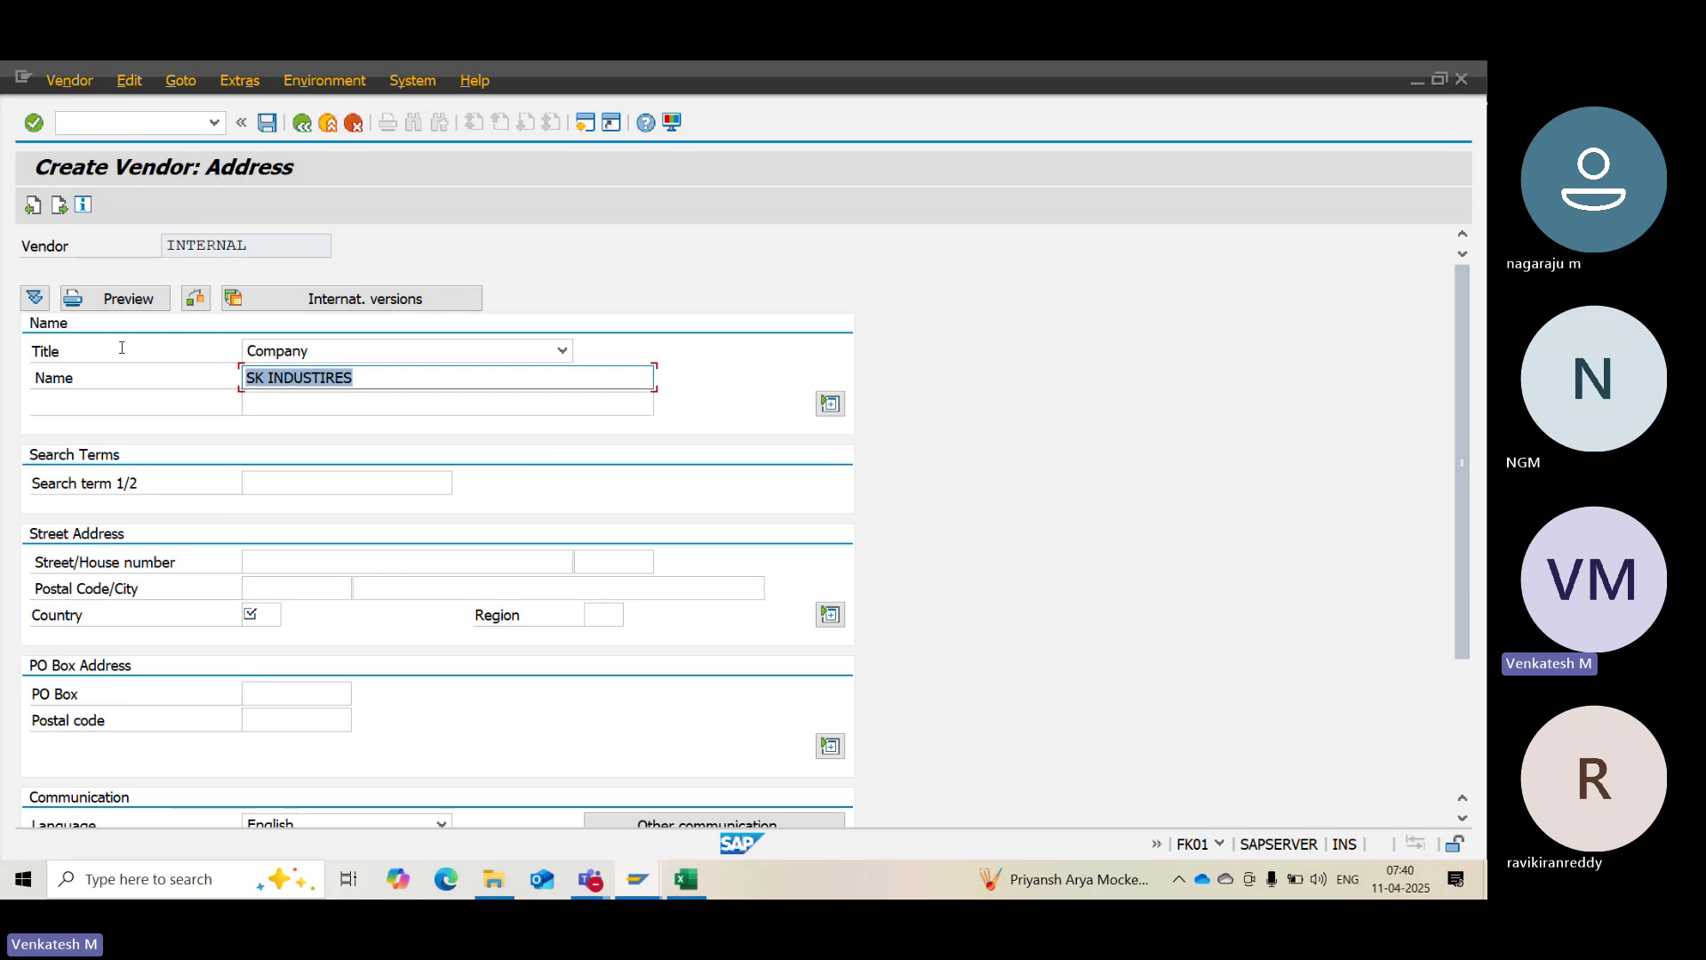
Set the vendor's country to IN and region to 01, and continue to the control data
left_click(250, 613)
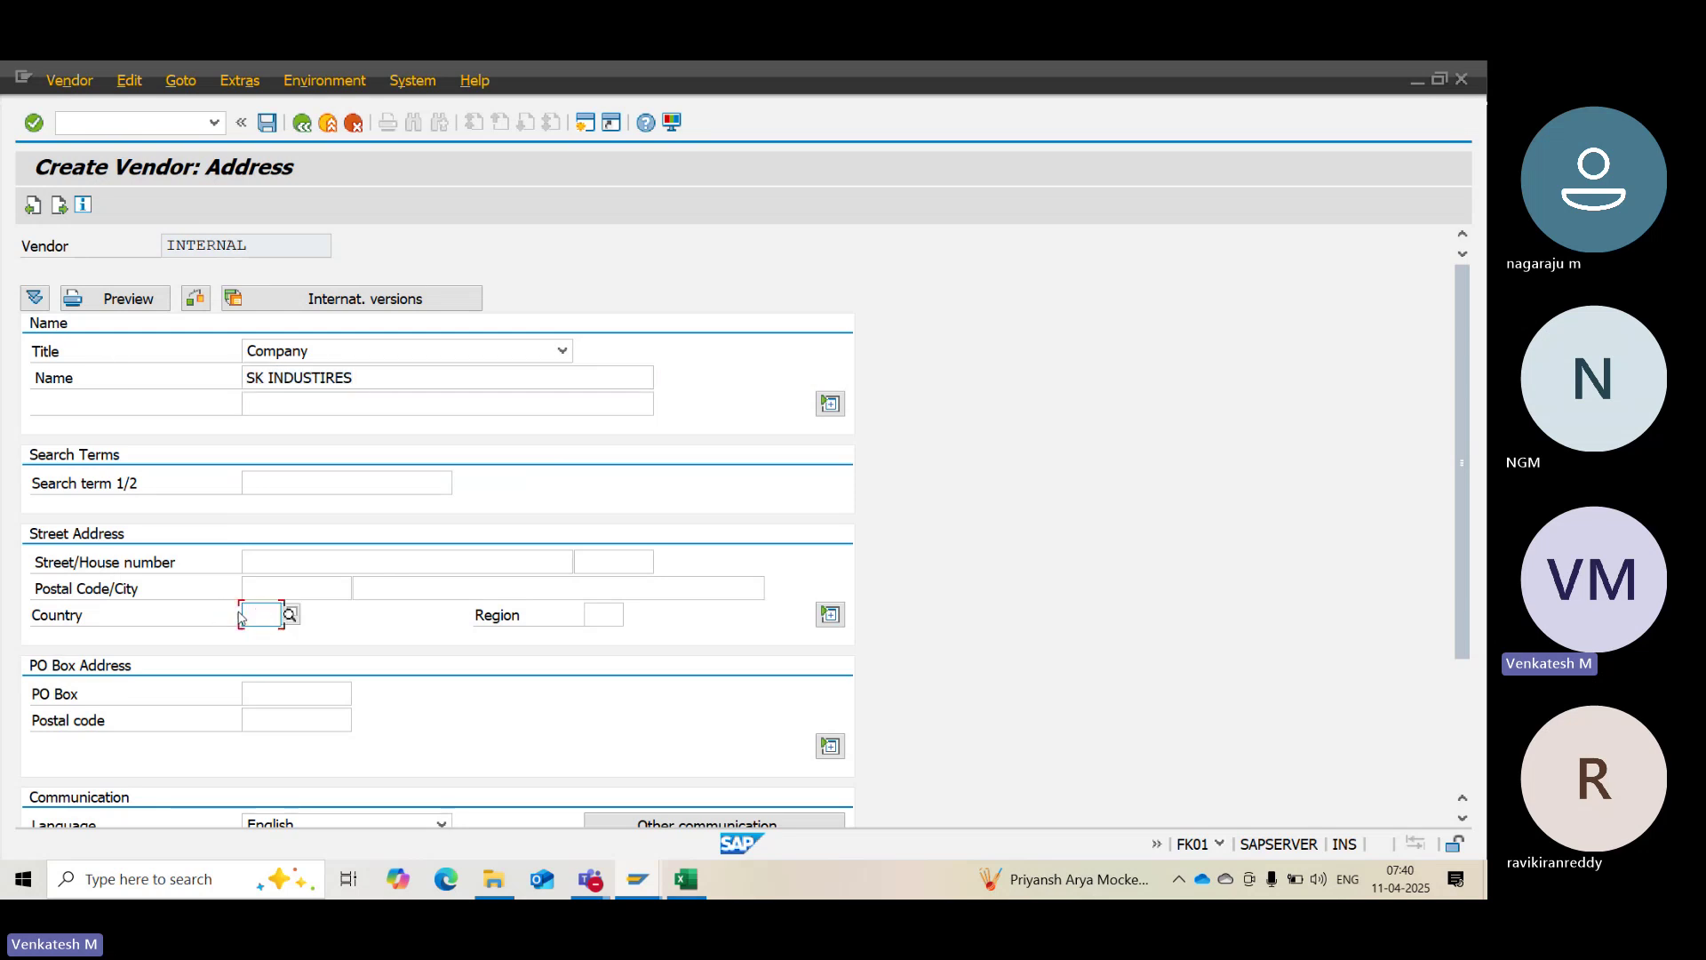
type("IN")
key("Tab")
type("0")
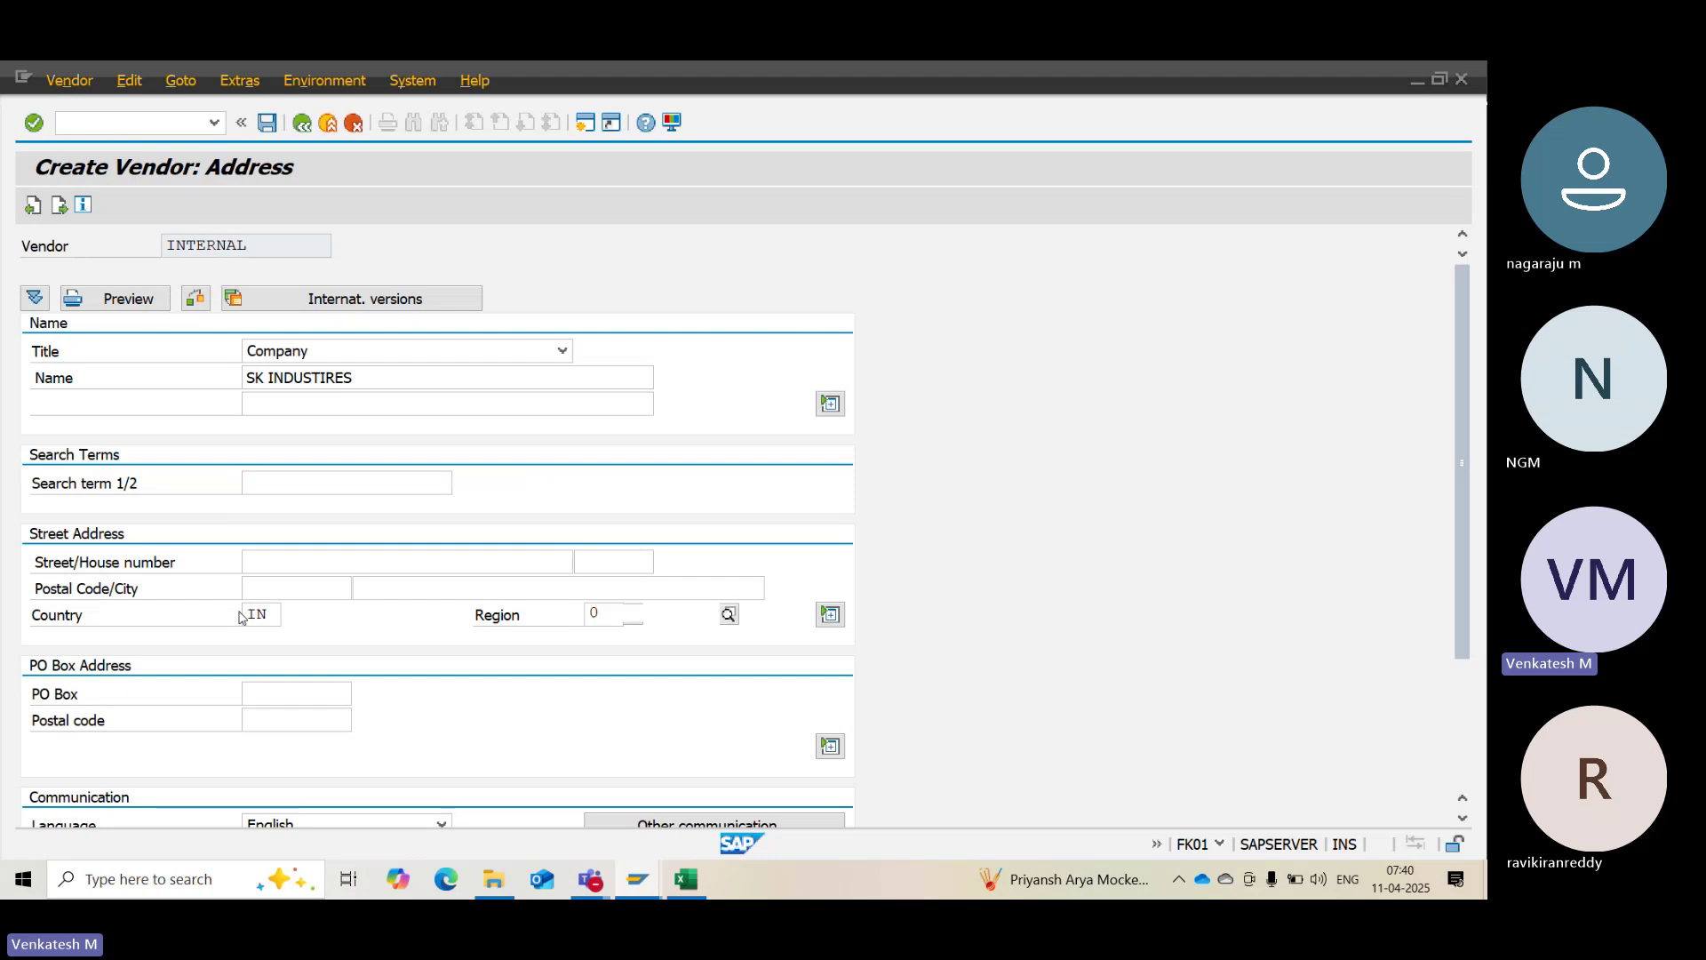
type("1")
key("Return")
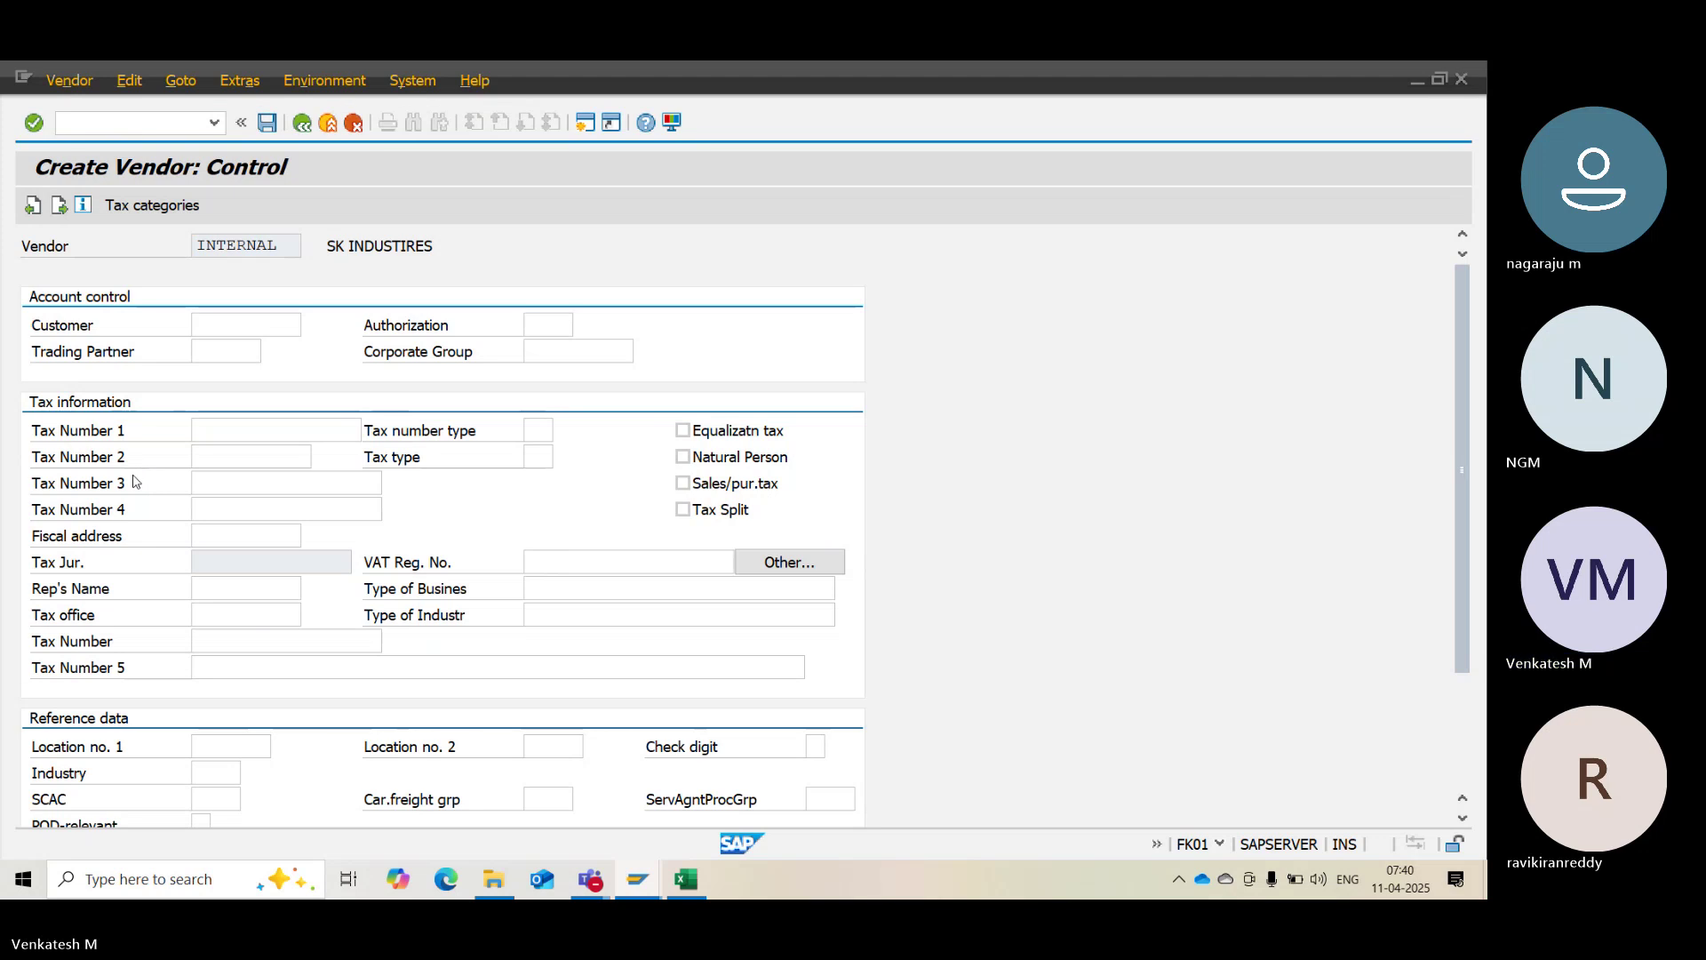
Proceed past the control, payment transactions and contact persons screens to the accounting information without entering data
key("Return")
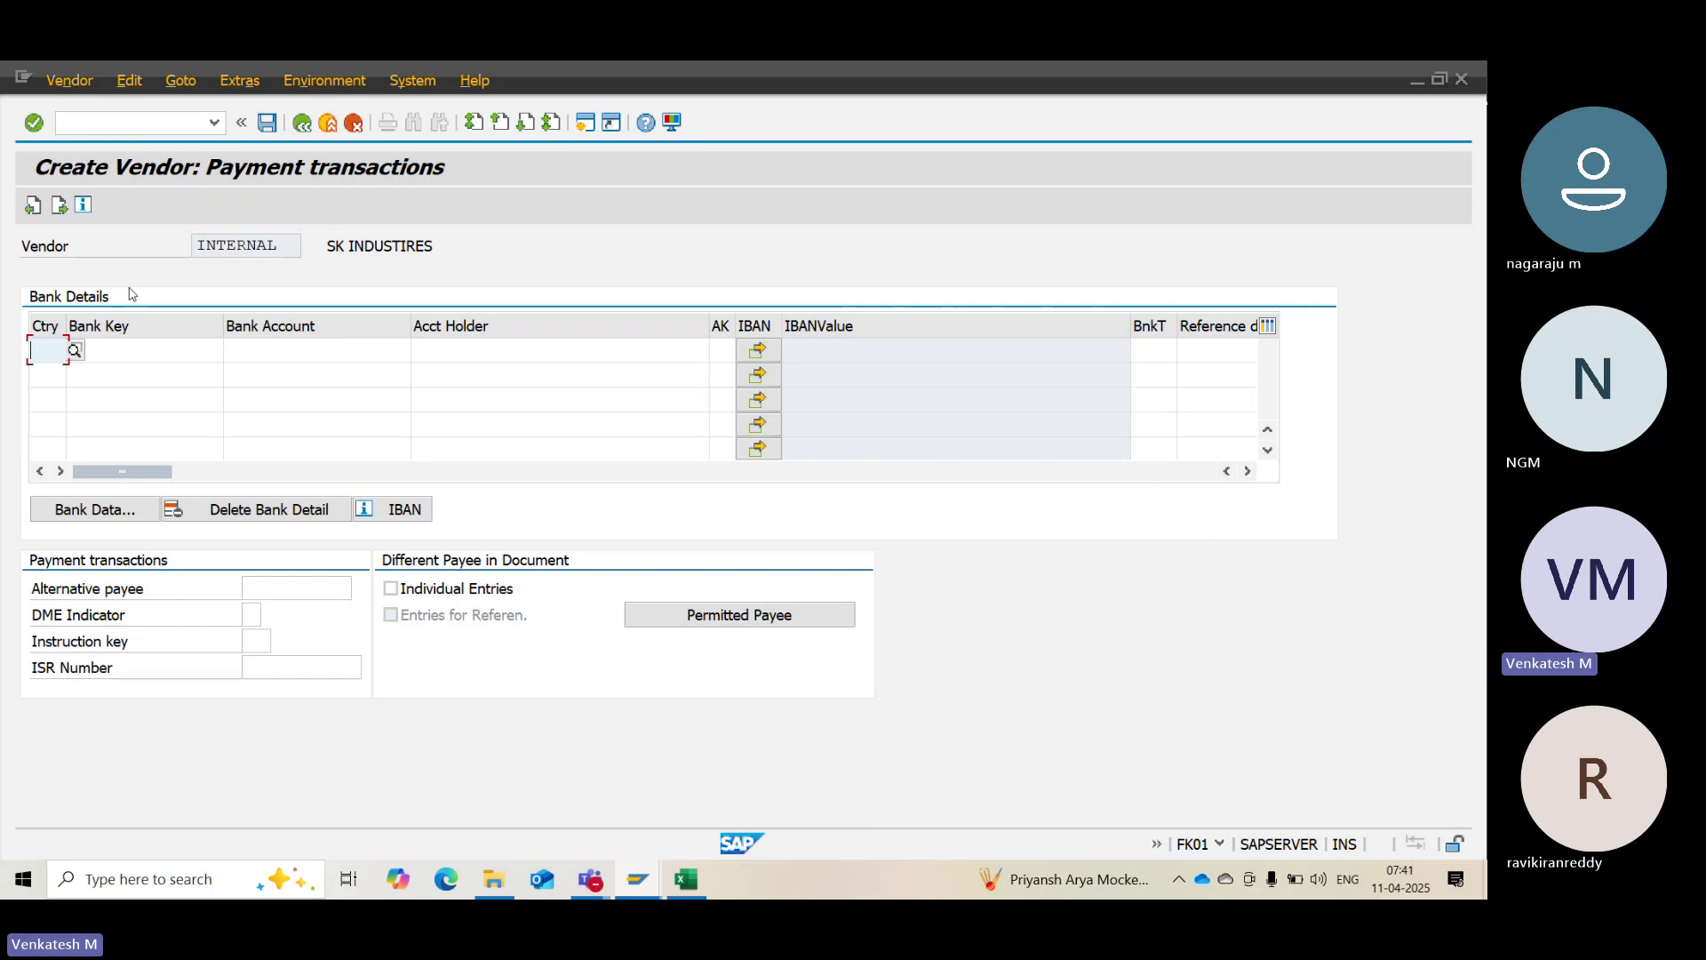
key("Return")
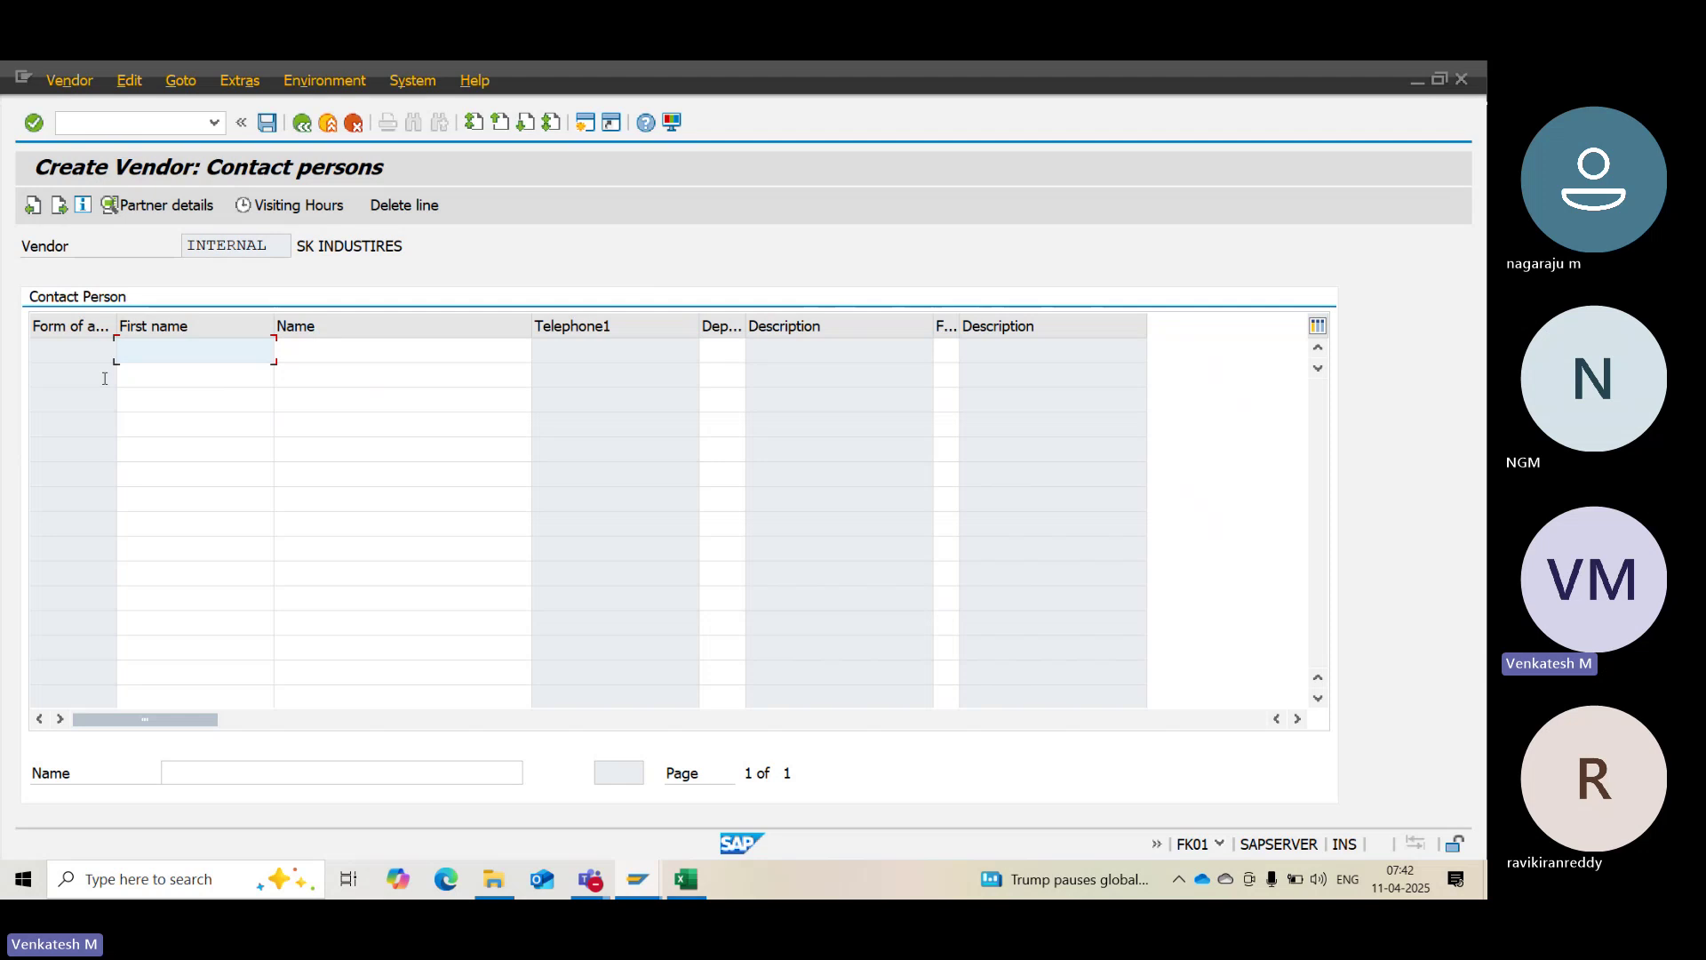
key("Return")
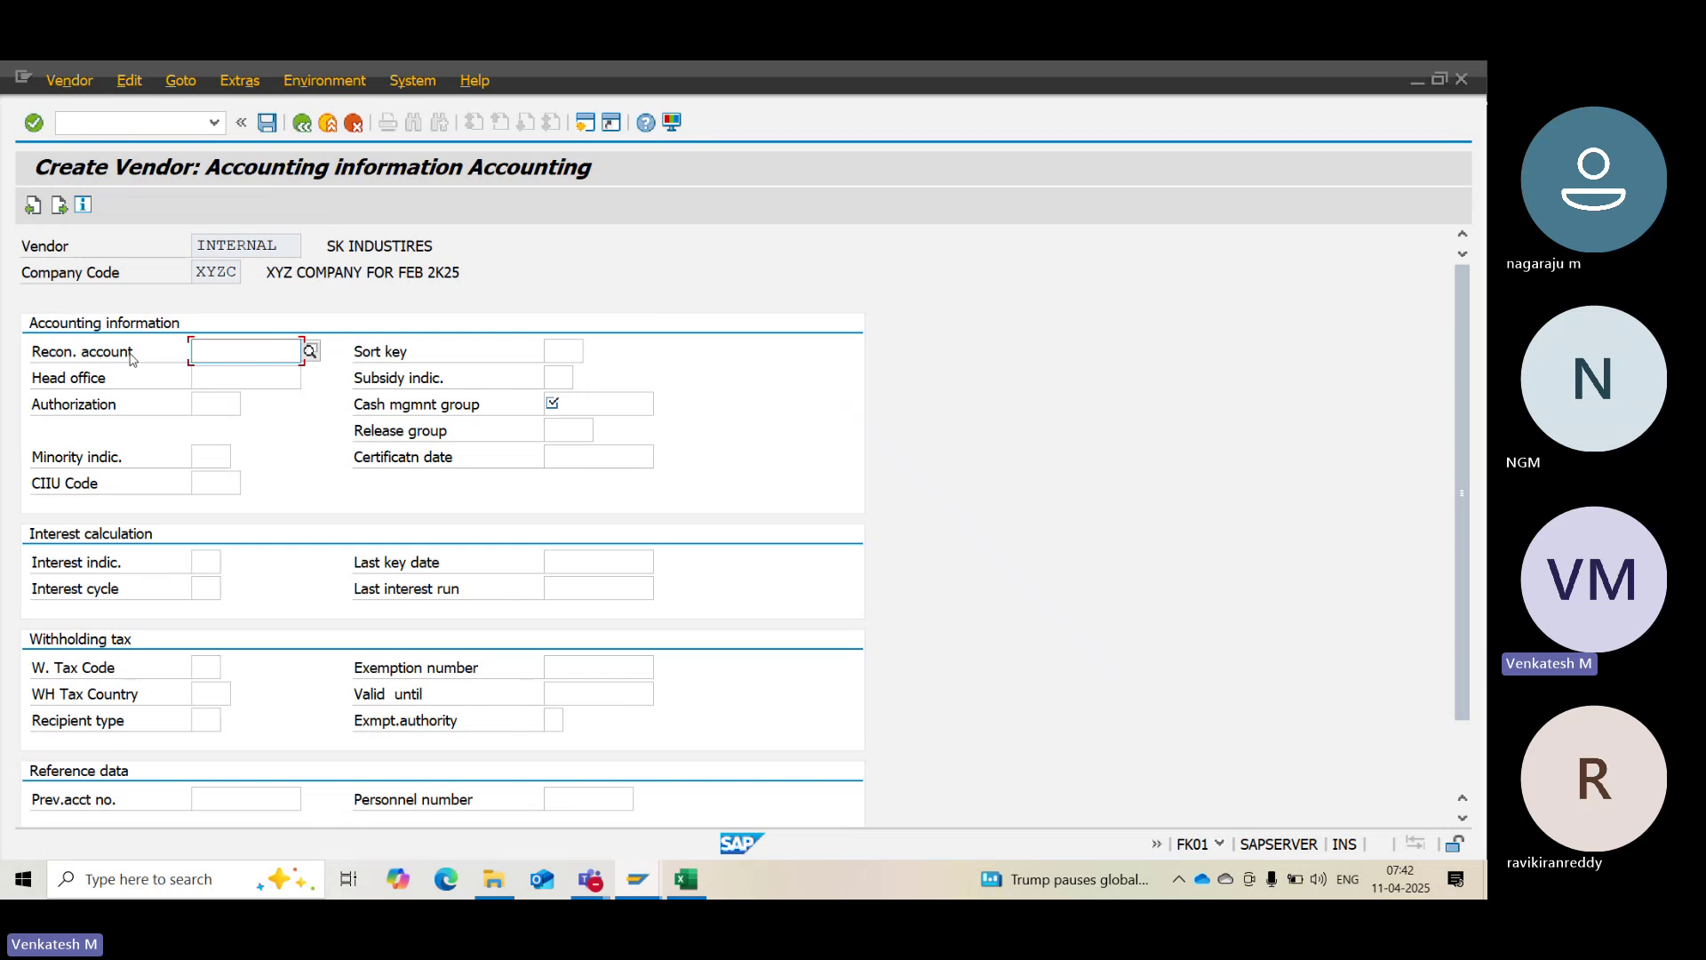
Choose reconciliation account 1002 (SUNDRY CREDITOR ACCOUNT) for the vendor and set the sort key to 001
left_click(313, 352)
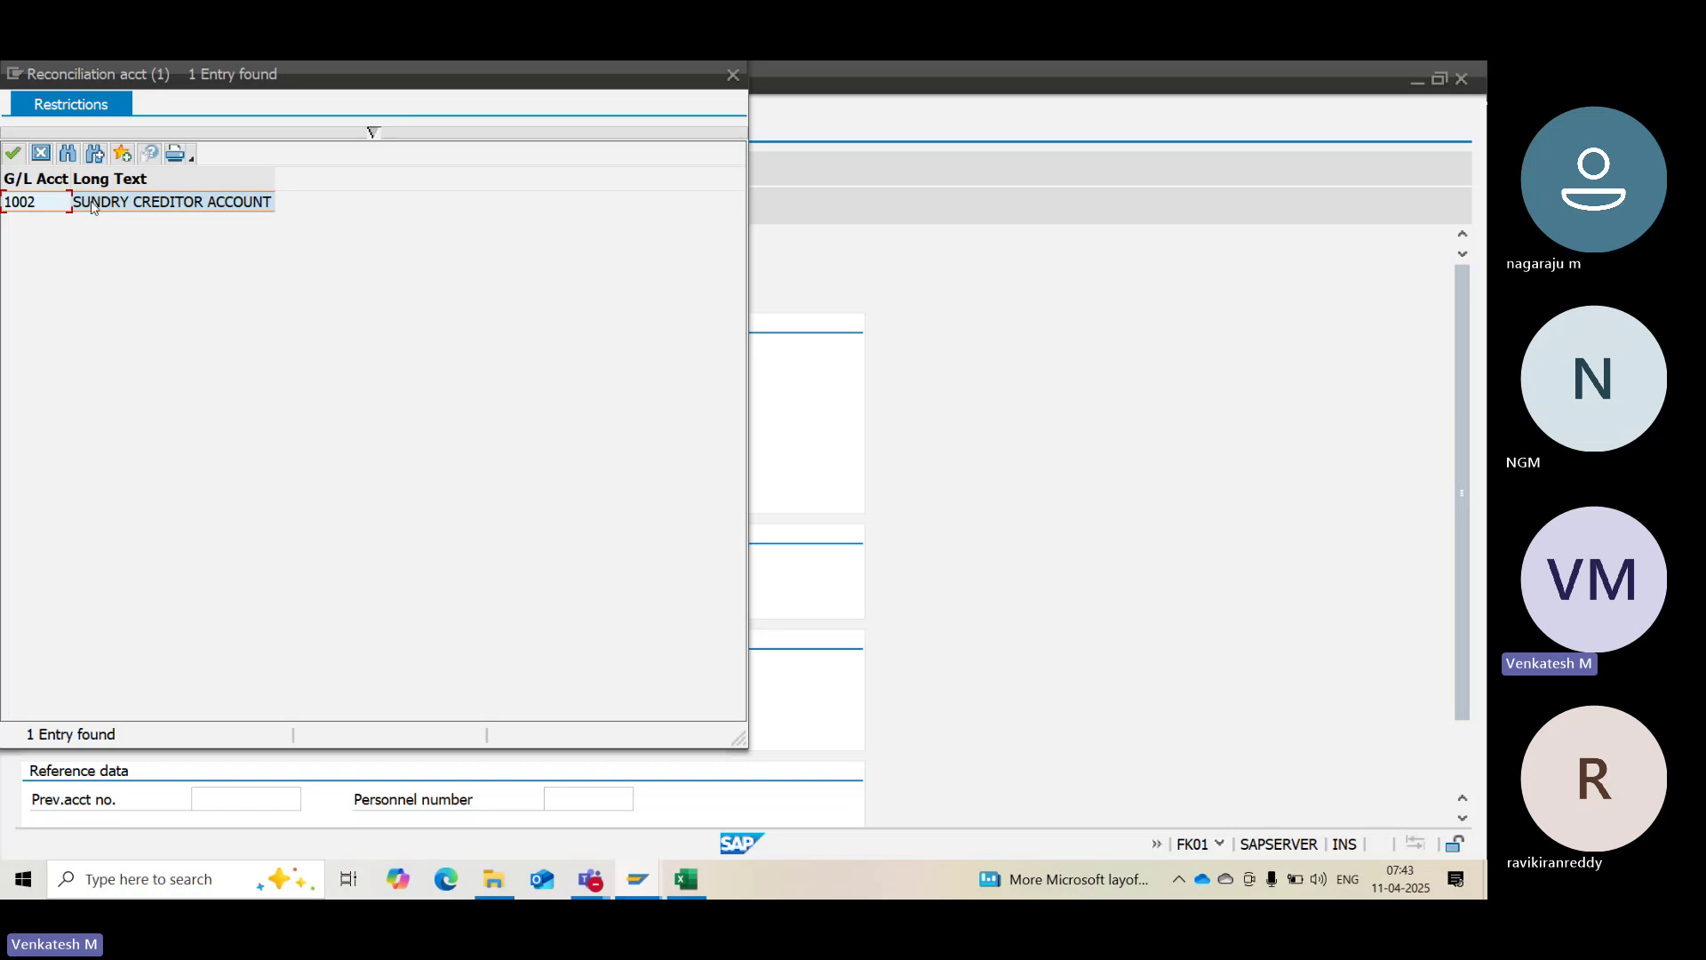
double_click(92, 204)
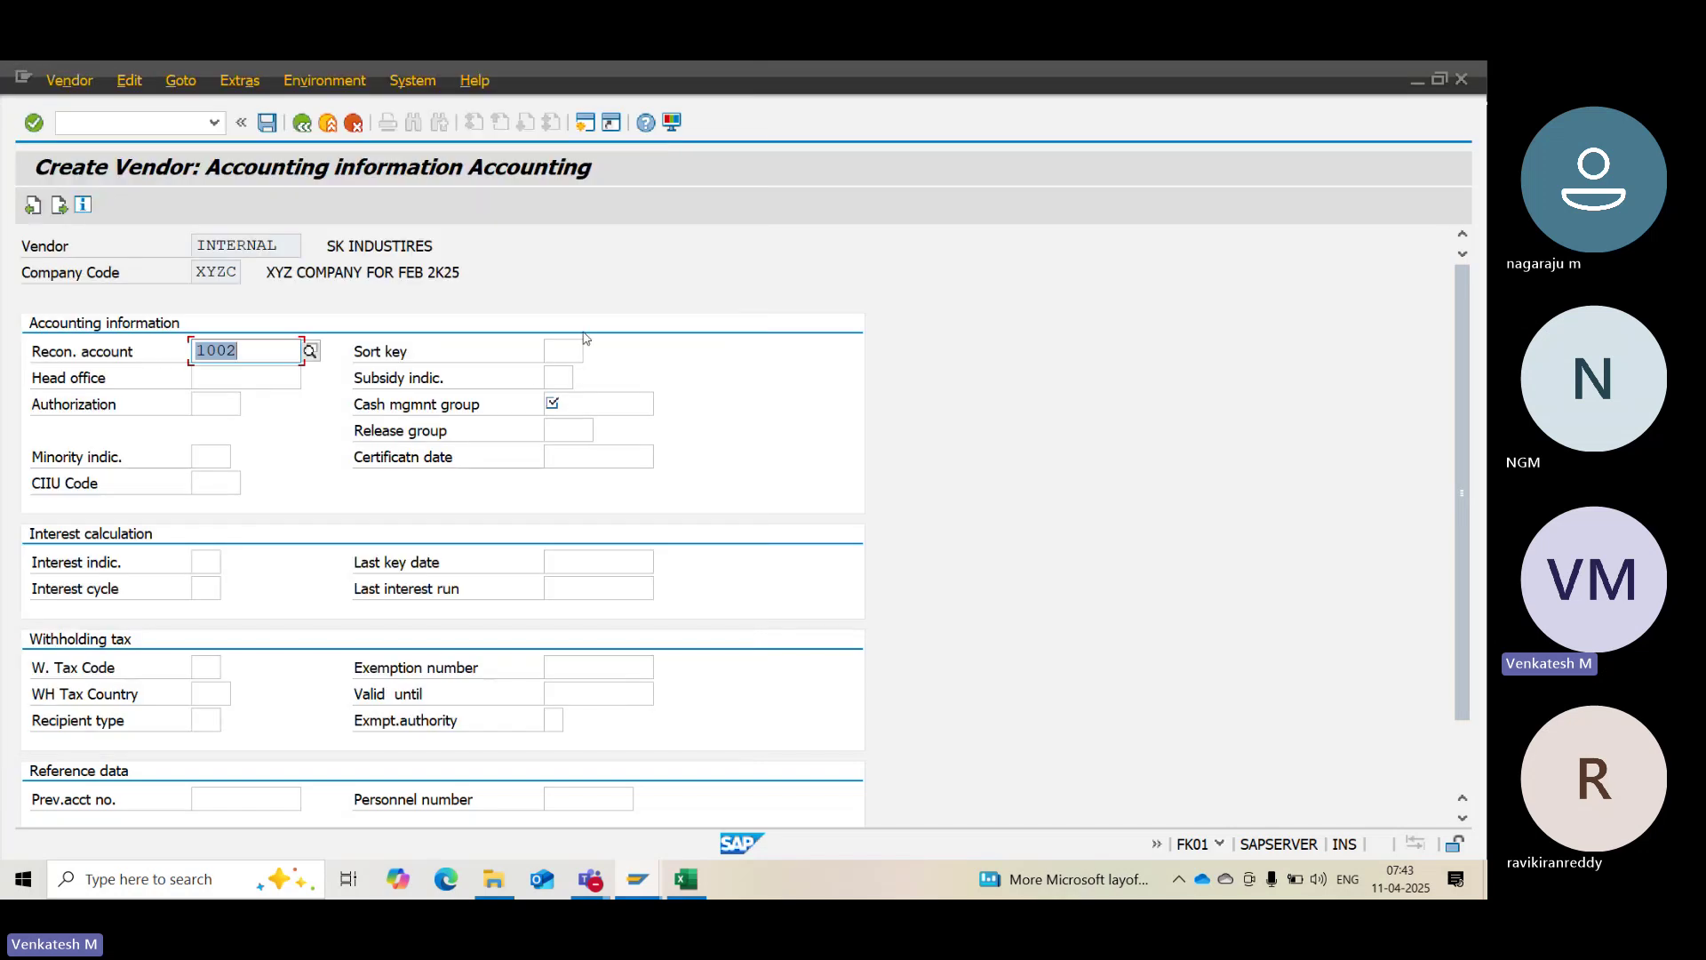
left_click(563, 351)
type("00")
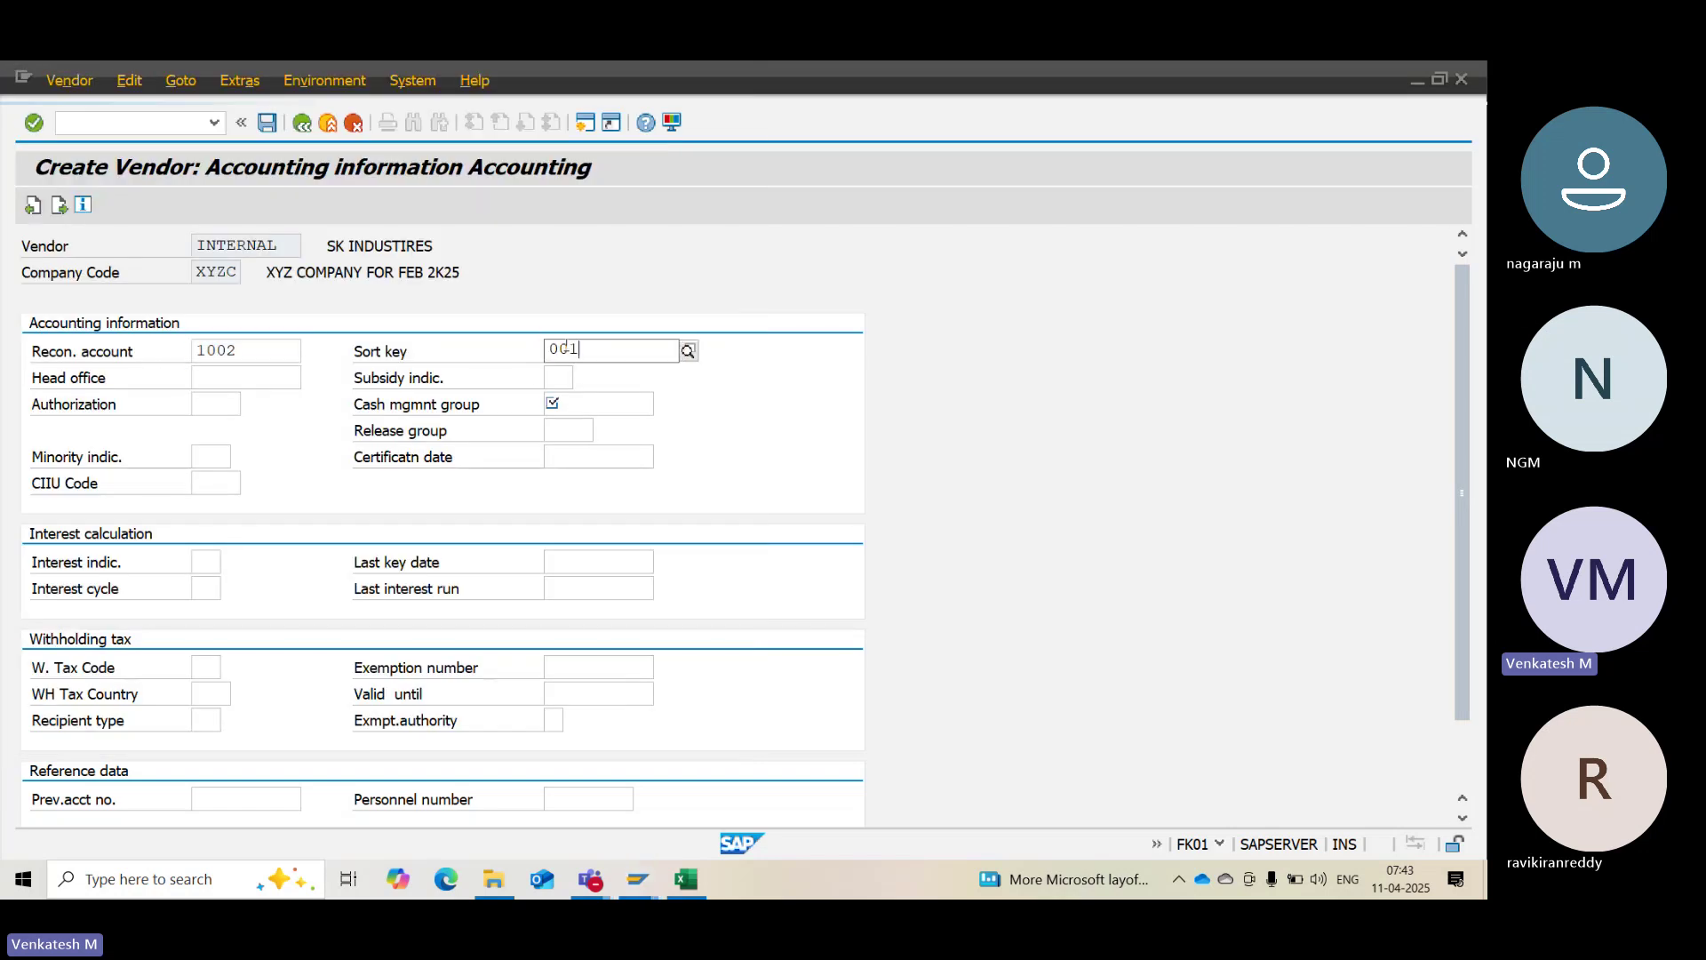
type("1")
Set the vendor's cash management group to A4 (Major vendors) from the list of planning groups
left_click(553, 404)
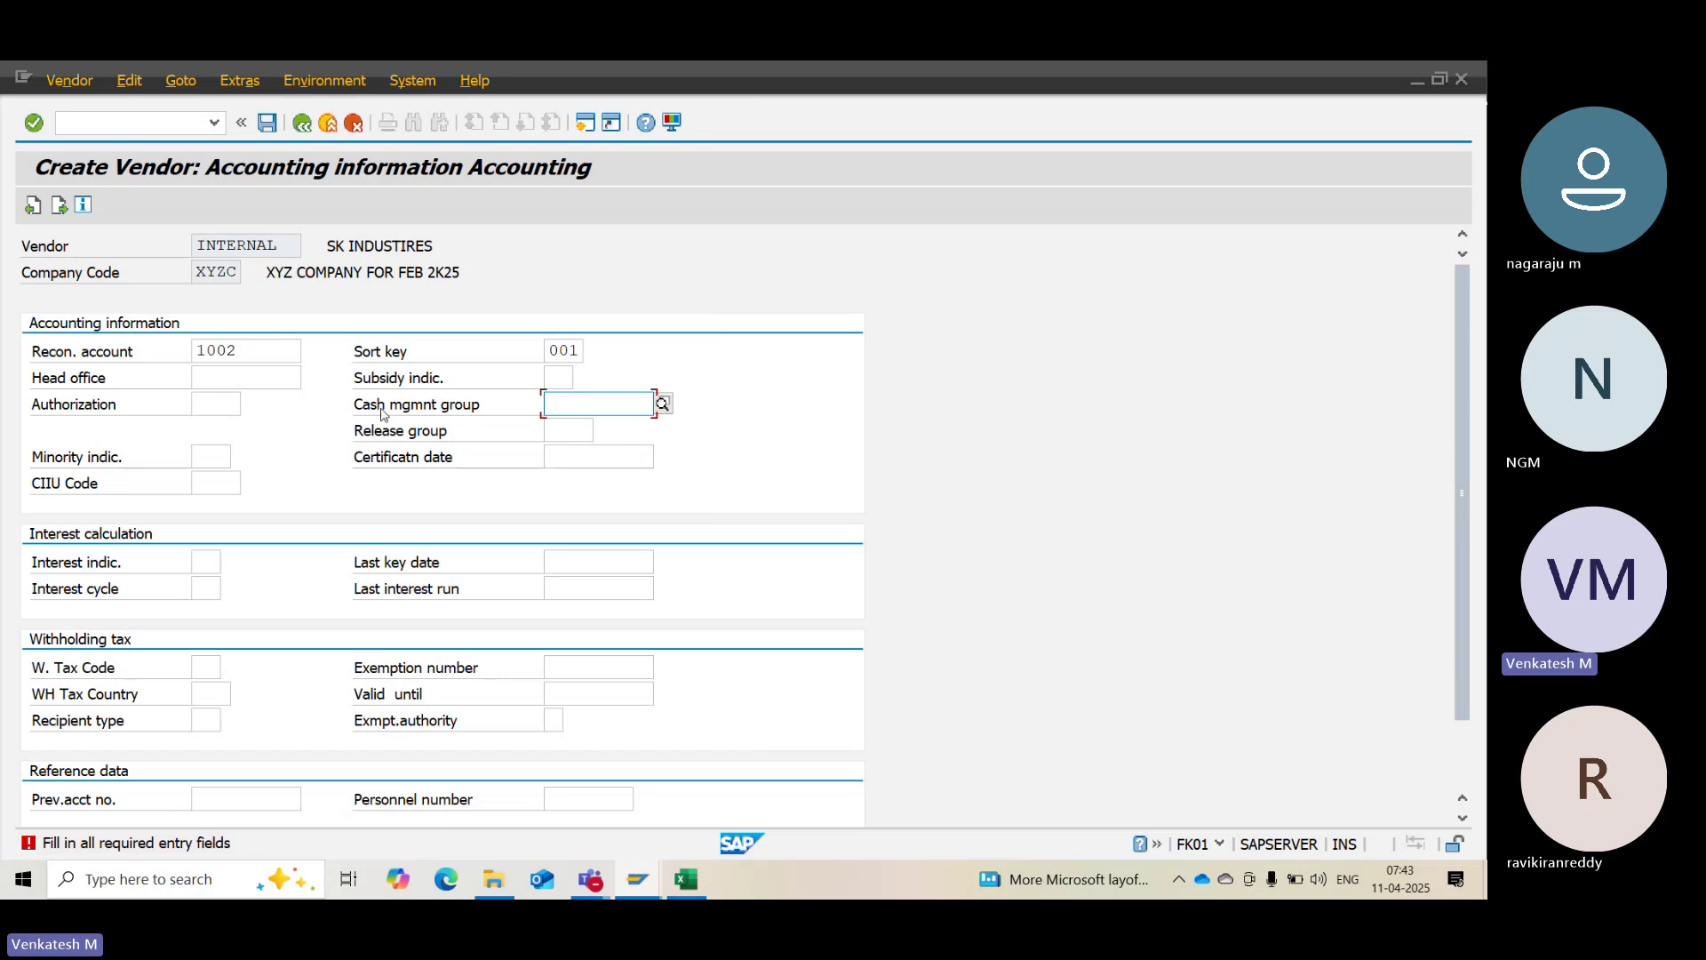
left_click(209, 377)
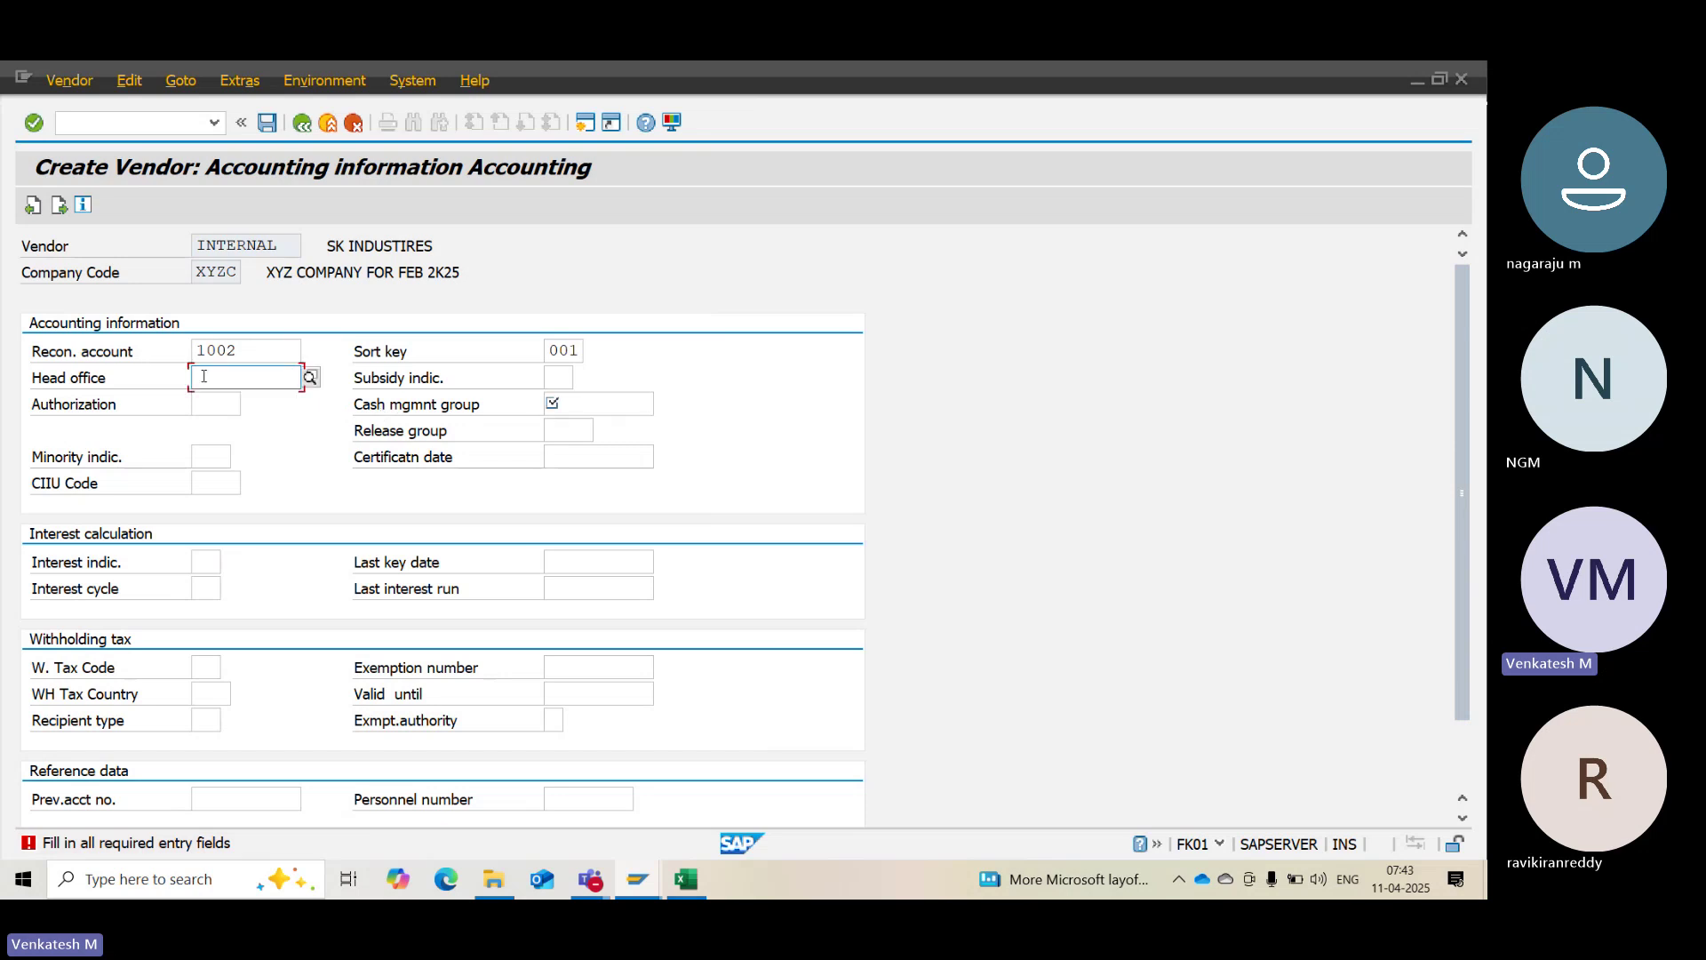
left_click(568, 404)
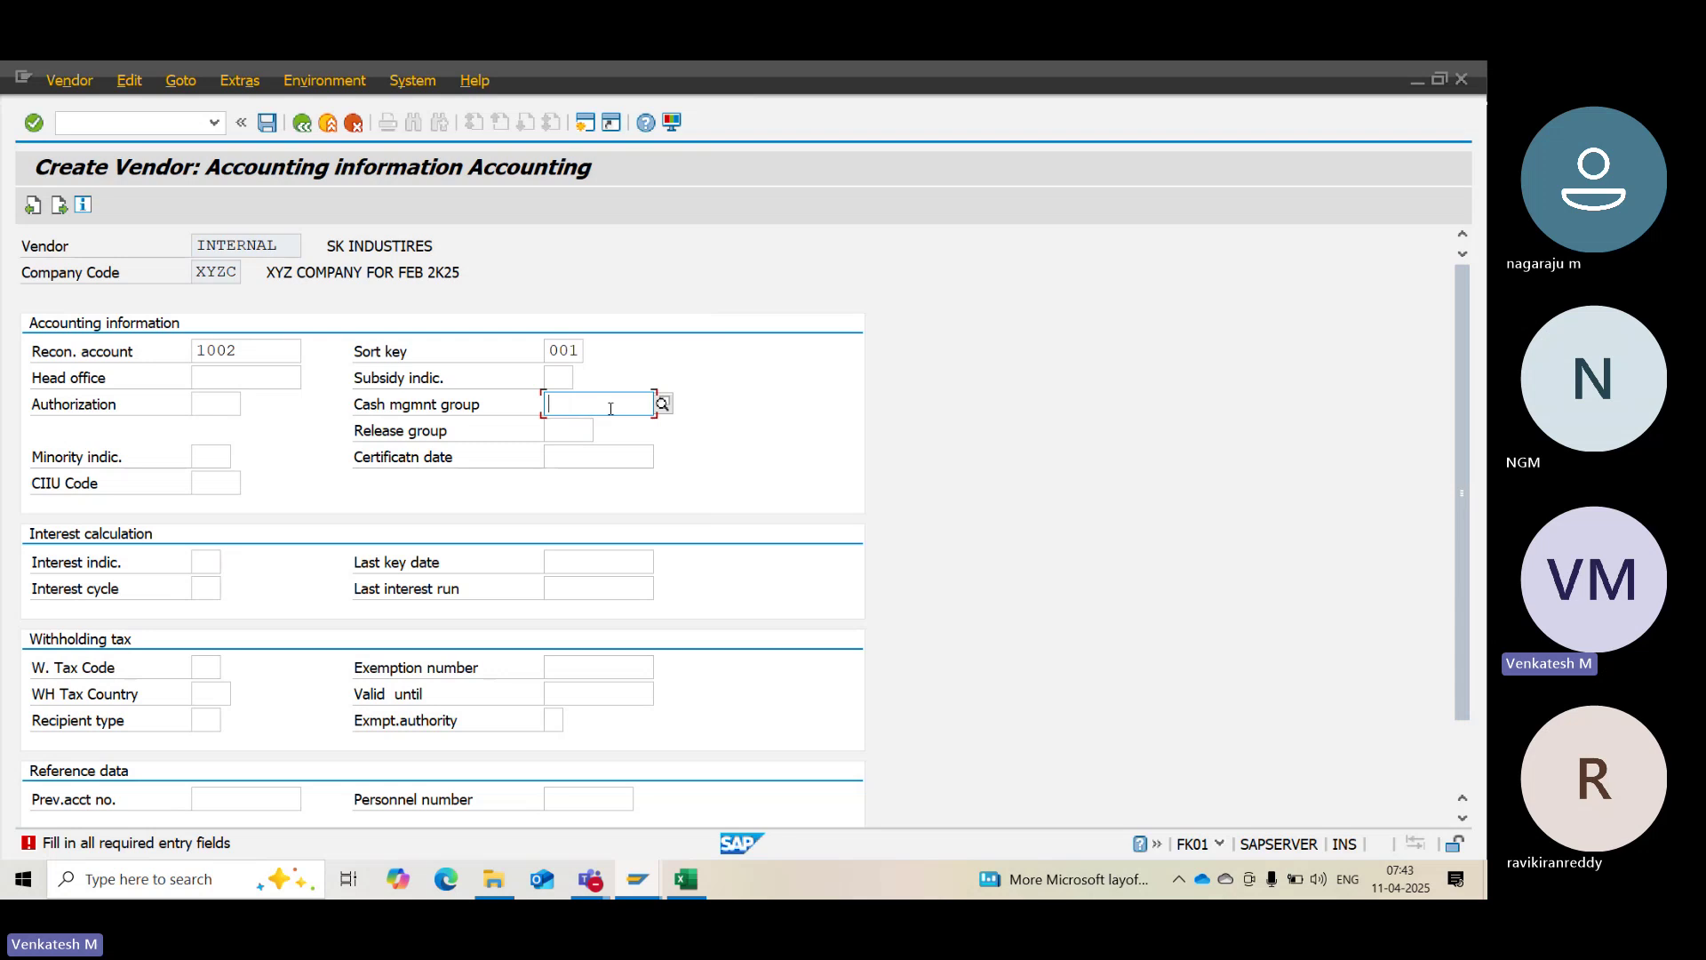
left_click(662, 404)
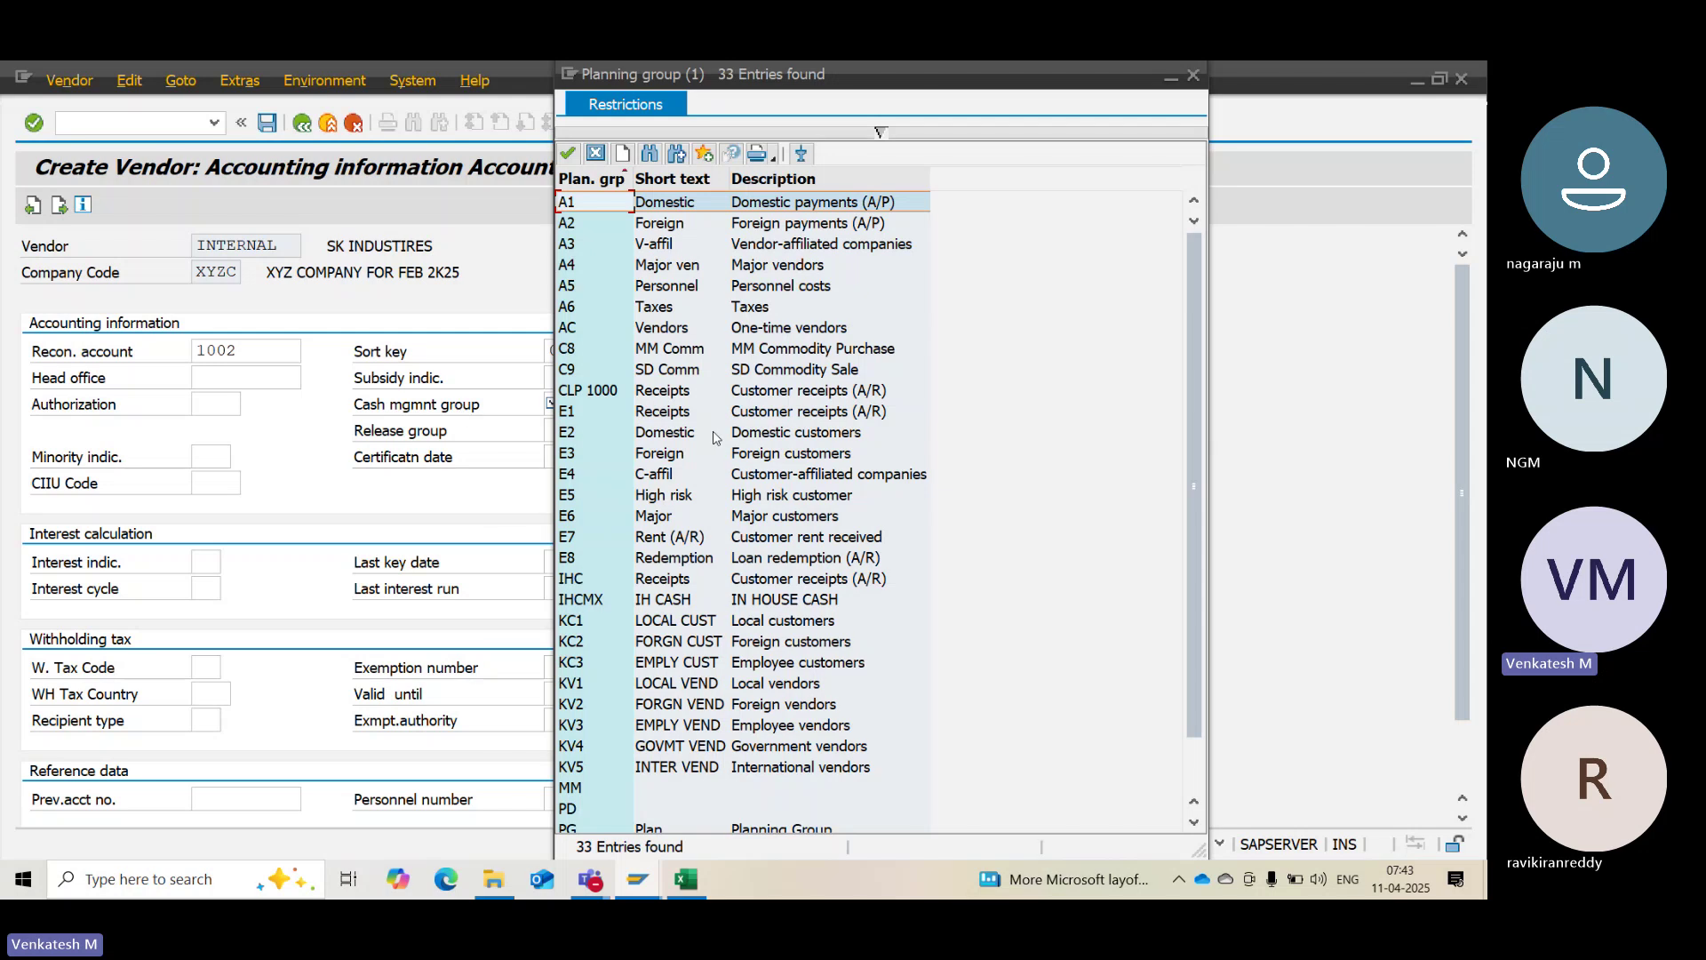
left_click(665, 271)
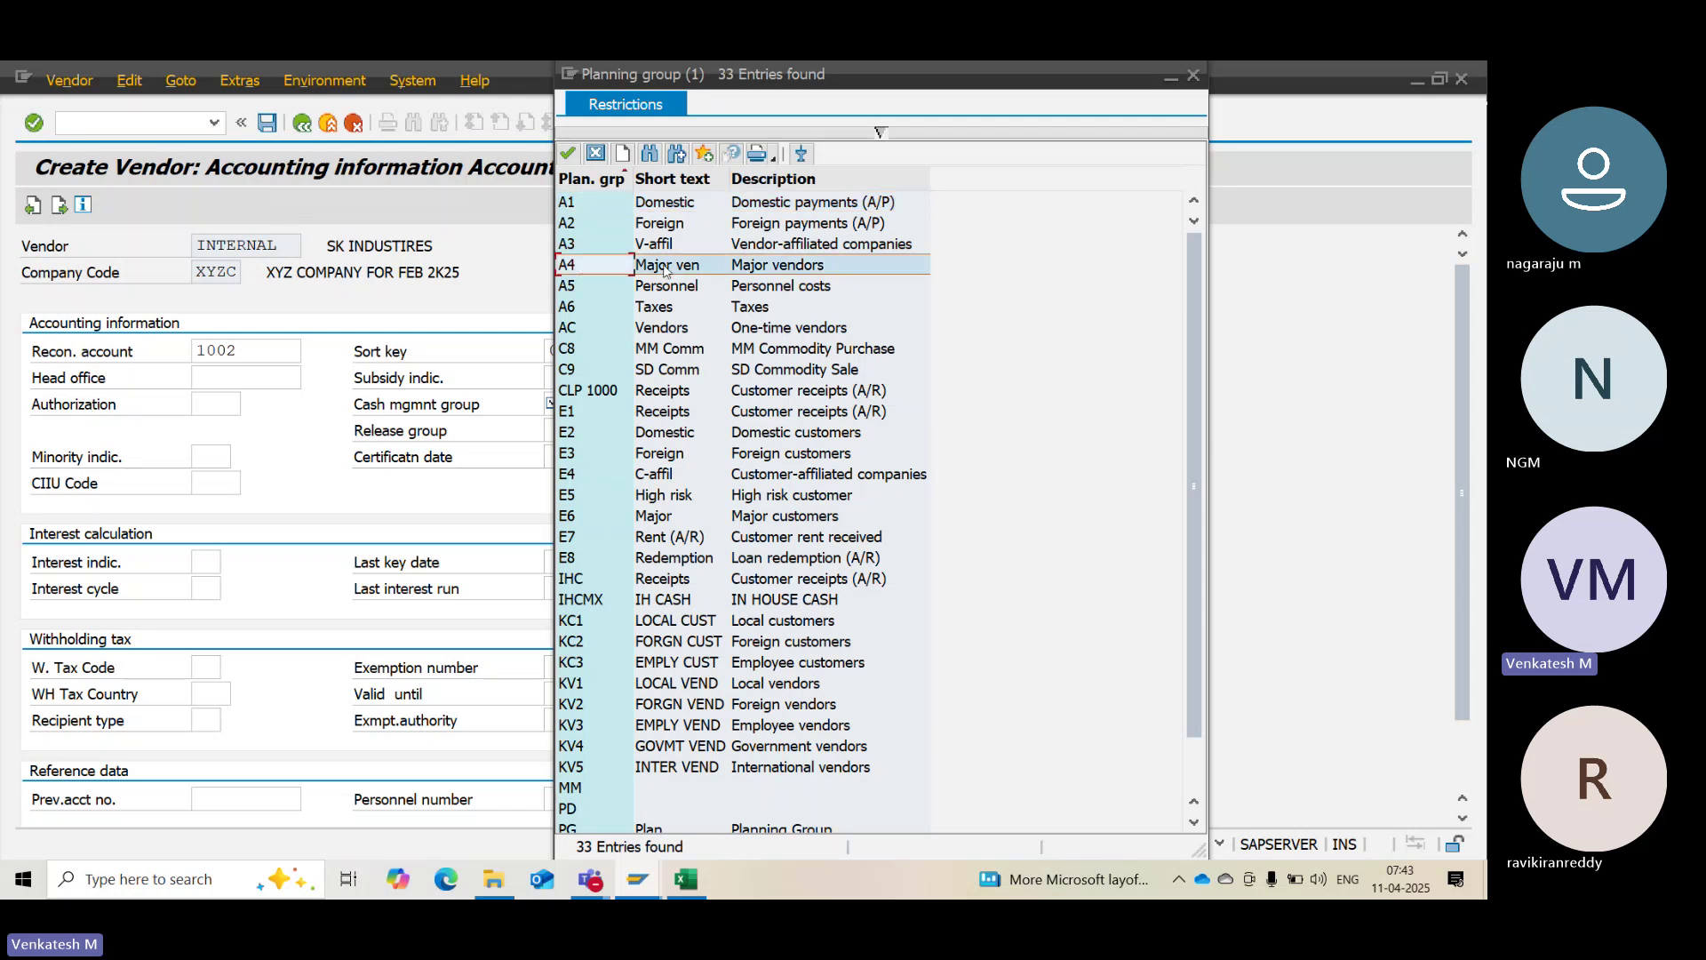
double_click(794, 271)
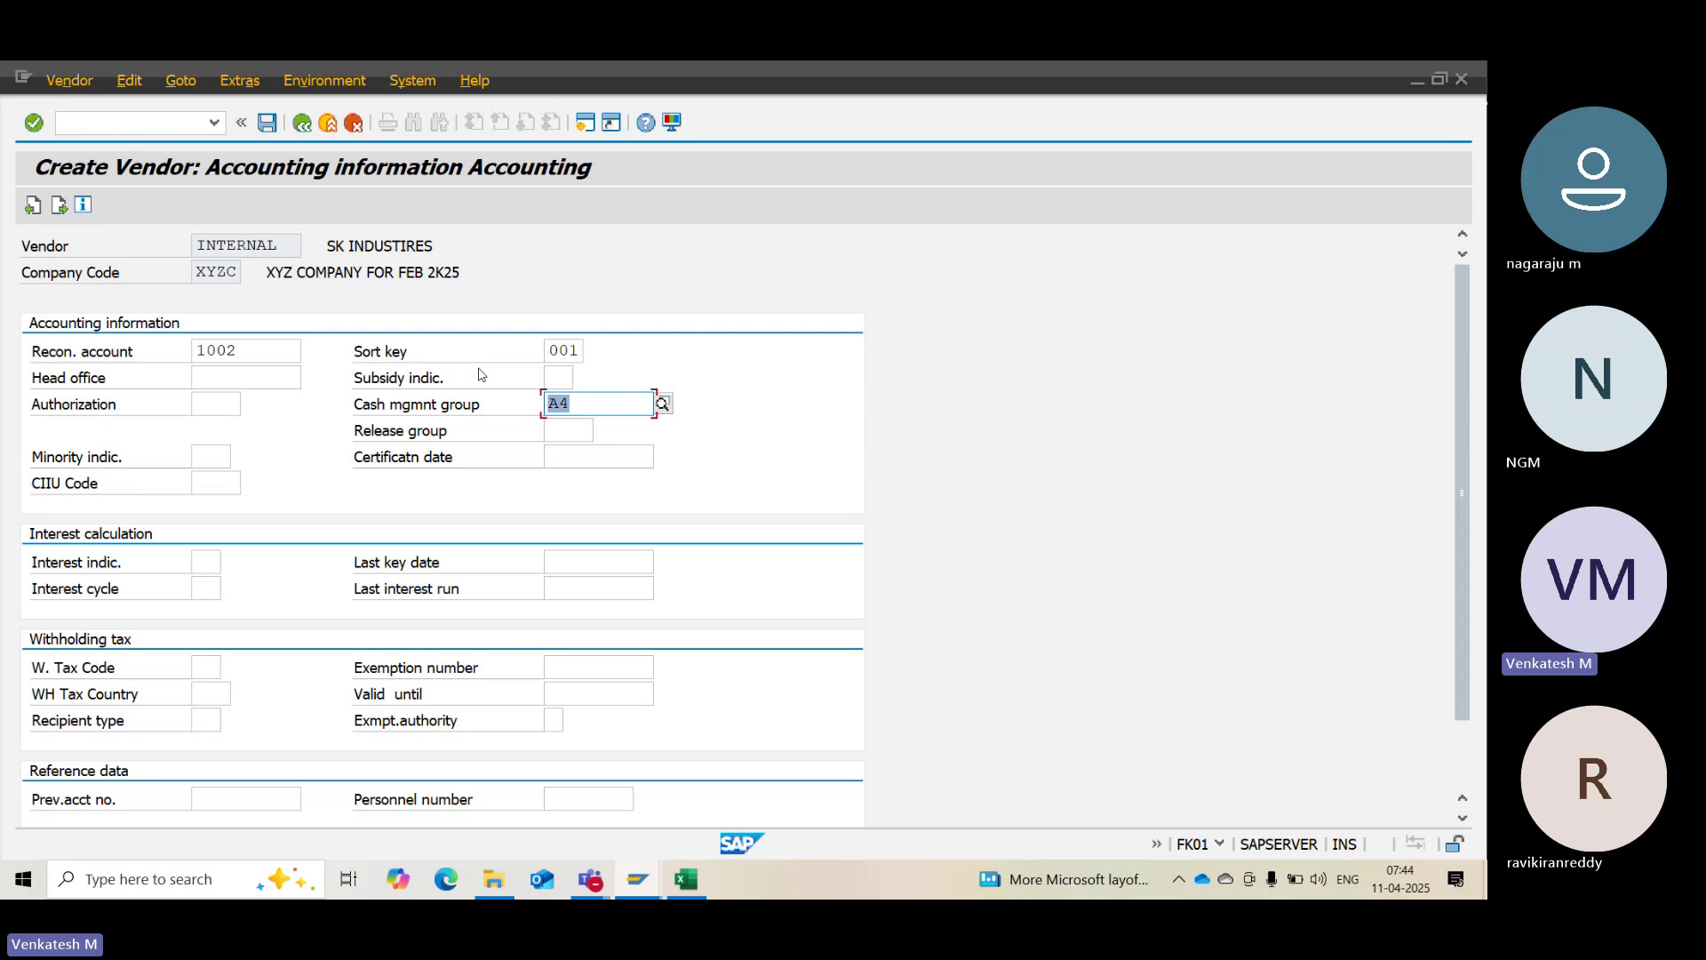
Continue to the accounting payment data, save the new vendor record, and switch back to the Excel notes
key("Return")
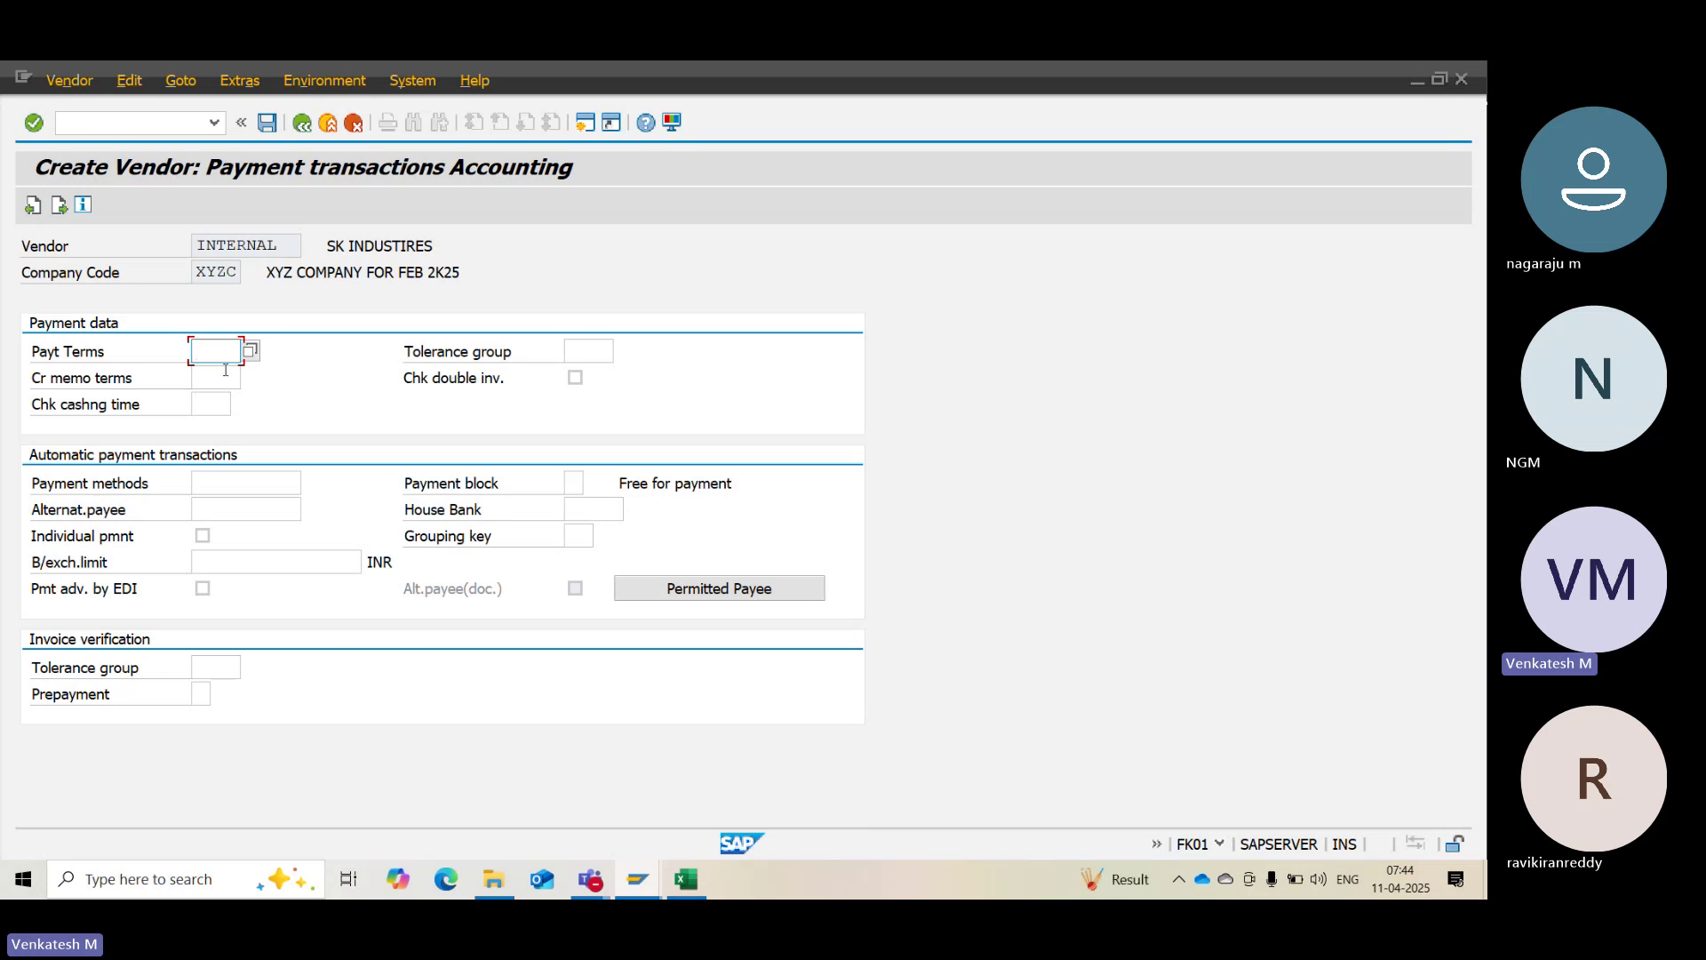
key("F4")
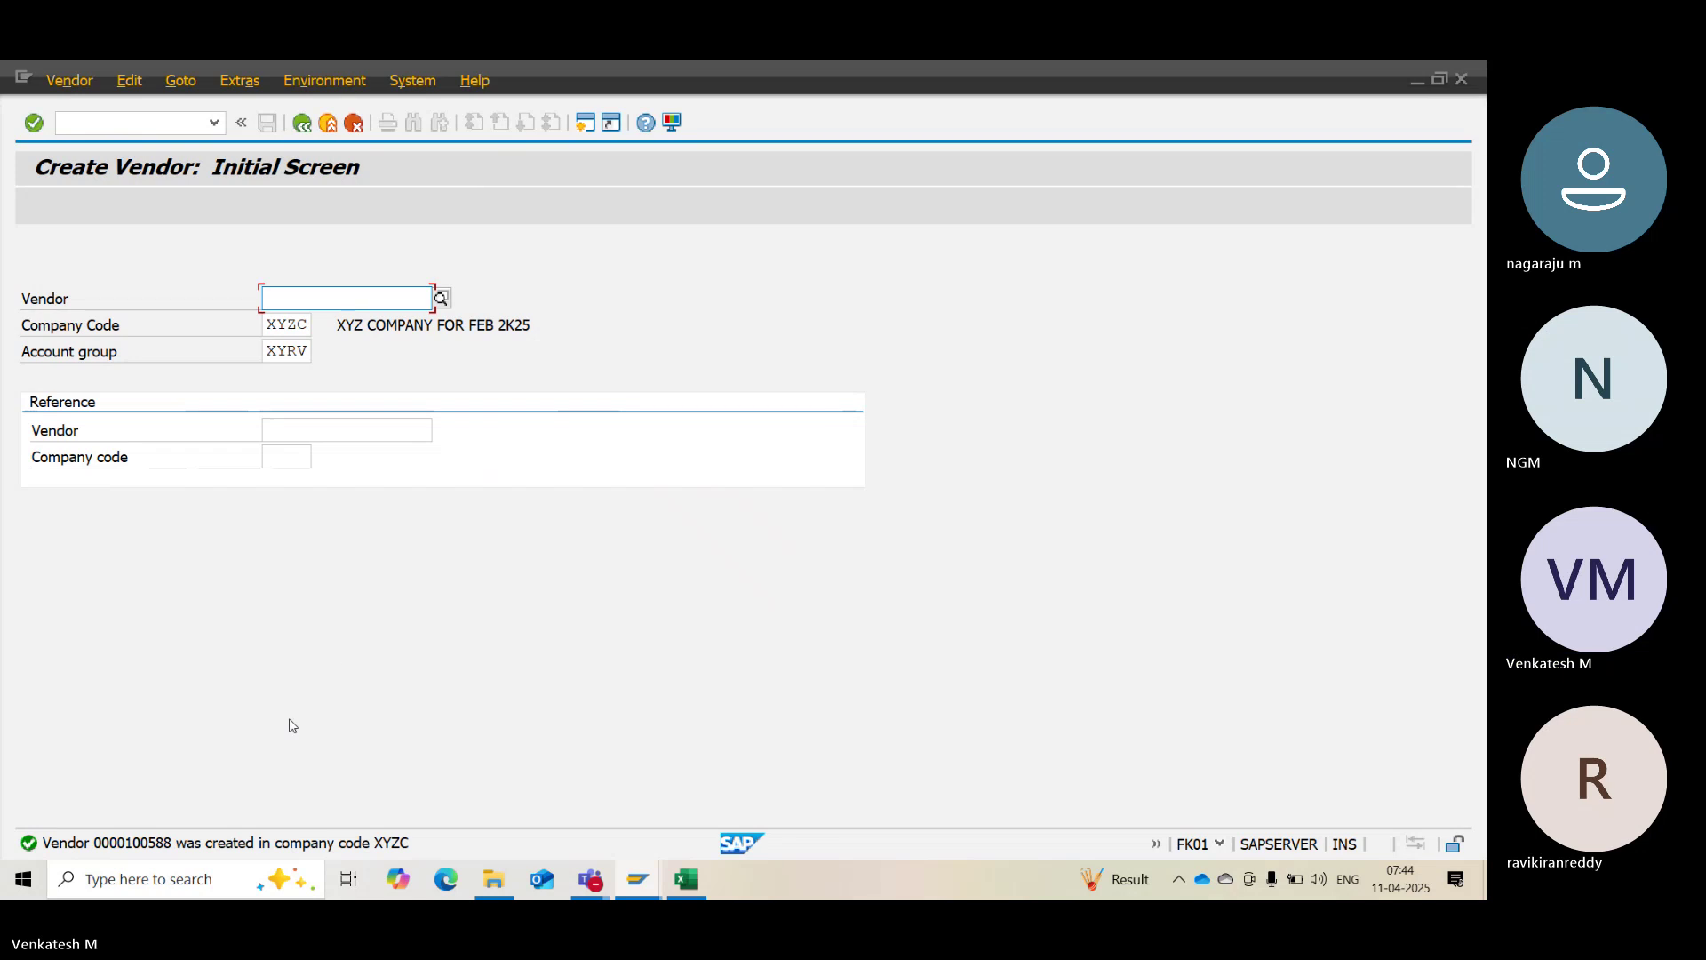
left_click(686, 880)
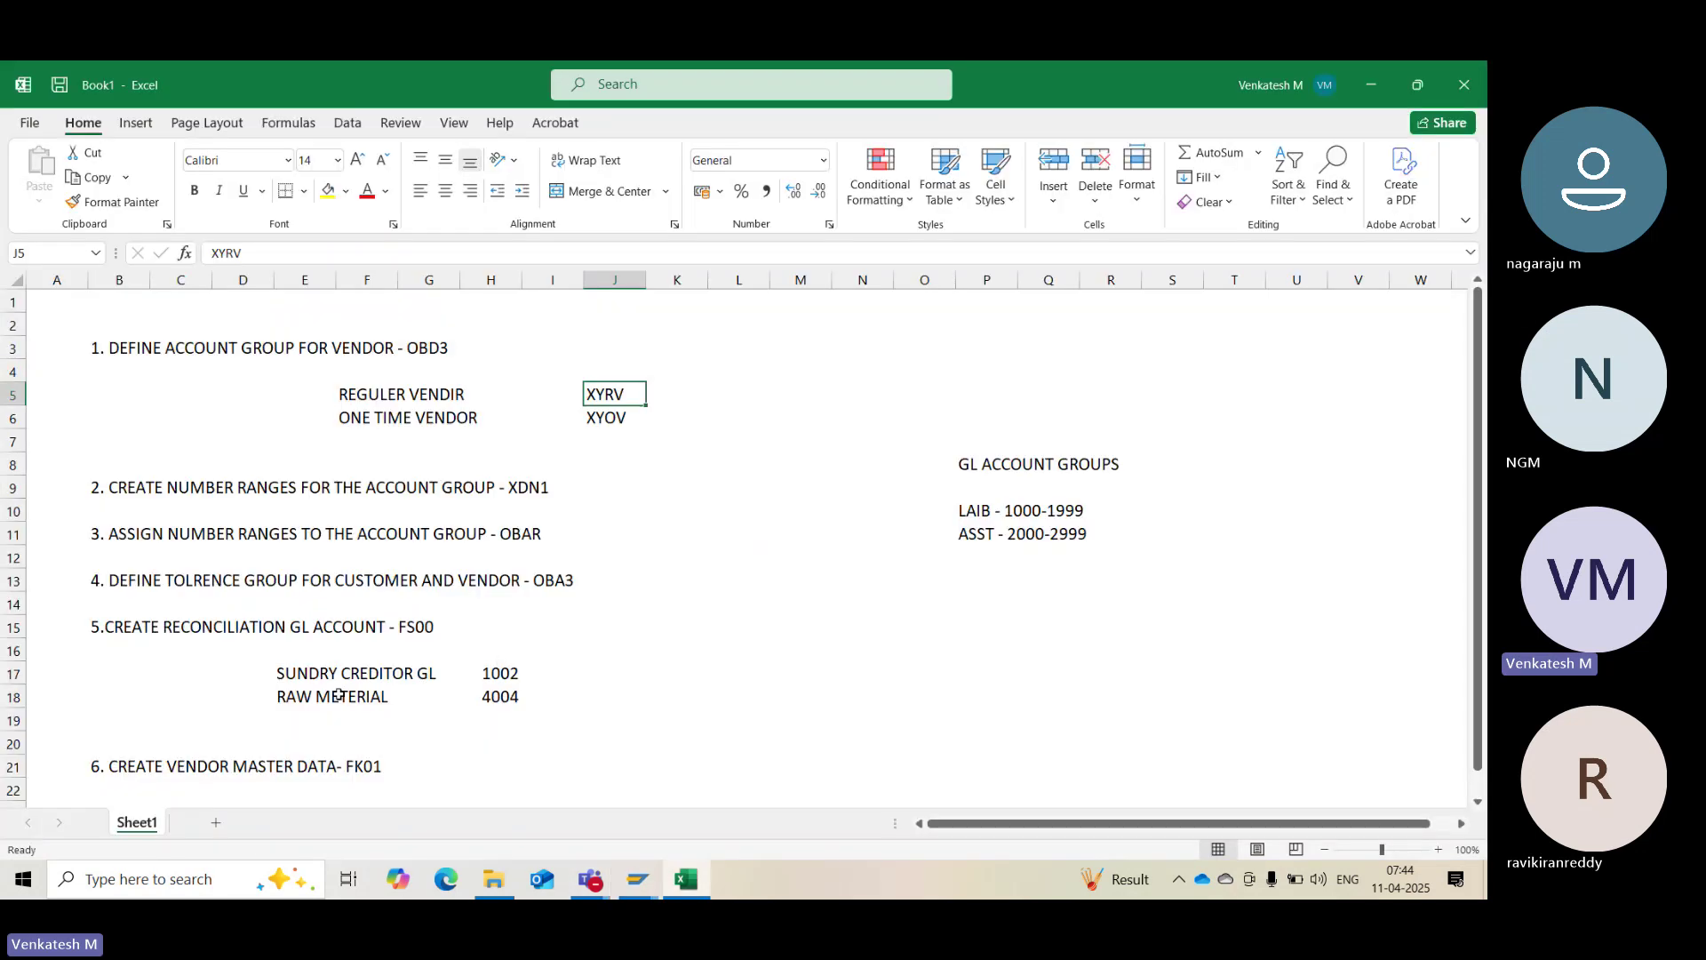
Add the heading END USER in cell C26, below the list of vendor configuration steps
left_click_drag(83, 347, 622, 782)
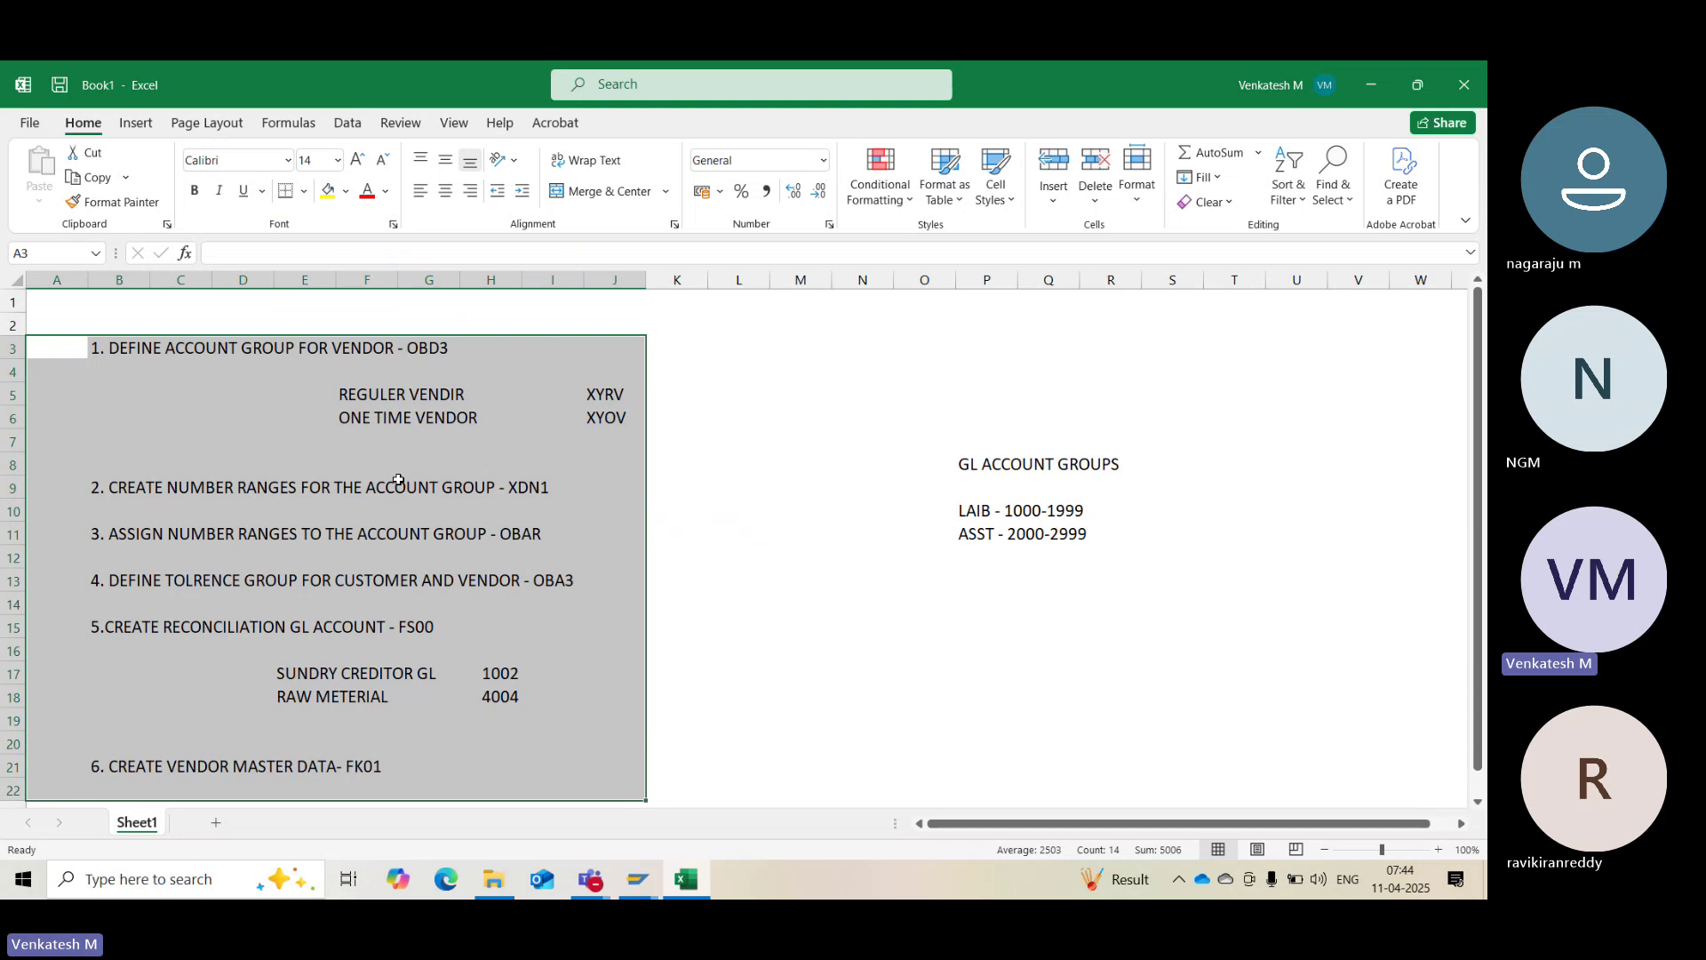
scroll(398, 480, "down", 3)
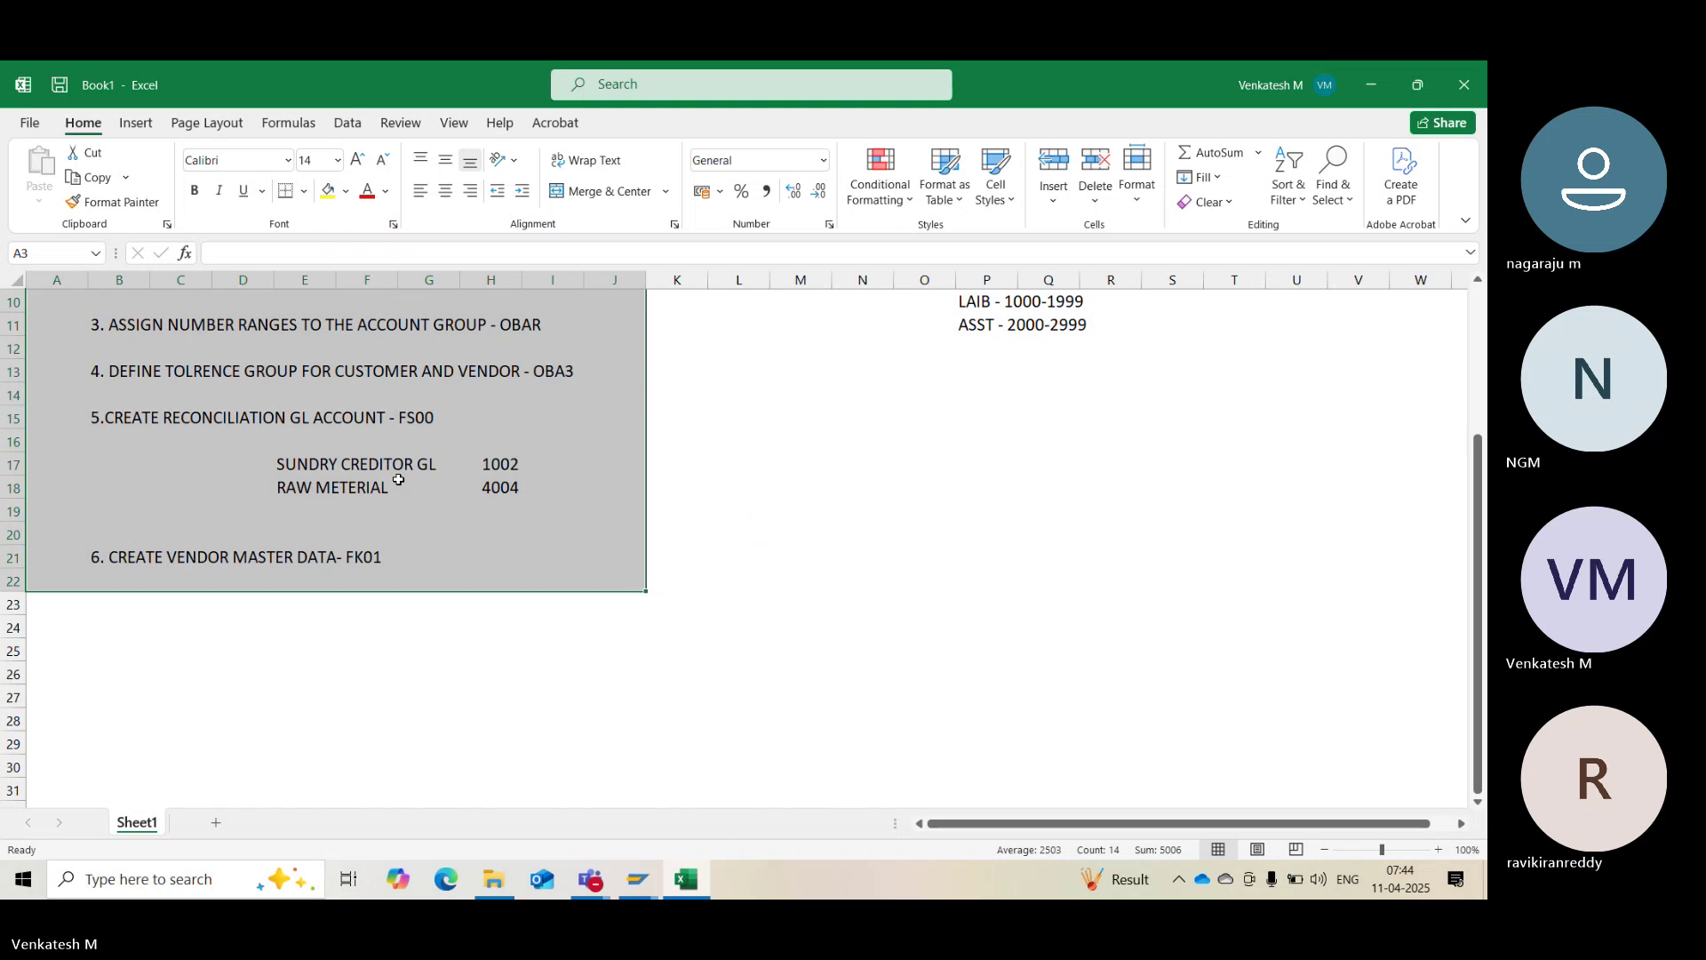
scroll(266, 484, "down", 3)
left_click(182, 462)
left_click(182, 462)
type("EN")
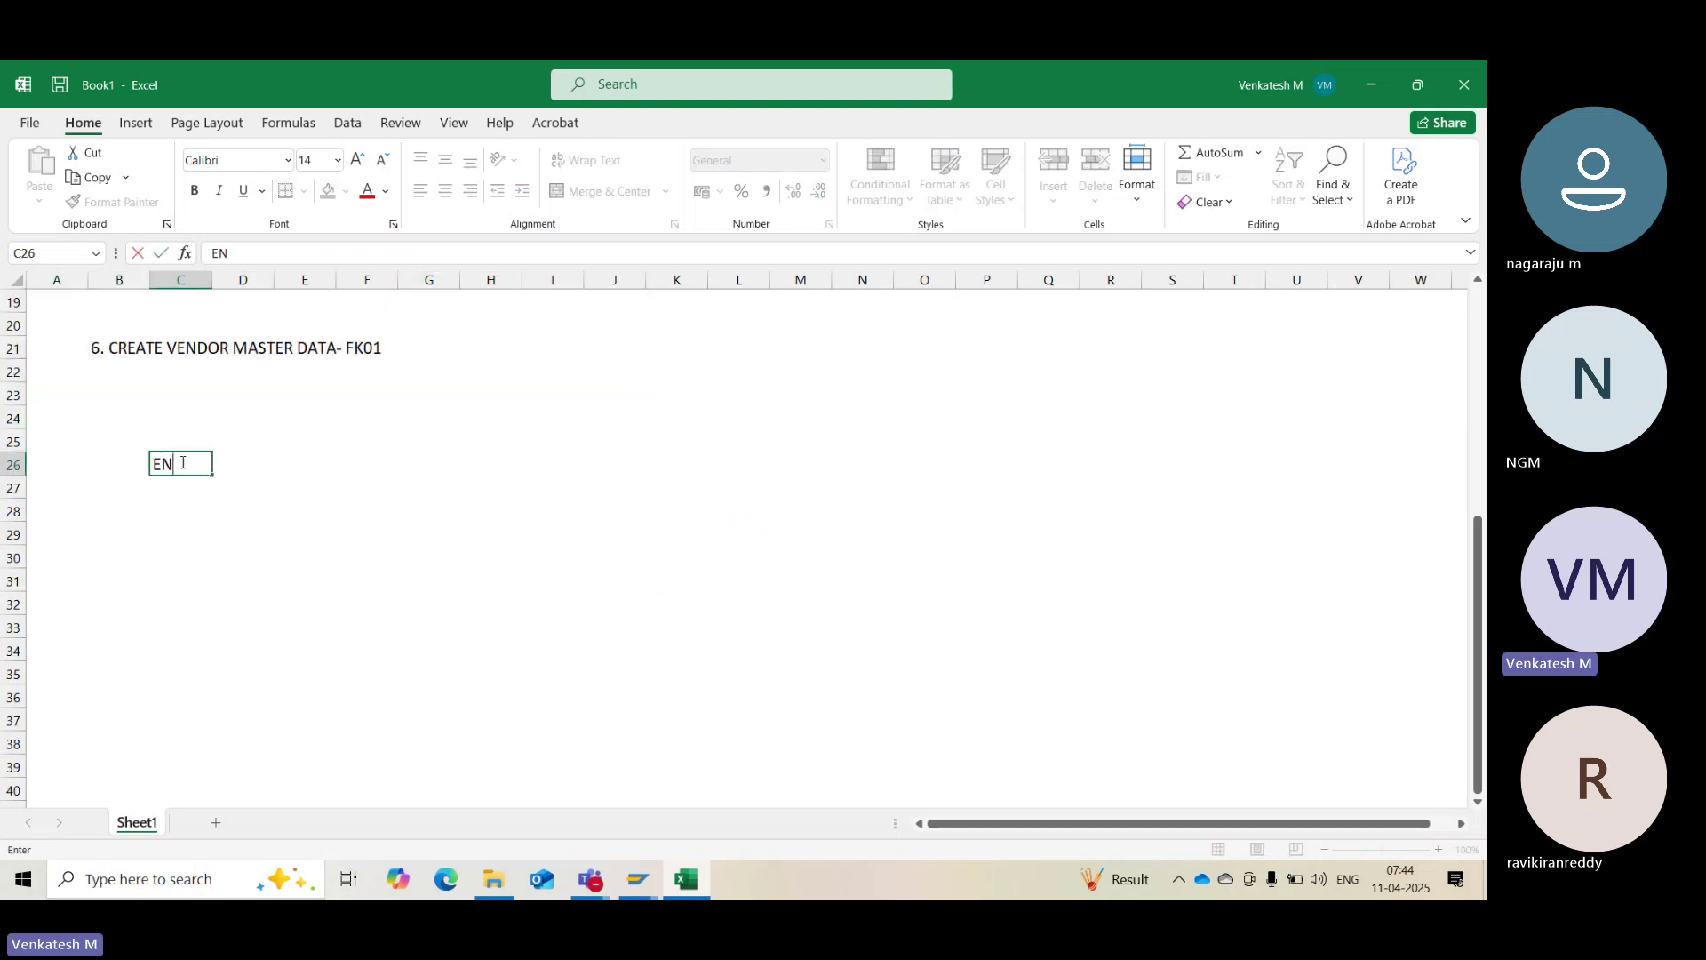
type("D USER")
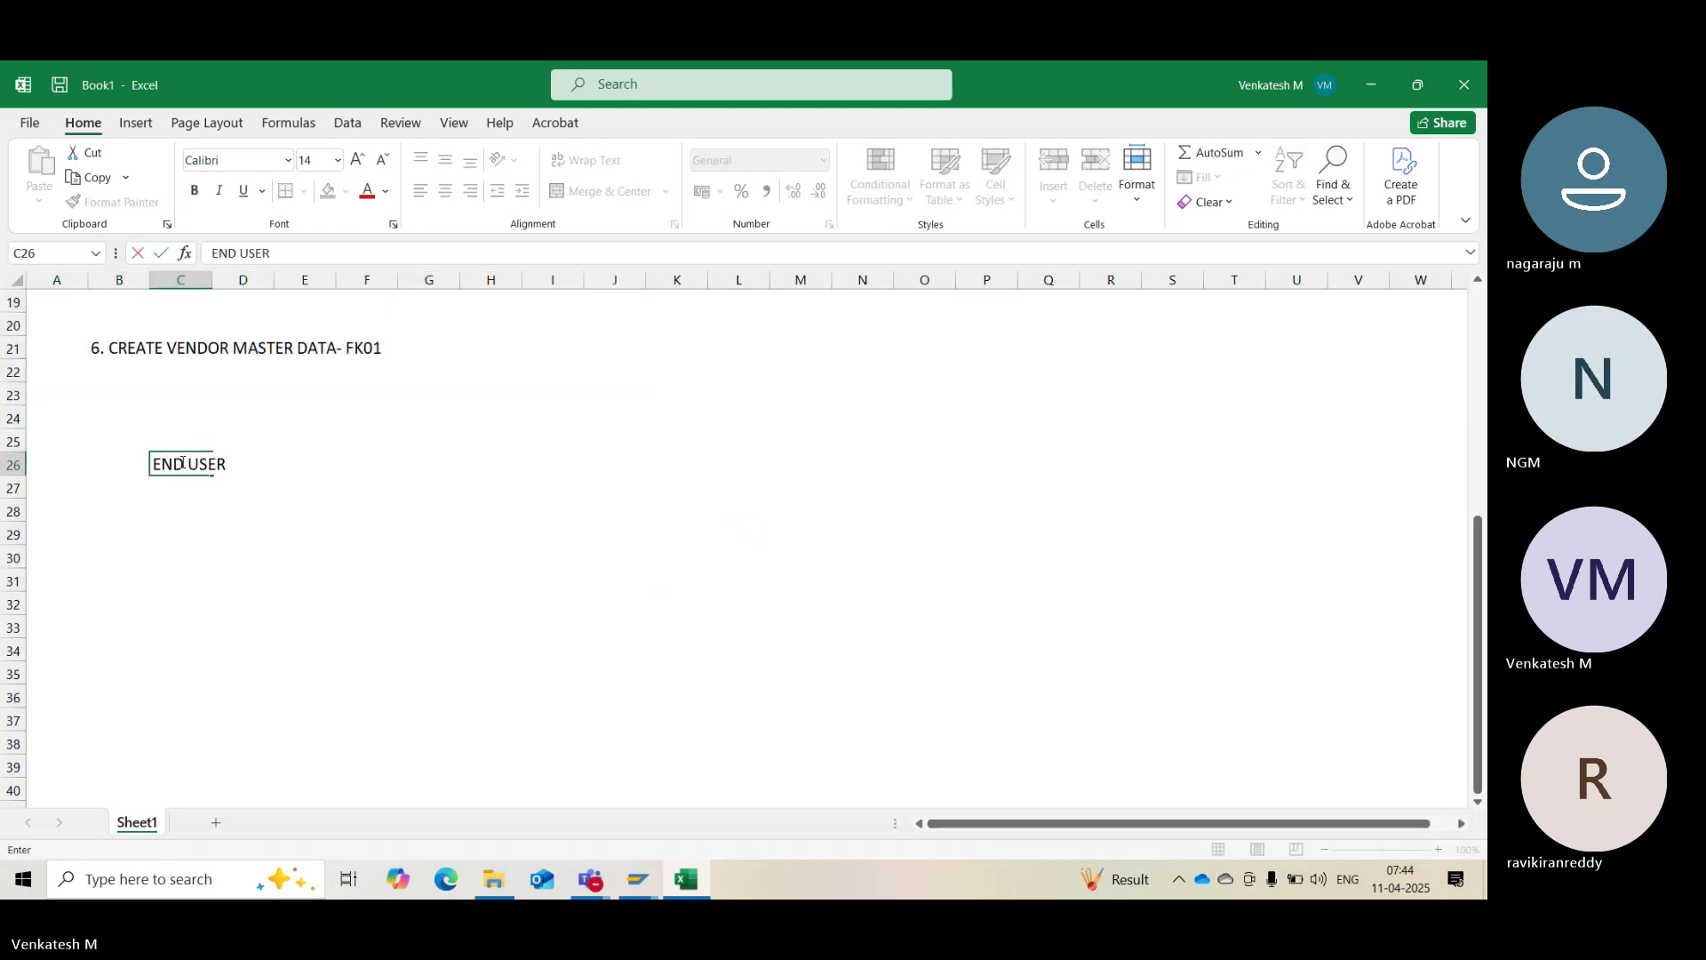
key("Return")
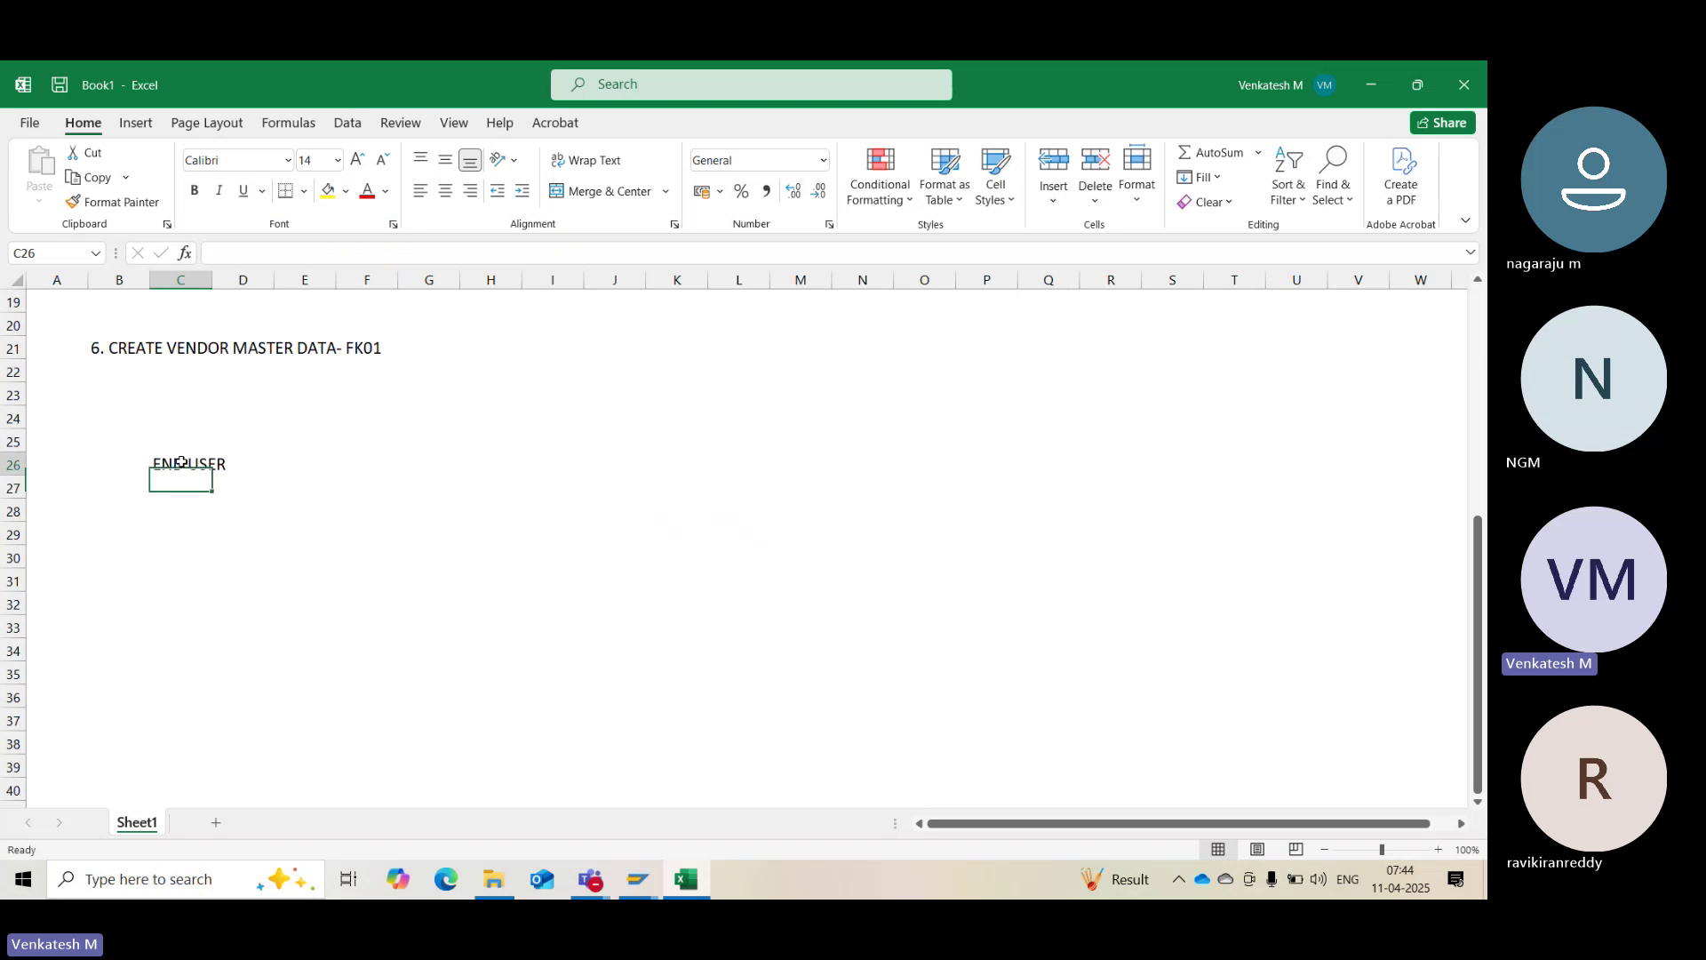
Make the END USER heading bold and fill cells C26:D26 with yellow
left_click(181, 462)
key("shift+Right")
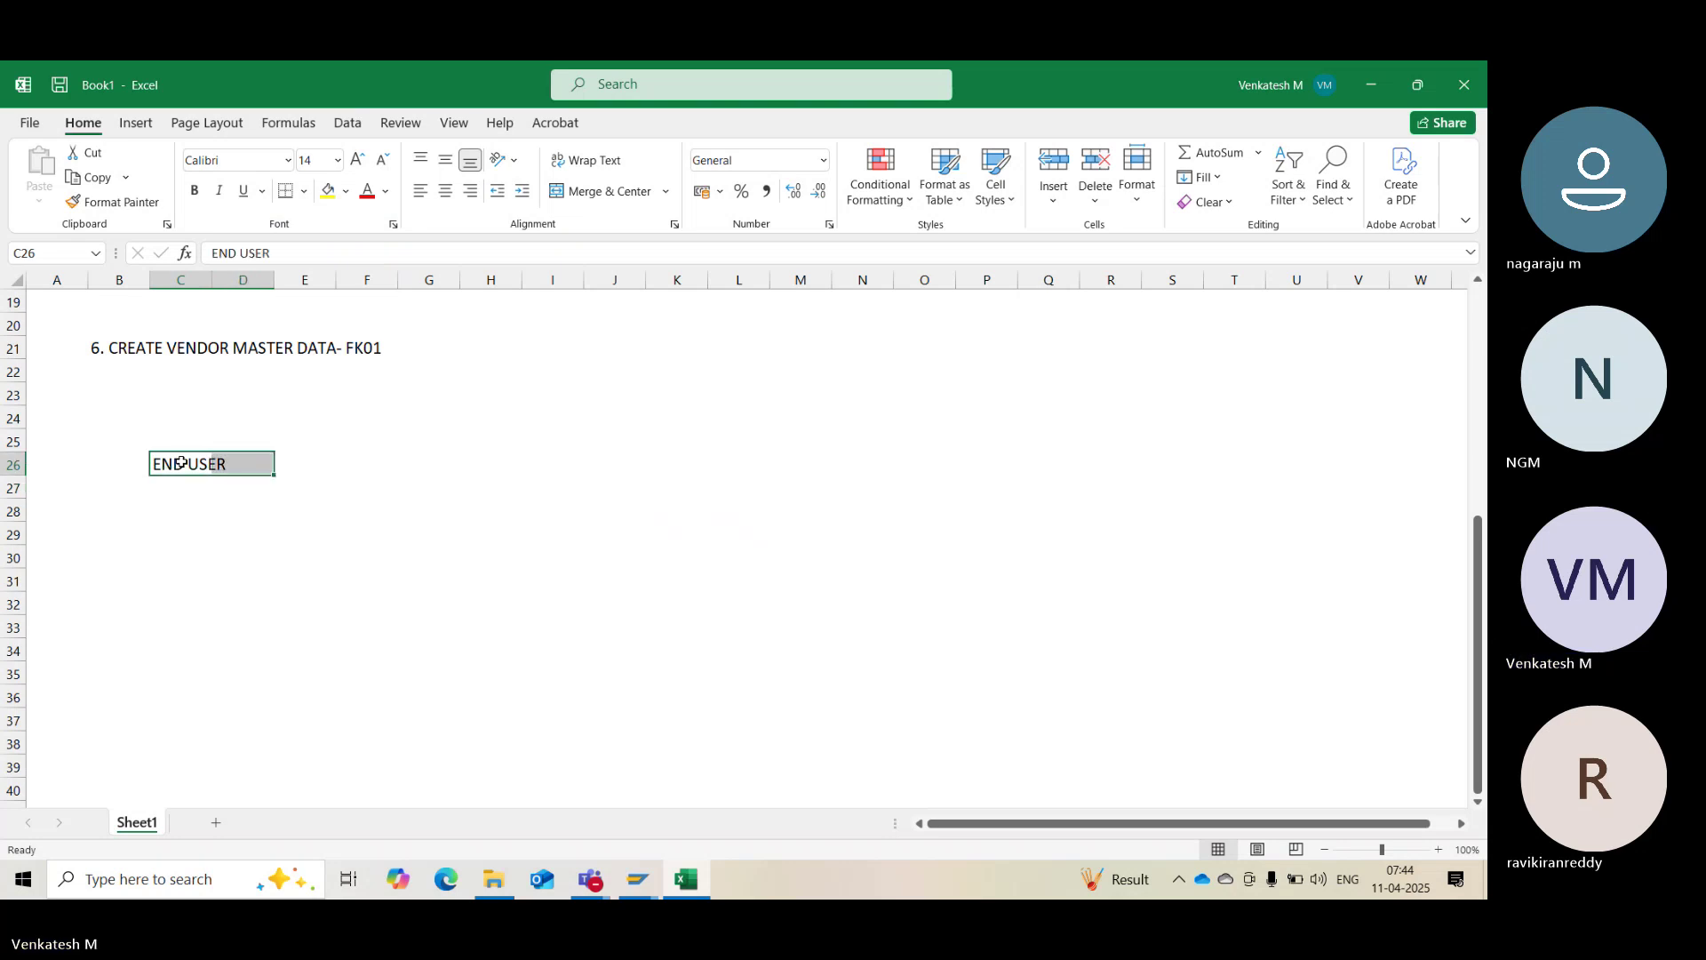
key("ctrl+b")
left_click(328, 189)
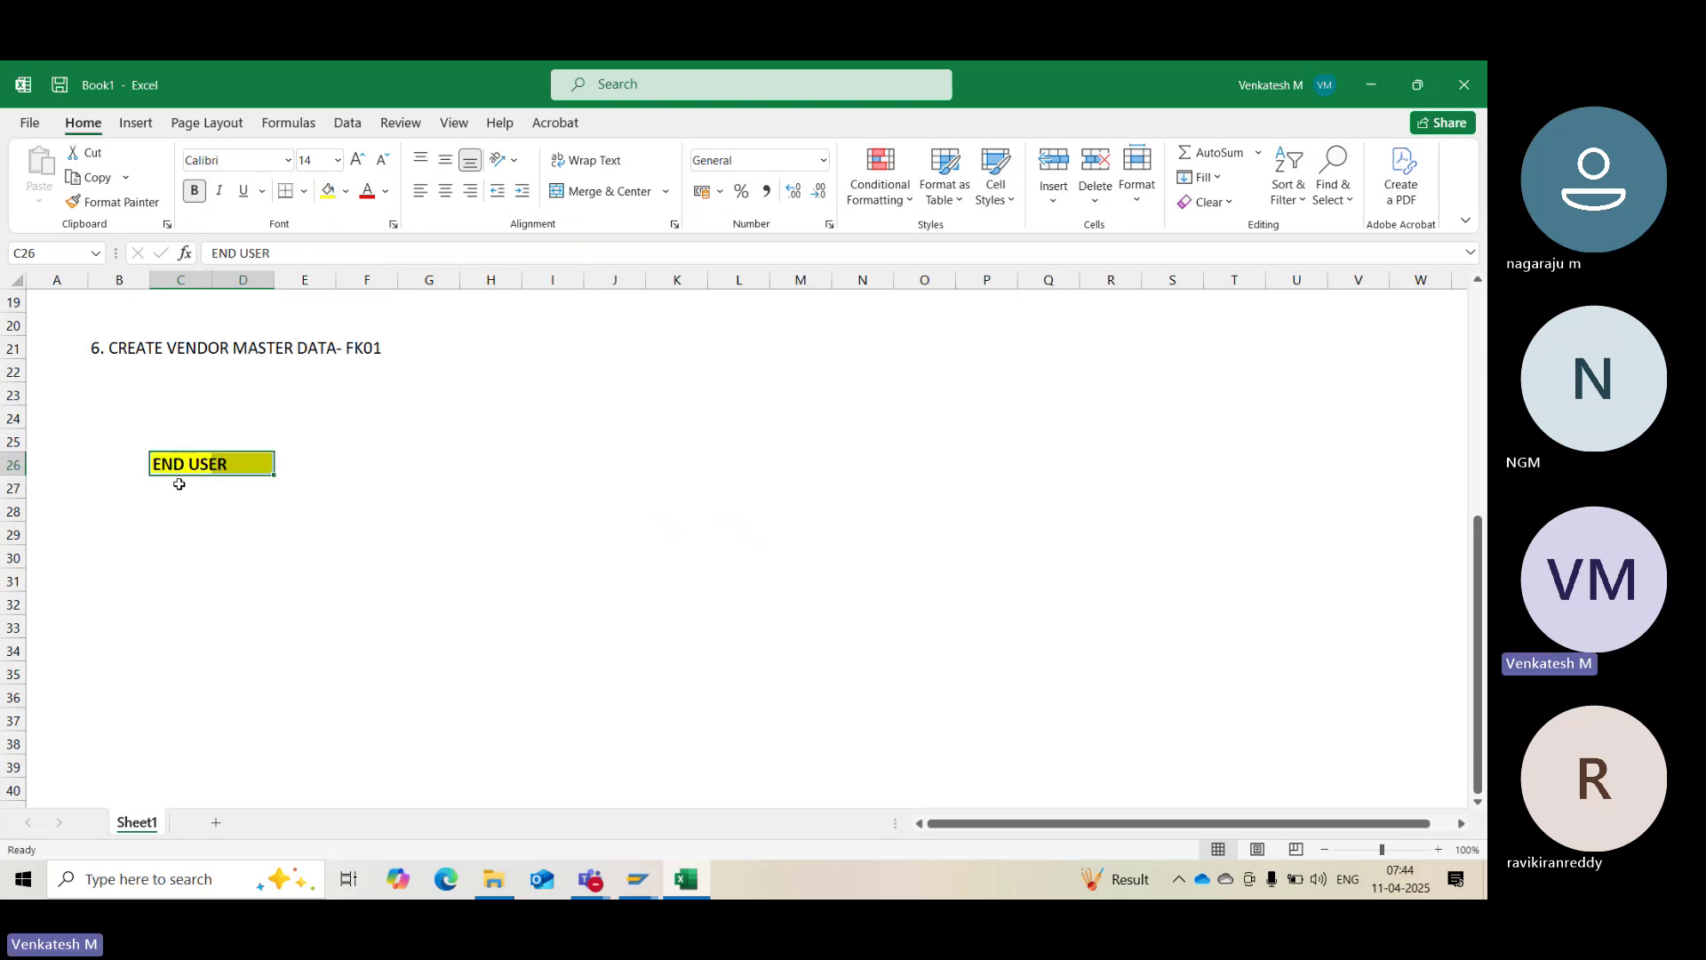
Enter the first end-user step in cell B29 as "1. CREATE VENDIR INVOICE - F-43"
left_click(111, 533)
type("1.")
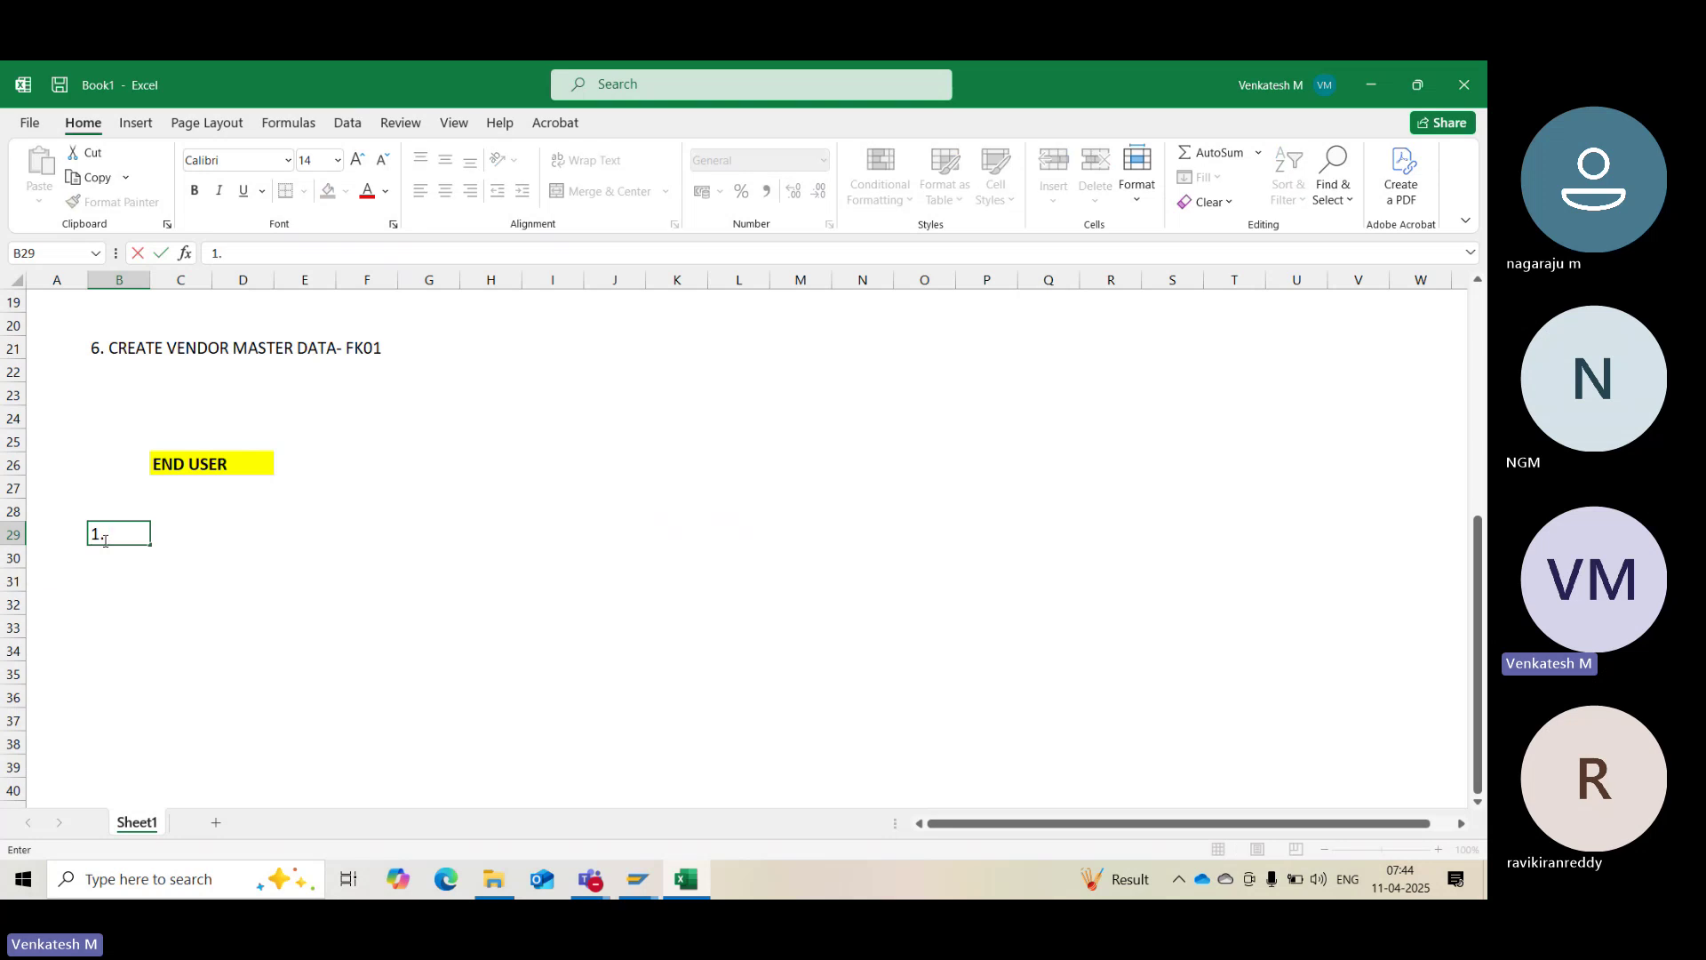
type(" CREATE VEND")
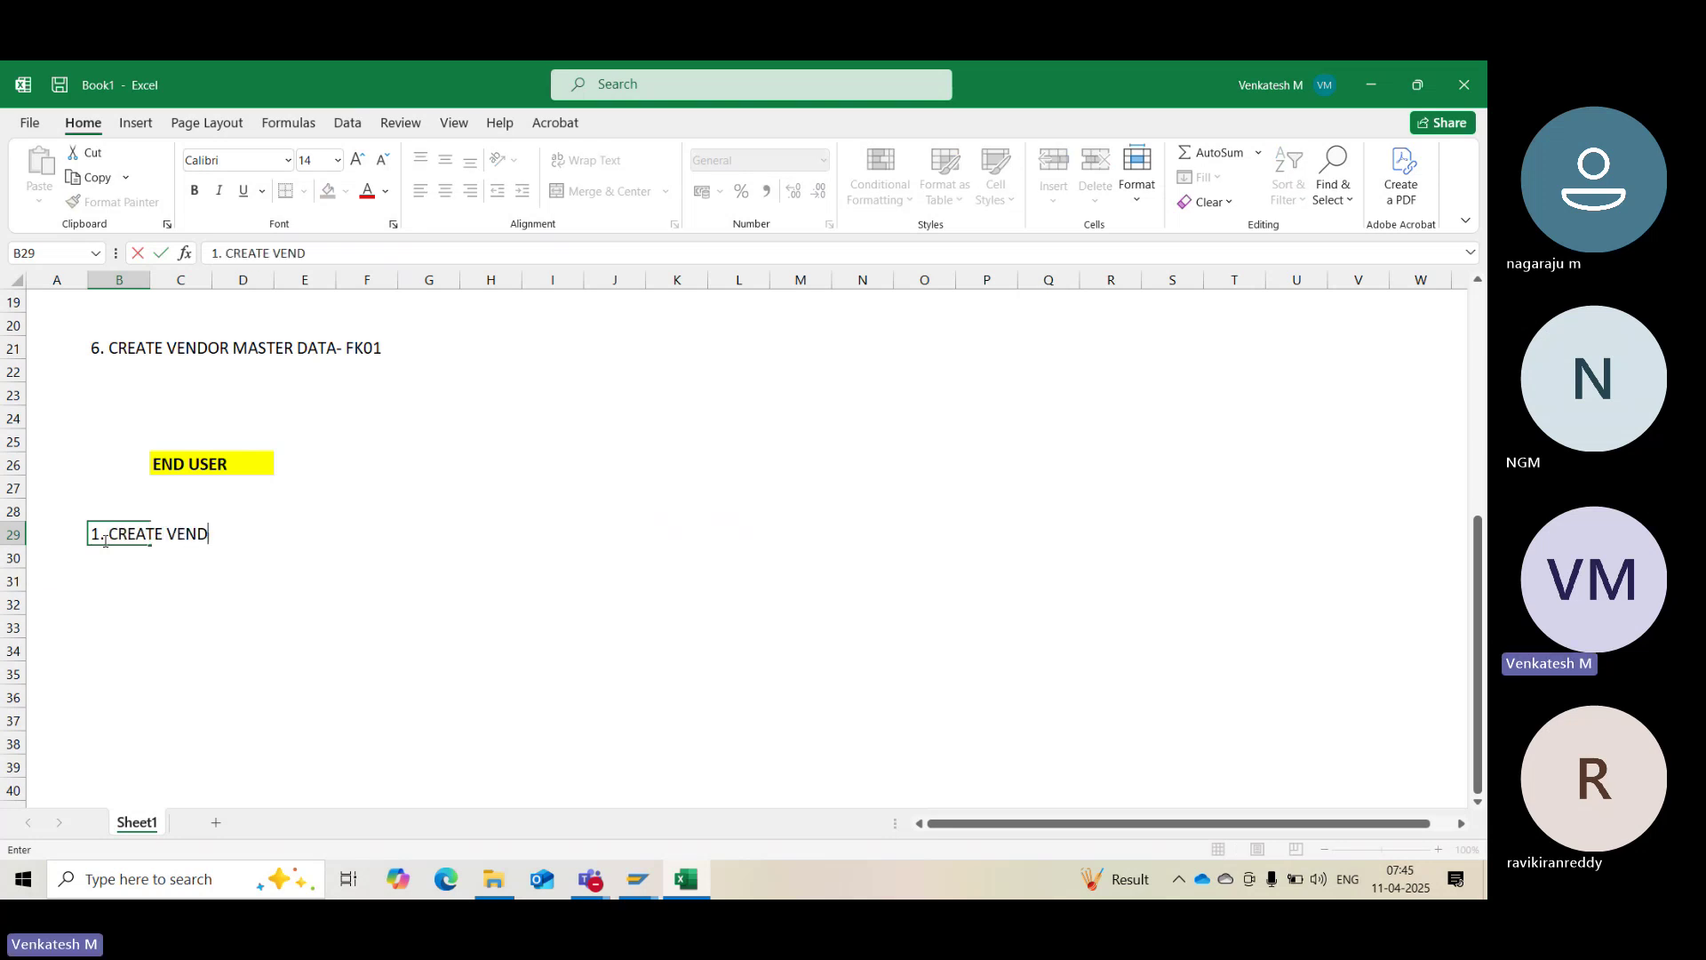
type("IR INVOICE - F-43")
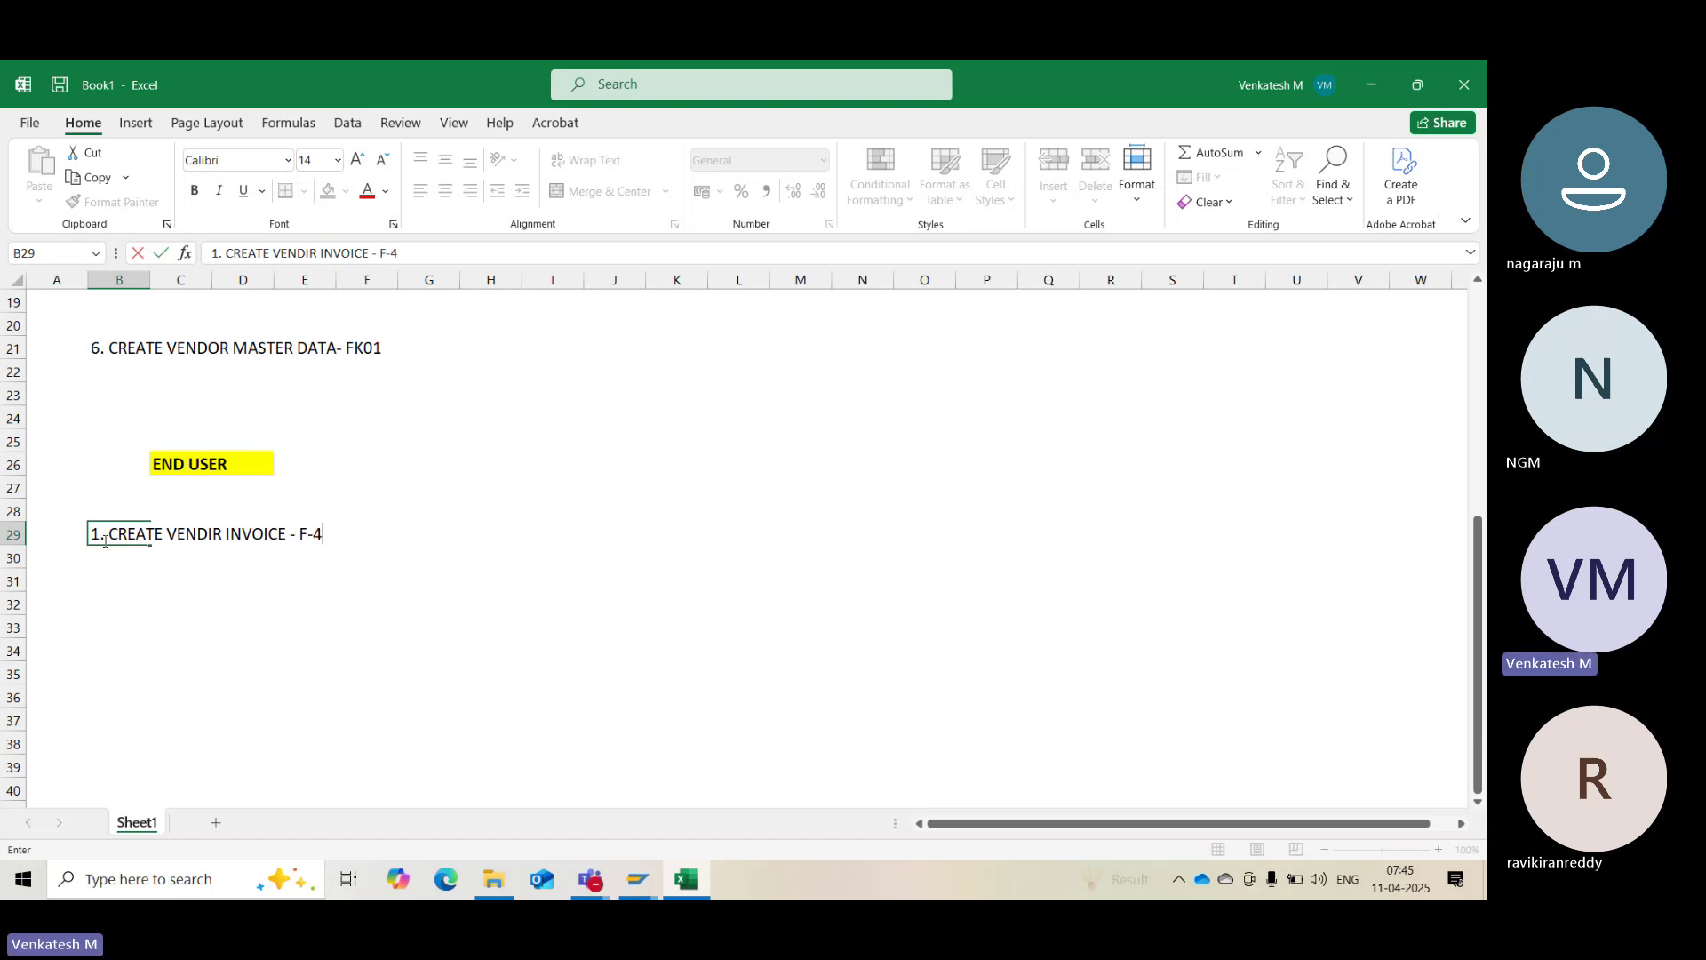
key("Return")
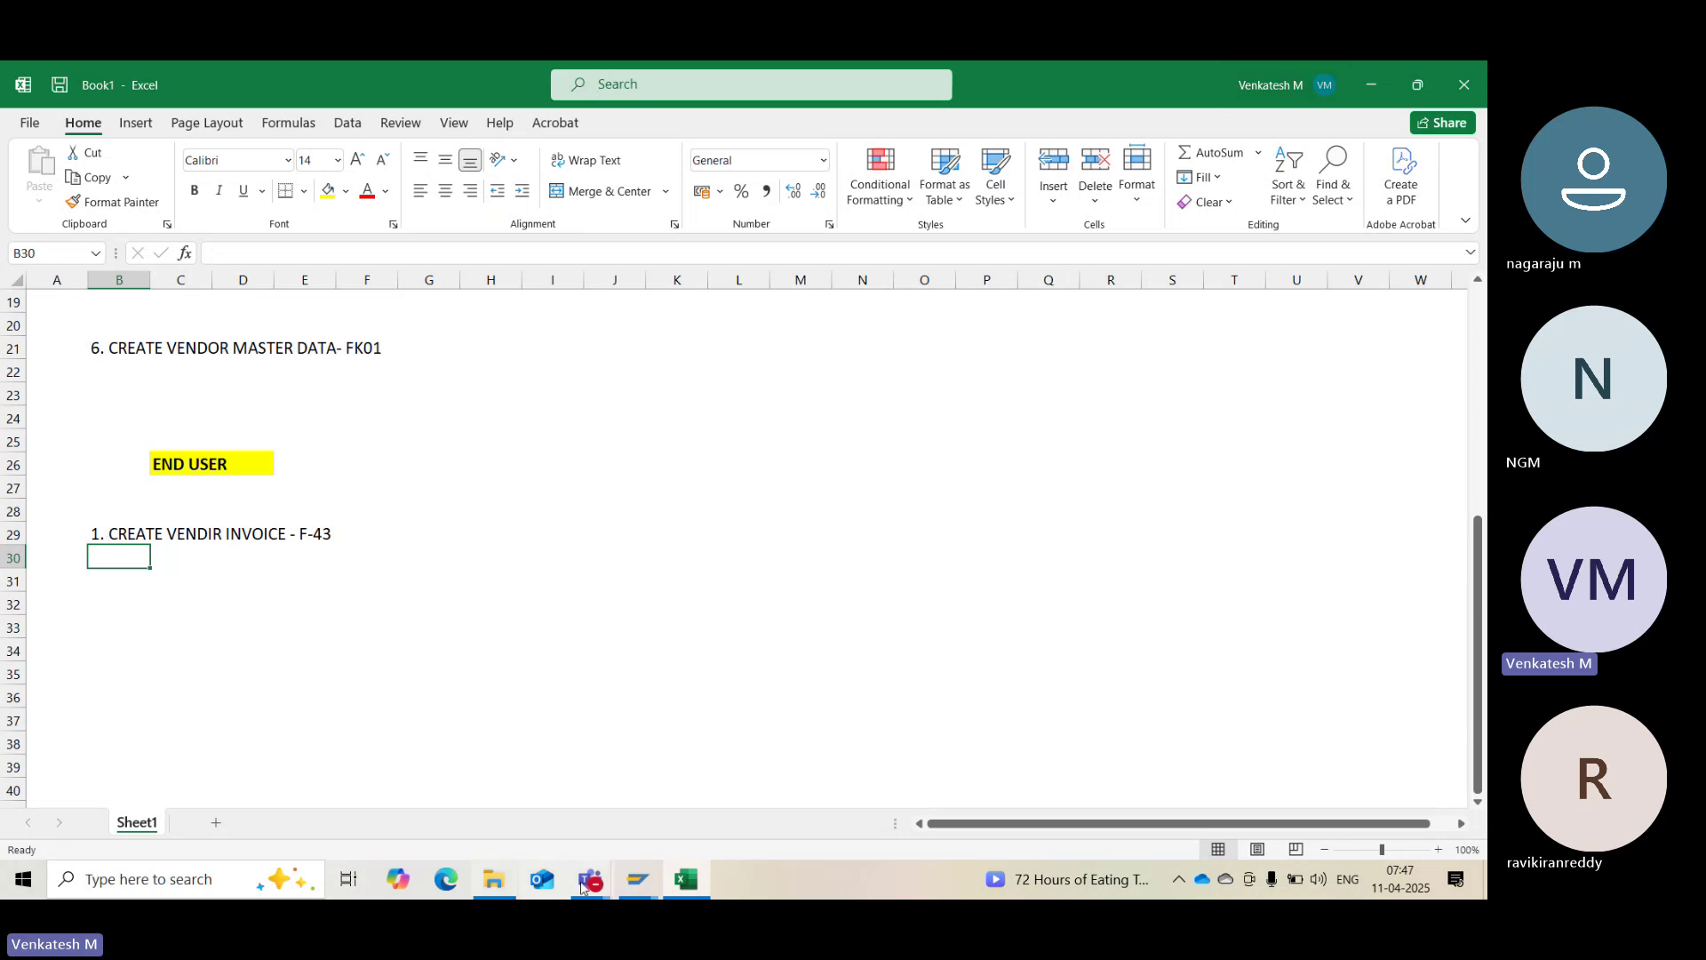
Switch to SAP, start outgoing payment transaction F-53 in a new session, and set the document date to 10.04.2025
mouse_move(650, 880)
left_click(756, 825)
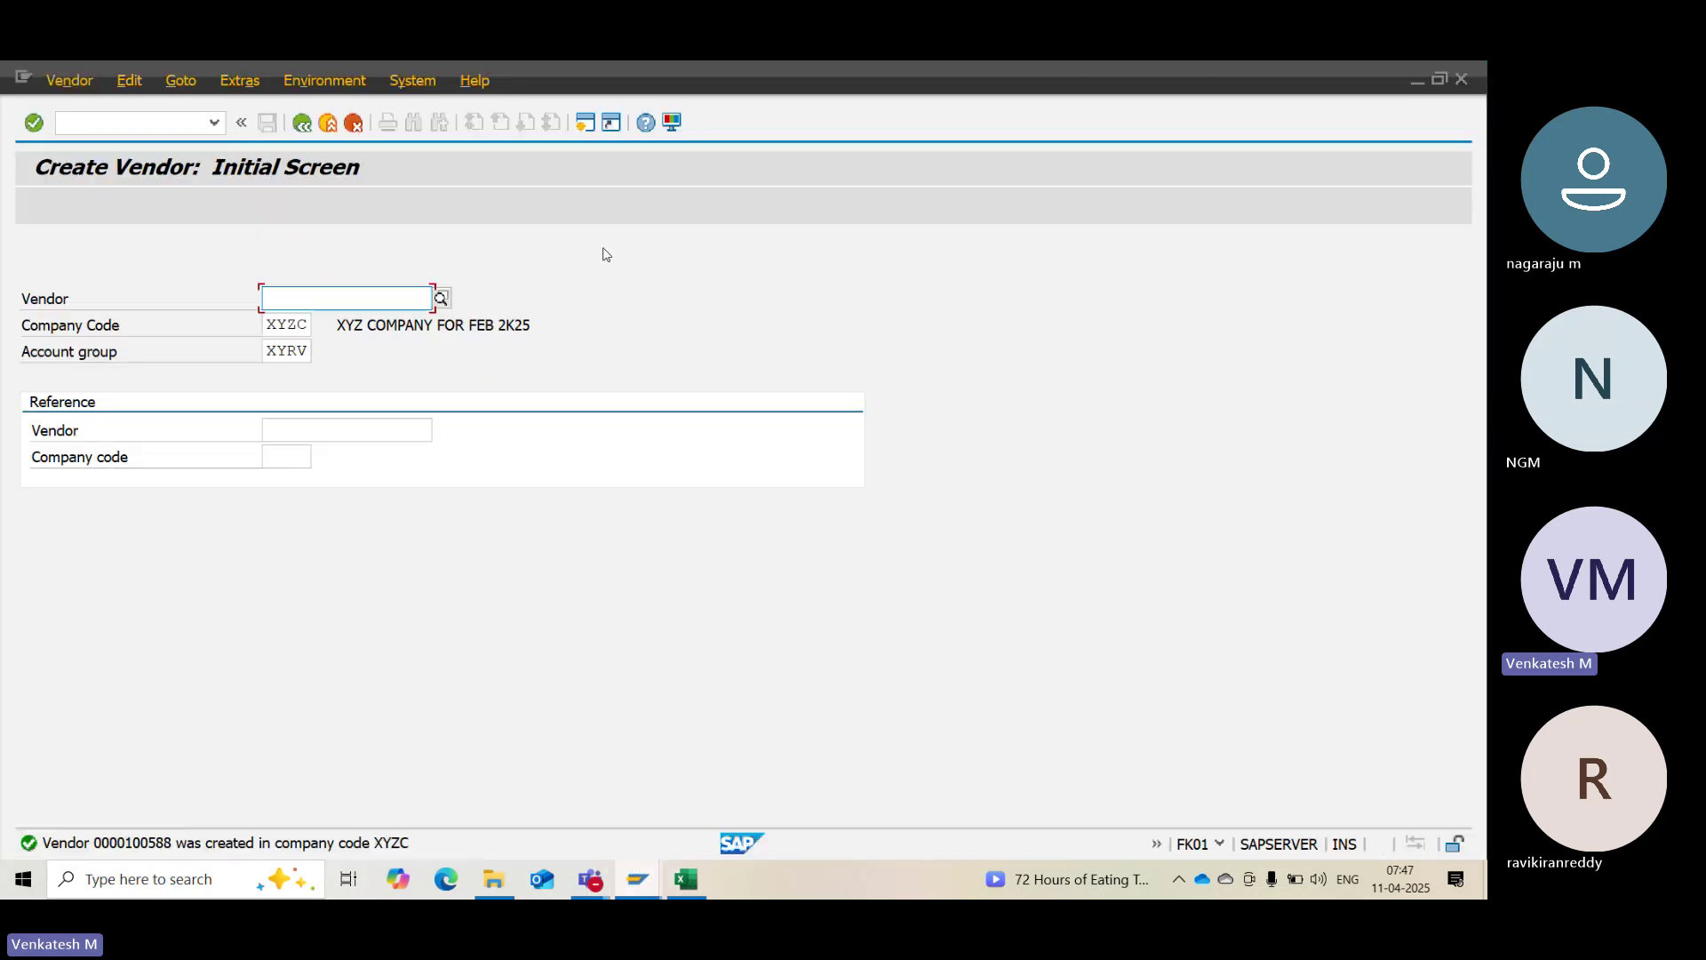
left_click(582, 125)
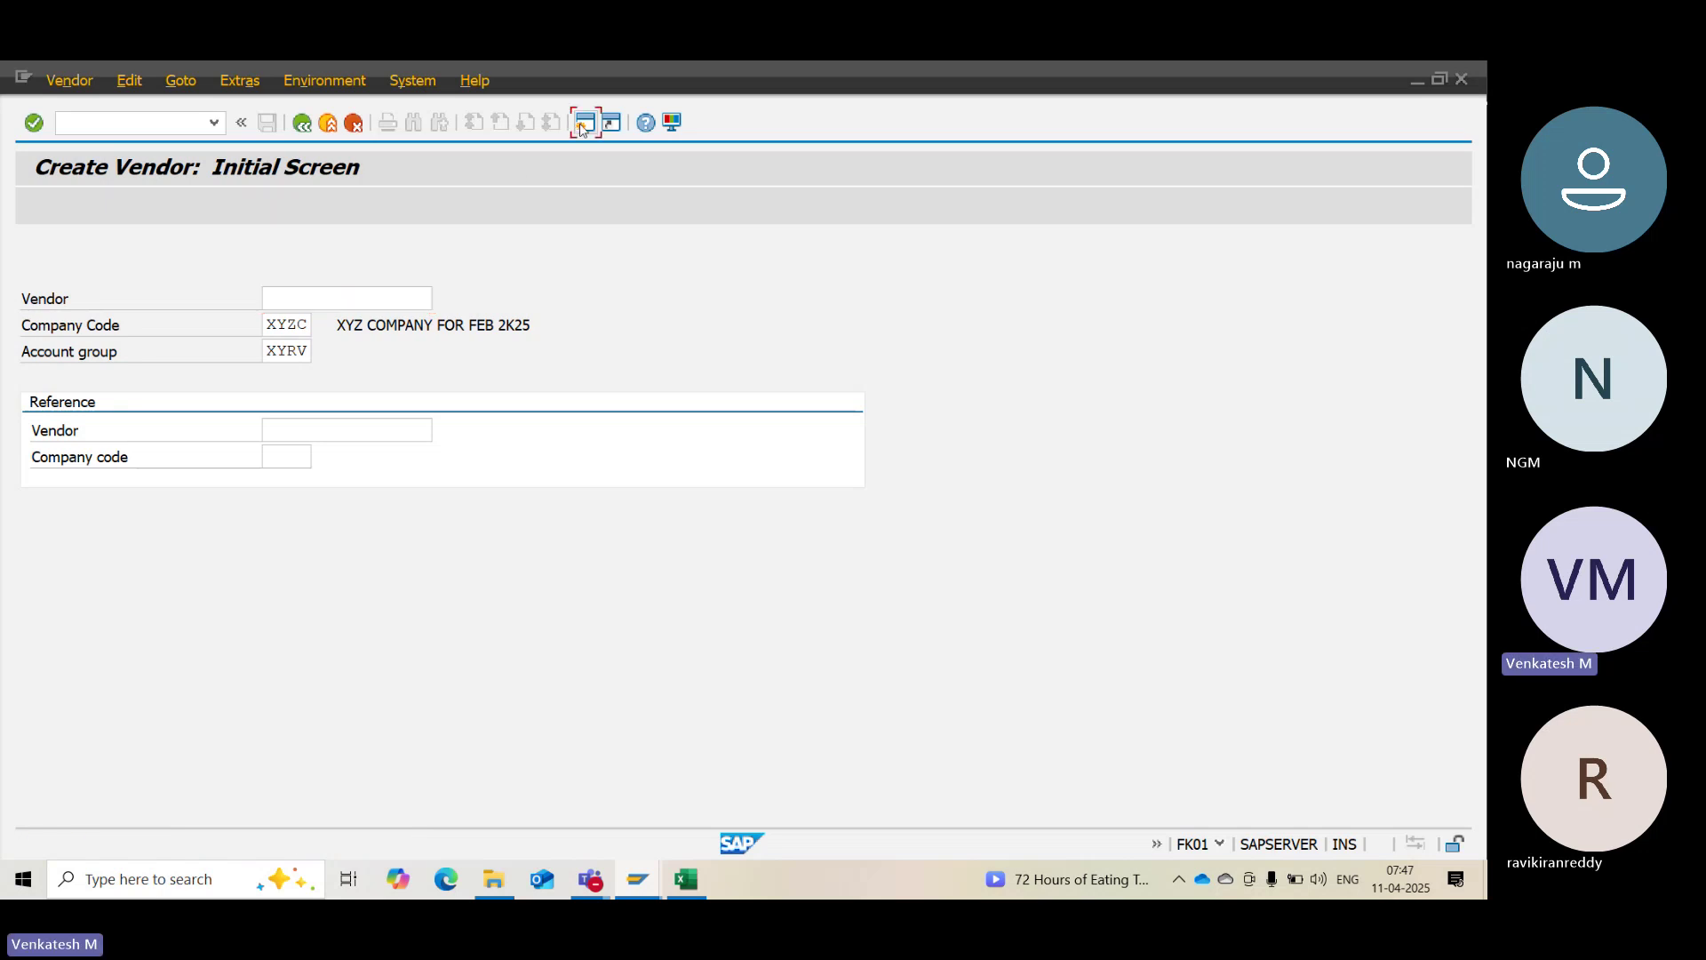
type("F-53")
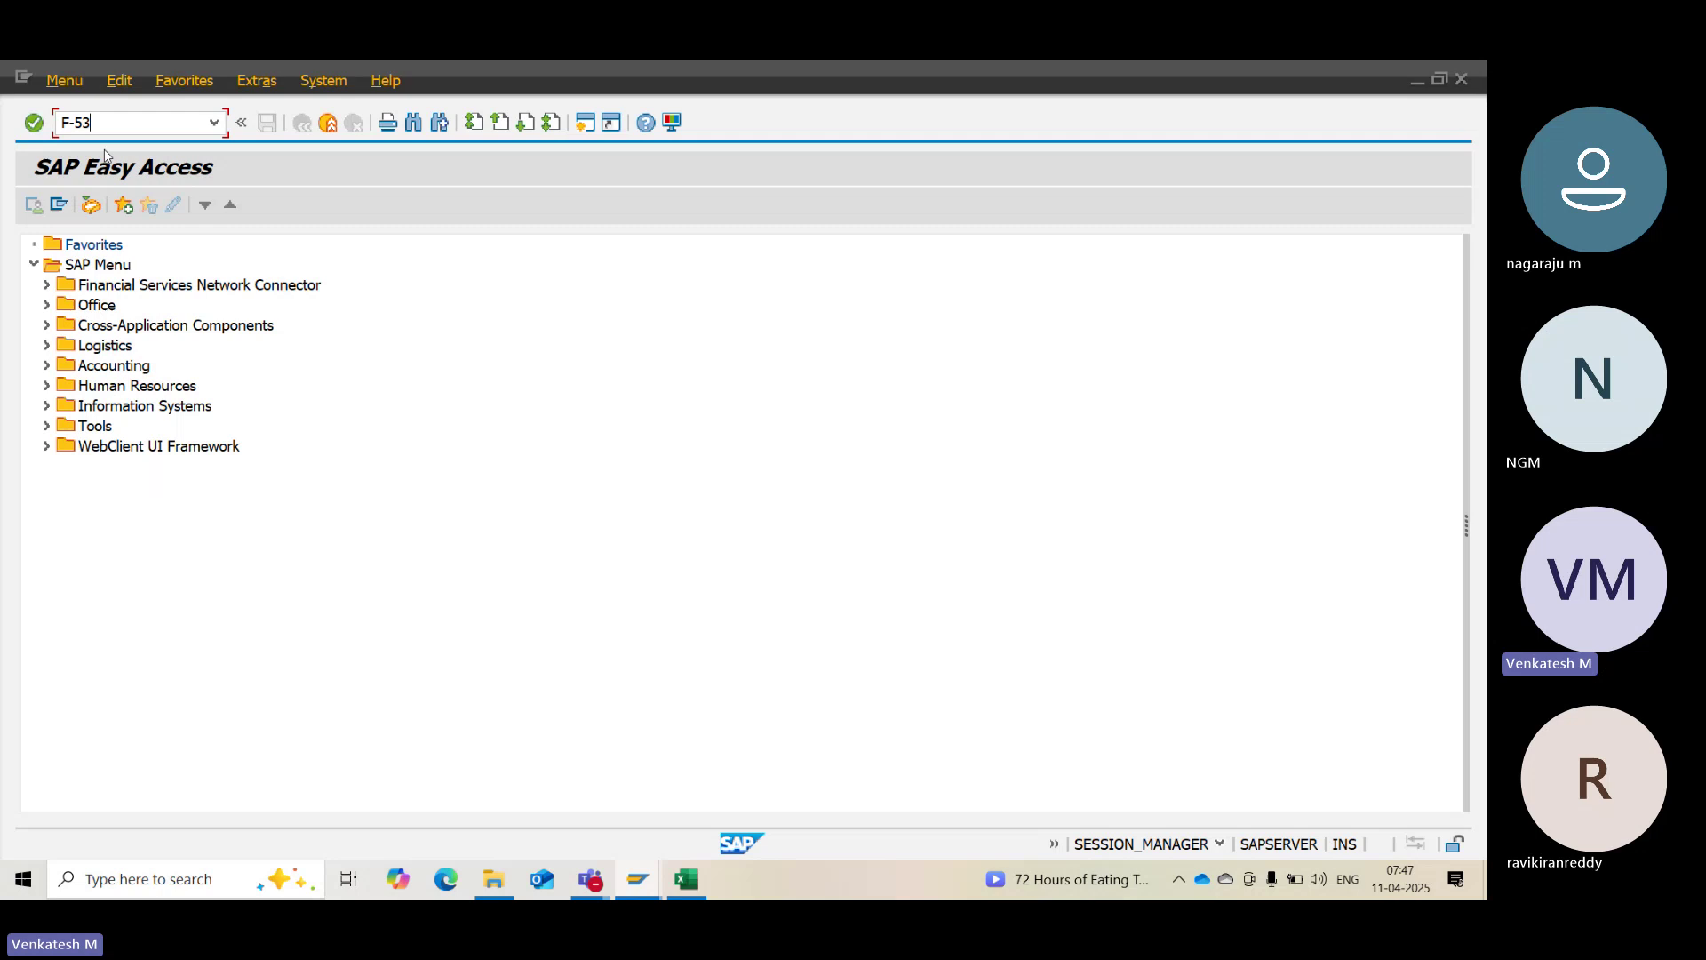
key("Return")
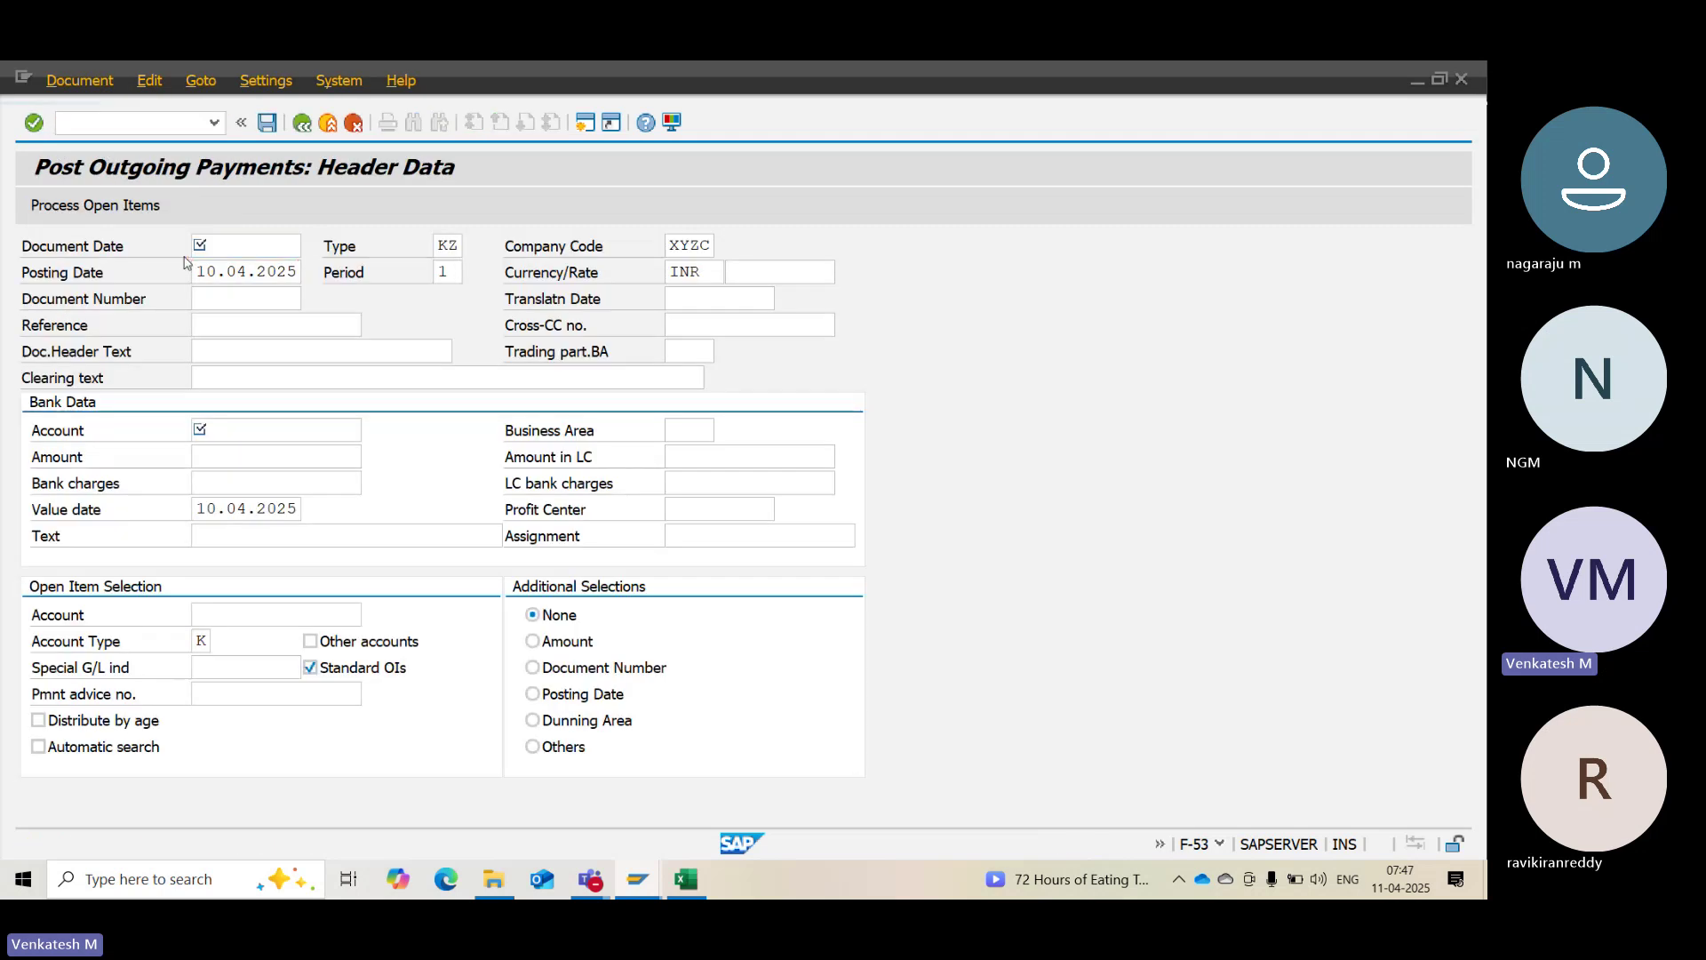
key("F4")
key("Return")
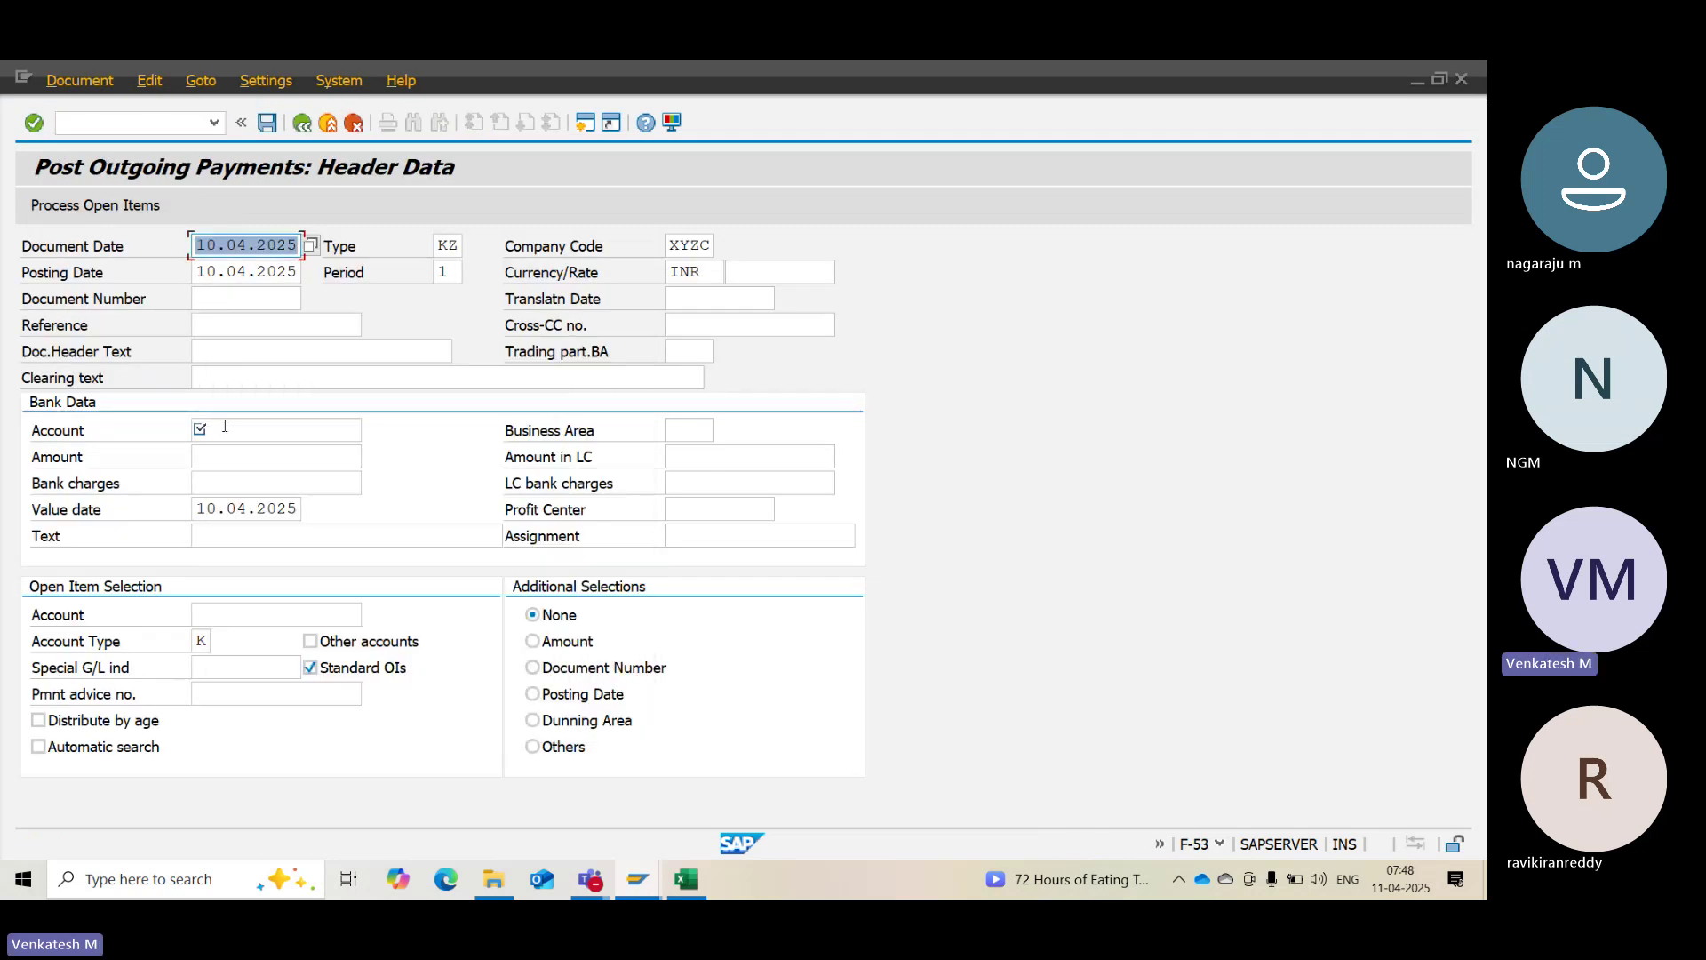
Fill in the payment's bank data with account 2000 and amount 1000
left_click(225, 429)
type("1000")
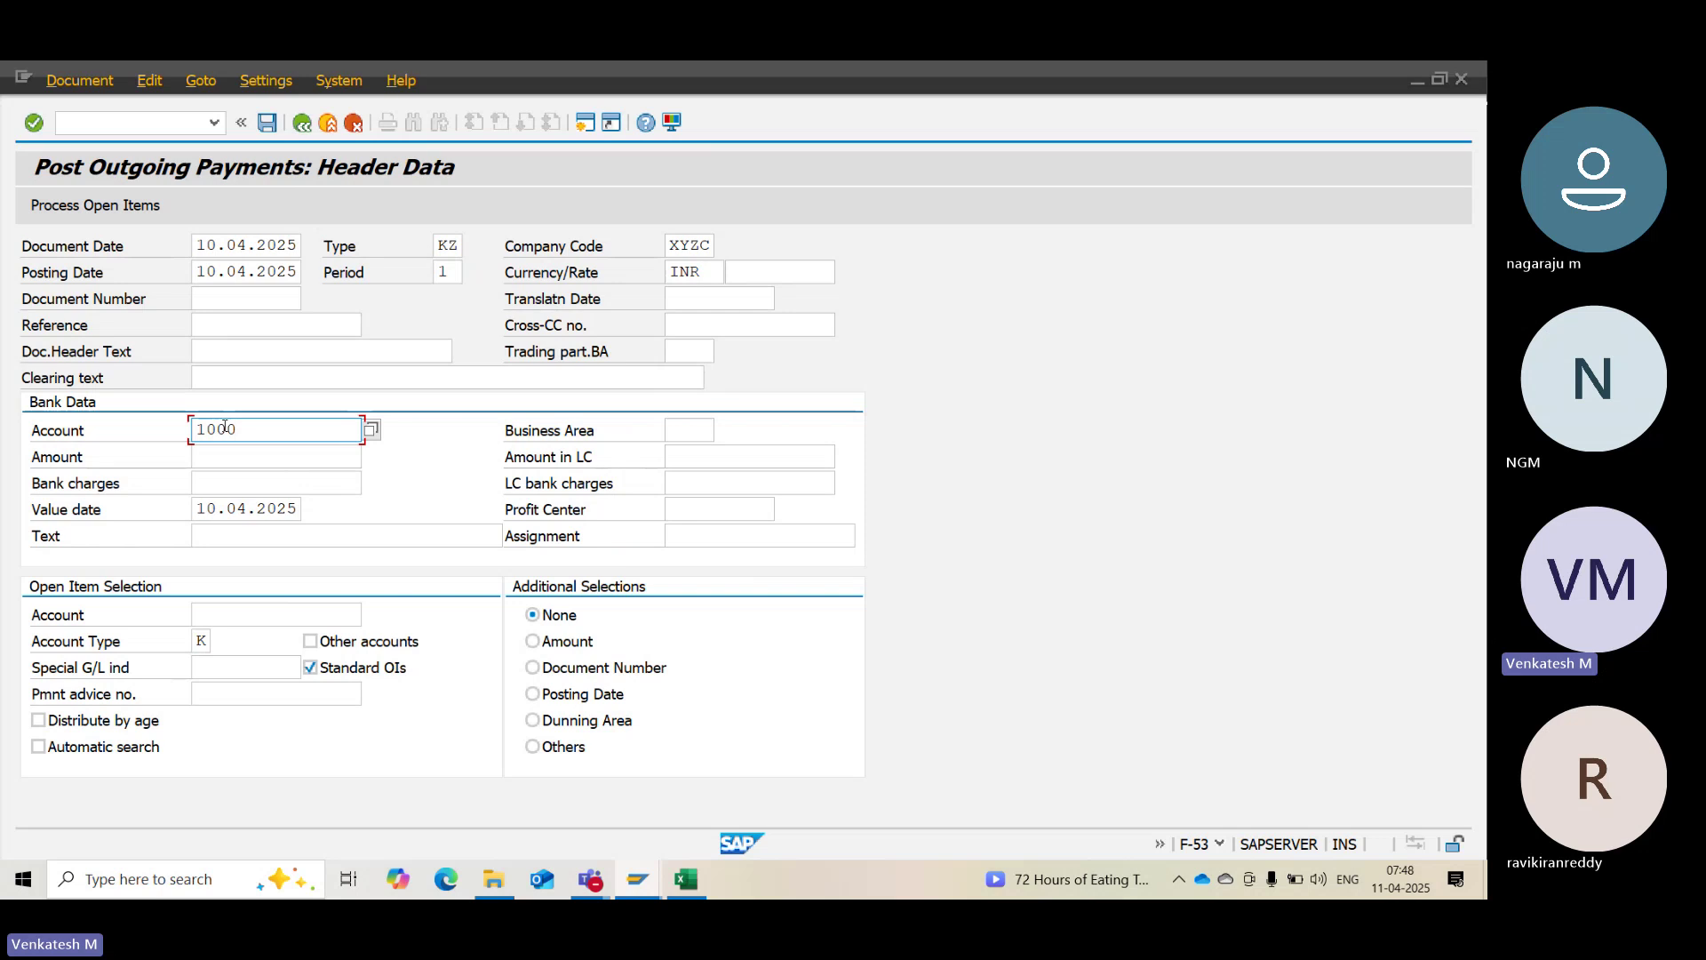
key("BackSpace")
key("BackSpace")
key("BackSpace")
key("BackSpace")
type("2000")
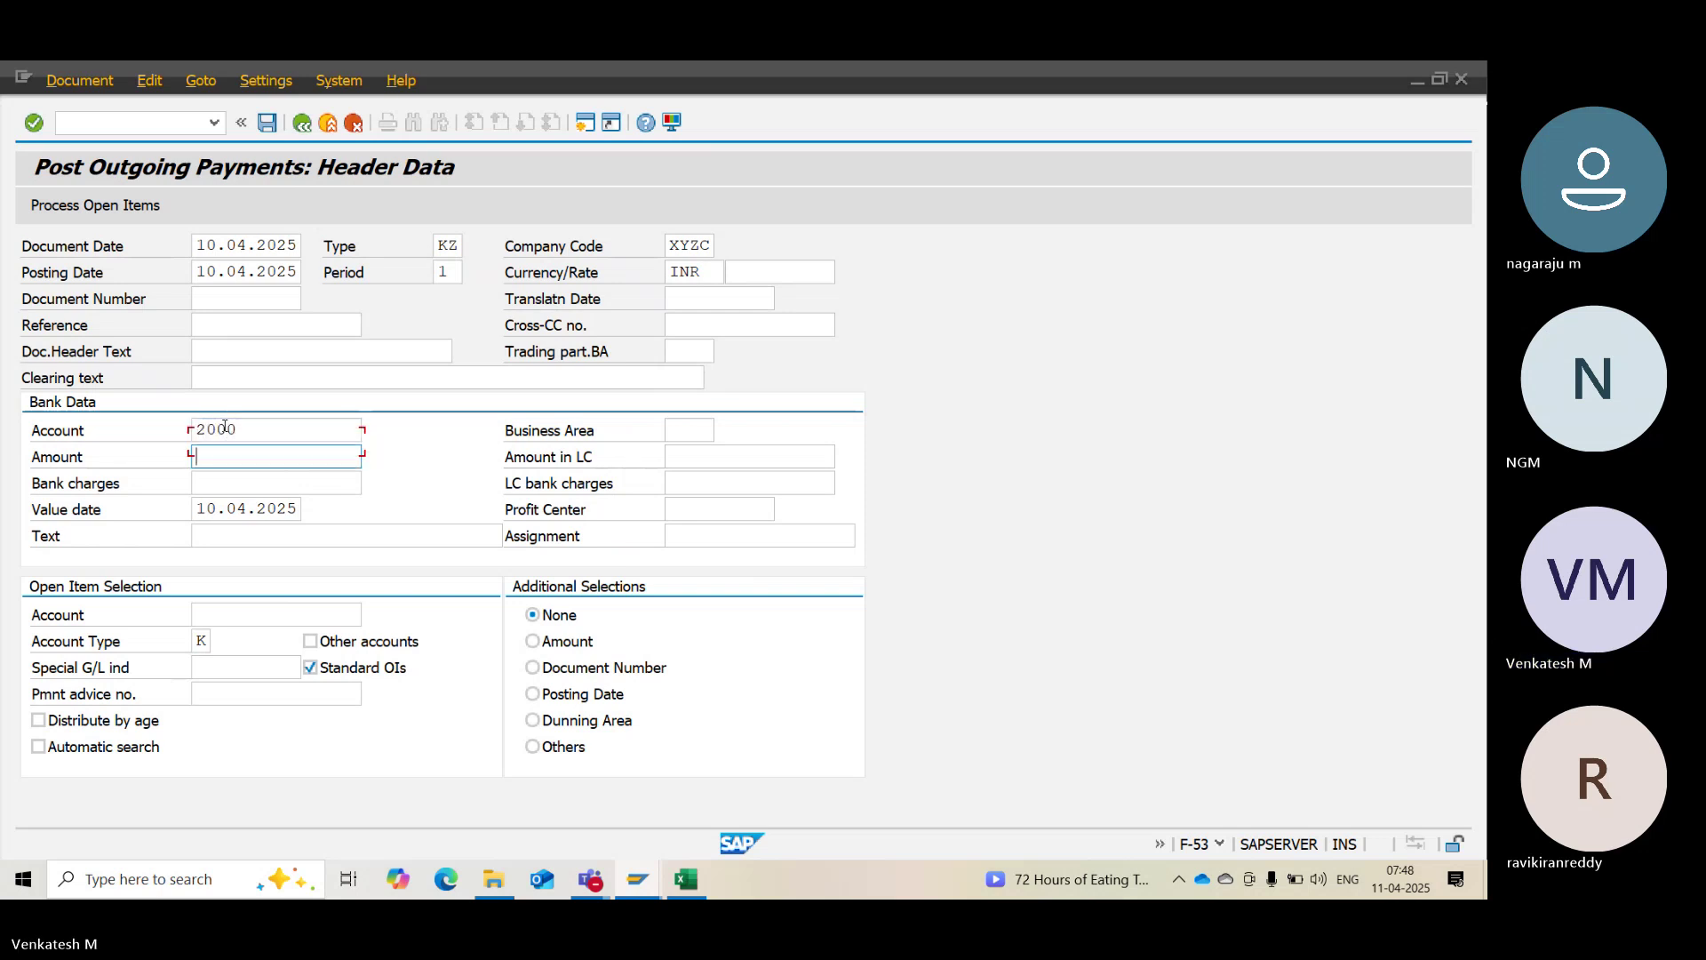
key("Tab")
type("1000")
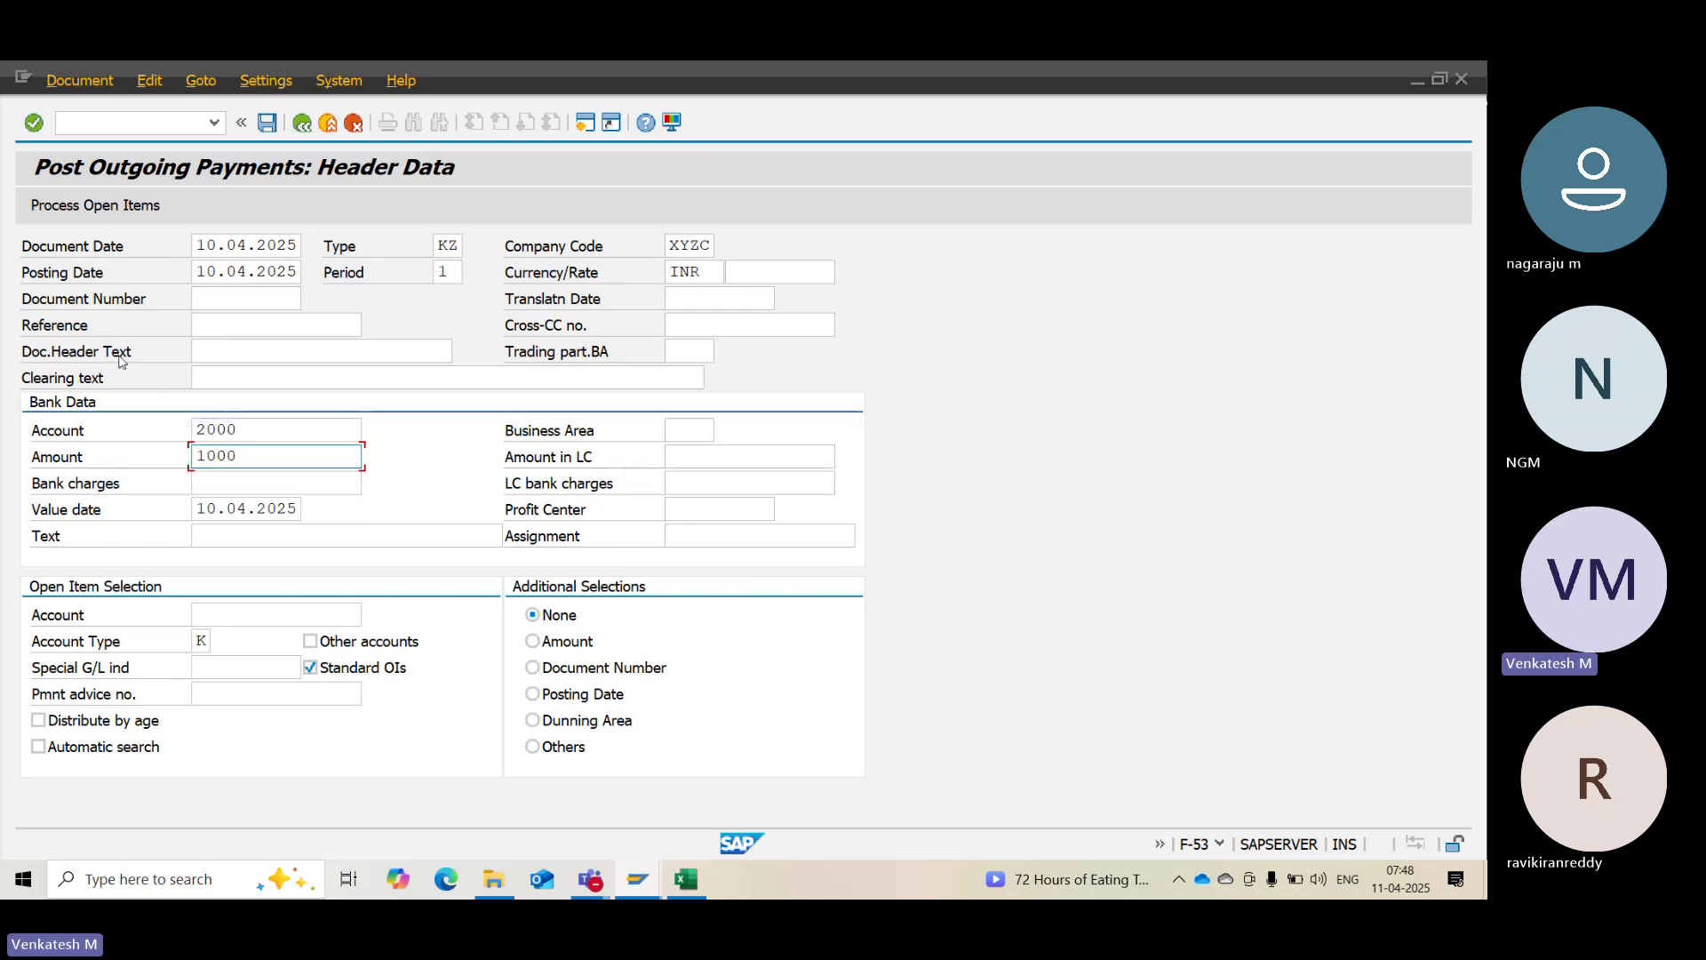
Look up vendors by country and company code and choose SK INDUSTIRES as the open item account
key("alt+Tab")
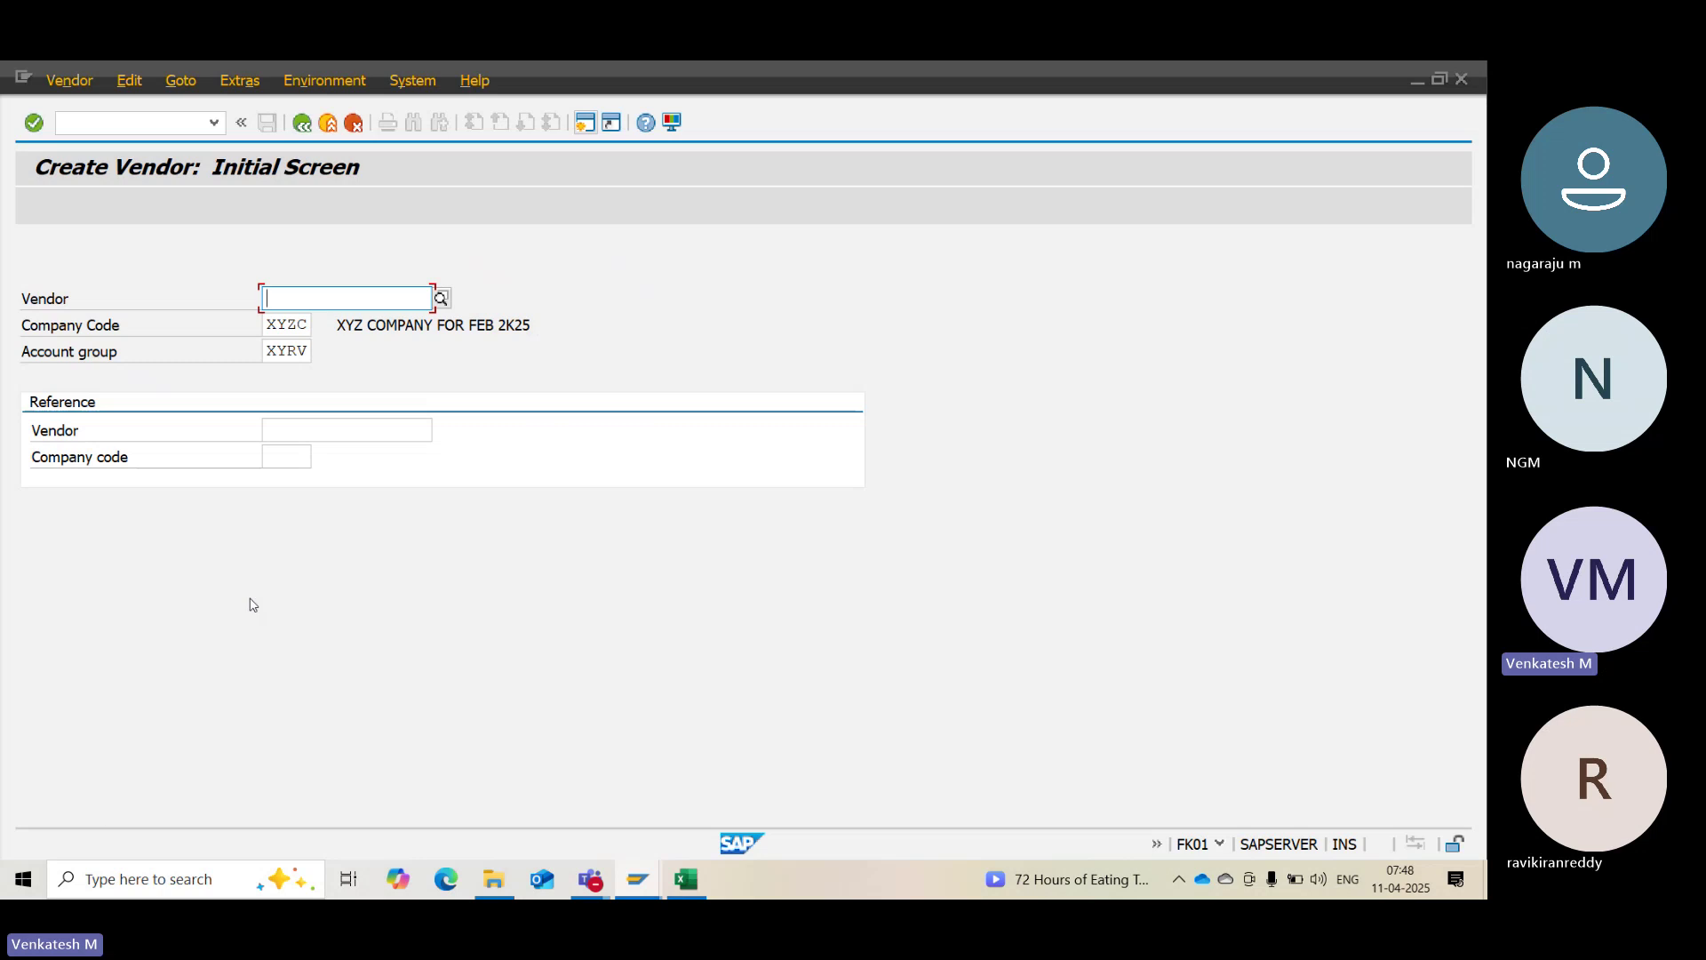
key("alt+Tab")
left_click(275, 614)
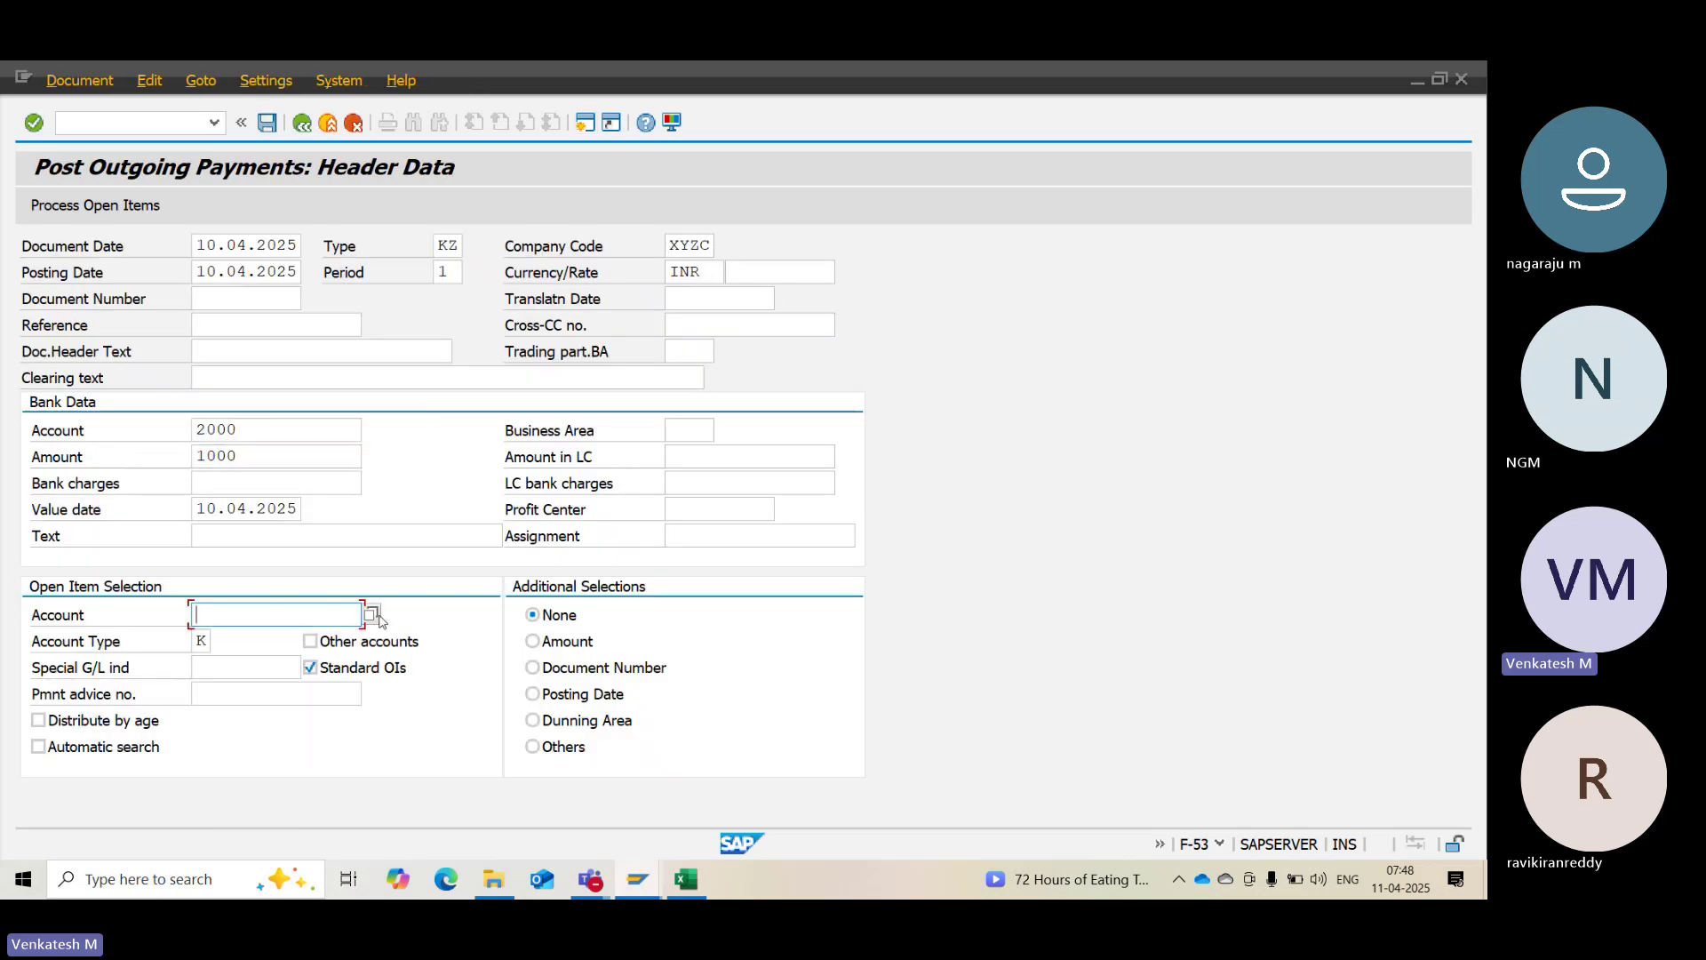
left_click(373, 614)
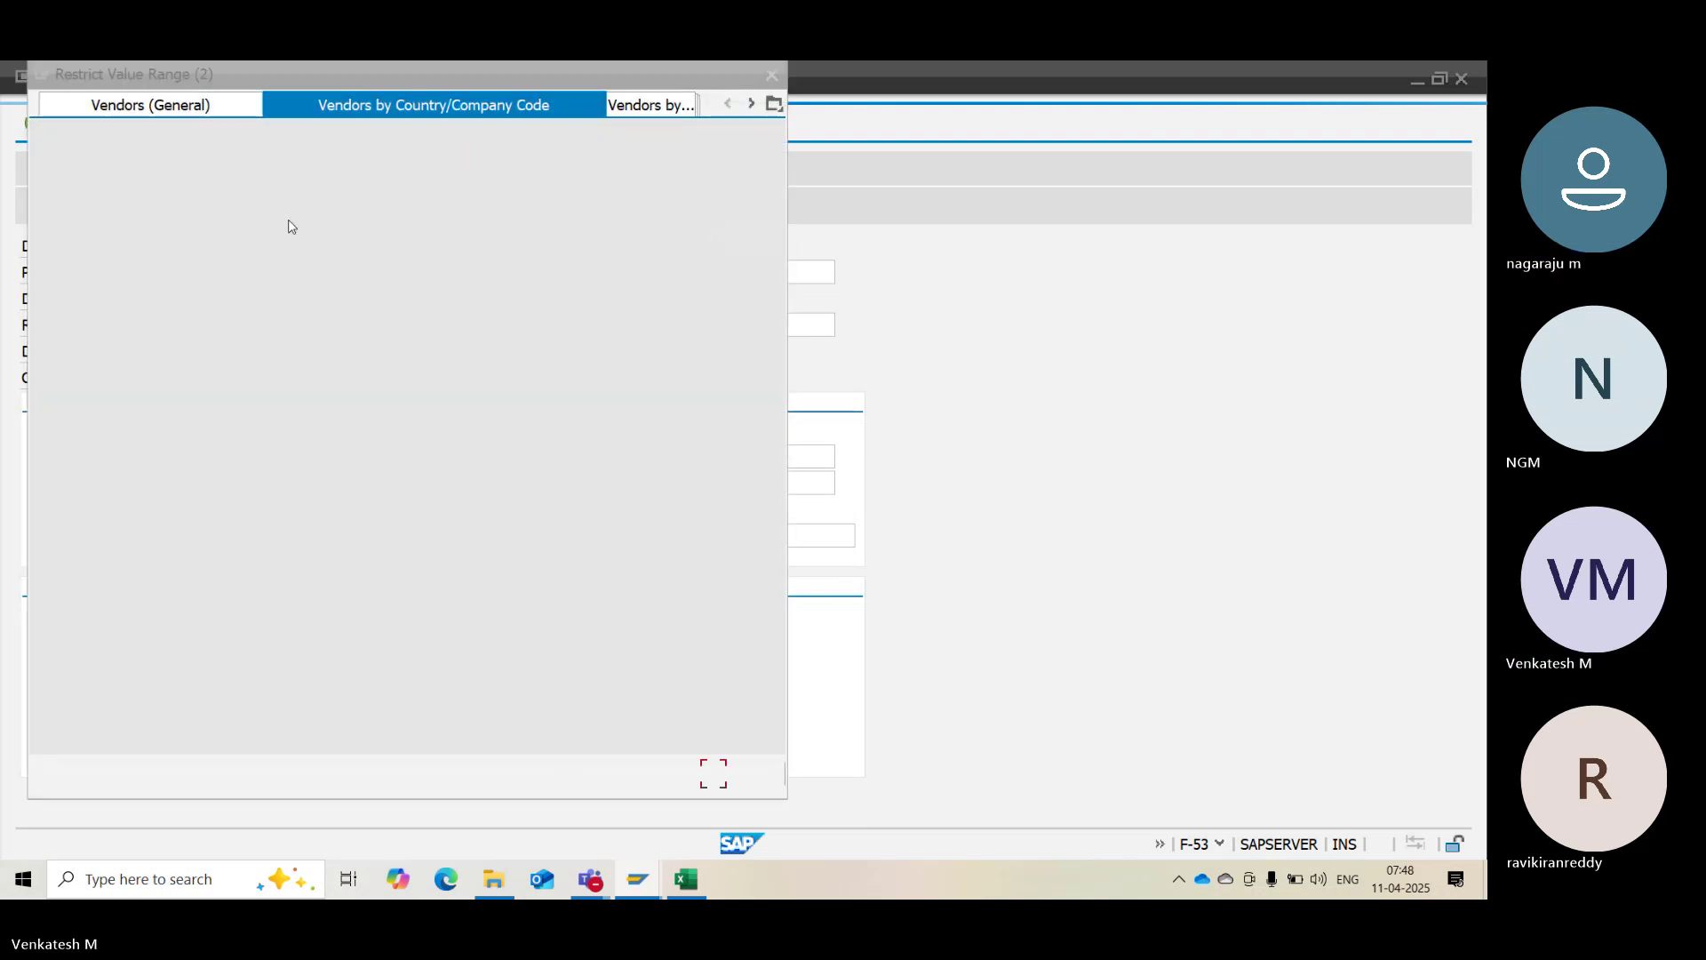
key("Return")
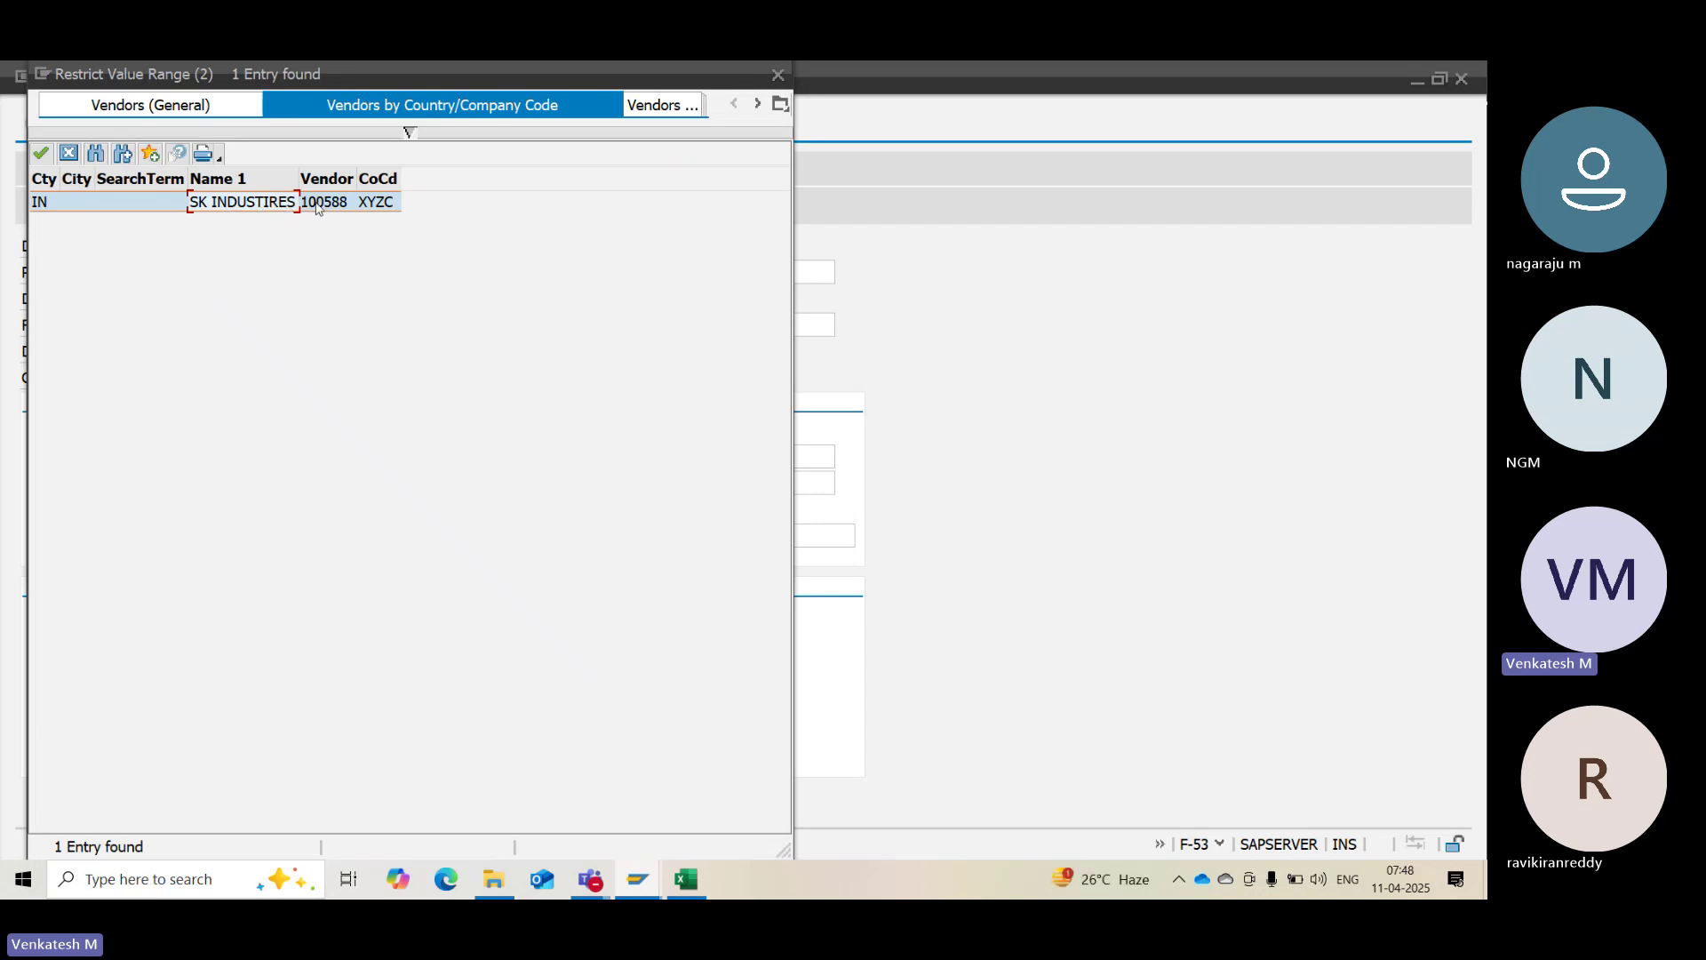
double_click(324, 204)
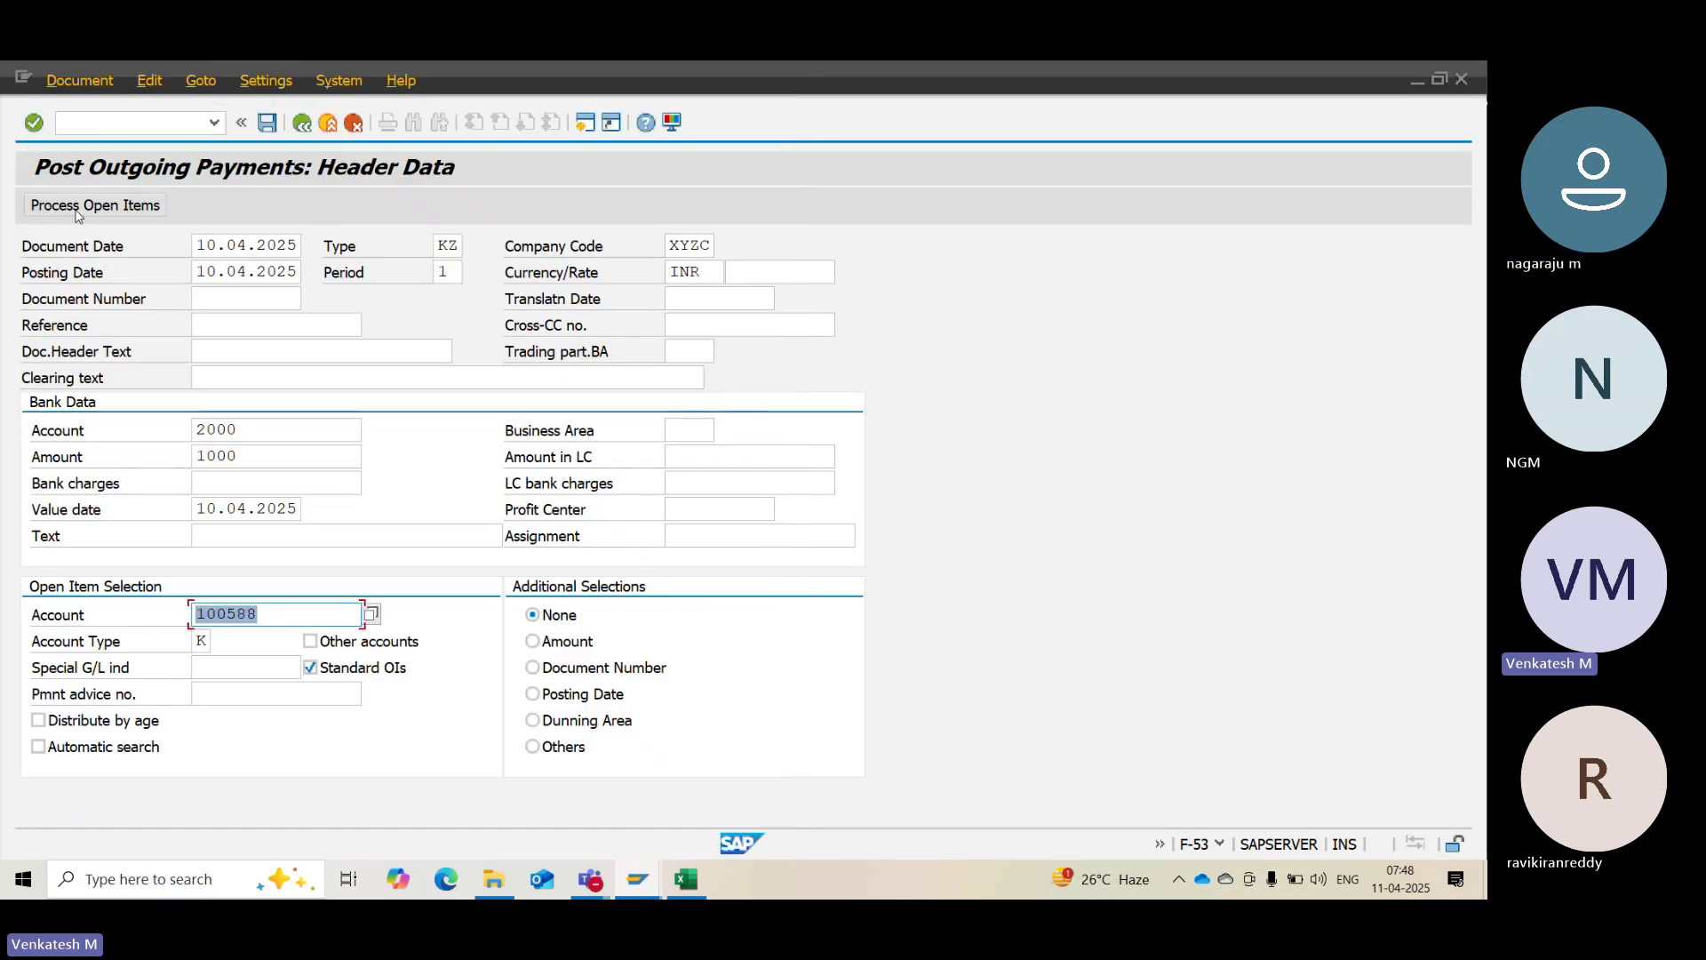
Try to process the vendor's open items with item text VENDOR and business area XYHY, and close the outgoing payment session
left_click(78, 207)
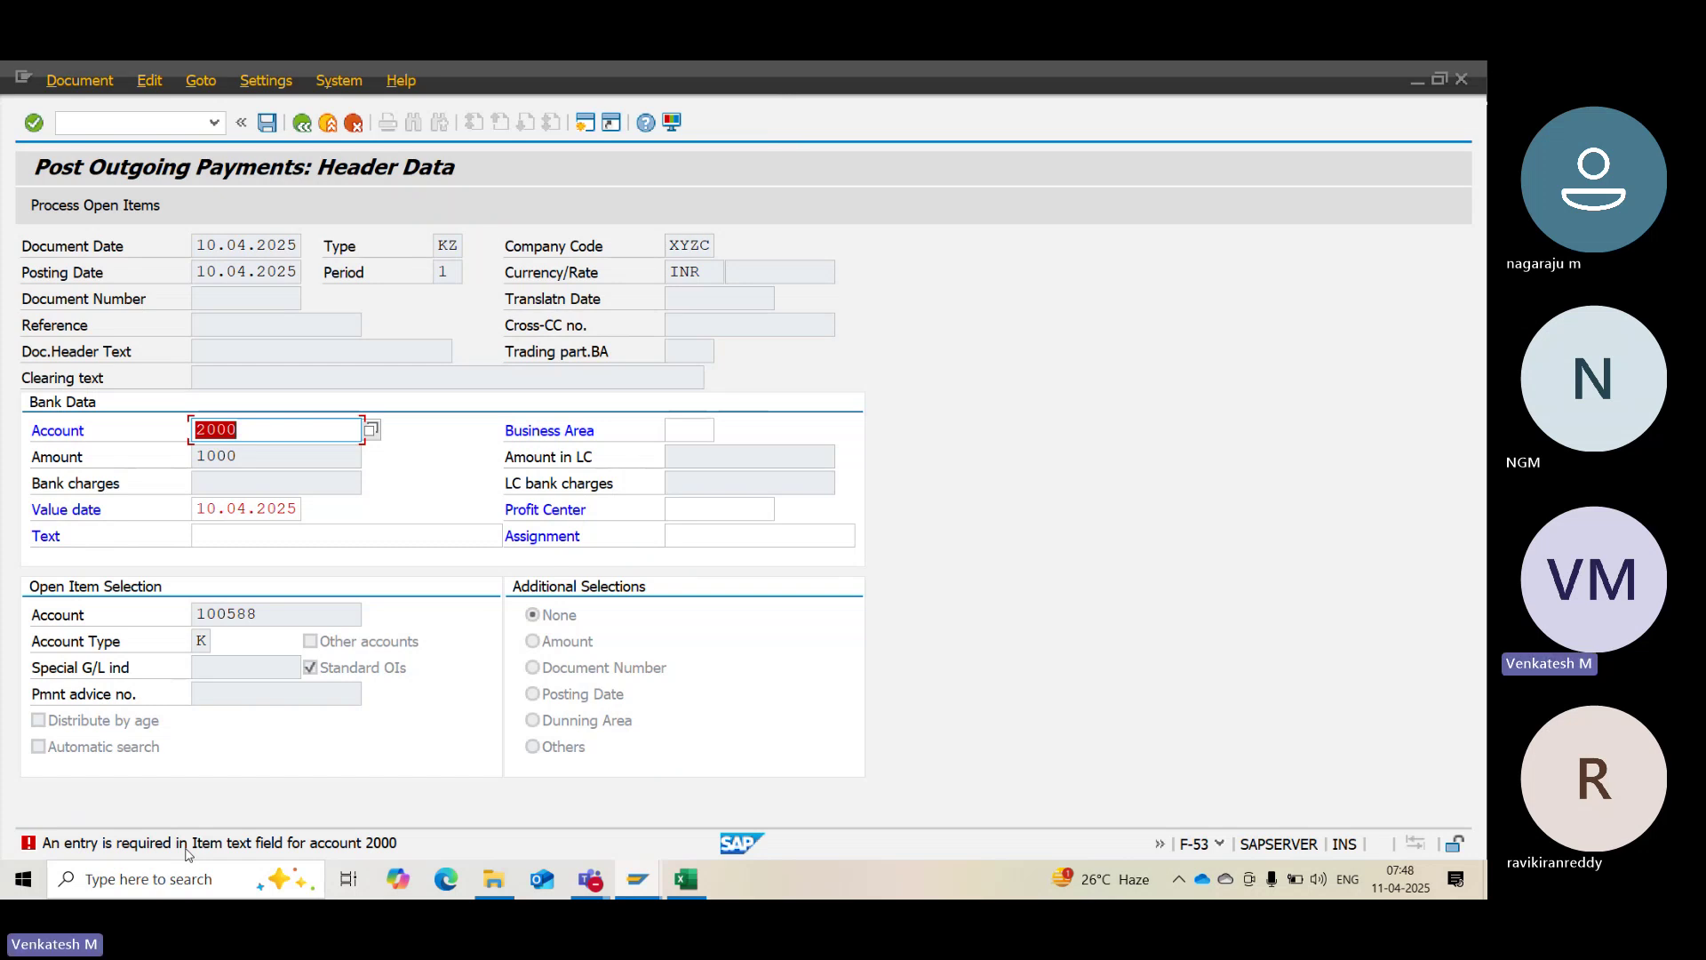
left_click(215, 539)
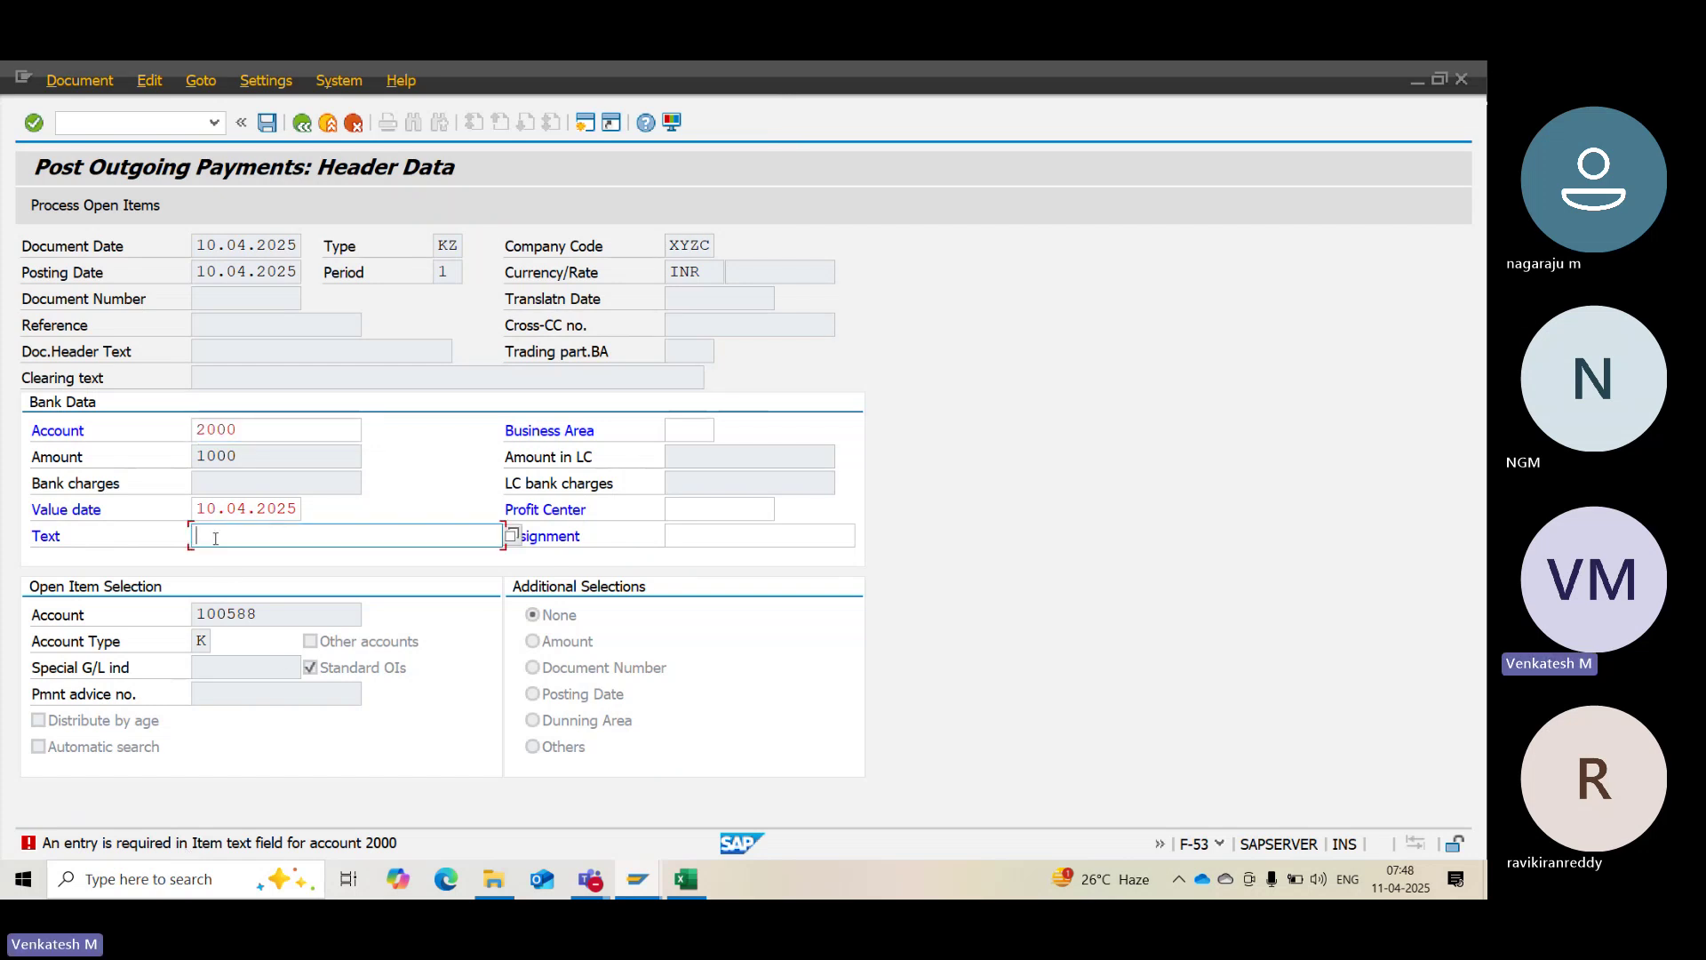
type("VENDOR")
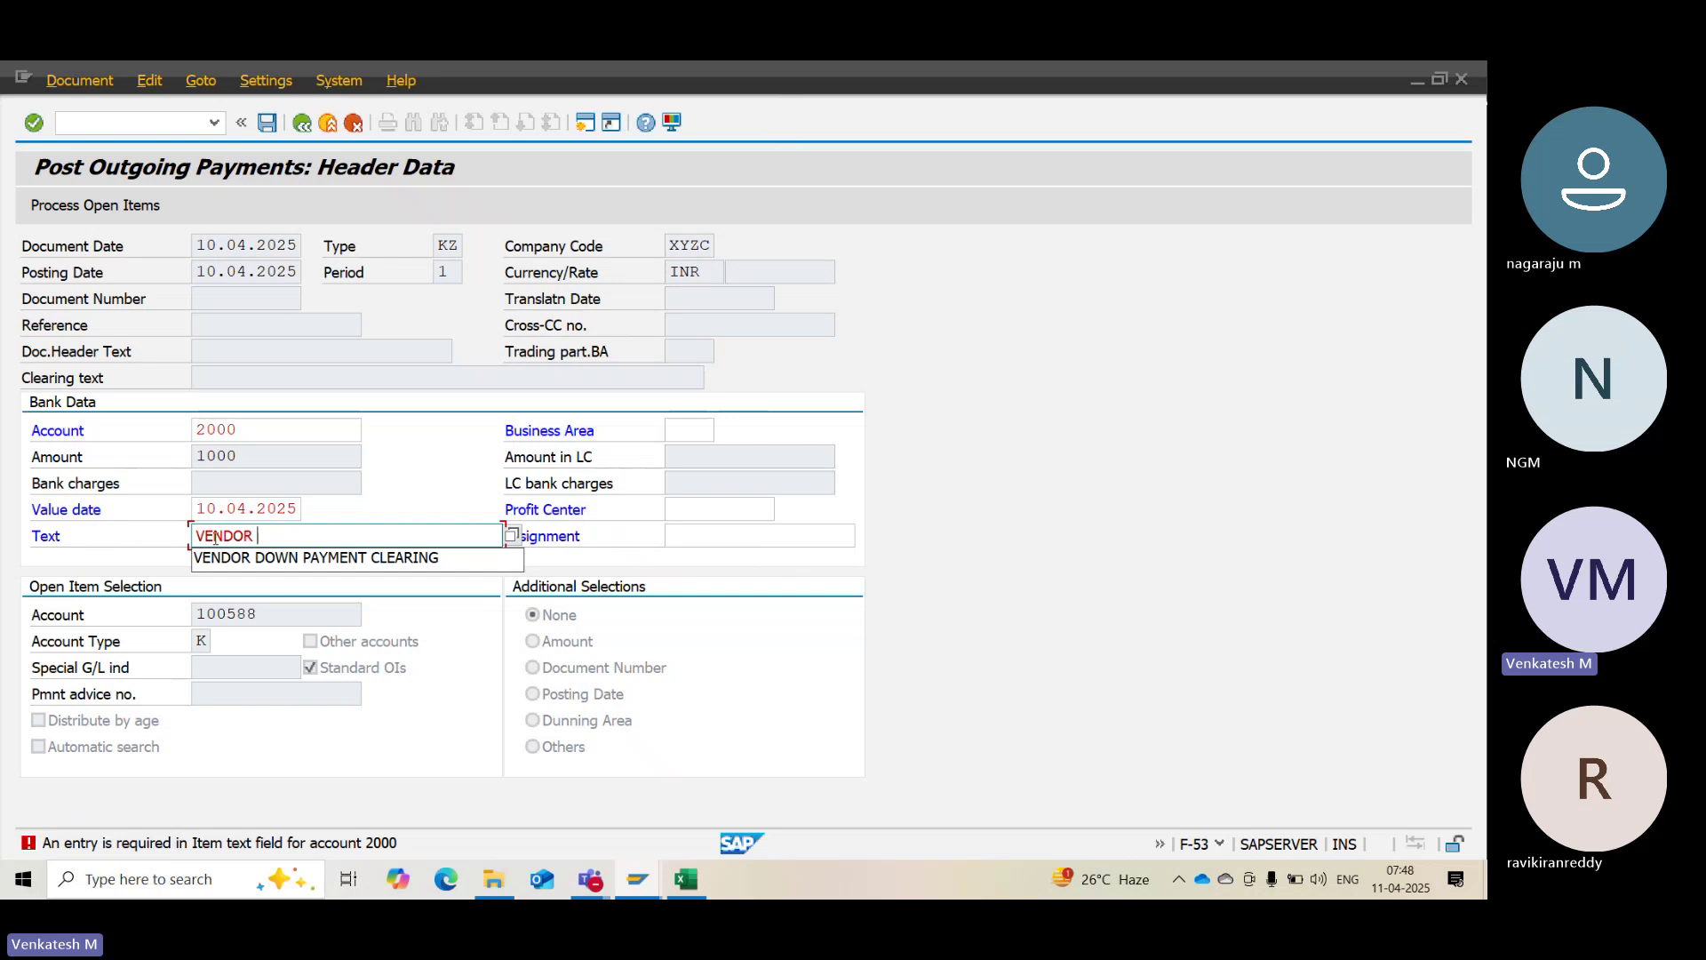
left_click(721, 429)
type("X")
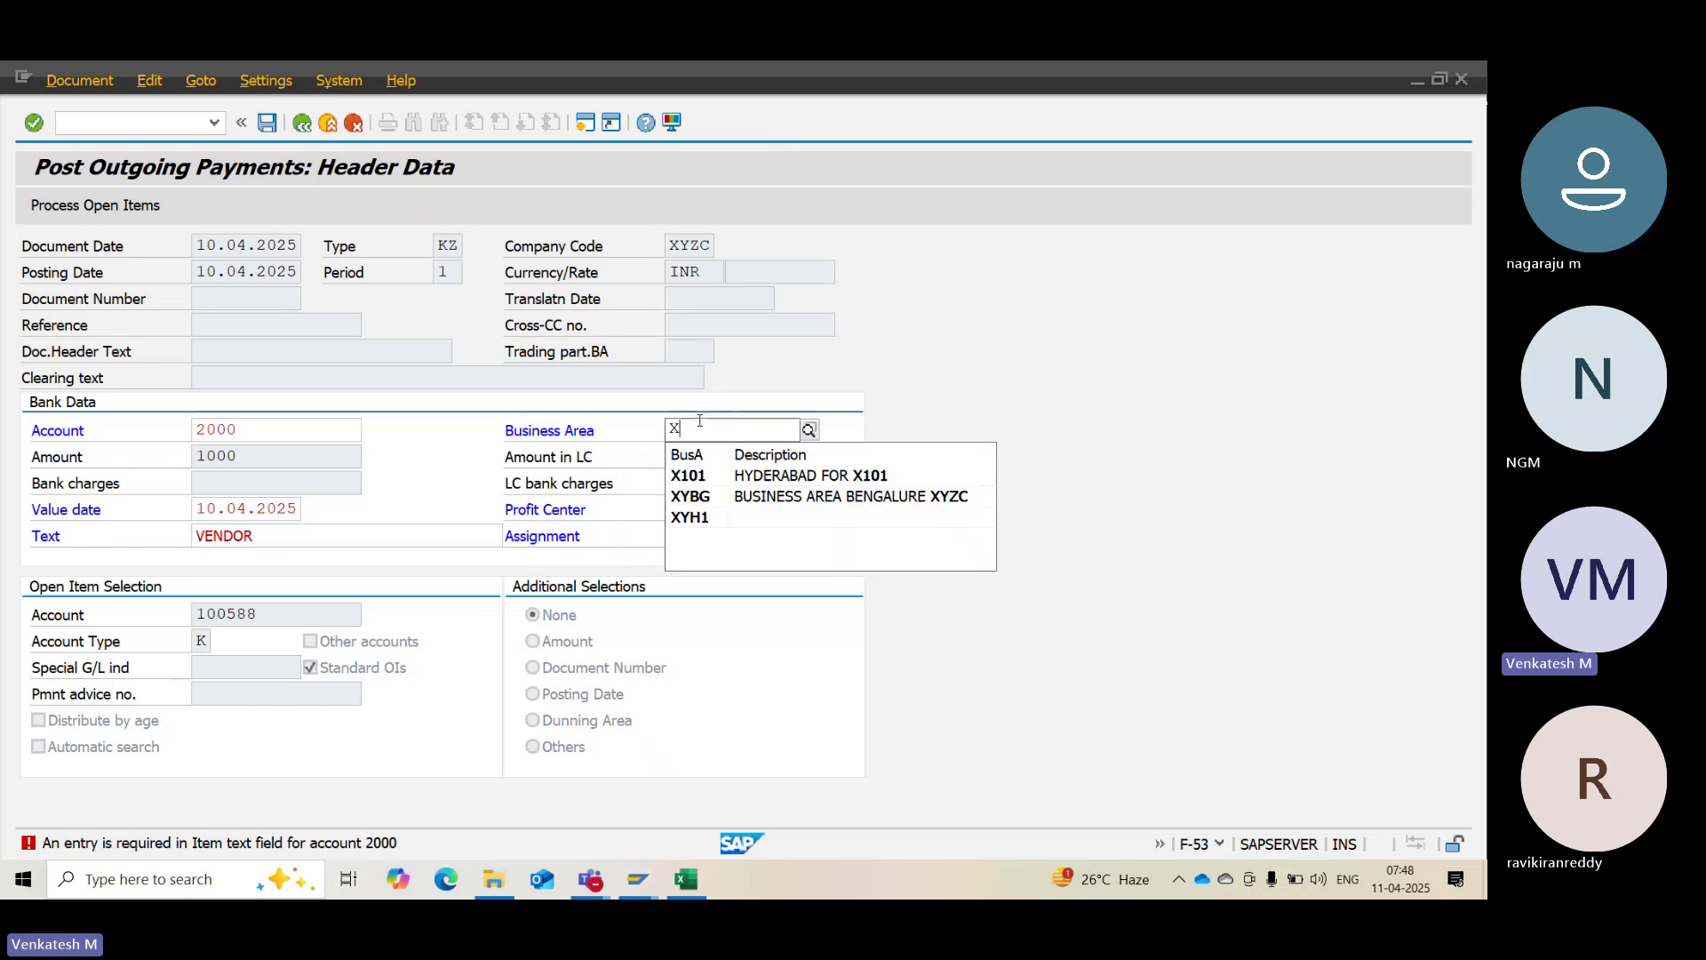
type("YHY")
key("Return")
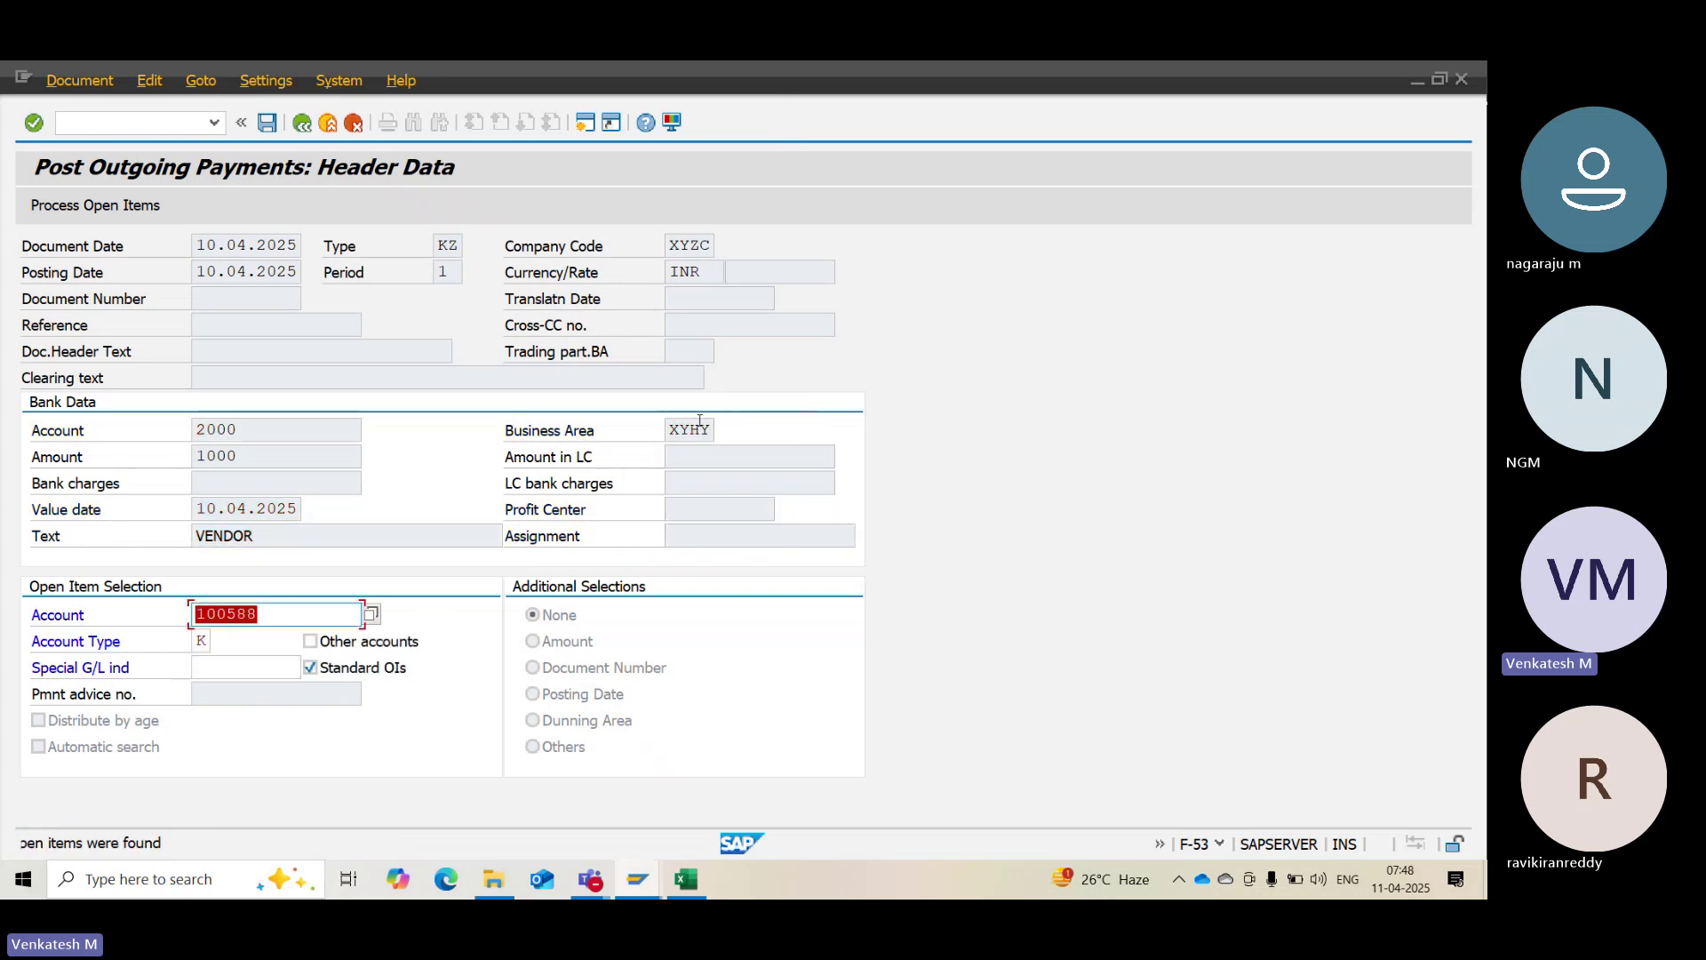
key("Return")
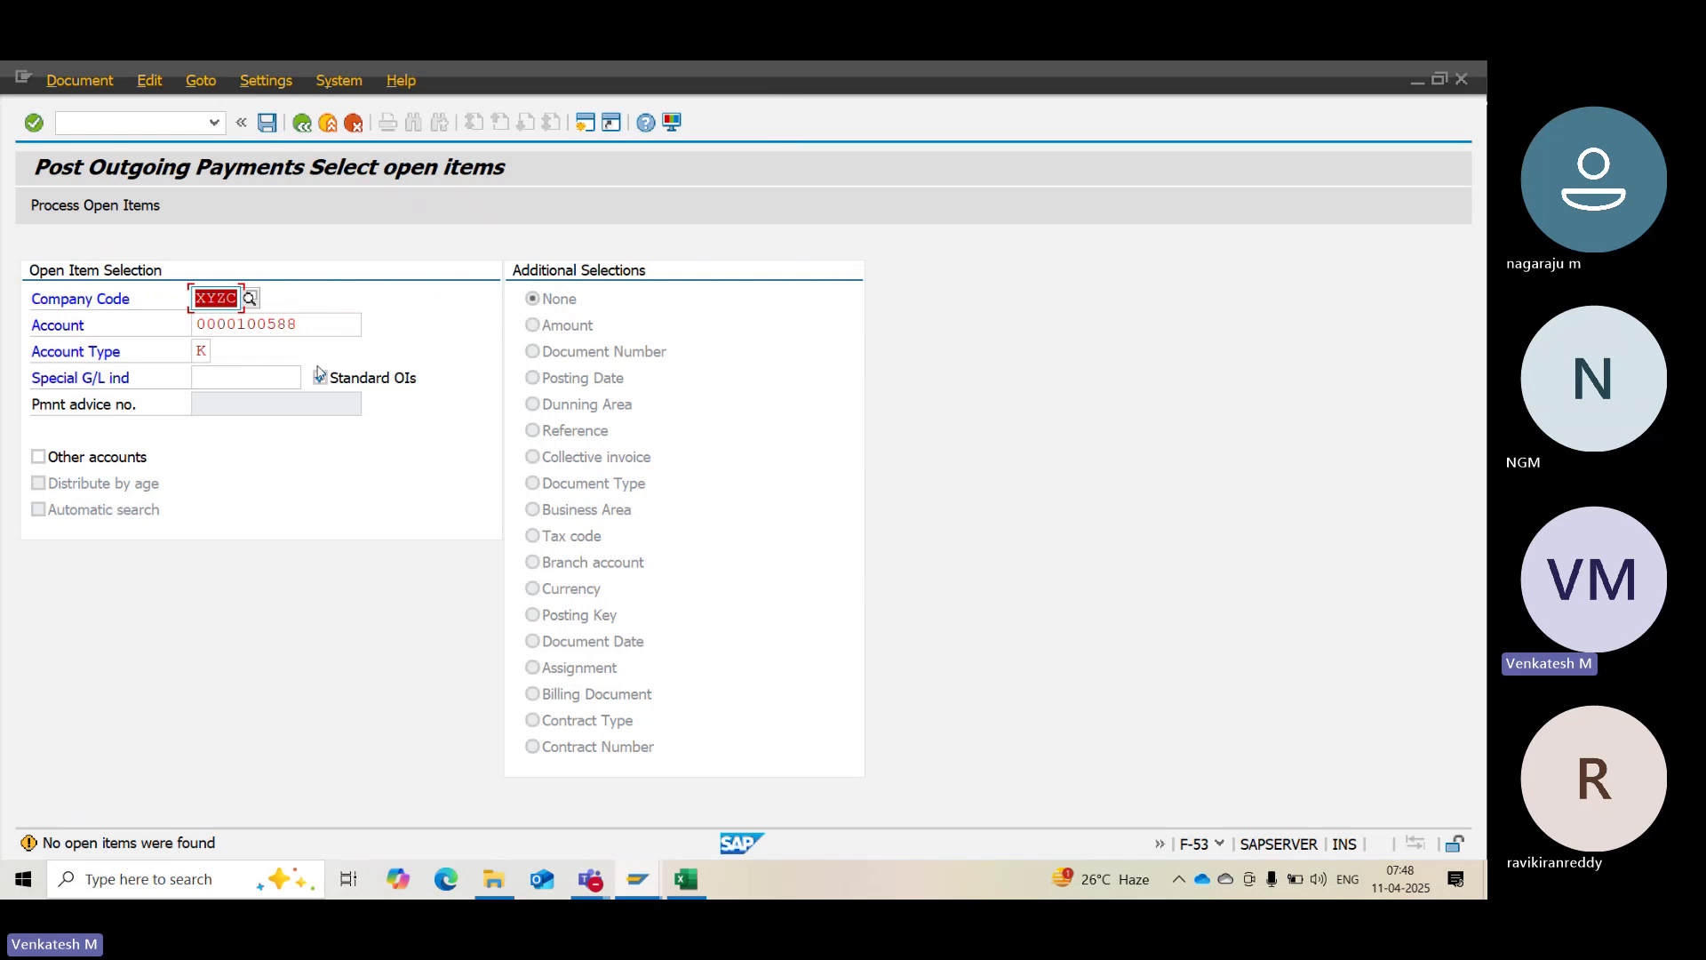
left_click(1455, 84)
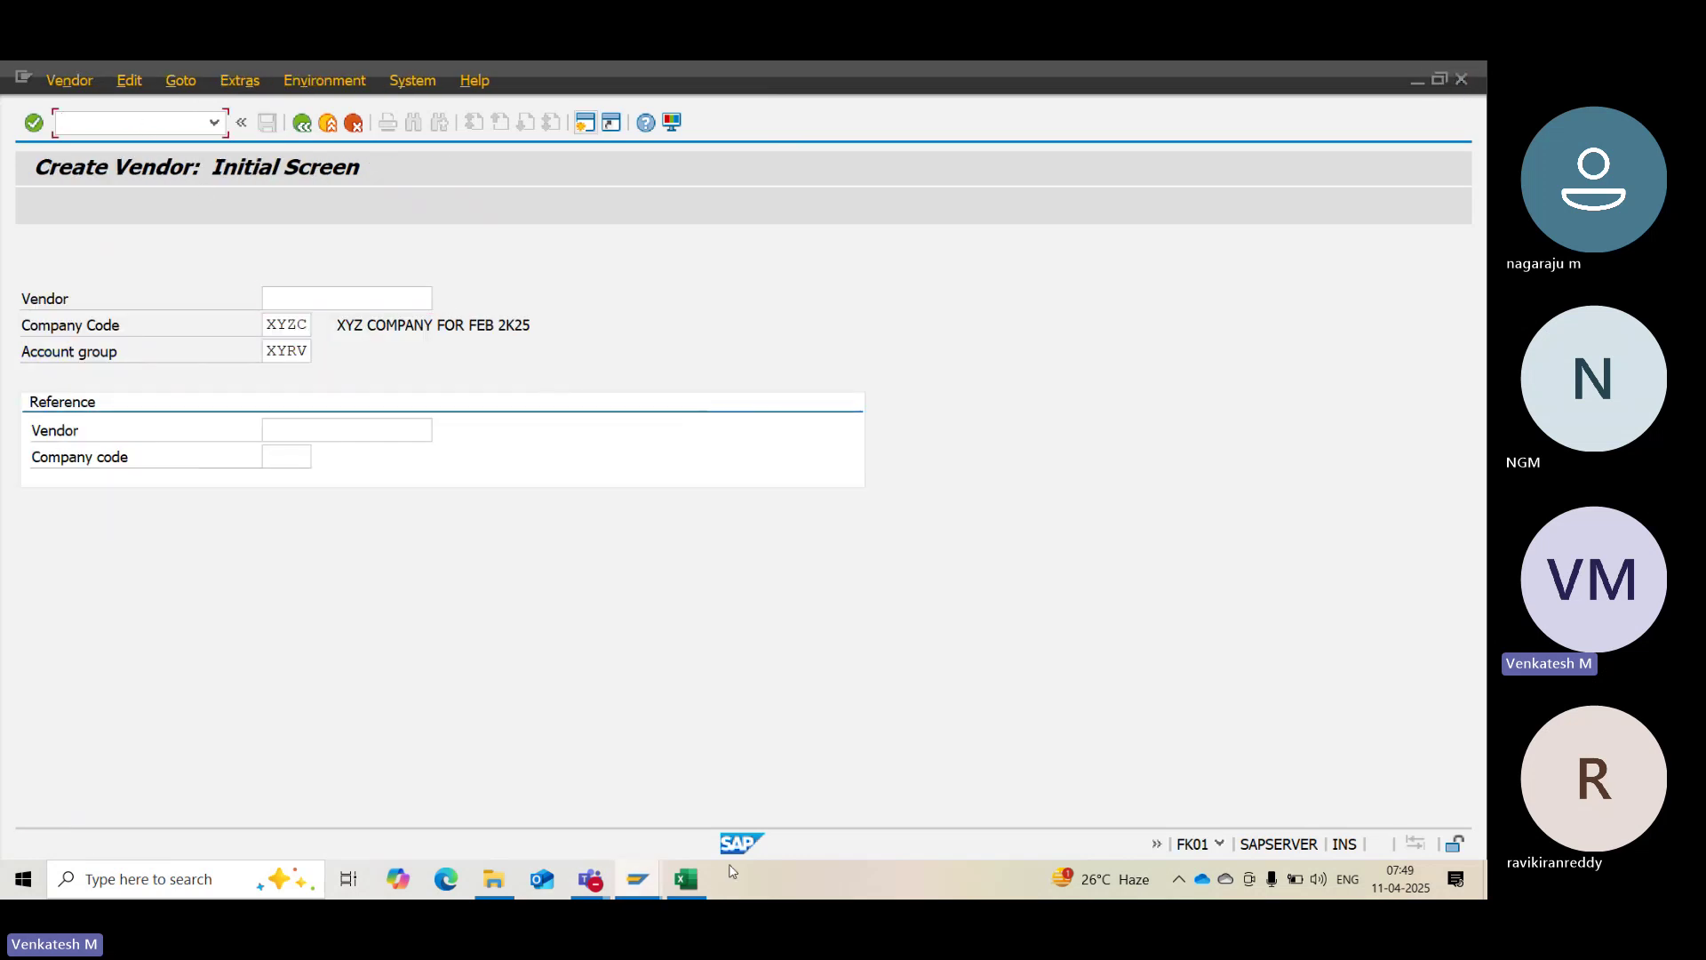
Switch back to the Excel notes and highlight the vendor invoice F-43 line for review
left_click(685, 879)
left_click_drag(111, 533, 376, 537)
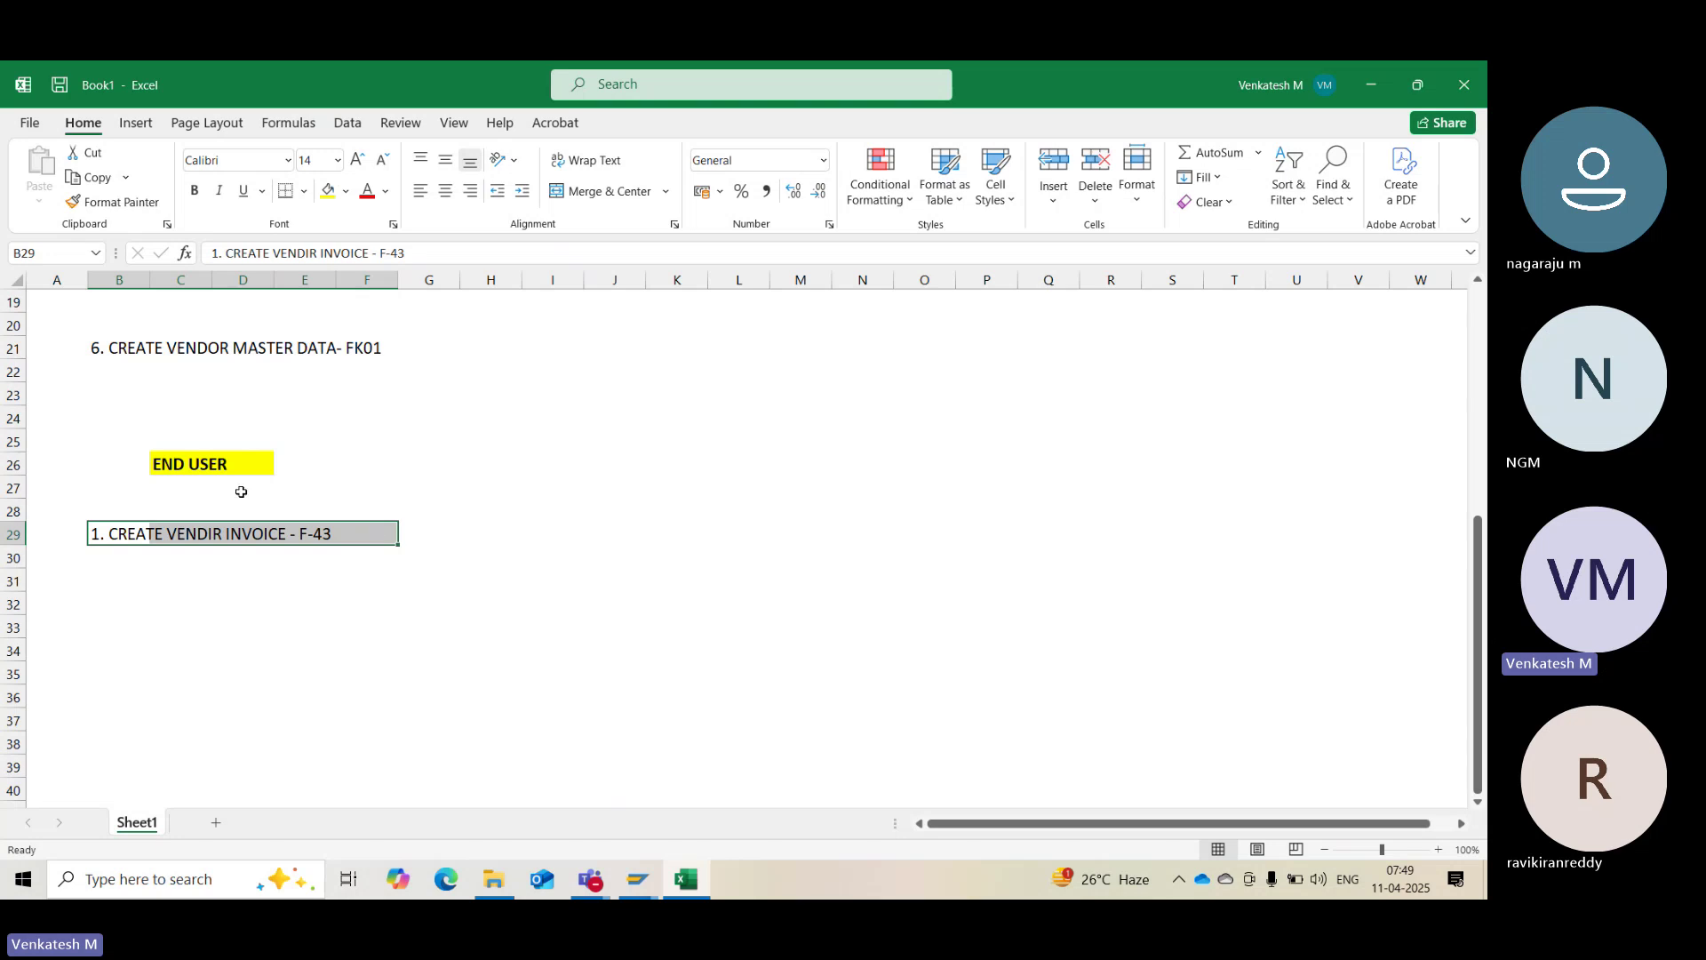
left_click(153, 558)
left_click_drag(96, 533, 502, 534)
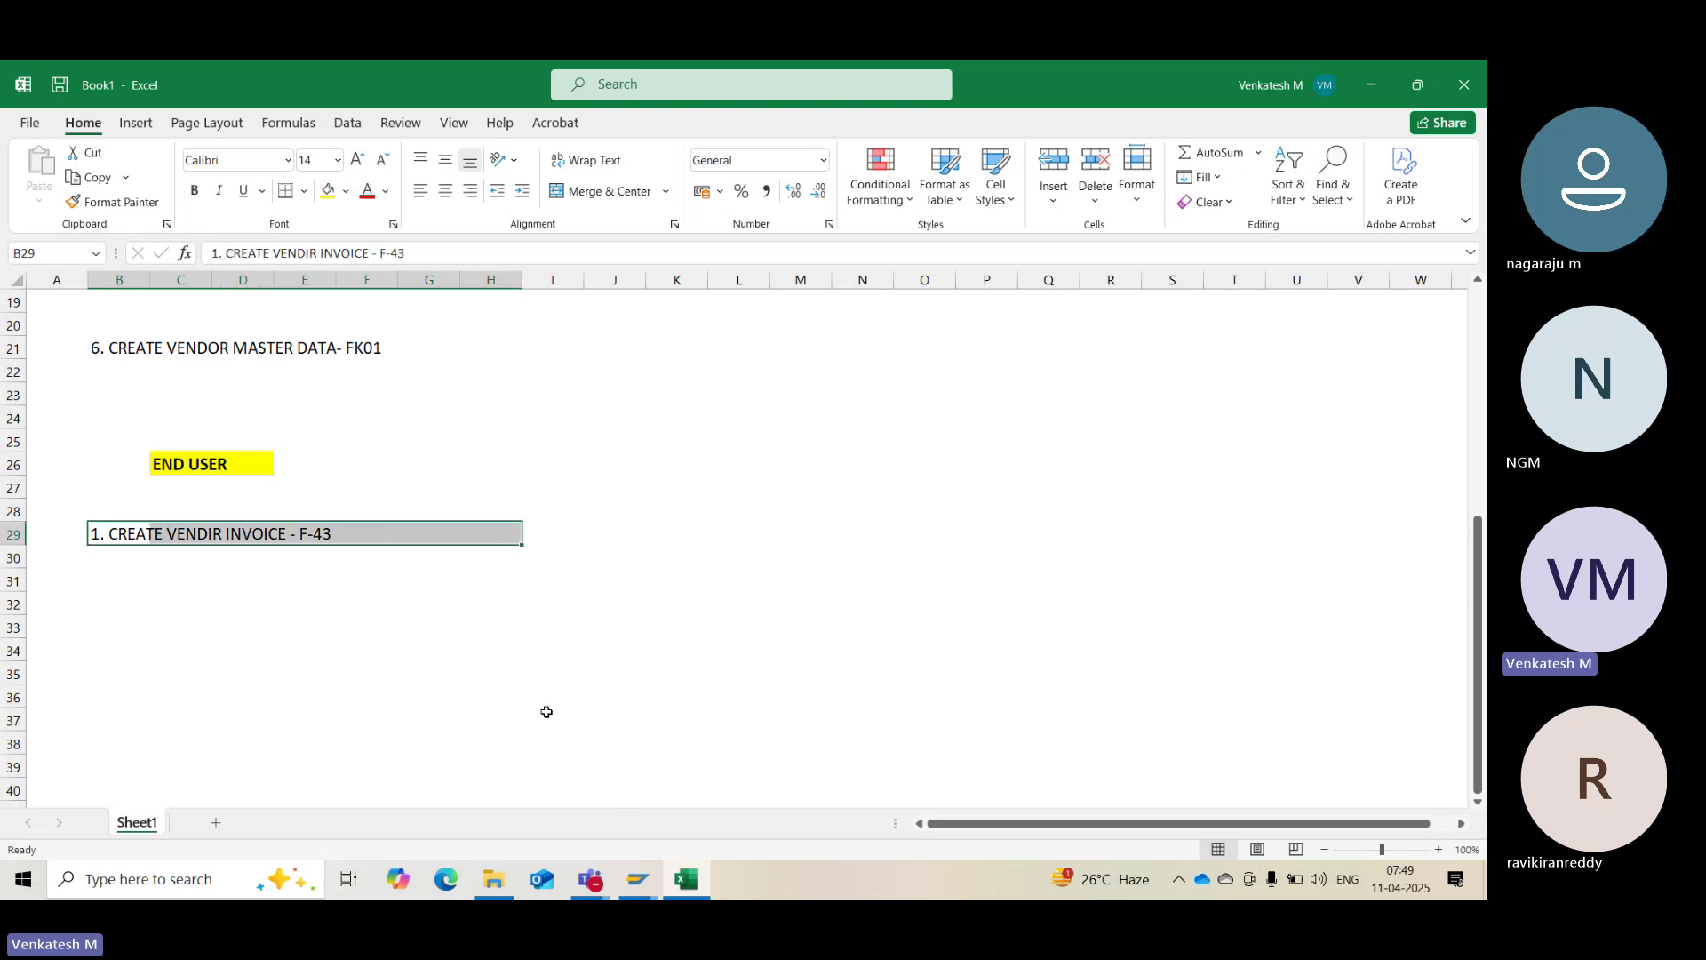
Switch to the SAP session and start a new vendor invoice entry with transaction F-43
left_click(638, 878)
left_click(705, 786)
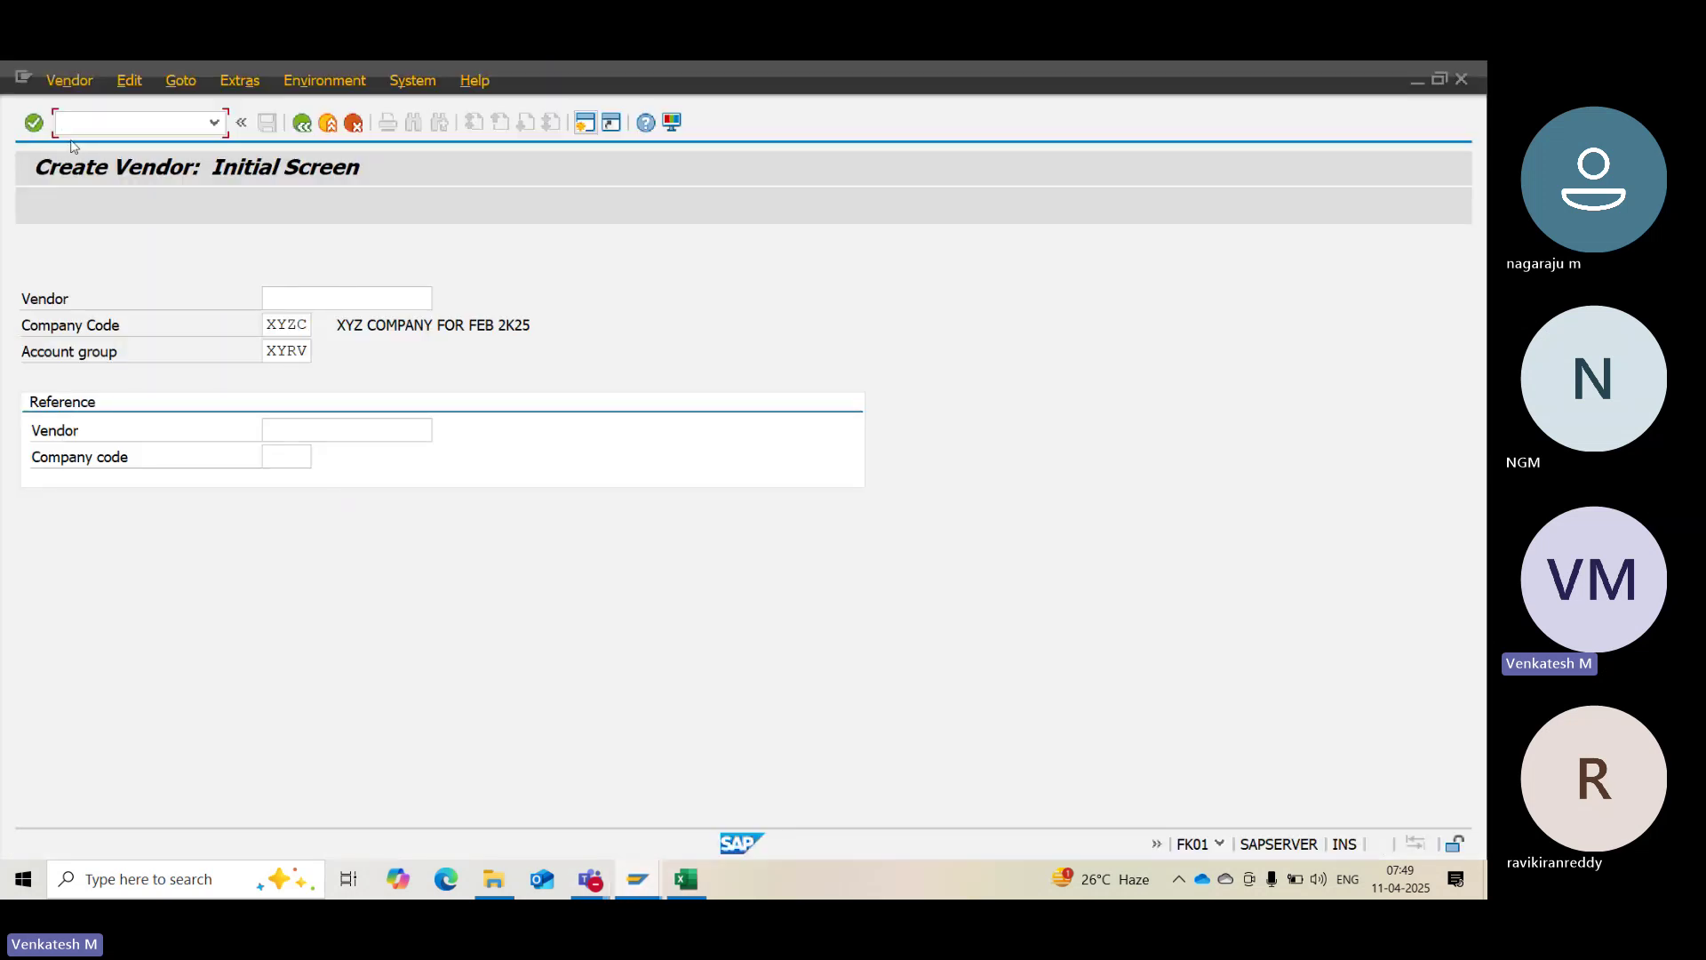
type("NF")
type("-41")
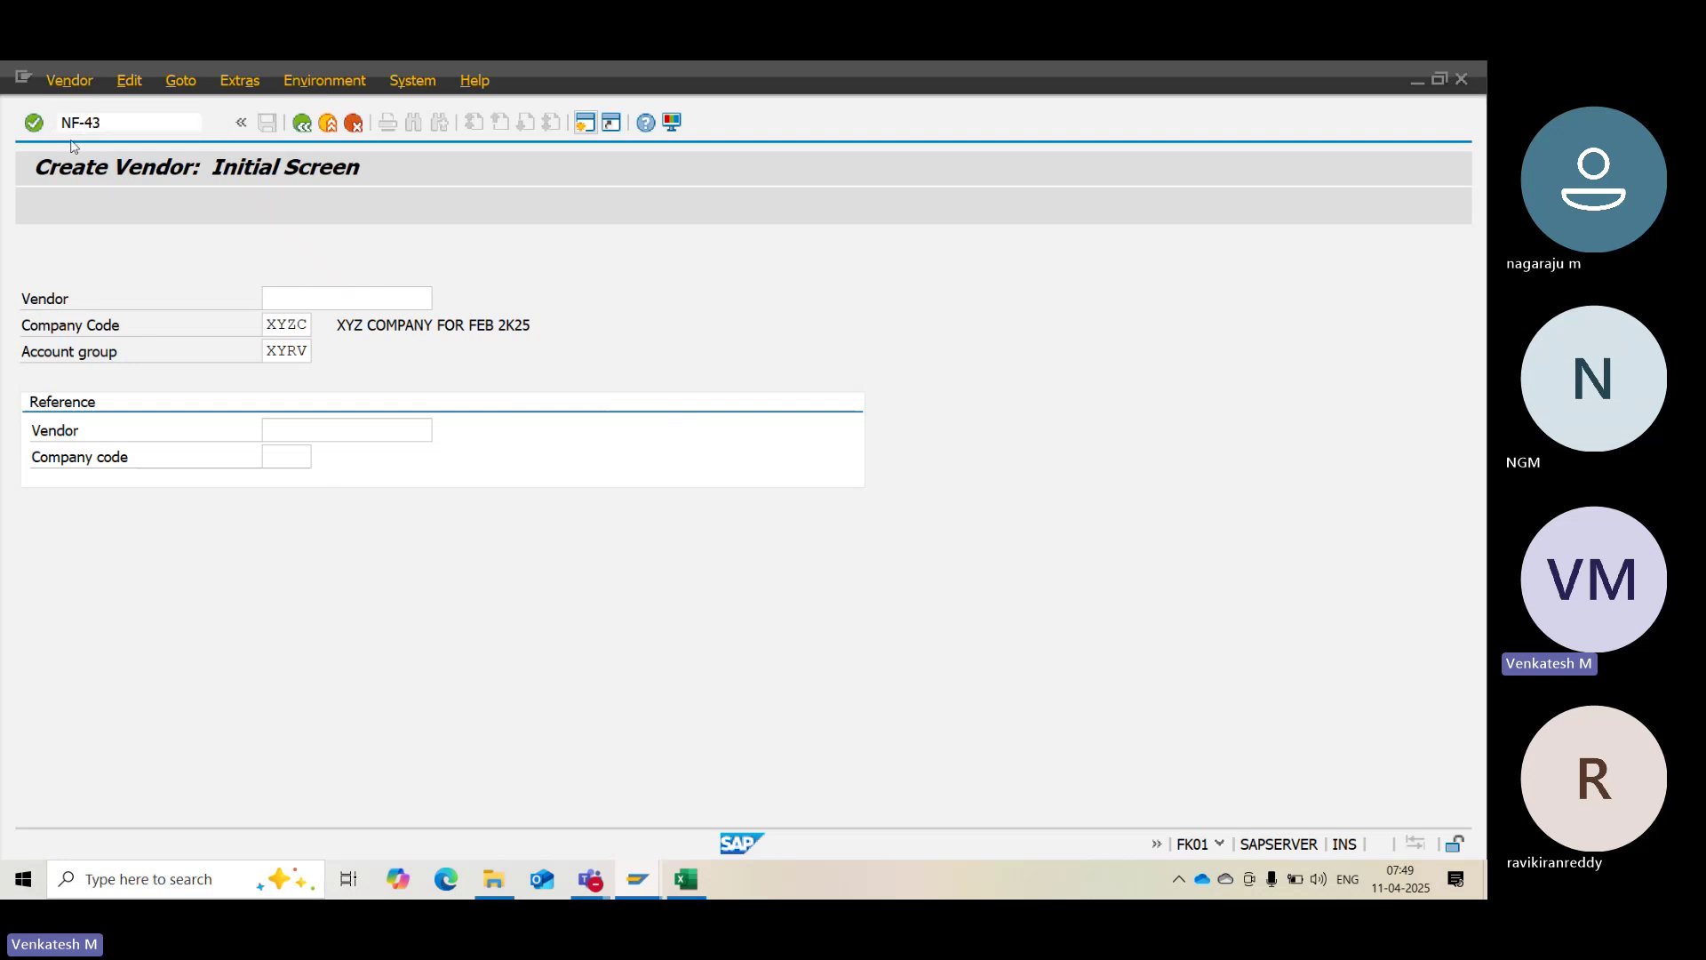
key("Return")
left_click(148, 116)
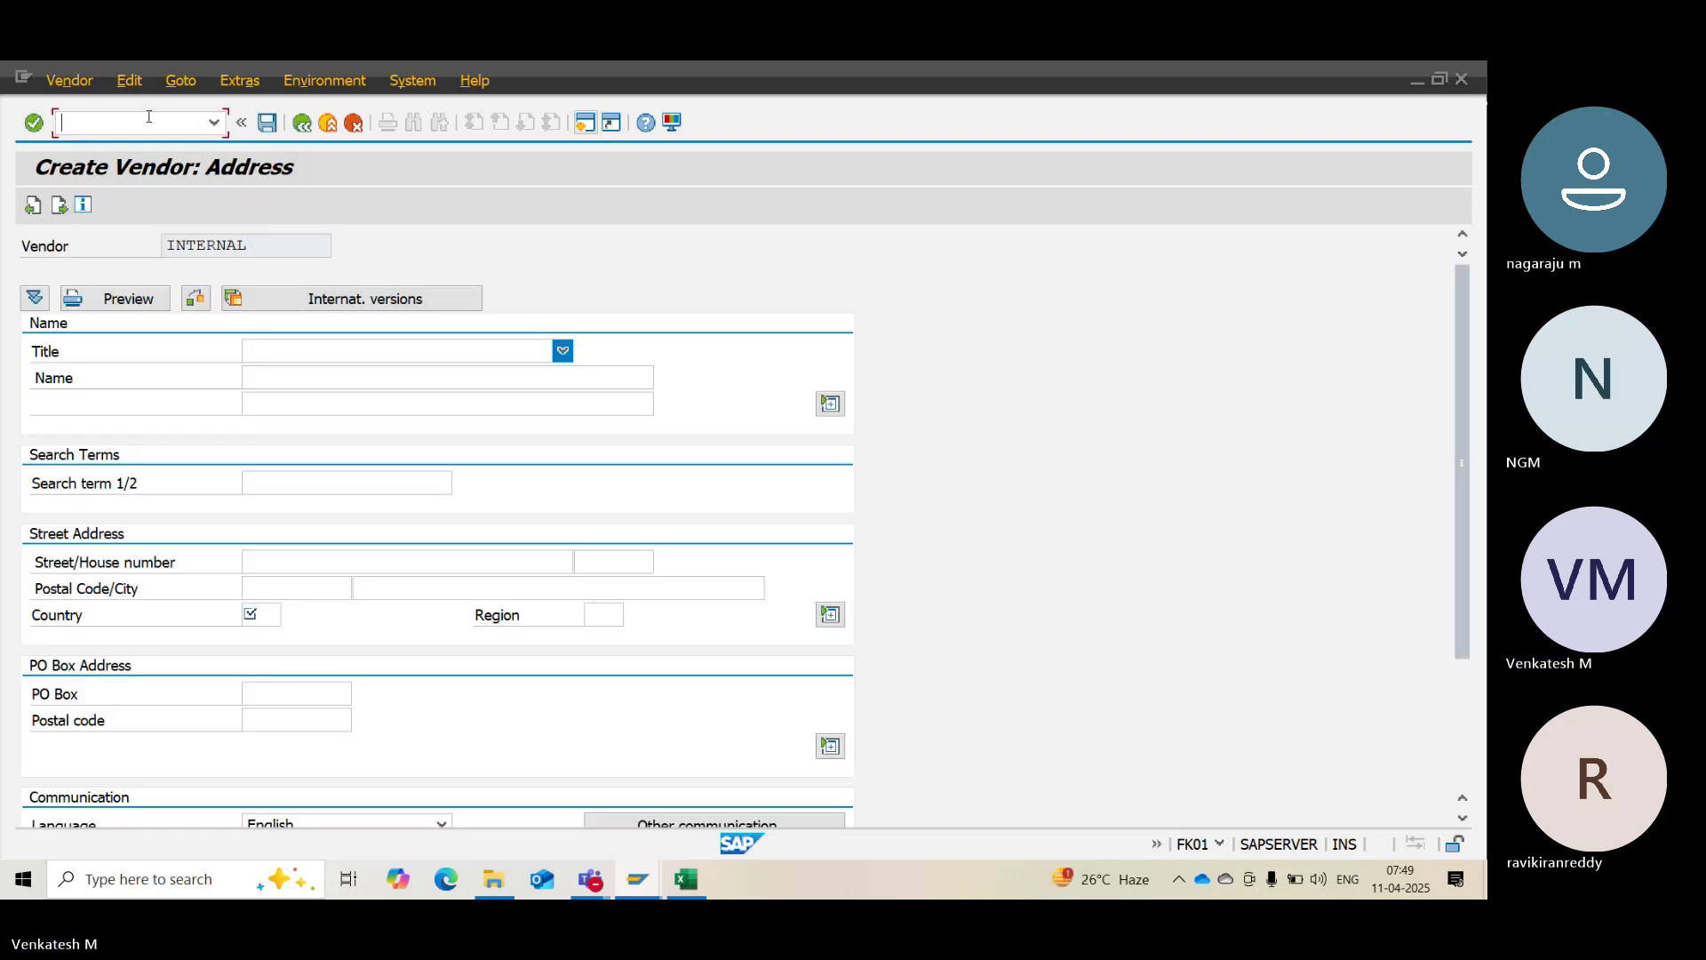
type("/NF-43")
key("Return")
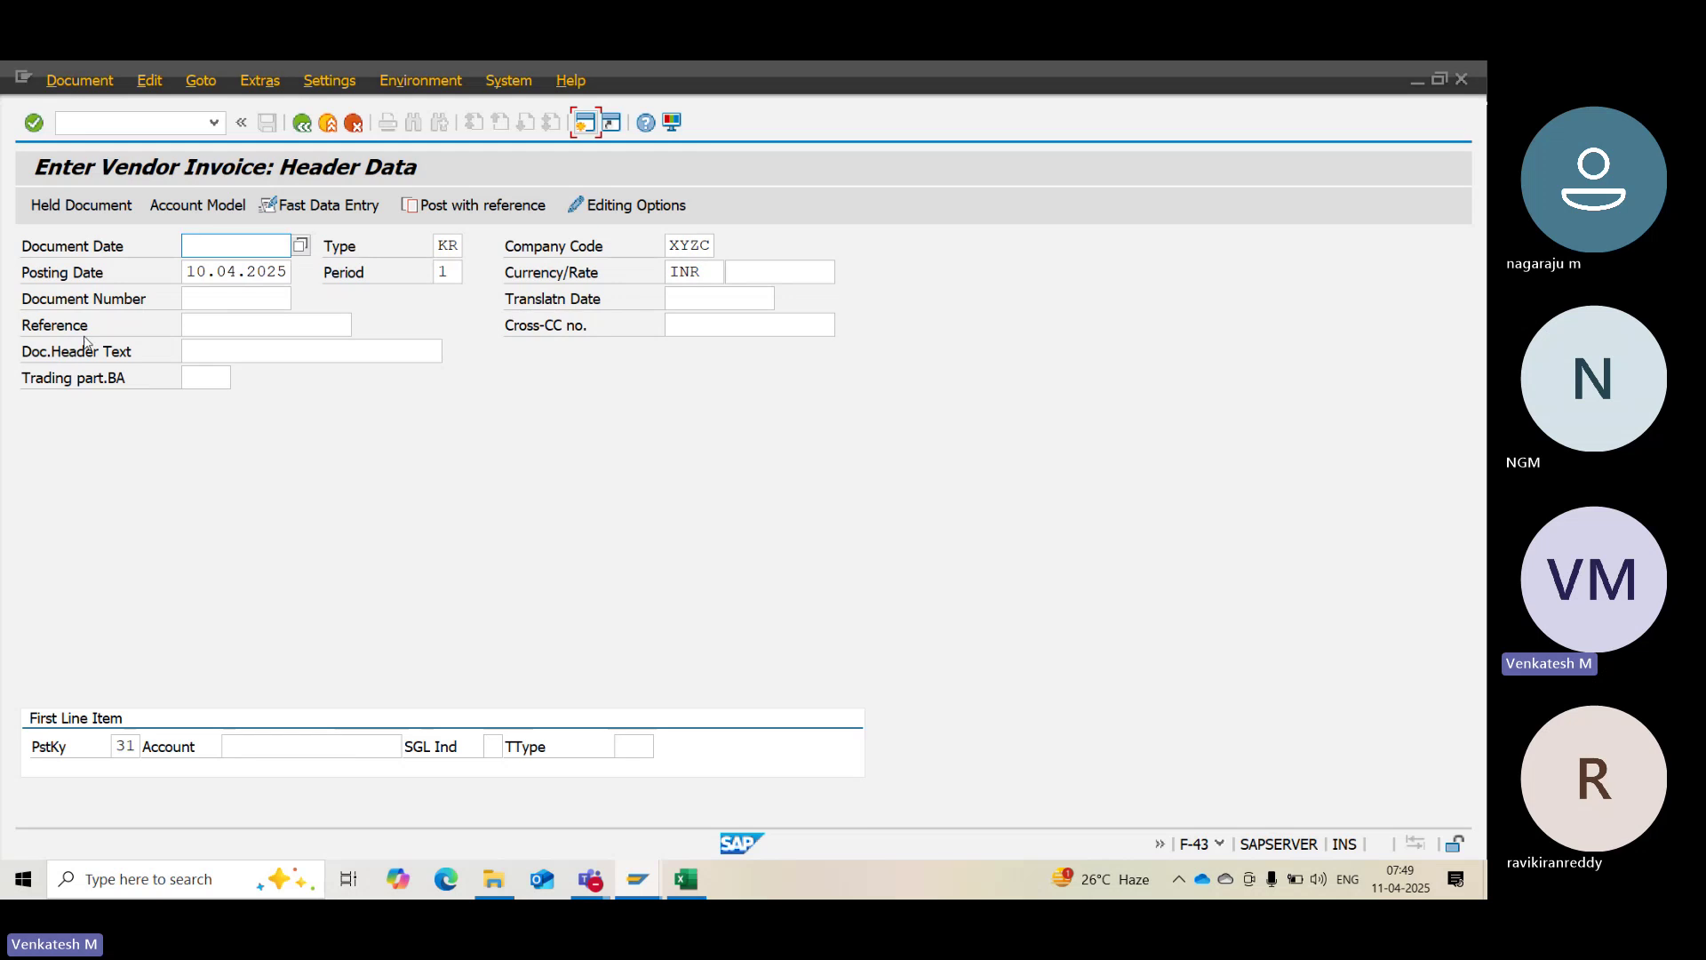
Set the document date to 10.04.2025 and review the invoice's document type, currency and posting key
key("F4")
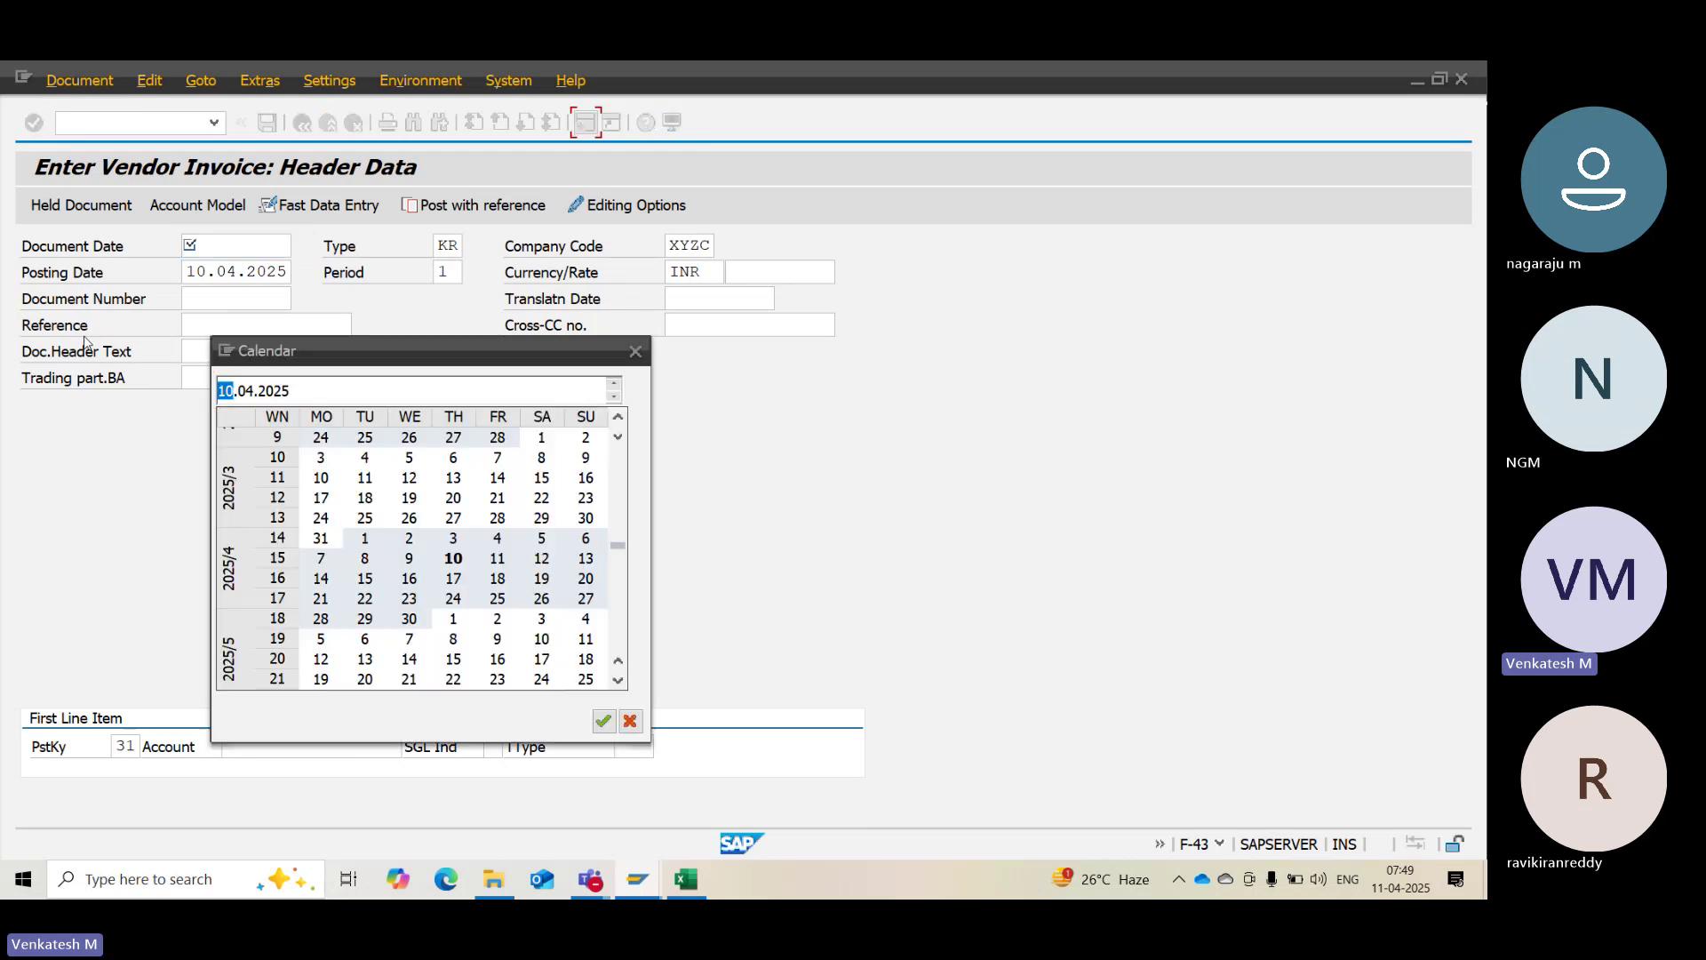
key("Return")
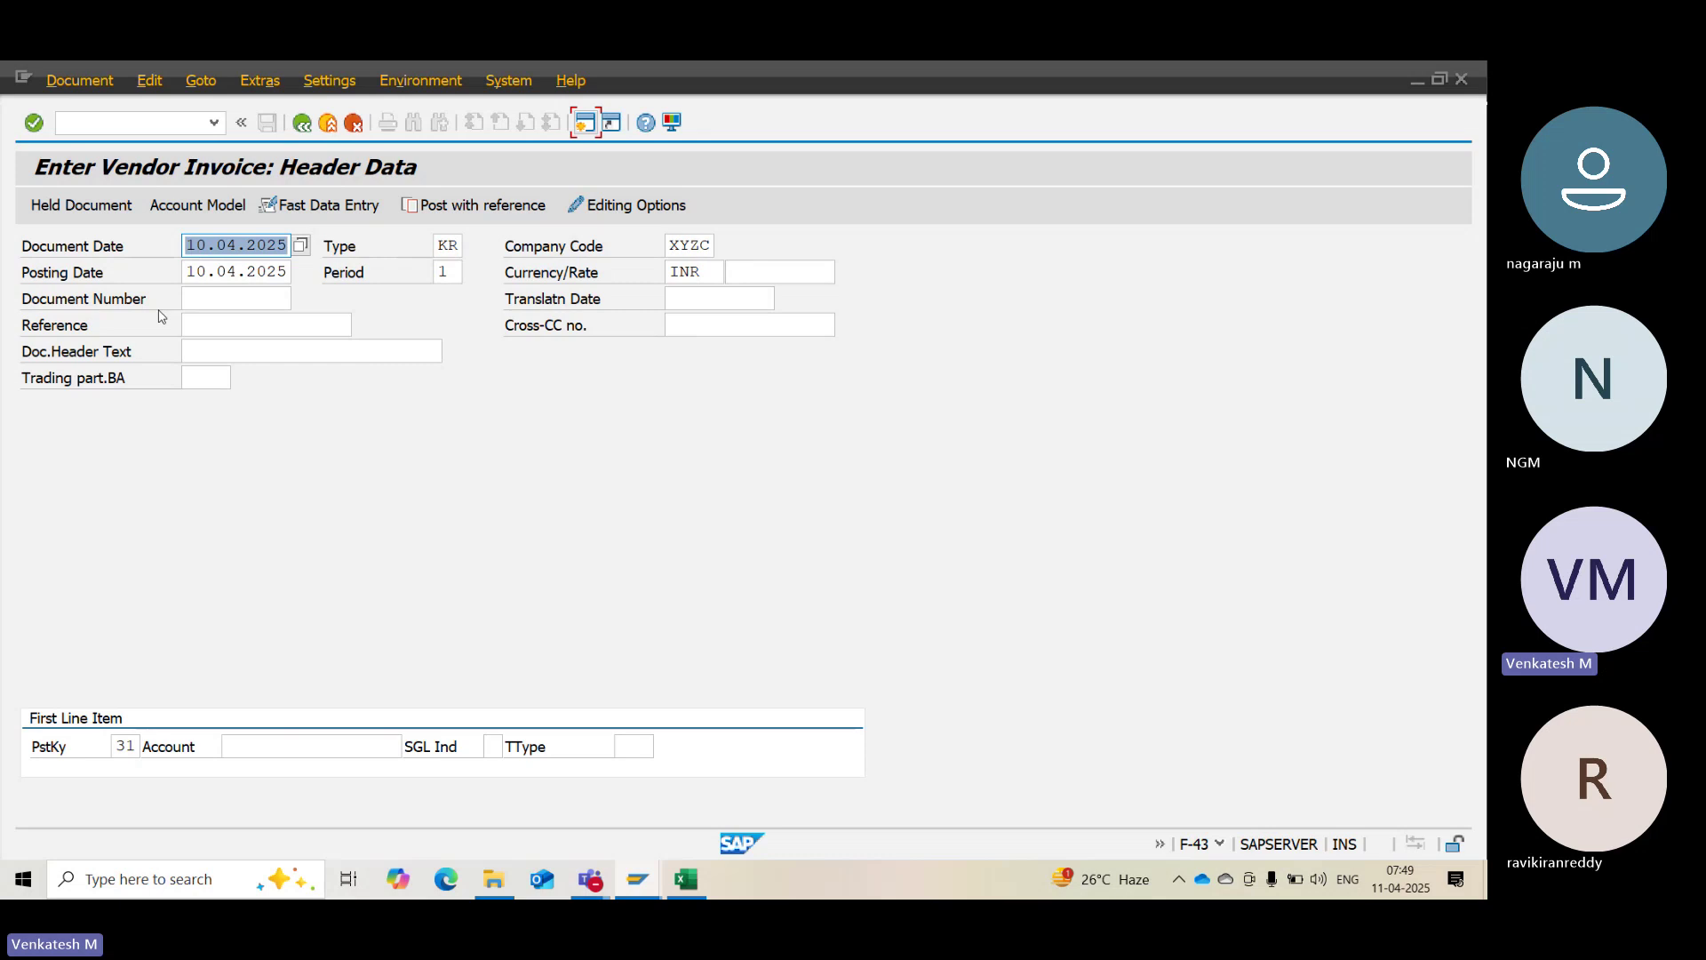
left_click(439, 252)
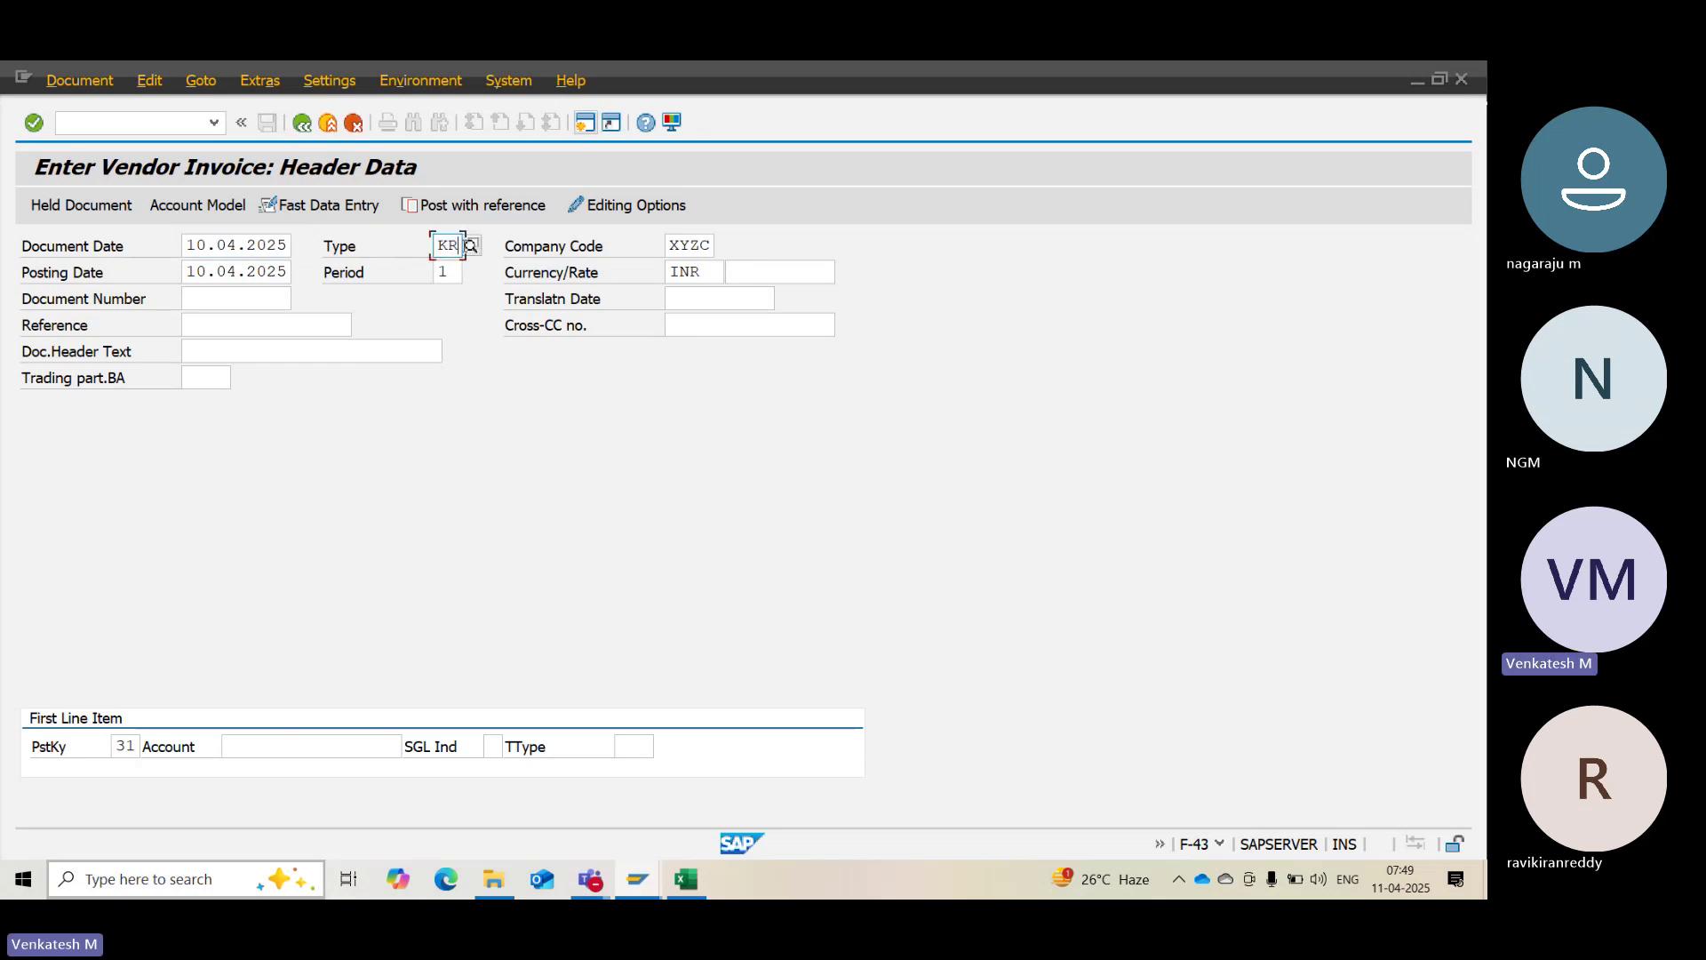
left_click(472, 246)
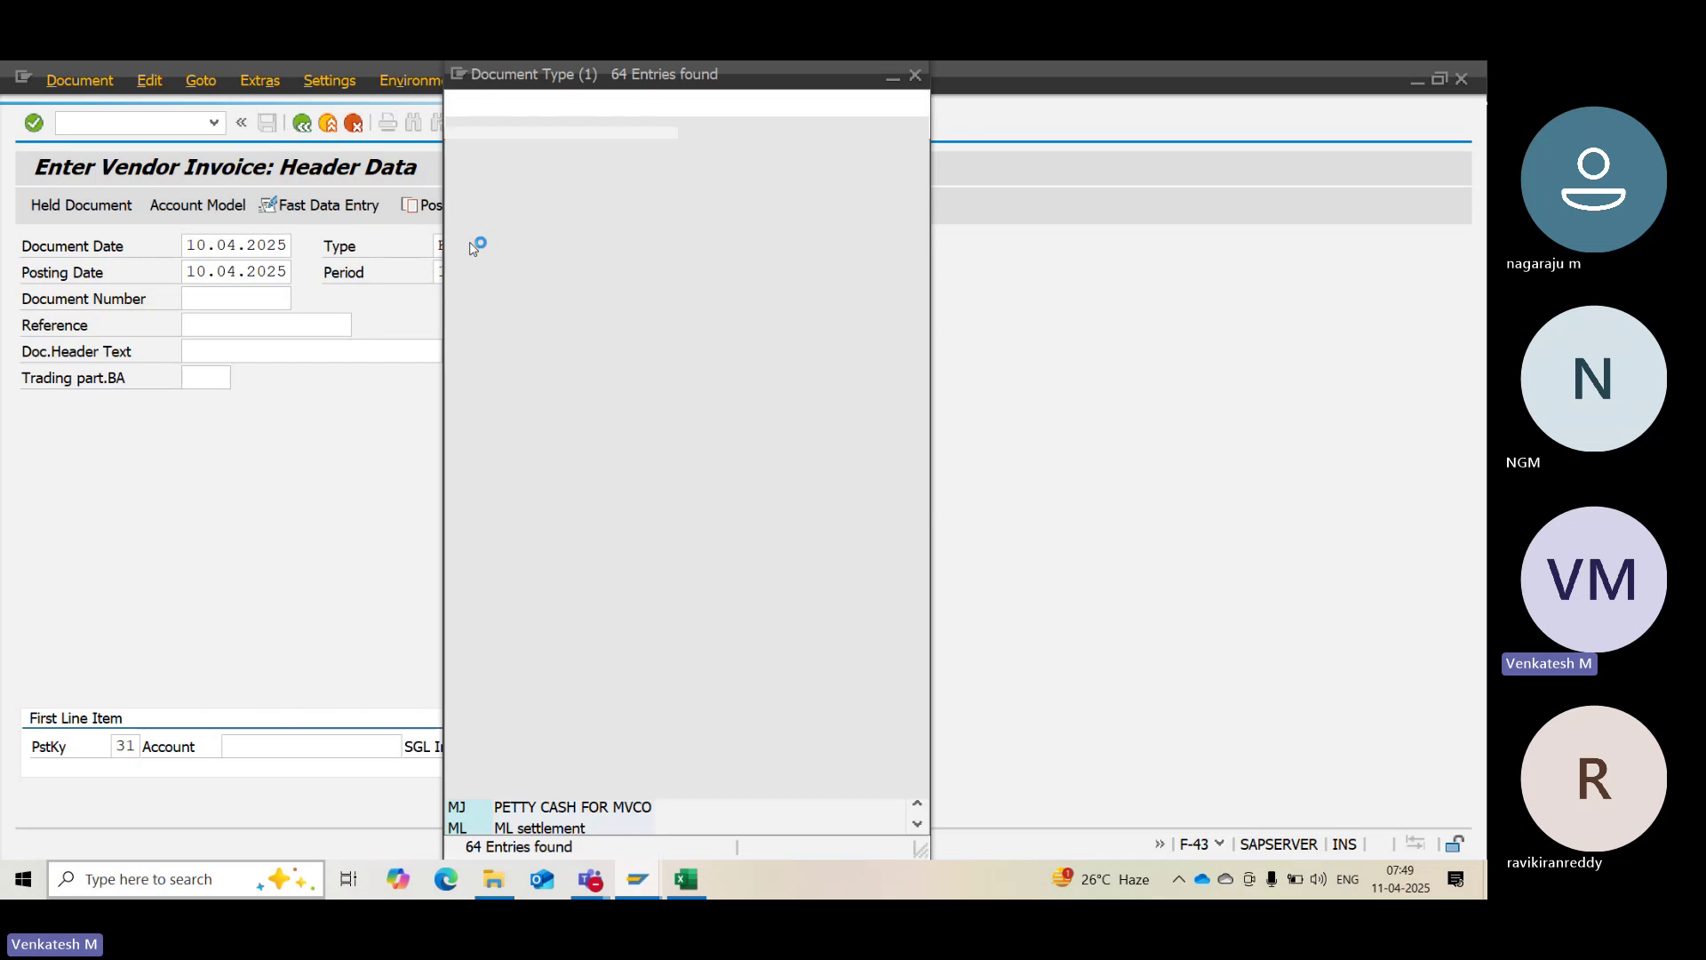
left_click(478, 768)
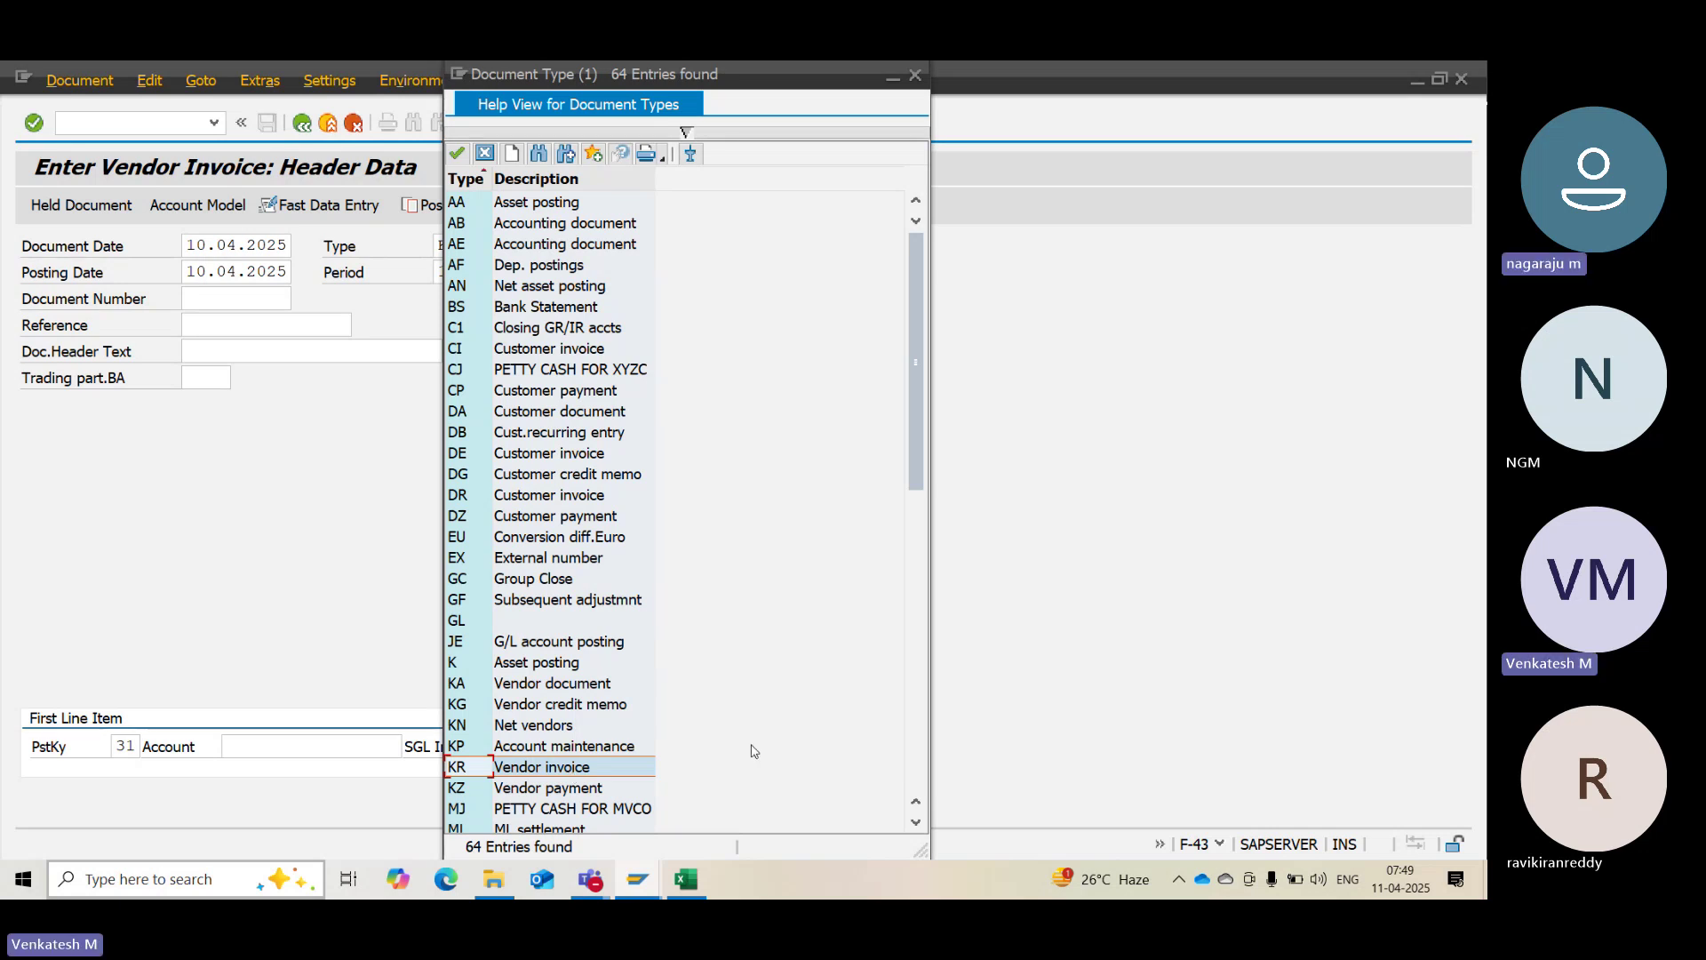
left_click(916, 75)
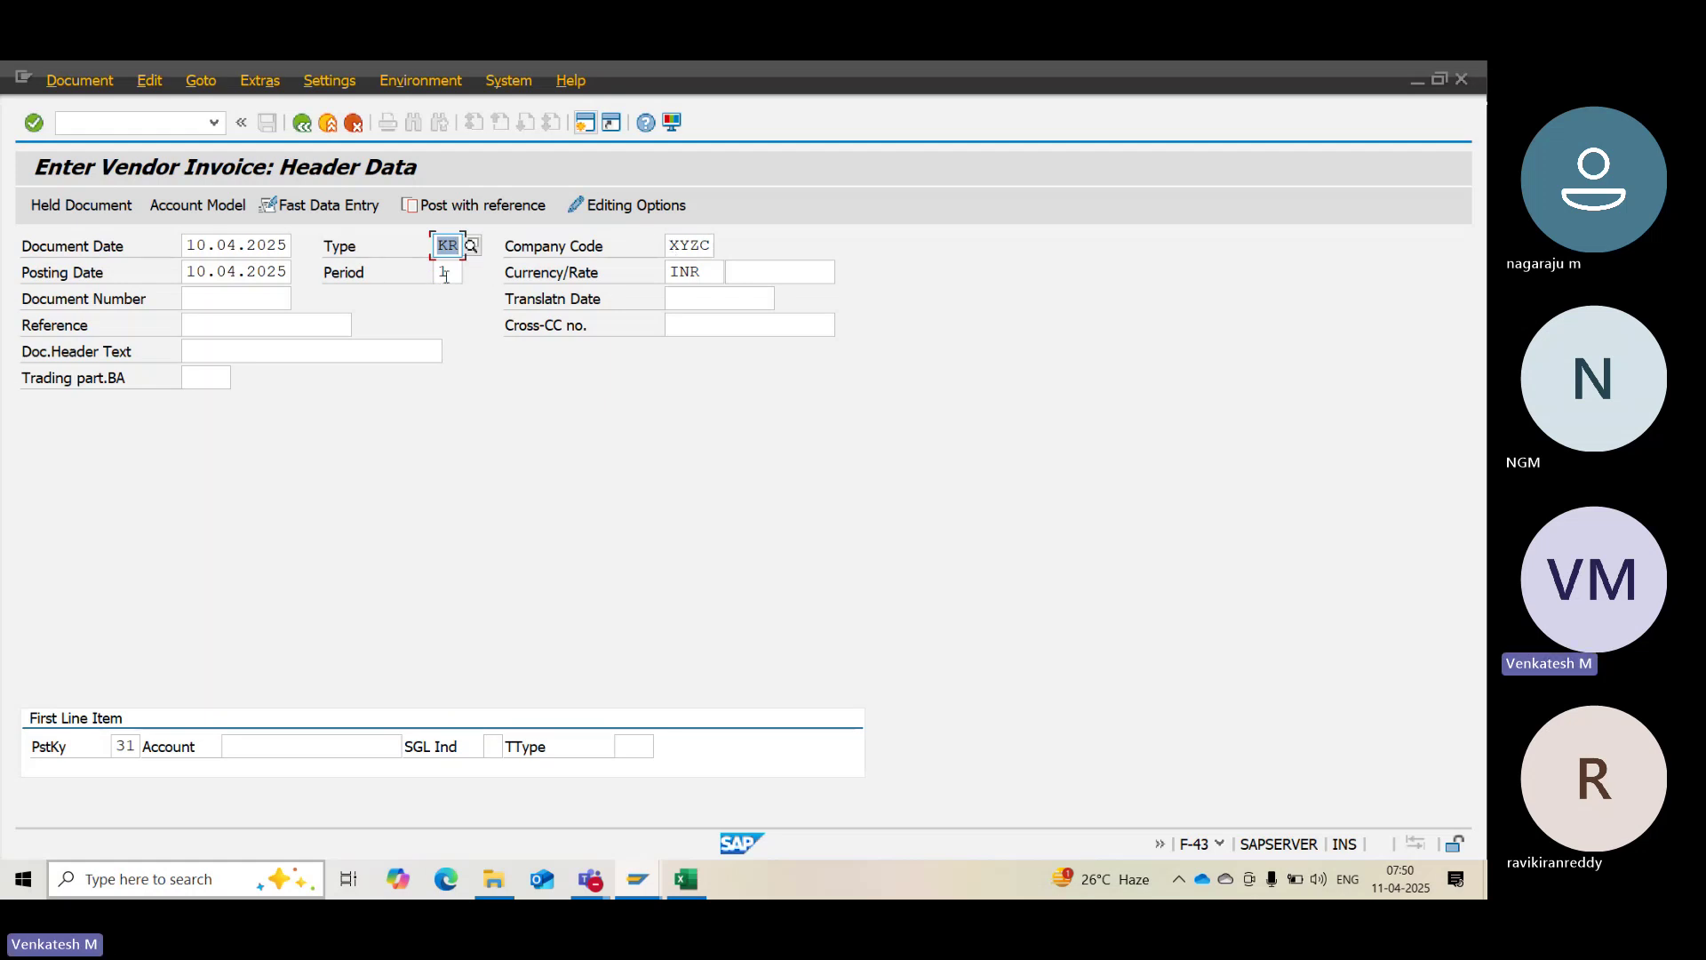
left_click_drag(700, 272, 611, 265)
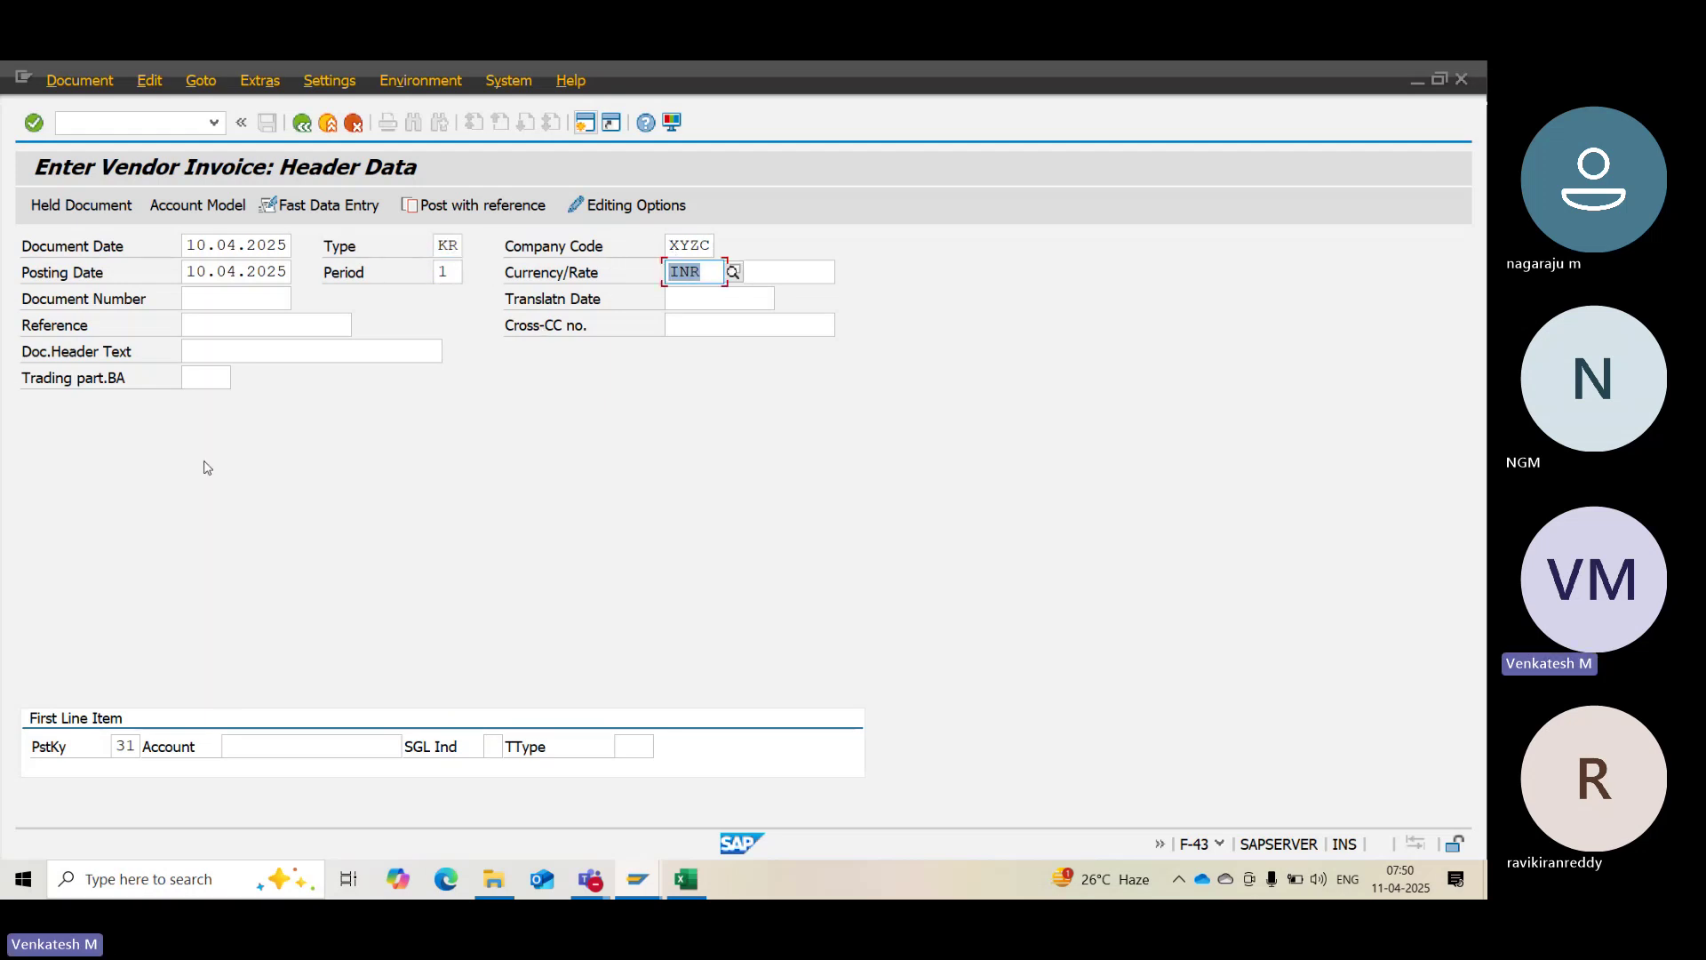
left_click(69, 751)
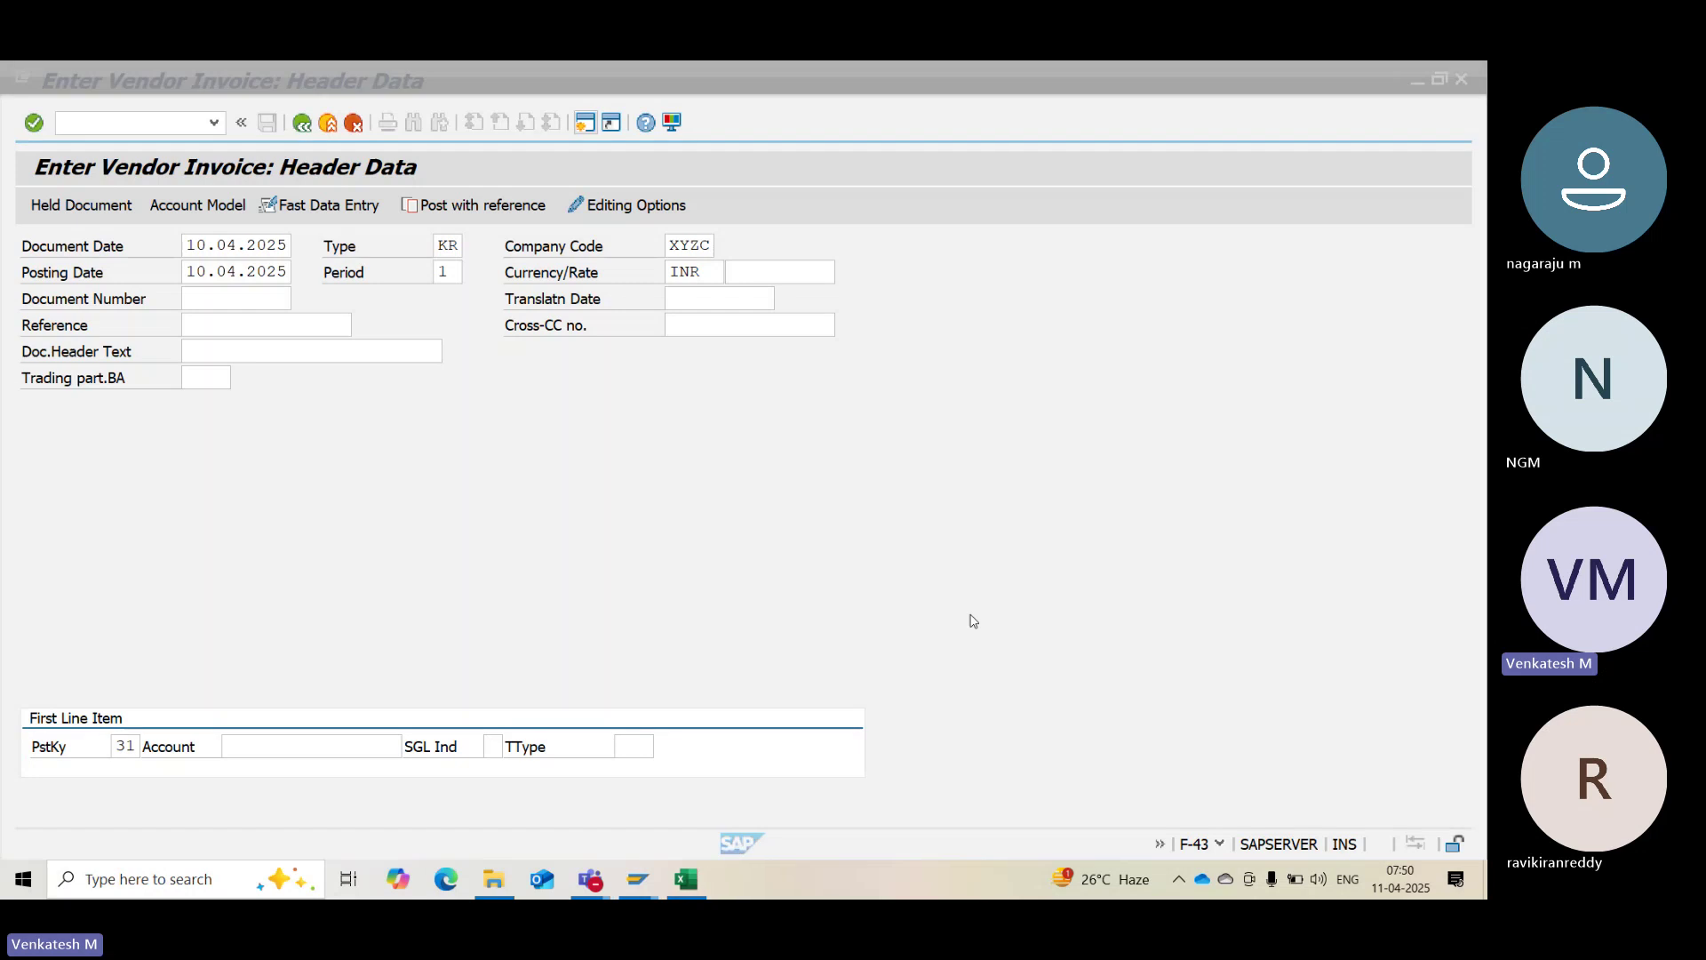
Switch to the Excel notes and write the journal entry "RAW METERIAL A/C............DR" in N29 and "TO VENDOR A/C." in N30
left_click(686, 880)
left_click(775, 549)
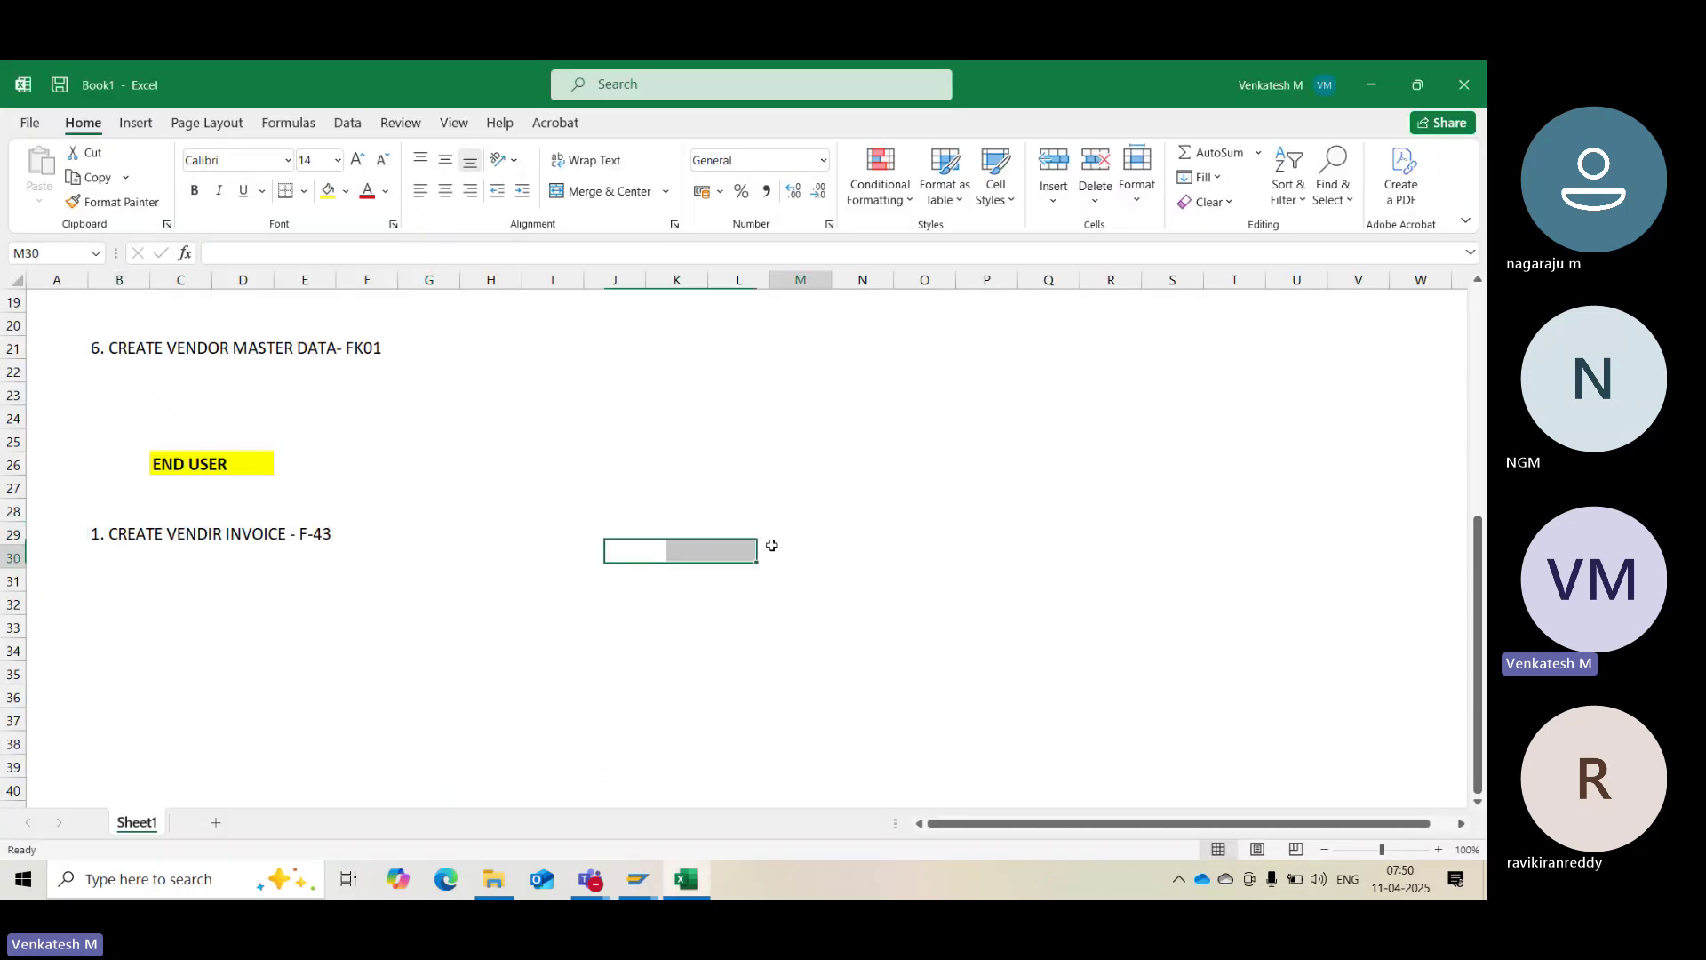
left_click(856, 535)
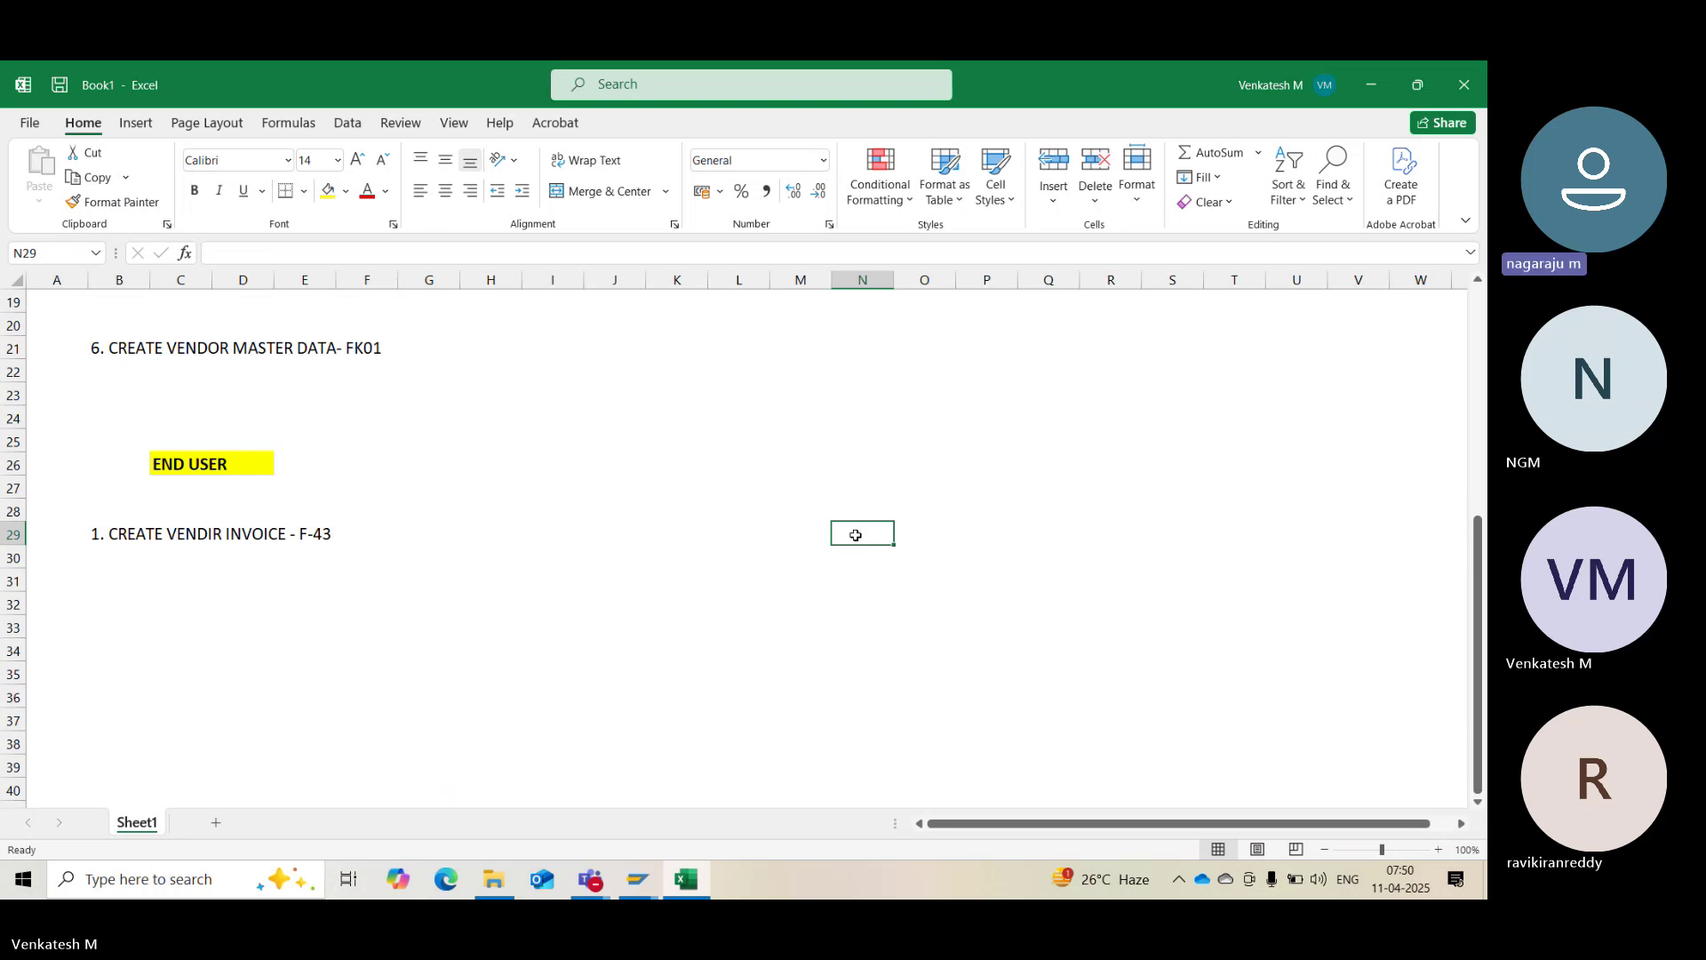
type("RAW ")
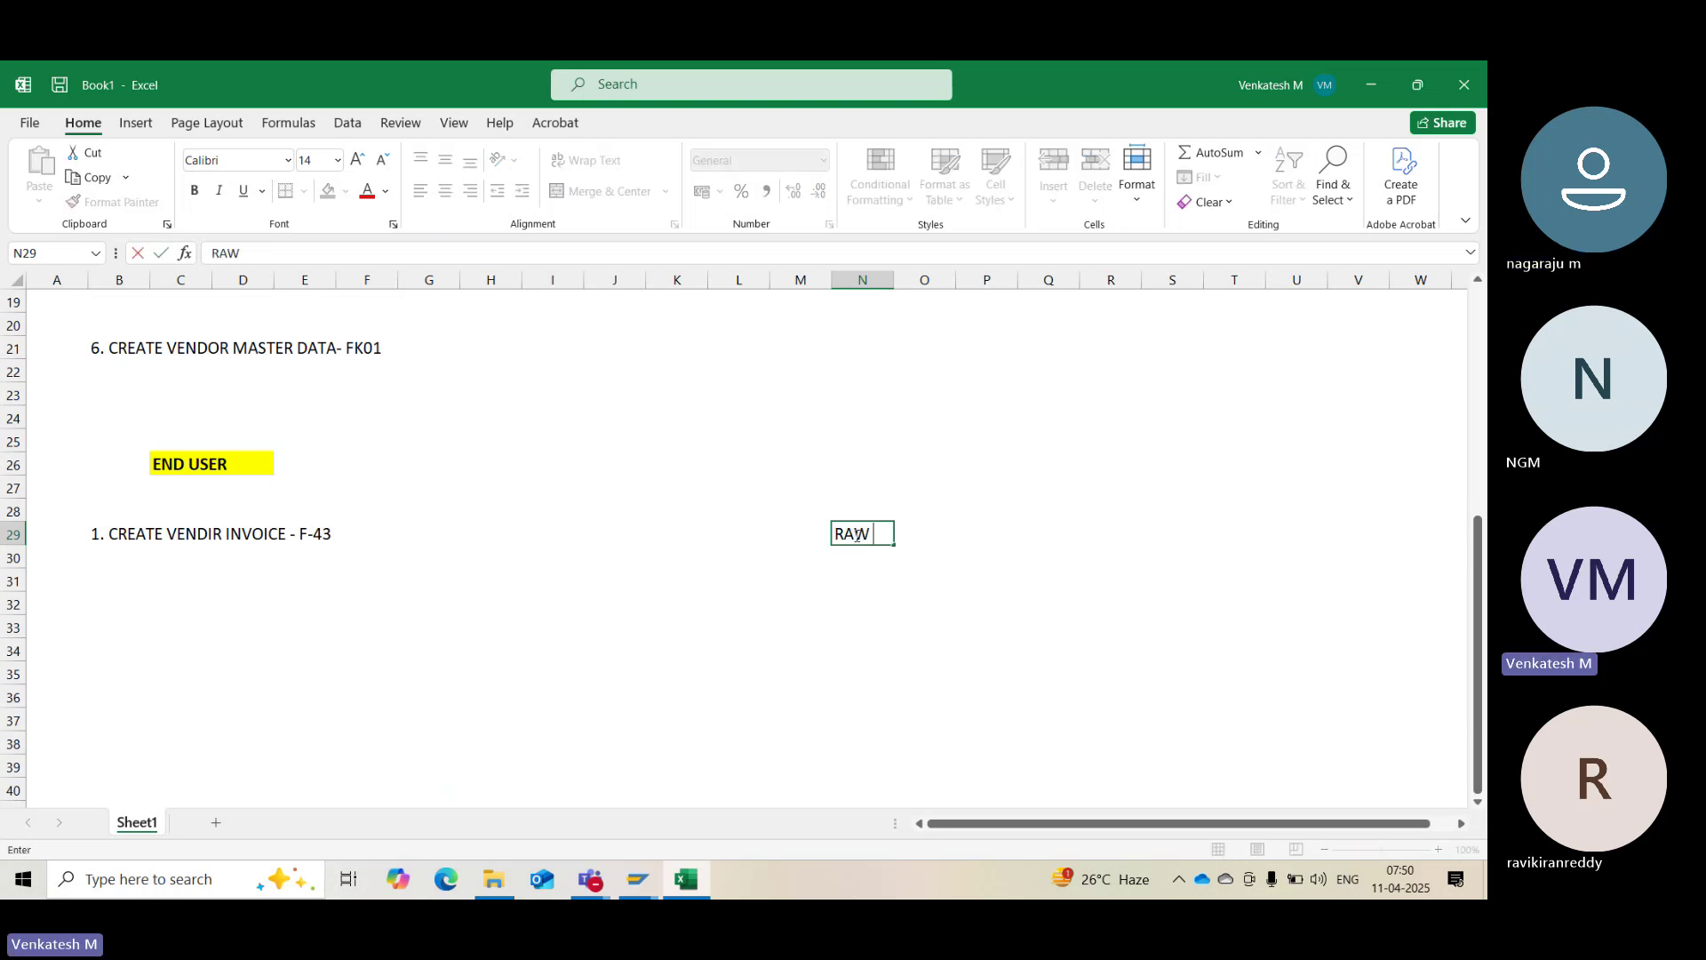
type("ME")
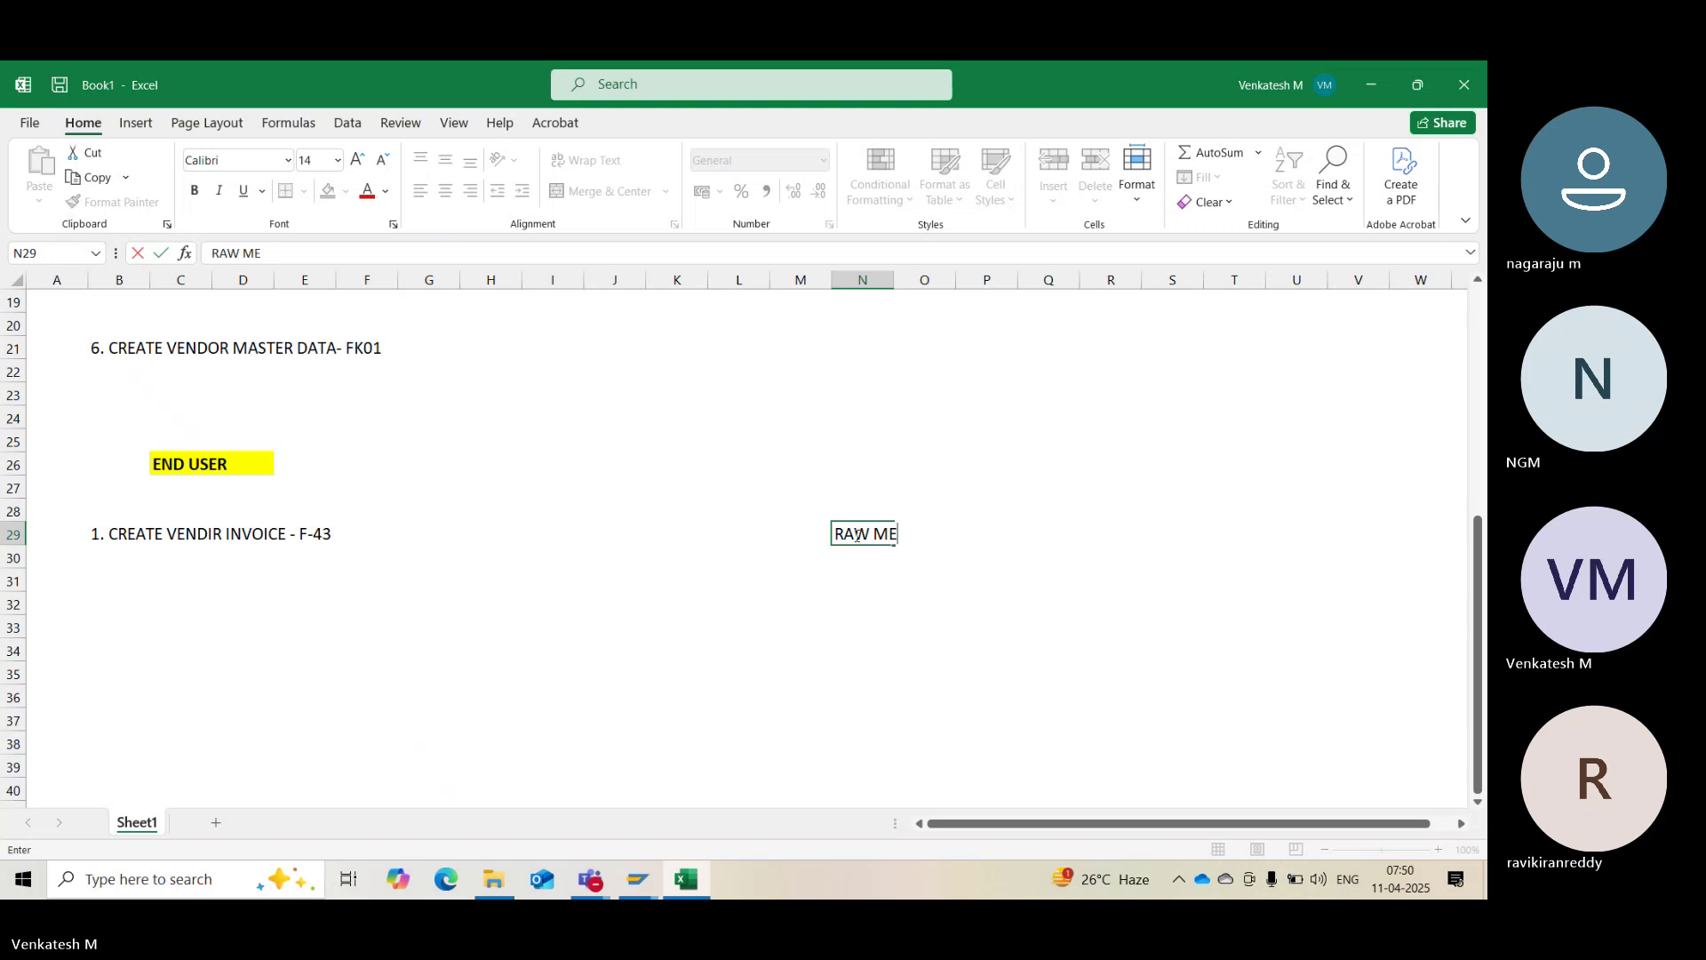
type("TERIAL A/C............DR")
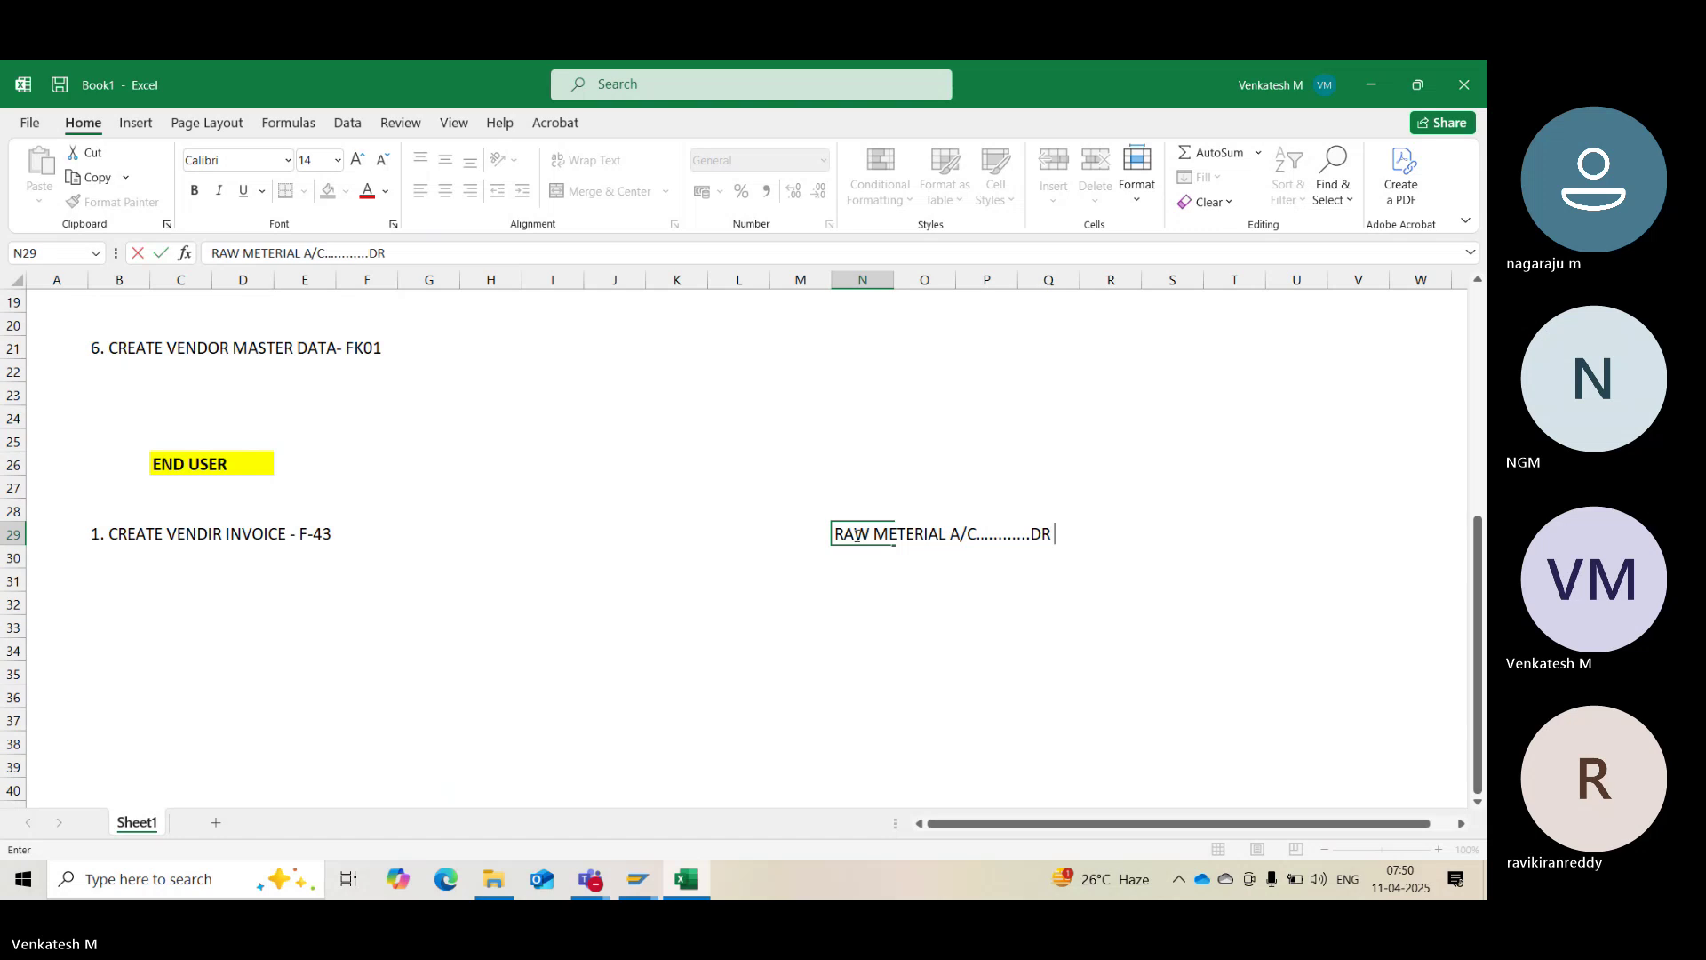
key("Return")
type("TO")
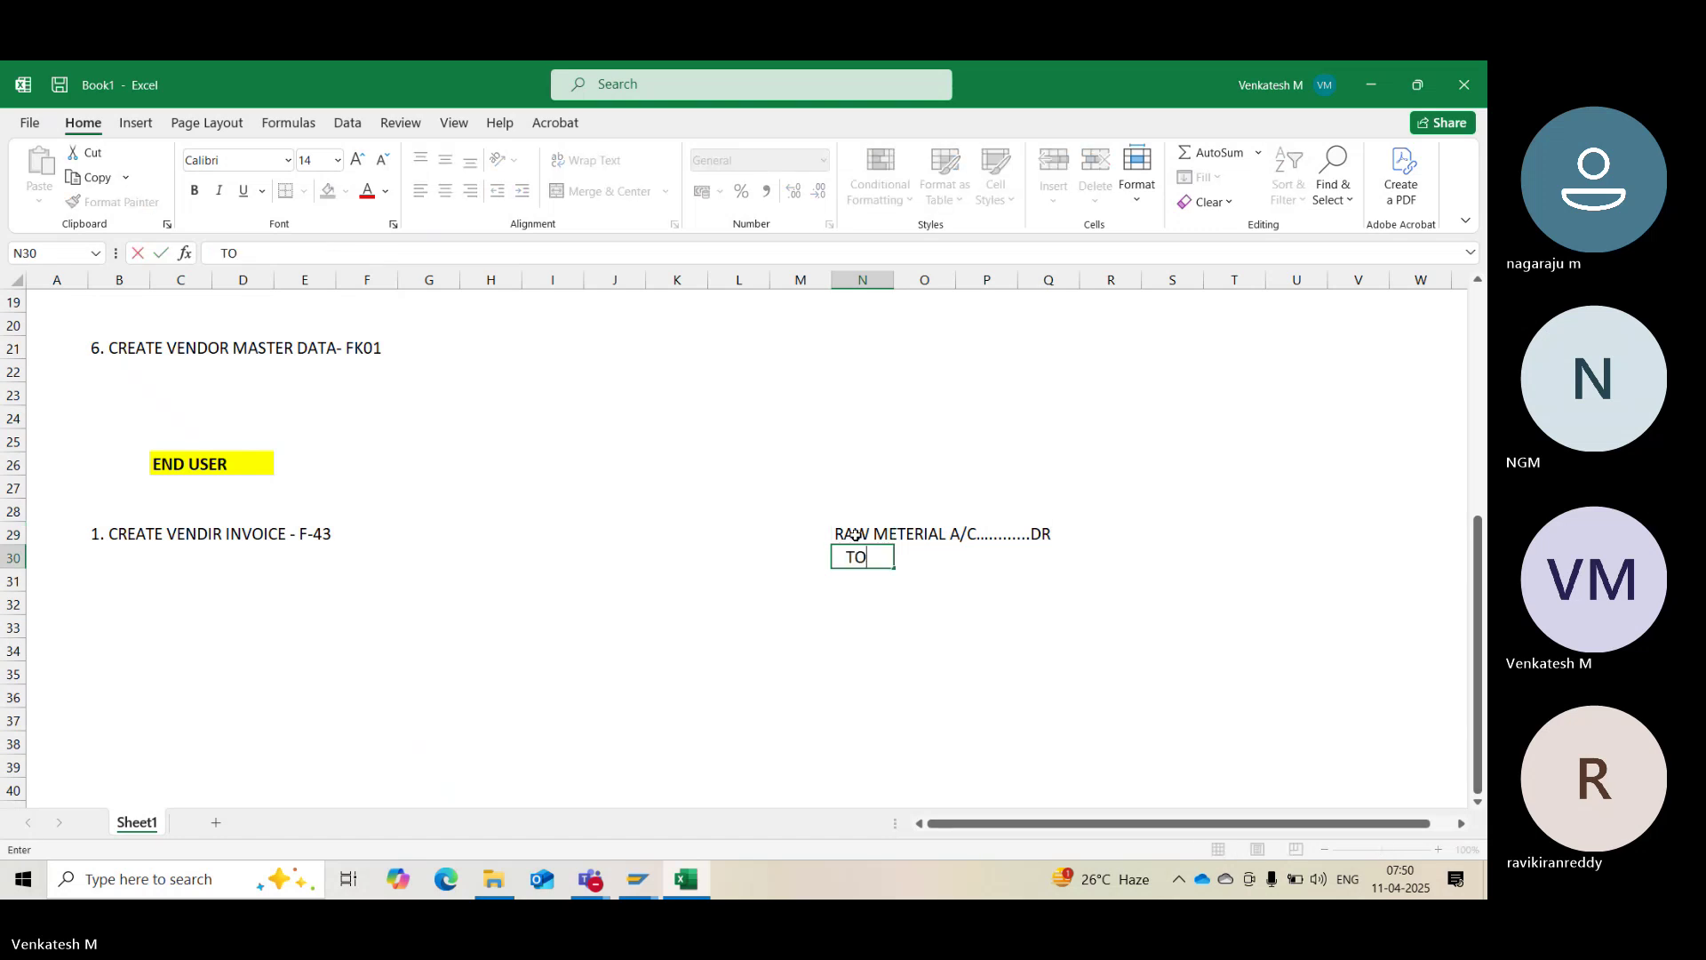
type(" VENDOR A/C.")
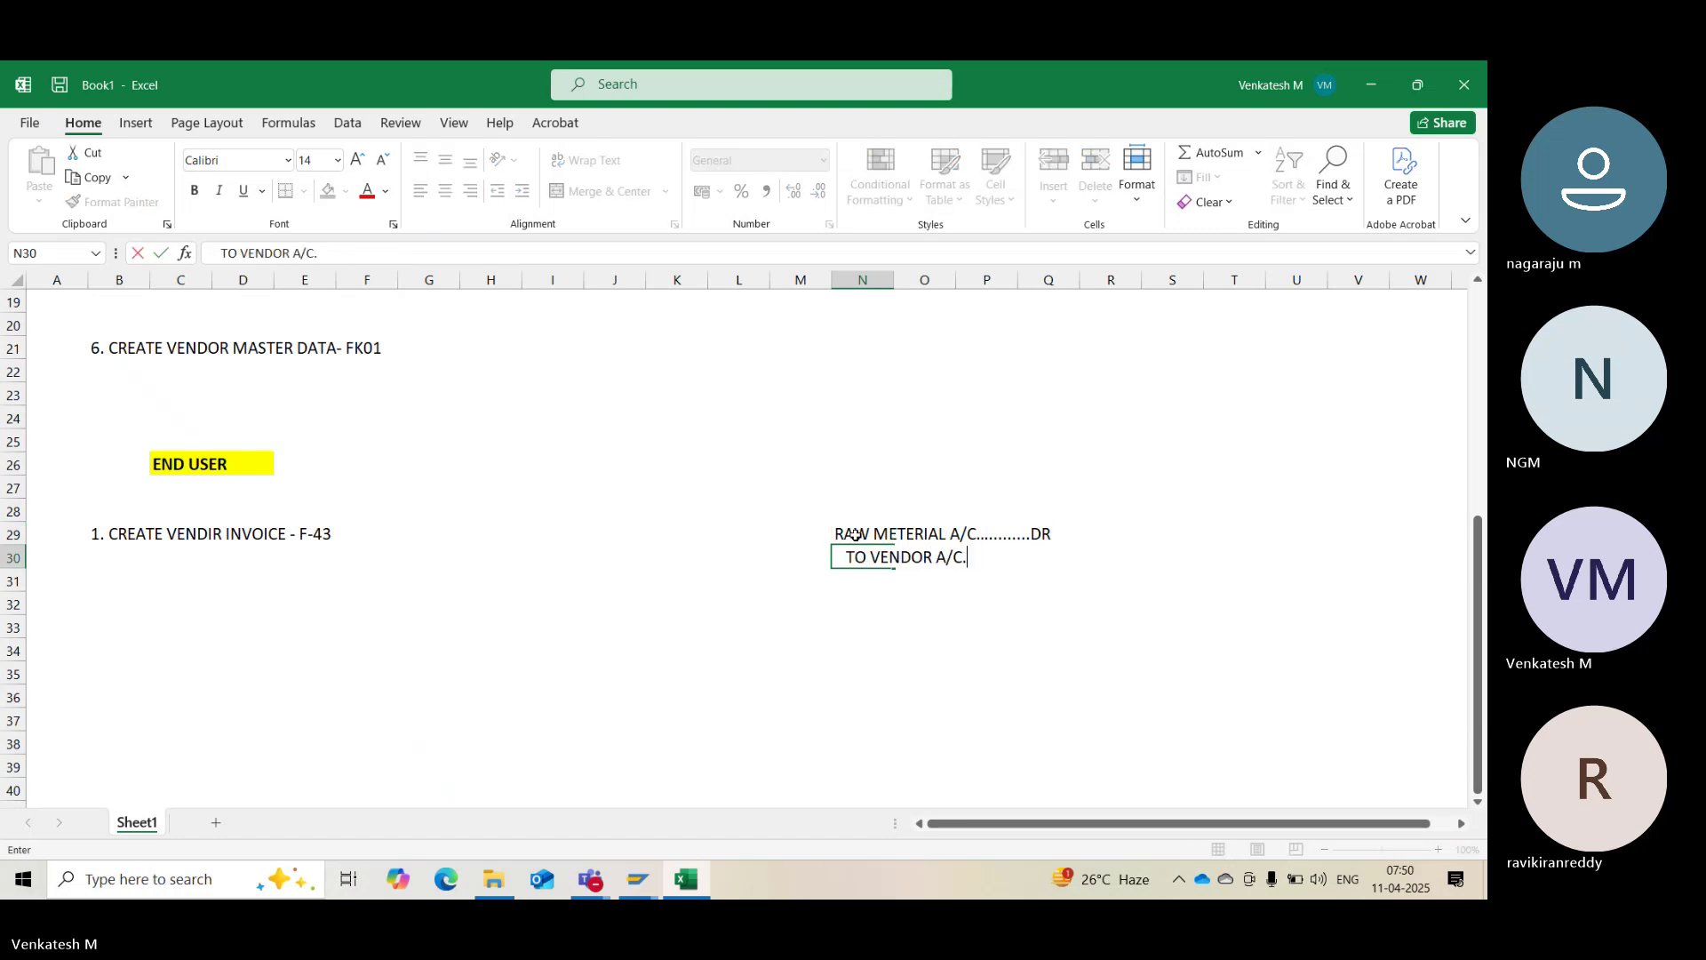
key("Return")
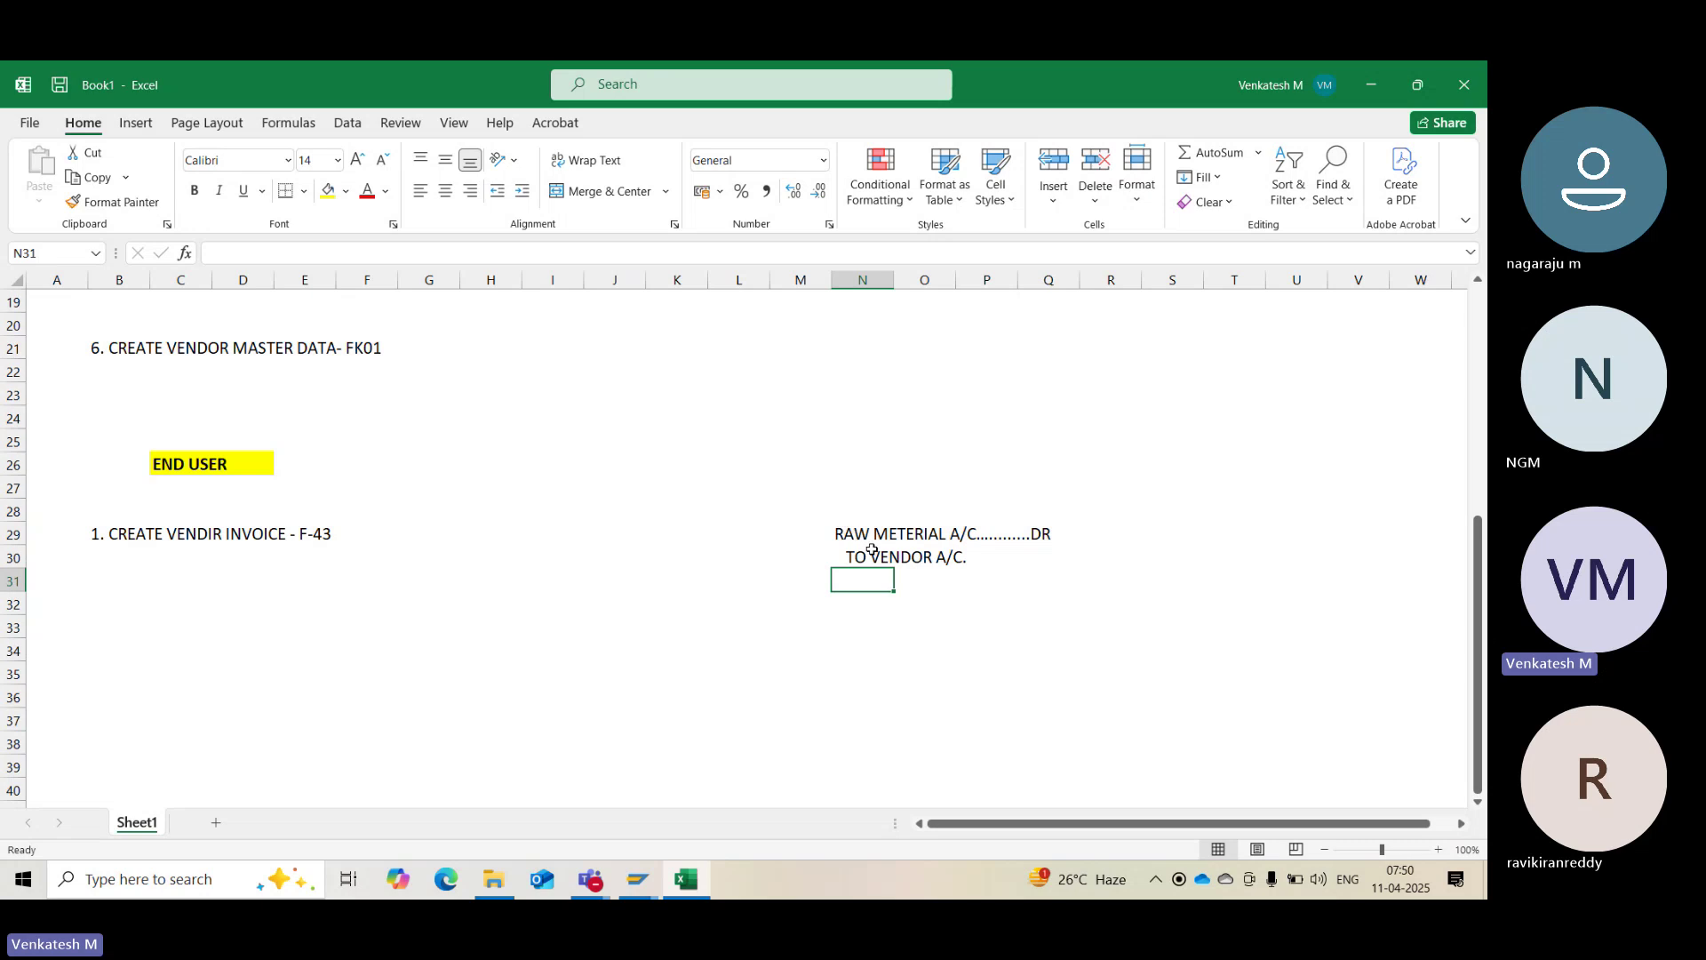
left_click_drag(838, 536, 1145, 593)
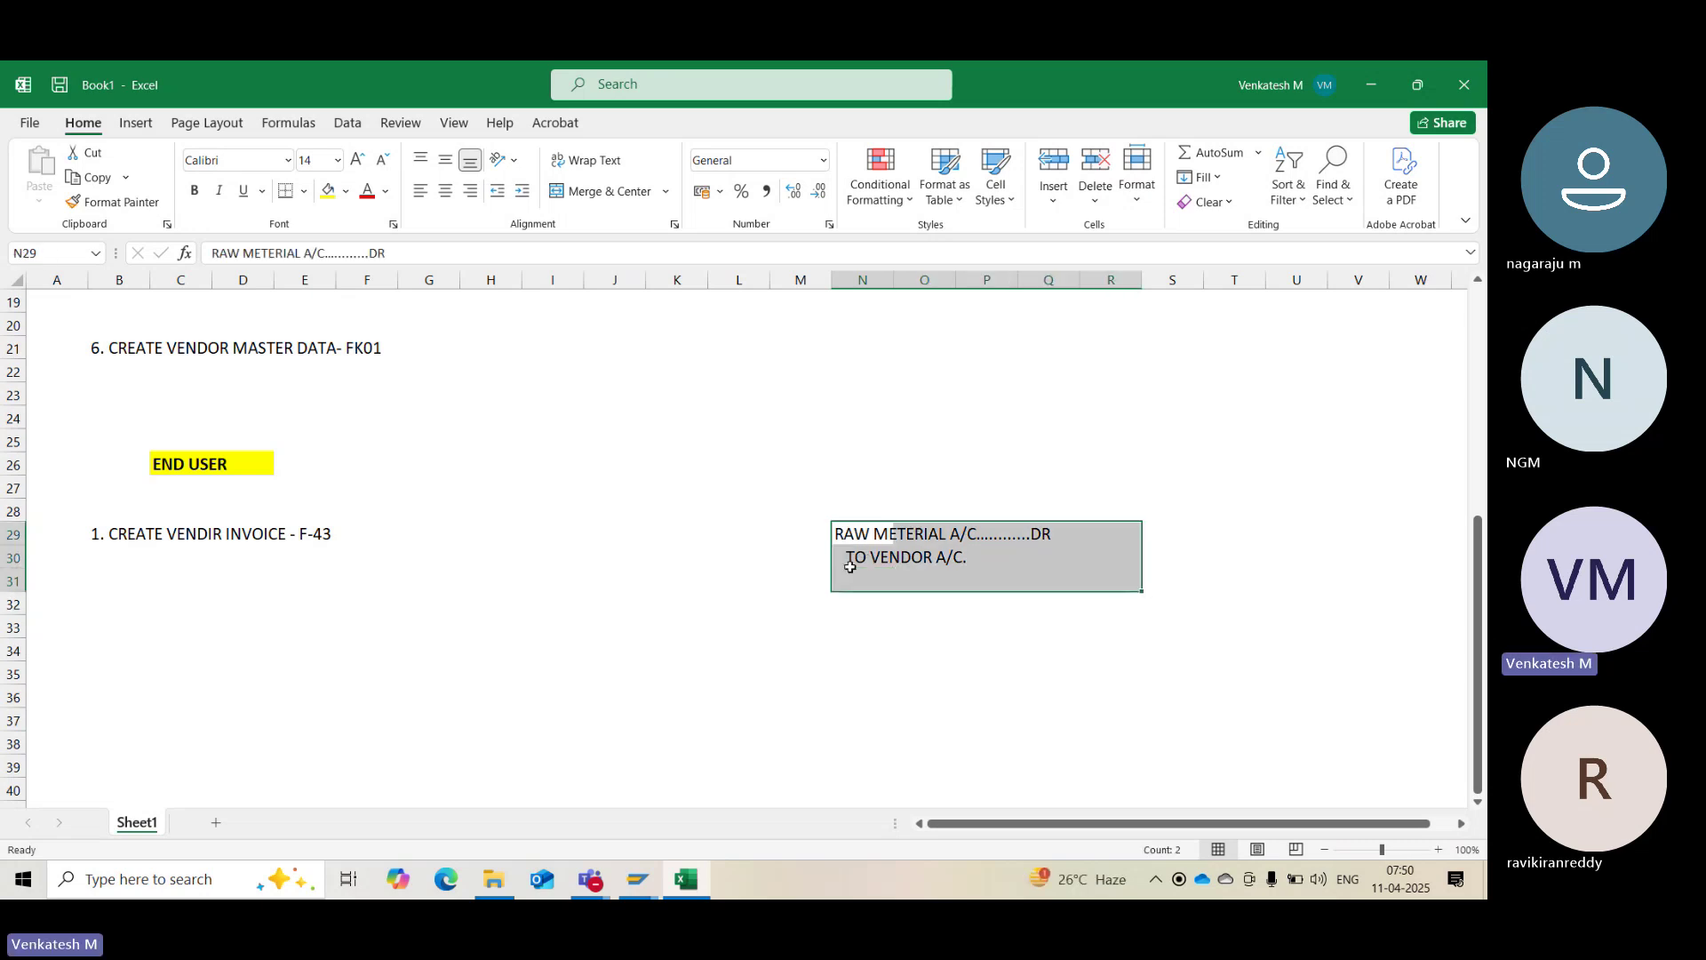
left_click_drag(853, 560, 993, 576)
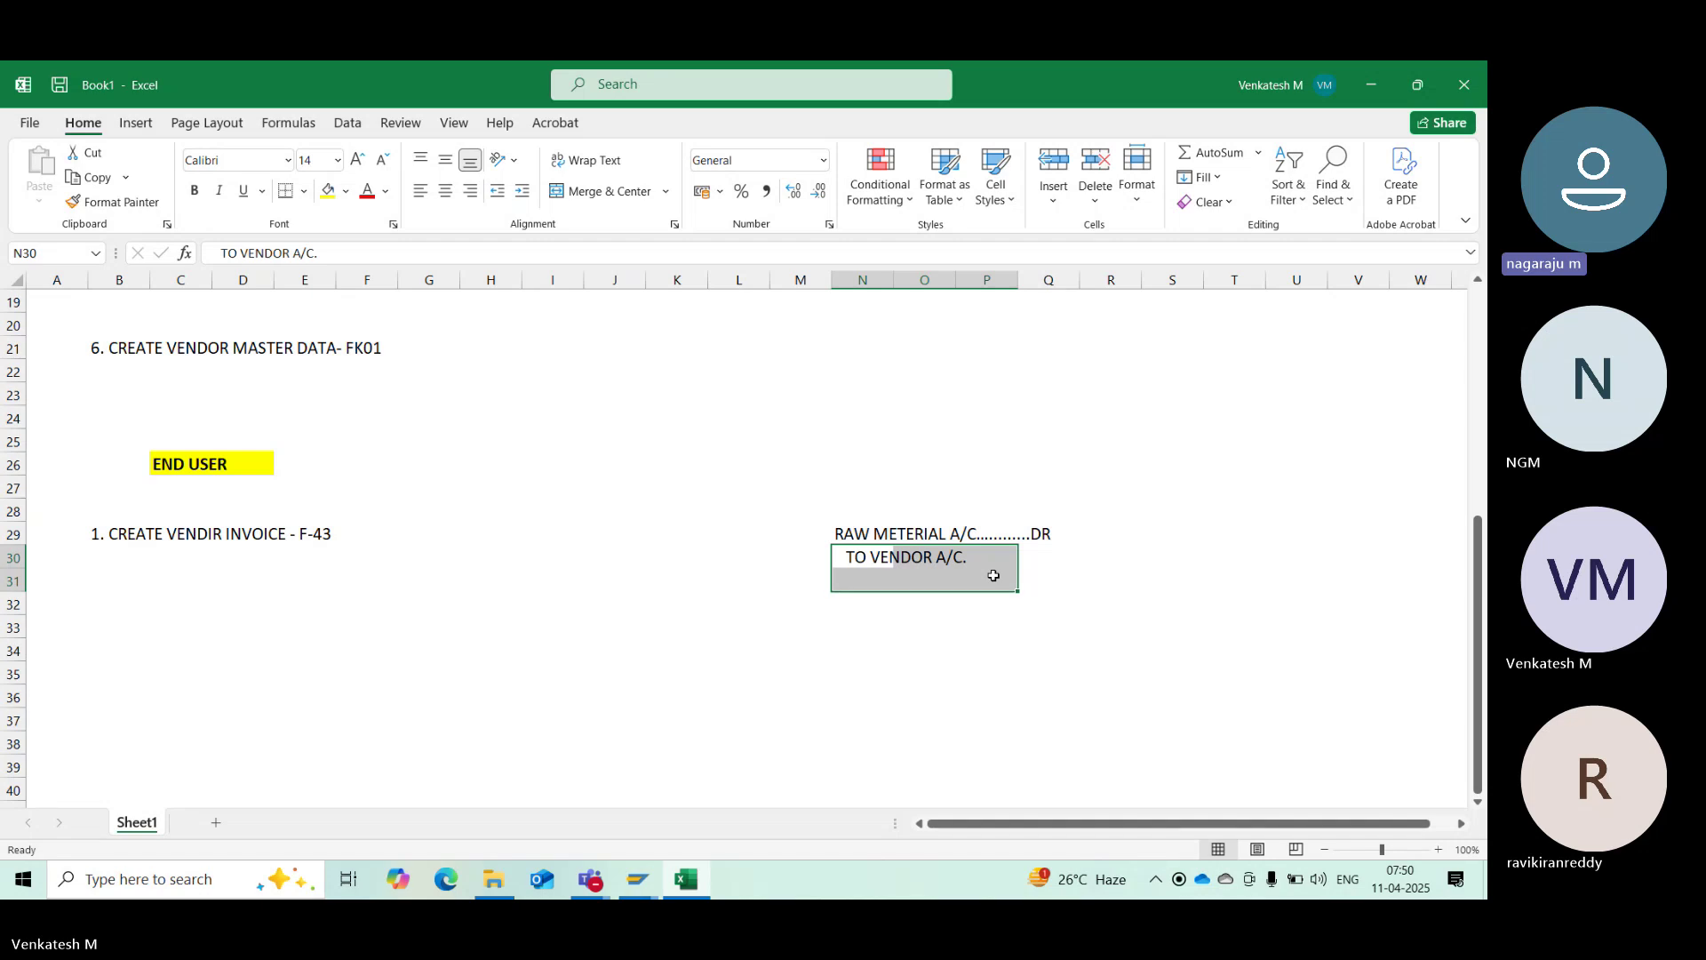
Return to the SAP vendor invoice and examine the account type and debit/credit indicator of posting key 31 in the posting key list
key("alt+Tab")
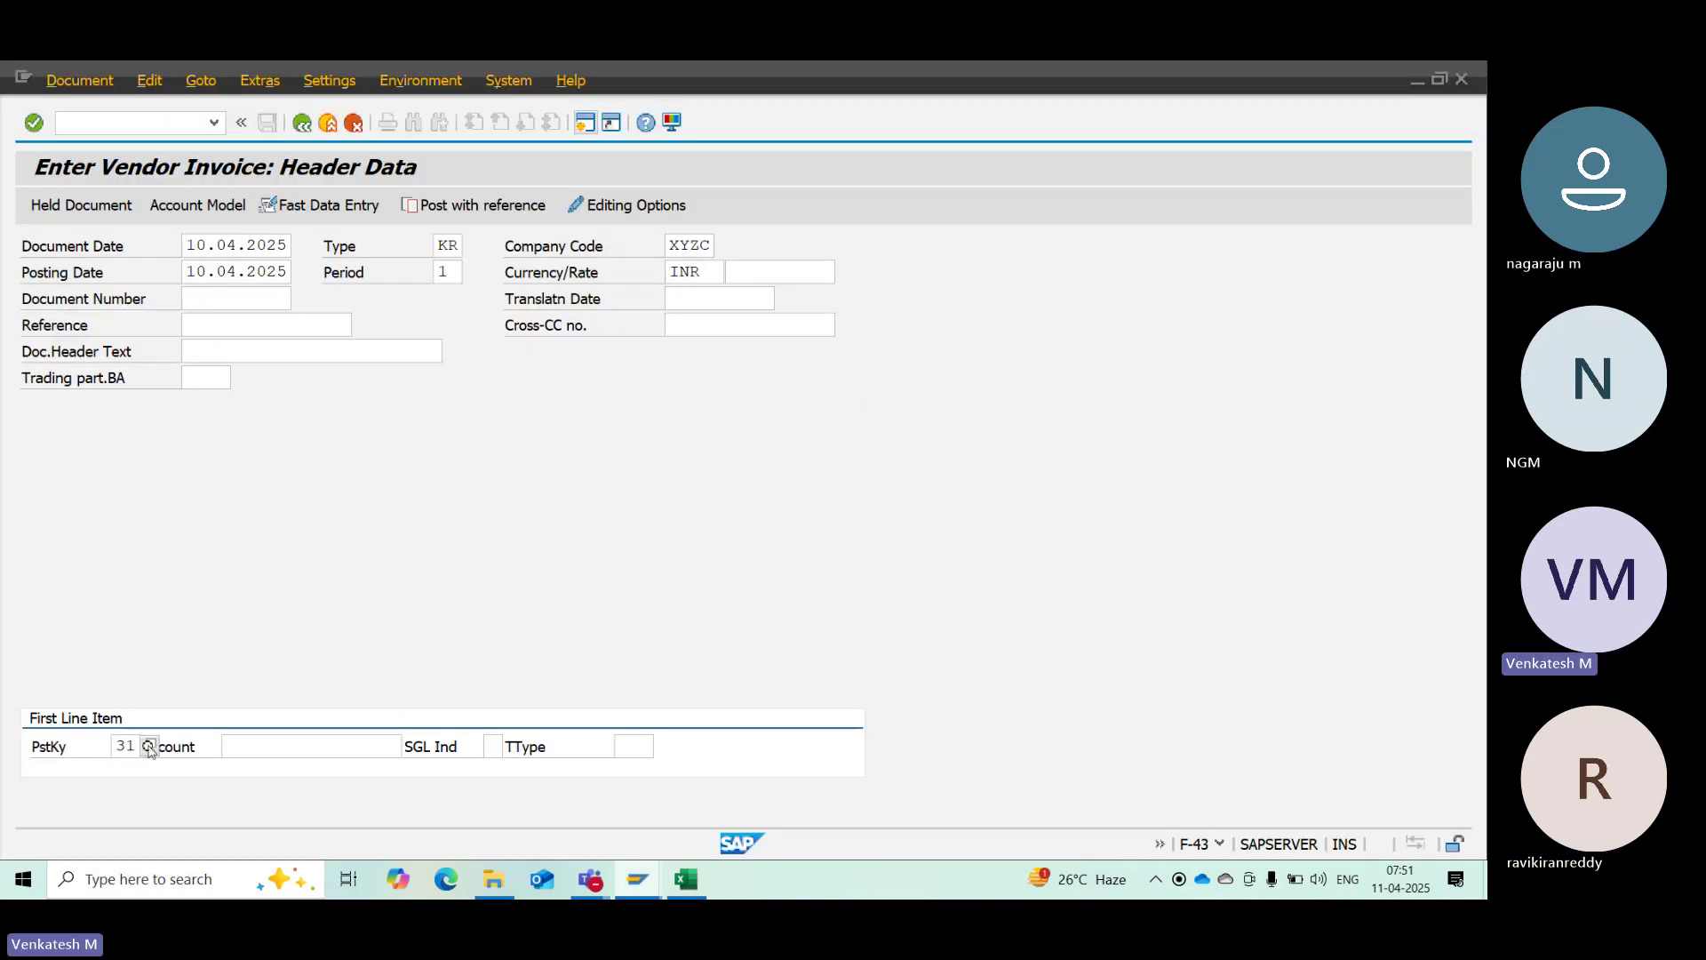
key("Return")
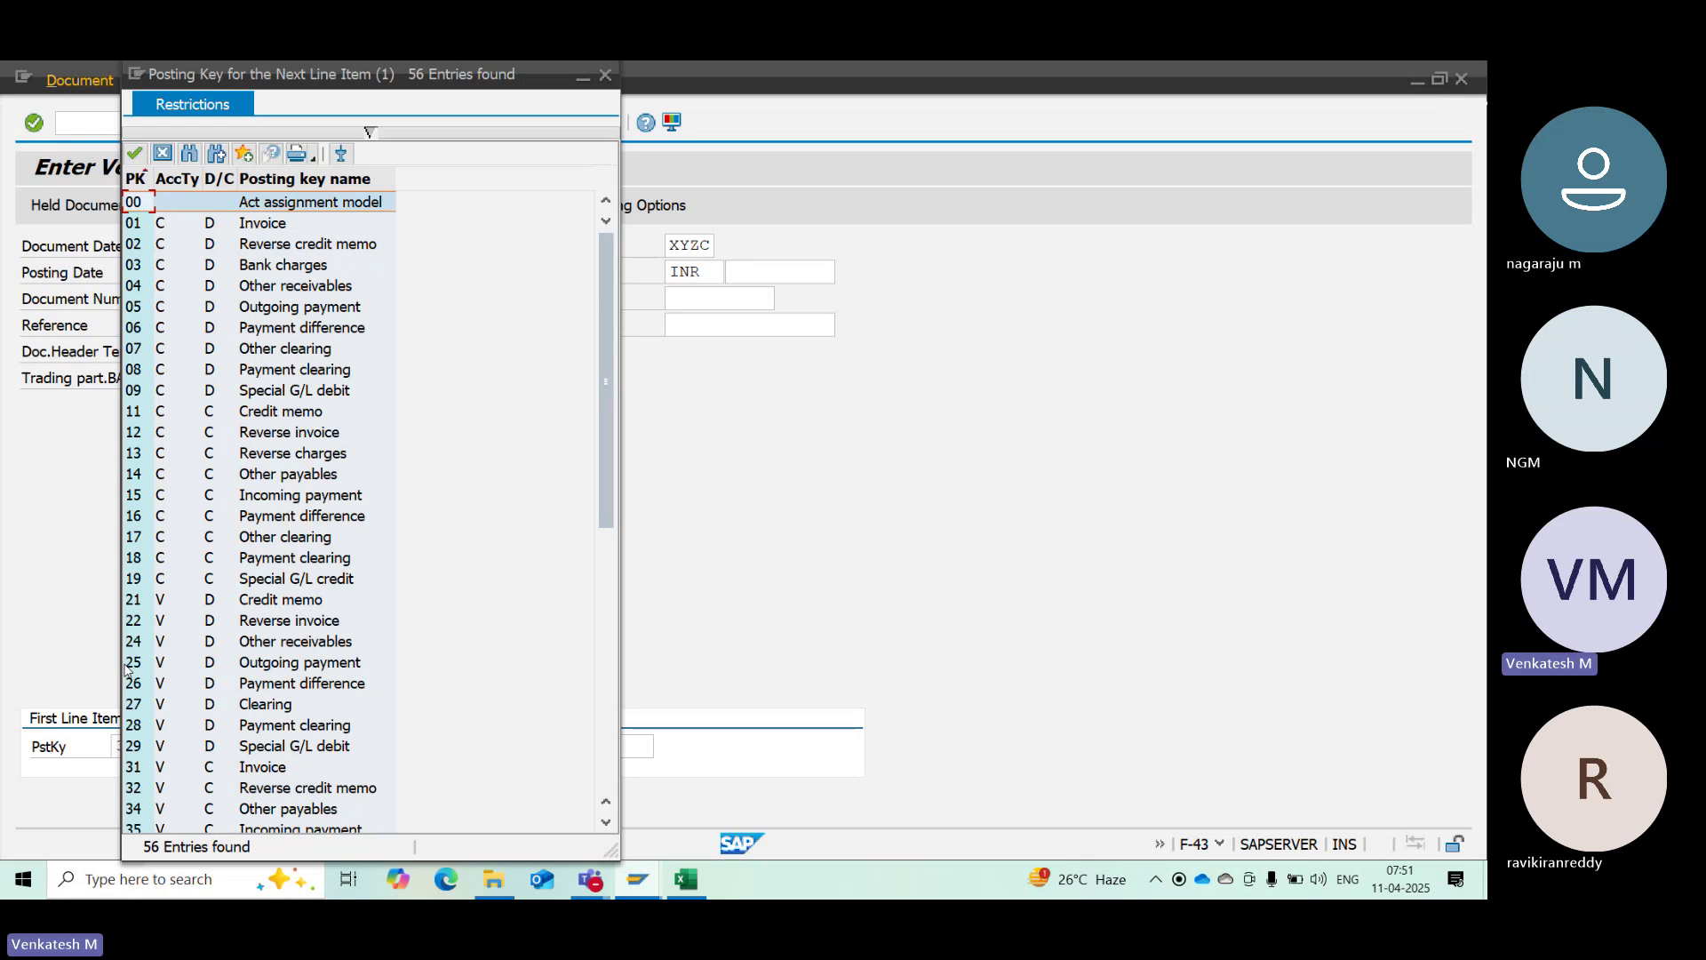
left_click(139, 770)
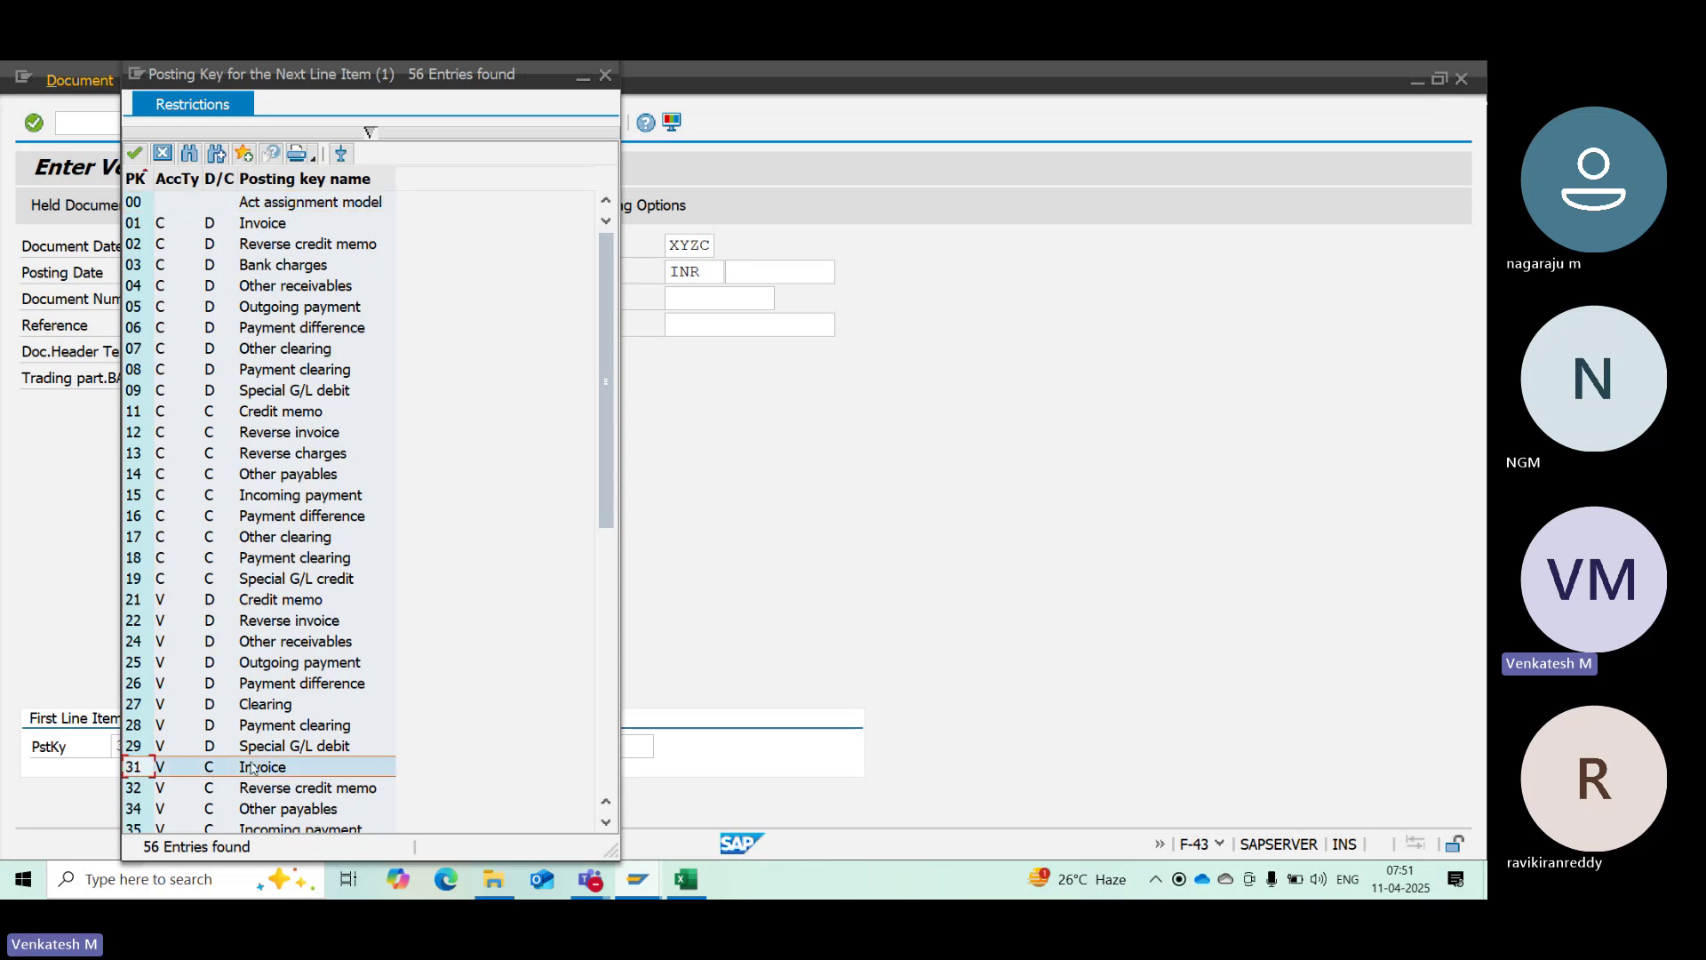
left_click(197, 770)
left_click(220, 769)
key("alt+Tab")
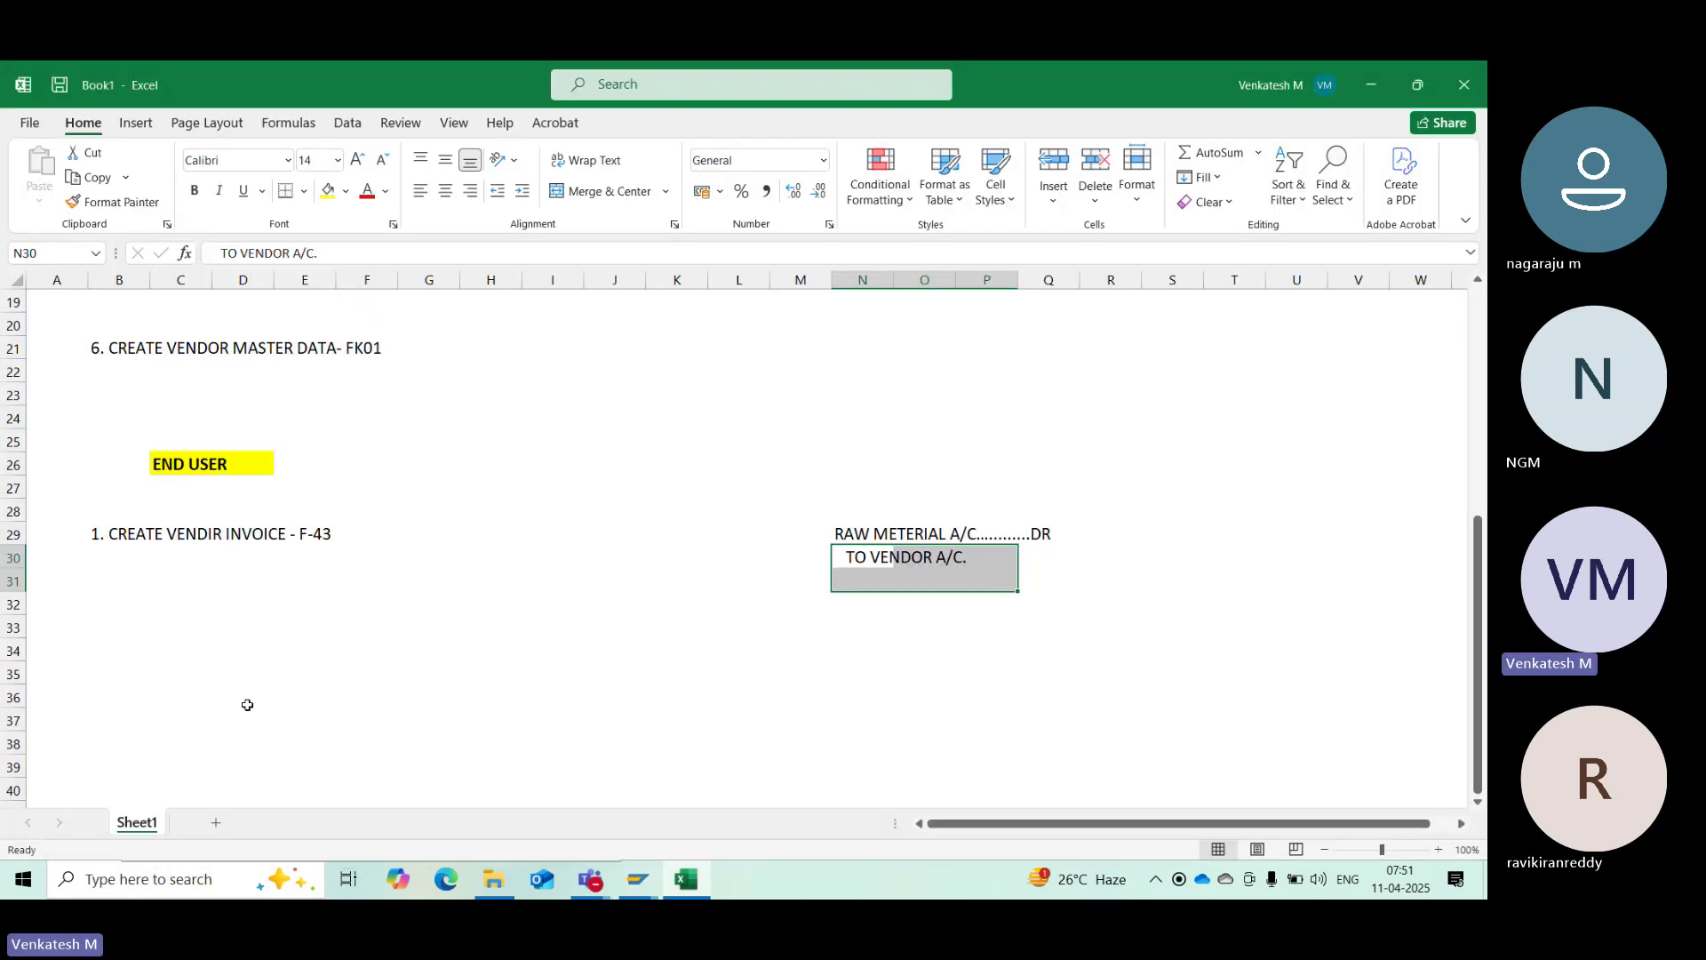
key("alt+Tab")
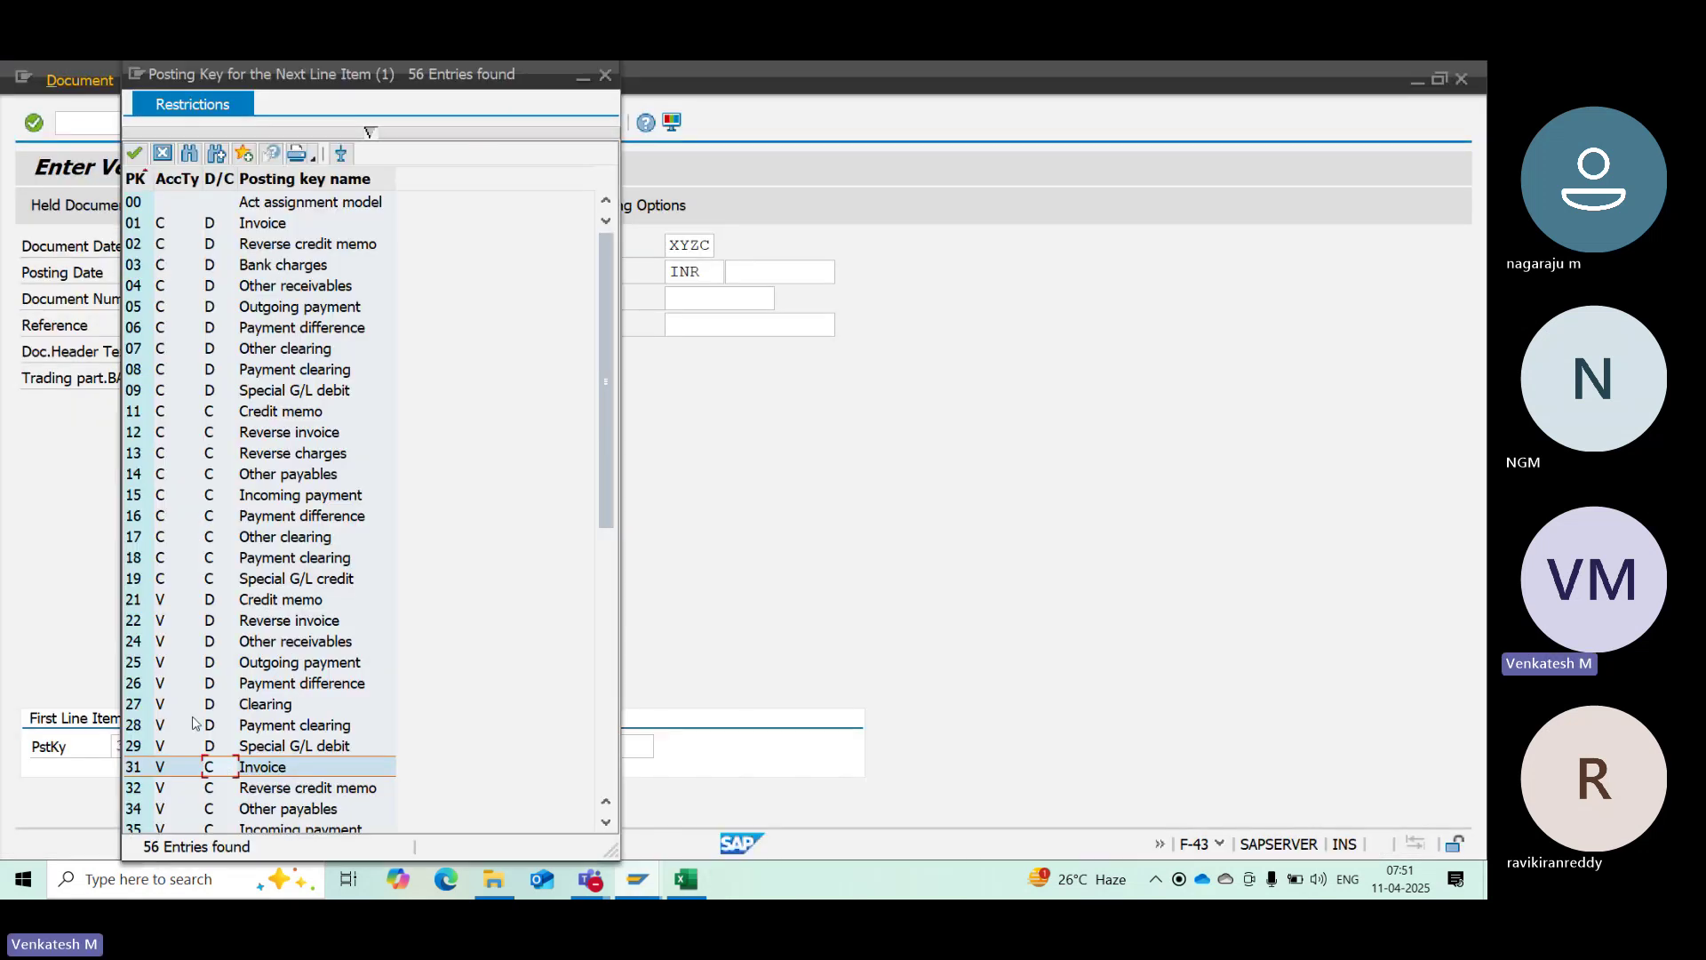
left_click(606, 78)
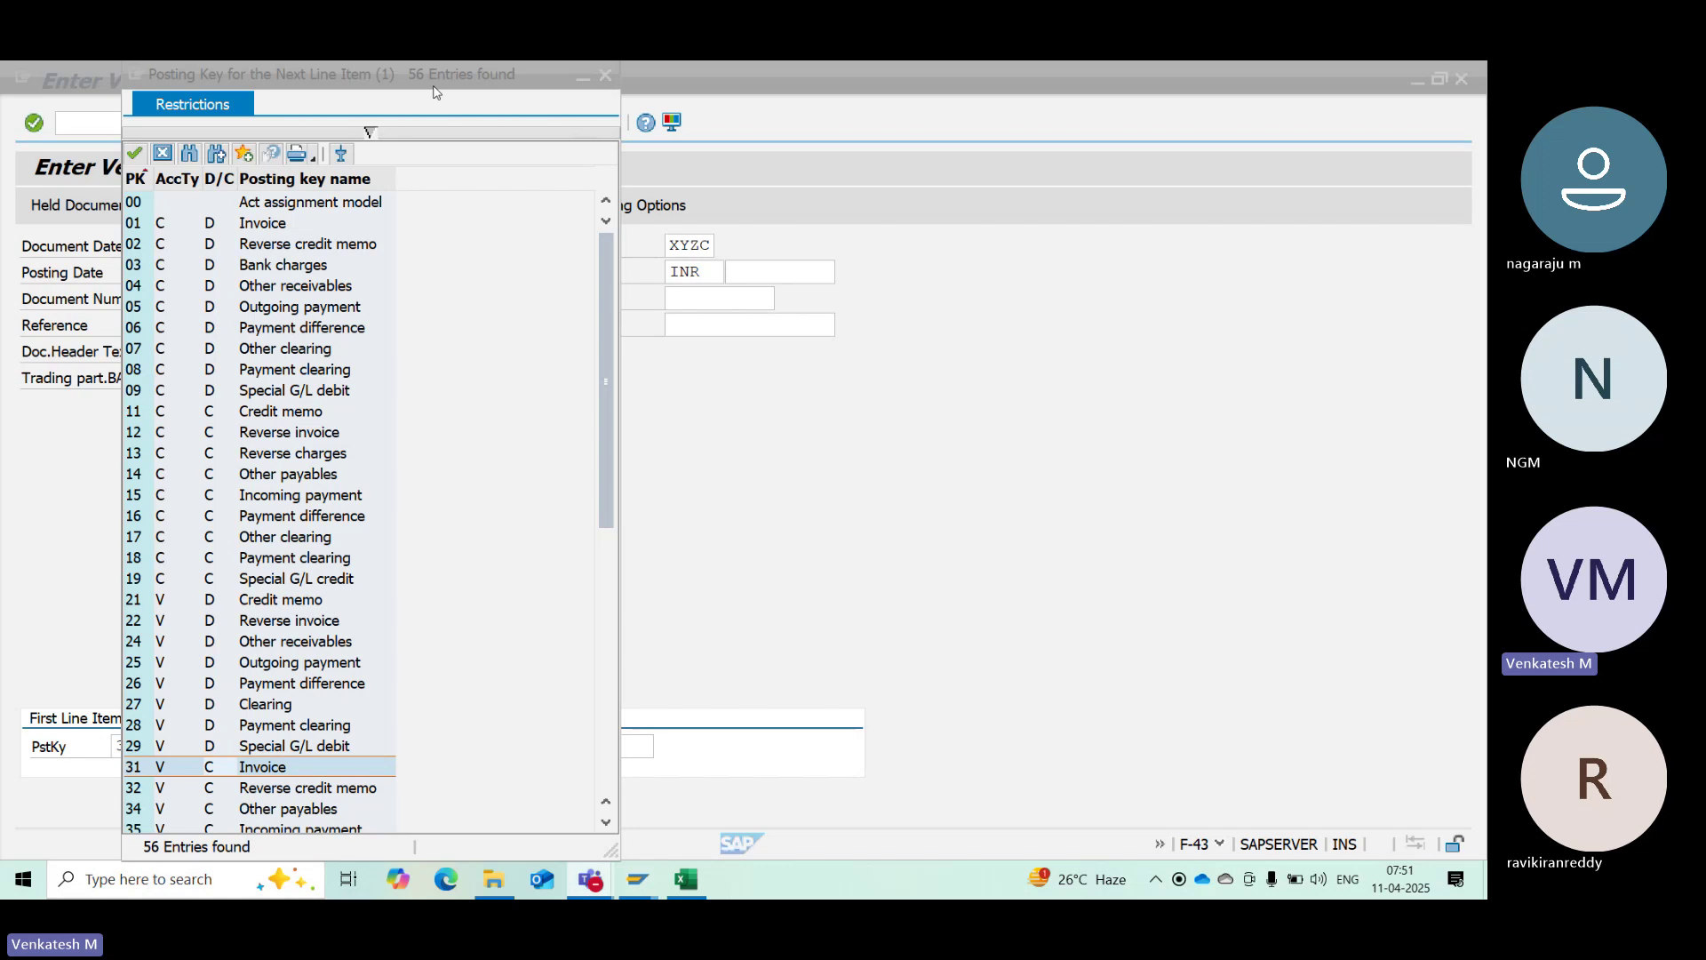
left_click_drag(376, 69, 301, 72)
left_click(527, 79)
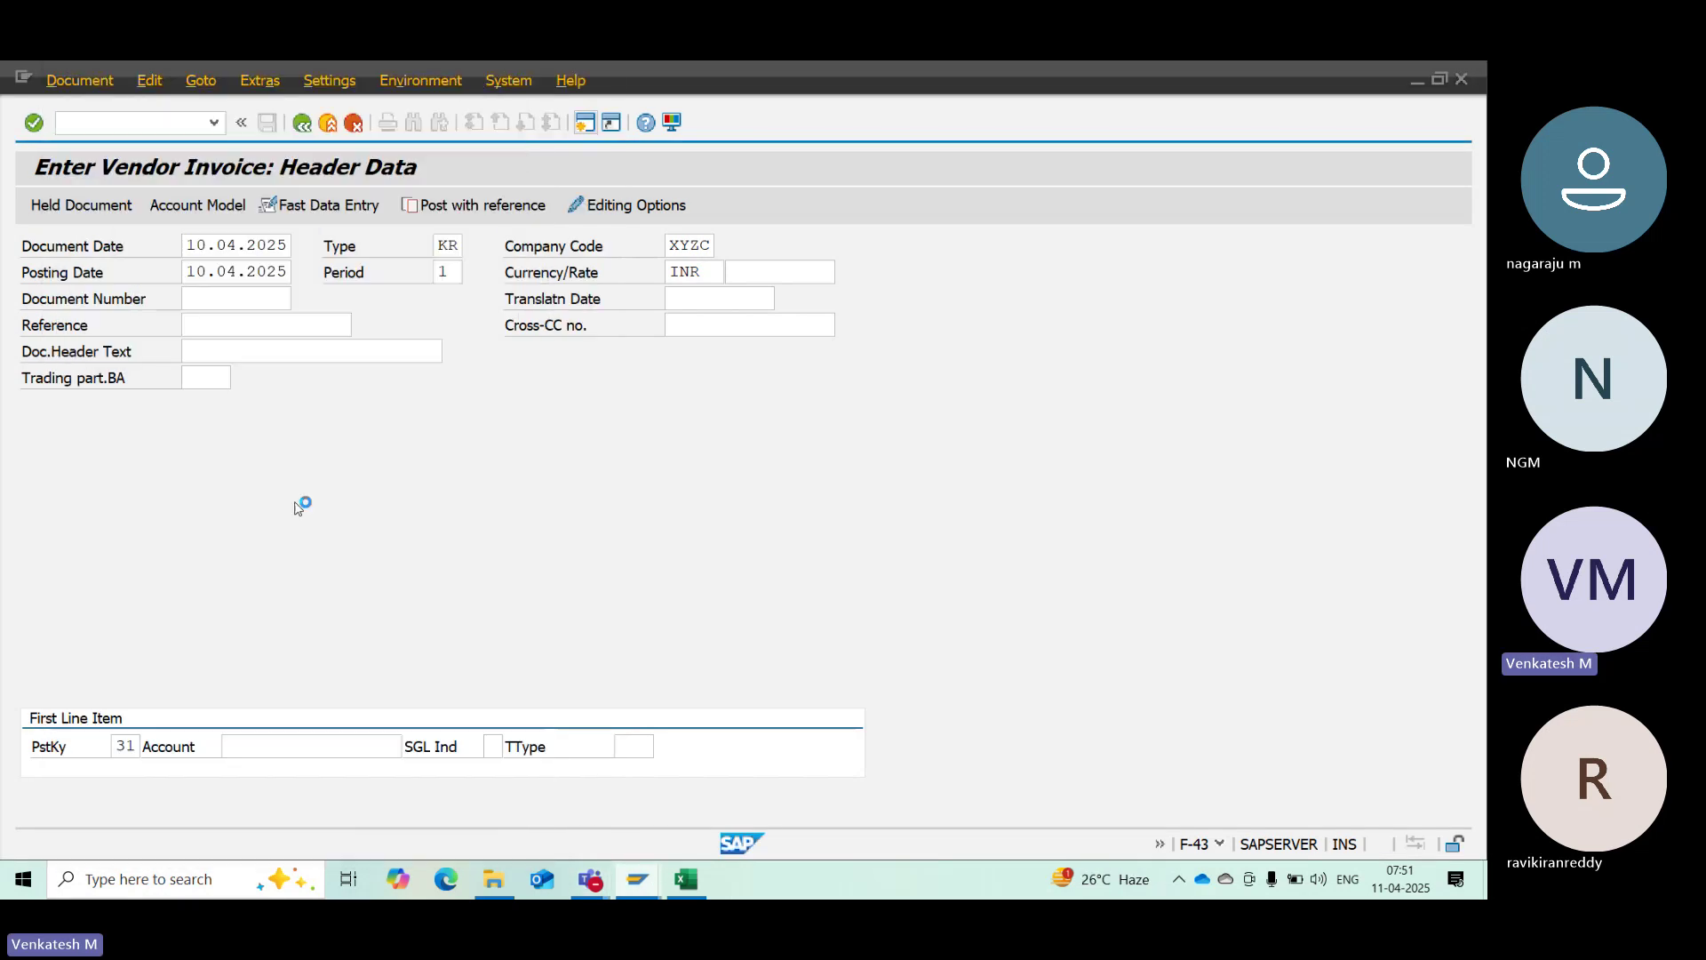
Look up vendors by country and company code and choose SK INDUSTIRES as the first line item's account
left_click(364, 751)
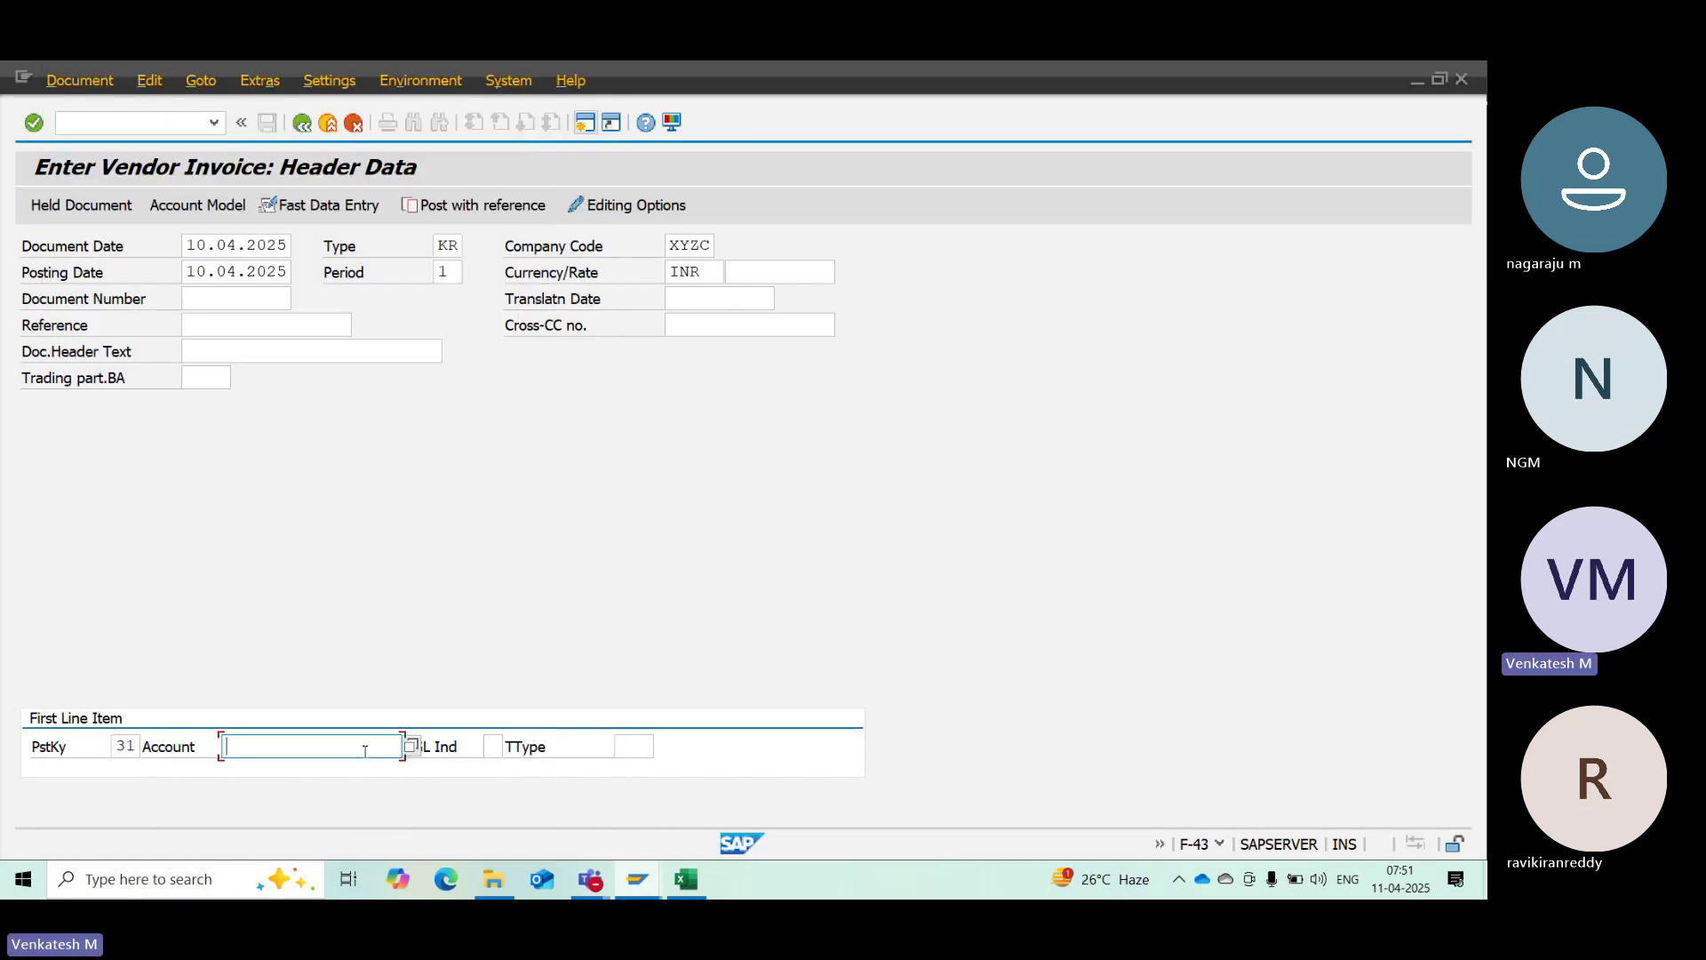
left_click(412, 745)
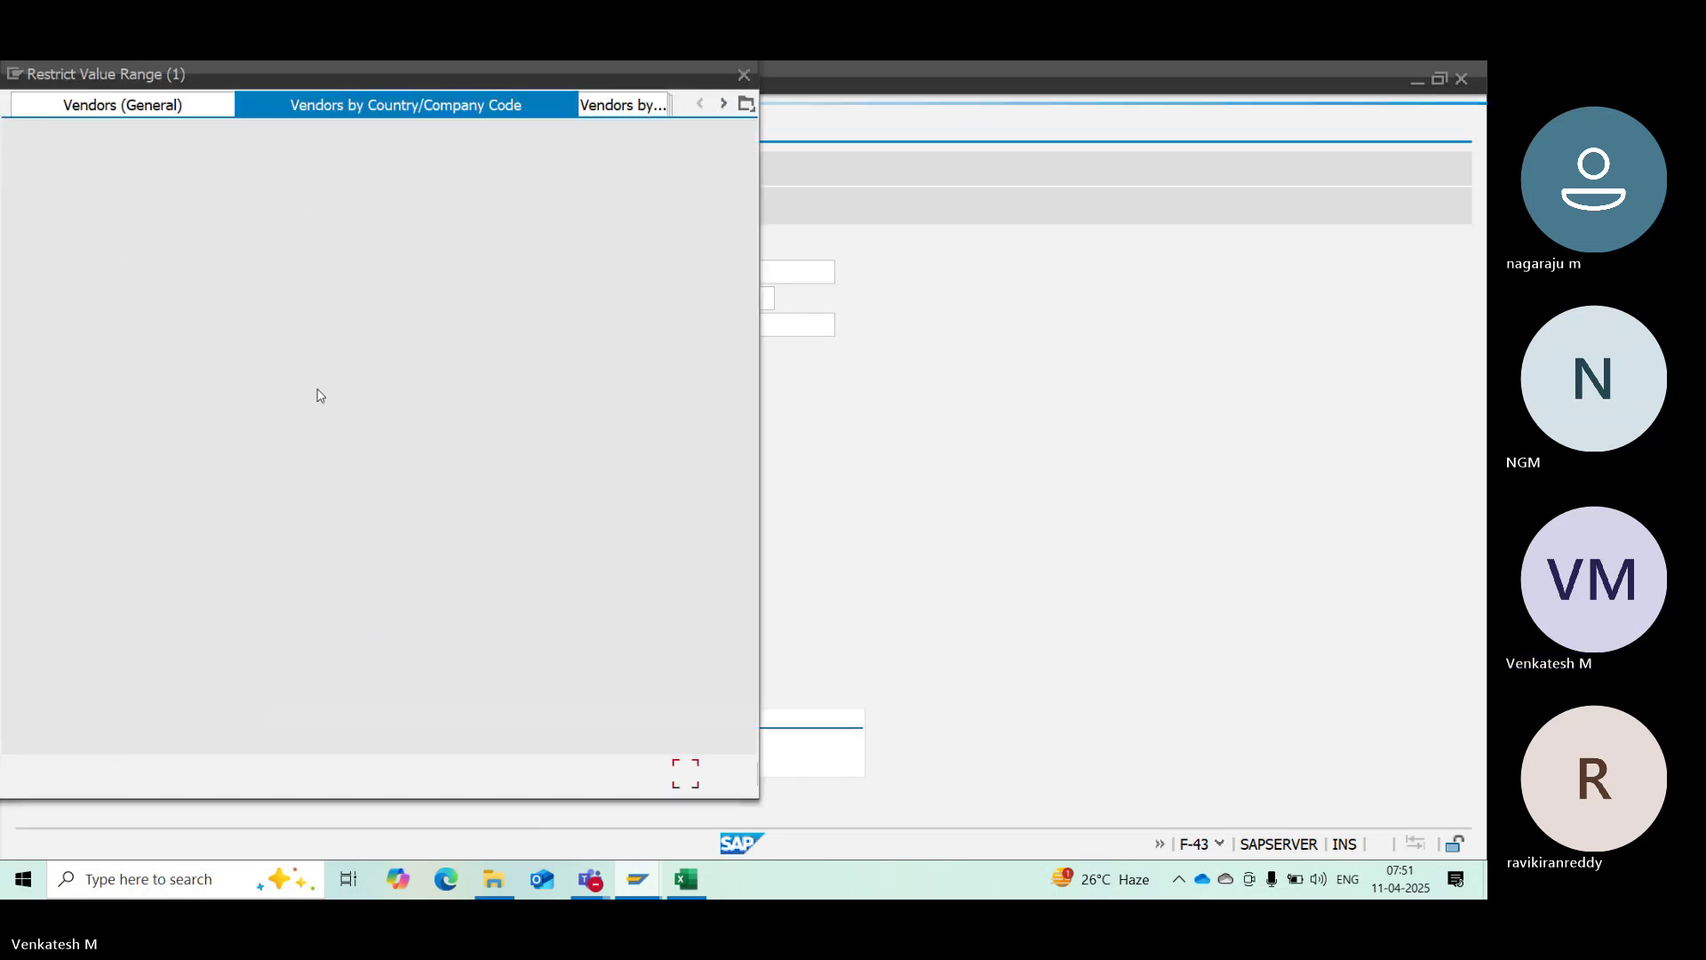
key("Return")
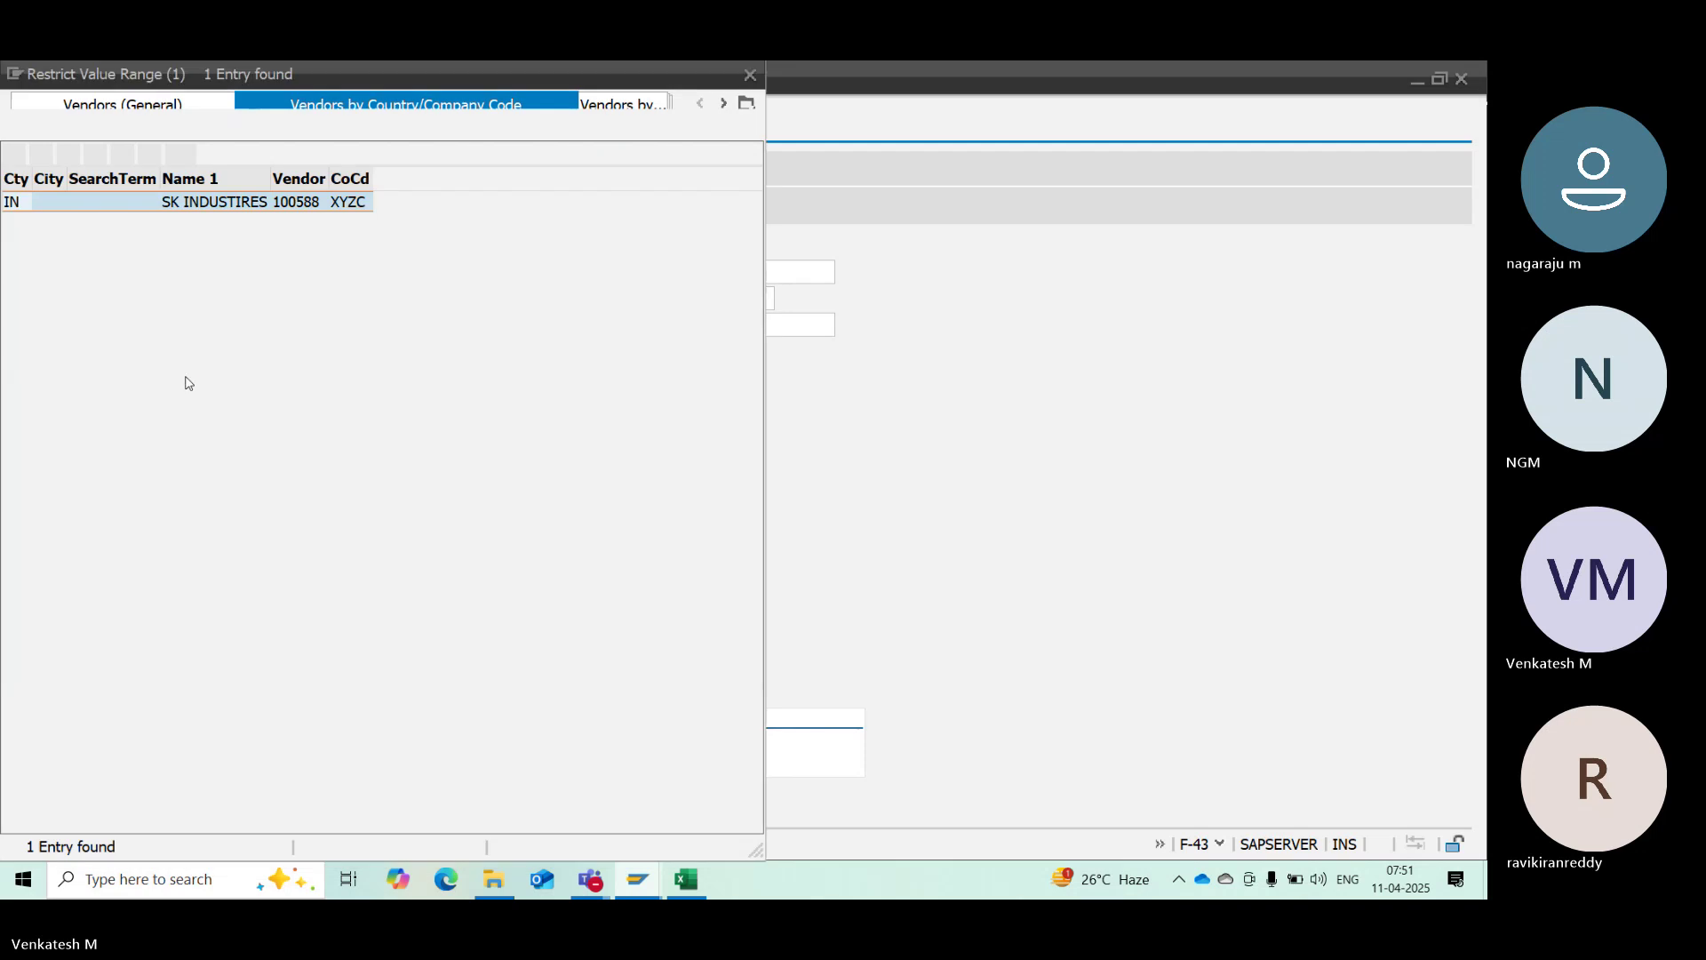
double_click(196, 214)
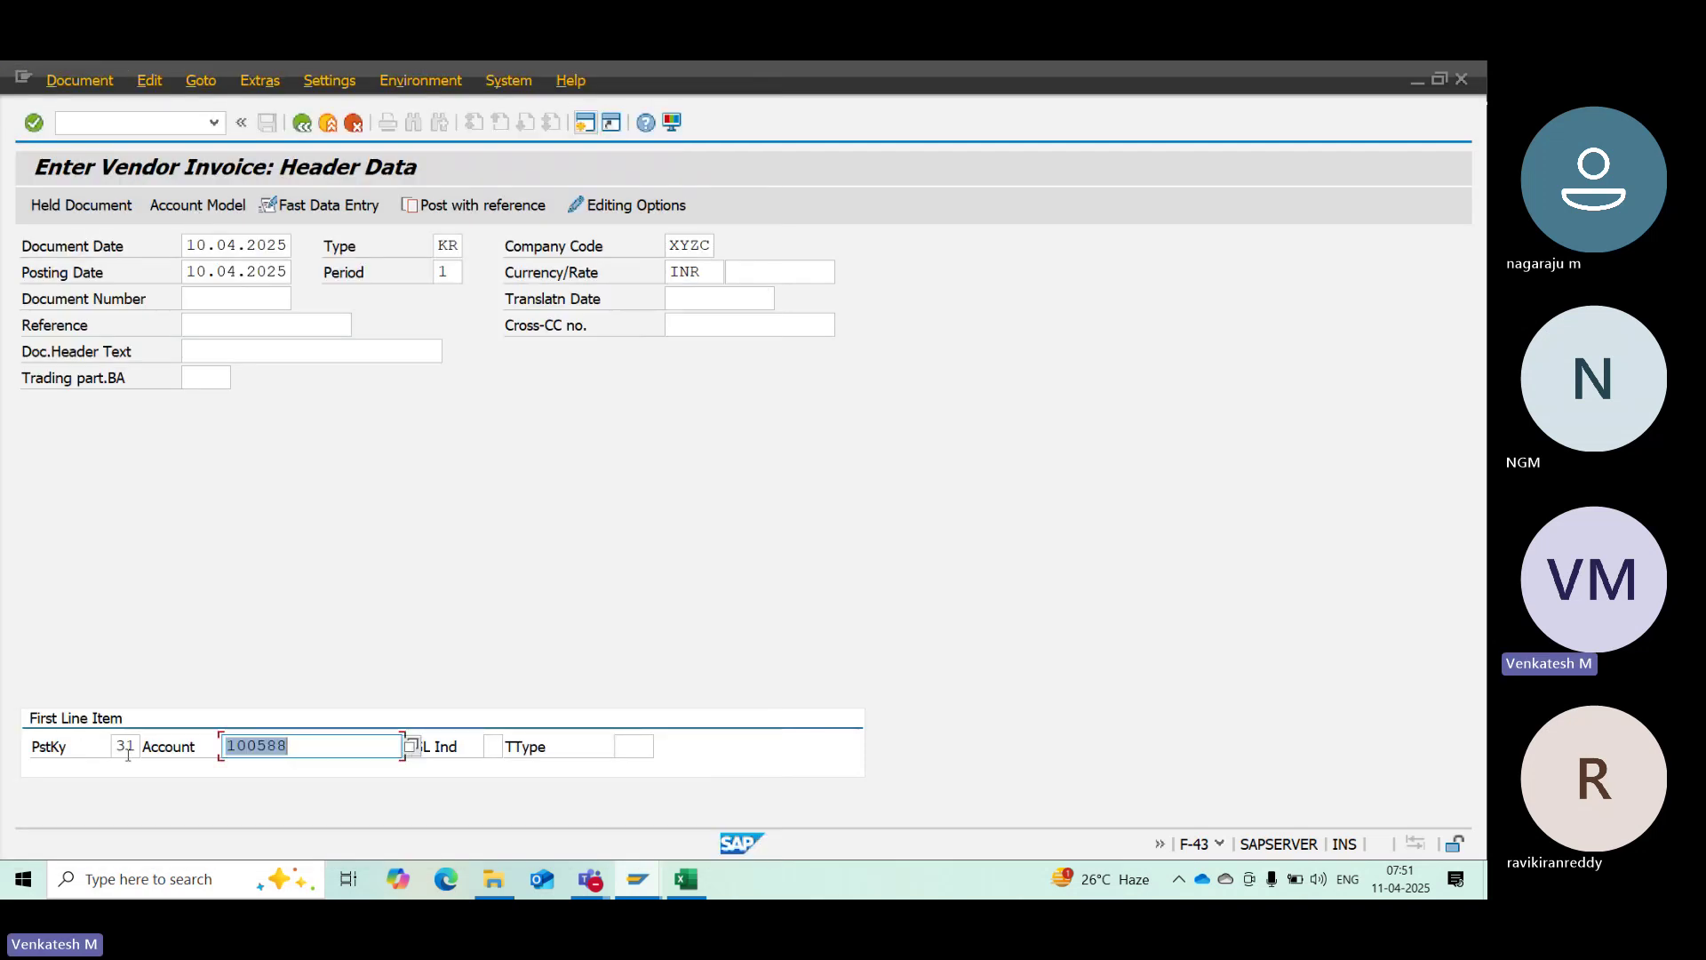
Look up the vendors of company code XYZC again, choose SK INDUSTIRES as the account, and proceed to the vendor item
left_click(121, 745)
left_click(351, 753)
left_click(411, 747)
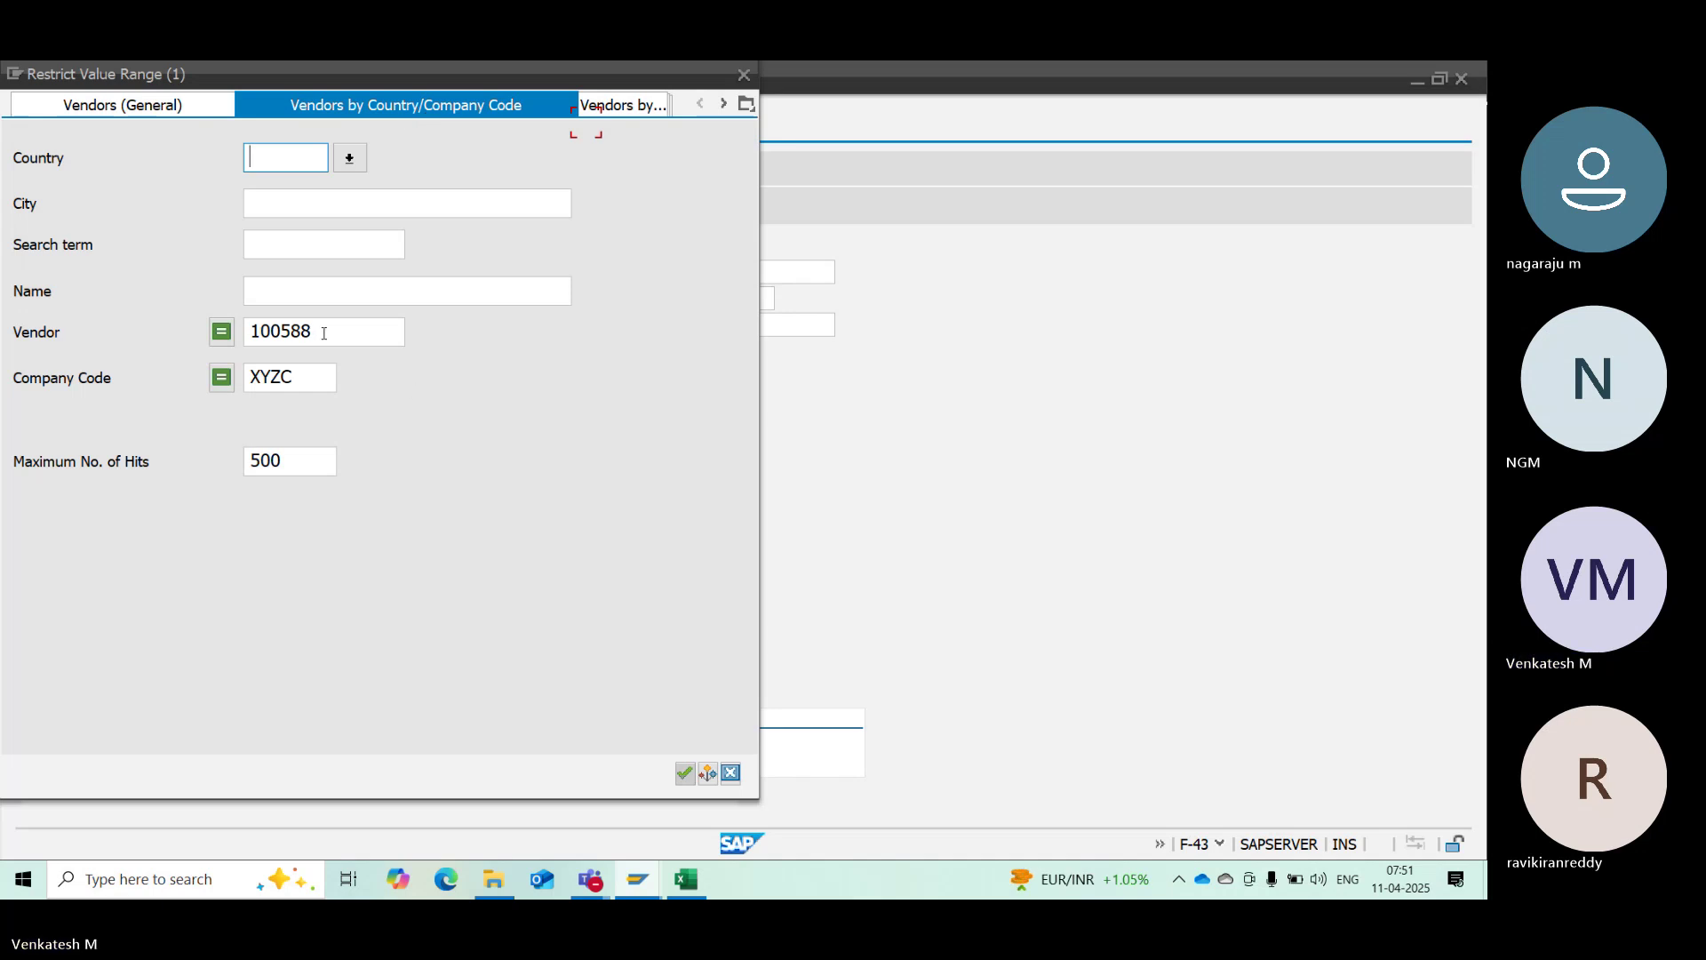
left_click_drag(323, 332, 218, 320)
key("Delete")
key("Return")
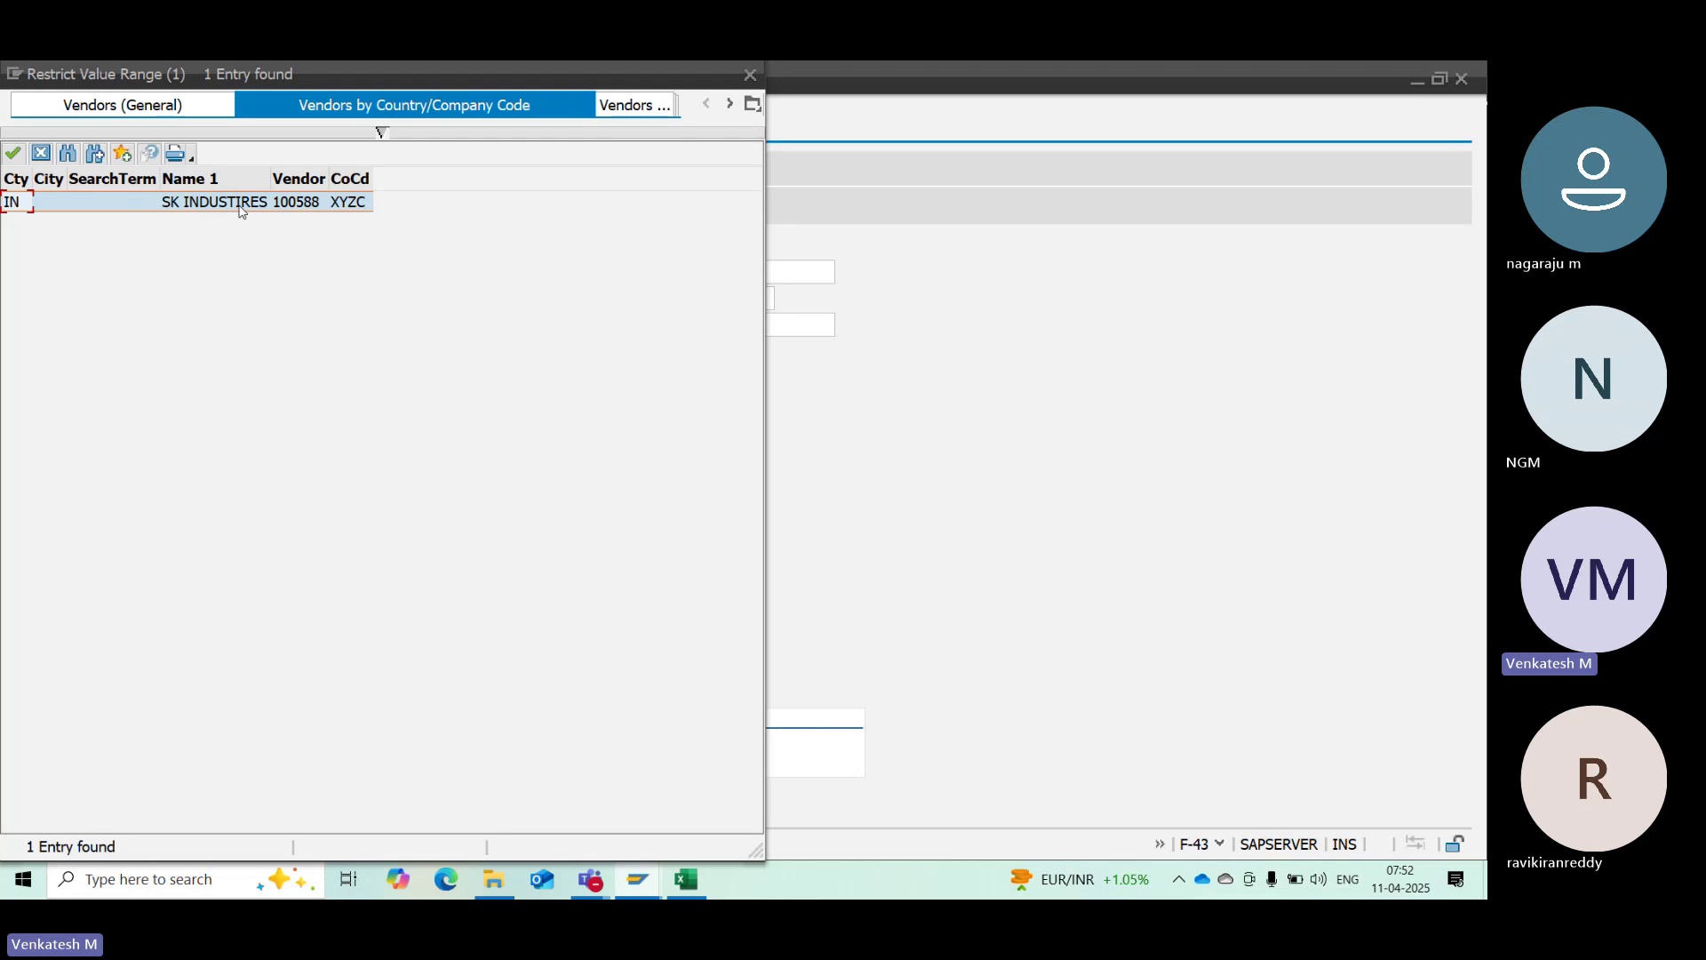
double_click(240, 202)
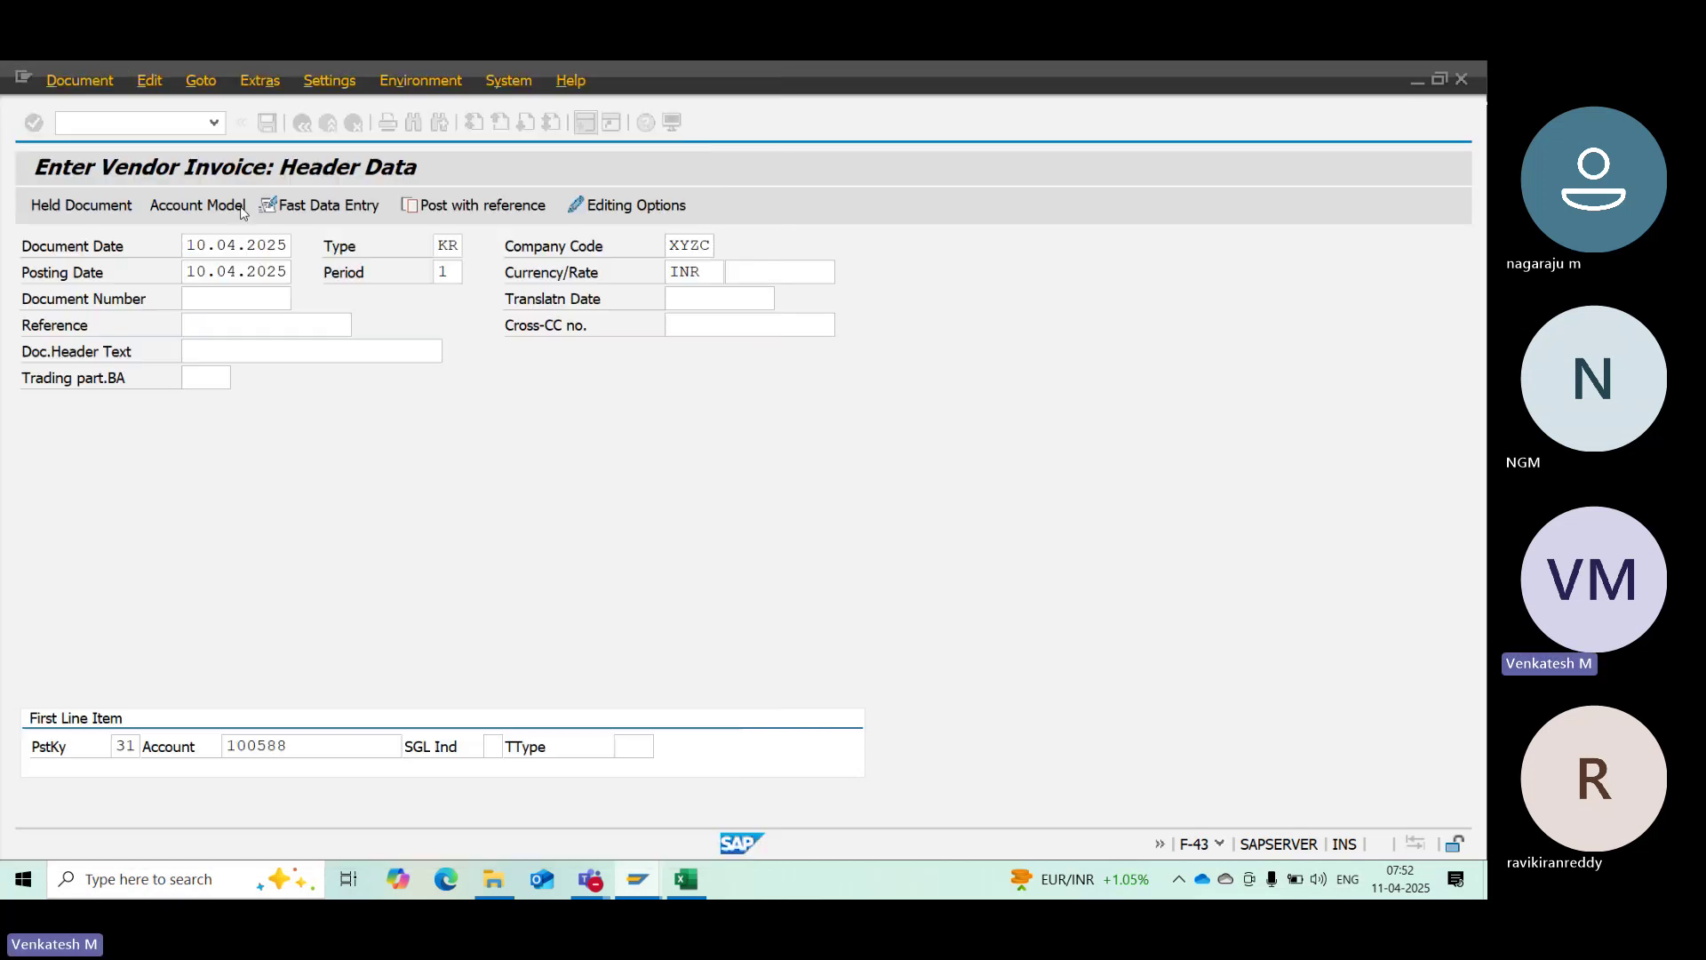
key("Return")
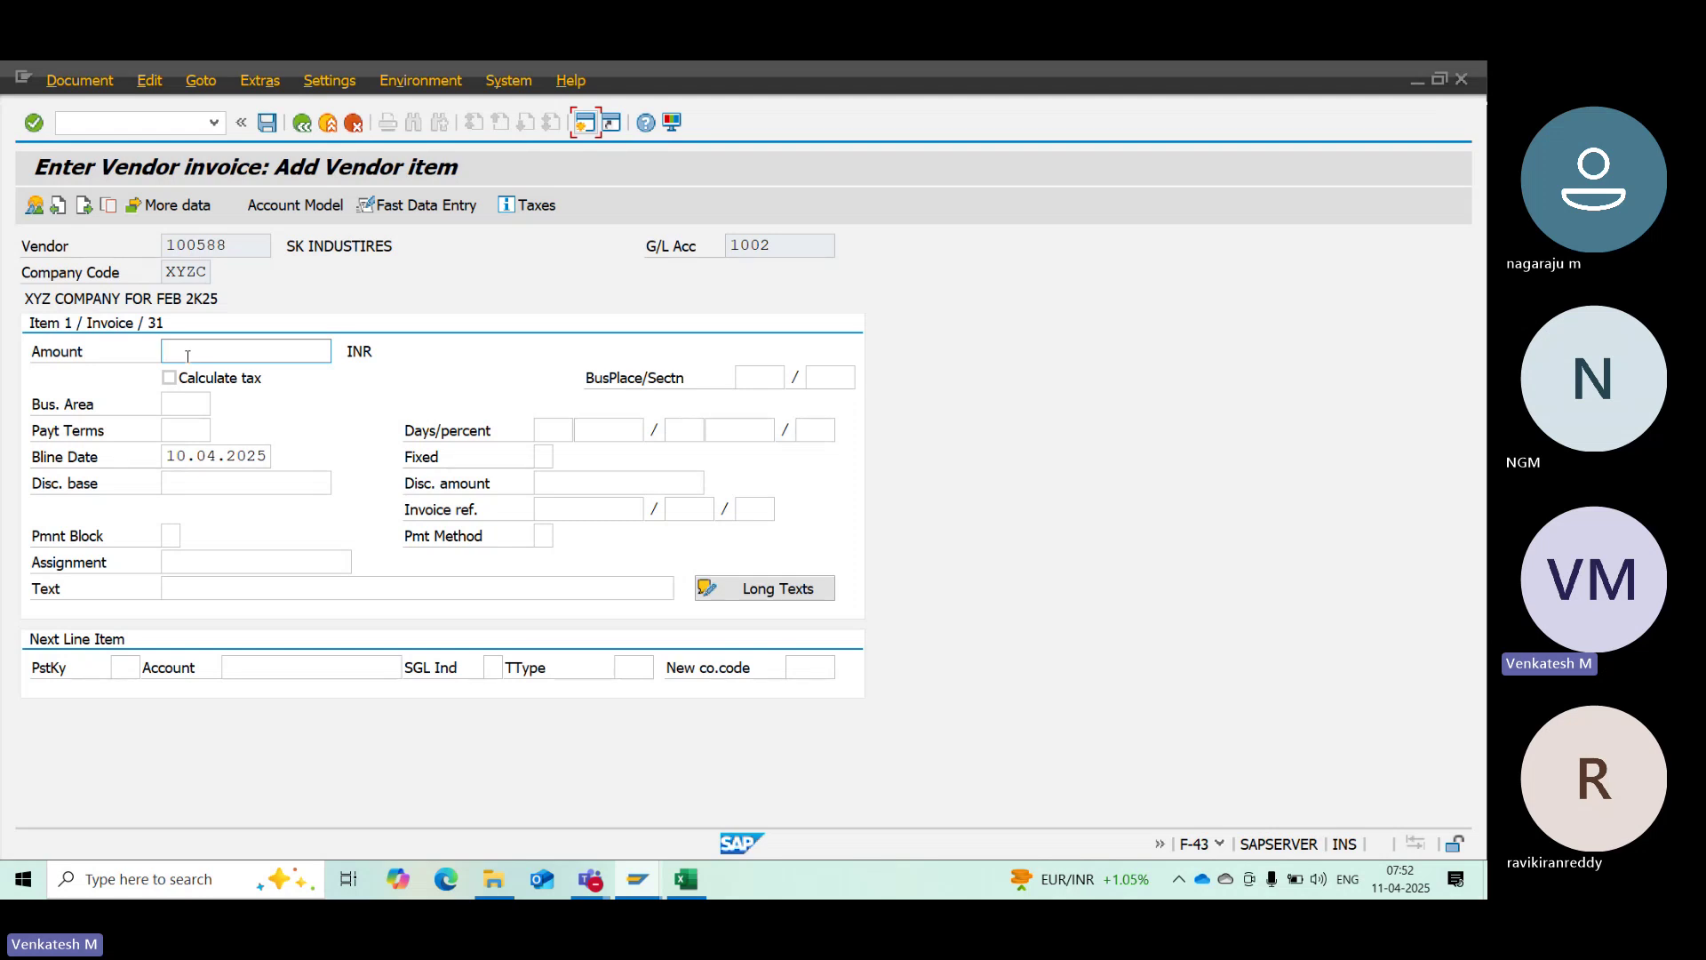
Set the vendor item's amount to 65000 INR and its text to "VENDOR INVOICE"
type("65000")
key("Tab")
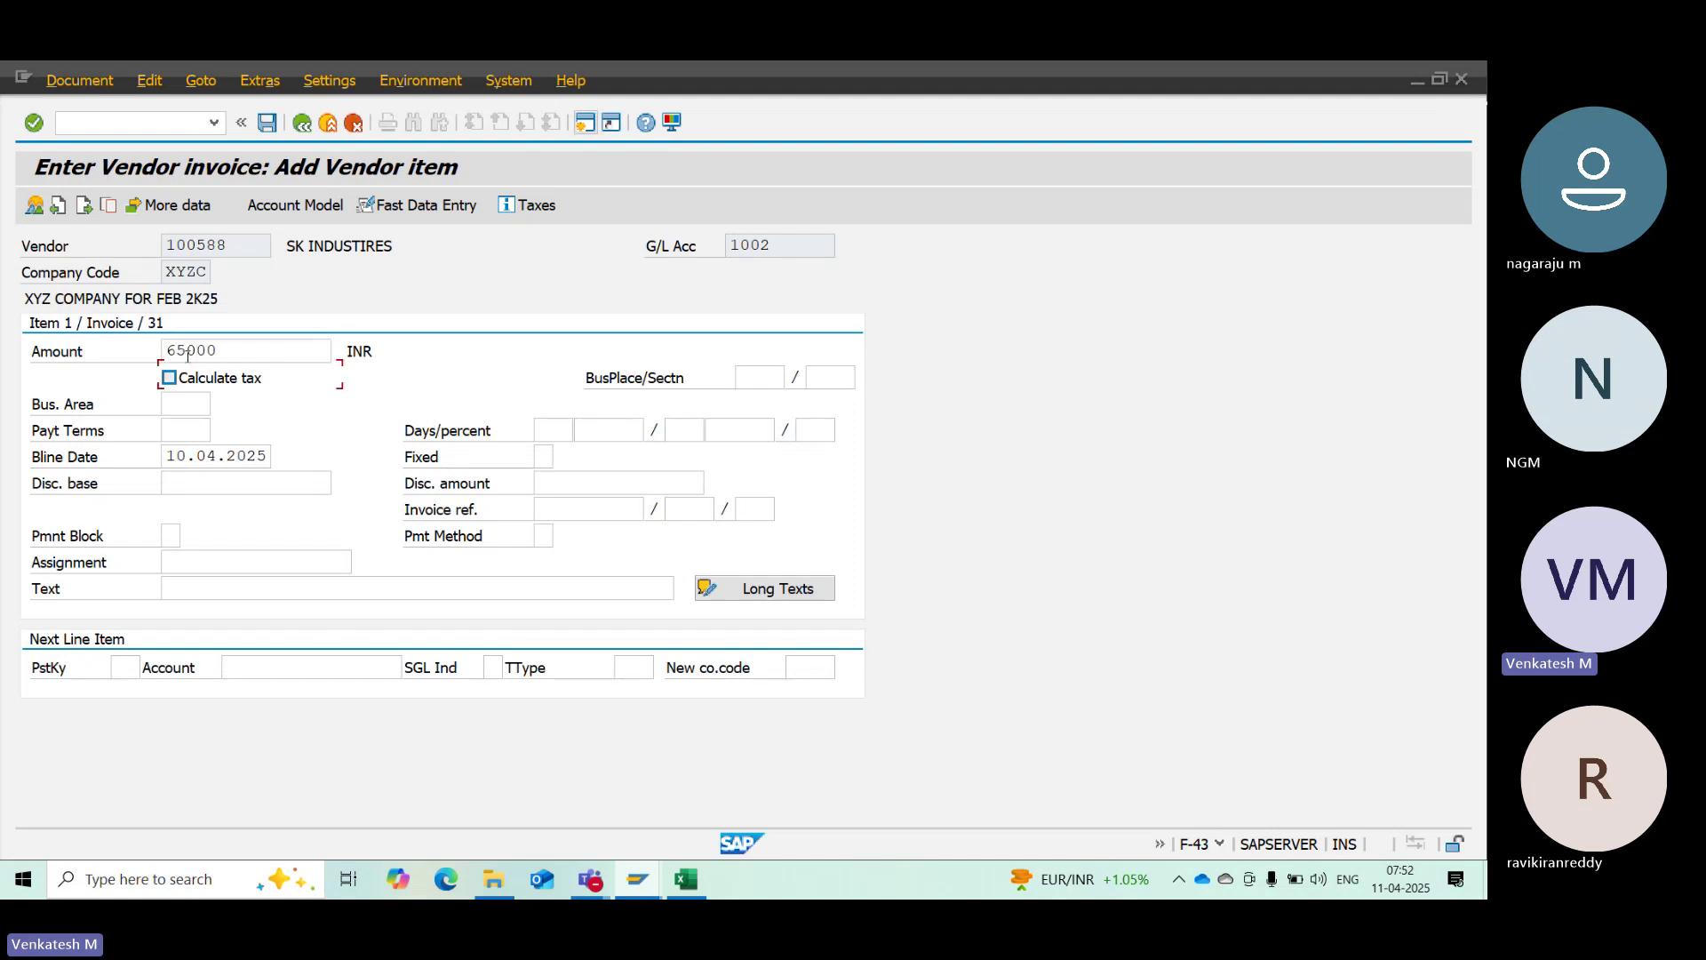
key("Tab")
key("Tab")
key("Tab")
key("Tab")
key("Tab")
key("Tab")
key("Tab")
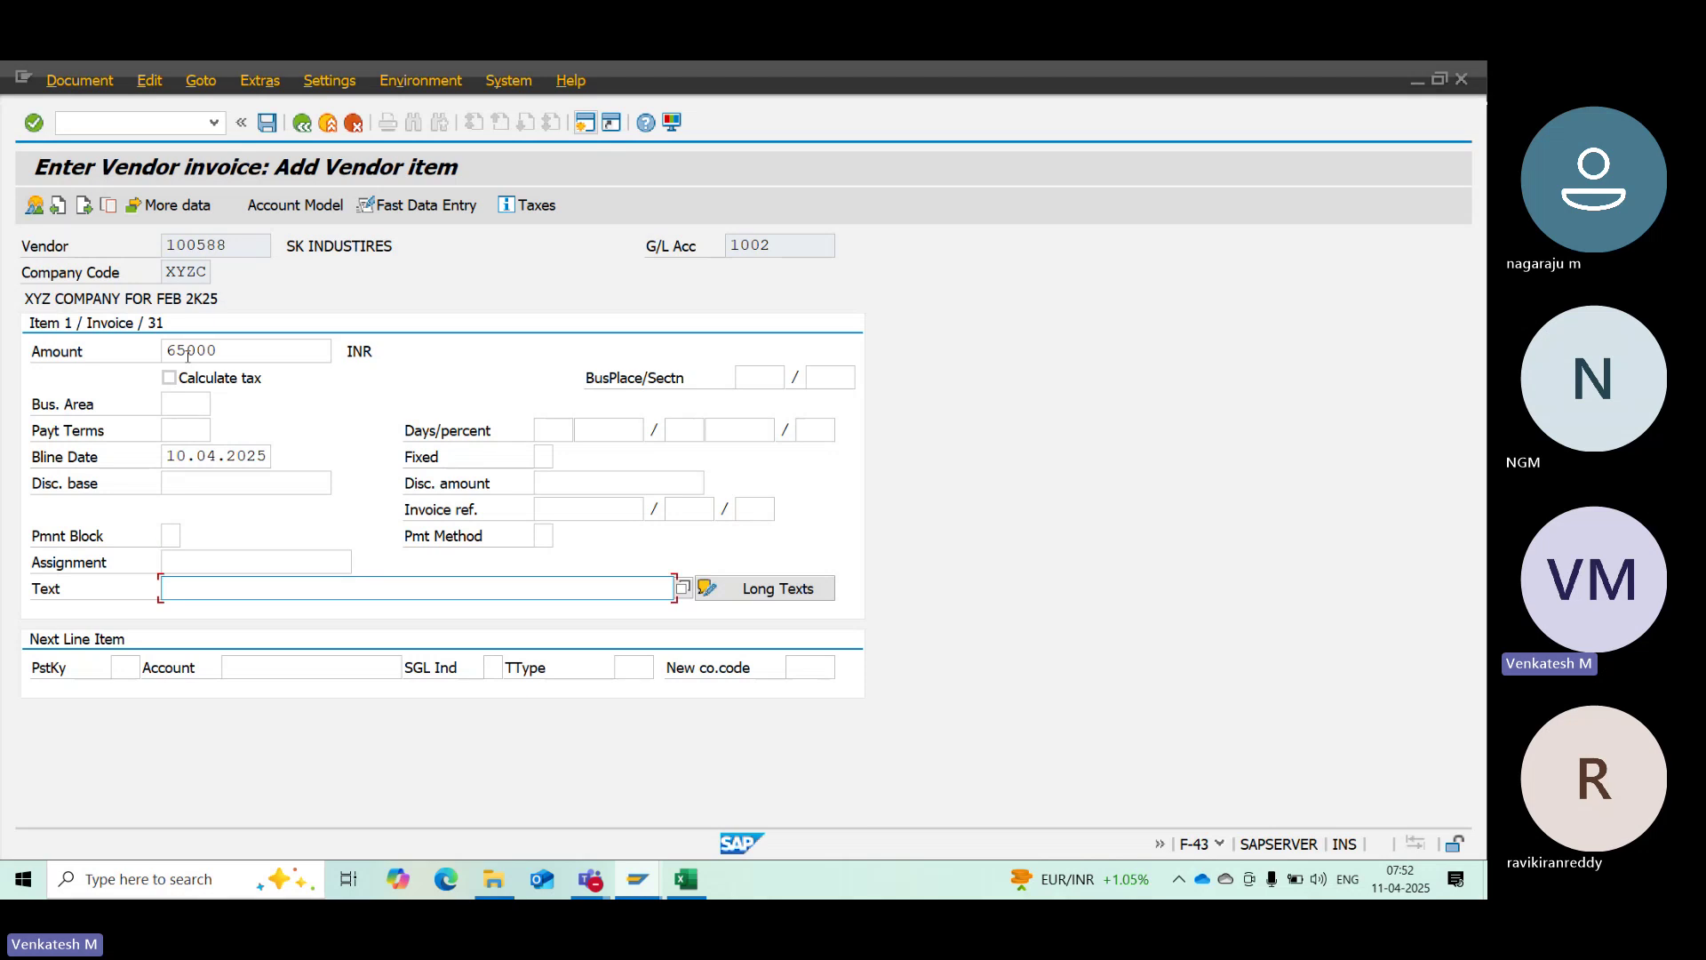
type("VEMDOR")
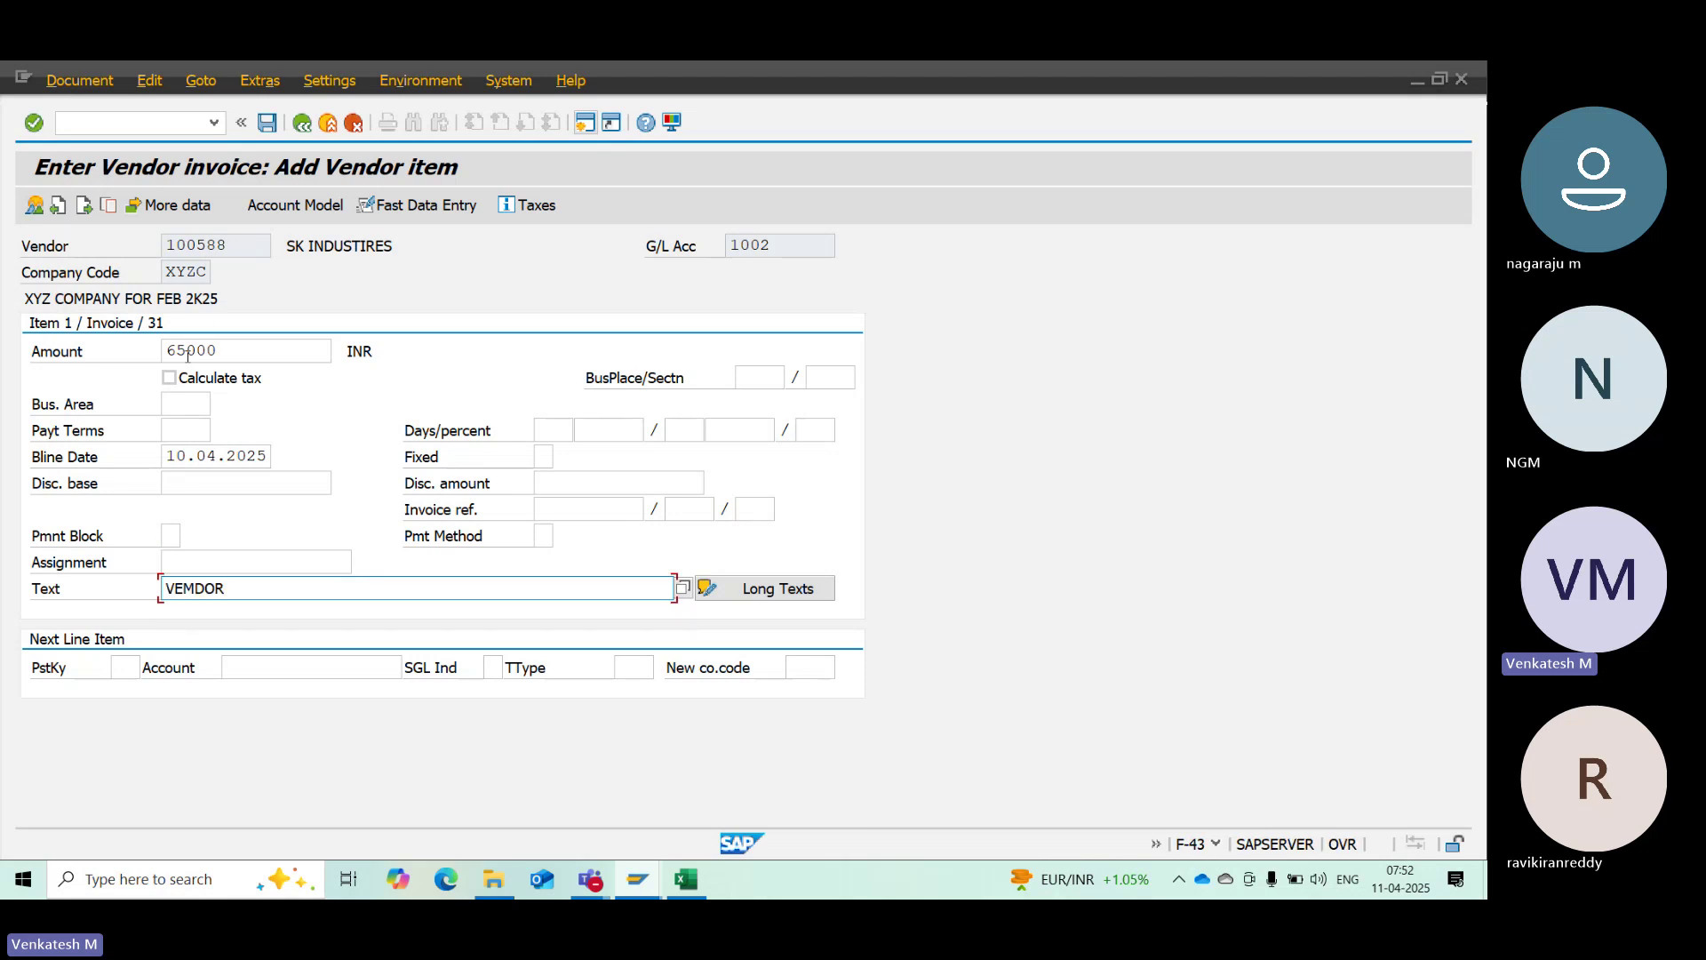
key("BackSpace")
key("BackSpace")
key("BackSpace")
key("BackSpace")
type("NDO")
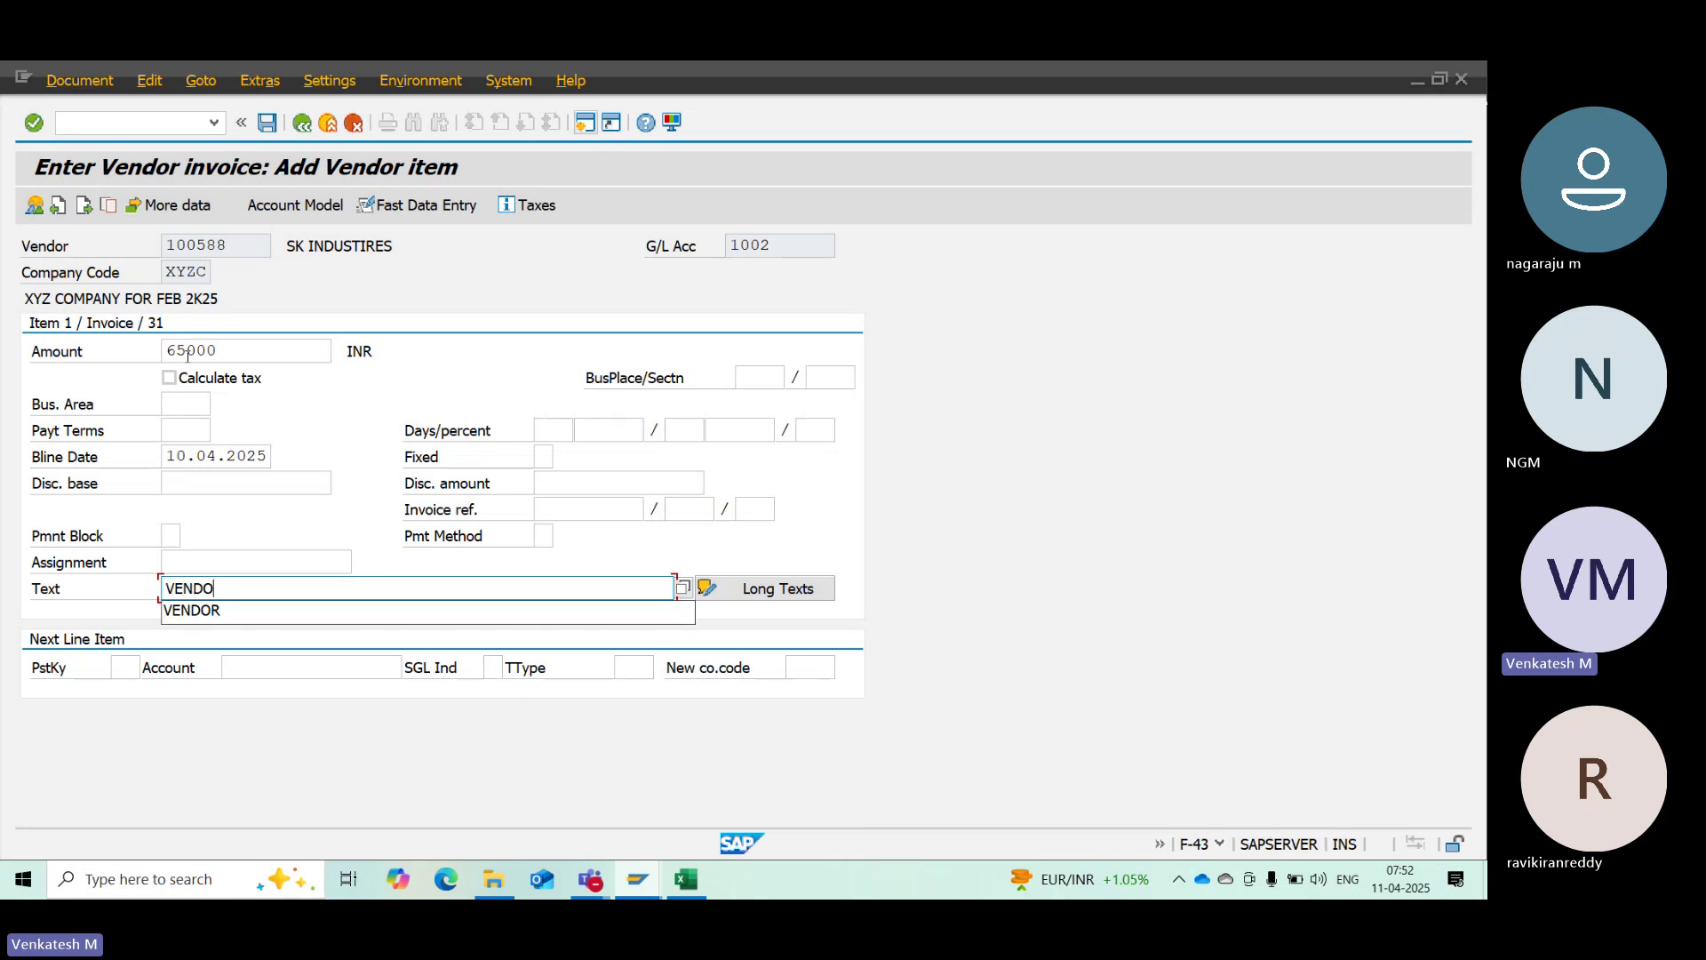
type("R PA")
key("BackSpace")
key("BackSpace")
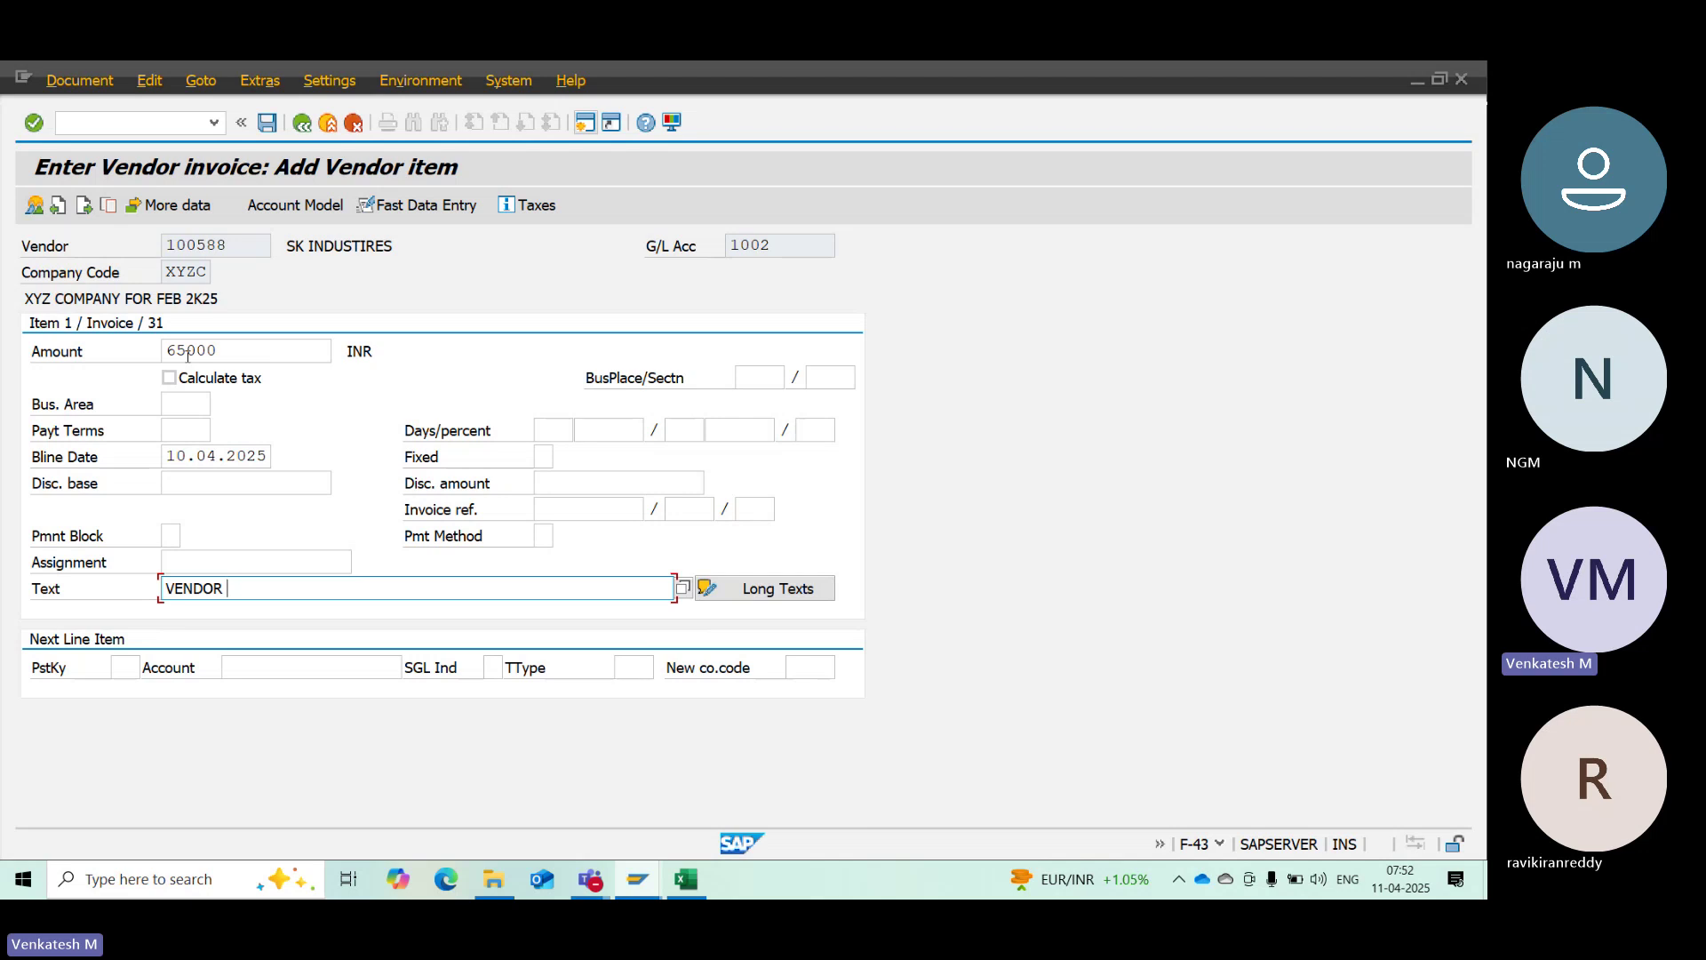
type("INVOICE")
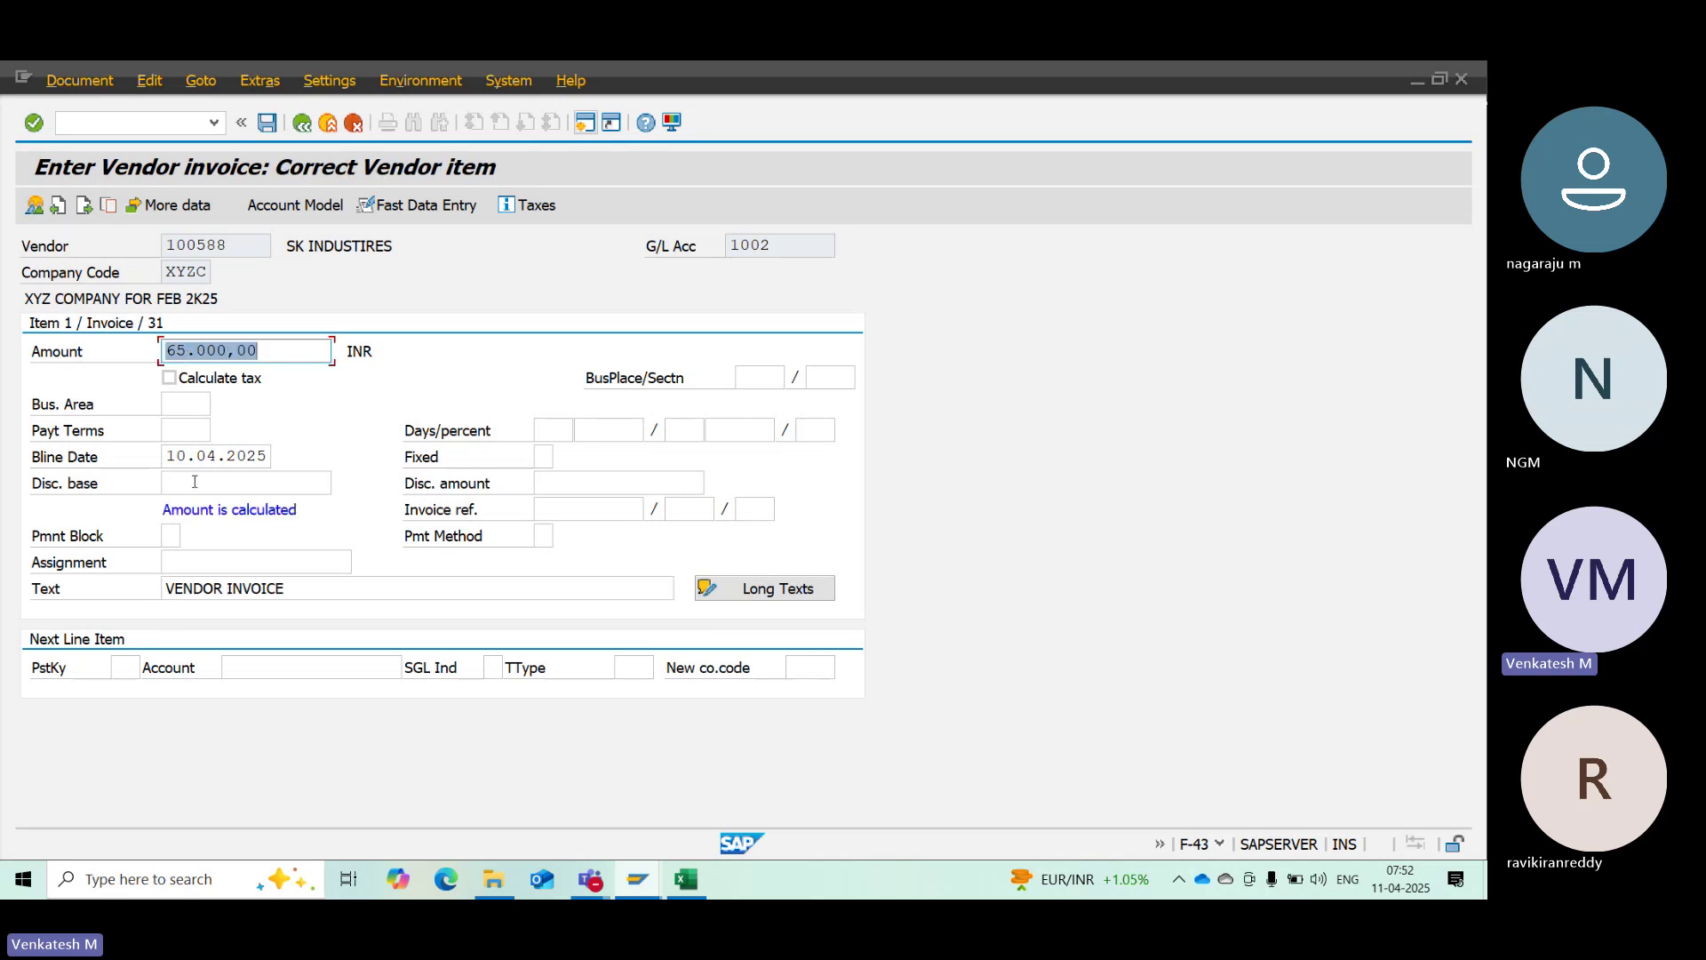
Switch to the Excel notes and review the raw material debit and vendor credit lines of the journal entry
left_click(113, 674)
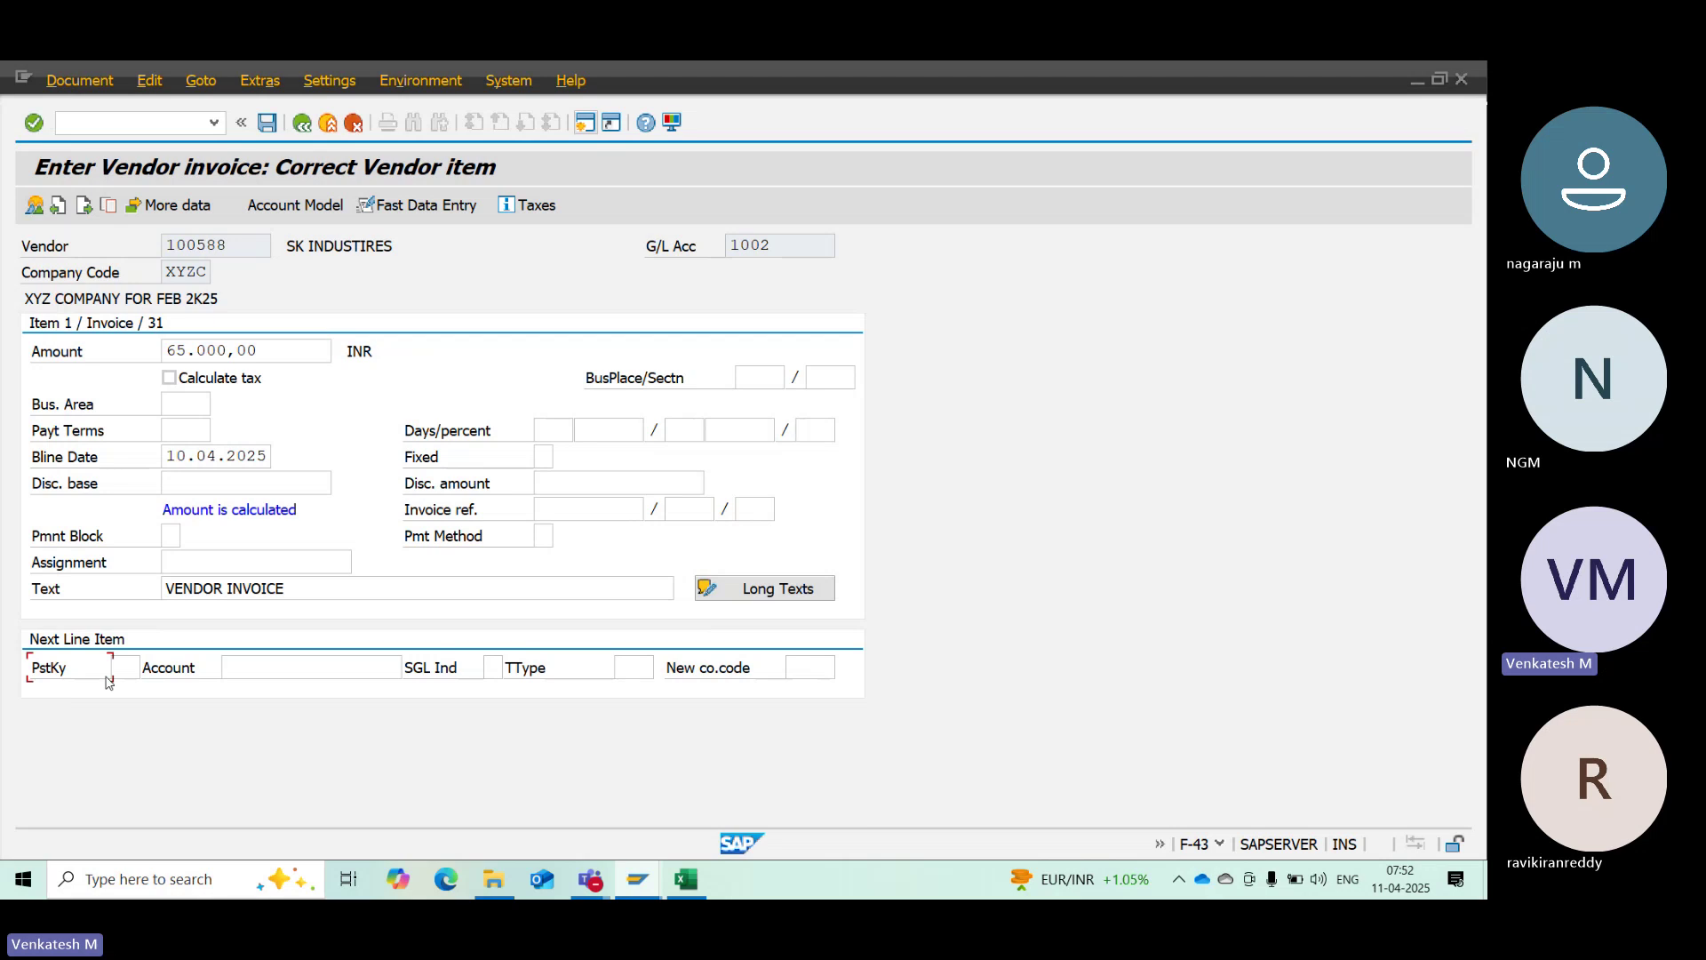
left_click(685, 879)
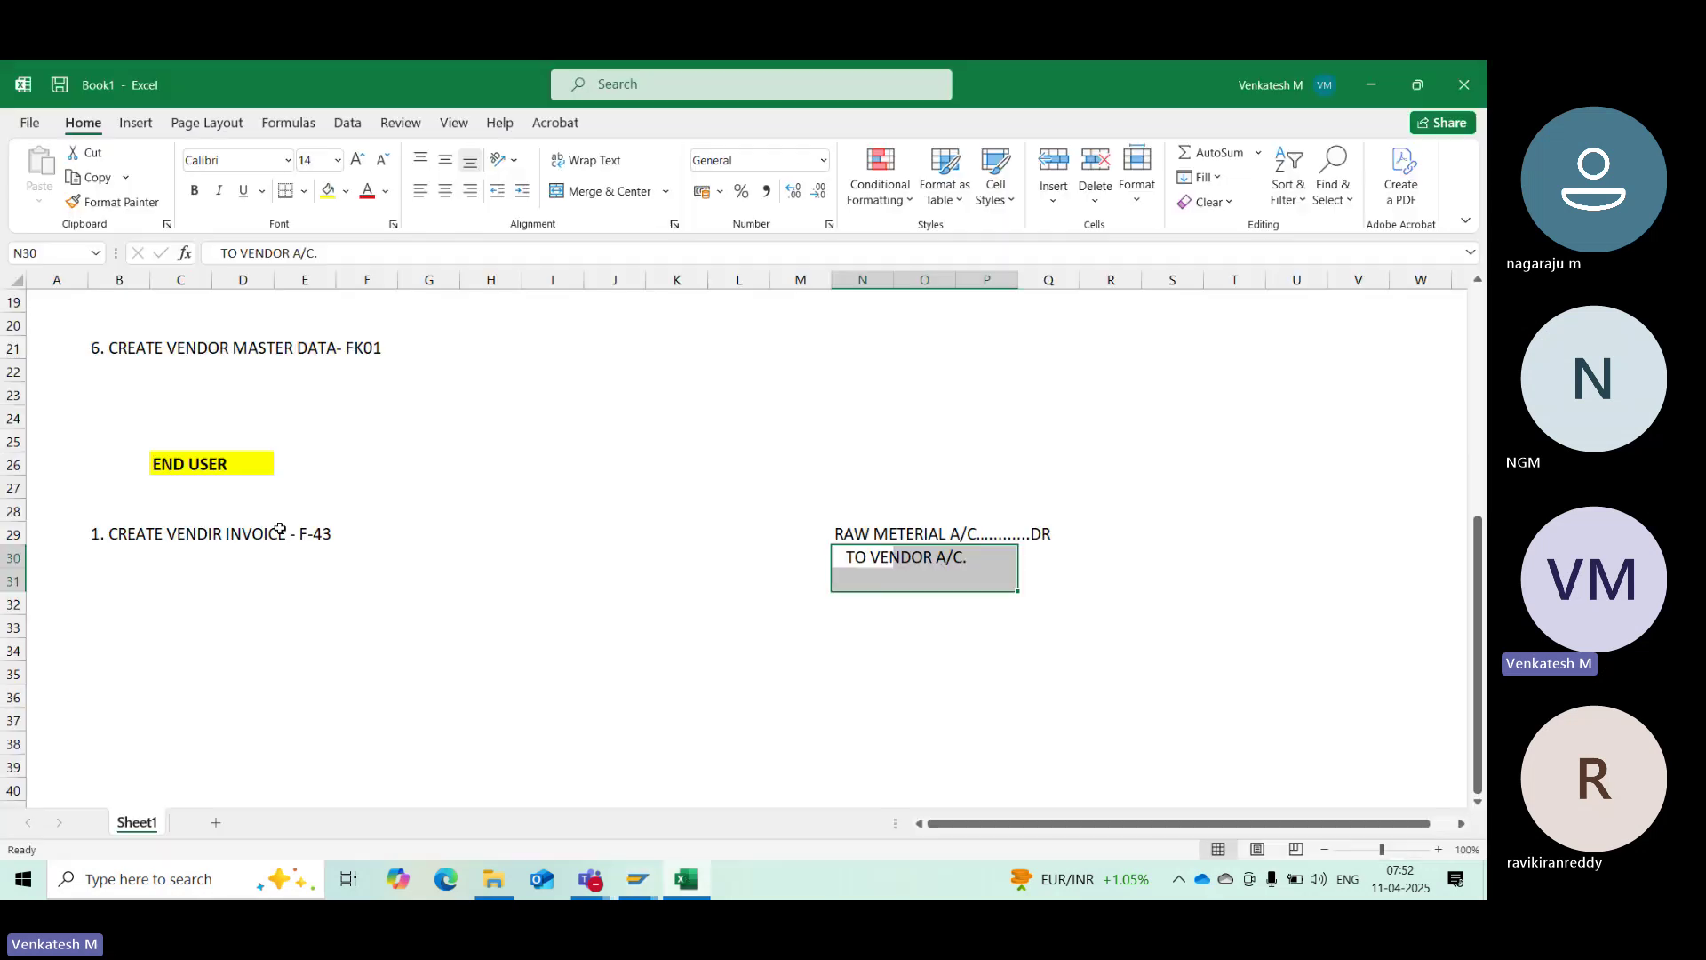
left_click(875, 603)
left_click_drag(839, 534, 1048, 533)
left_click_drag(851, 555, 985, 559)
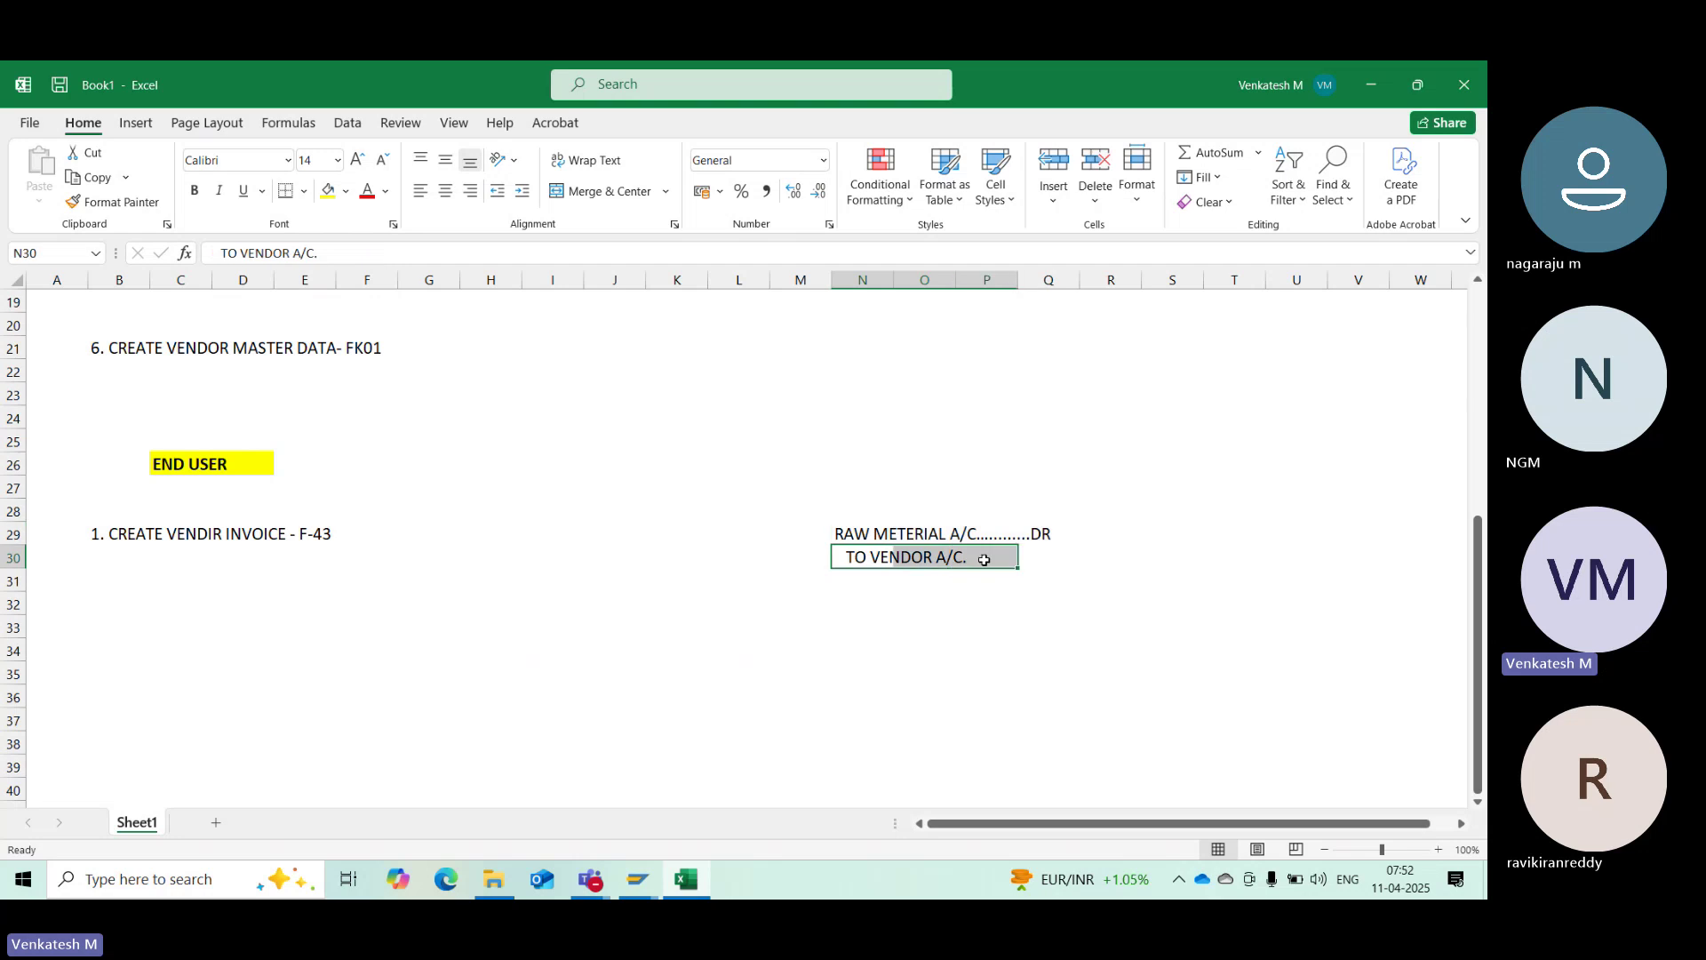
left_click_drag(840, 536, 1038, 535)
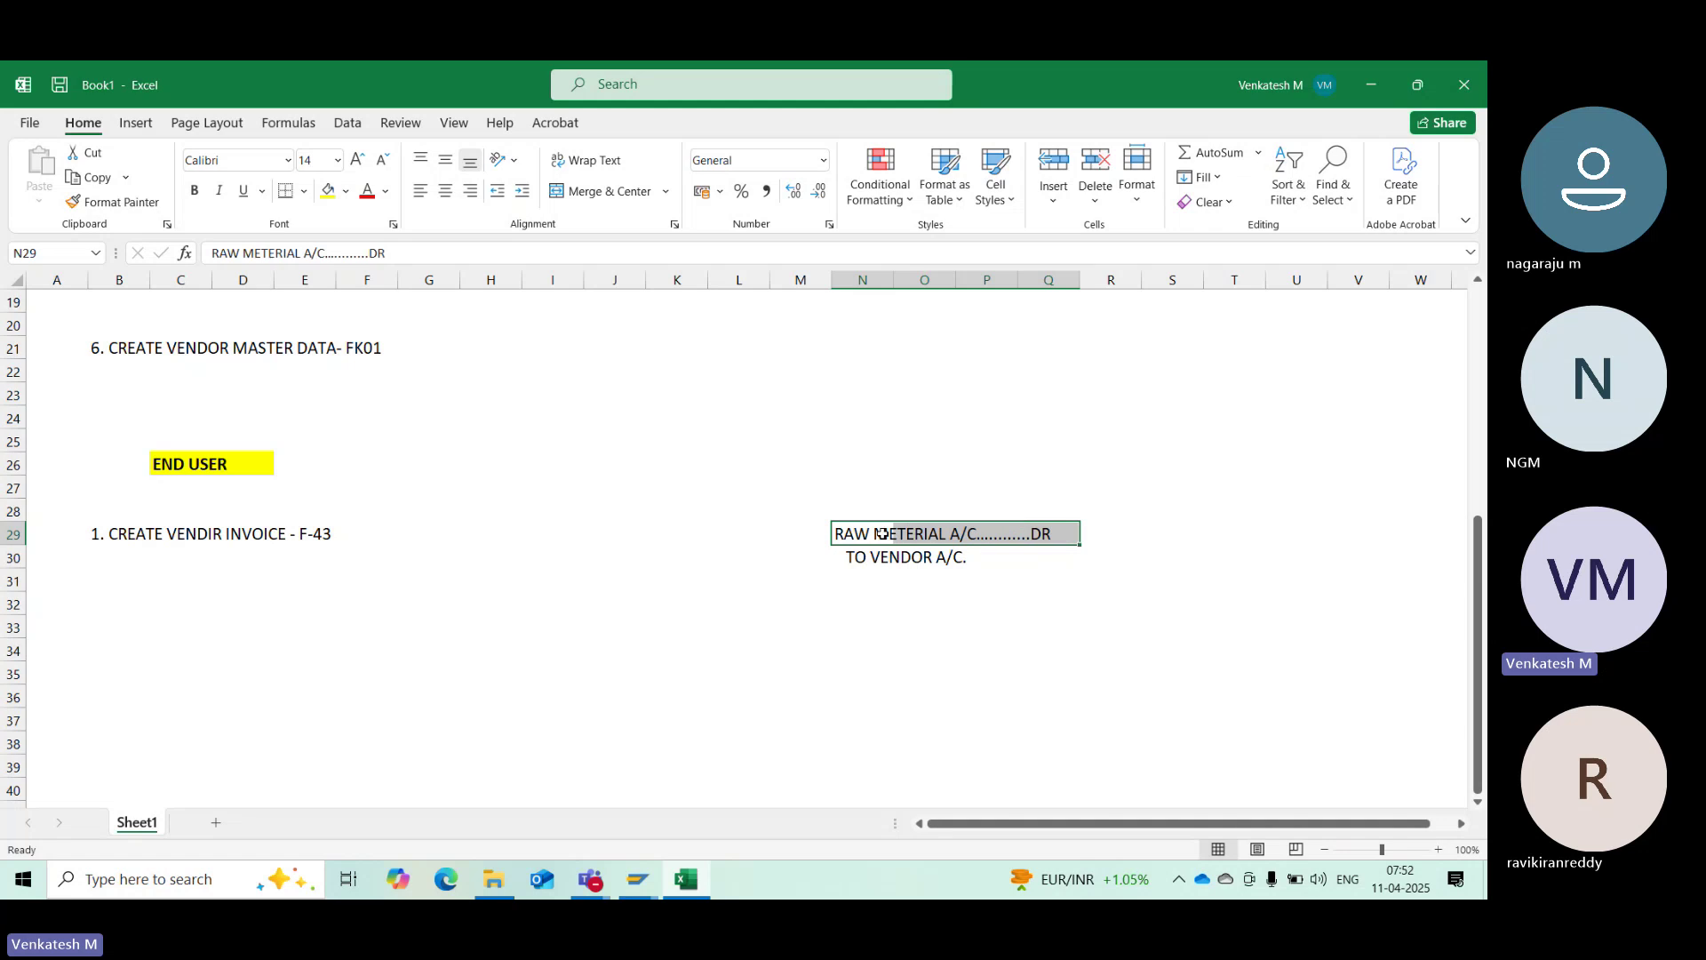
Return to the SAP vendor invoice and examine the account types and debit/credit indicators in the next line item's posting key list
key("alt+Tab")
left_click(118, 668)
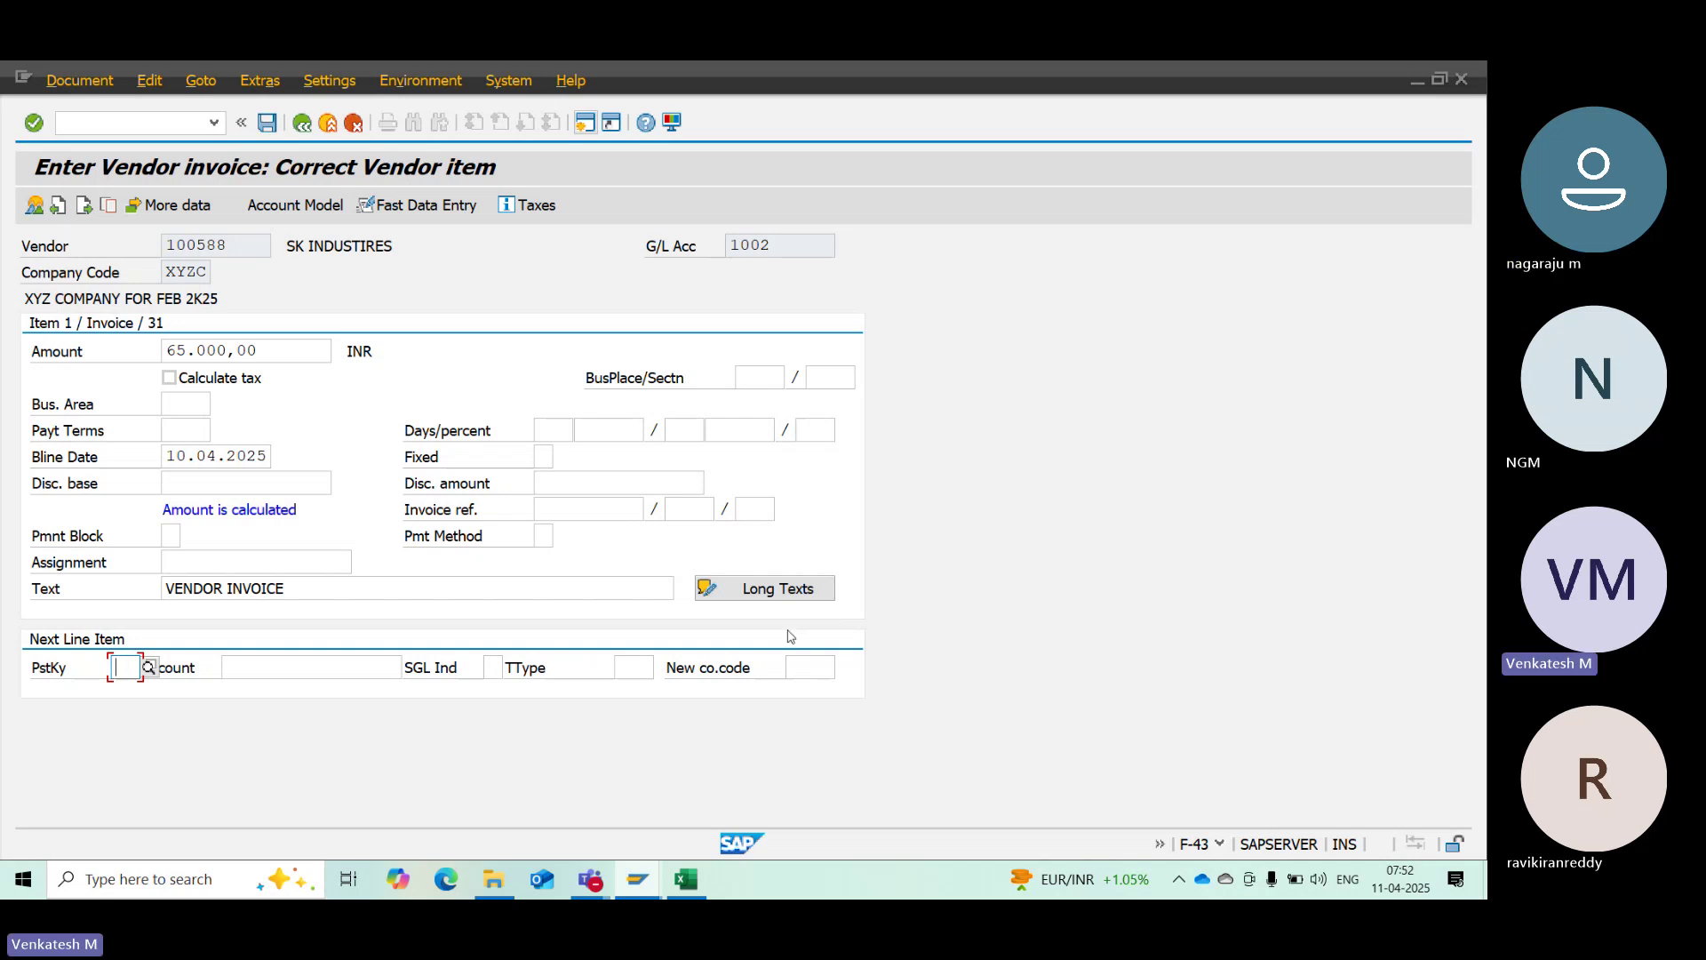
left_click(150, 669)
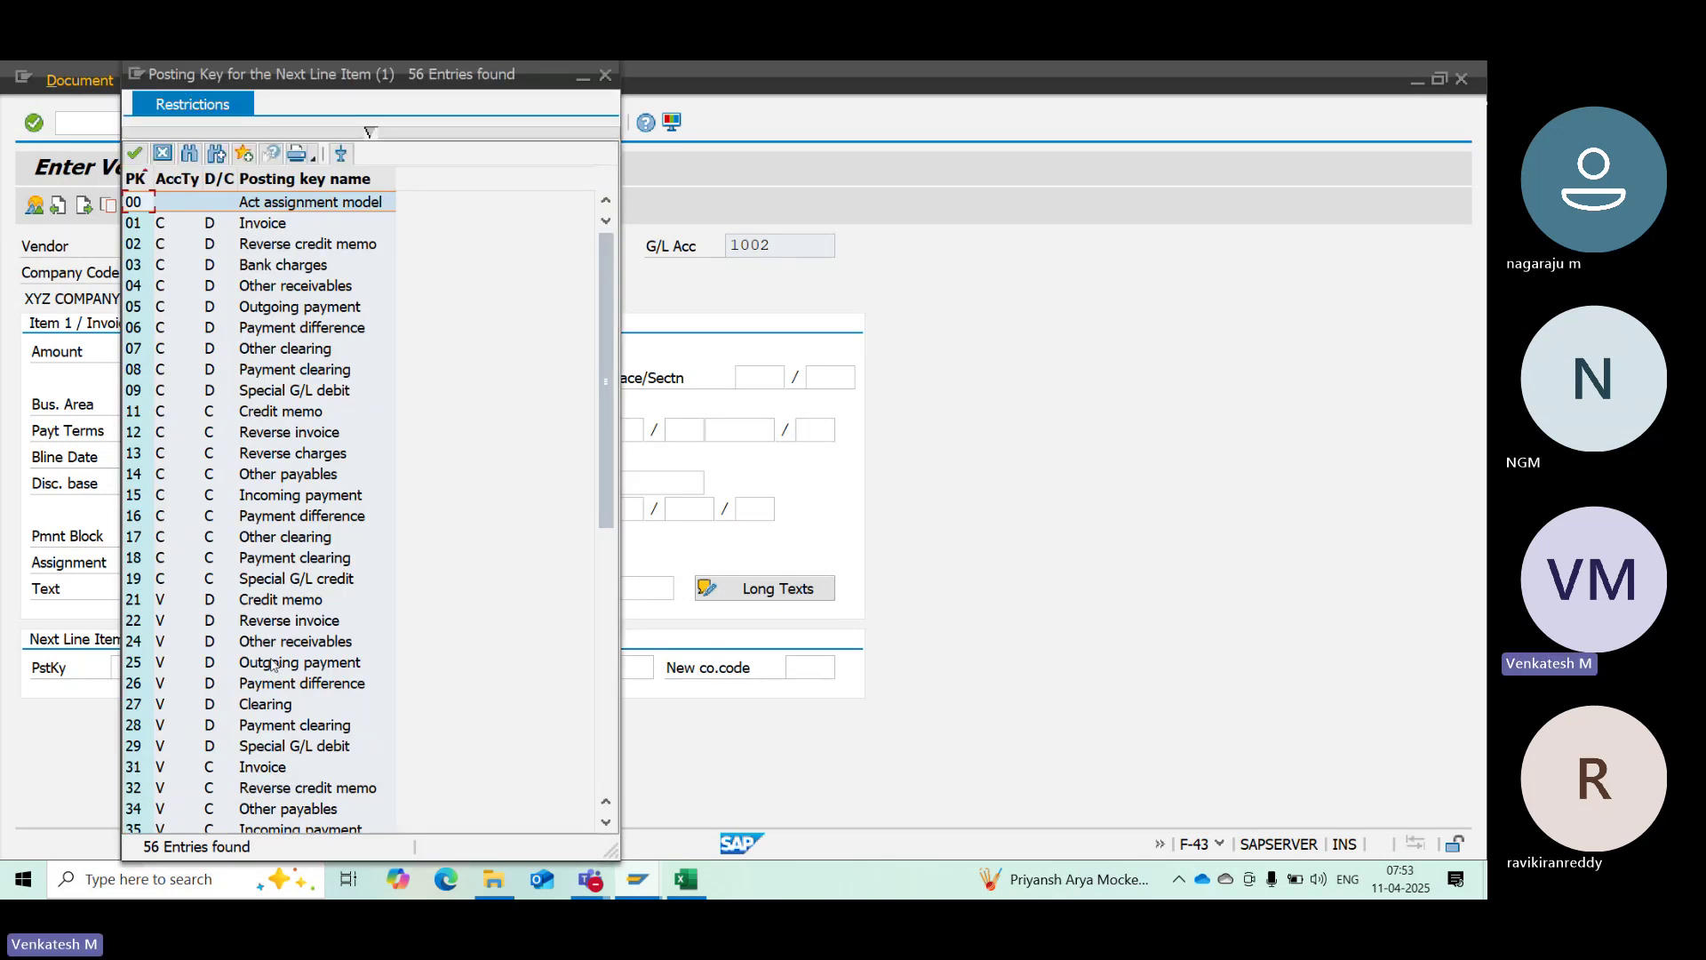
left_click(161, 601)
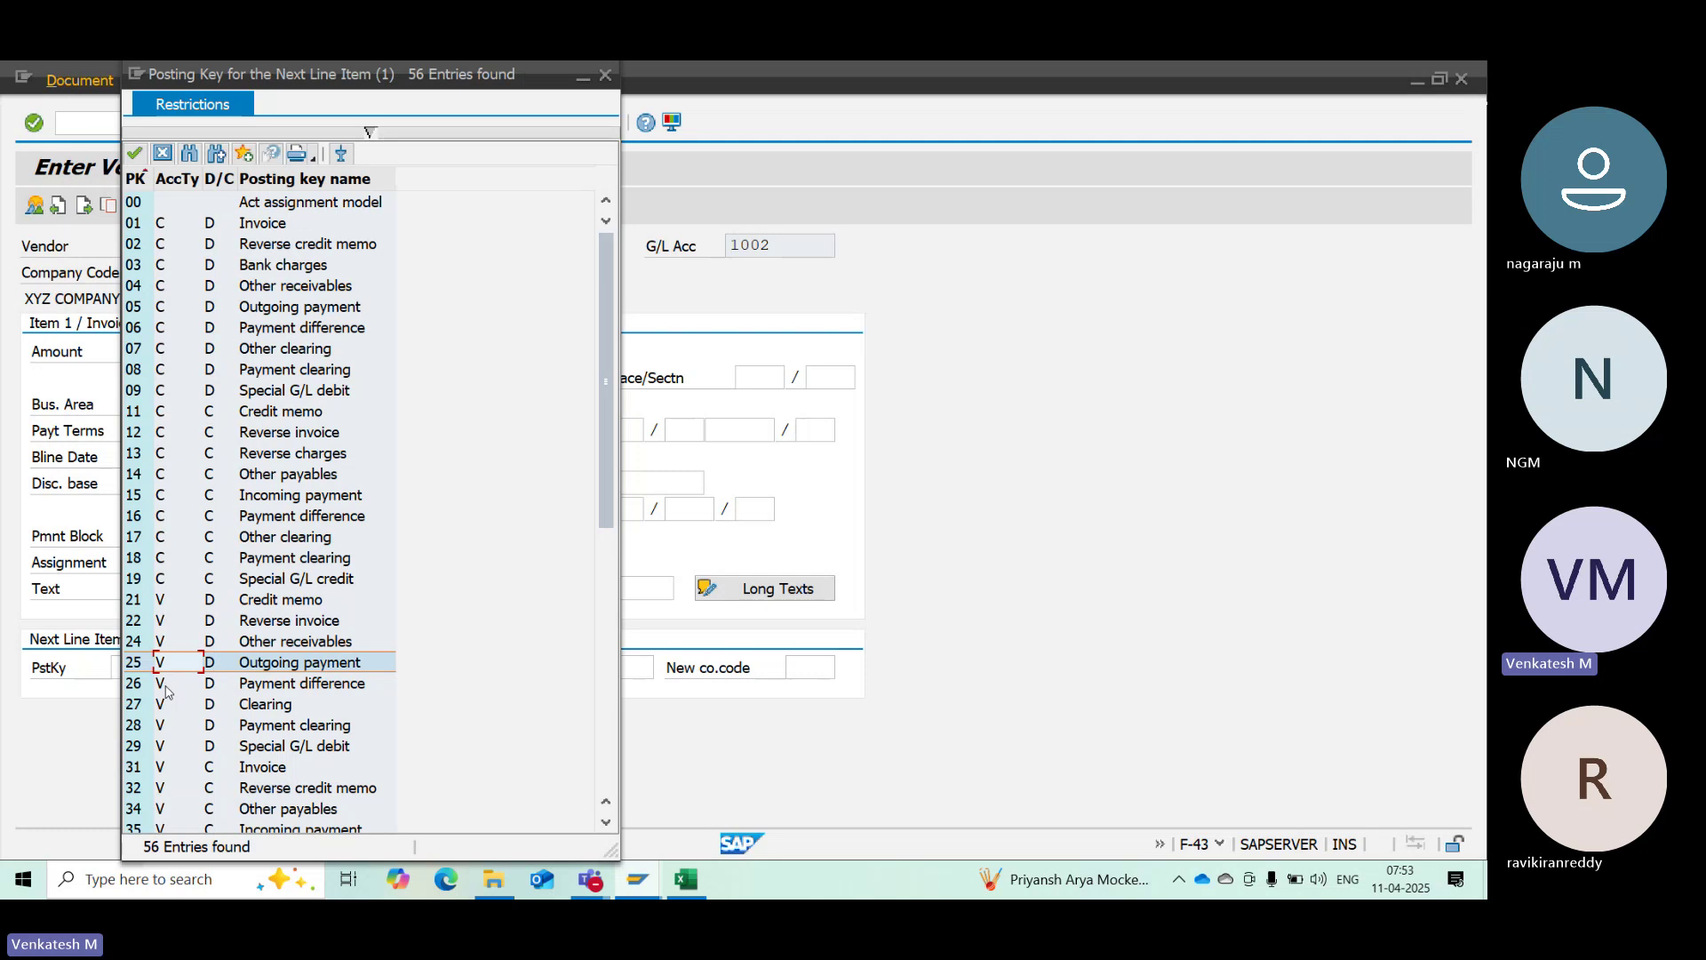
left_click(229, 243)
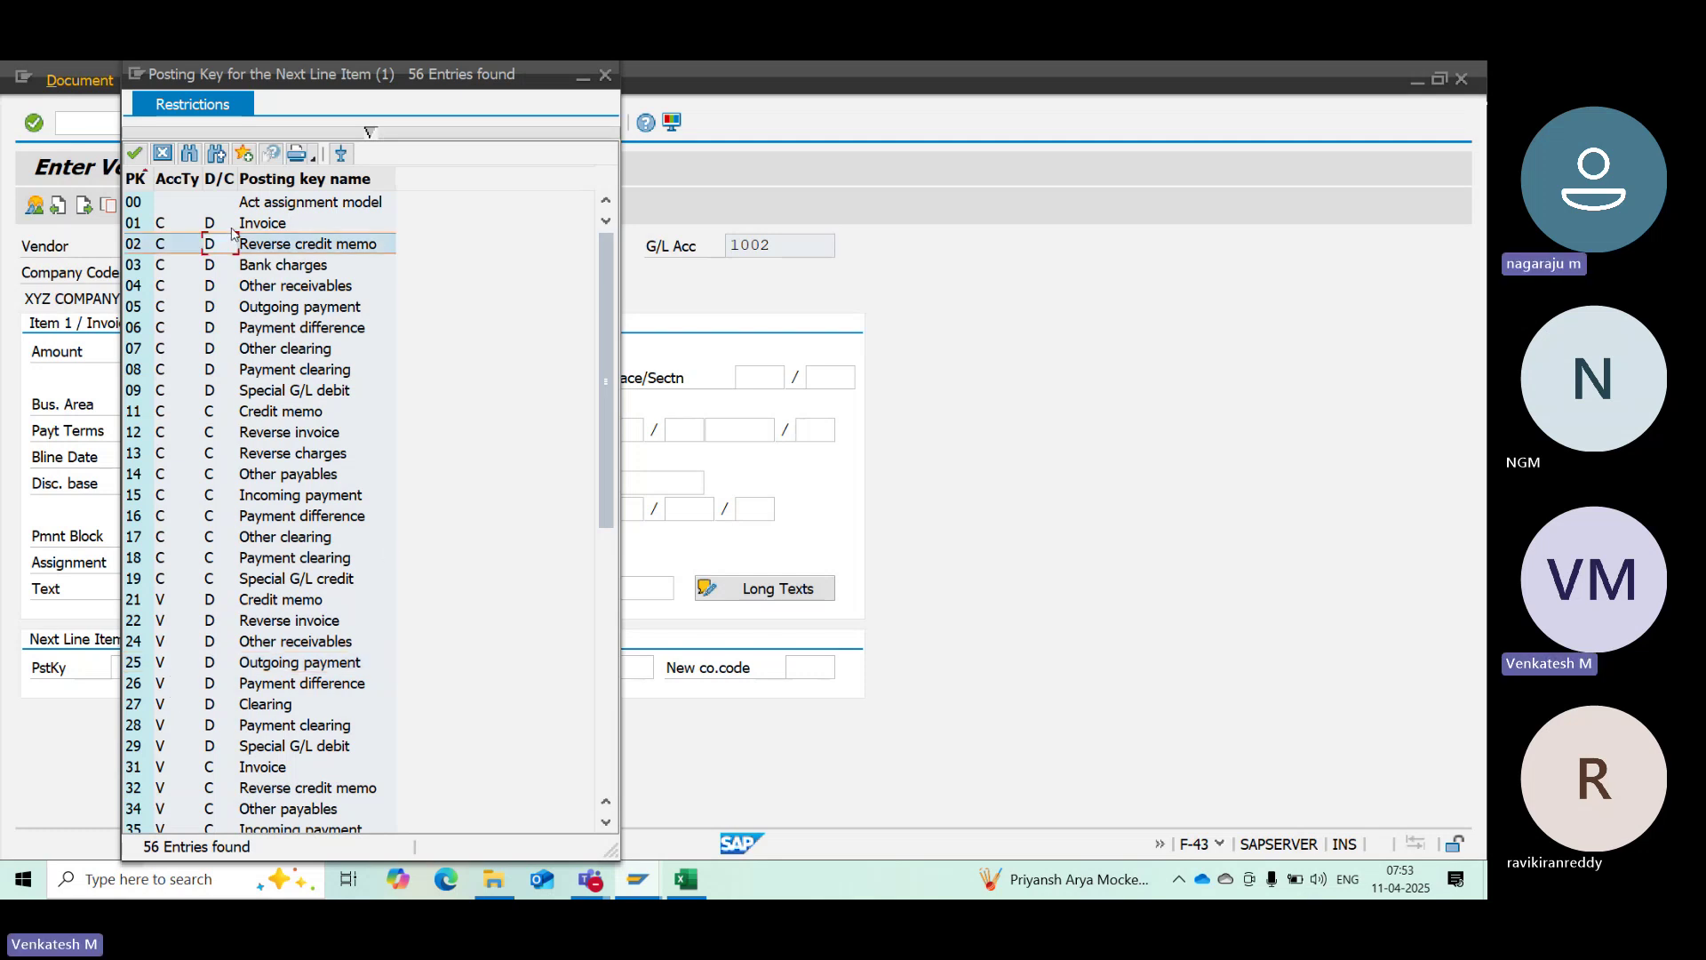
left_click(180, 227)
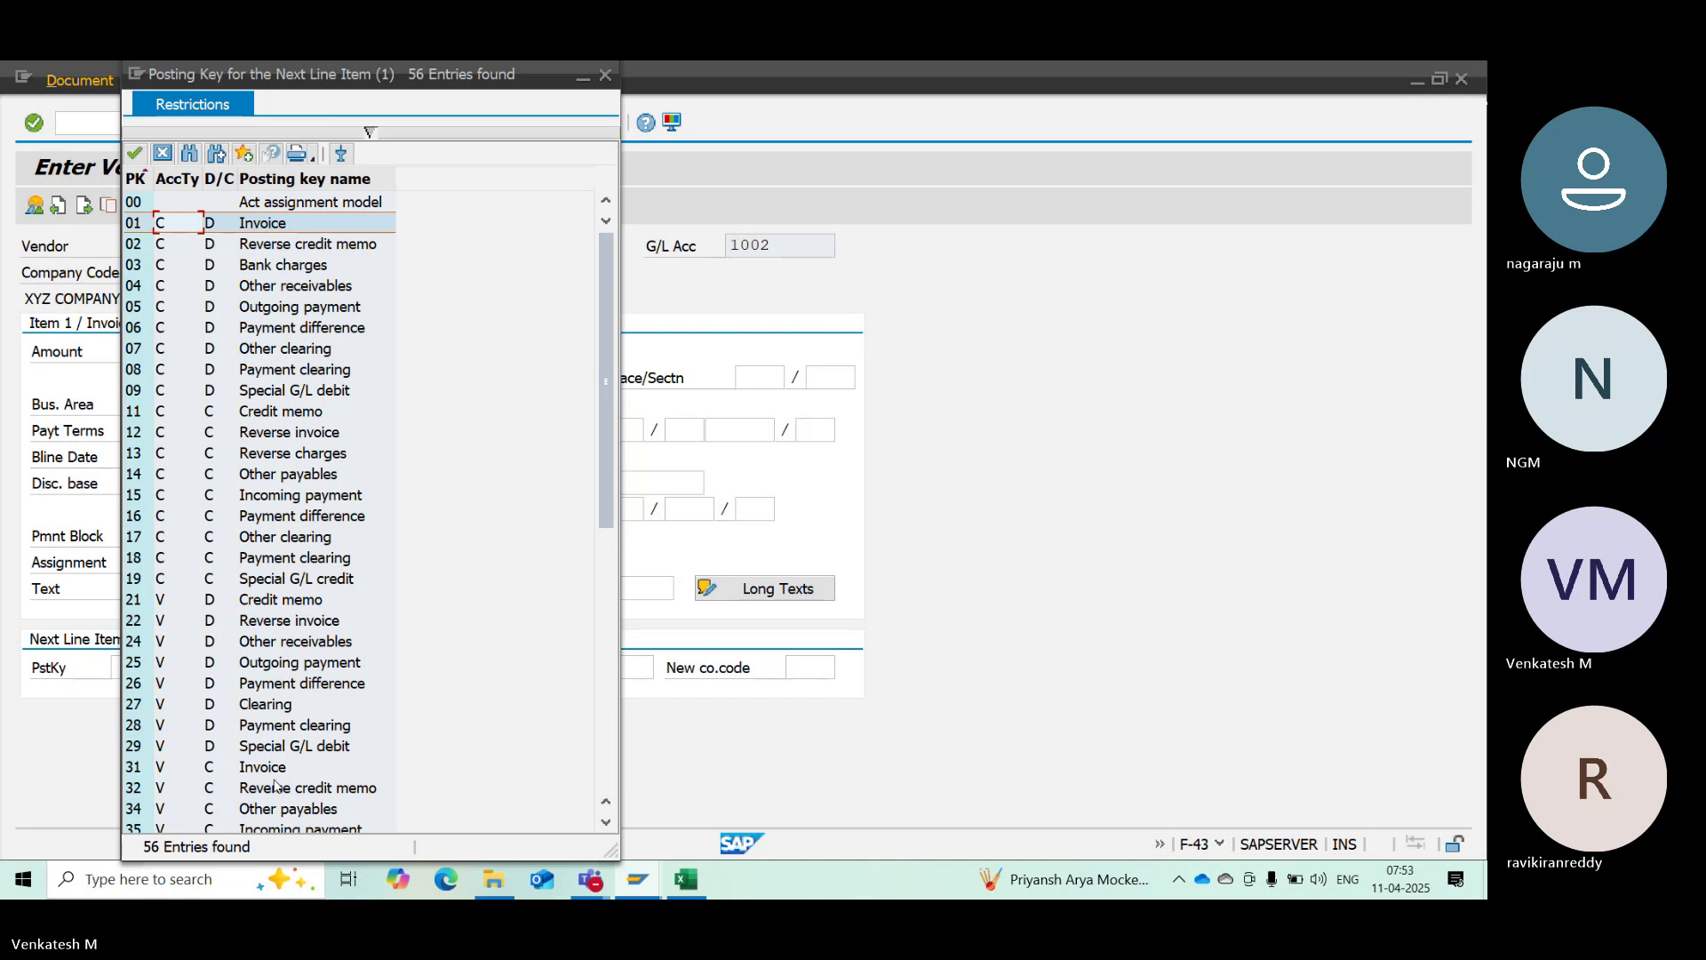
scroll(276, 786, "down", 2)
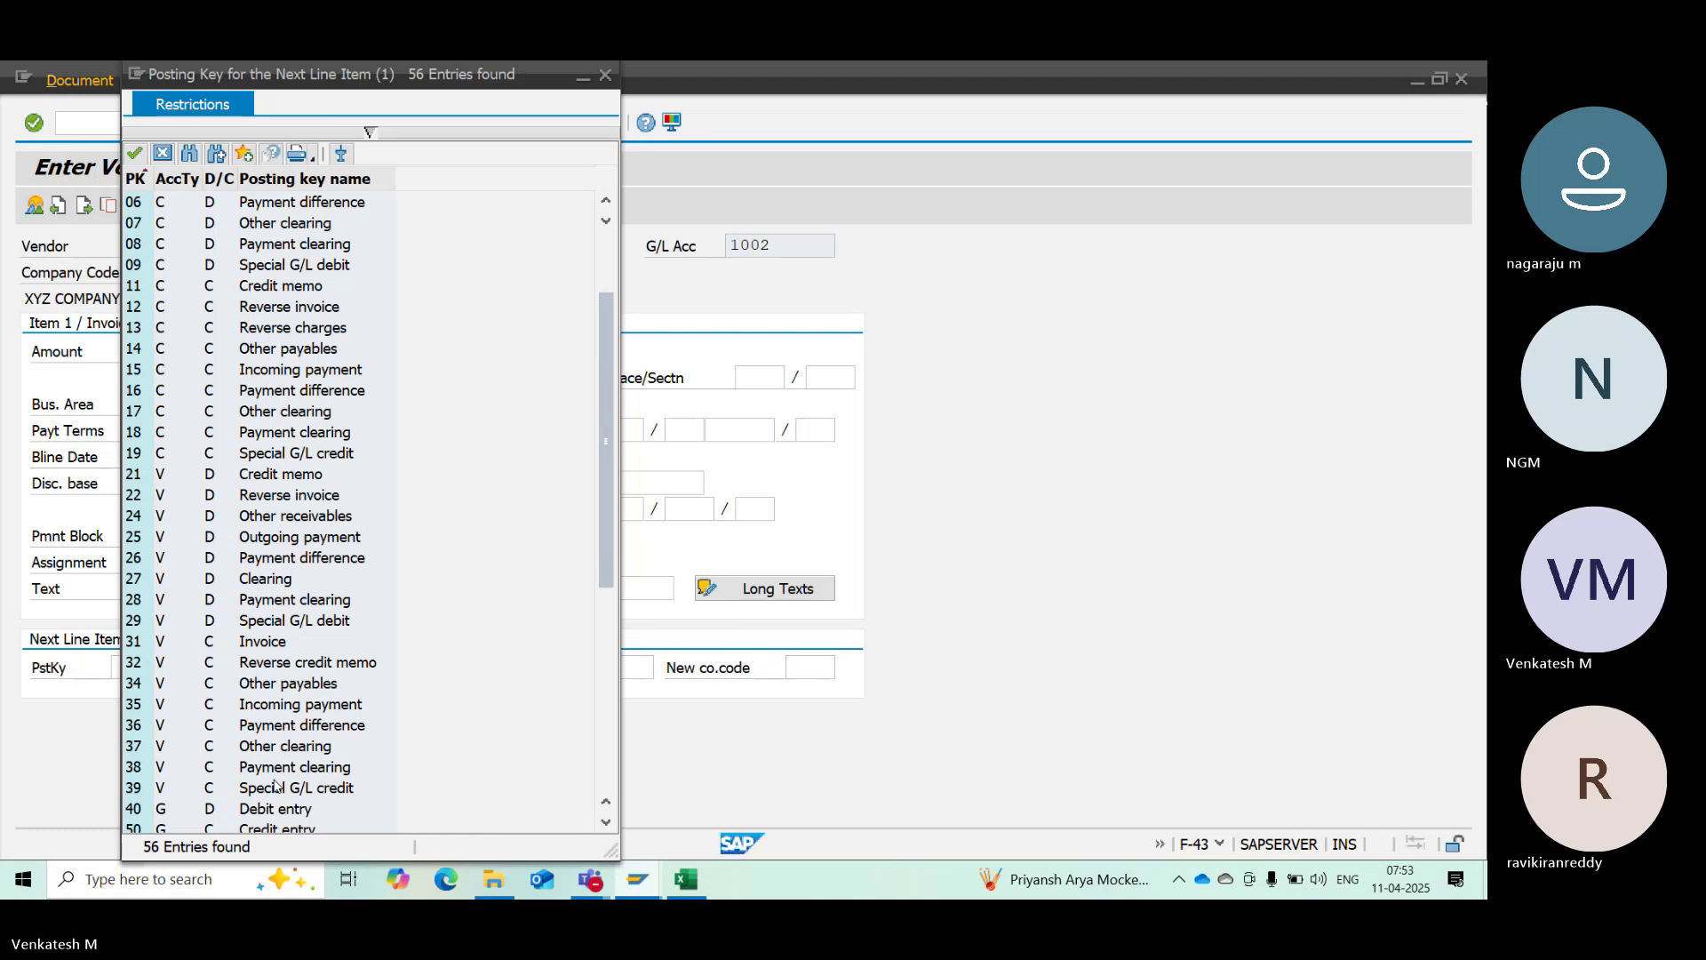
scroll(275, 785, "down", 4)
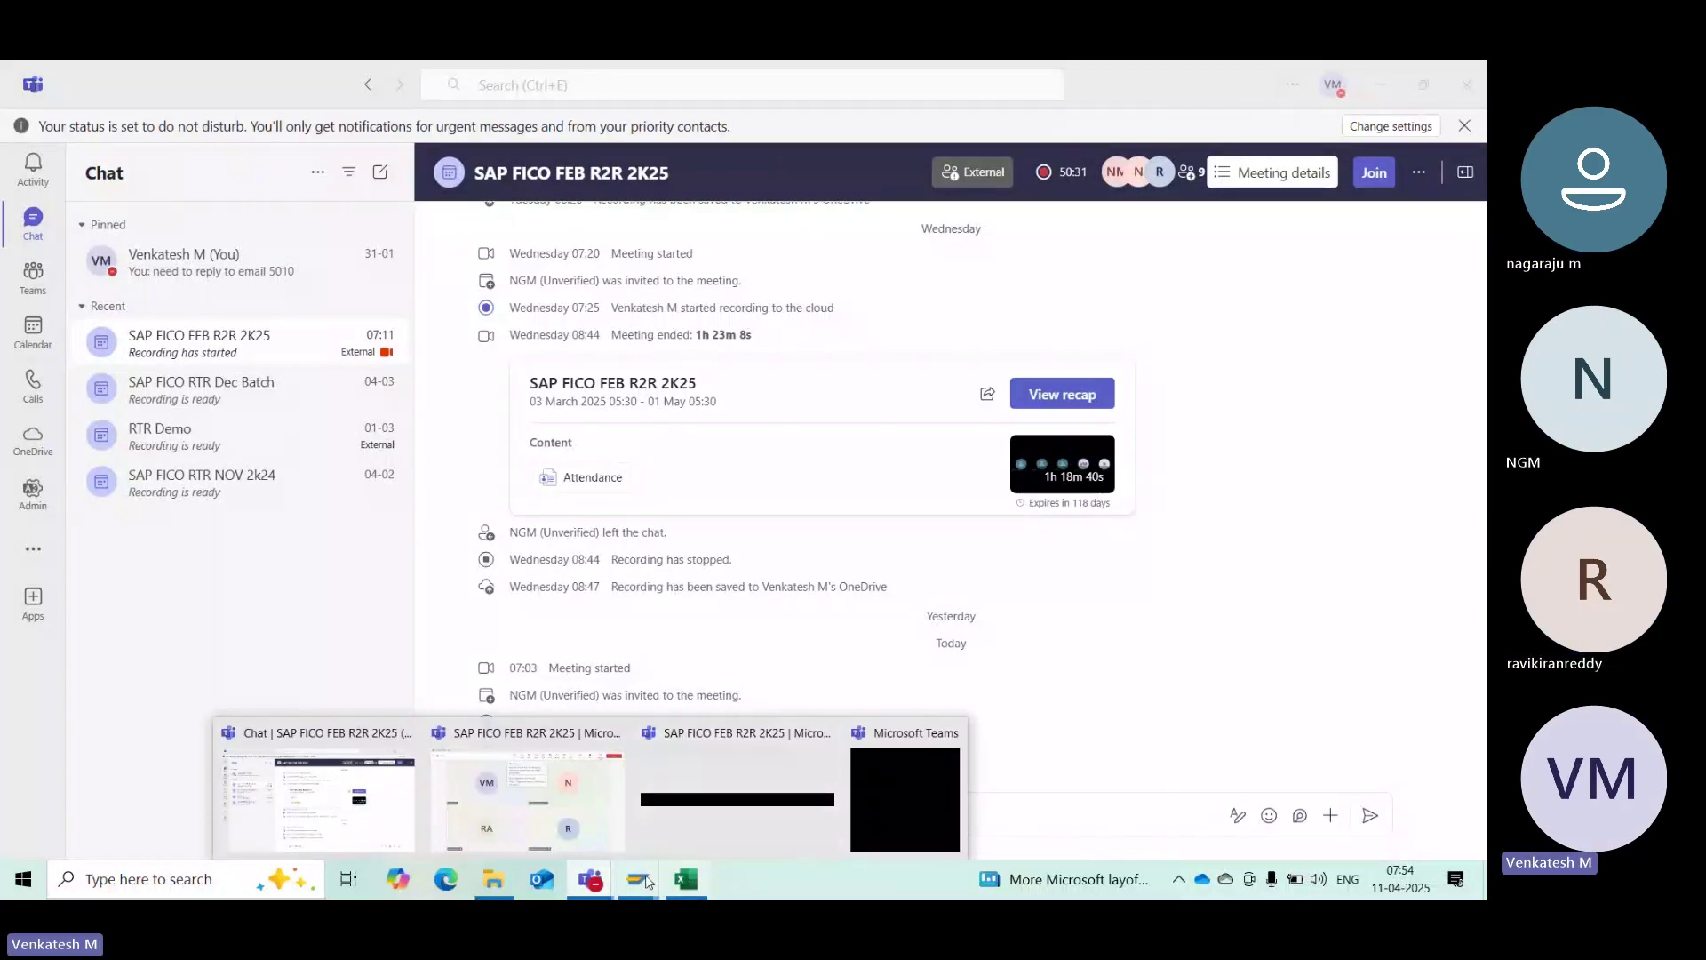
Return to the SAP posting key list, examine the account type and name of posting key 50, and close the list
mouse_move(638, 879)
left_click(751, 816)
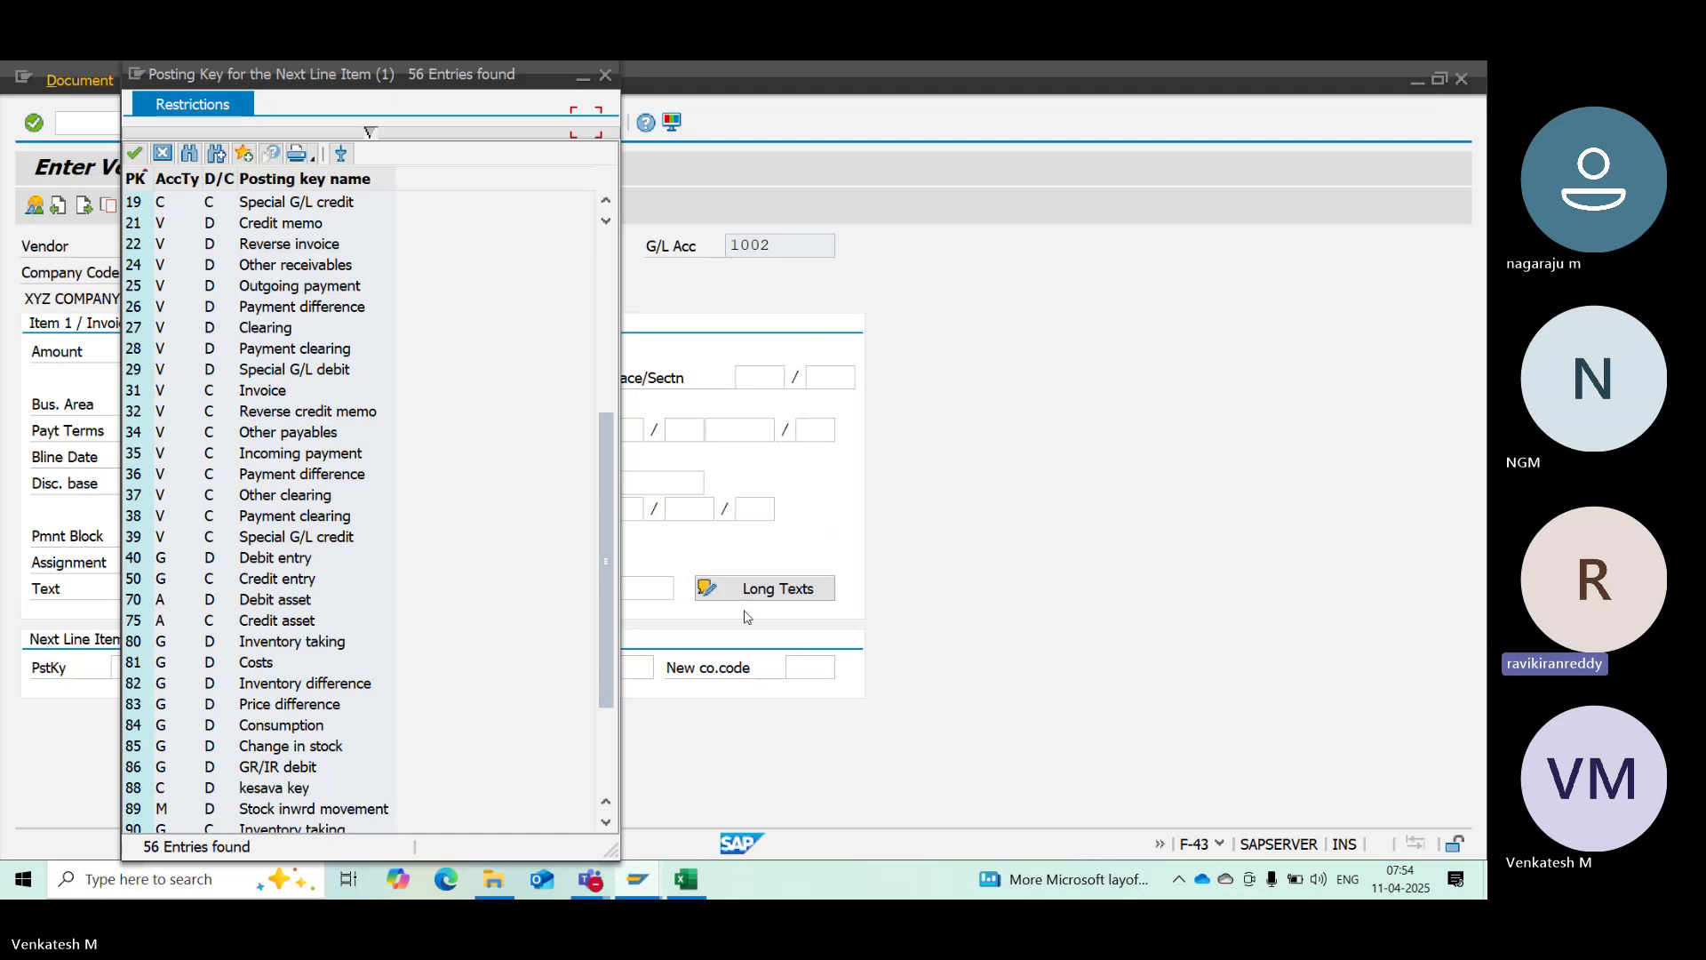
left_click(153, 580)
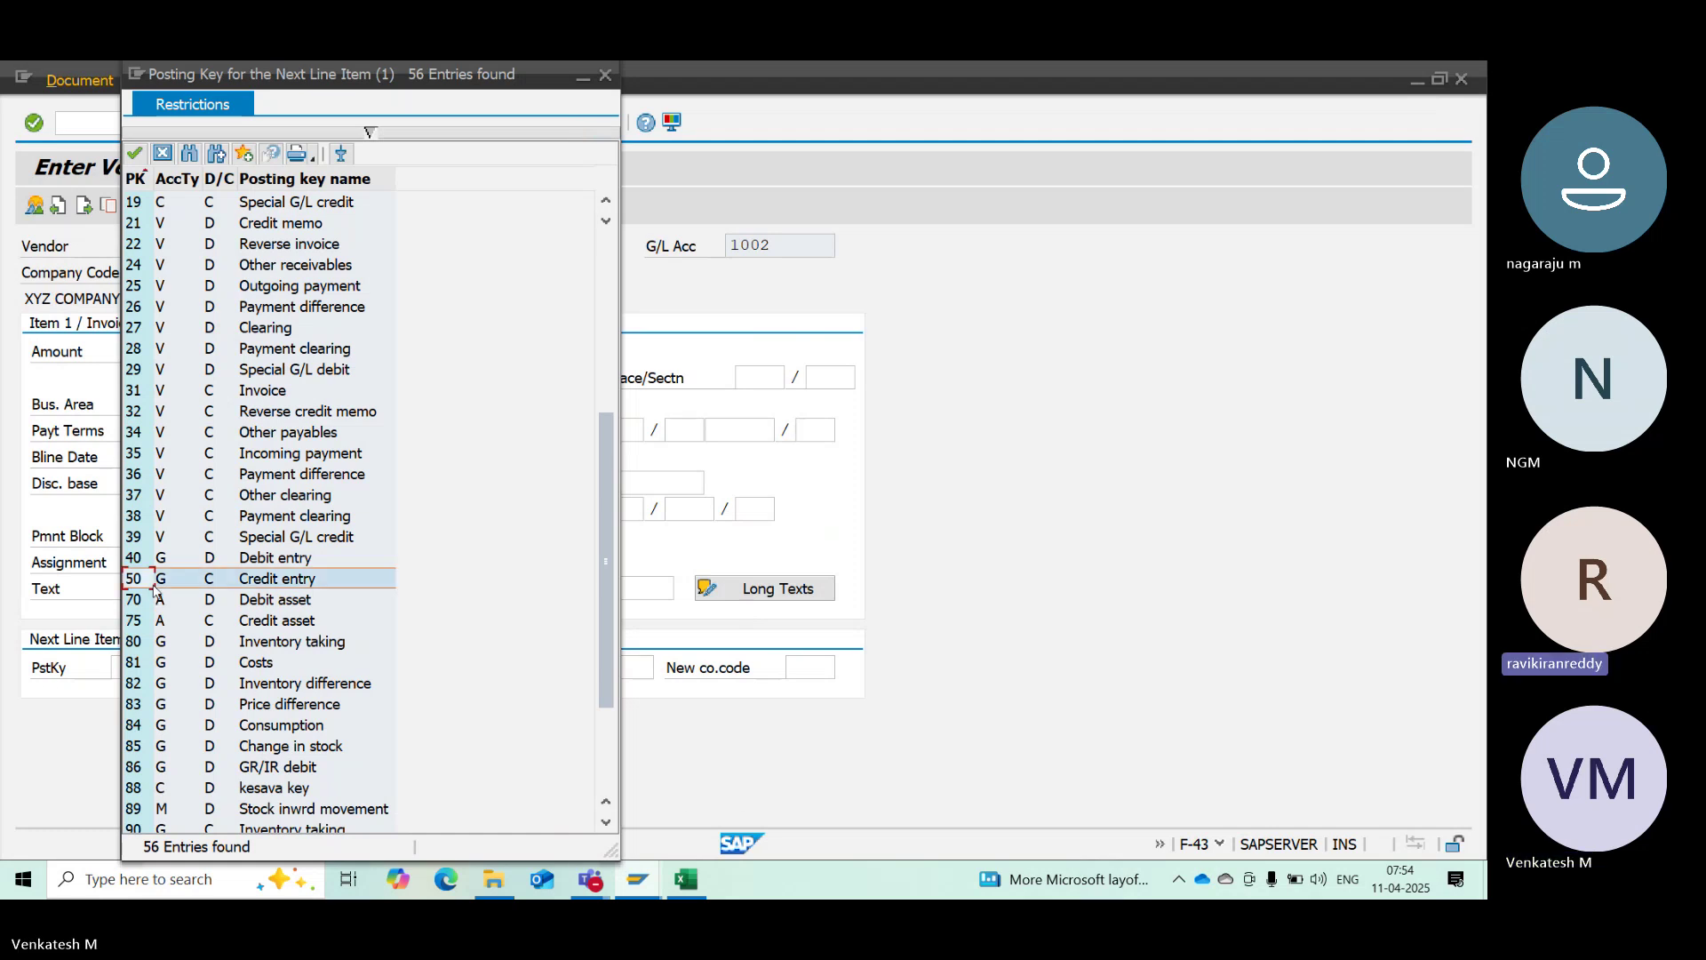
left_click(160, 585)
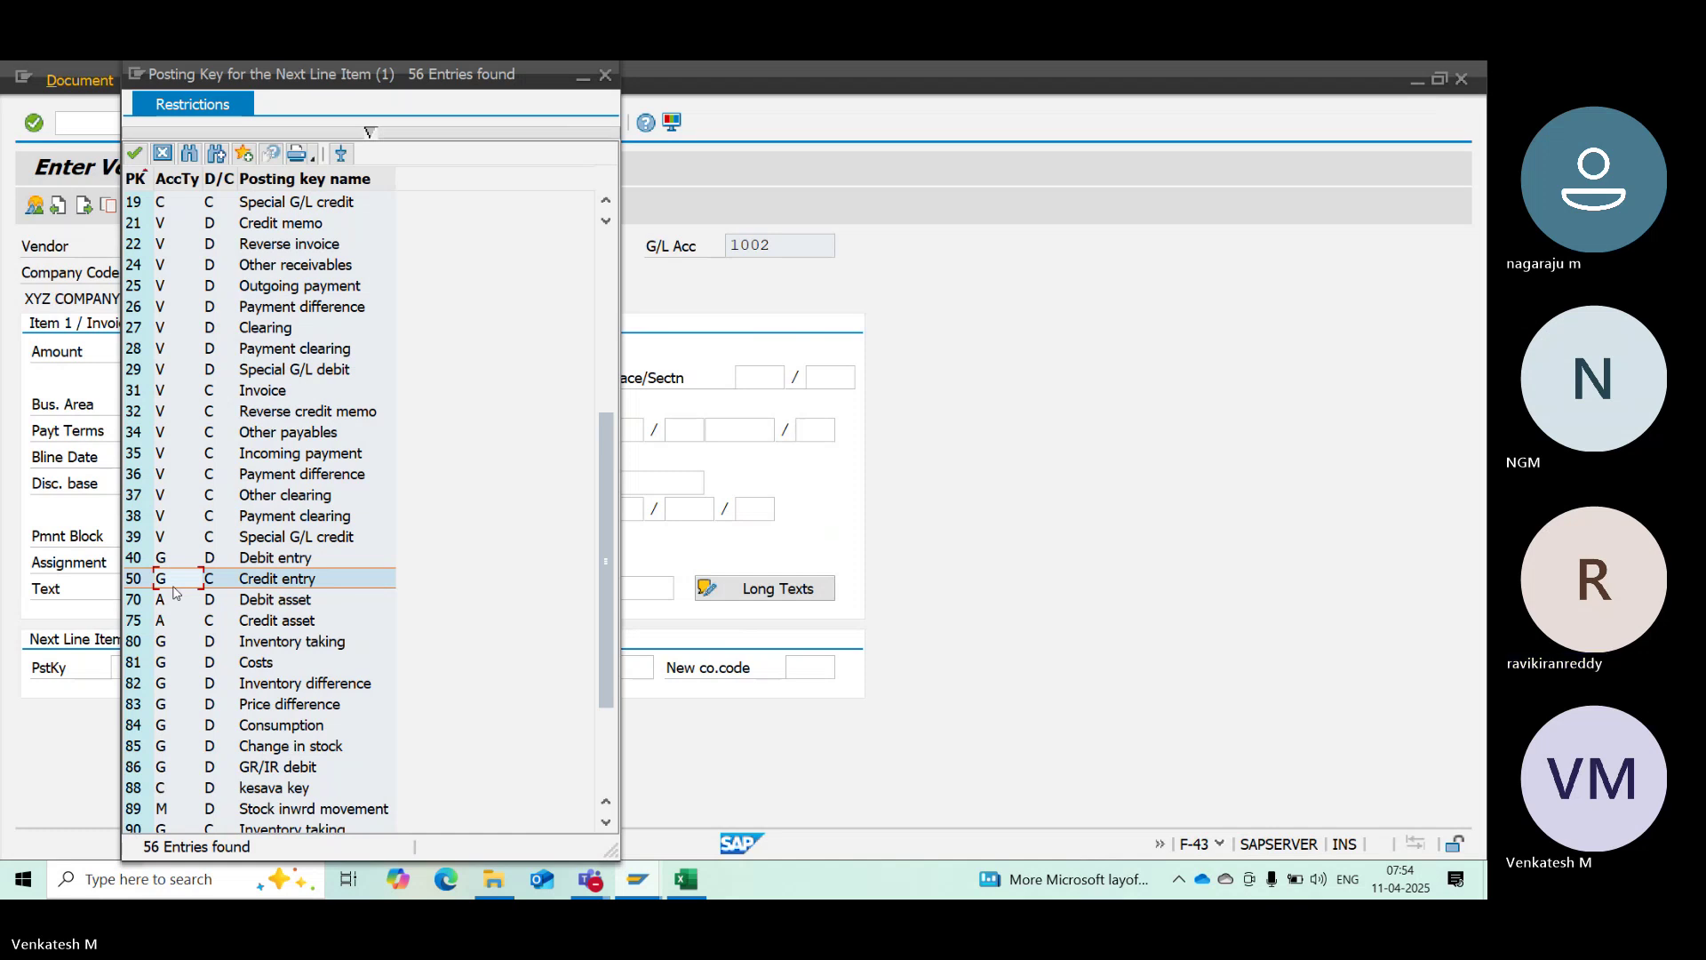
left_click(266, 580)
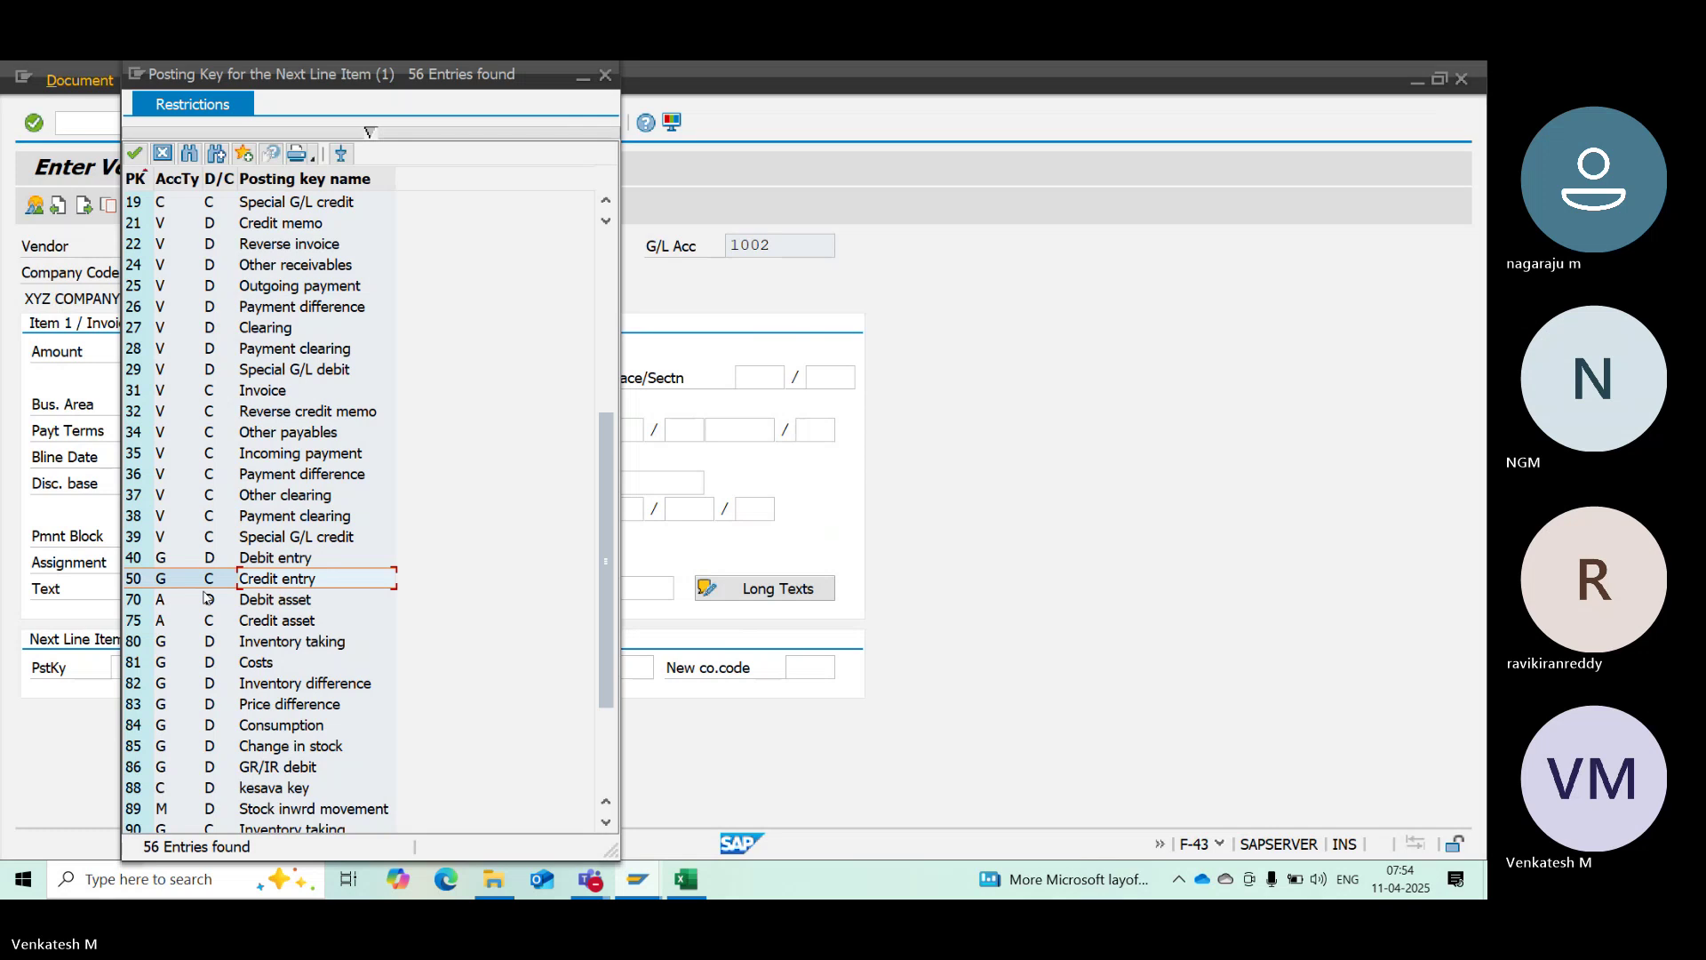
left_click(1374, 376)
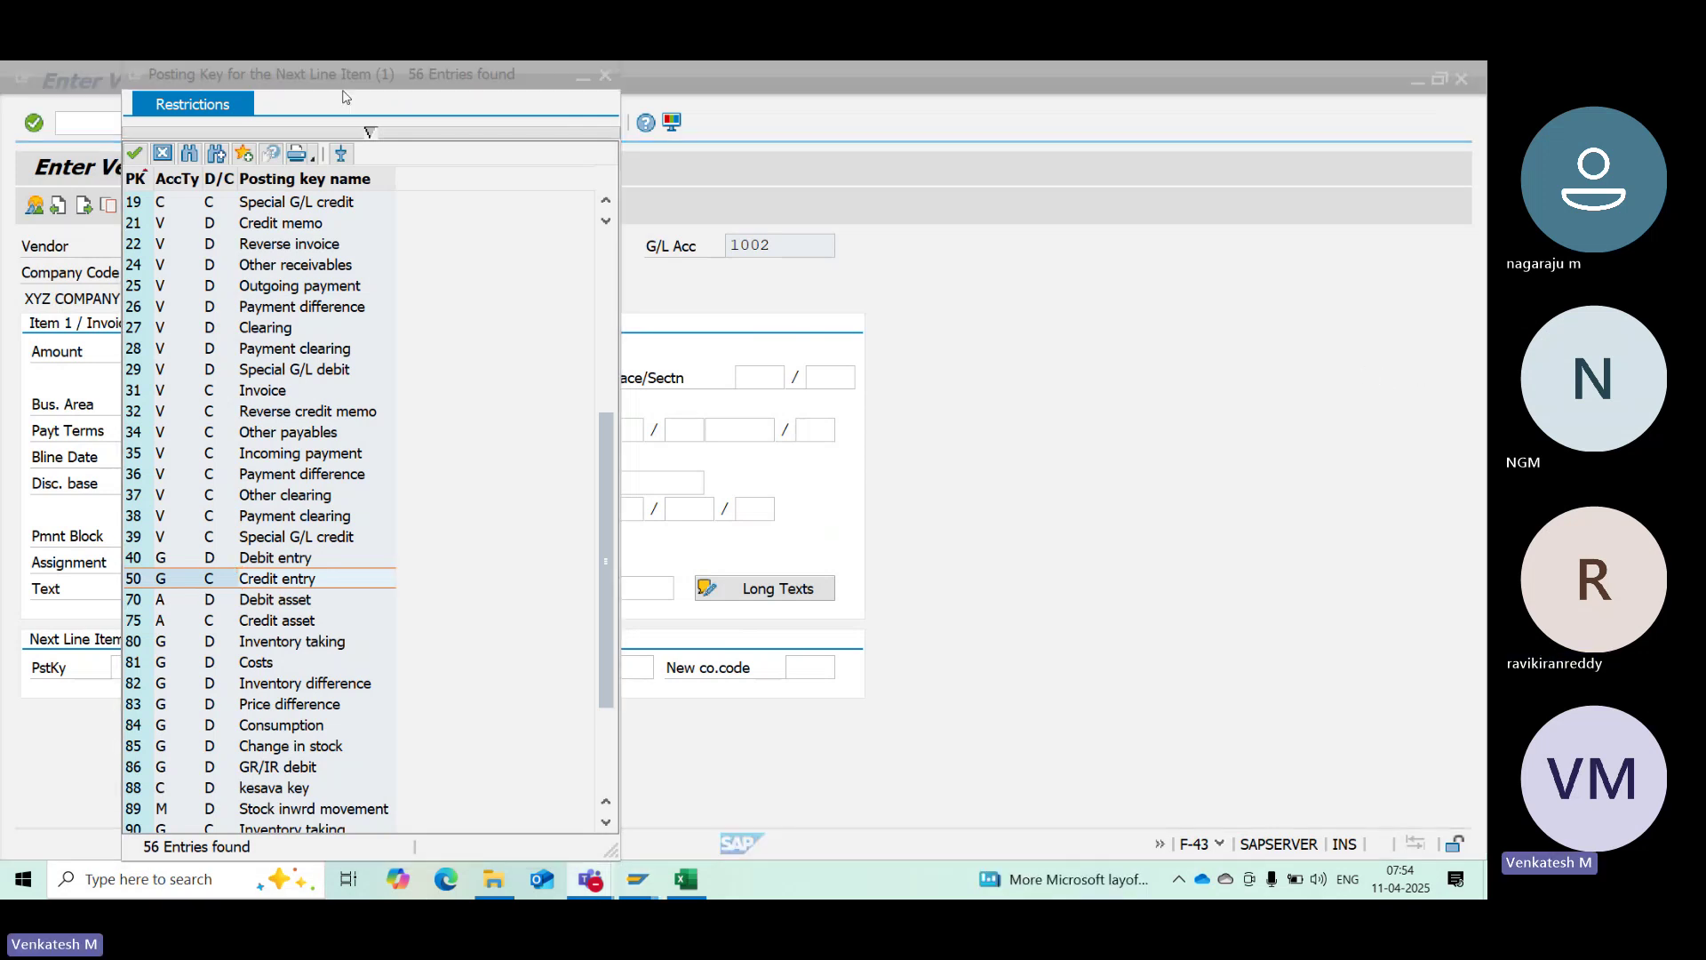
left_click_drag(343, 83, 281, 84)
left_click(543, 75)
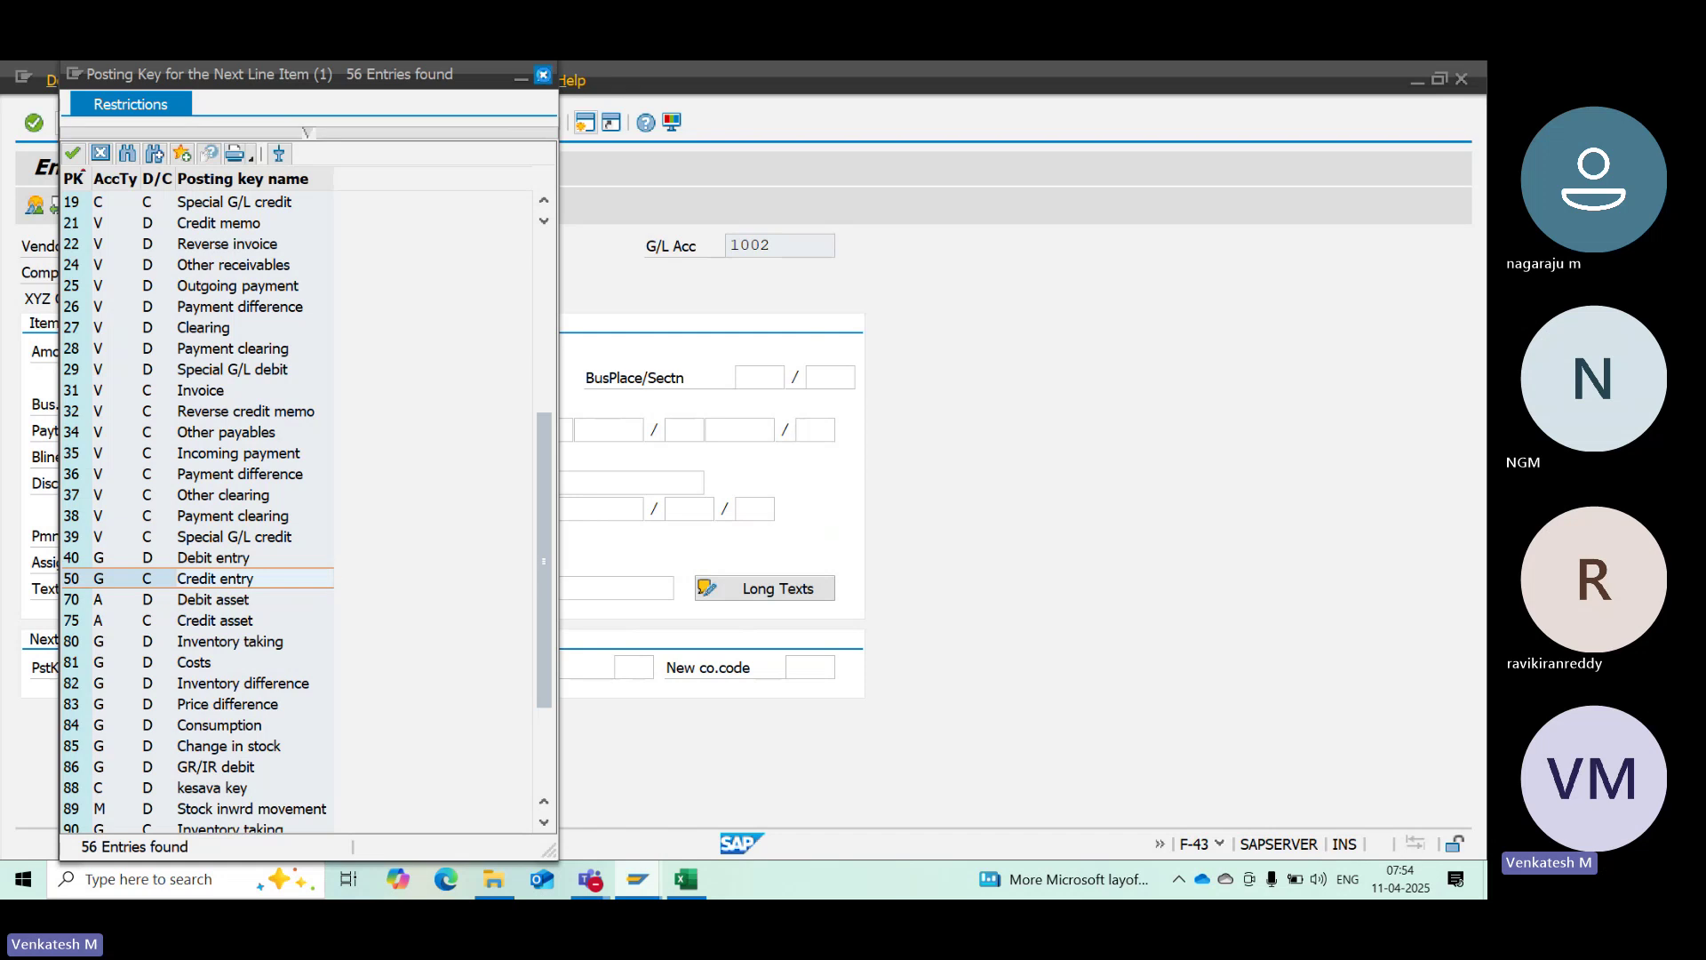
Recheck the journal entry in the Excel notes and return to the SAP vendor invoice
left_click(701, 880)
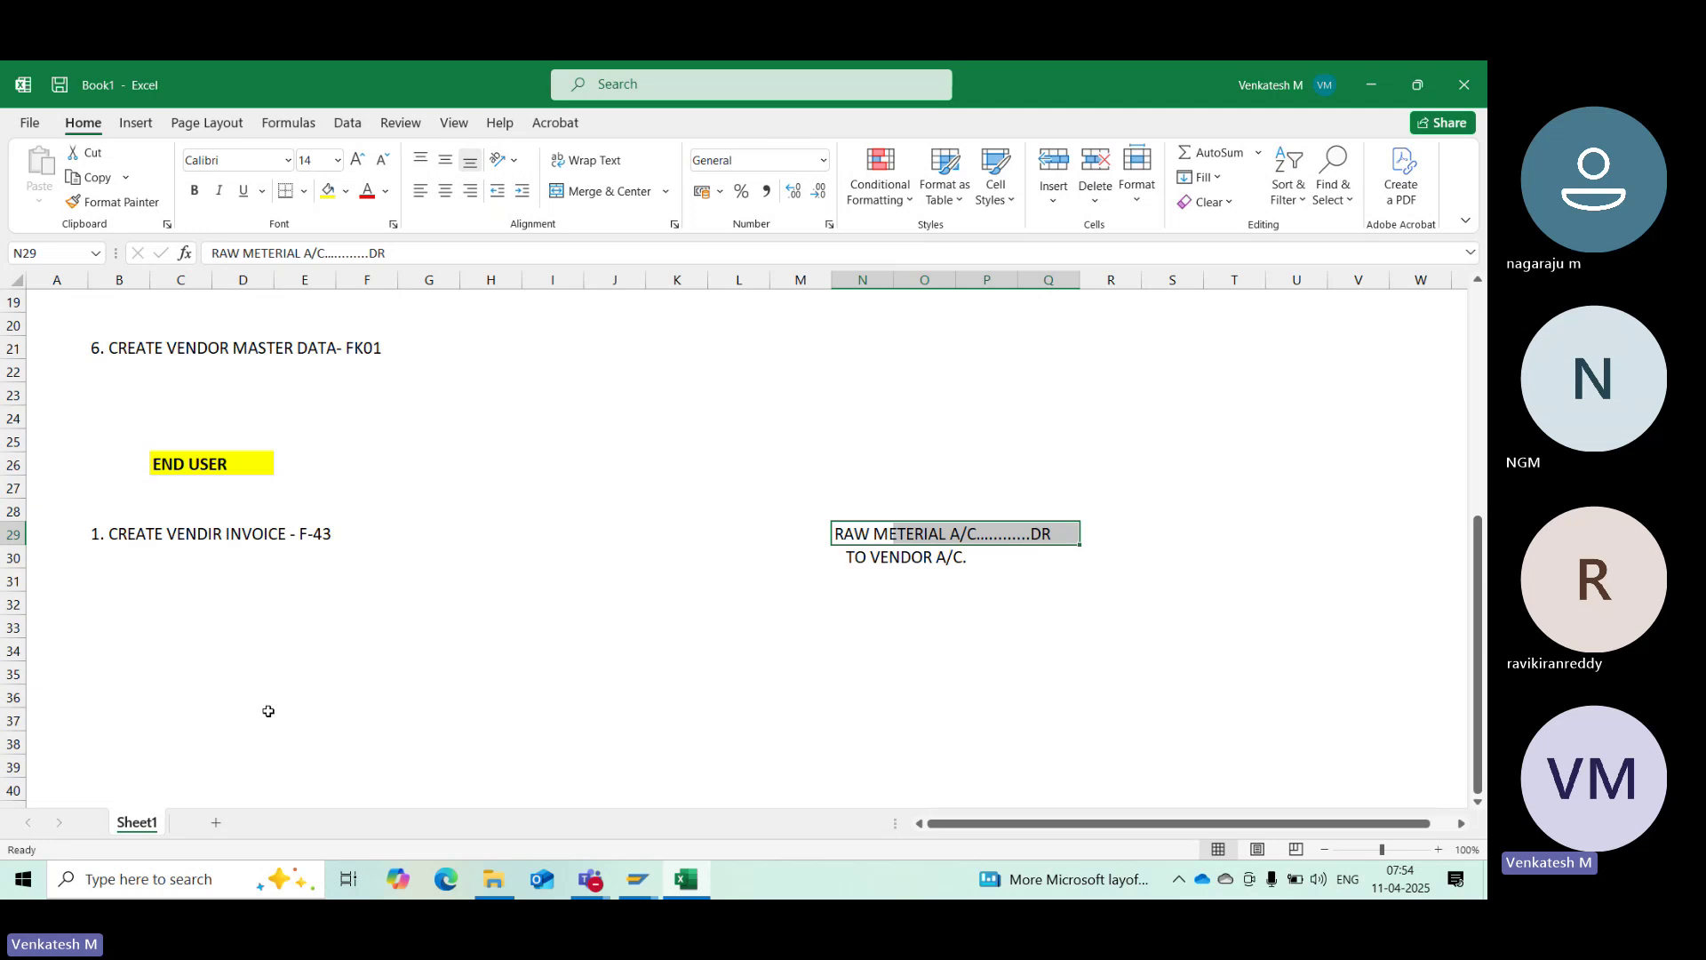
mouse_move(632, 891)
left_click(704, 782)
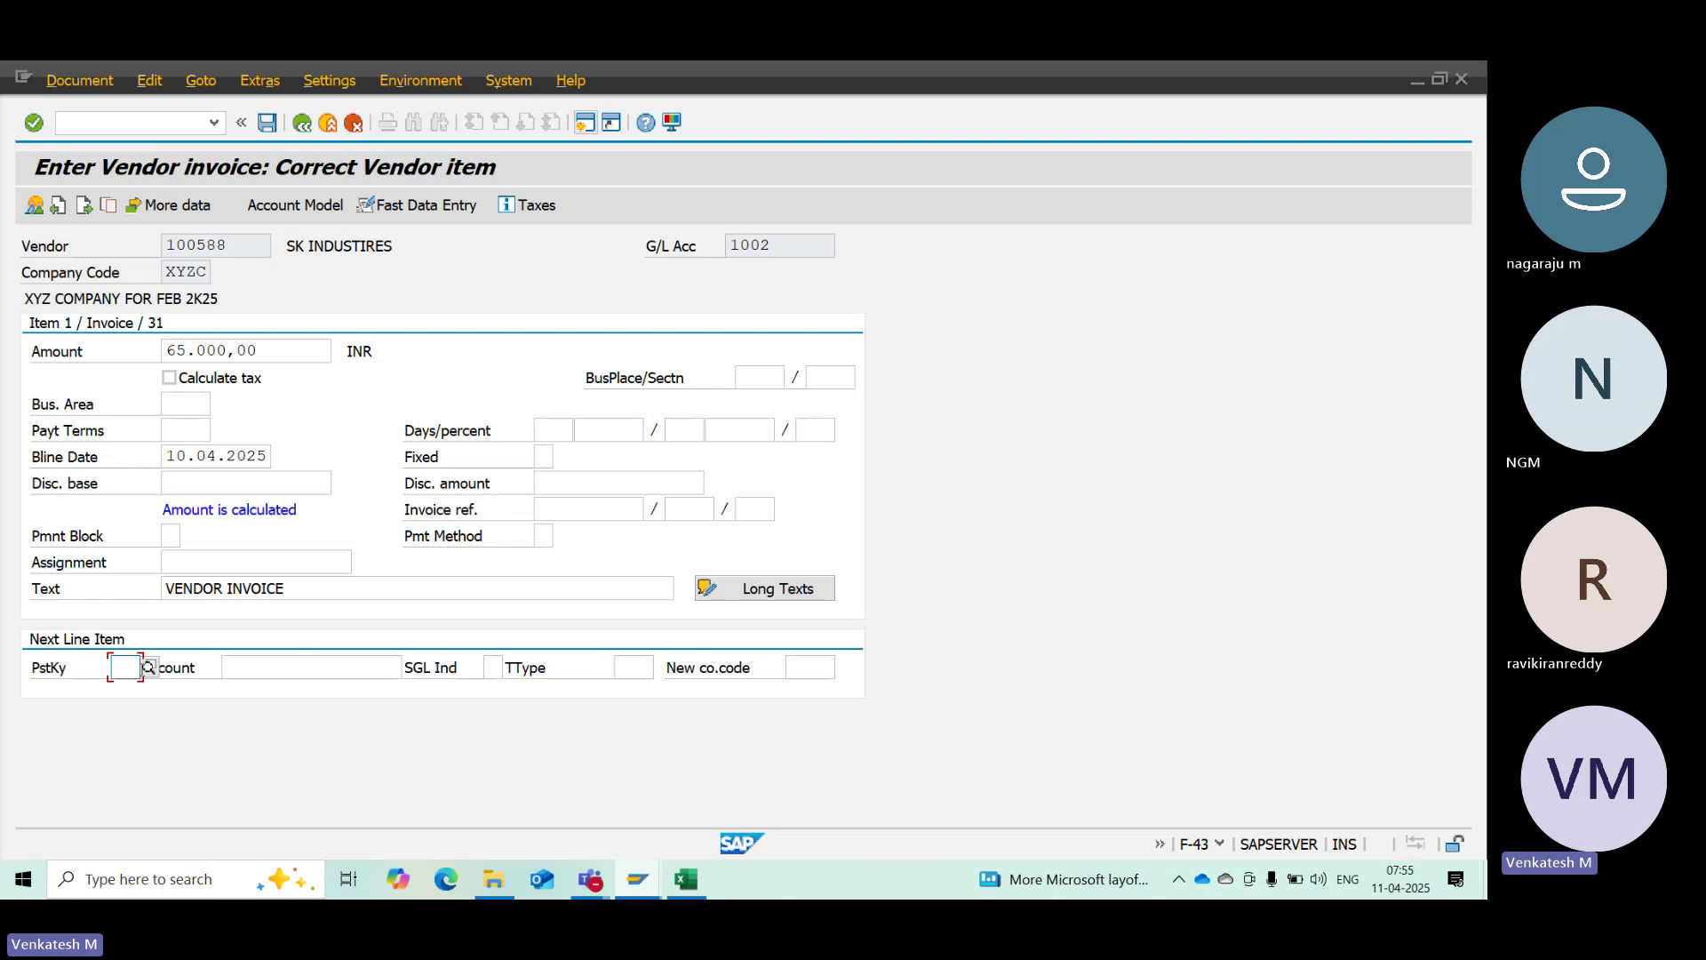
Choose posting key 01 for the next line item and check which search its account lookup offers, closing it without a selection
left_click(148, 667)
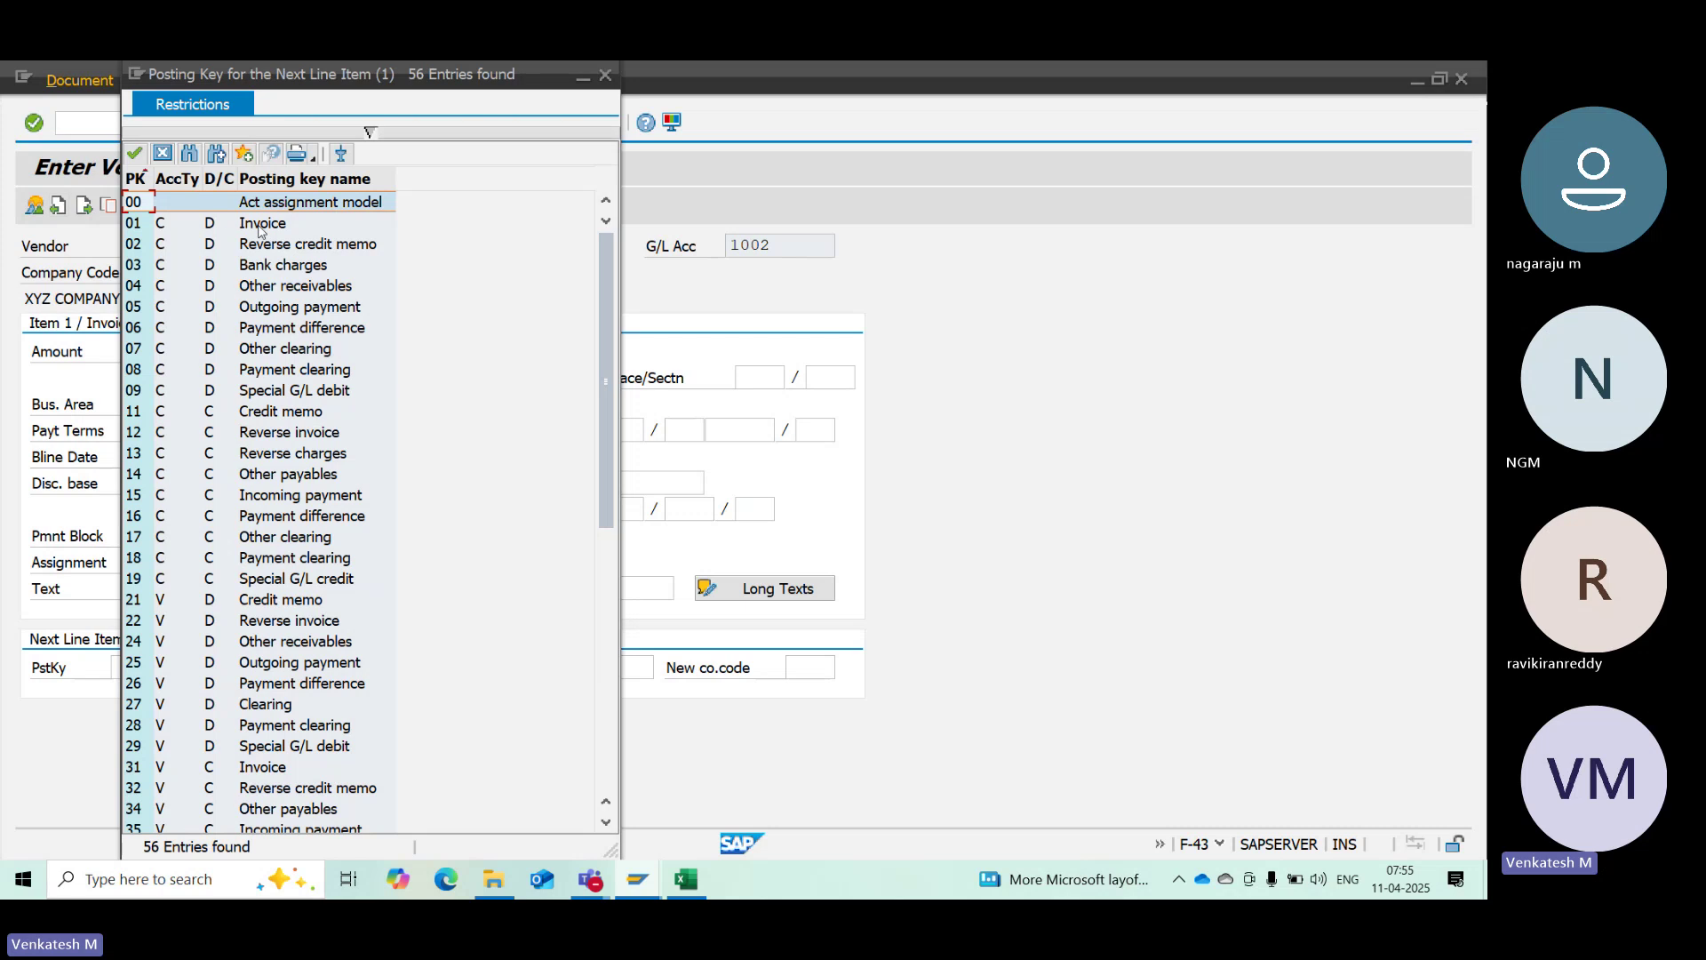
double_click(147, 227)
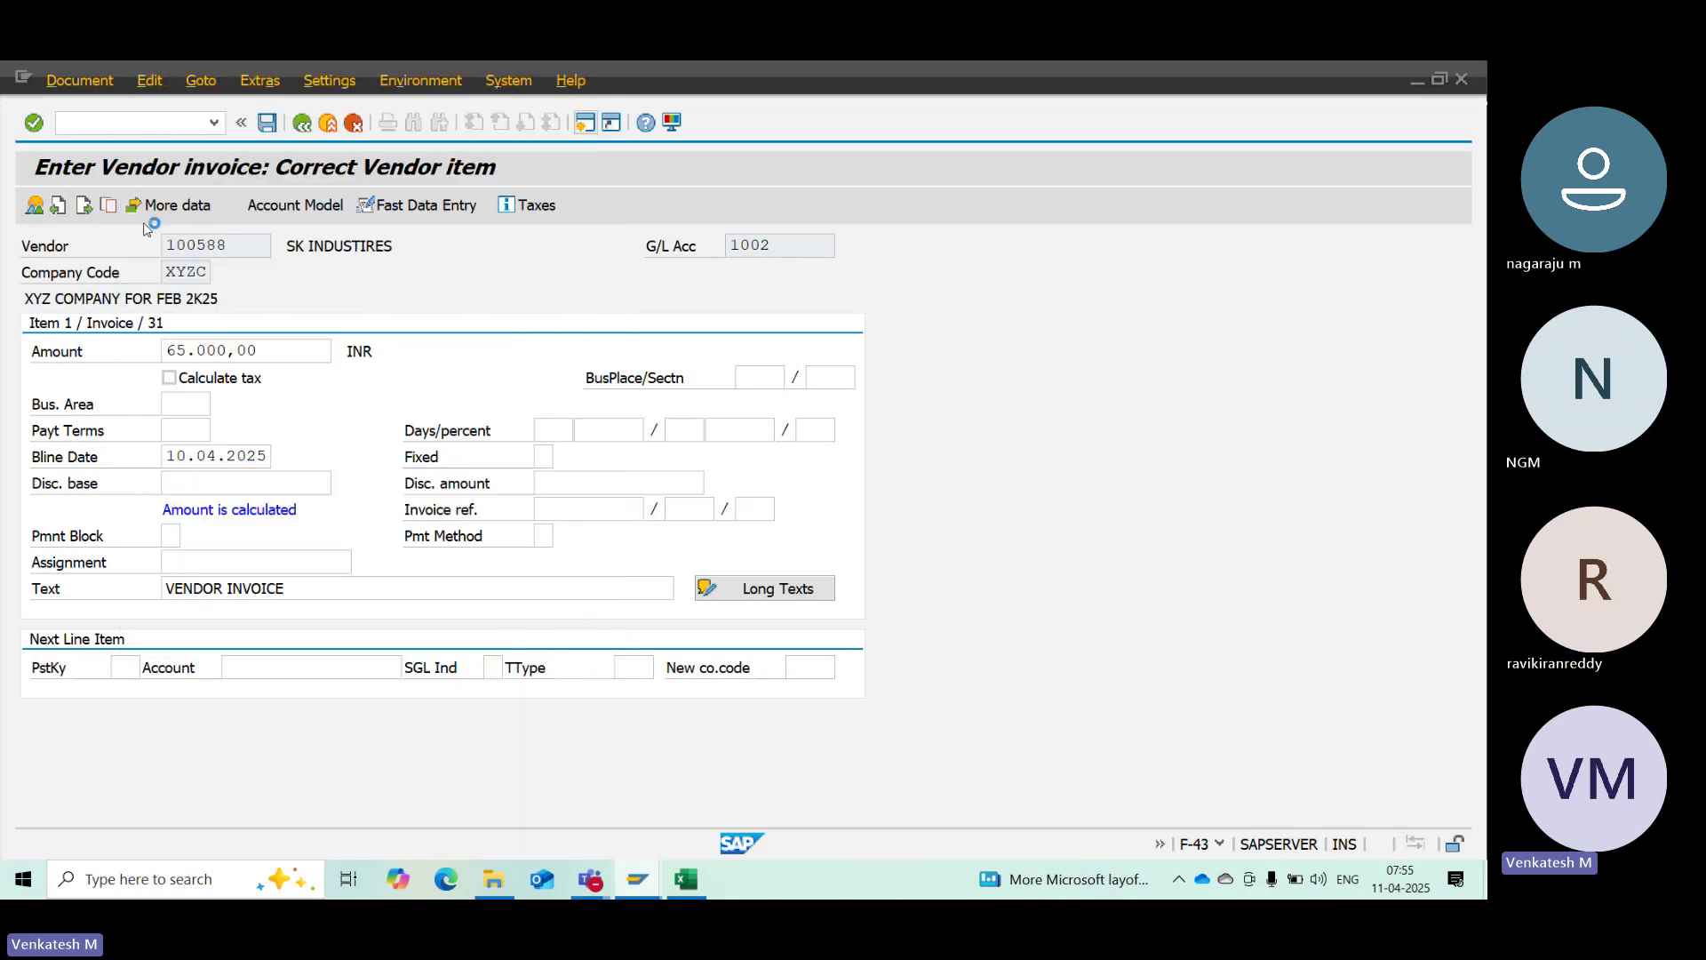
left_click(289, 664)
left_click(414, 668)
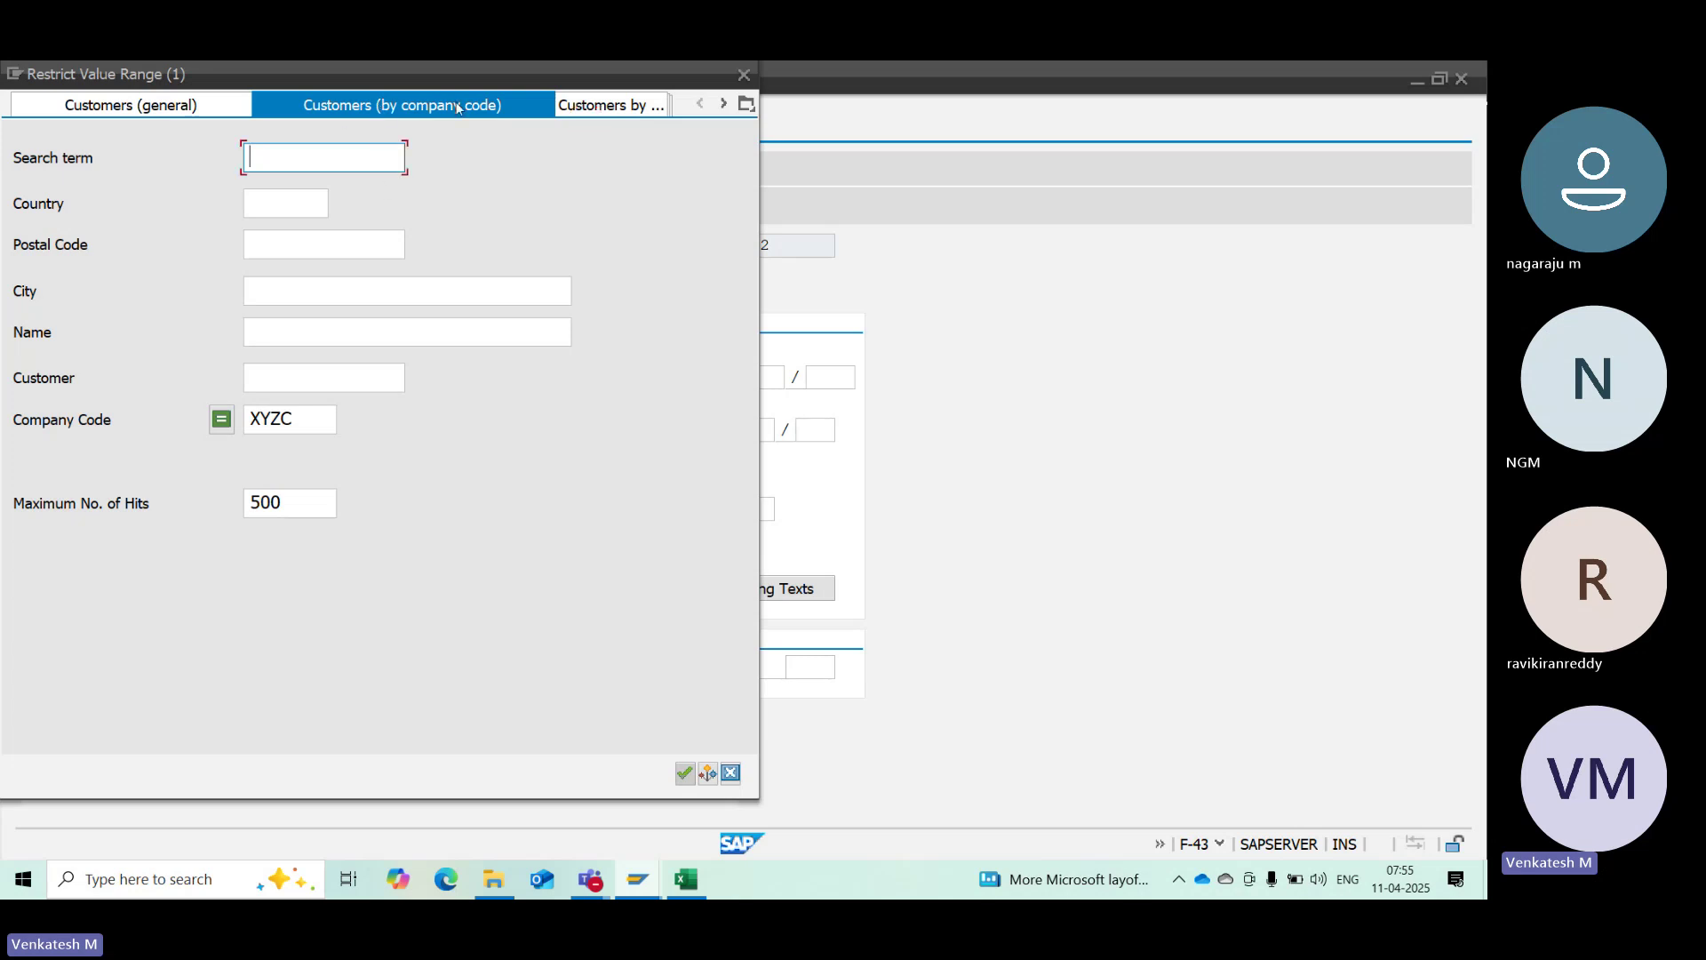
left_click_drag(438, 73, 300, 98)
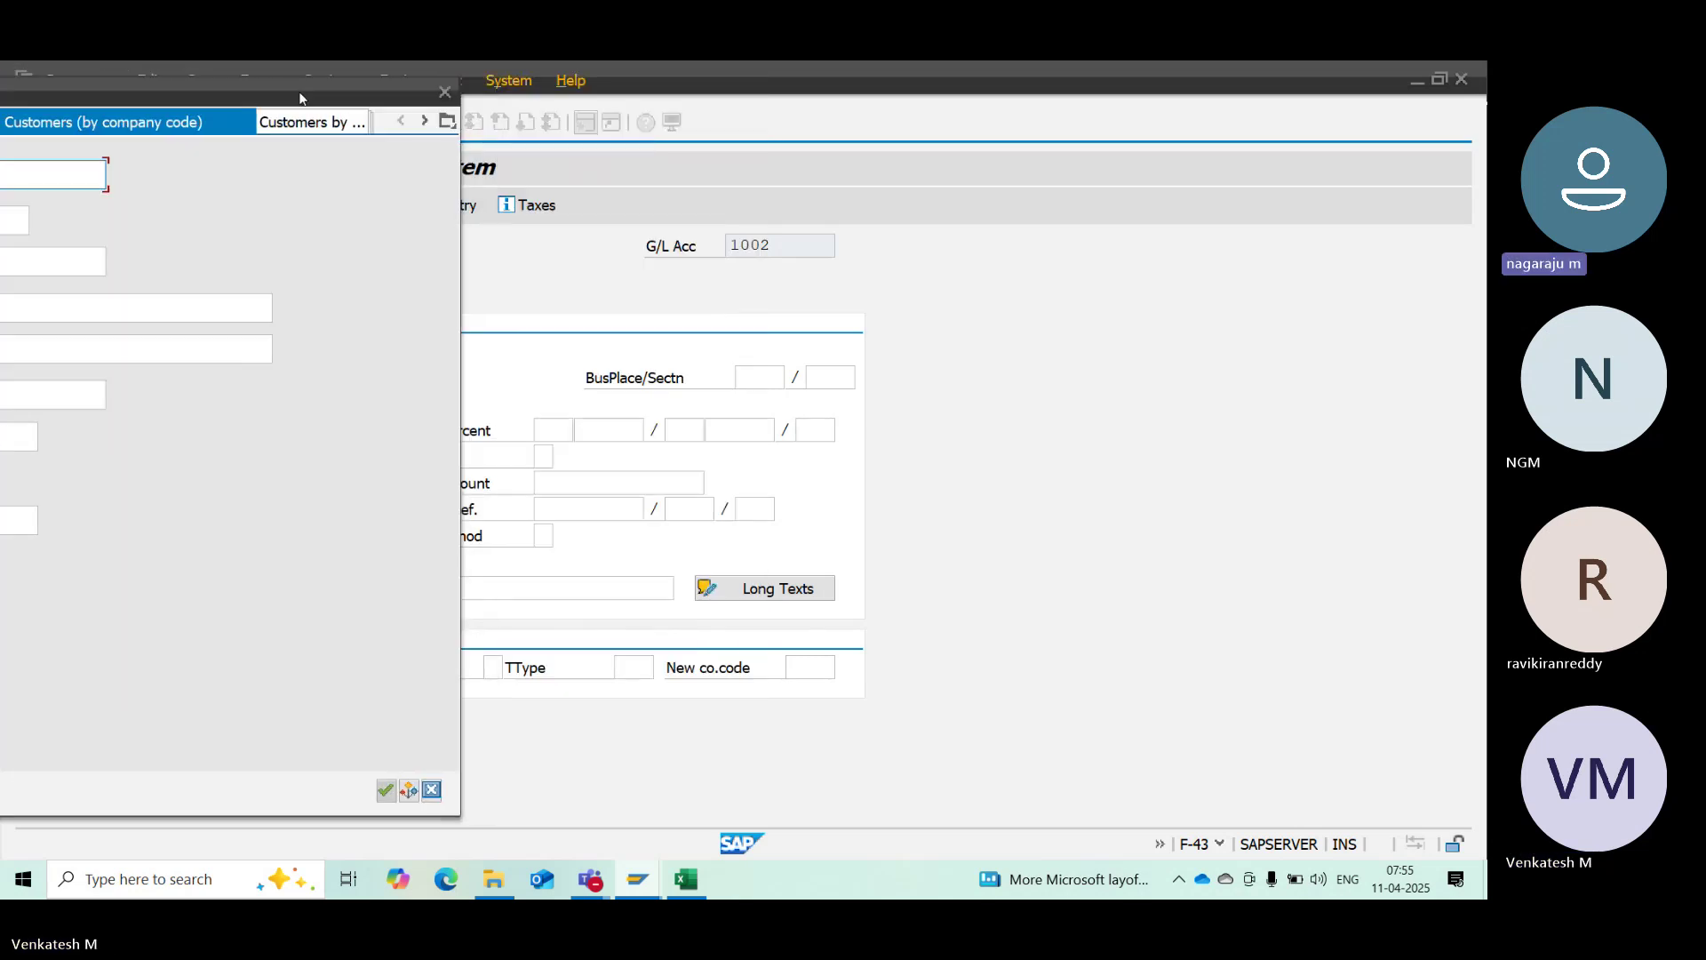
left_click(445, 92)
Consult the raw material debit line in the Excel notes and go back to the SAP vendor invoice
left_click(685, 878)
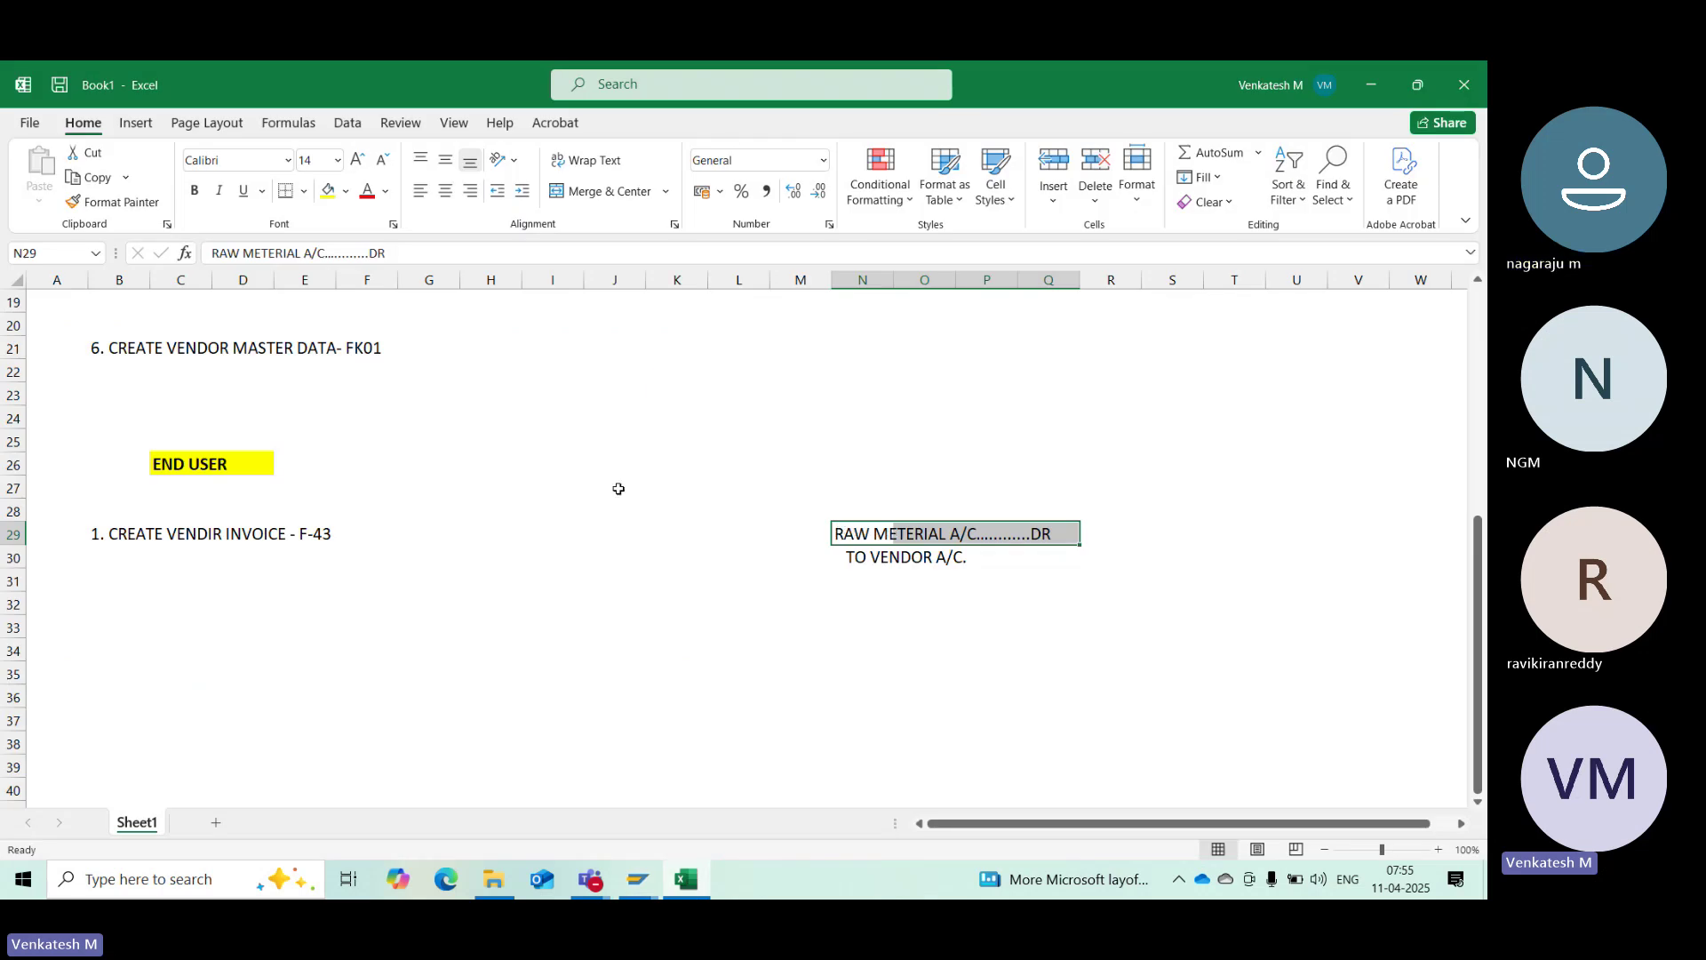
key("alt+Tab")
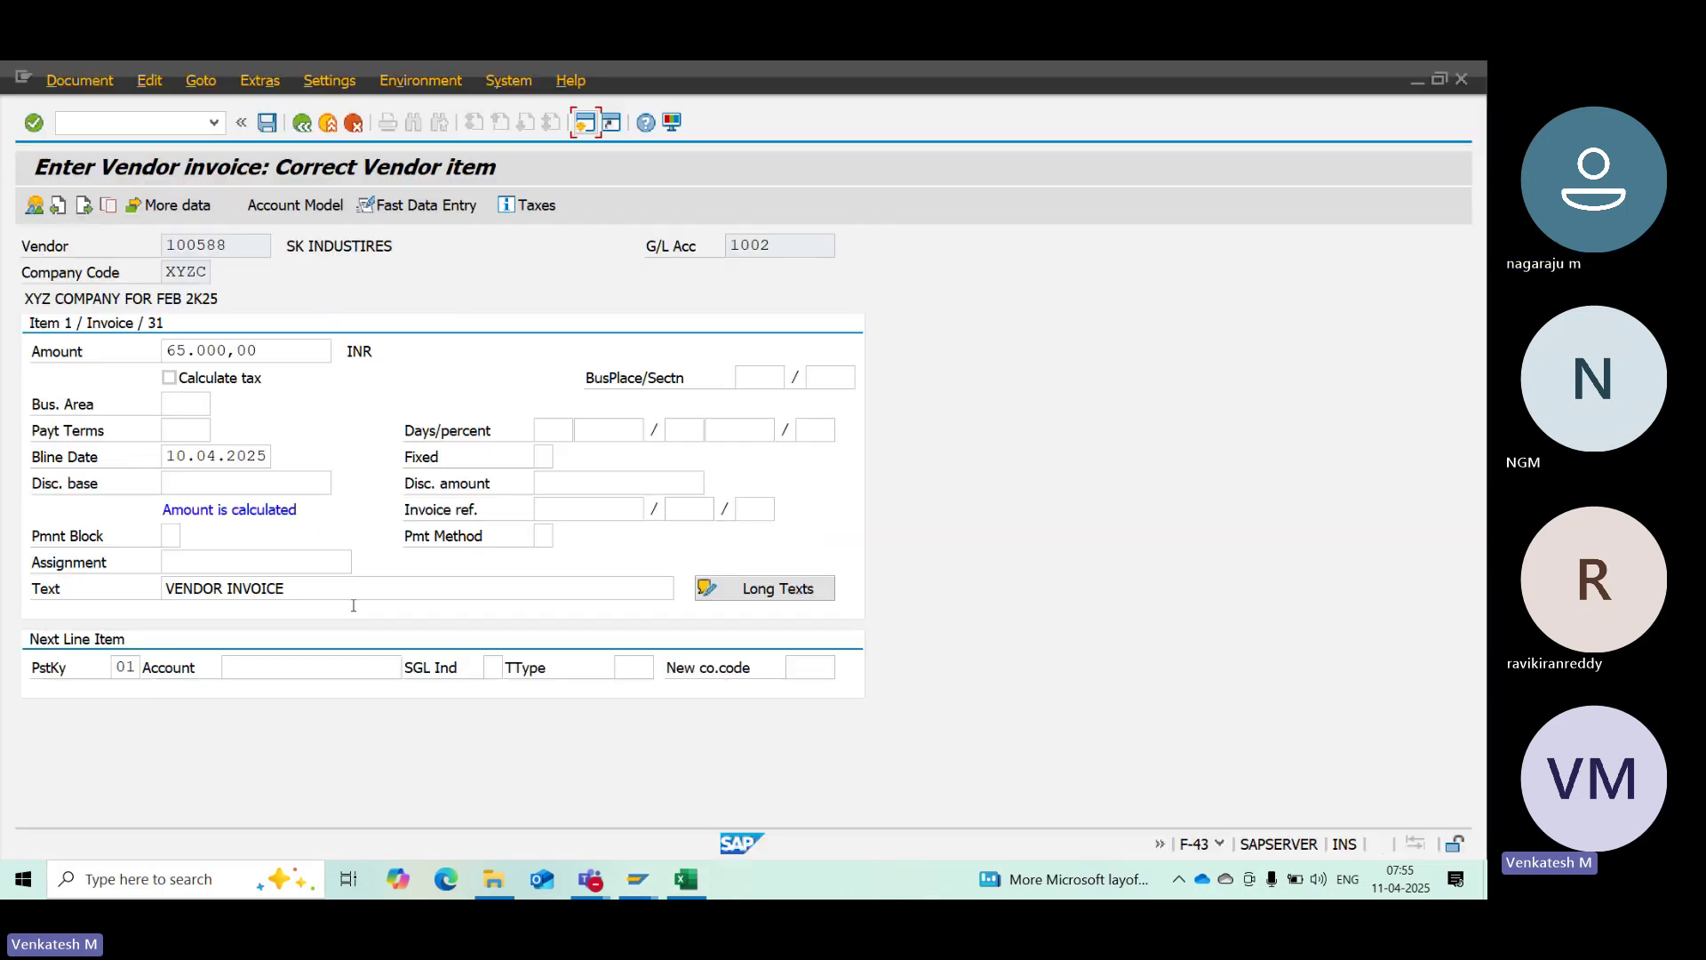
Compare the next line item's posting key with the raw material and vendor lines in the Excel journal entry and return to SAP
left_click_drag(138, 666, 69, 659)
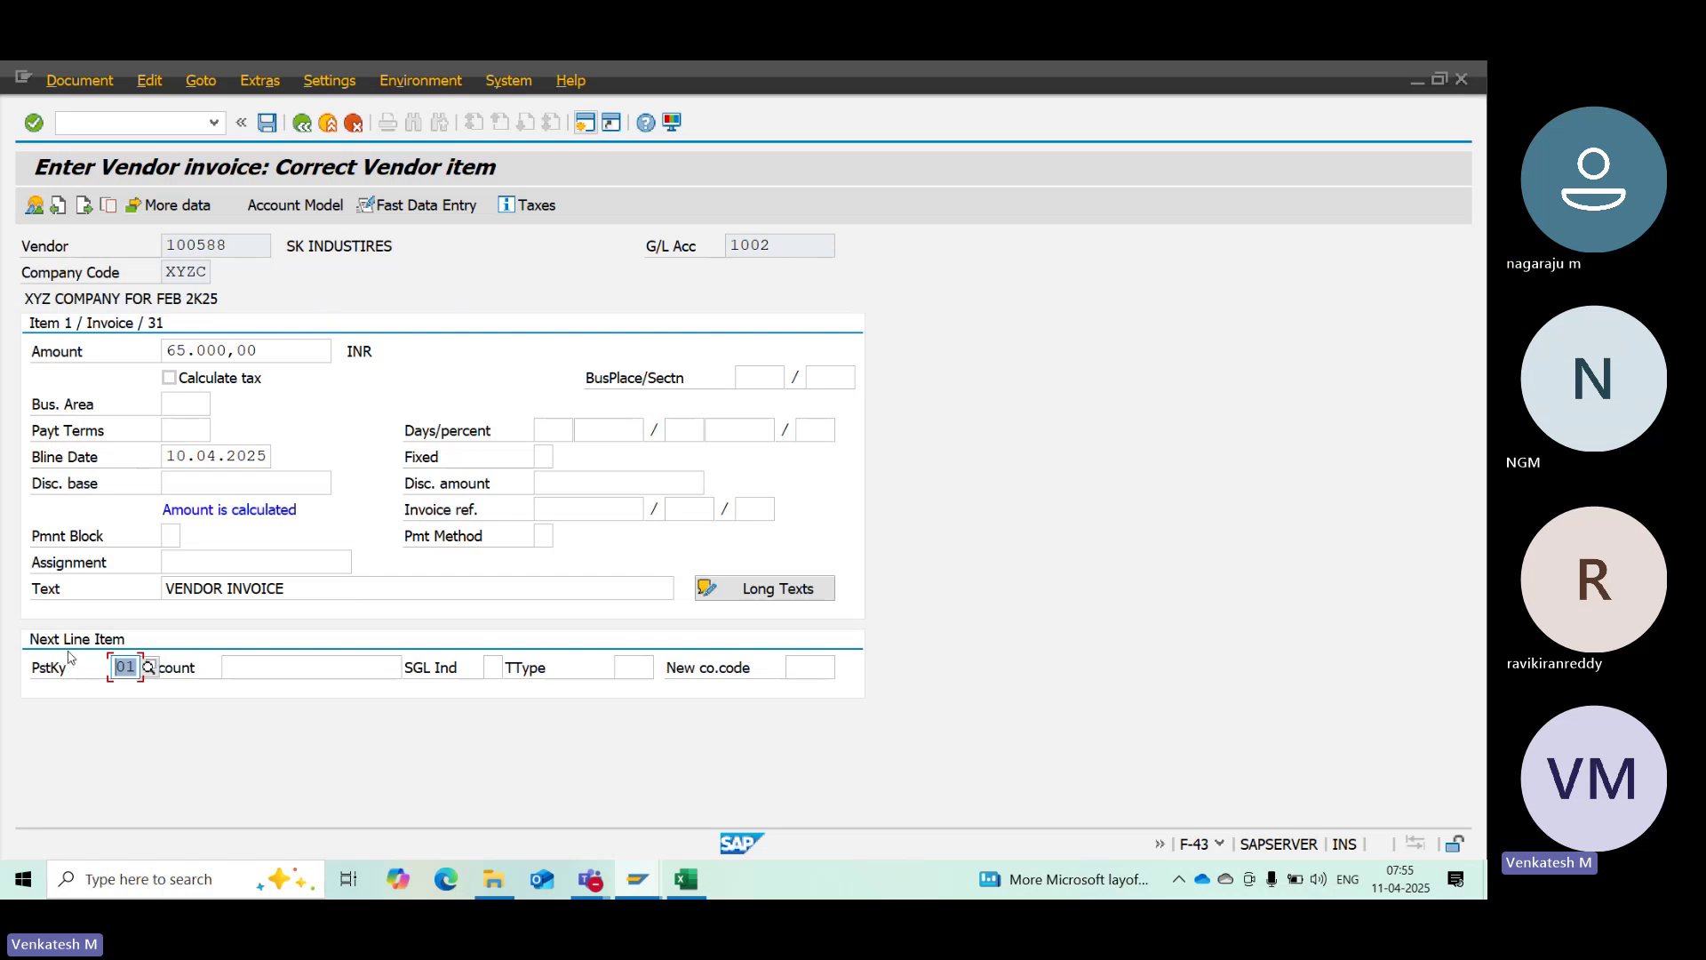
key("alt+Tab")
left_click(819, 596)
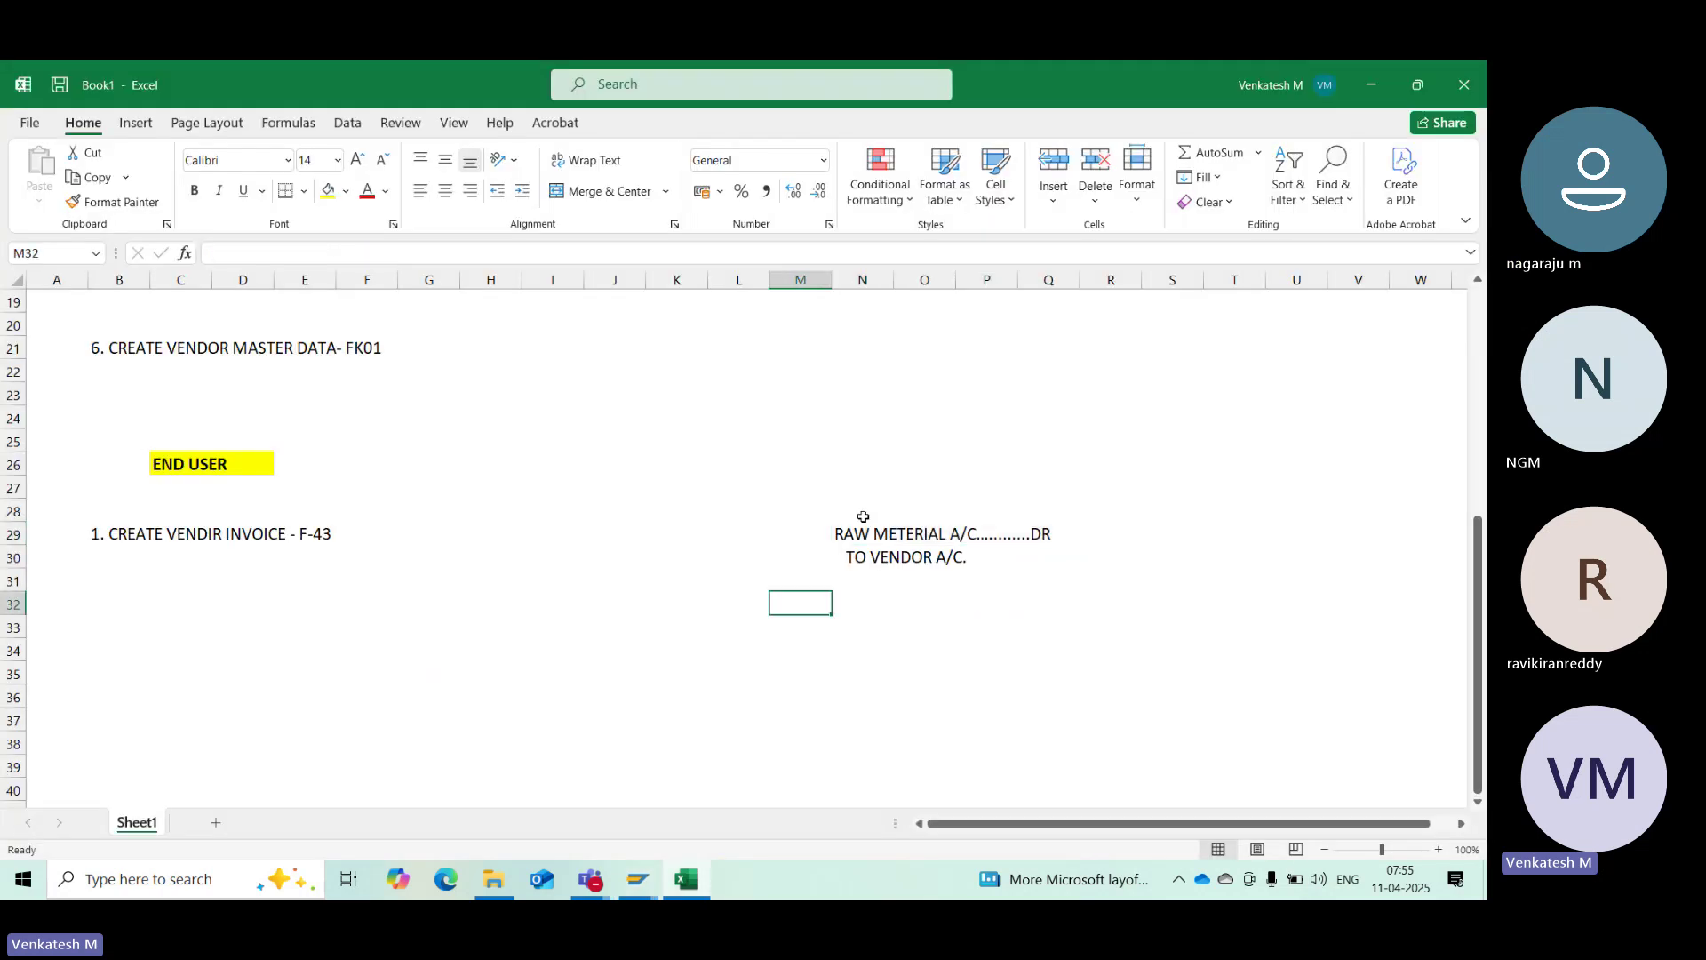
left_click_drag(863, 517, 1175, 561)
left_click_drag(856, 557, 962, 556)
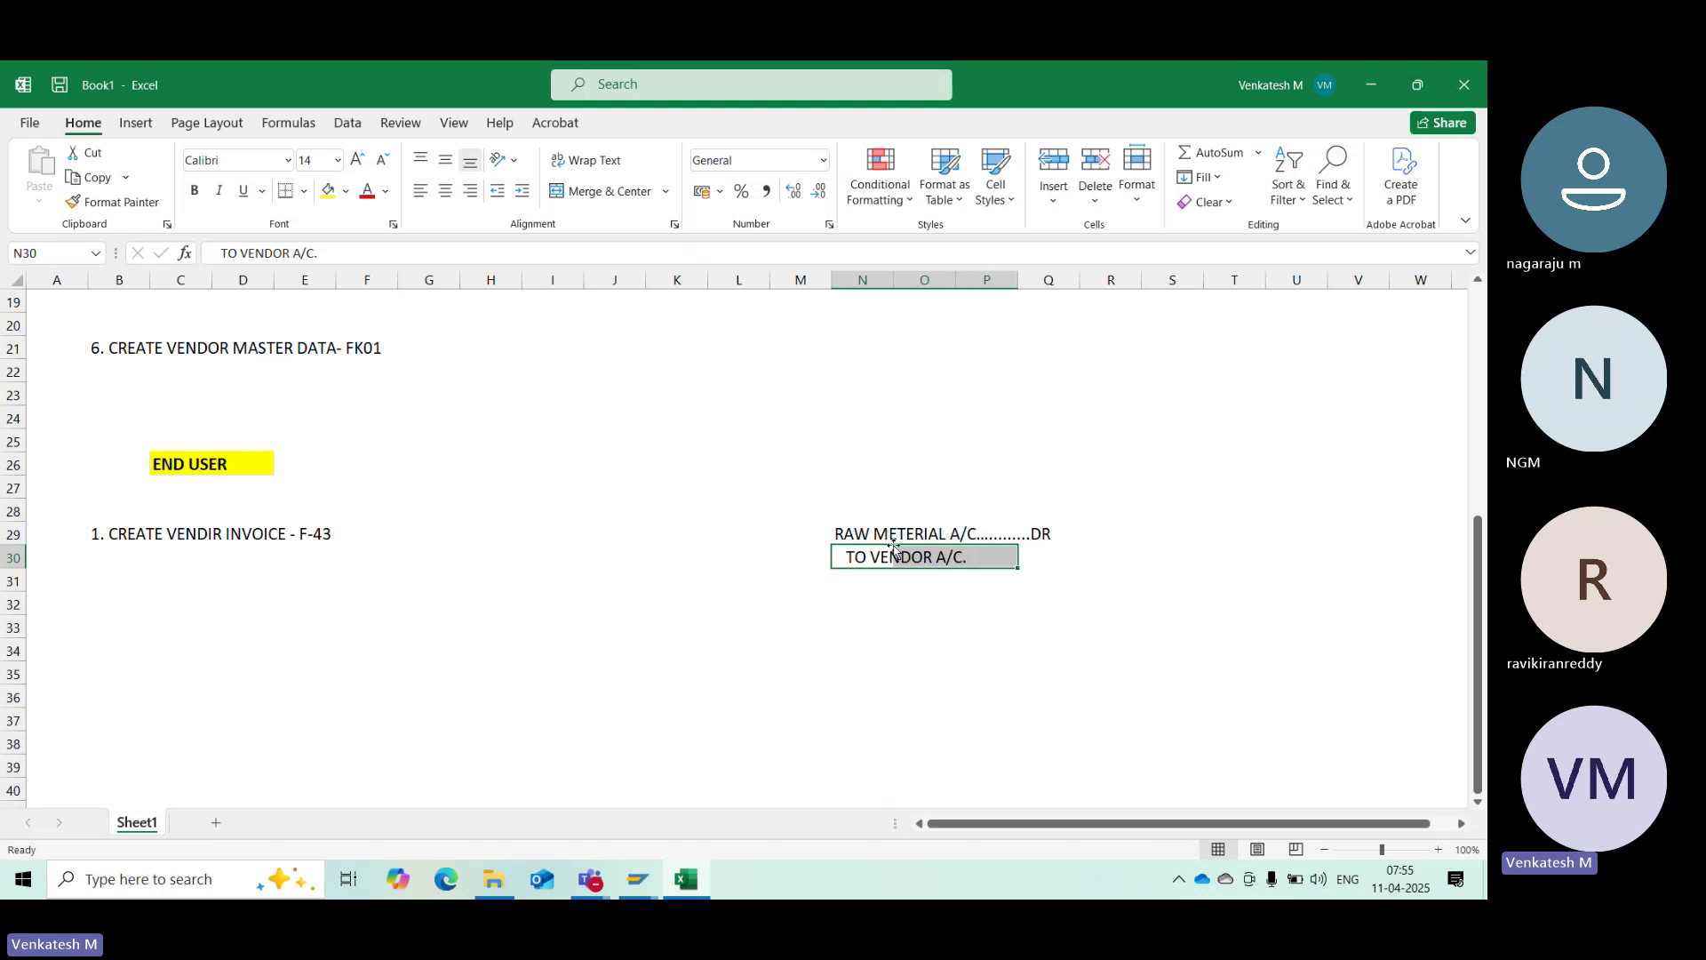
left_click_drag(838, 534, 1112, 542)
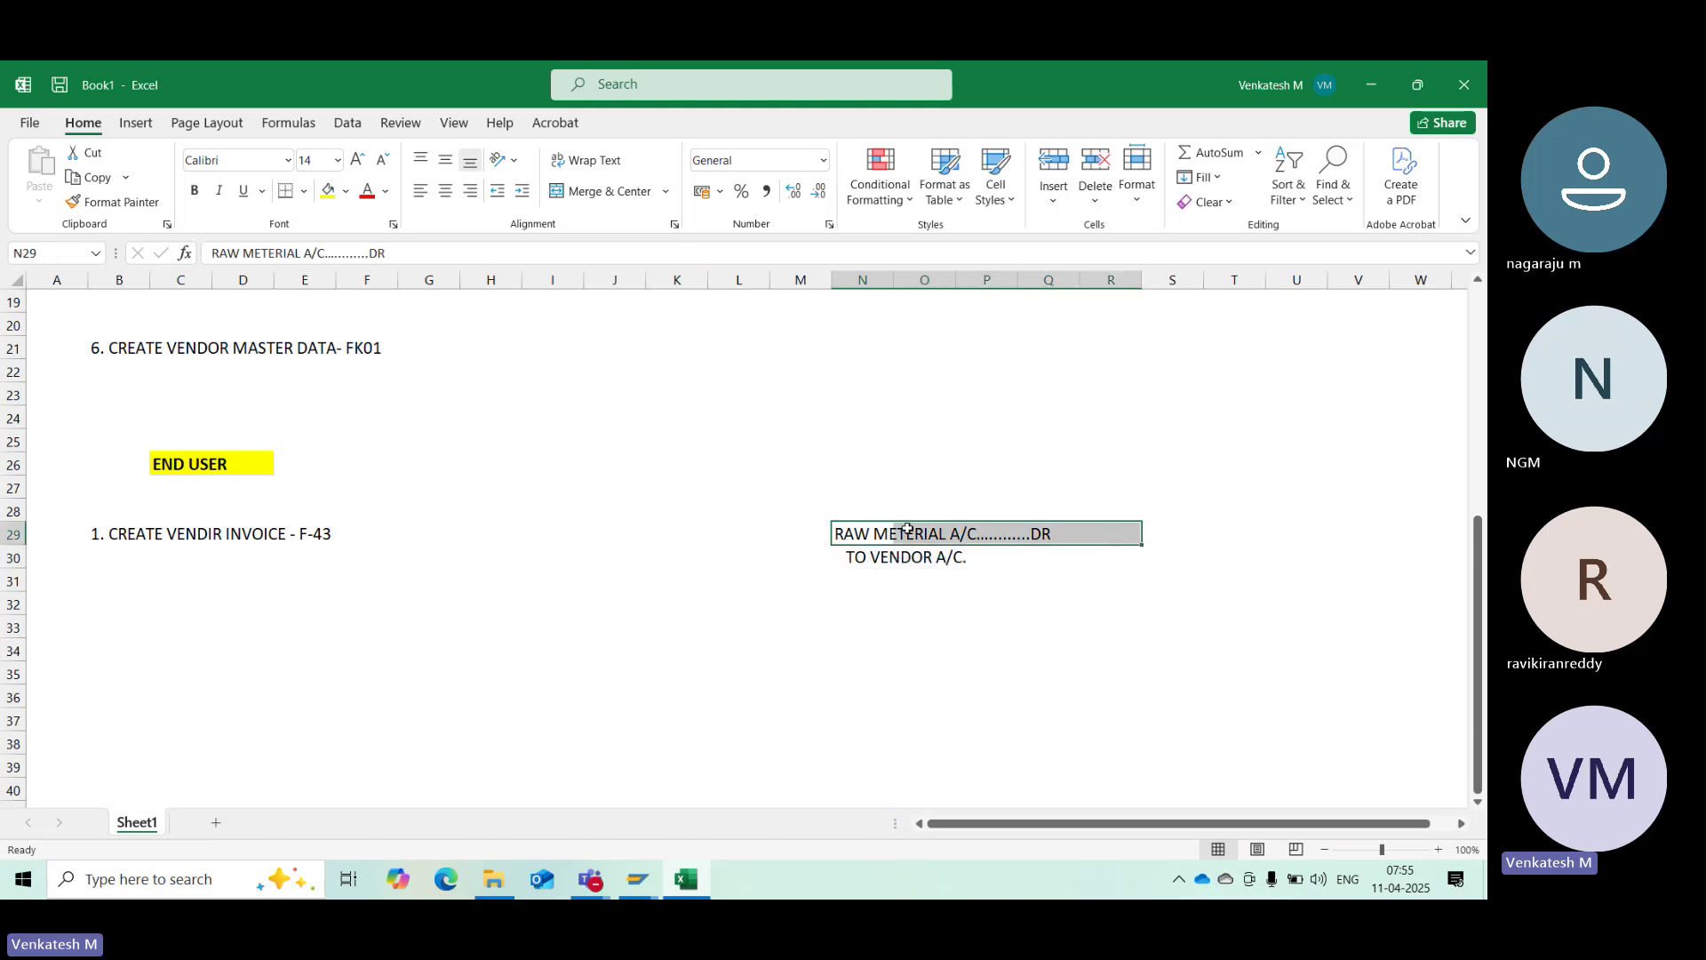
left_click(638, 878)
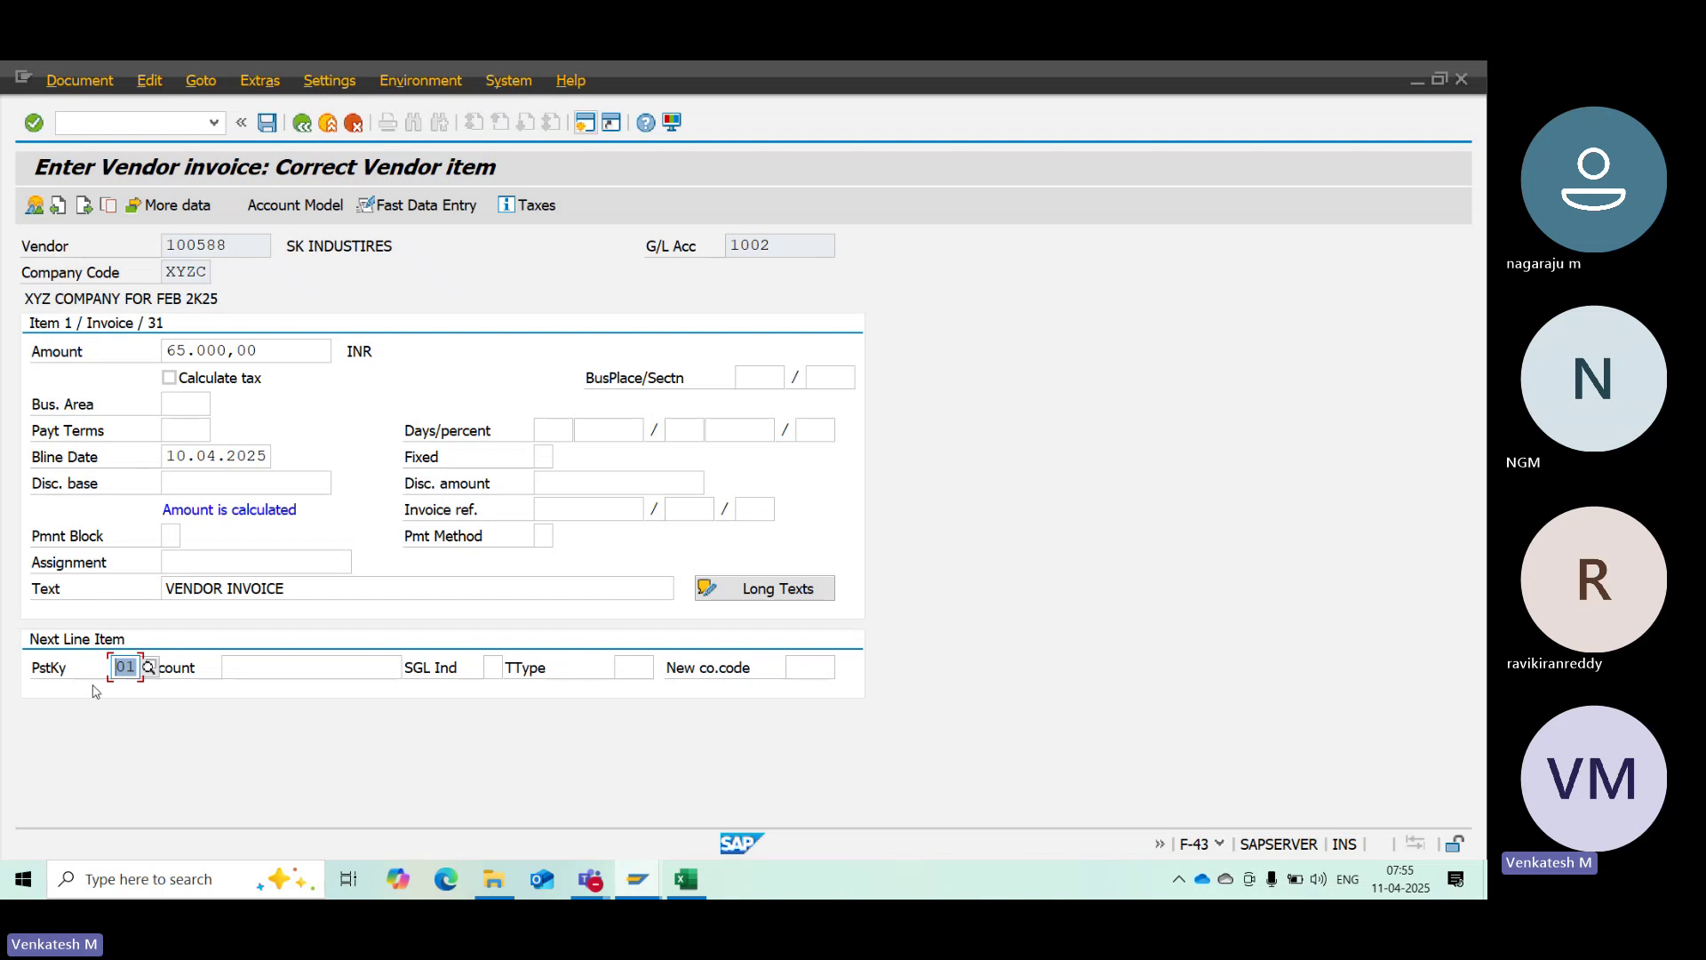
Set the next line item's posting key to 40 and pick G/L account 4004, RAW METERIAL ACCOUNT, from the account search
type("40")
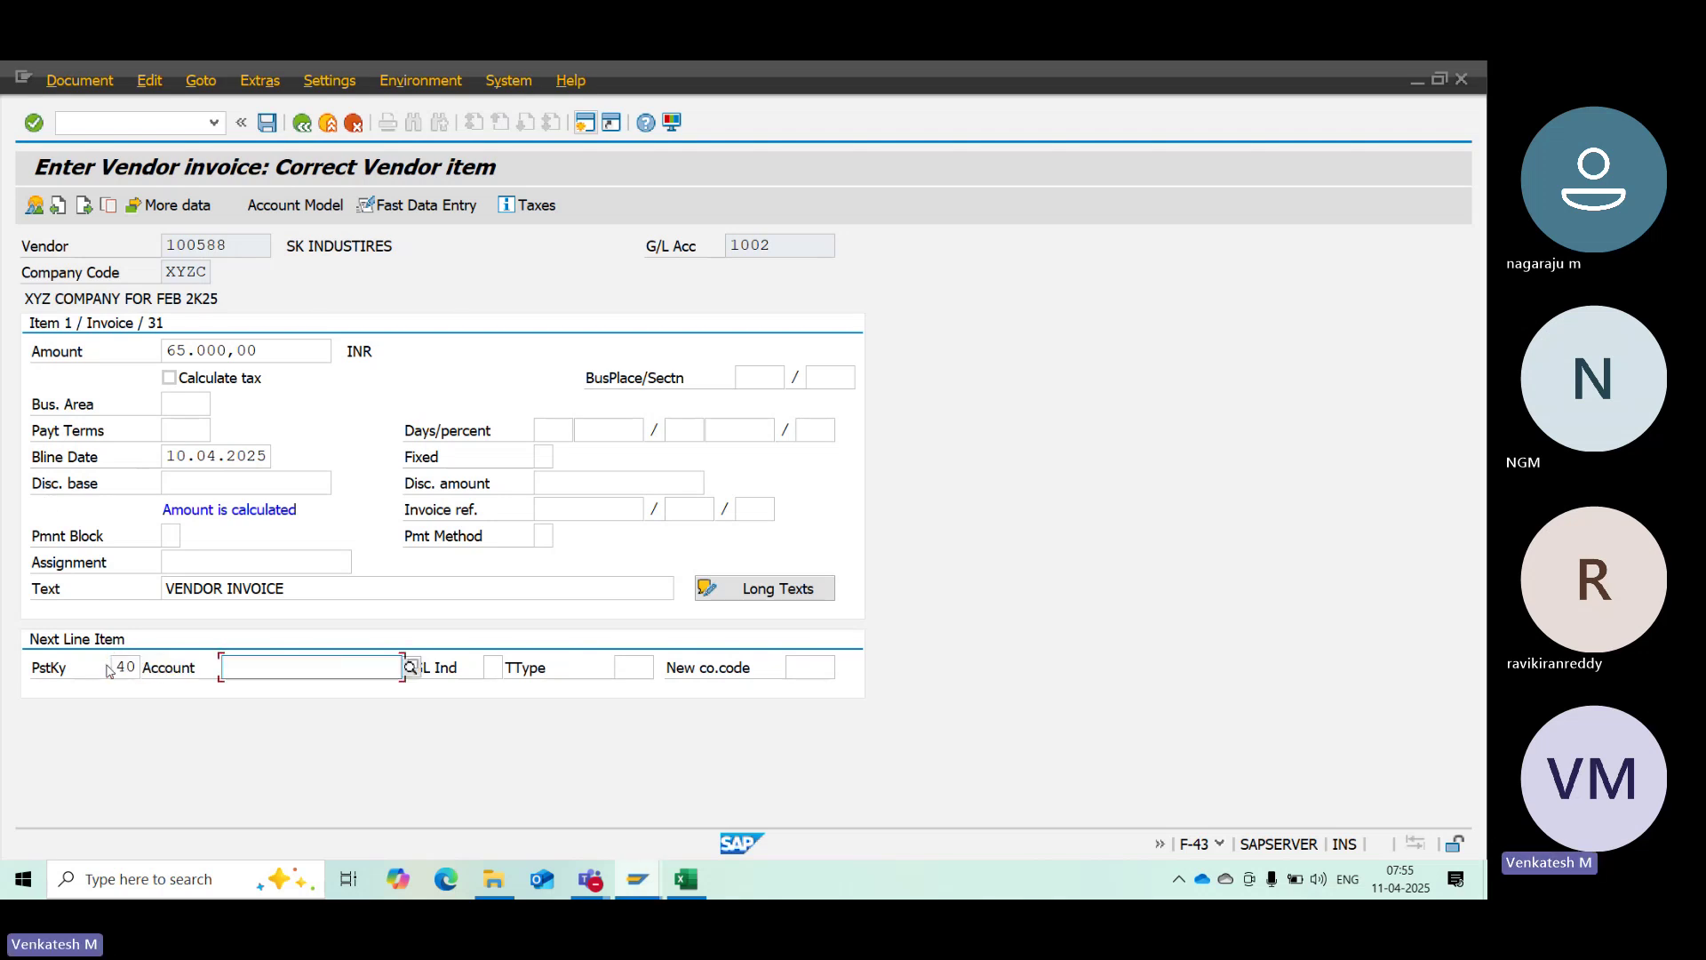
key("F4")
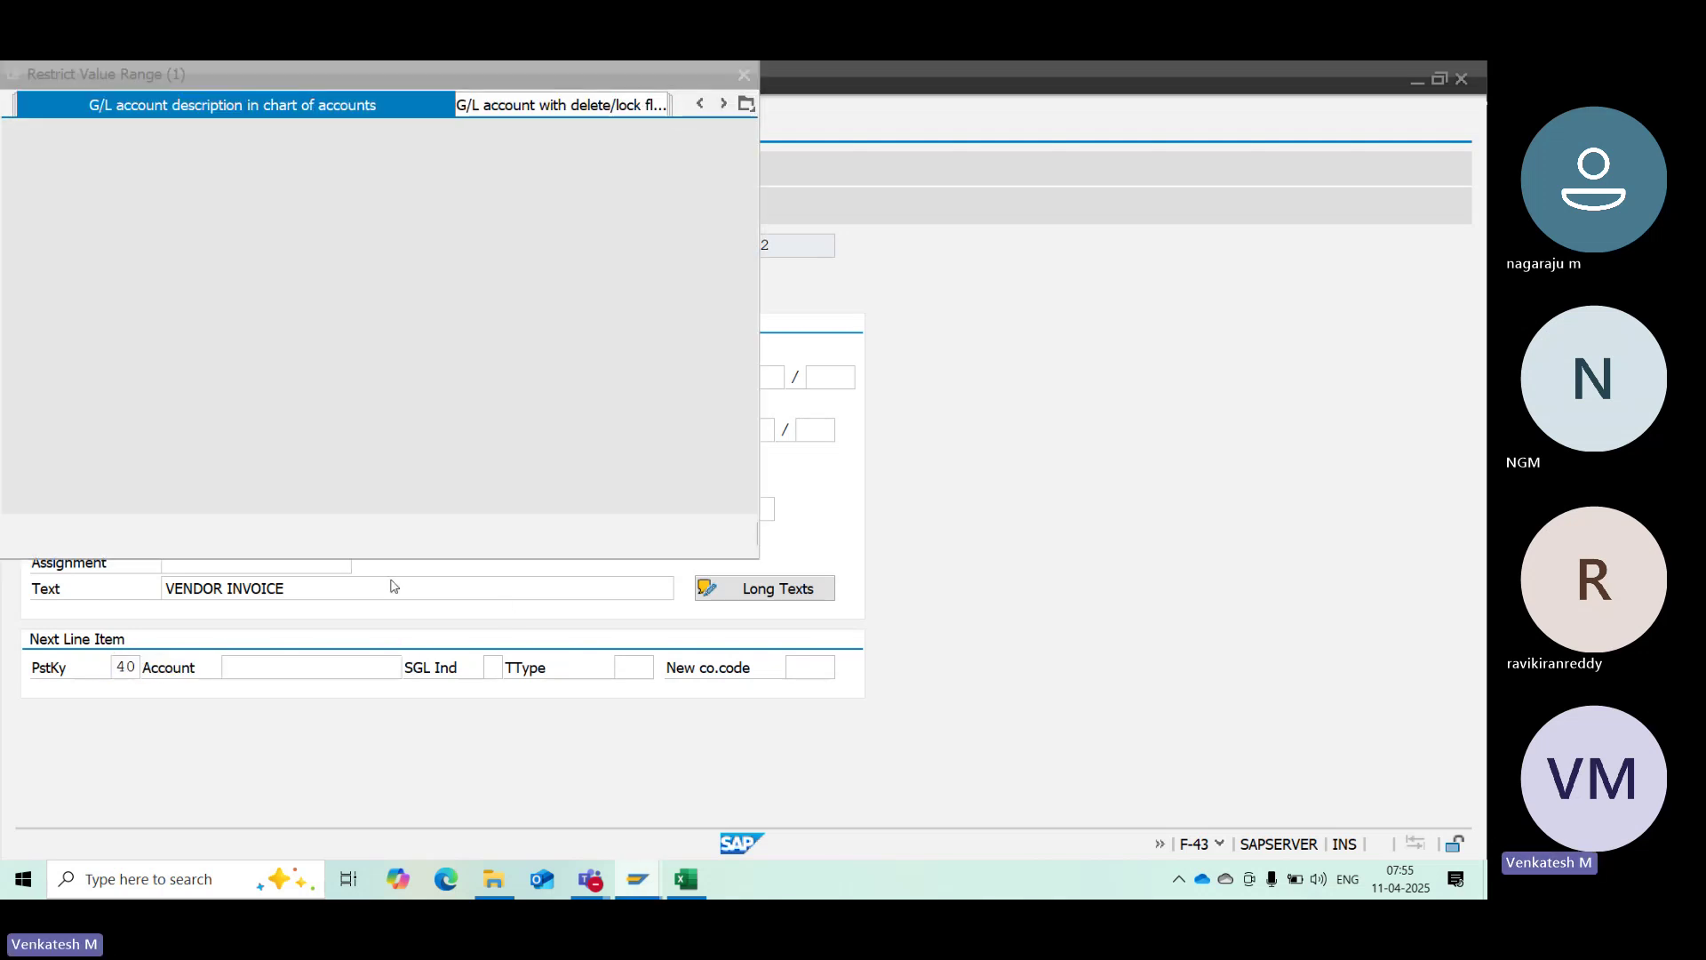
key("Return")
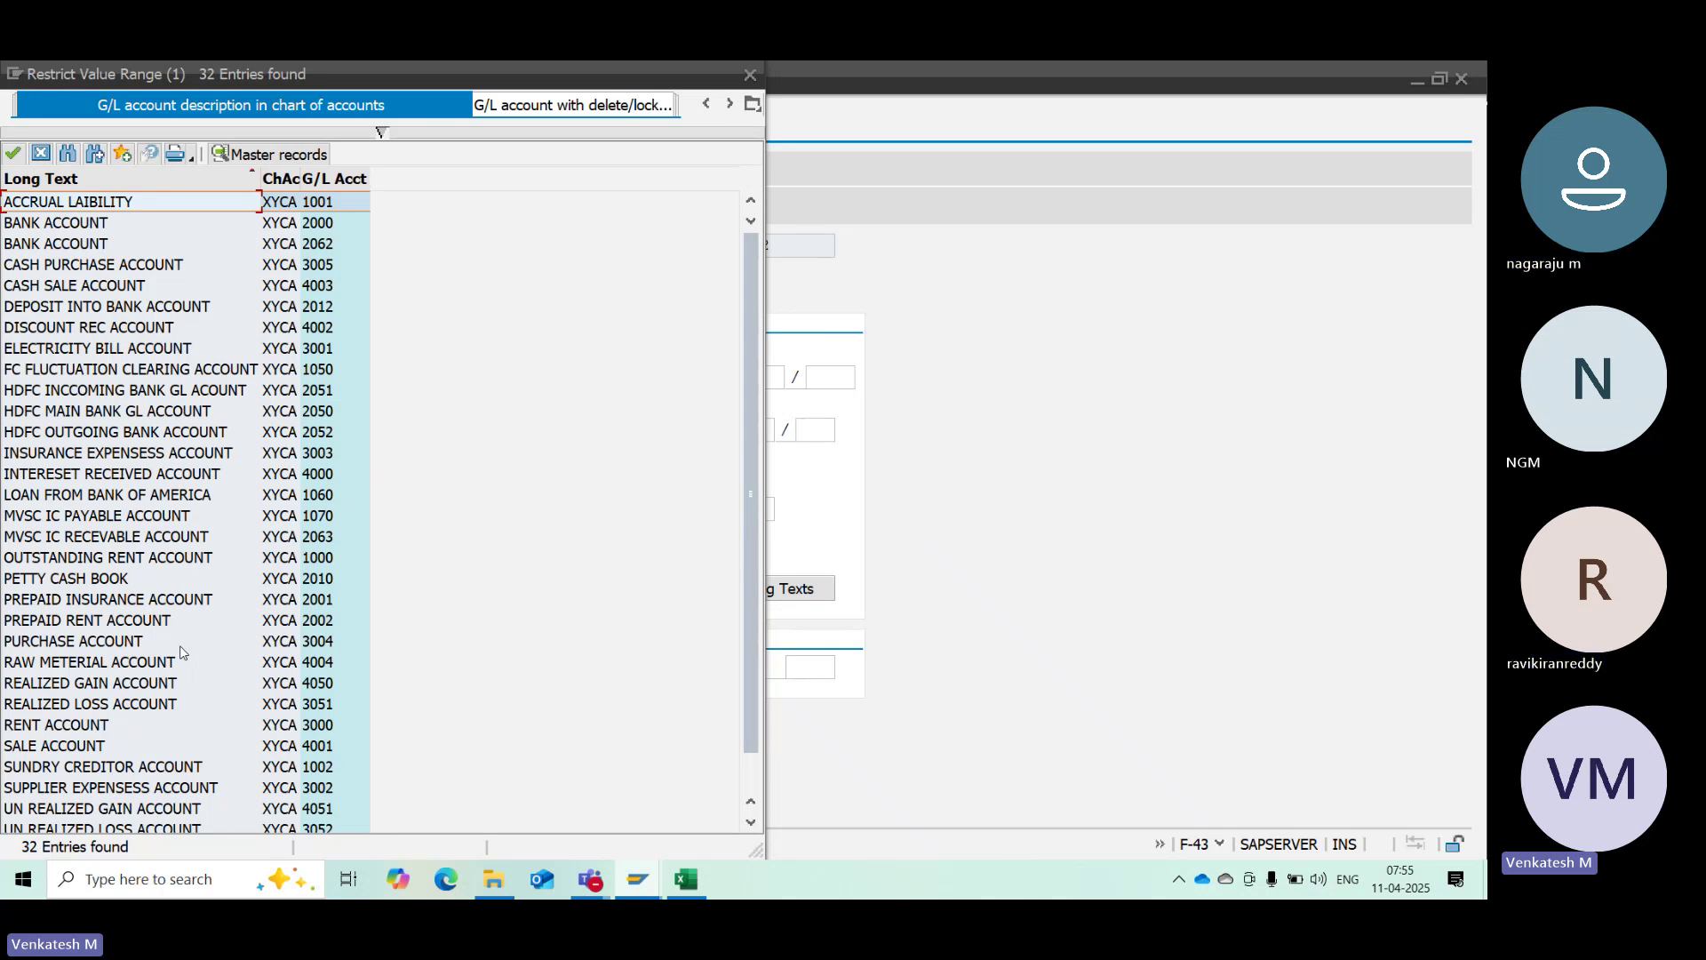
scroll(180, 654, "down", 1)
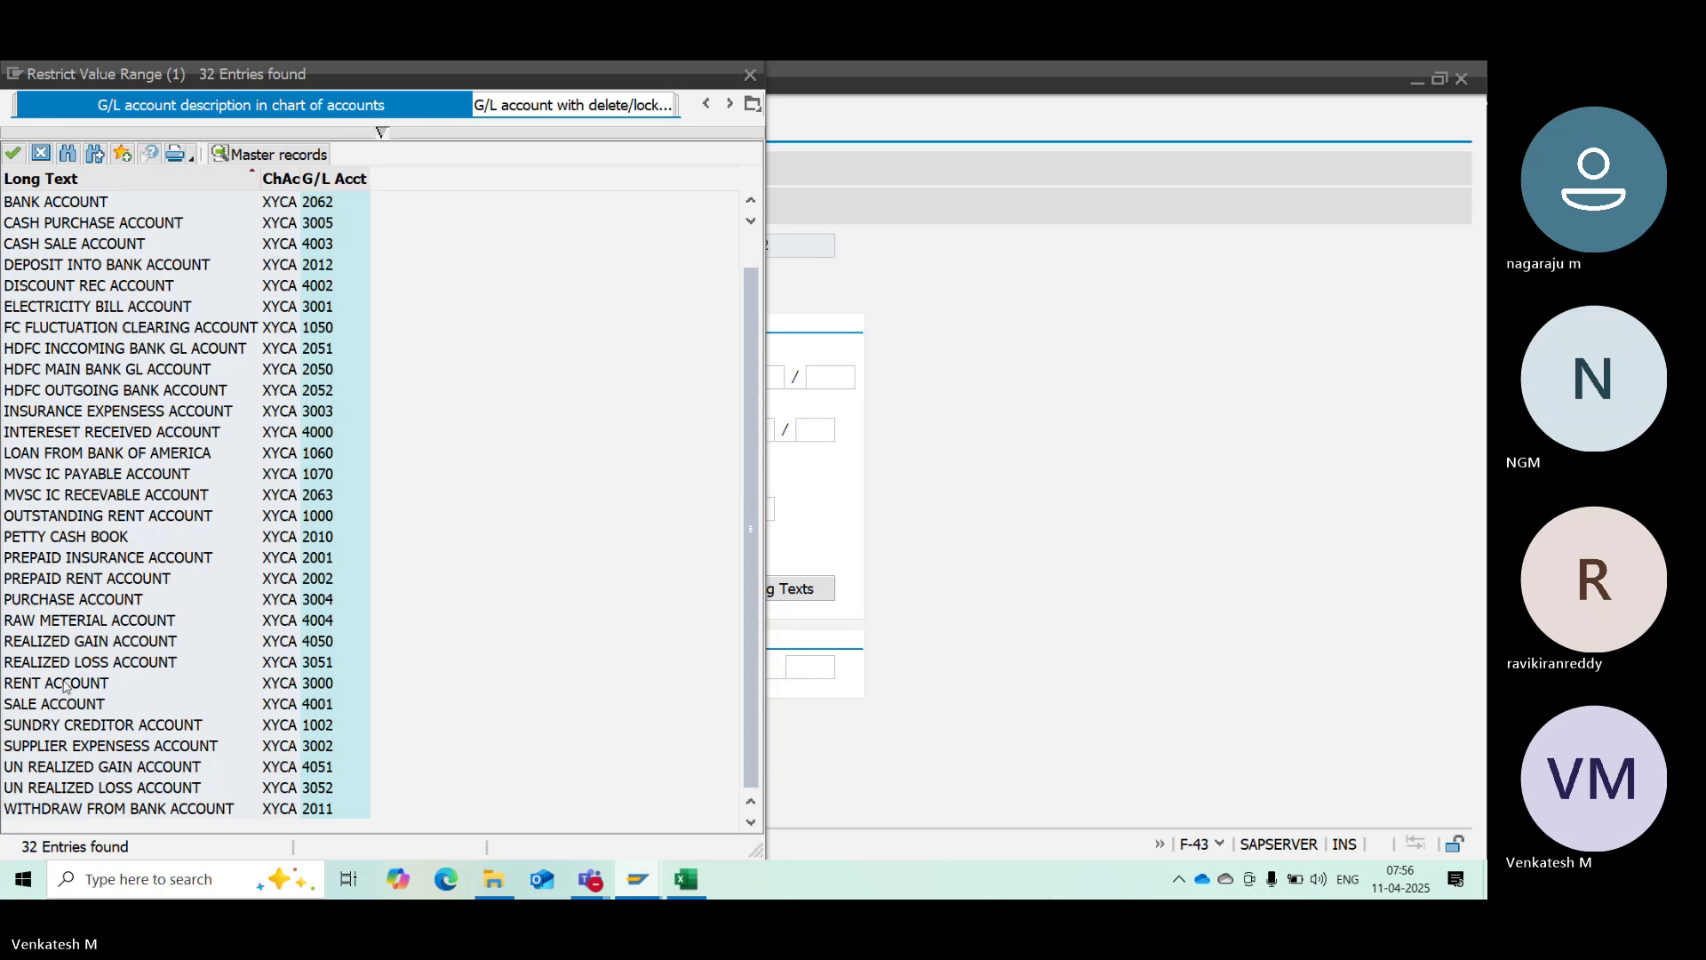
double_click(315, 626)
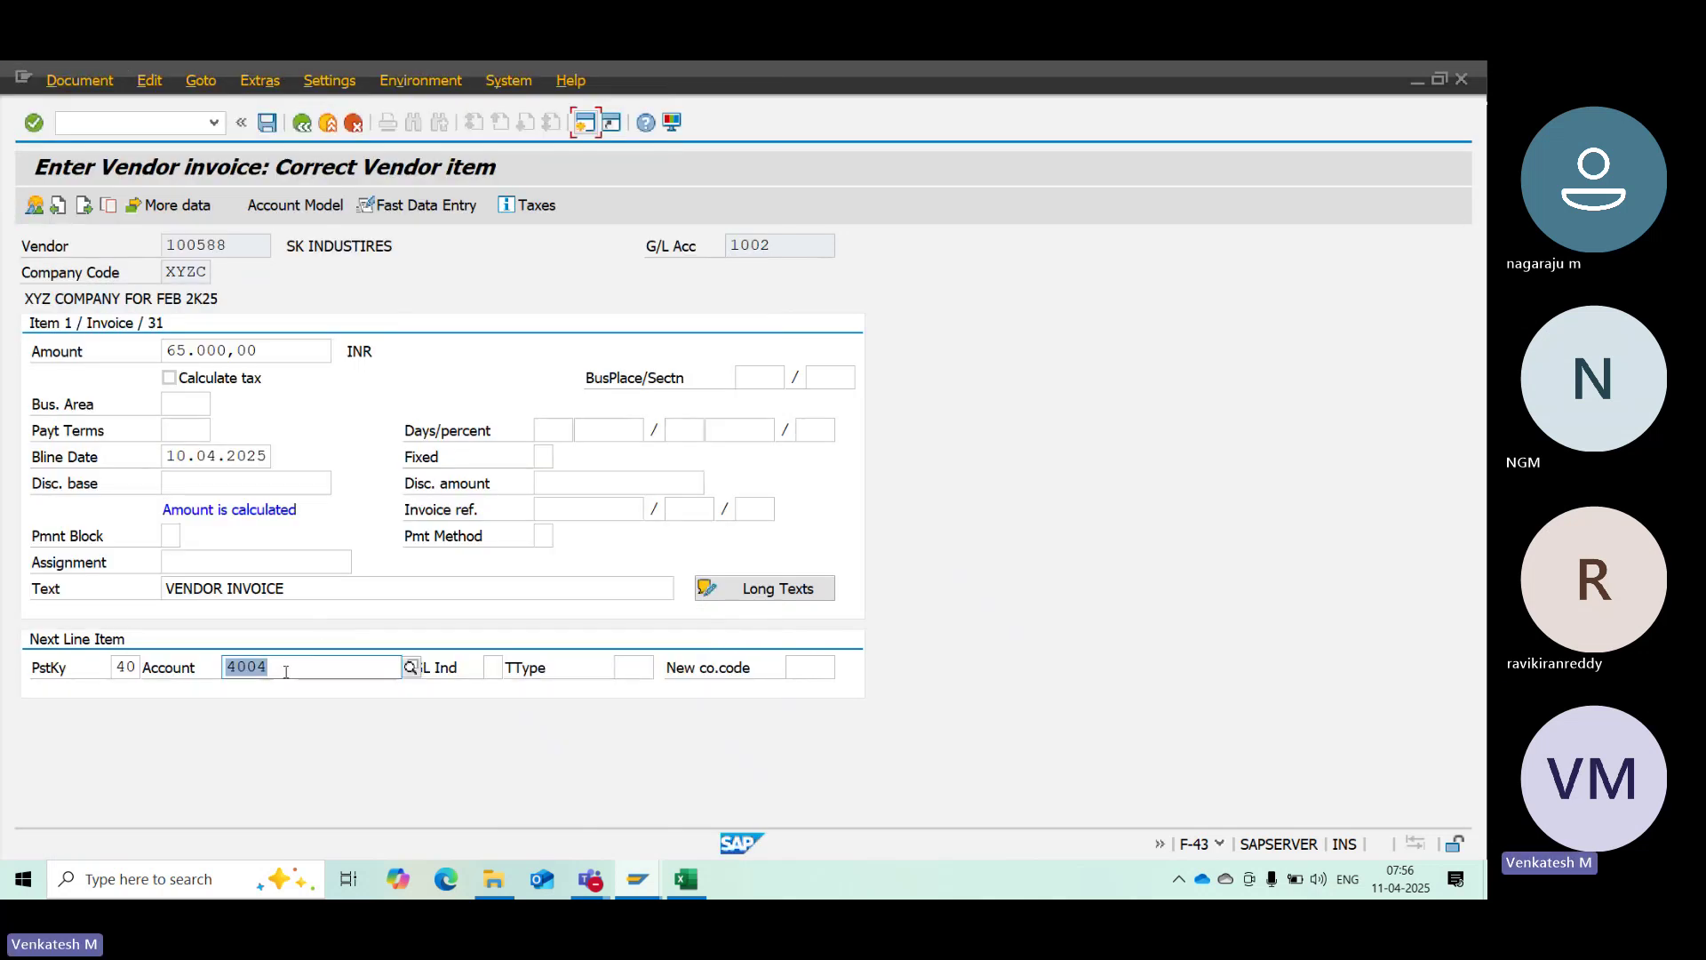
Clear the account, look up the raw material G/L number in the Excel notes, and enter 4004 as the account in SAP
key("BackSpace")
left_click(693, 880)
scroll(476, 554, "up", 1)
left_click(495, 556)
key("alt+Tab")
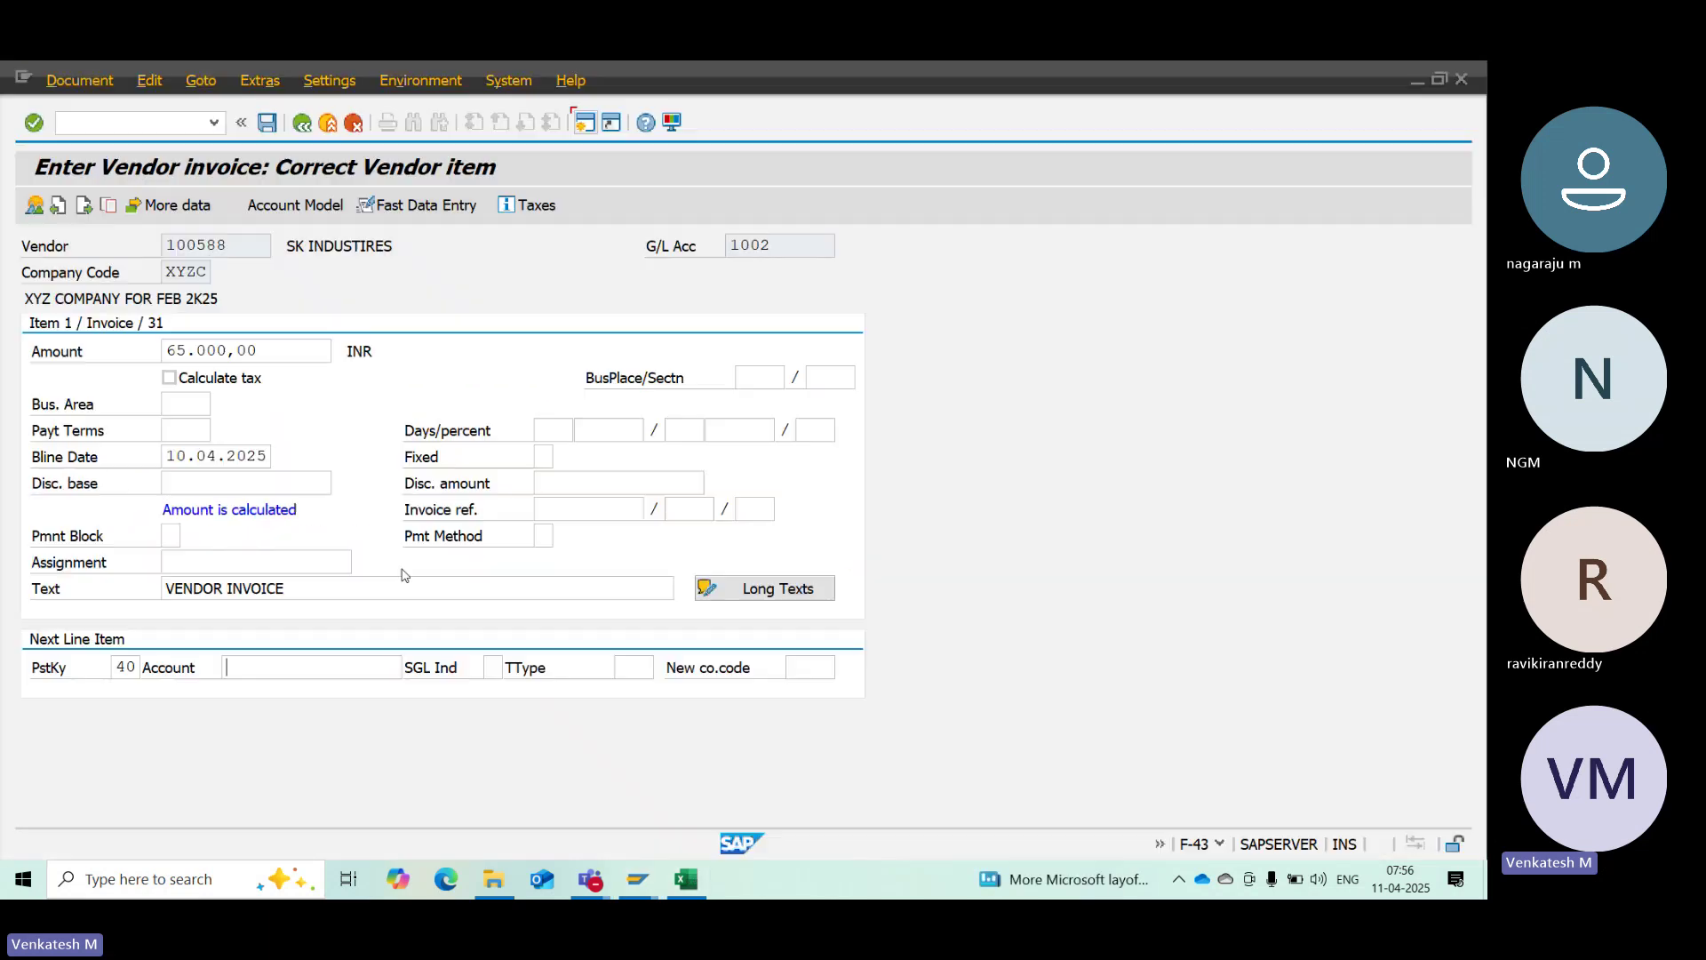
left_click(259, 666)
type("400")
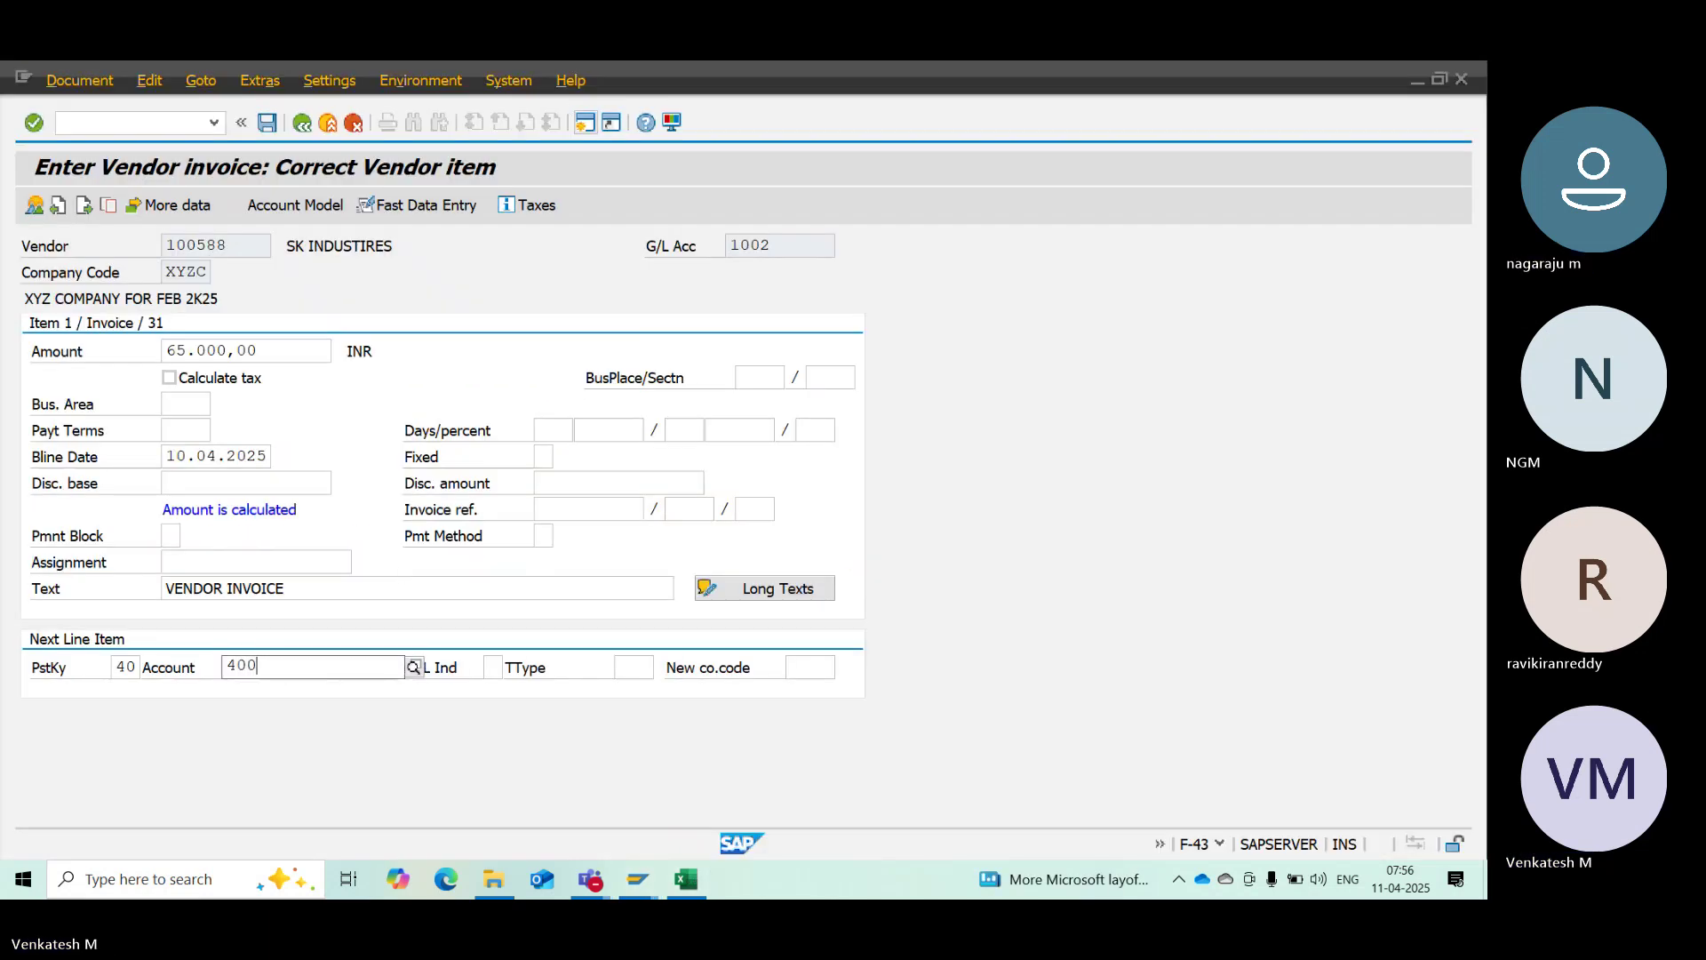
type("4")
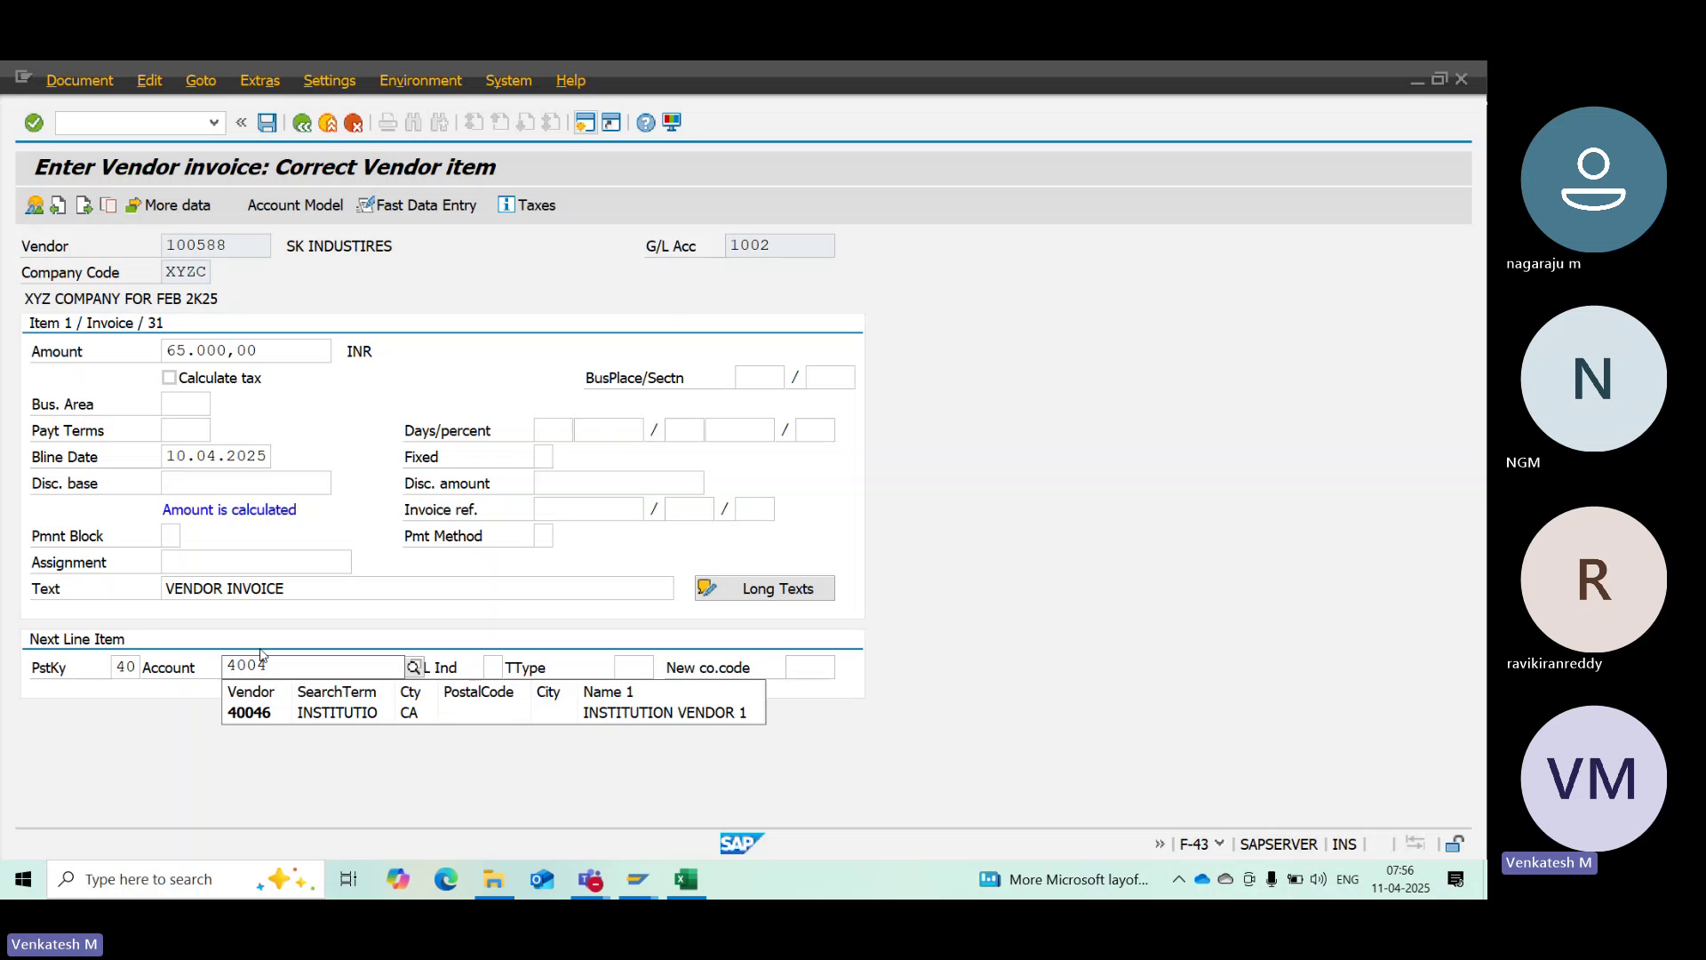
left_click(158, 709)
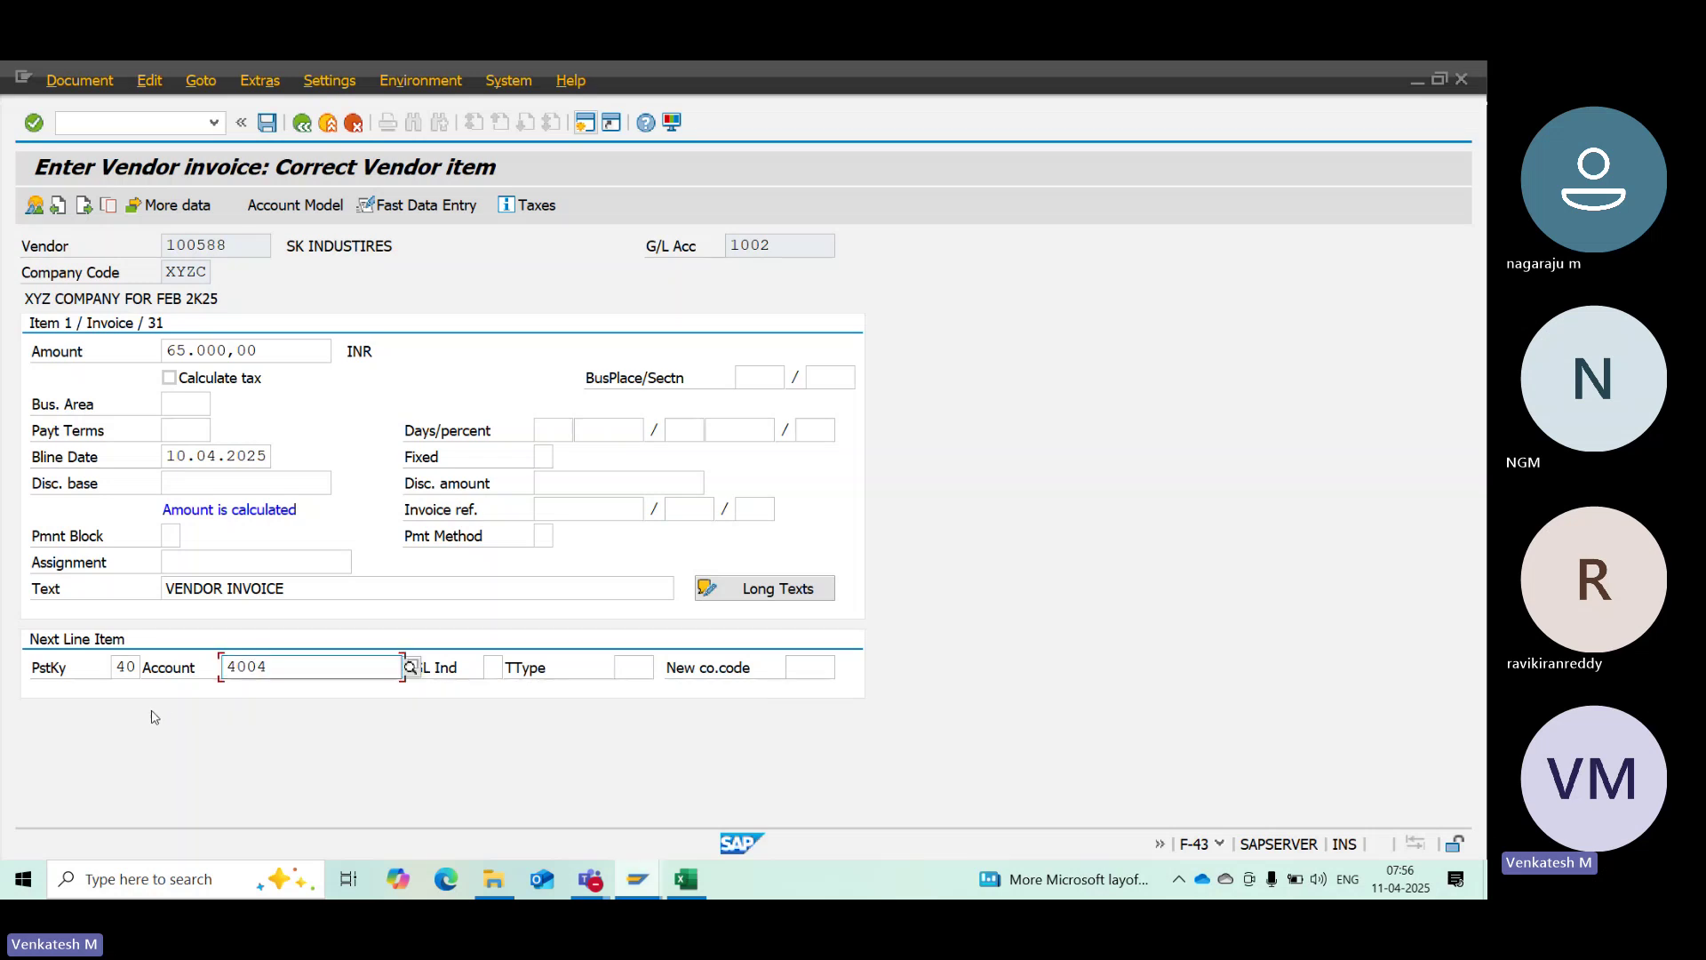
Recheck posting key 40 and account 4004, and proceed to the G/L debit item
double_click(122, 665)
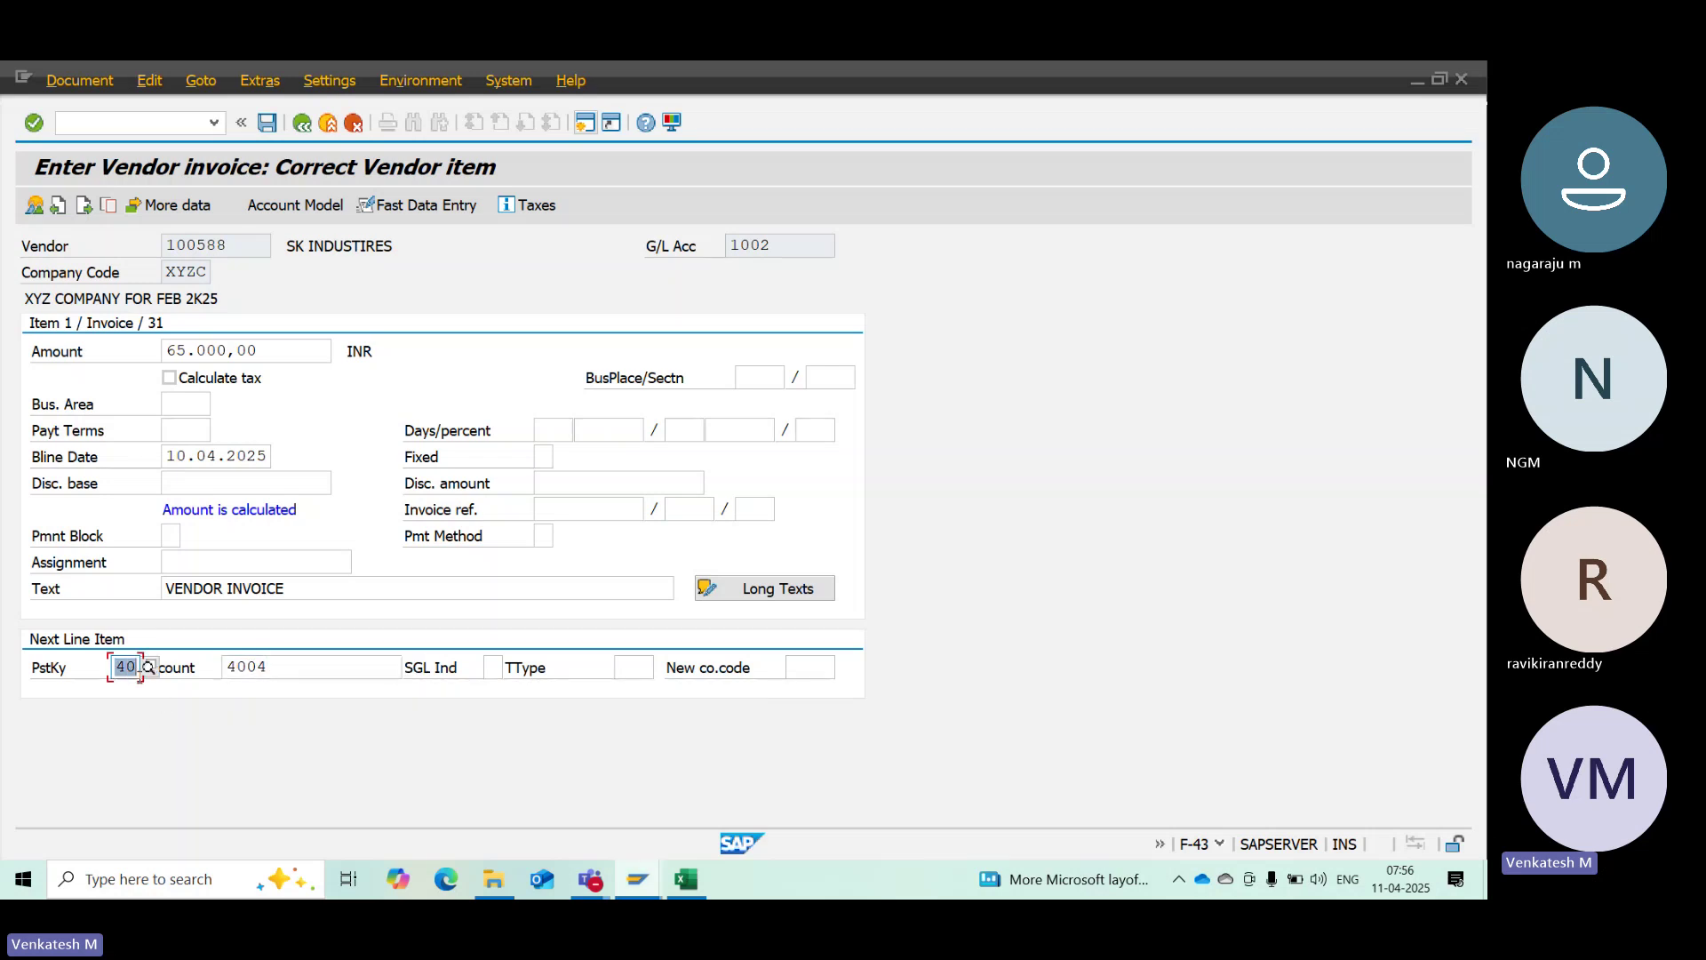
key("Tab")
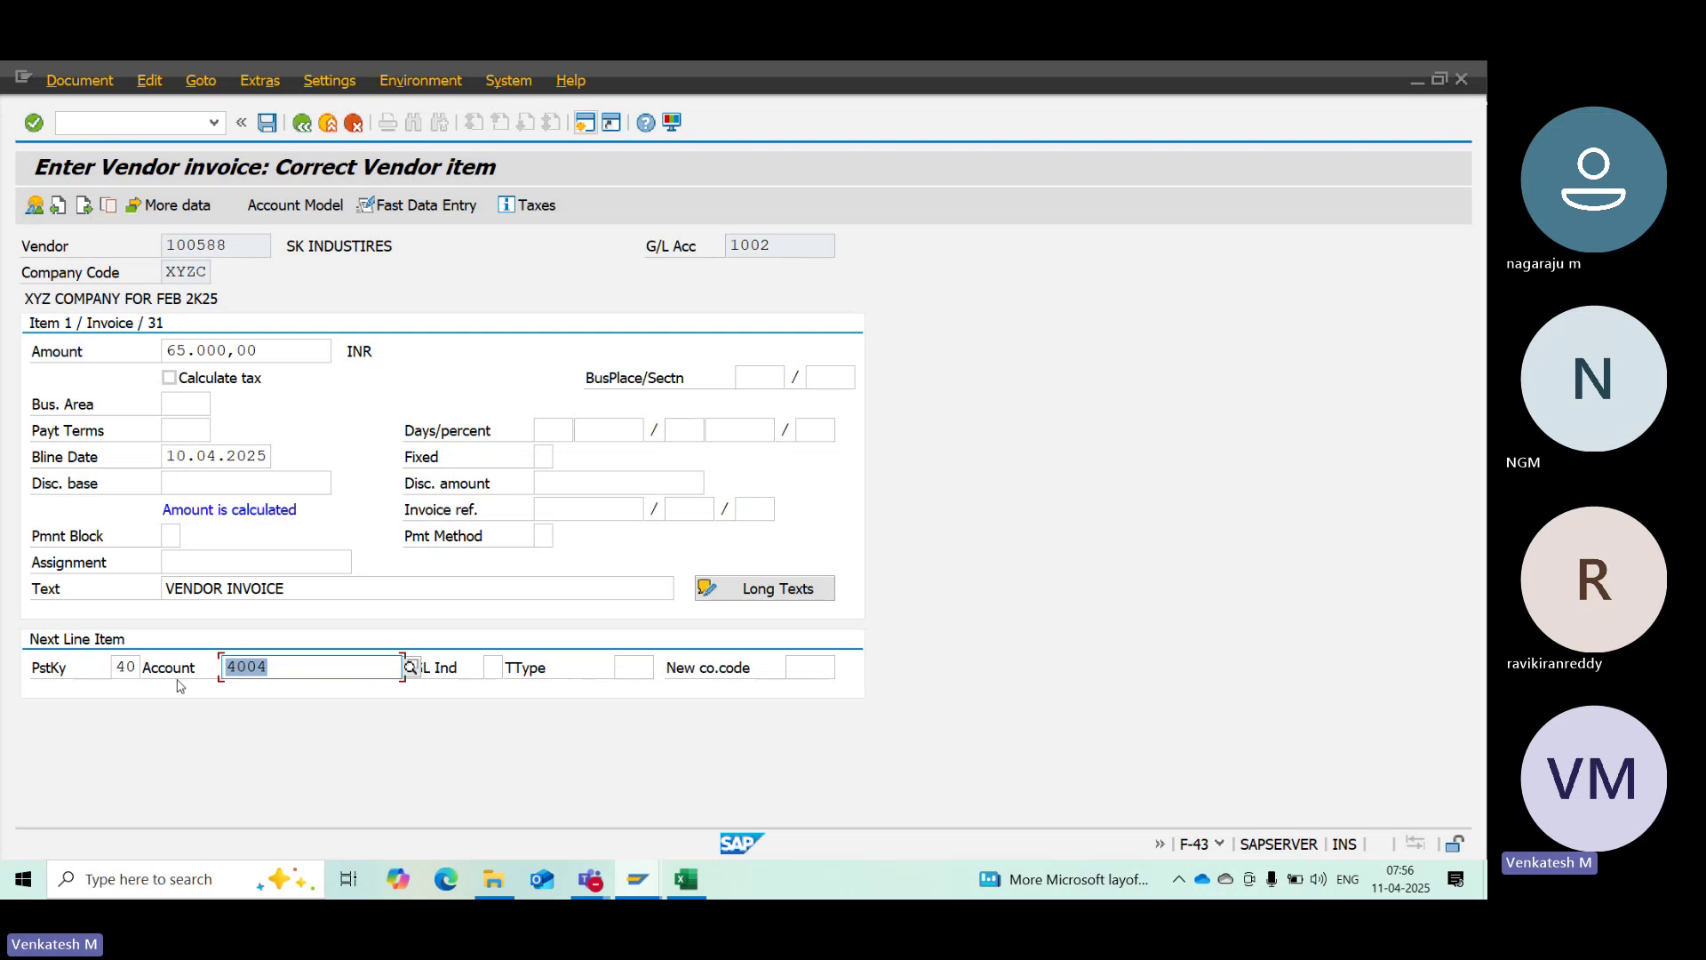
double_click(124, 666)
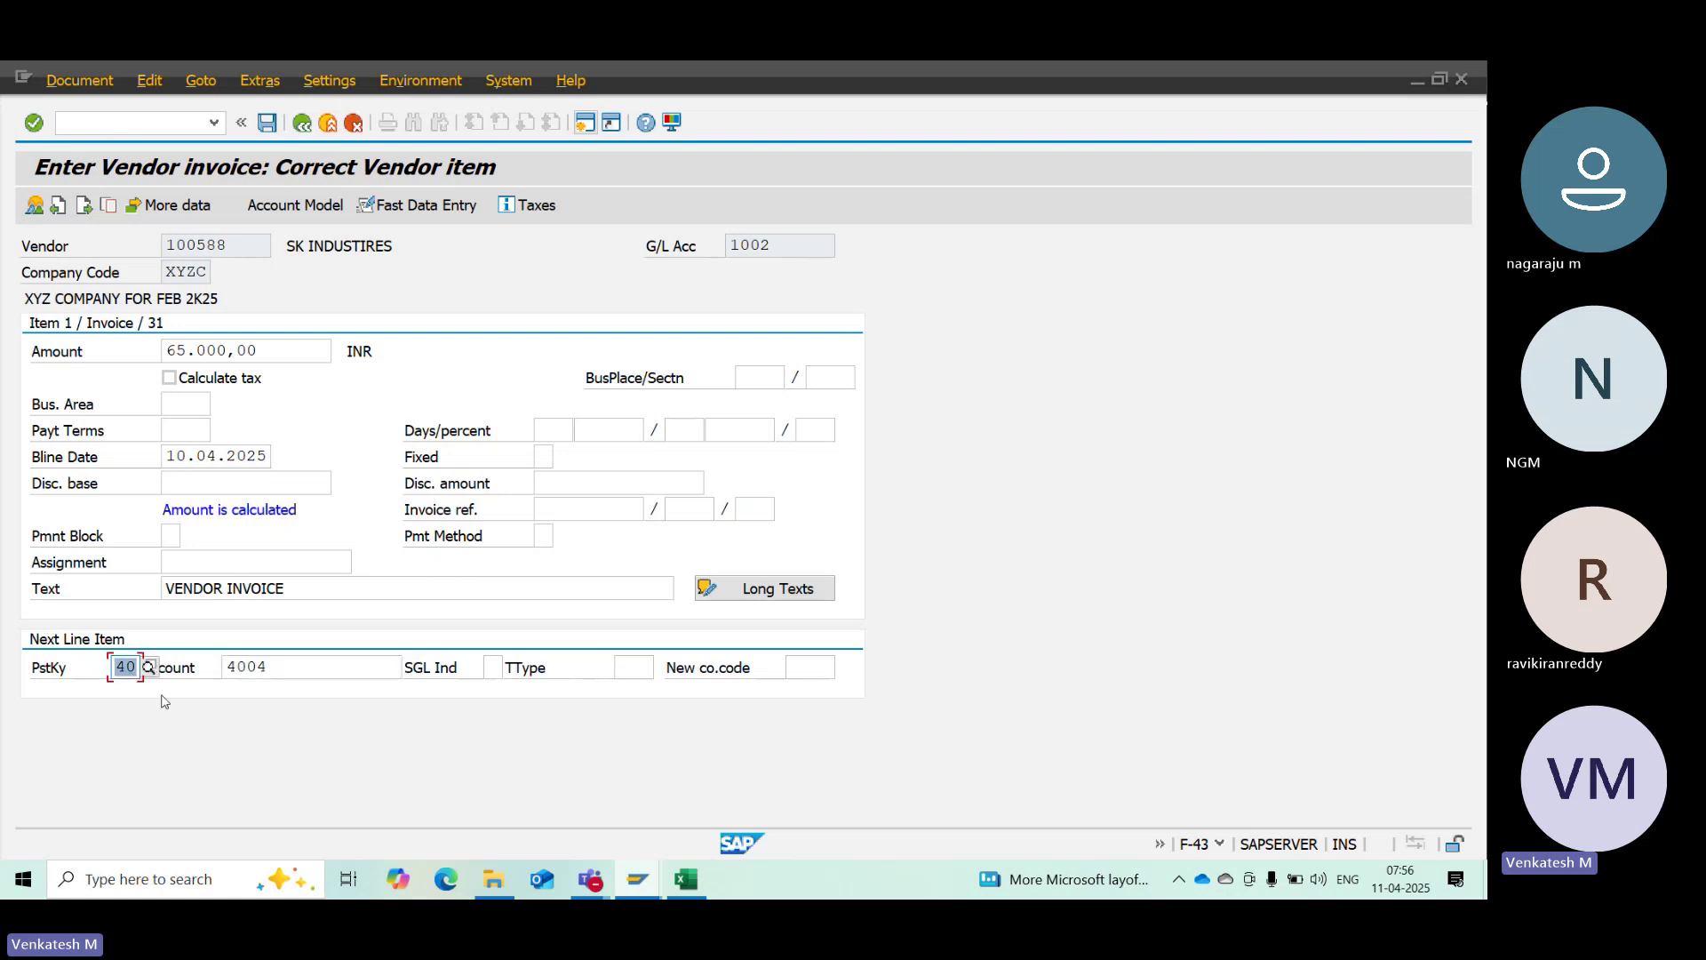
key("Tab")
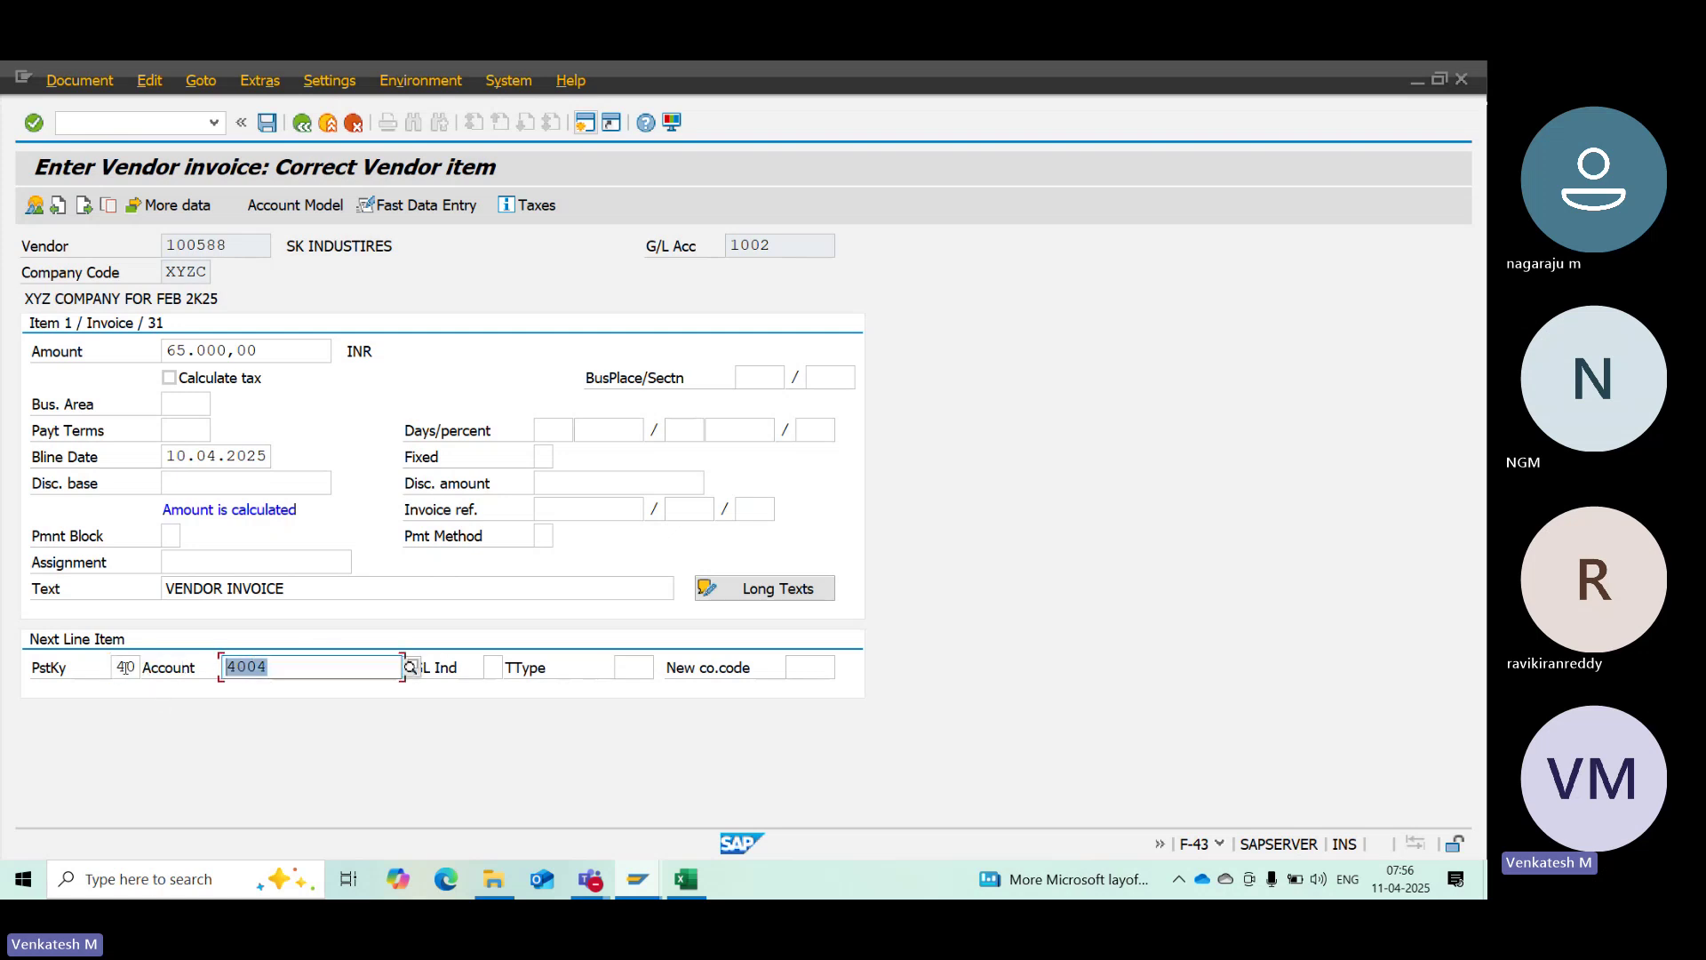
double_click(125, 666)
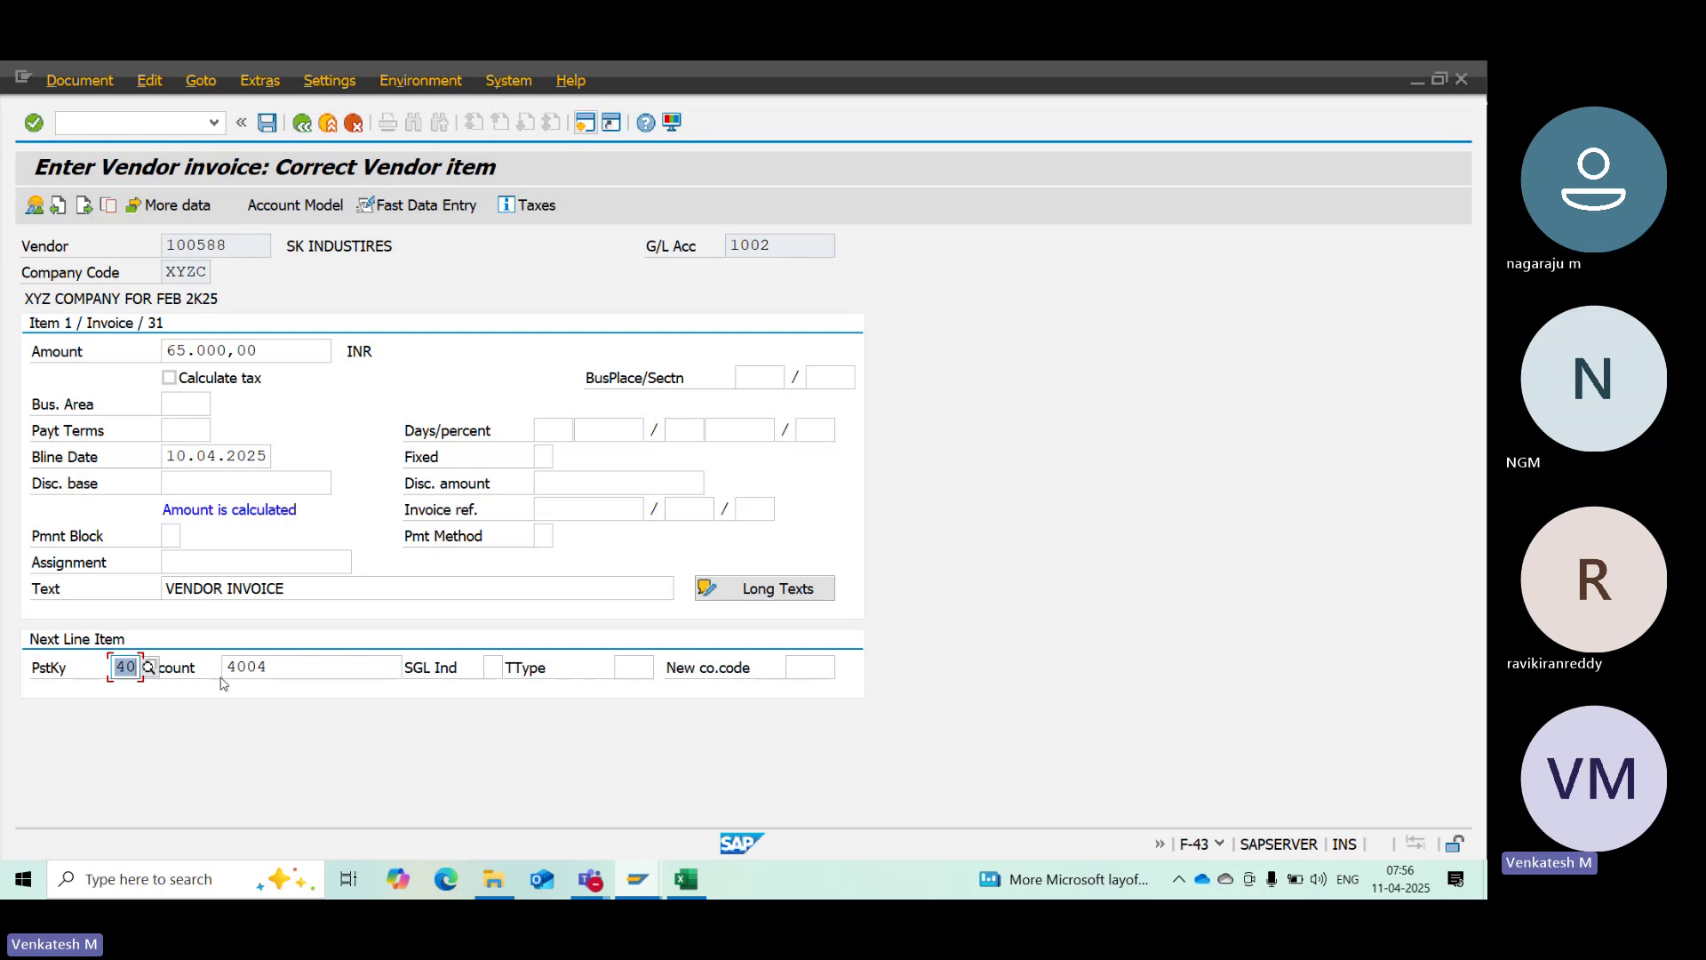
key("Tab")
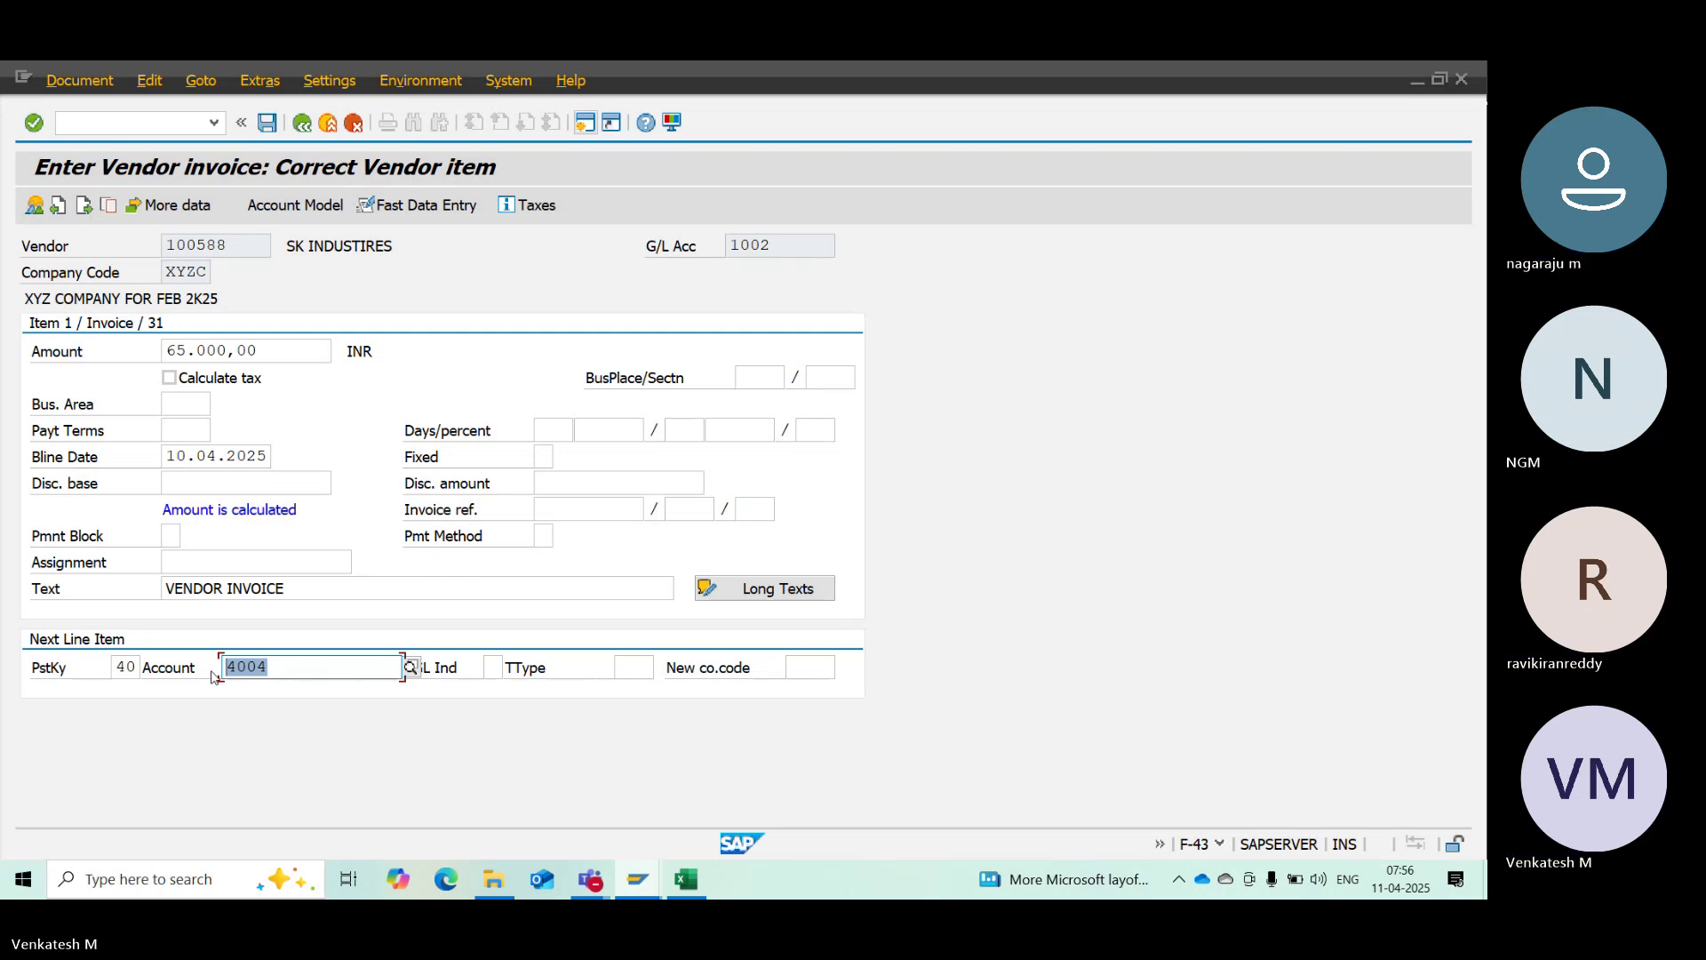
key("Return")
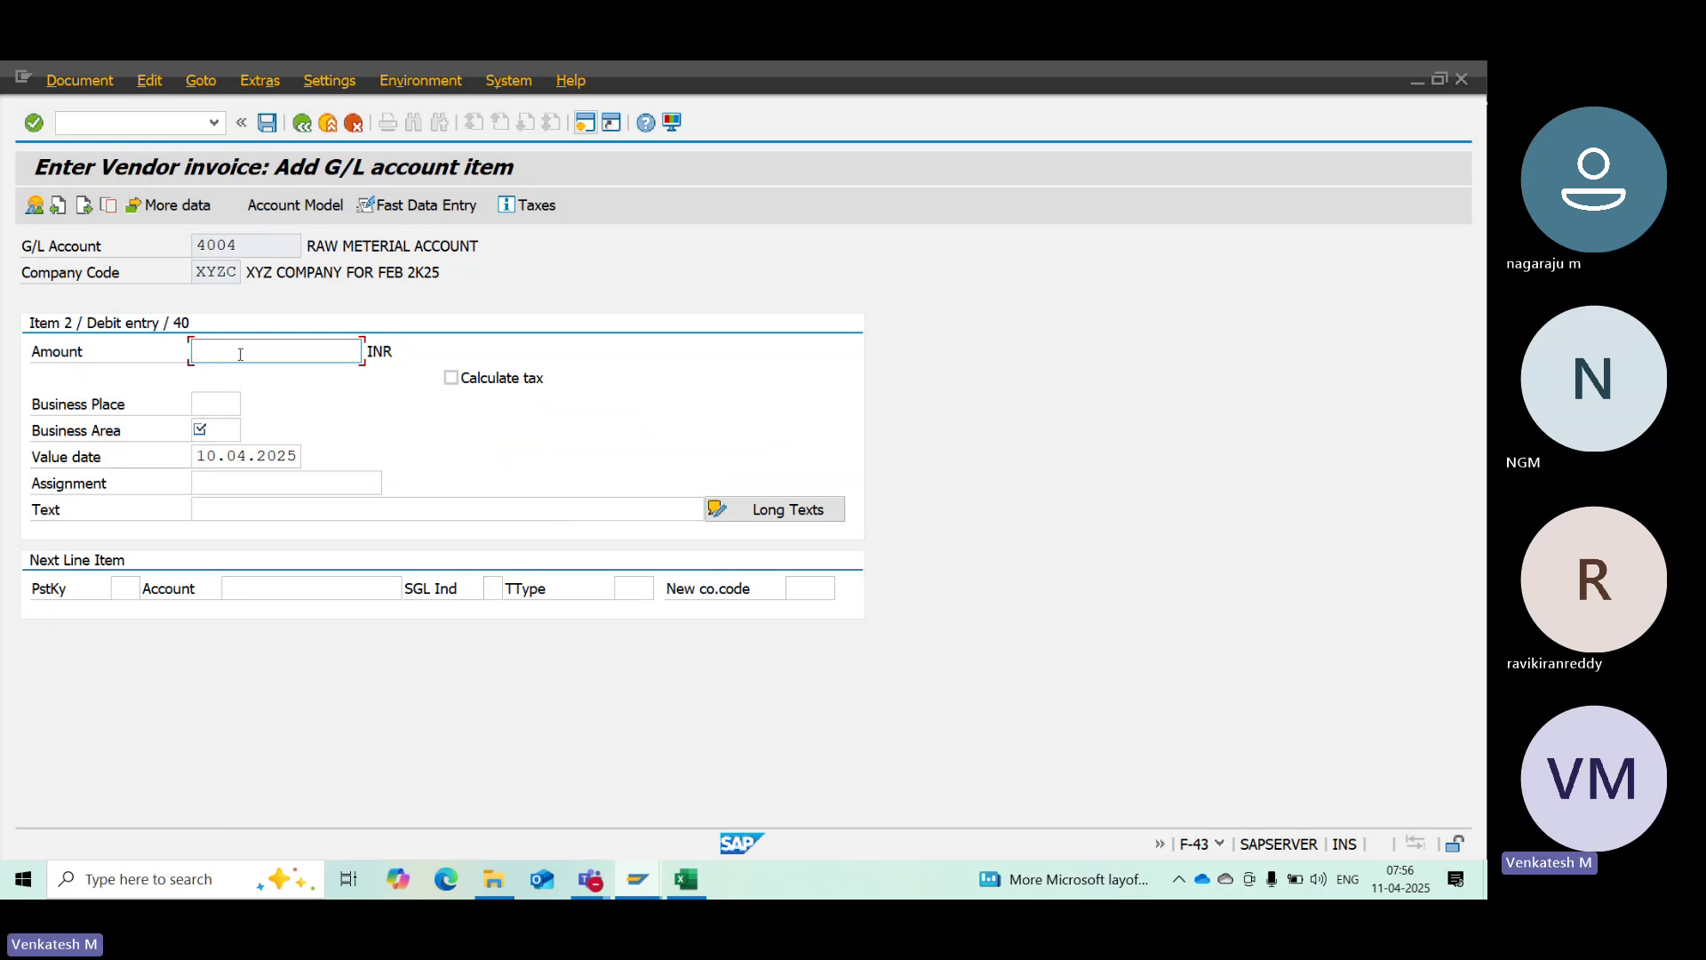
Fill the debit item's amount with * and set its business area to XYHY
key("Tab")
key("Tab")
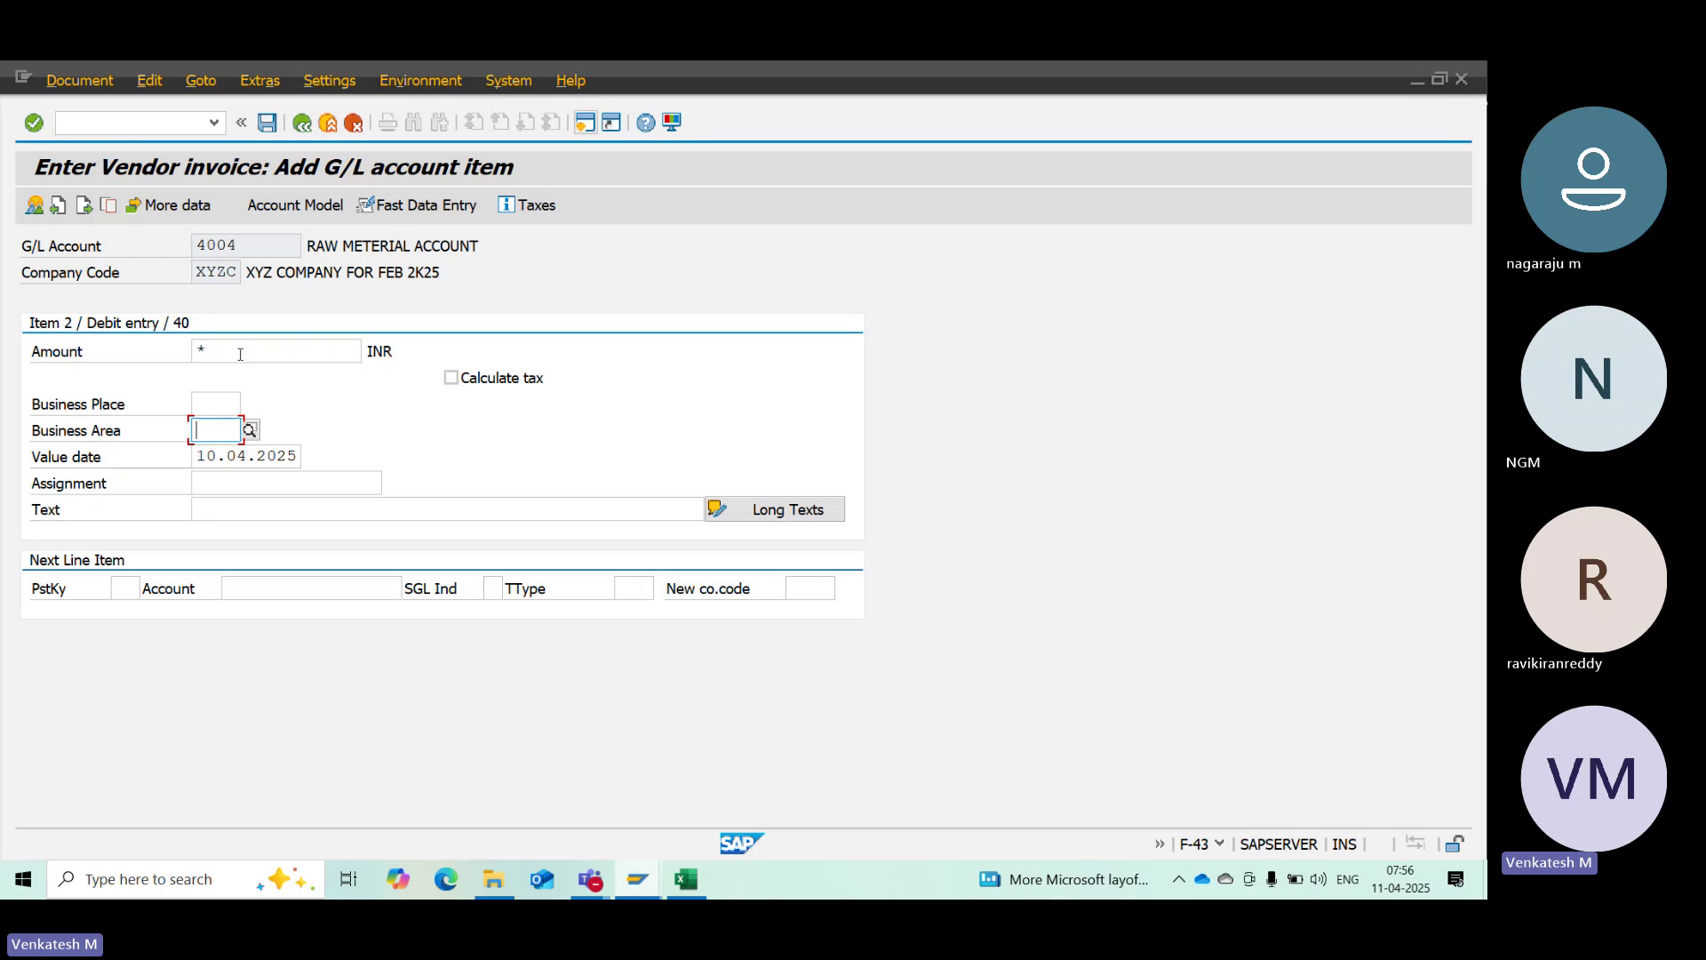
type("XYHY")
key("Return")
Set the debit item's text to VENDOR INVOICE
left_click(245, 512)
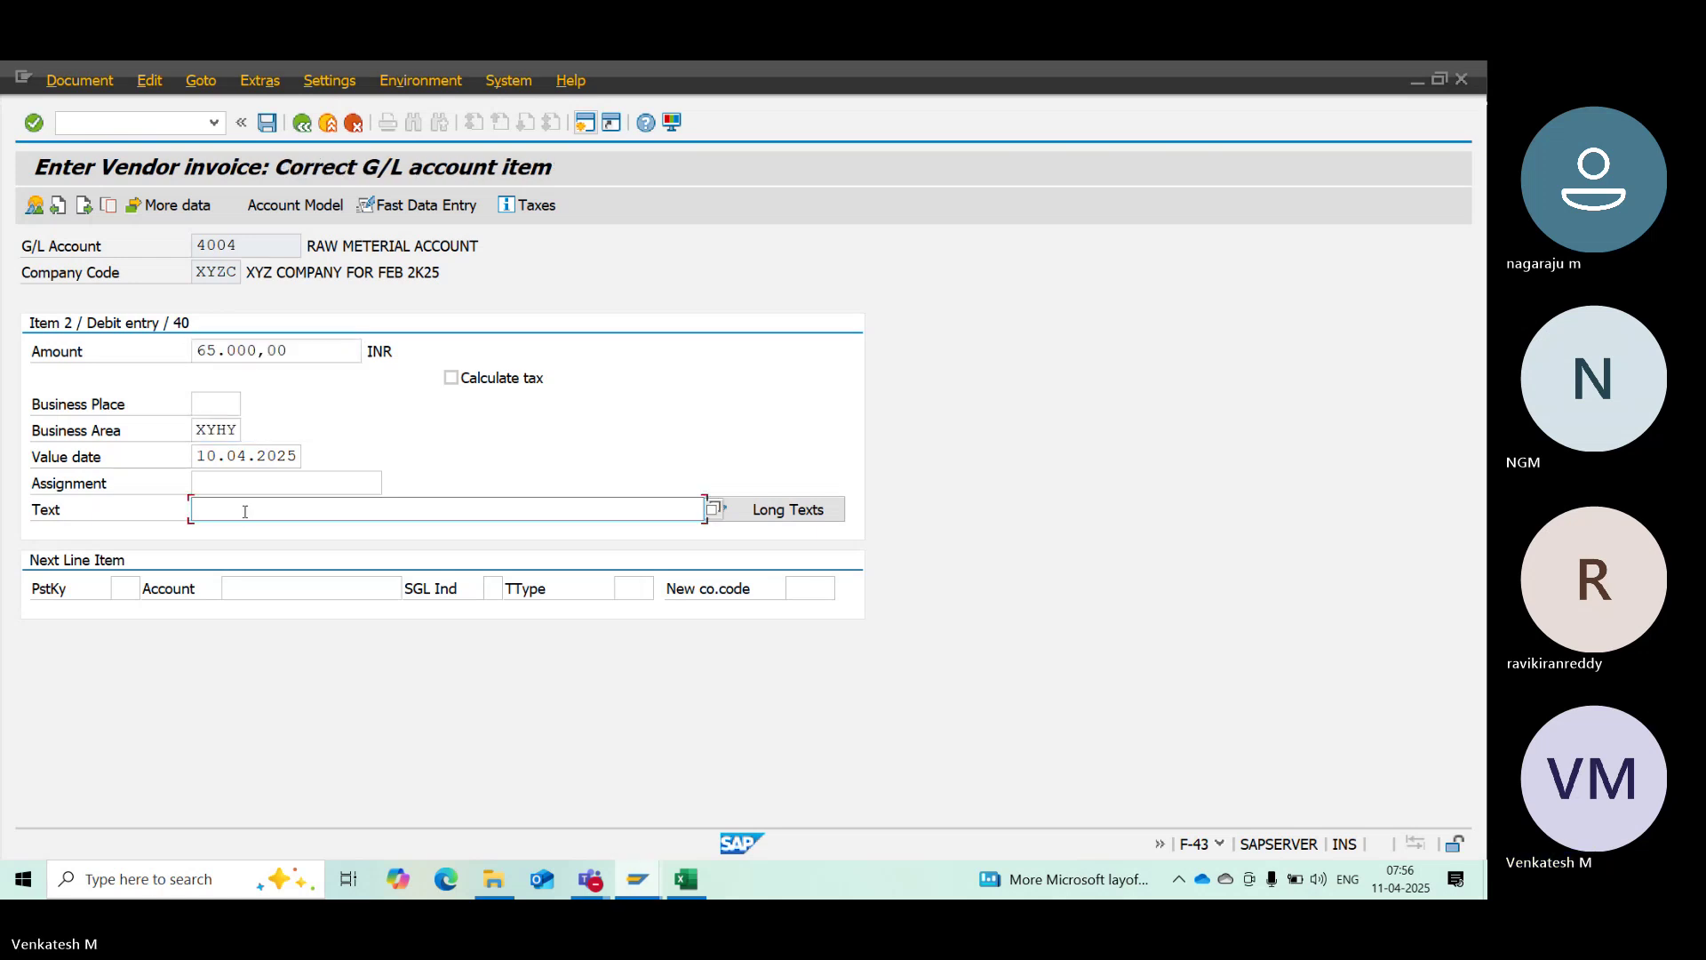
type("VEND")
key("Down")
key("Down")
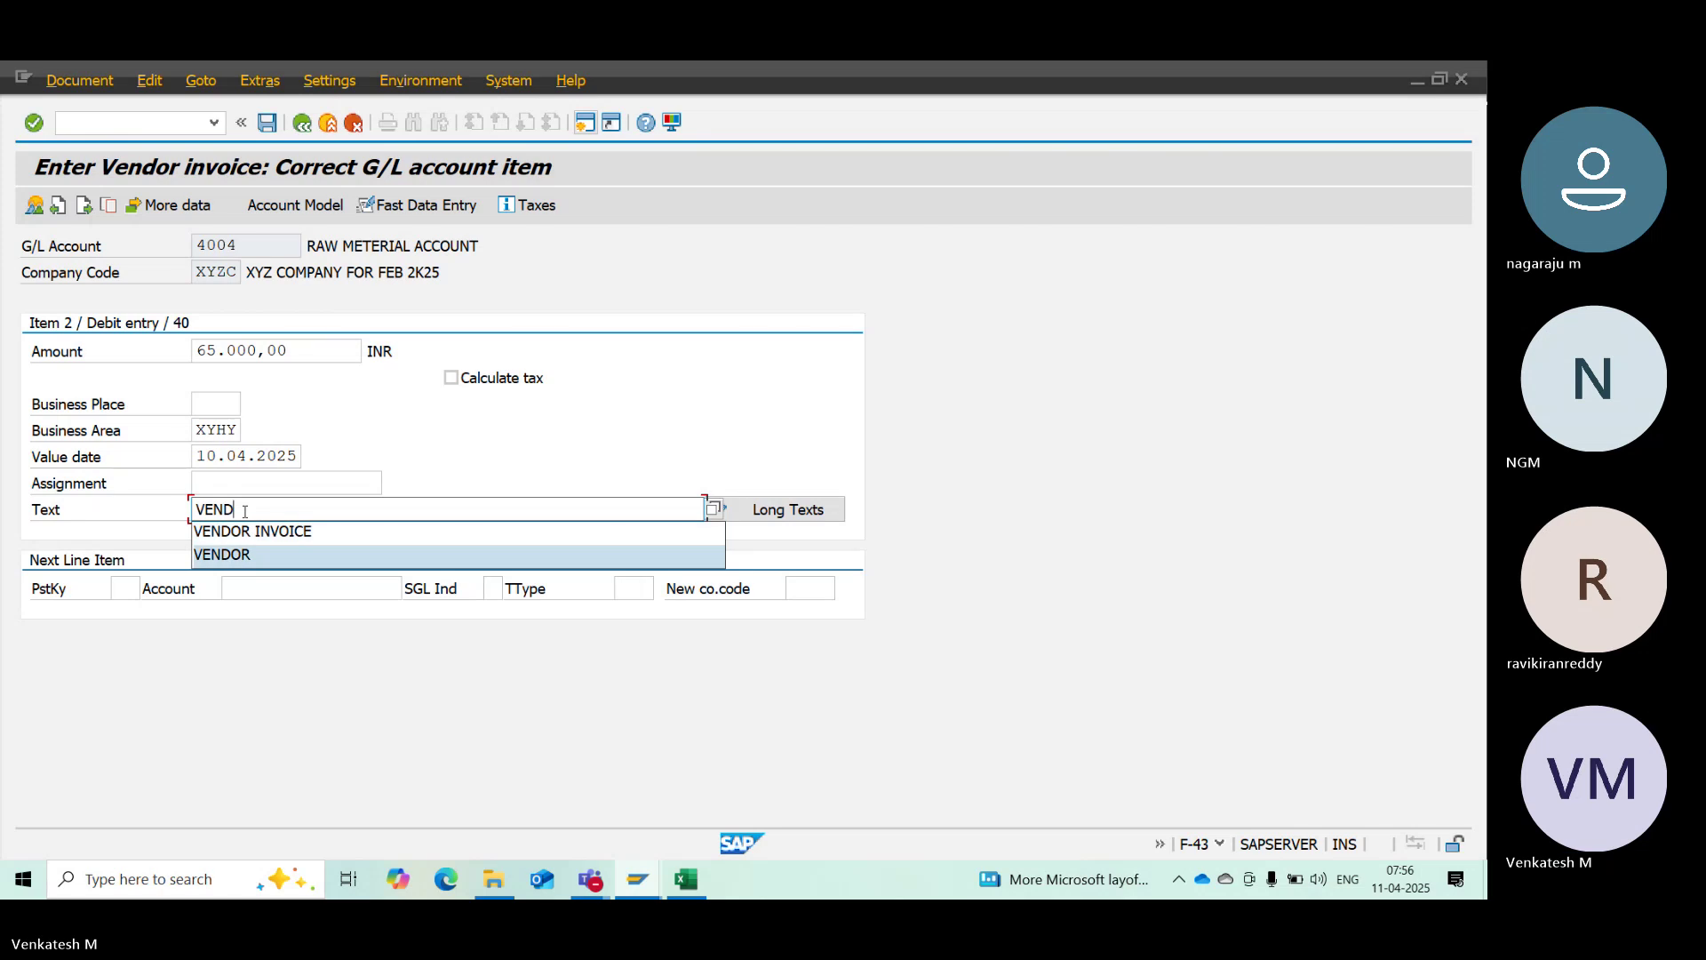
key("Up")
key("Return")
key("Return")
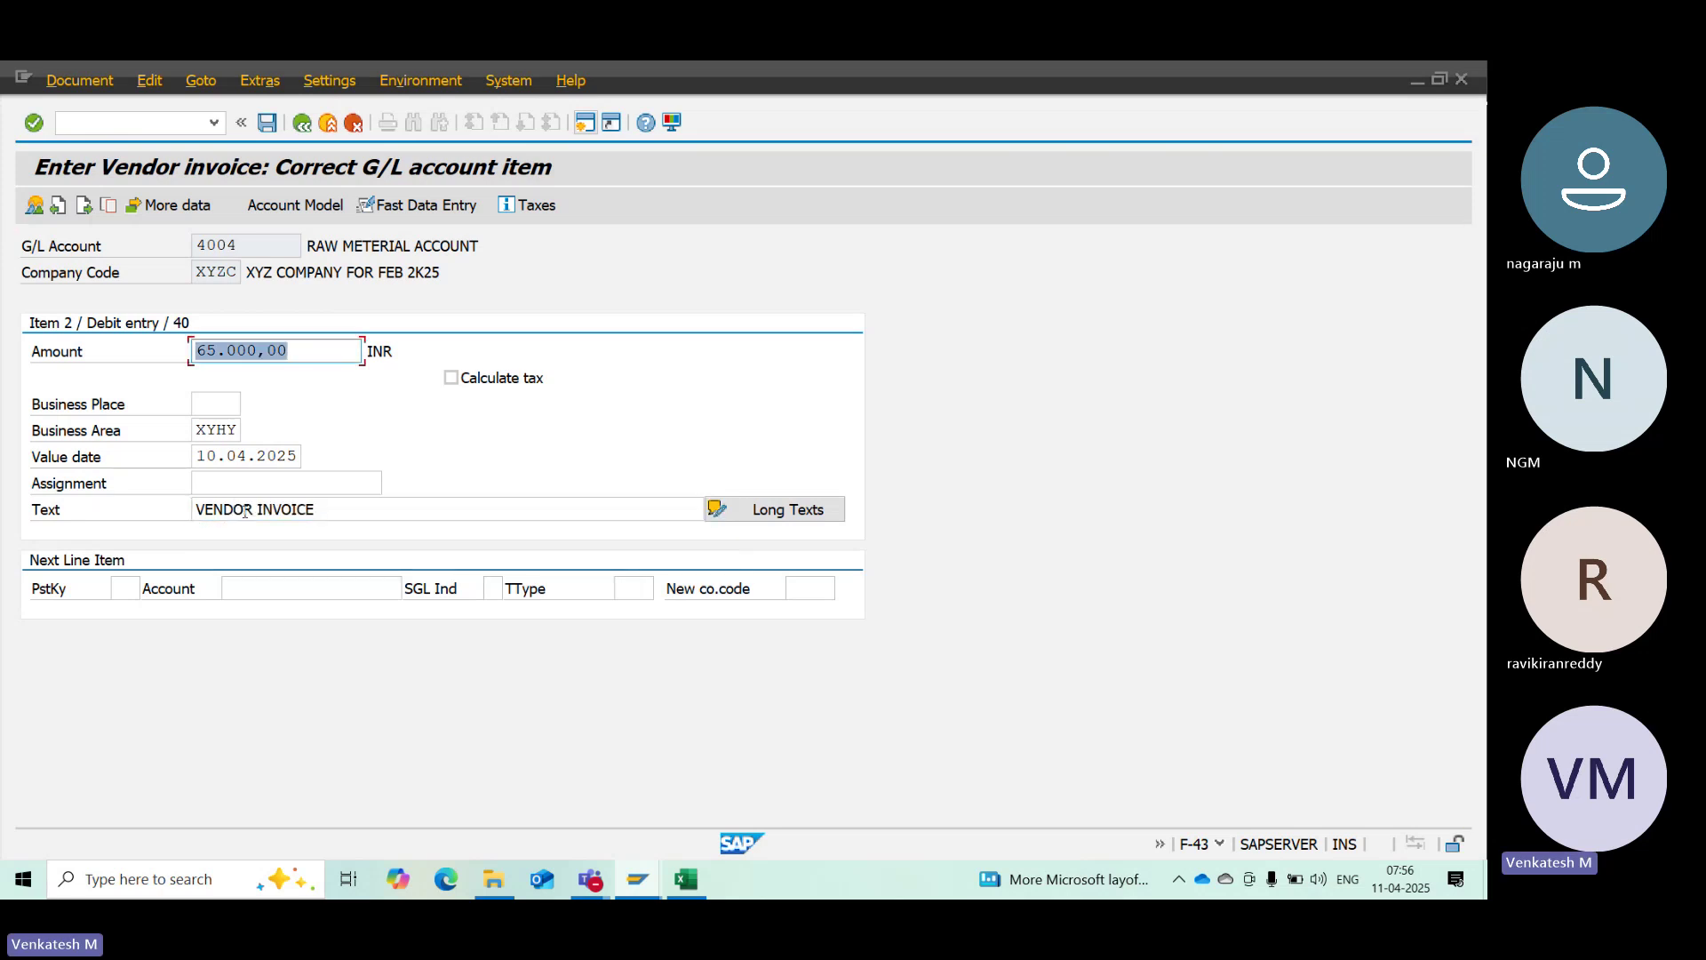
Review both line items in the document overview and post the vendor invoice
left_click(34, 204)
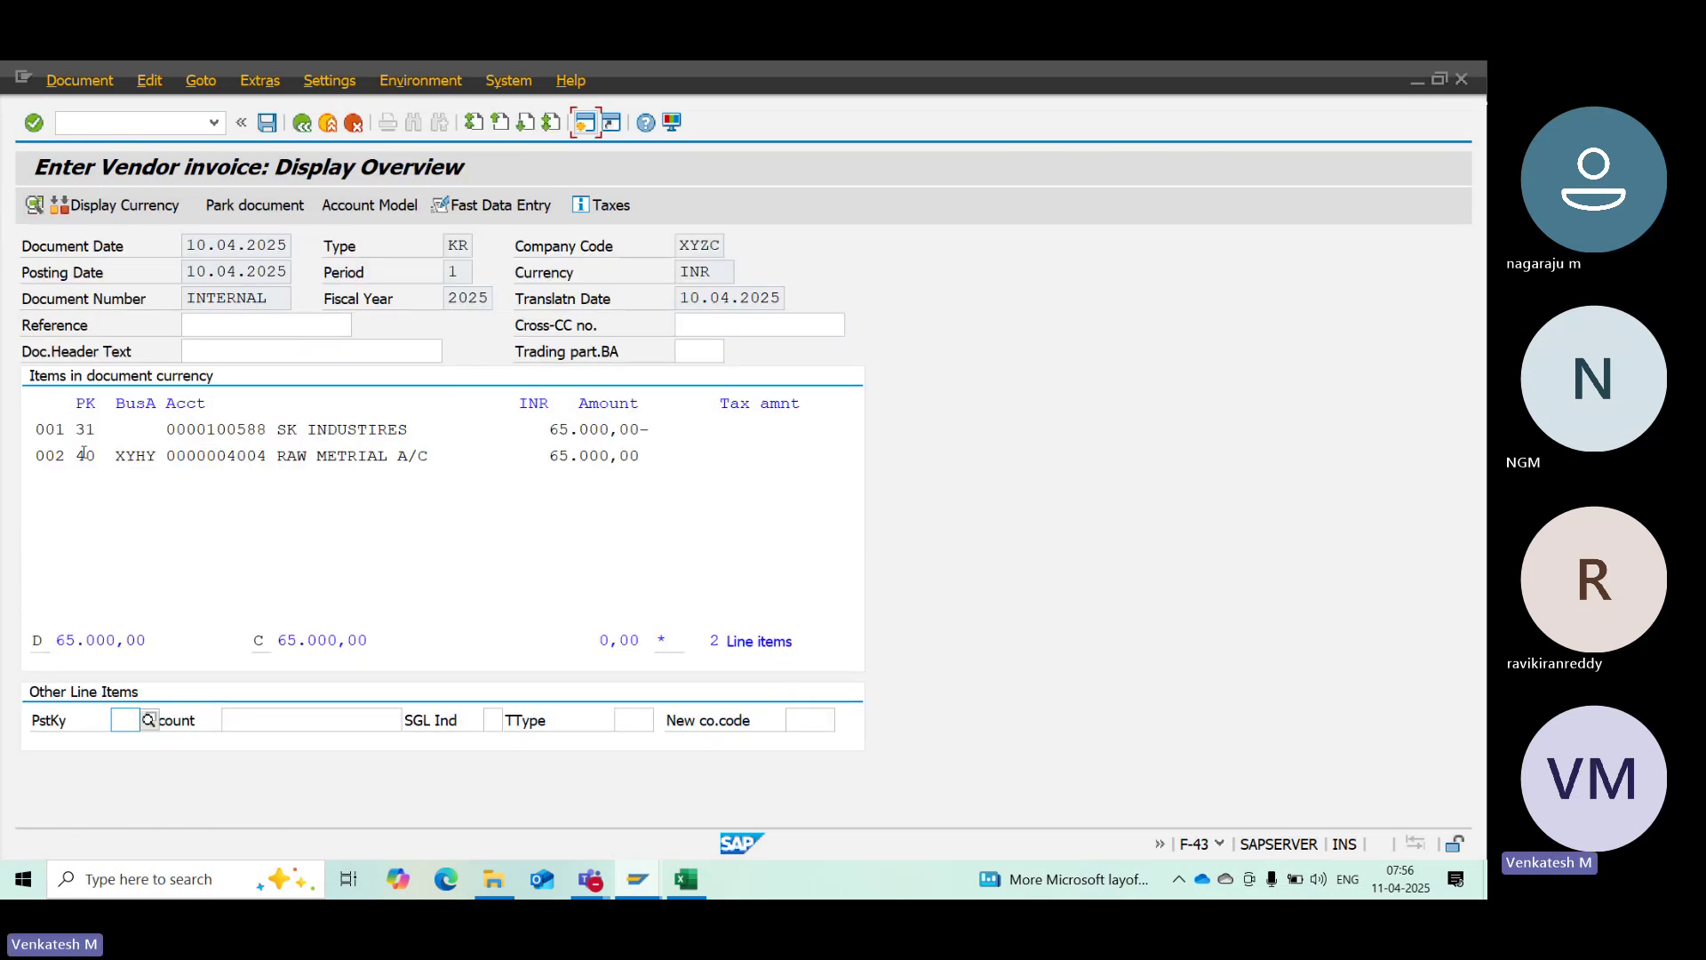
left_click(104, 439)
left_click_drag(77, 439, 278, 480)
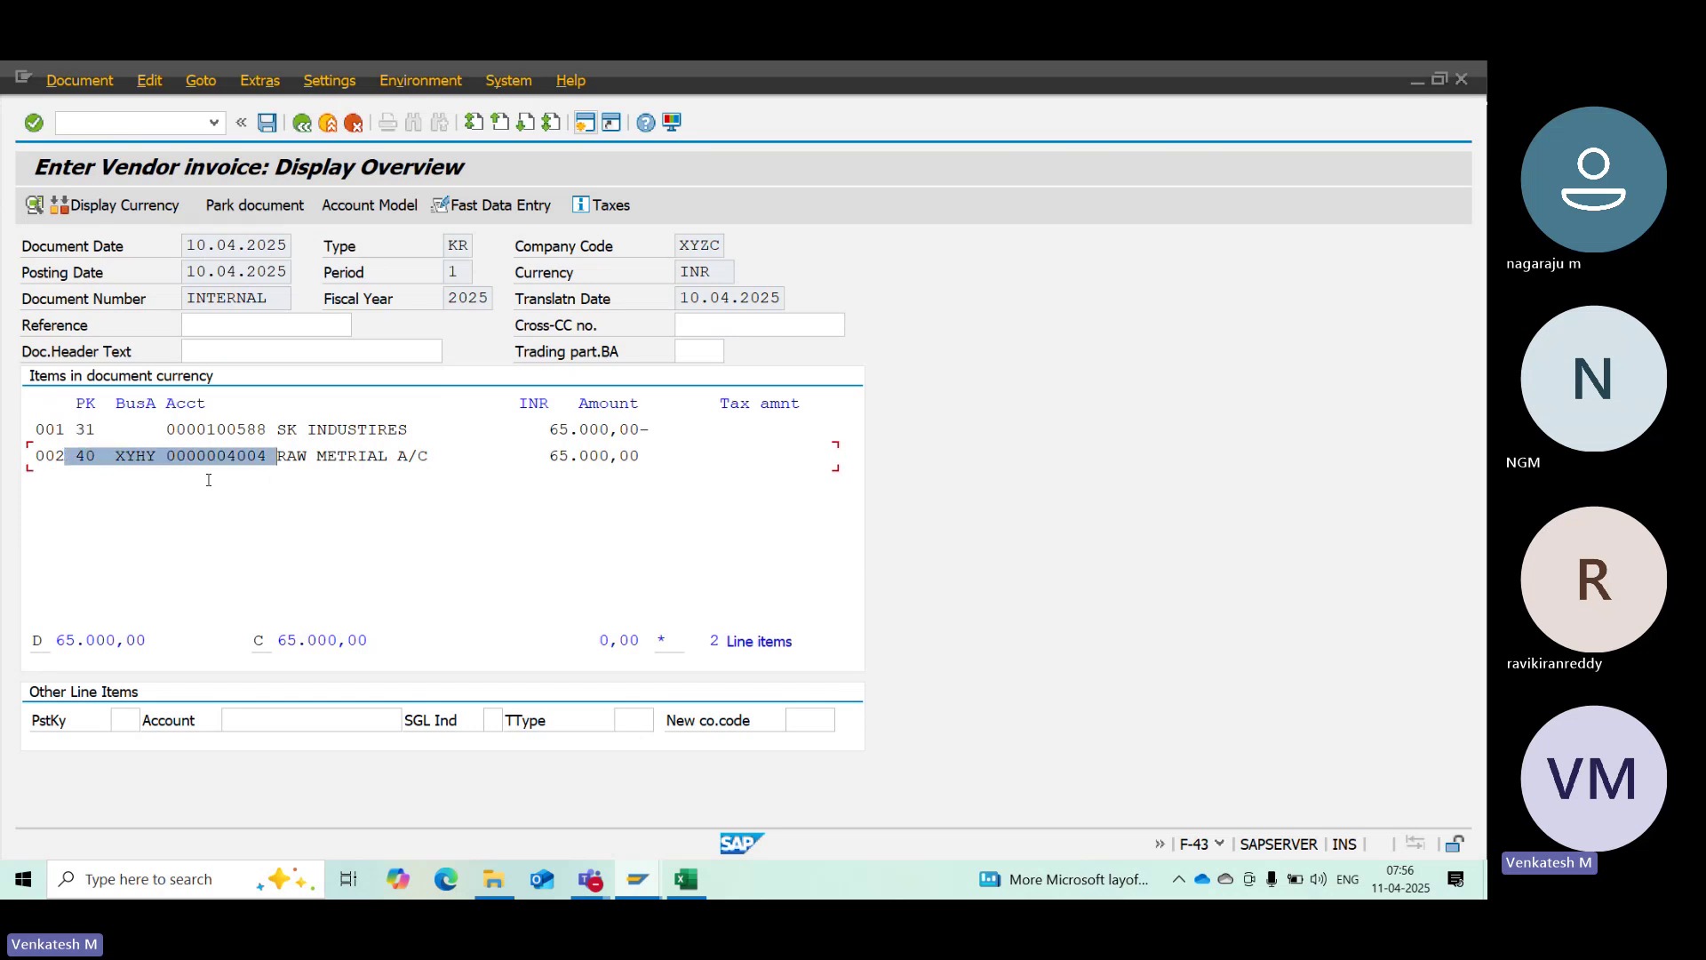
left_click_drag(126, 462, 563, 466)
left_click_drag(439, 430, 2, 423)
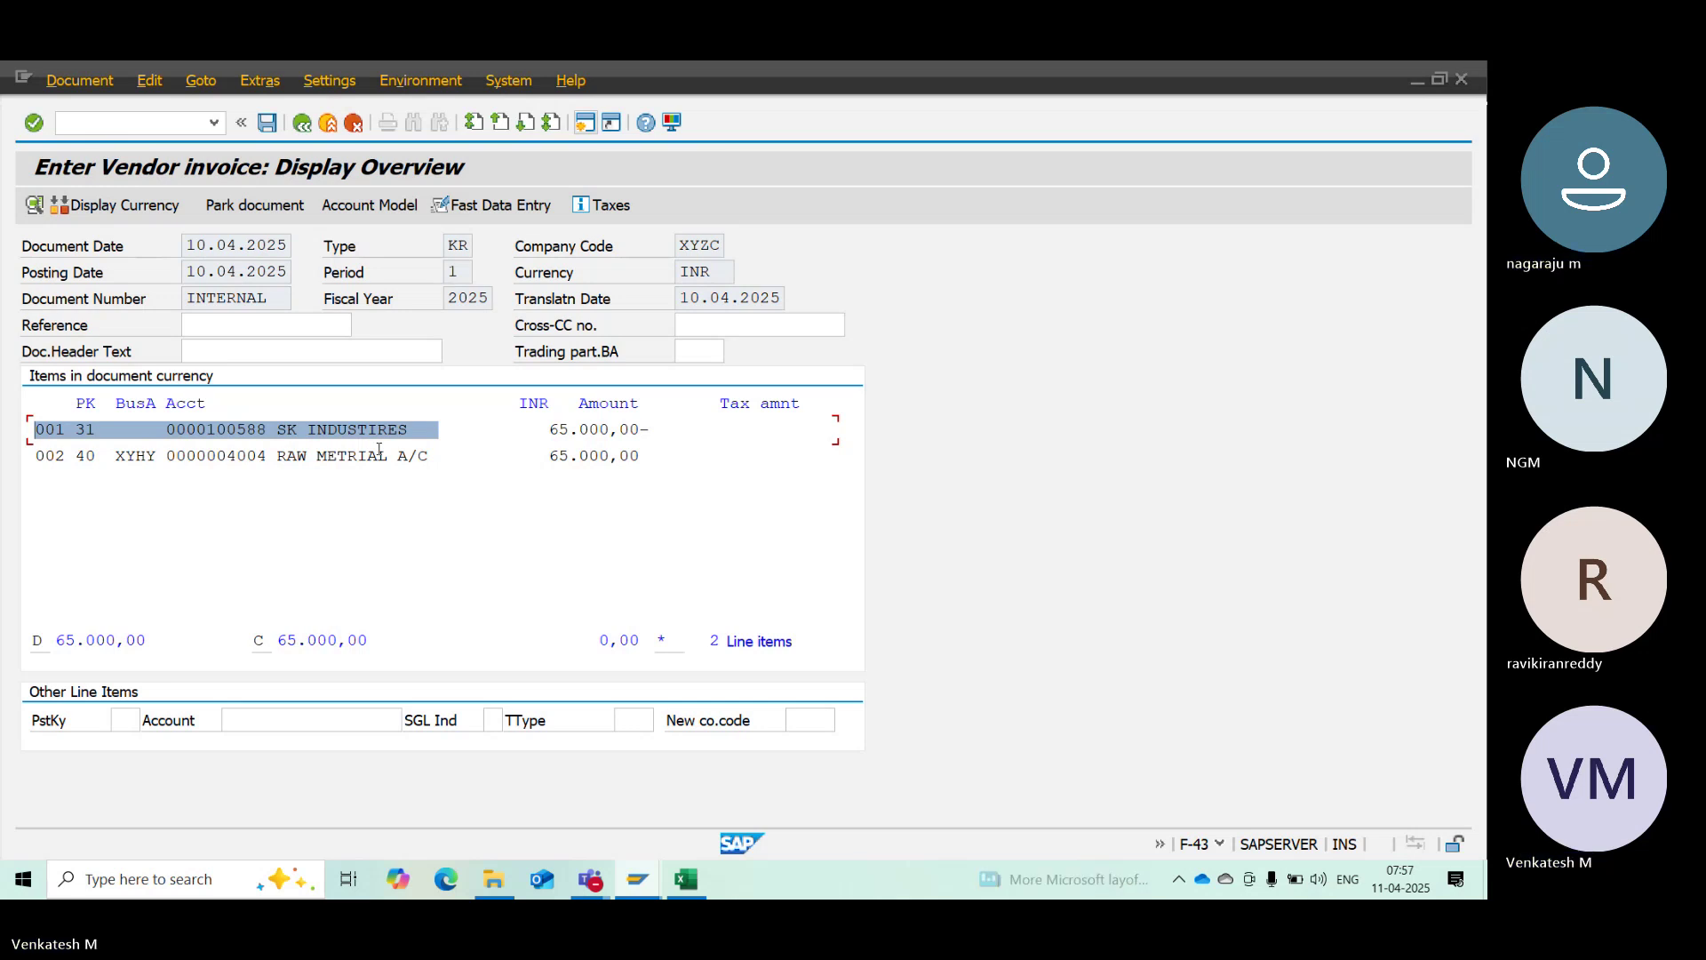
left_click(271, 124)
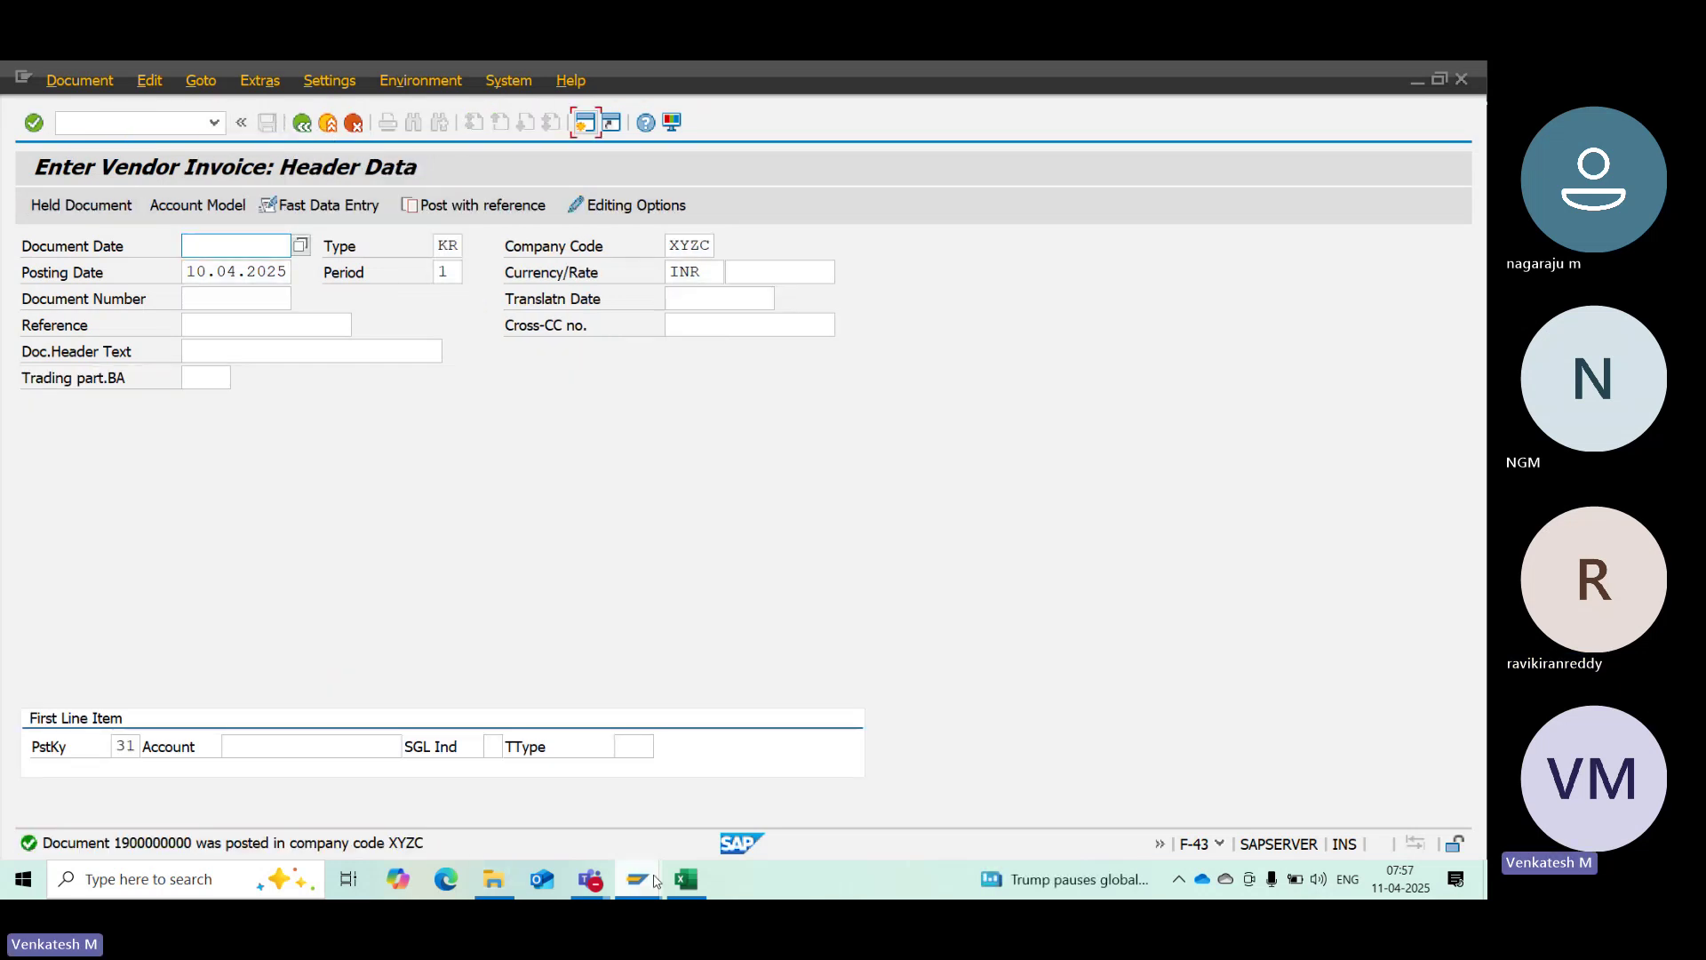
Switch to the Excel notes and add "2. VENDOR LINE ITEM DISPLAY - FBL1N" in cell B31 below the vendor invoice entry
left_click(685, 880)
left_click(119, 695)
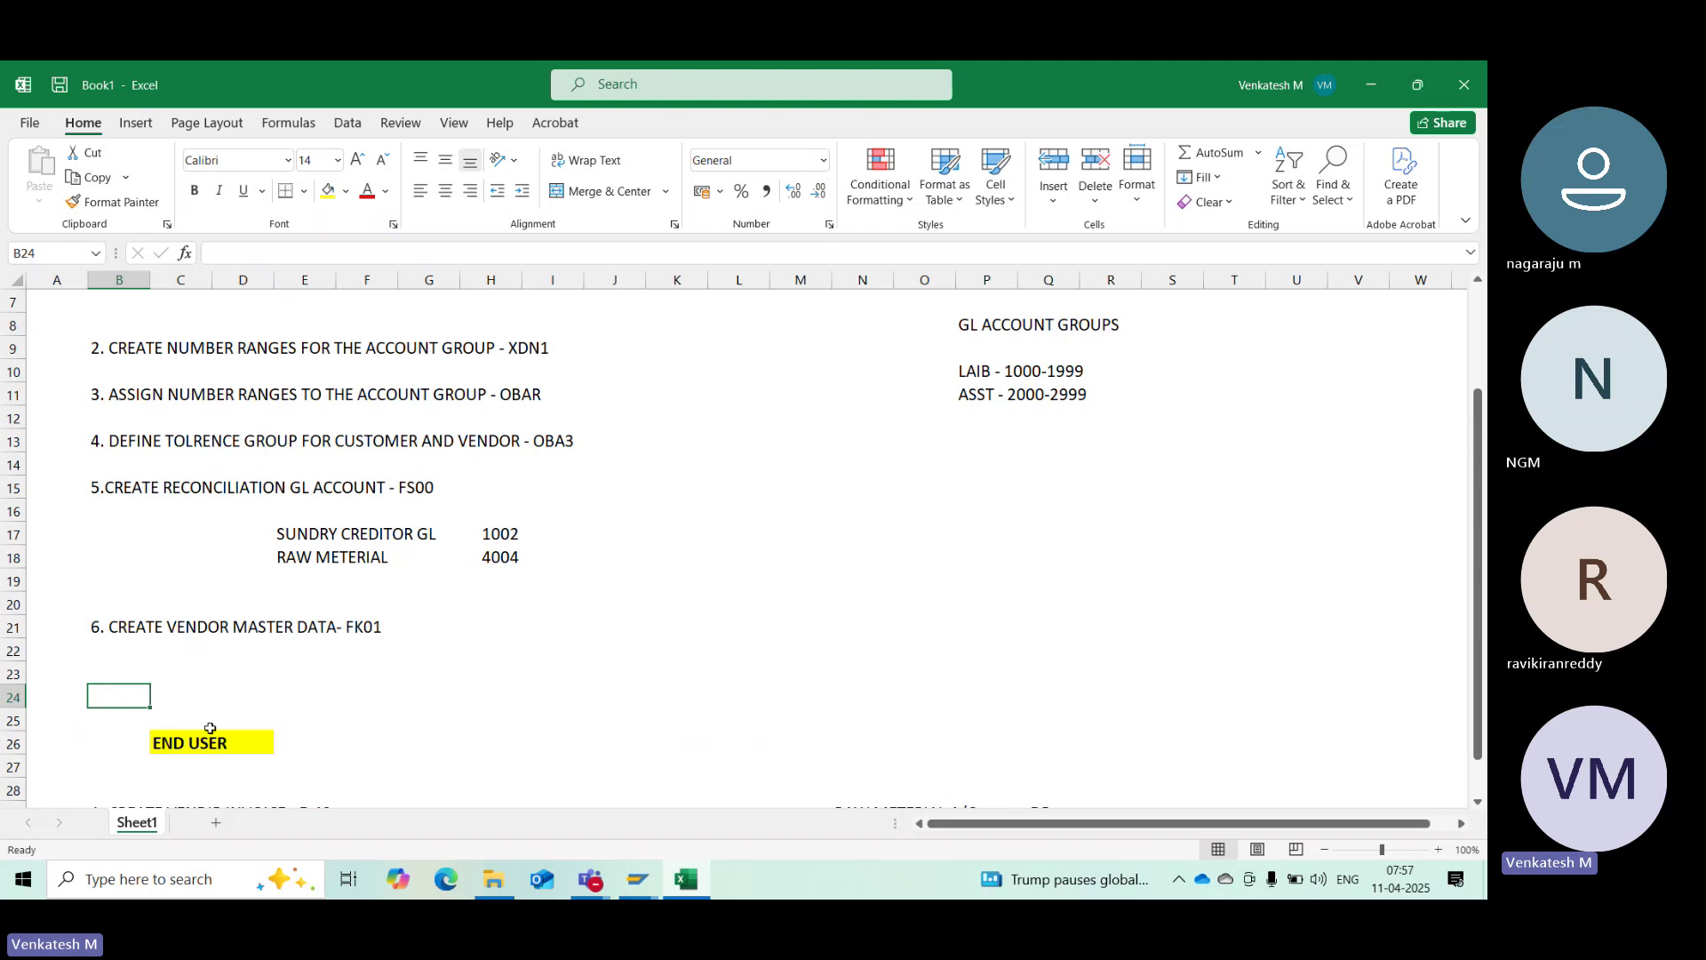
scroll(210, 728, "down", 3)
left_click(101, 644)
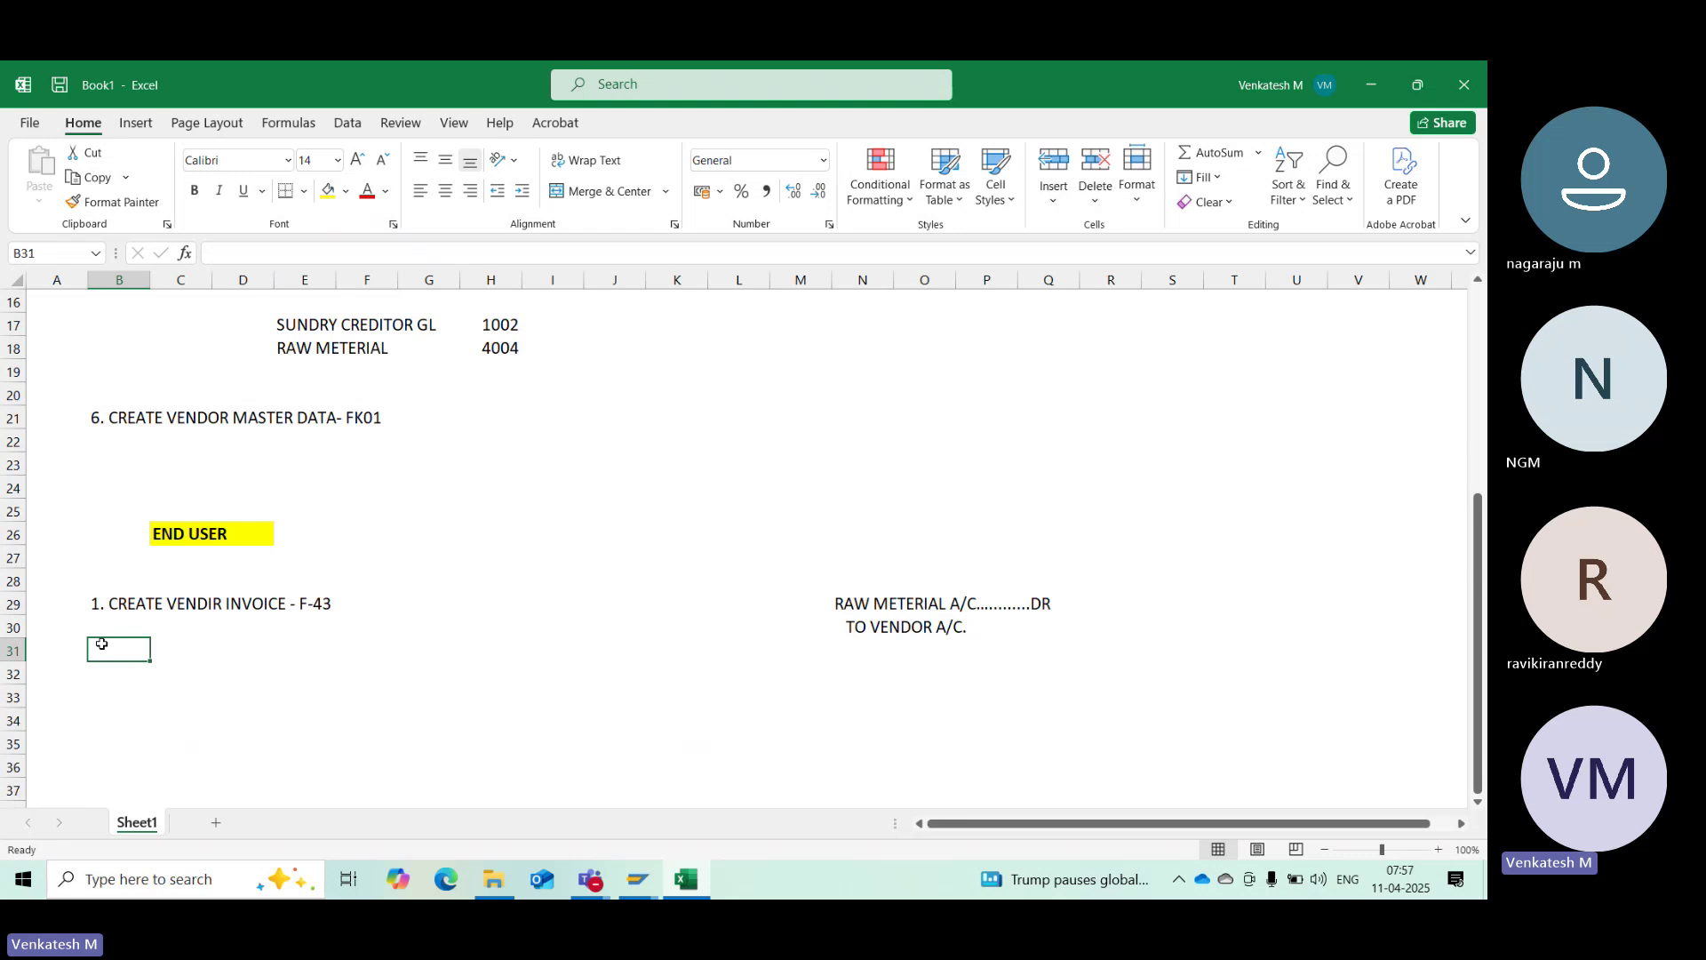
type("2.")
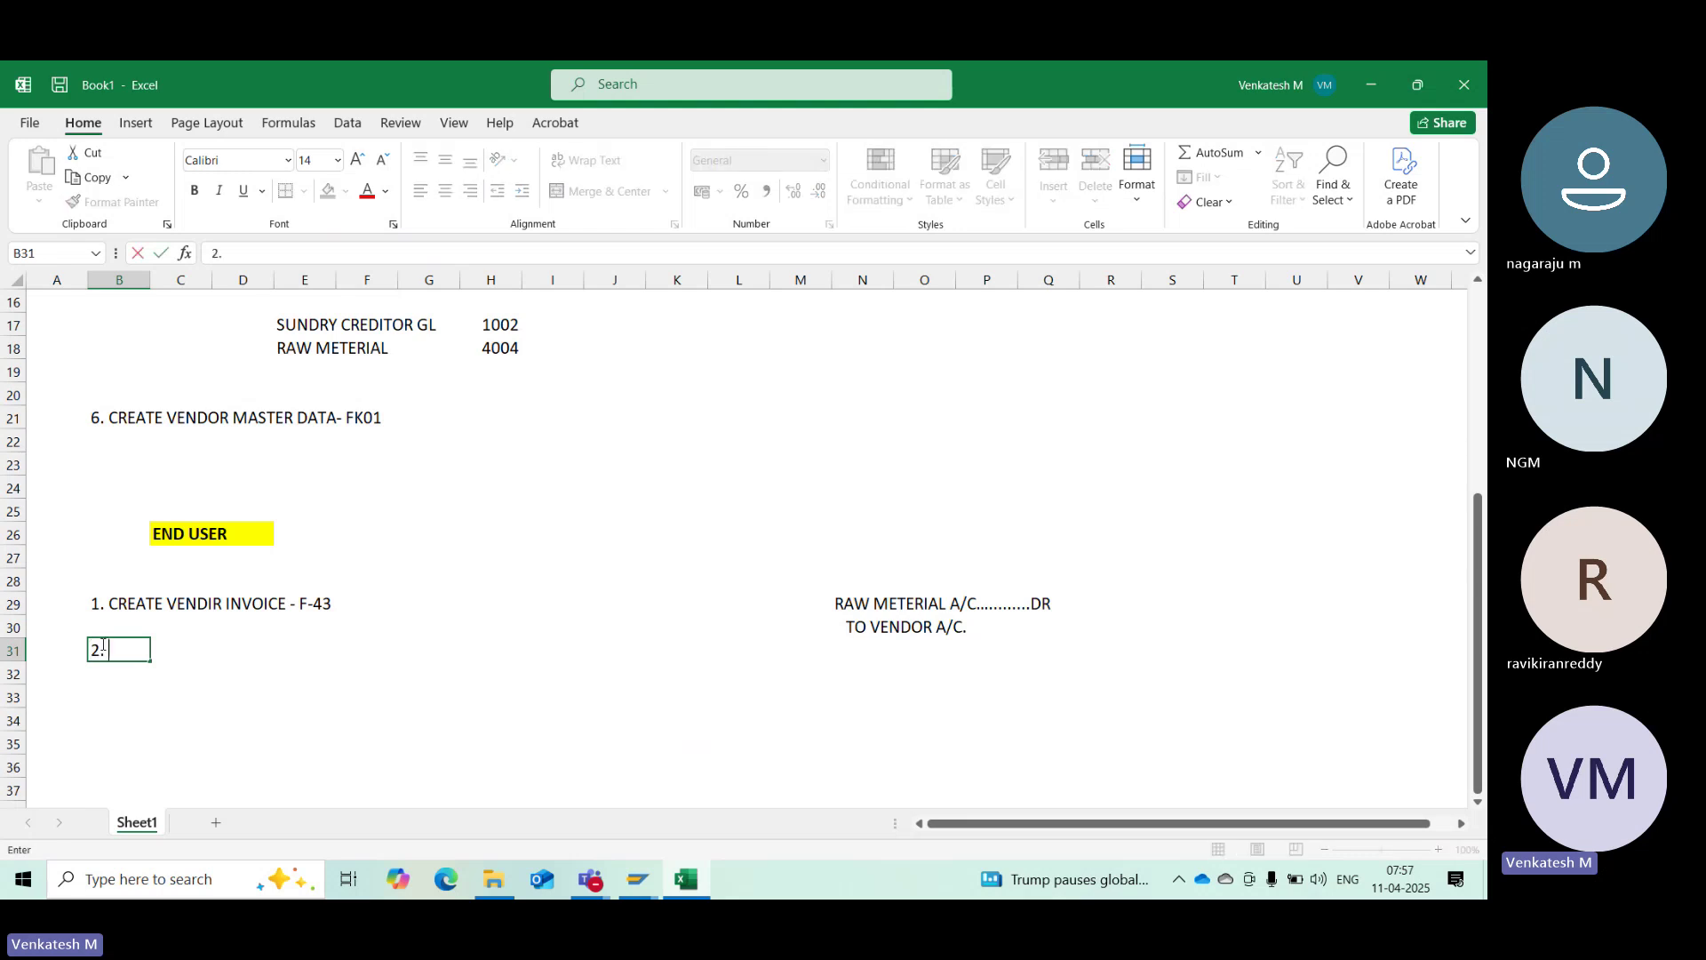
type(" VENDR")
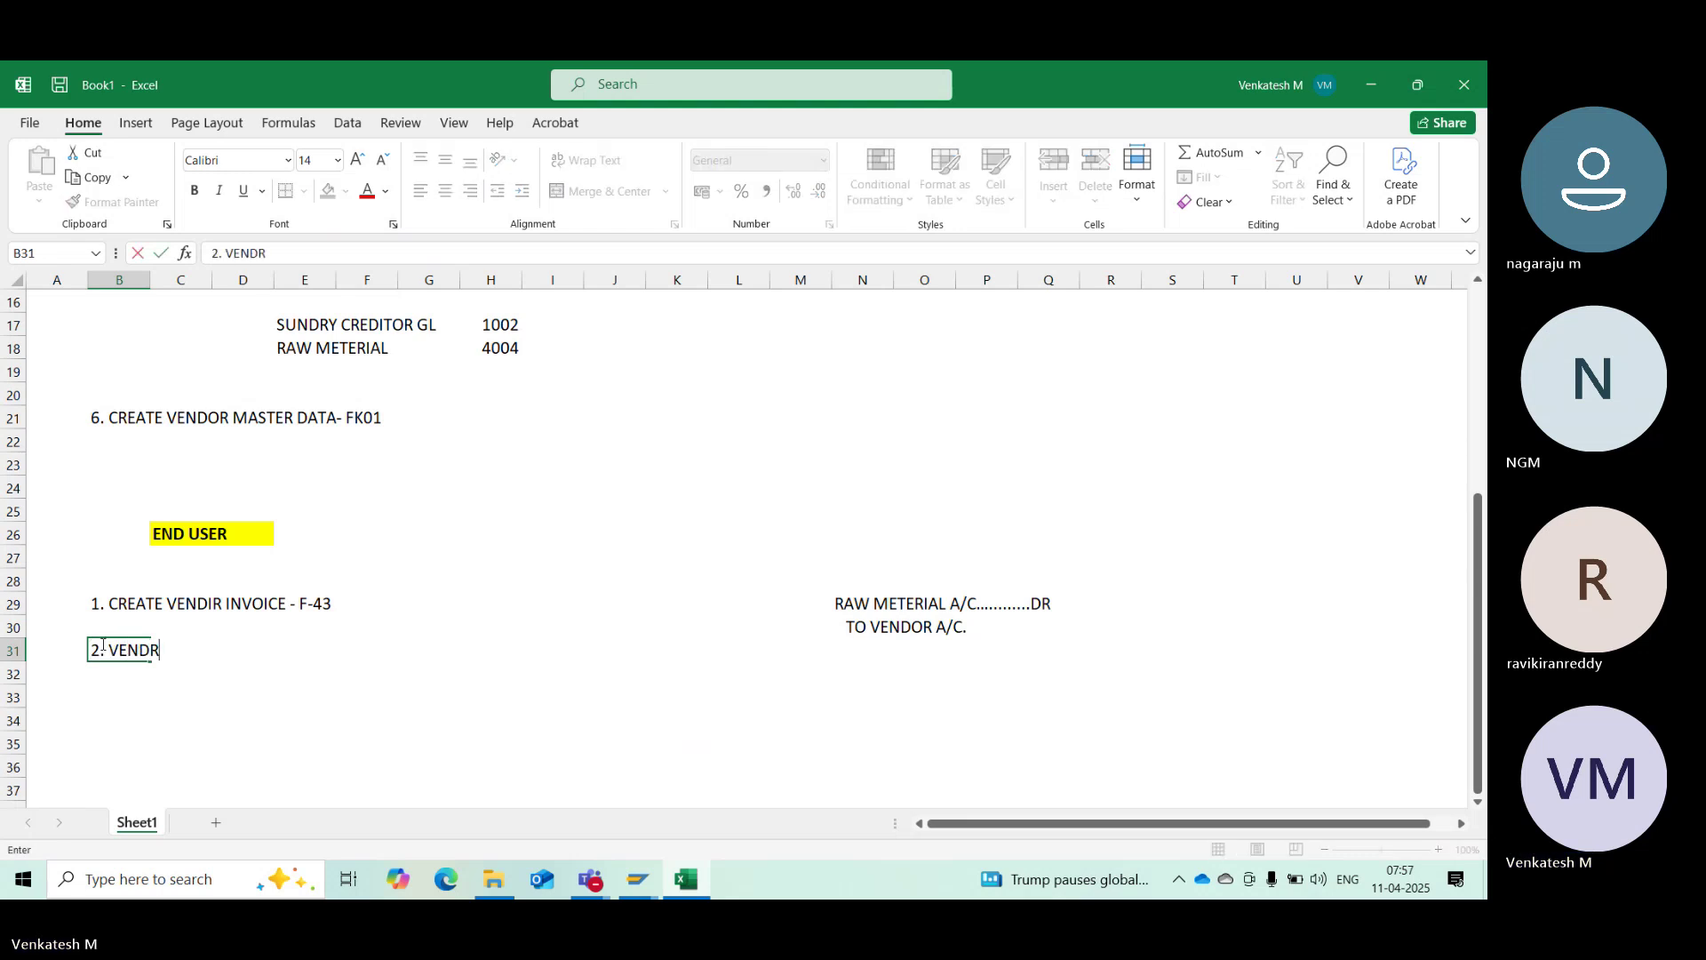
key("BackSpace")
type("OR LIN")
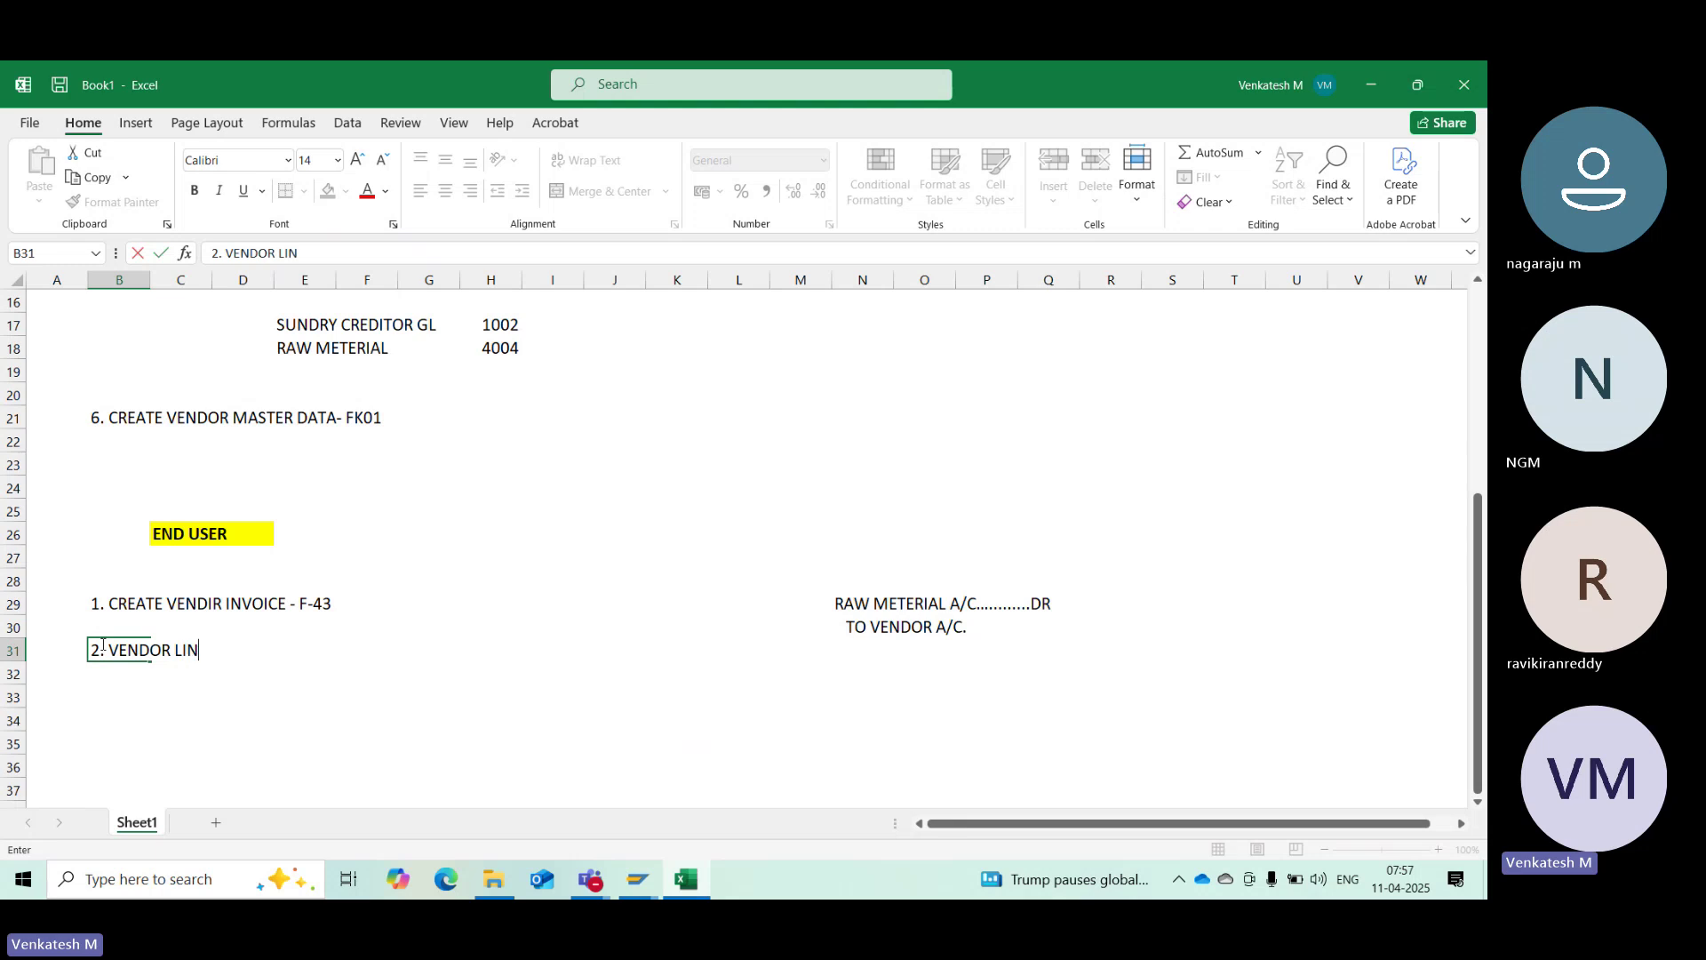
type("E ITEM DISPLAY -")
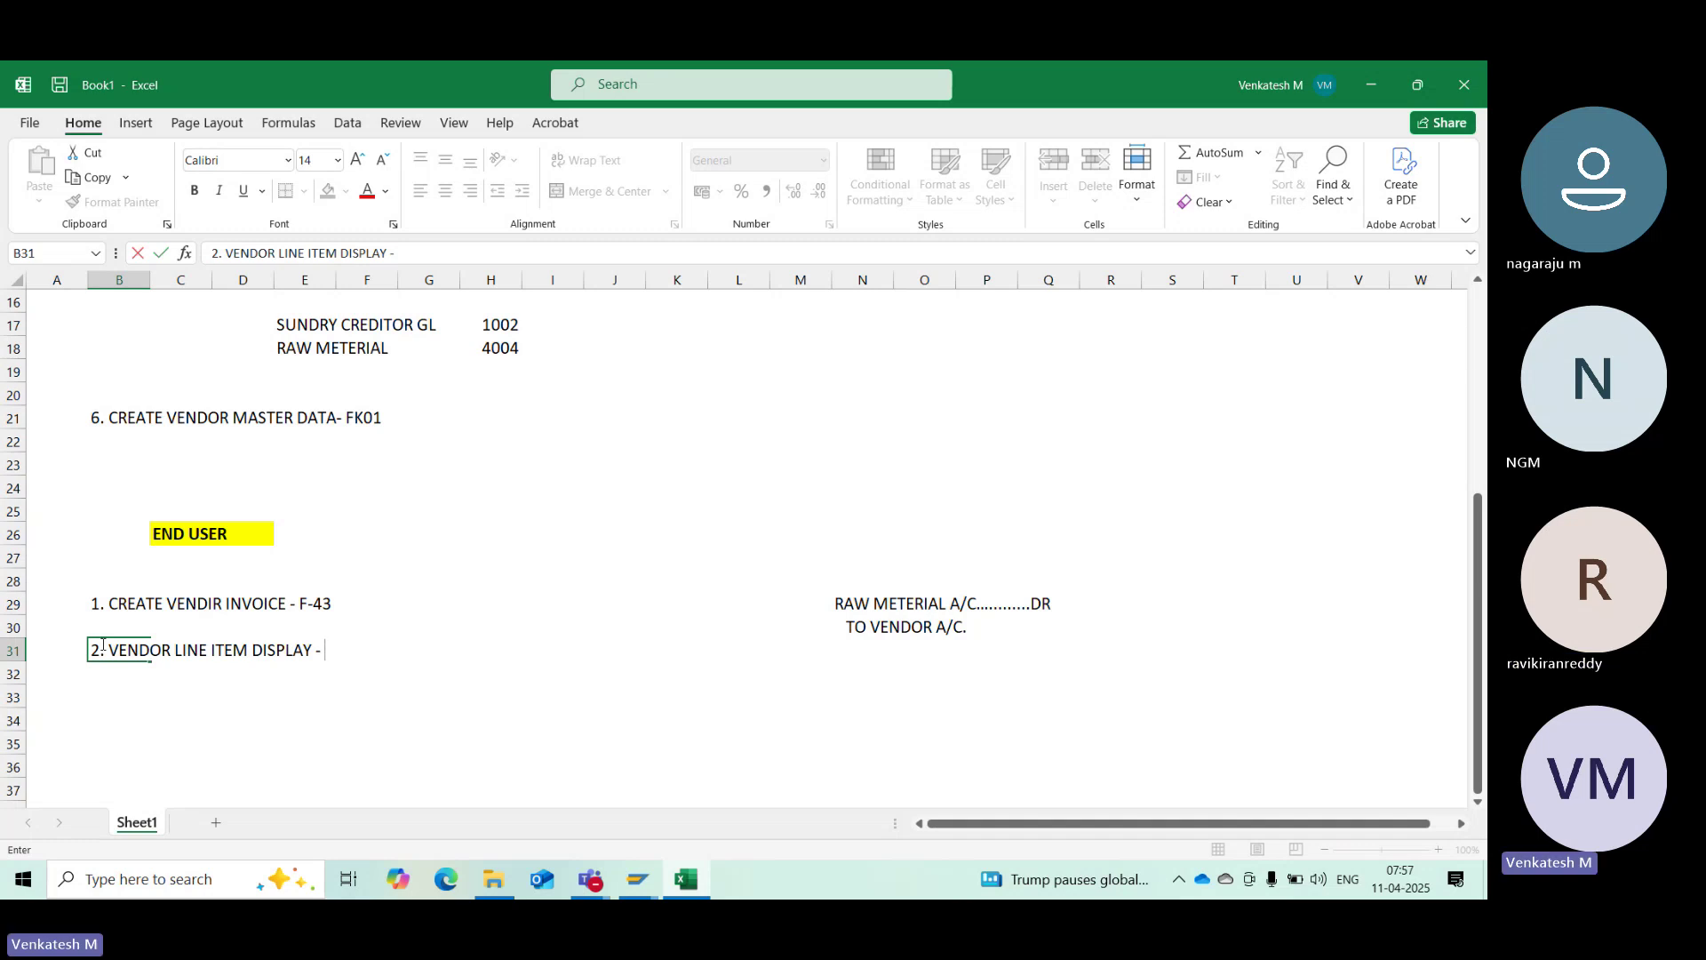
type("FBL")
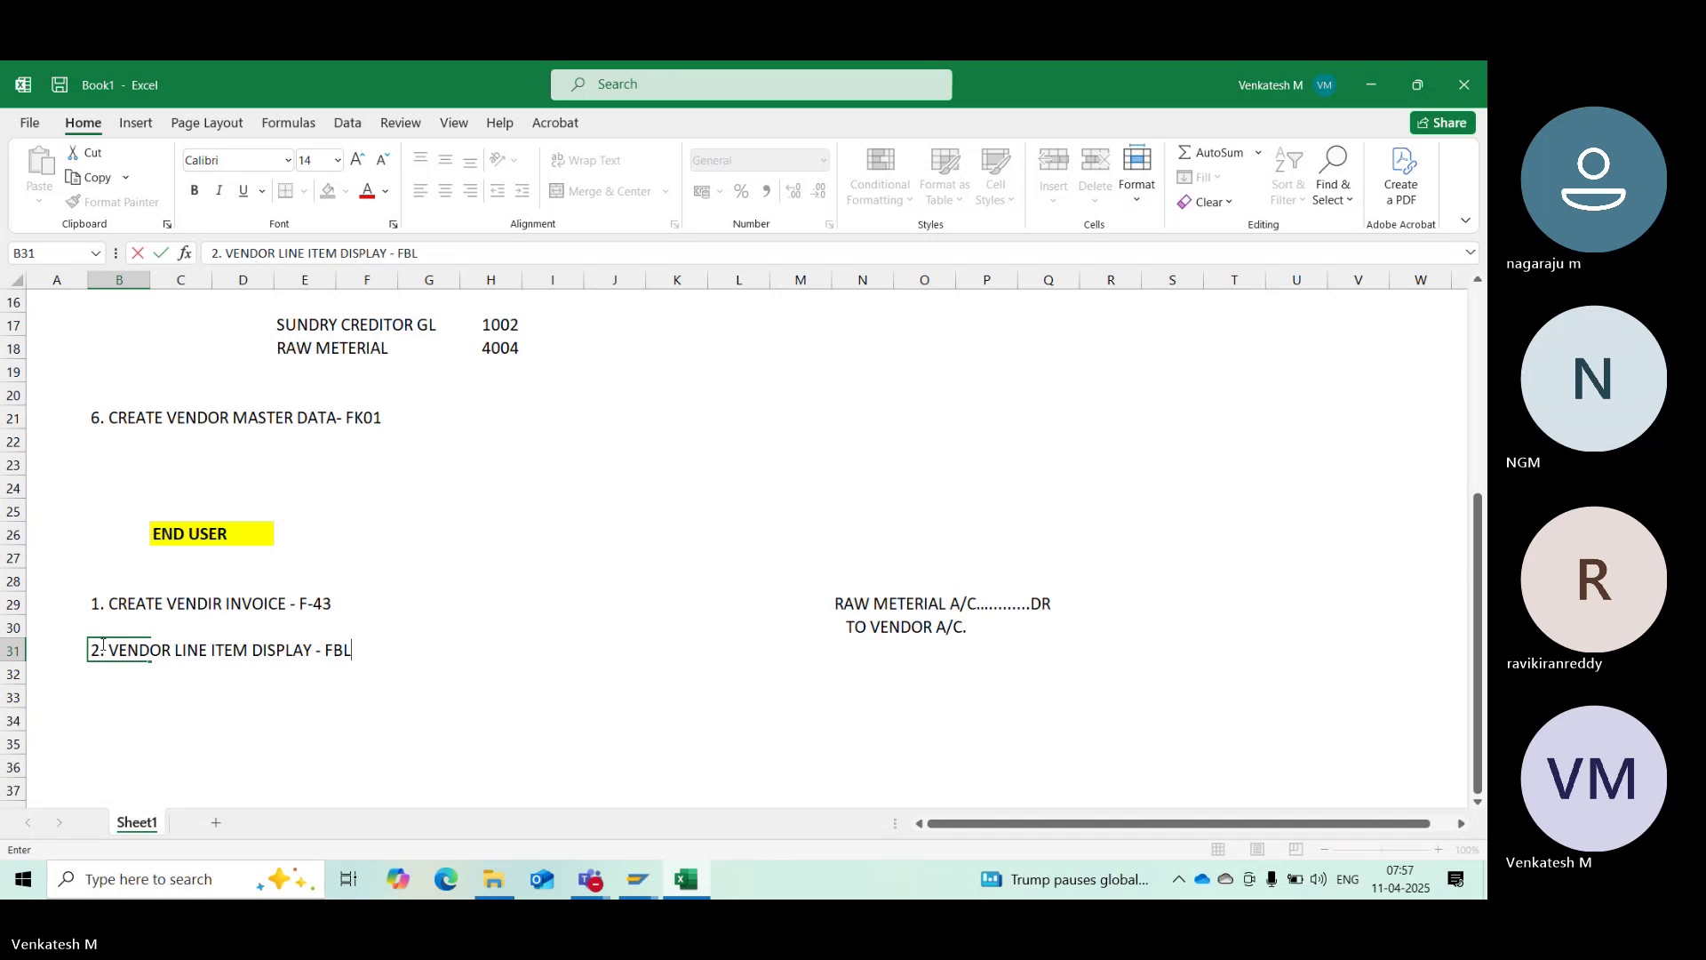
type("1N")
key("Return")
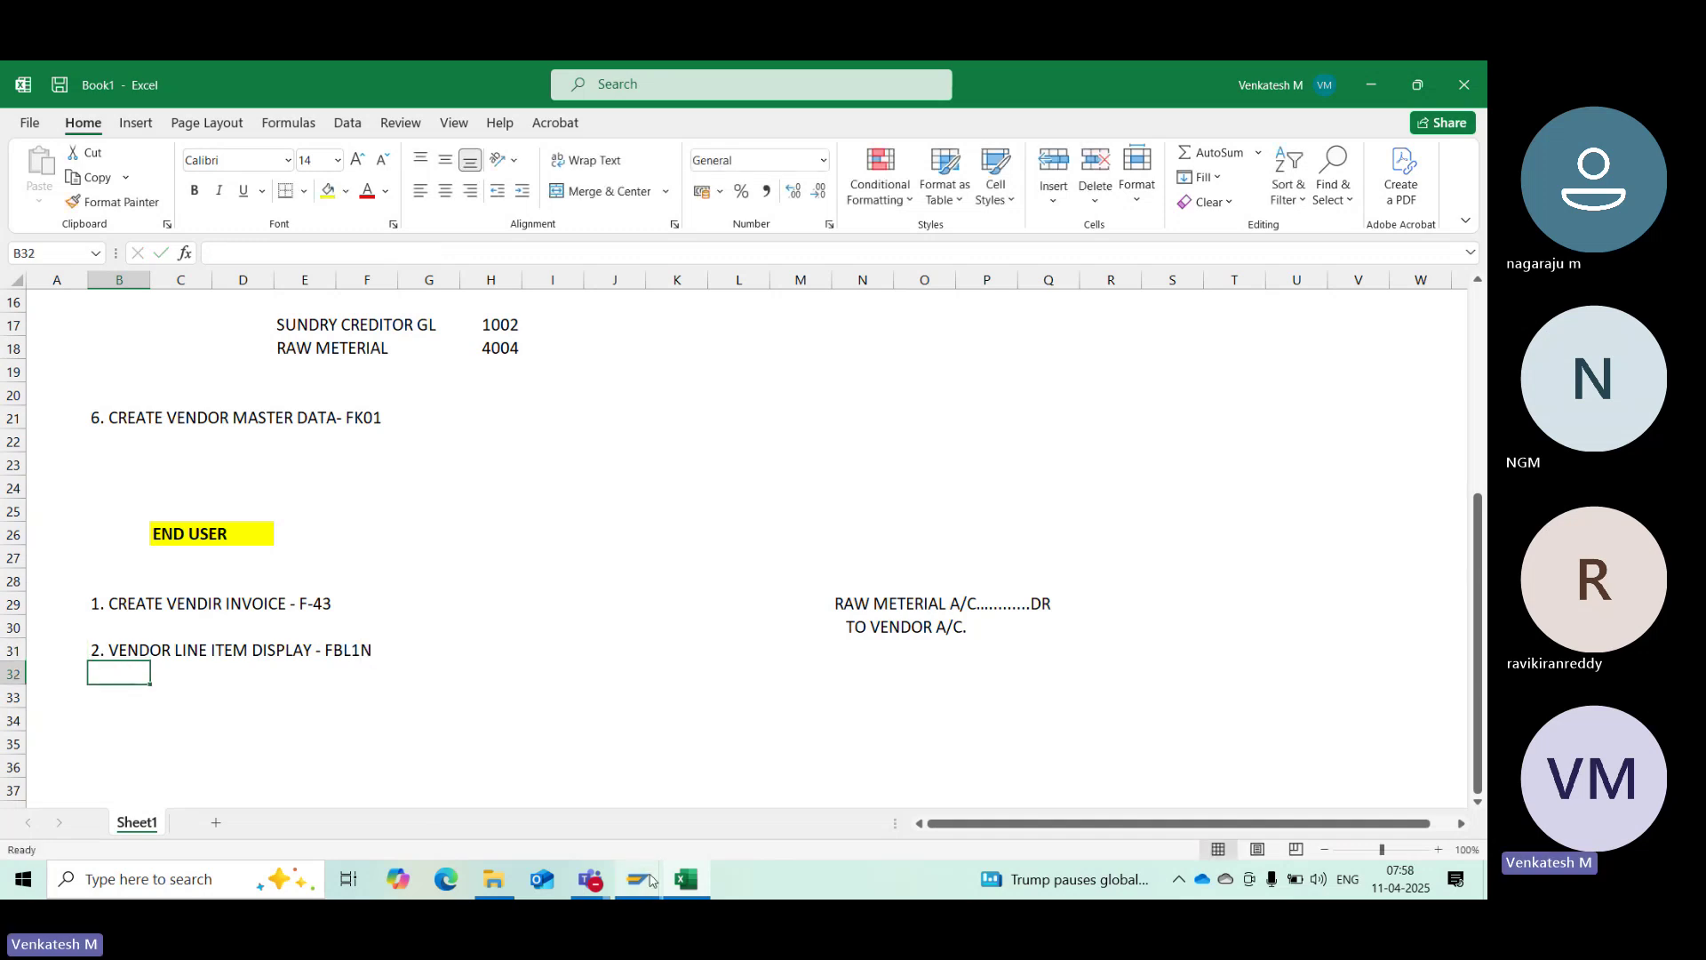
Return to SAP and open the Vendor Line Item Display with transaction /NFBL1N
mouse_move(638, 879)
left_click(711, 791)
left_click(128, 127)
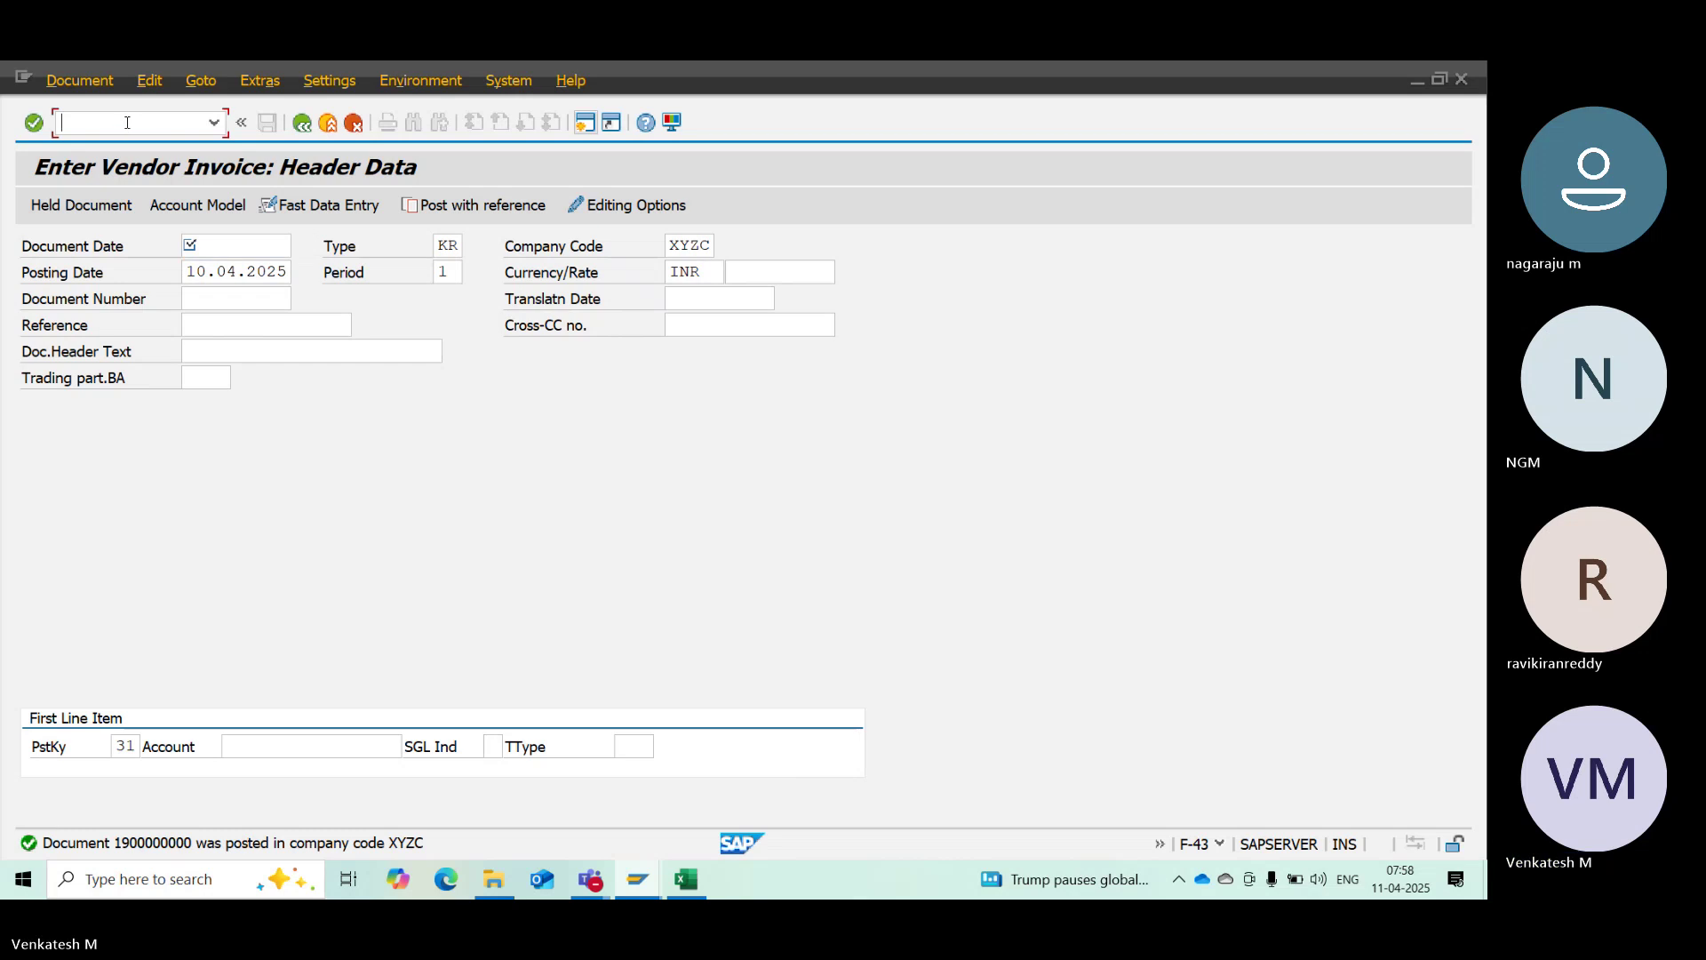
type("/NFBL1N")
key("Return")
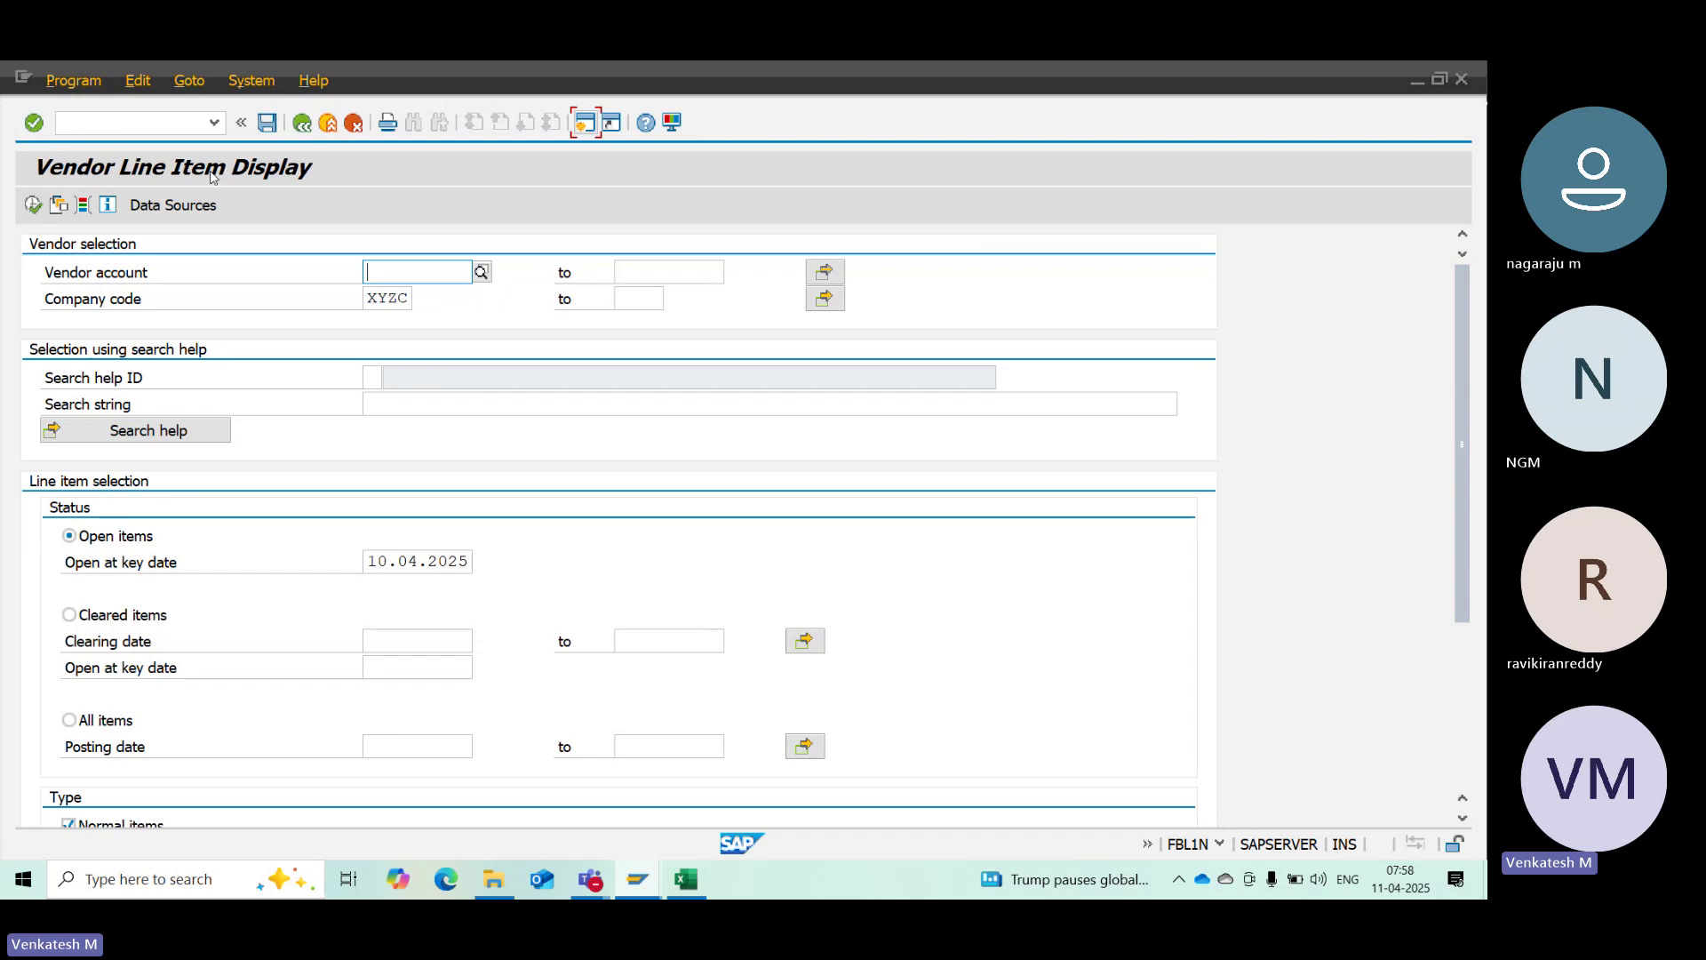
Choose vendor SK INDUSTIRES from the search help and display all of its line items in company code XYZC
left_click(480, 271)
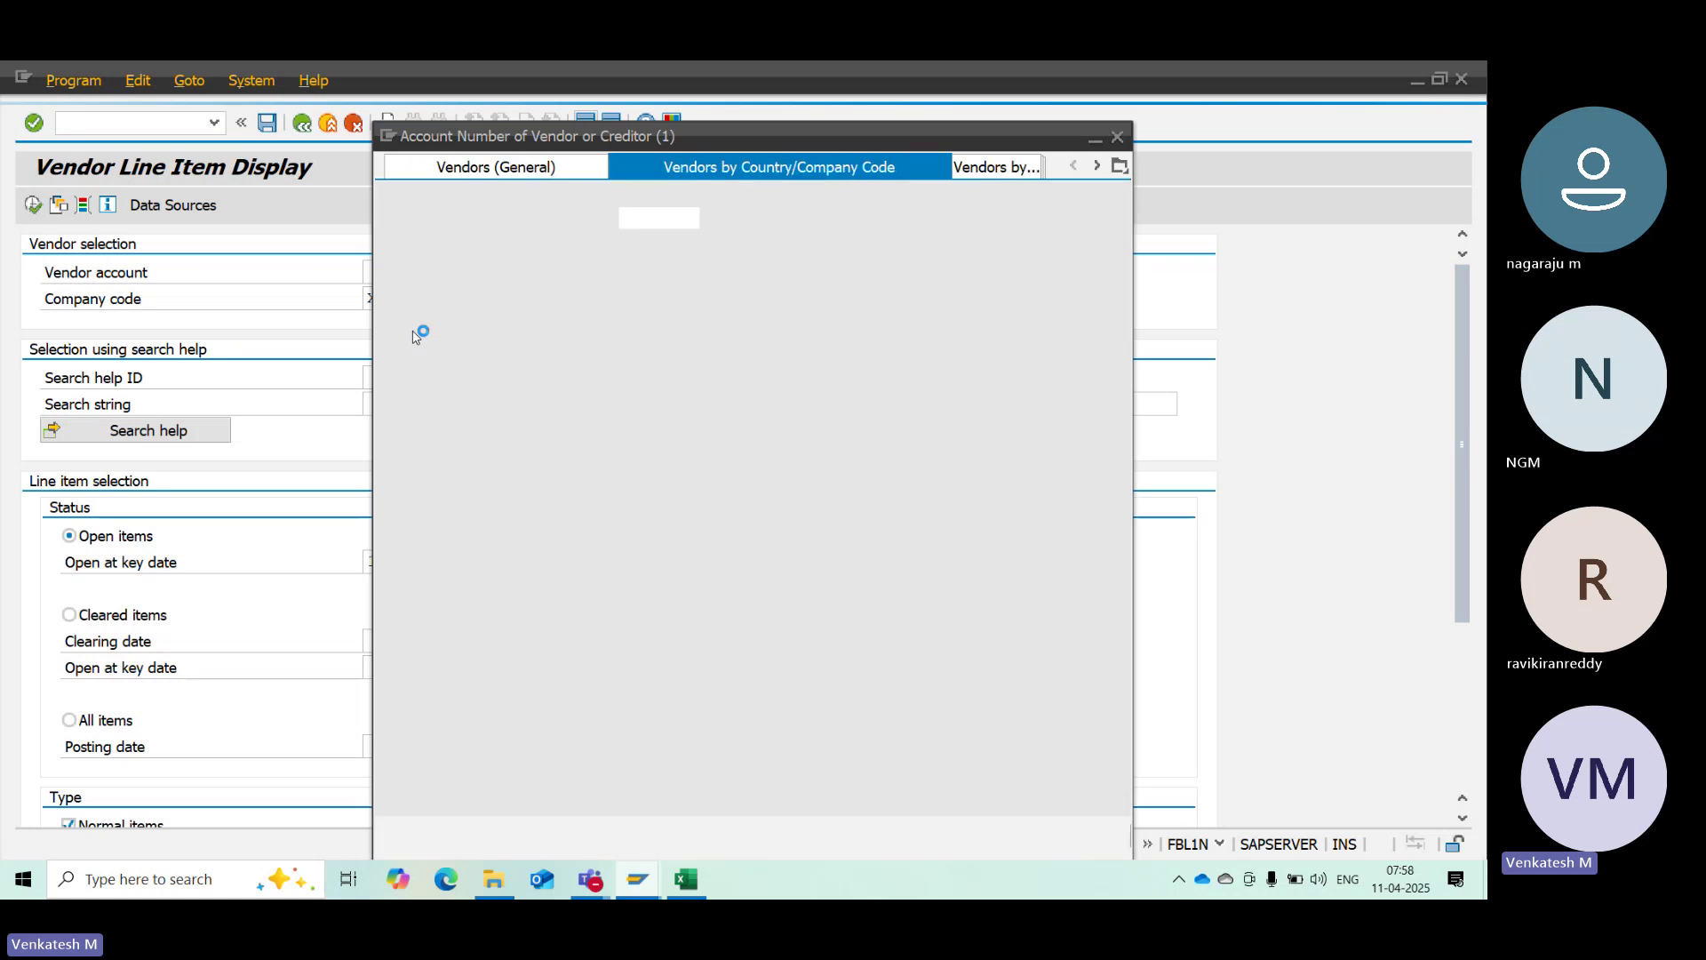
key("Return")
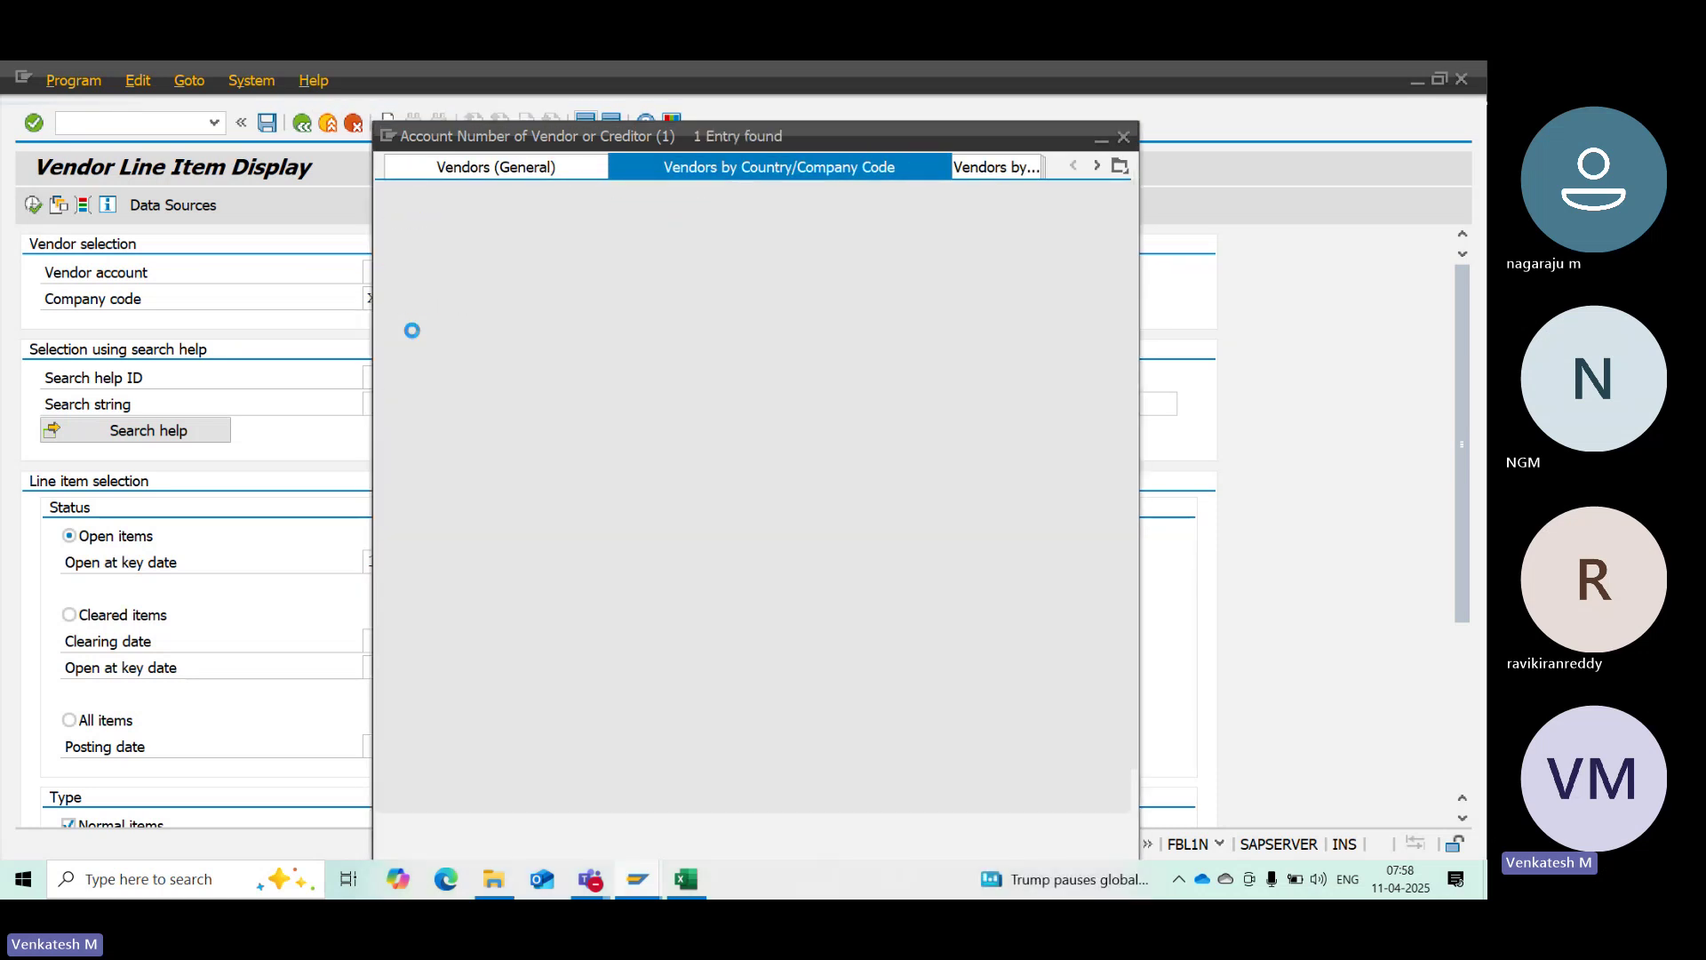
double_click(583, 203)
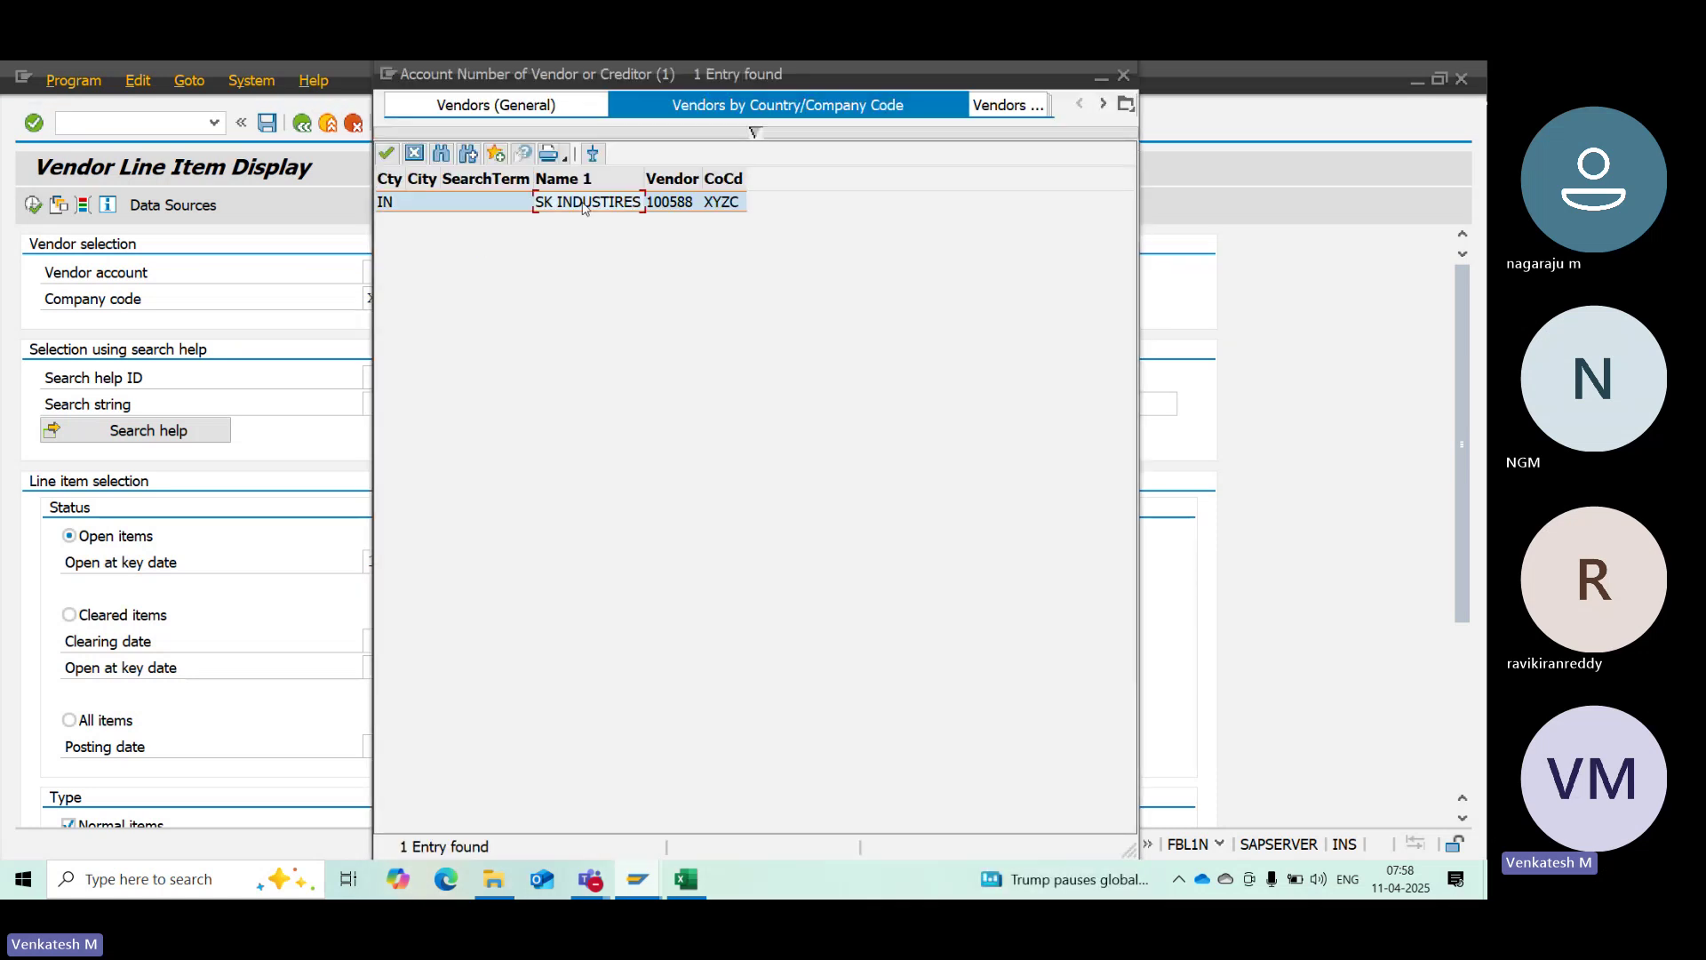
left_click(69, 719)
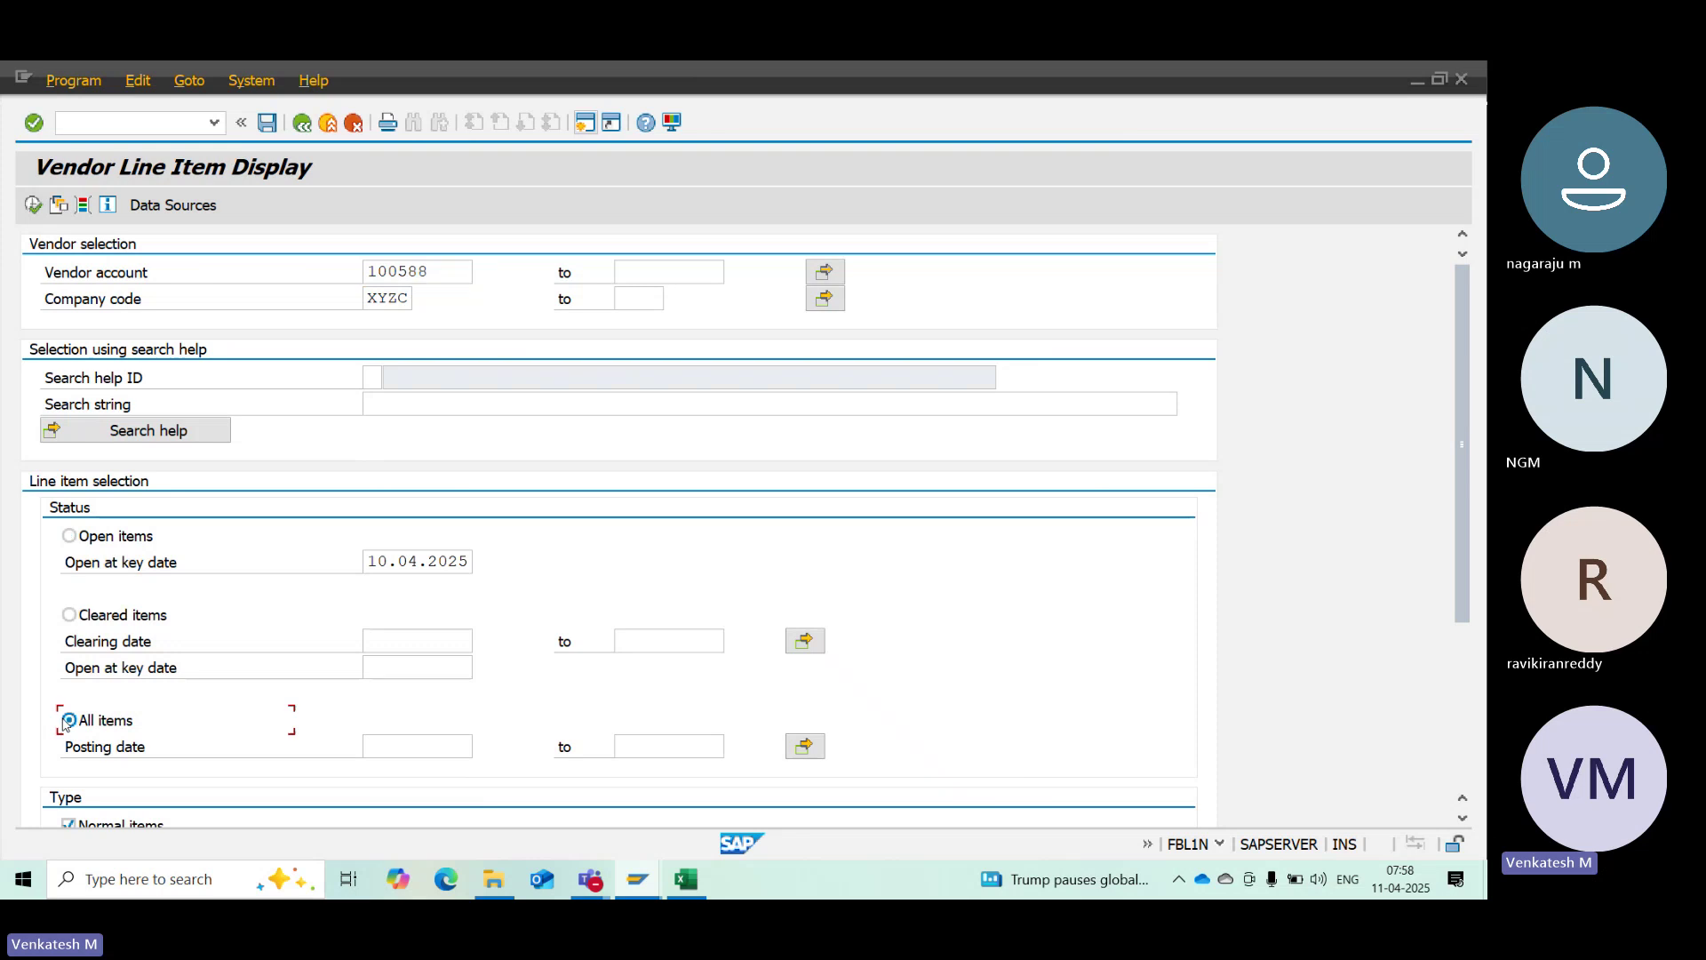
left_click(35, 205)
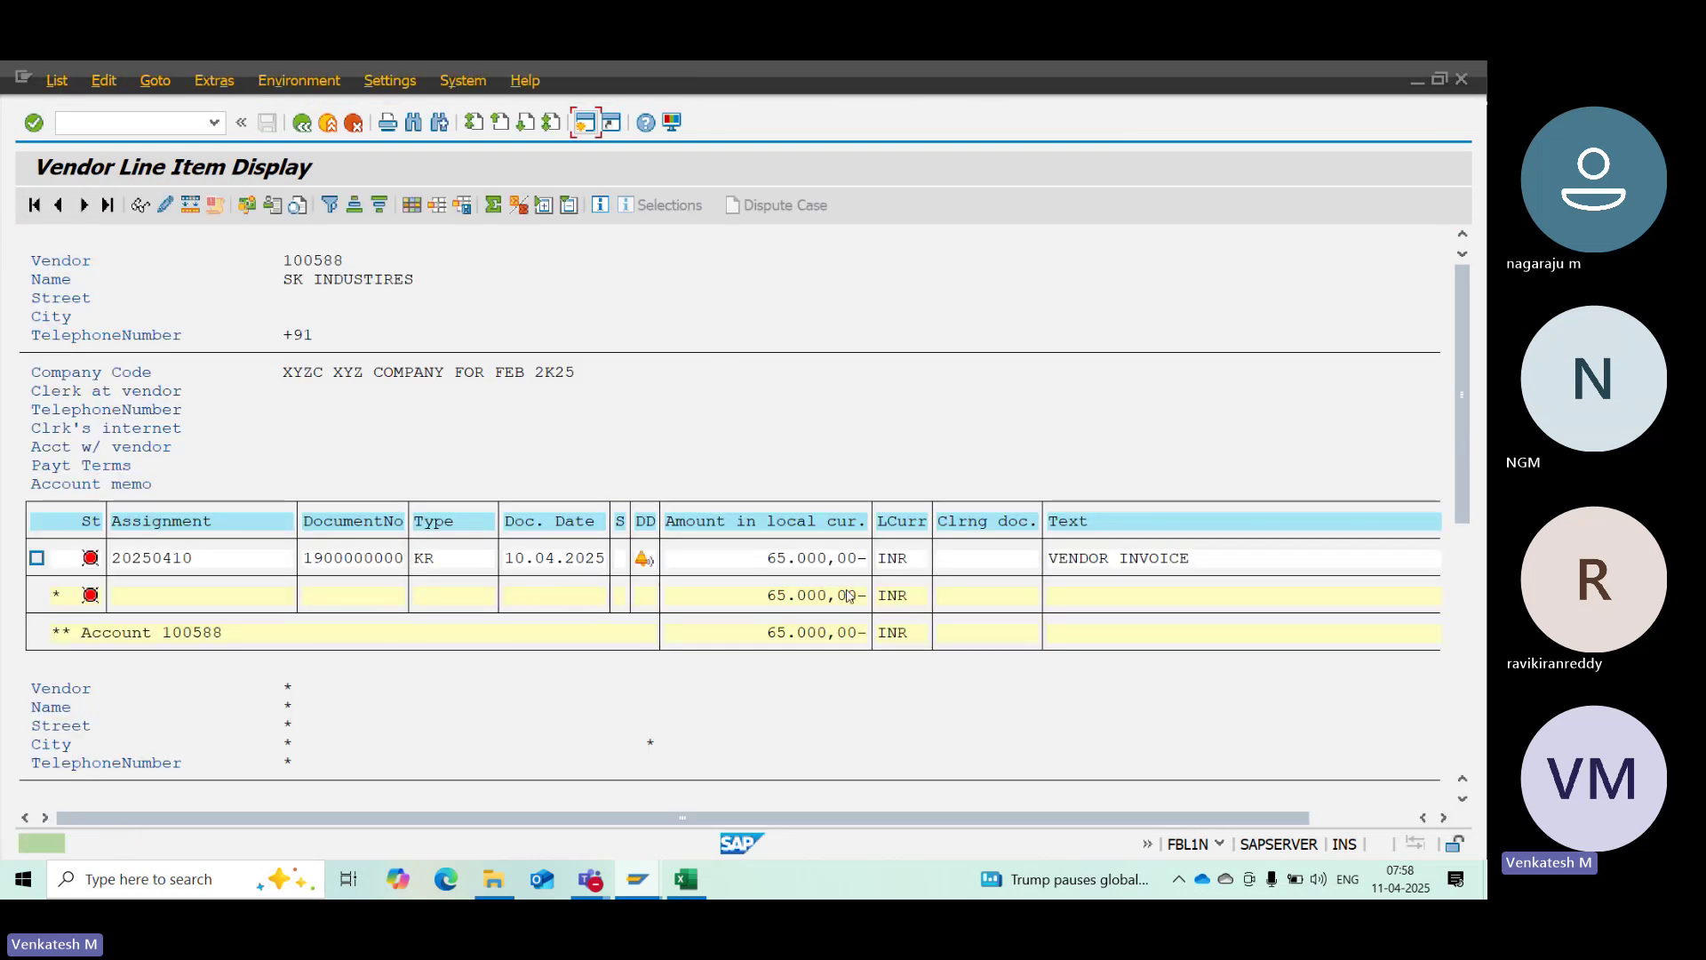
left_click(811, 558)
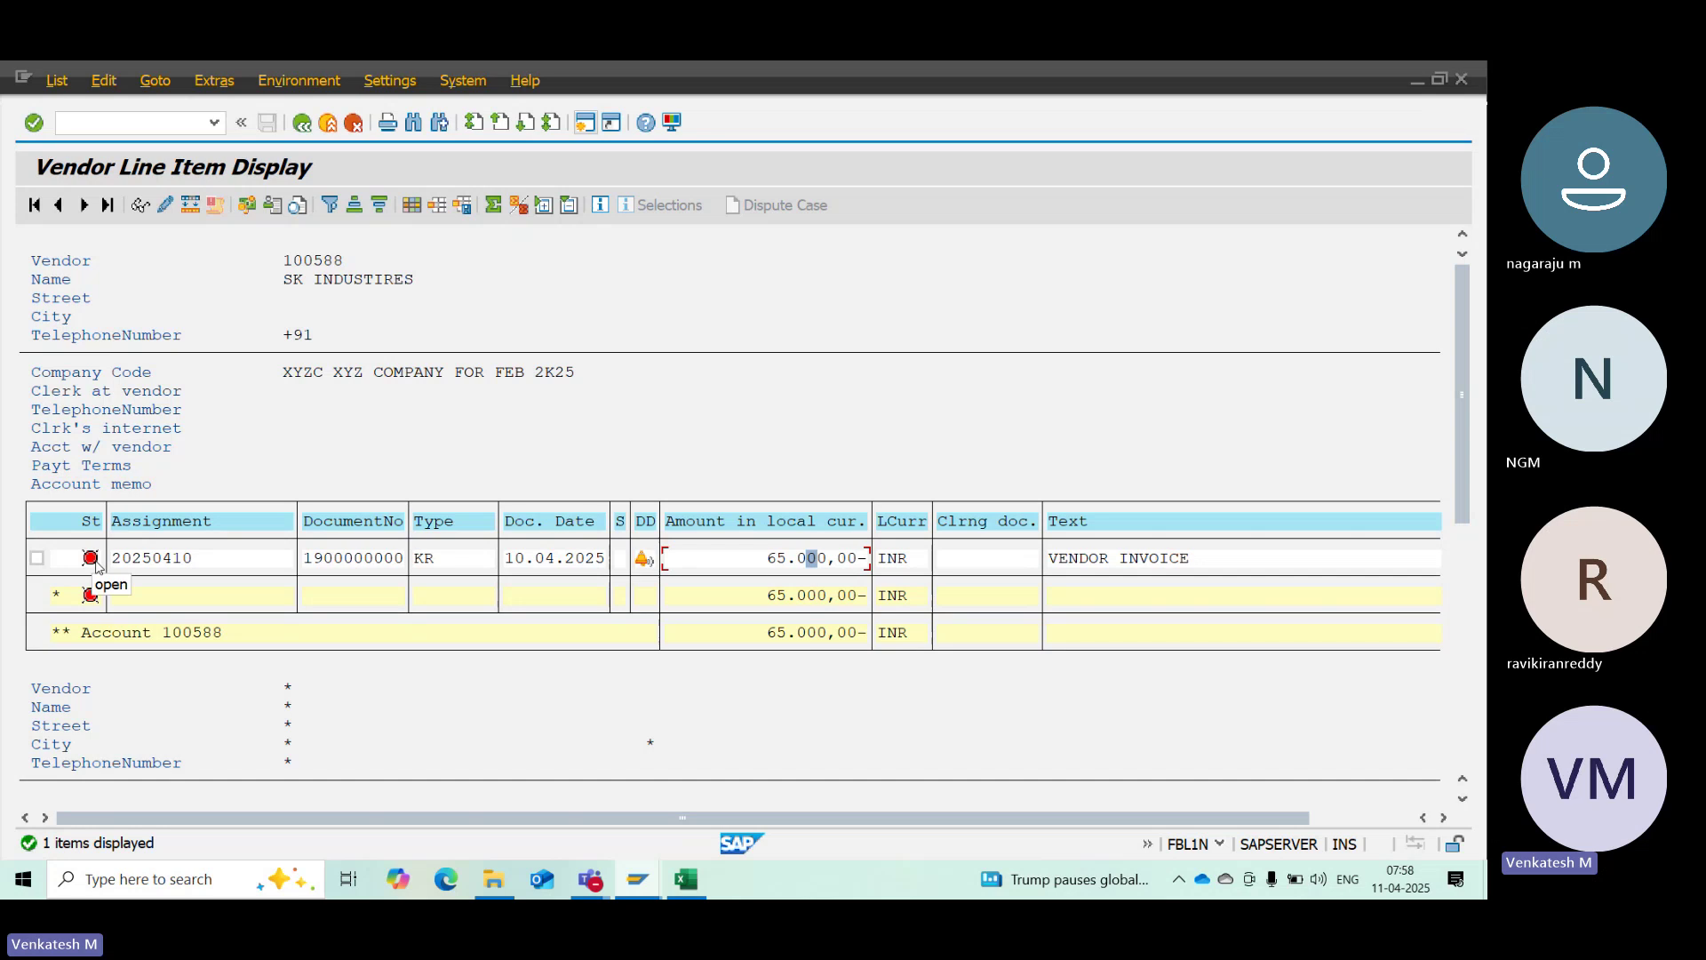
Switch to the Excel notes and add "3. VENDOR BALANCE DISPLAY - FK10N" in cell B33
left_click(680, 885)
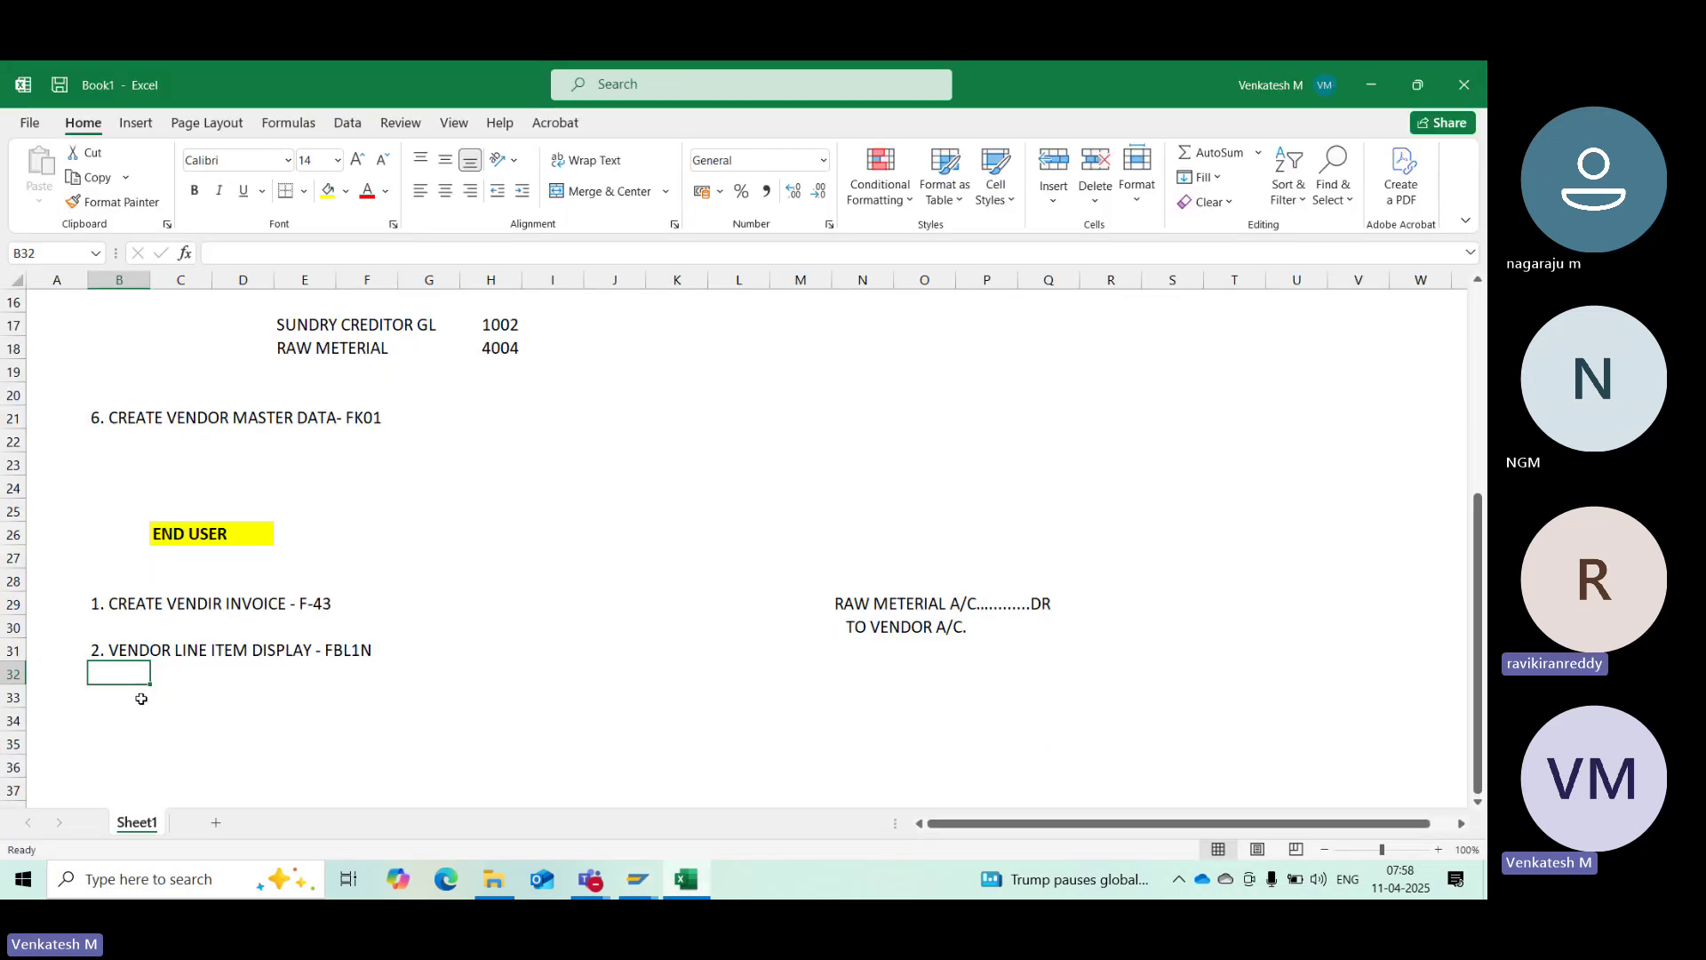
left_click(100, 704)
type("3.")
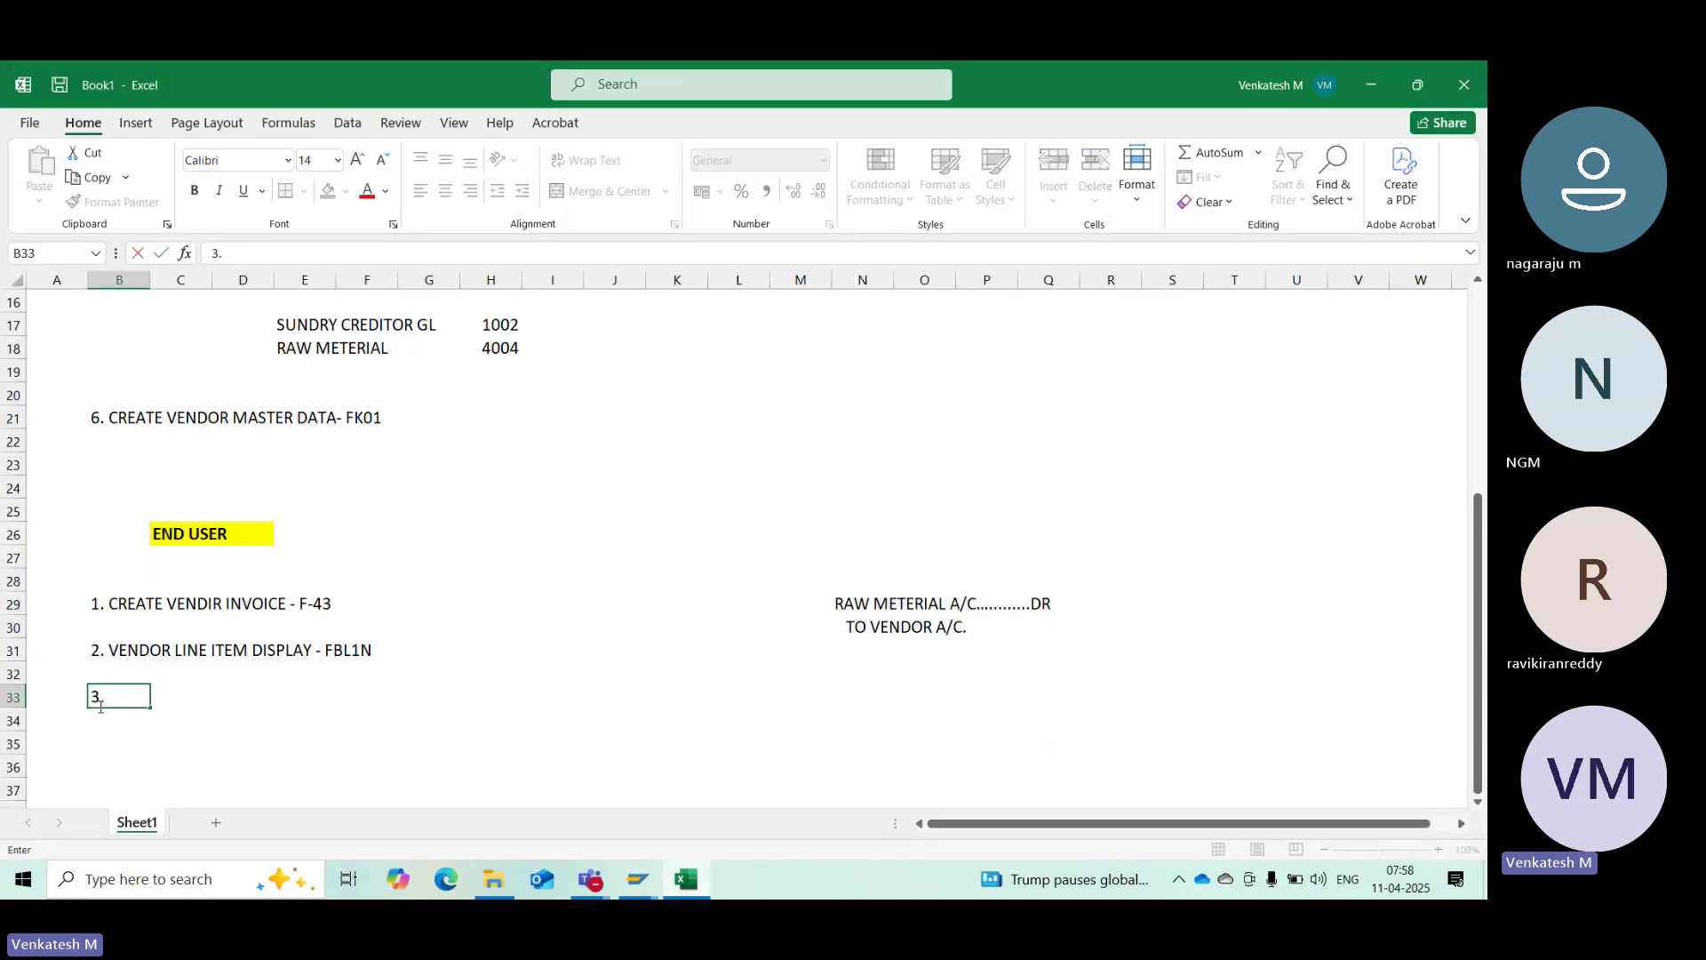
type(" VENDOR BA")
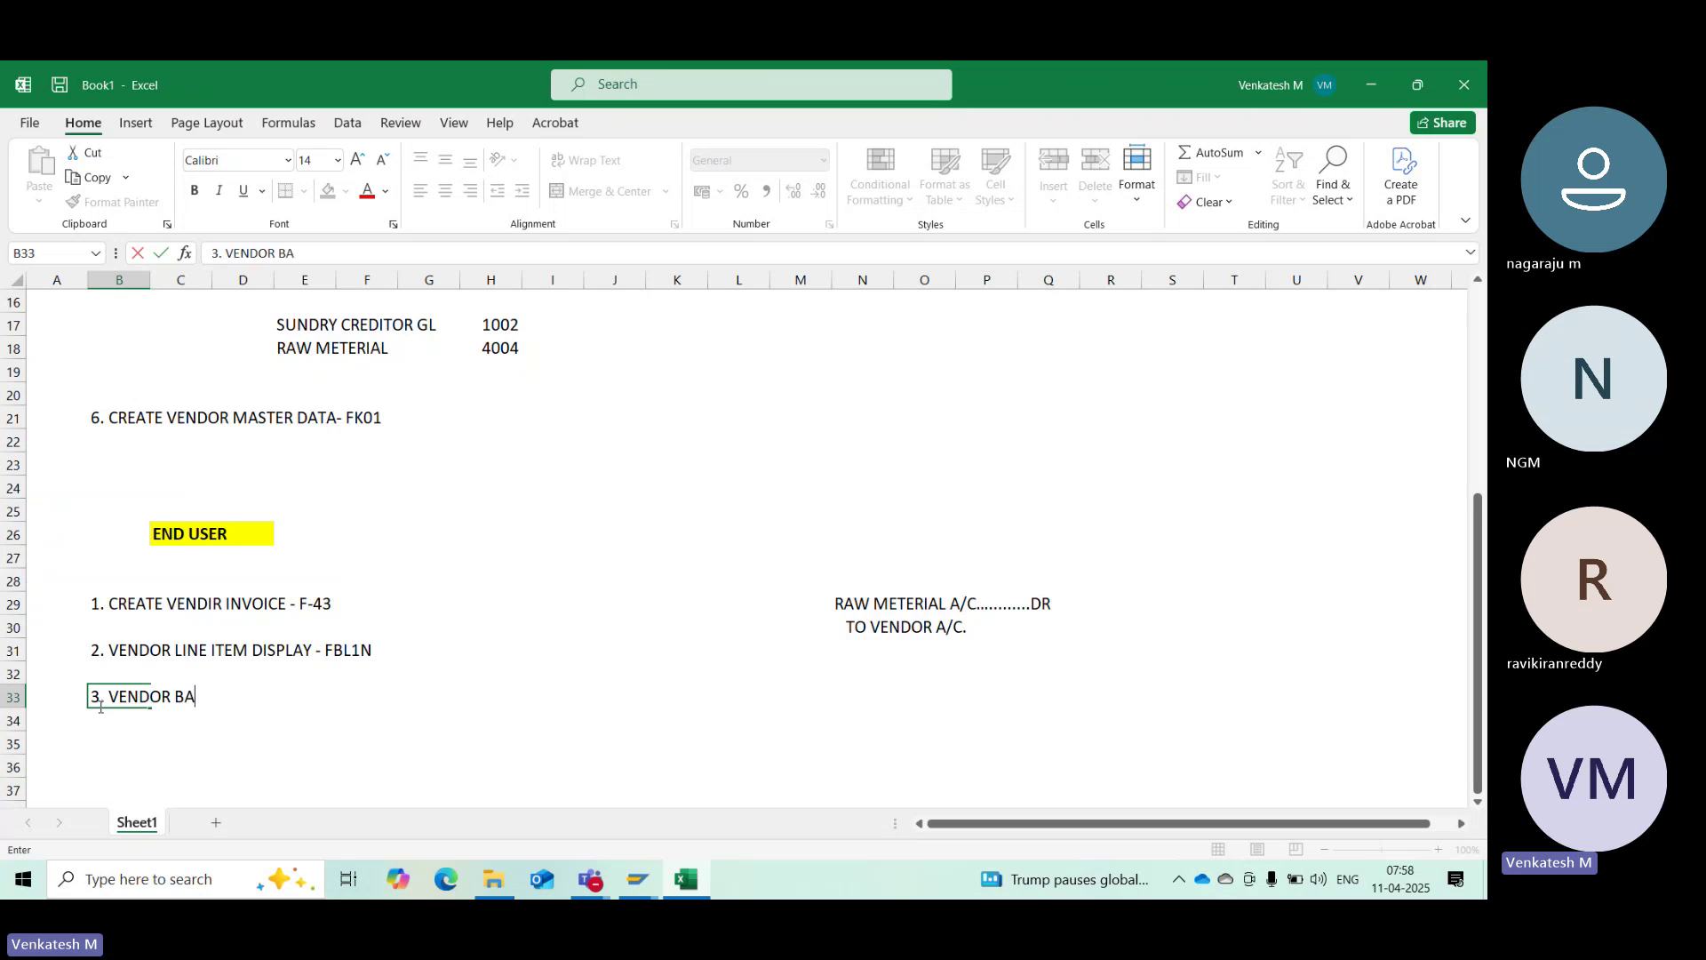
type("LANCE DISPLAY -")
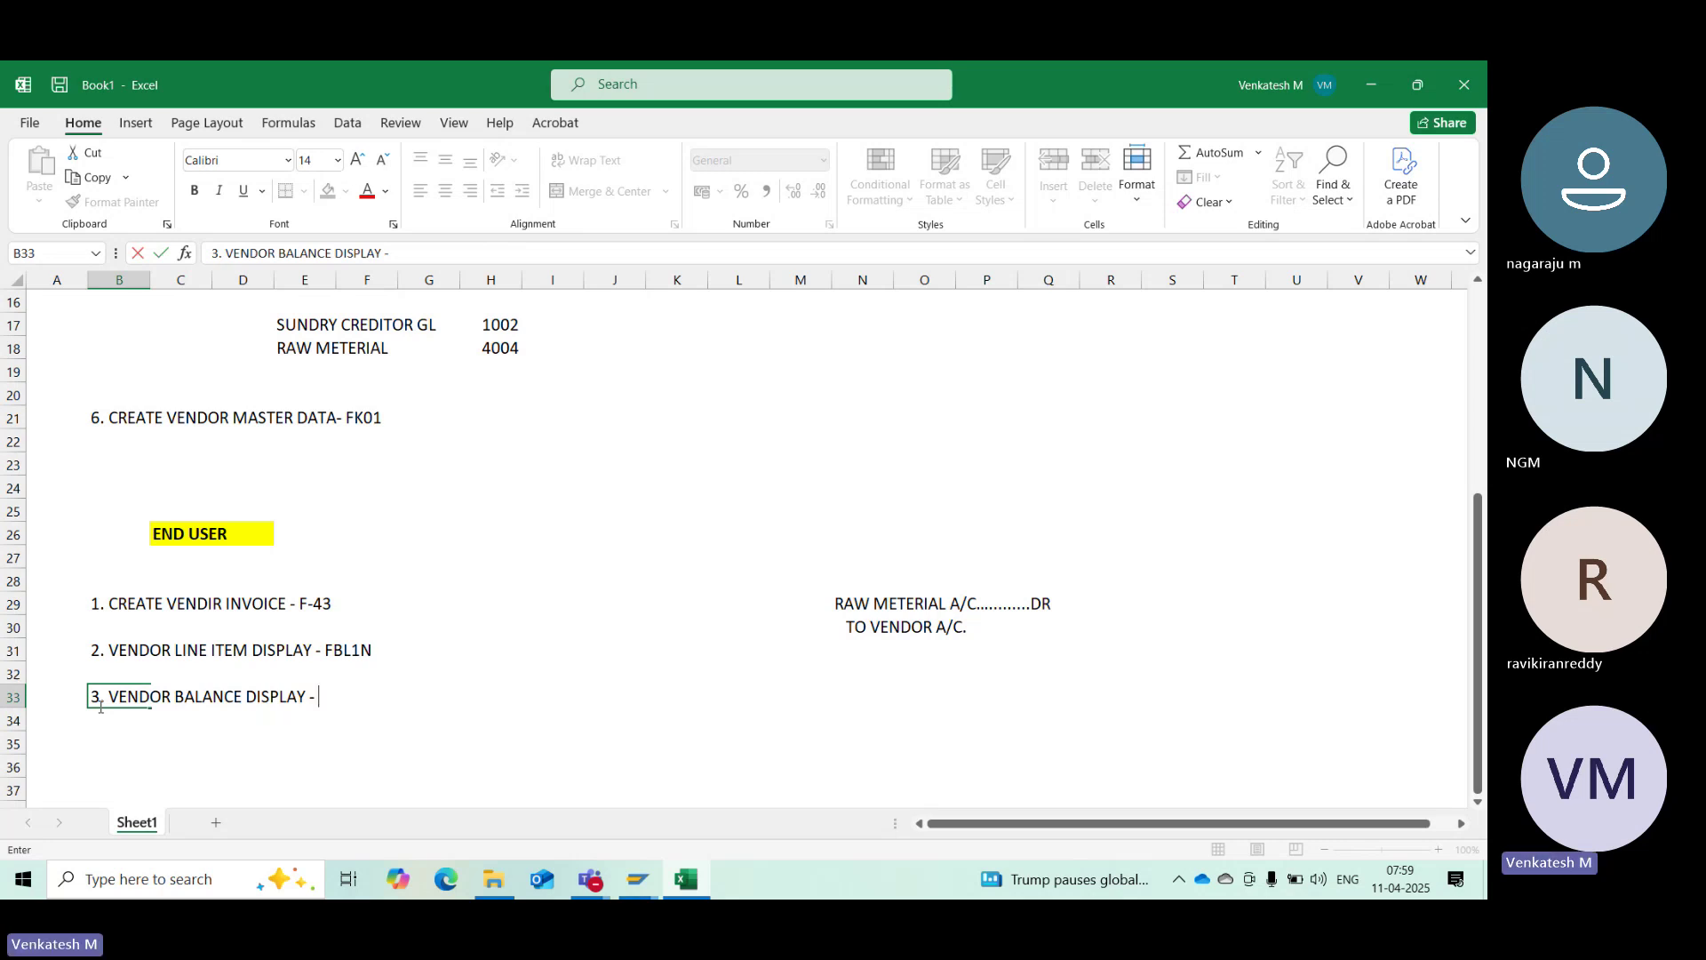
type("FK10N")
key("Return")
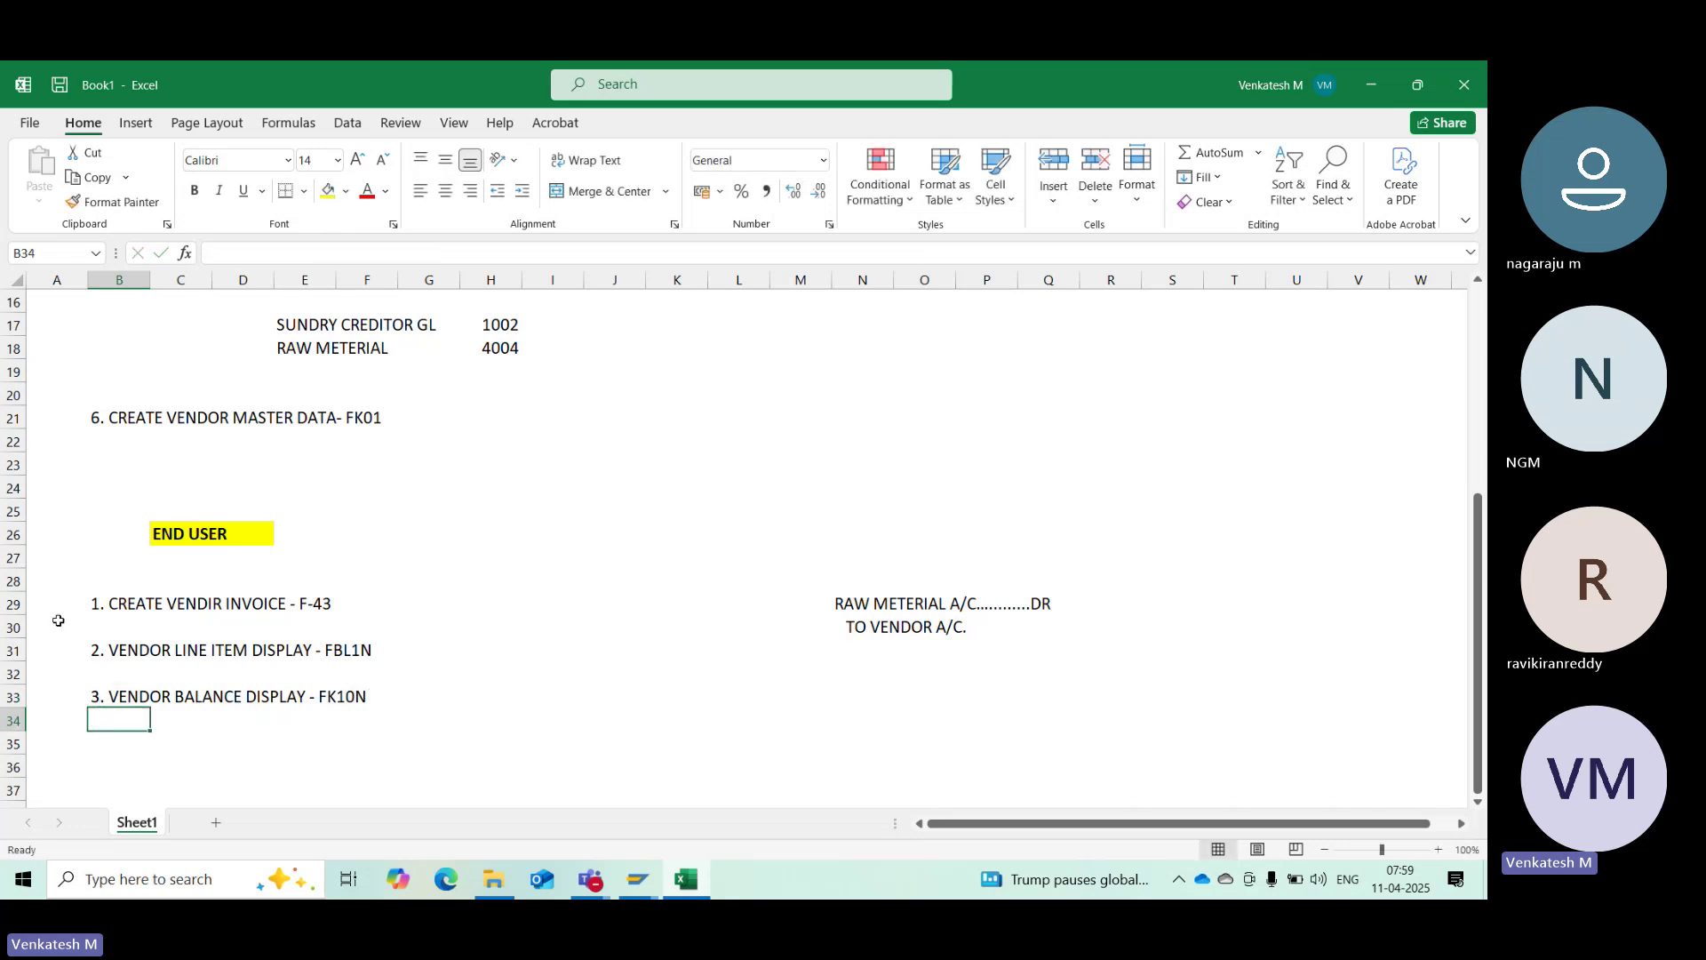
List the codes FS10N, FK10N and FD10N in cells J33 to J35, and clear them again
left_click(609, 702)
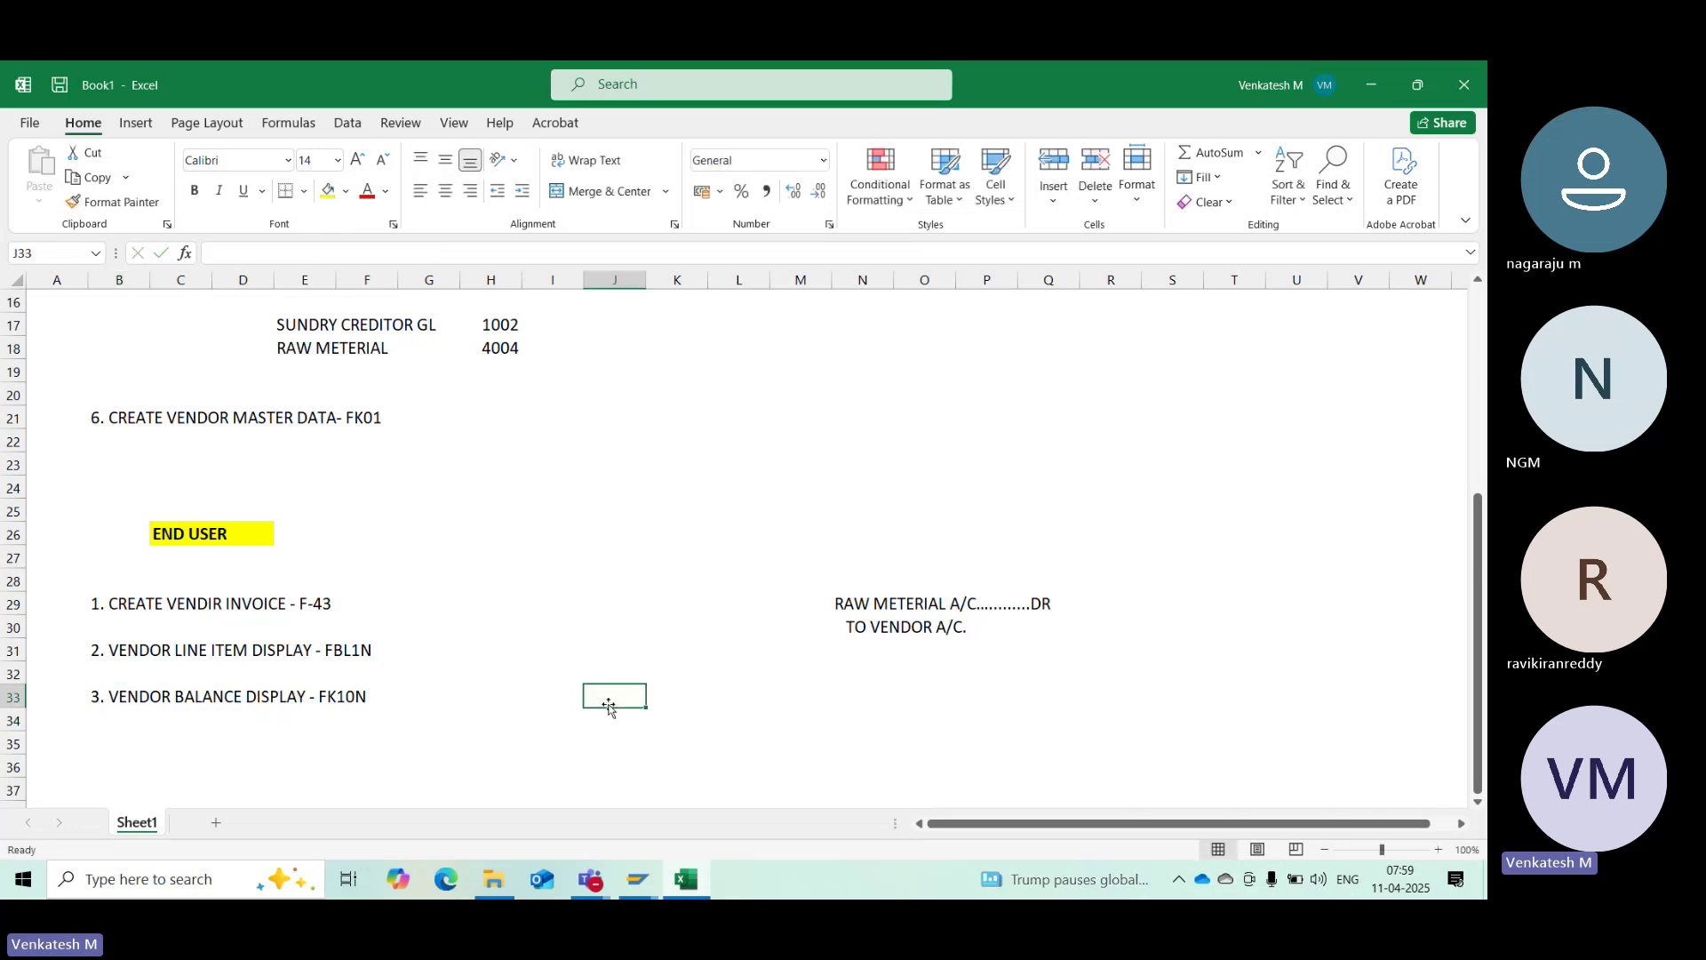
type("FS10N")
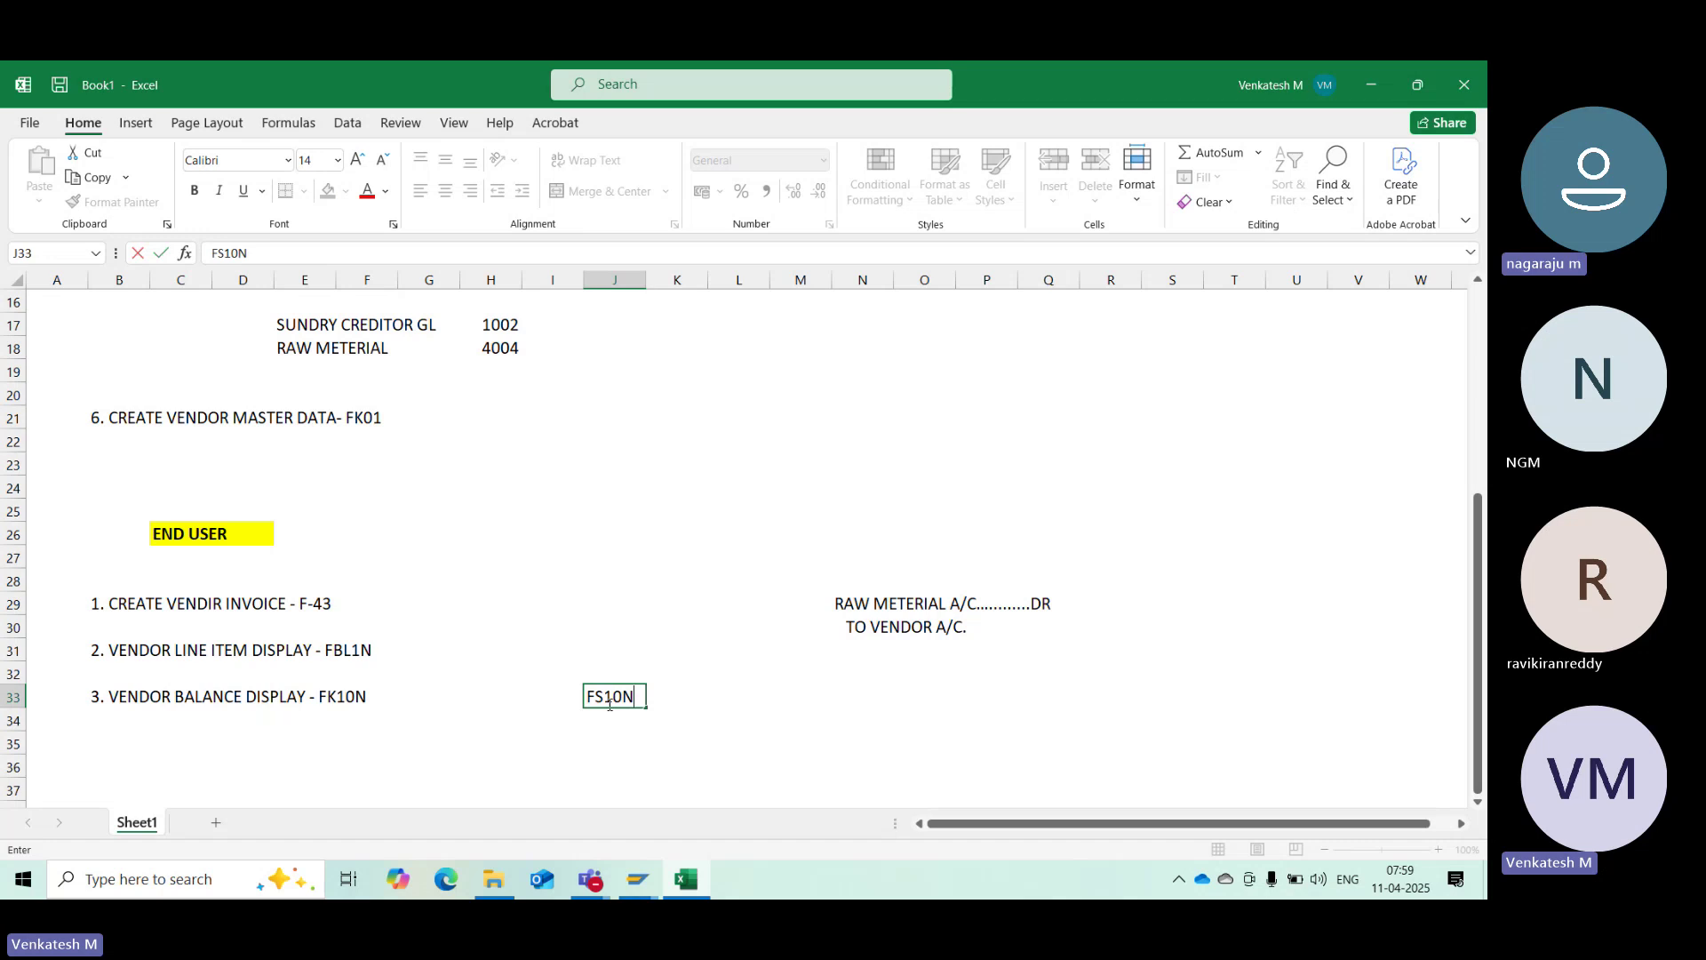
key("Return")
type("FK10")
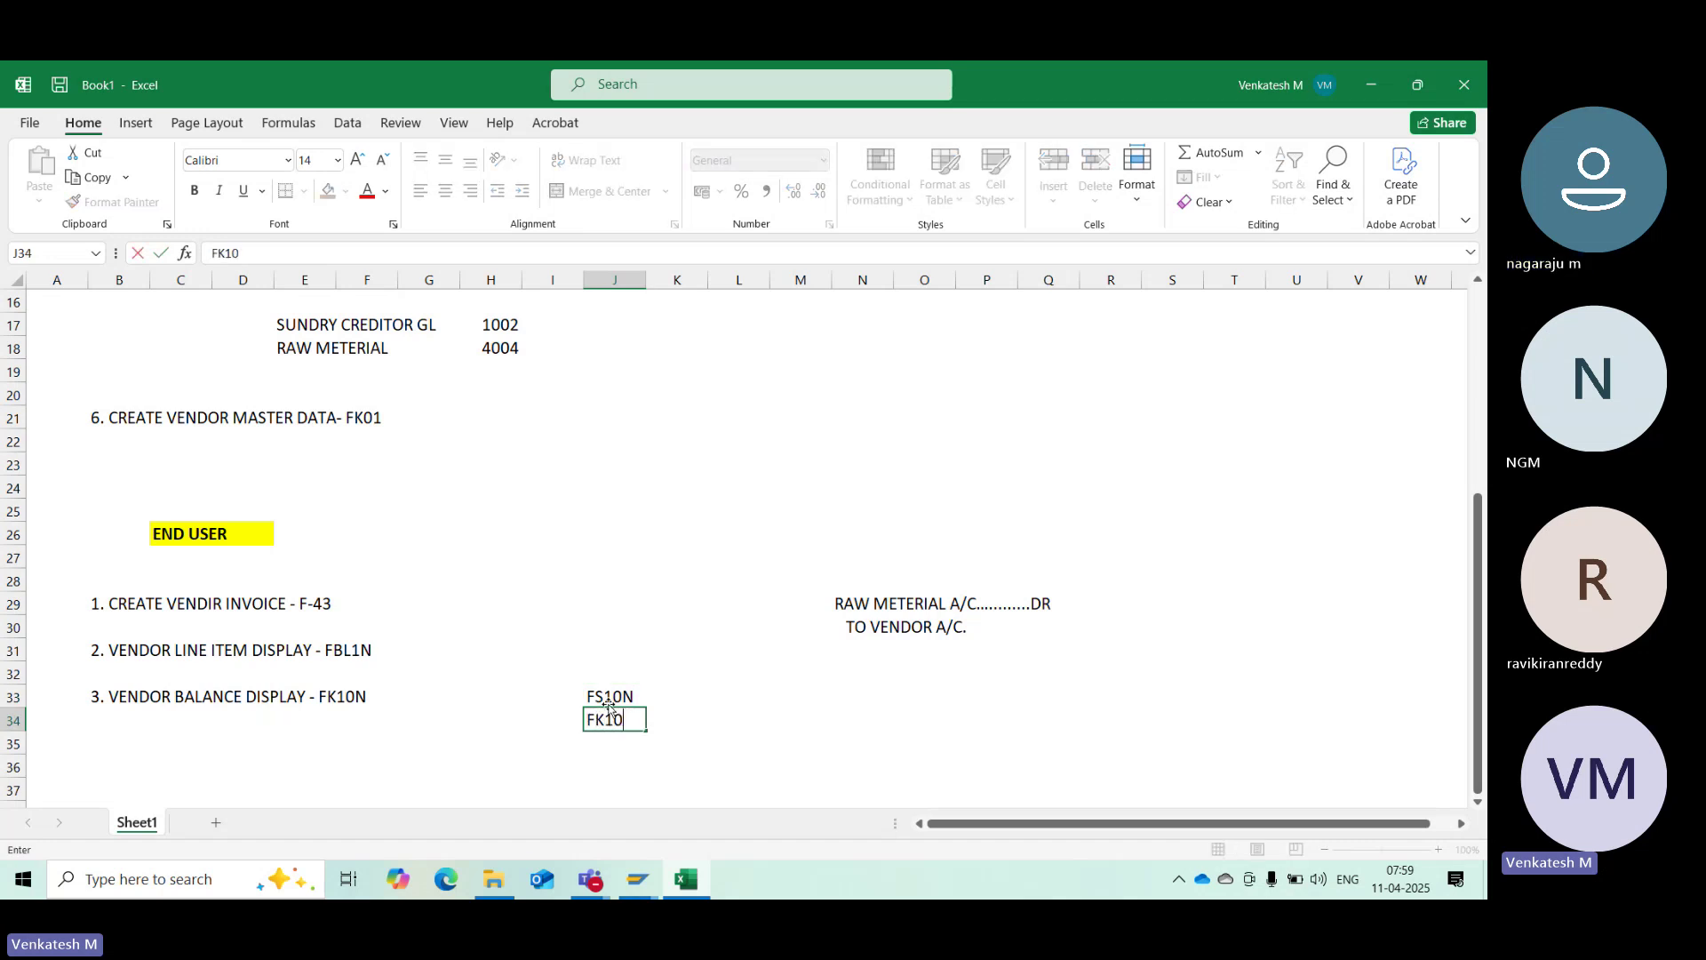
type("N")
key("Return")
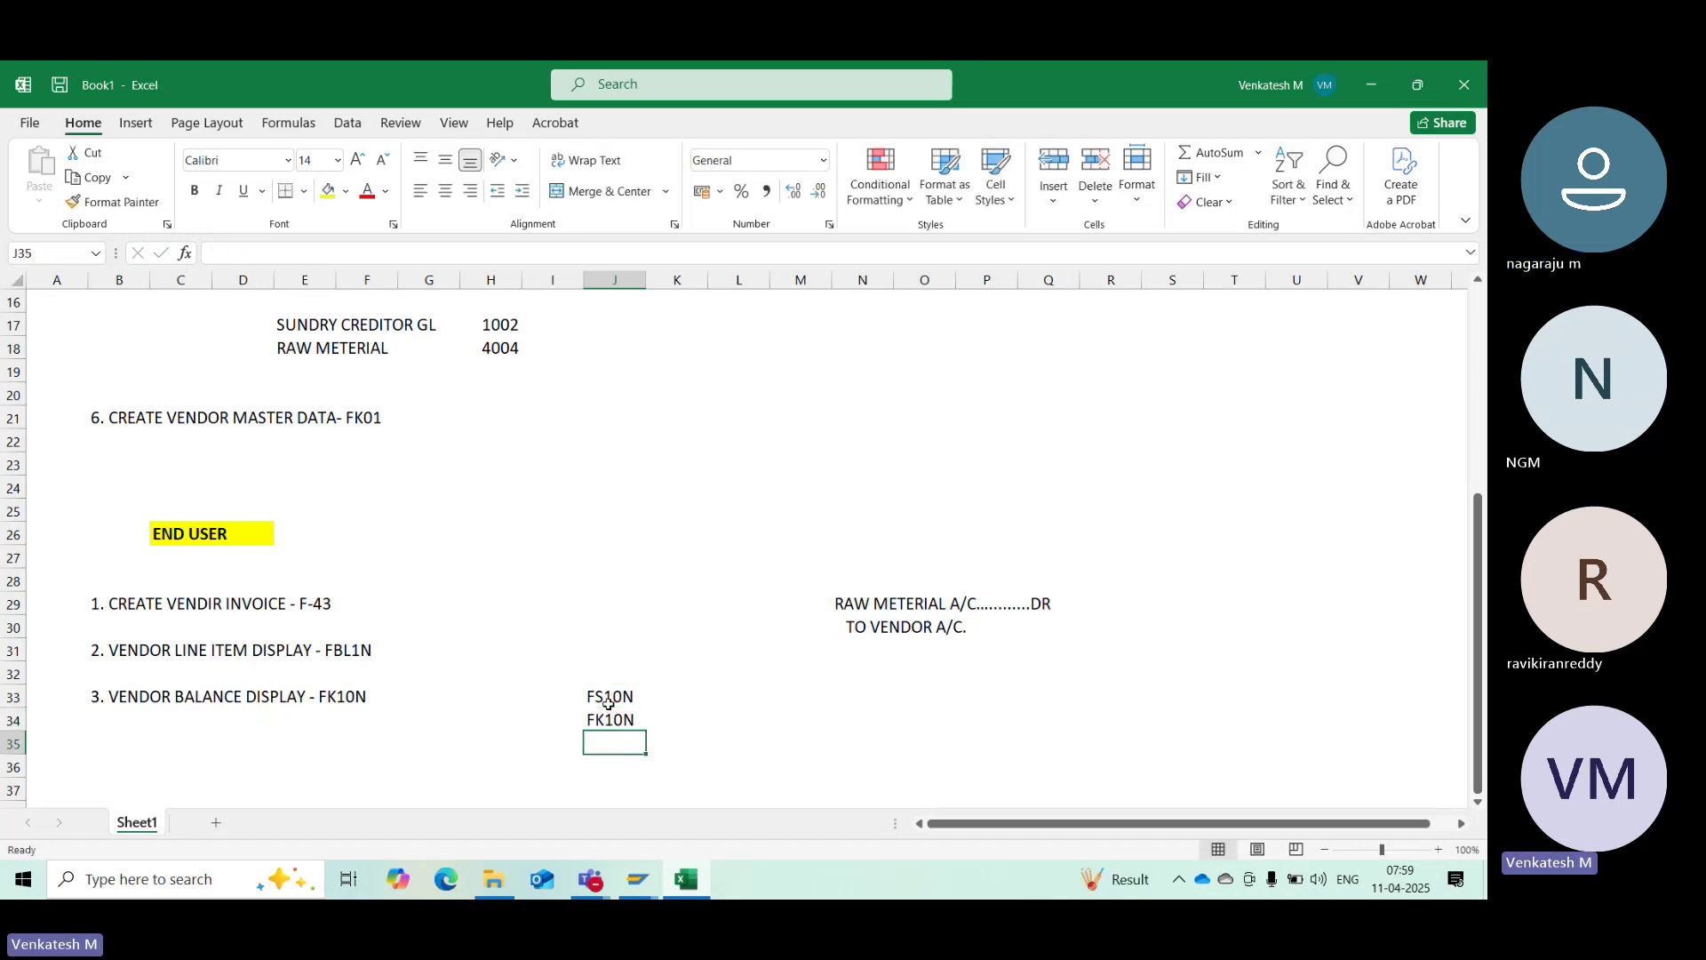
type("FD10N")
key("Return")
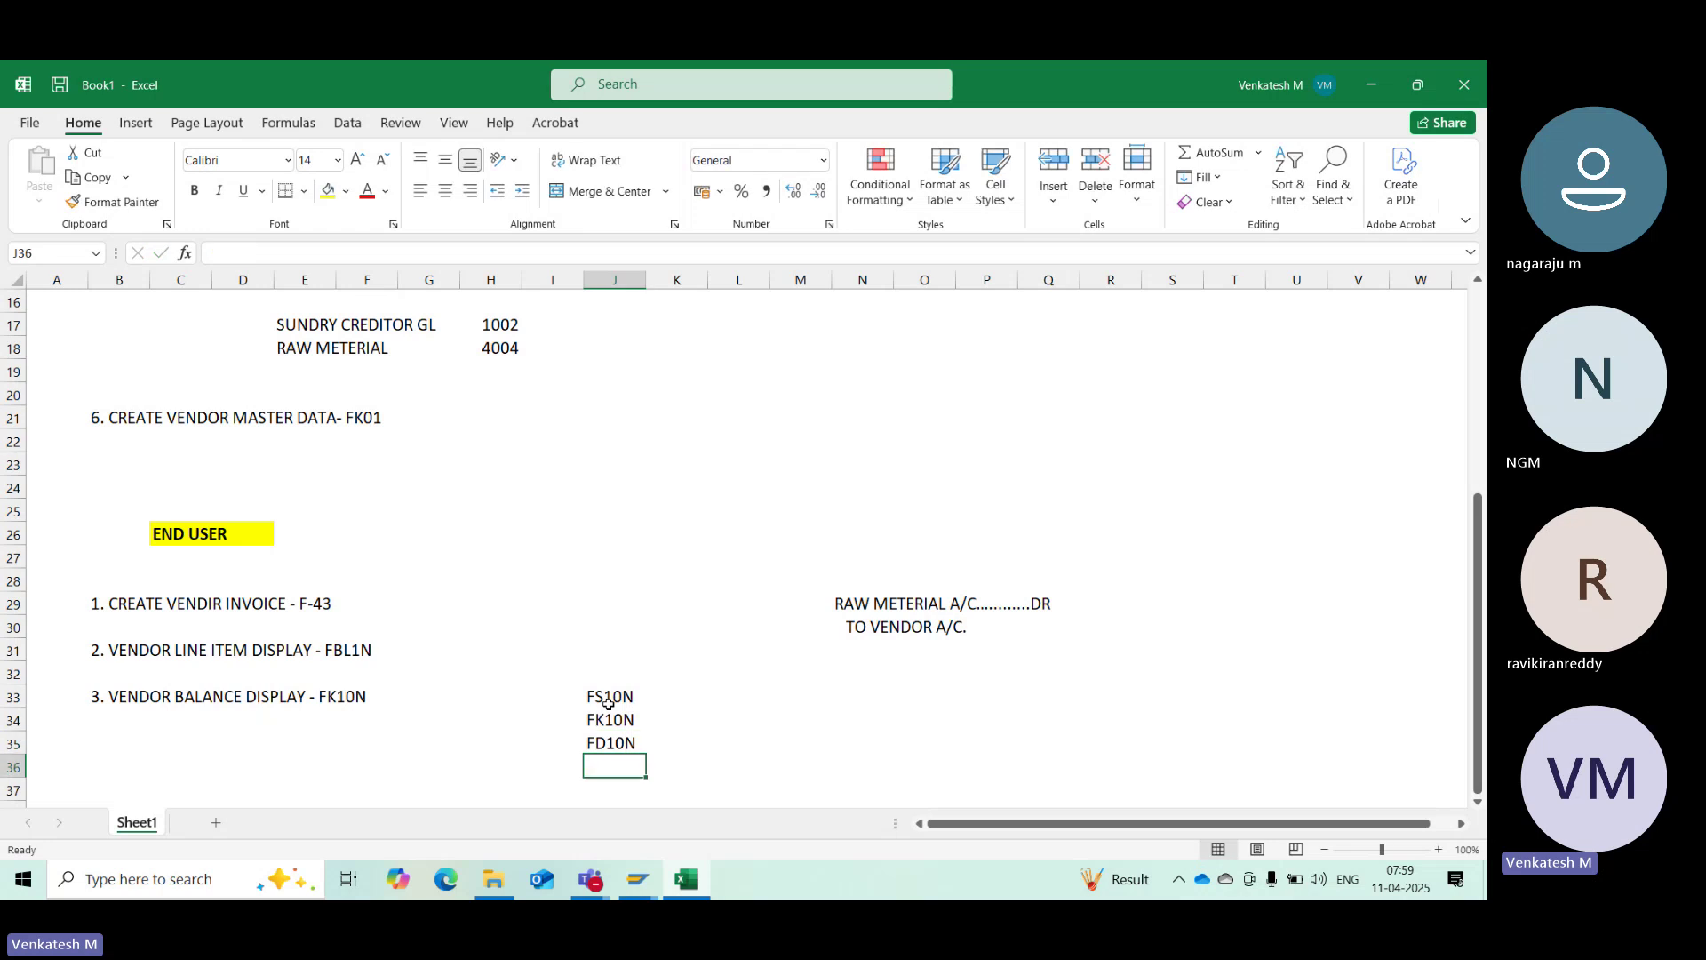
left_click_drag(605, 700, 620, 754)
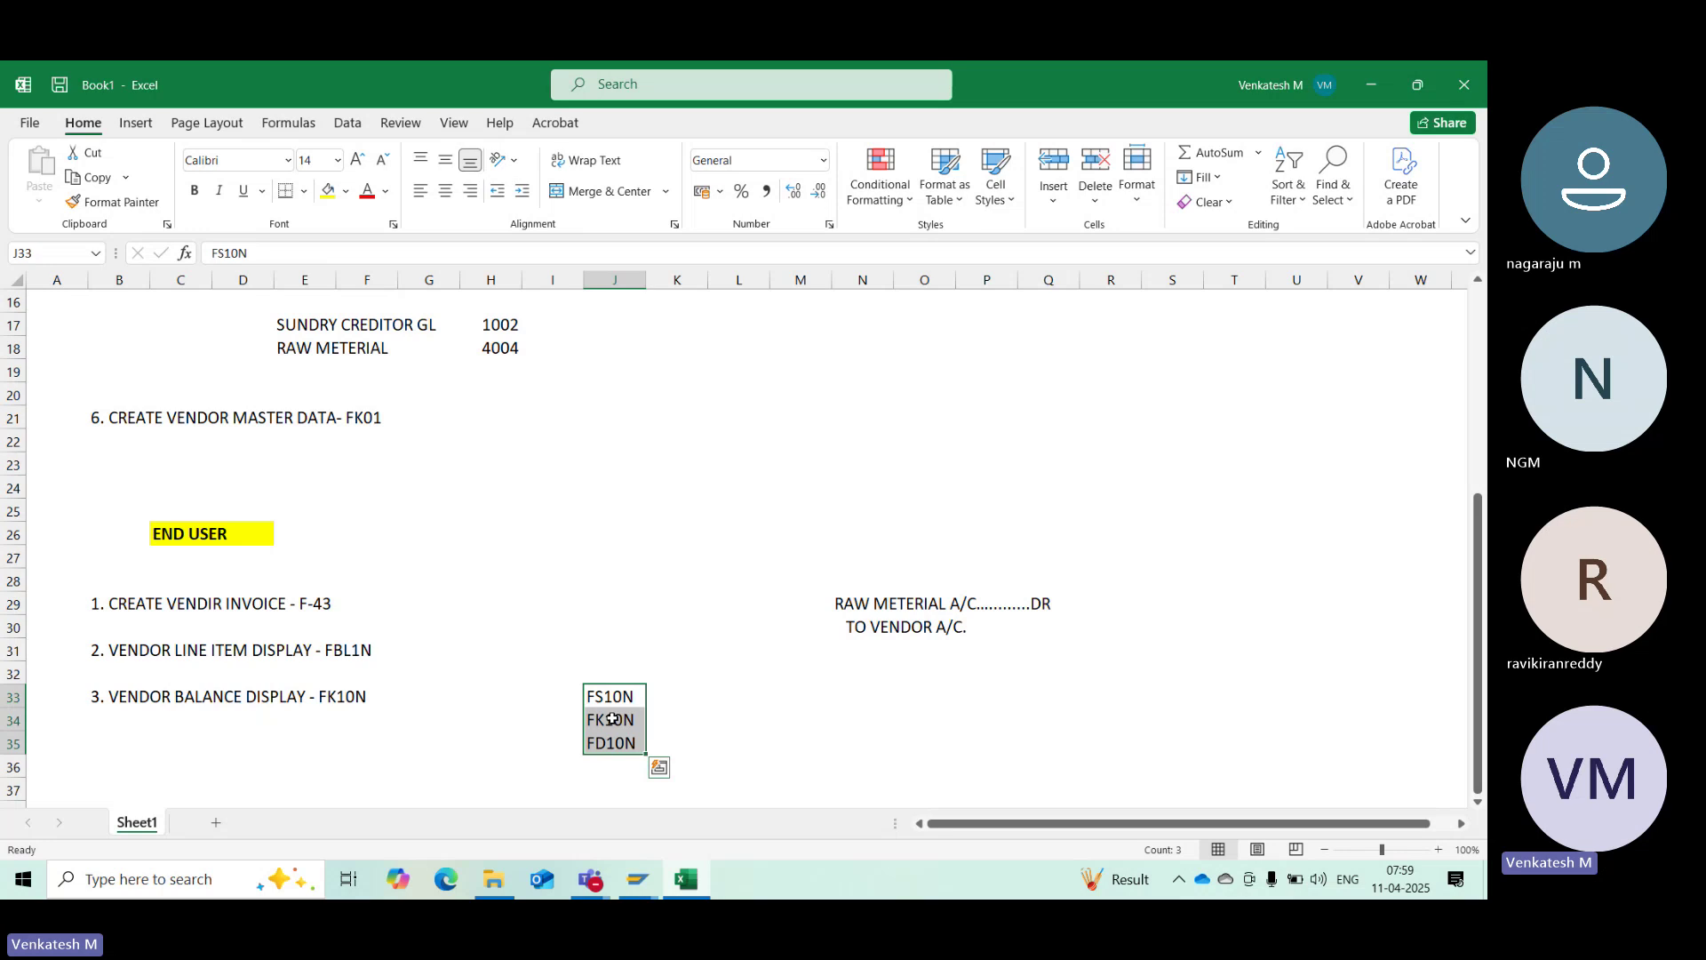
key("Delete")
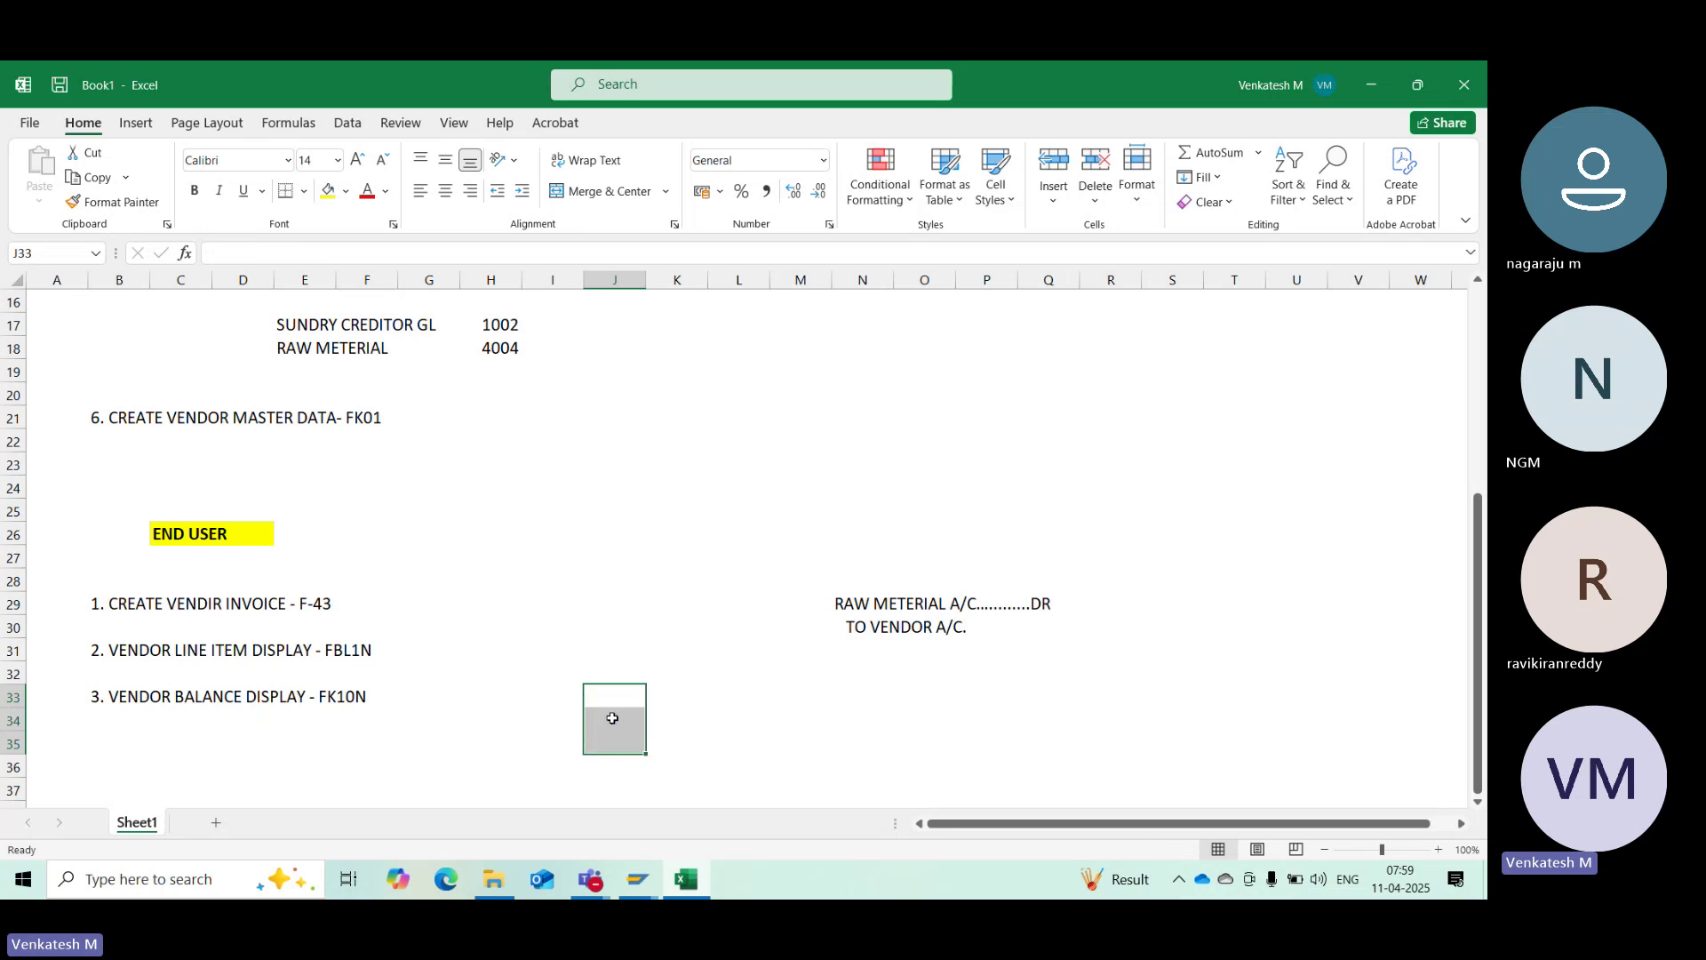
Return to SAP, leave the line item display and open the Vendor Balance Display with transaction FK10N
mouse_move(637, 879)
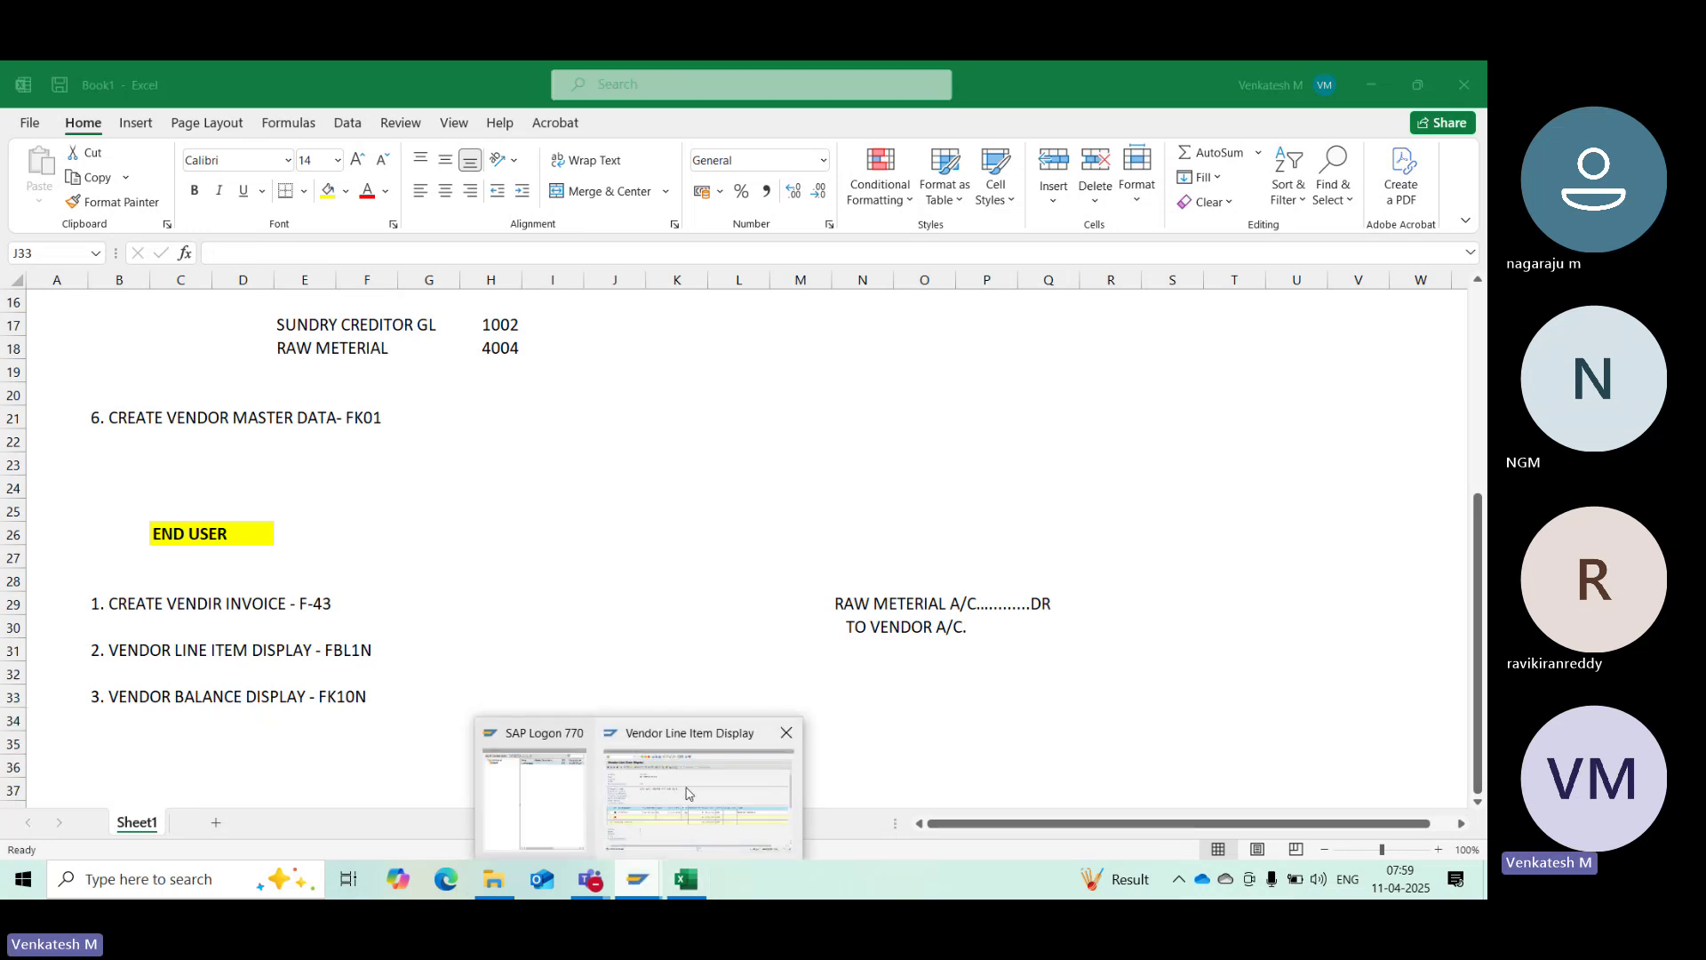
left_click(716, 795)
left_click(593, 129)
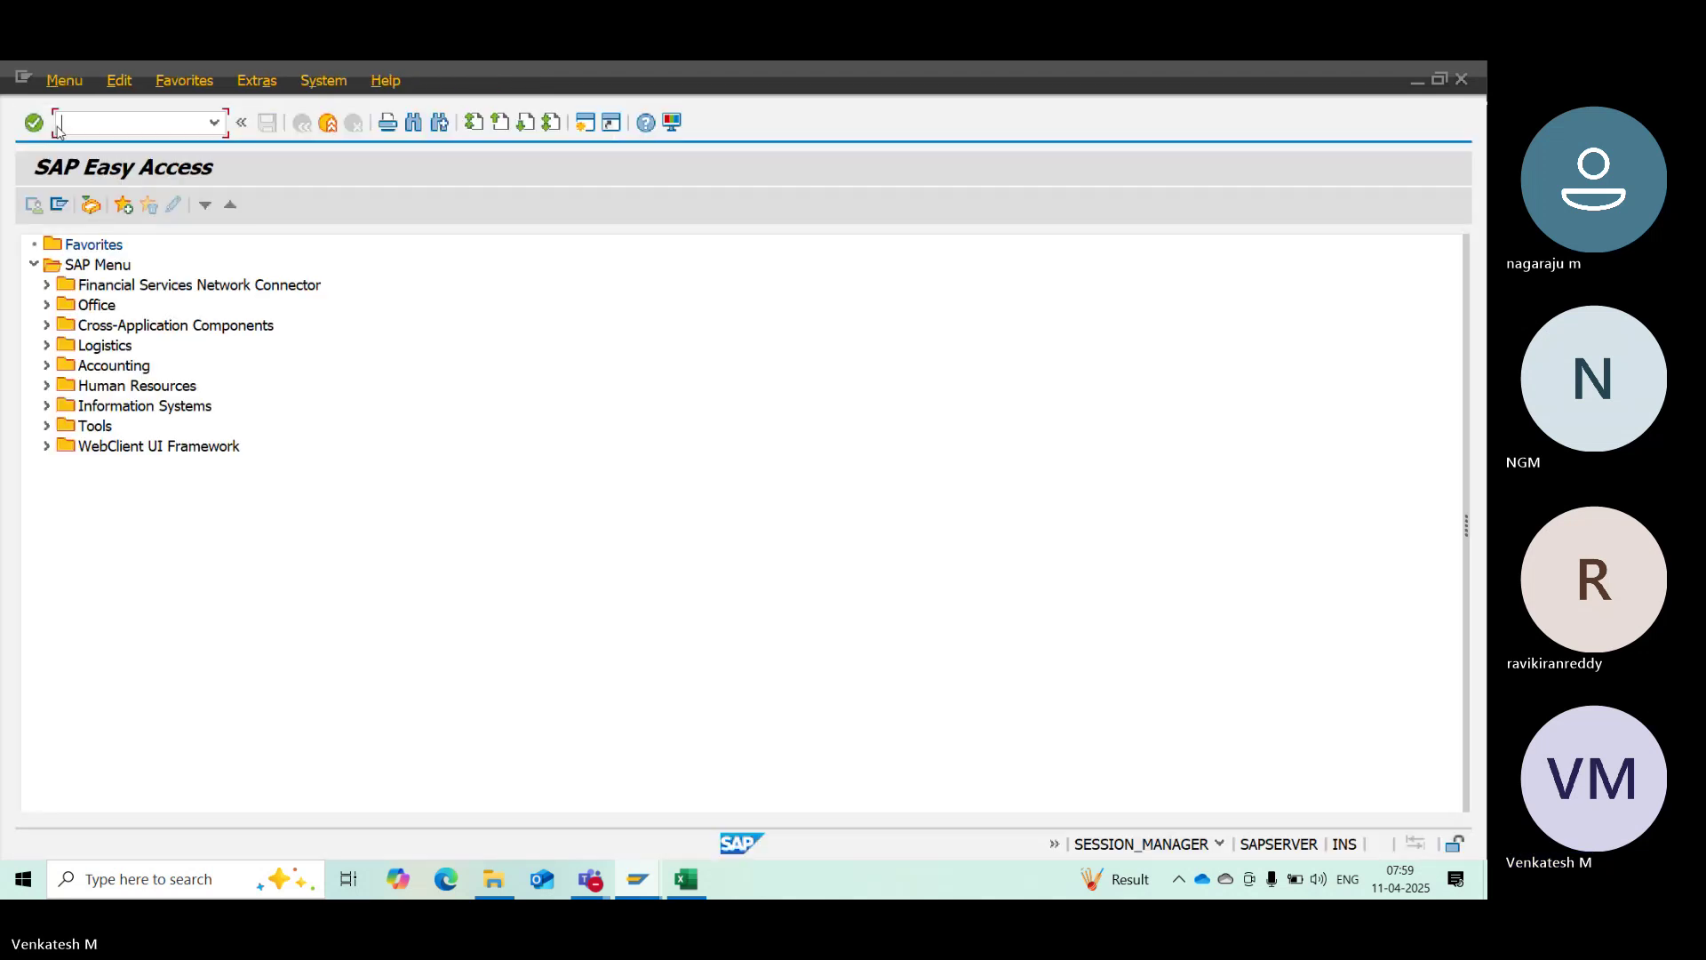
type("FK10N")
key("Return")
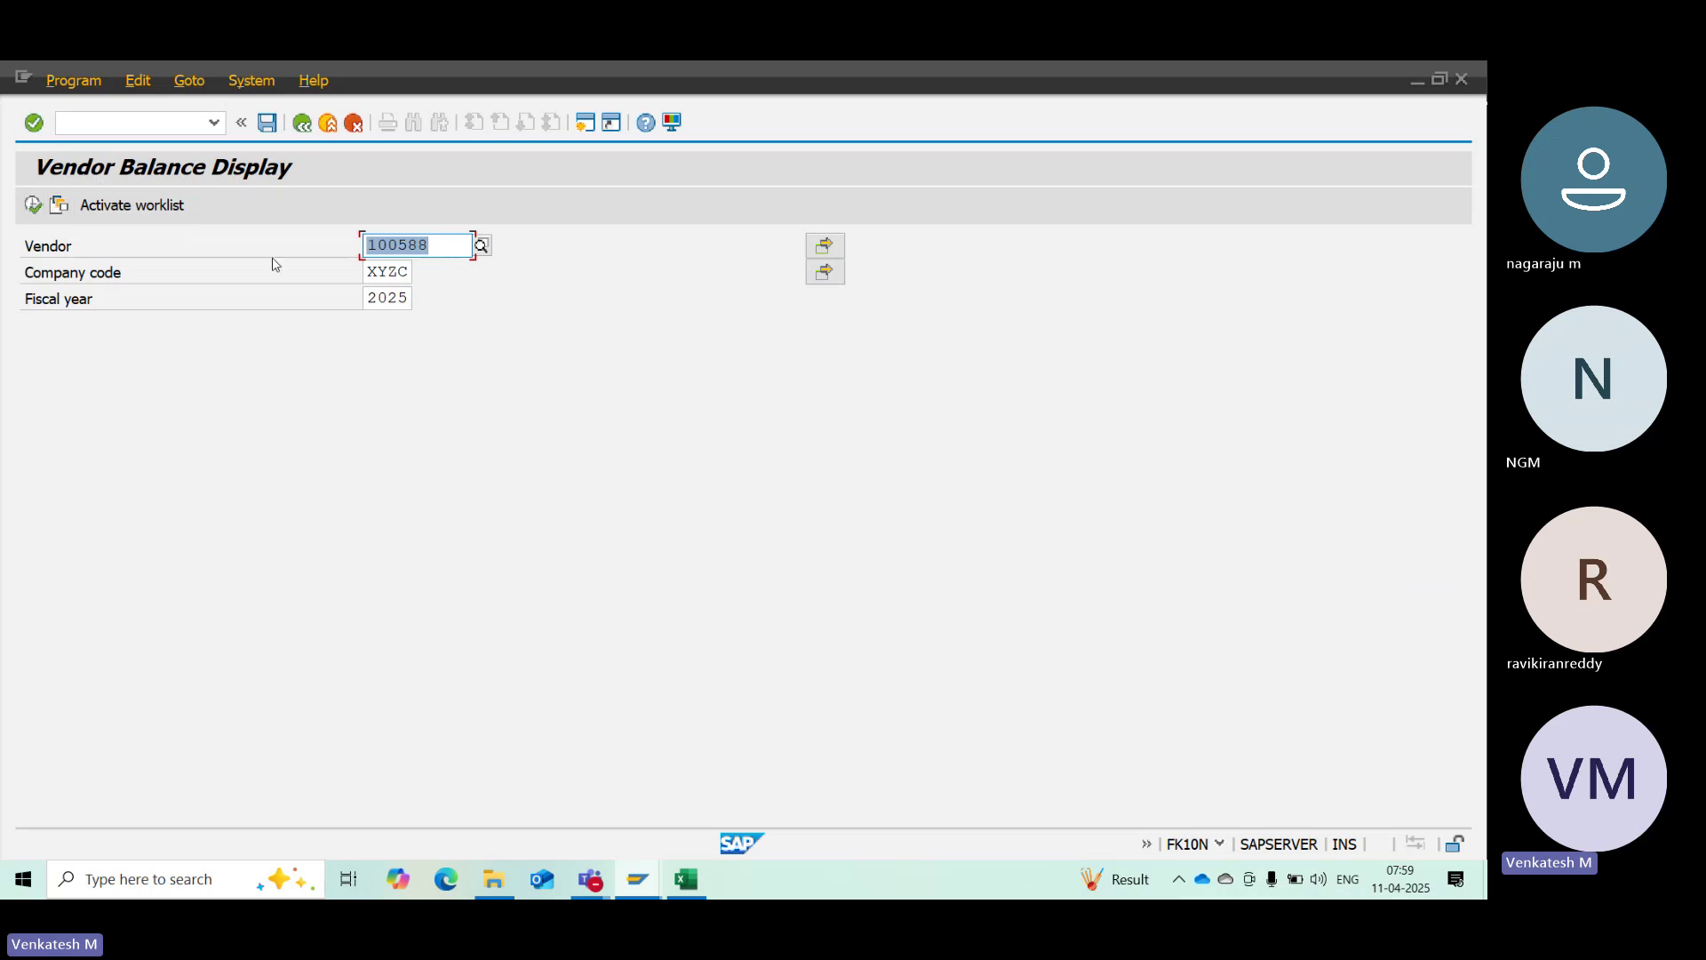
Run the balance display for the prefilled vendor in company code XYZC for 2025, and examine the period 1 credit and the Balance column
left_click(149, 267)
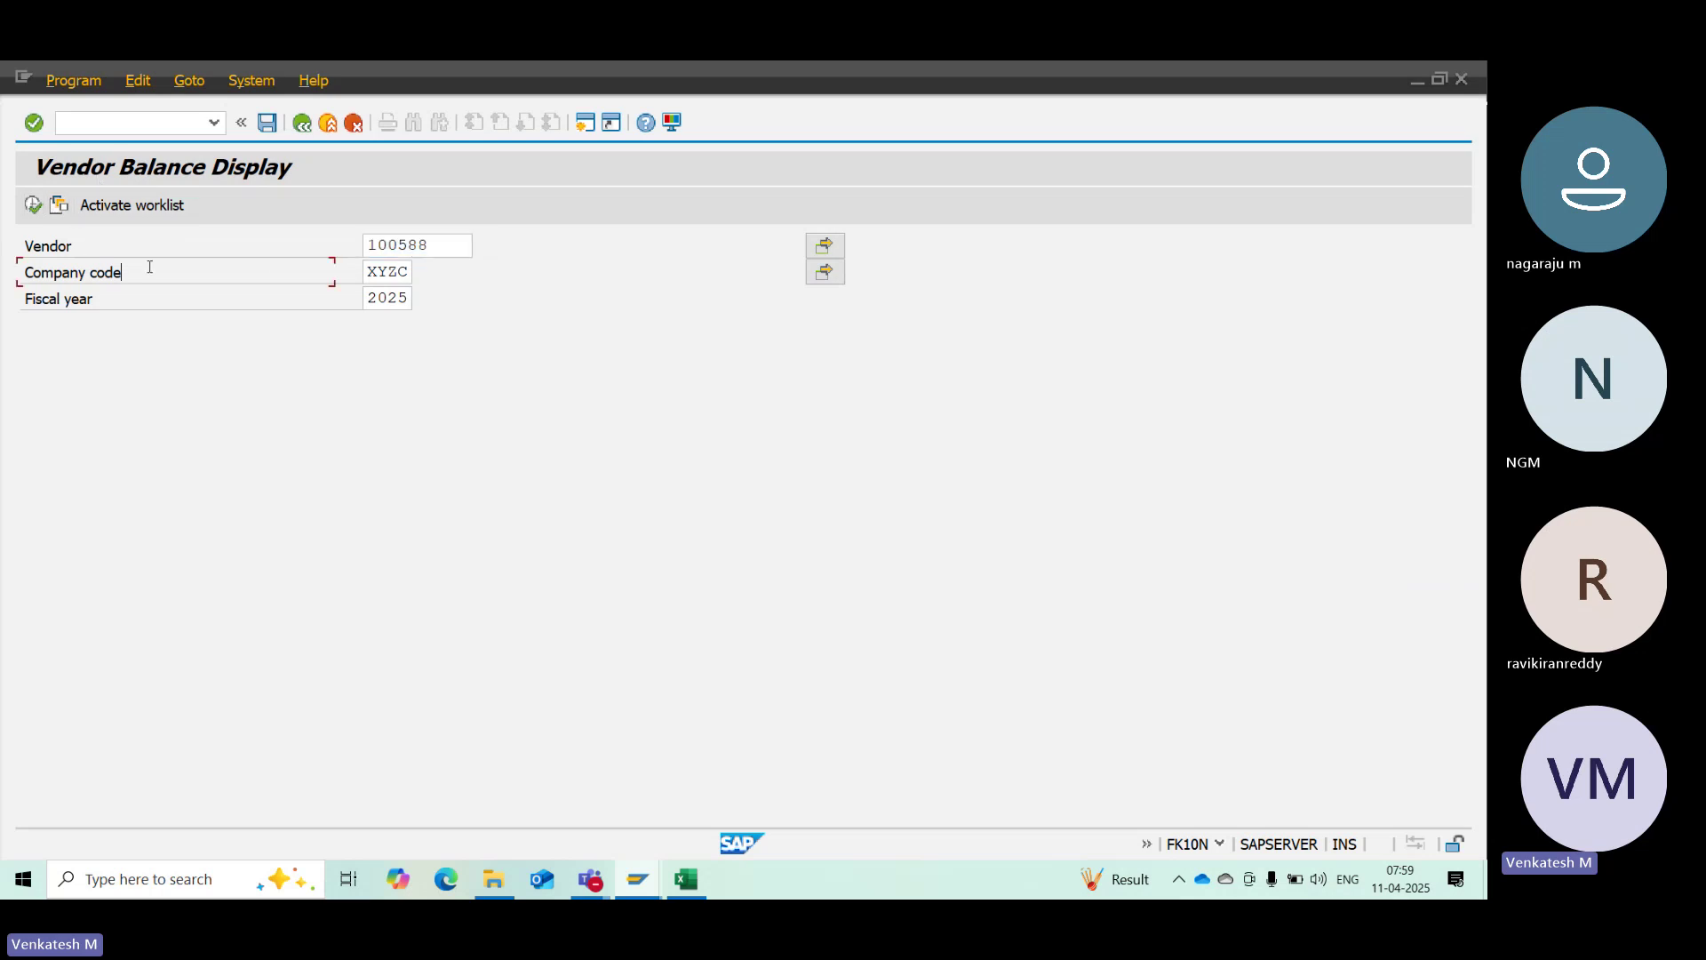
left_click(31, 211)
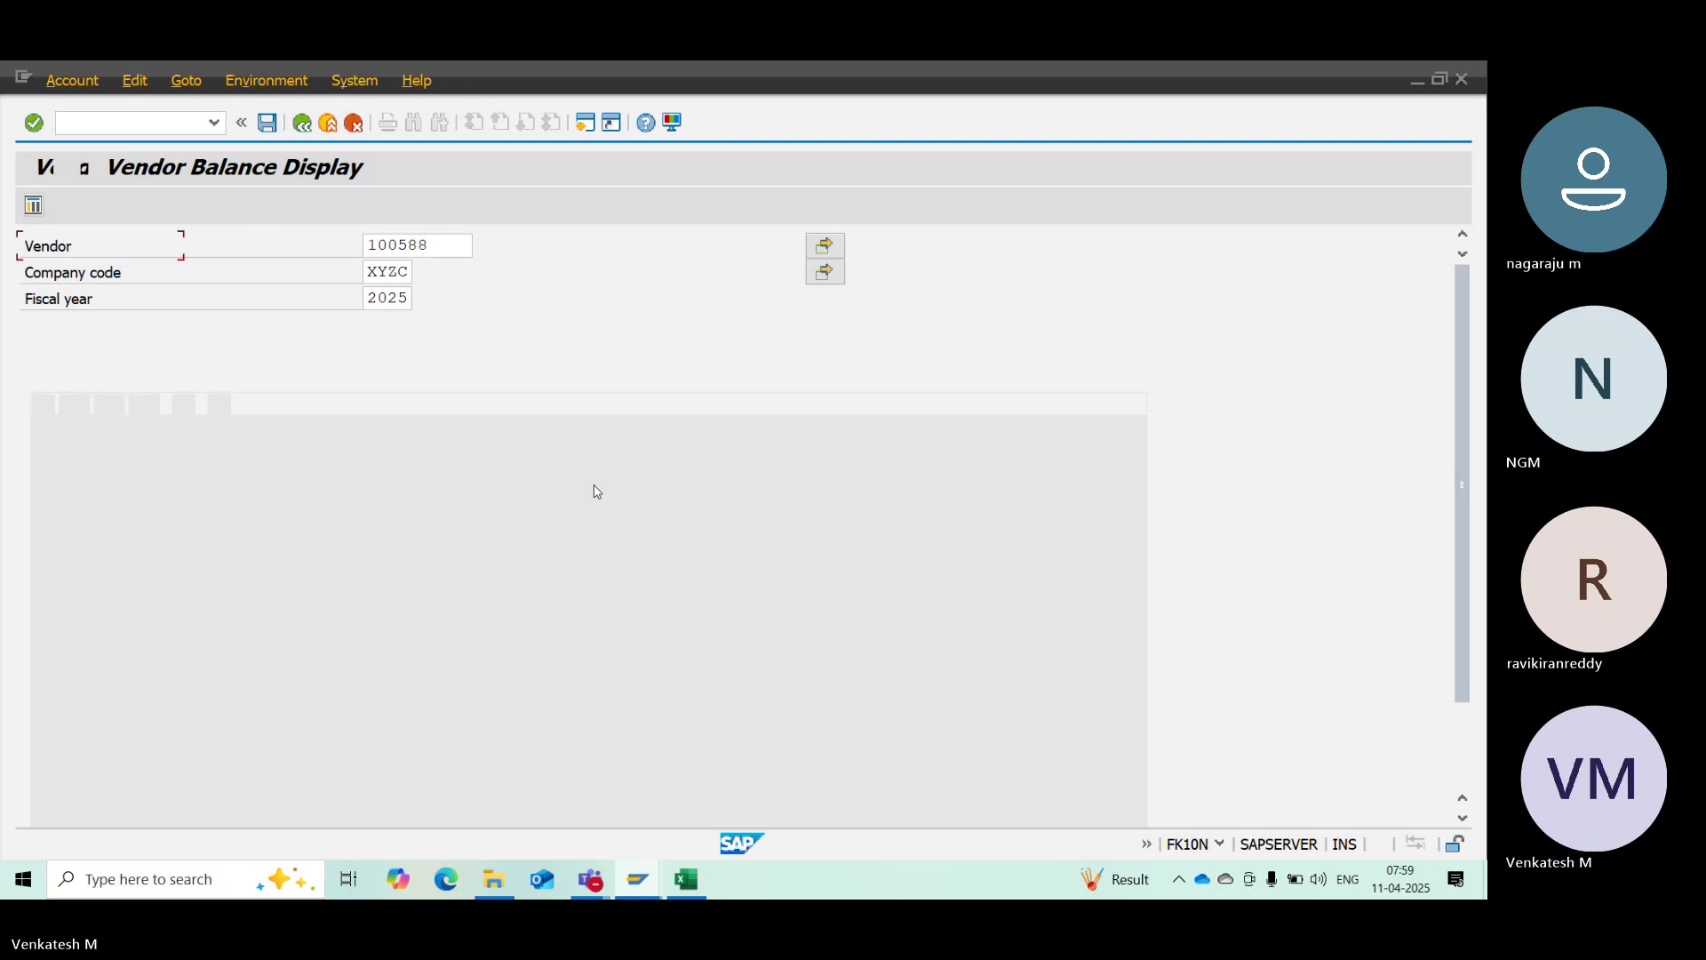
left_click(391, 473)
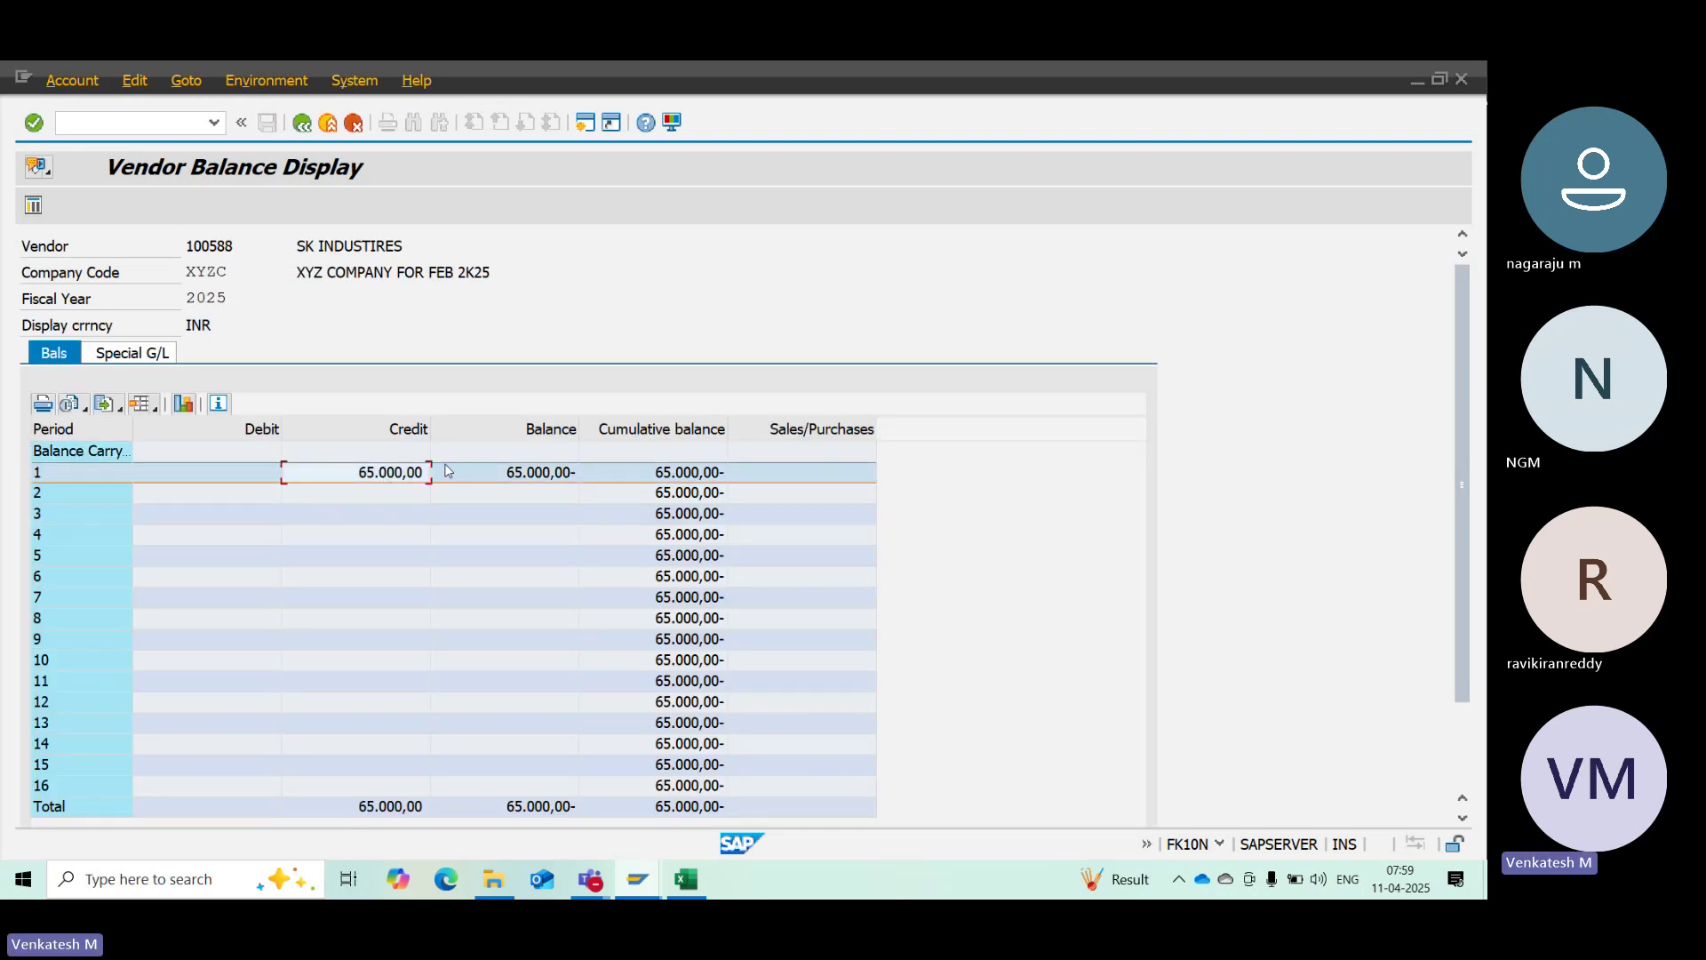
left_click(524, 430)
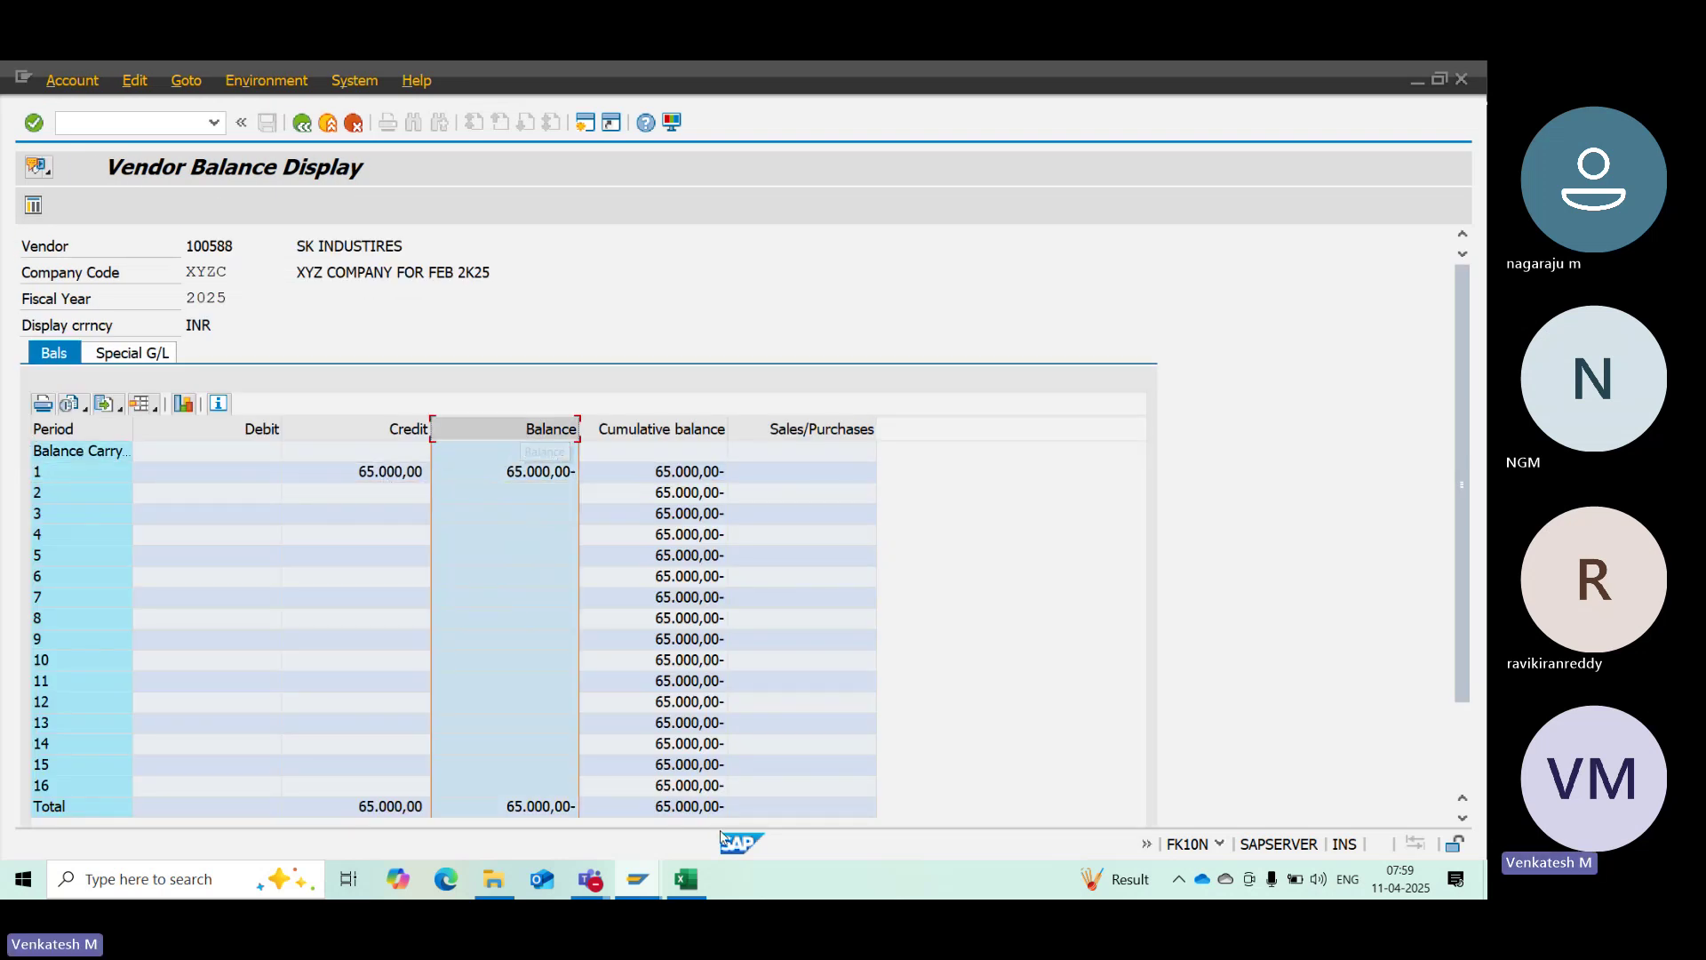
Open an additional SAP session, and add "4. DOCUMENT DISPLAY - FB03" in cell B35 of the Excel notes
left_click(579, 136)
left_click(685, 879)
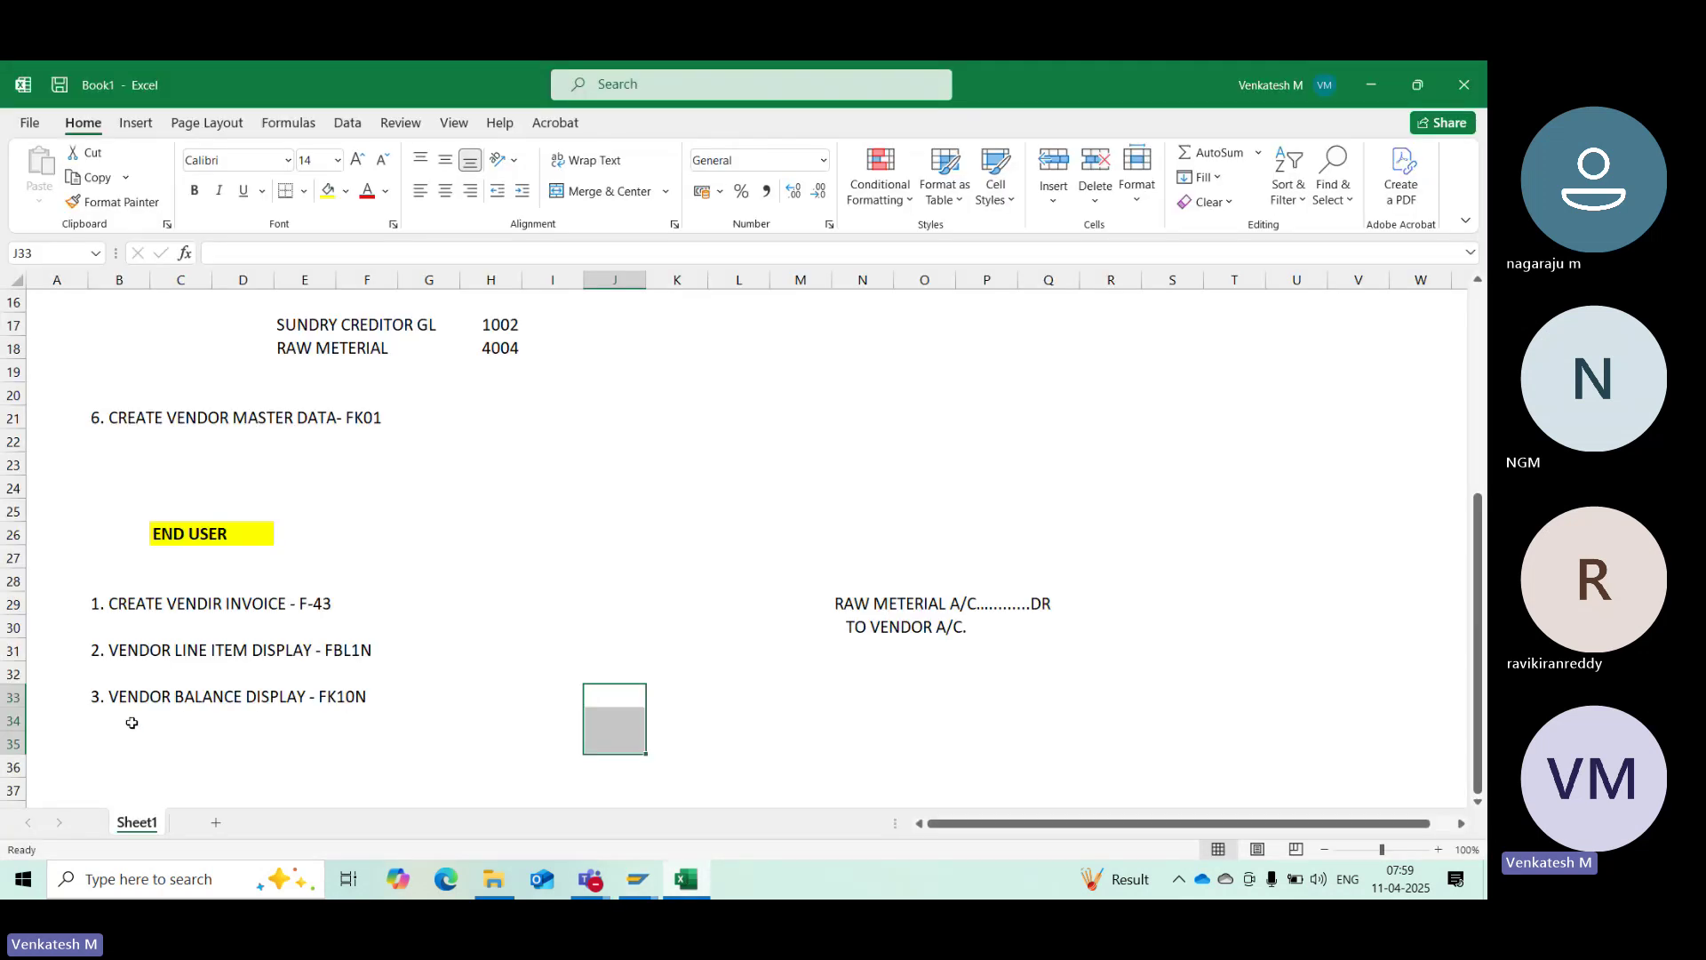
left_click(103, 736)
type("4.")
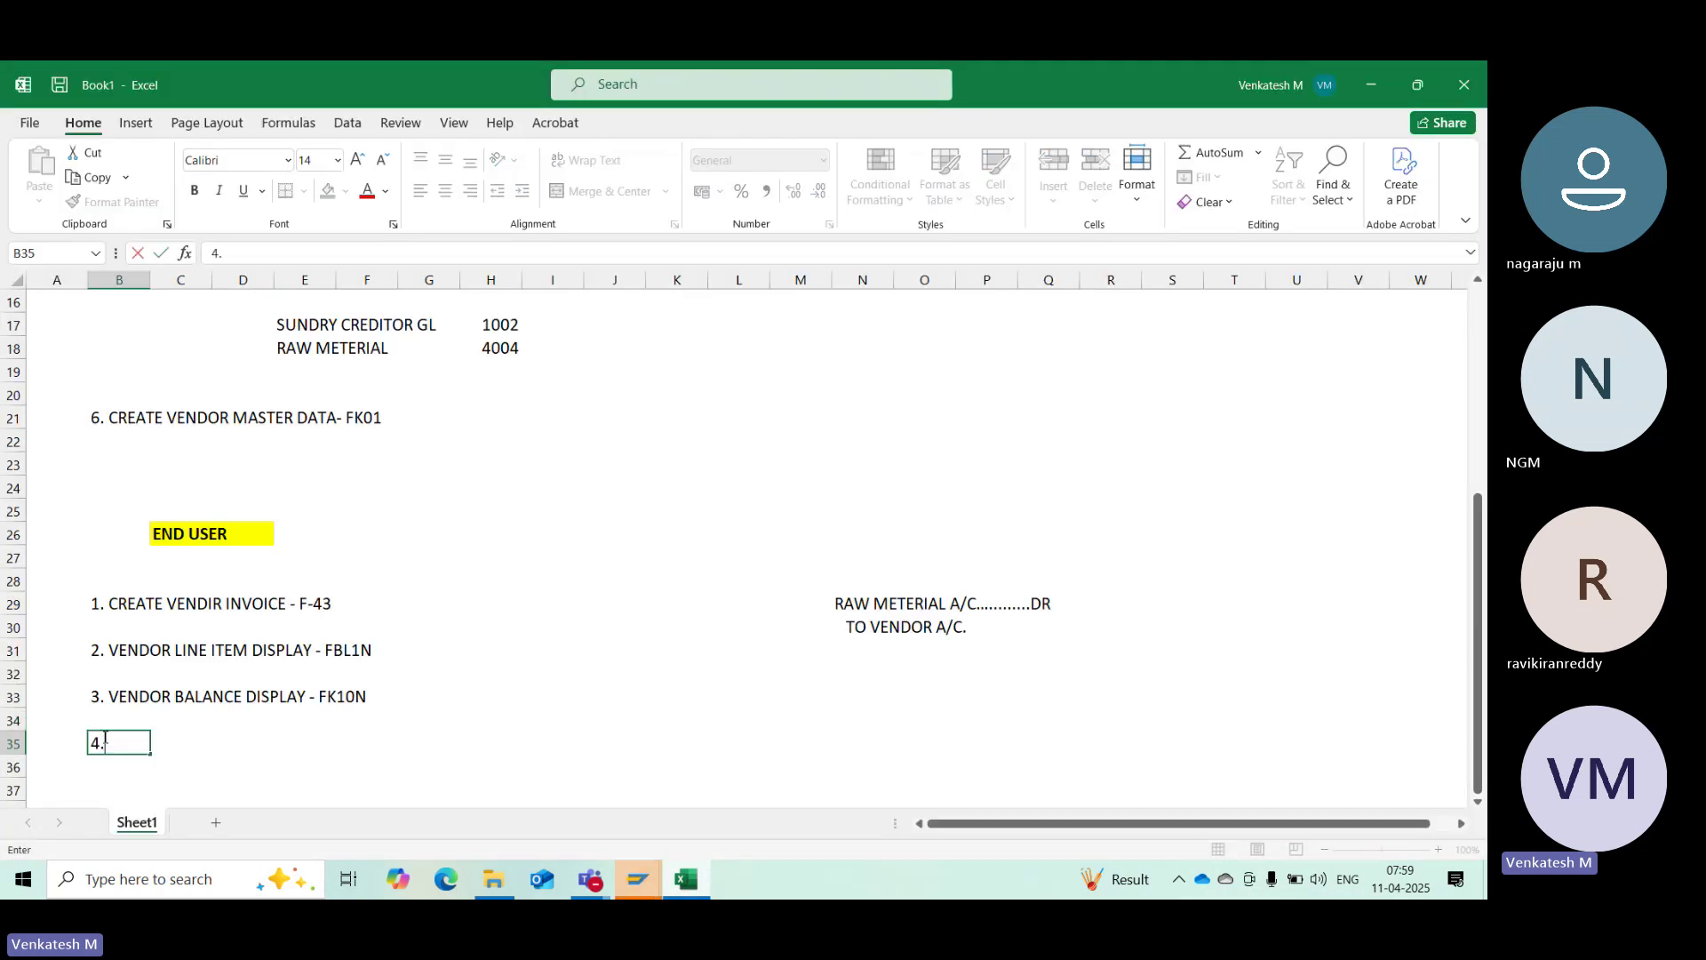
type(" DOCUMENT")
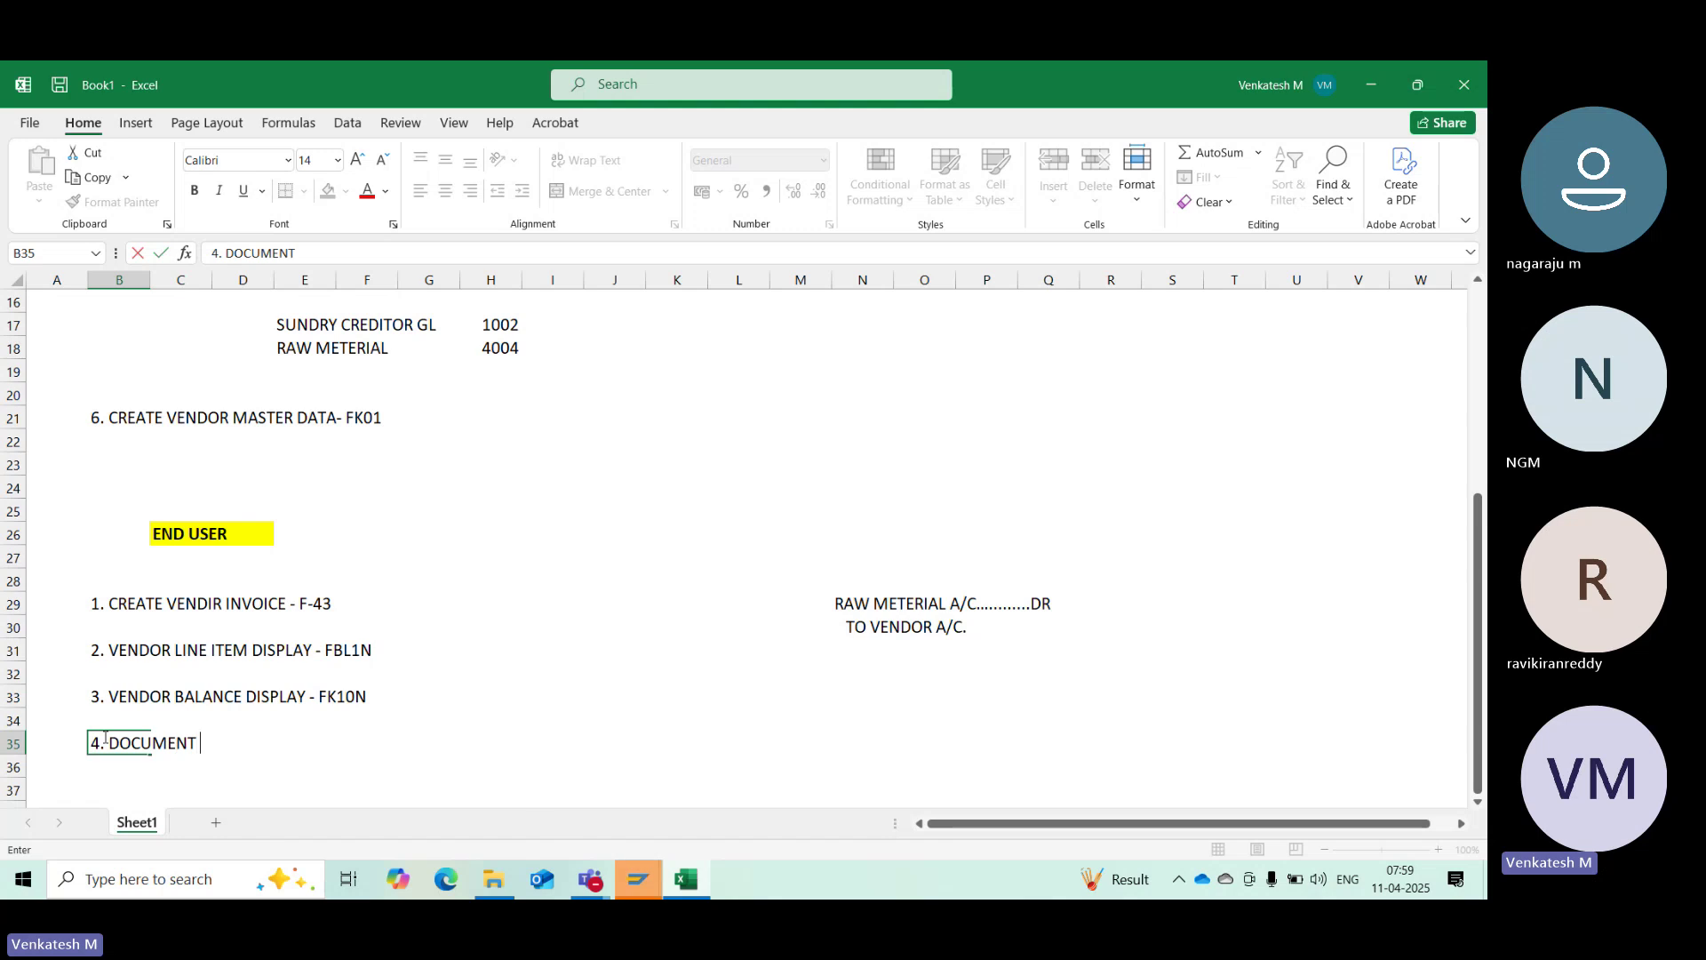
type(" IP")
key("BackSpace")
key("BackSpace")
type("DI")
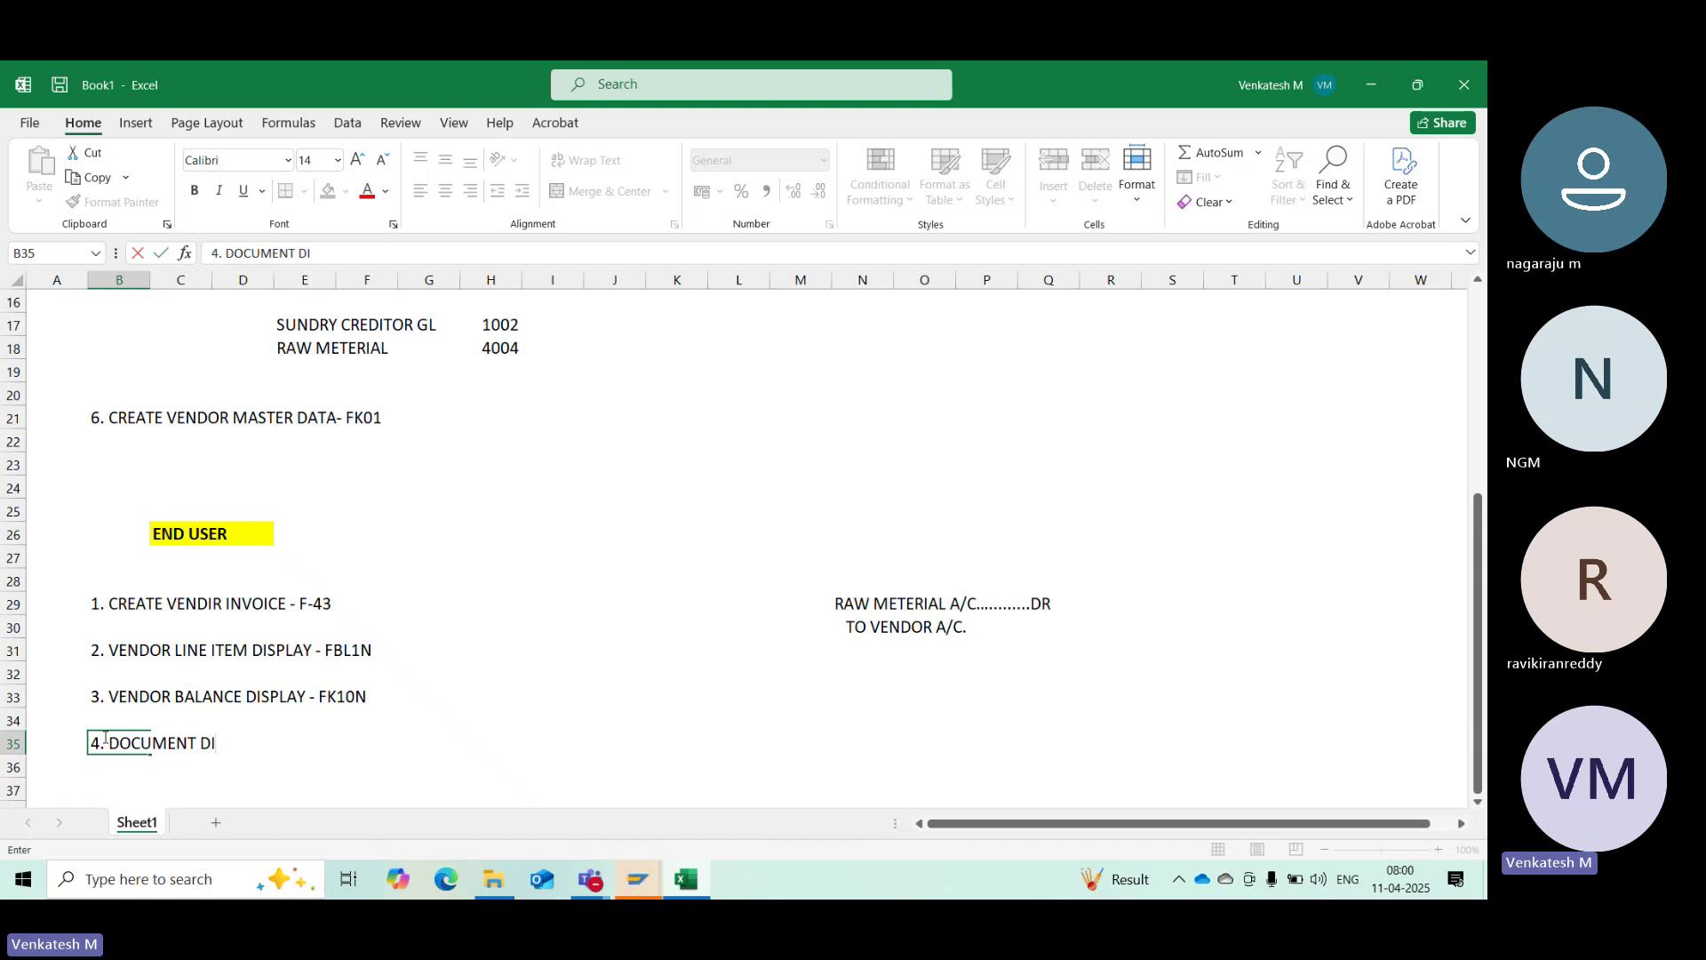
type("SPLAY -")
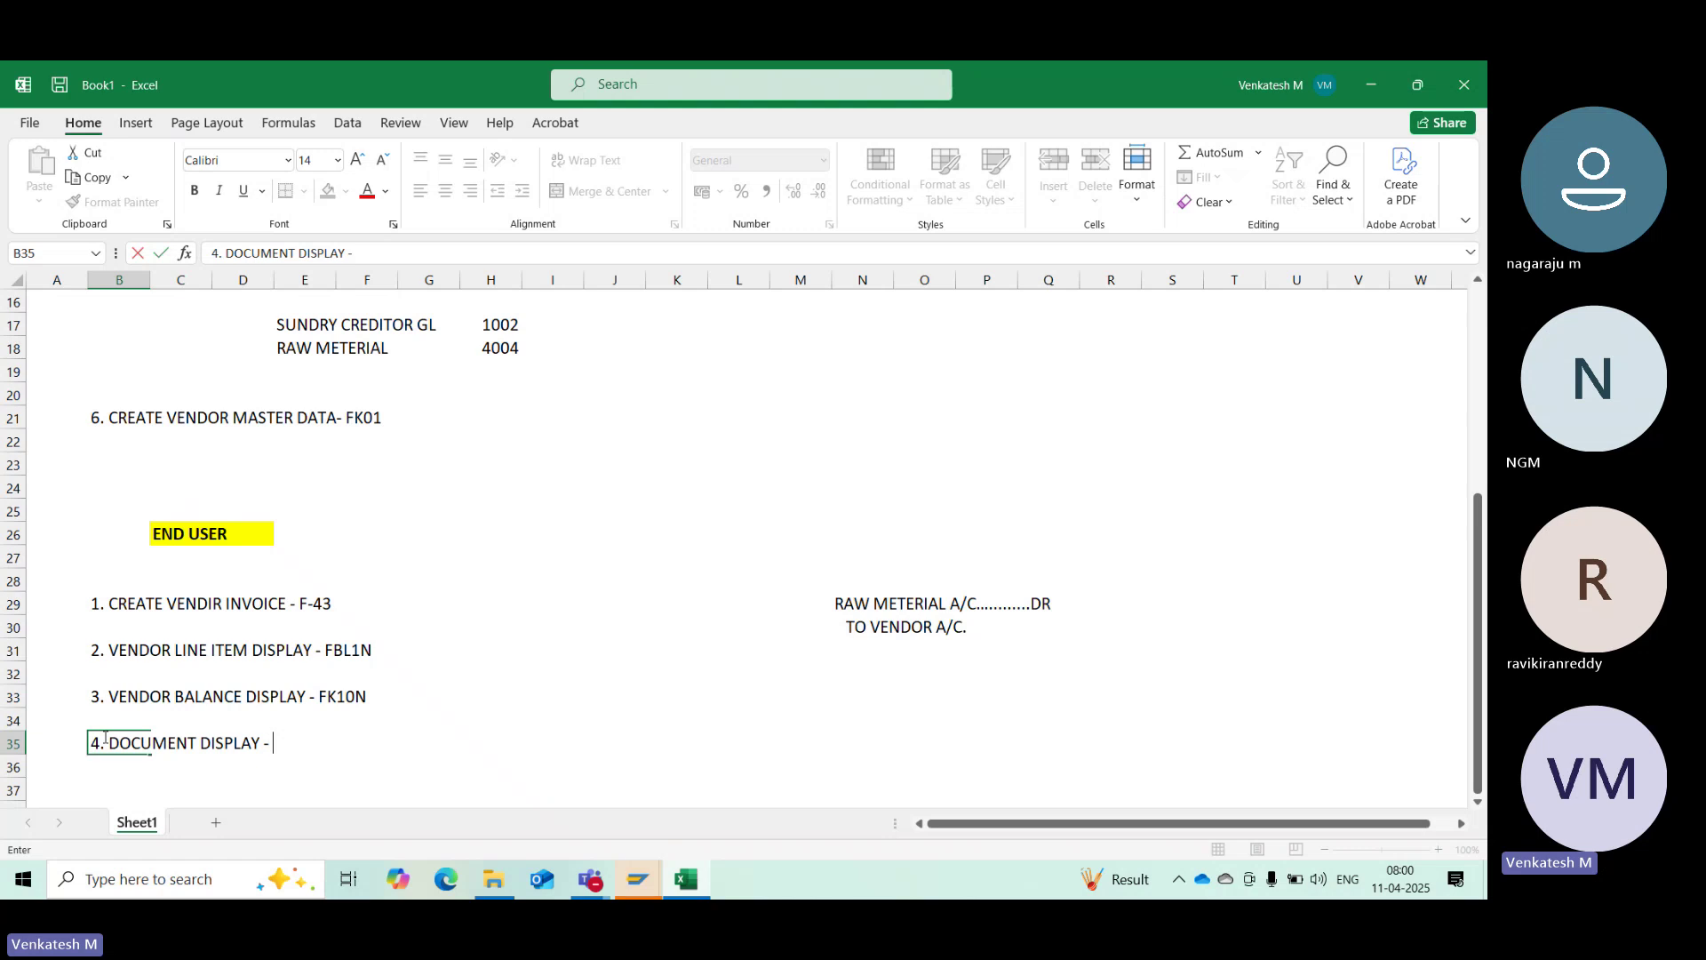
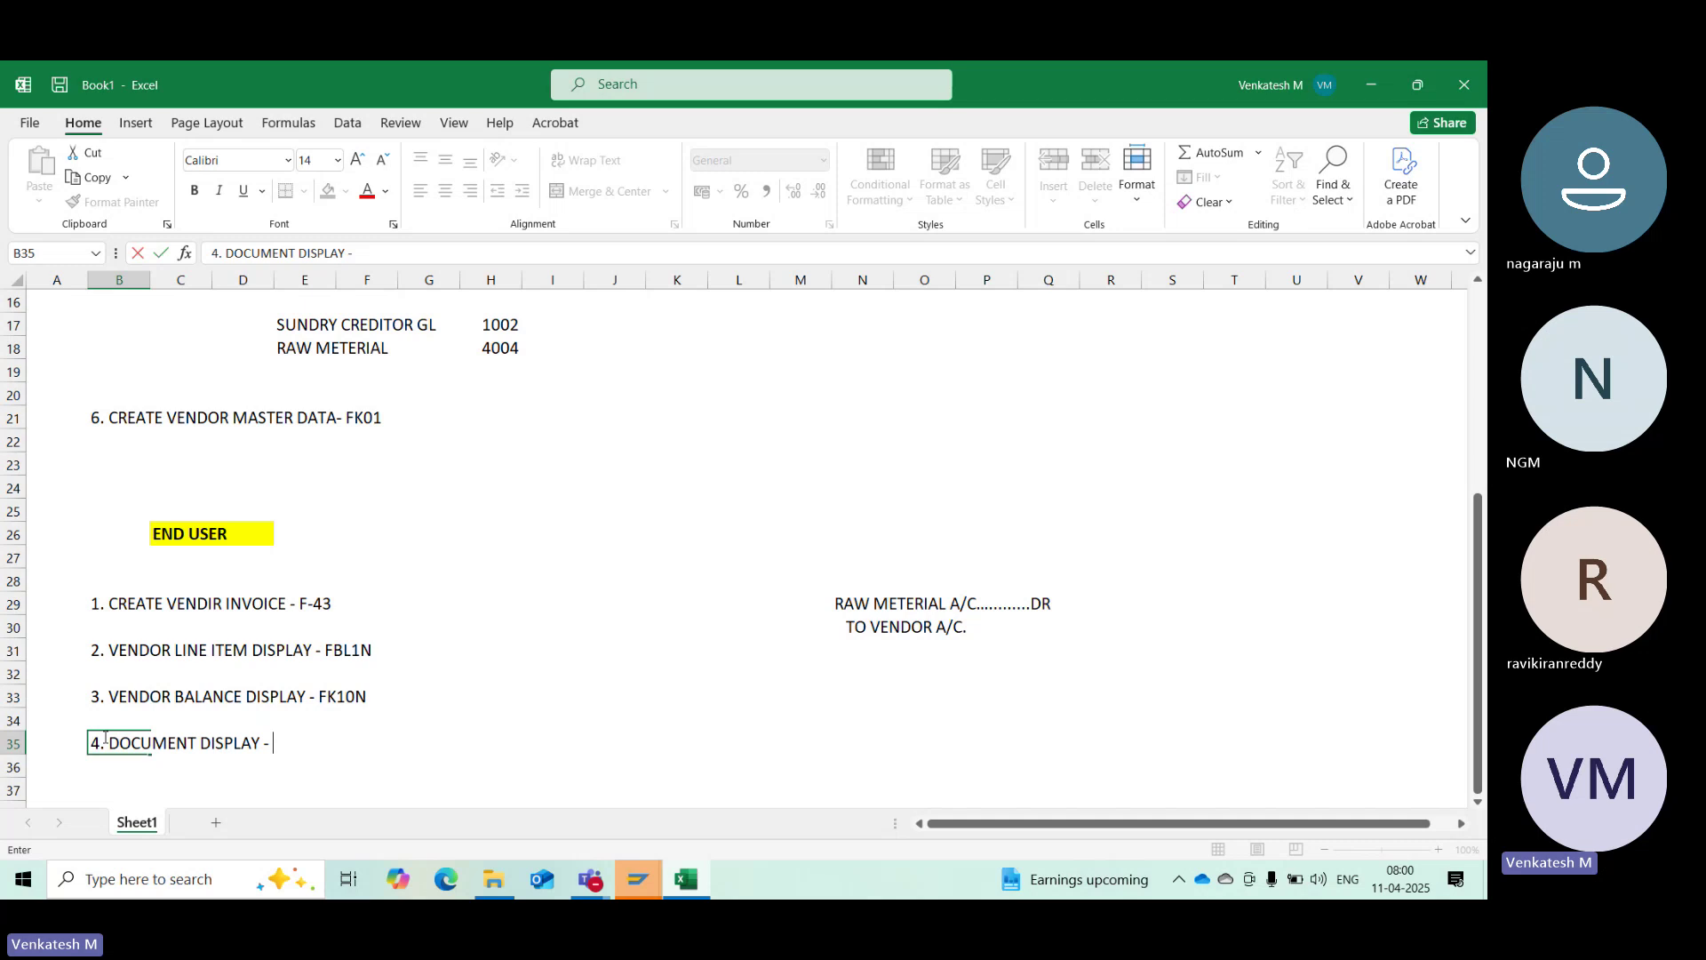
type("FB03")
key("Return")
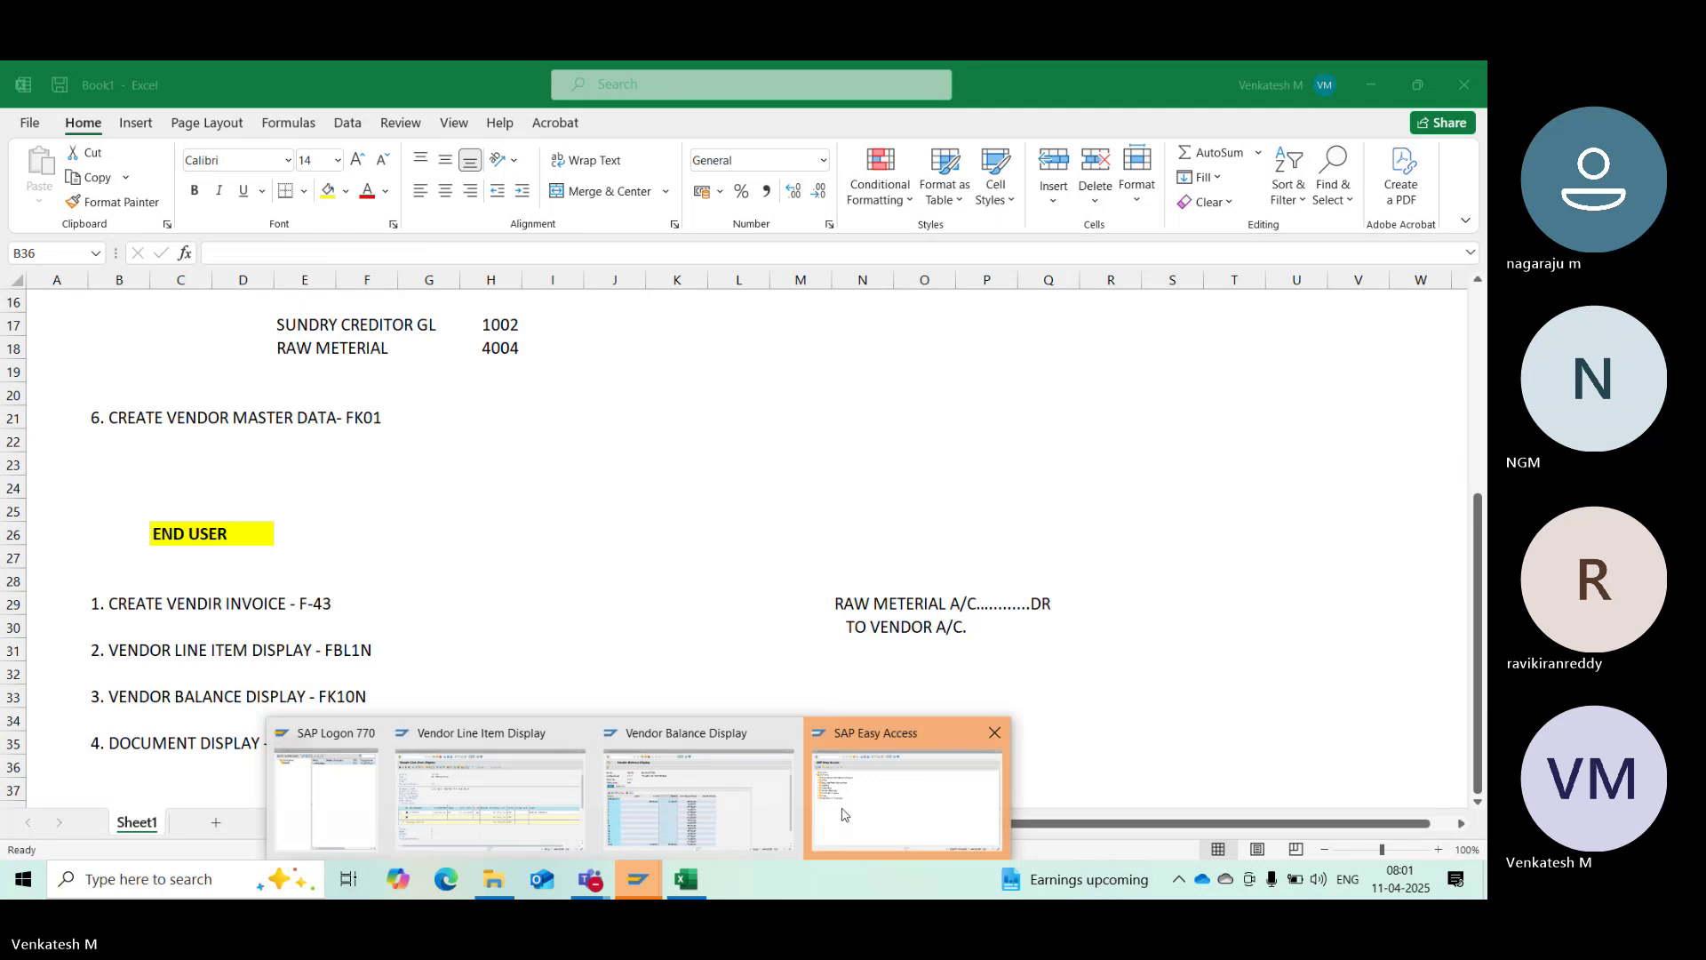
In the new SAP session, run transaction FB03 and display the prefilled document for company code XYZC and fiscal year 2025
left_click(846, 813)
type("fb03")
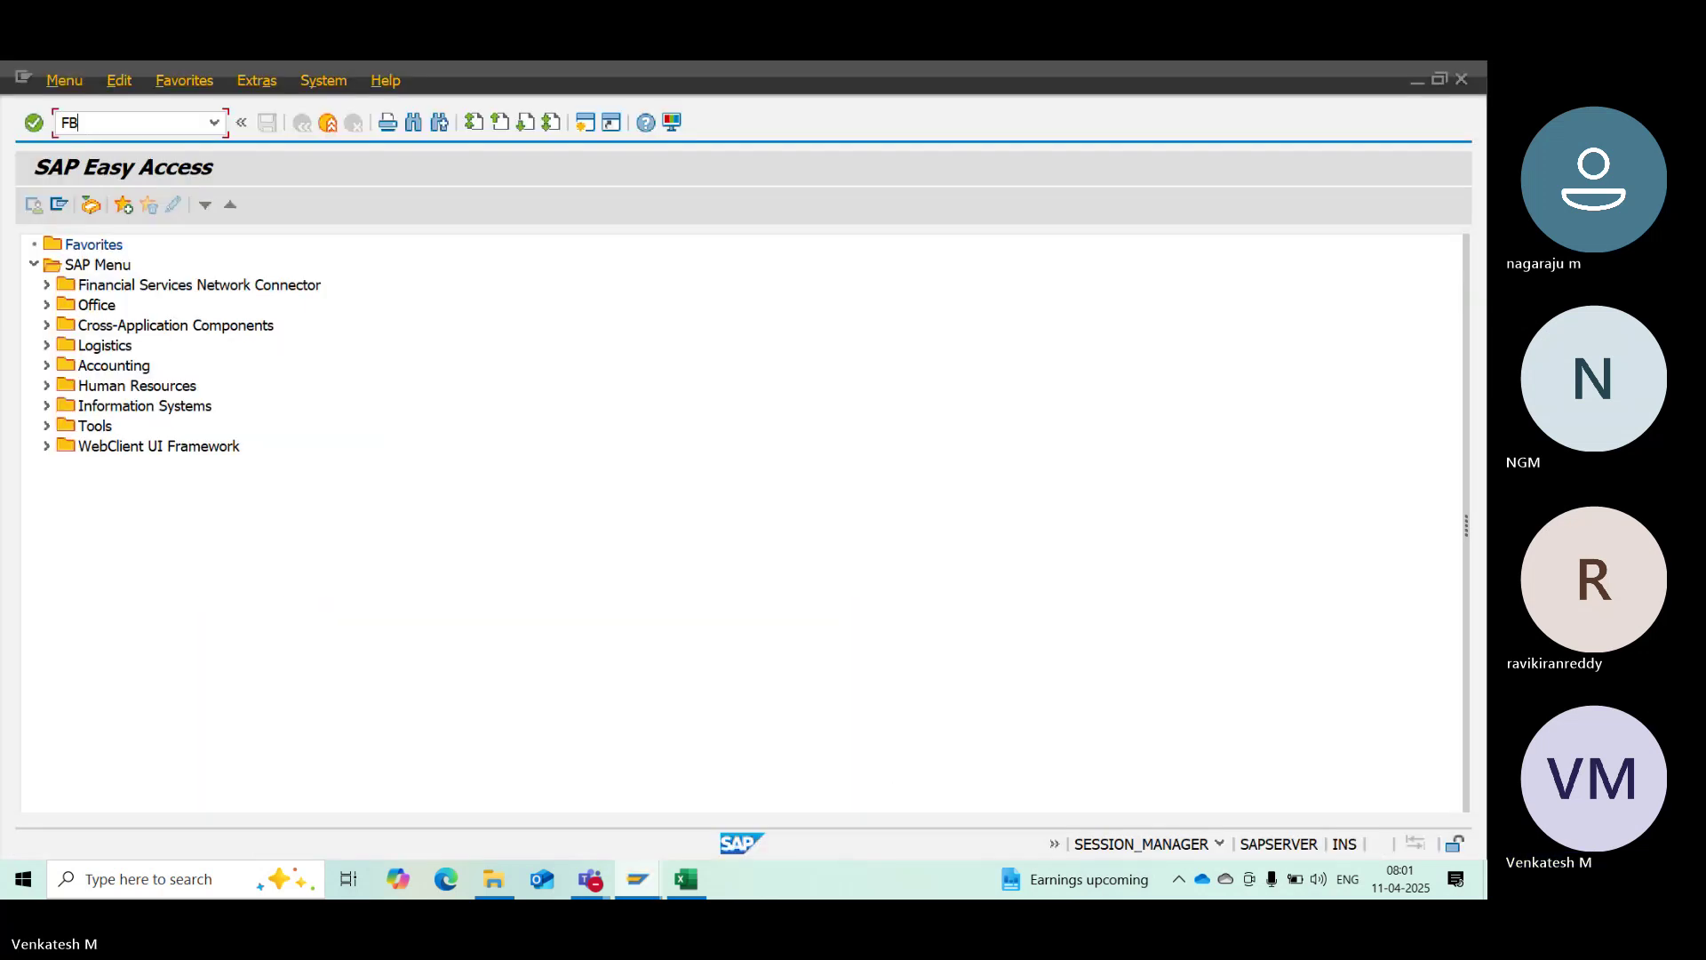
key("Return")
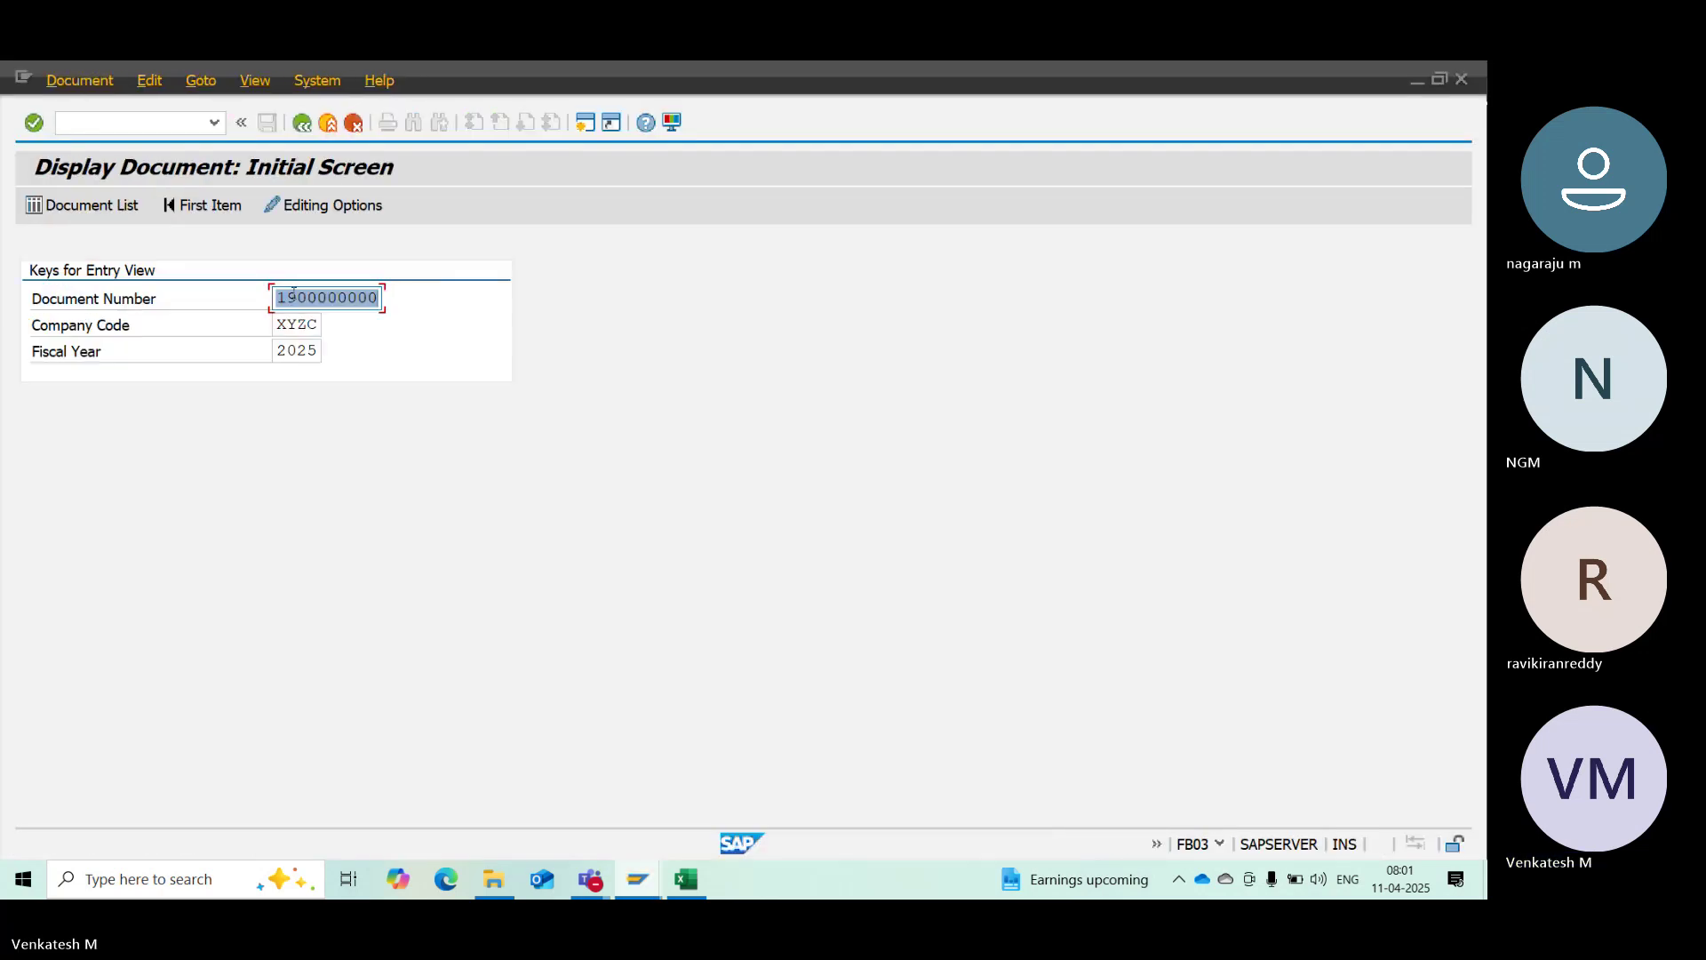
left_click(296, 293)
key("Return")
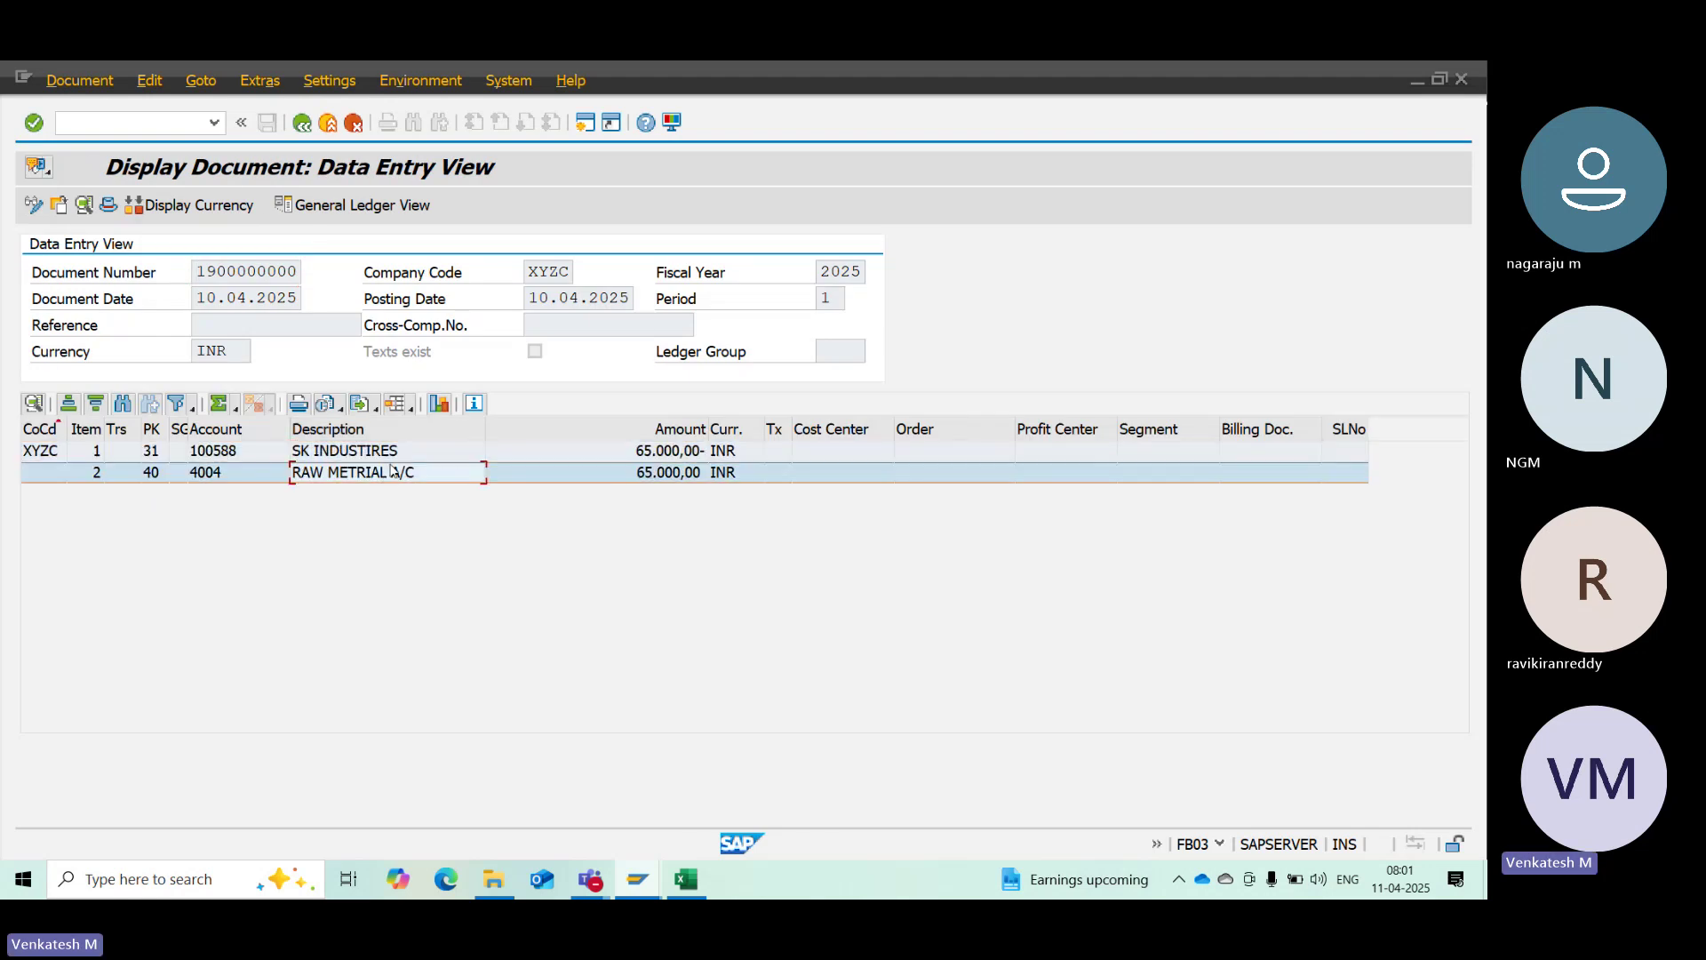
Switch back to the Excel notes and add "5. VENDOR PAYMENT - F-53" in cell B37
left_click(684, 886)
scroll(211, 698, "down", 2)
left_click(104, 667)
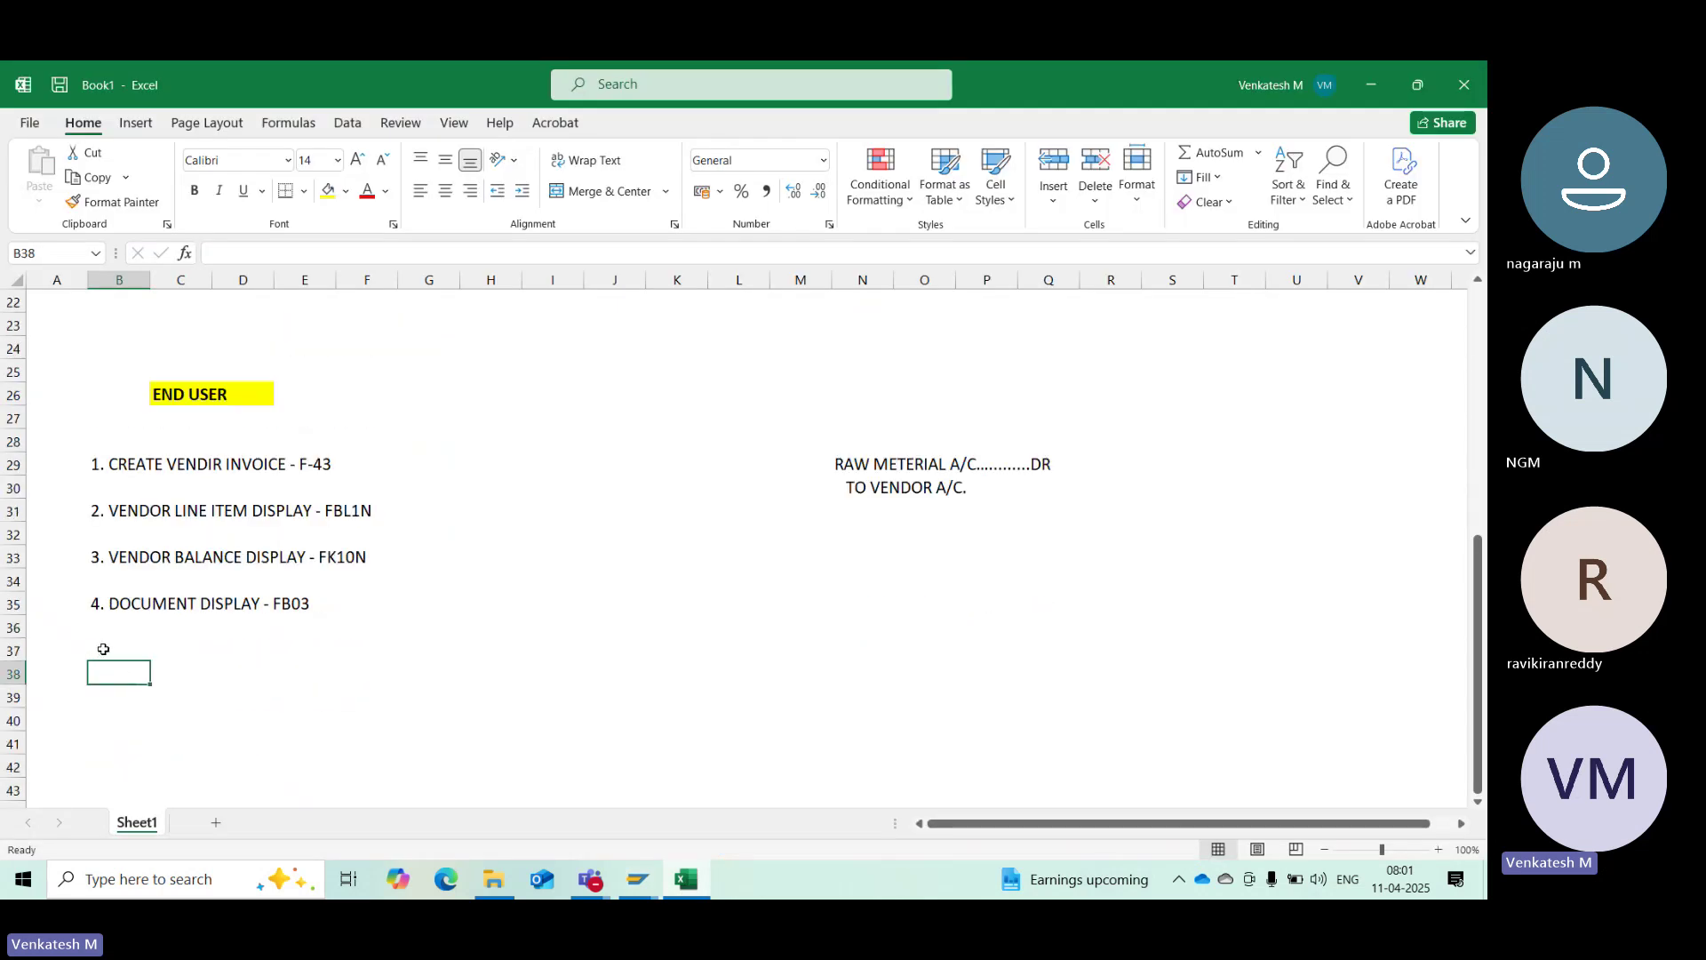
left_click(104, 649)
type("5.")
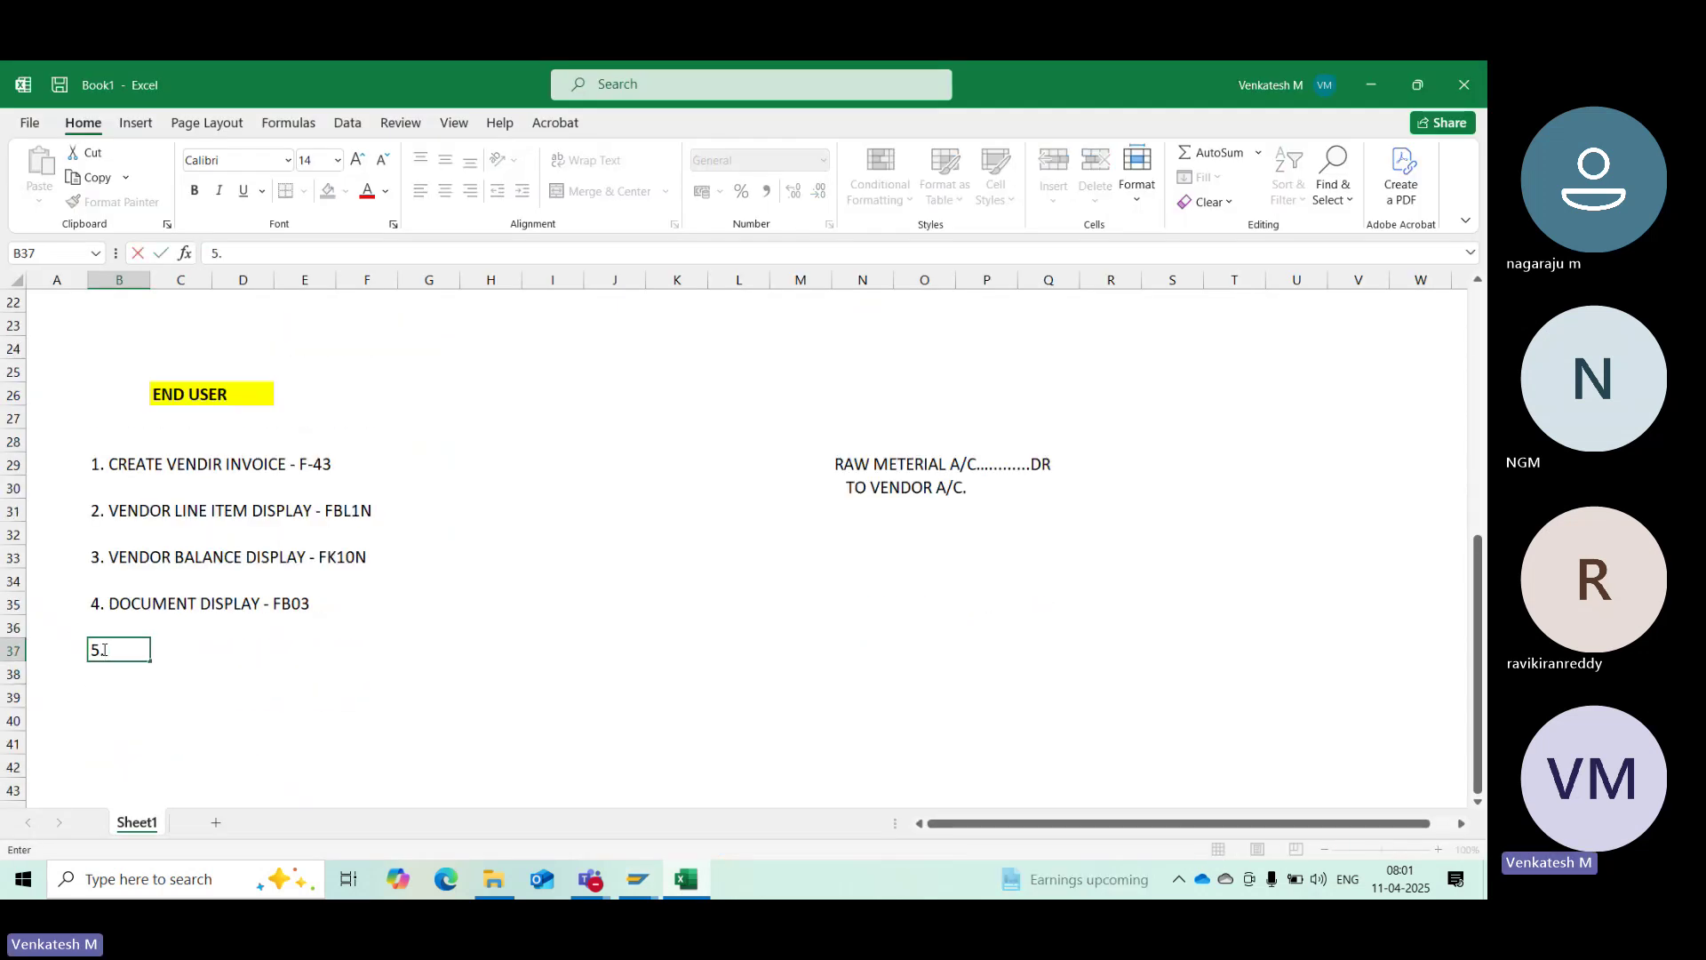
left_click_drag(73, 465, 491, 419)
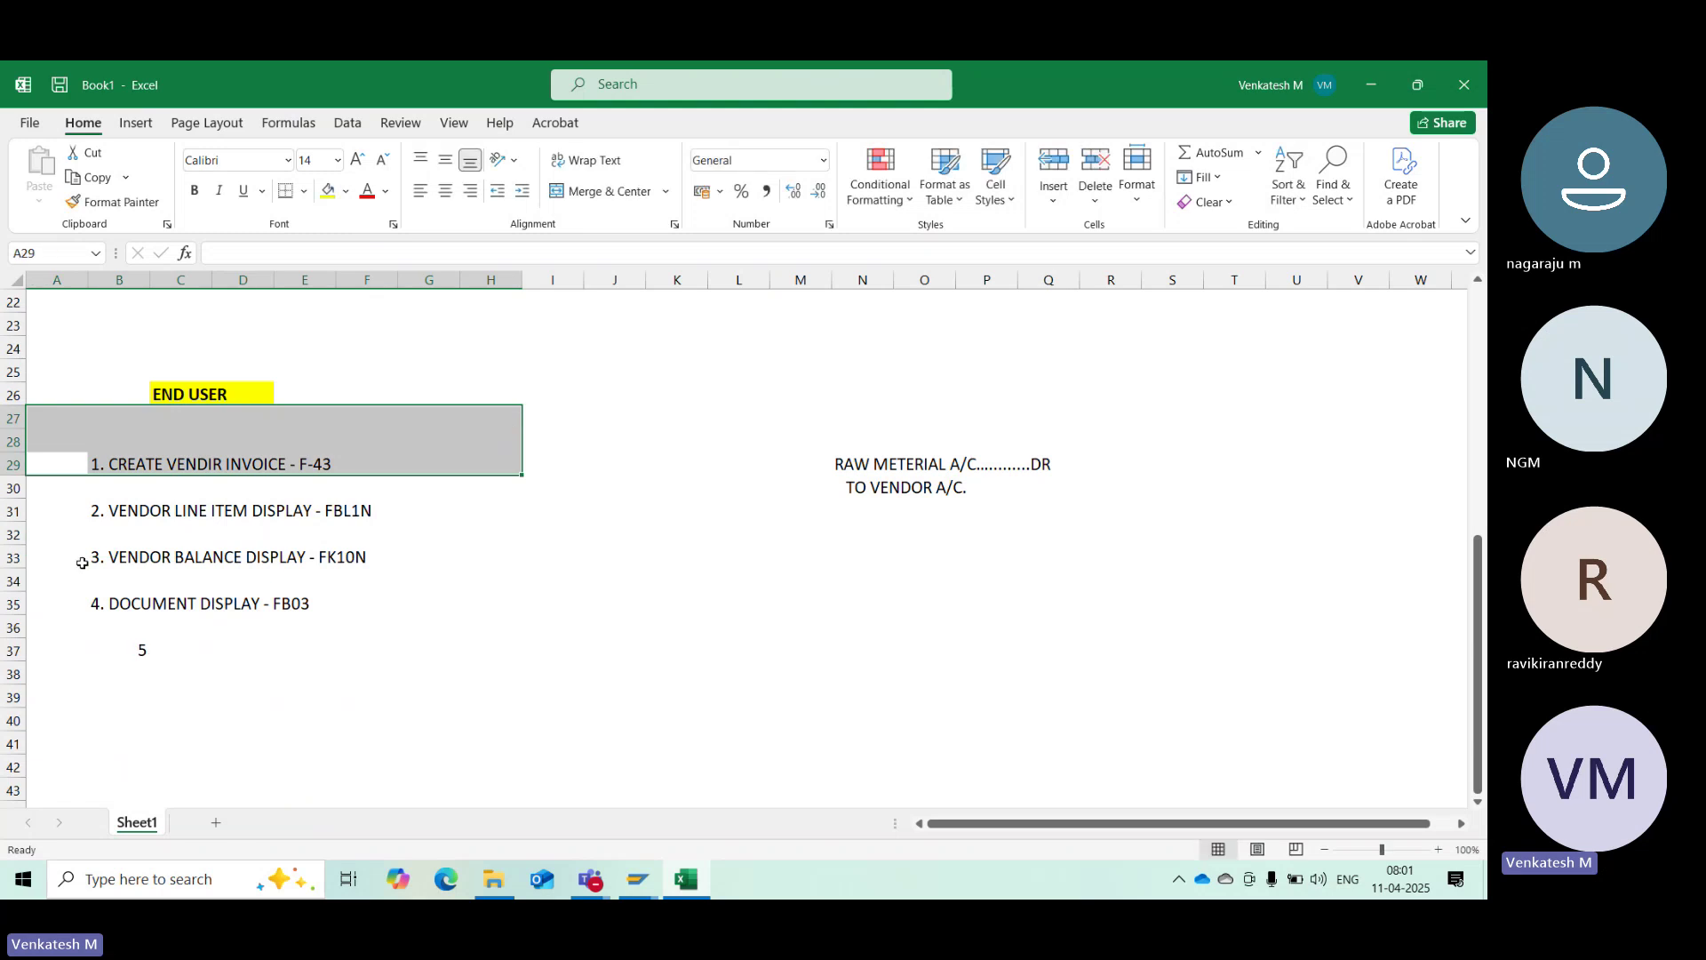
left_click_drag(94, 513, 172, 593)
left_click(140, 651)
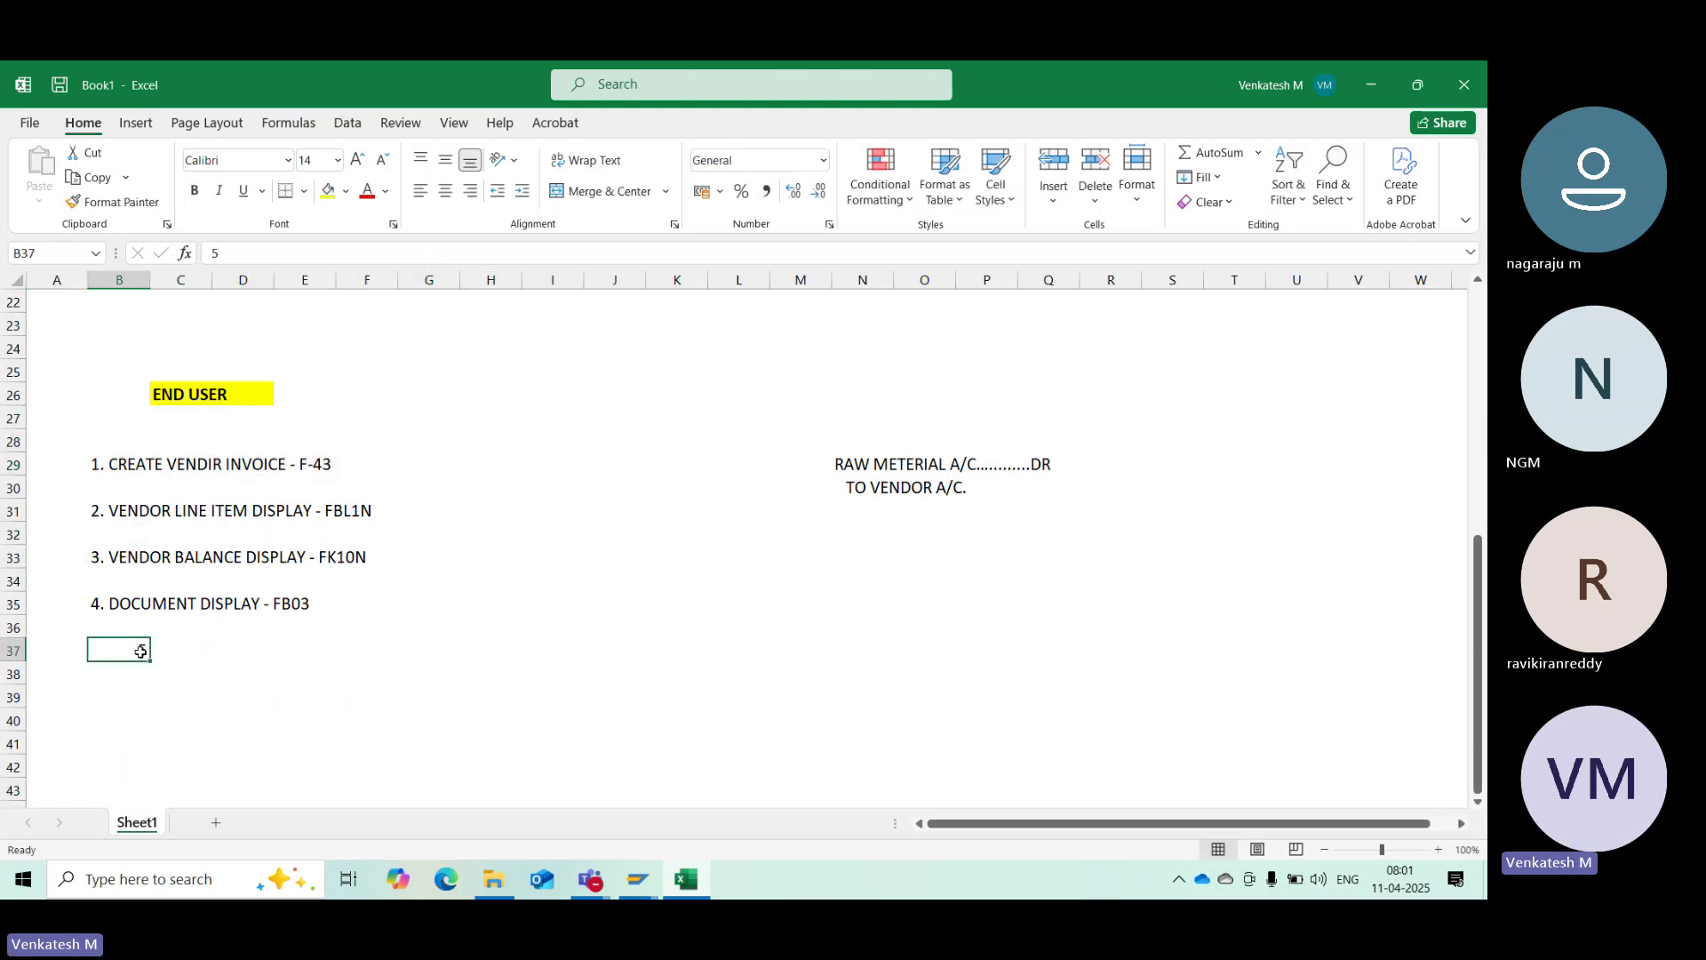
type("5")
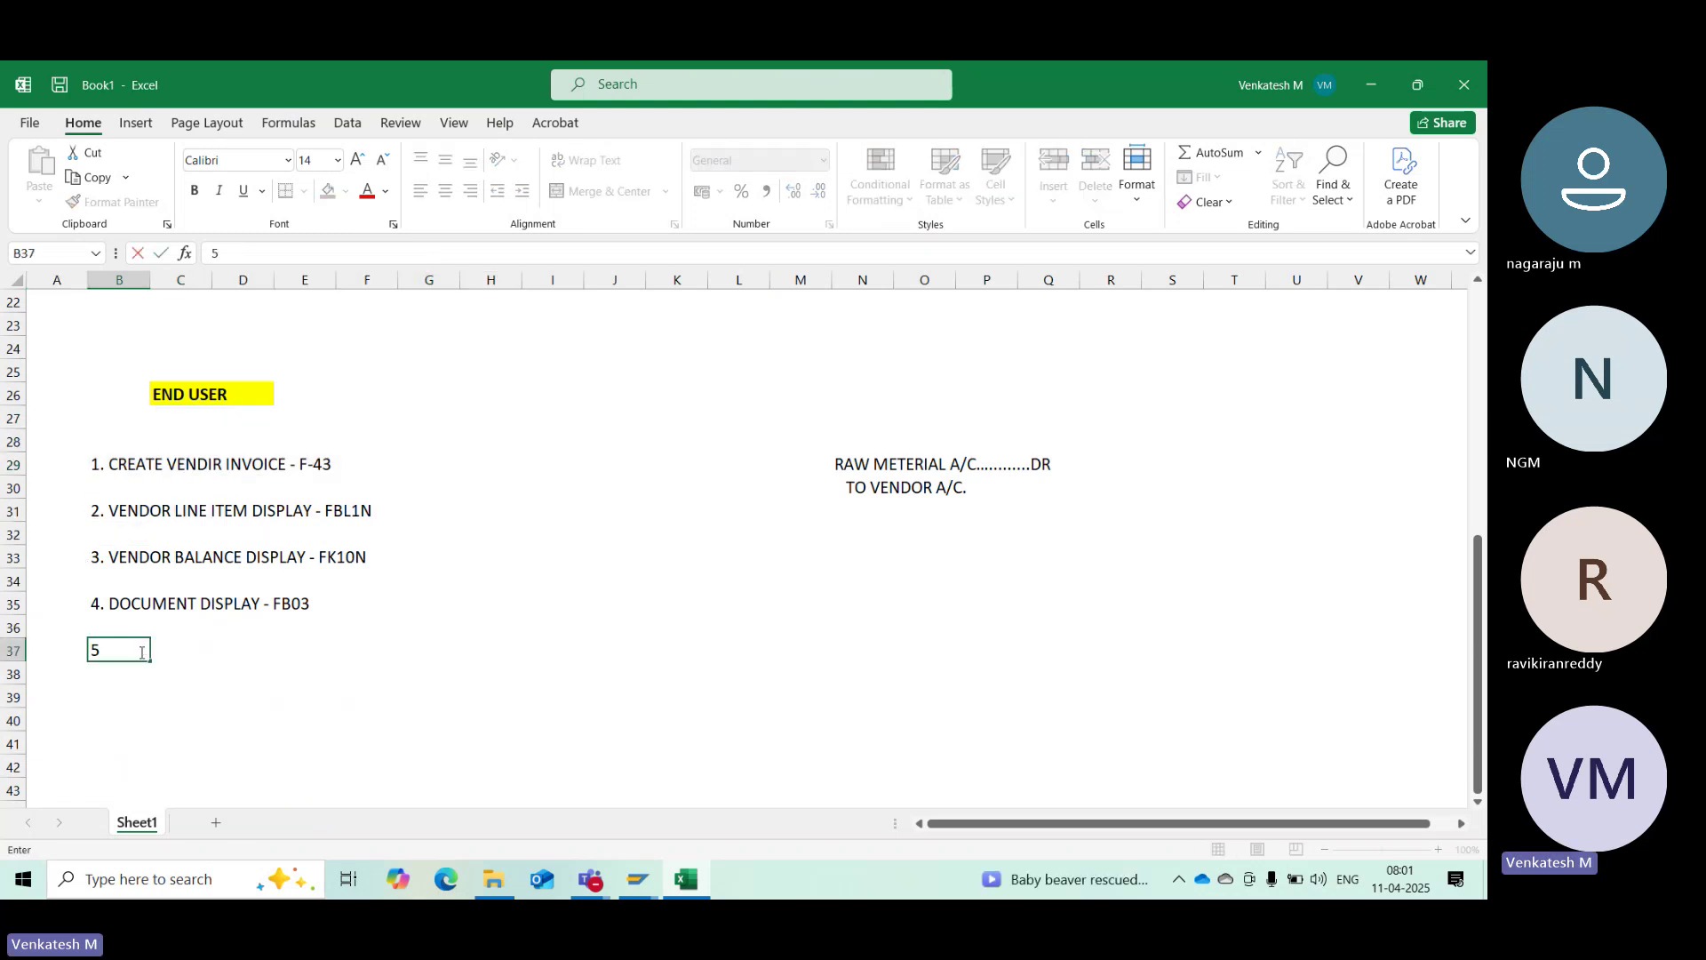
type(".")
type(" VEN")
key("BackSpace")
type("NDOR P")
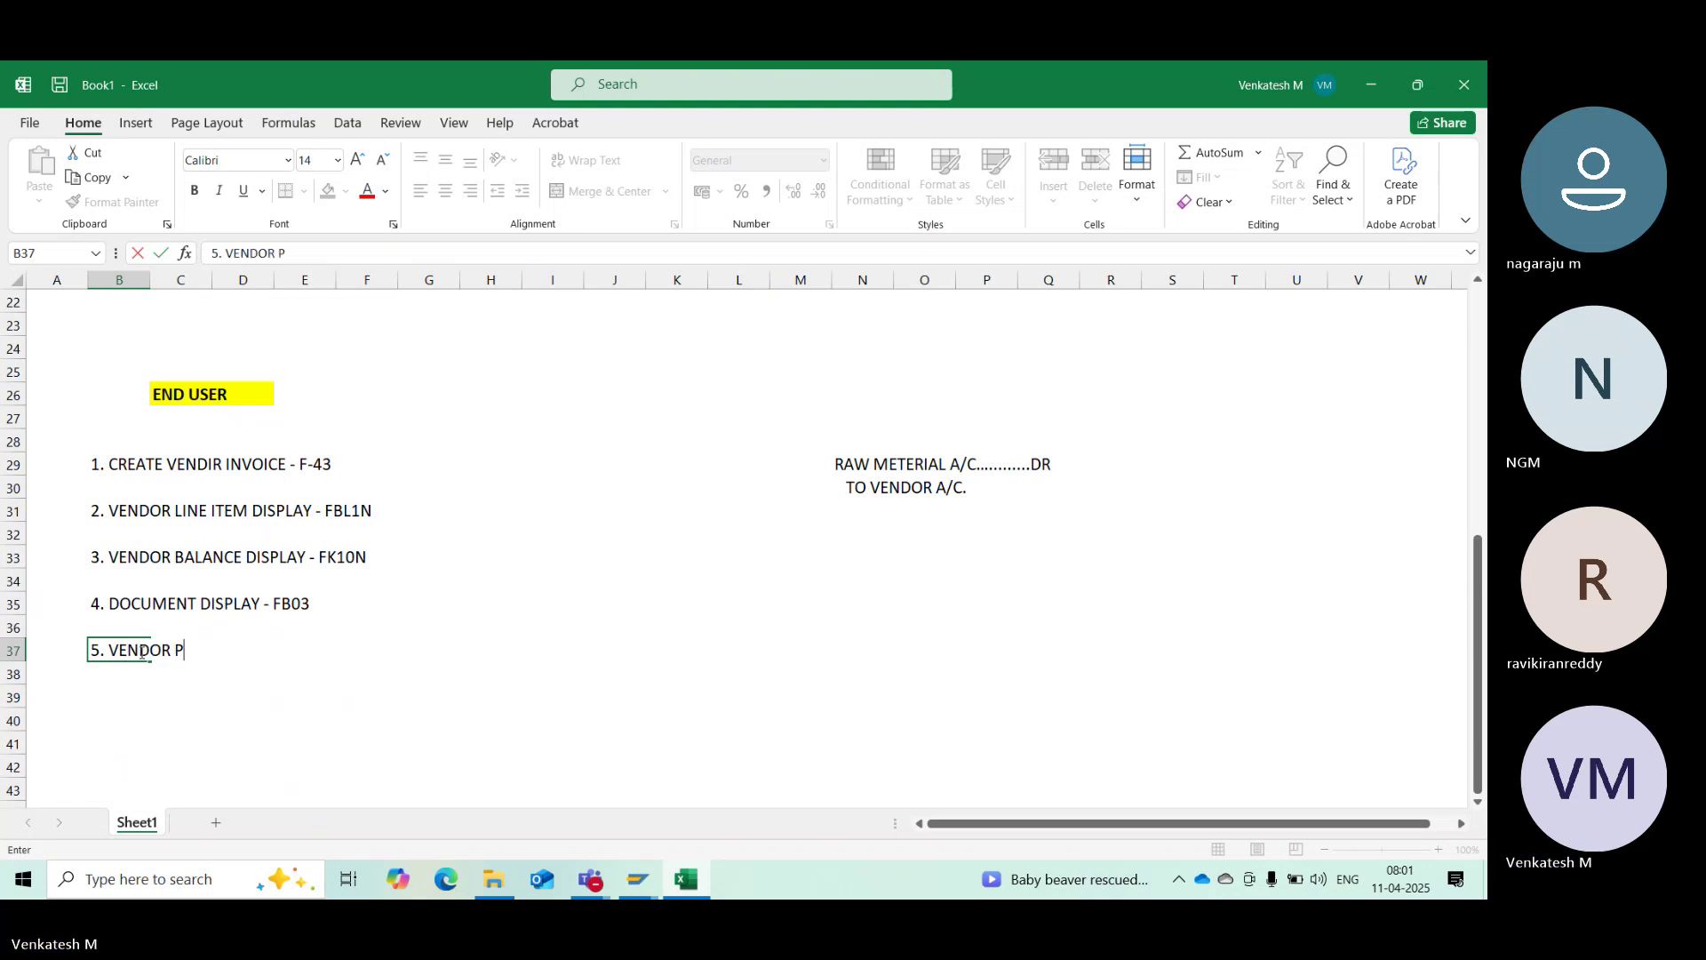
type("AYMENT - F-53")
key("Return")
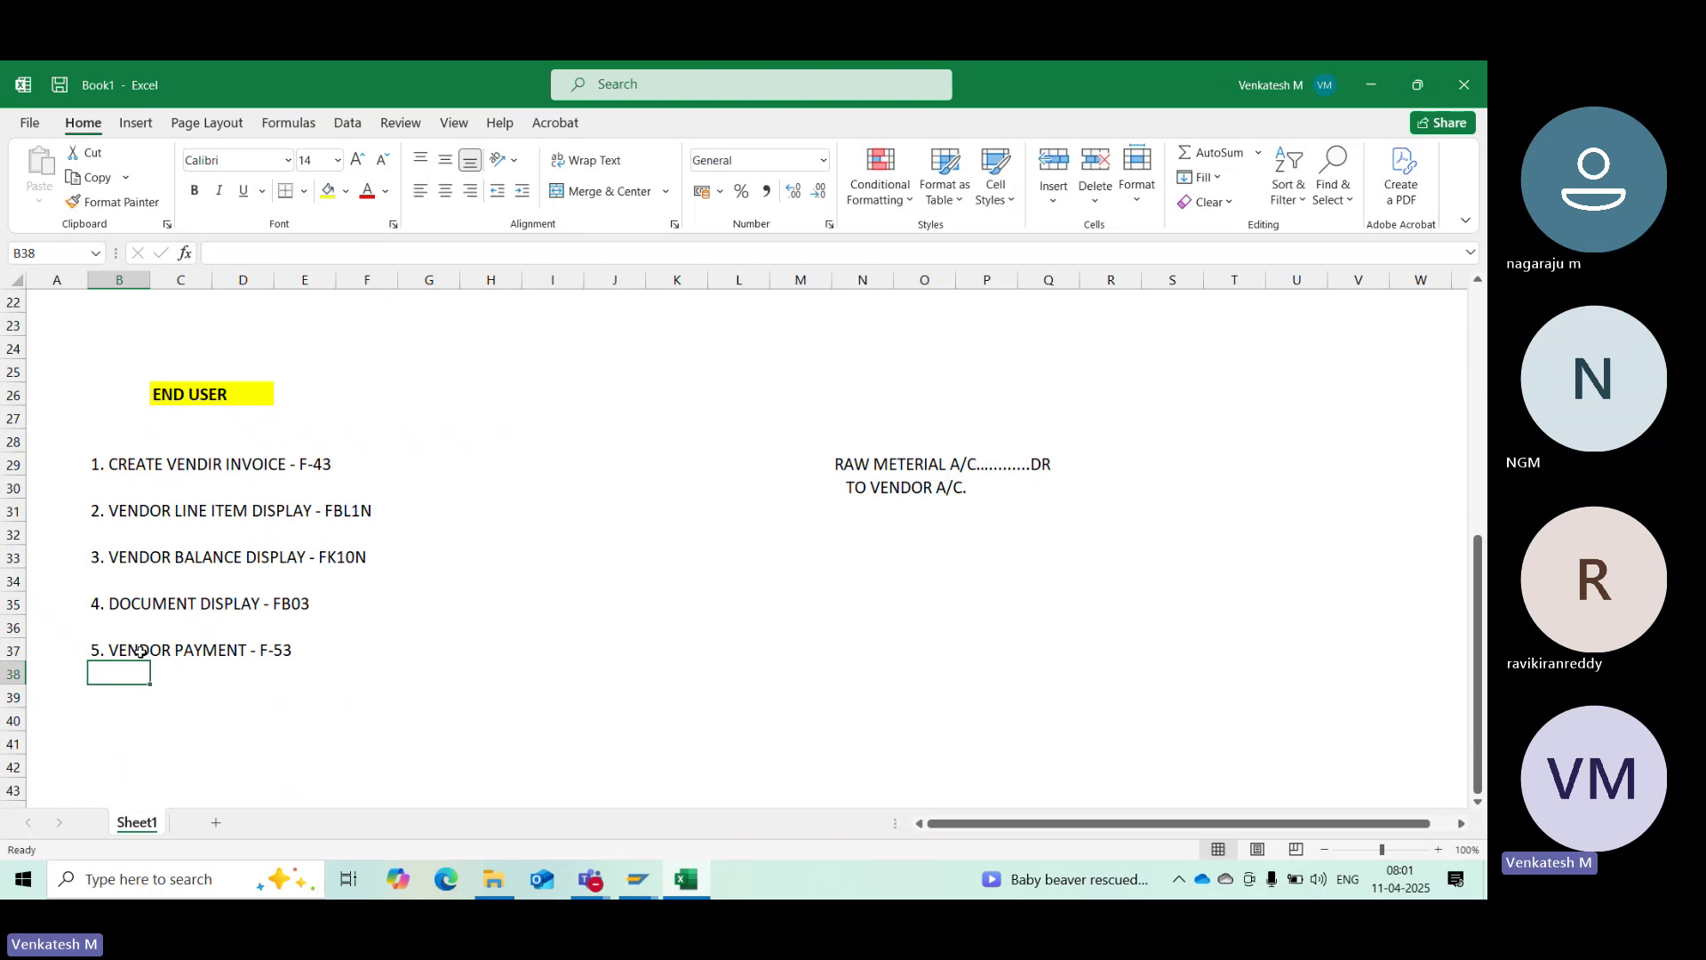
Return to the SAP document display session and open Post Outgoing Payments with /NF-53
mouse_move(638, 879)
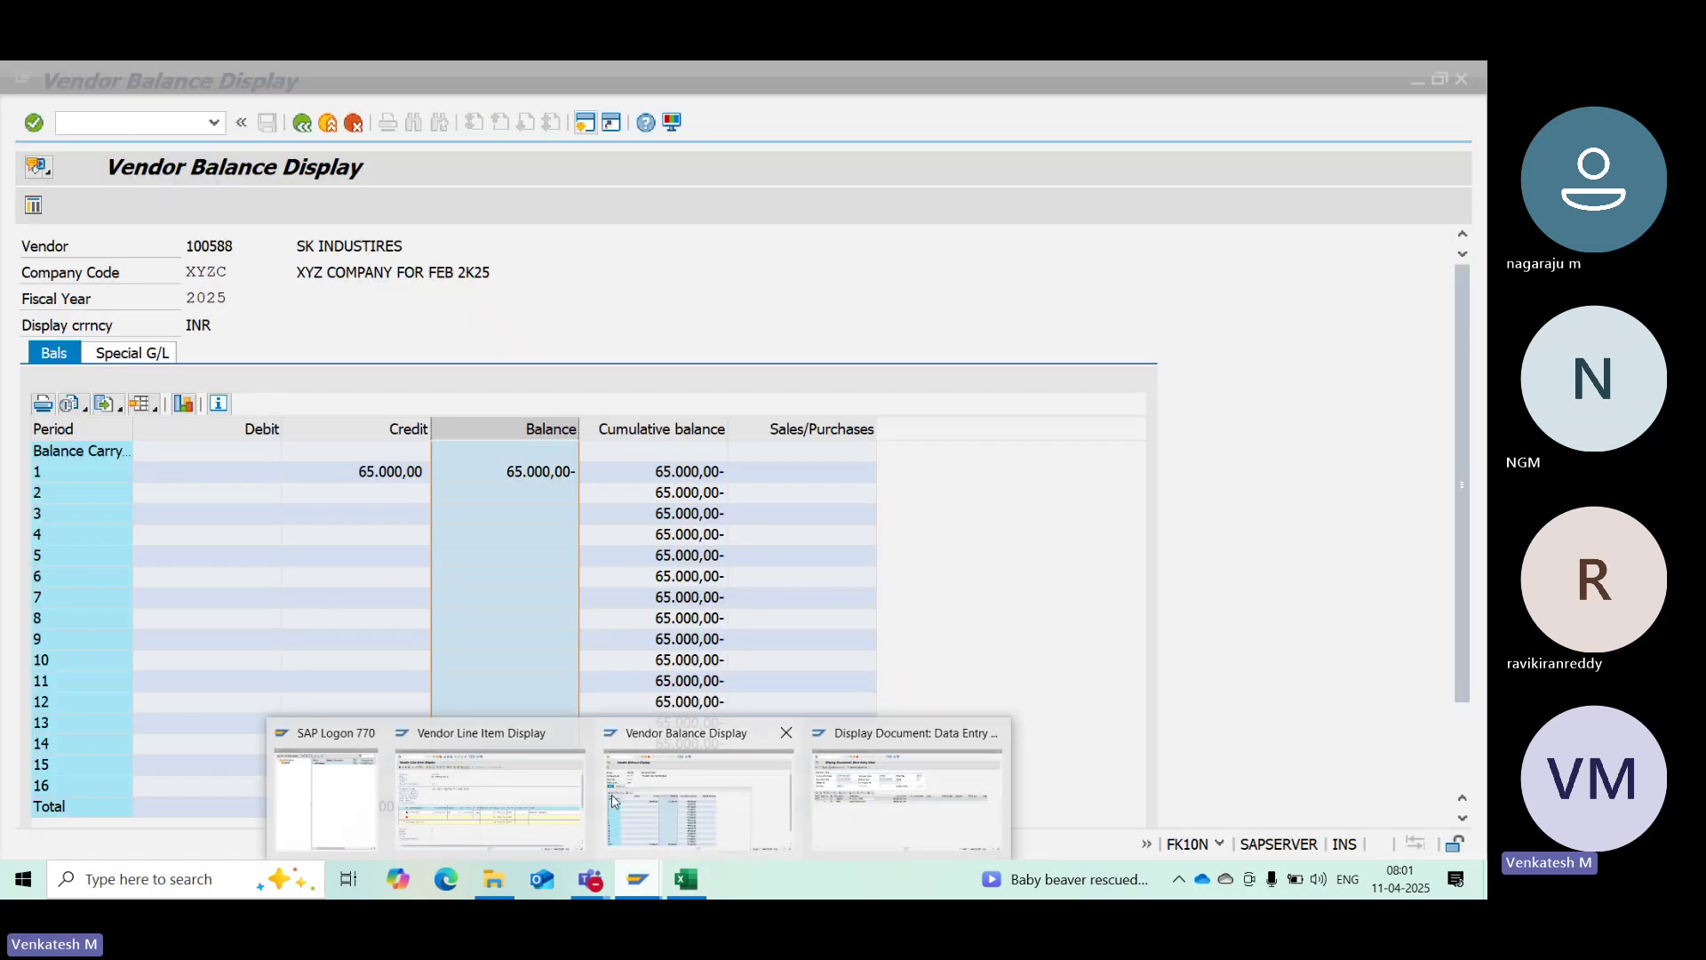
left_click(911, 773)
left_click(124, 126)
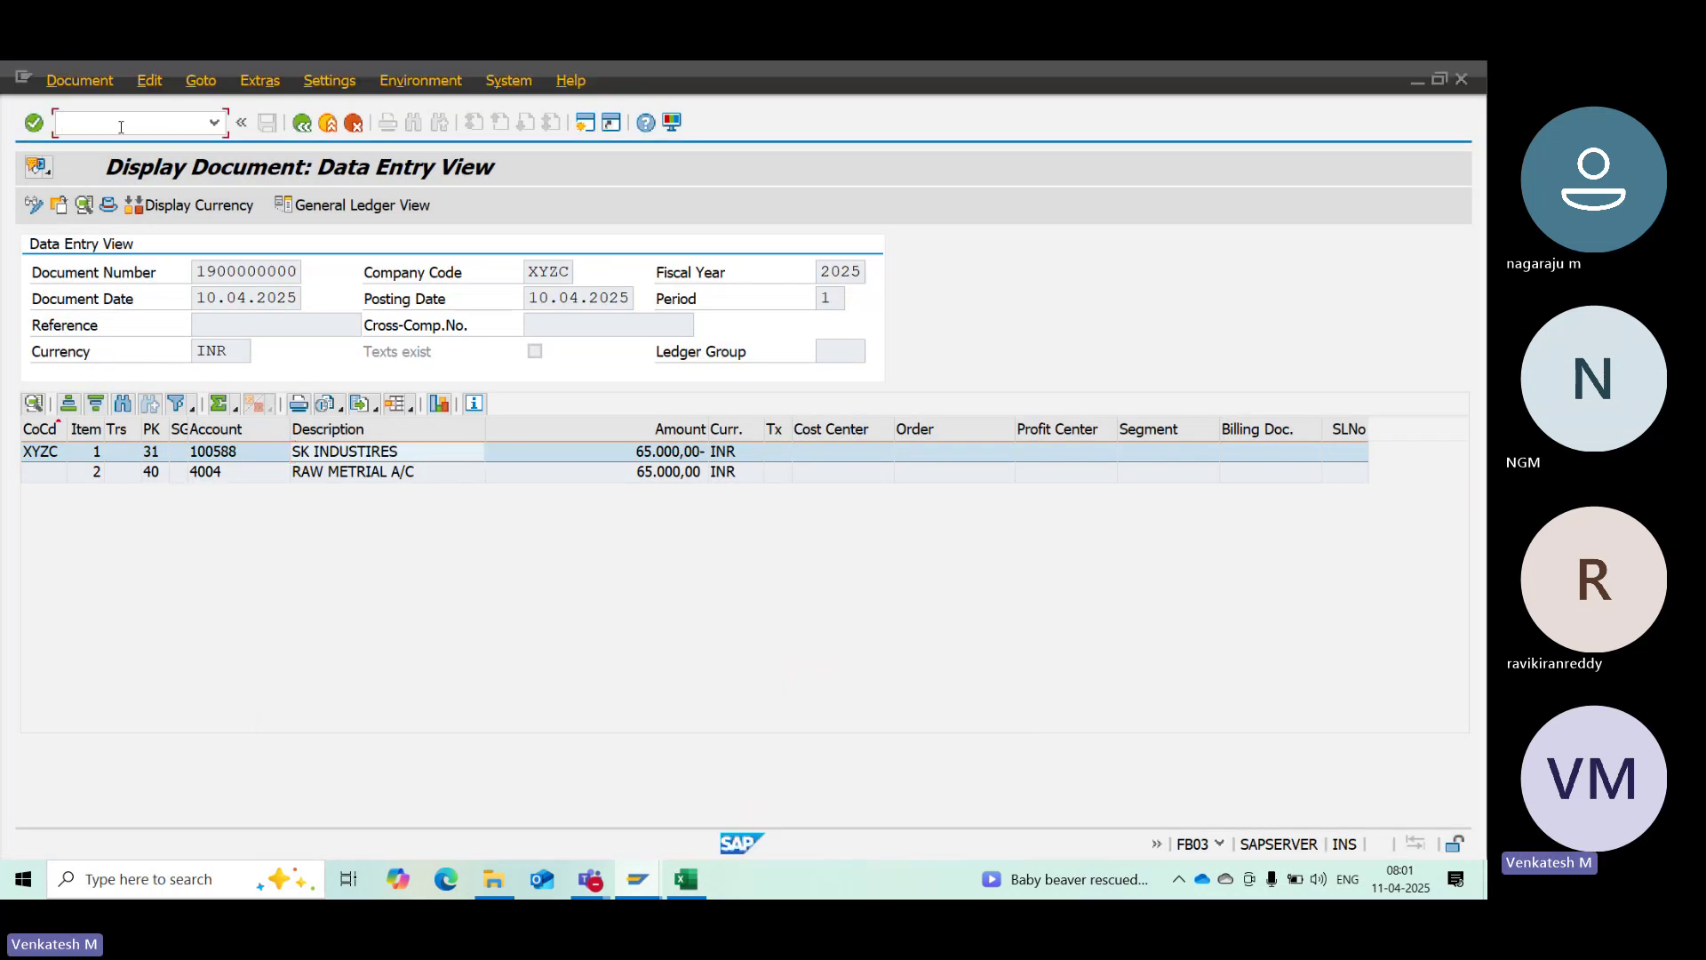
type("/NF-53")
key("Return")
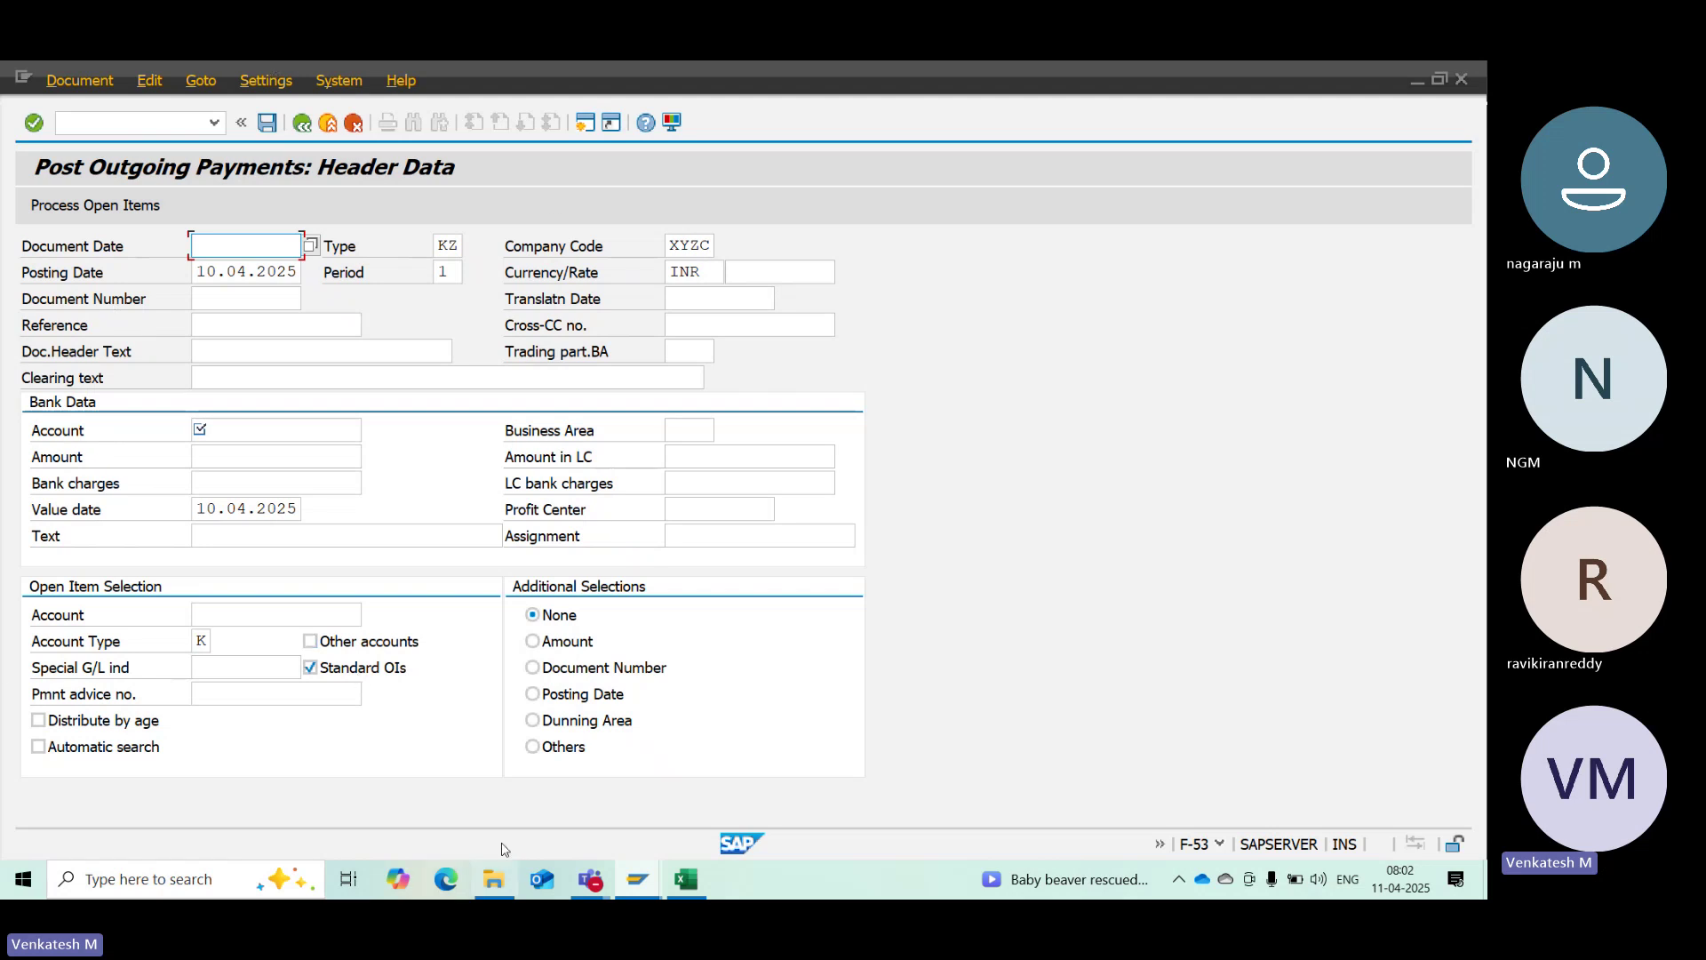
Check the open invoice in the Vendor Line Item Display session, and return to the Post Outgoing Payments header
left_click(632, 888)
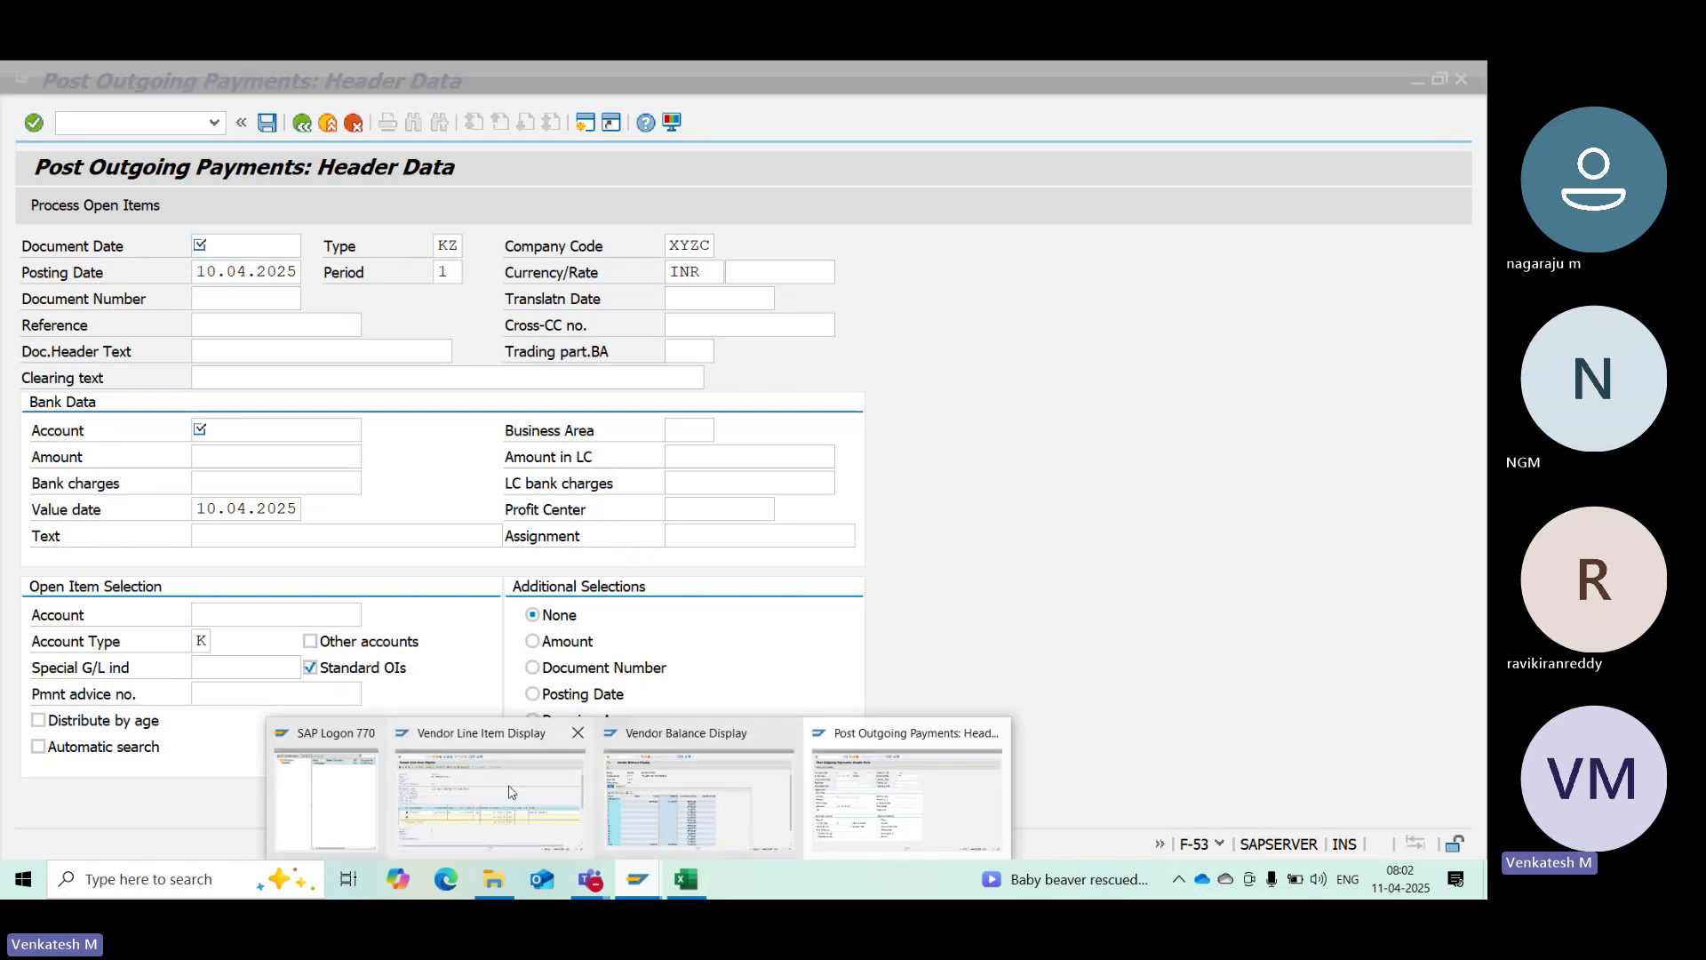
left_click(510, 789)
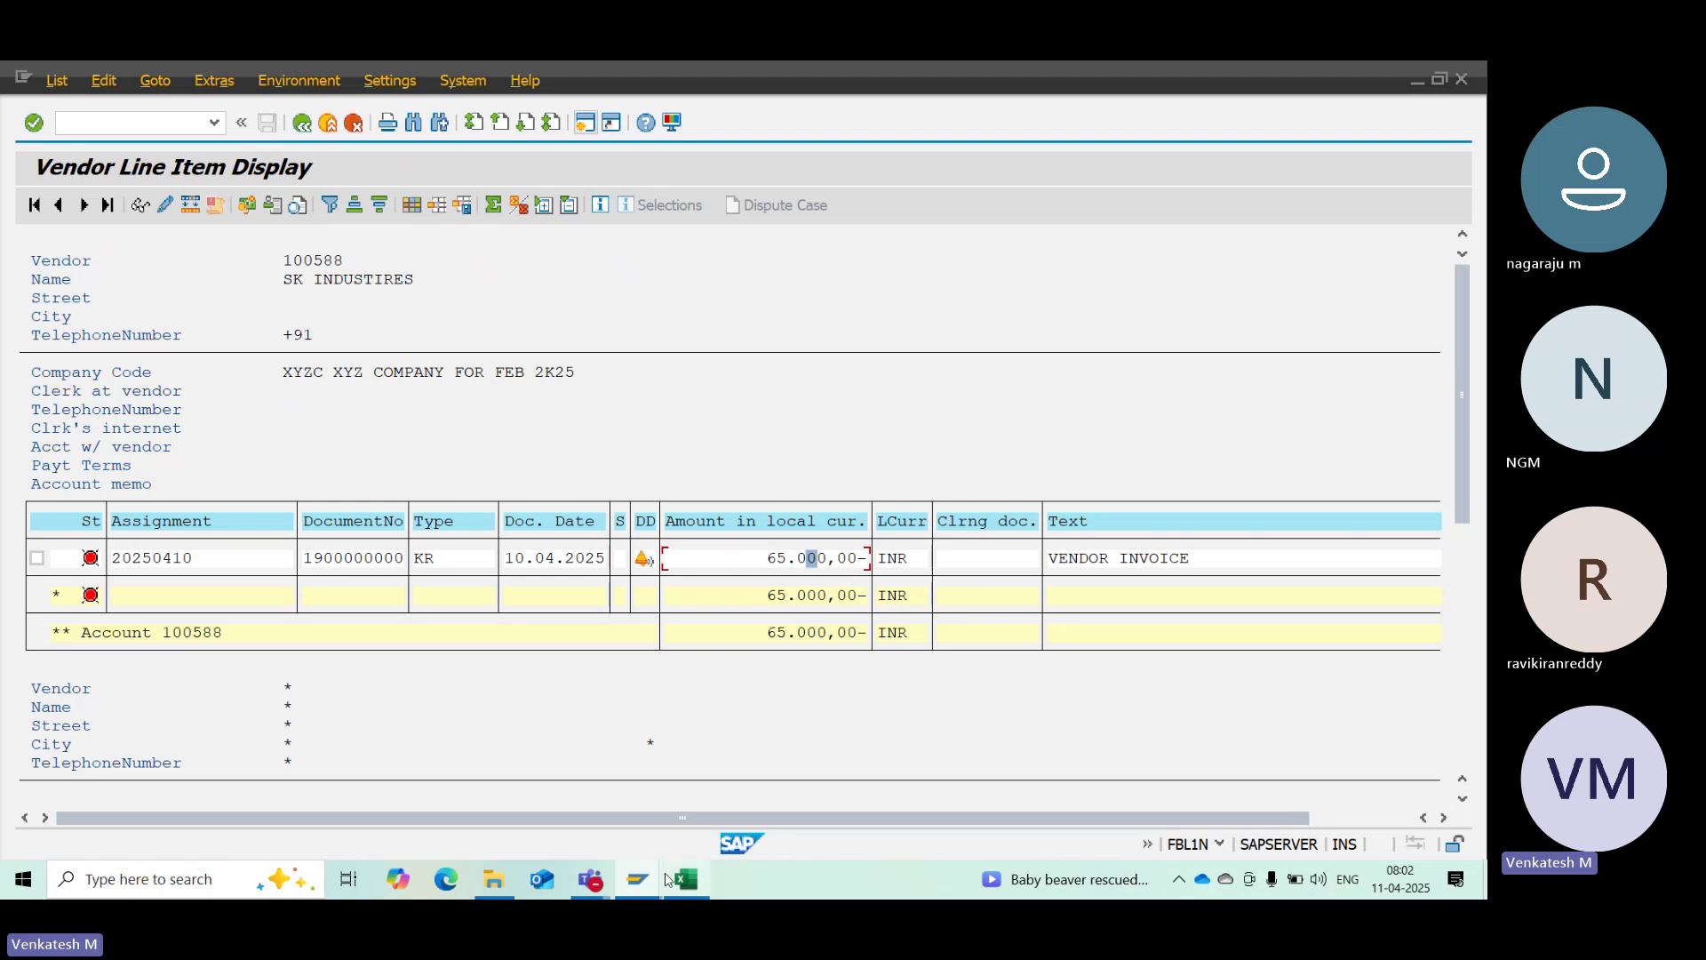
left_click(637, 880)
left_click(847, 816)
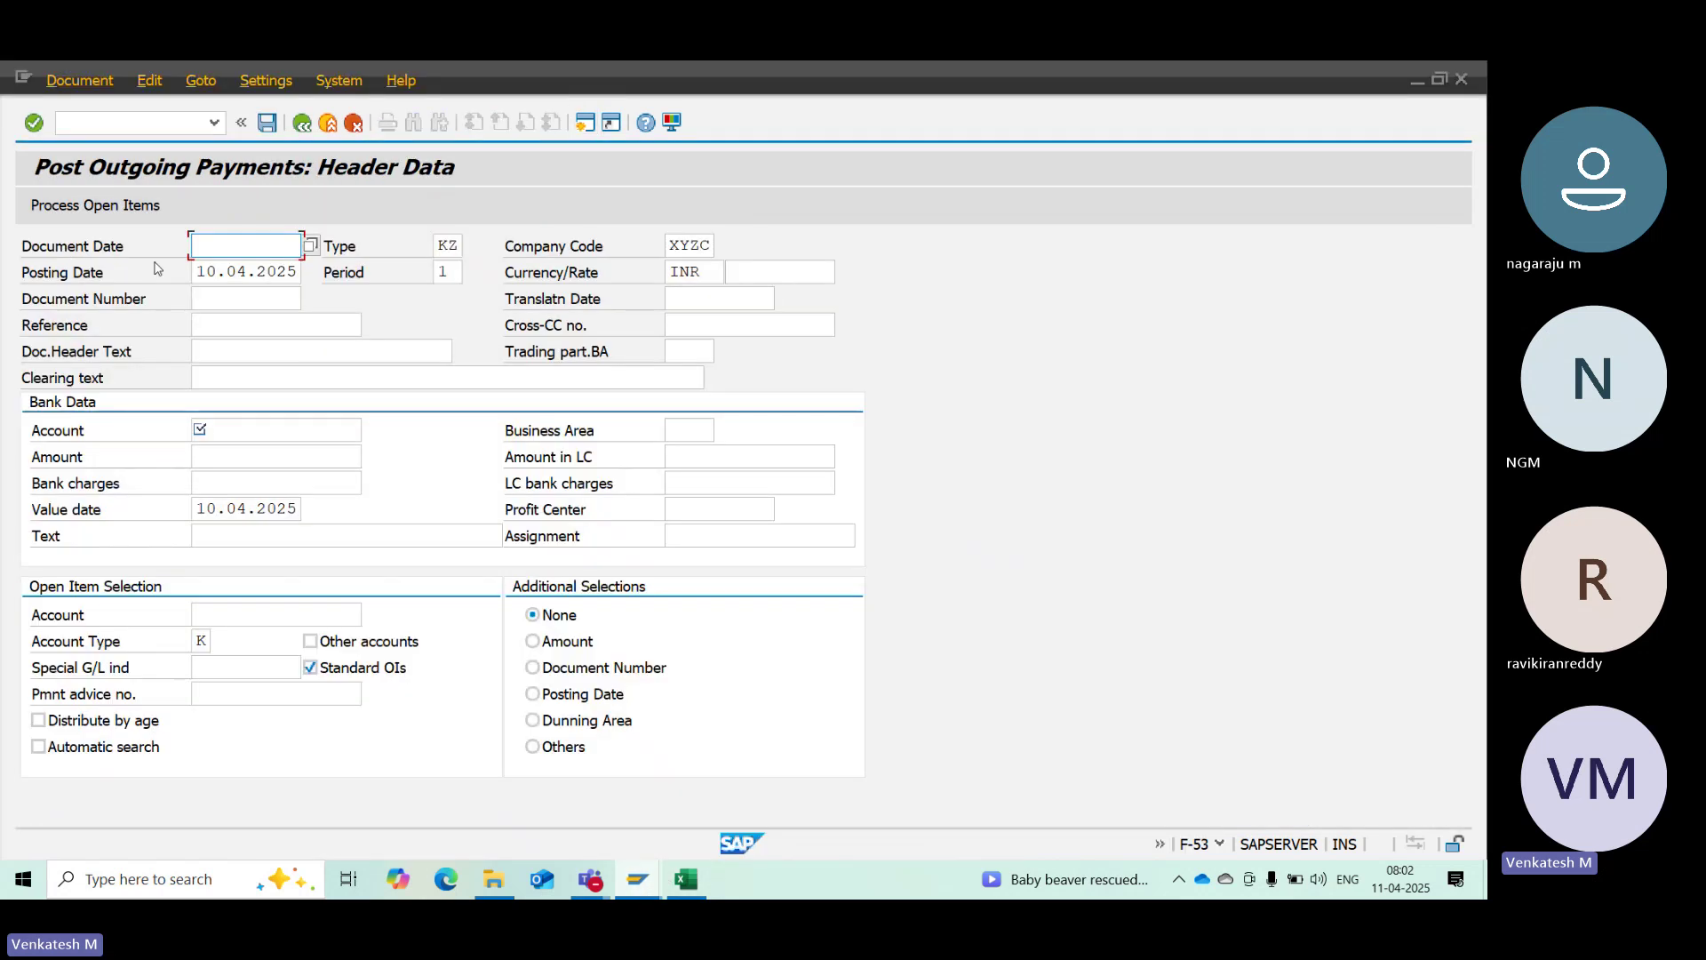
Set the document date to 10.04.2025 and check the prefilled posting date, document type, period, company code and currency
key("F4")
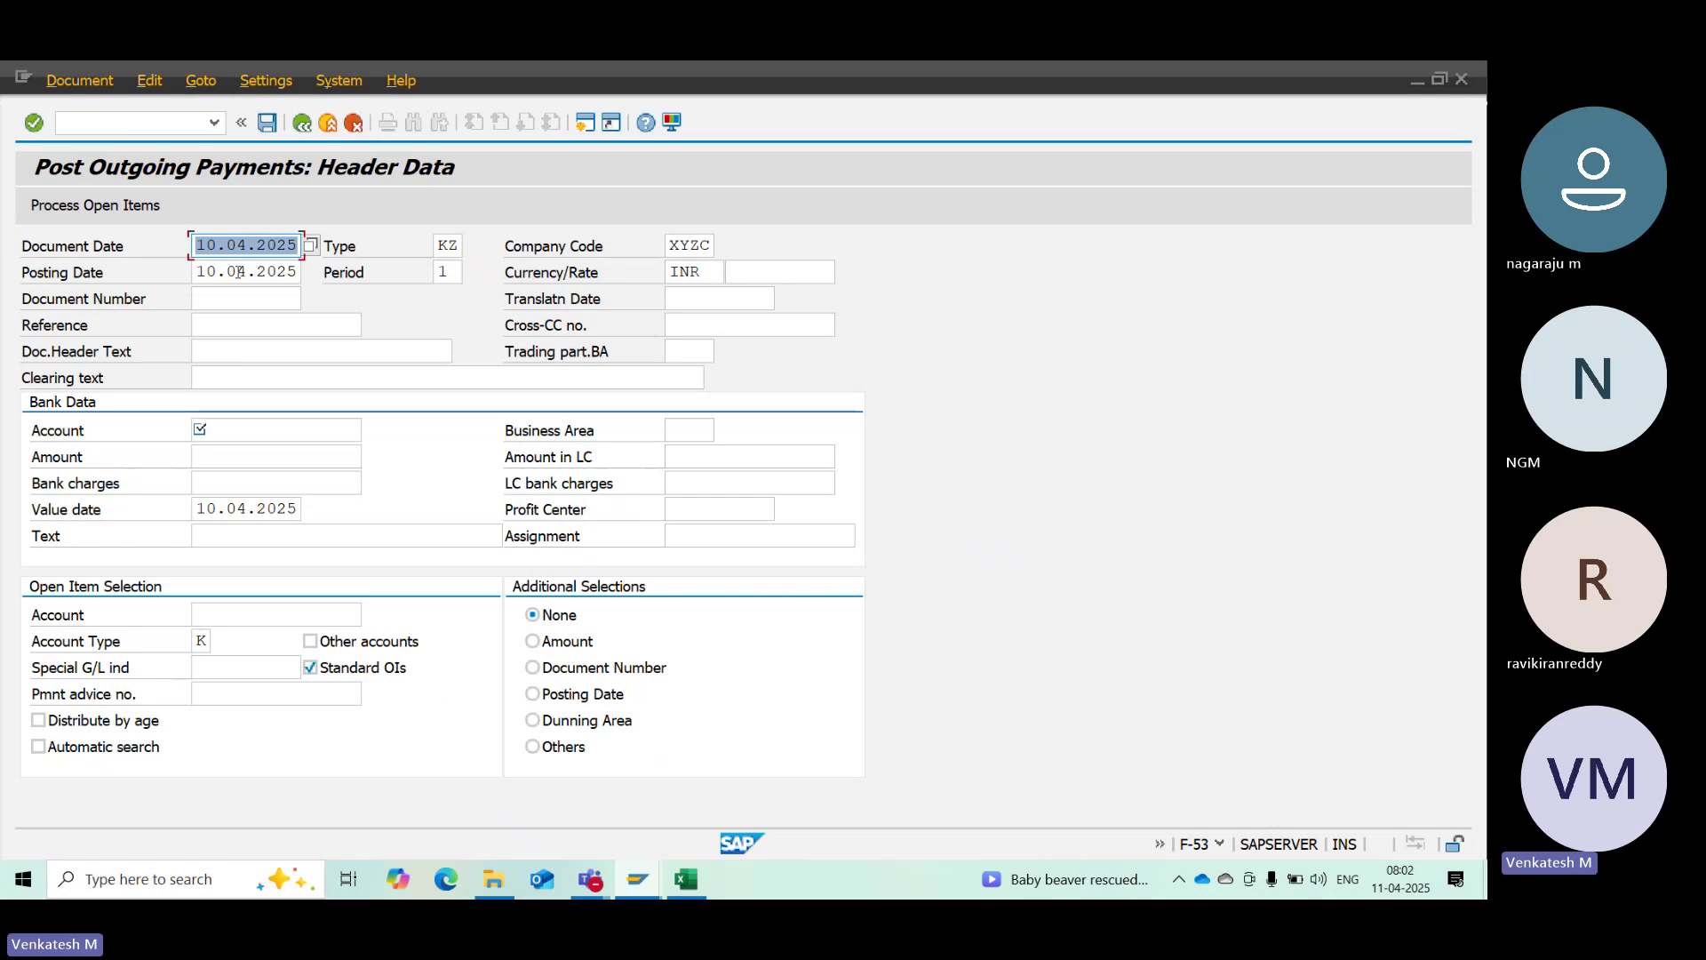
left_click(235, 273)
left_click(366, 253)
left_click(449, 245)
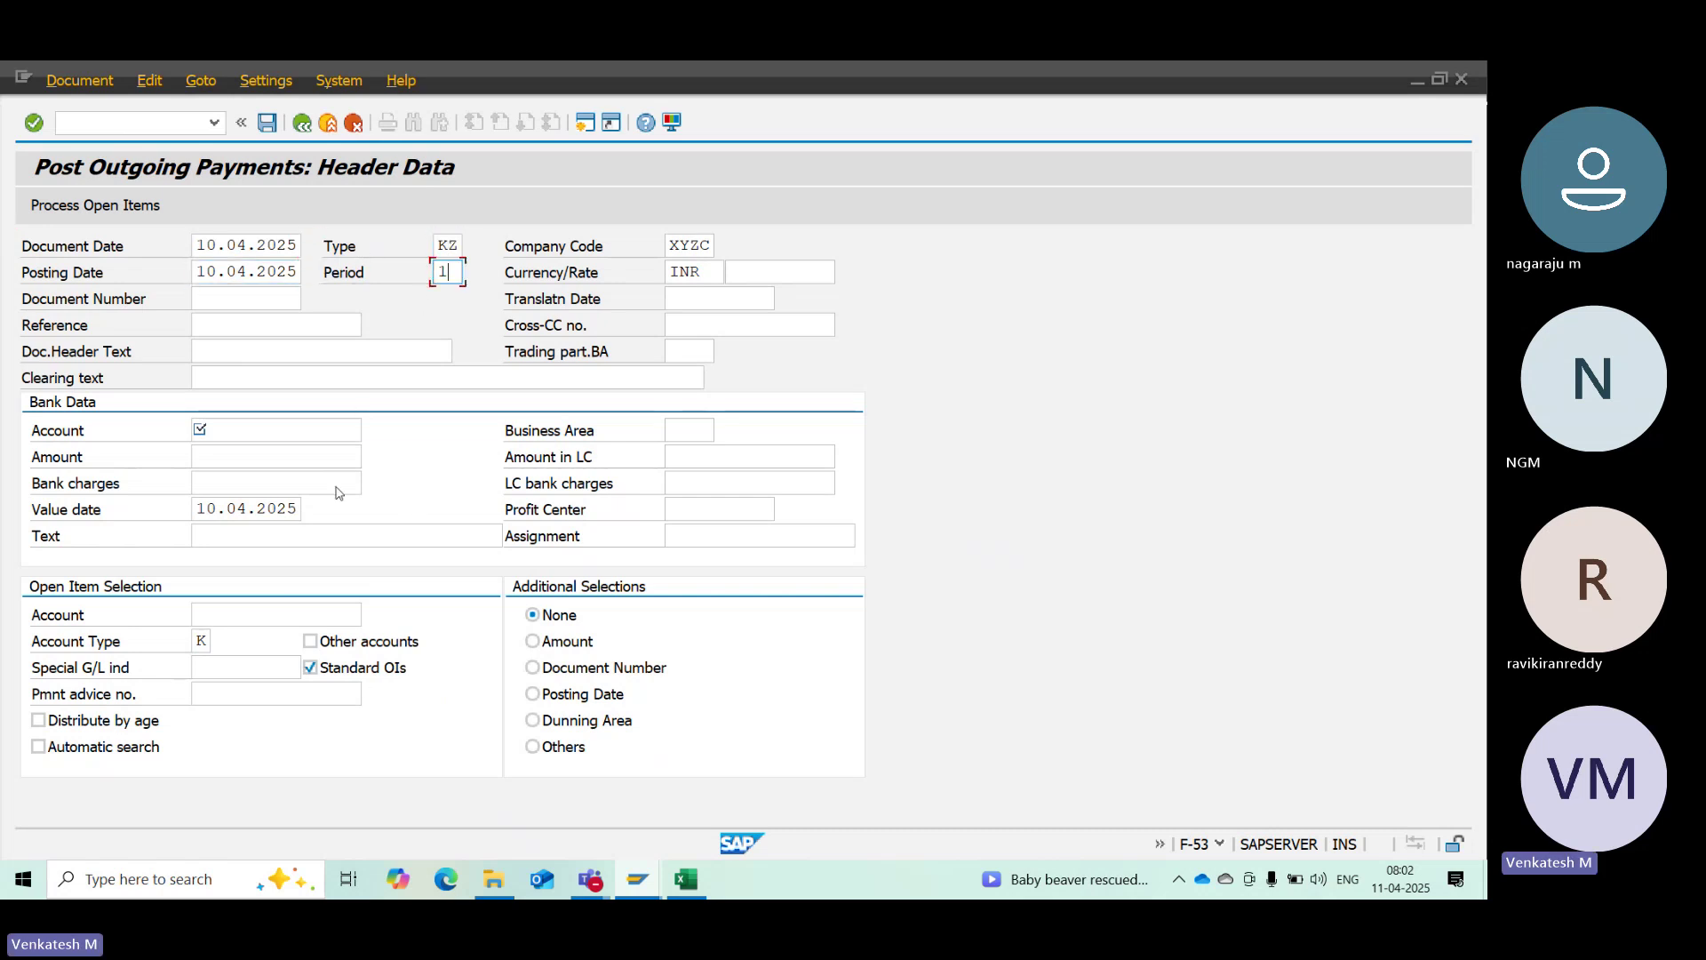
left_click(673, 245)
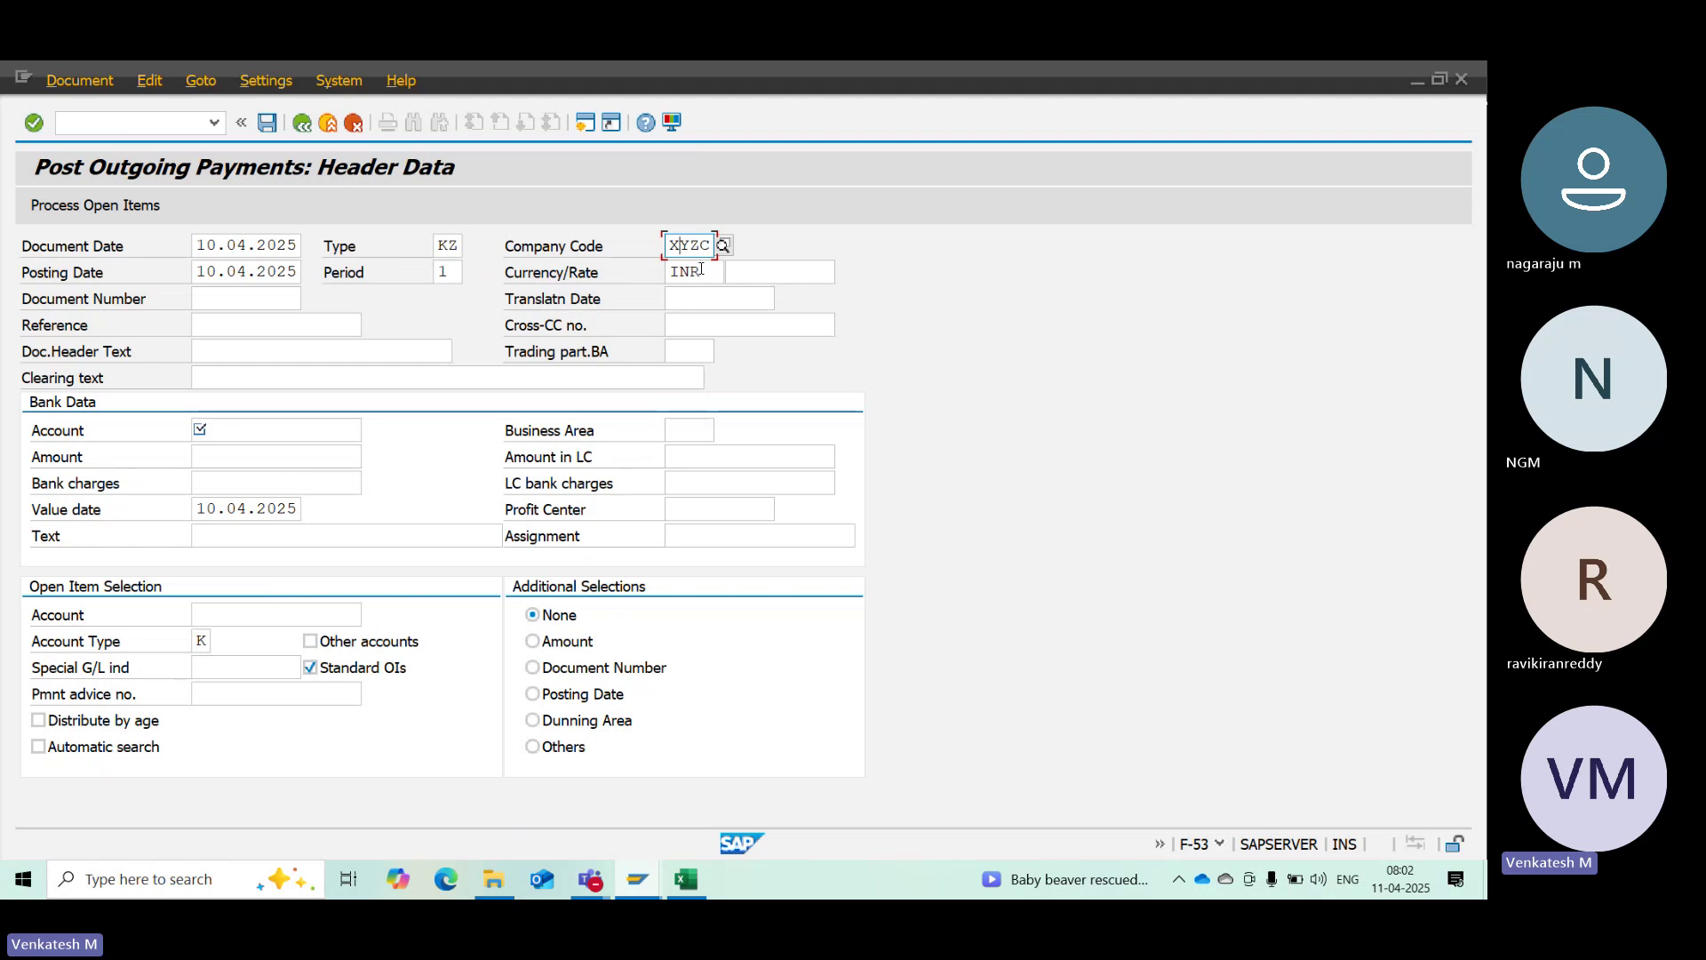
left_click(691, 272)
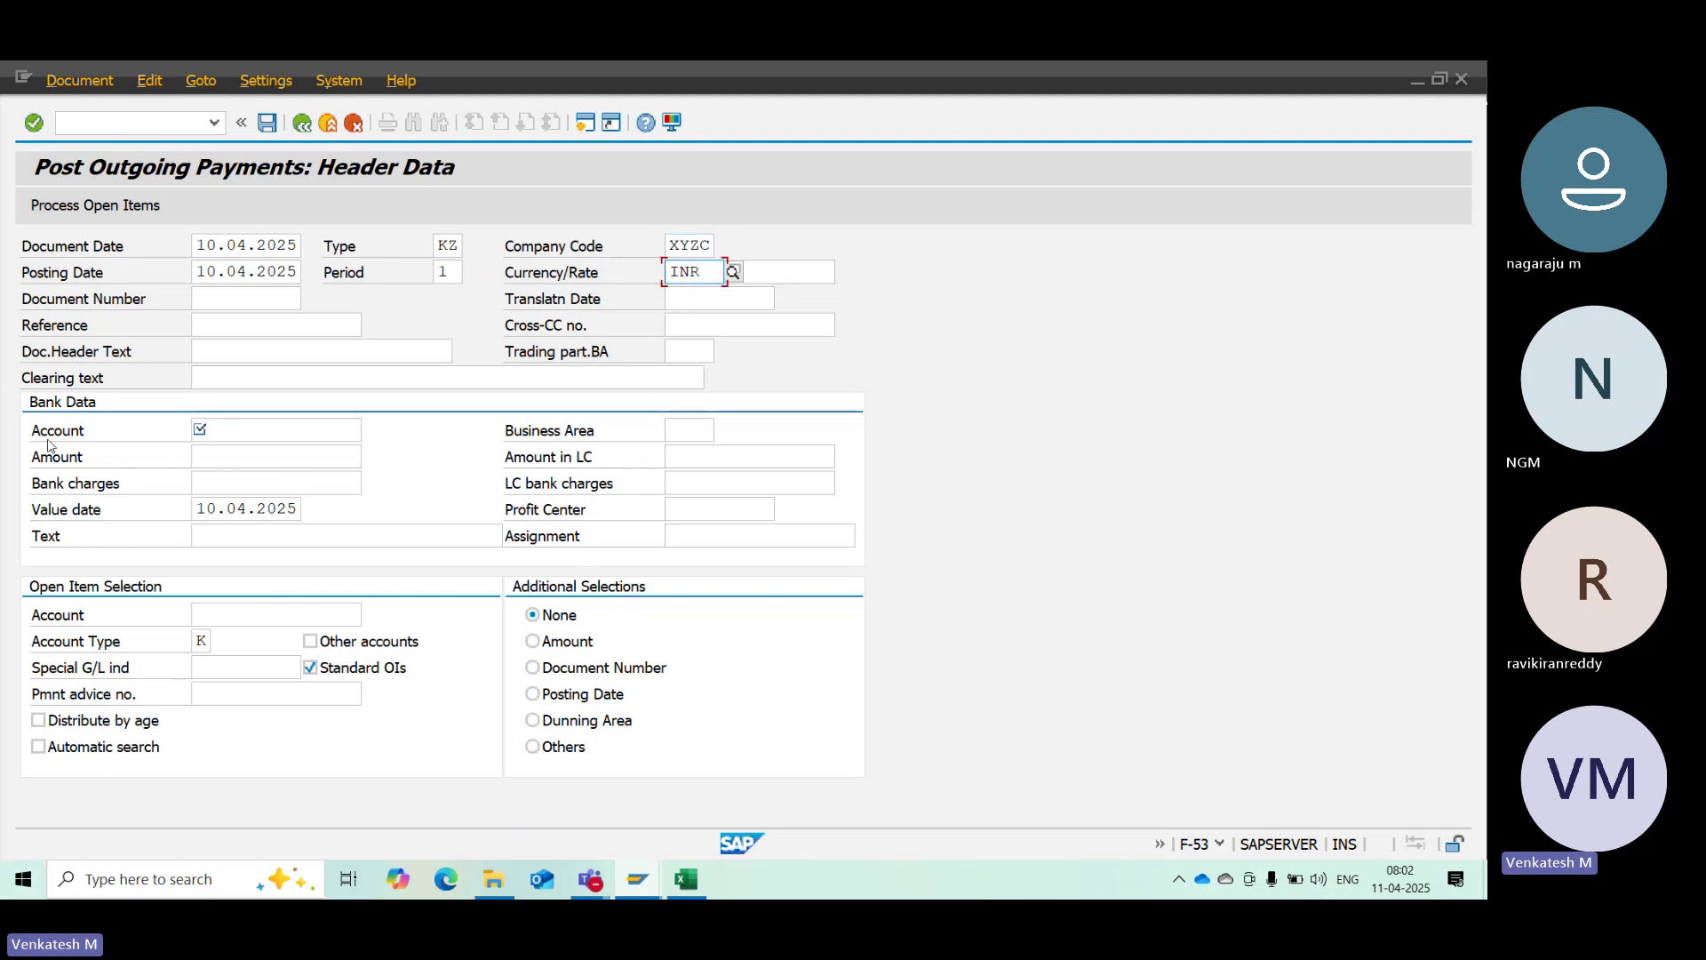
In the bank data, enter account 2000 and an amount of 65000
left_click(198, 430)
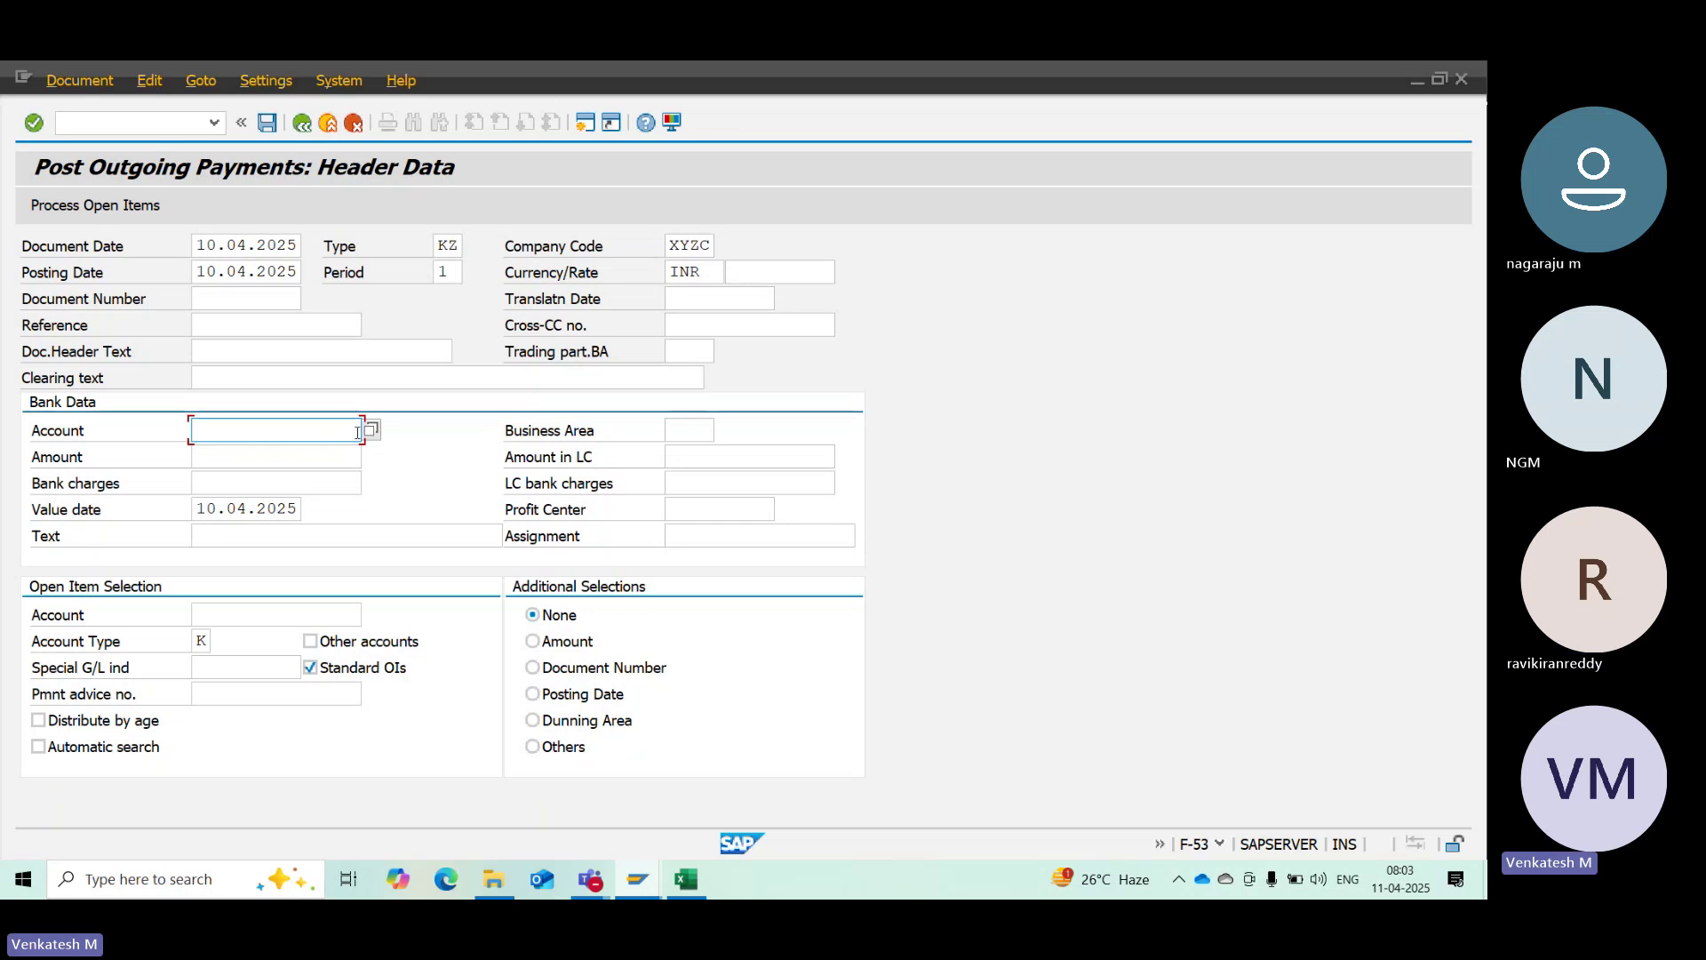
type("2")
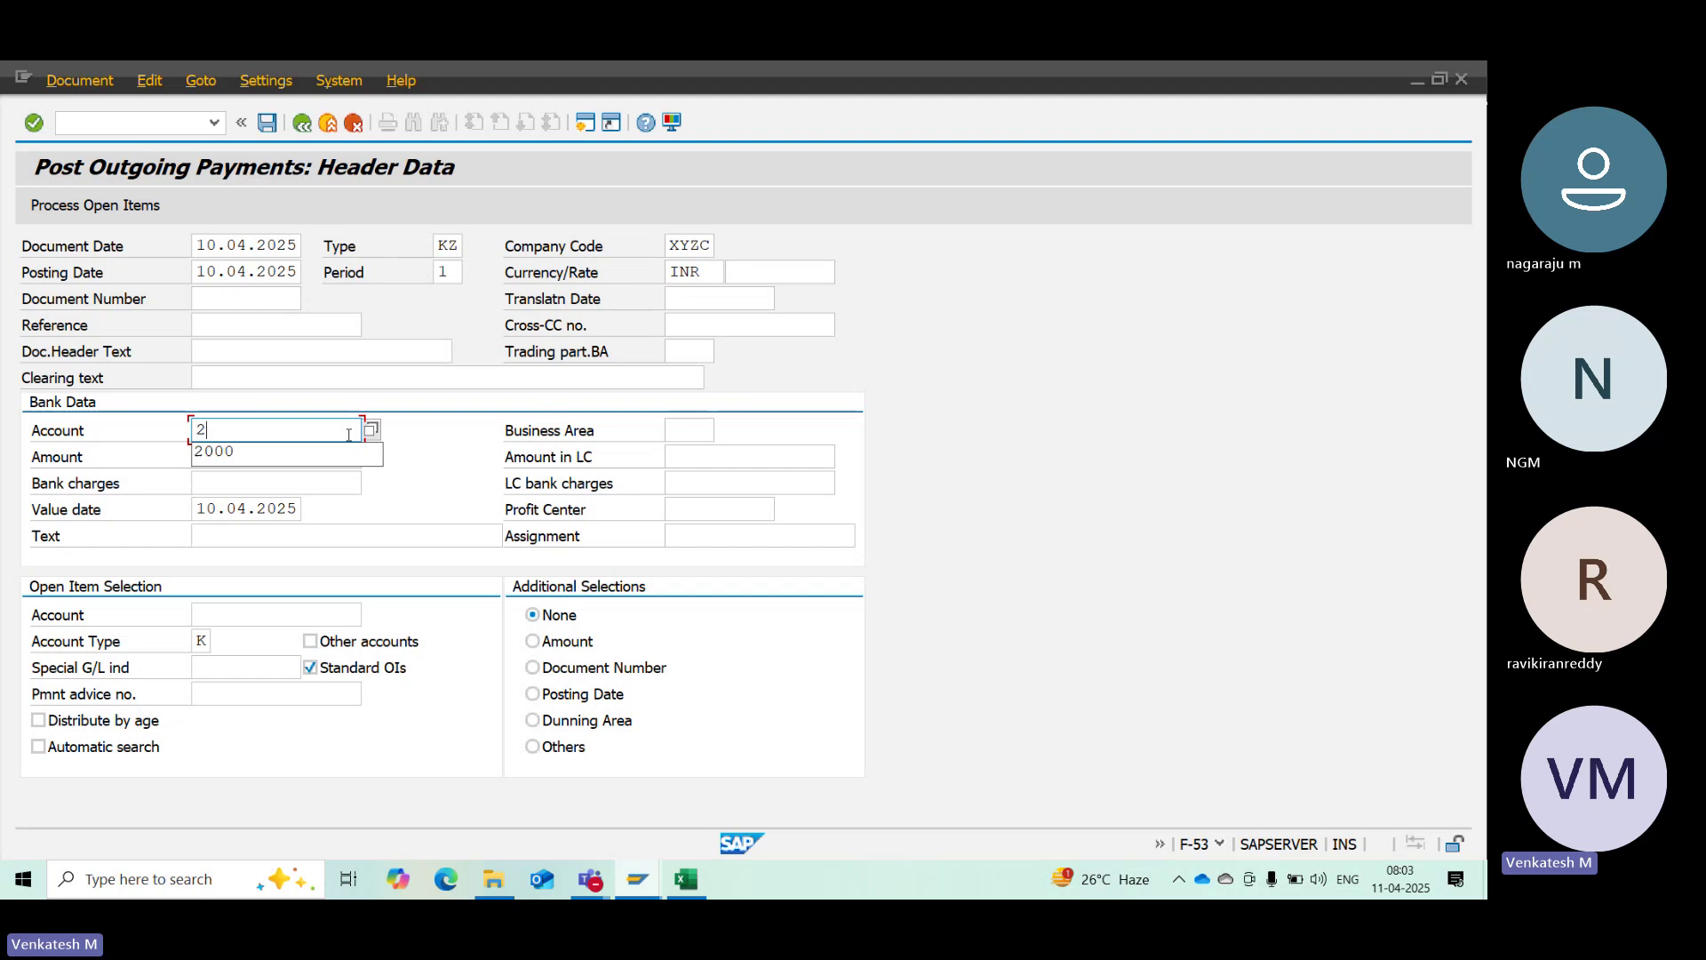
type("000")
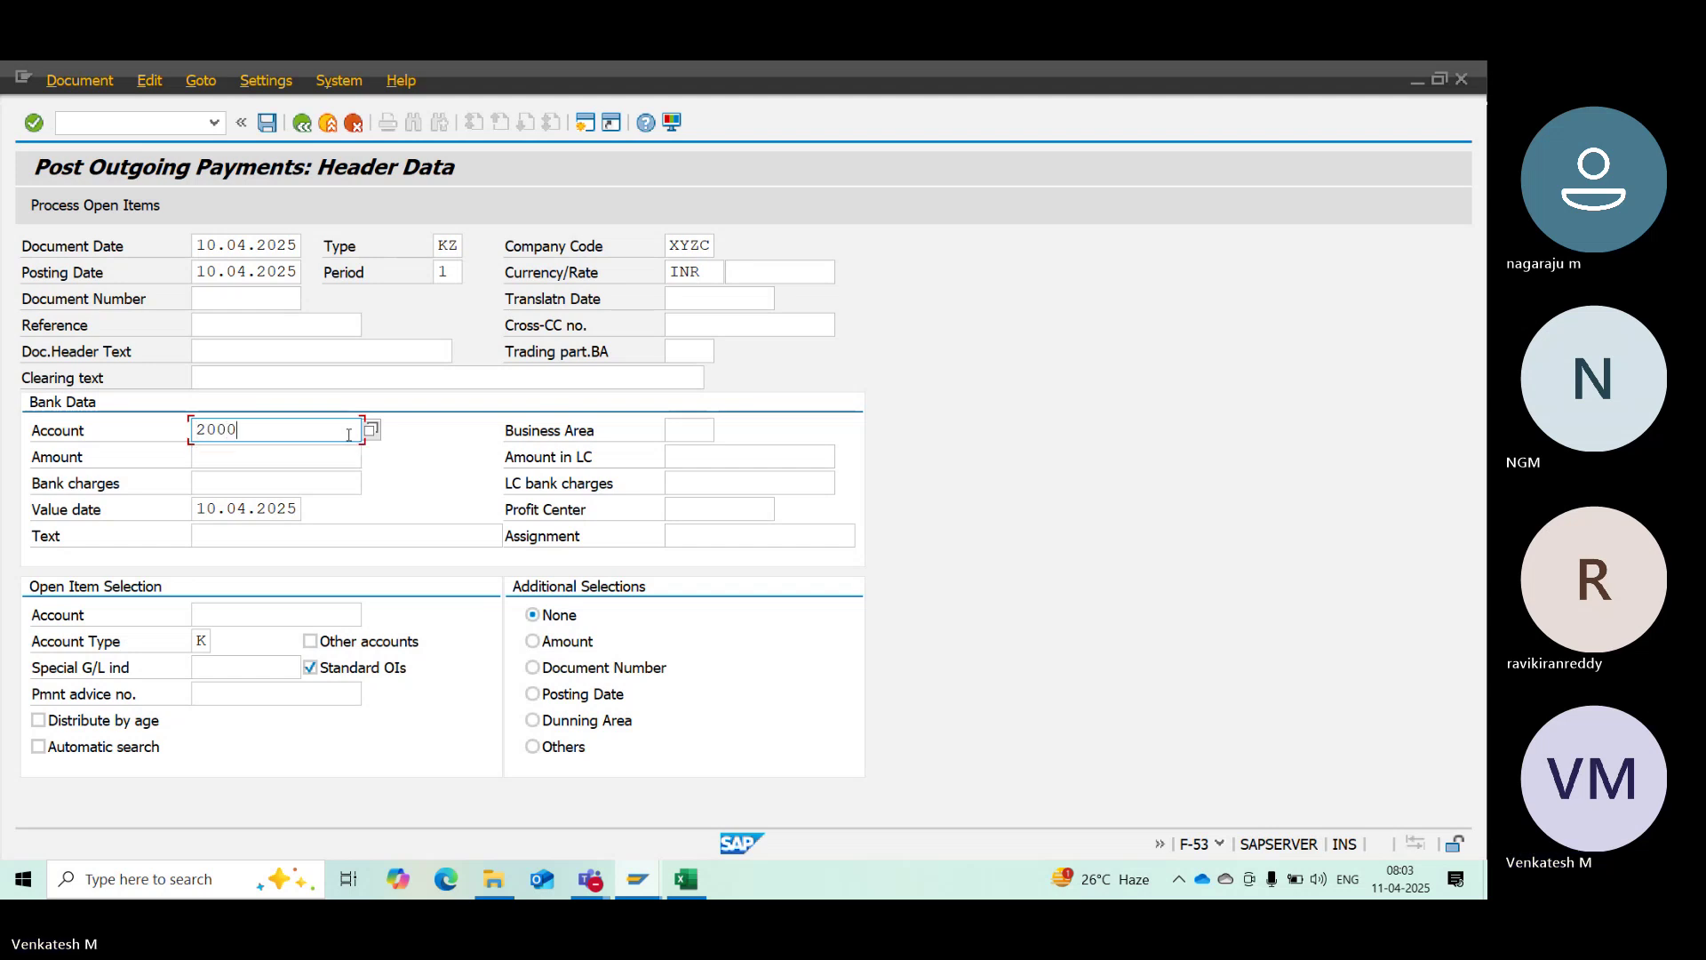
left_click(281, 457)
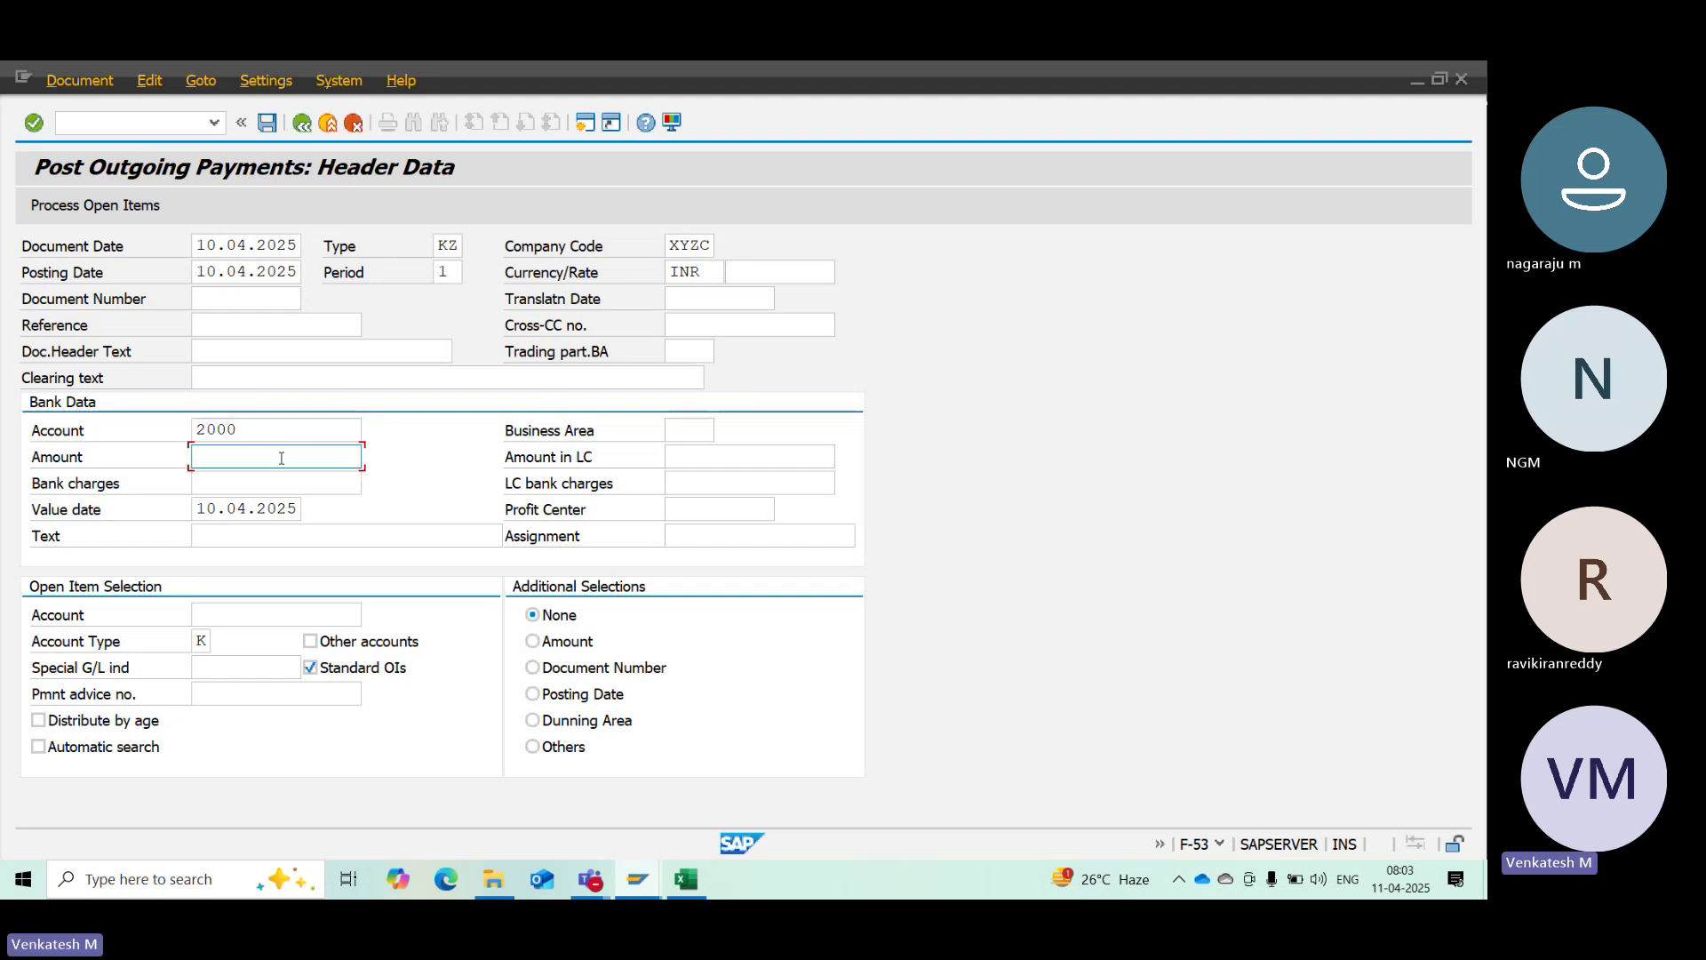
key("shift+Tab")
left_click(307, 464)
type("65000")
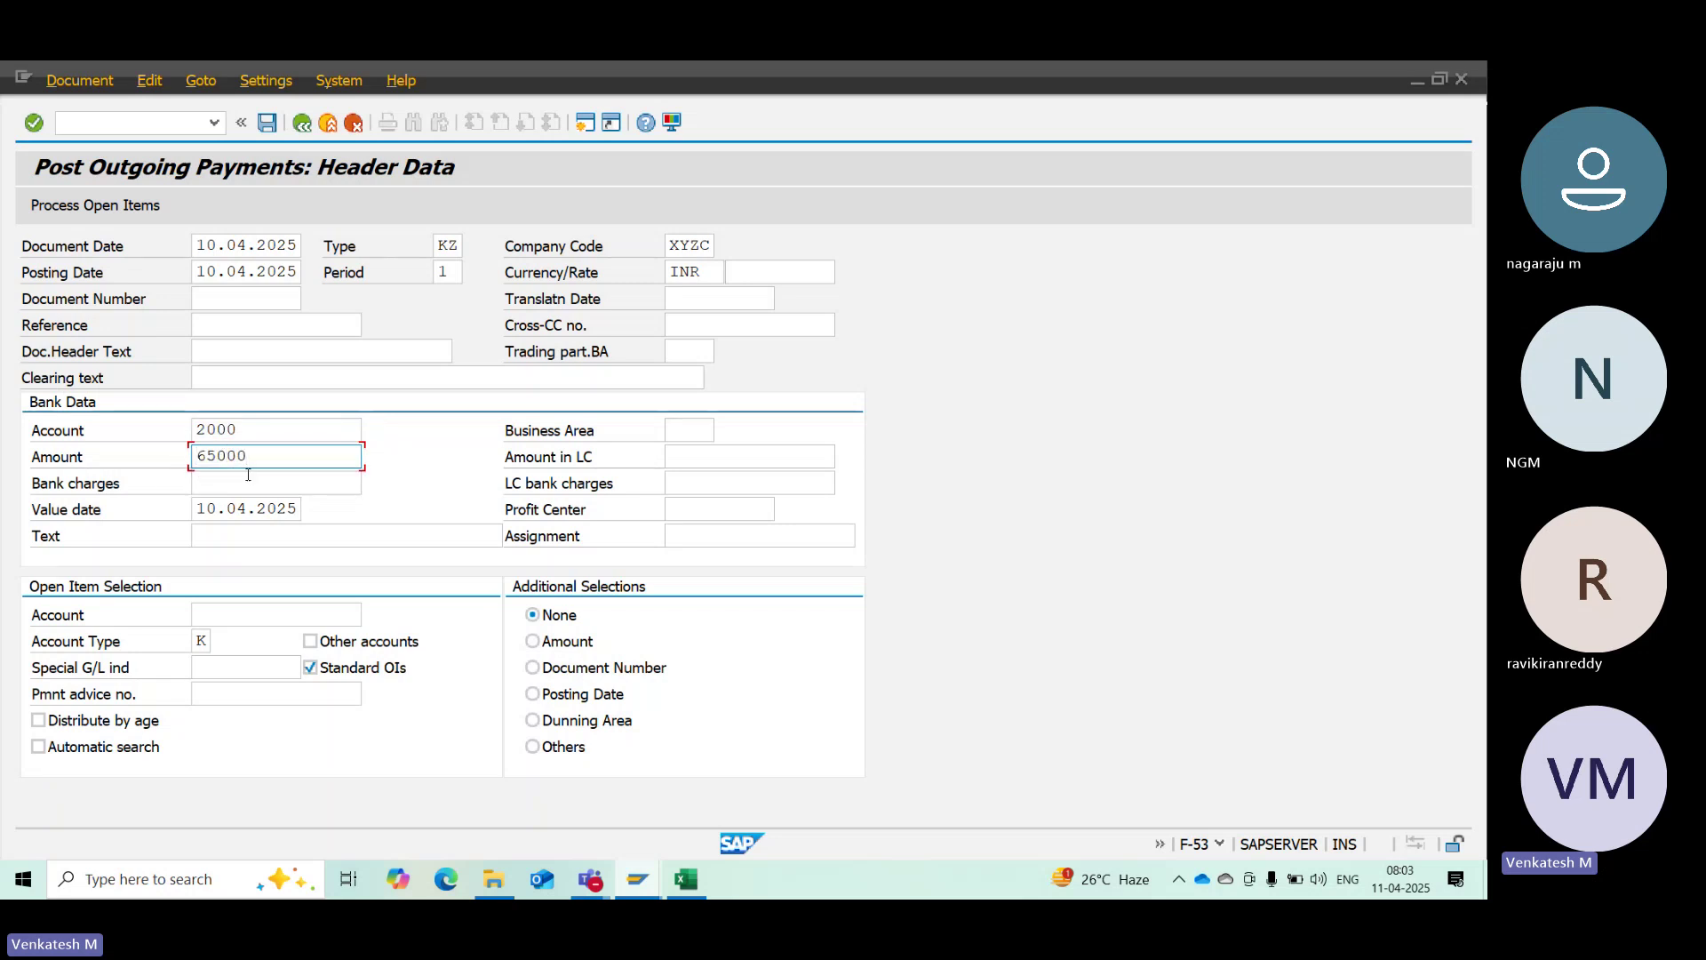
Enter "VENDOR PYAMNET" as the text in the bank data
left_click(258, 539)
type("C")
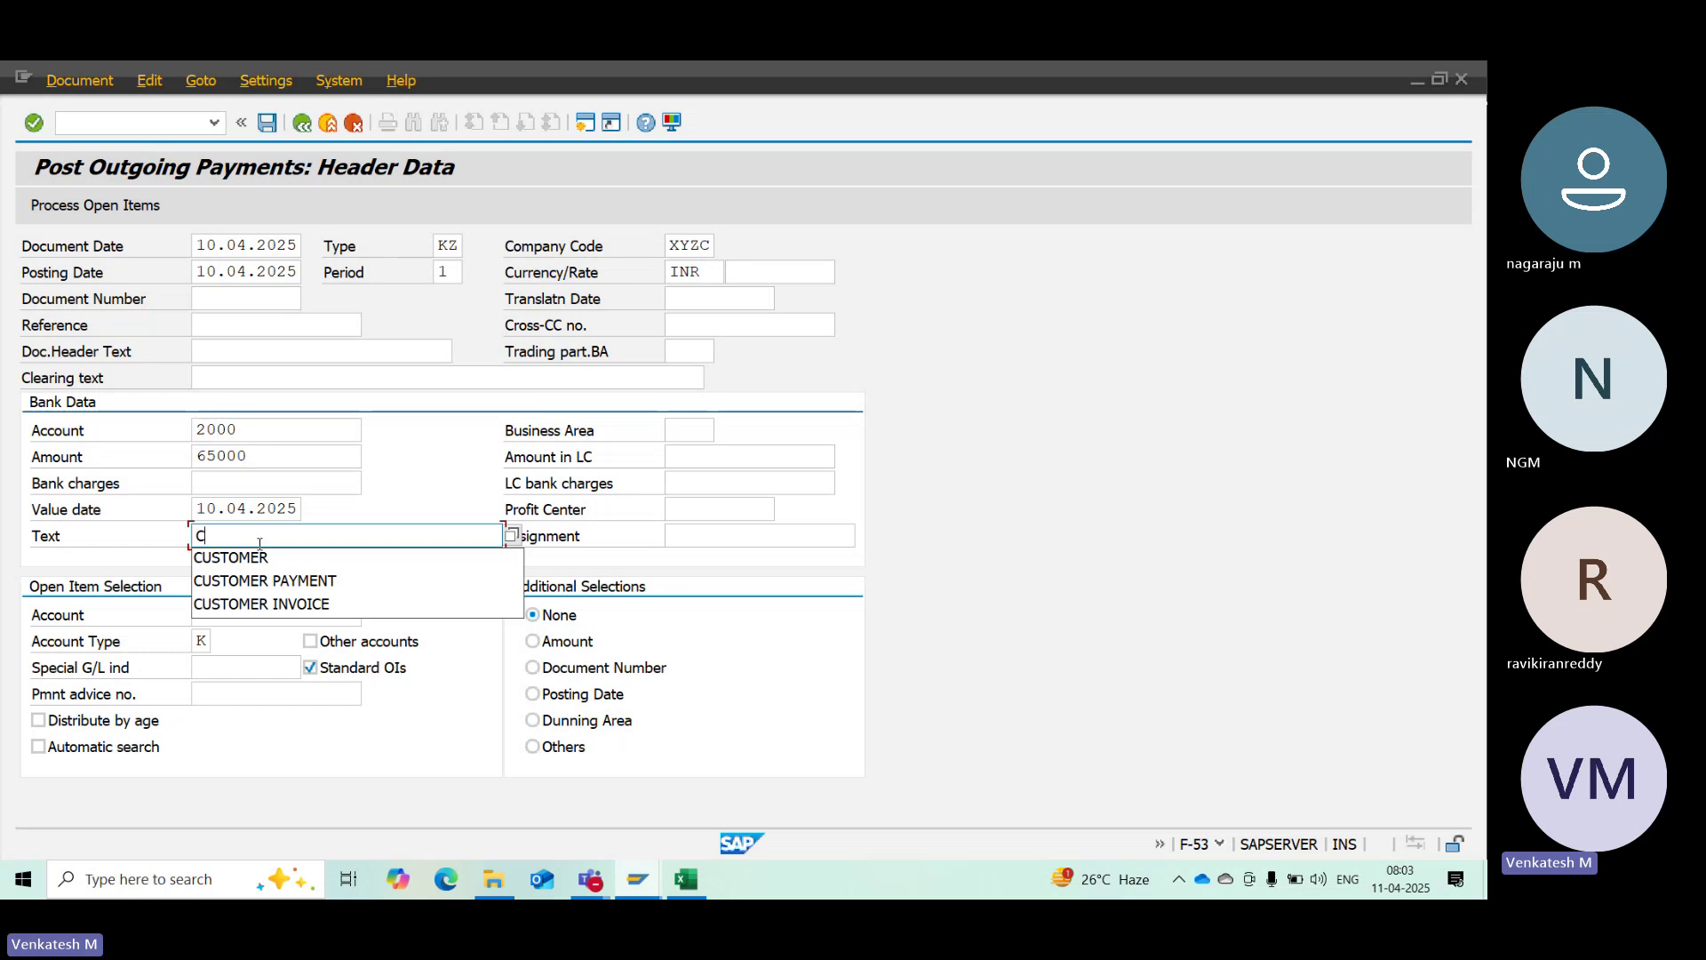
key("BackSpace")
type("VENDIR")
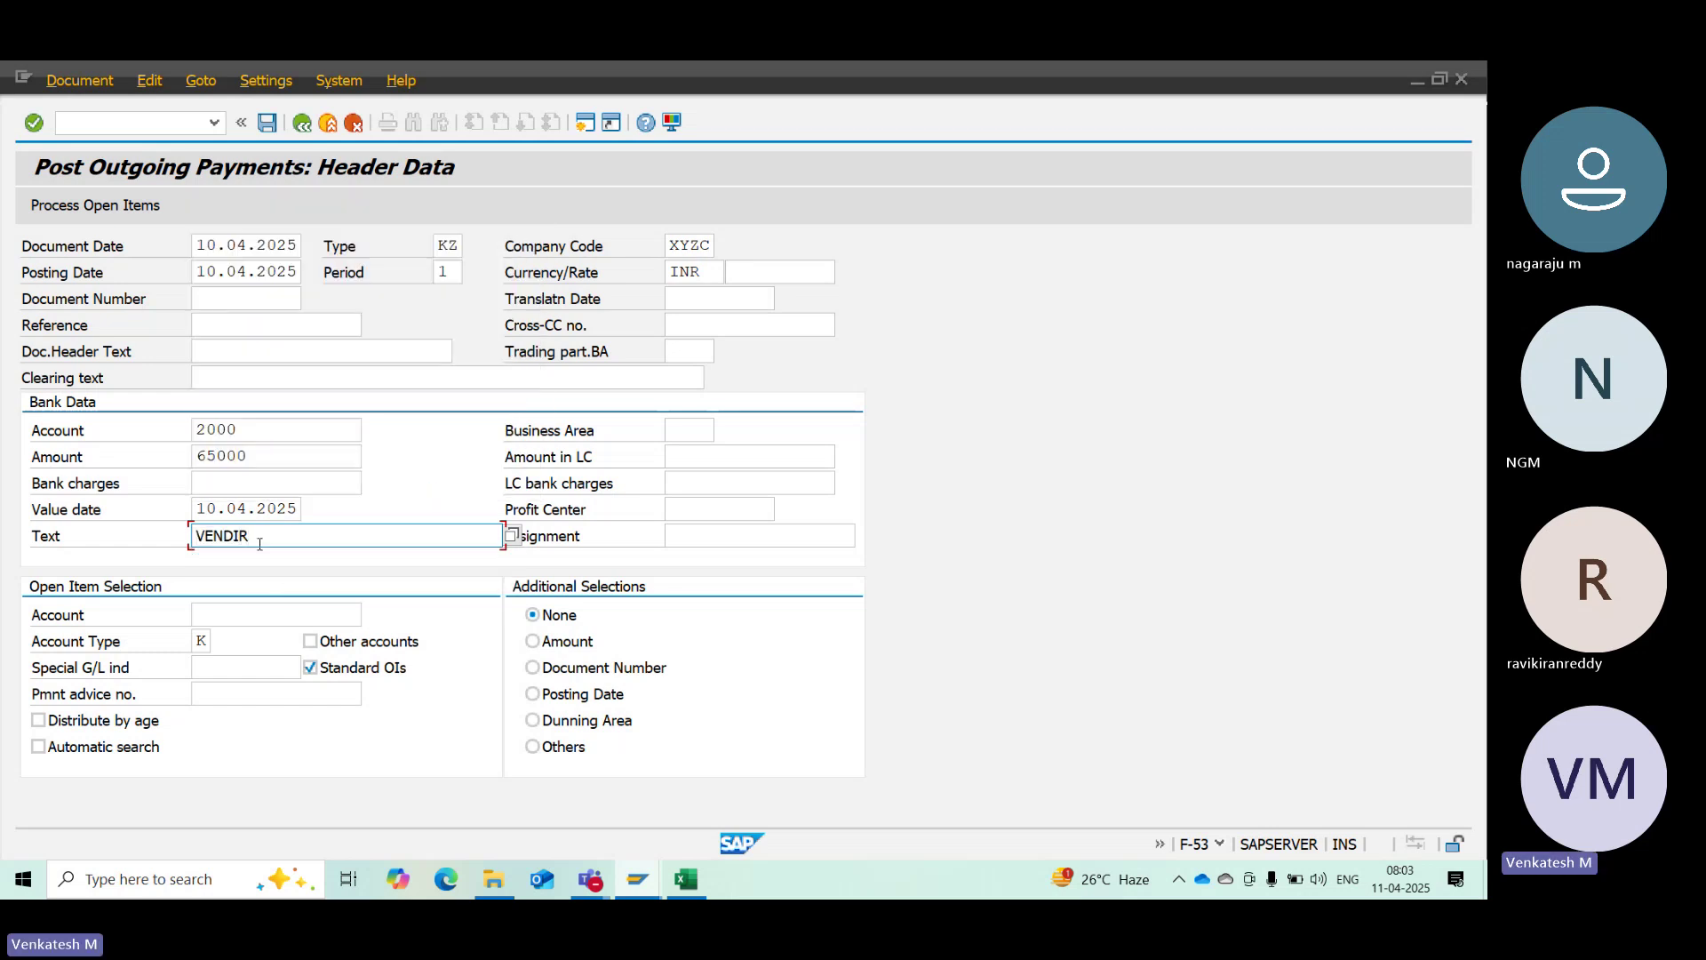
key("BackSpace")
key("BackSpace")
type("OR PYAMNET")
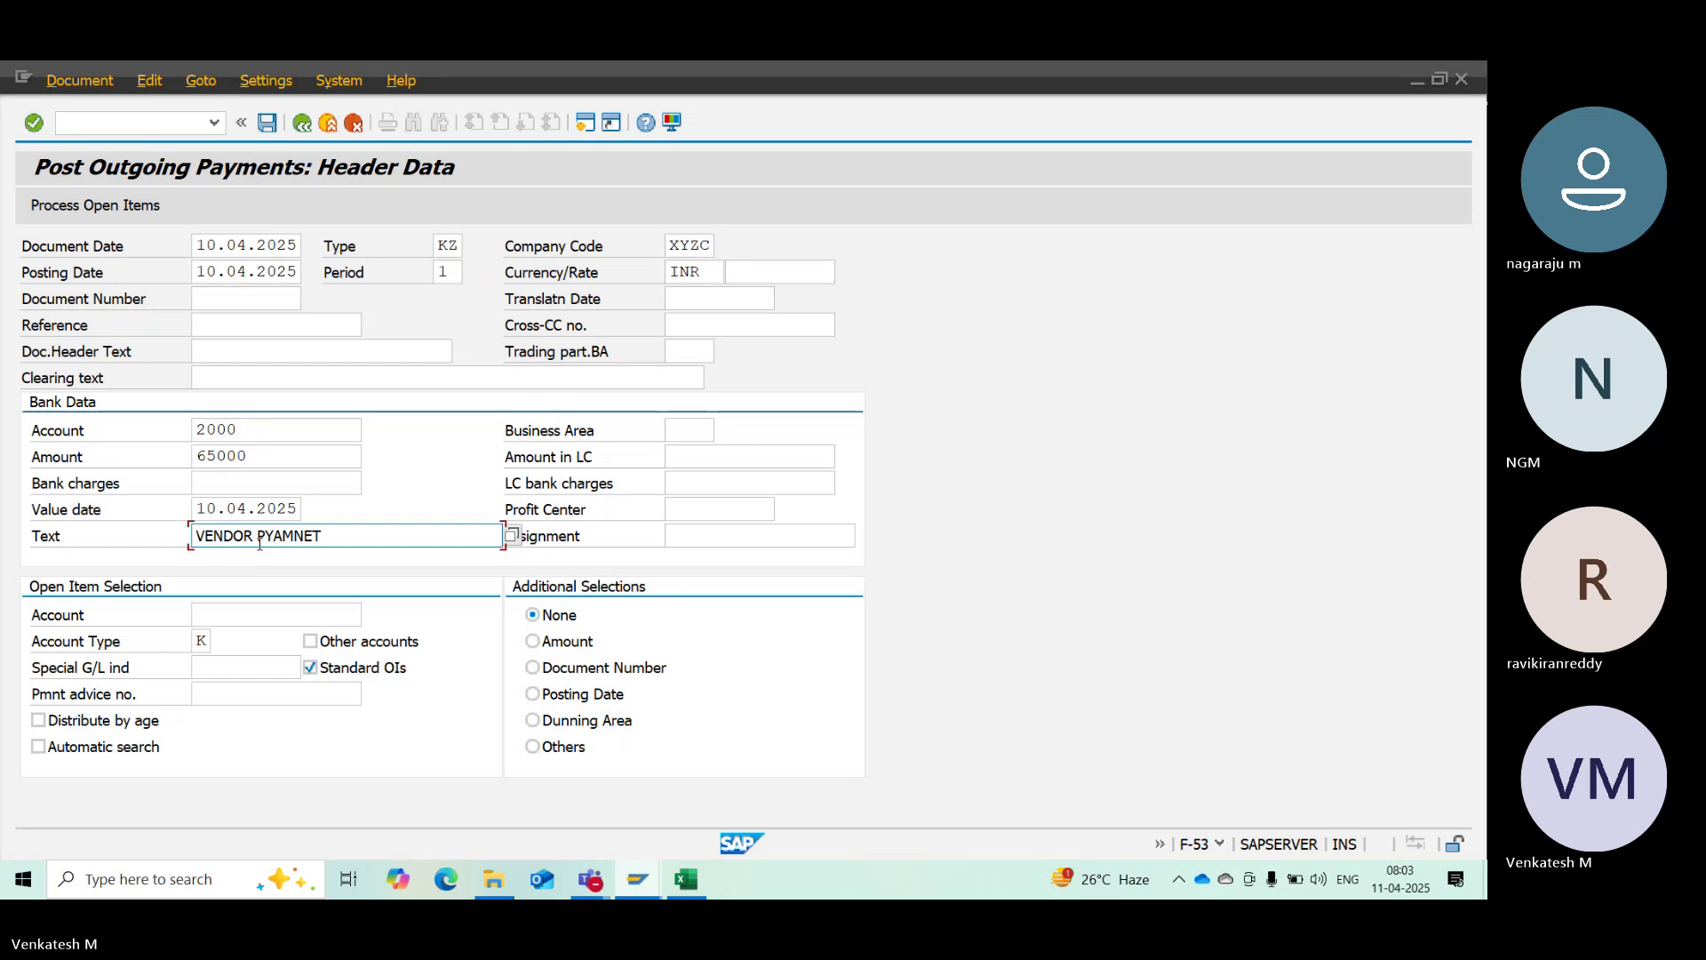
Change the bank data text to "VENDOR PYAMENT" and set the business area to XYHY
key("BackSpace")
key("BackSpace")
key("BackSpace")
key("BackSpace")
type("MENT")
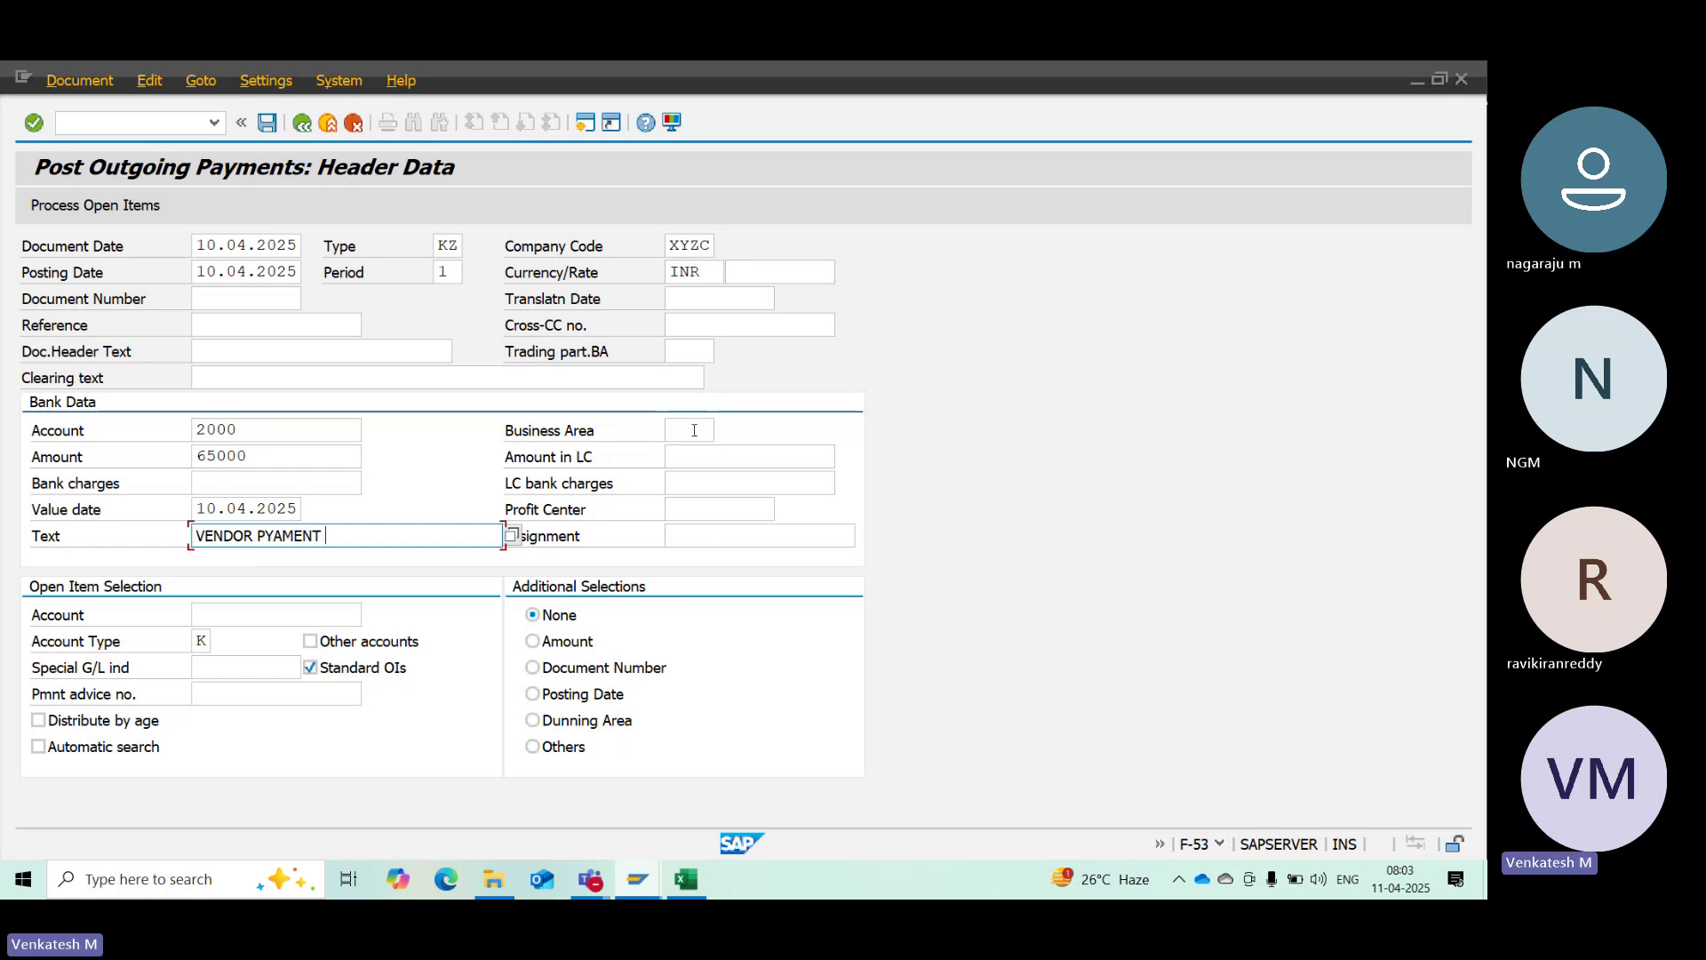
left_click(694, 430)
type("XYHY")
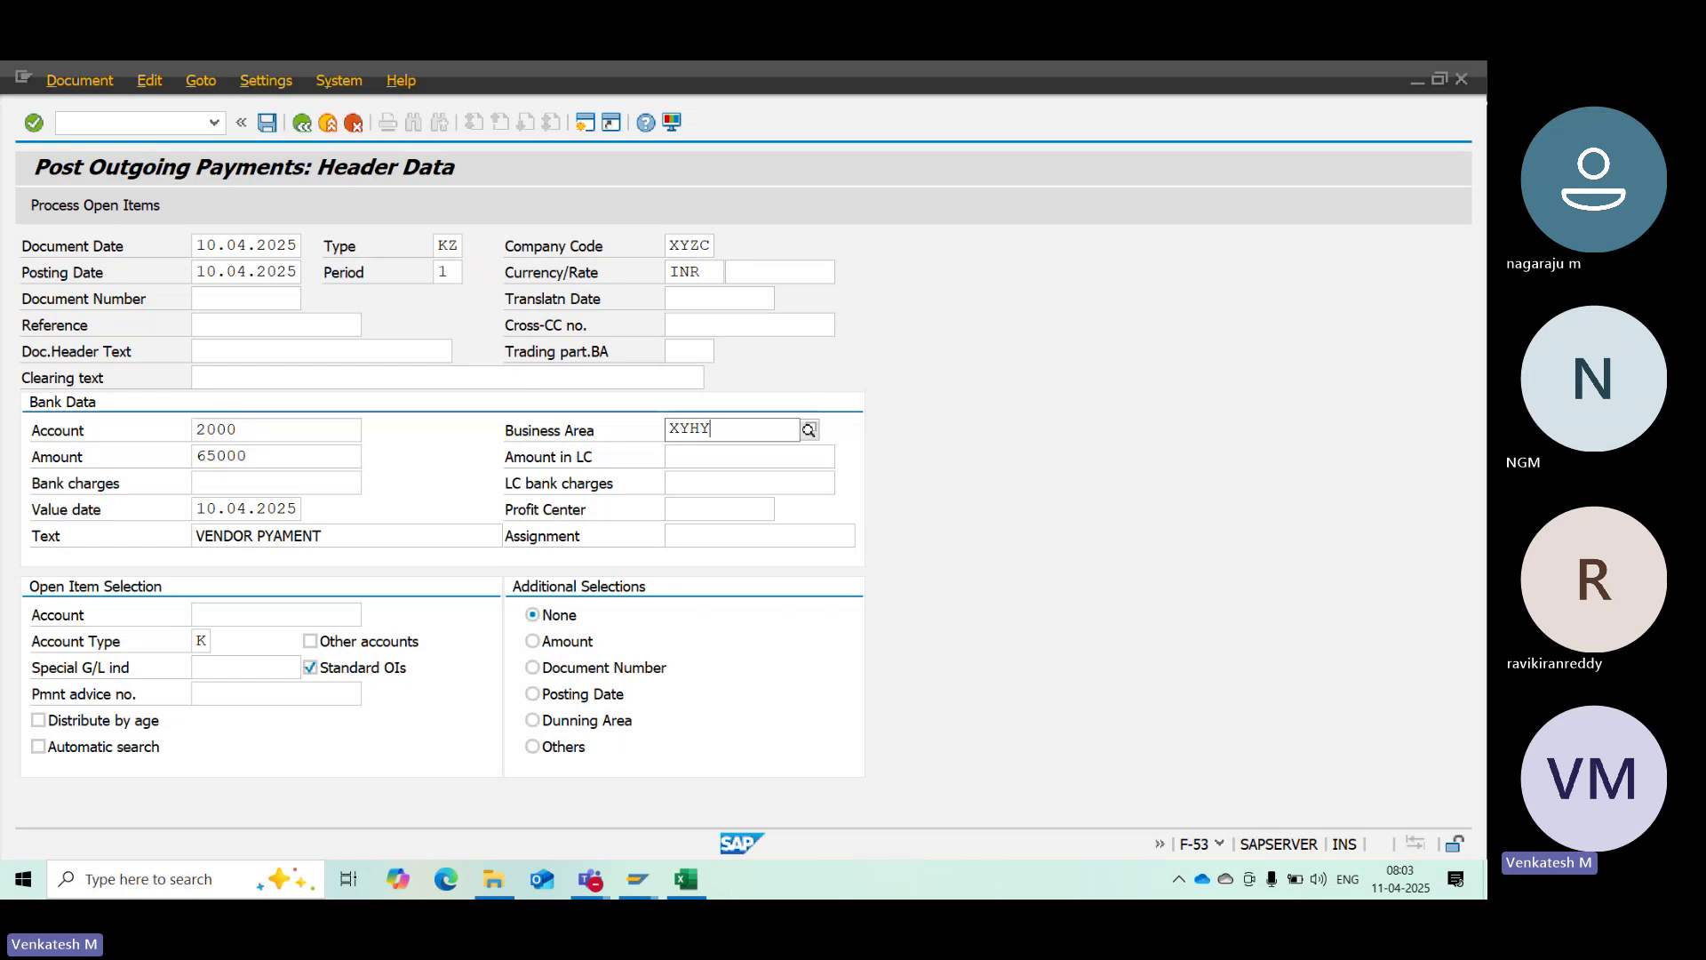
key("Return")
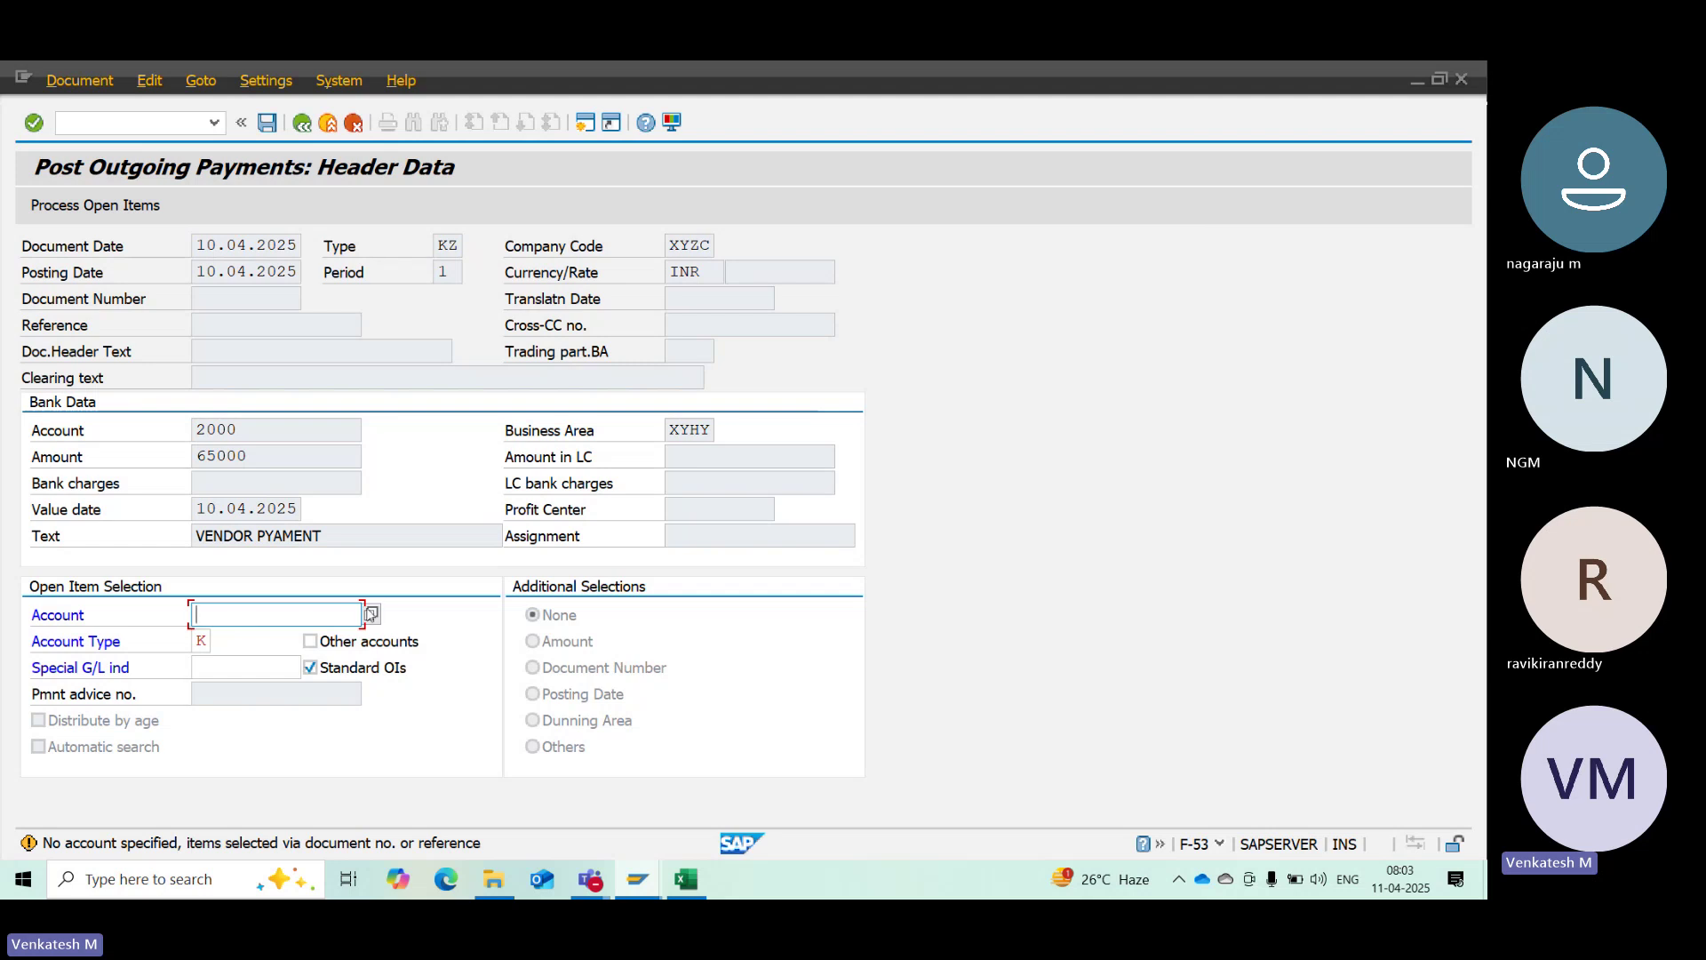
Look up vendor SK INDUSTIRES in company code XYZC as the open item account and process its open items
left_click(371, 613)
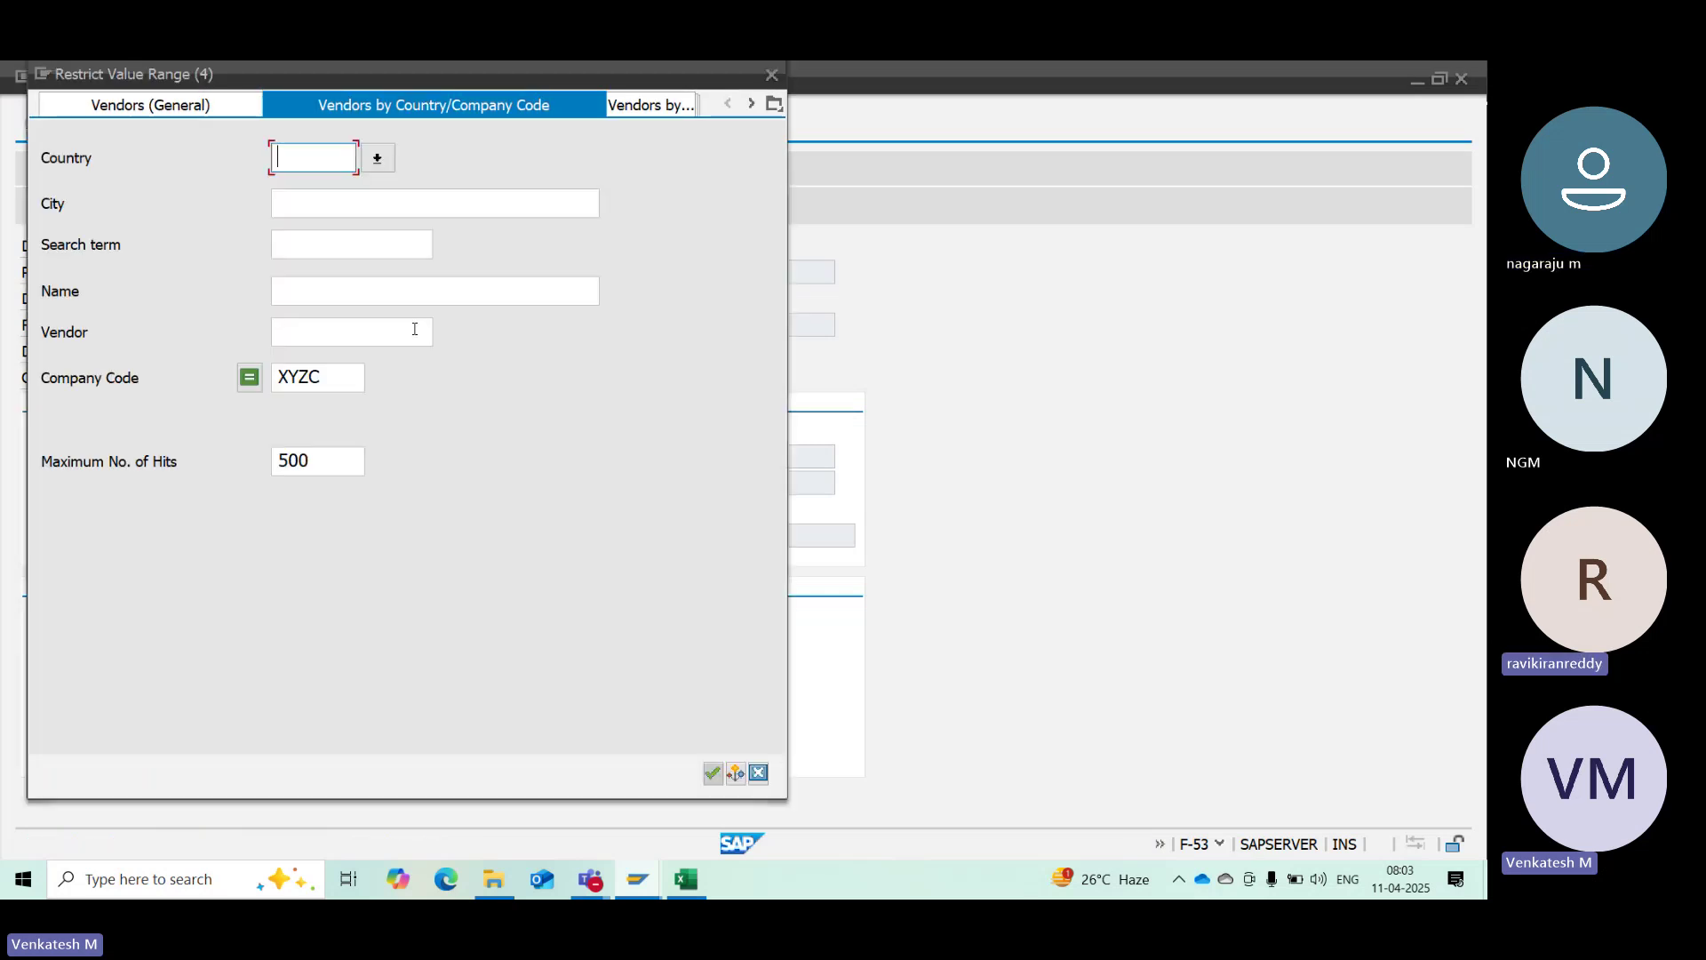
key("Return")
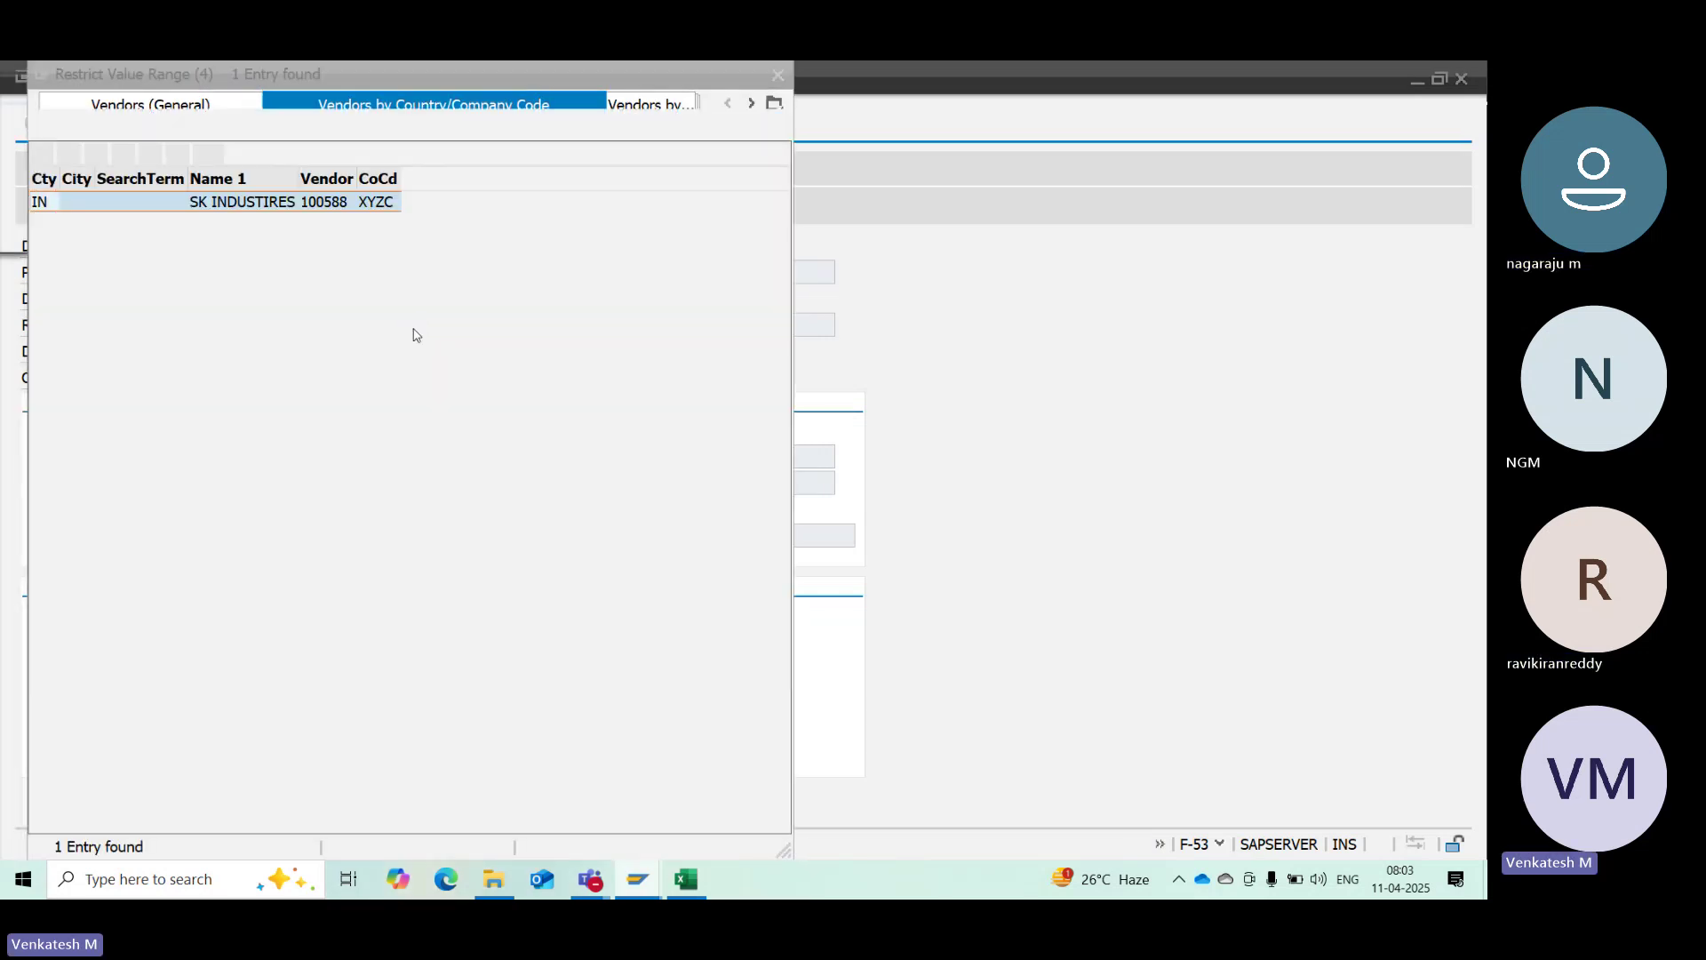
key("Return")
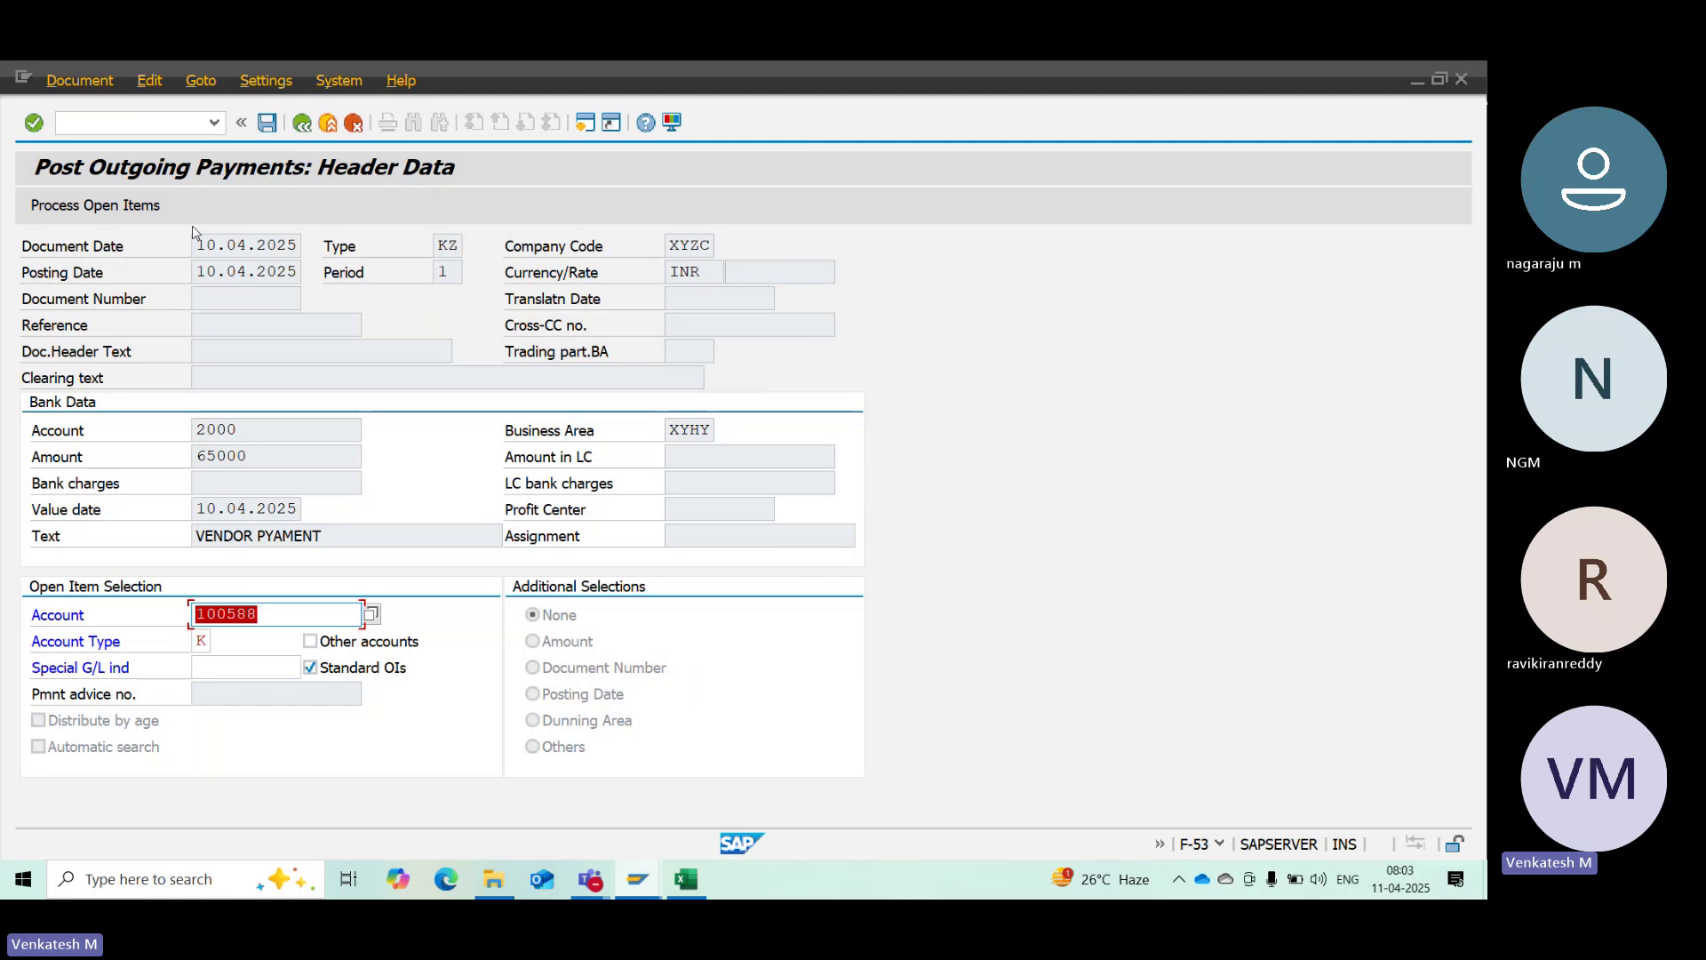
left_click(107, 207)
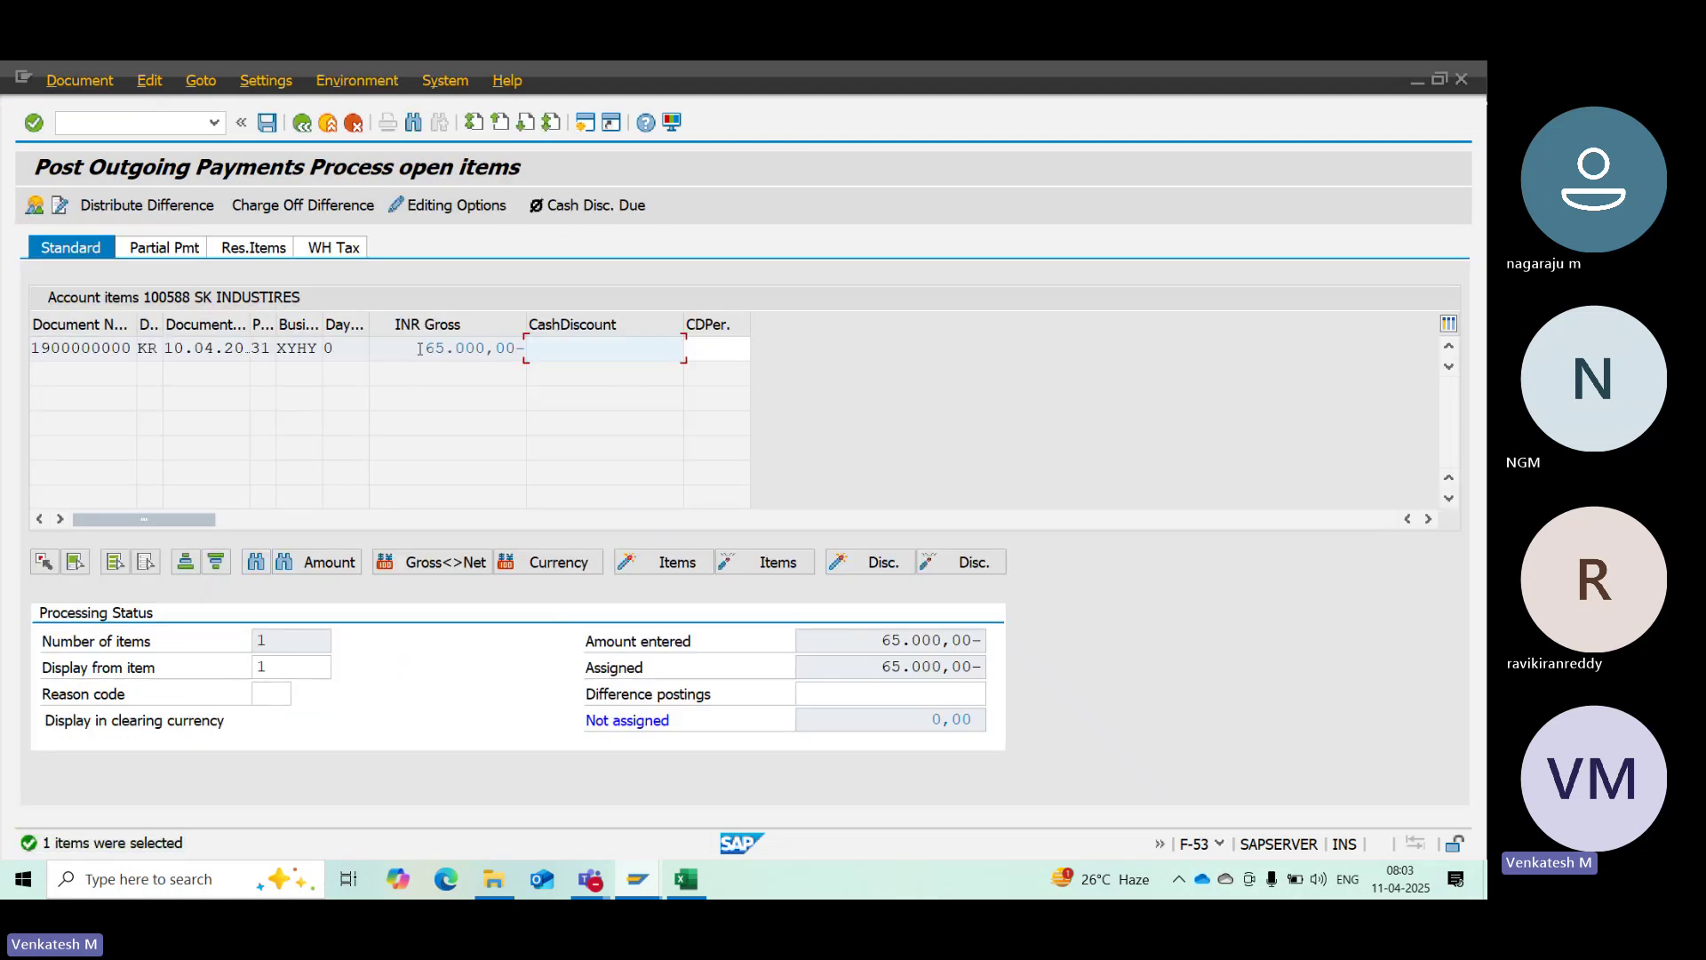
Compare the open invoice's gross amount with the entered, assigned and not assigned amounts
left_click_drag(419, 349, 534, 360)
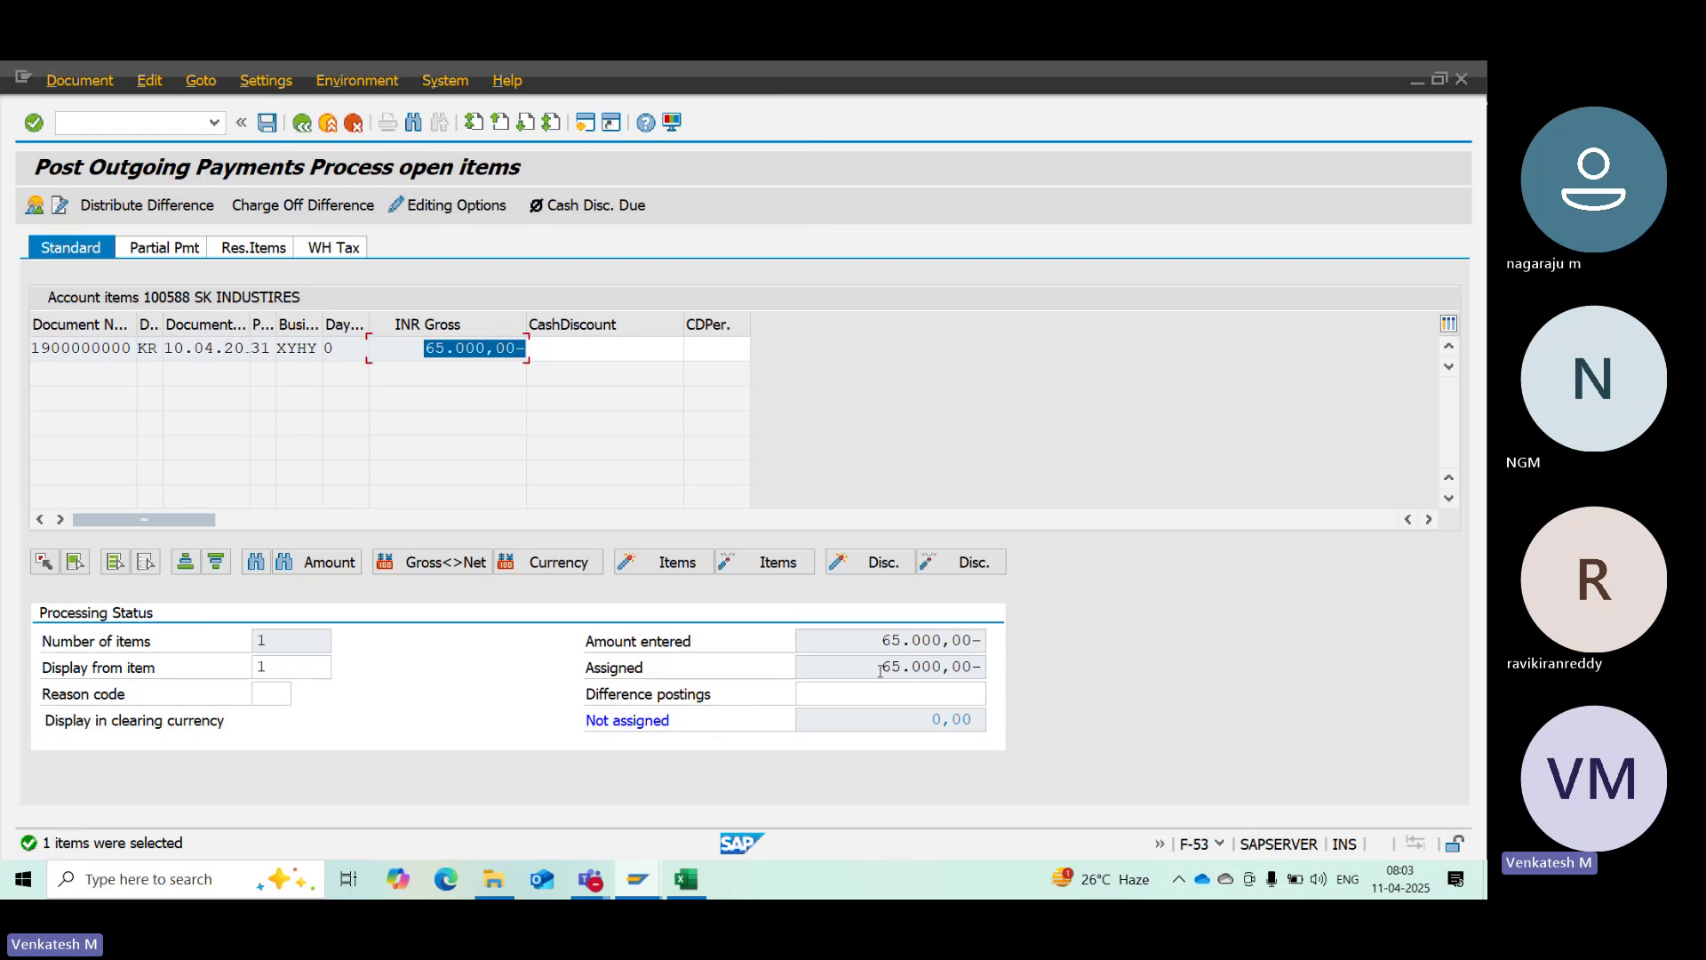
left_click_drag(881, 667, 993, 678)
left_click_drag(879, 640, 1009, 653)
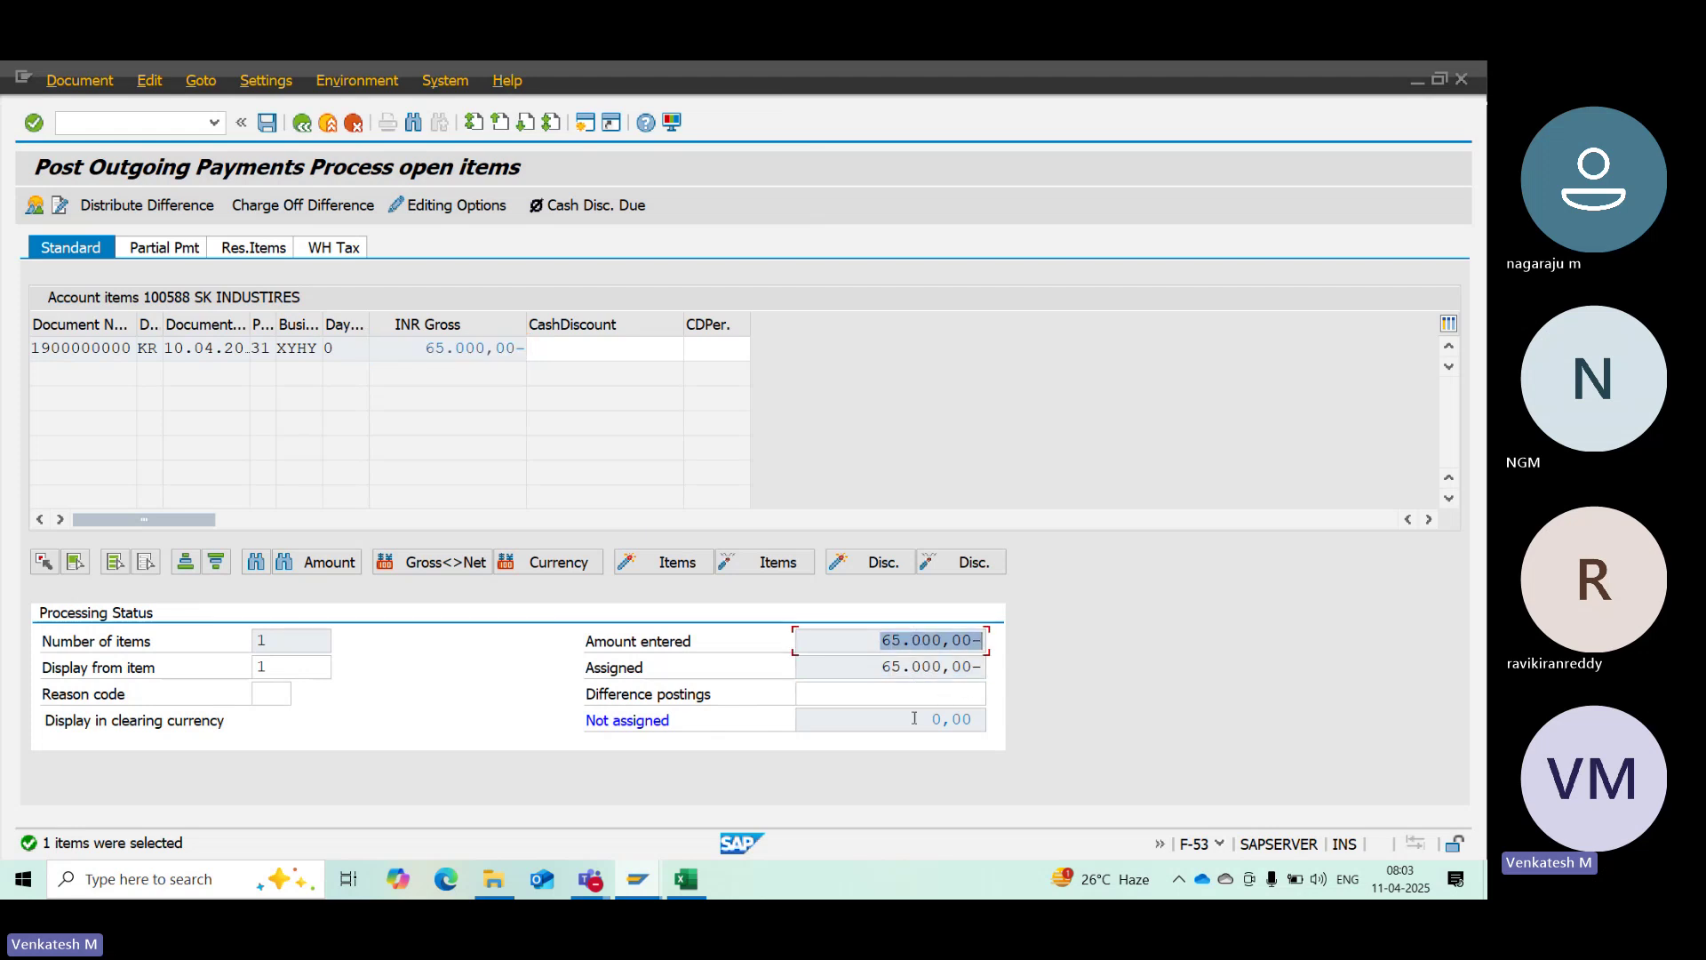
left_click_drag(914, 718, 953, 715)
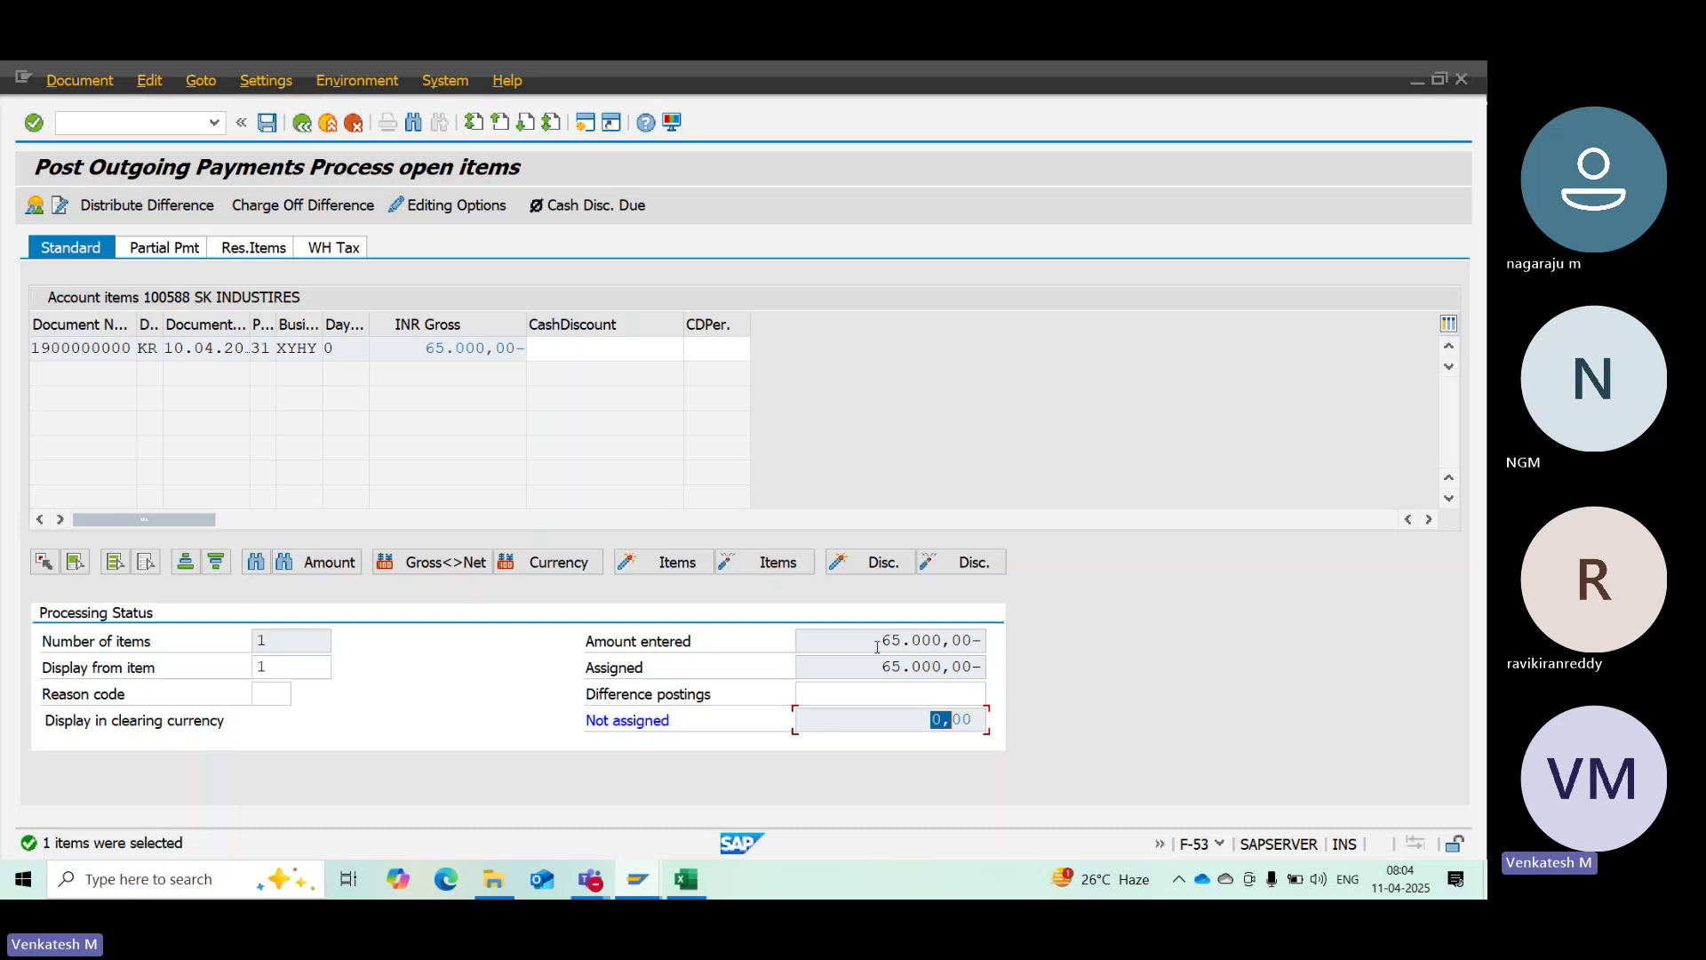
left_click_drag(878, 641, 982, 668)
left_click_drag(929, 720, 1021, 727)
Open the payment document overview, simulate the document and post it
left_click(33, 207)
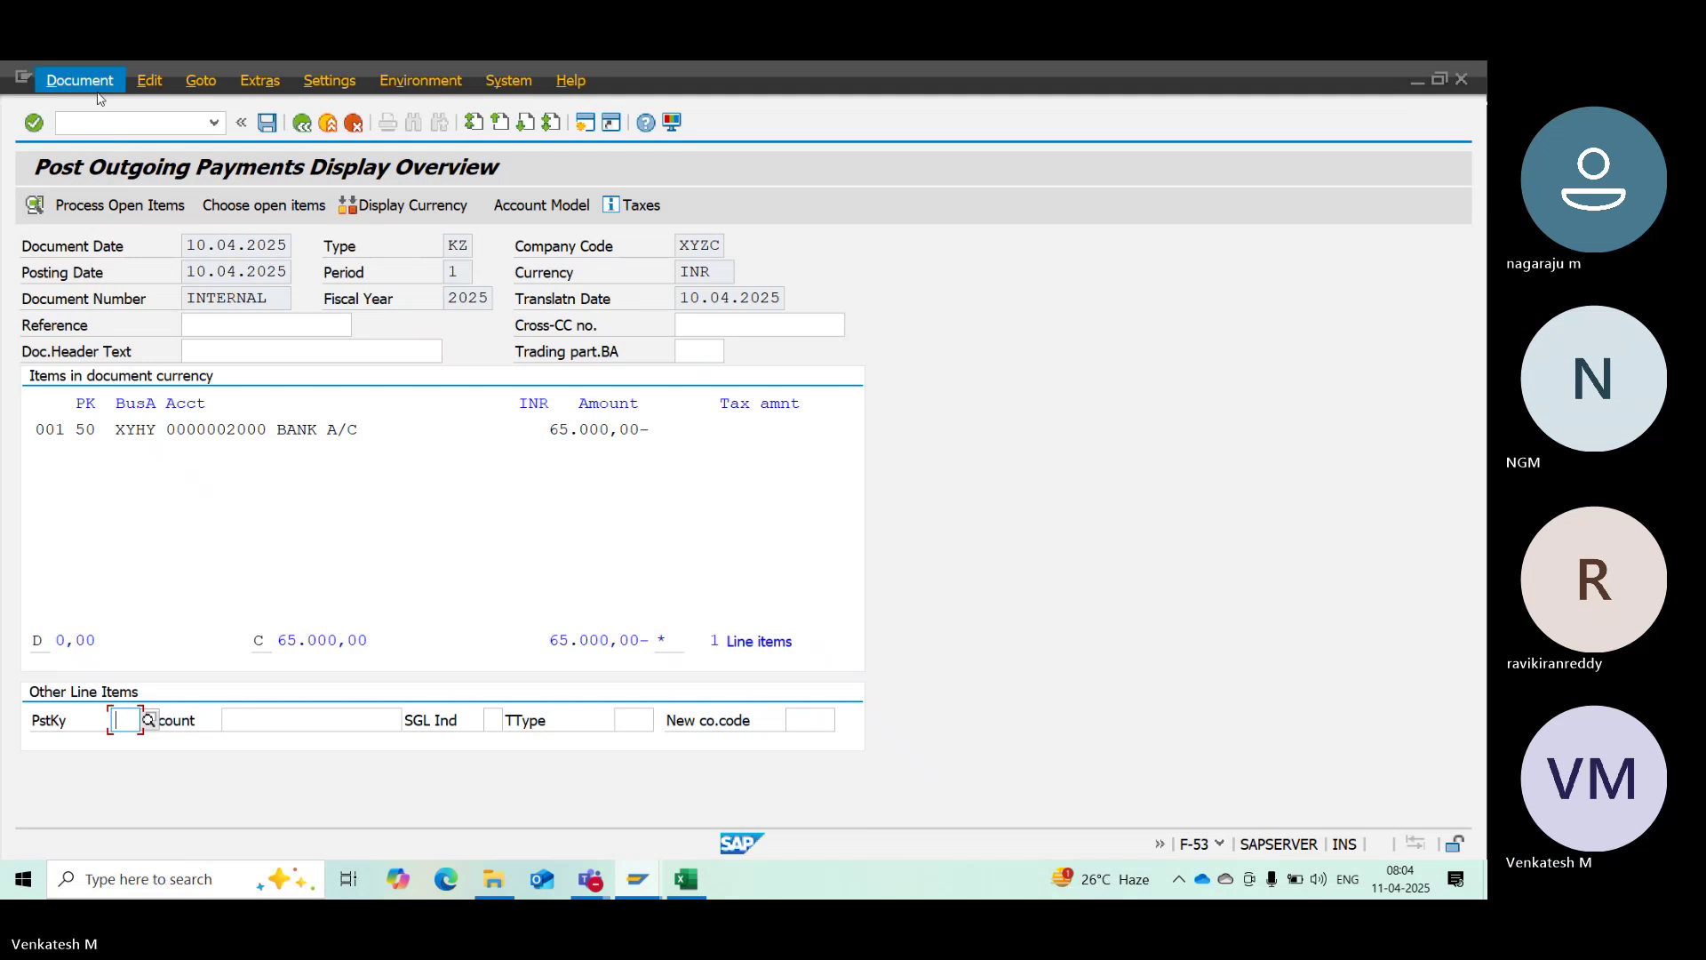
left_click(79, 80)
left_click(89, 184)
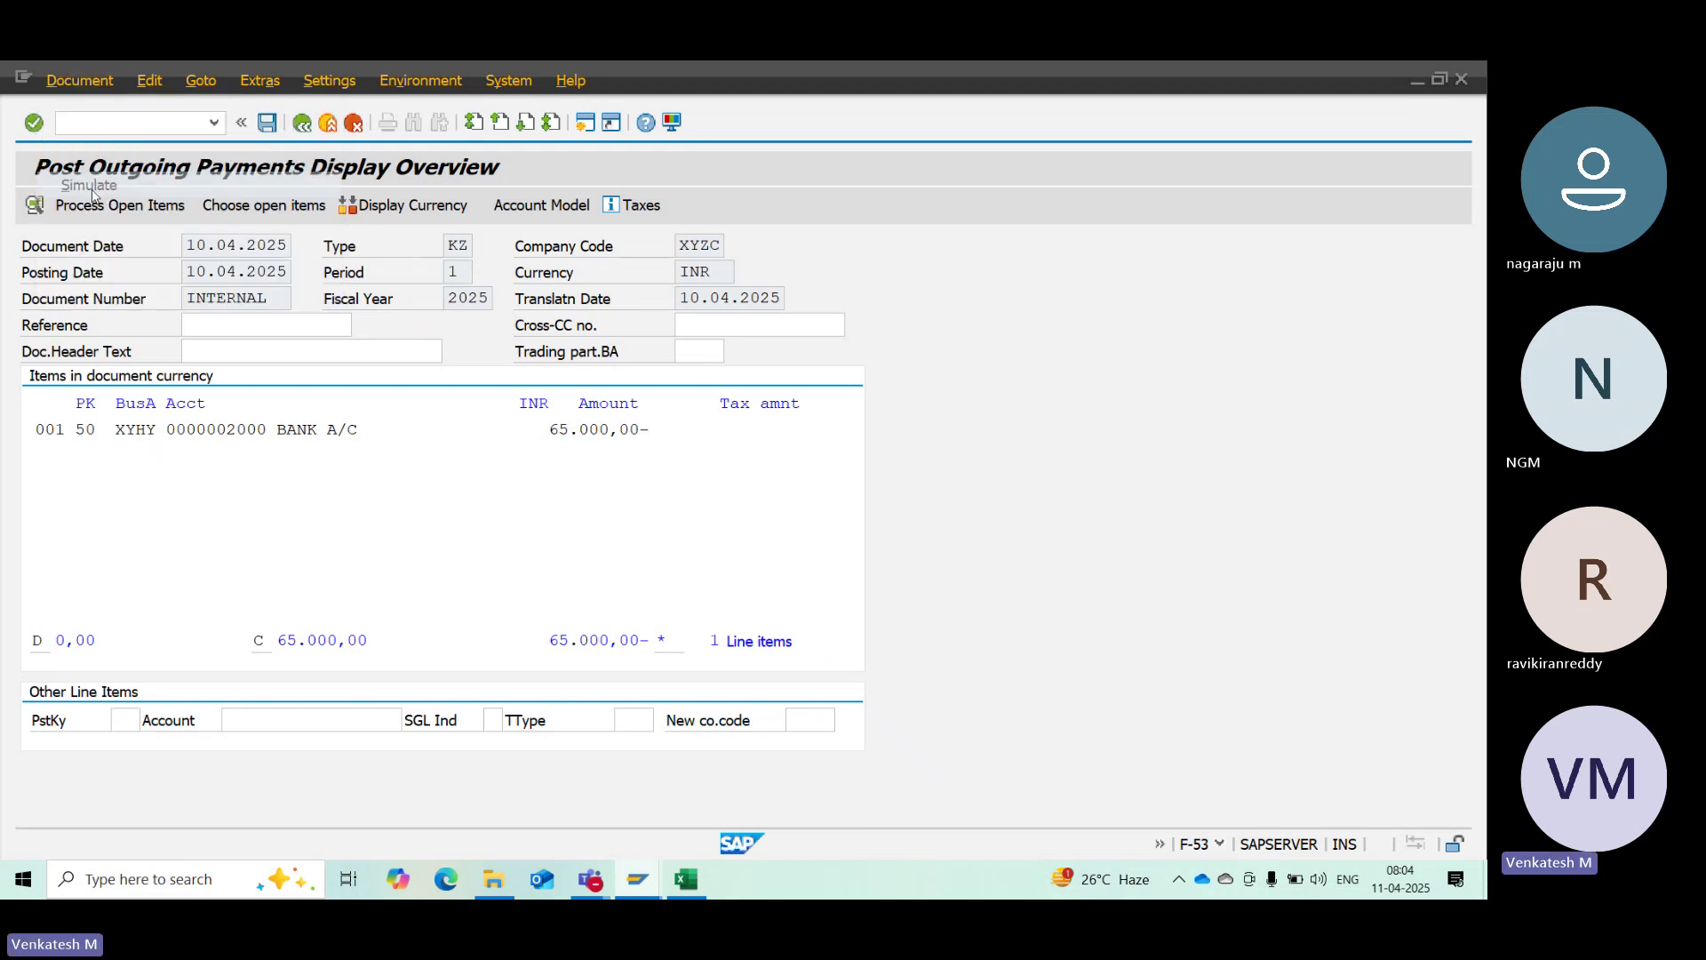
left_click(266, 122)
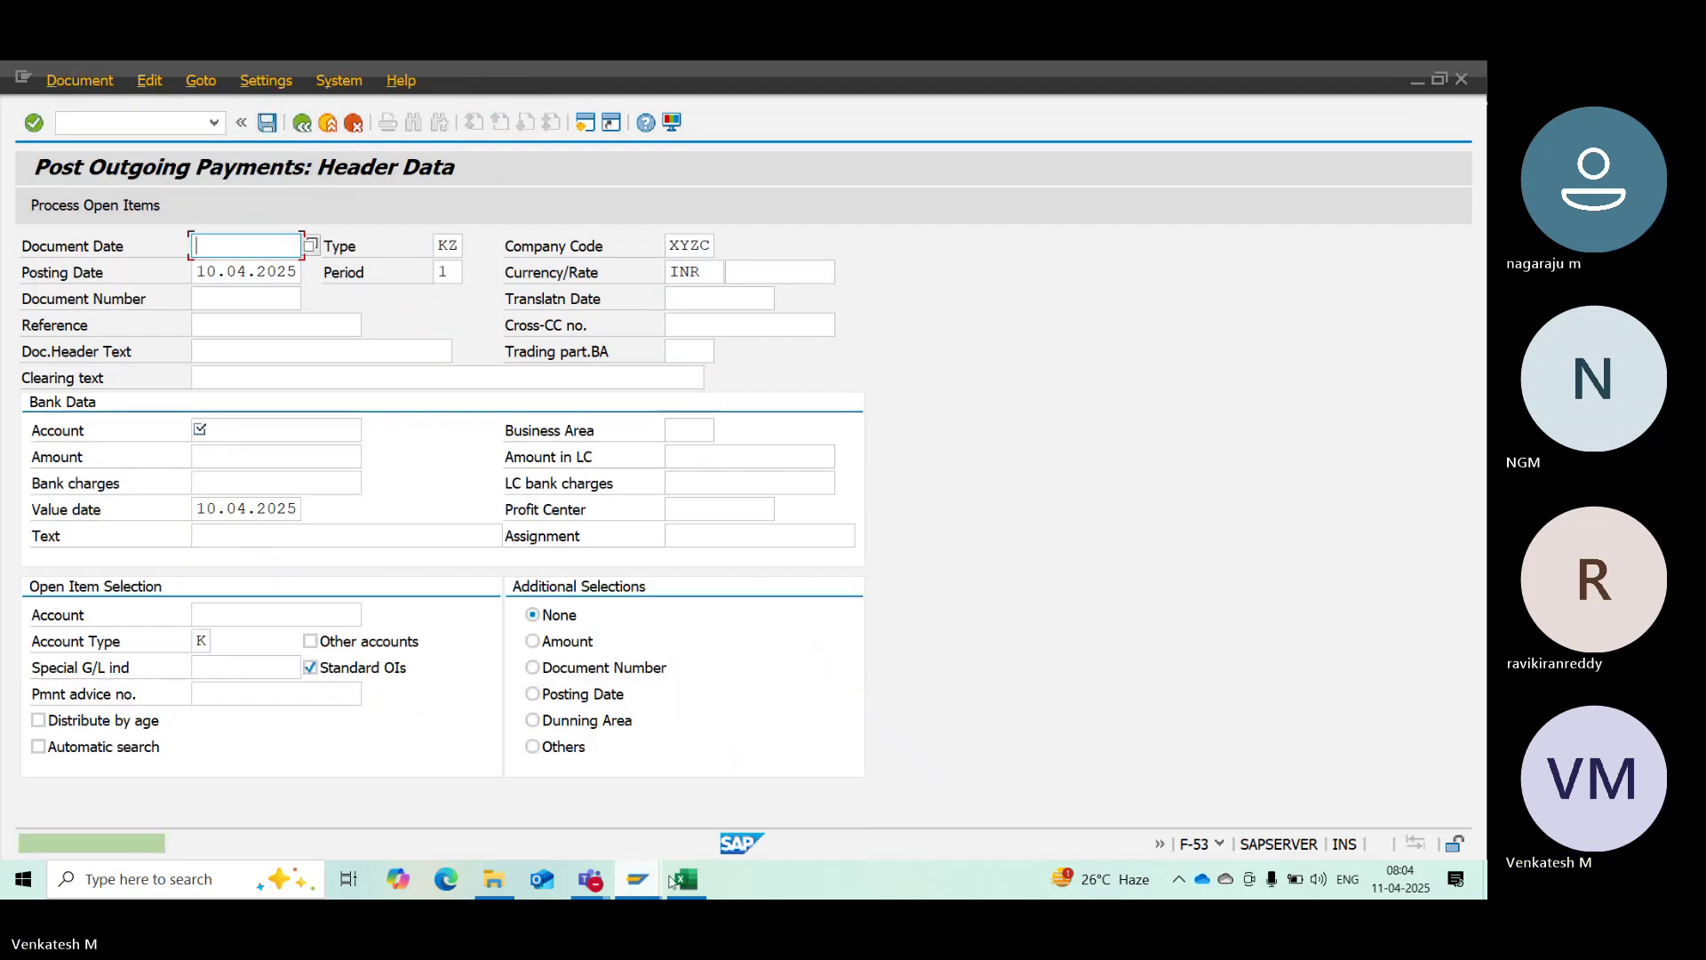
Switch to the Vendor Line Item Display session and refresh the list for SK INDUSTIRES
left_click(646, 879)
left_click(466, 795)
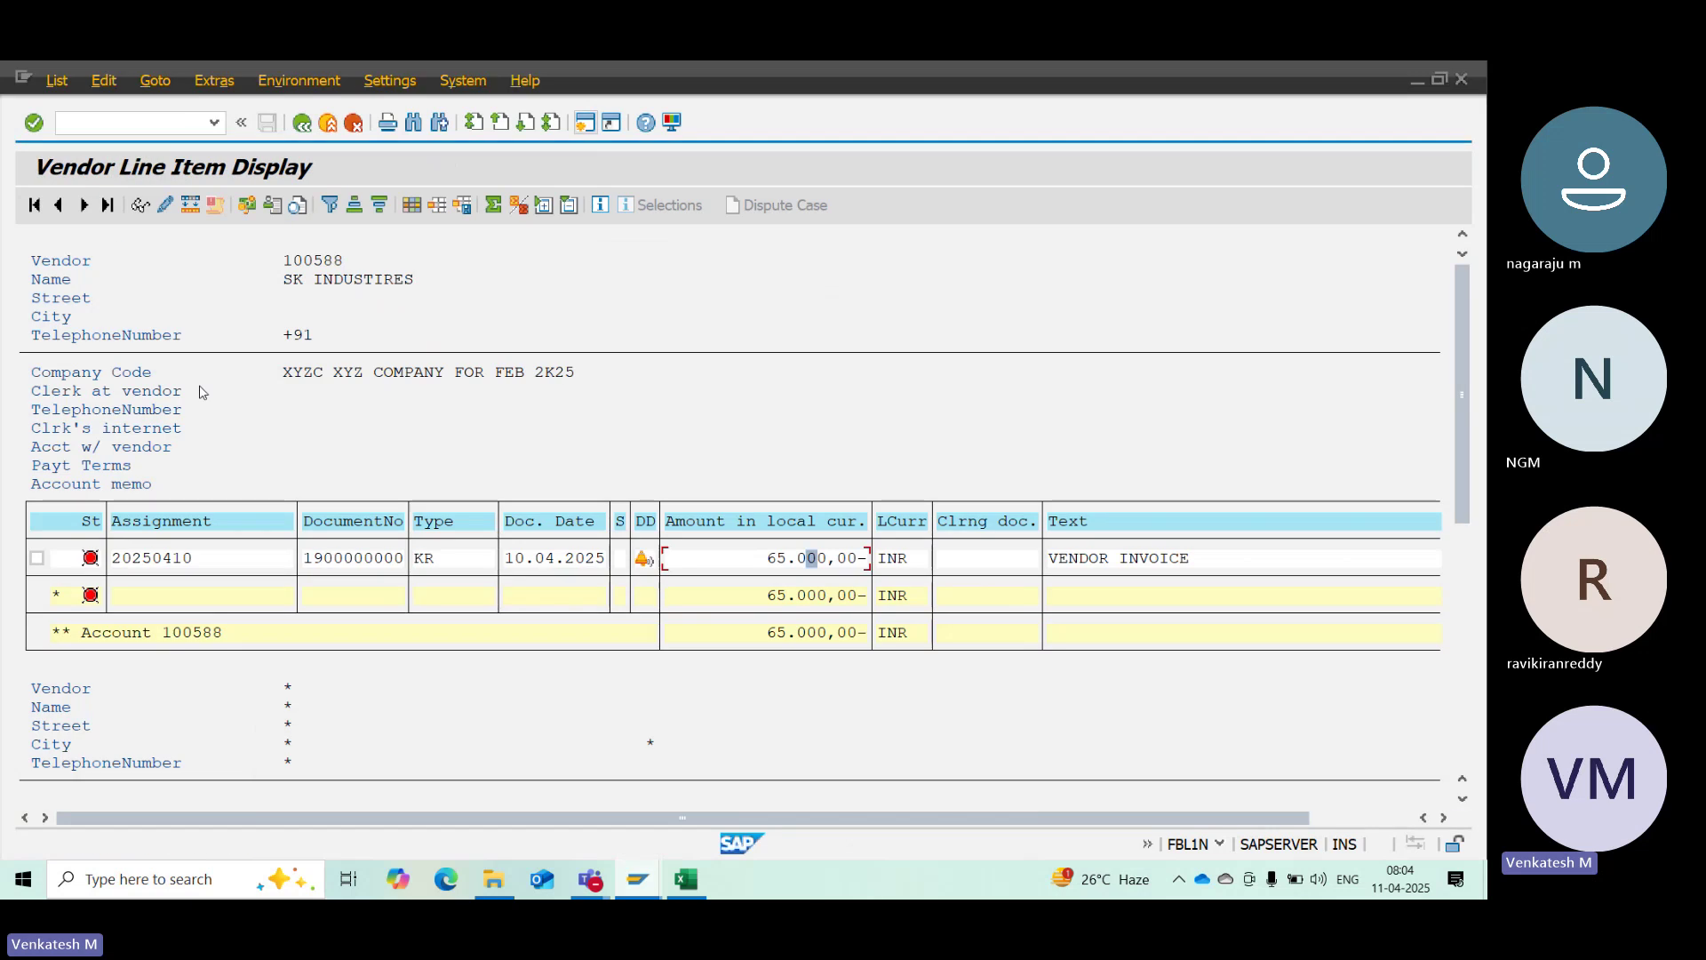
left_click(44, 84)
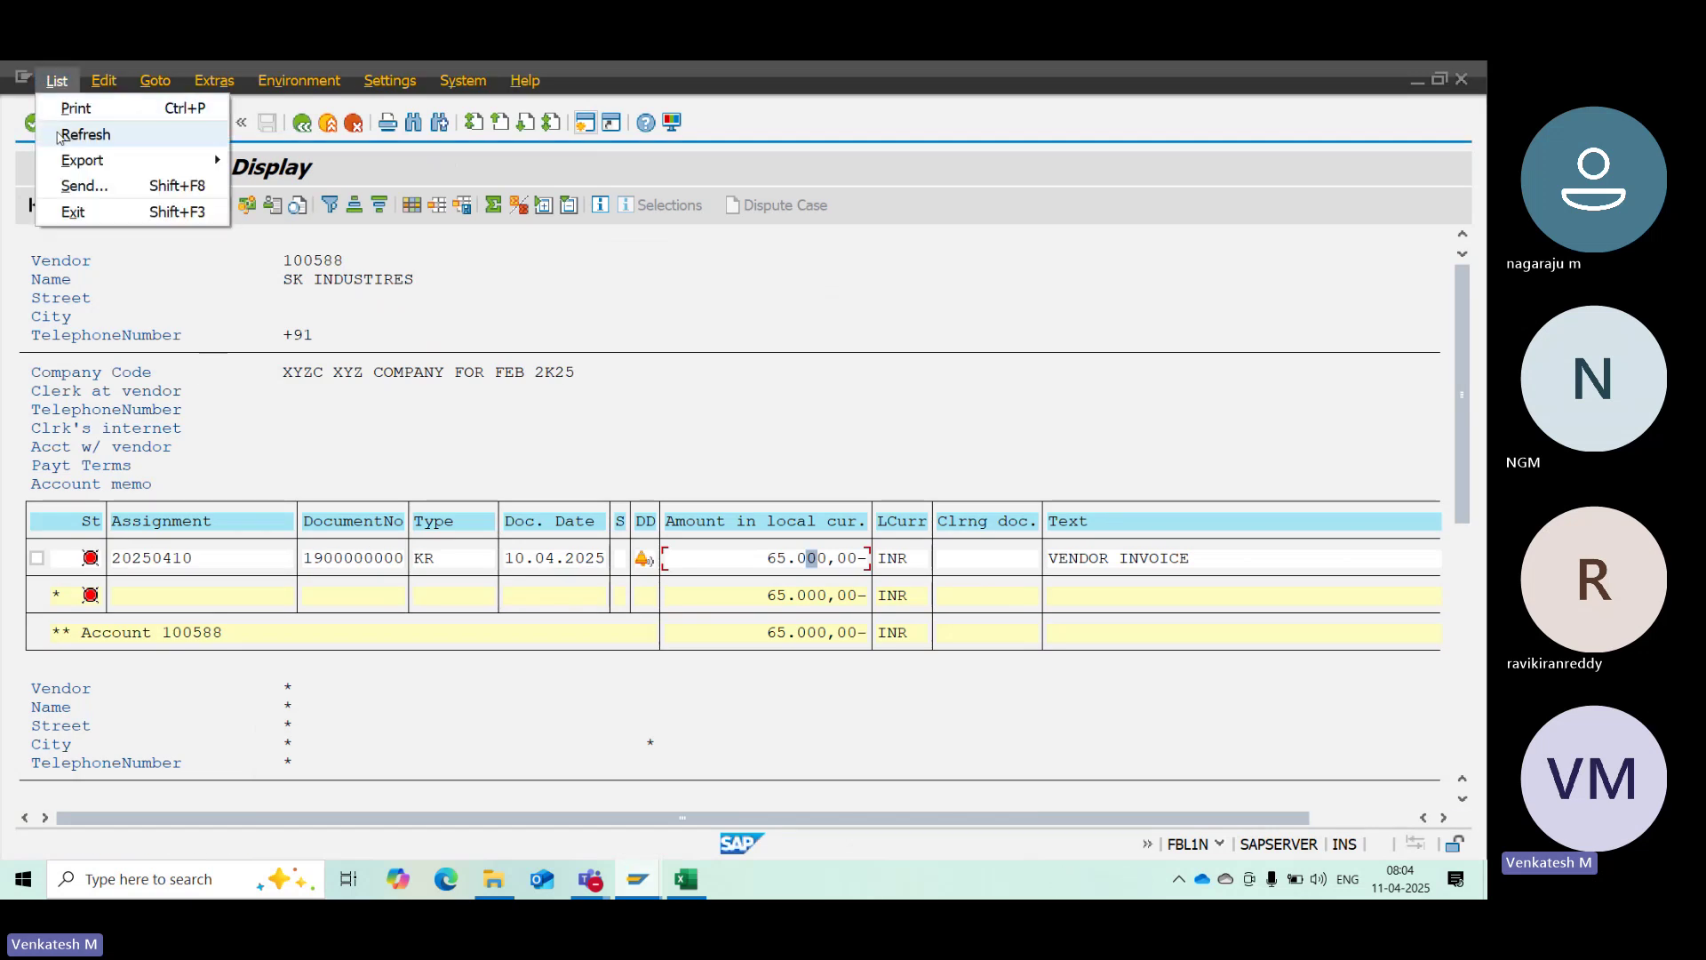
left_click(64, 134)
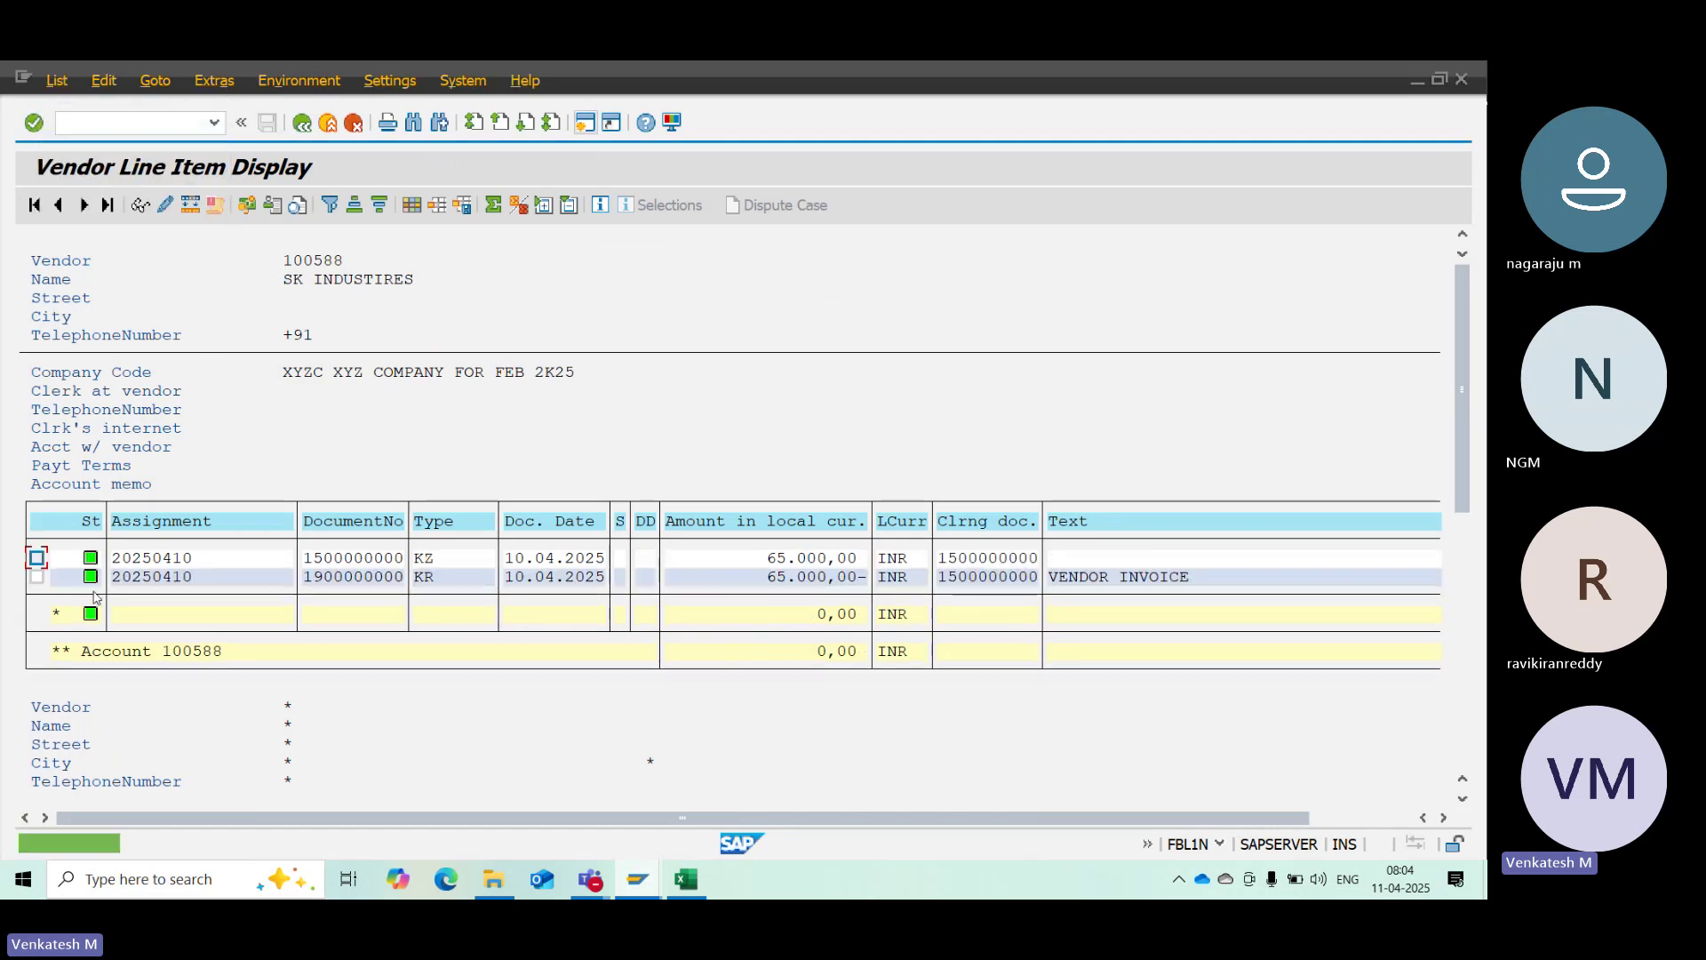
Switch to the Vendor Balance Display session, rerun it for SK INDUSTIRES and check the debit, credit and balance columns
mouse_move(660, 893)
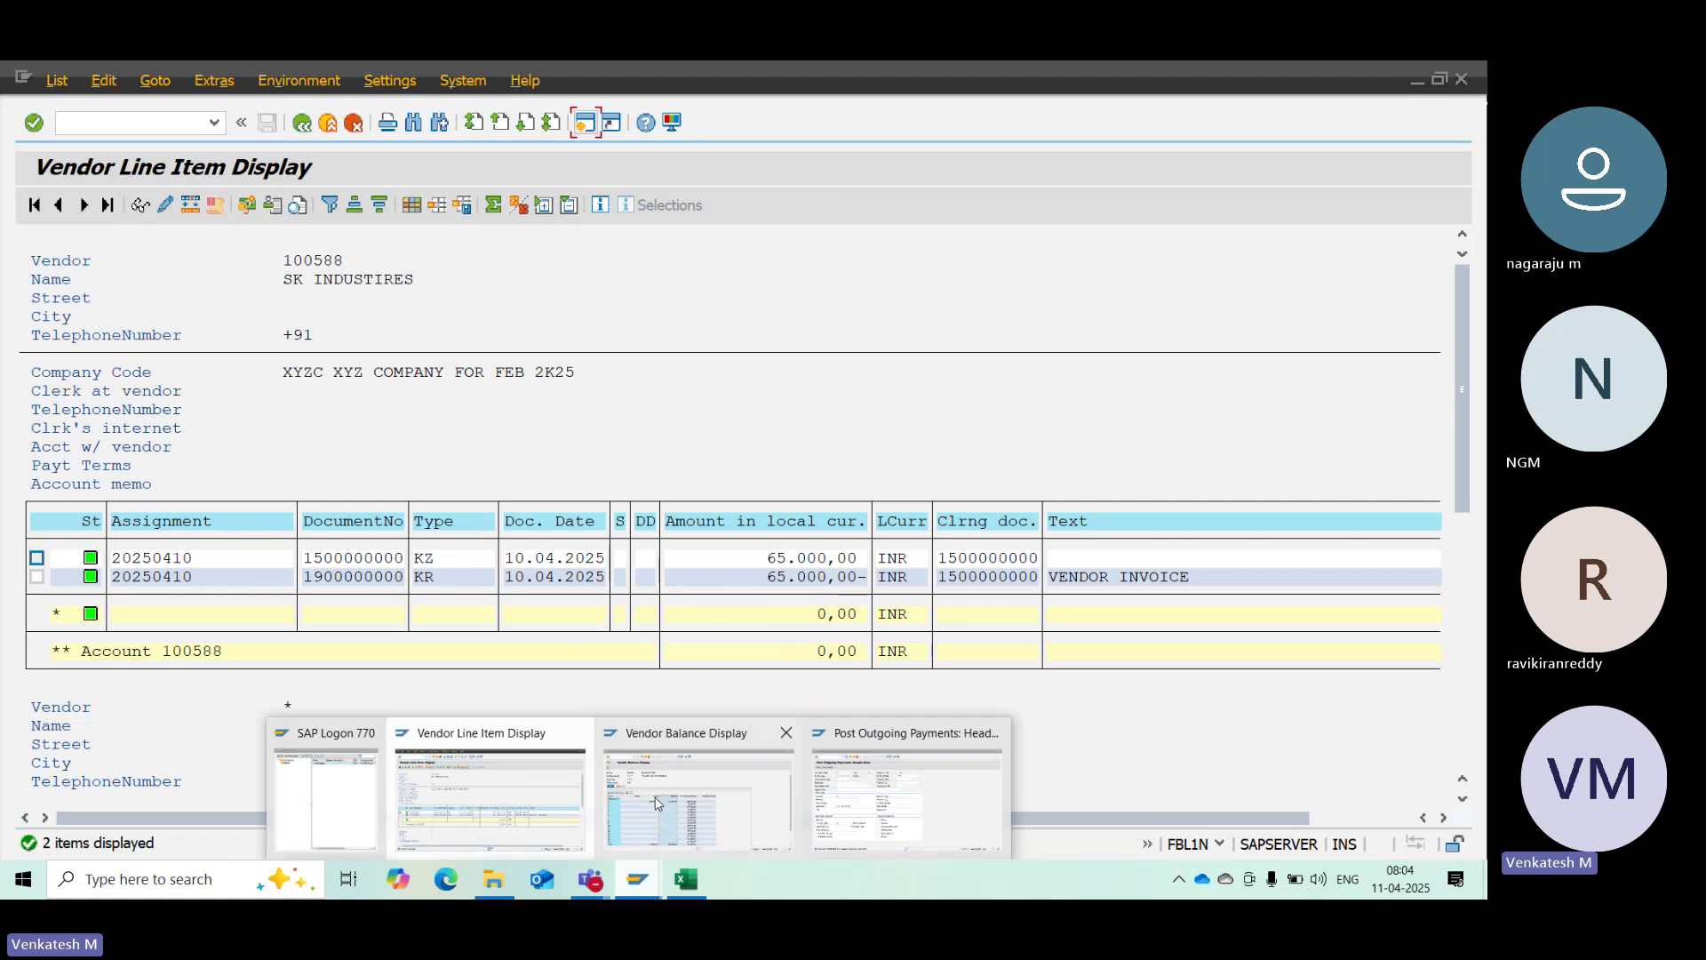
left_click(673, 791)
left_click(236, 428)
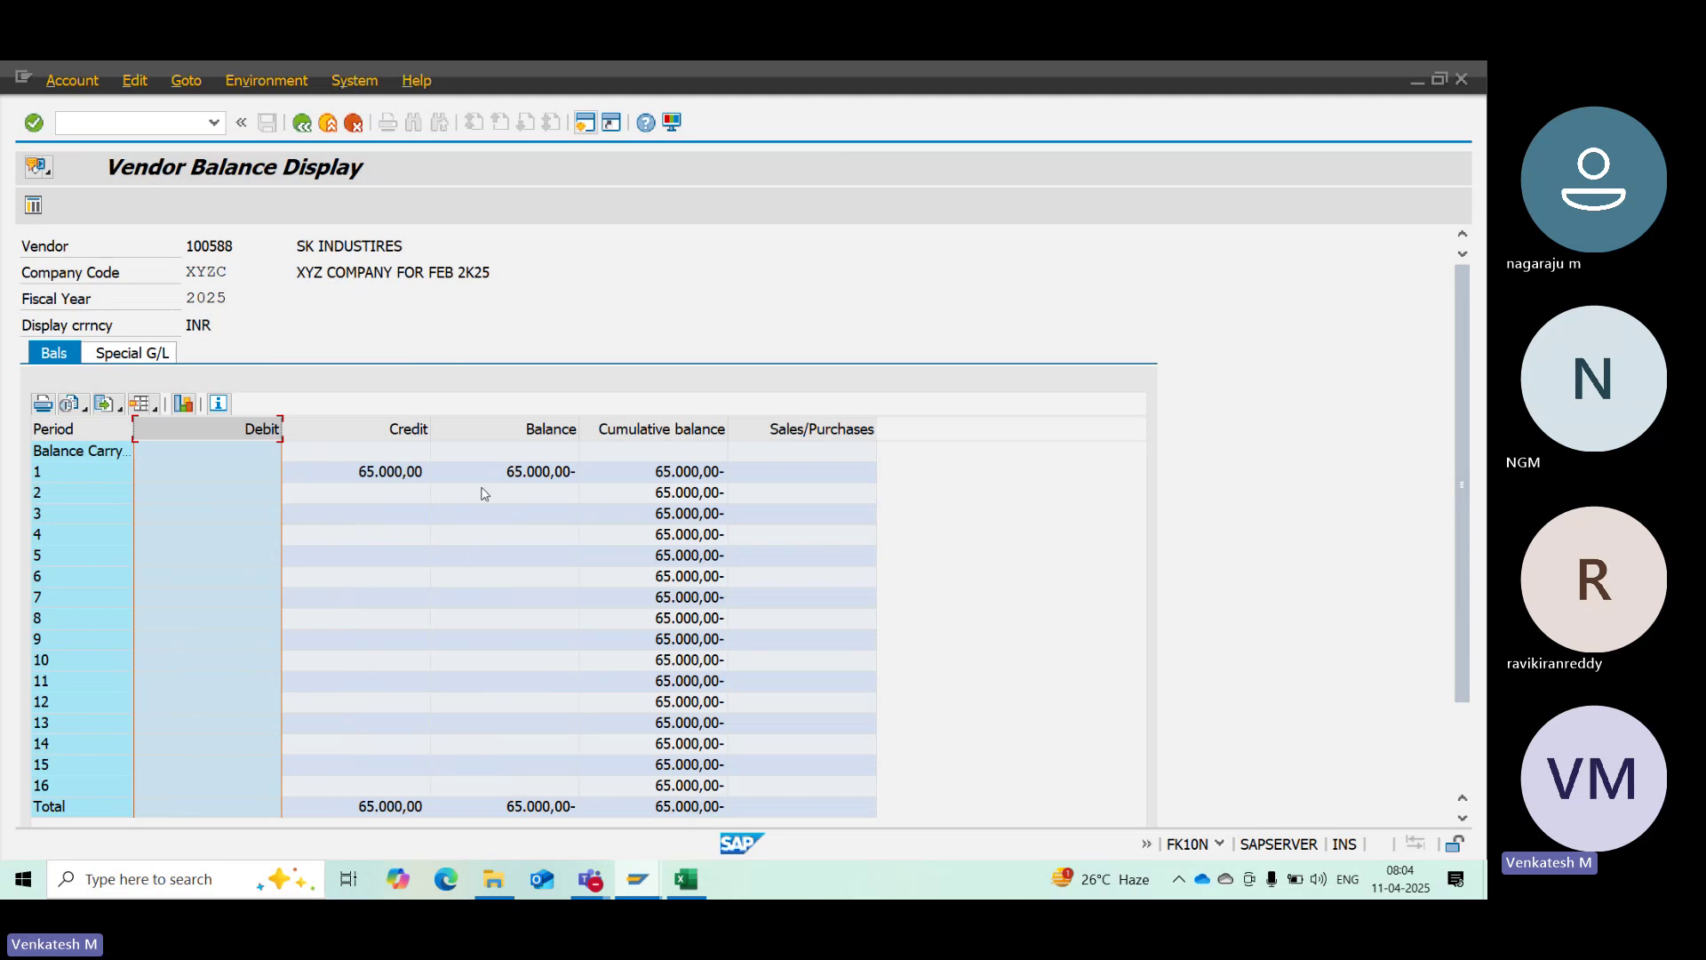
left_click(511, 430)
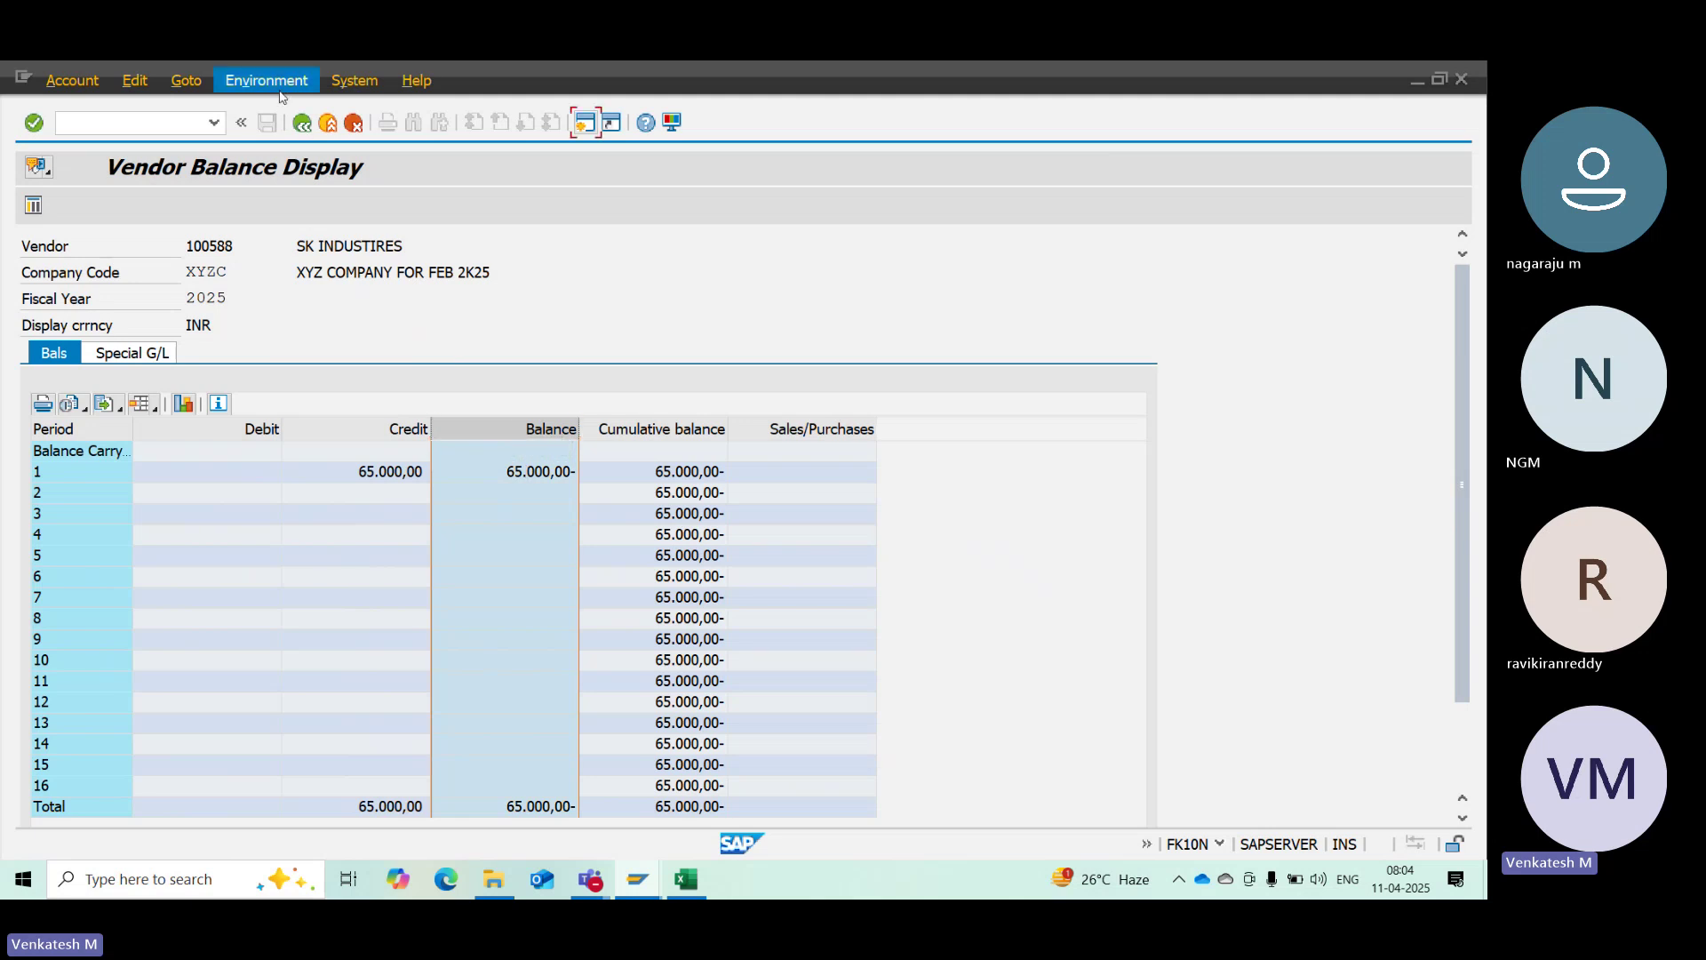
left_click(300, 124)
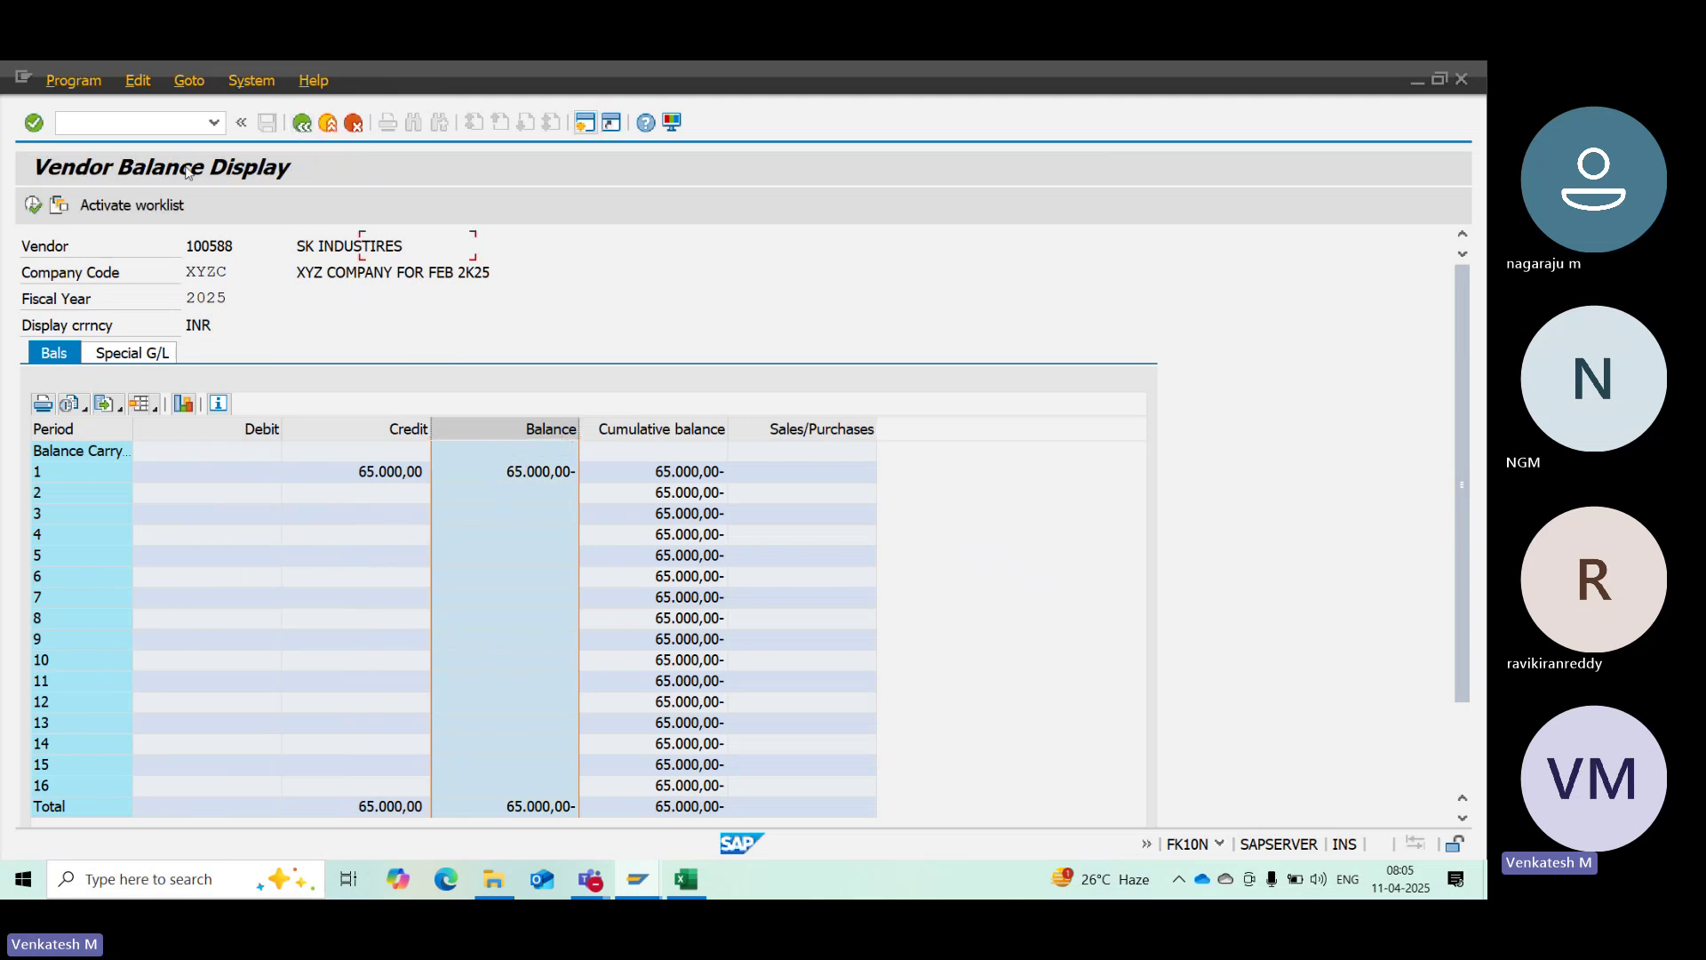
left_click(34, 205)
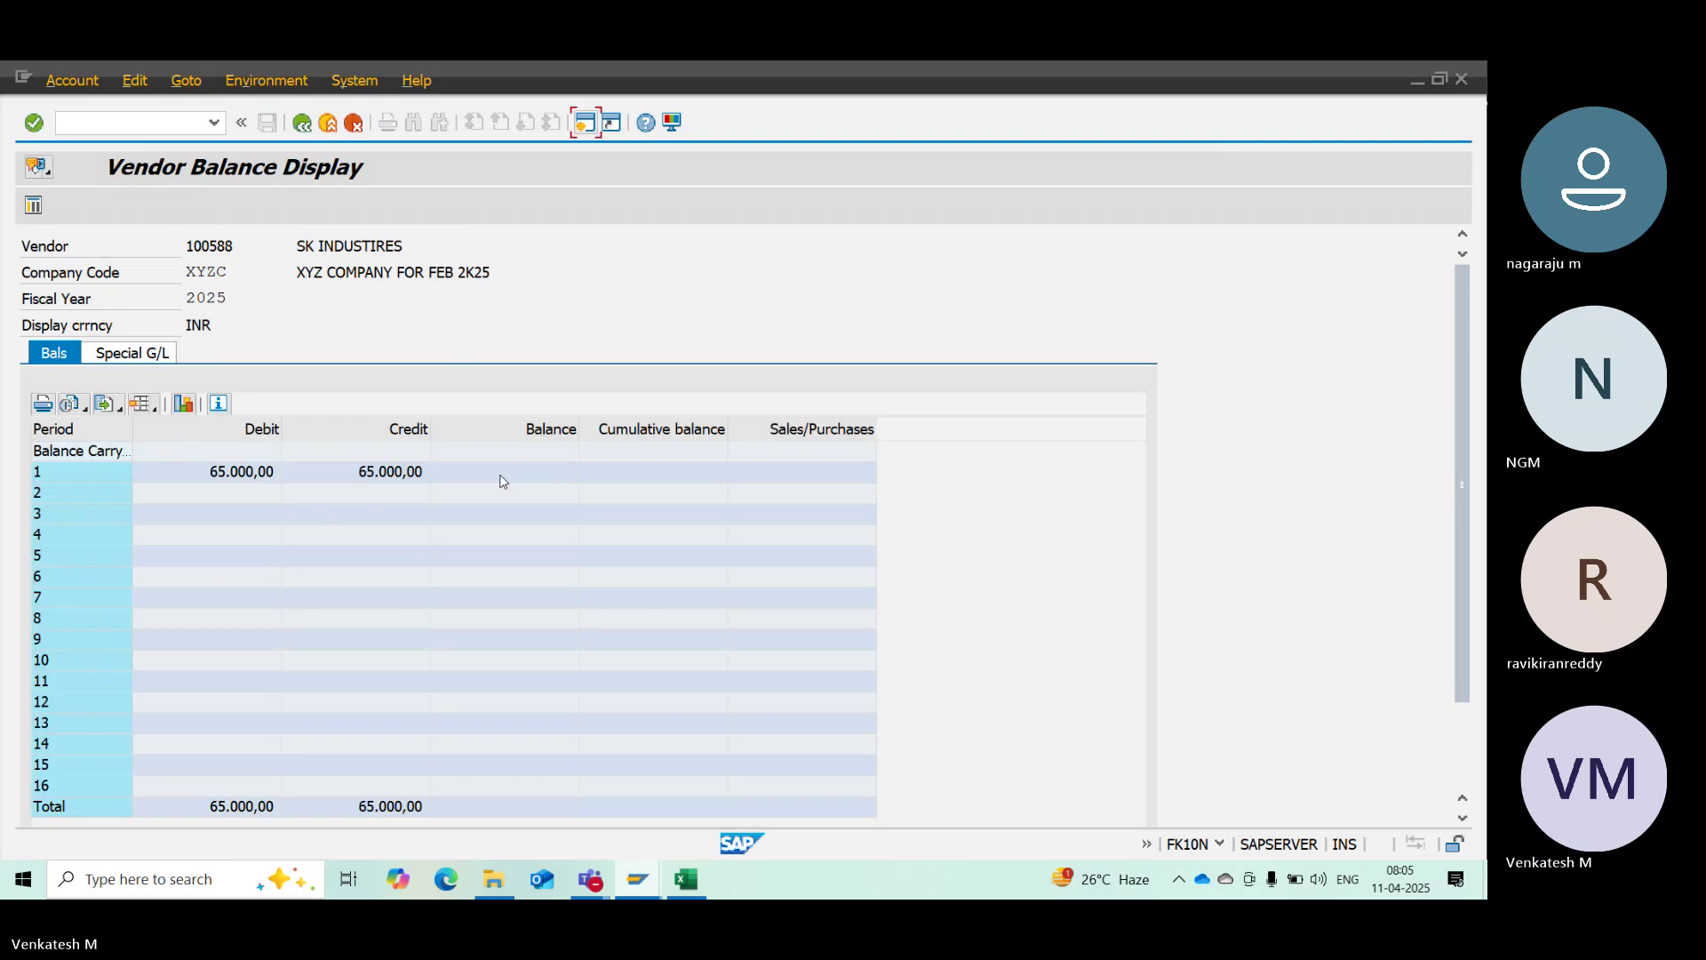
left_click(448, 429)
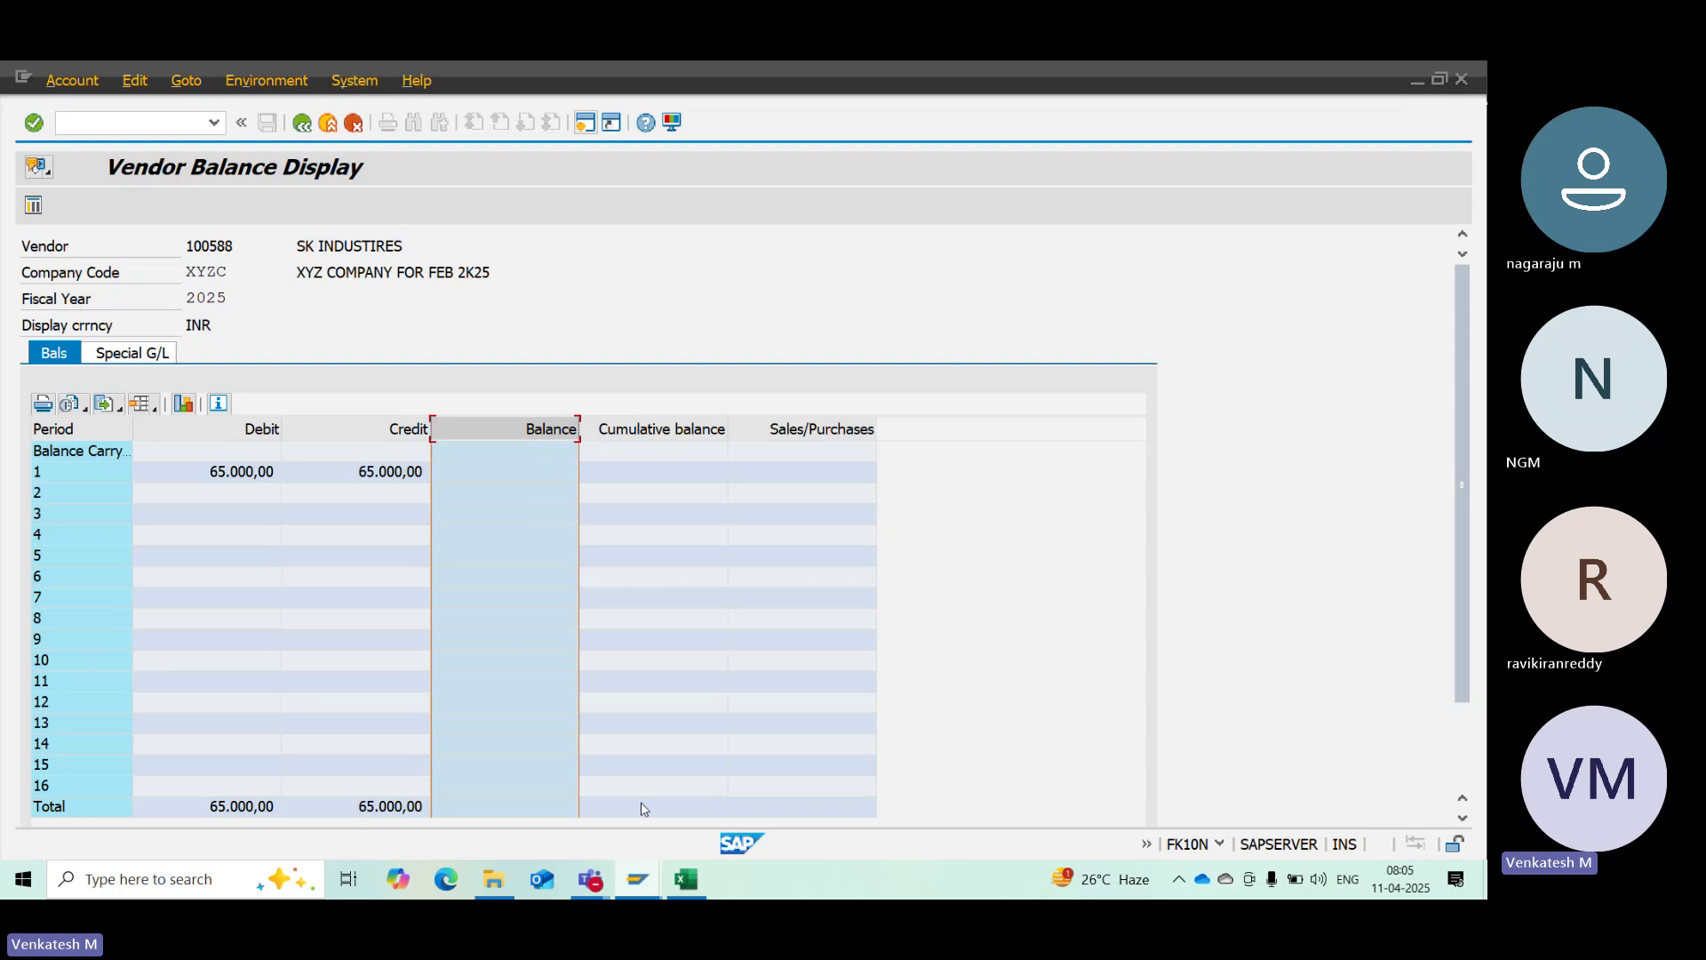
Switch to Excel and review the vendor configuration tasks and the END USER transaction list
left_click(686, 879)
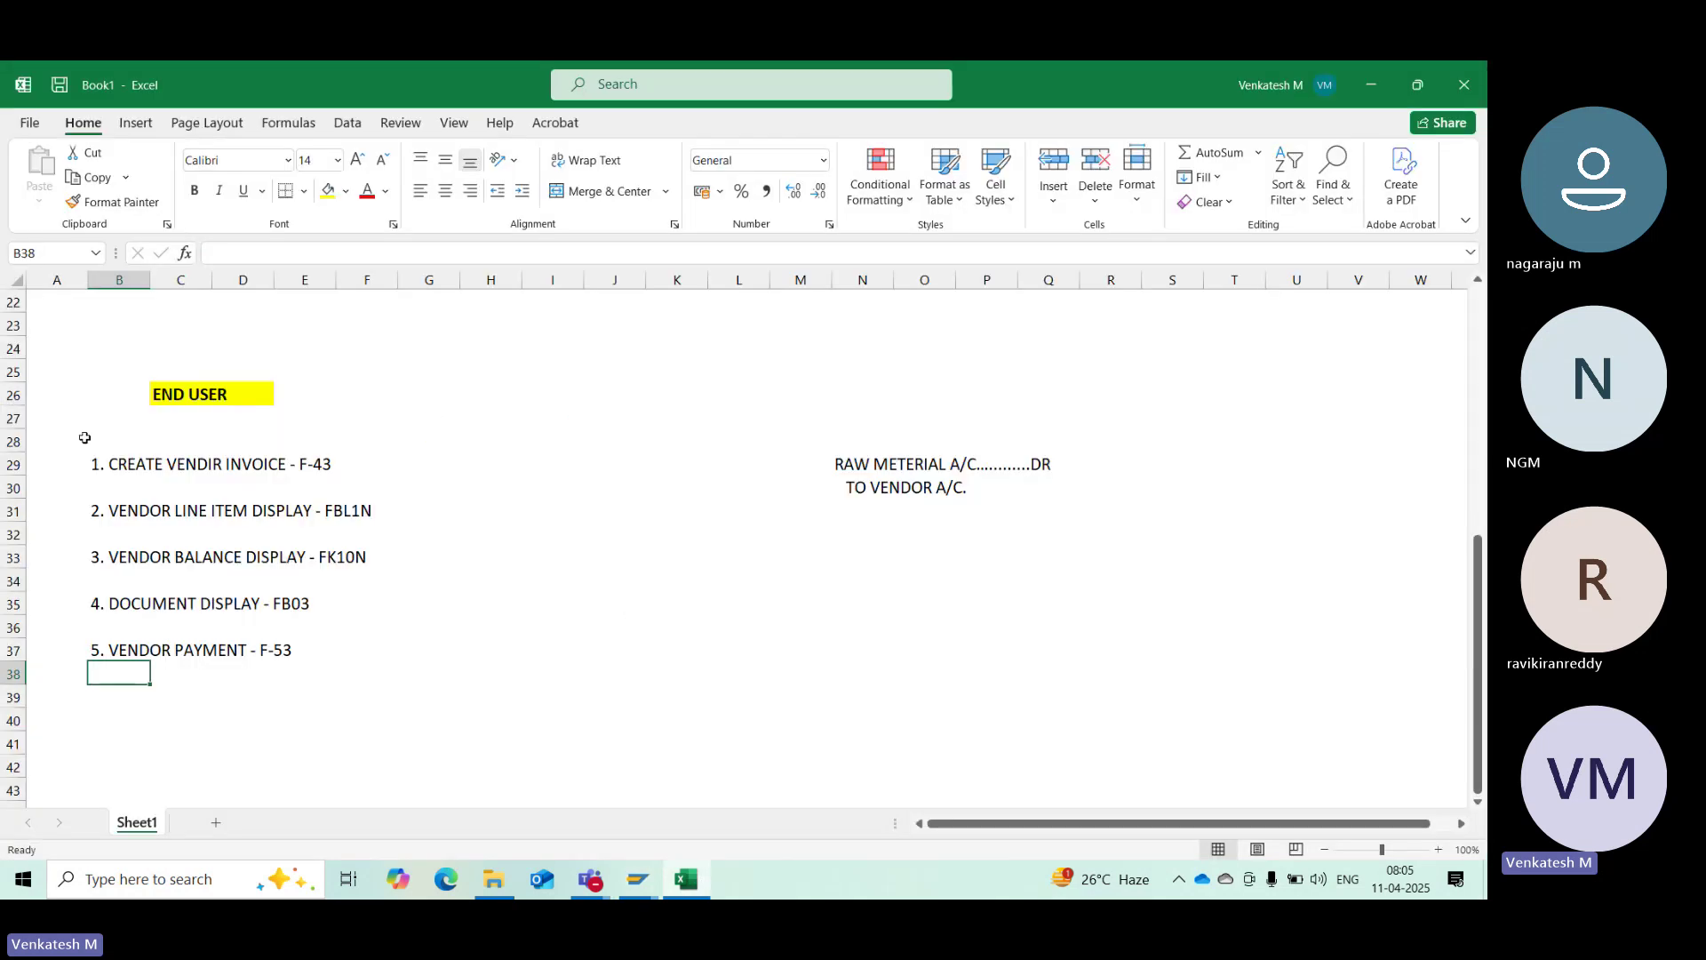
left_click_drag(84, 438, 463, 651)
scroll(287, 545, "up", 6)
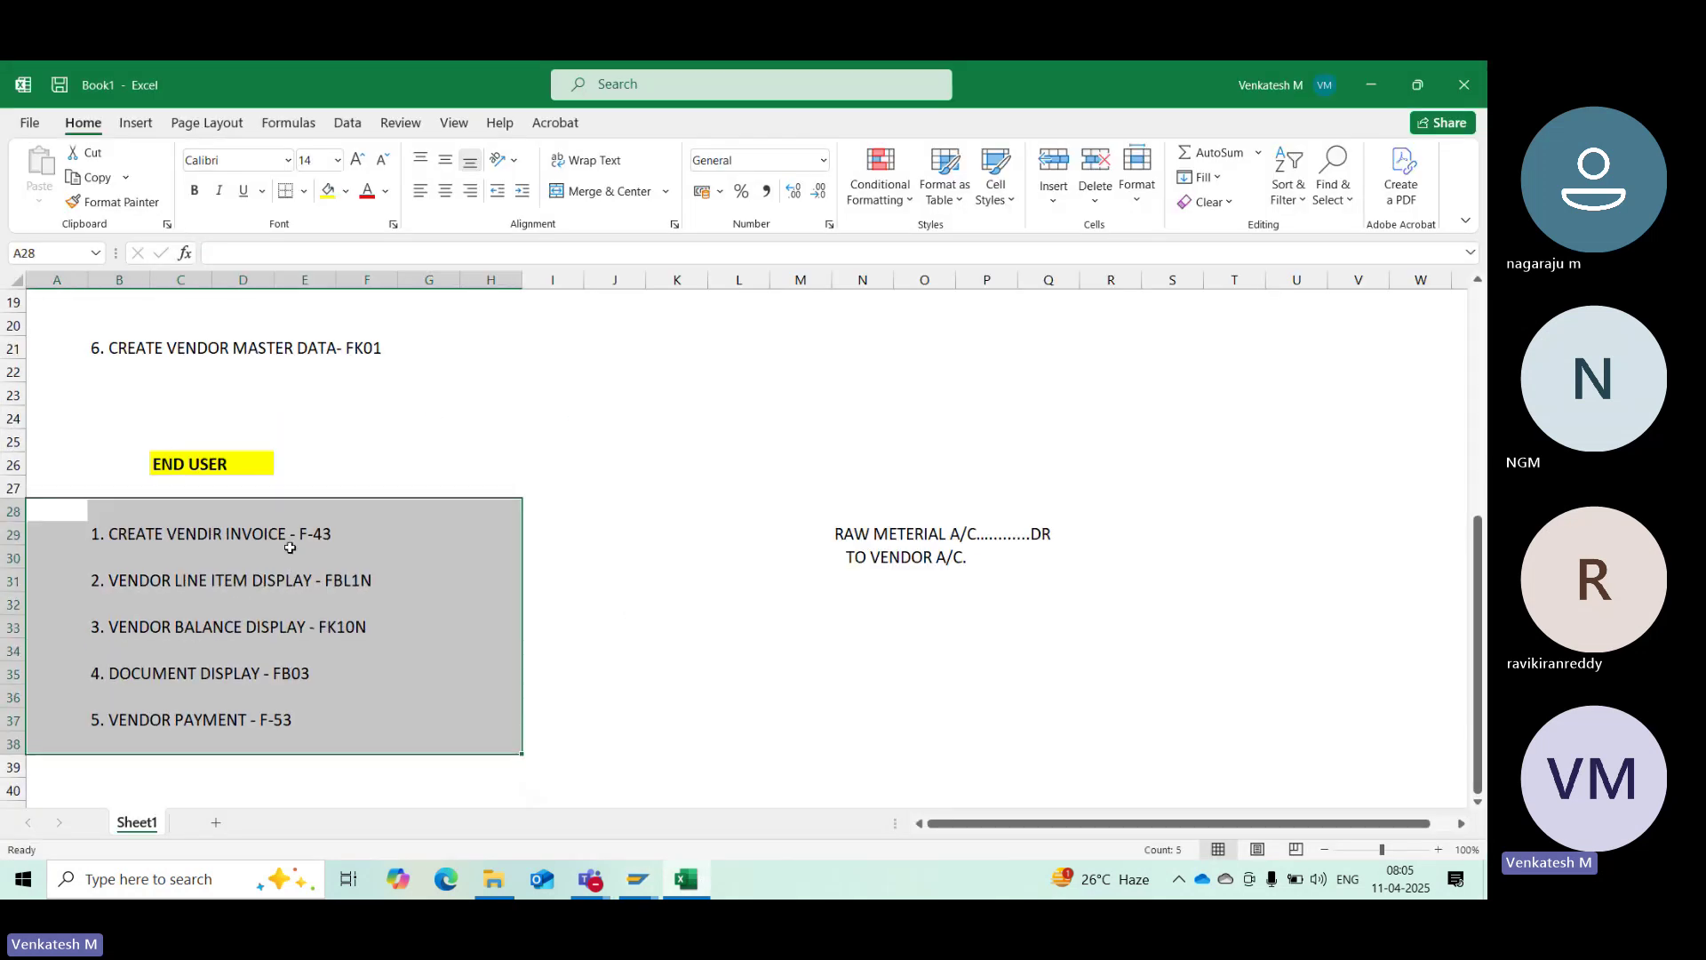
scroll(287, 546, "up", 1)
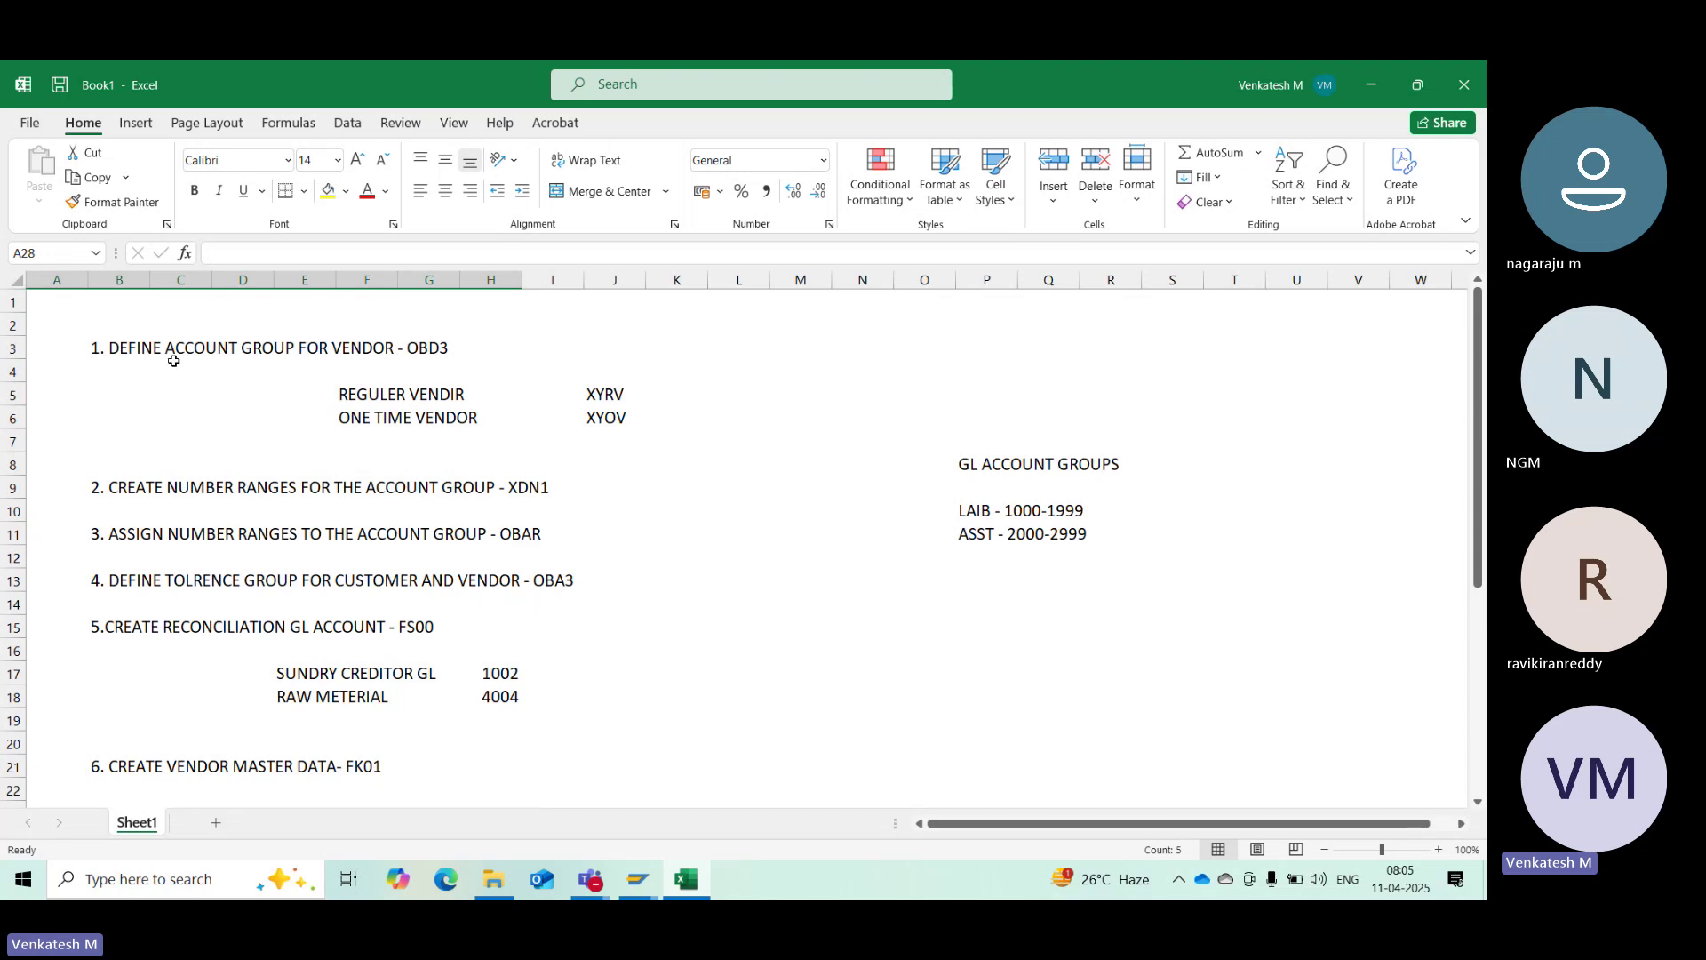
left_click_drag(101, 343, 702, 777)
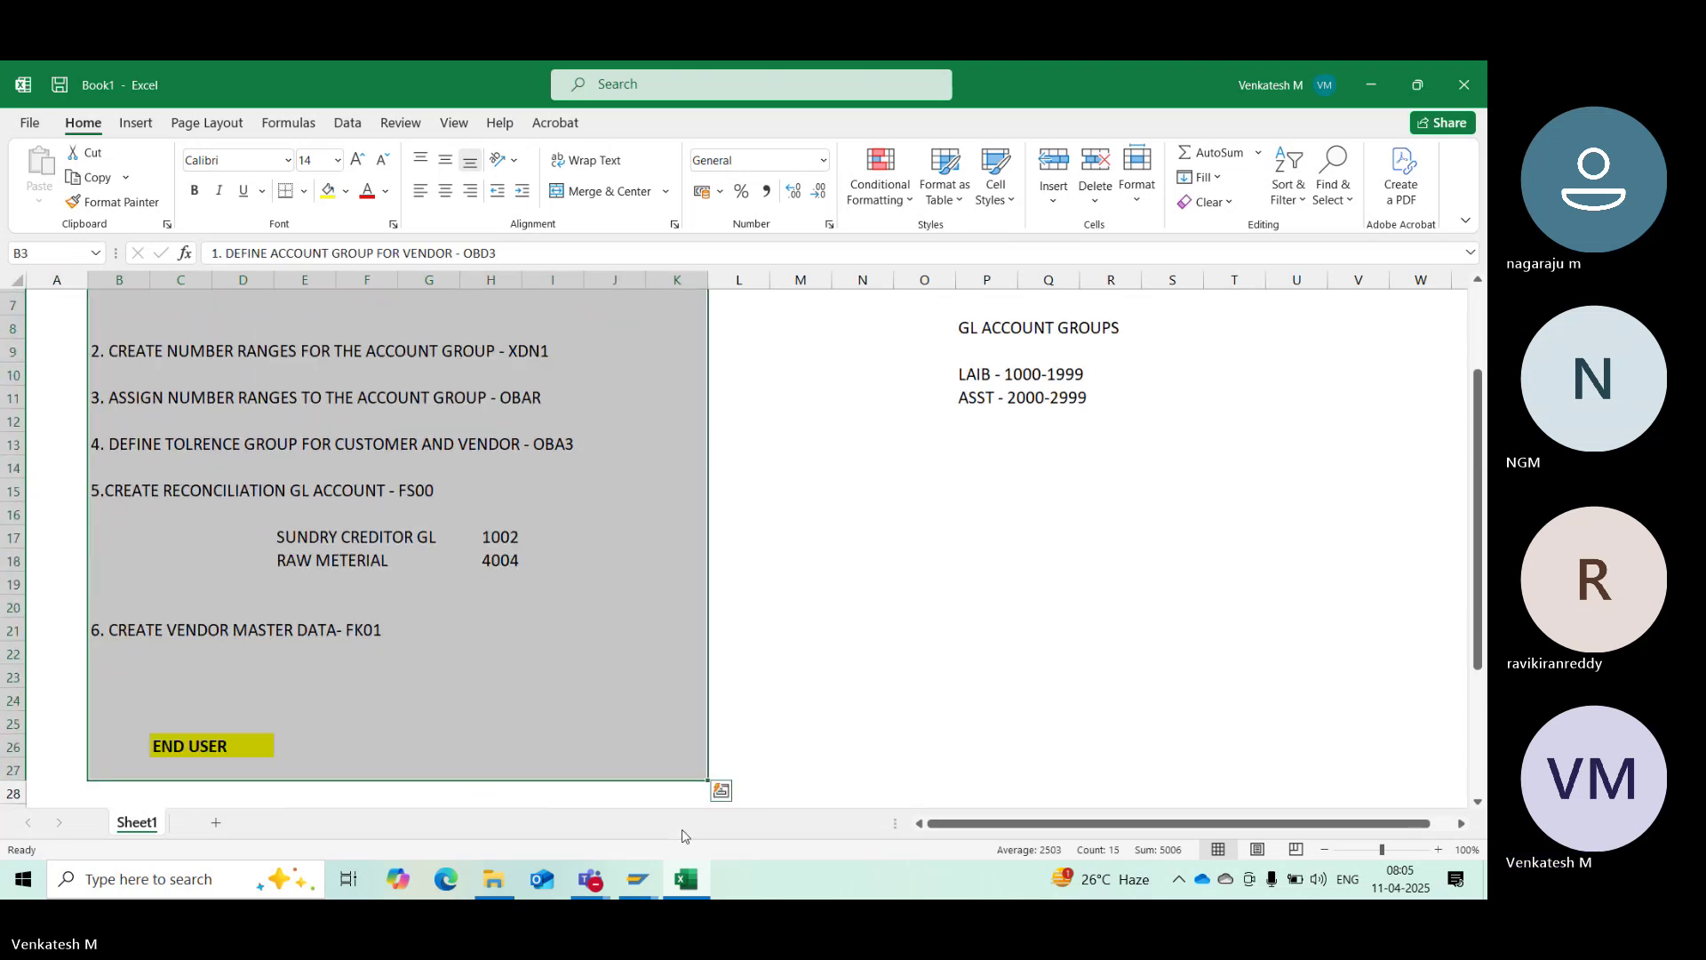
scroll(111, 526, "down", 4)
left_click_drag(111, 527, 534, 759)
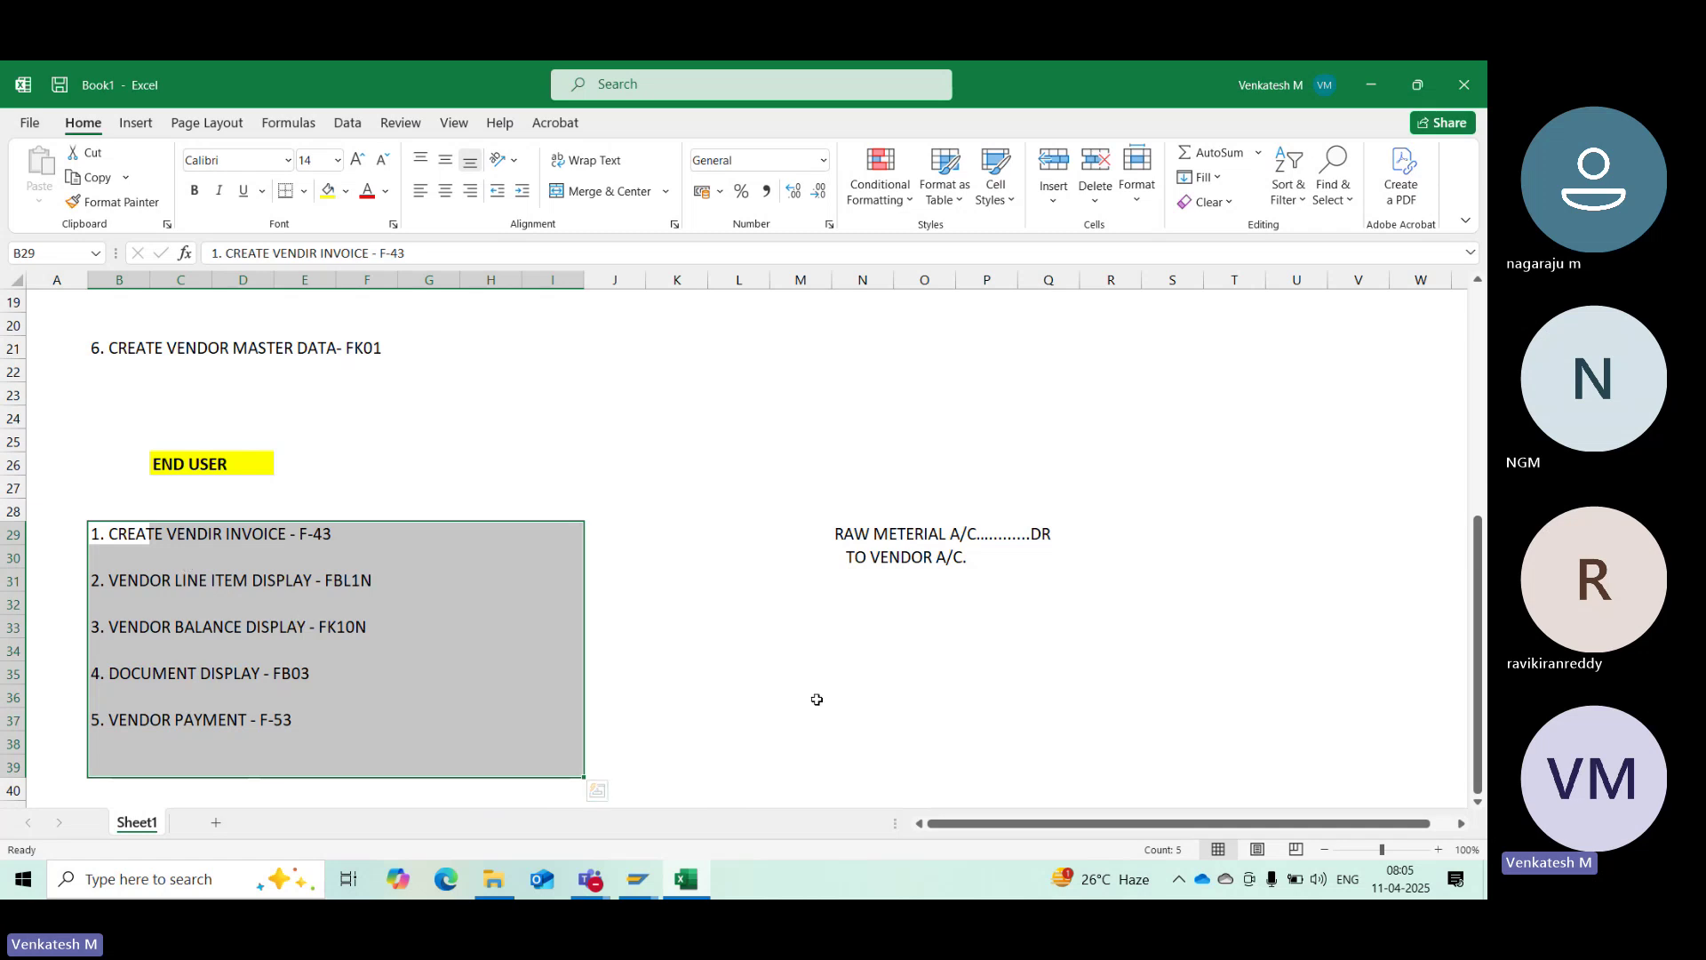
left_click(1018, 749)
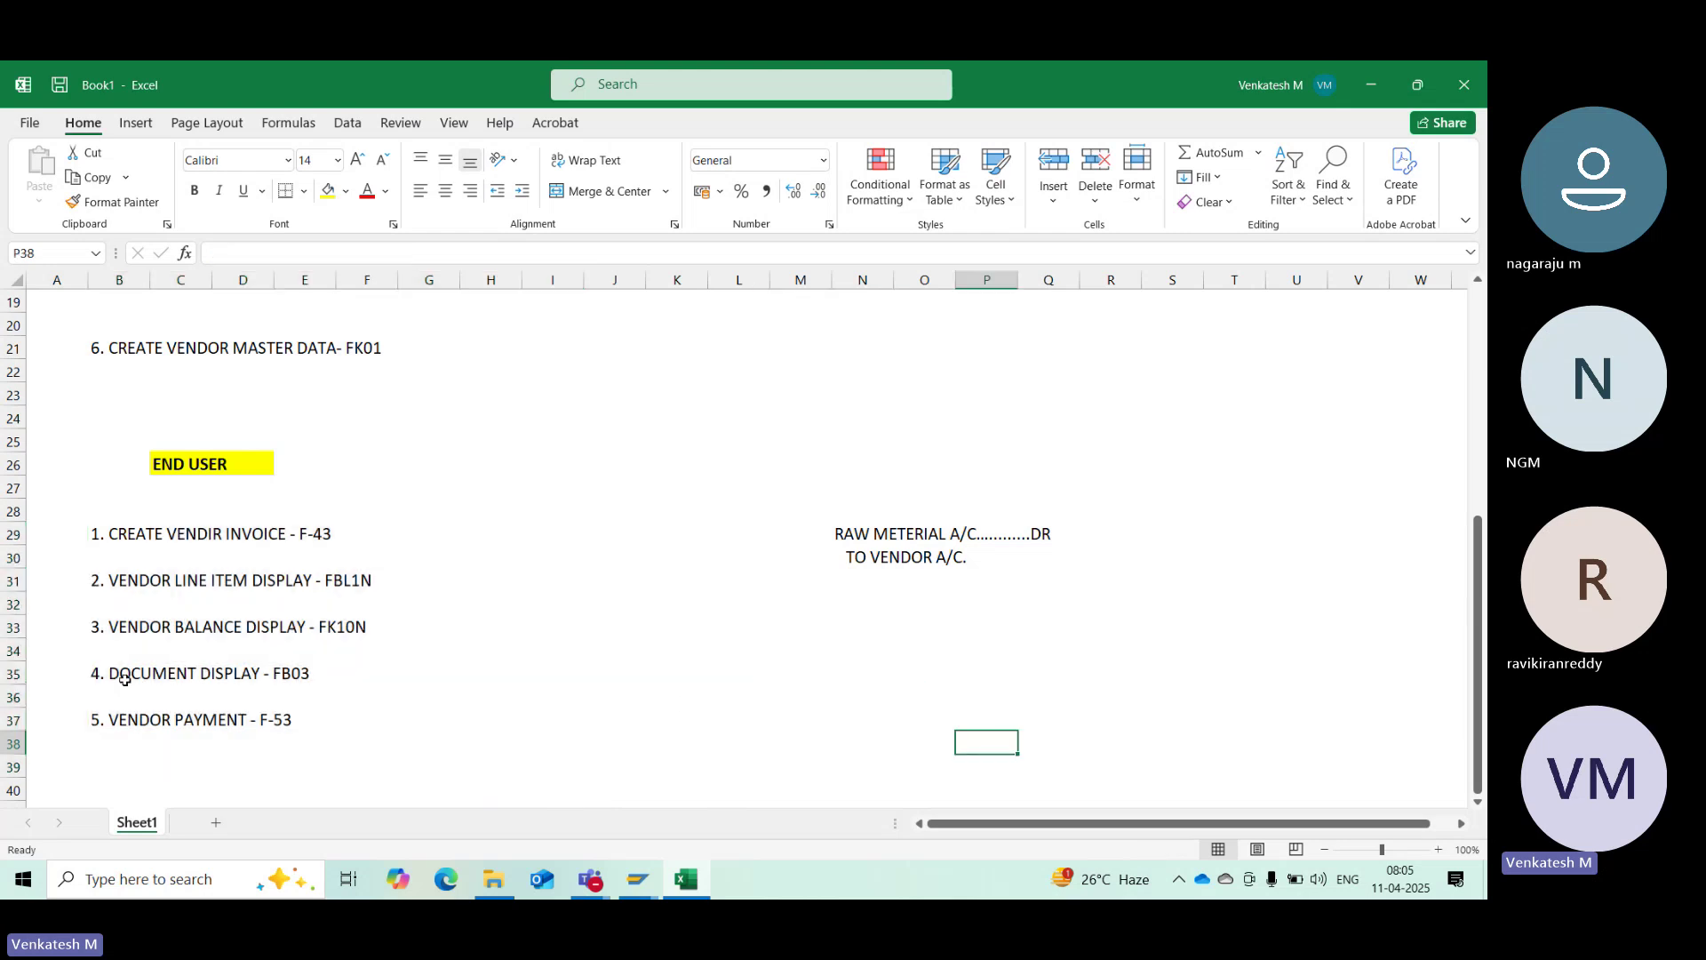
Go back over the task list from Vendor Payment F-53 up to the vendor account group definition OBD3
left_click_drag(95, 710, 317, 731)
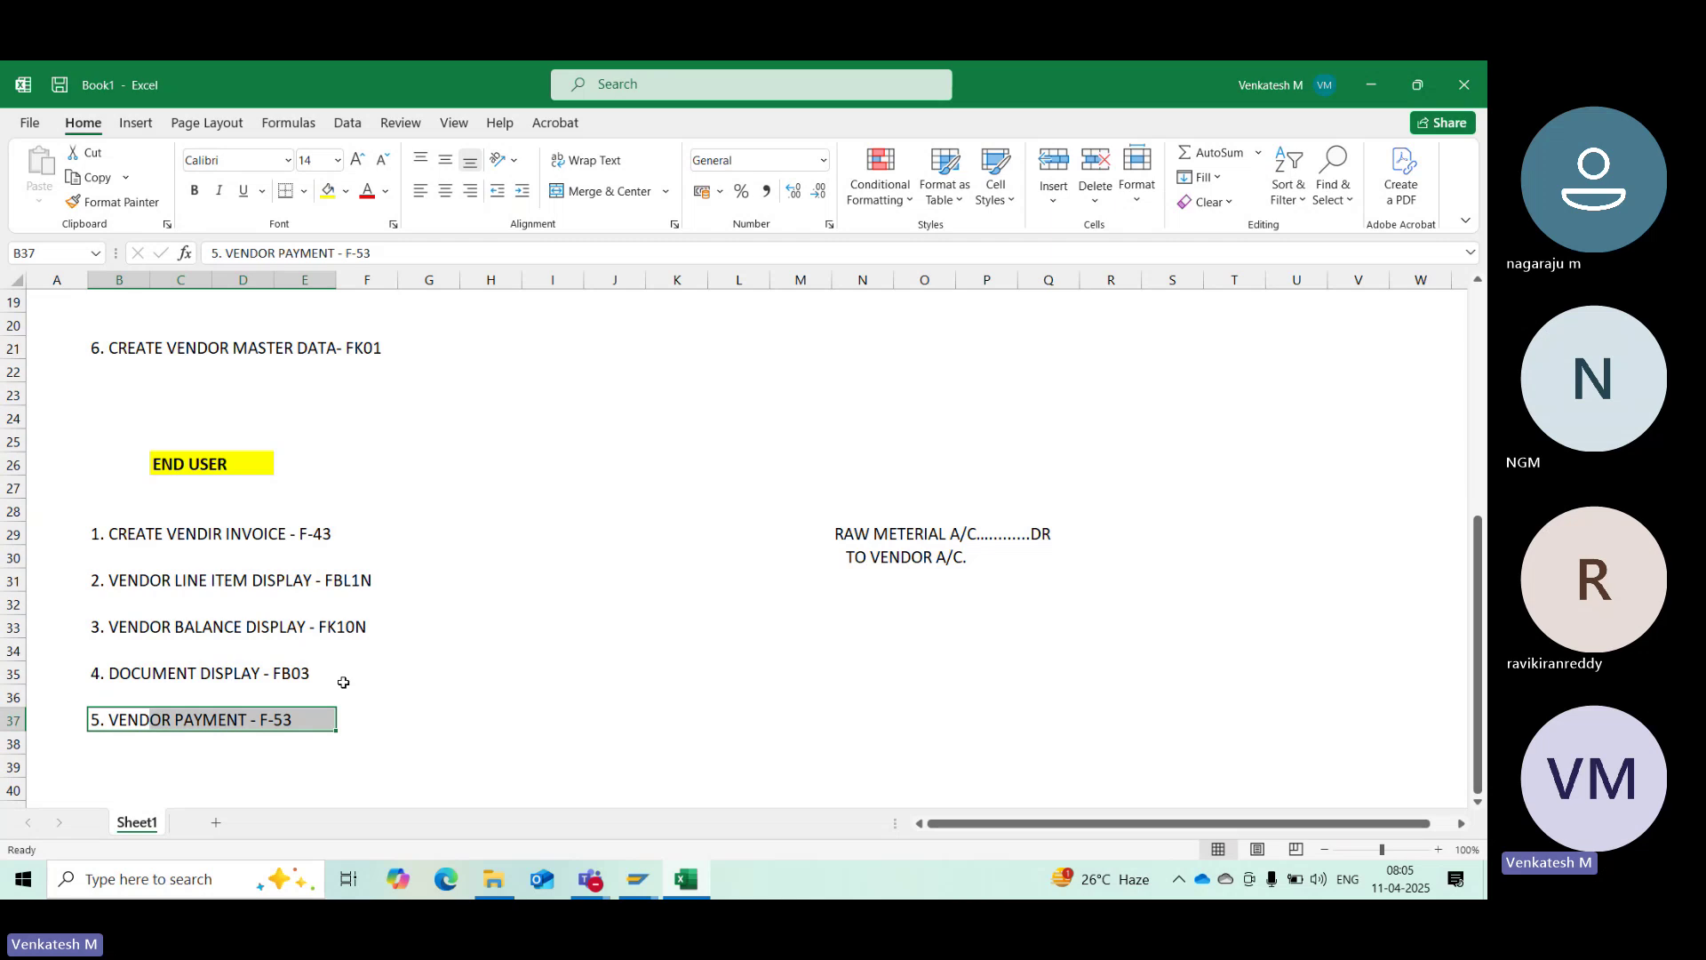
left_click(401, 716)
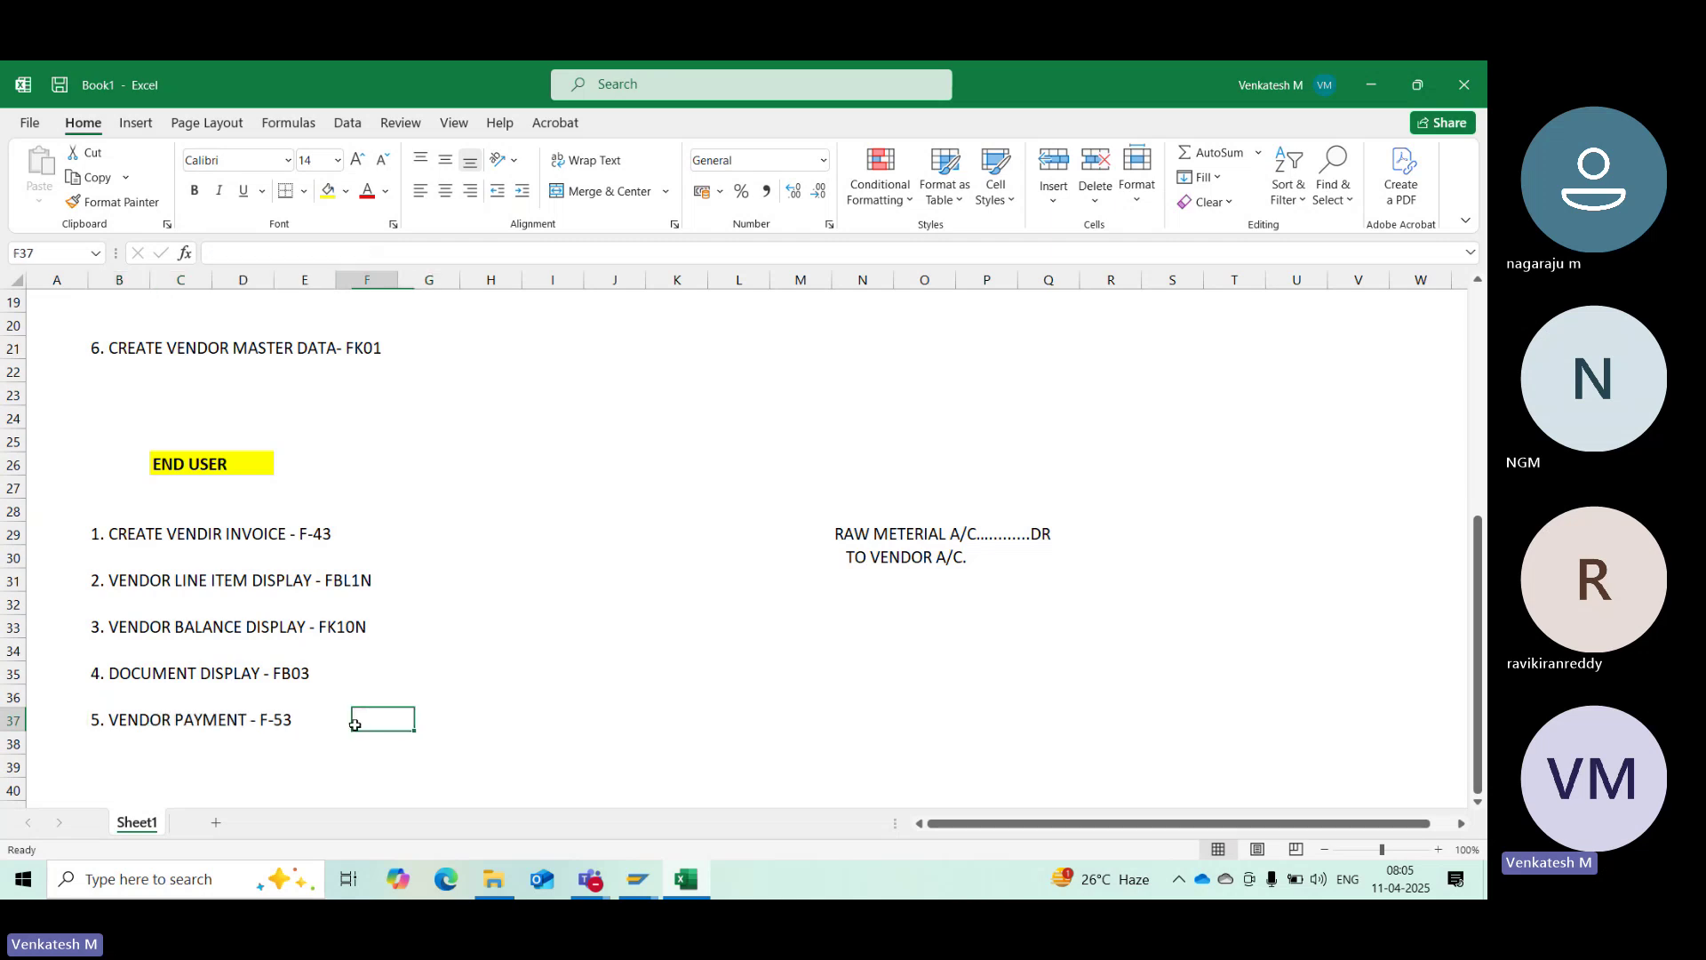
left_click_drag(354, 716, 93, 522)
scroll(246, 553, "up", 5)
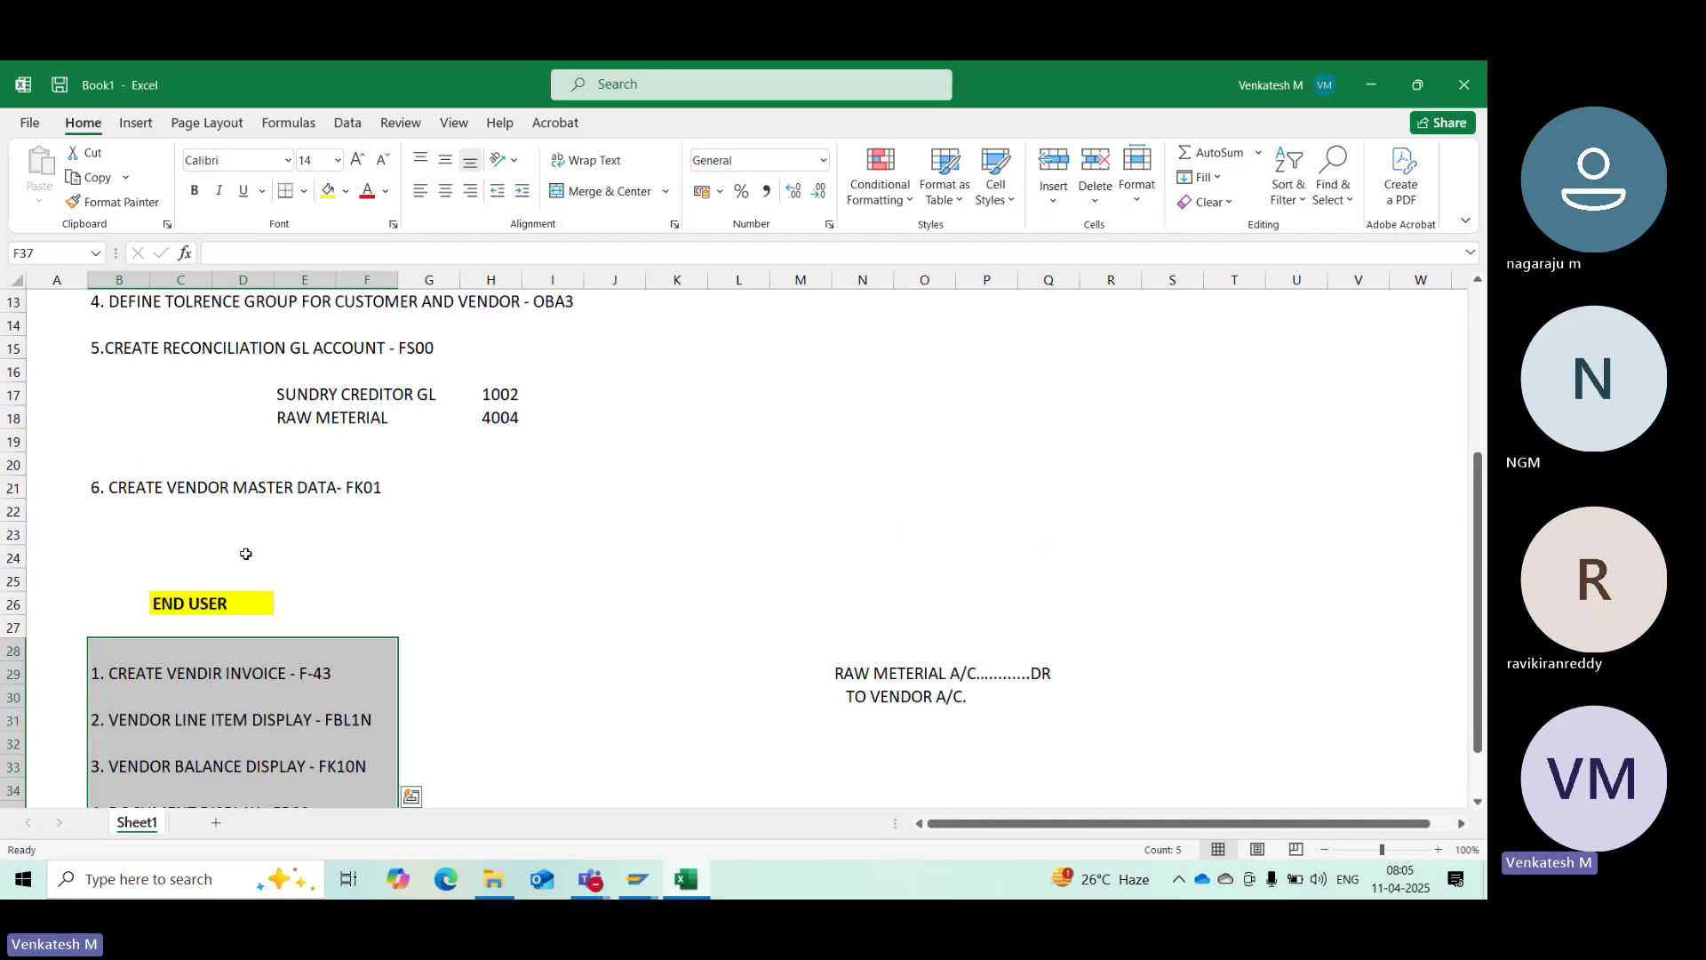
left_click_drag(455, 711, 99, 203)
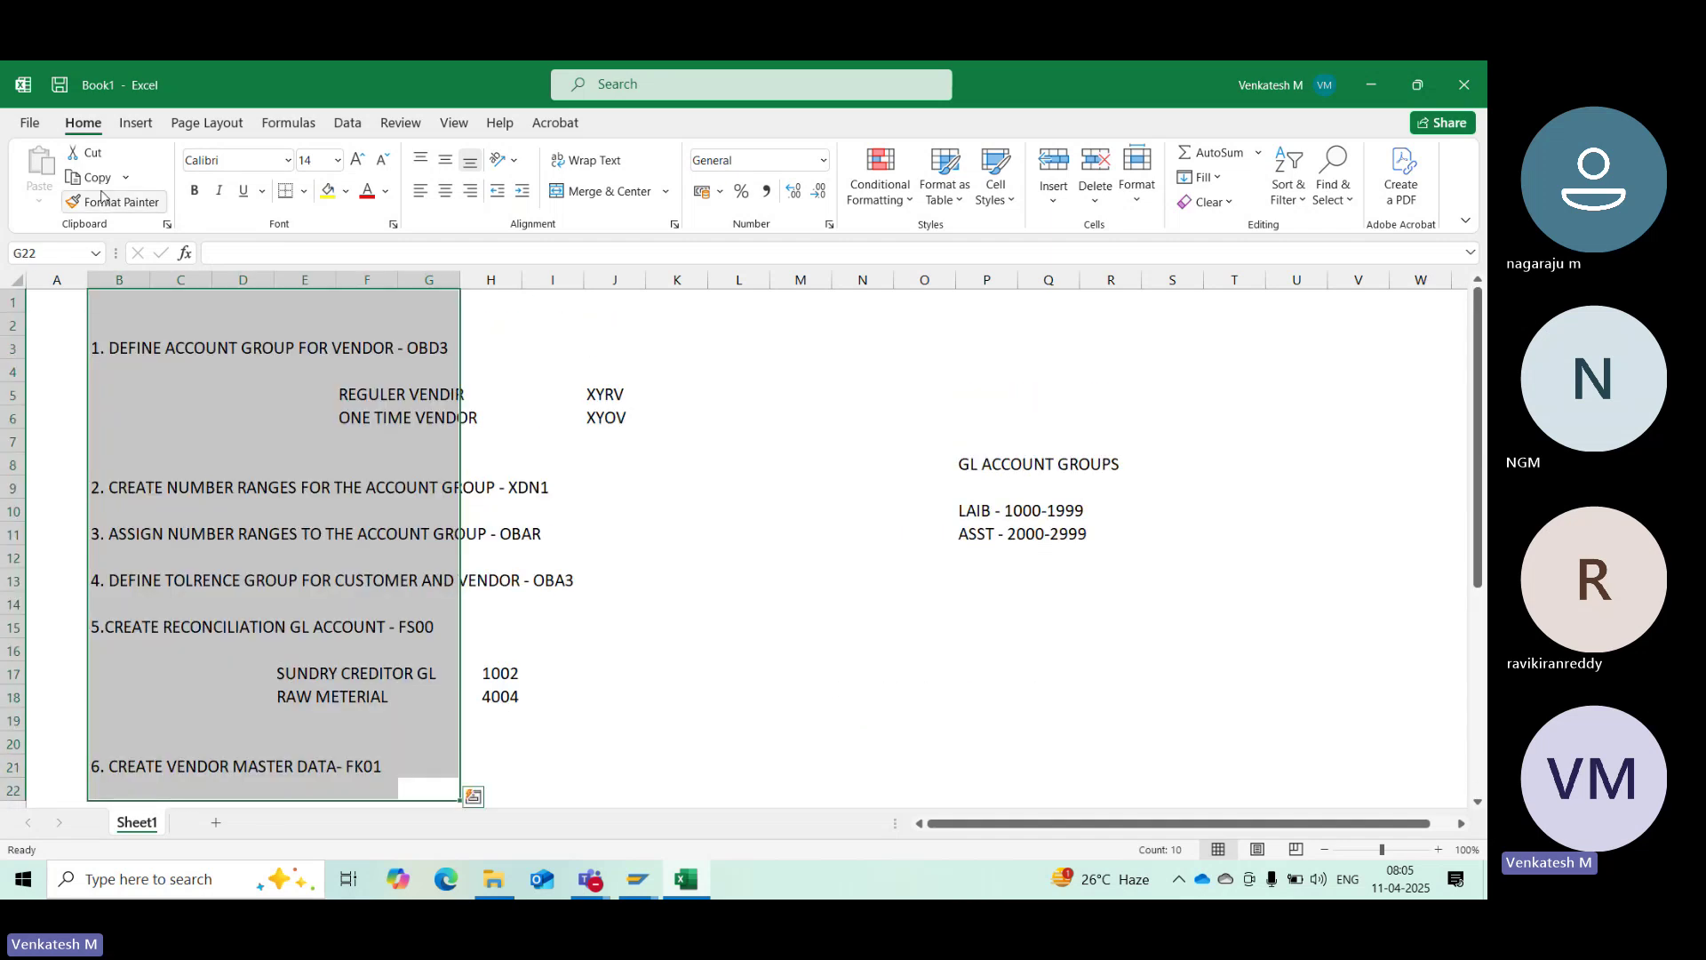
left_click(631, 434)
Switch to the Teams meeting window and dismiss the recording notice
left_click(638, 880)
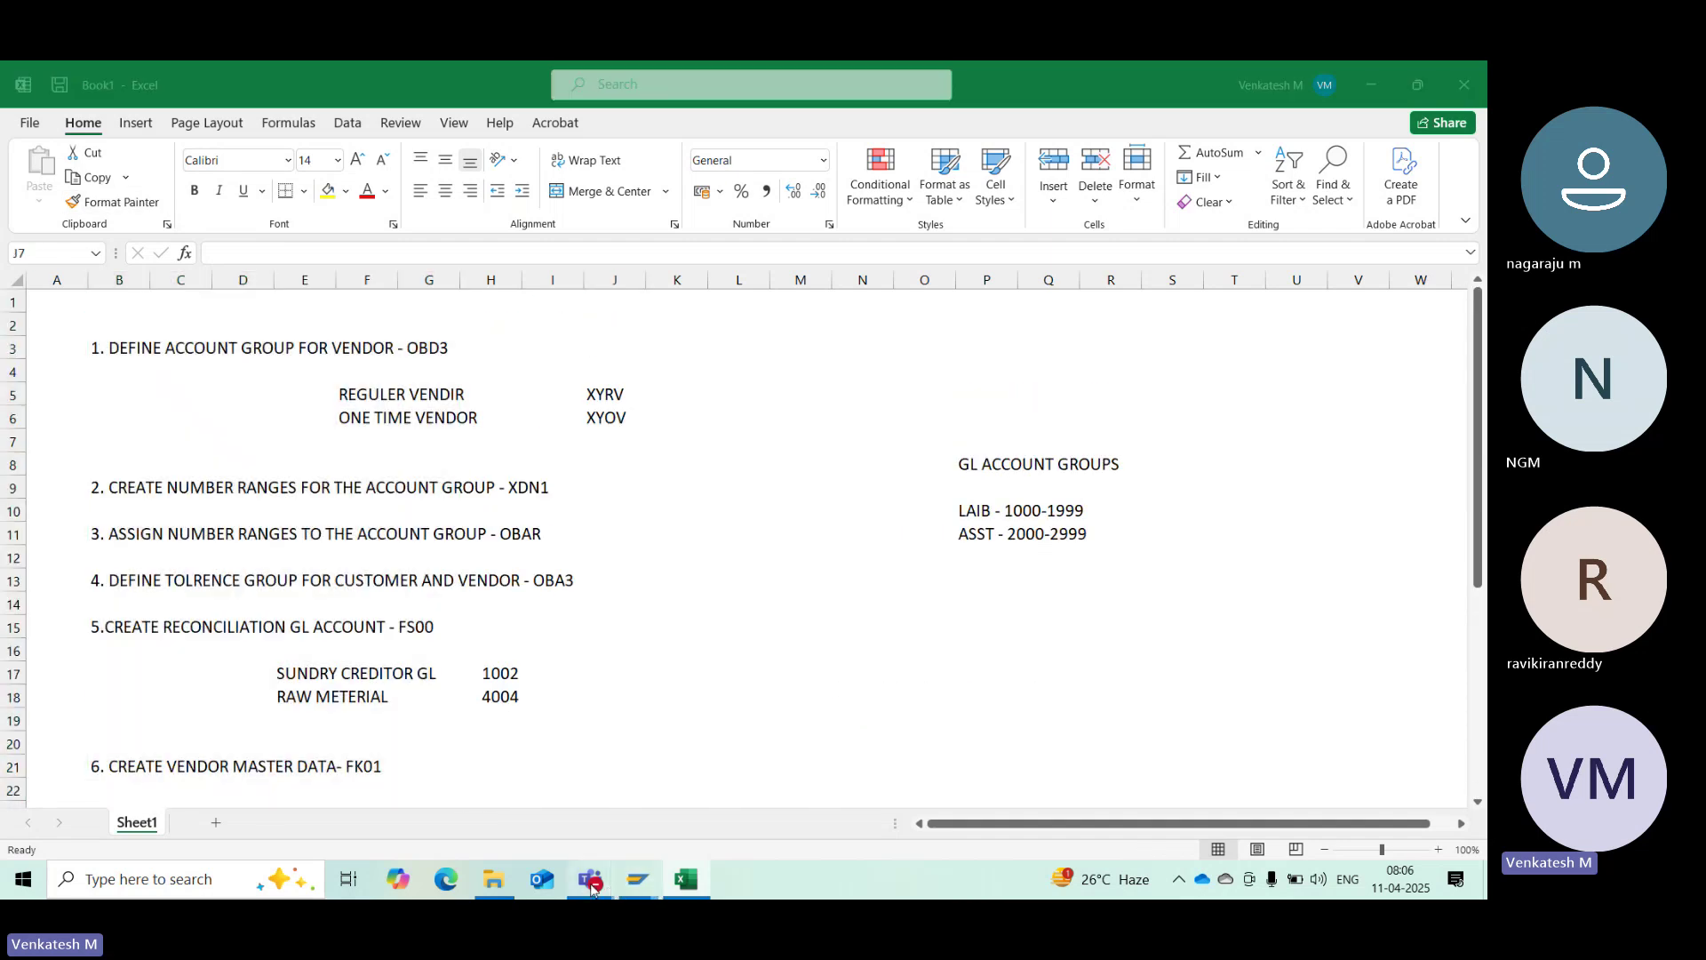
left_click(601, 812)
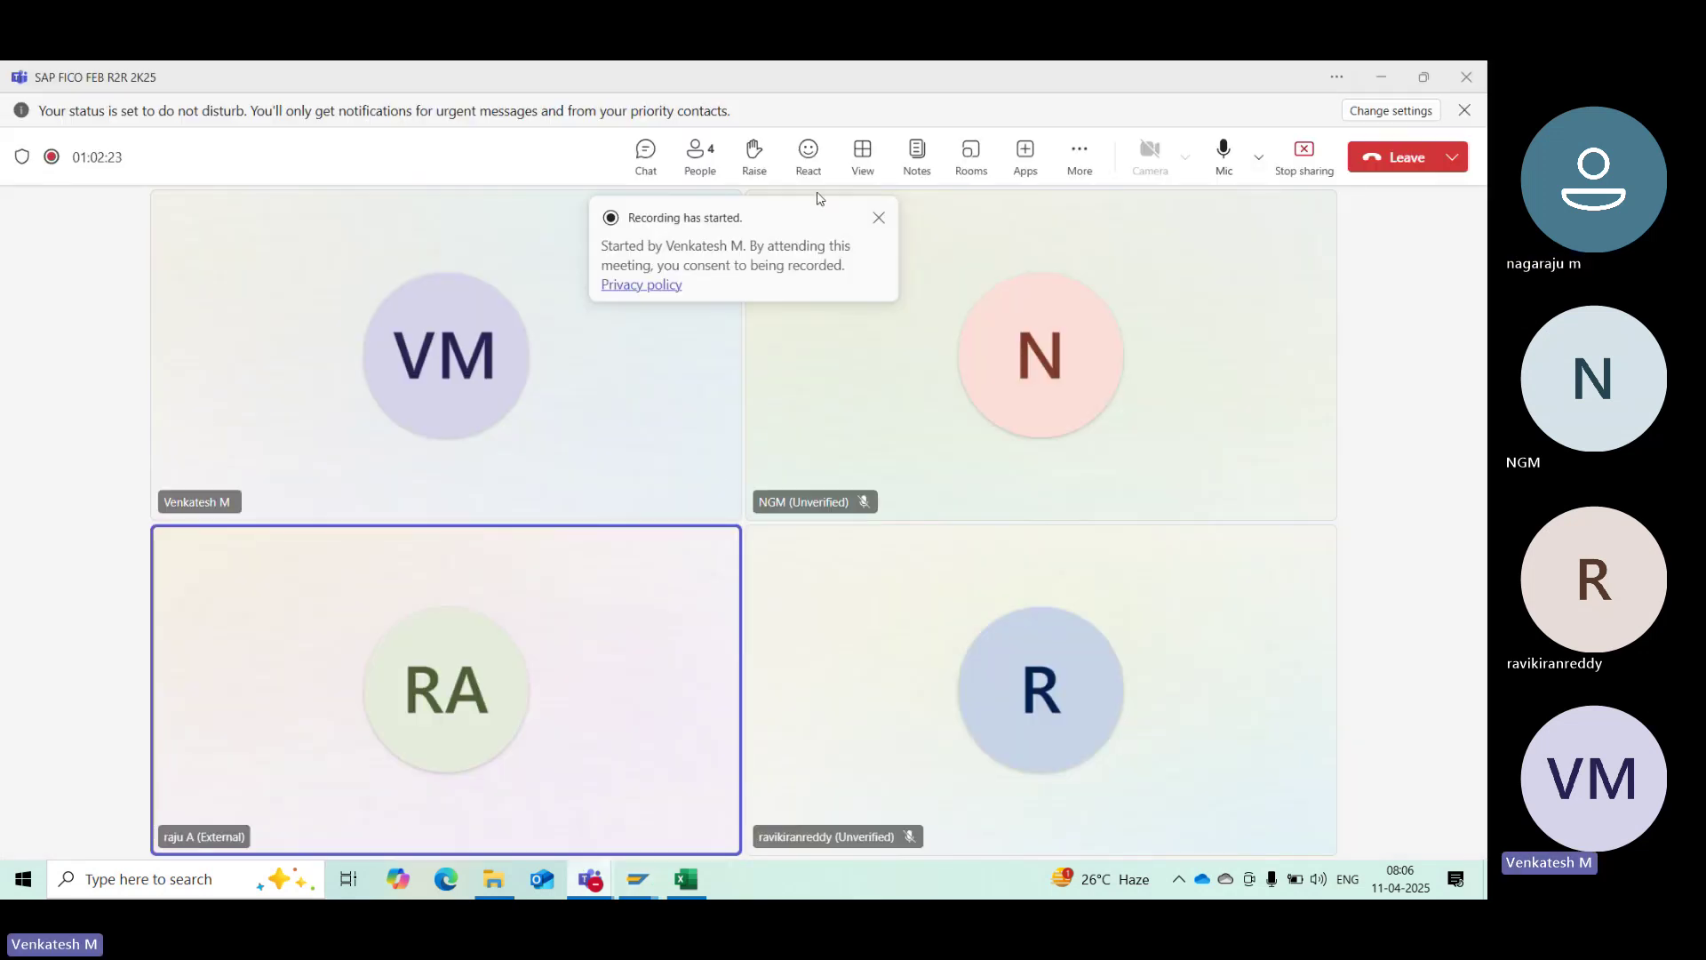
left_click(878, 219)
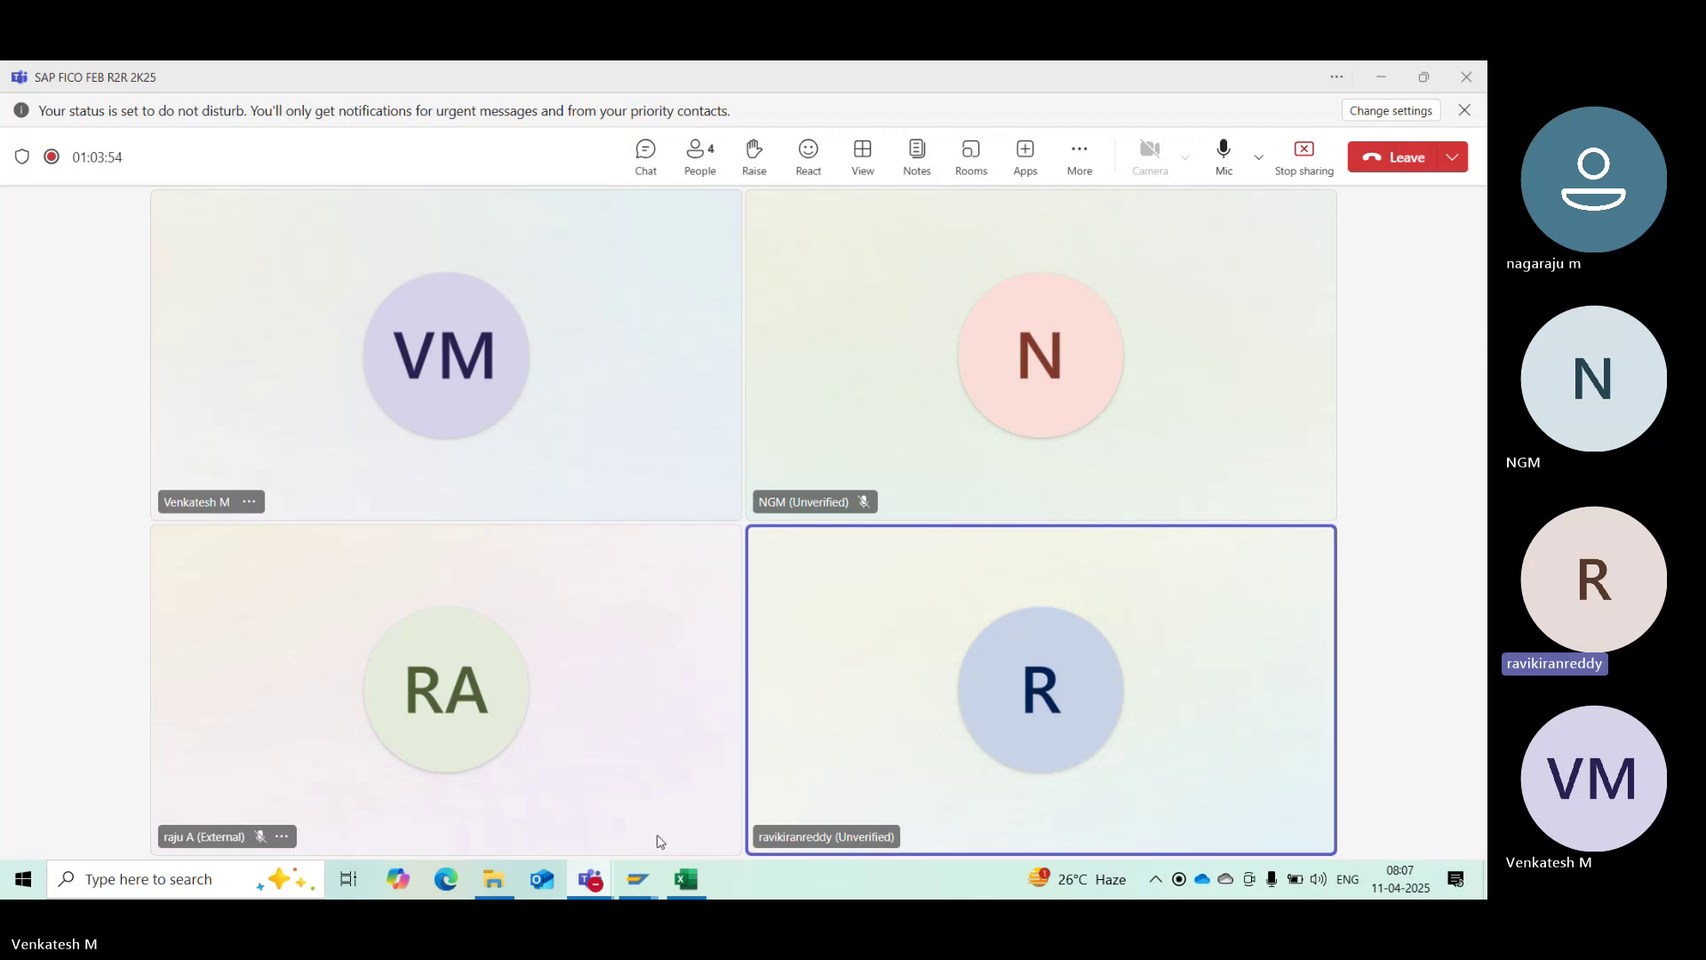
Switch to Excel and highlight the vendor configuration tasks from account group definition OBD3 through vendor master data creation FK01 for review
left_click(684, 880)
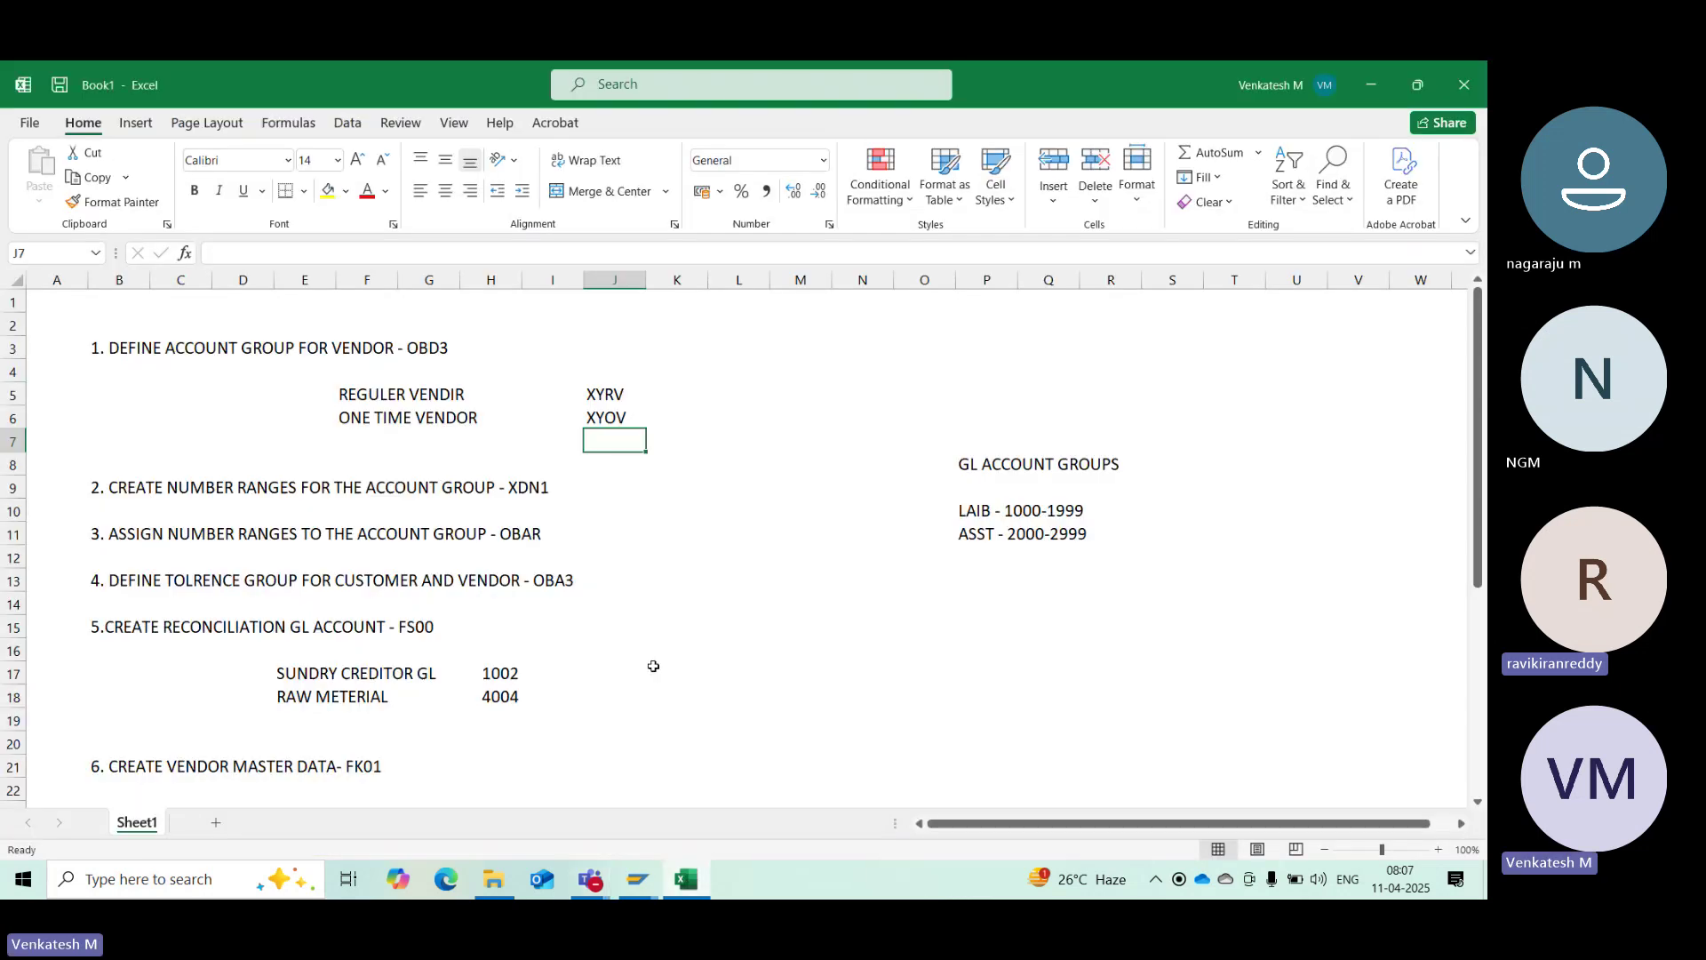
left_click(658, 668)
scroll(658, 667, "down", 4)
scroll(657, 663, "up", 3)
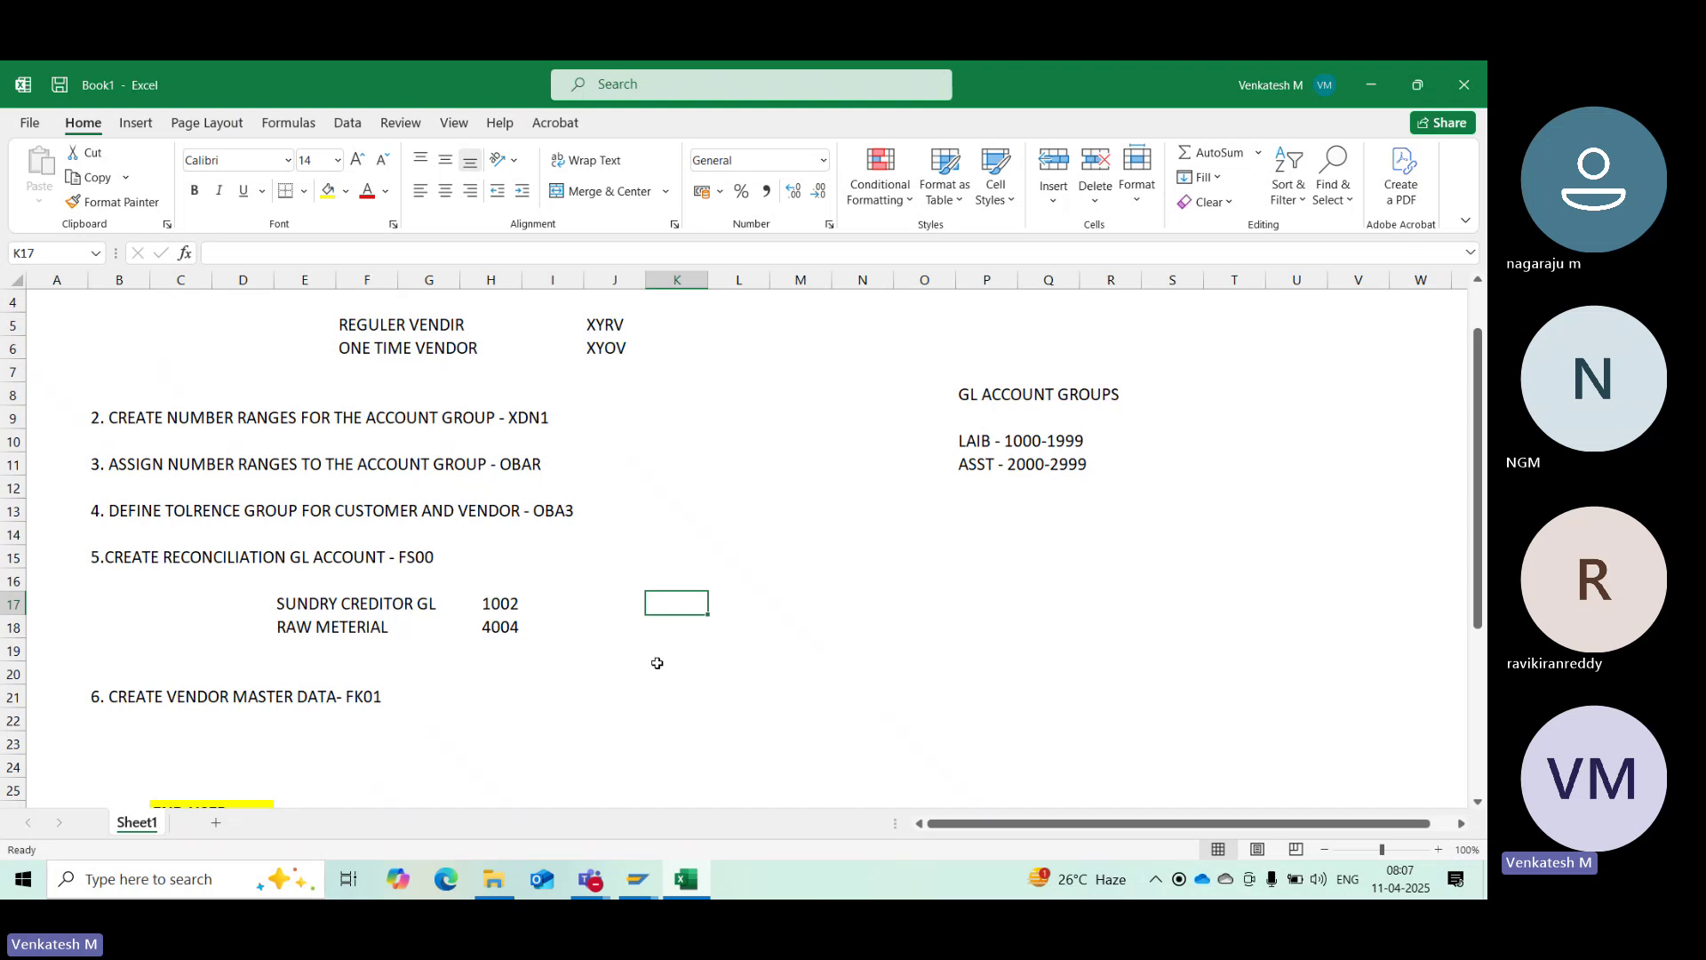
scroll(656, 658, "down", 2)
left_click_drag(552, 579, 107, 281)
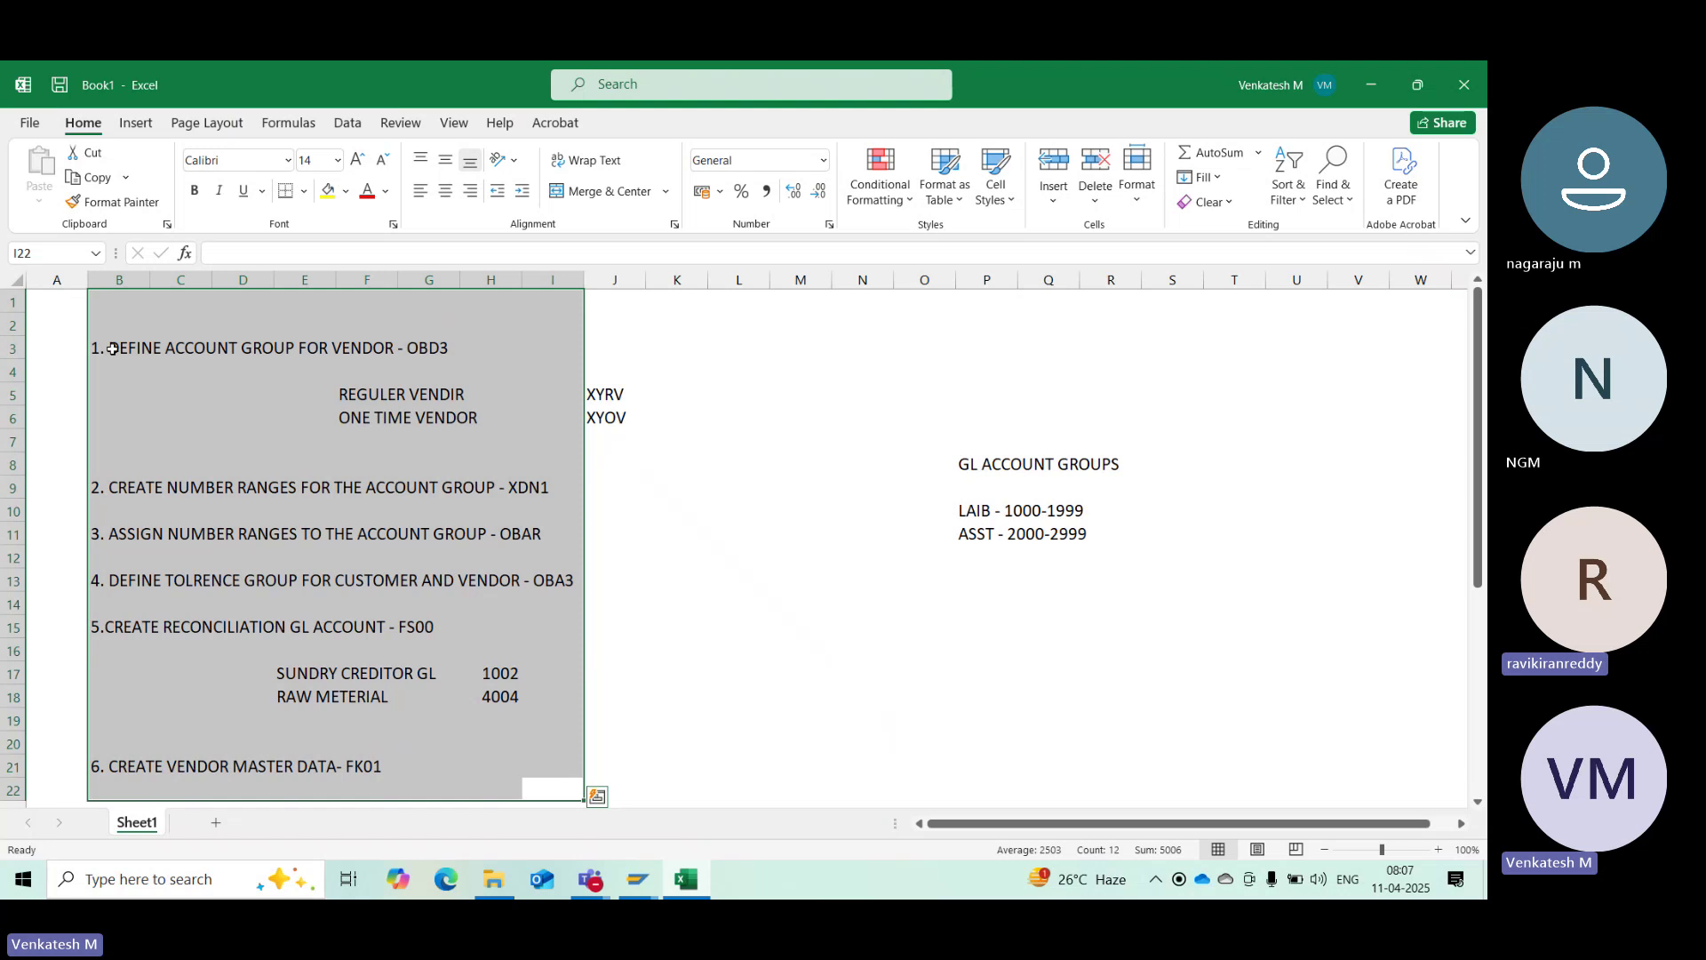
left_click_drag(113, 349, 693, 790)
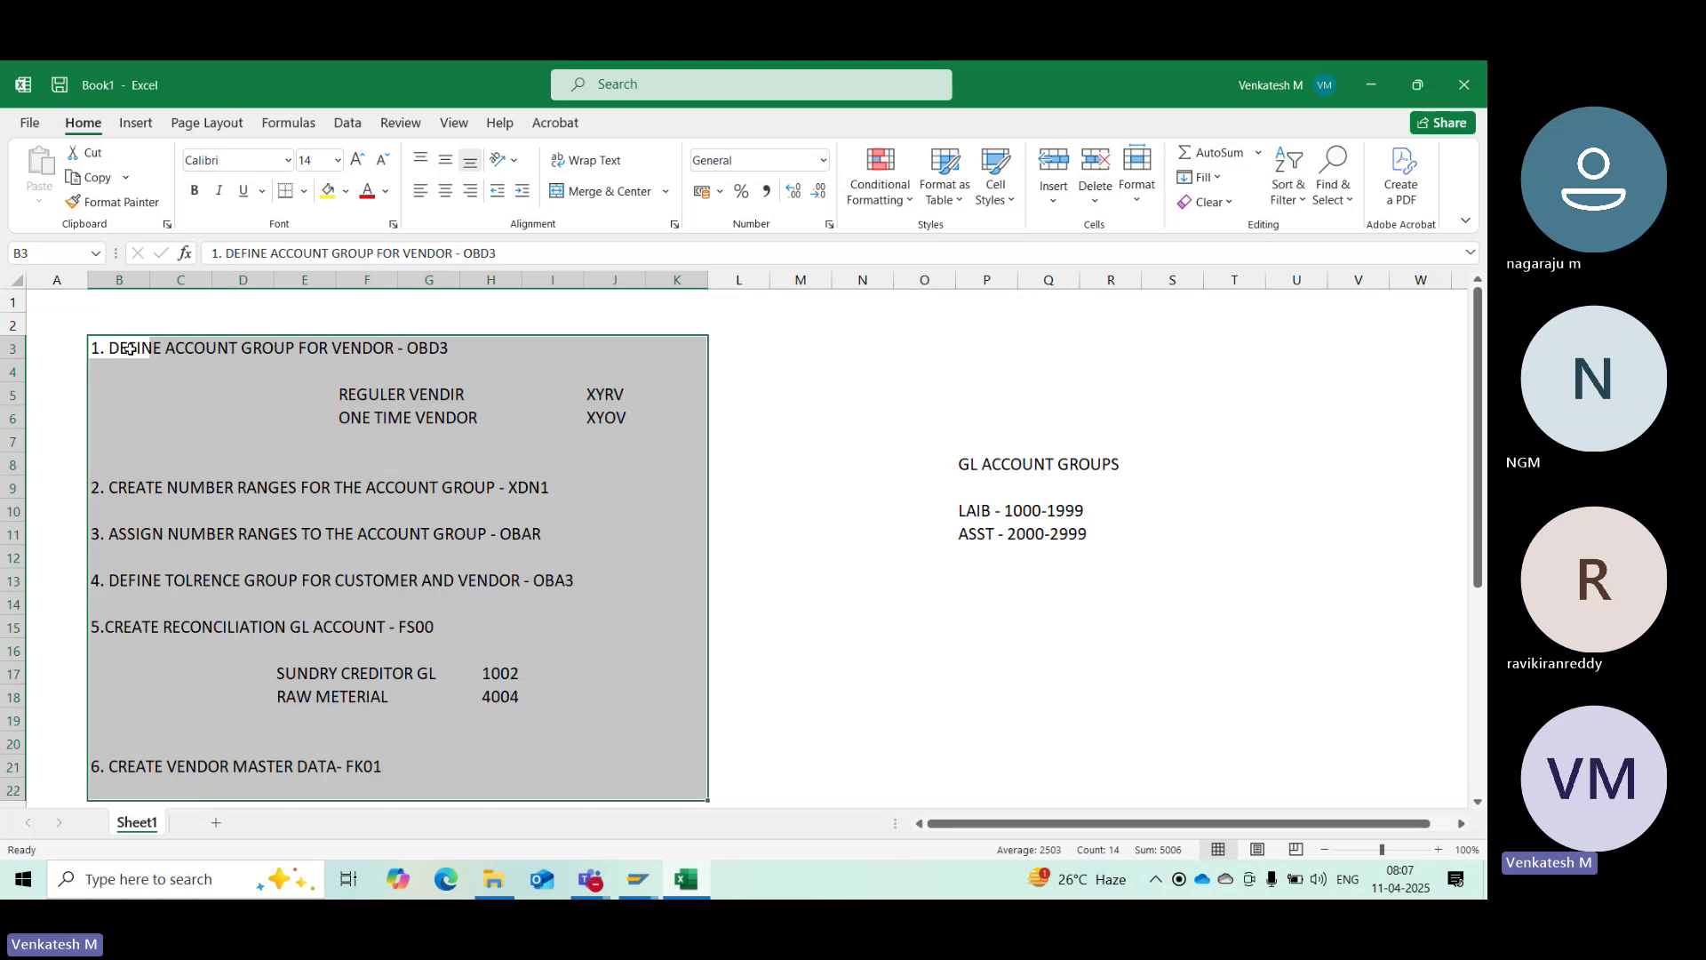
left_click_drag(129, 348, 697, 772)
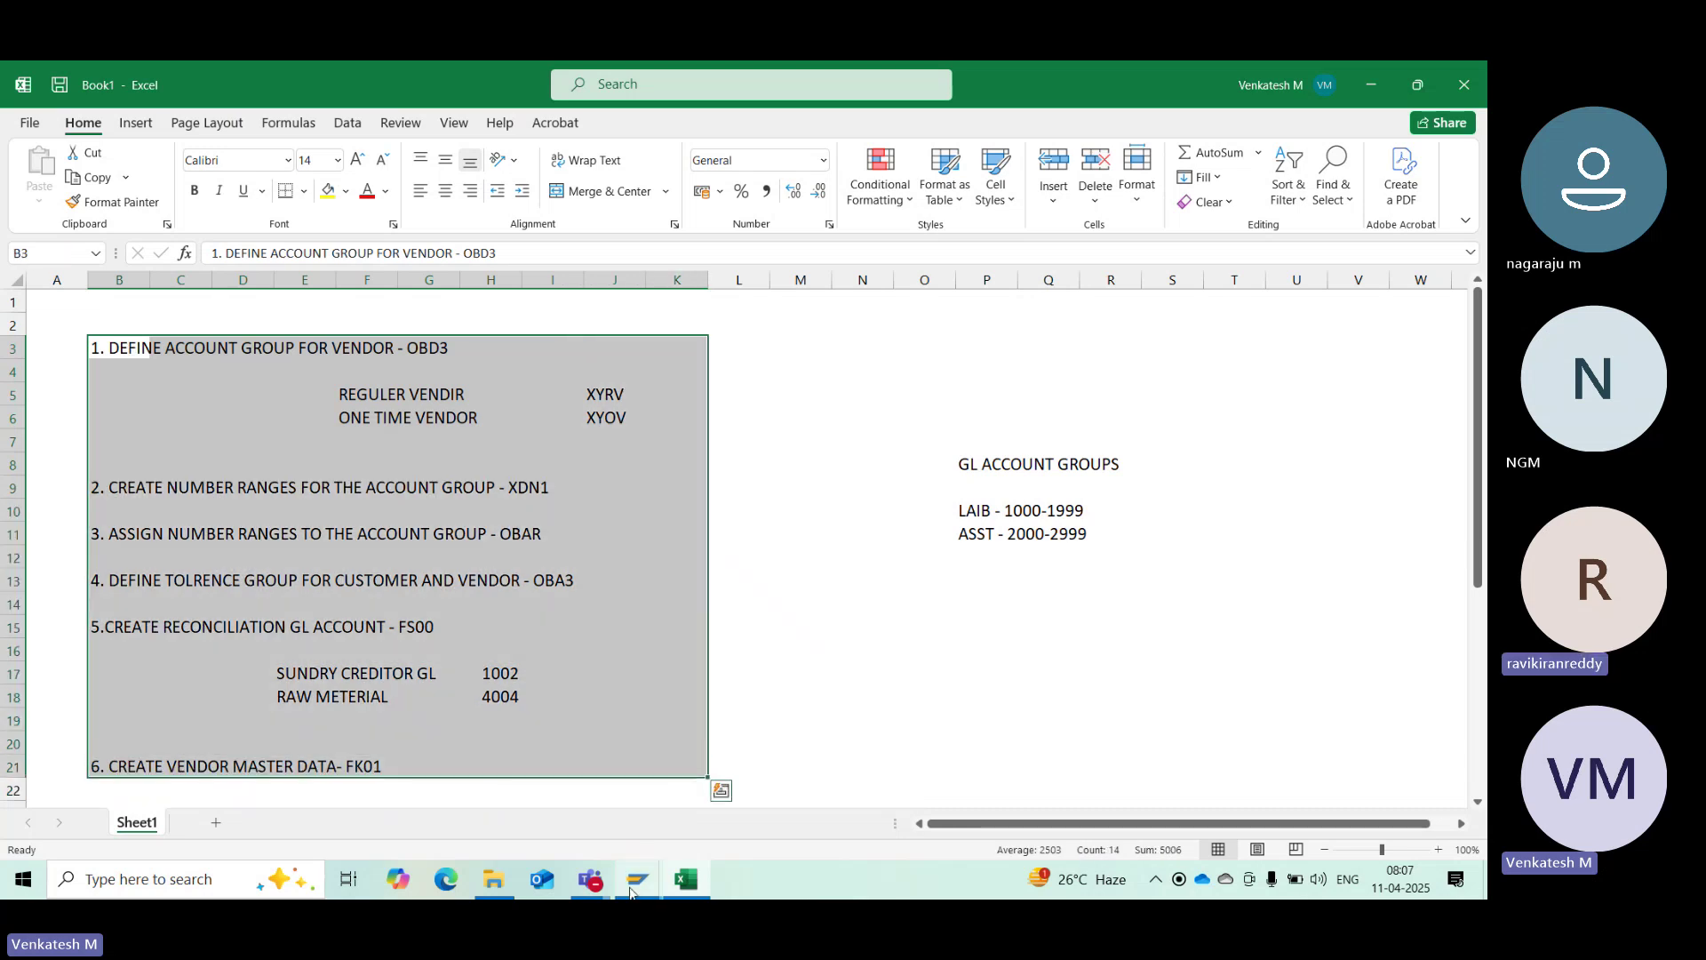
Switch to the Teams meeting window and stop the meeting recording
left_click(590, 880)
left_click(637, 805)
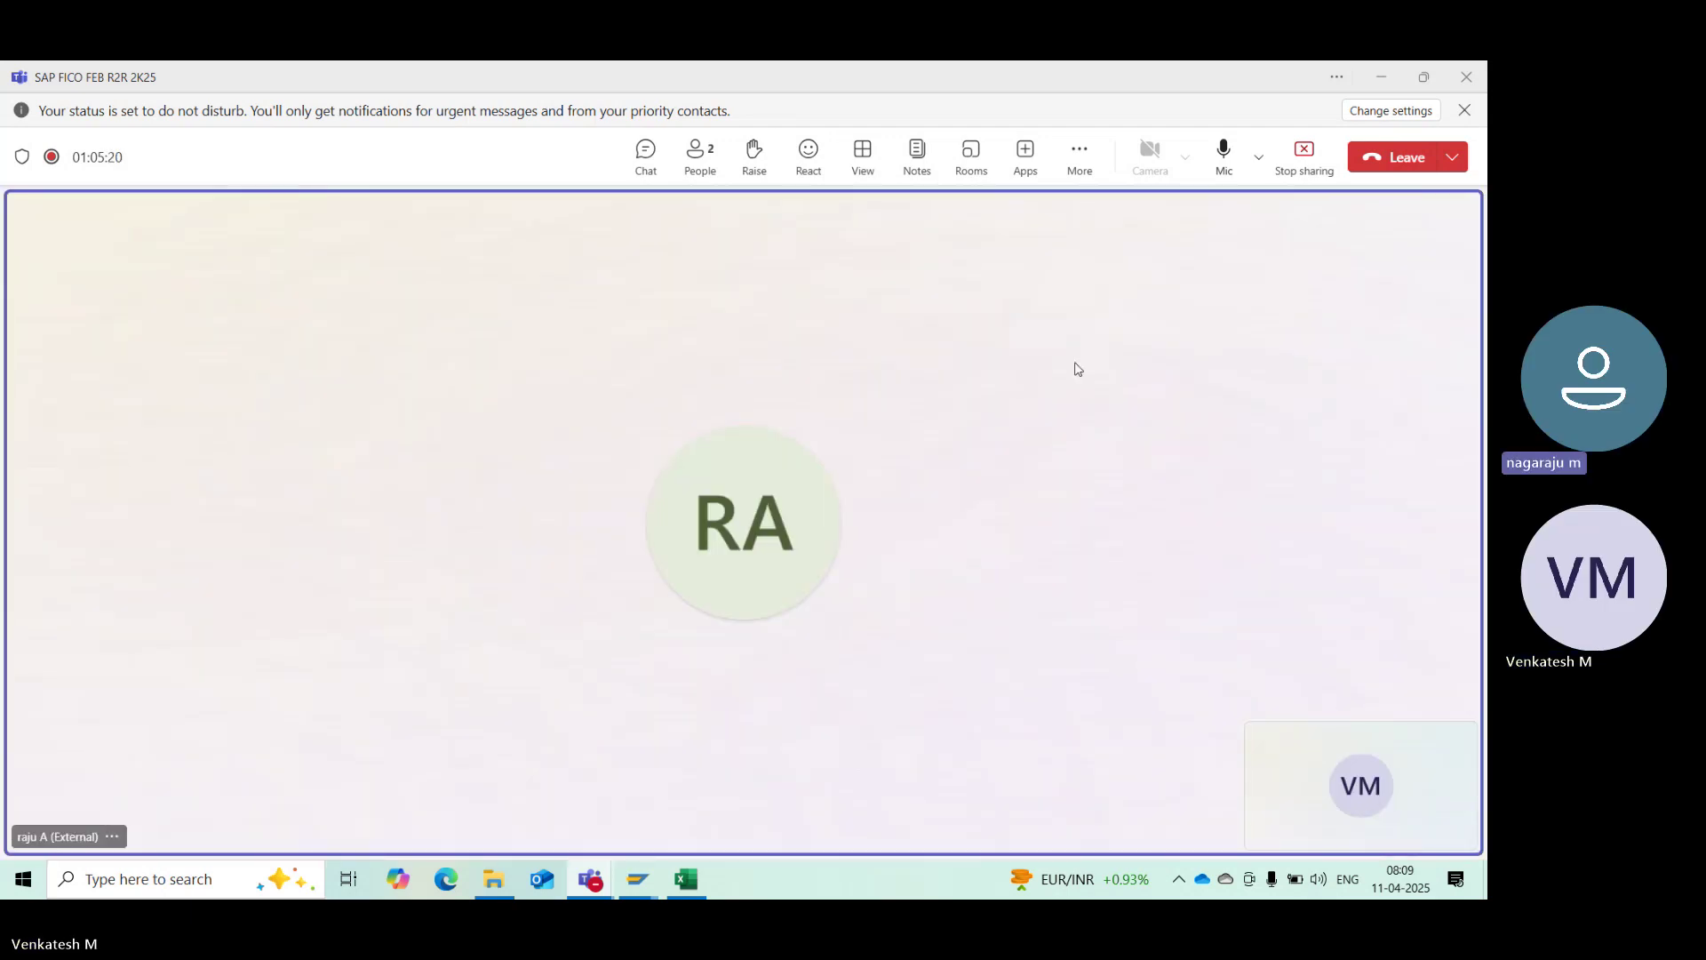
left_click(1071, 169)
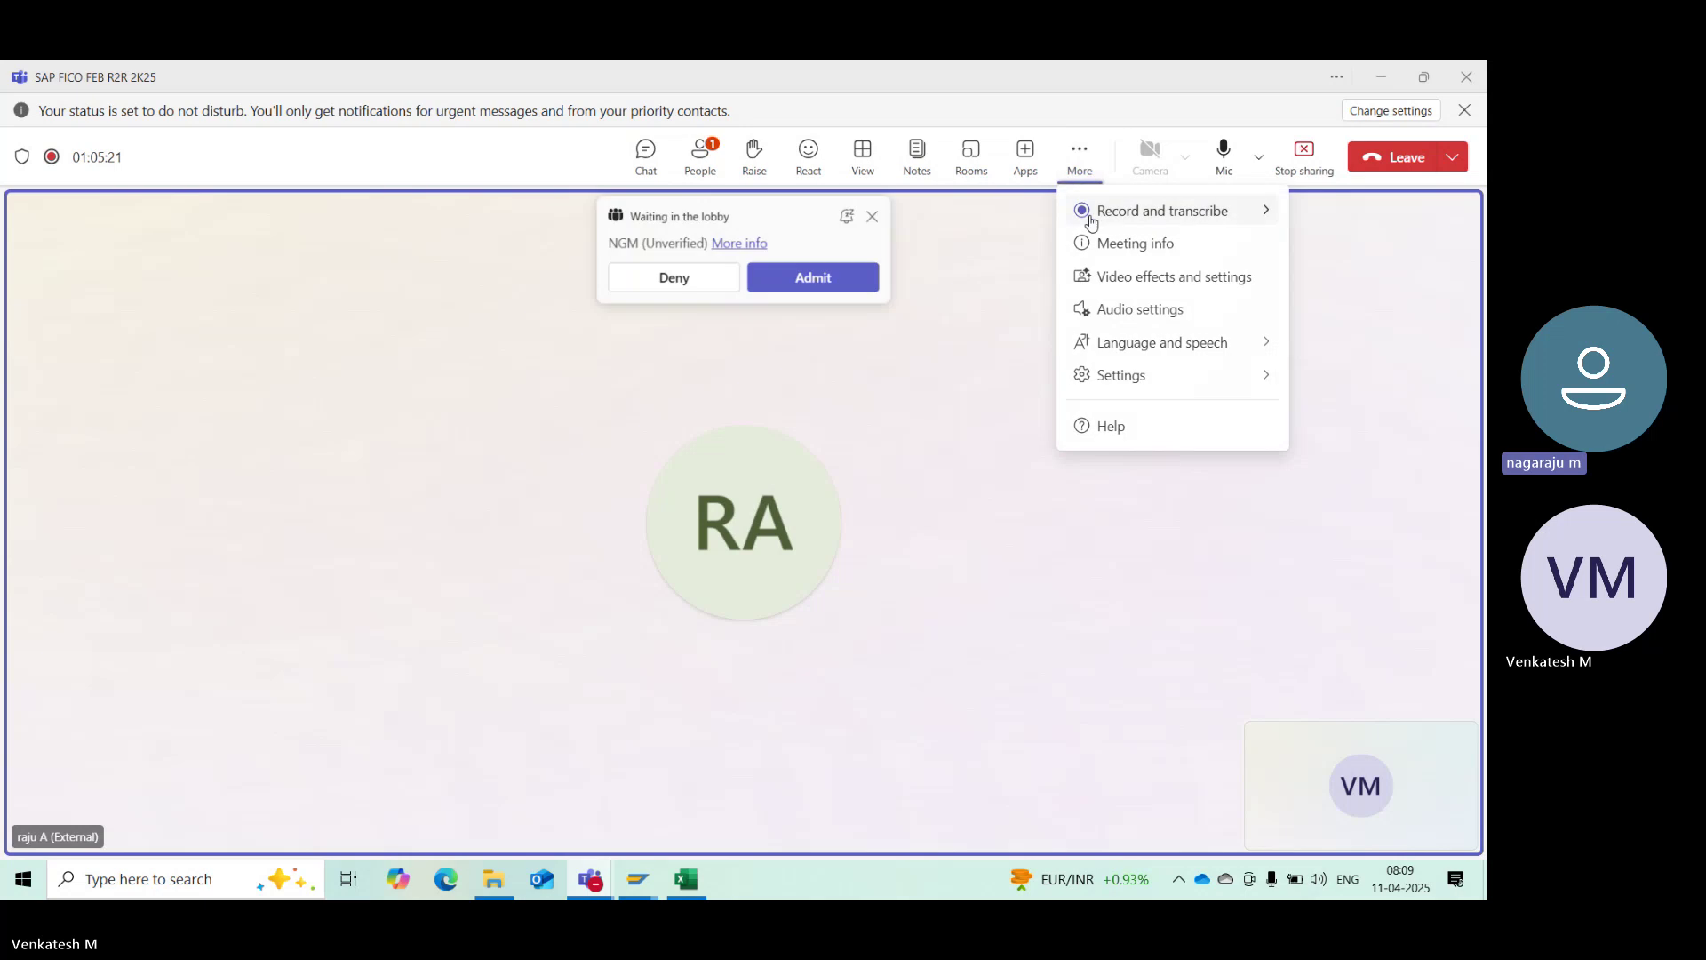
mouse_move(1089, 212)
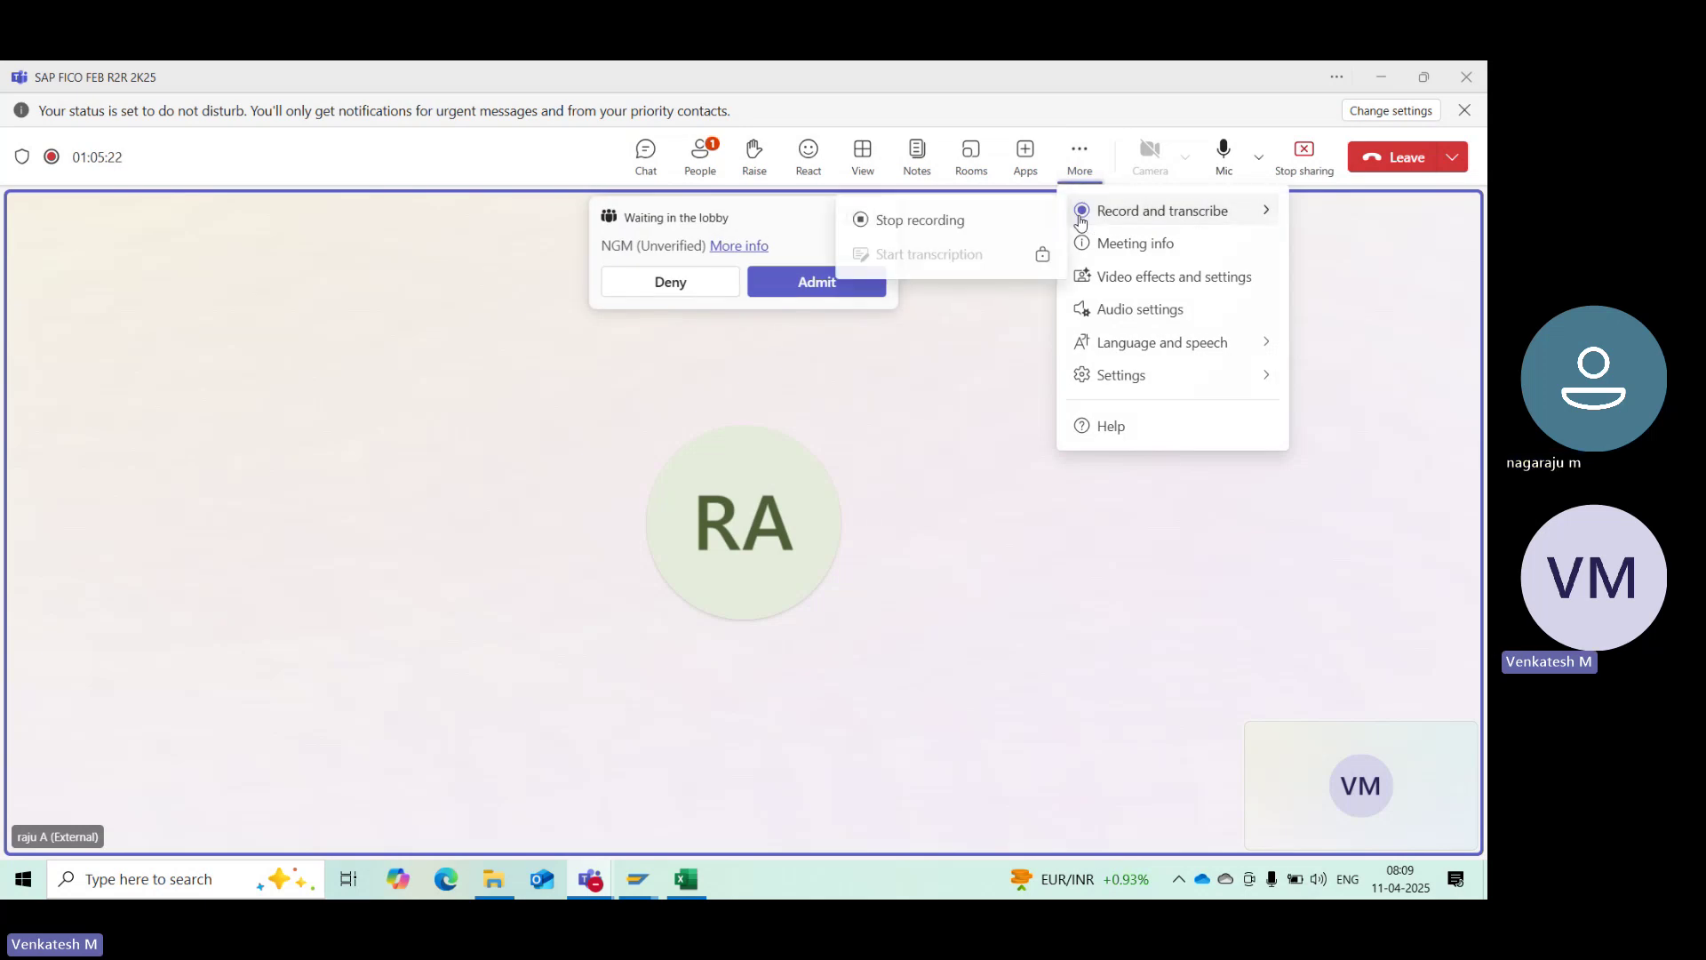
left_click(935, 222)
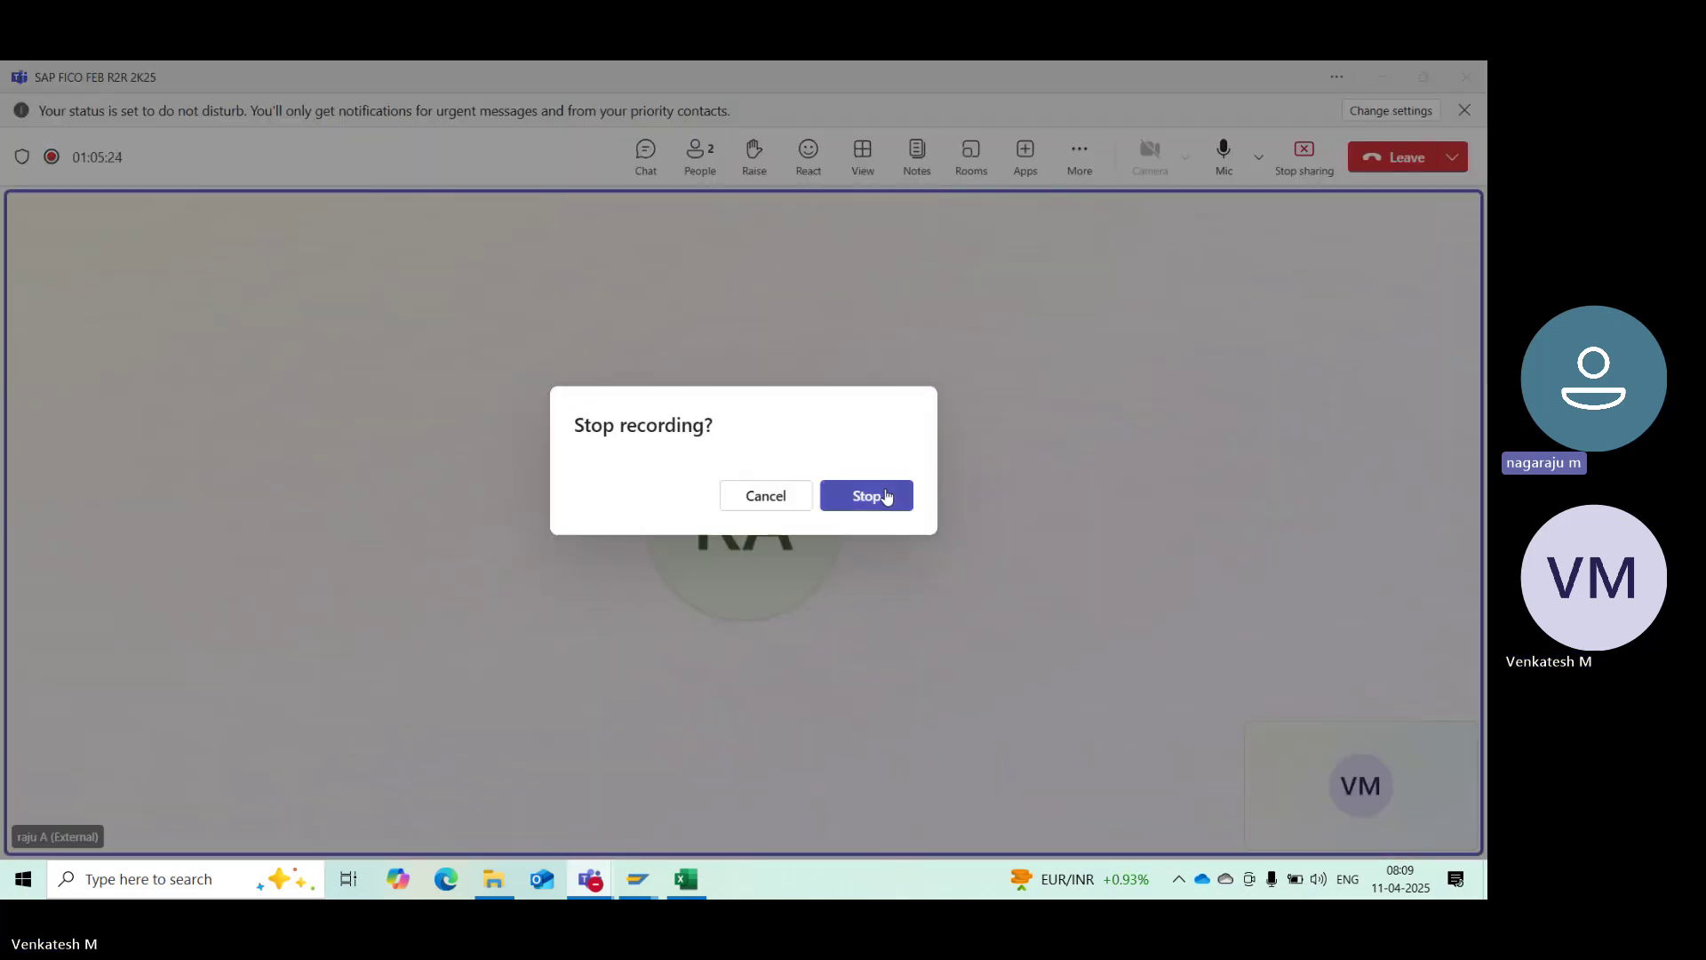